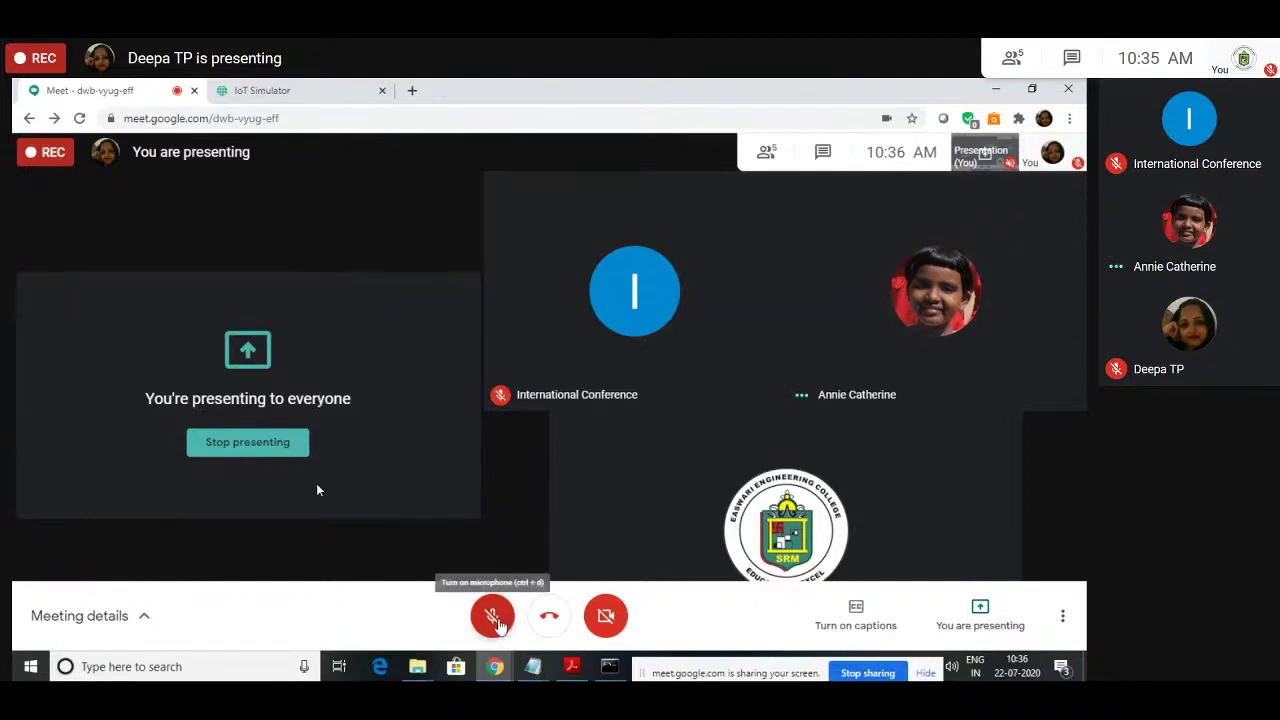
Step: Unmute the Google Meet microphone after a brief re-mute, and bring up the IoT Simulator tab
click(494, 620)
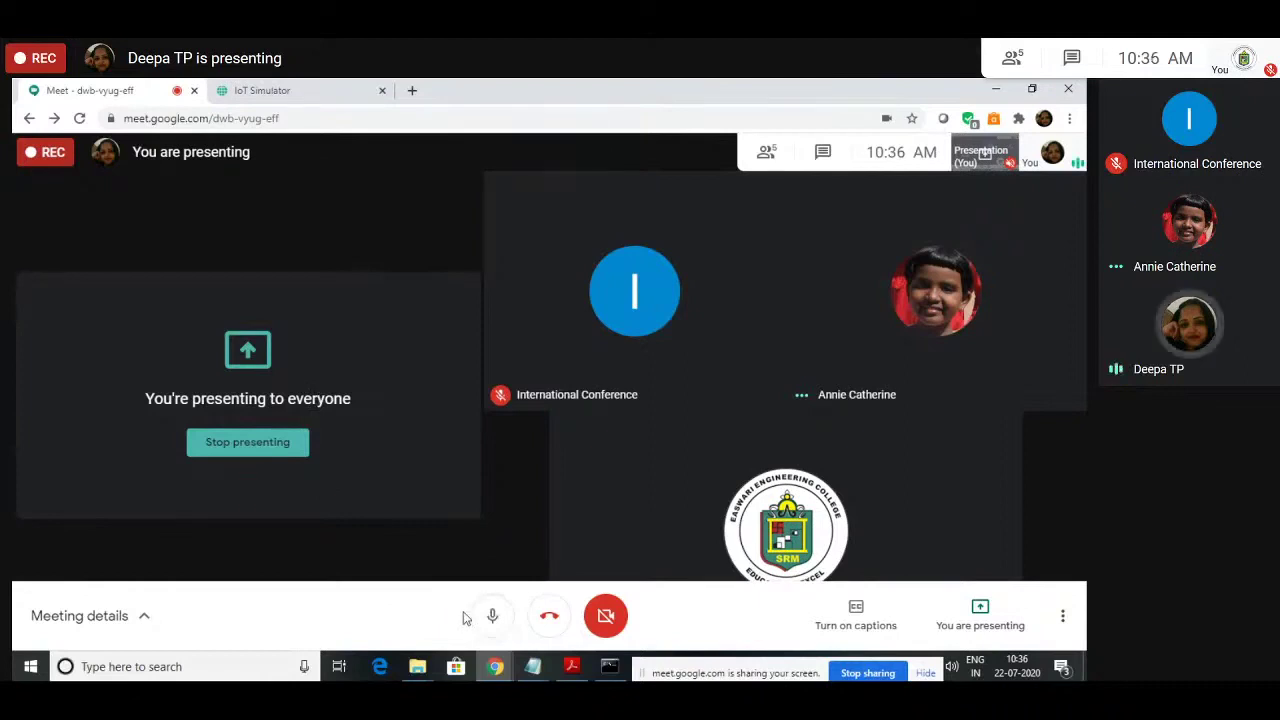
click(492, 616)
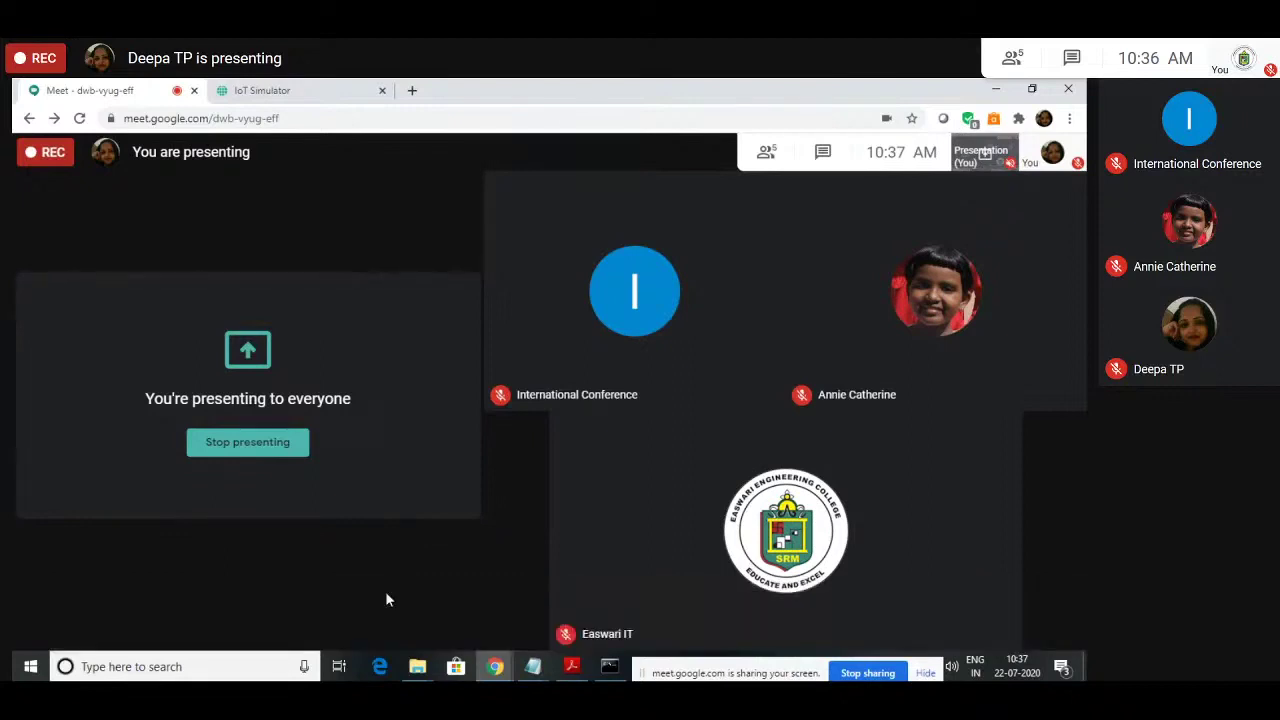
mouse_move(372, 623)
mouse_move(502, 622)
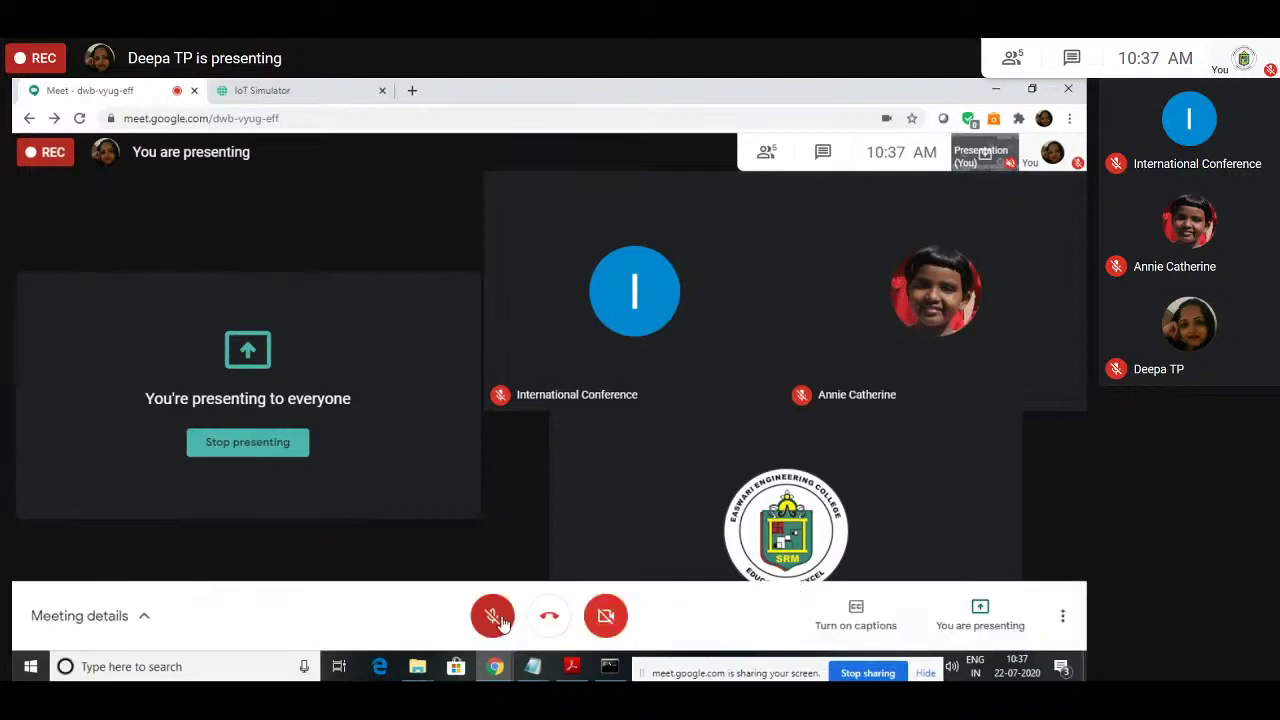
click(493, 616)
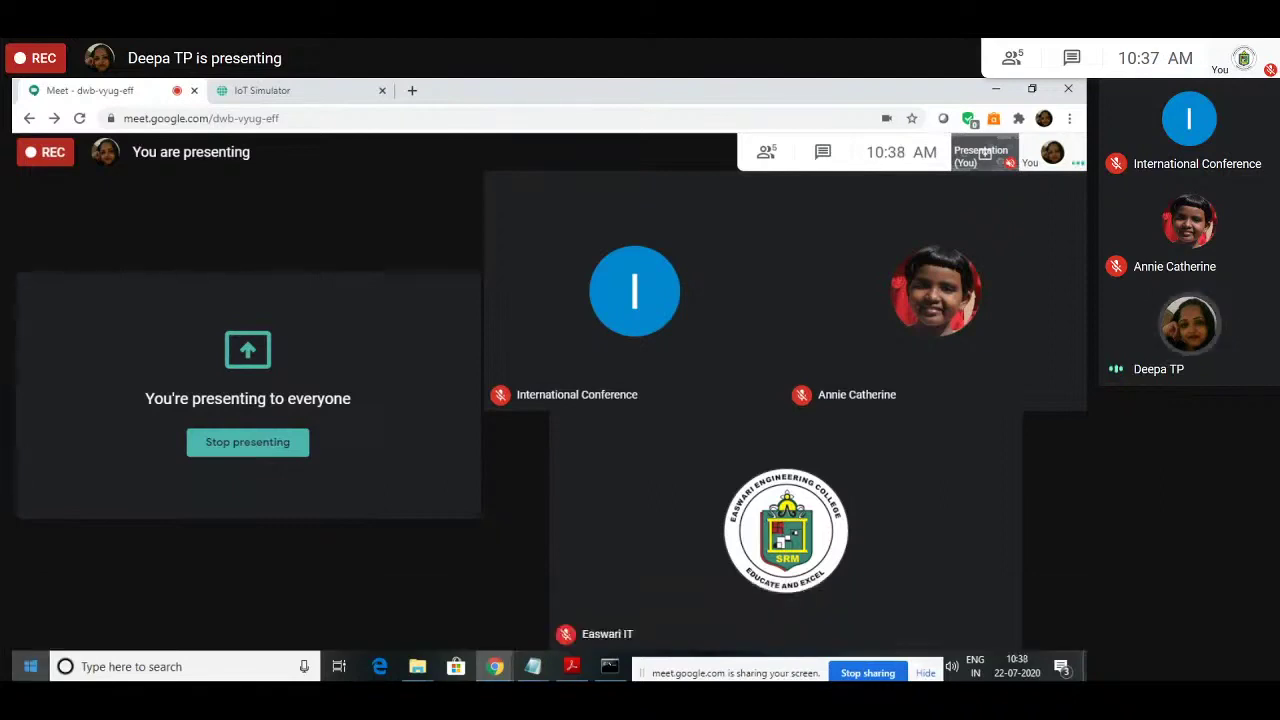
click(300, 90)
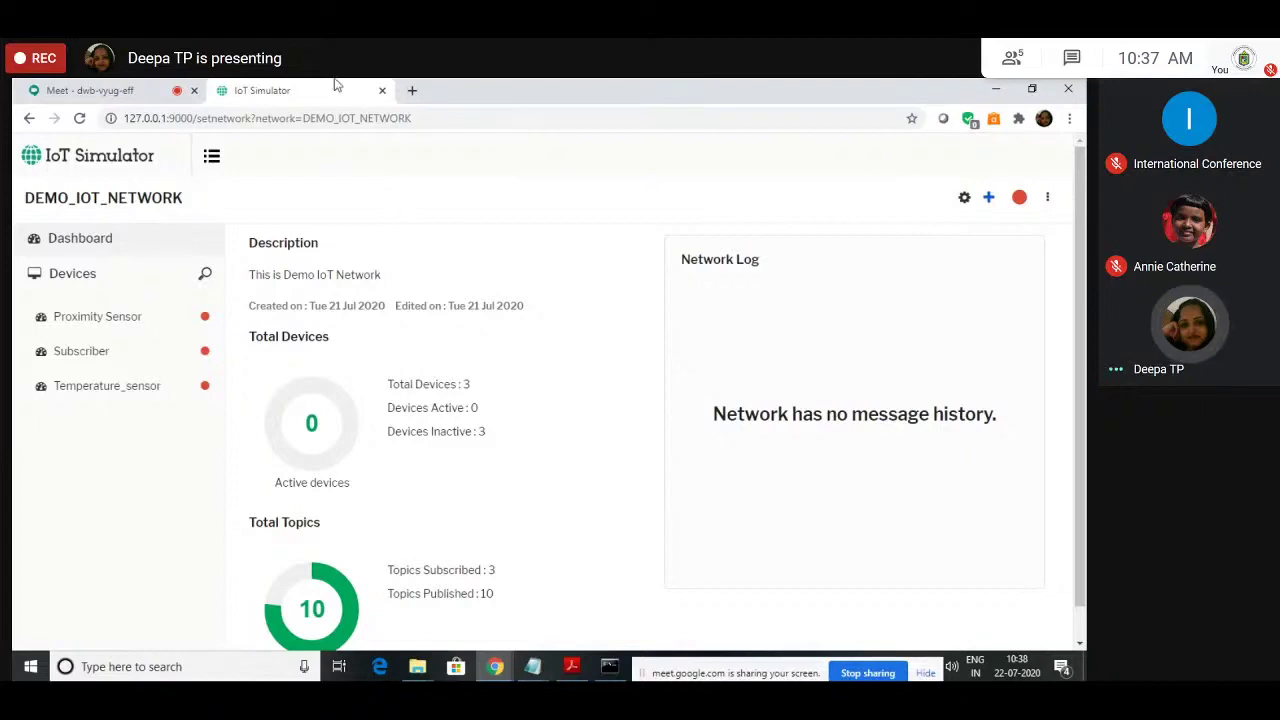
Step: Open Simulator Settings showing broker devicemanager.bevywise.com on port 1883
key(ctrl+Tab)
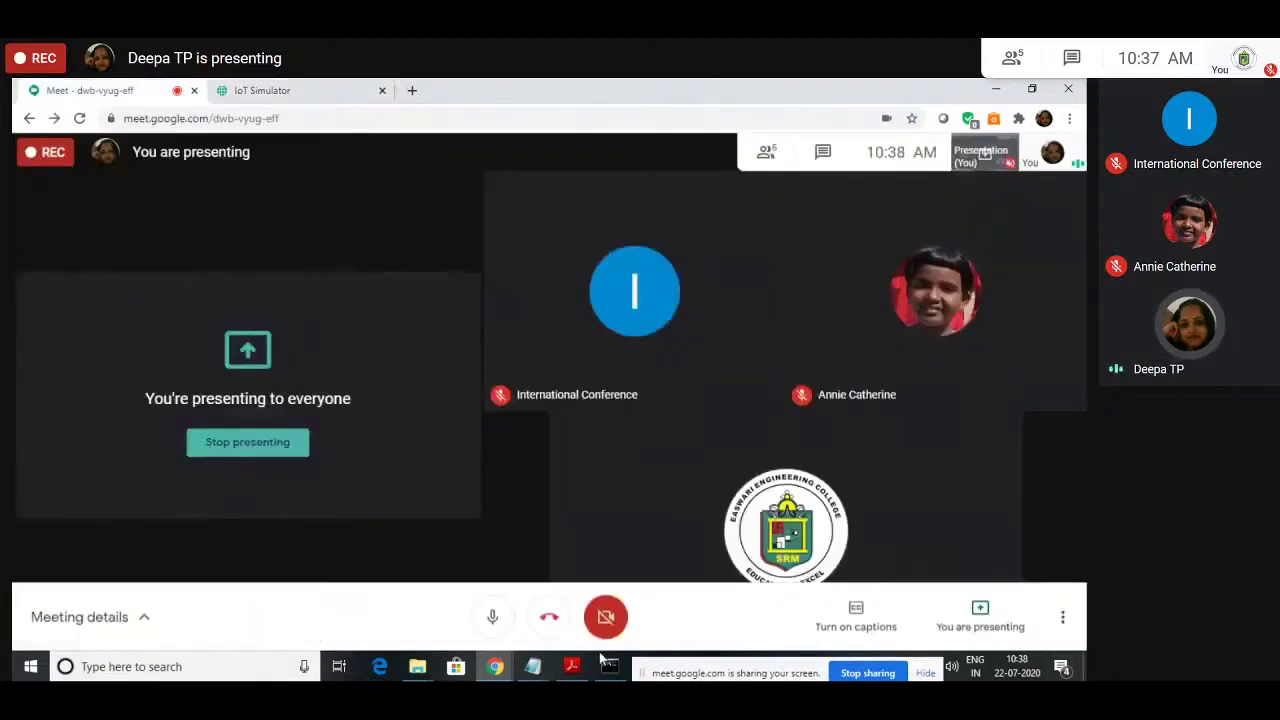
click(231, 86)
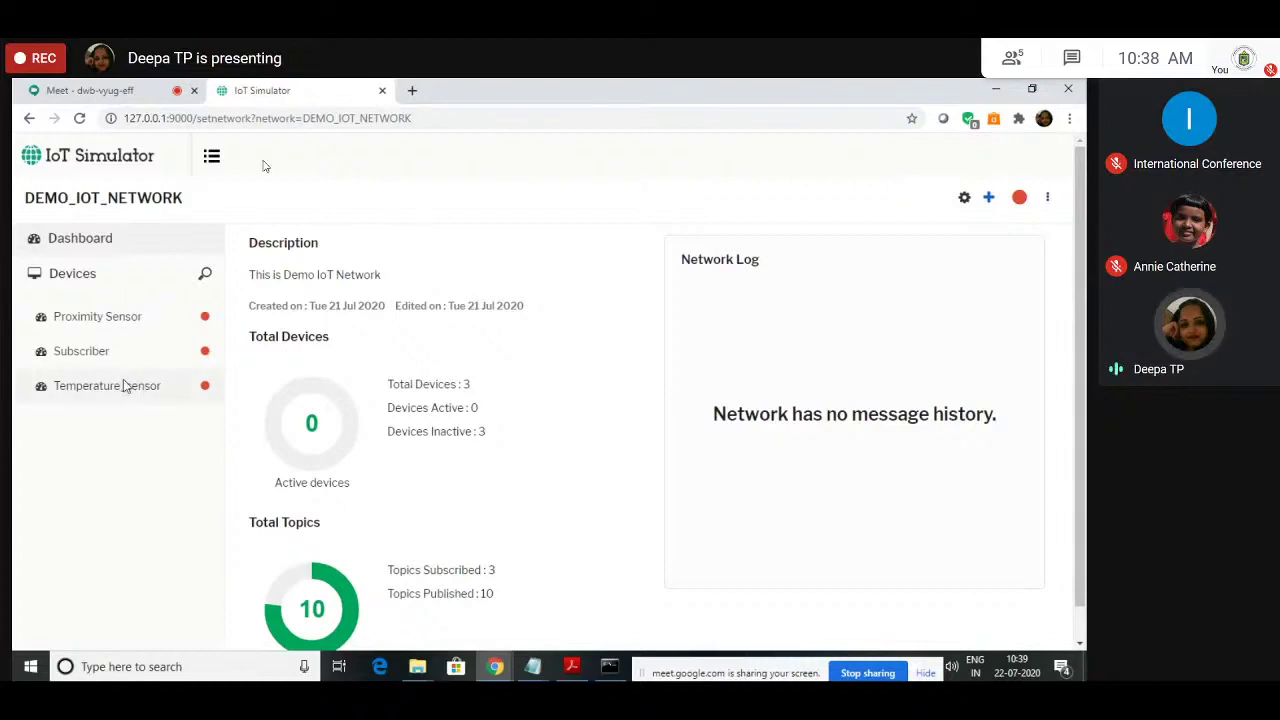
click(973, 199)
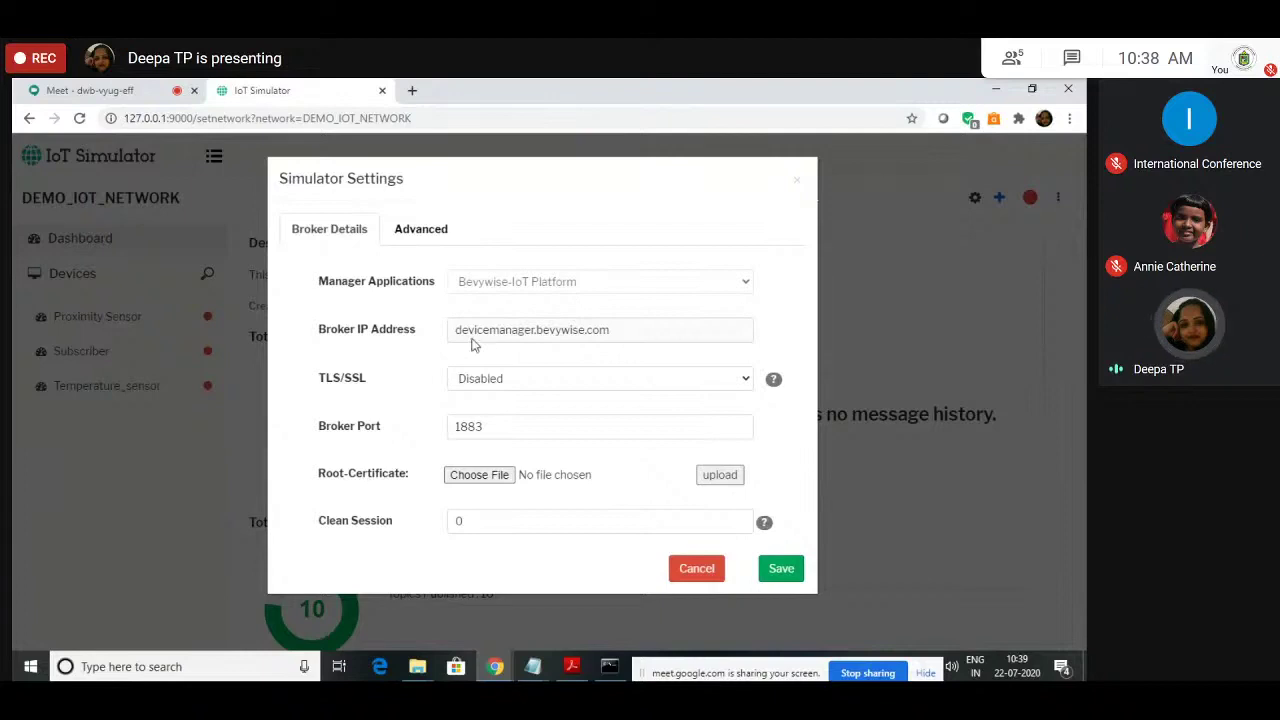
Step: Select the broker address devicemanager.bevywise.com and open a new blank browser tab
drag(456, 330, 612, 333)
key(ctrl+c)
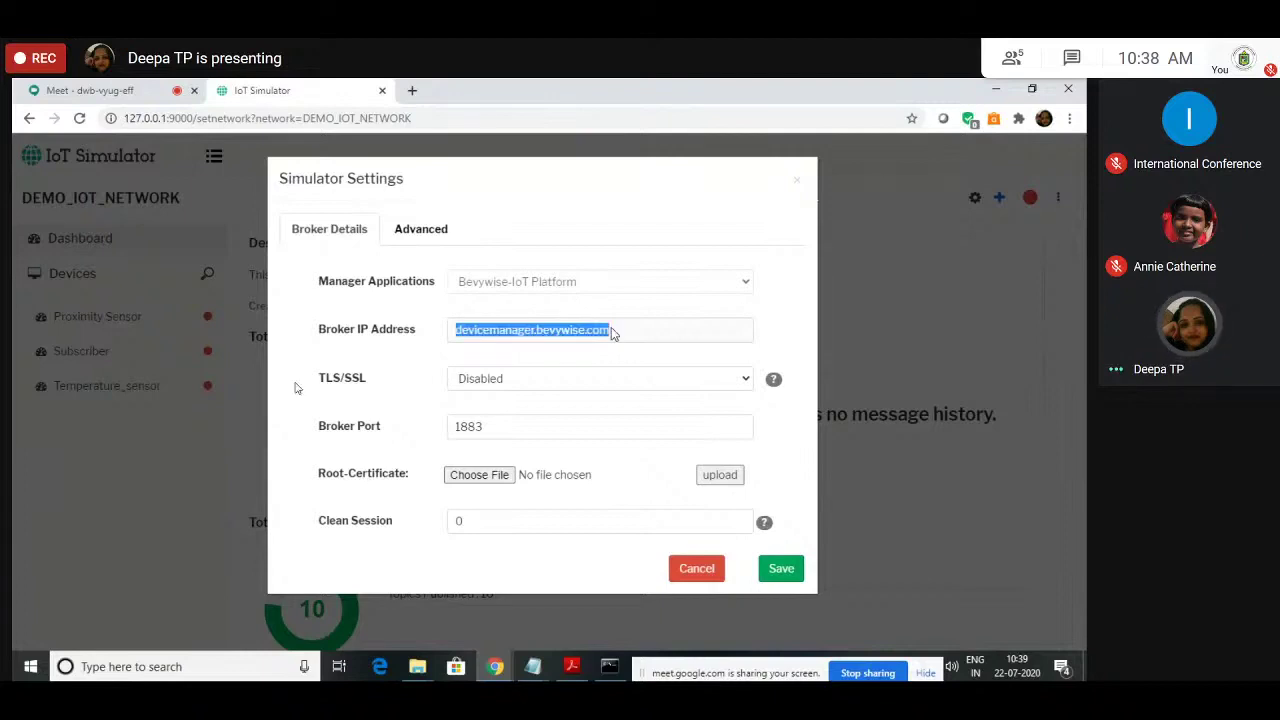
click(411, 91)
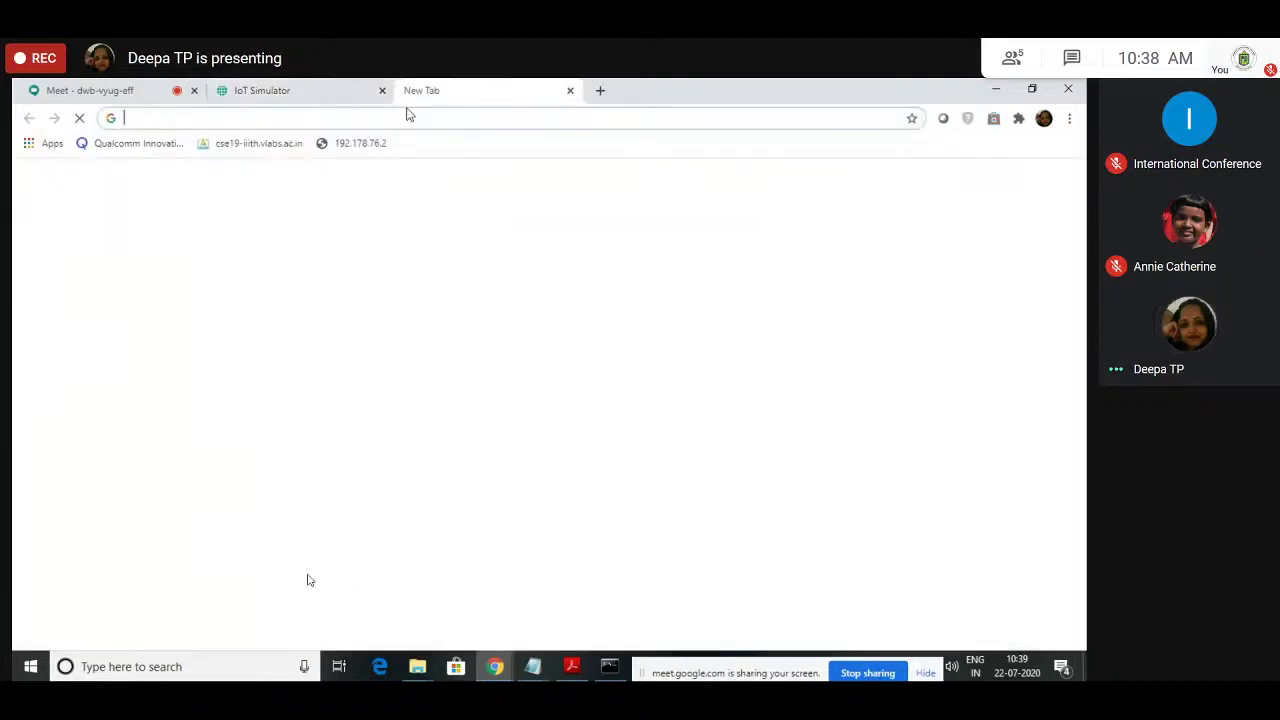
Step: Load devicemanager.bevywise.com in the new tab and close the unsaved Simulator Settings dialog
key(ctrl+v)
key(Return)
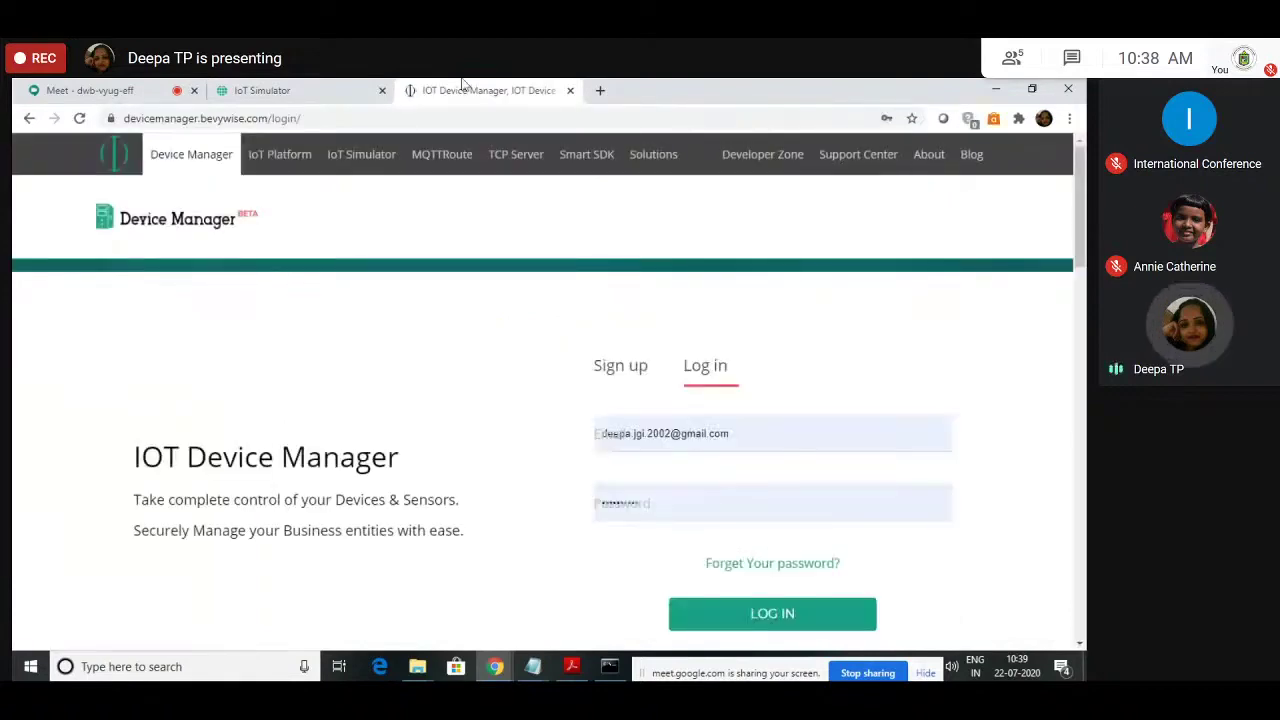
key(ctrl+shift+Tab)
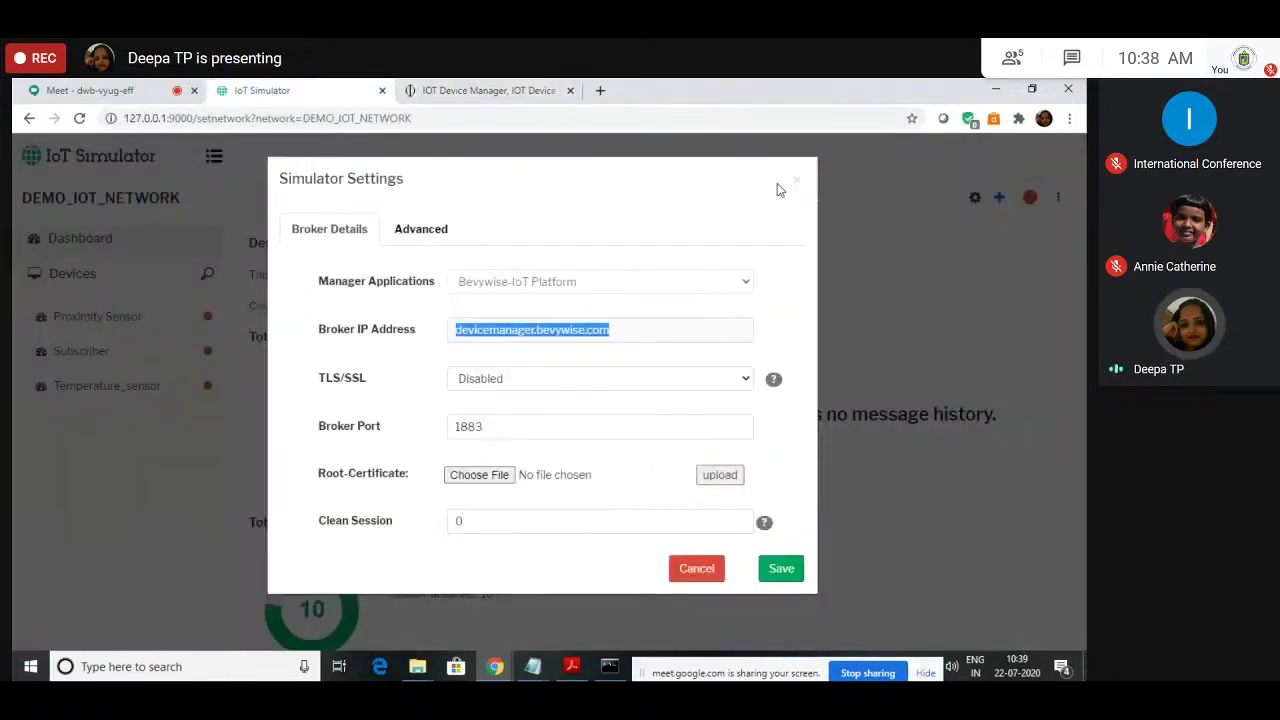
click(795, 182)
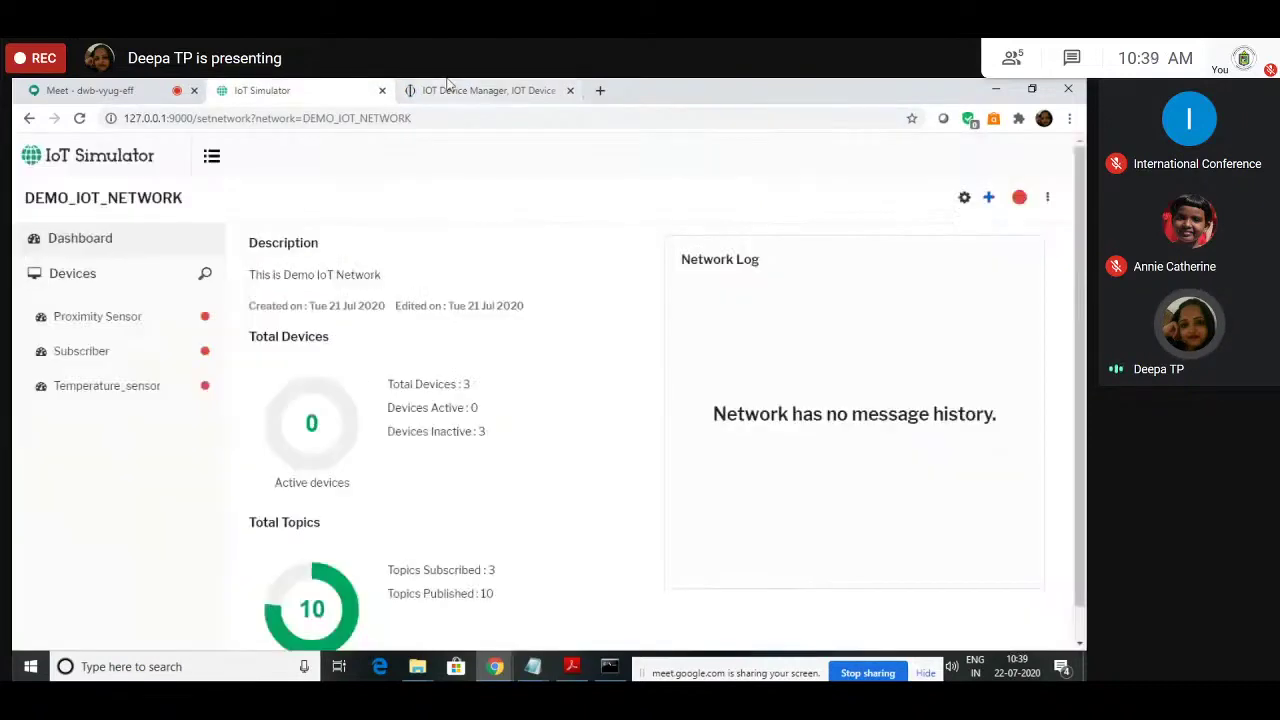
Step: Log in to Bevywise Device Manager to reach its Dashboard
click(449, 88)
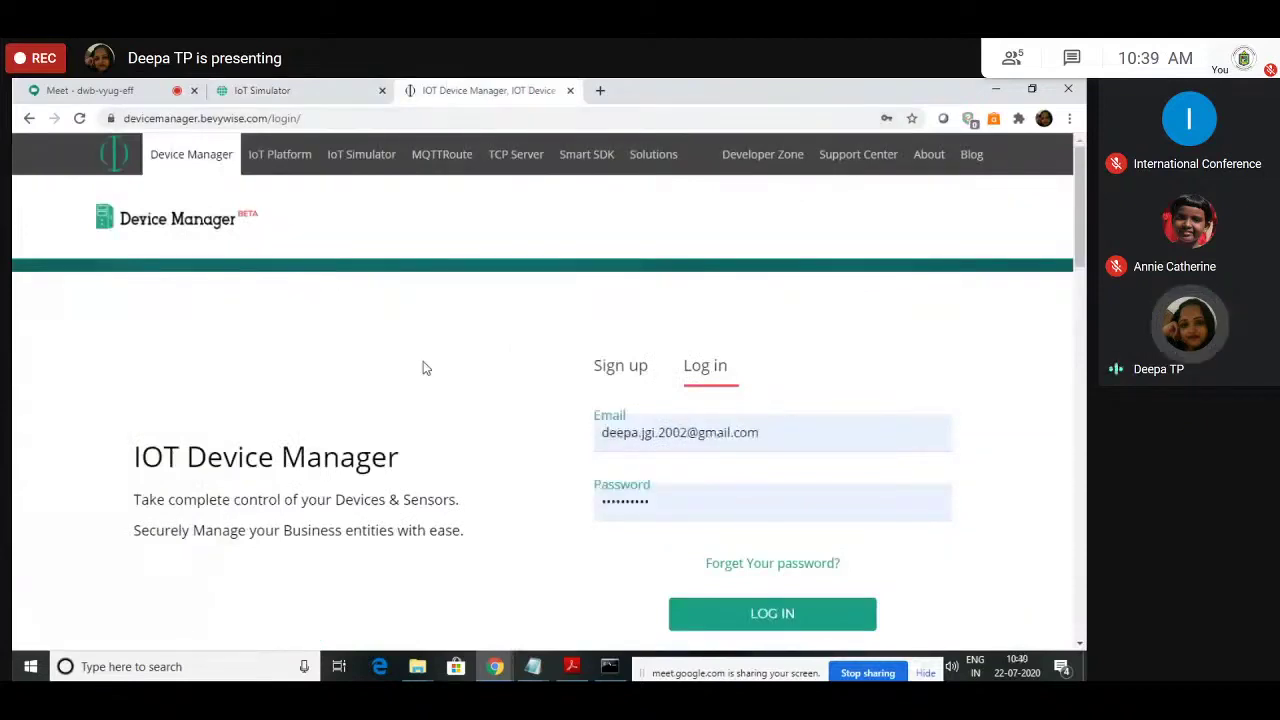
click(644, 376)
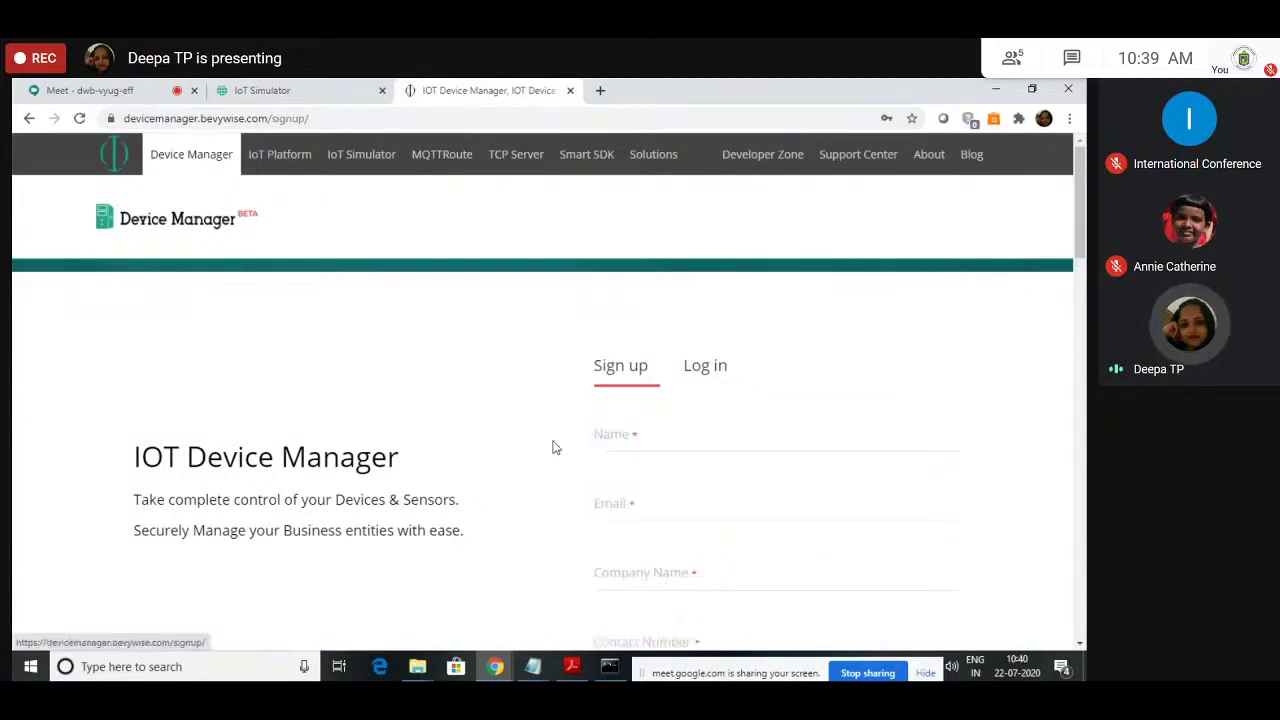
click(705, 372)
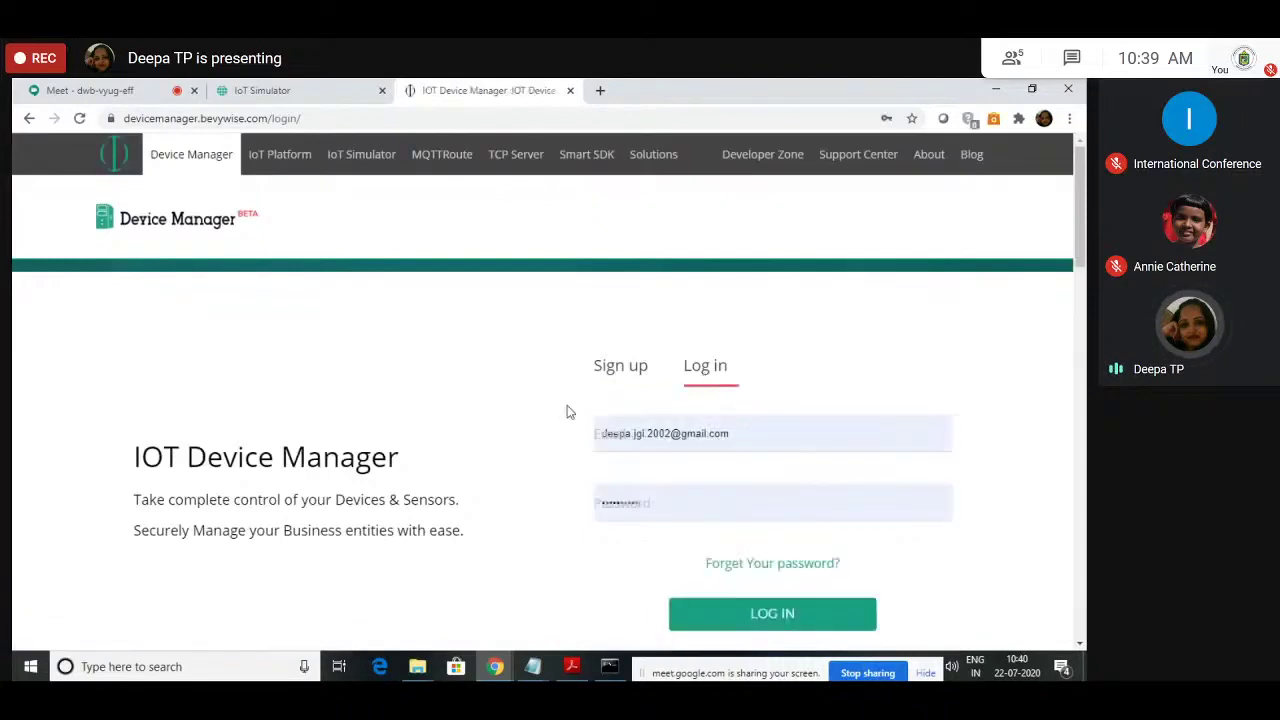
scroll(566, 411, down, 3)
click(741, 386)
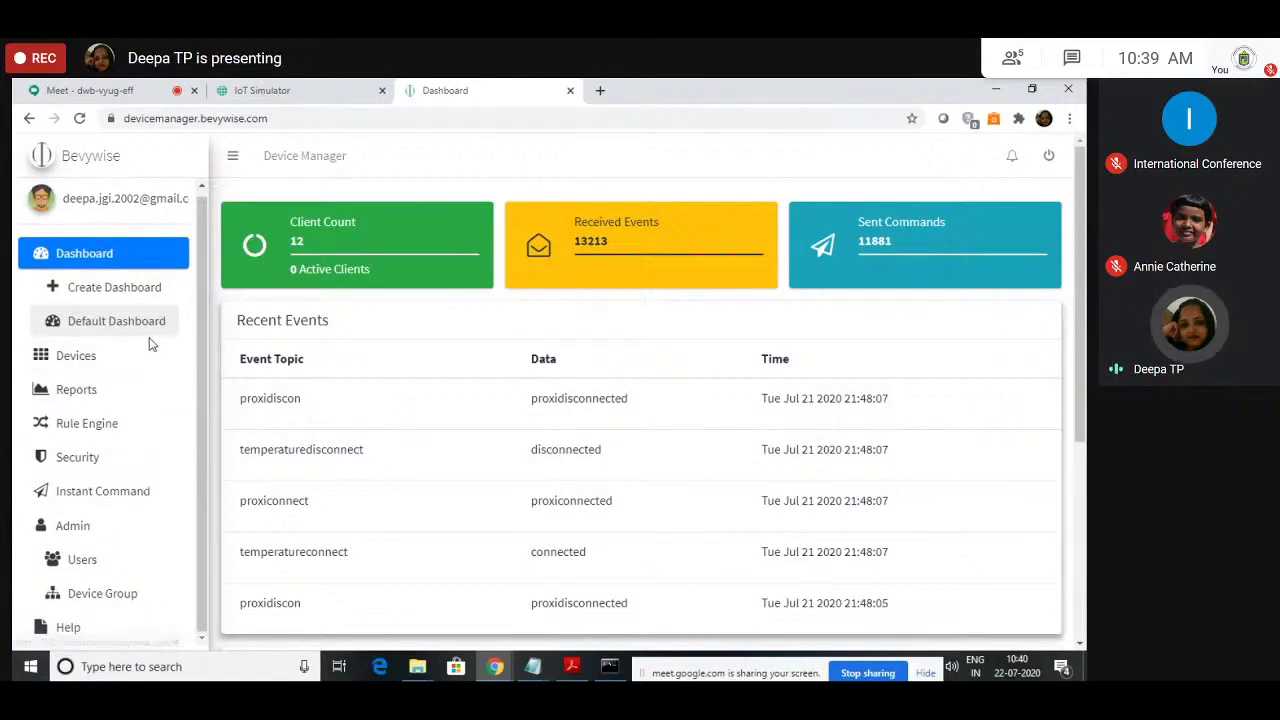
Step: Open Device Manager's Security page listing the 'Initial Key' authentication key
click(240, 86)
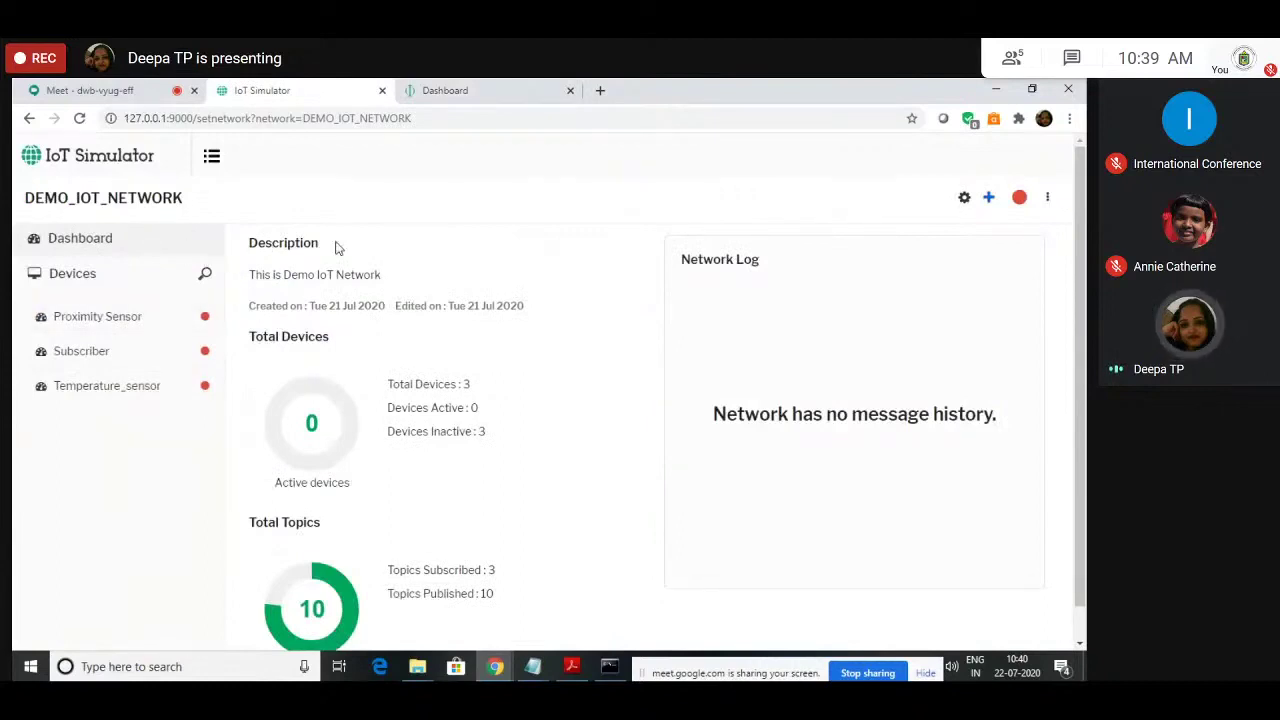
key(ctrl+Tab)
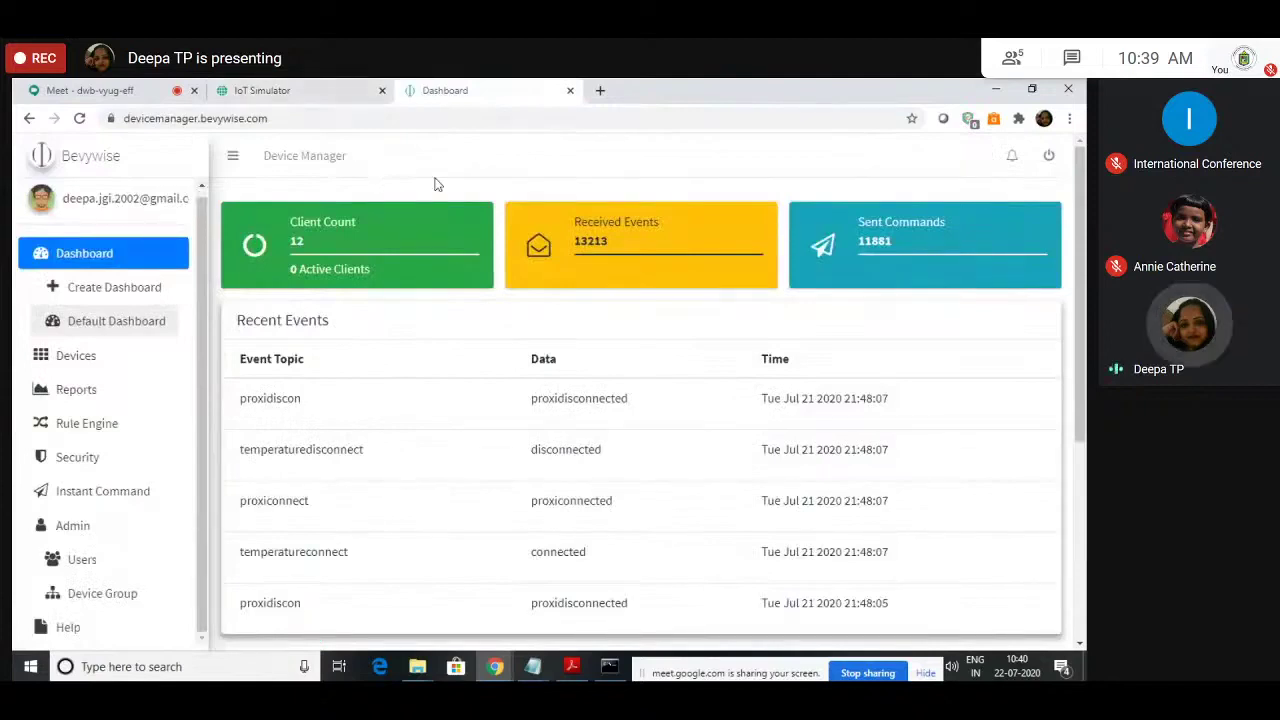
click(66, 466)
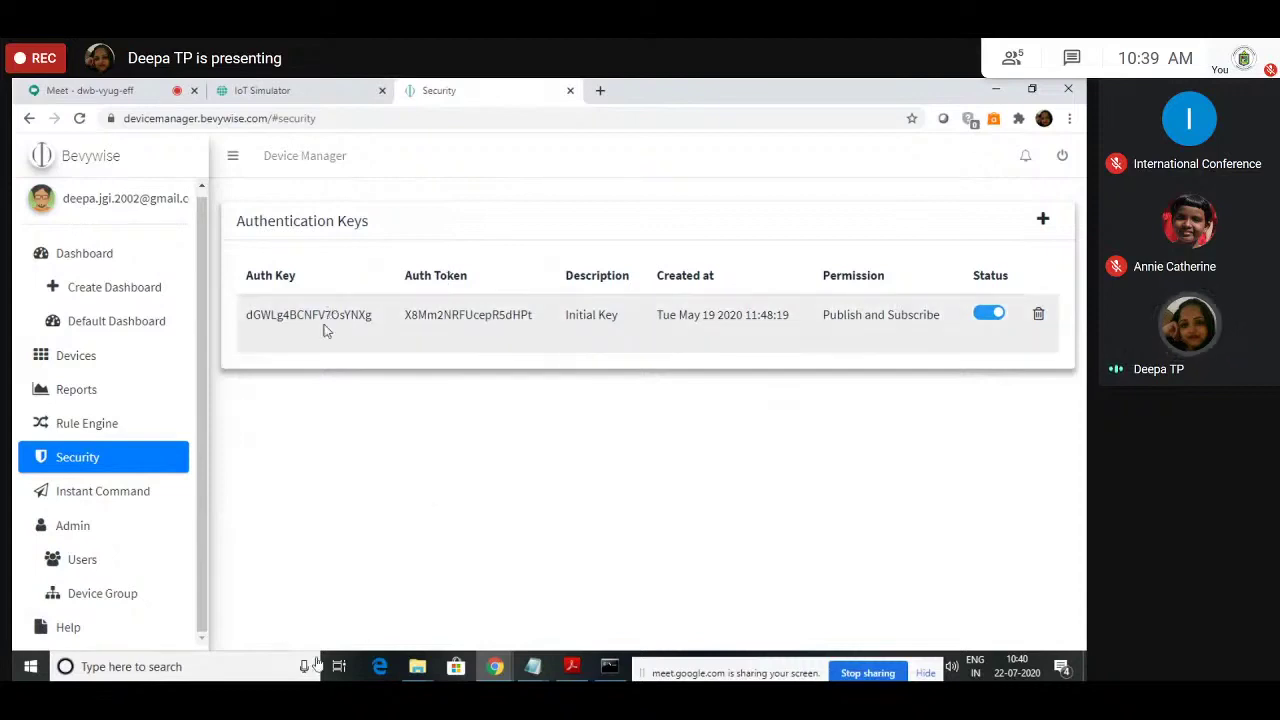
Step: Open the Proximity Sensor device page (client id Proxi_s) in IoT Simulator
click(285, 91)
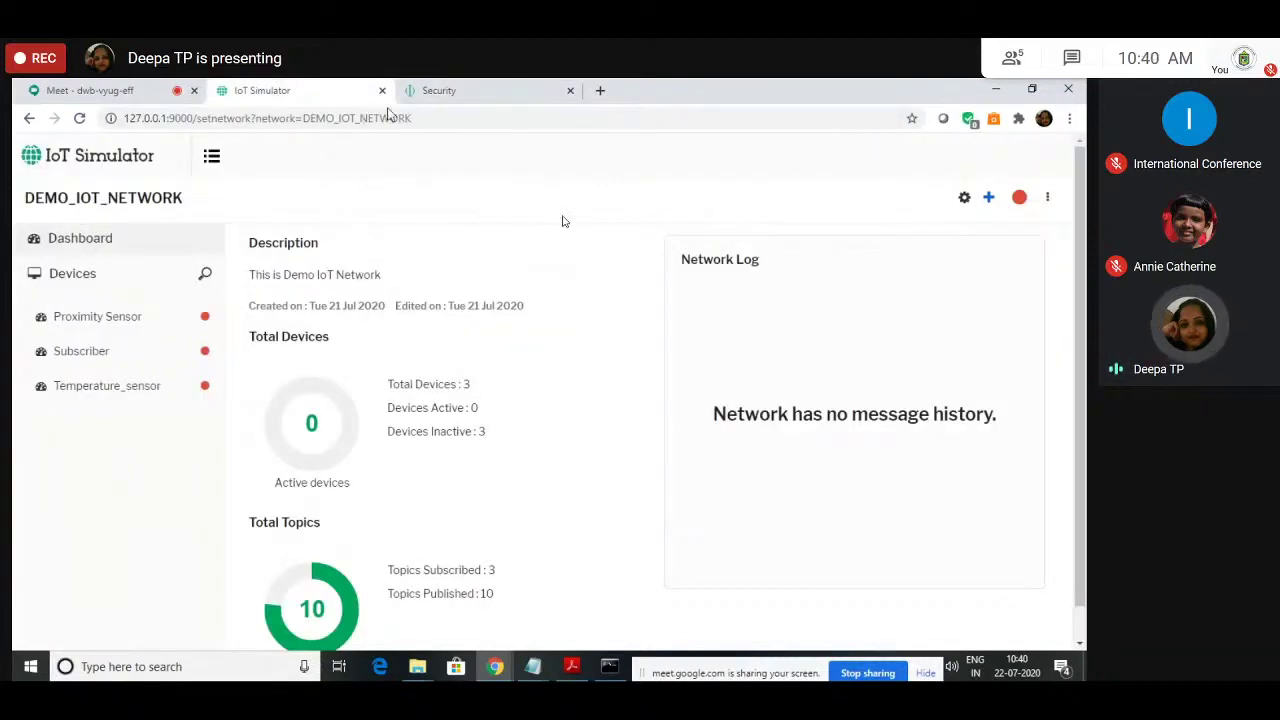
click(422, 96)
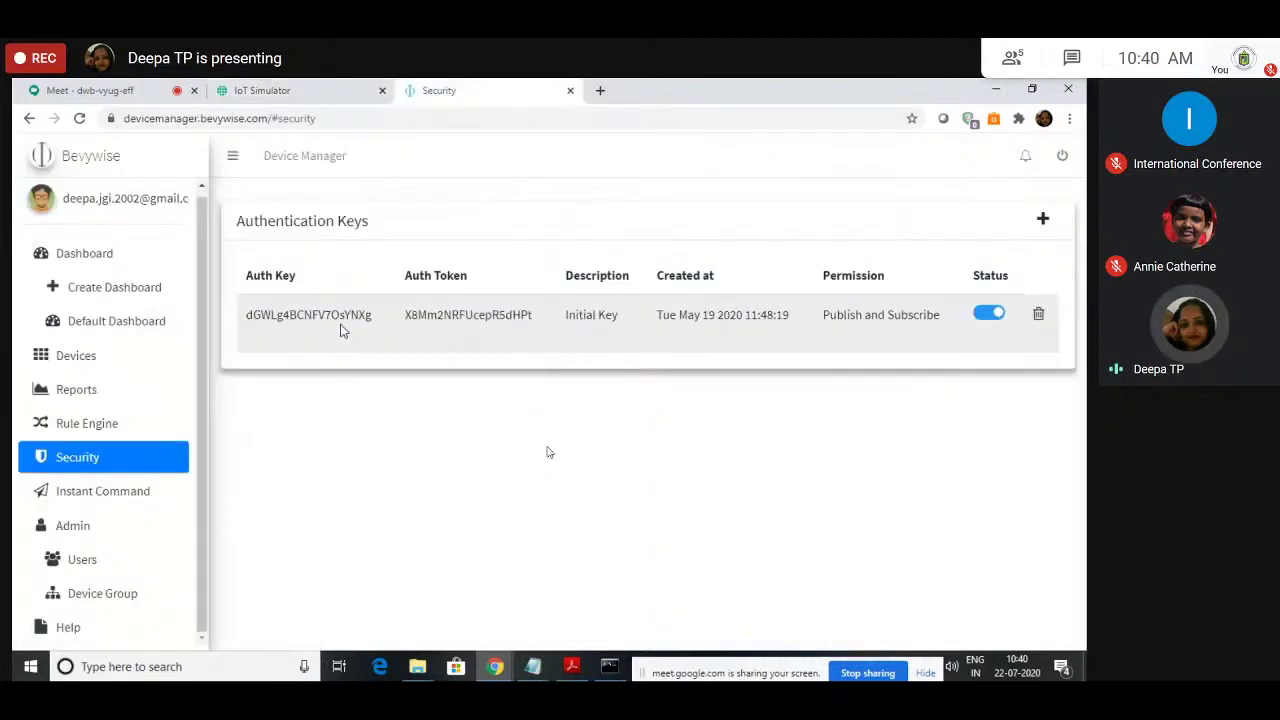
key(ctrl+shift+Tab)
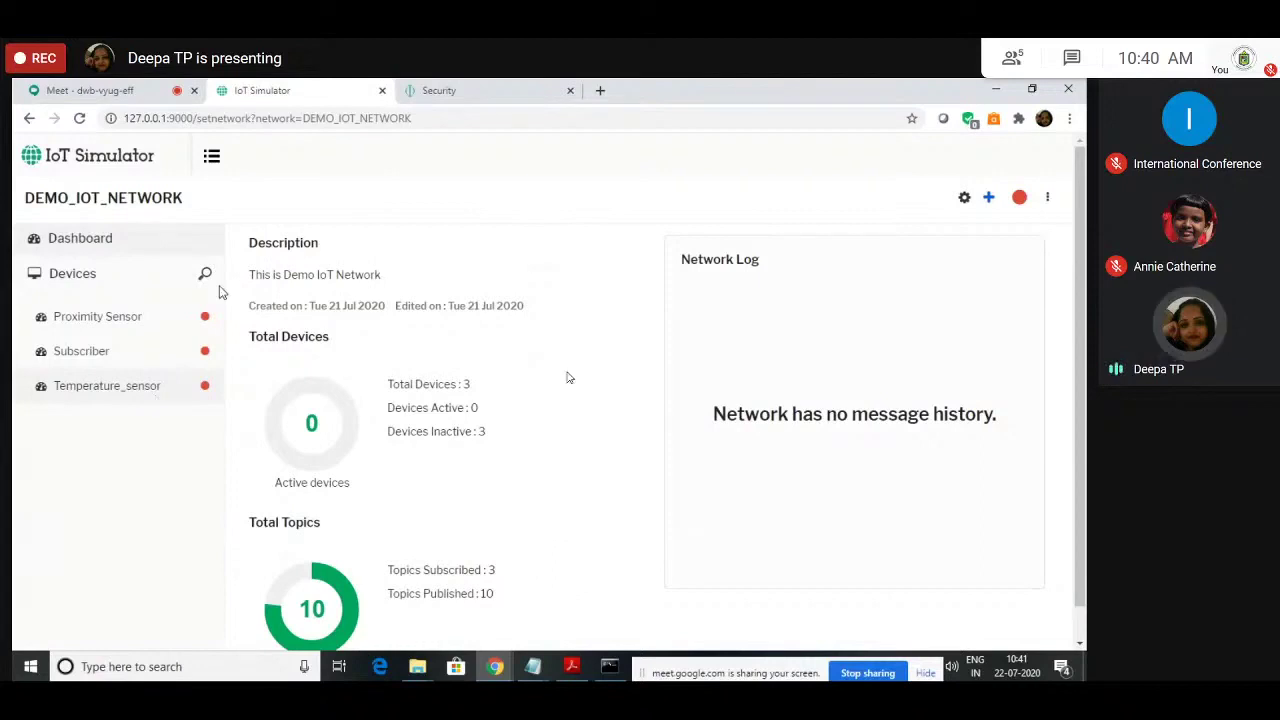
key(ctrl+Tab)
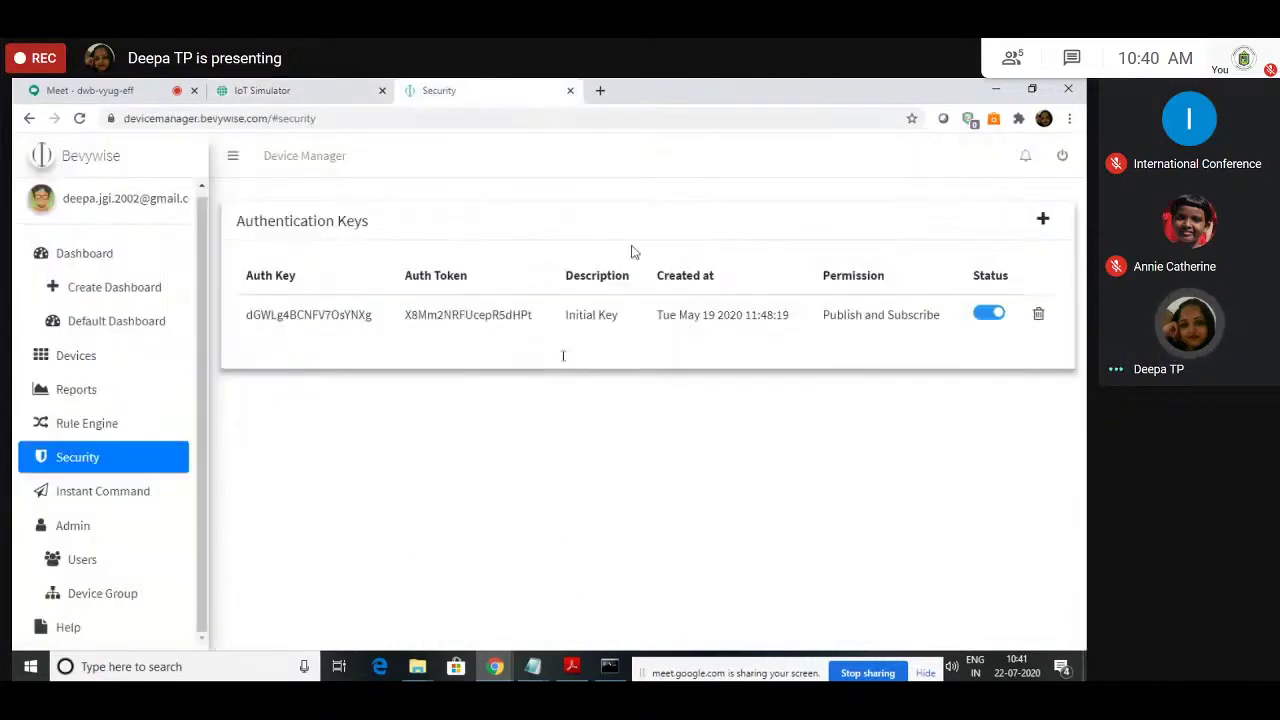
click(314, 84)
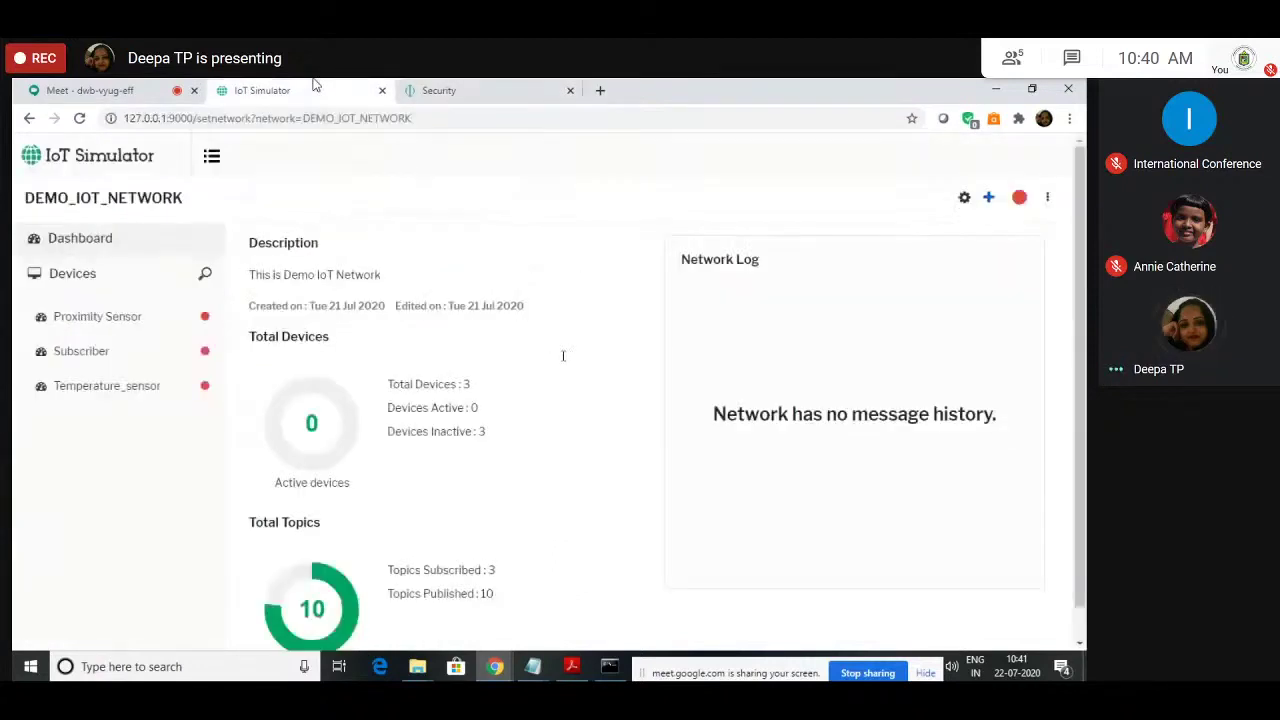
click(97, 316)
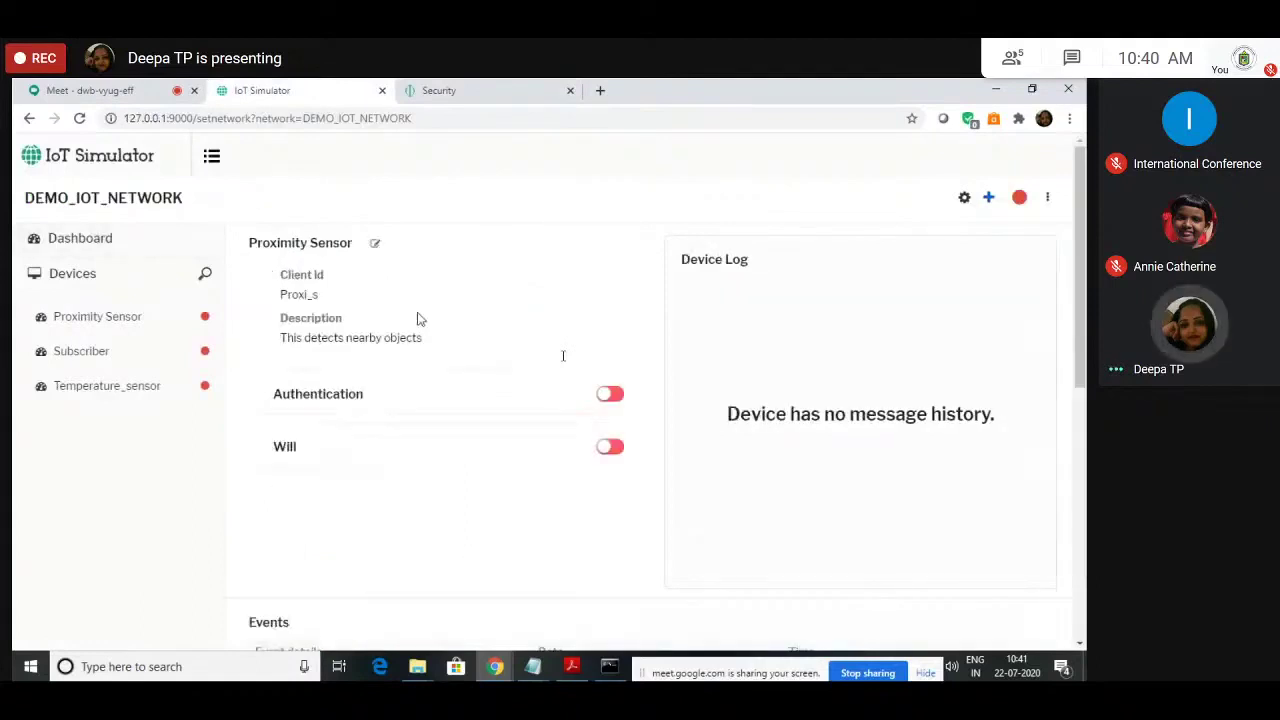
Step: Turn on Authentication for the Proximity Sensor, then return to Device Manager's Security page
double_click(405, 408)
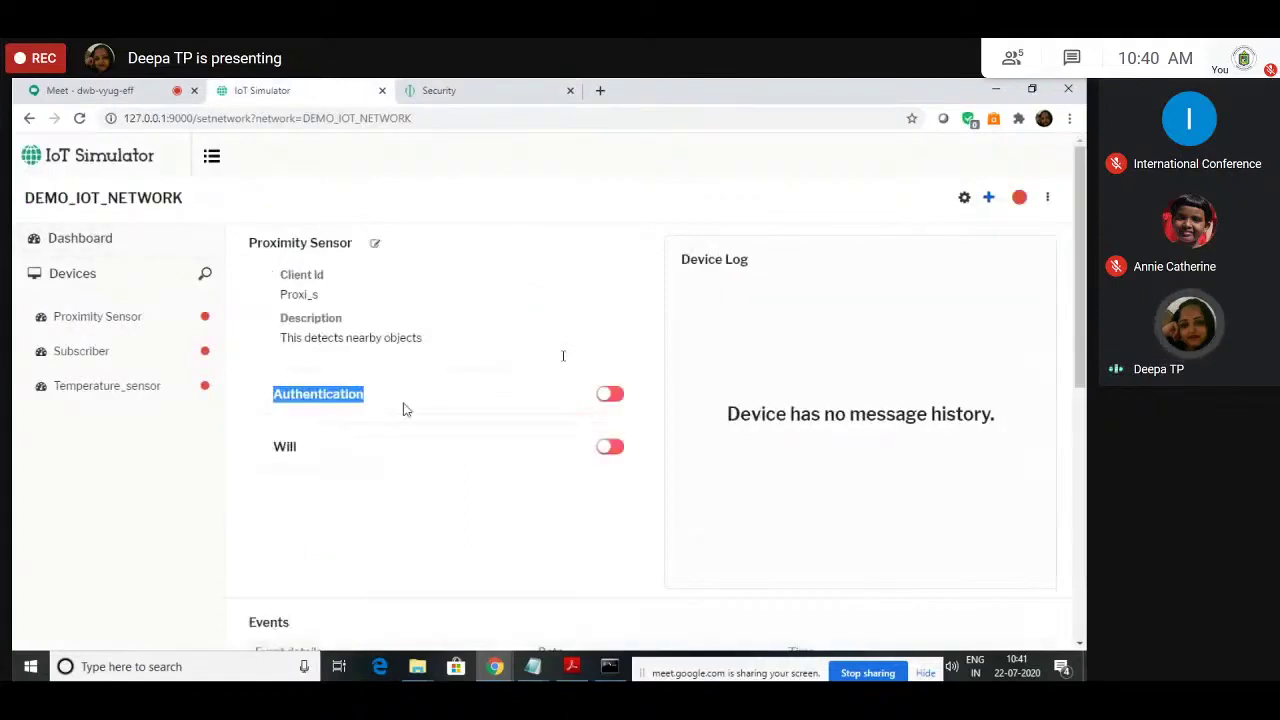
click(618, 396)
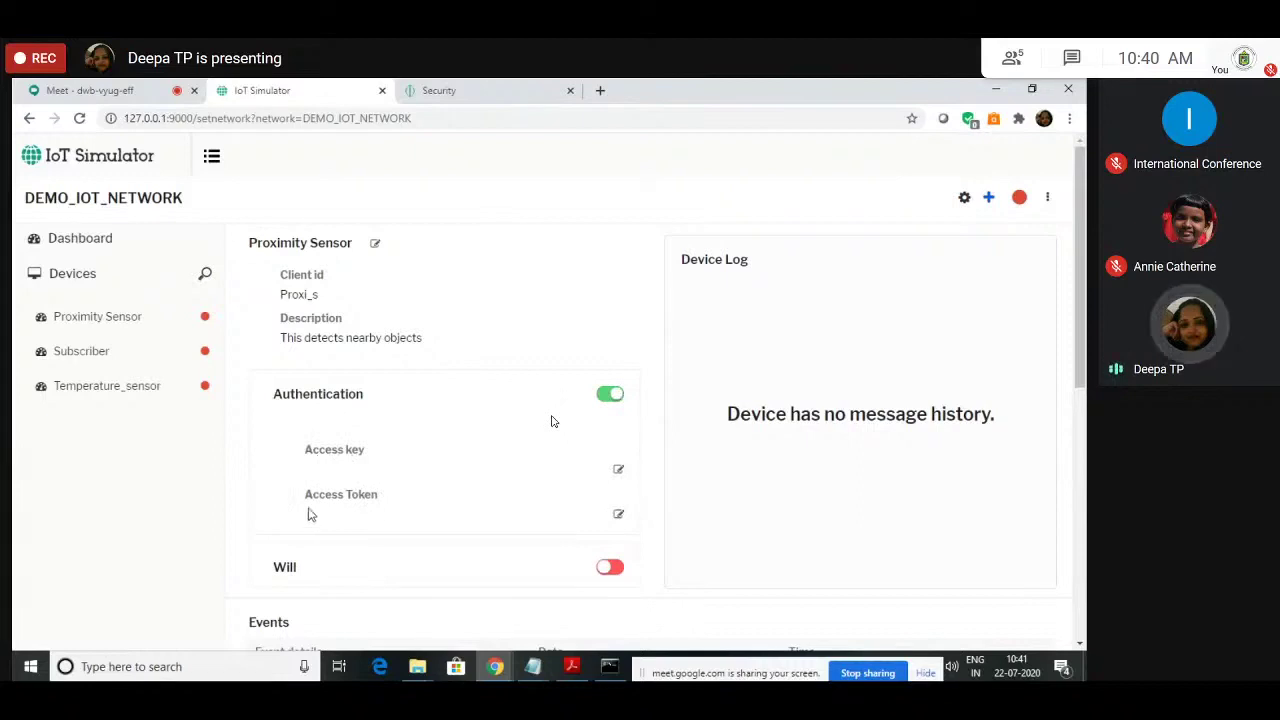
click(507, 88)
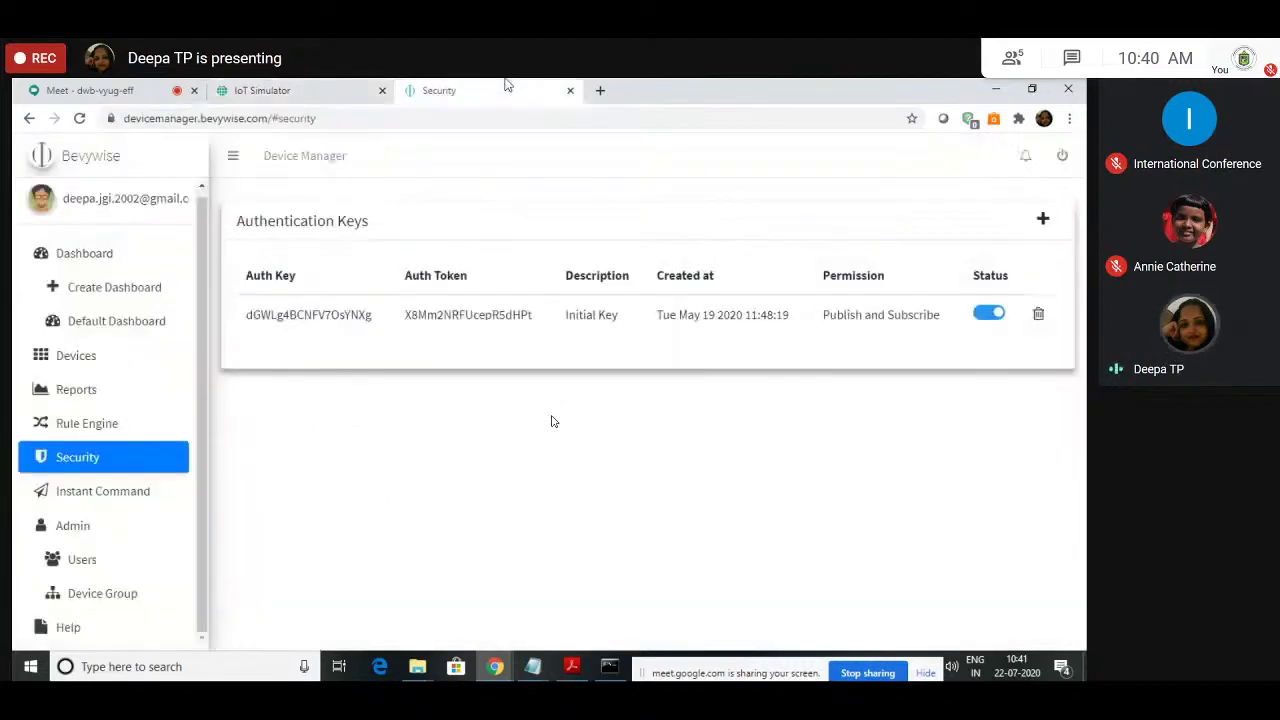
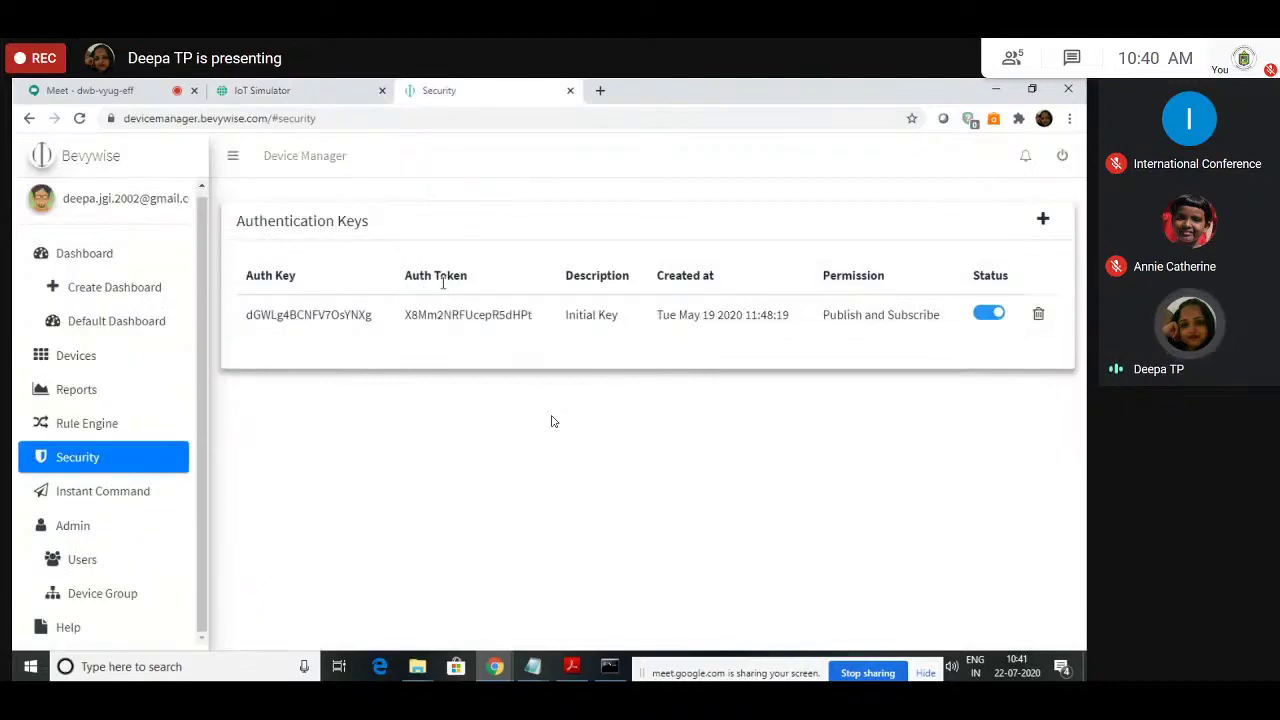
Step: Copy the Device Manager's auth key into the Proximity Sensor's Access key and save it
double_click(250, 315)
key(ctrl+c)
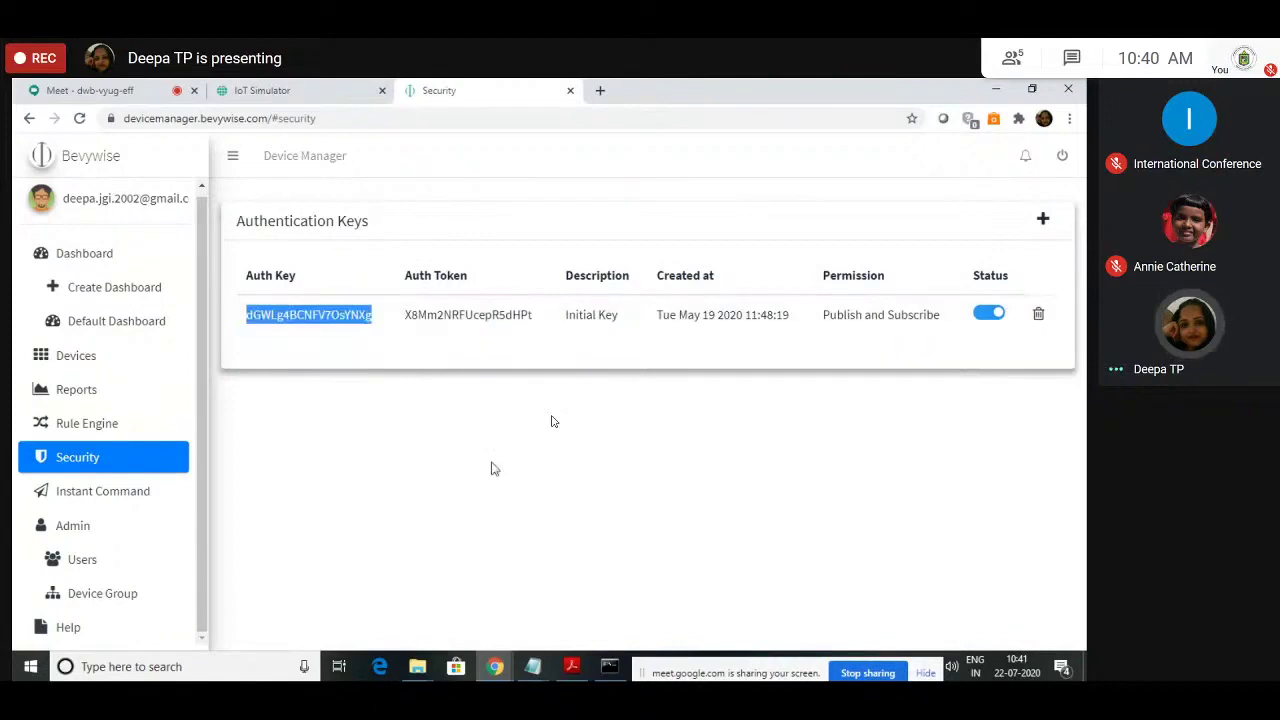
key(ctrl+shift+Tab)
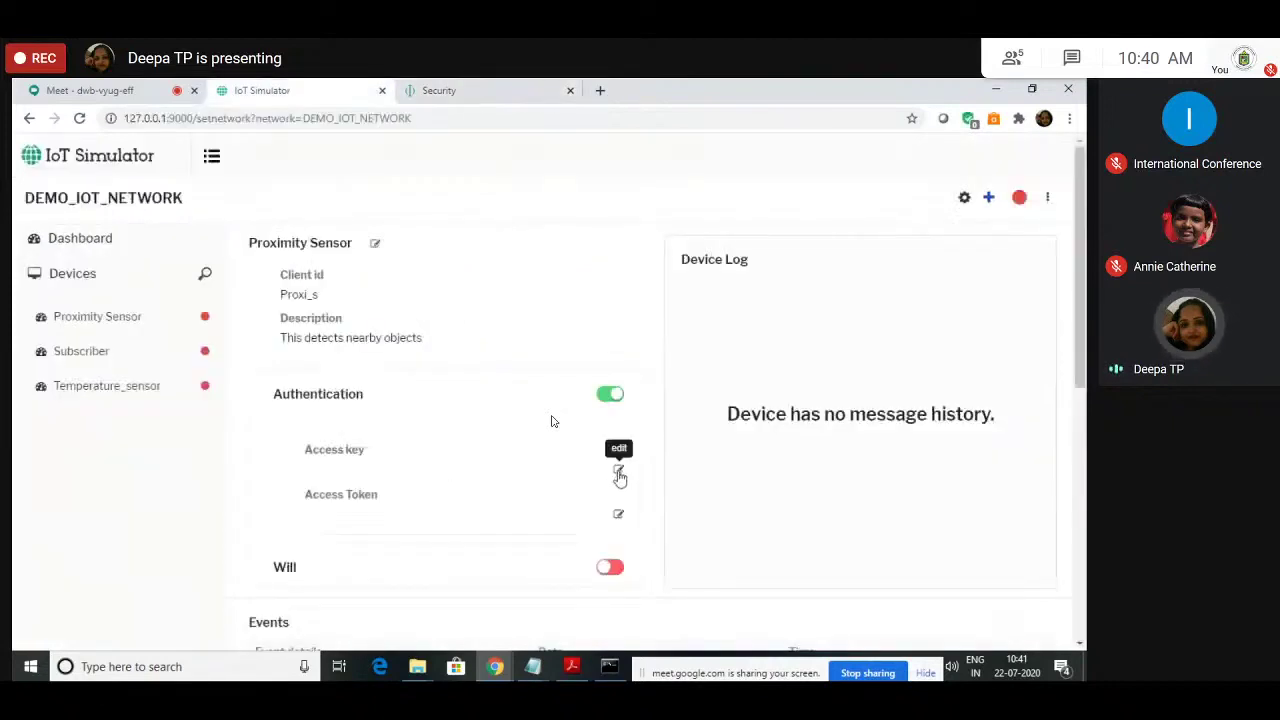
click(619, 472)
key(ctrl+v)
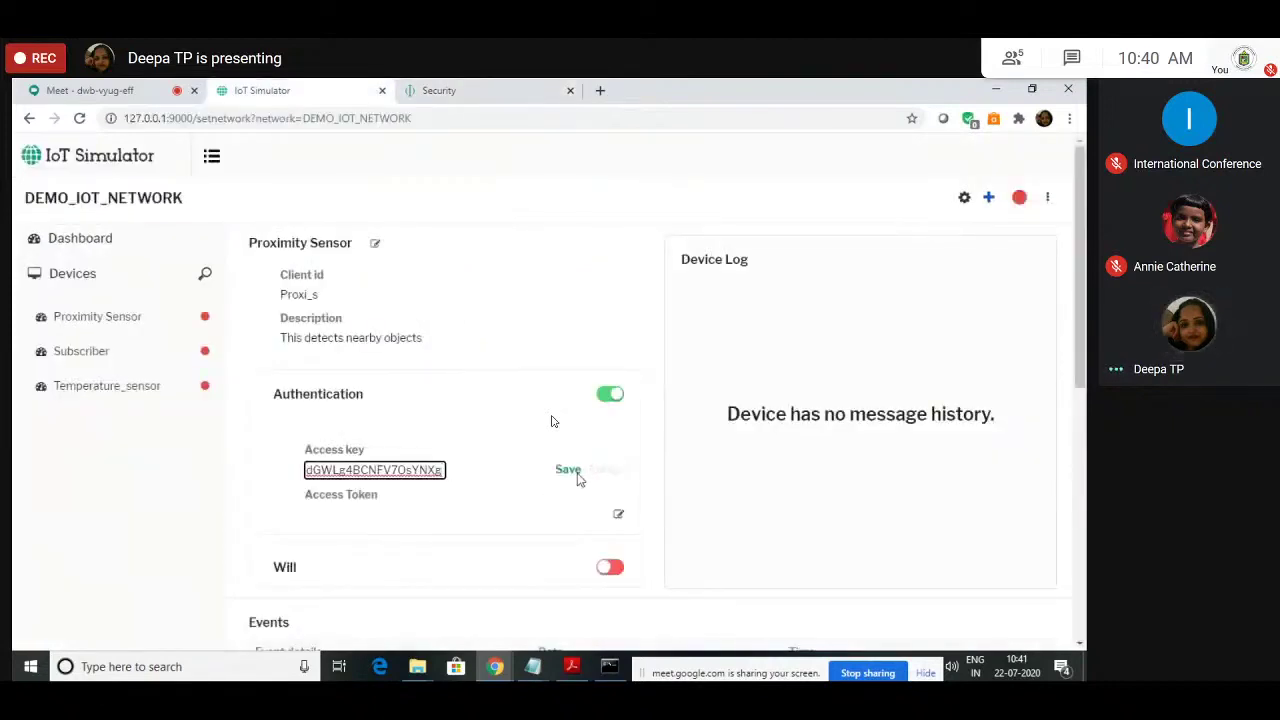
click(568, 470)
Step: Copy the auth token into the Proximity Sensor's Access Token and save it
key(ctrl+Tab)
drag(404, 315, 538, 318)
key(ctrl+c)
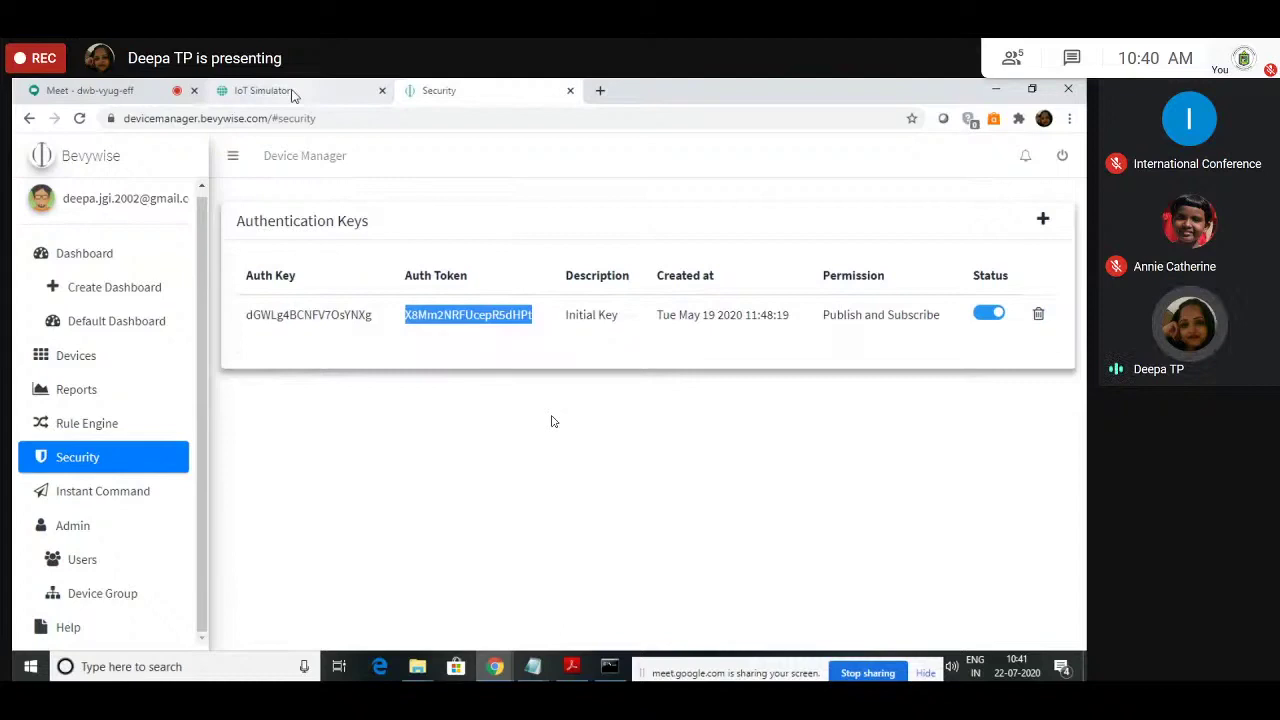
click(293, 94)
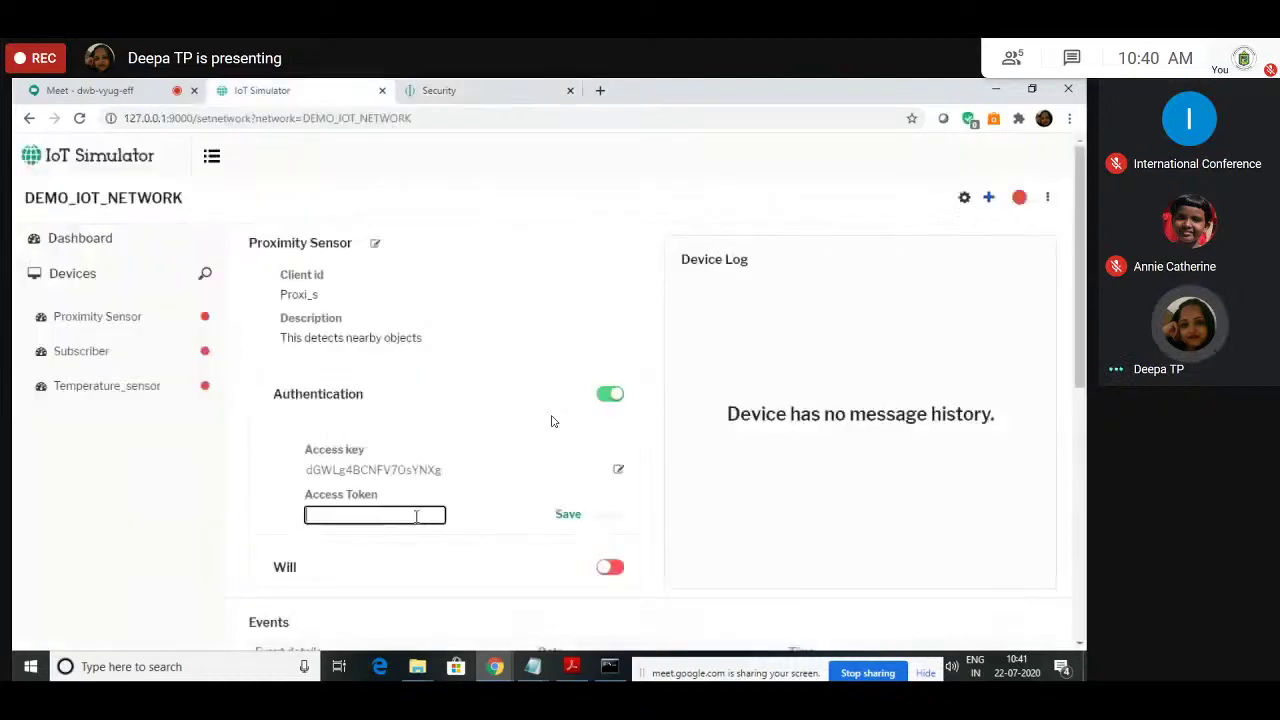
key(ctrl+v)
key(Return)
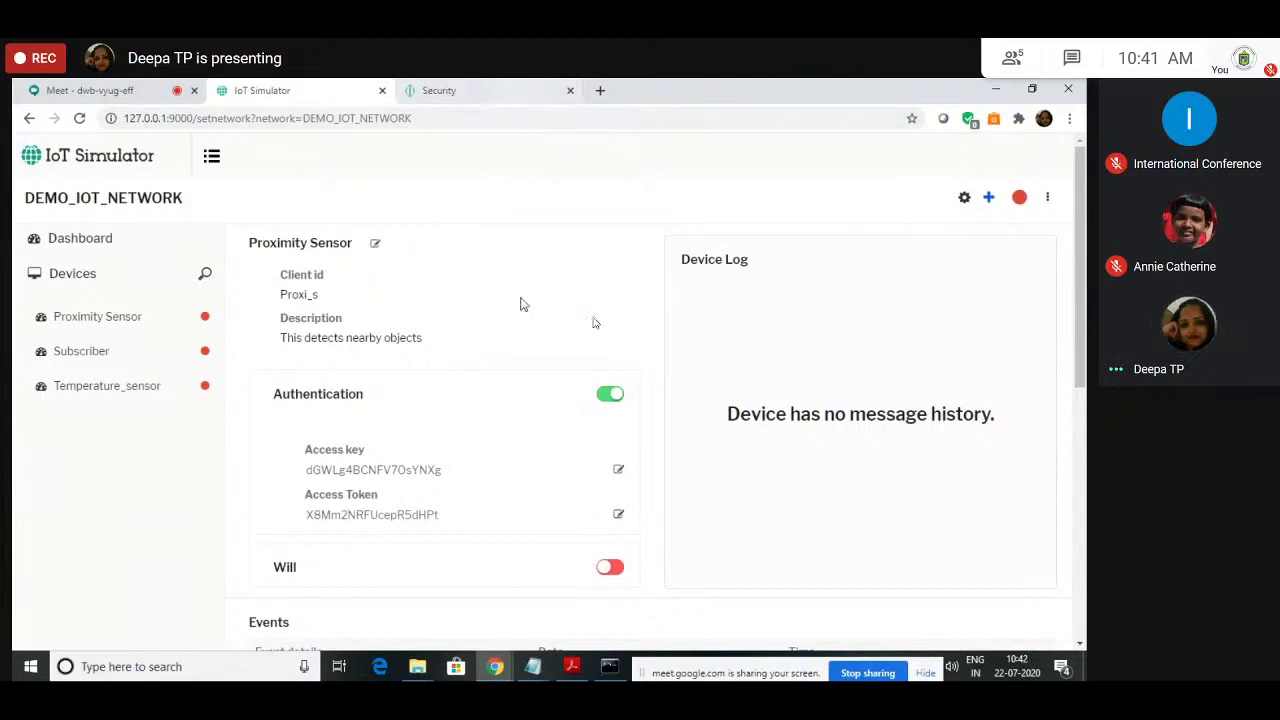
Step: Paste the copied auth key as Temperature_sensor's Access key and save it
scroll(585, 335, down, 2)
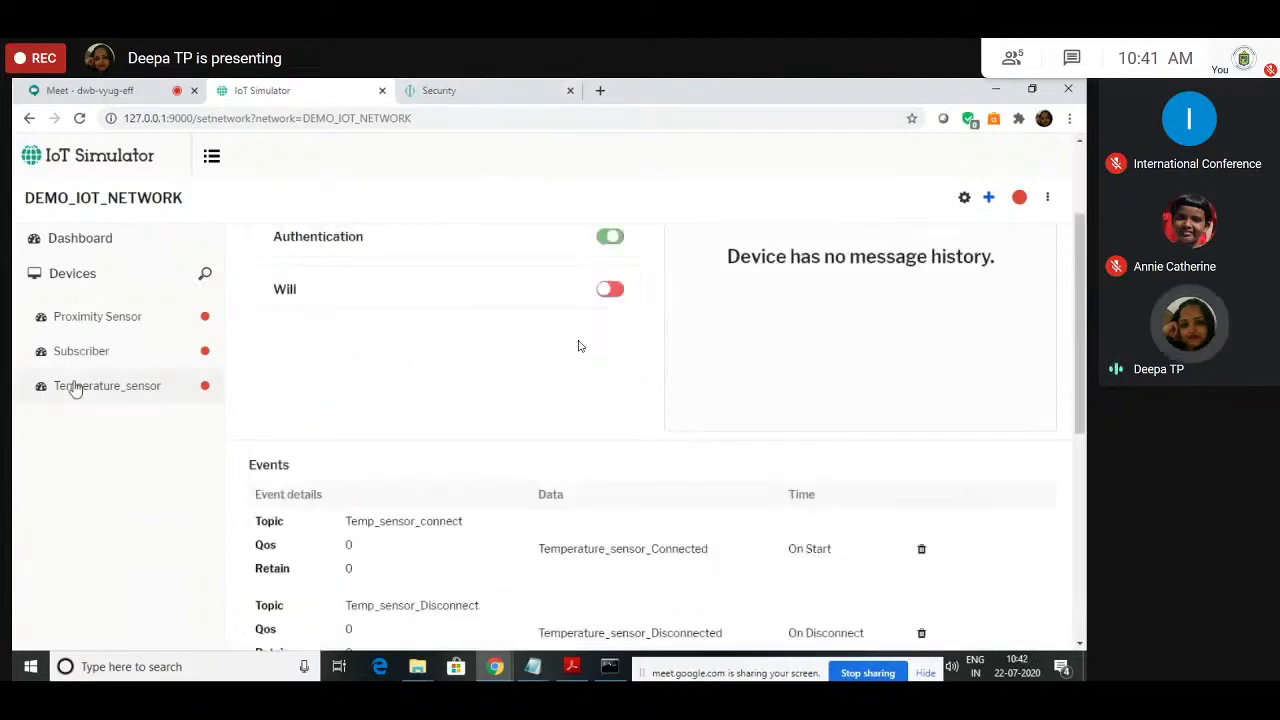
scroll(578, 346, up, 1)
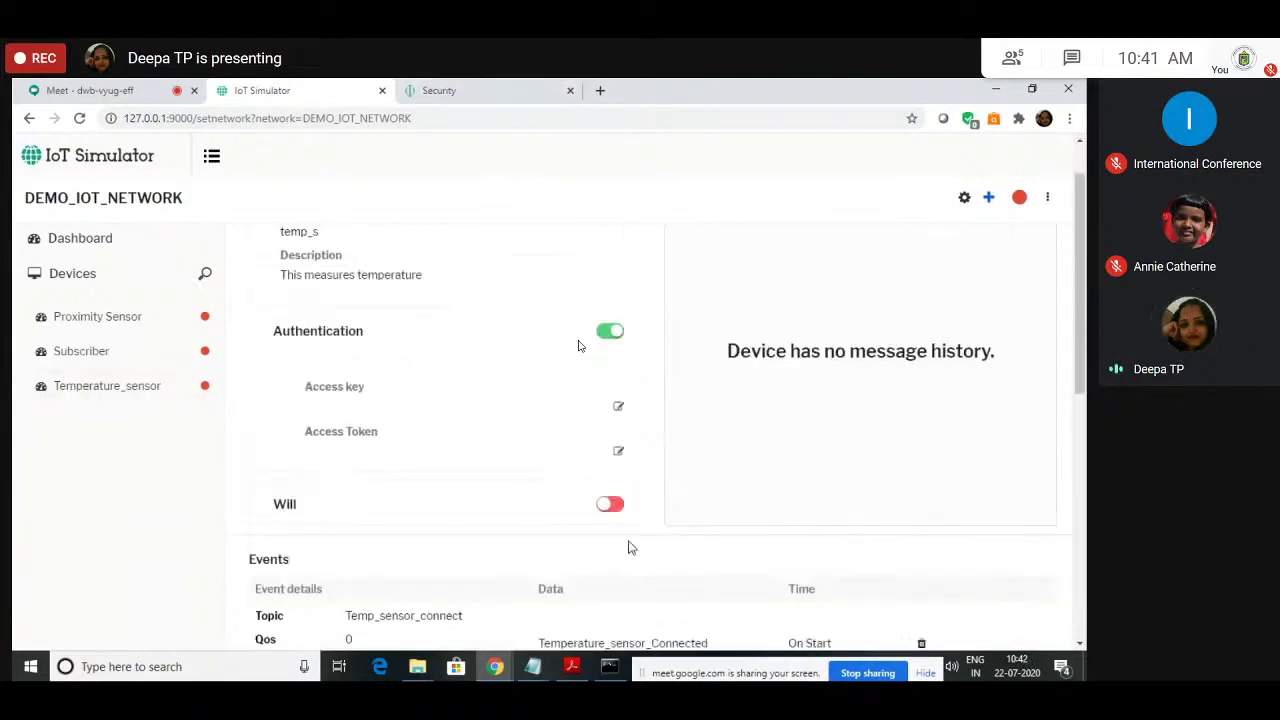
scroll(578, 346, up, 1)
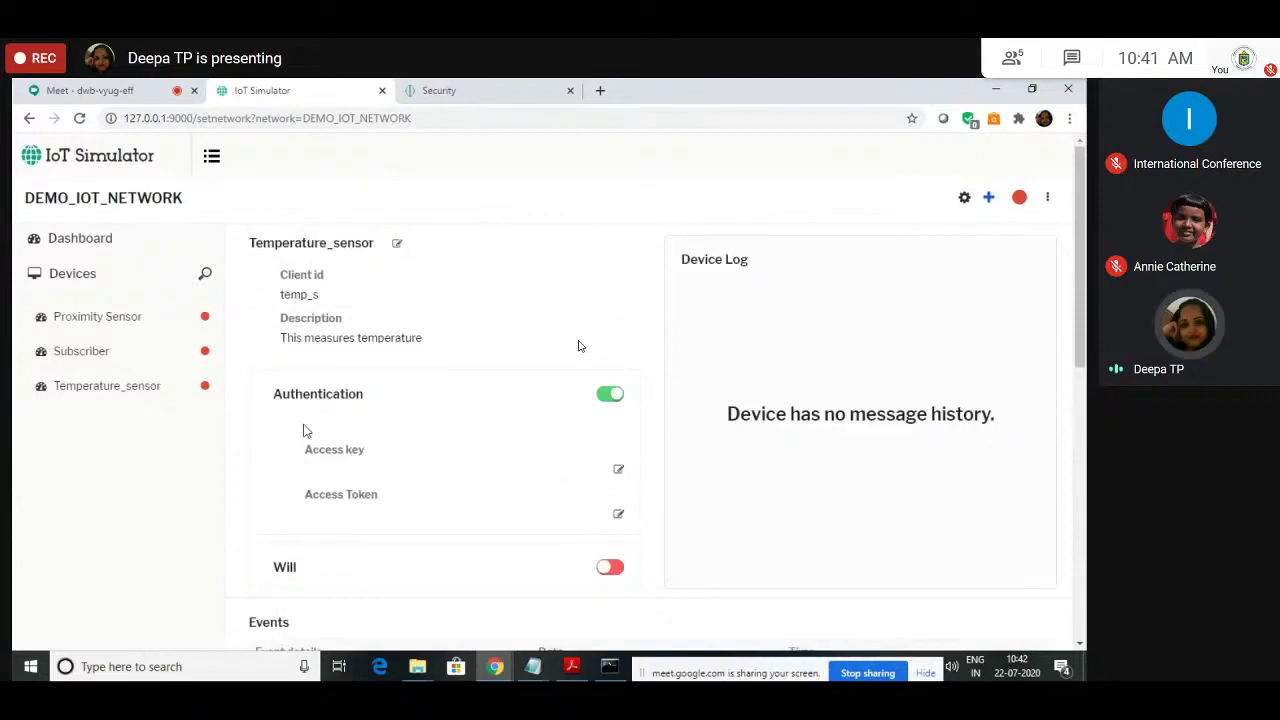
key(ctrl+Tab)
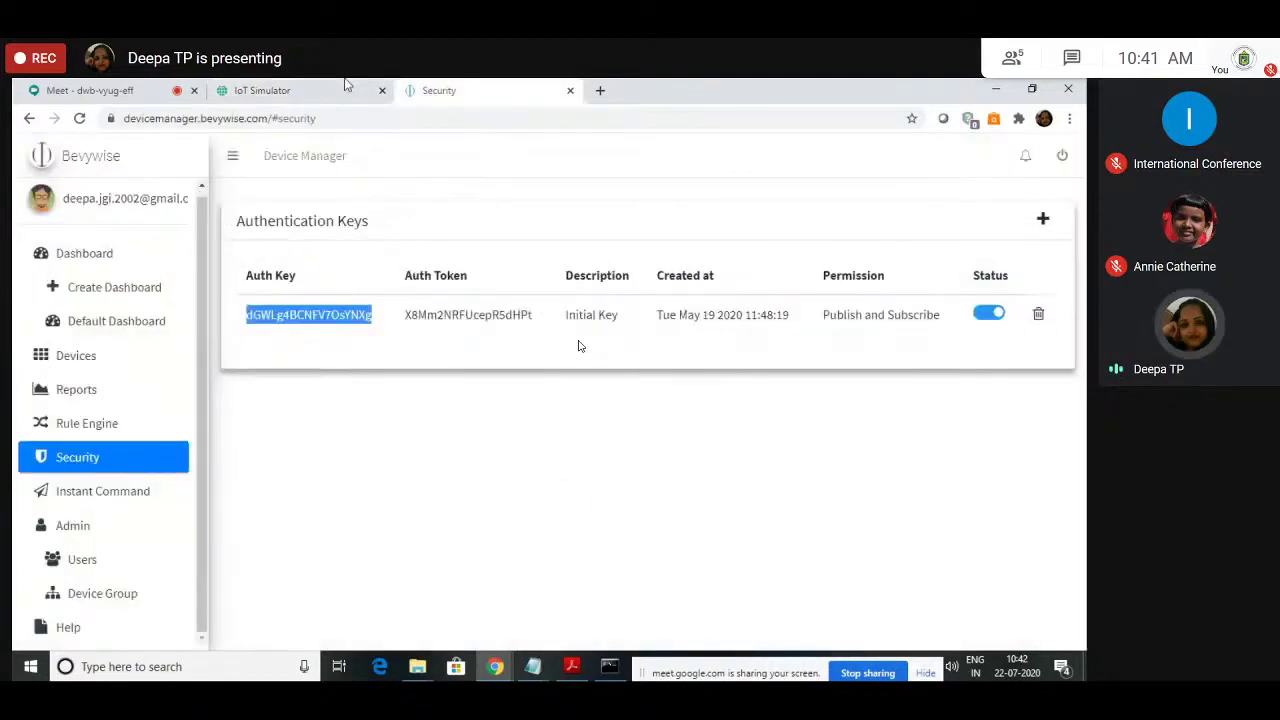
click(347, 88)
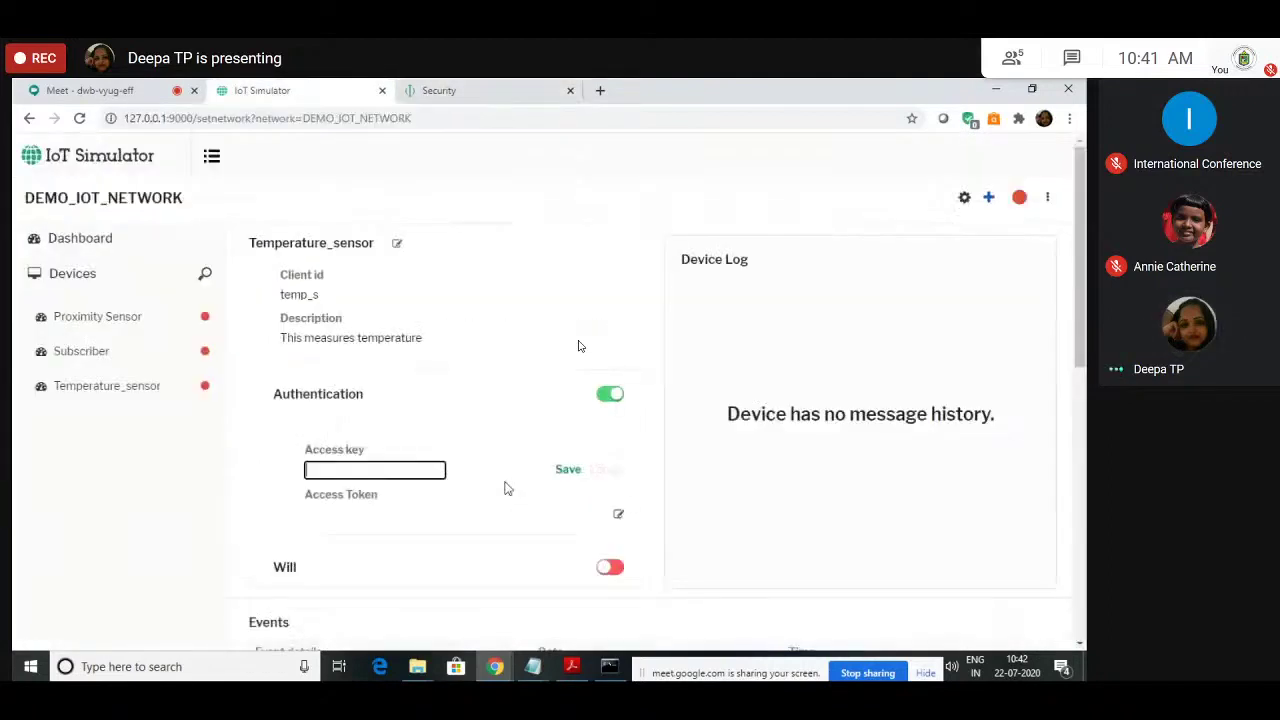
key(ctrl+v)
key(Return)
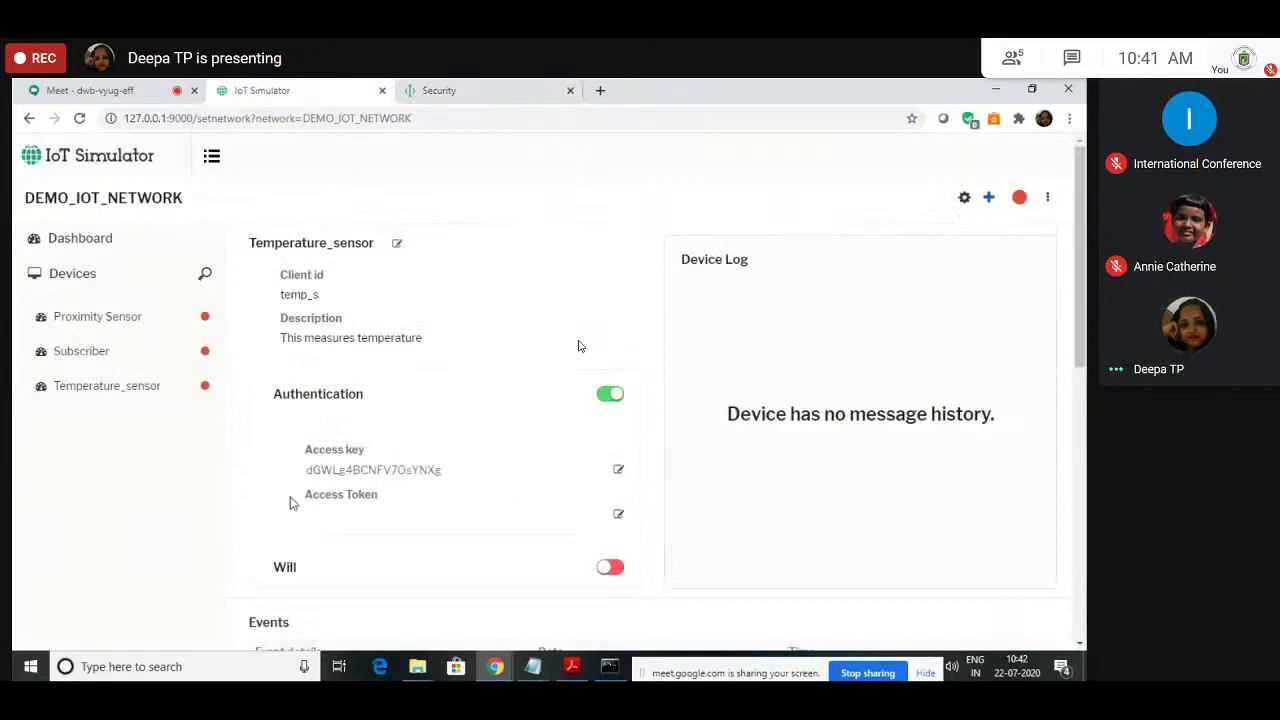
Step: Copy the auth token into Temperature_sensor's Access Token and save it
click(520, 88)
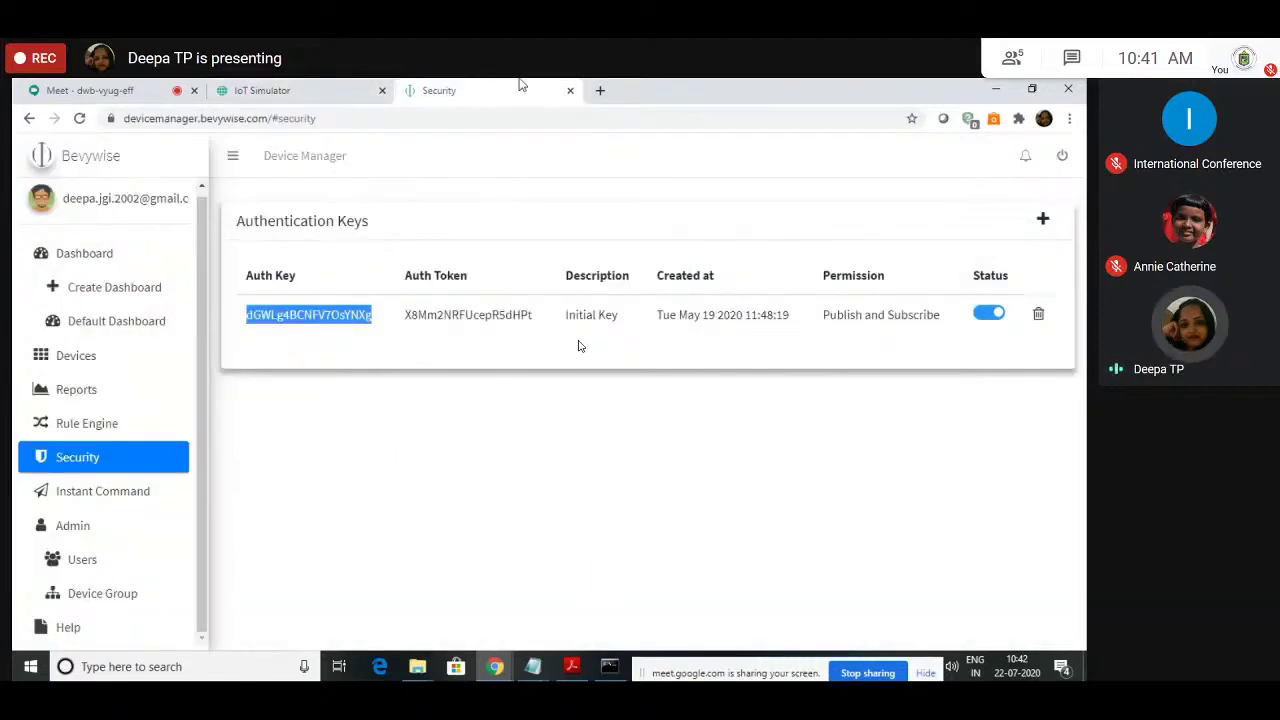
drag(405, 315, 533, 322)
key(ctrl+c)
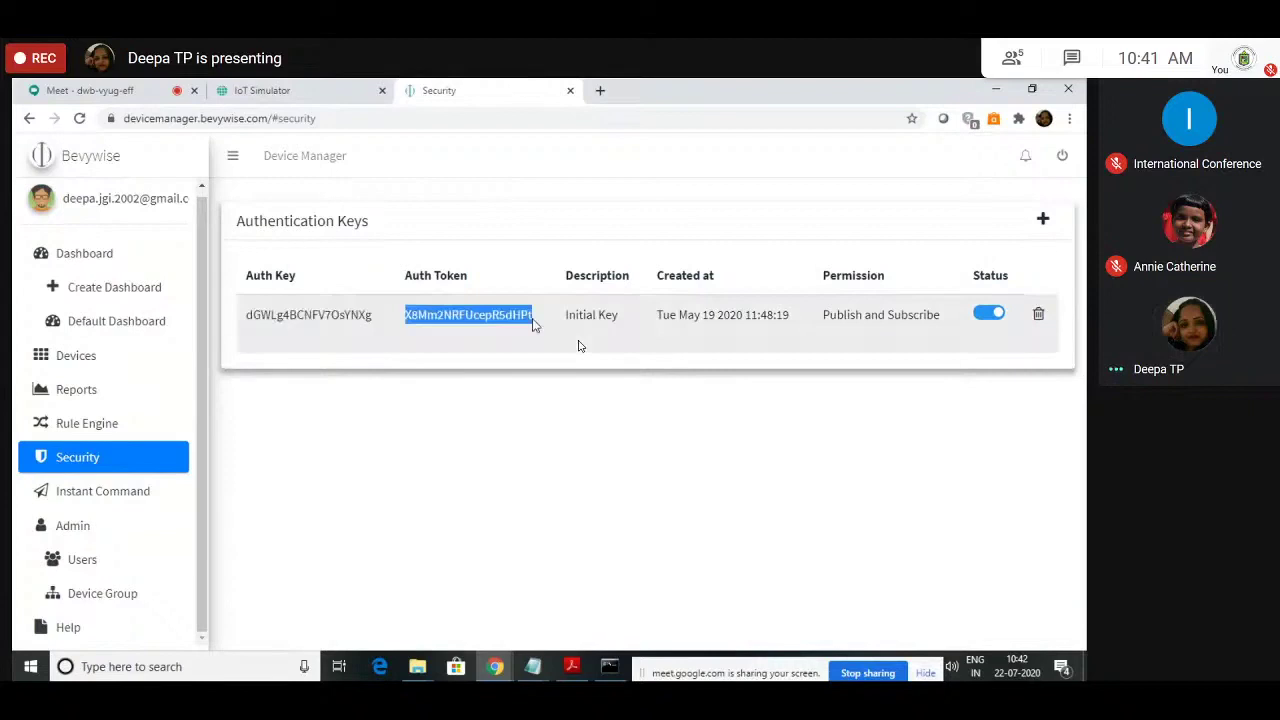
key(ctrl+shift+Tab)
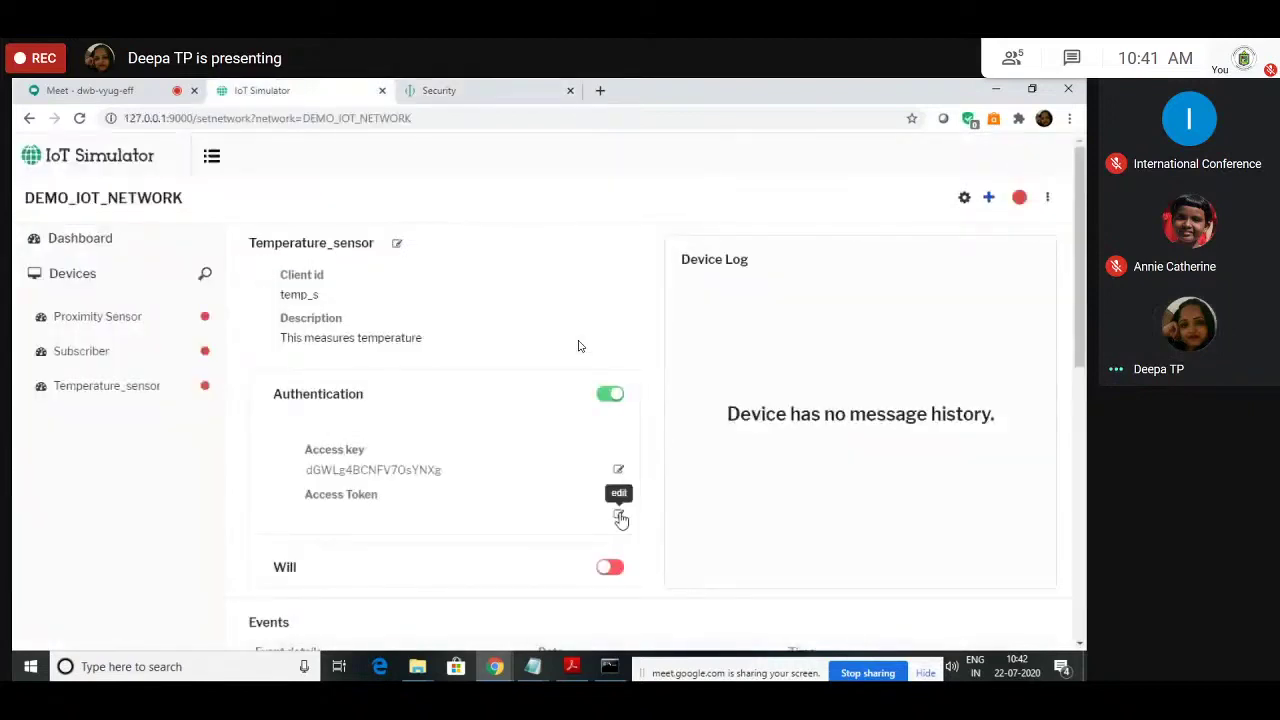
click(619, 516)
key(ctrl+v)
key(Return)
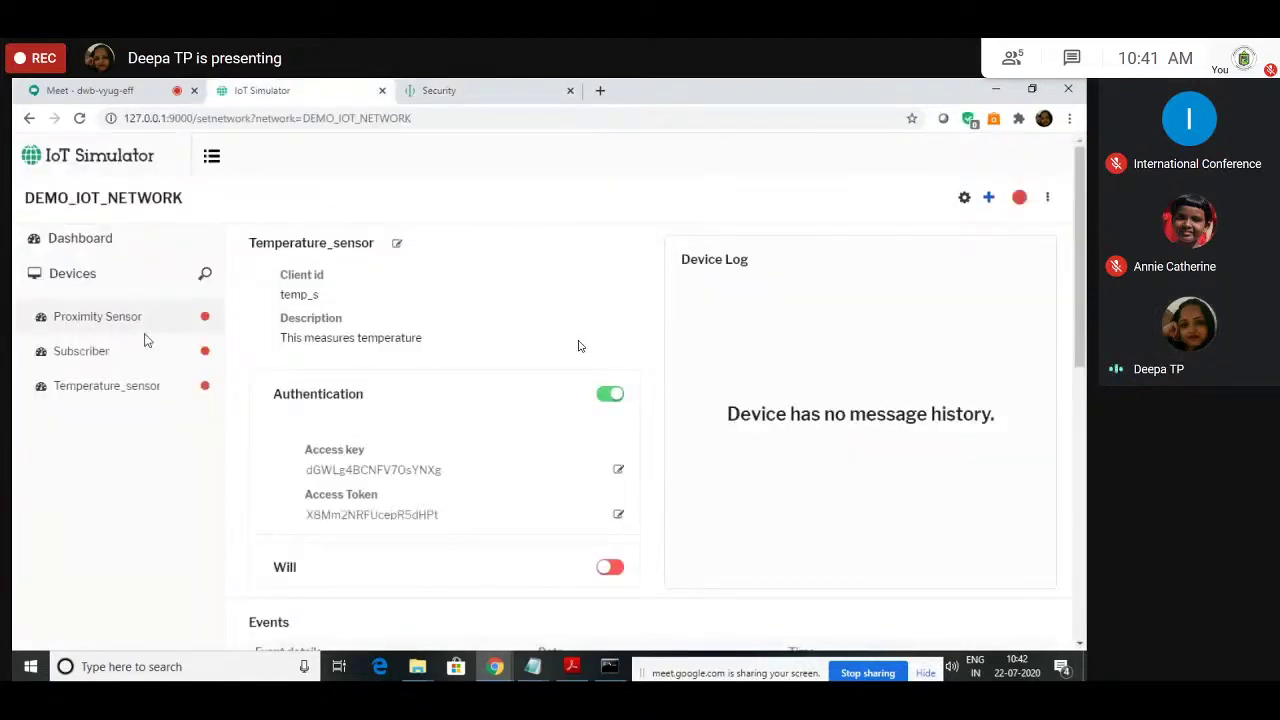
Step: Turn on authentication for the Subscriber device and copy the Device Manager's auth key and token
click(145, 343)
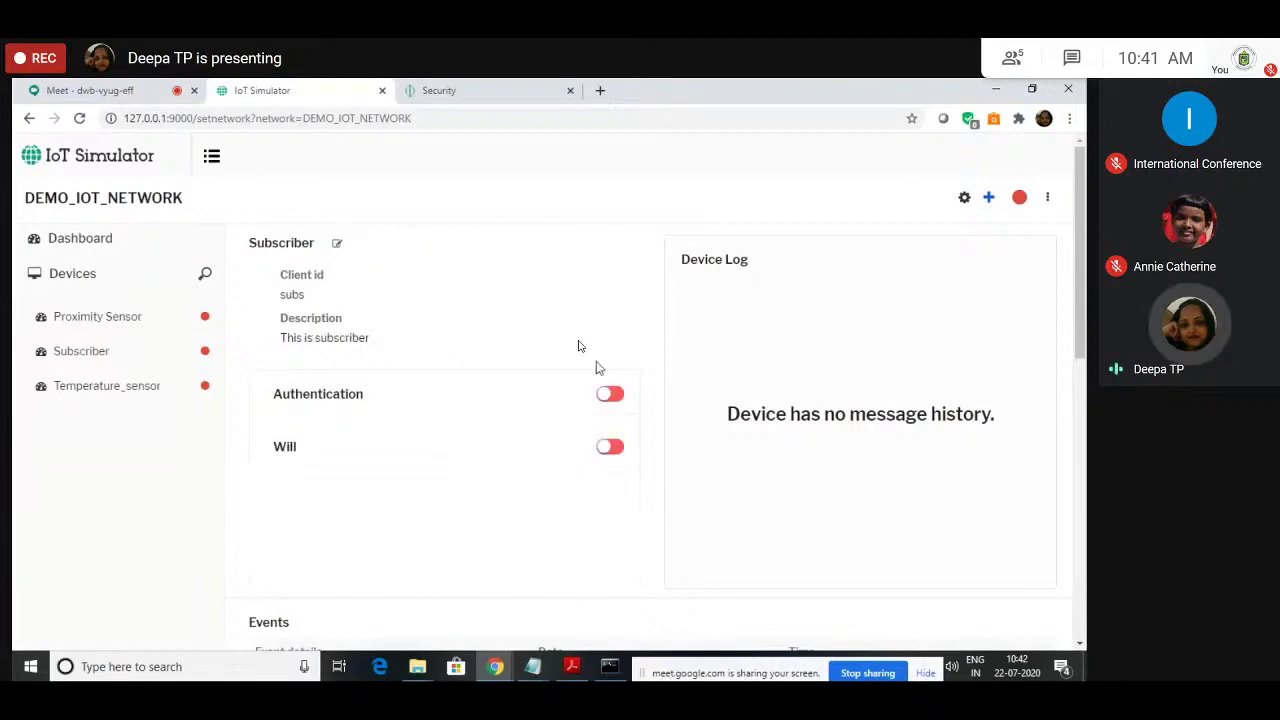
click(609, 394)
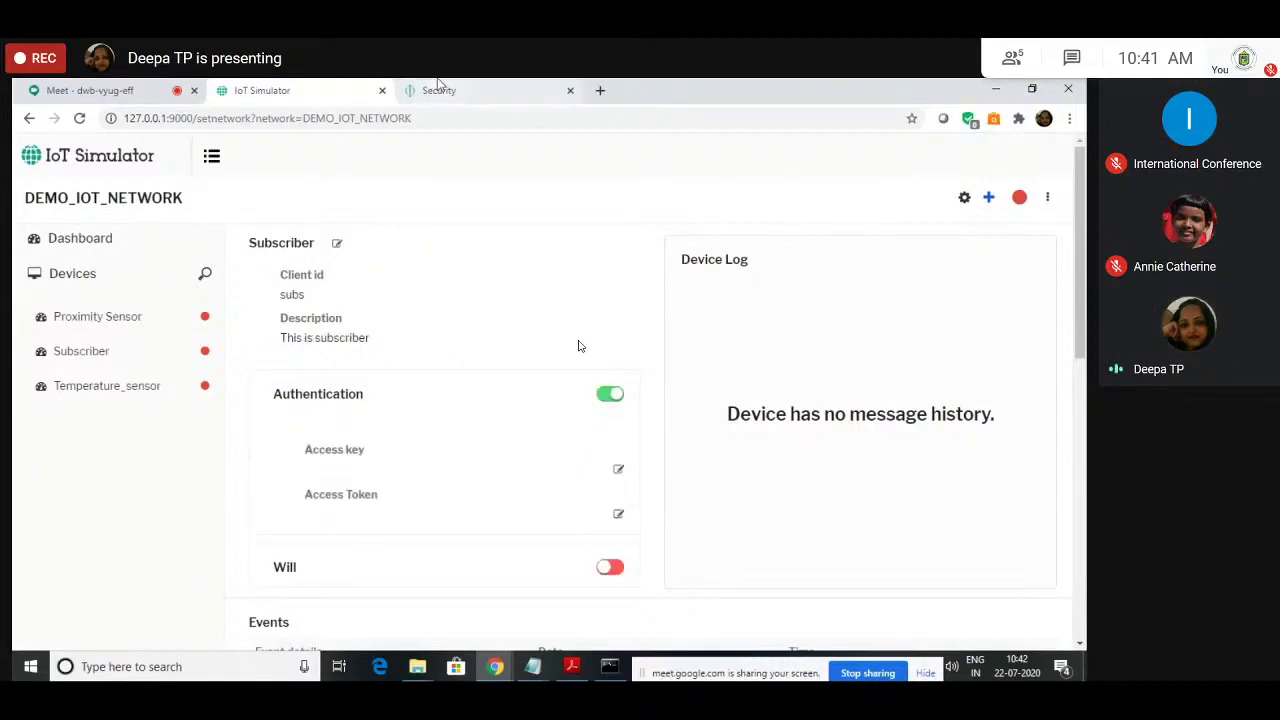
click(437, 90)
drag(247, 315, 375, 317)
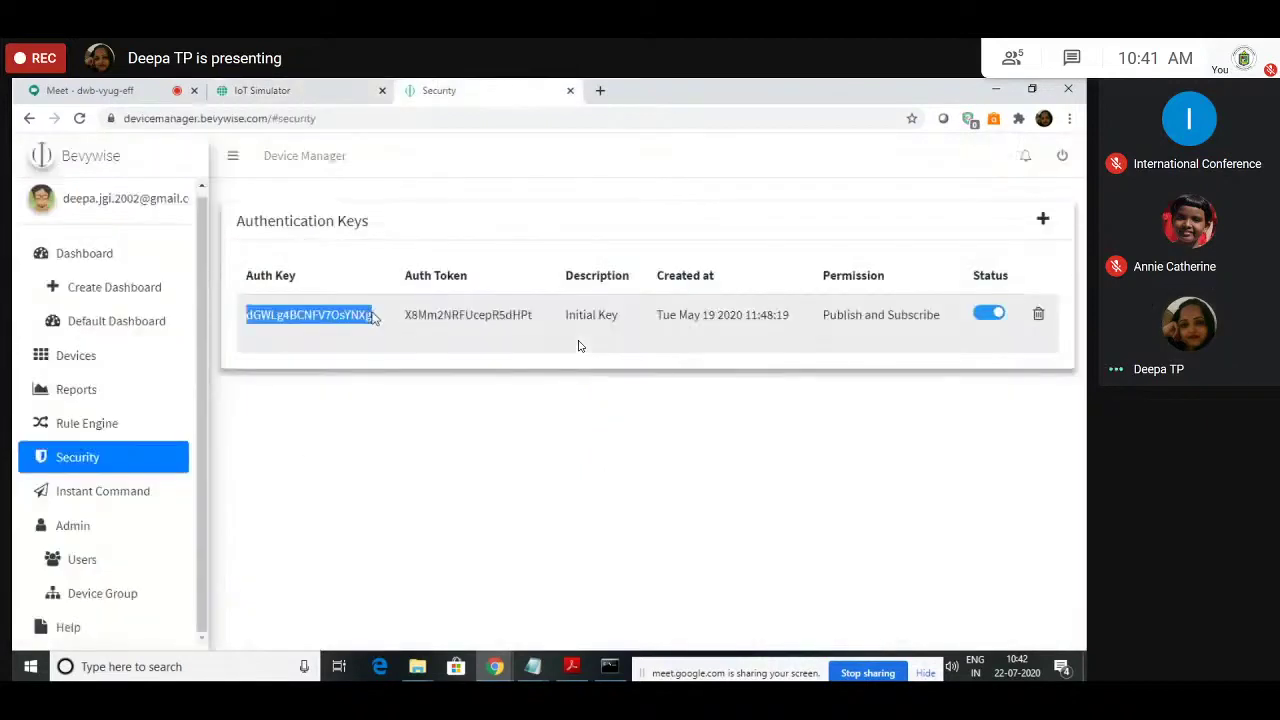
key(ctrl+shift+Tab)
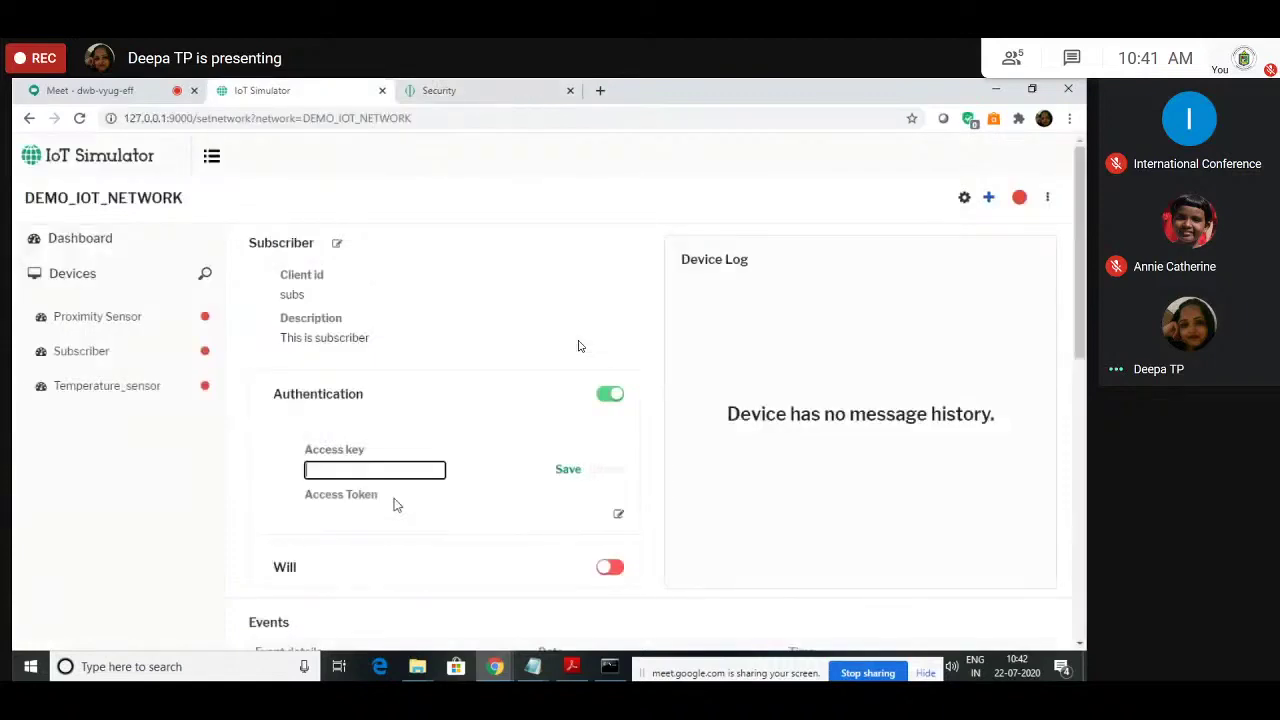
click(434, 88)
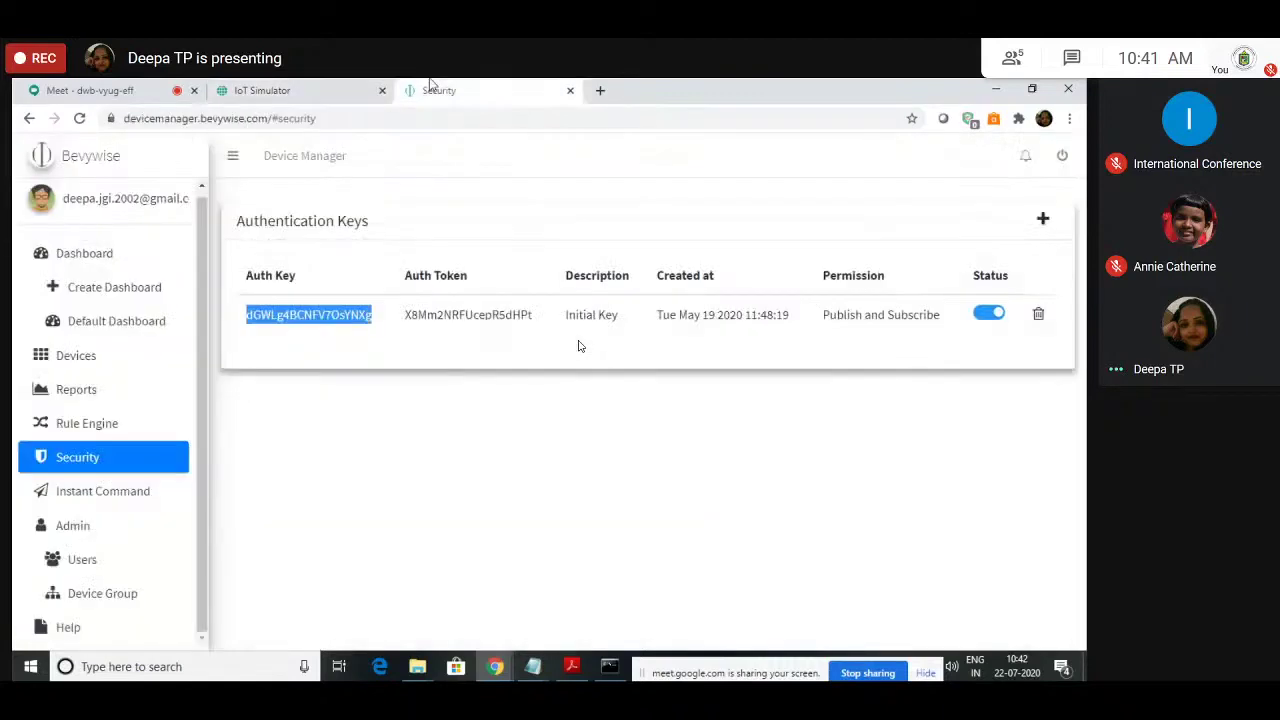
double_click(468, 315)
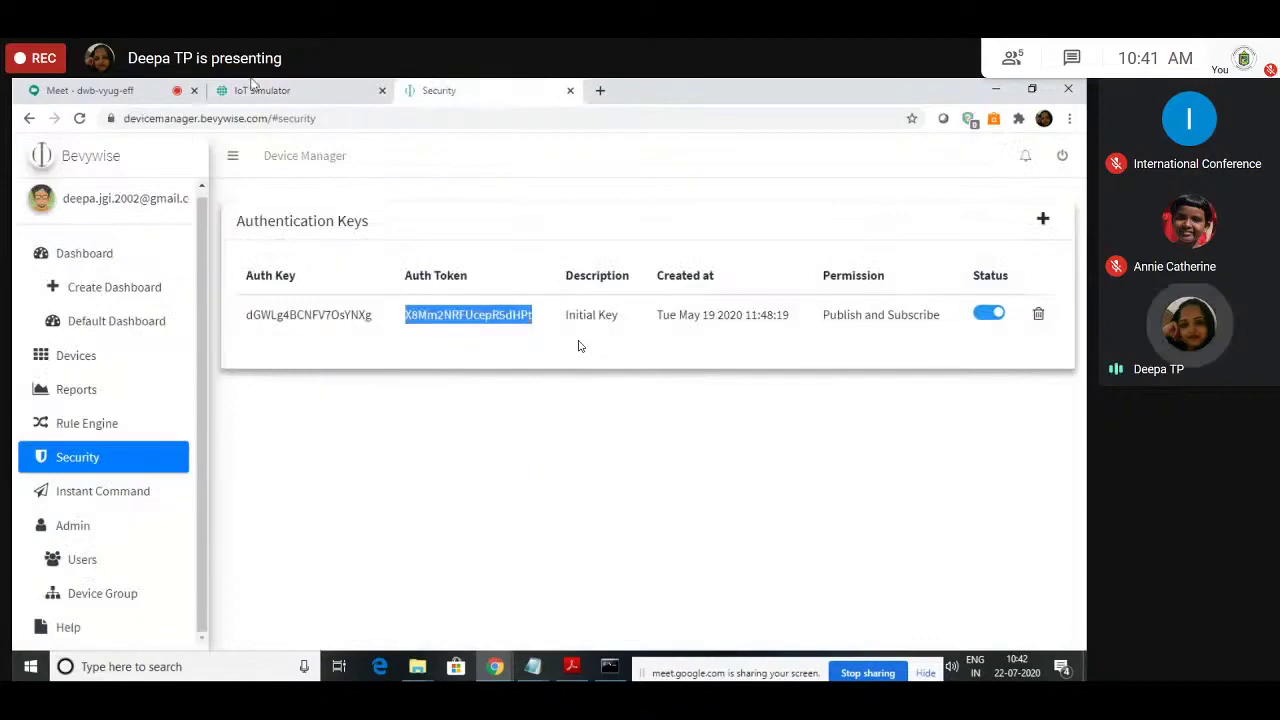
click(256, 89)
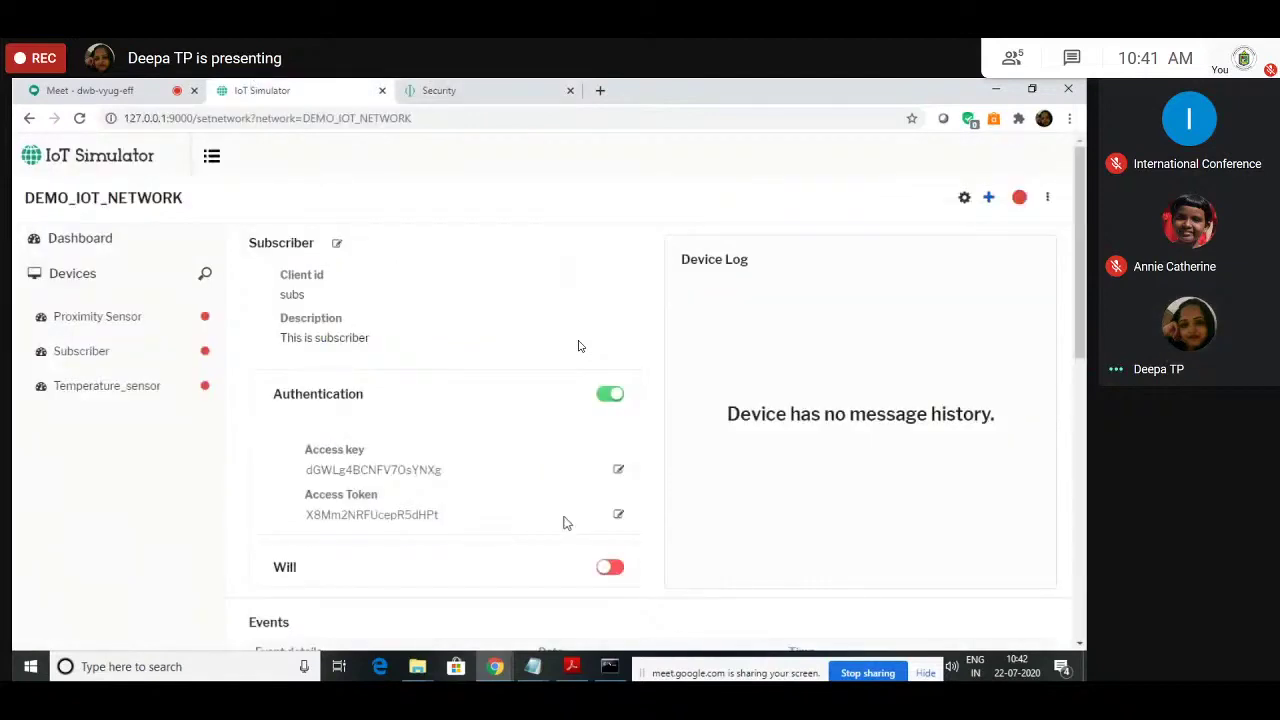
Step: View the Proximity Sensor and Temperature_sensor details, then check Device Manager's Authentication Keys
click(128, 314)
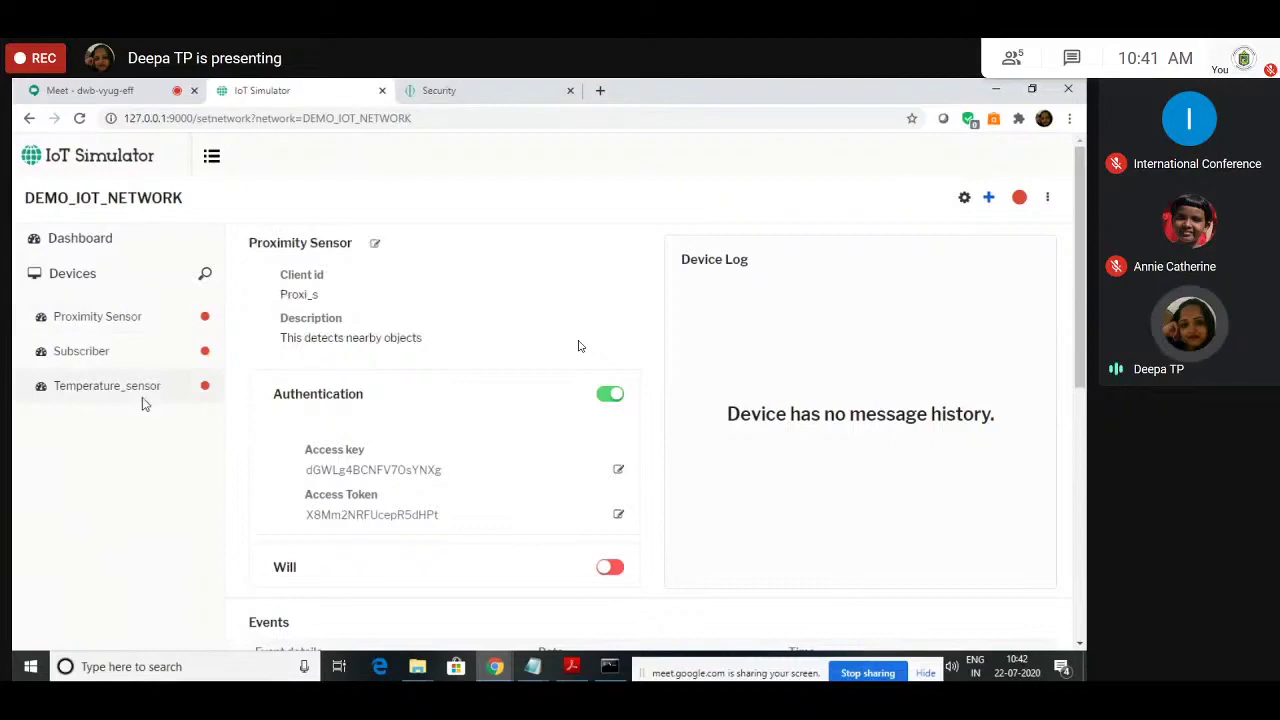
click(141, 396)
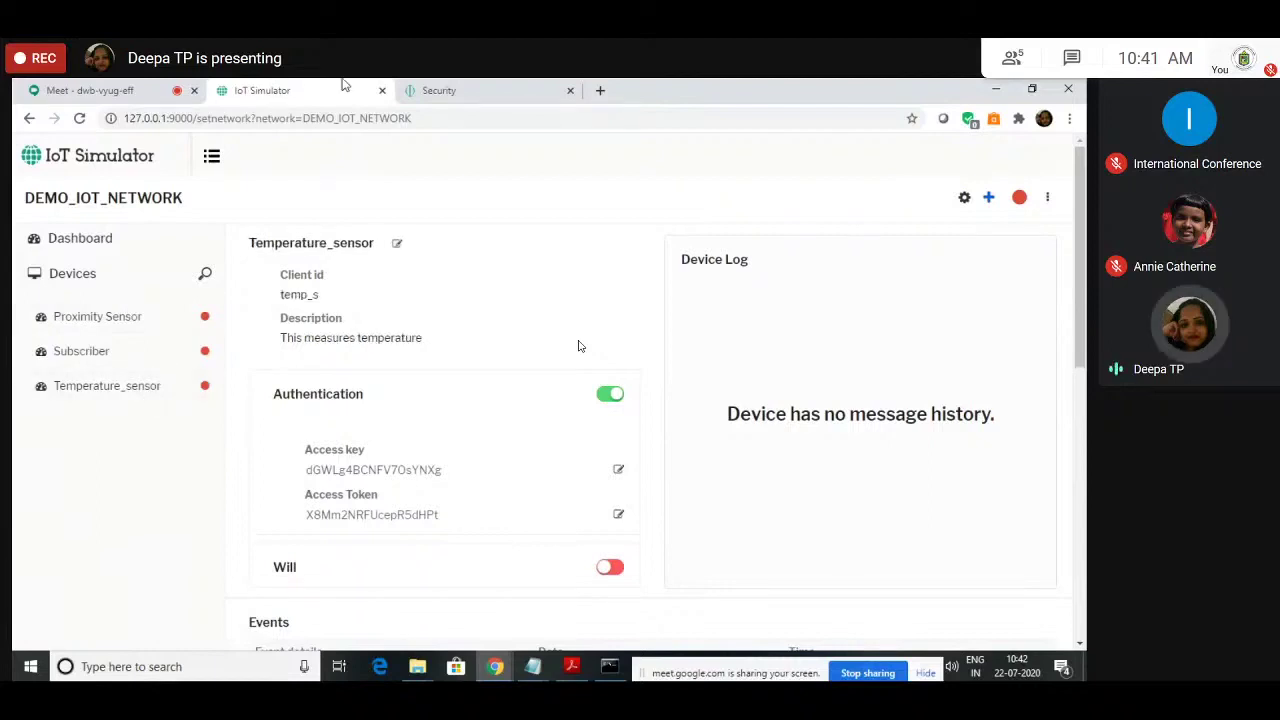
click(438, 90)
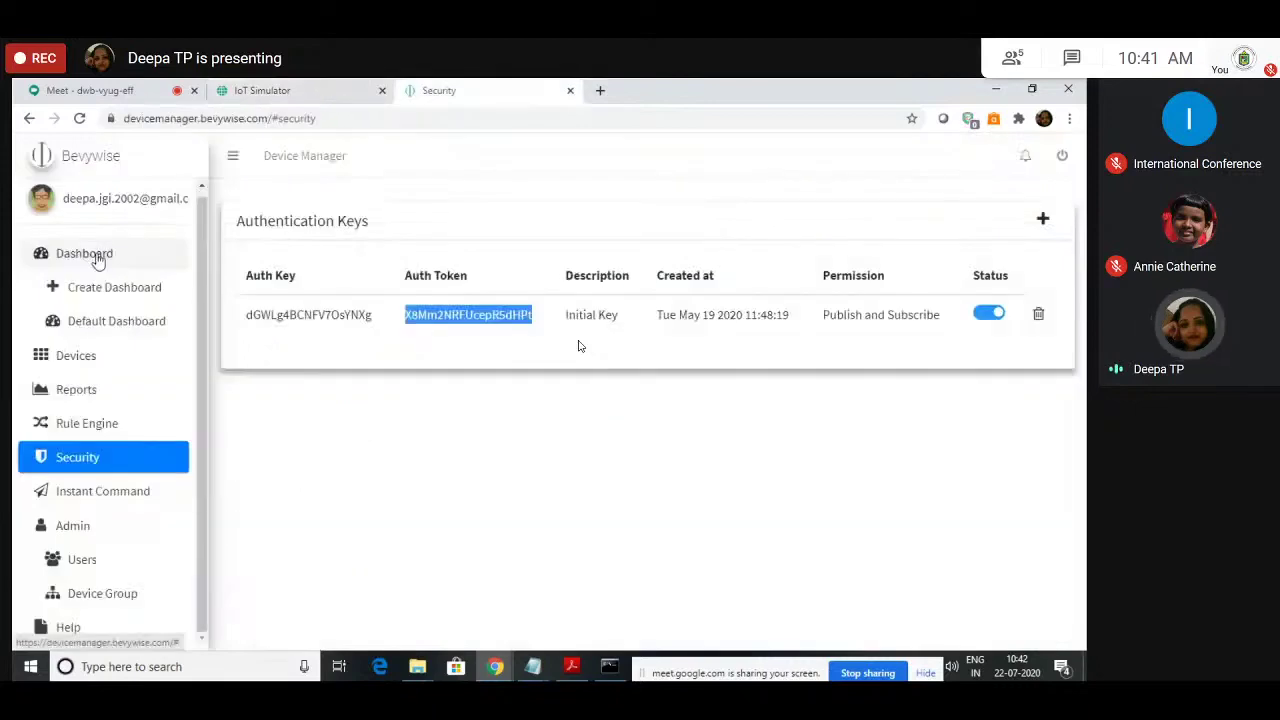
Step: Return to the simulator's Temperature_sensor page and start the DEMO_IOT_NETWORK simulation
click(98, 256)
click(262, 90)
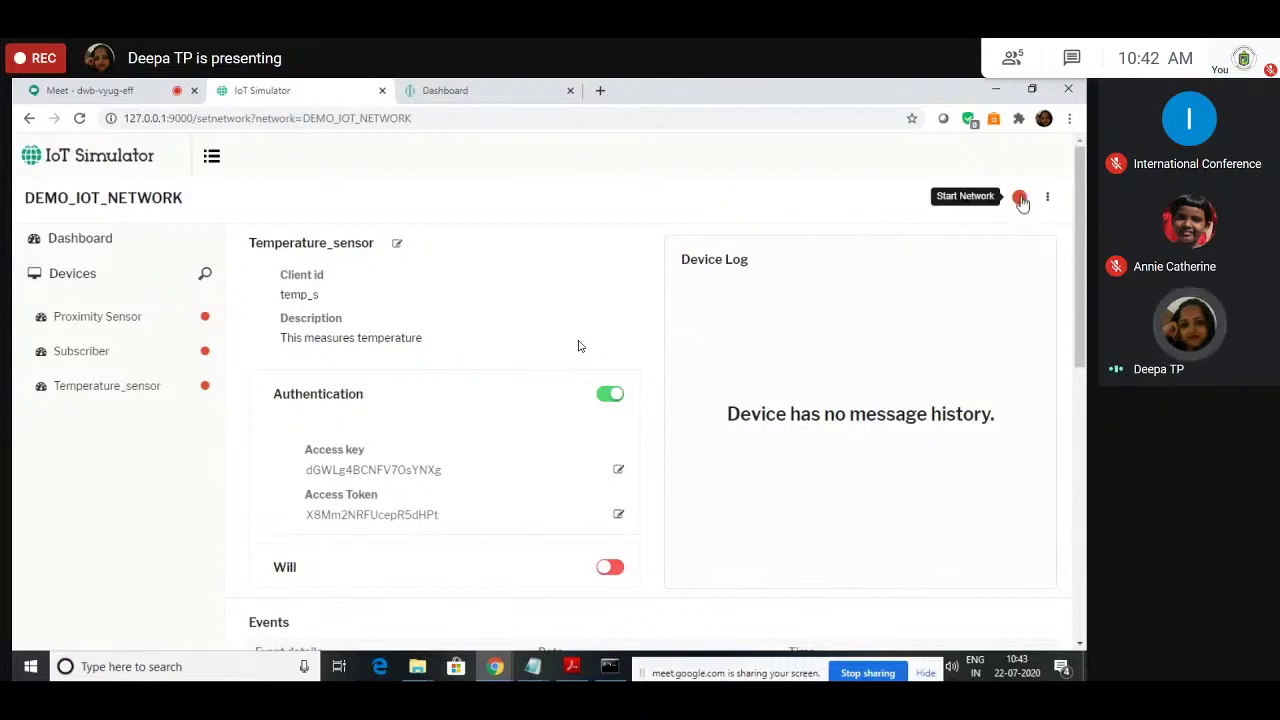
click(1020, 198)
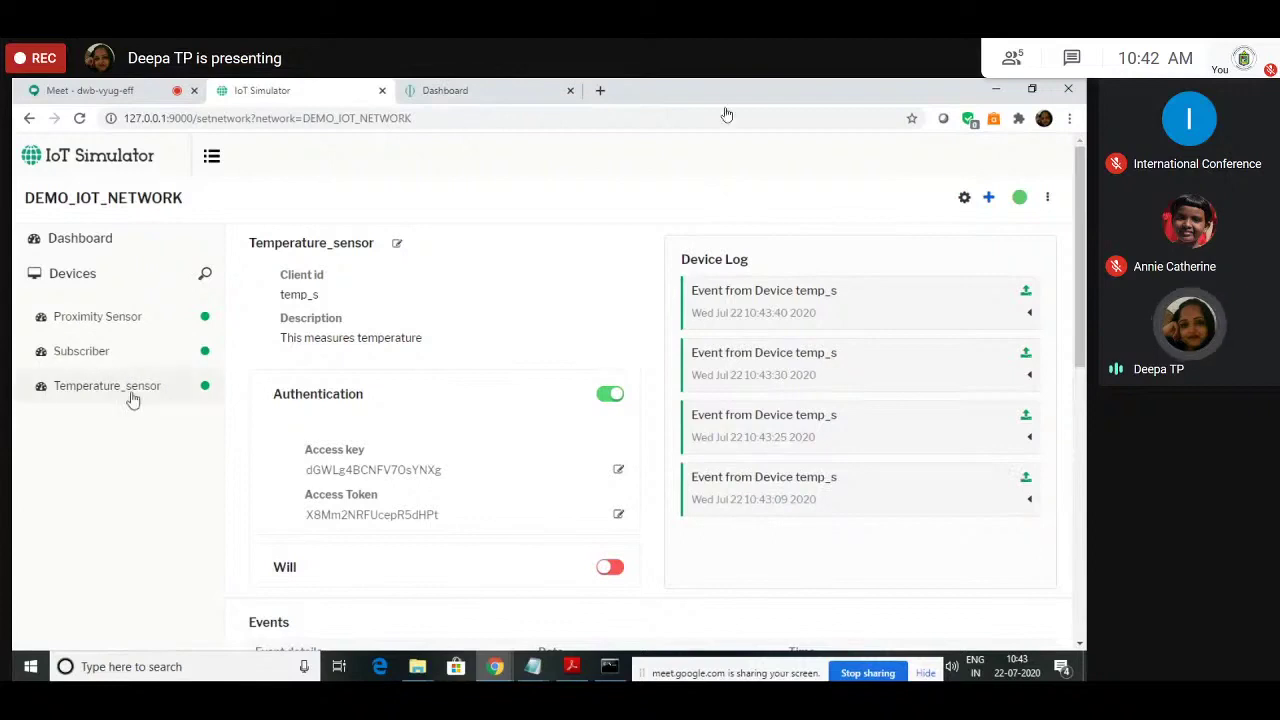
Step: Expand the latest, 10:43:50 and 10:43:56 log events and select the 10:43:56 JSON message
click(965, 322)
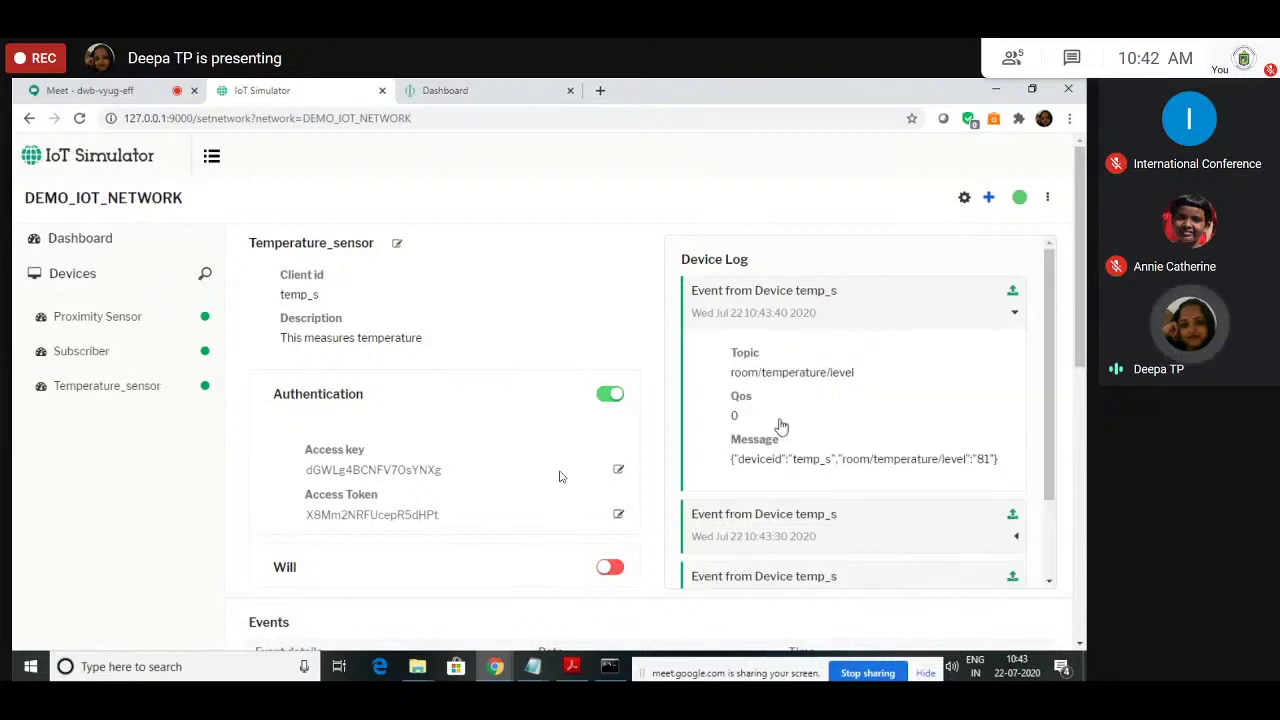
click(846, 322)
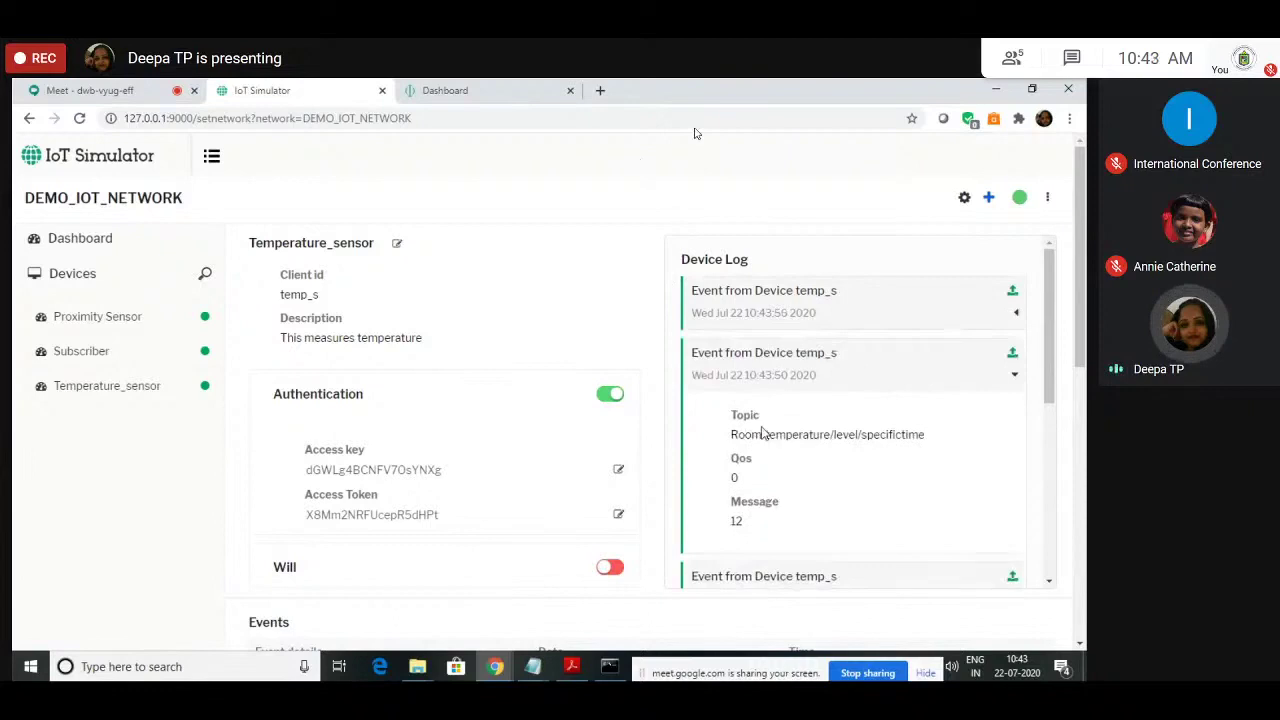
click(831, 314)
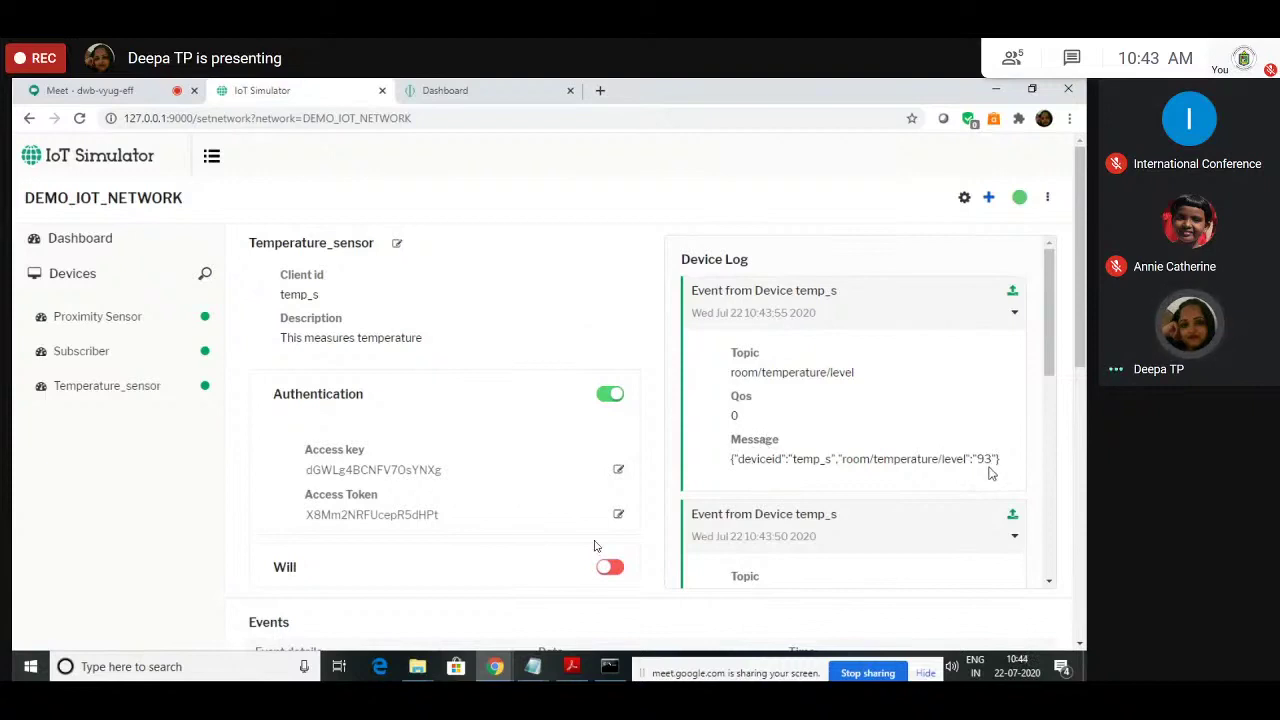
scroll(990, 473, down, 3)
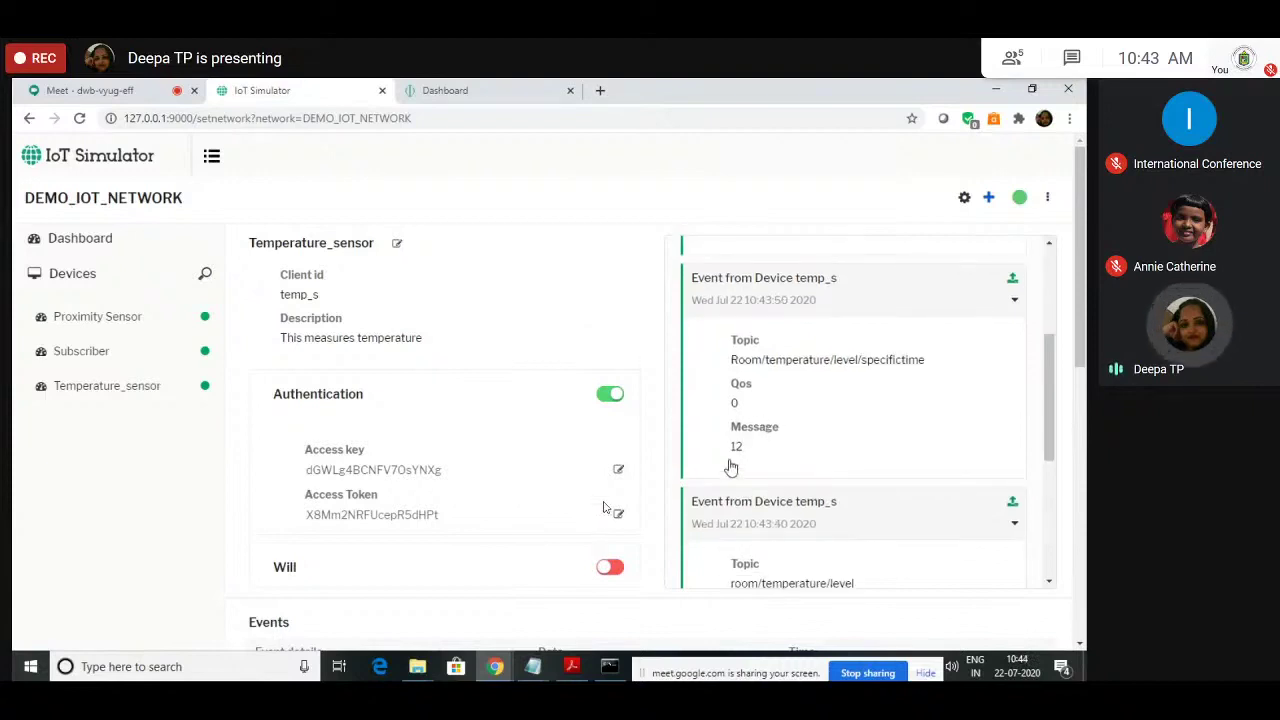
drag(733, 459, 1007, 463)
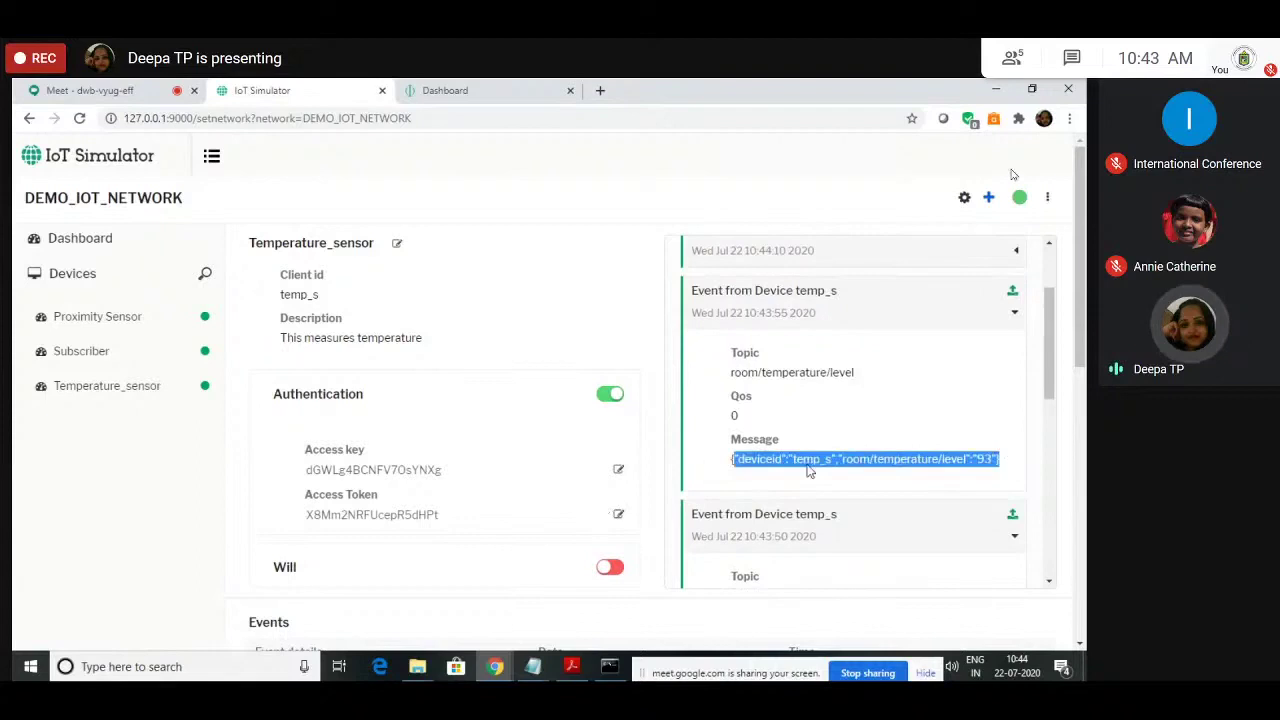
Step: Scroll through the device log and select a JSON temperature reading message
scroll(810, 470, down, 2)
drag(733, 448, 749, 460)
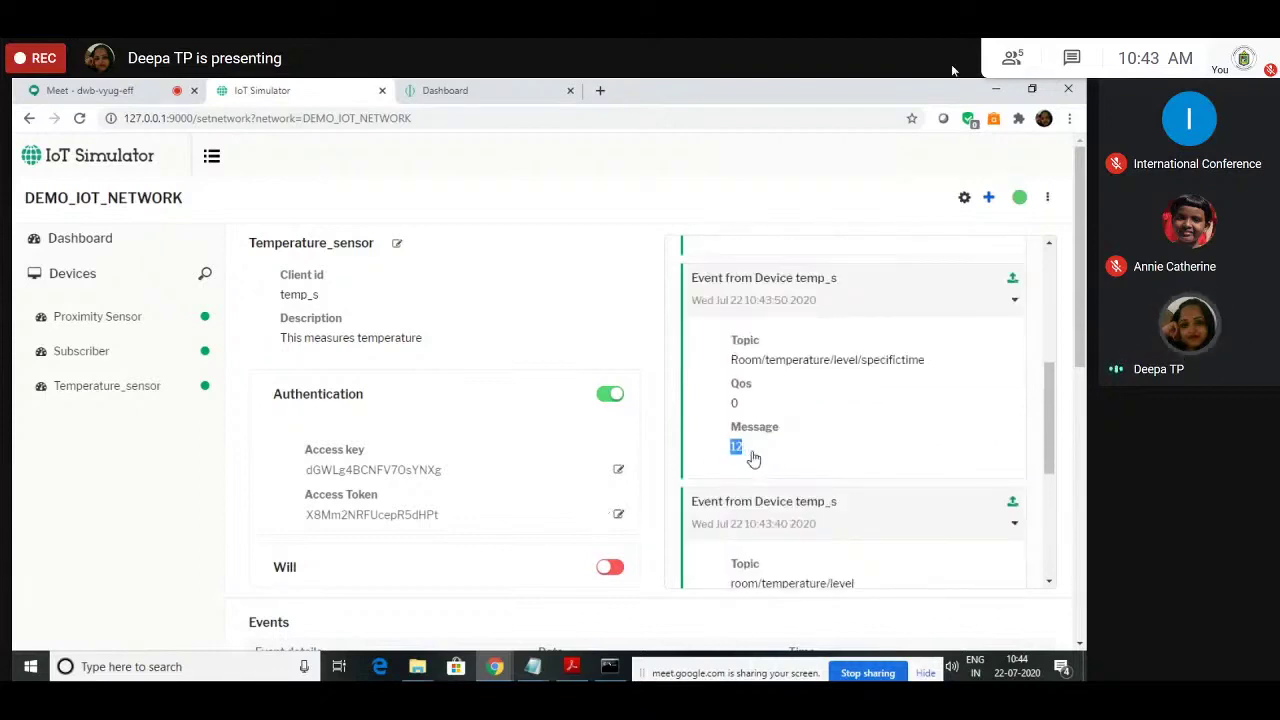
scroll(810, 453, up, 1)
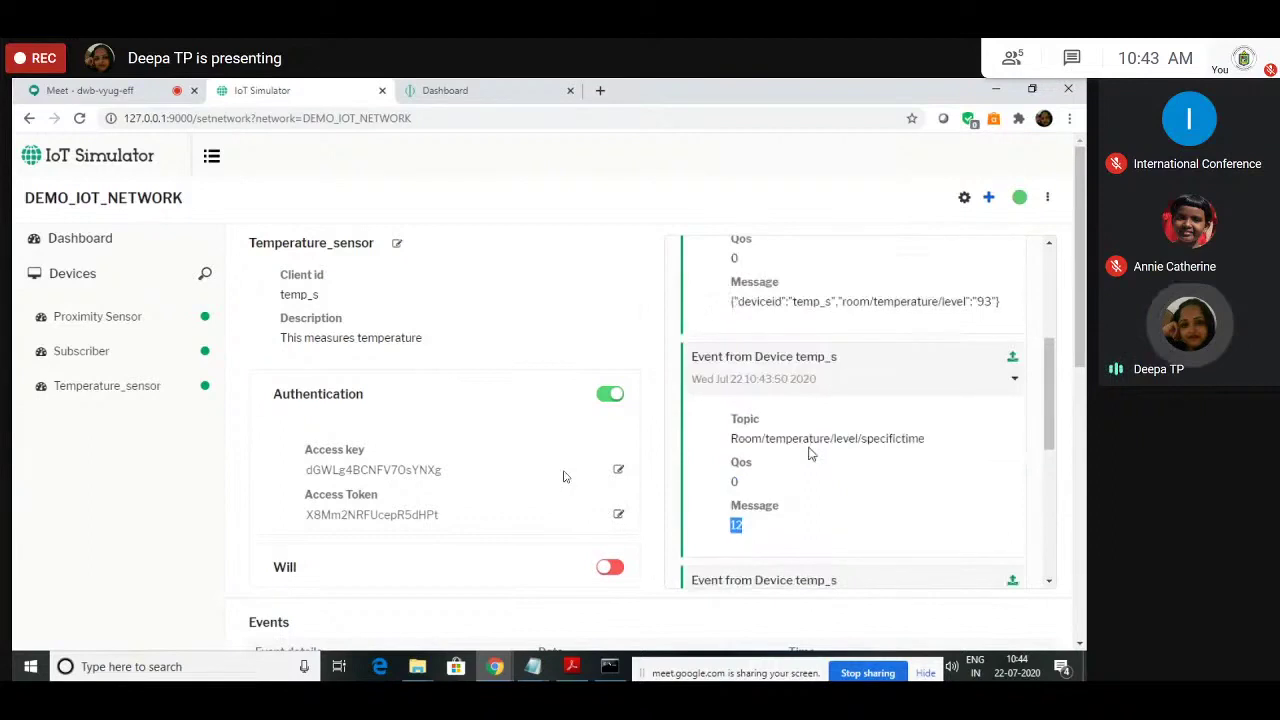
scroll(810, 453, up, 1)
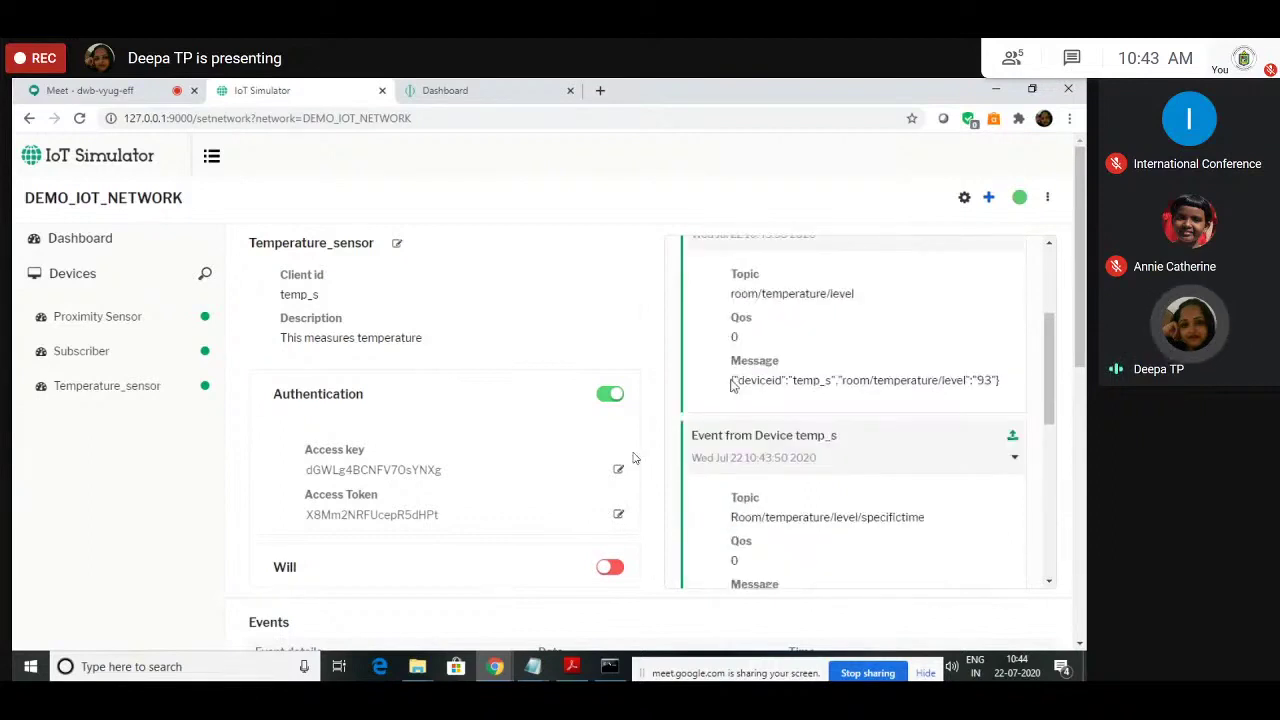
drag(731, 383, 915, 408)
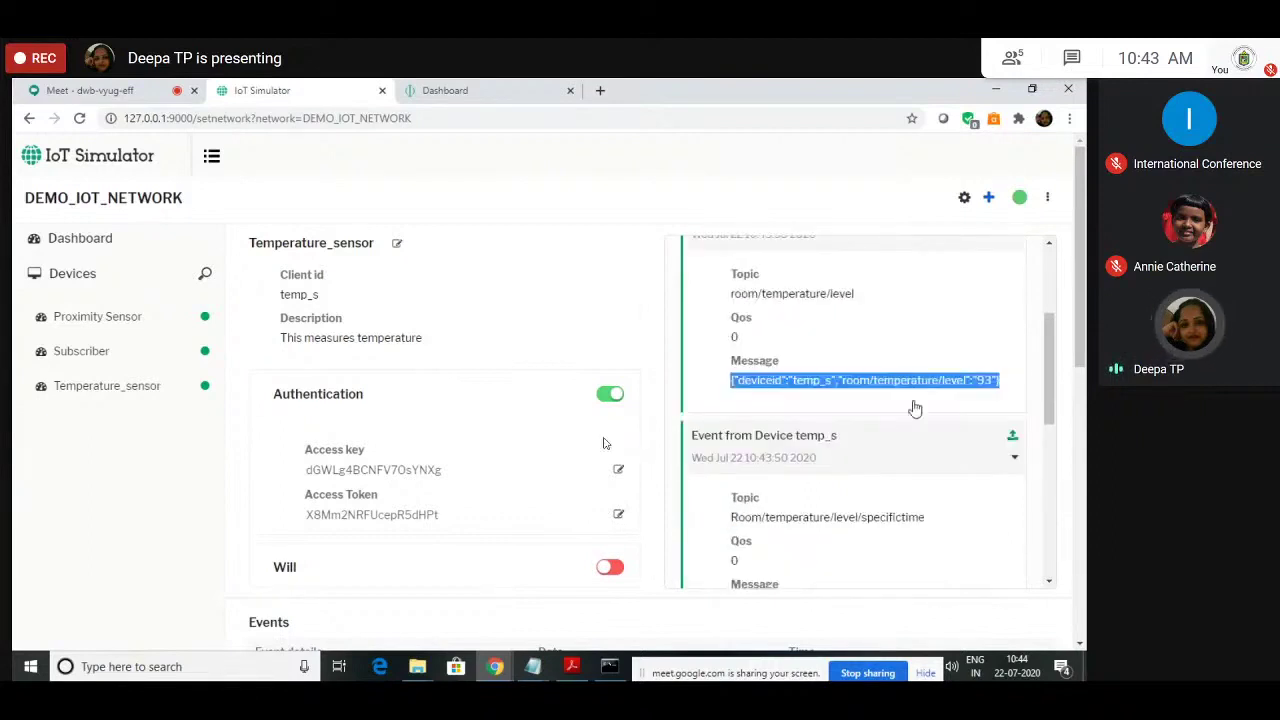
scroll(915, 408, down, 2)
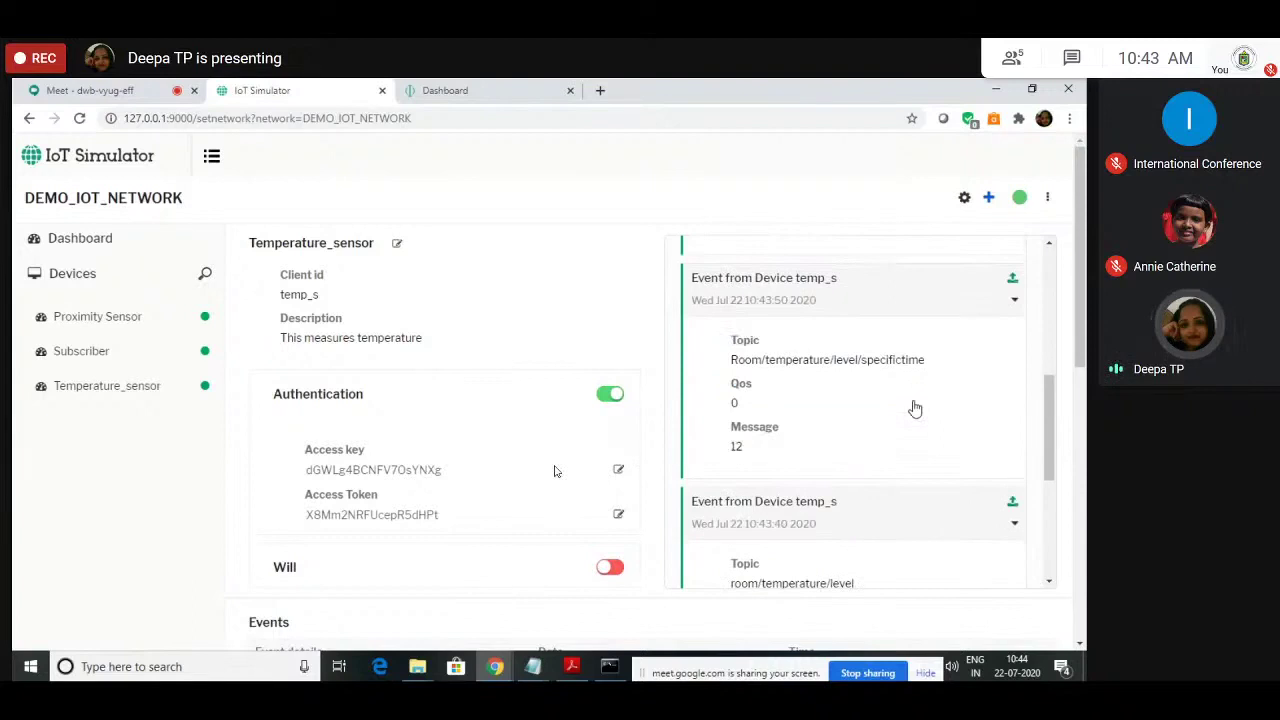
scroll(862, 453, down, 4)
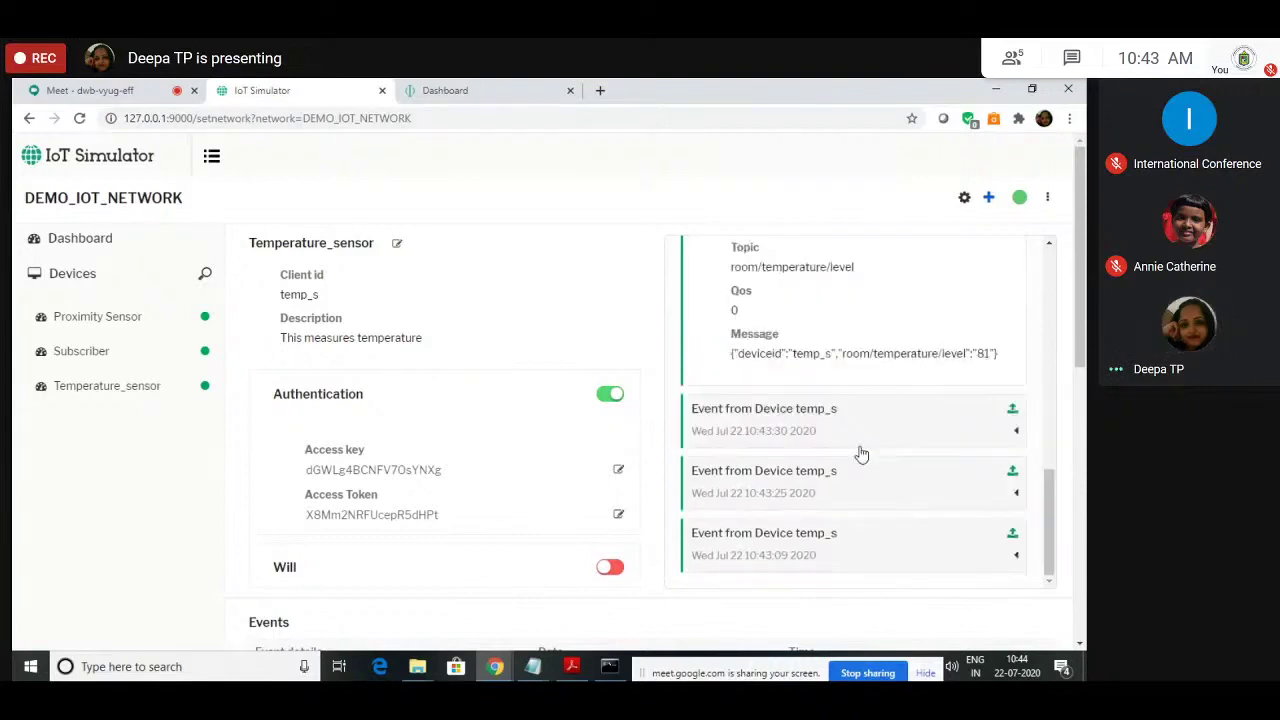
scroll(862, 453, down, 2)
Step: Expand the 10:43:09 connect event and select its Temperature_sensor_Connected message
click(803, 389)
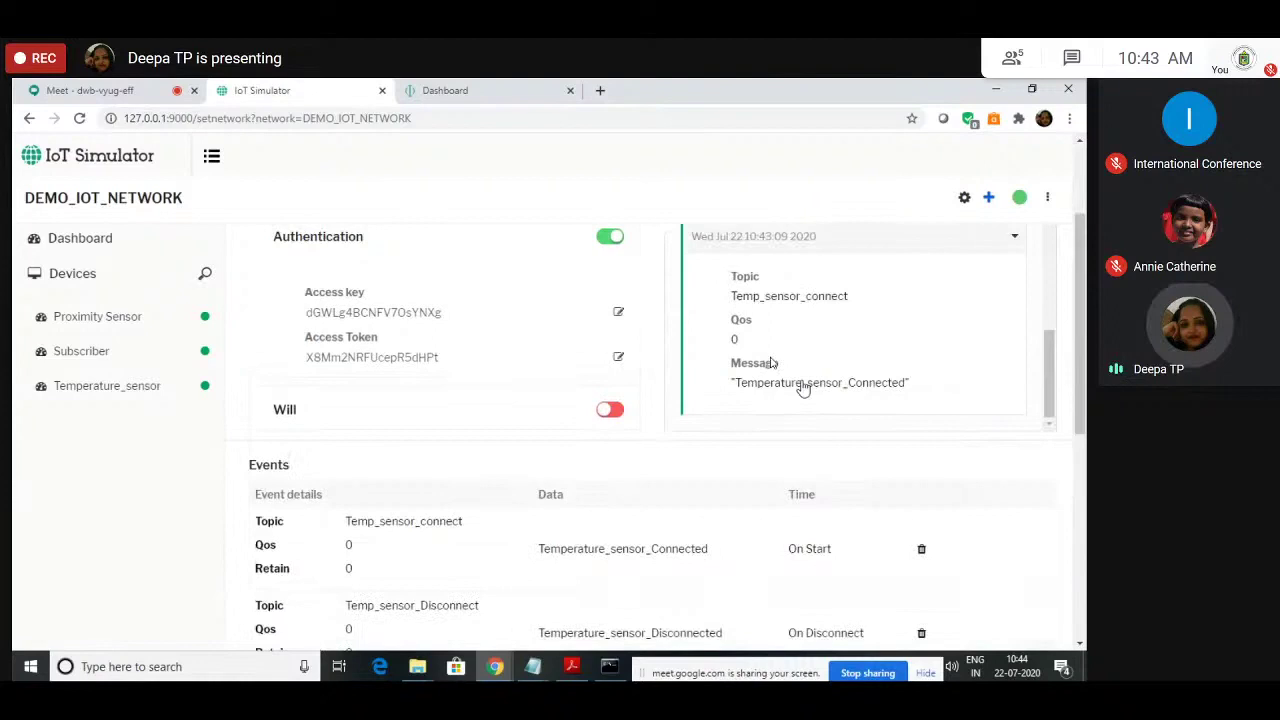
drag(757, 383, 897, 397)
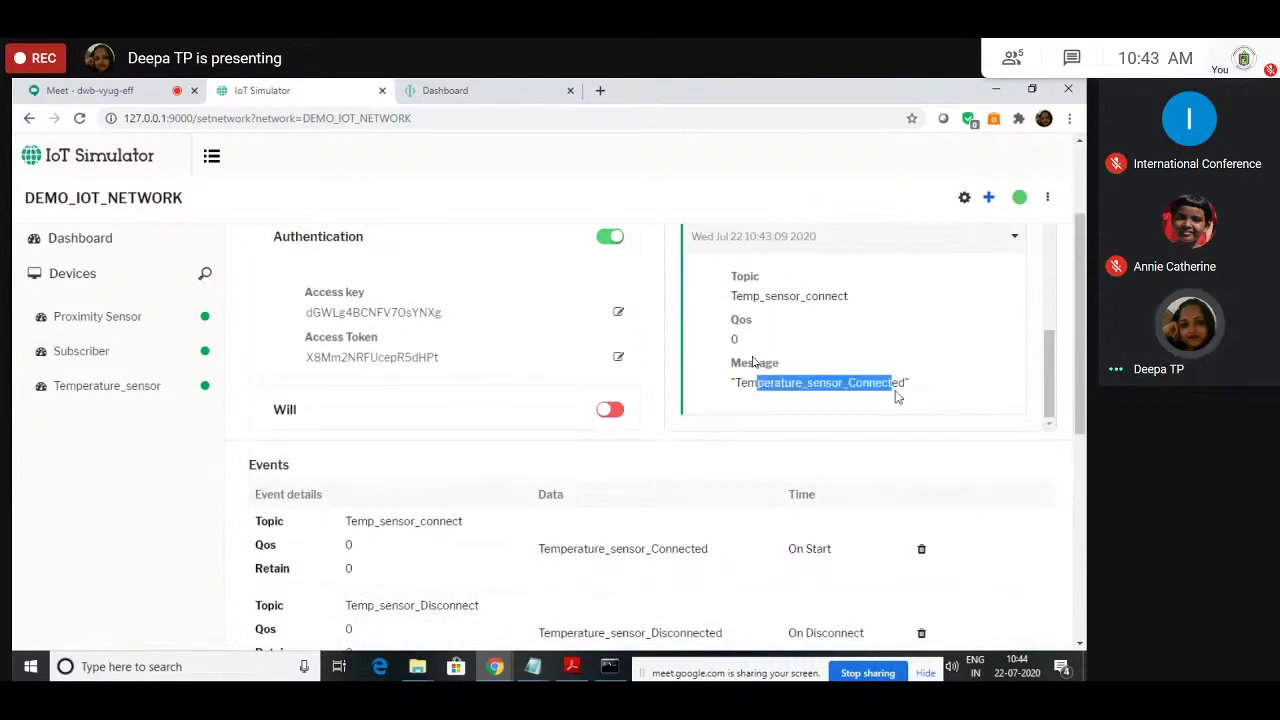
scroll(523, 434, down, 2)
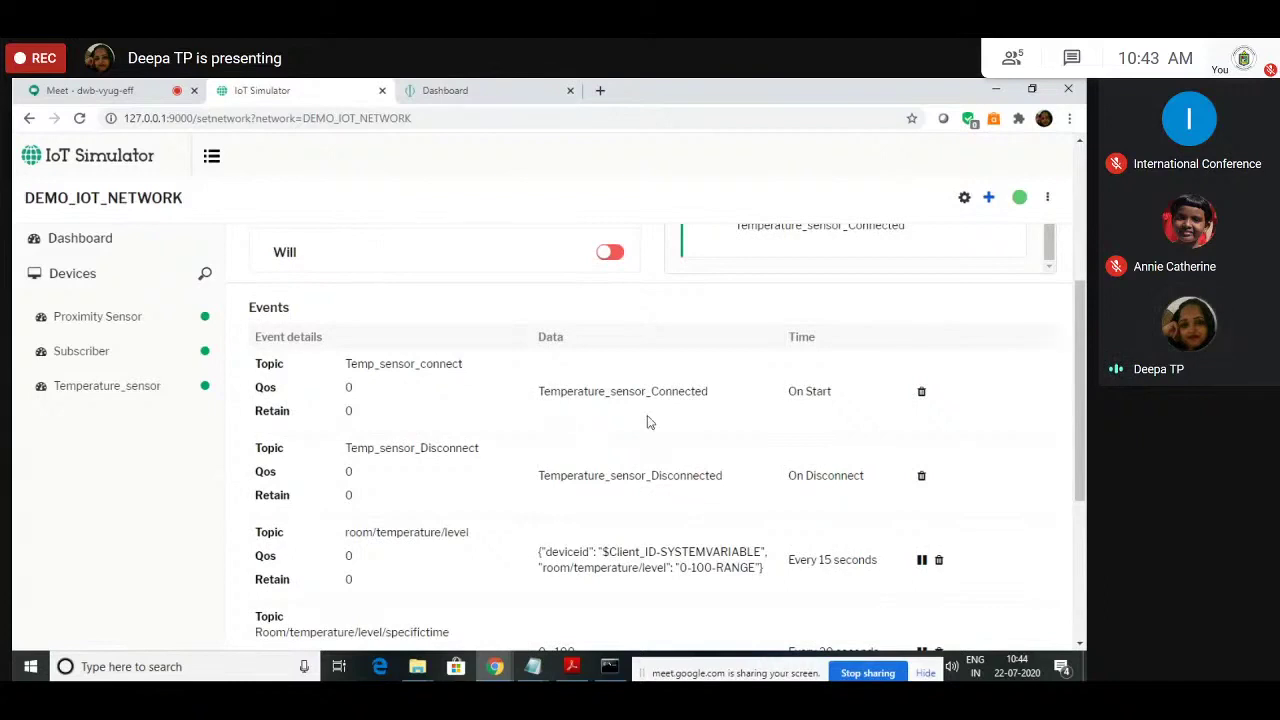
scroll(782, 365, up, 1)
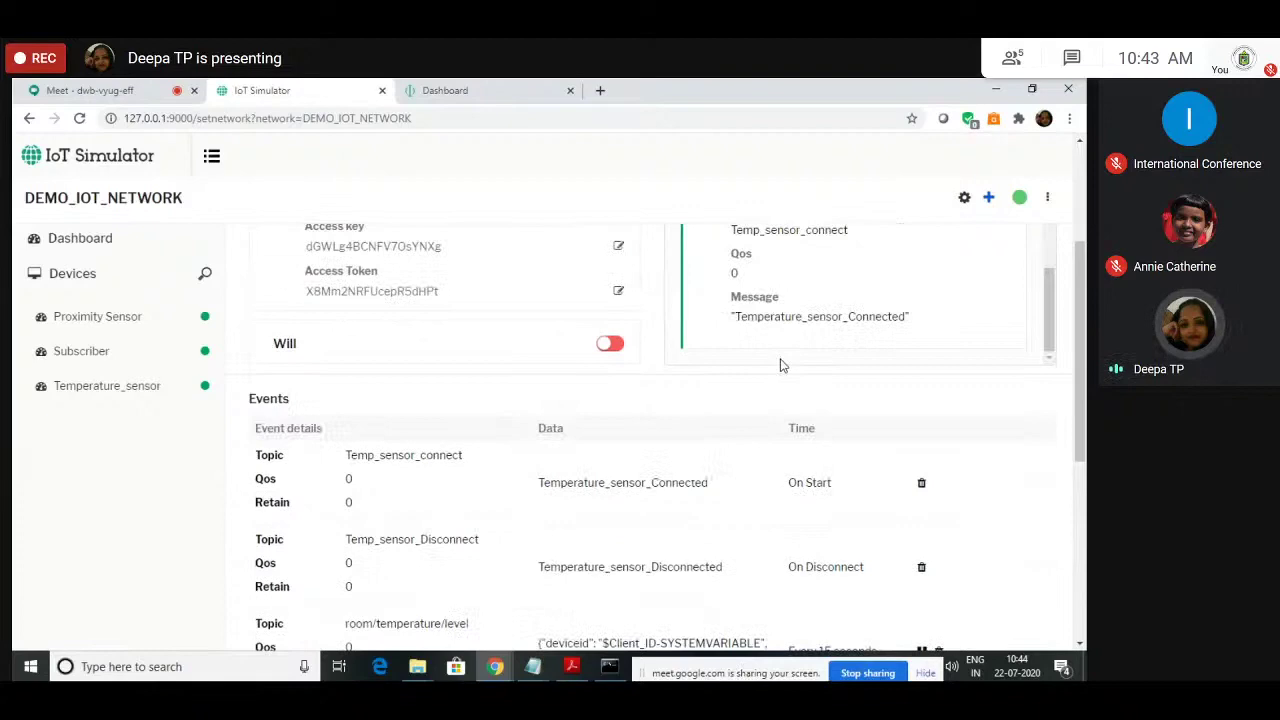
scroll(782, 365, up, 1)
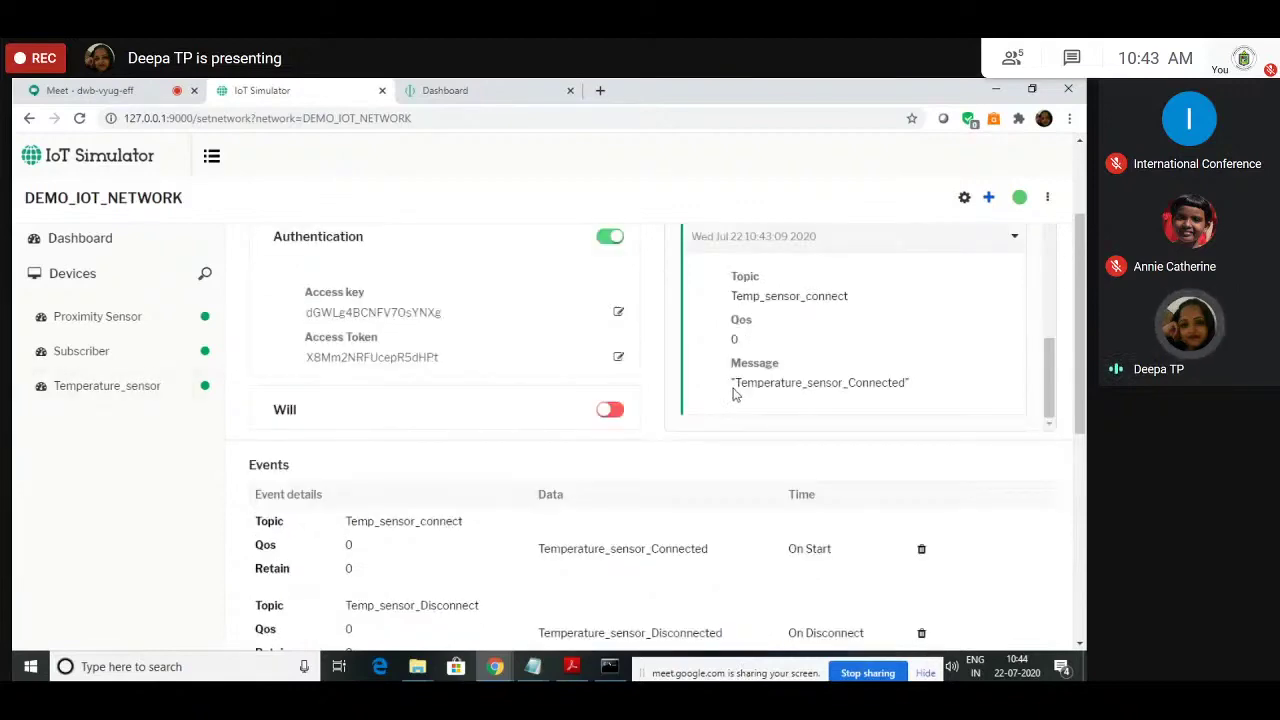
triple_click(857, 390)
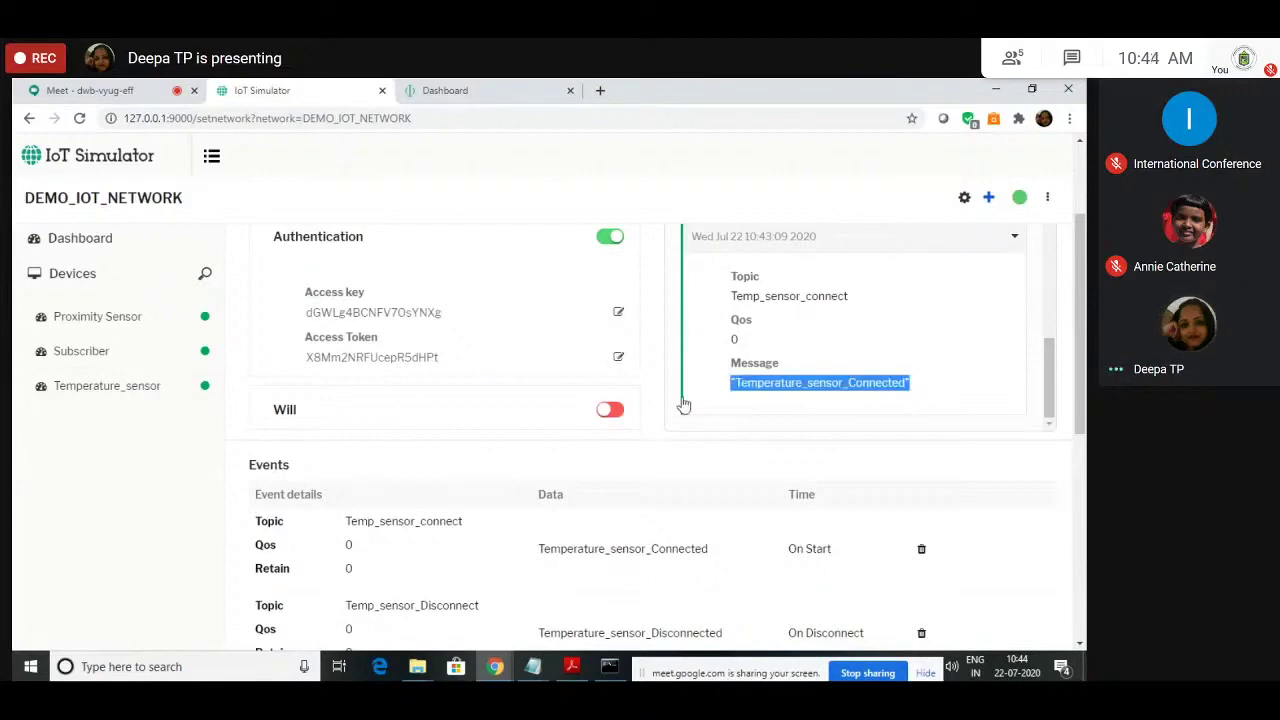
scroll(684, 404, down, 2)
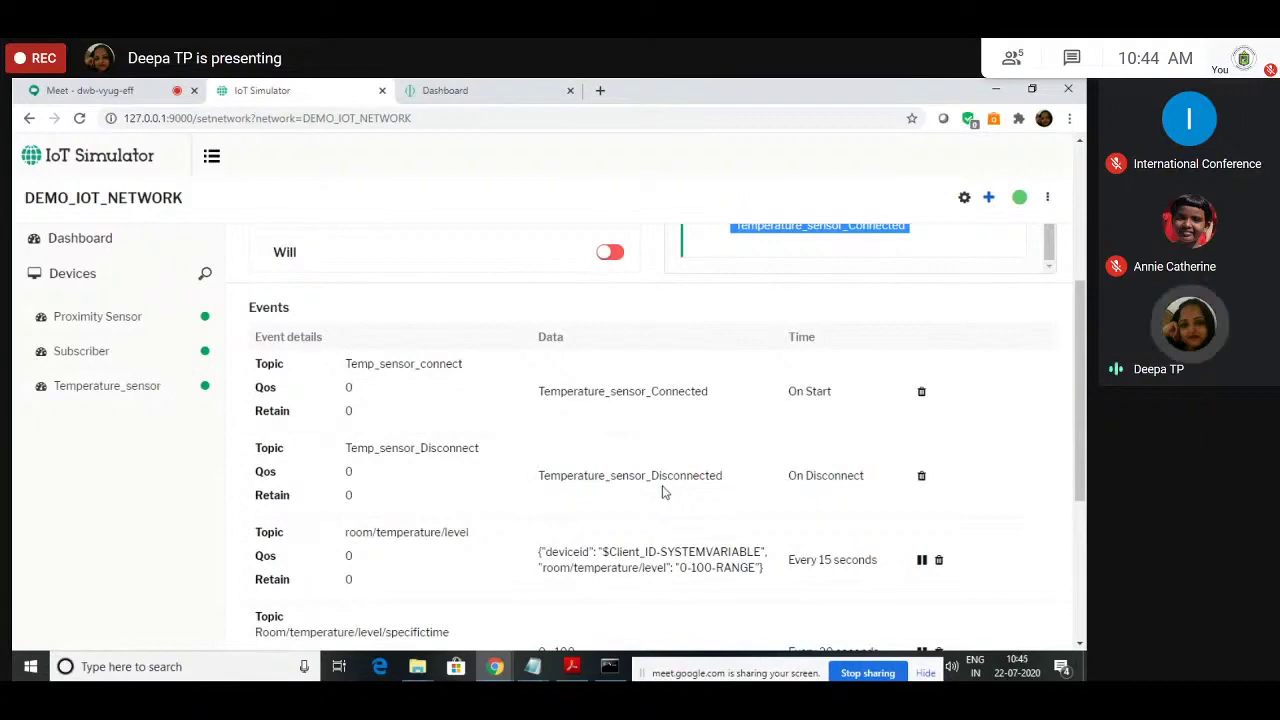
click(720, 491)
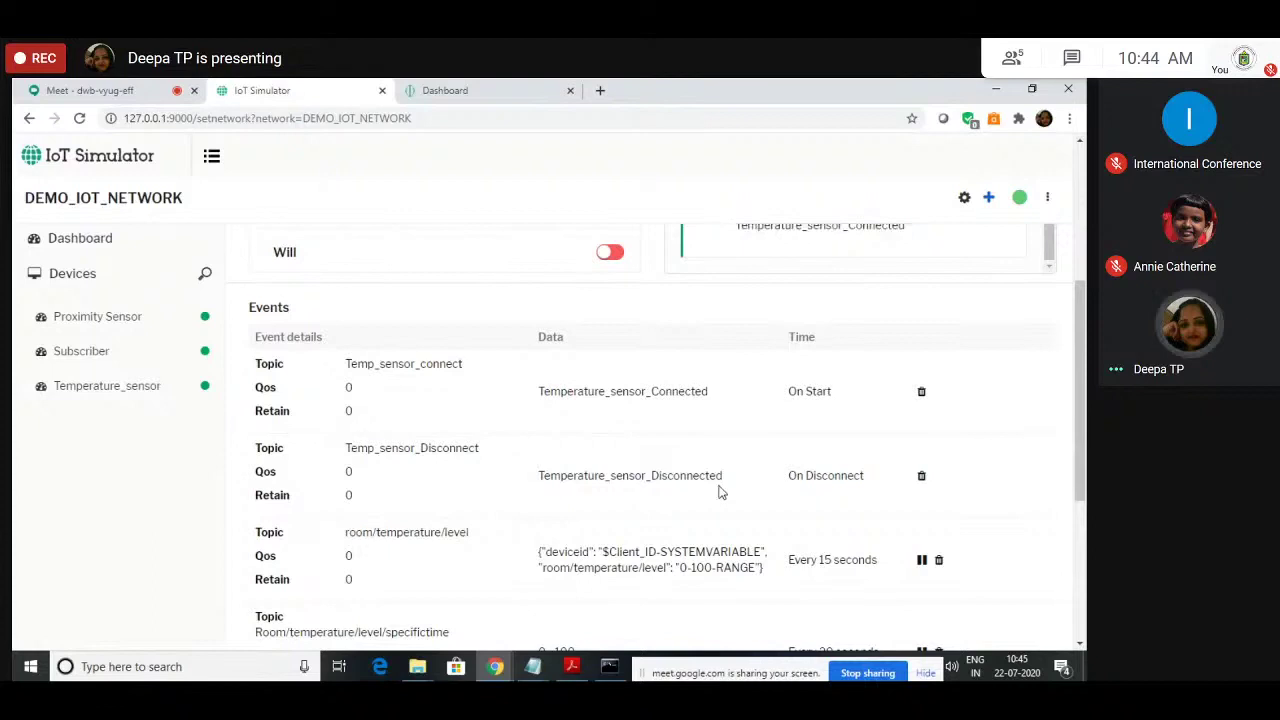
scroll(720, 491, down, 1)
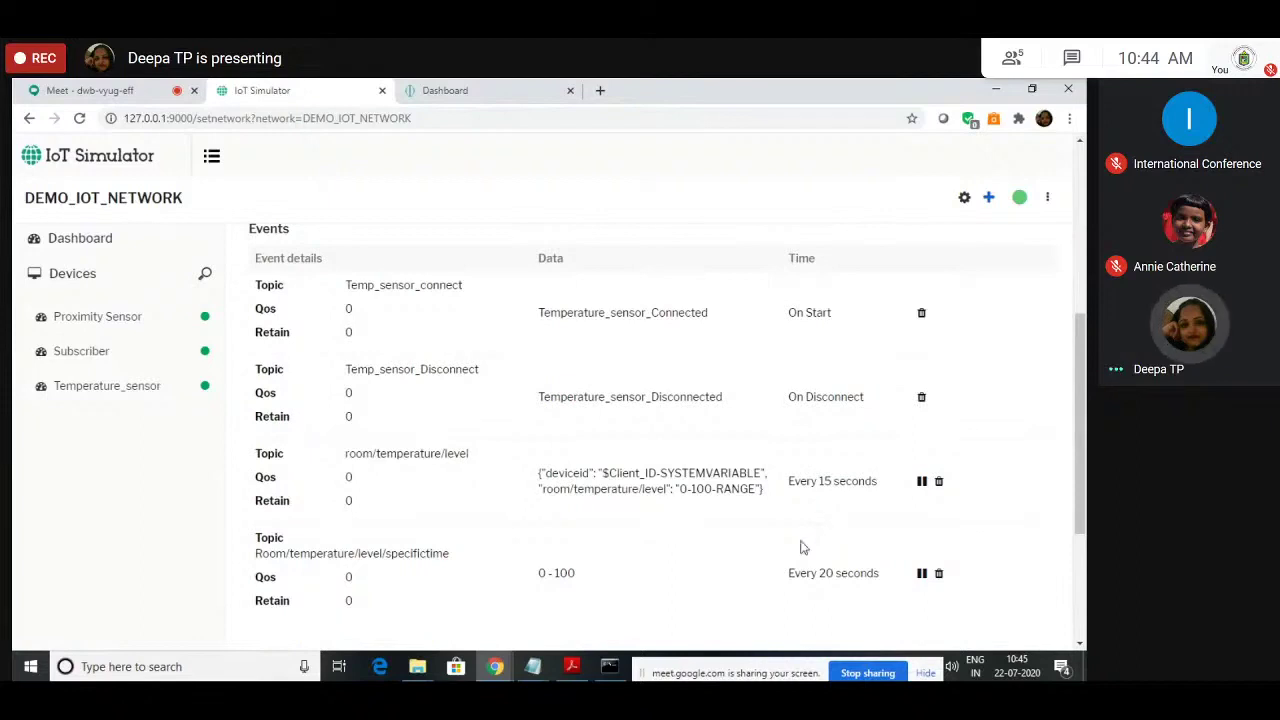
scroll(800, 547, down, 2)
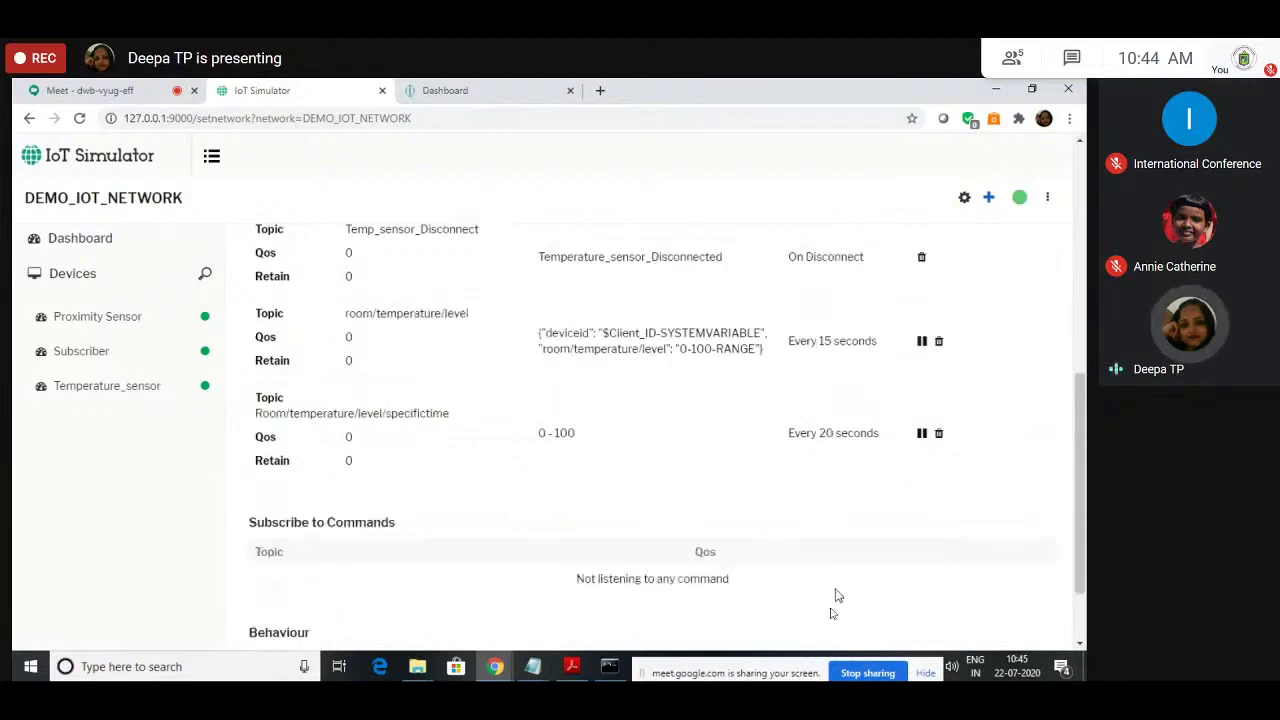
scroll(838, 596, up, 5)
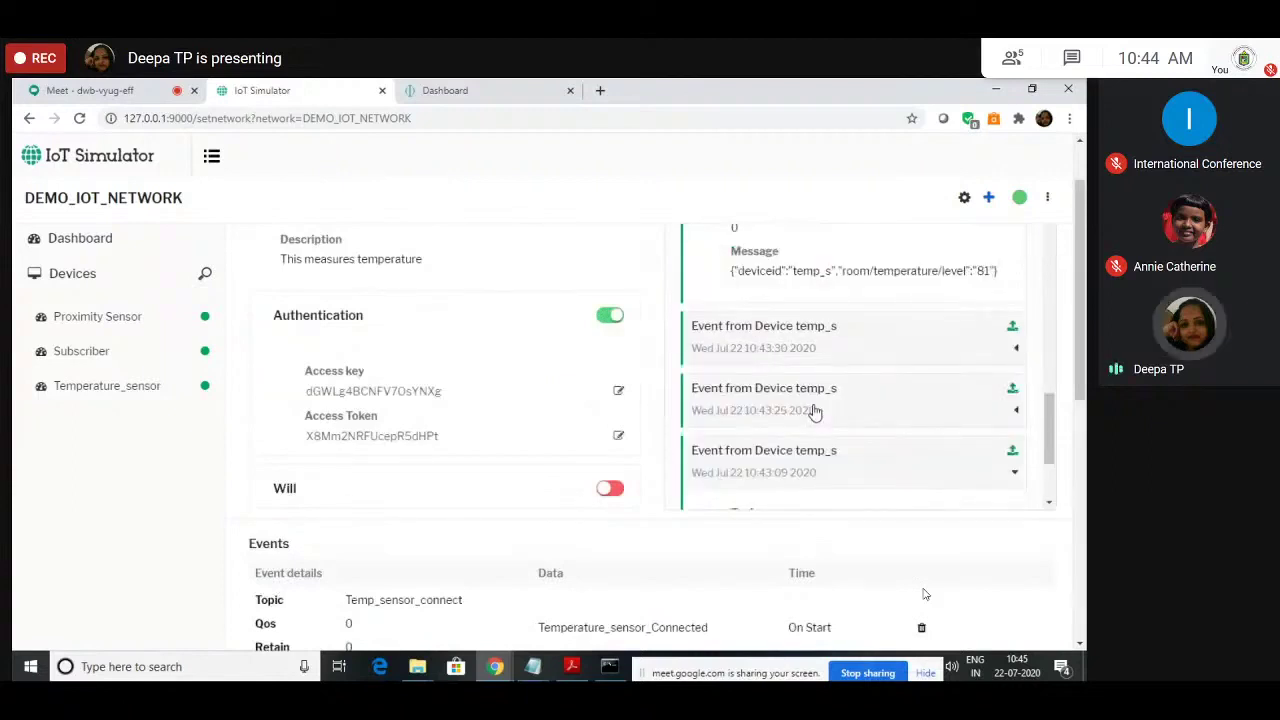
Step: Expand the 10:43:25 temperature event and another reading, then scroll up to the newest events
click(926, 410)
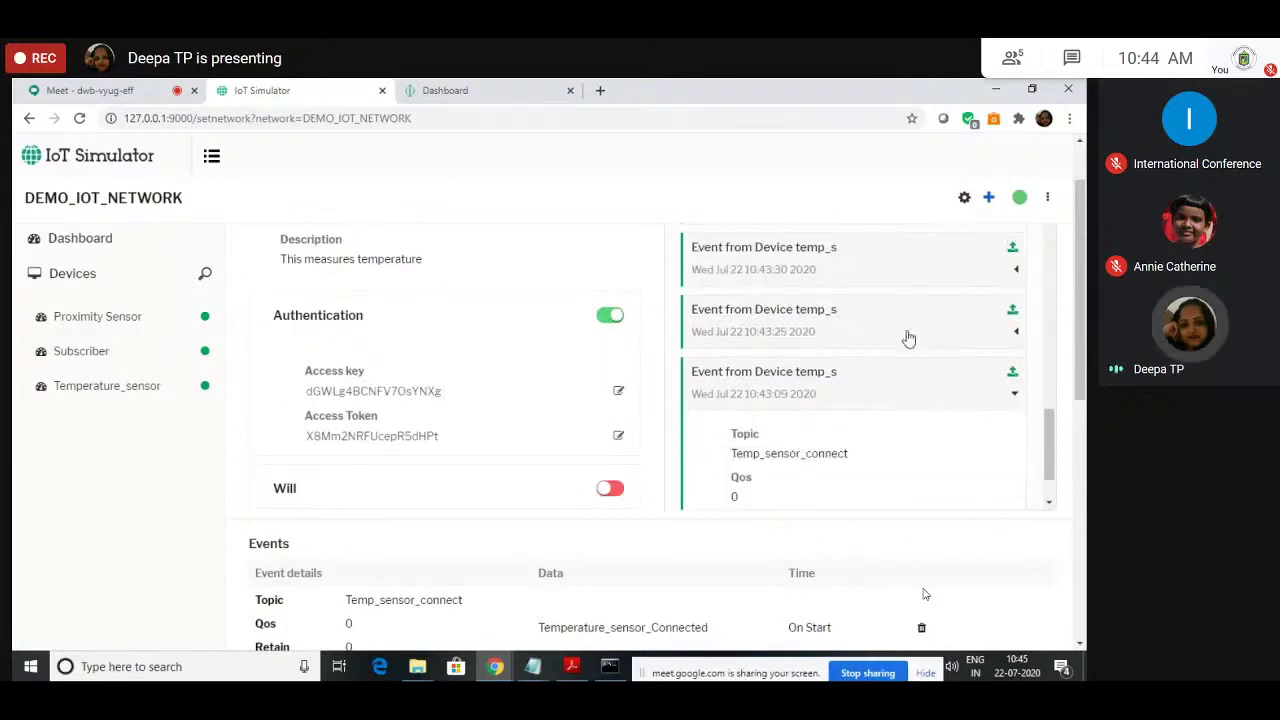
click(908, 338)
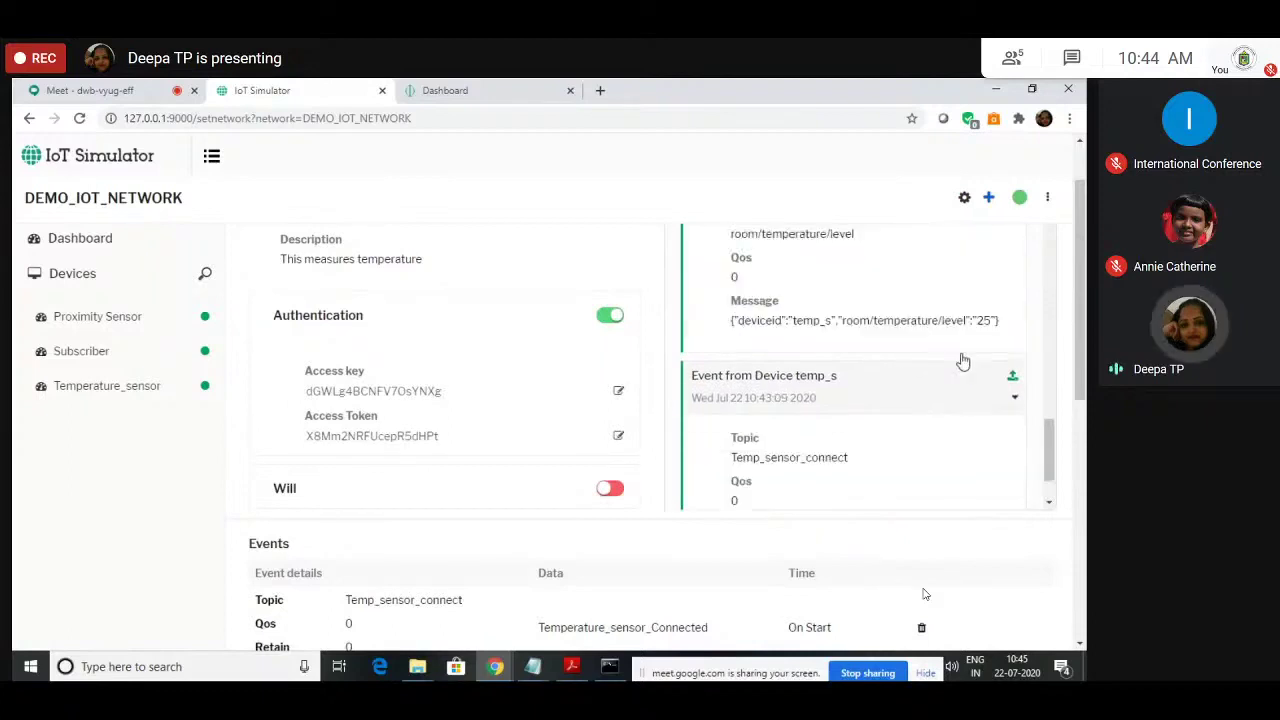
scroll(850, 390, up, 3)
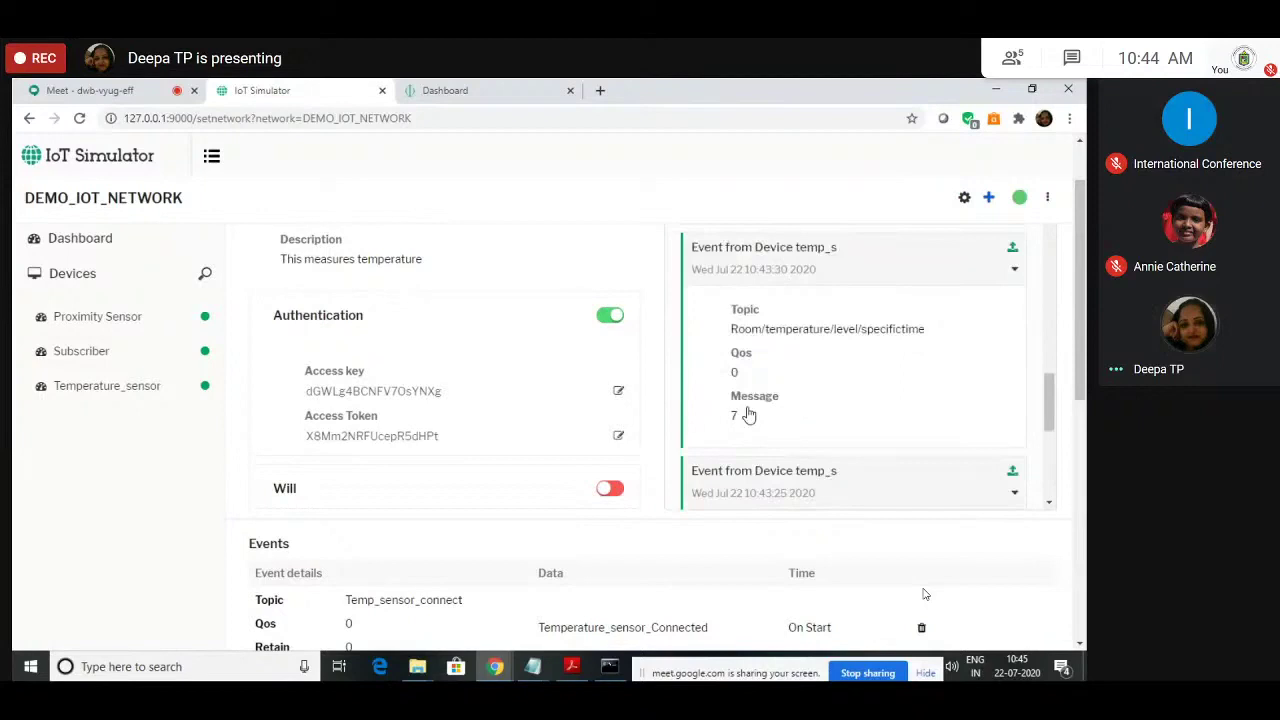
scroll(800, 440, up, 3)
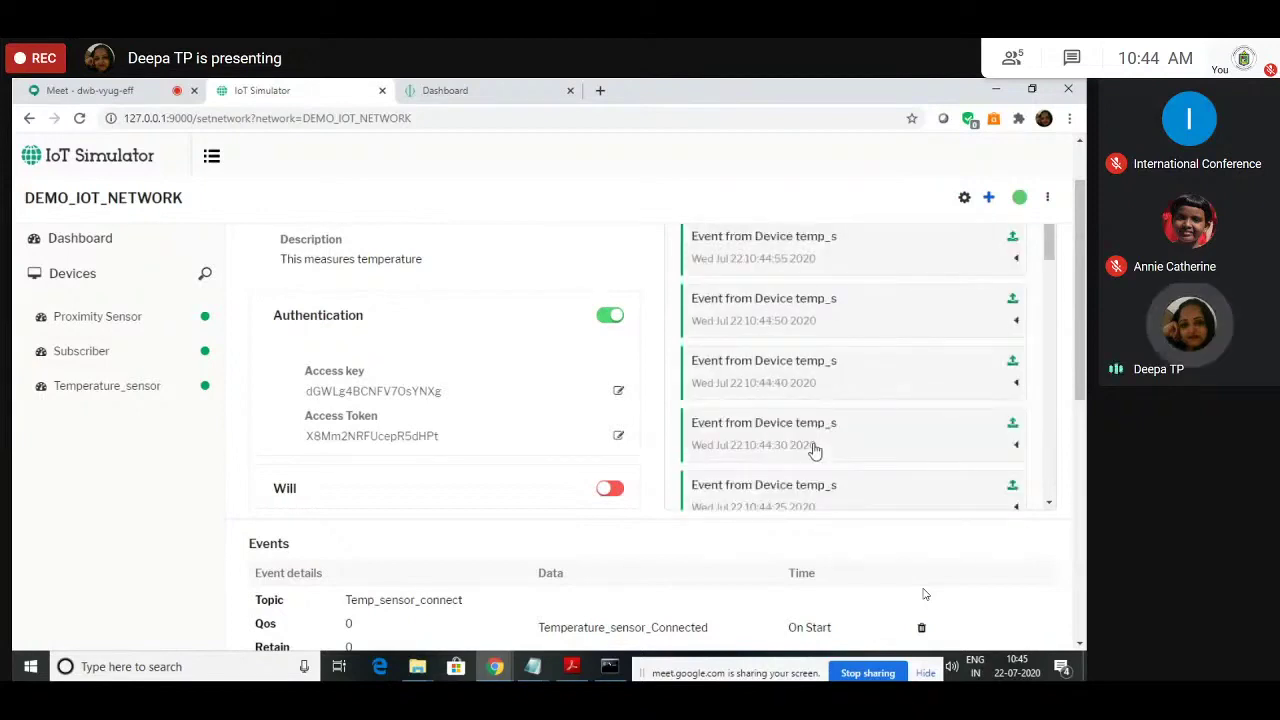
scroll(840, 425, up, 1)
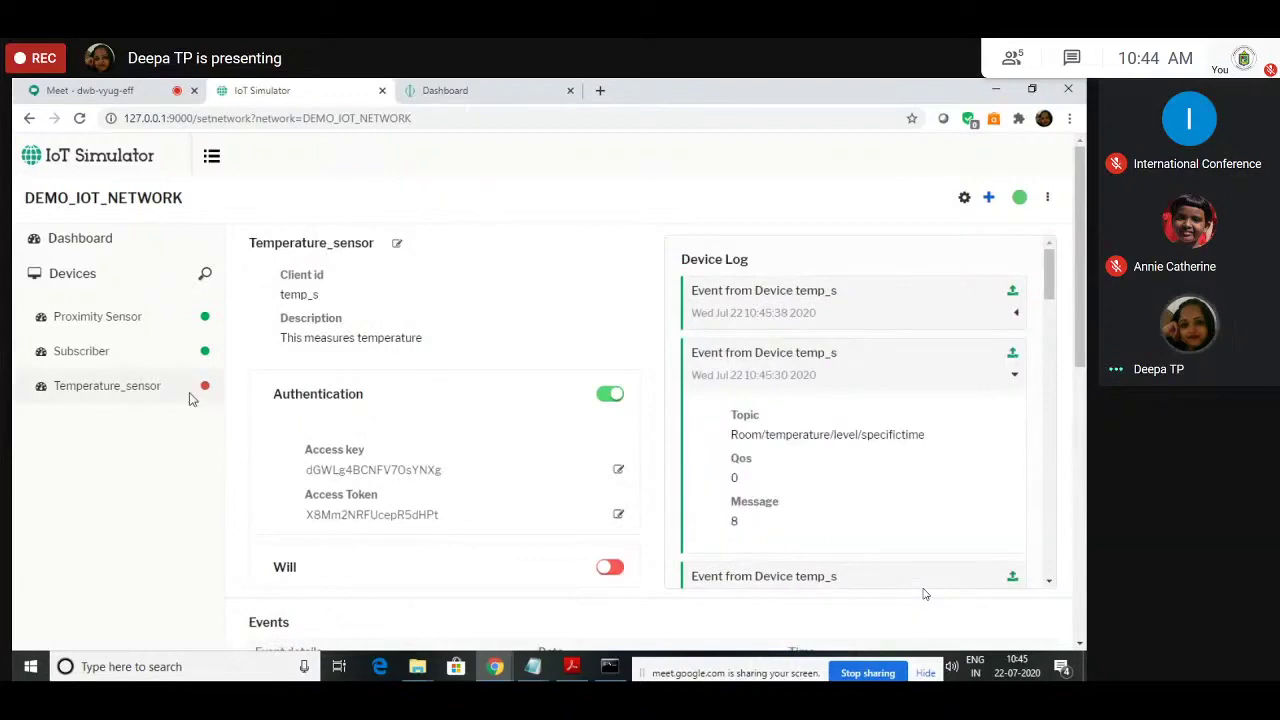
Step: Expand the 10:45:38 disconnect event, then reopen Temperature_sensor and expand the 10:45:59 reconnect event
click(877, 300)
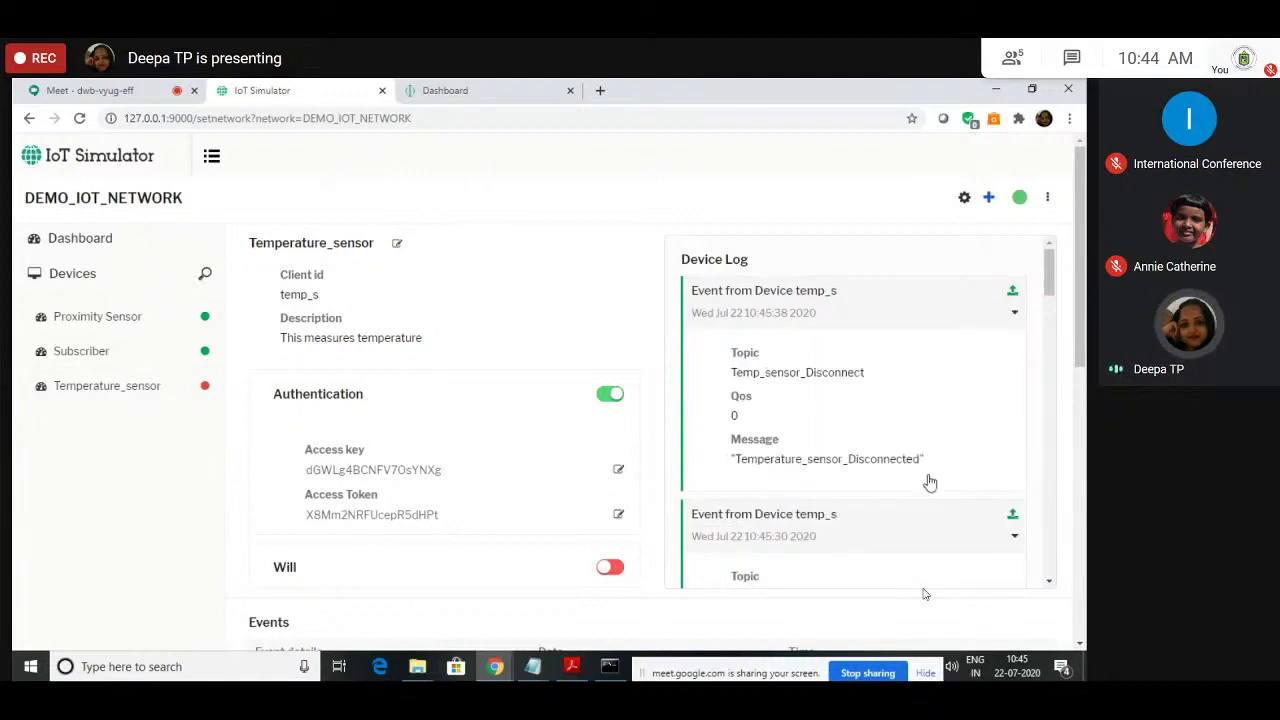
scroll(477, 449, down, 5)
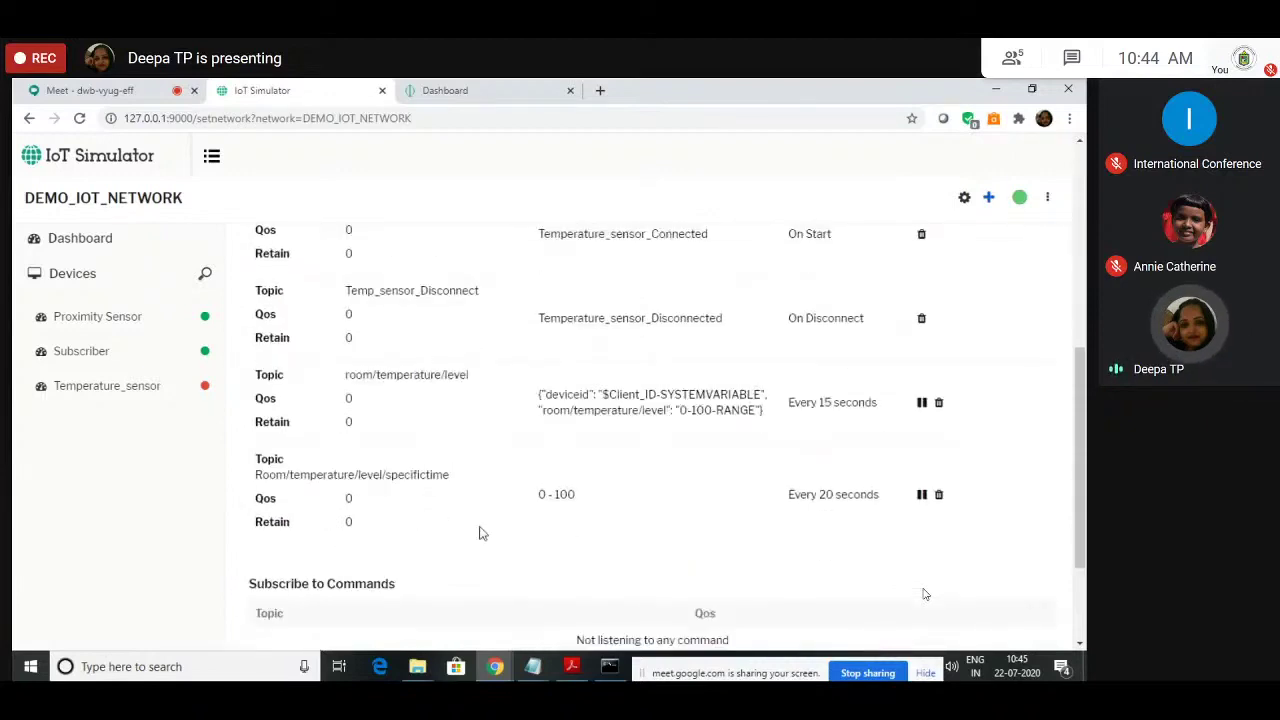
scroll(479, 533, up, 1)
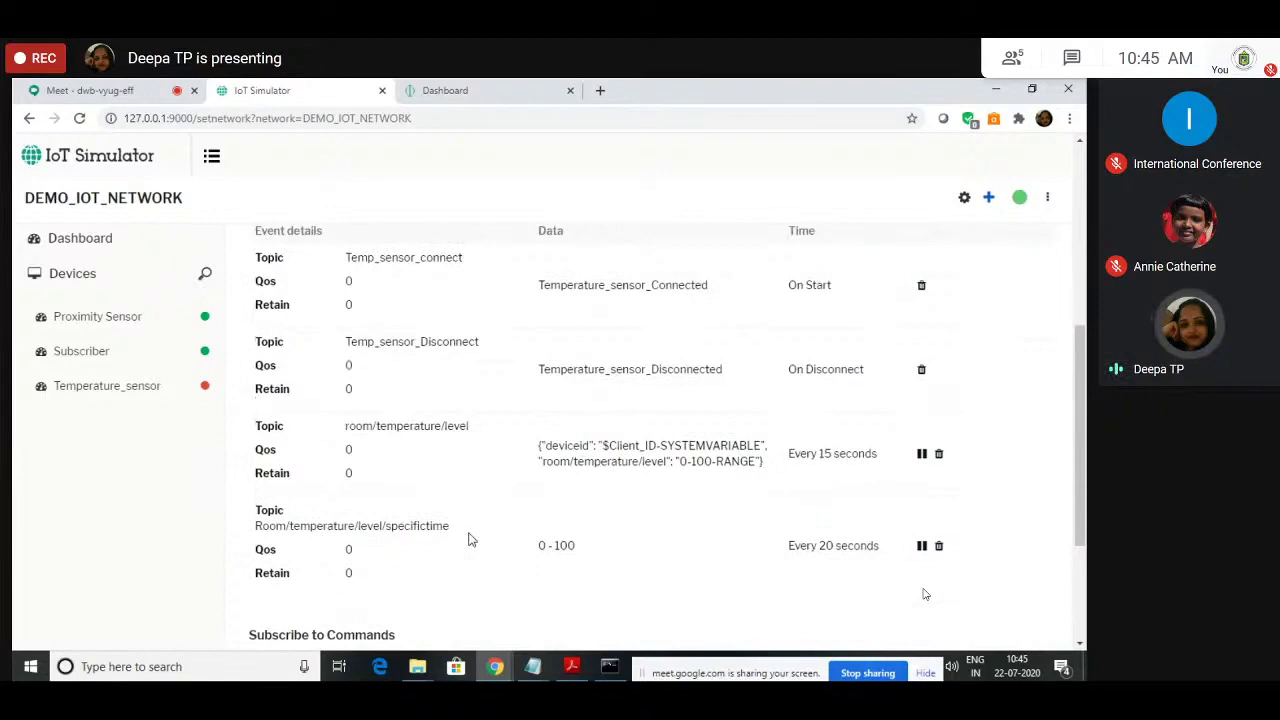
scroll(470, 540, up, 1)
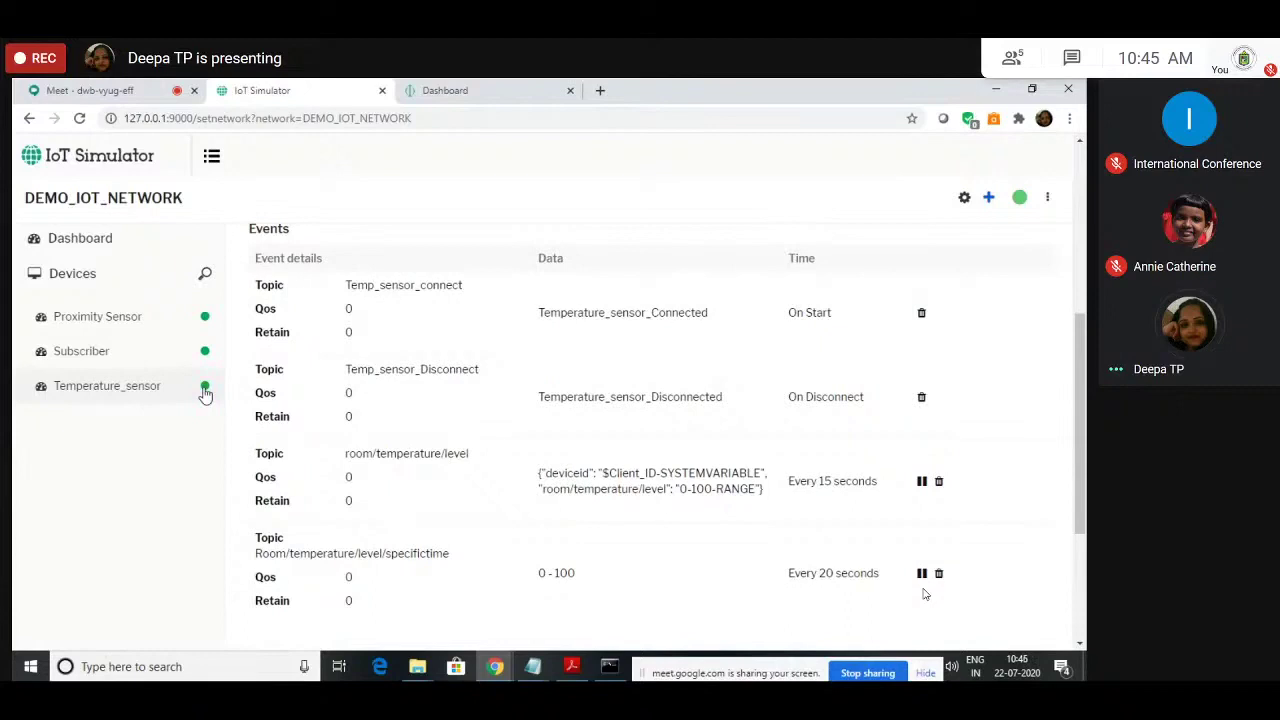
click(205, 390)
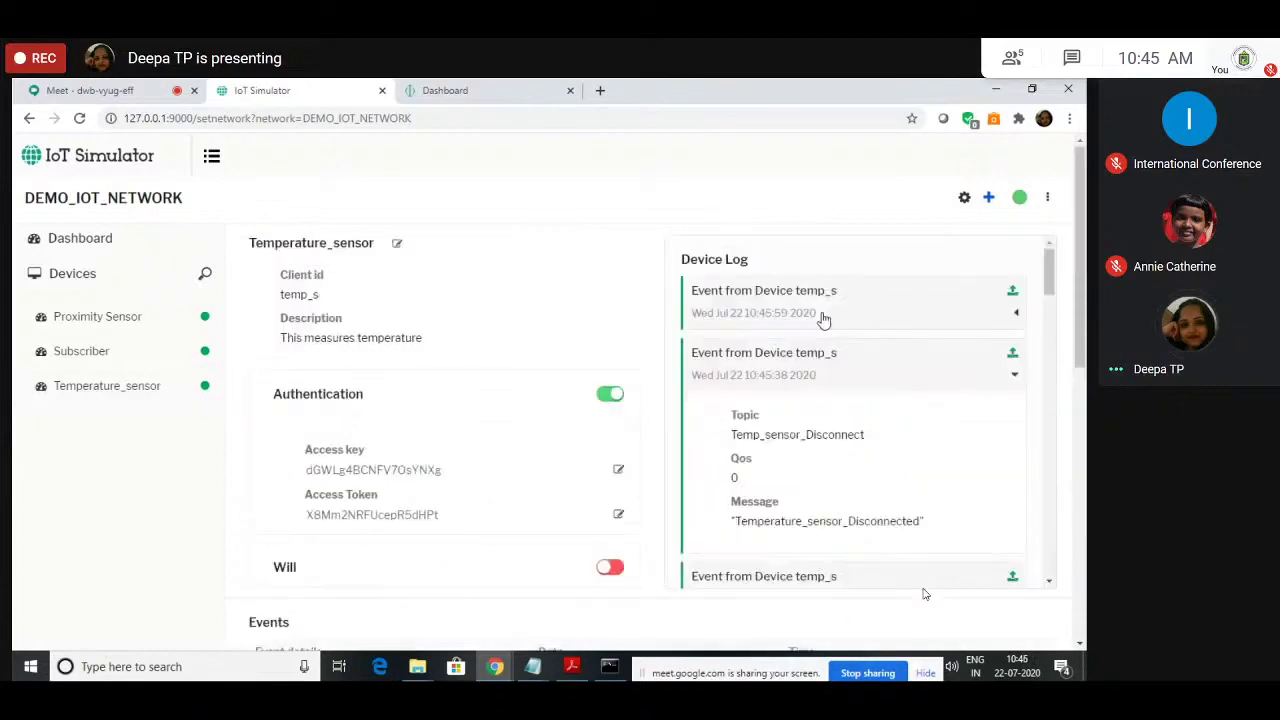
click(824, 316)
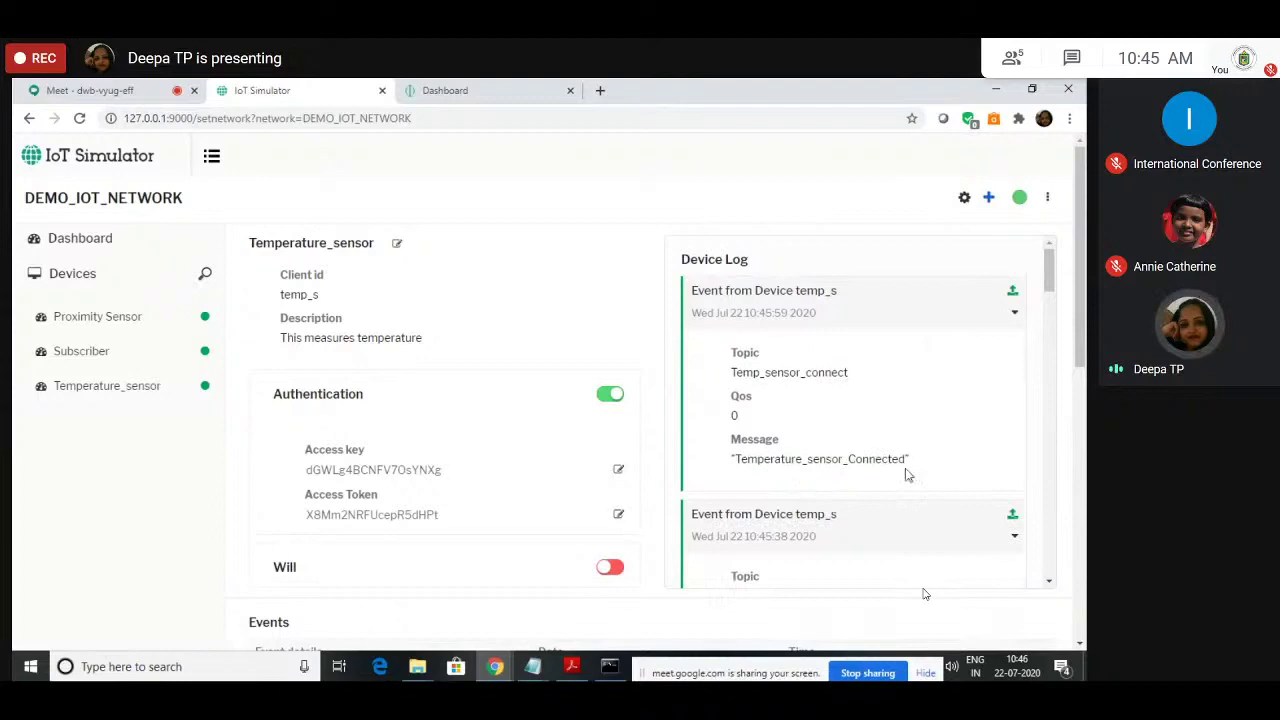
click(78, 322)
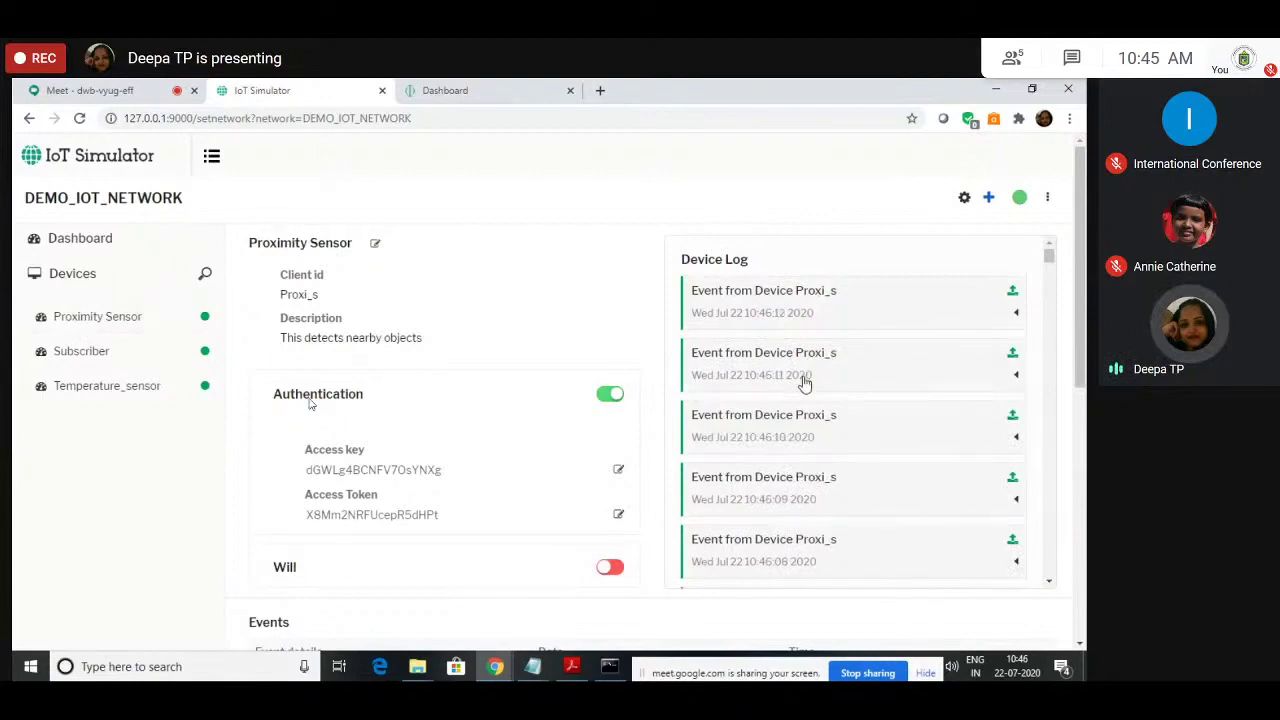
scroll(805, 383, down, 10)
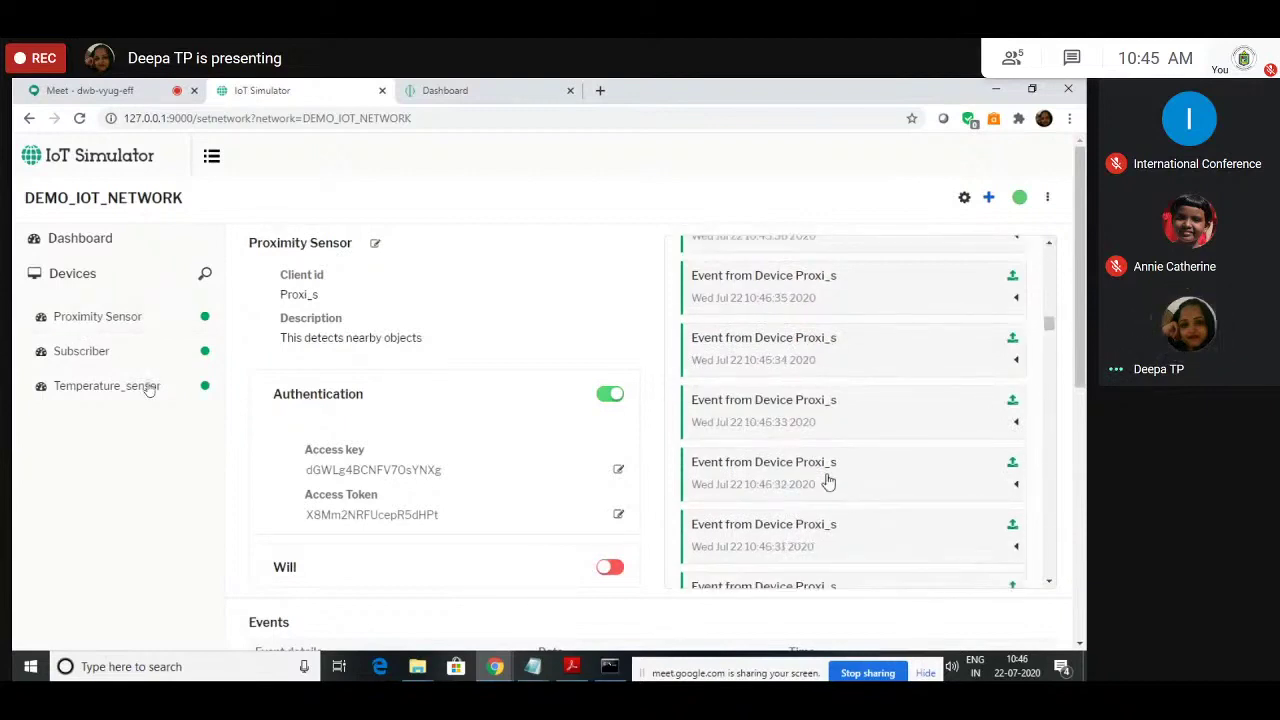
scroll(343, 551, down, 4)
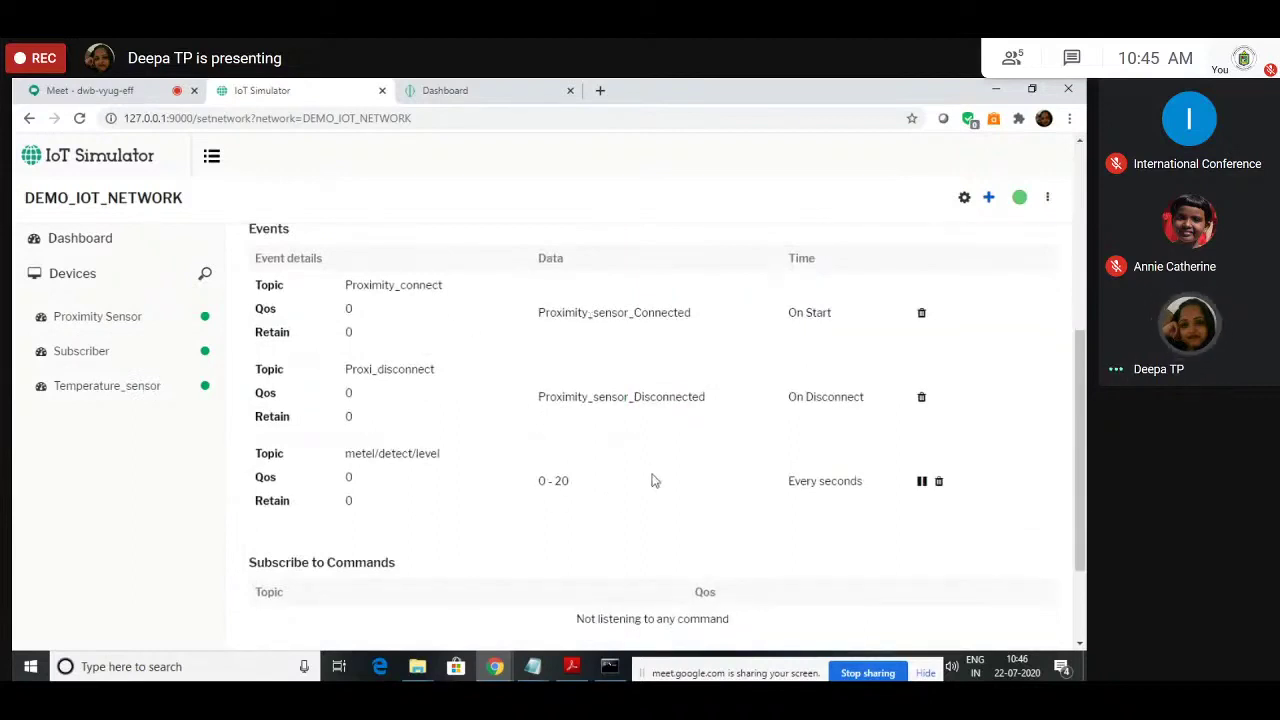
scroll(417, 522, up, 2)
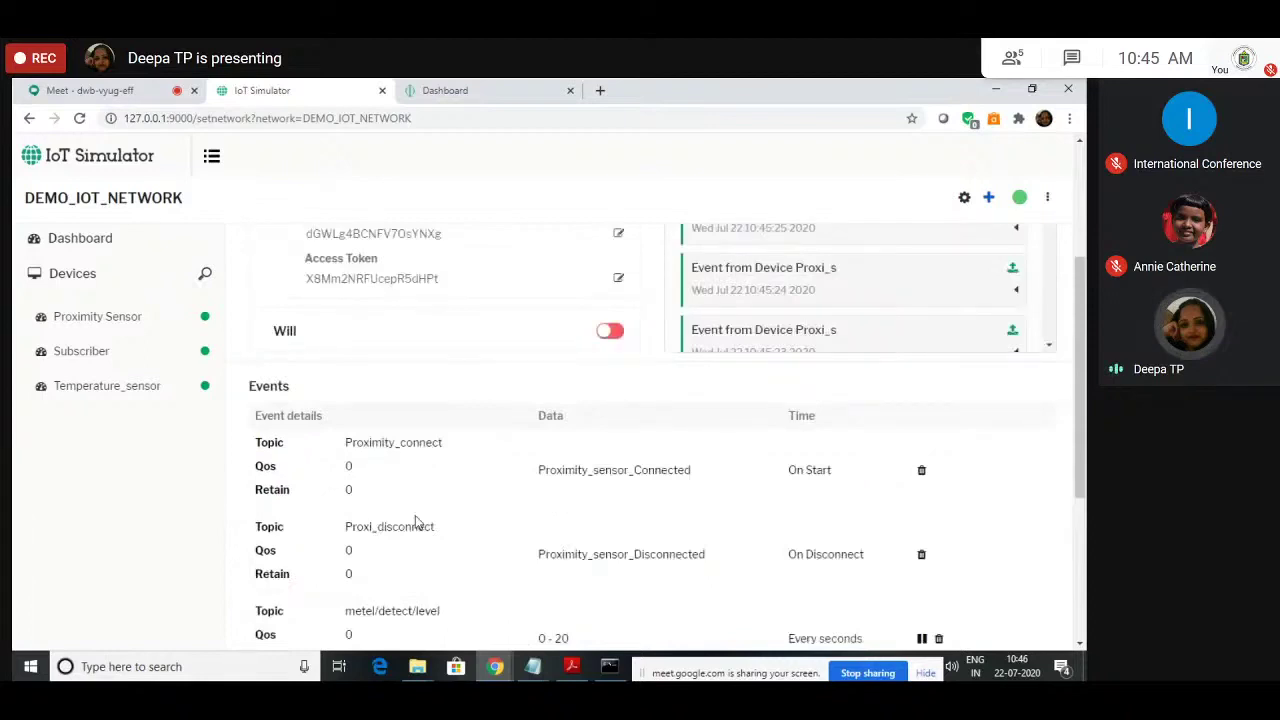
scroll(417, 522, up, 2)
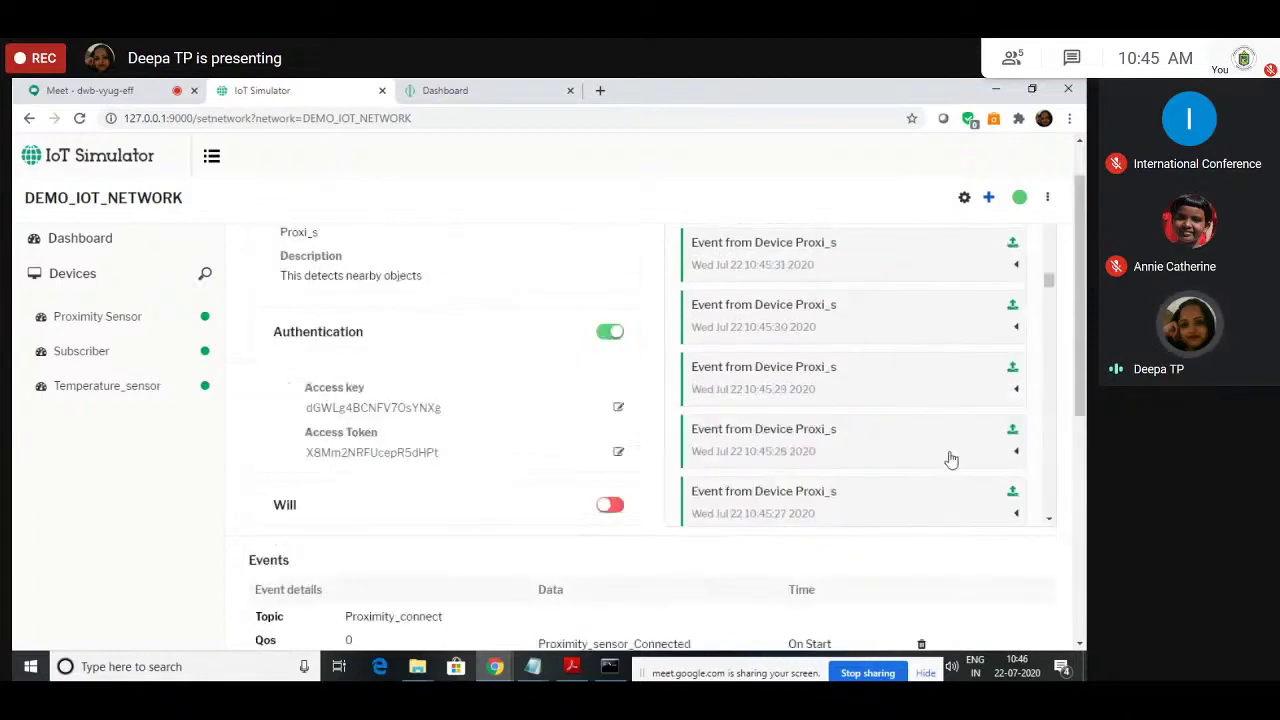
scroll(975, 495, down, 5)
click(971, 491)
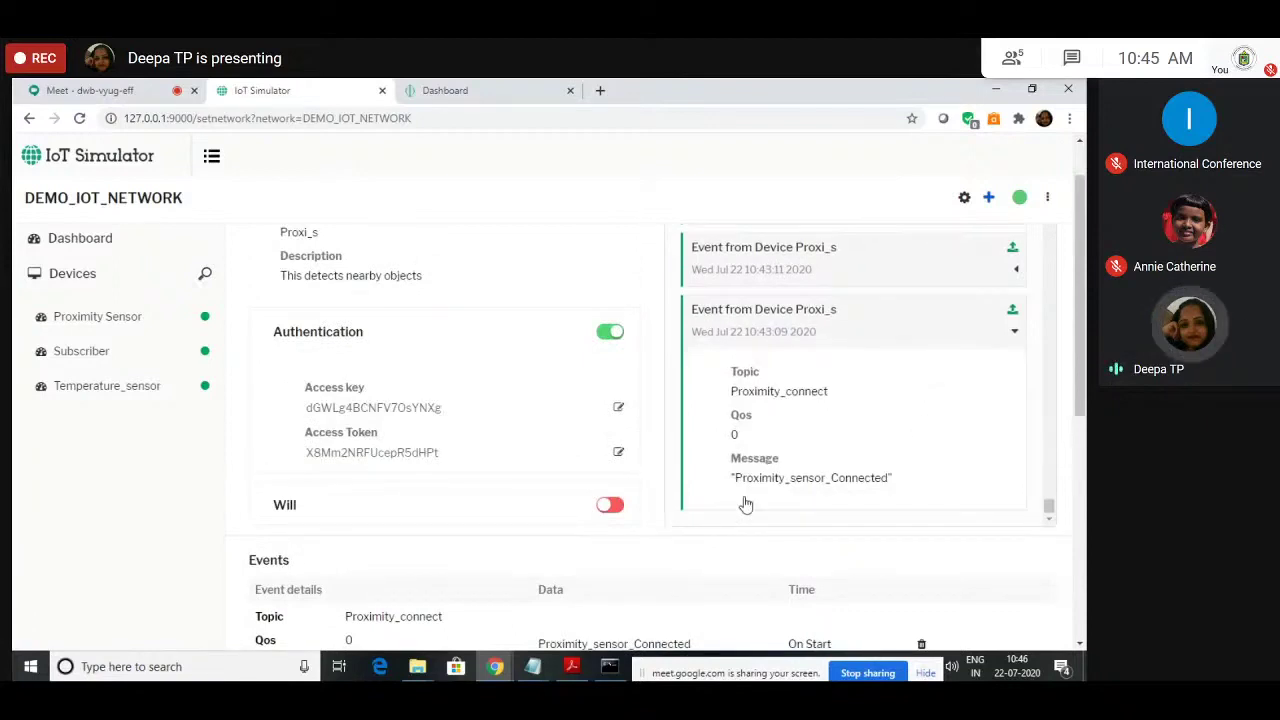
Step: Expand a newer Proximity Sensor event showing its metel/detect/level reading
scroll(903, 481, up, 1)
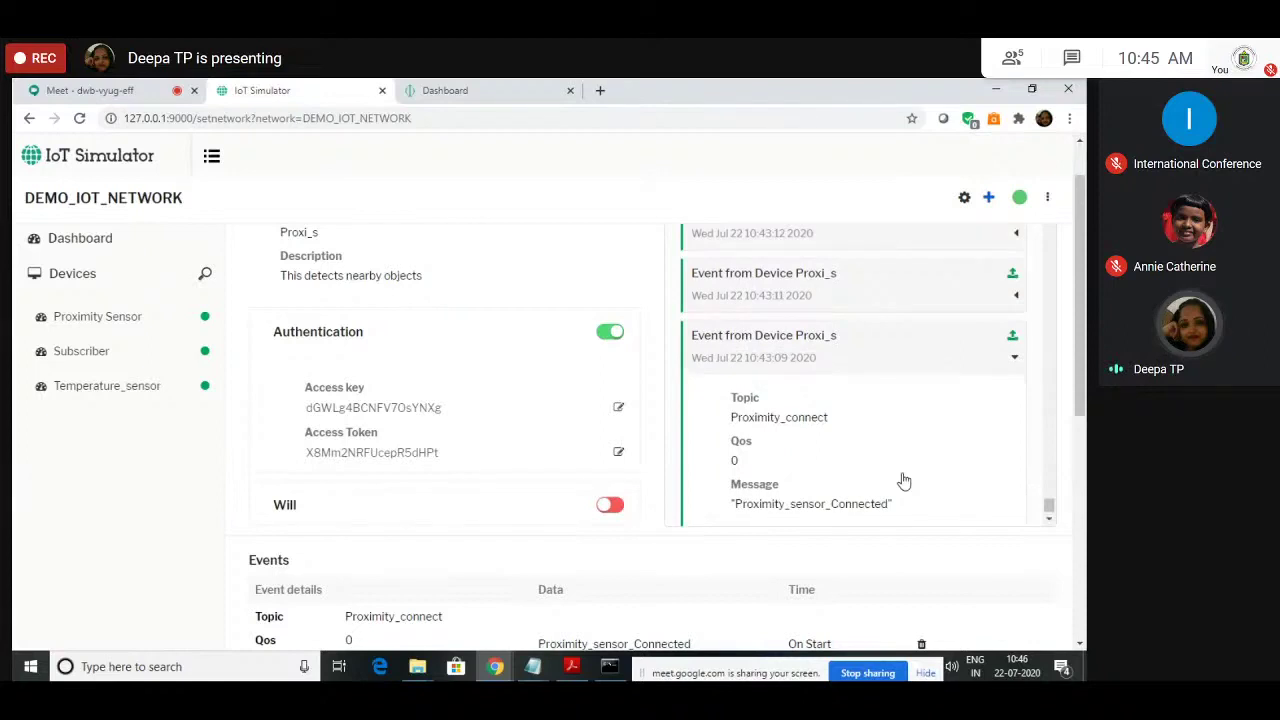
scroll(870, 400, up, 3)
click(849, 323)
scroll(820, 420, down, 2)
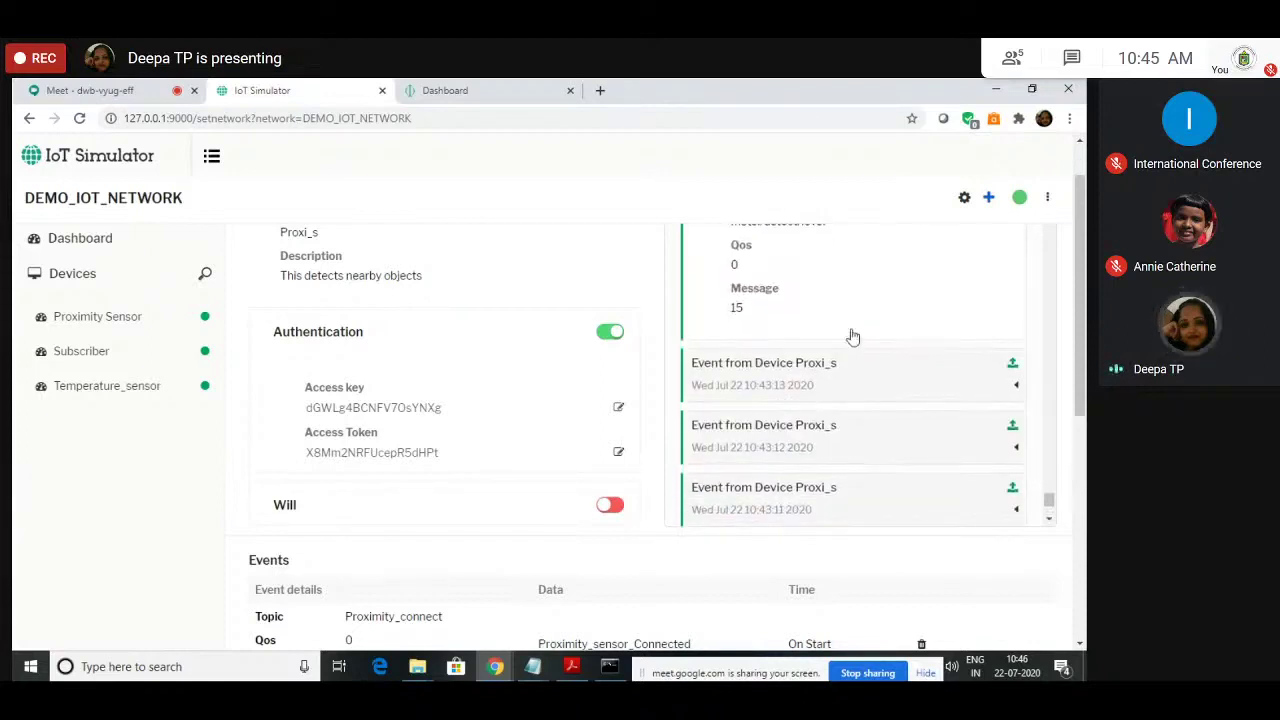
scroll(853, 337, up, 3)
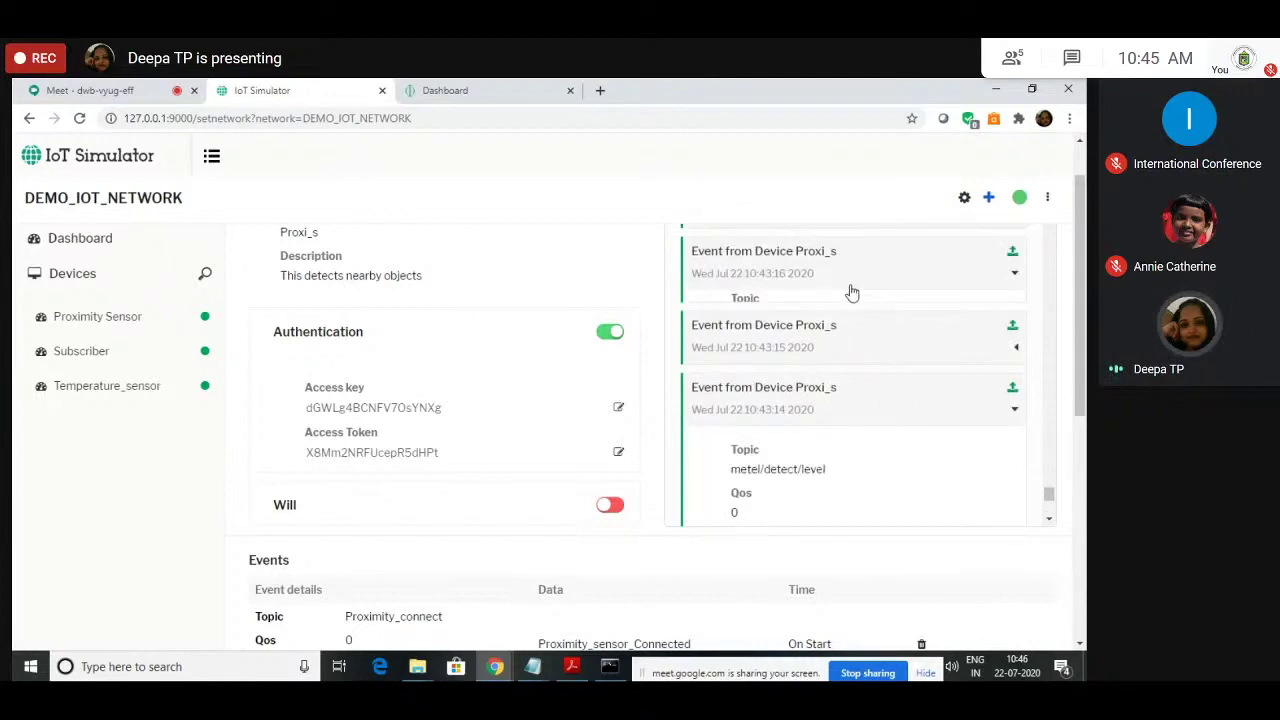
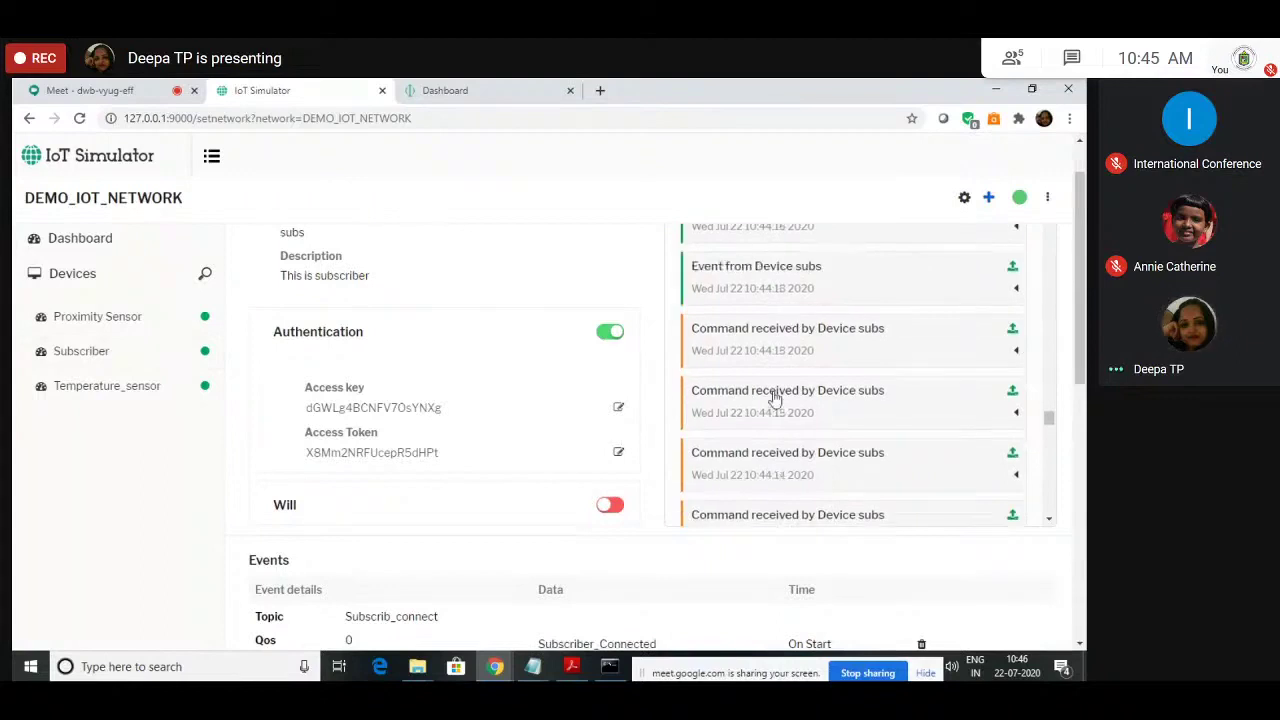
Step: Expand the 10:45:33, 10:45:32 and 10:45:31 command log entries to read their messages, then collapse them
scroll(514, 557, down, 3)
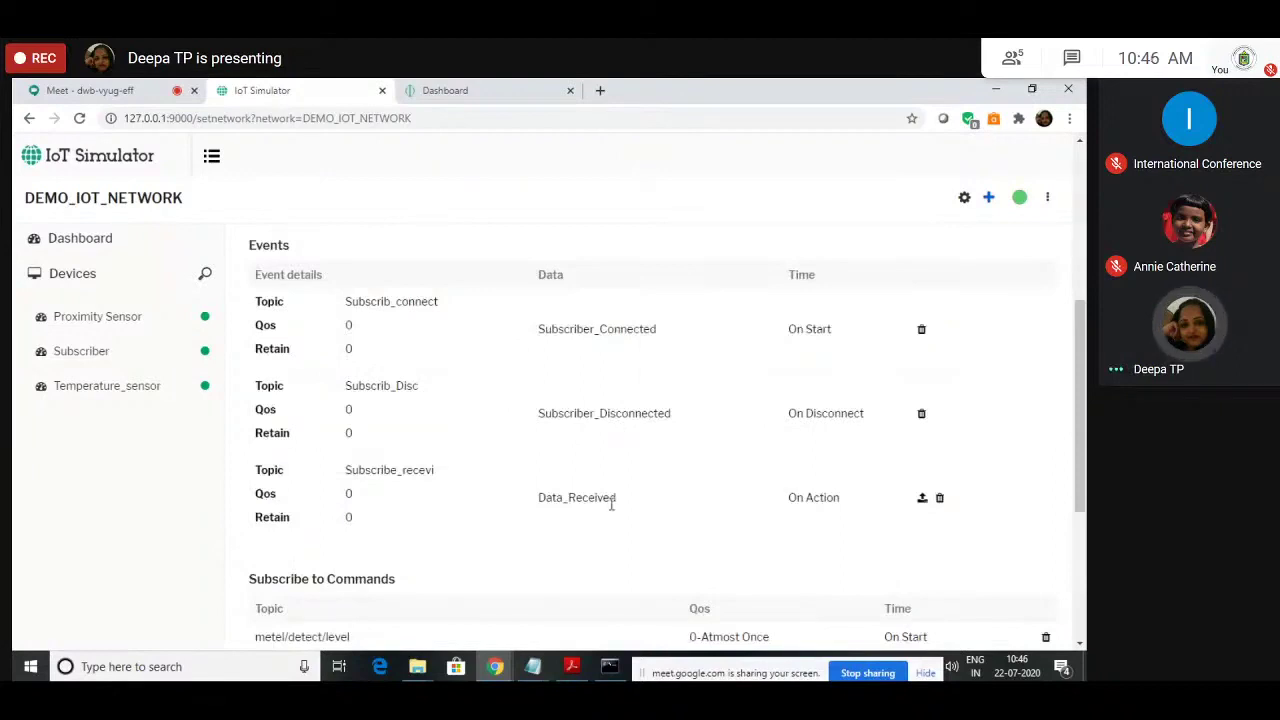
scroll(612, 505, down, 2)
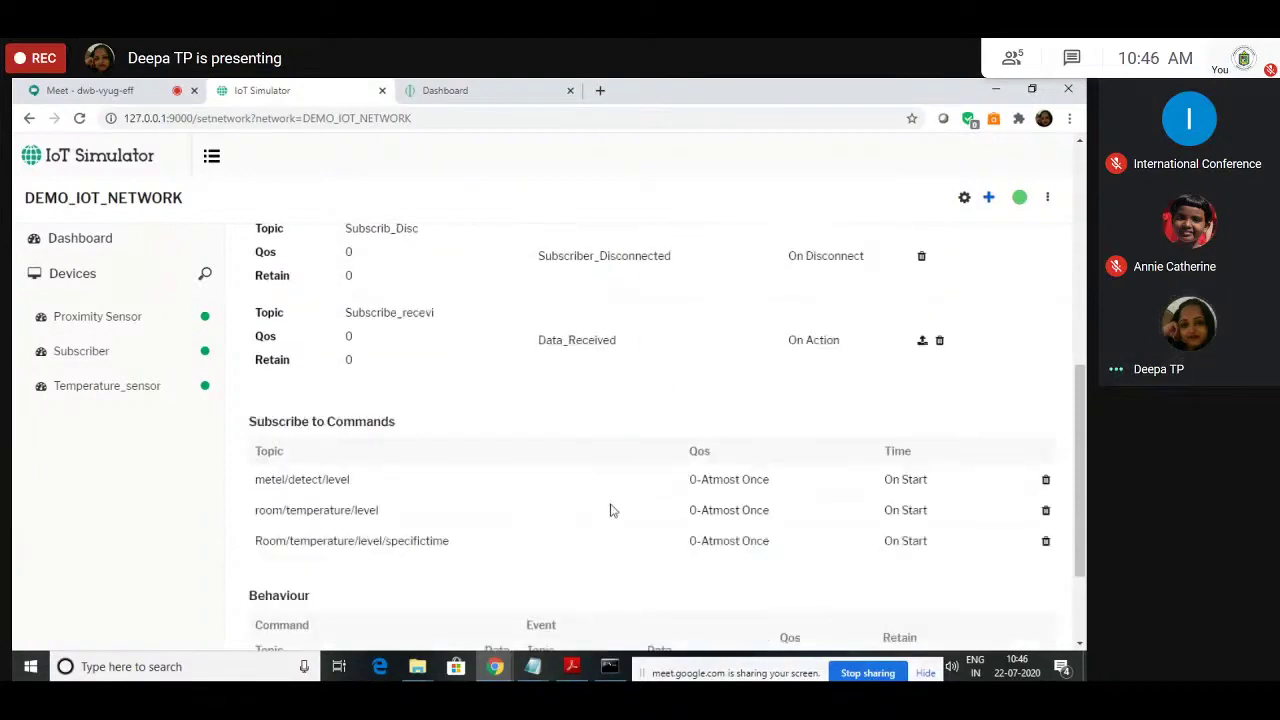
scroll(608, 509, up, 5)
scroll(805, 400, up, 2)
scroll(808, 407, down, 3)
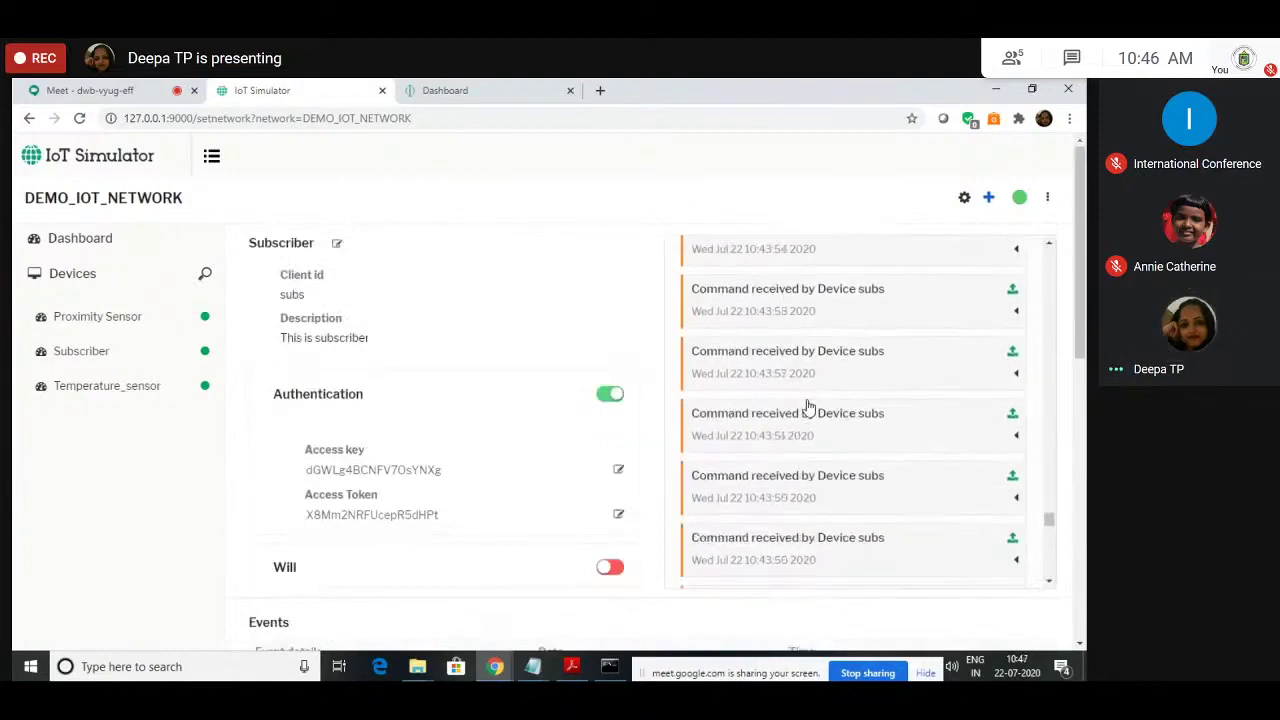
scroll(808, 408, down, 5)
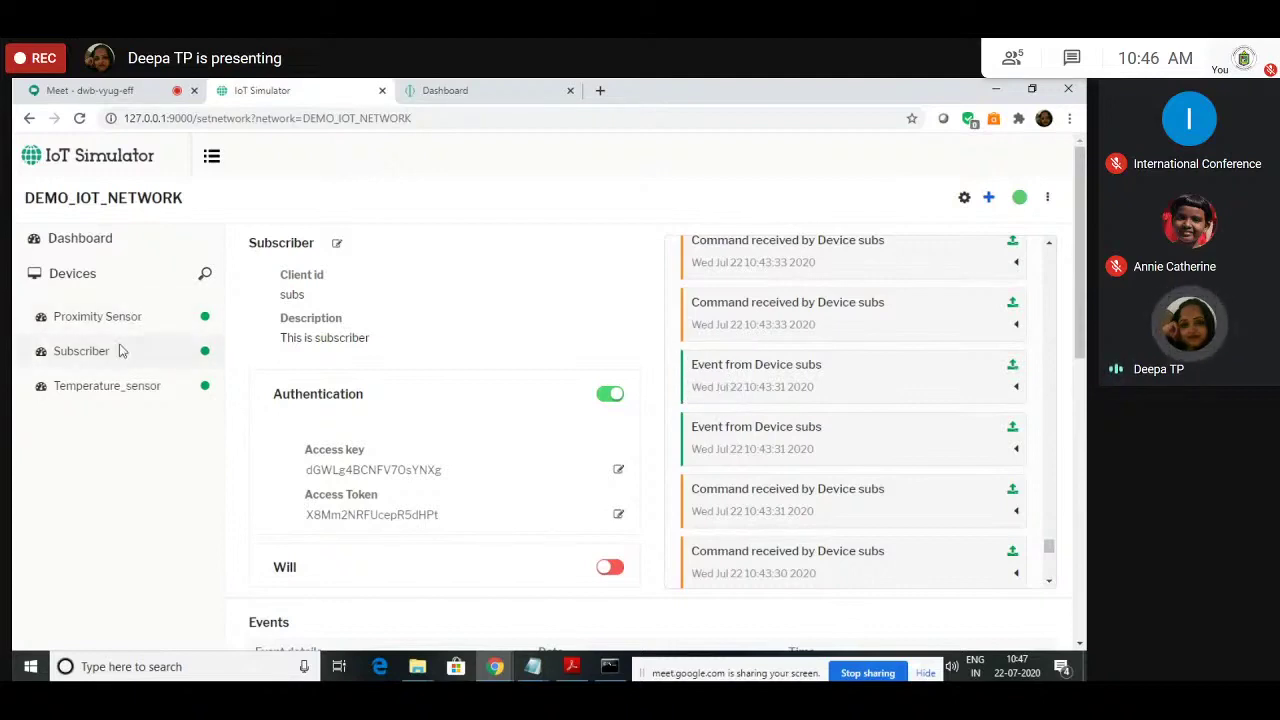
scroll(787, 463, up, 5)
scroll(787, 463, up, 10)
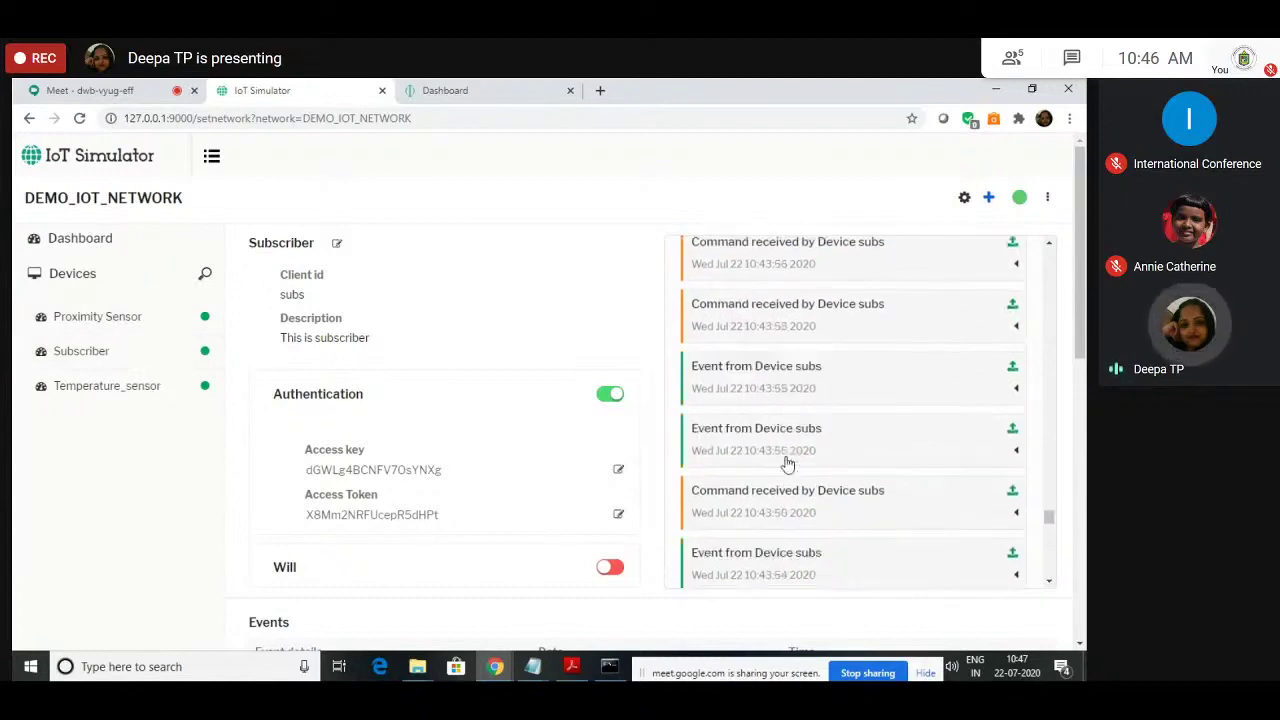
scroll(787, 463, up, 10)
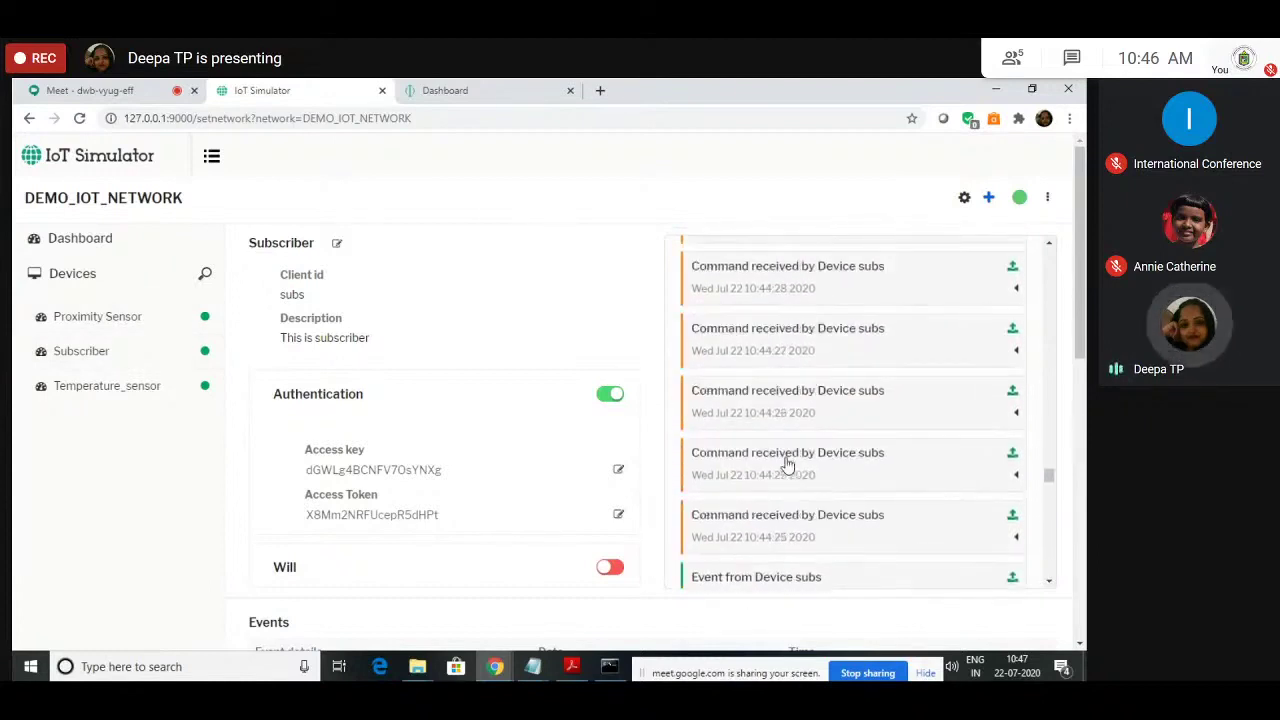
scroll(787, 463, up, 3)
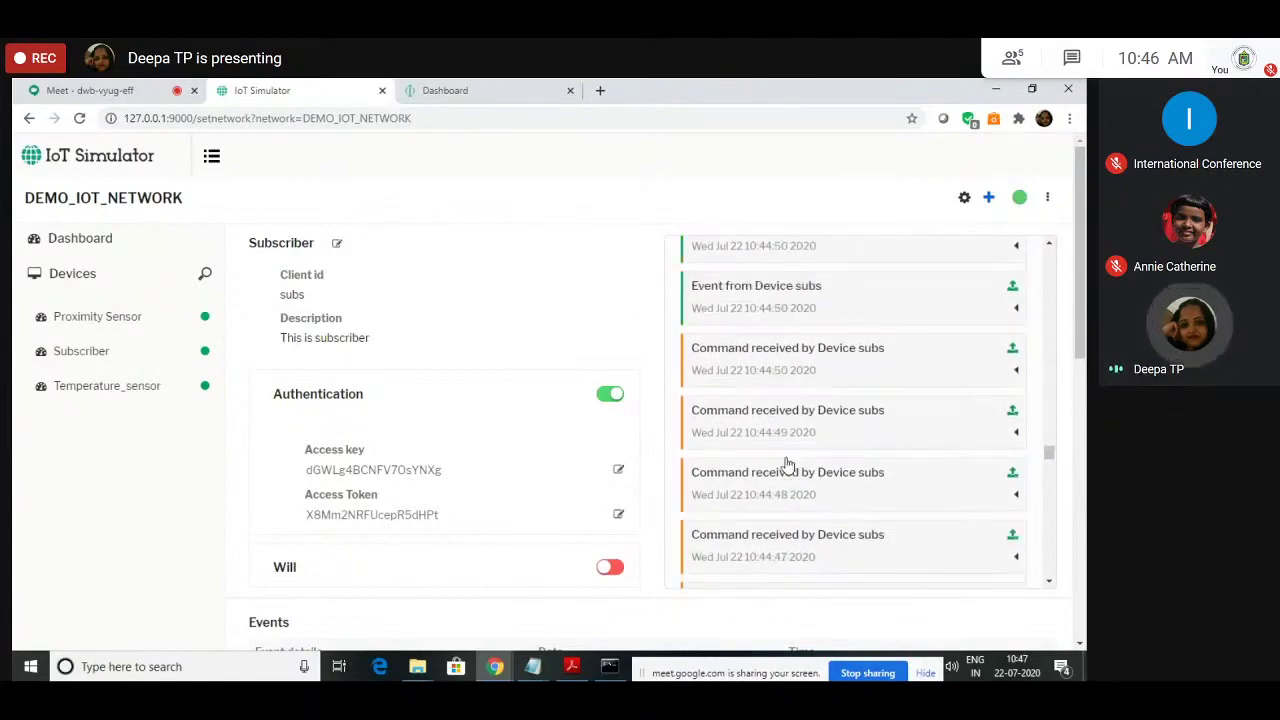
scroll(787, 463, up, 10)
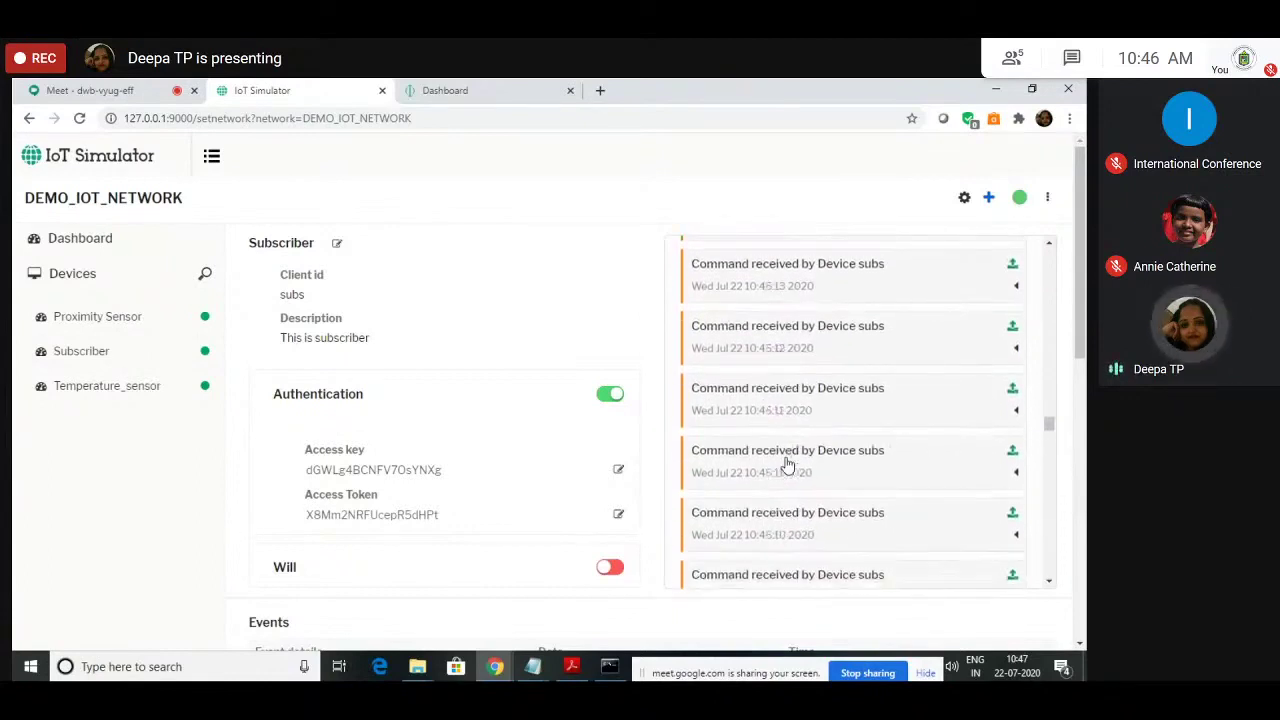
scroll(787, 463, up, 4)
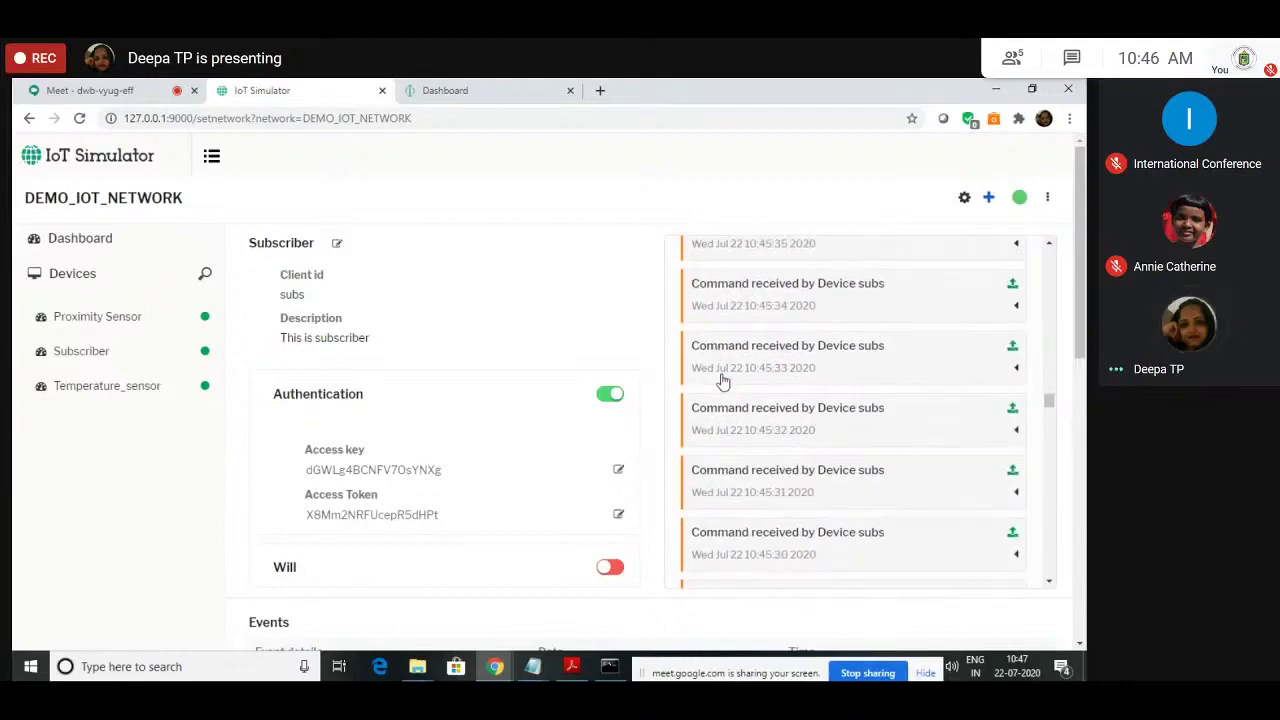
click(986, 370)
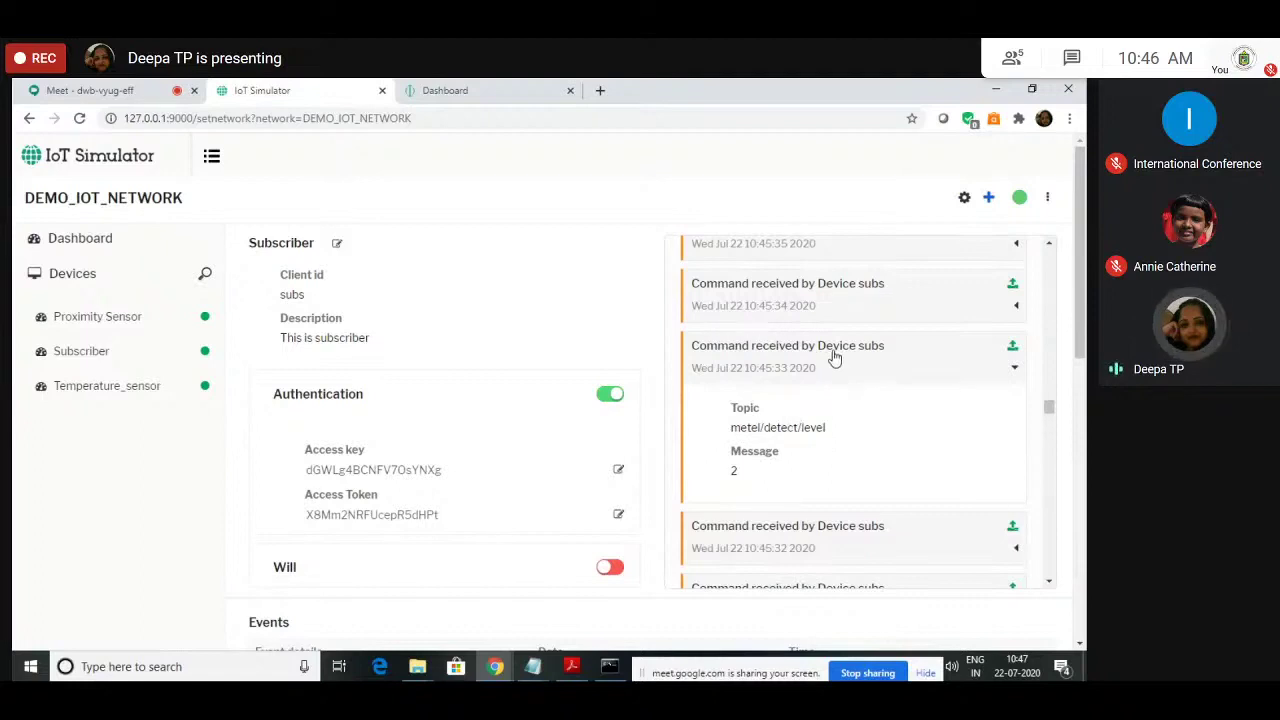
scroll(802, 461, down, 1)
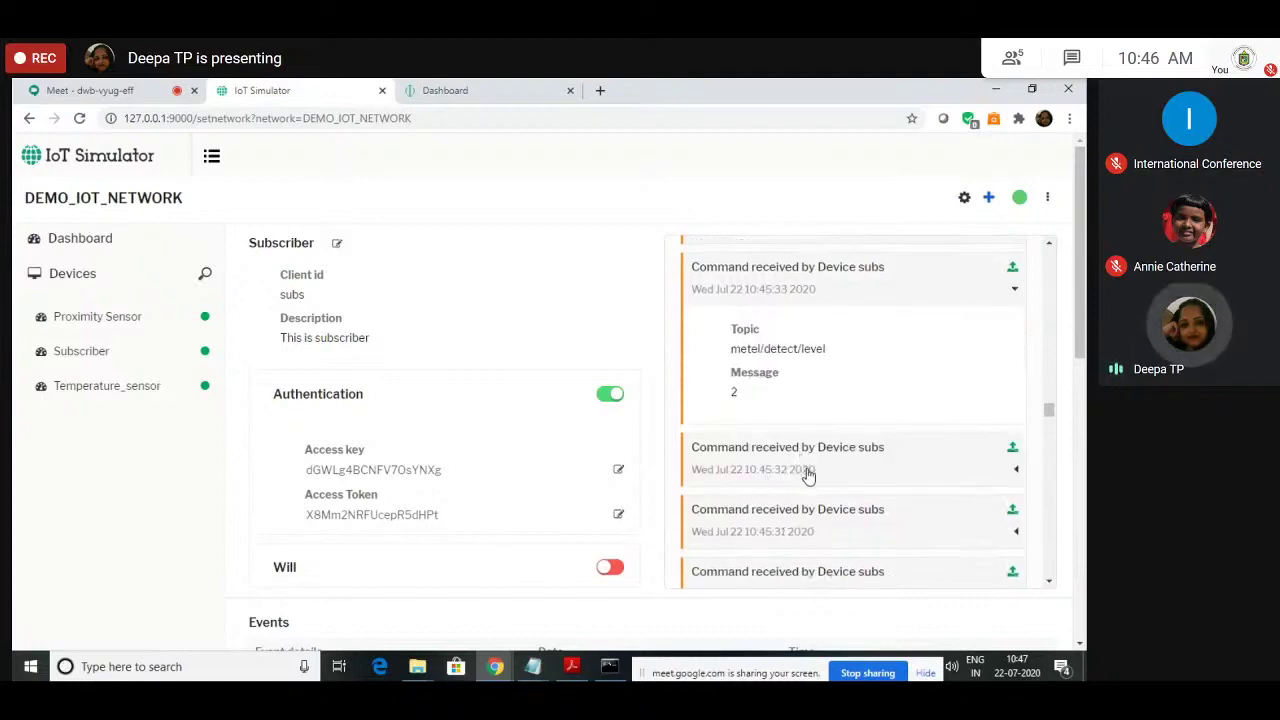
scroll(808, 476, down, 1)
click(988, 391)
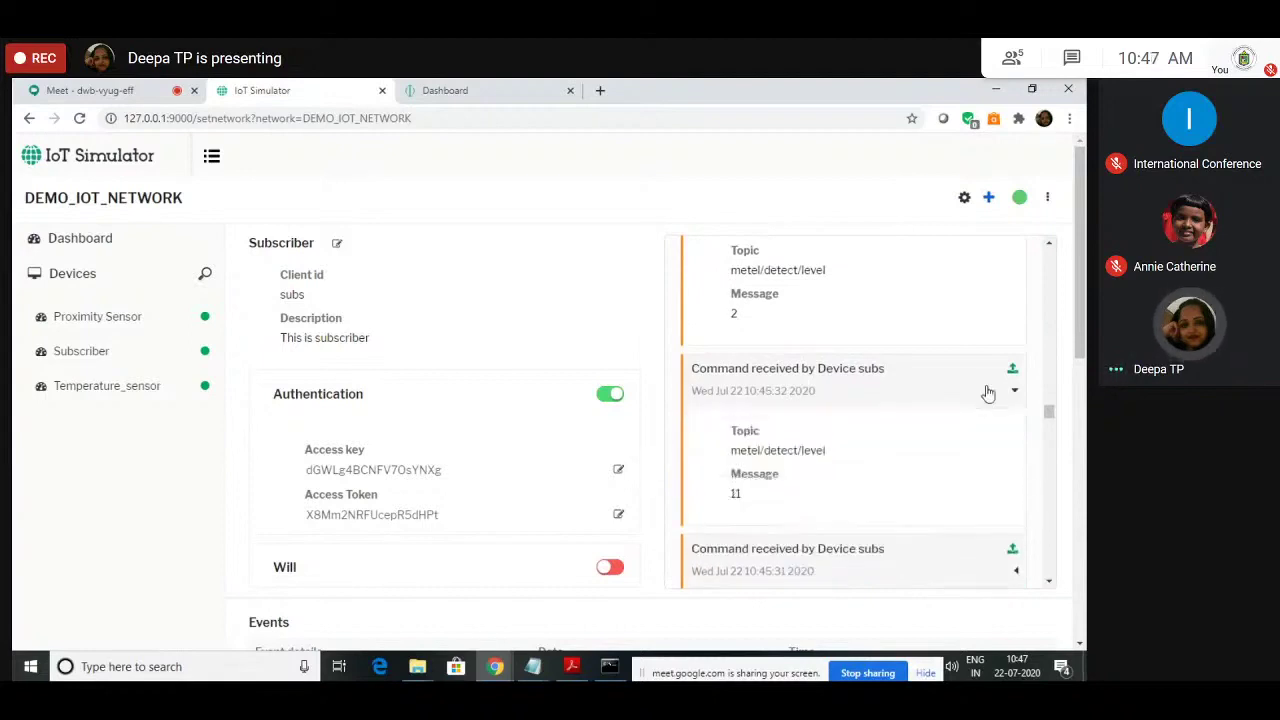
scroll(885, 442, down, 3)
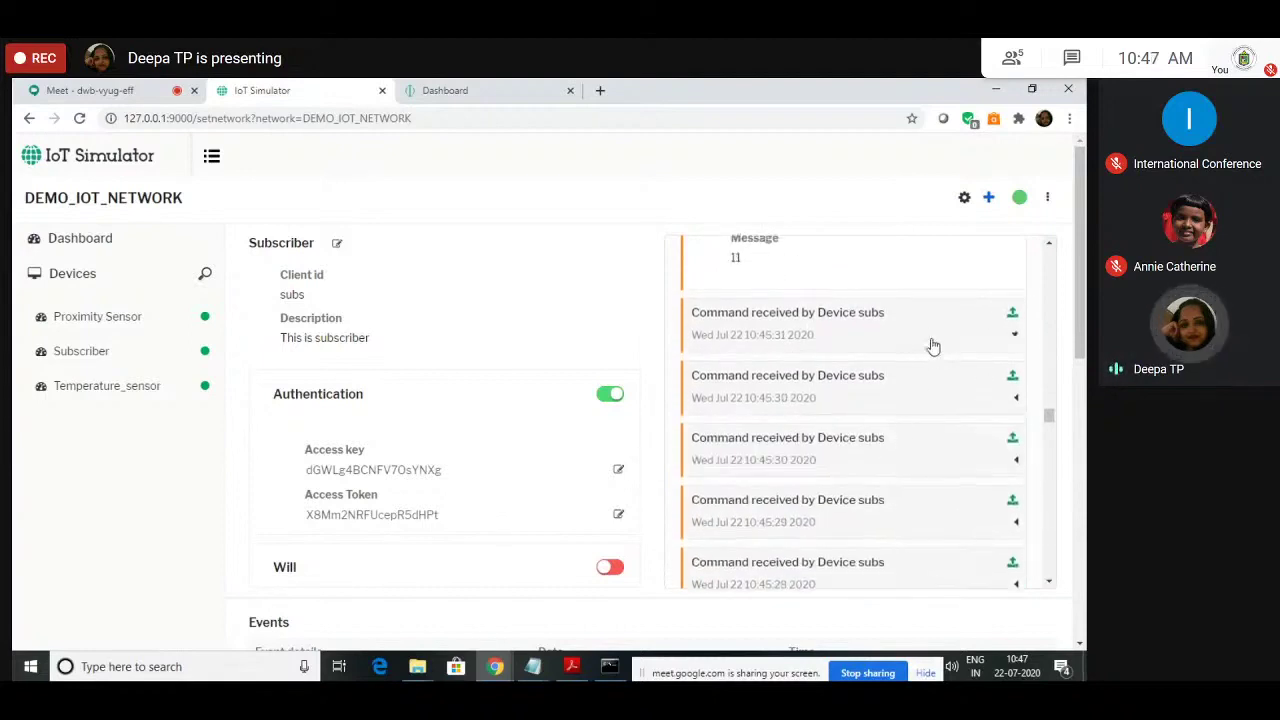
click(932, 346)
click(925, 447)
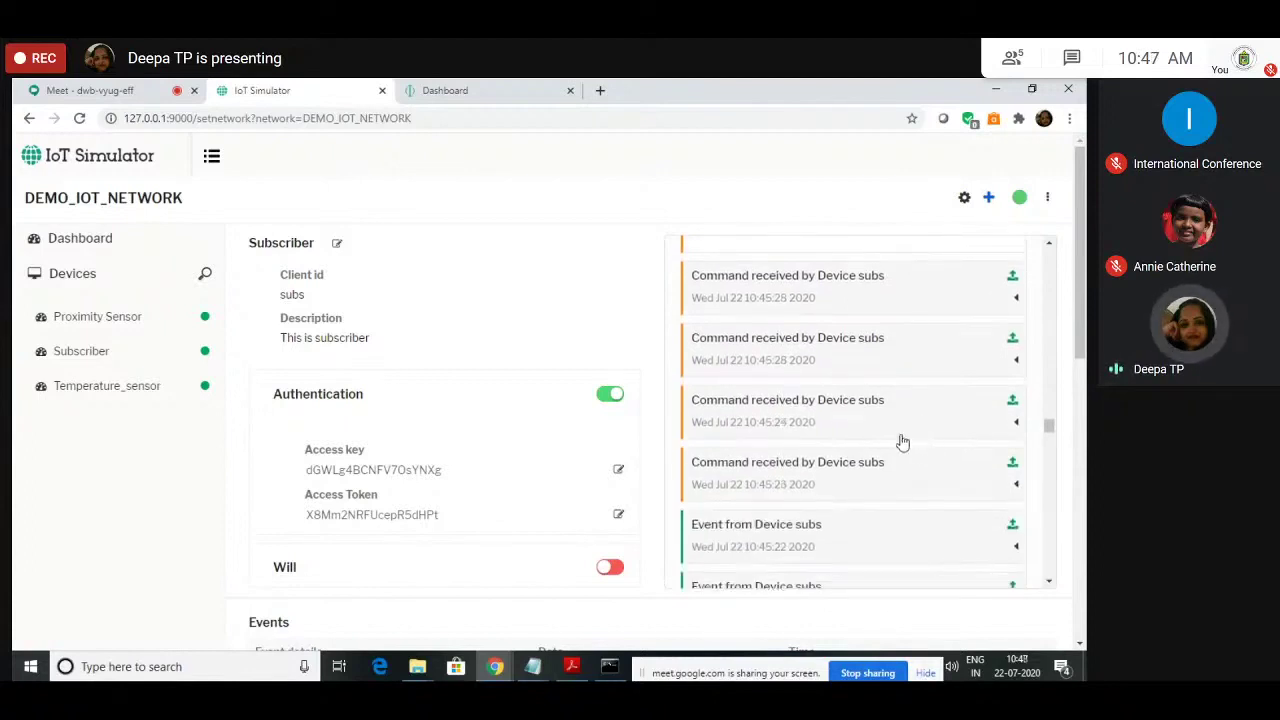
Step: Inspect the 10:45:24, 10:45:20, 10:45:17 and 10:45:26 command entries' details
click(900, 429)
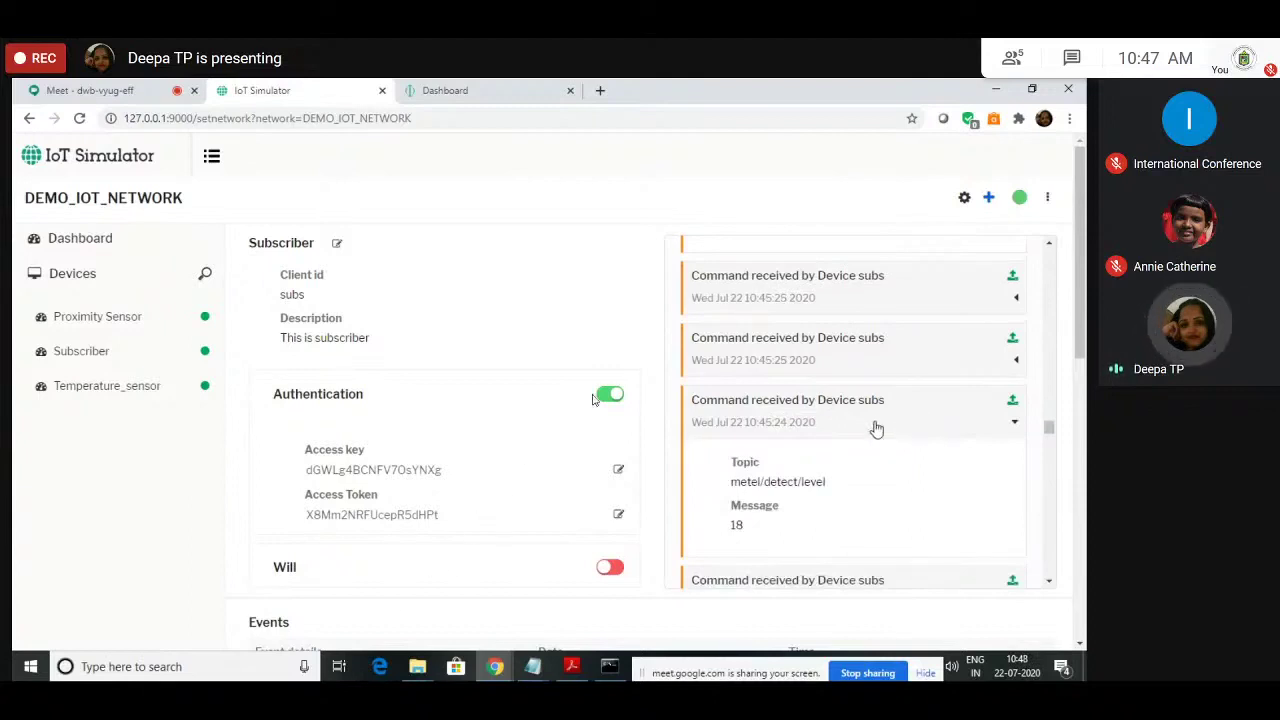
scroll(863, 394, down, 3)
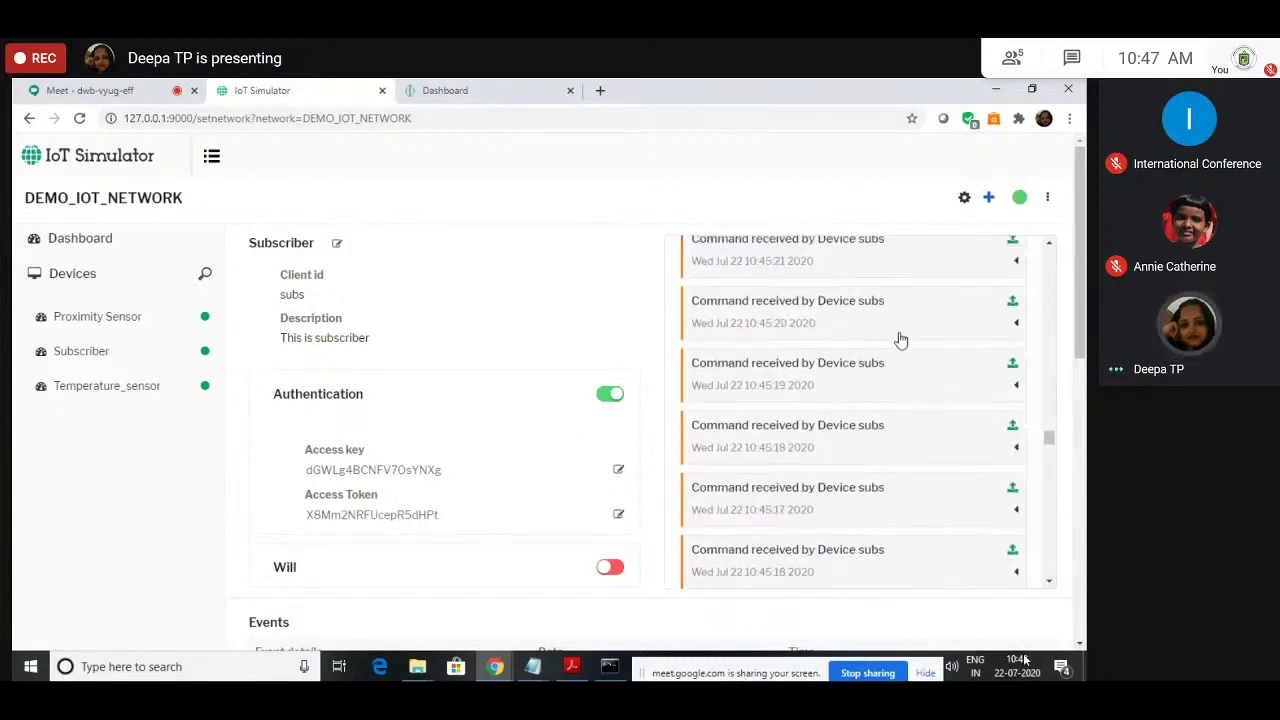
click(897, 337)
scroll(890, 420, down, 1)
click(885, 395)
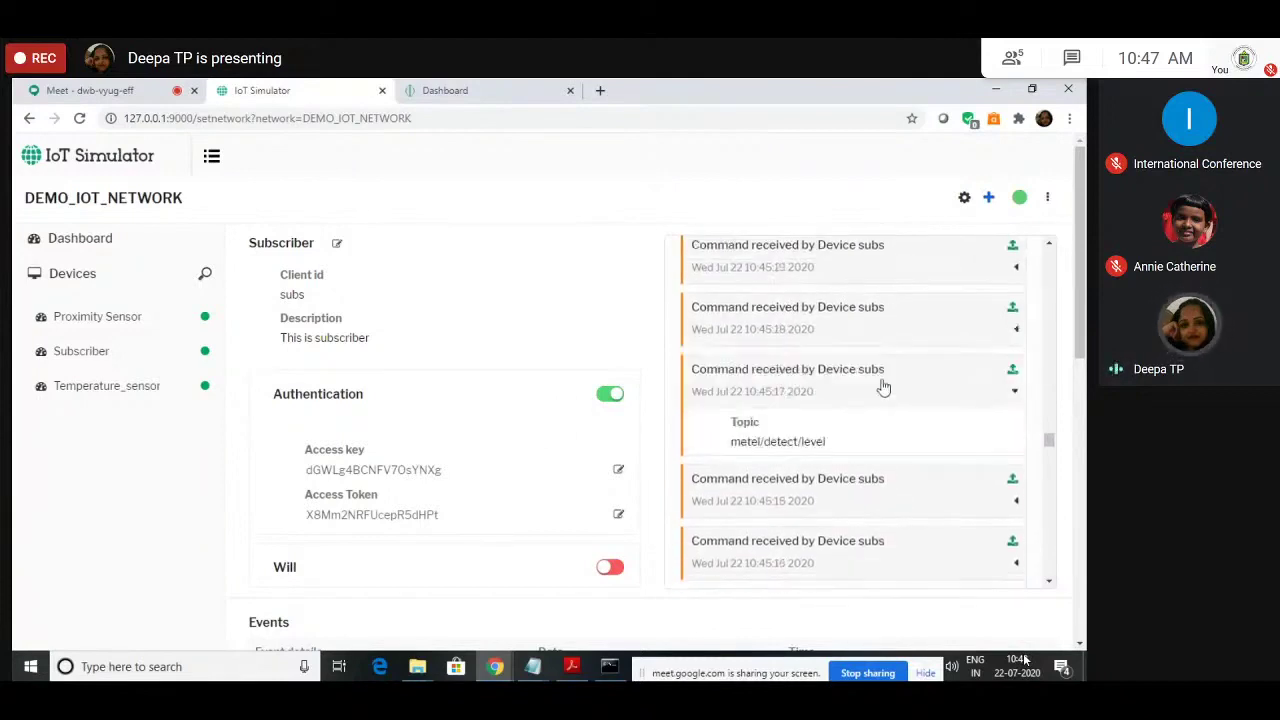
scroll(856, 495, down, 2)
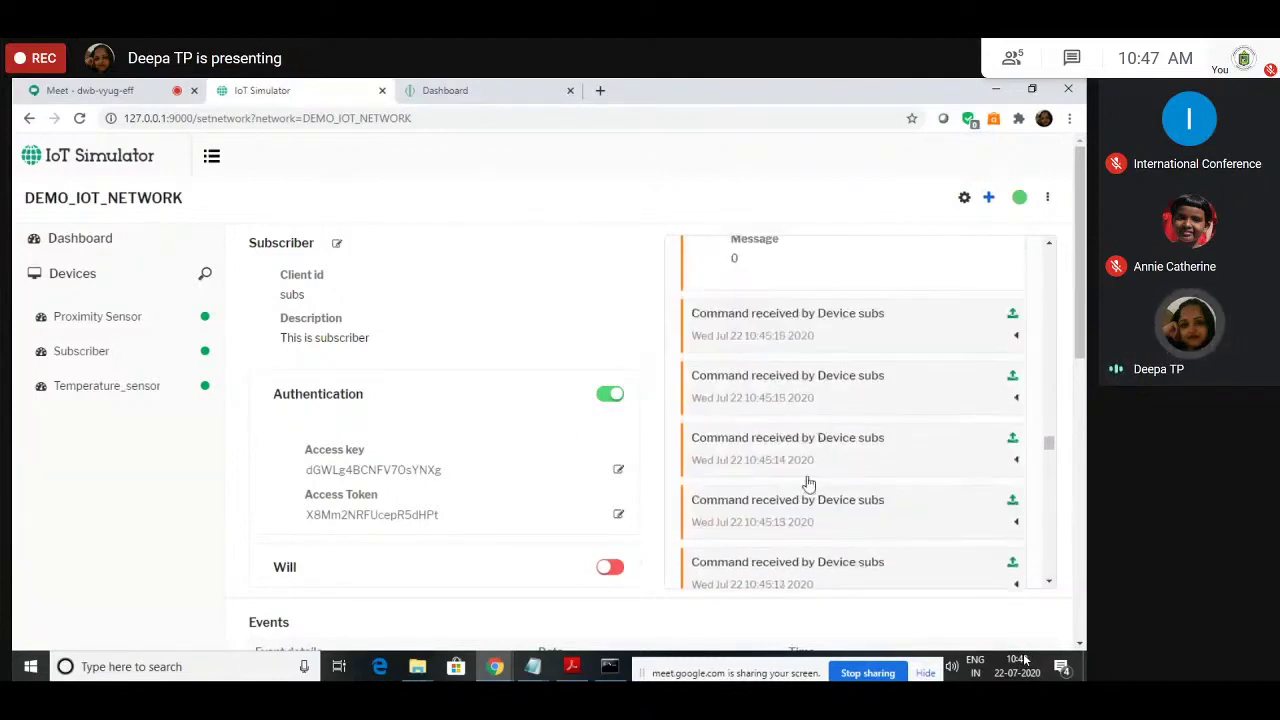
scroll(808, 470, down, 3)
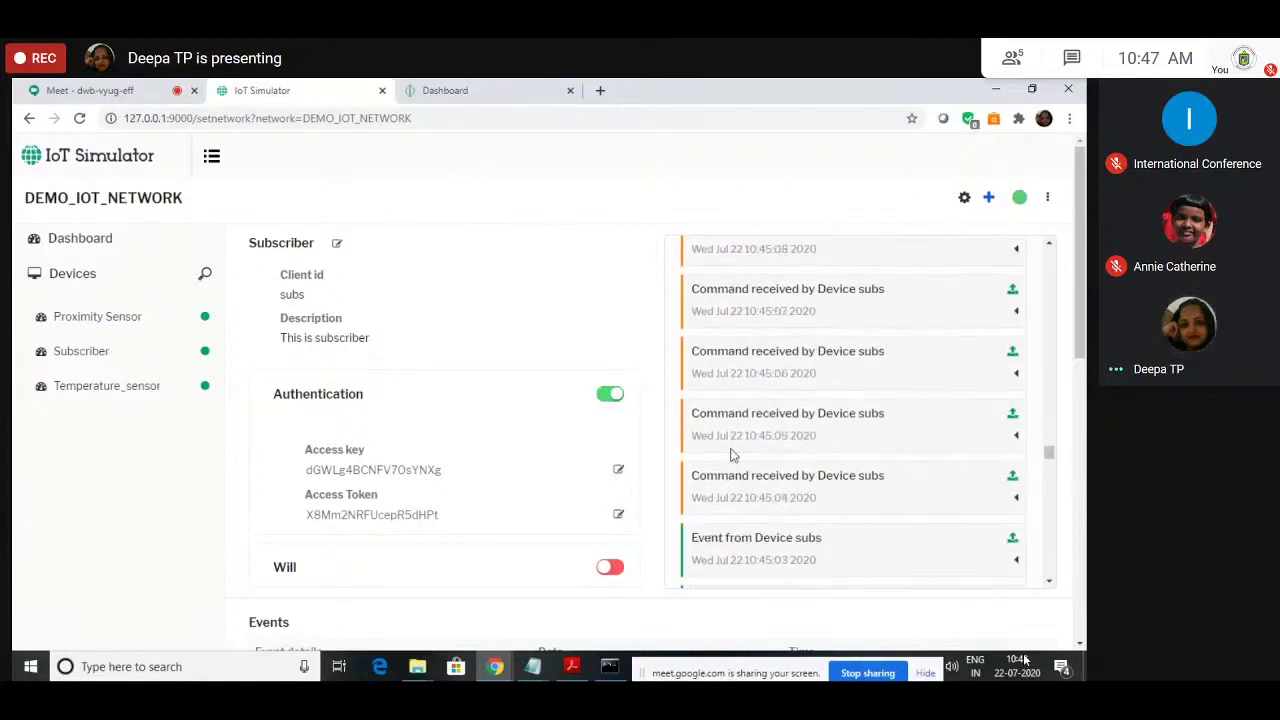
scroll(830, 432, up, 5)
click(829, 431)
scroll(829, 431, down, 2)
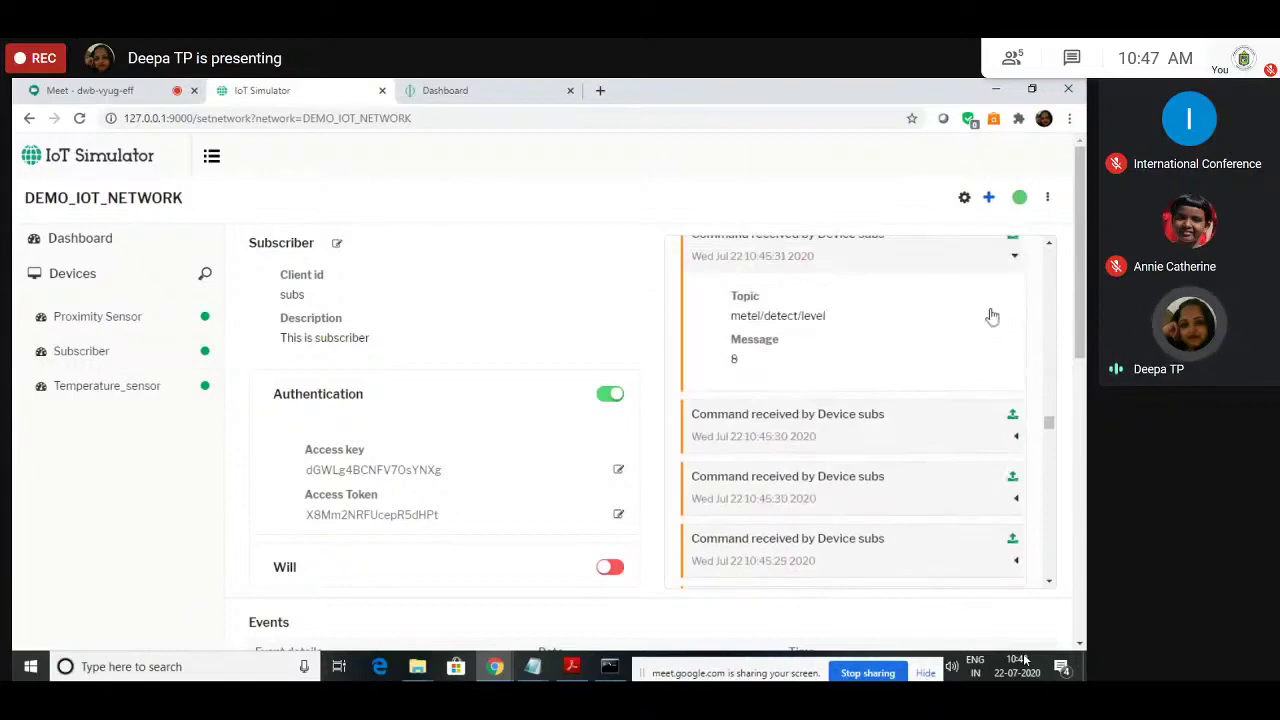
click(1008, 258)
scroll(781, 409, up, 5)
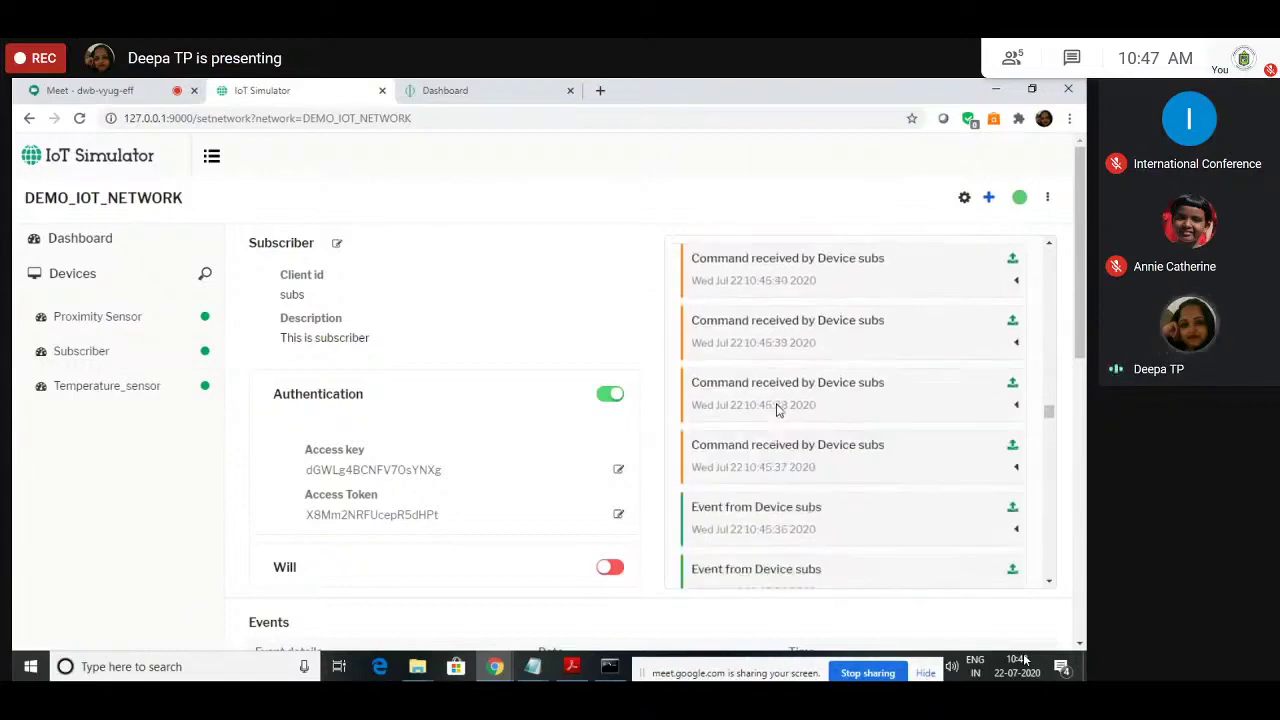
scroll(778, 410, up, 6)
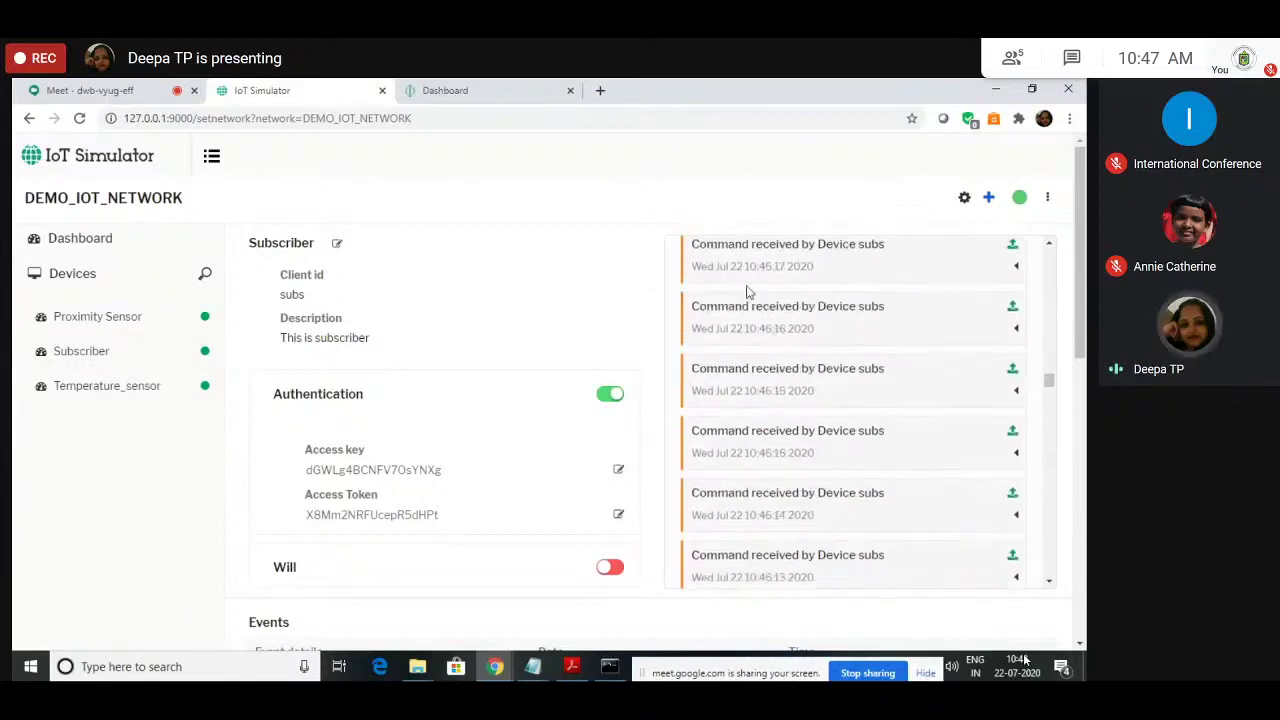
drag(1048, 388, 1051, 249)
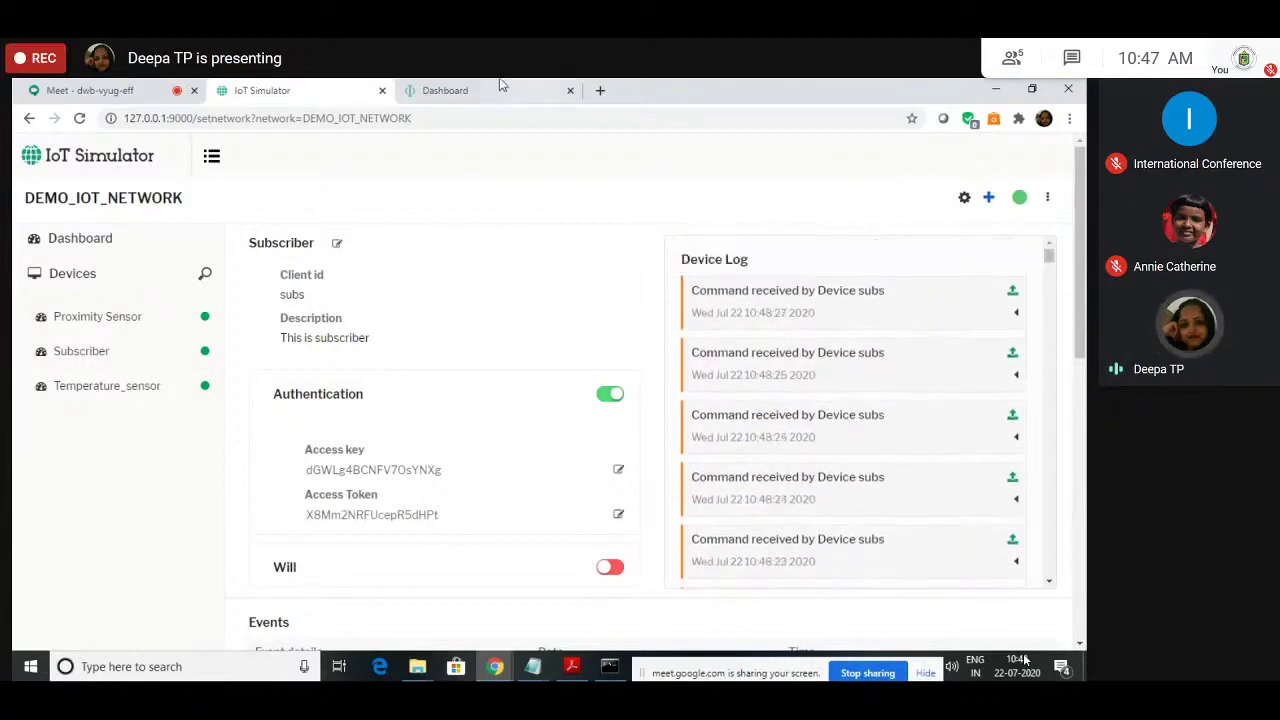
Step: Go to the Device Manager dashboard and scroll through Recent Events and Recent Connects/Disconnects
click(502, 85)
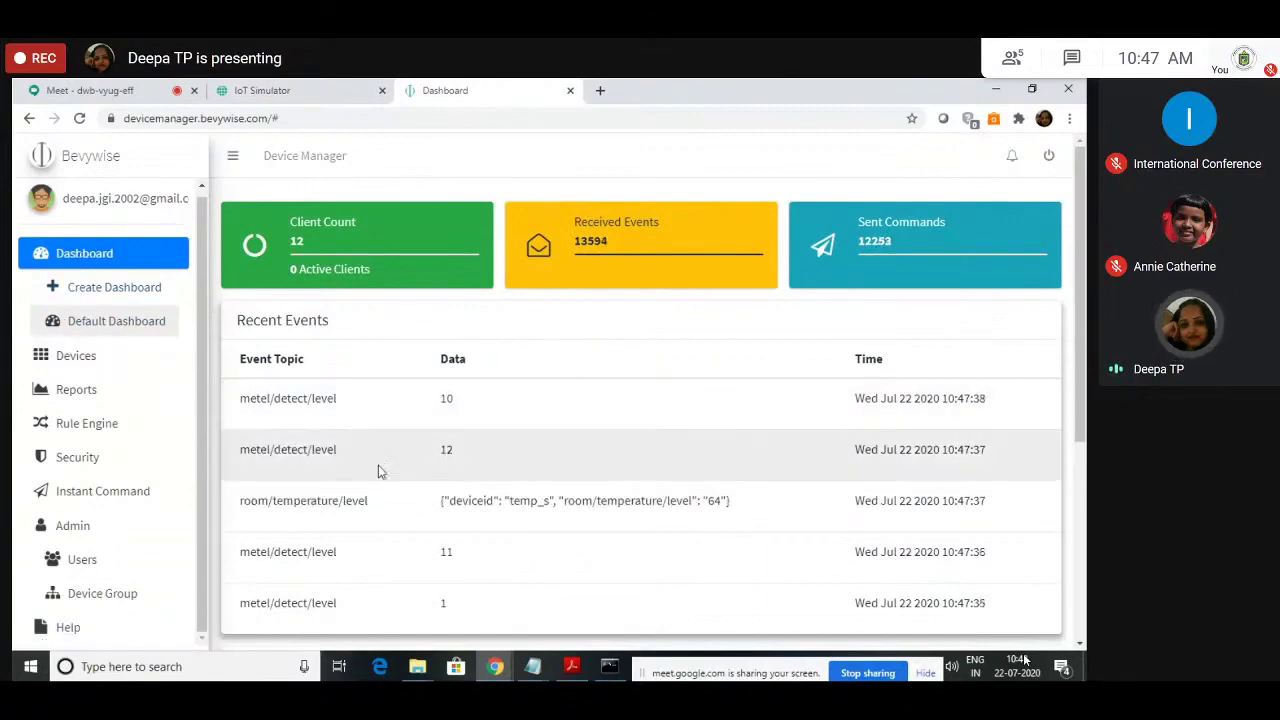
scroll(325, 463, down, 2)
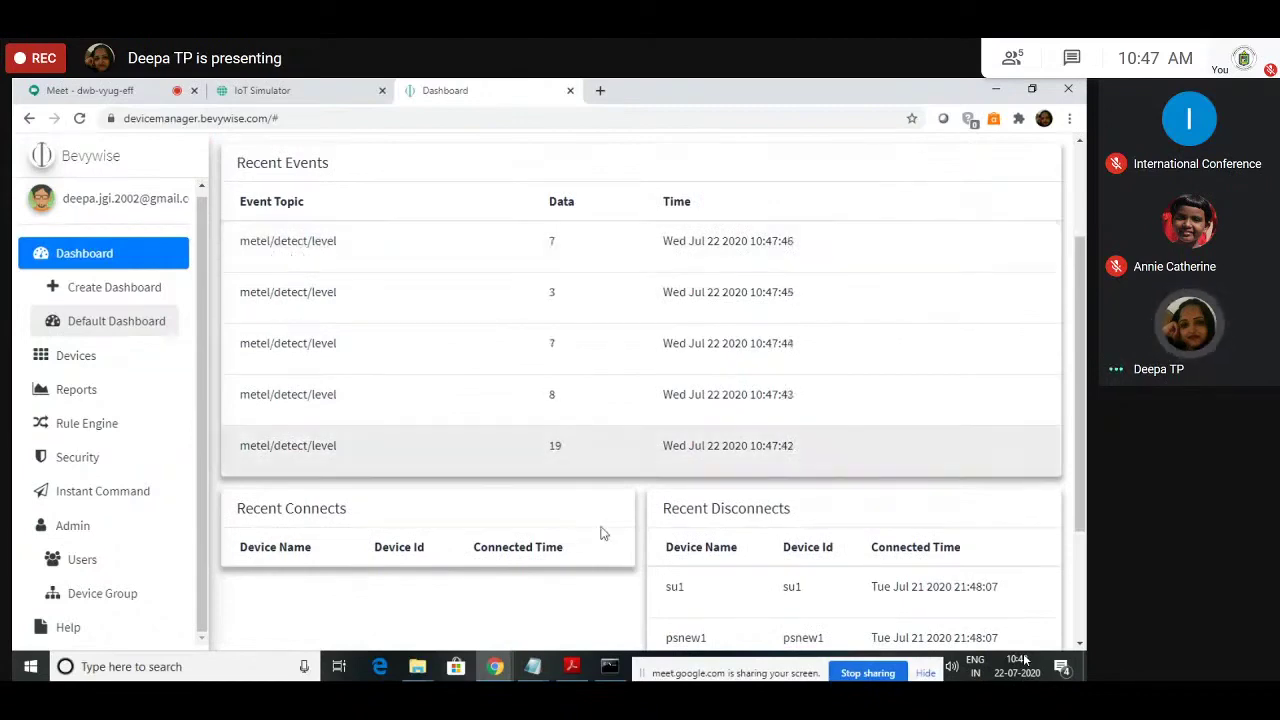
scroll(706, 614, down, 2)
scroll(543, 523, up, 3)
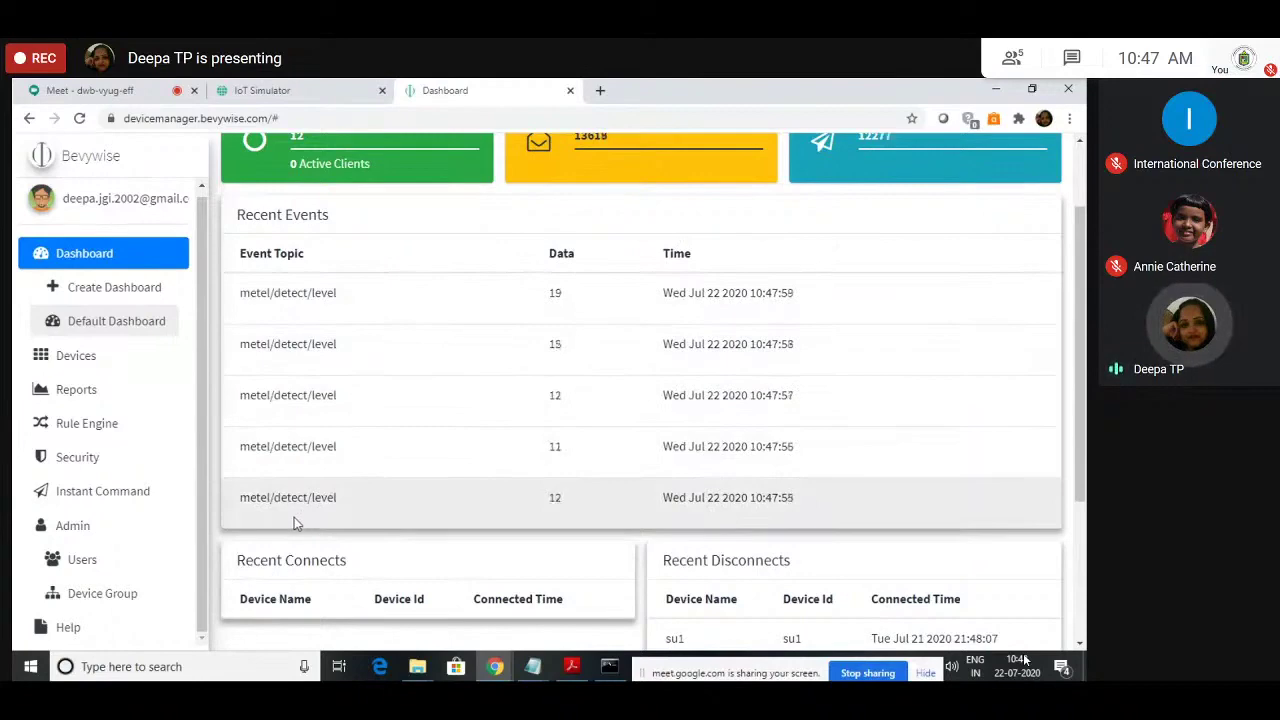
Step: Return to the IoT Simulator device page and scroll down to its Behaviour table
key(ctrl+shift+Tab)
scroll(271, 500, down, 3)
scroll(271, 495, down, 8)
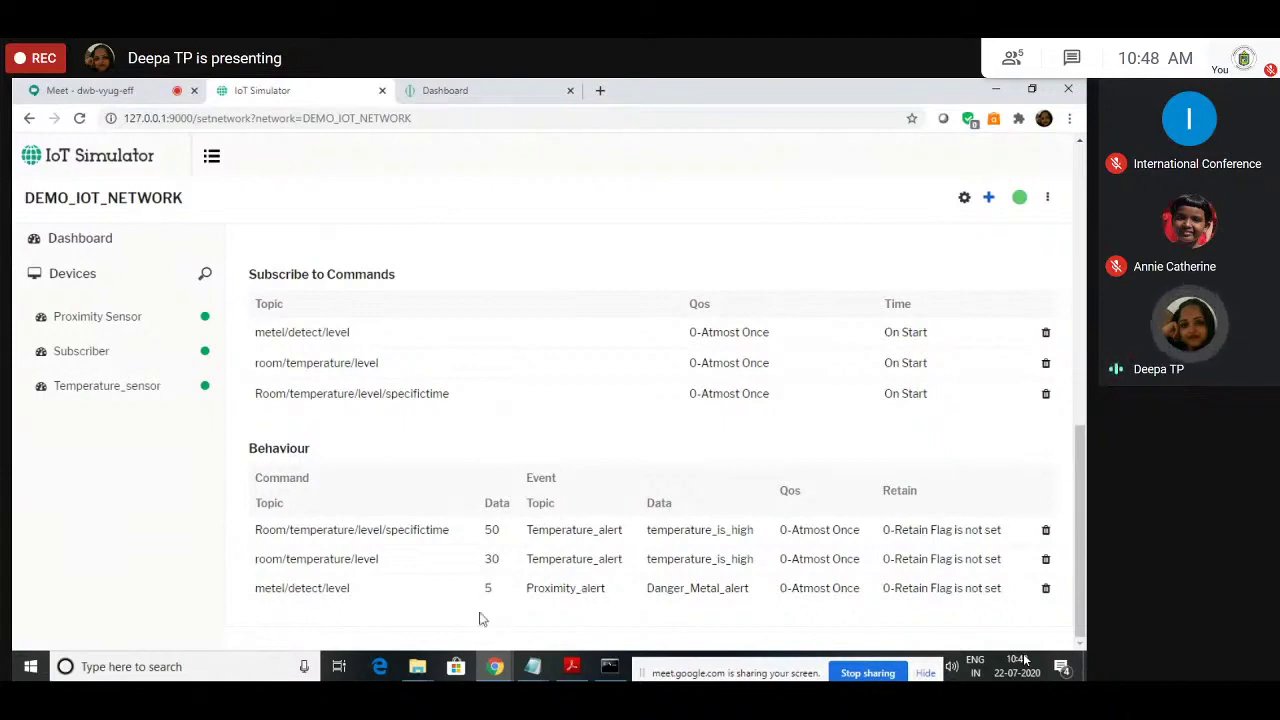
Step: Highlight the Danger_Metal_alert, command value 50 and temperature alert values in the Behaviour rules
drag(653, 588, 746, 592)
click(684, 616)
drag(493, 535, 503, 545)
click(503, 545)
drag(662, 530, 758, 545)
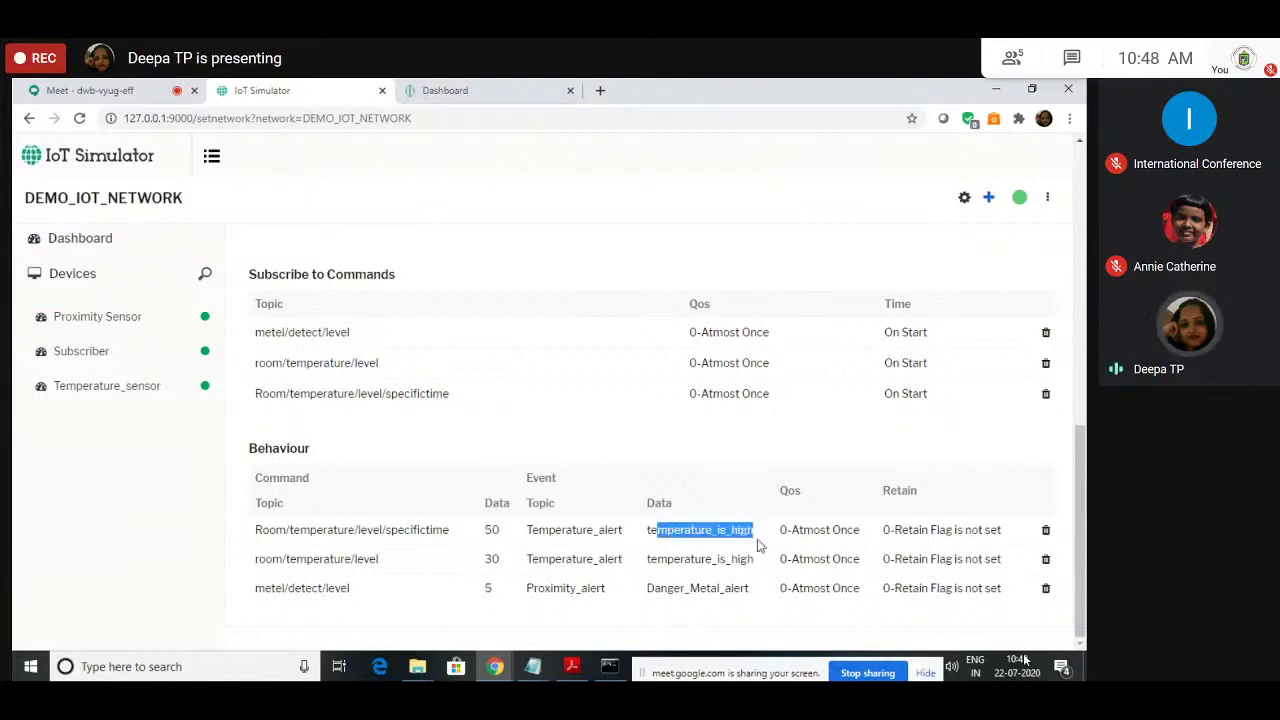
click(697, 556)
Step: Watch Recent Events until the 10:49:27 Proximity_alert event with Danger_Metal_alert appears
key(ctrl+Tab)
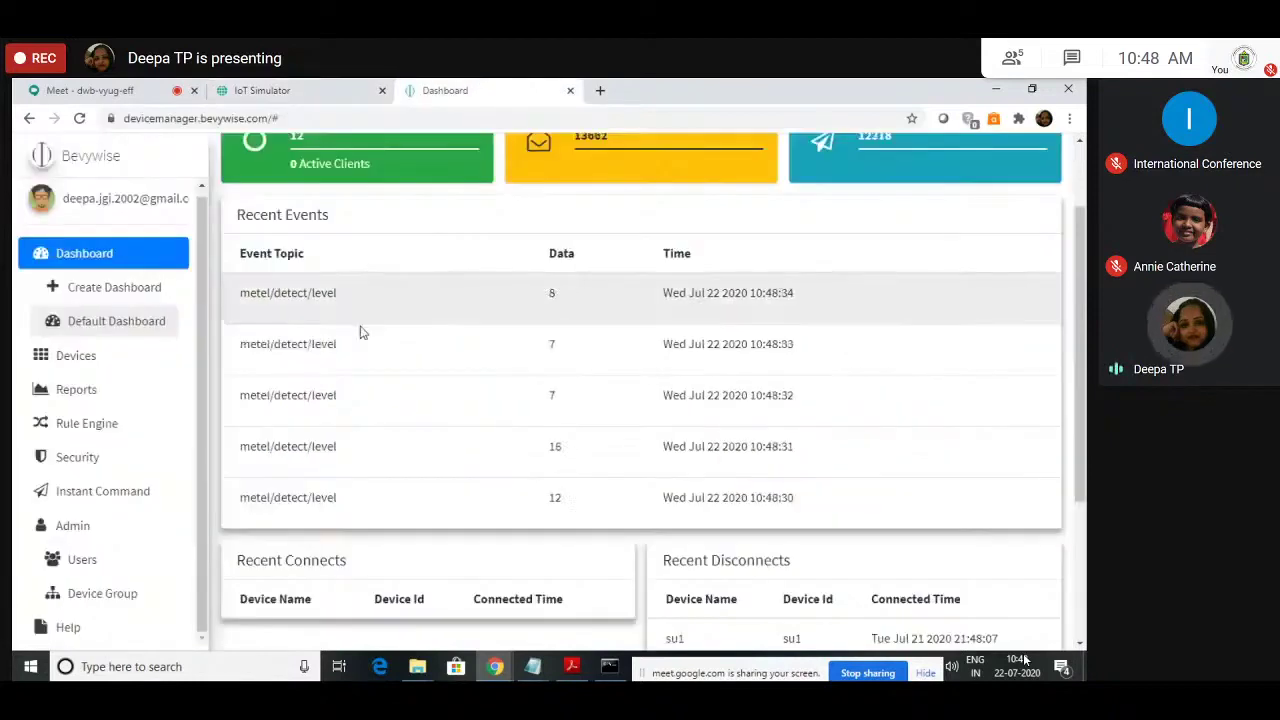
scroll(400, 466, down, 2)
scroll(400, 447, up, 2)
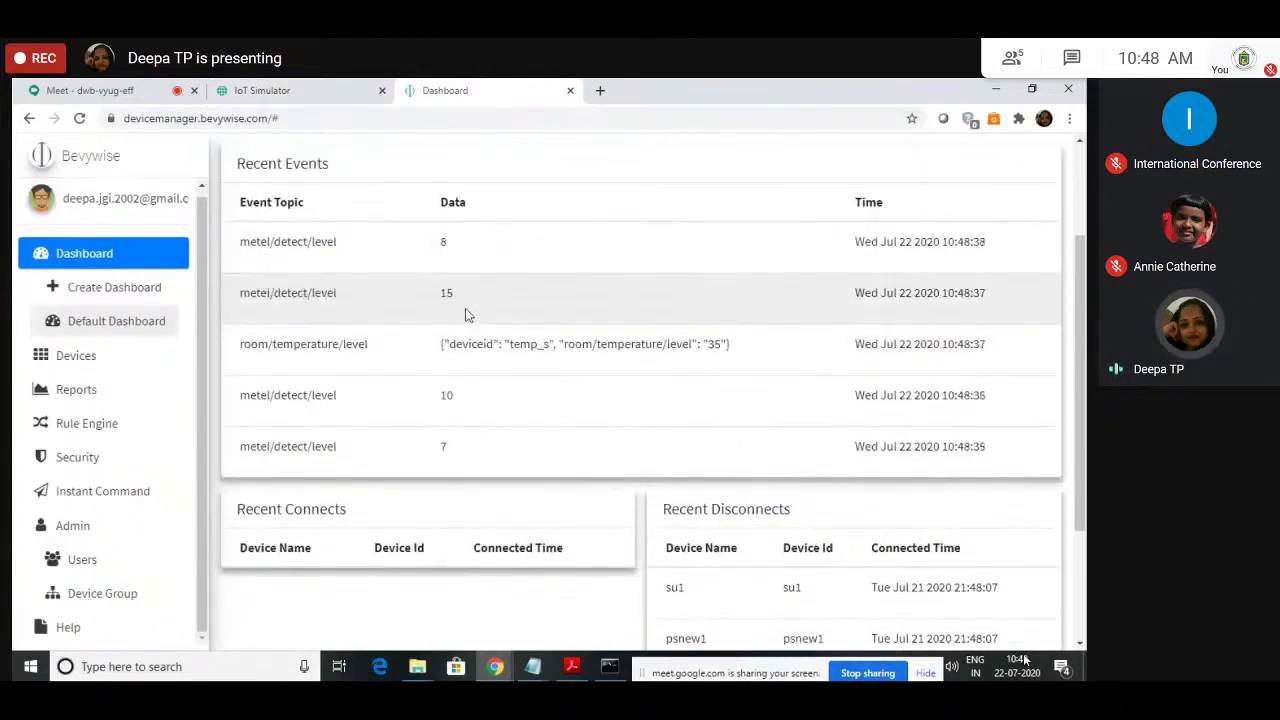
click(257, 89)
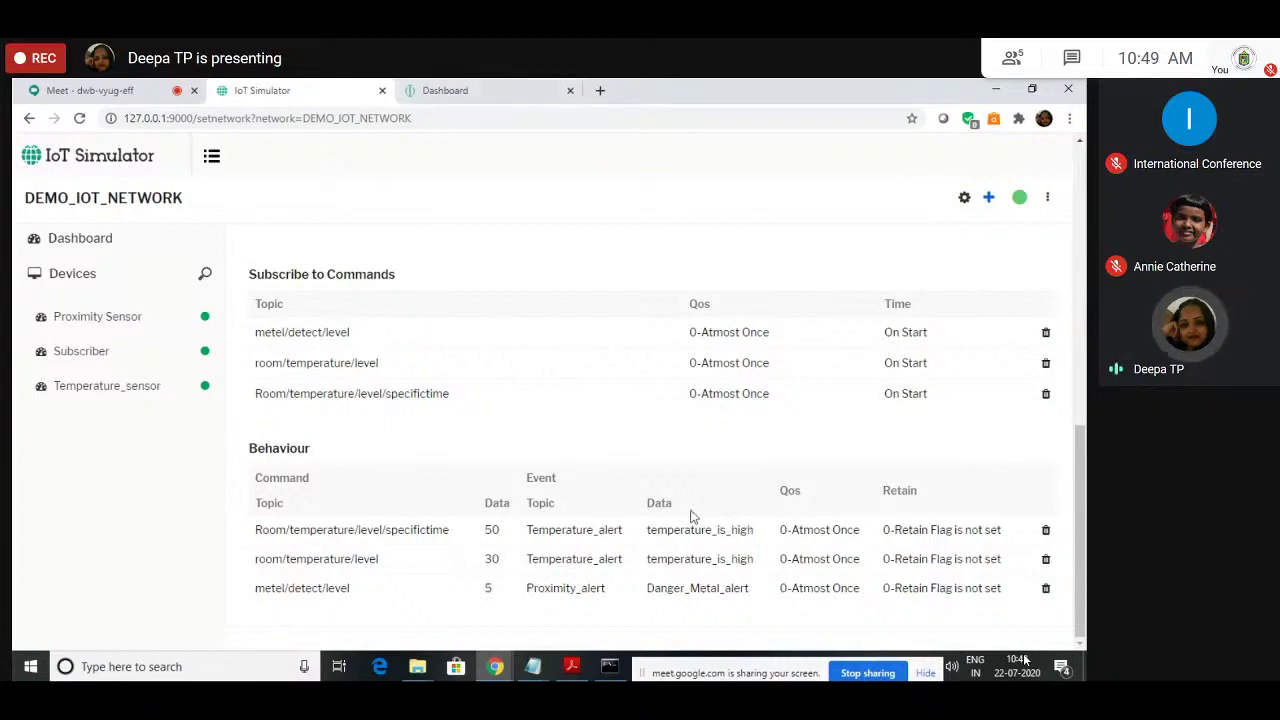
click(530, 86)
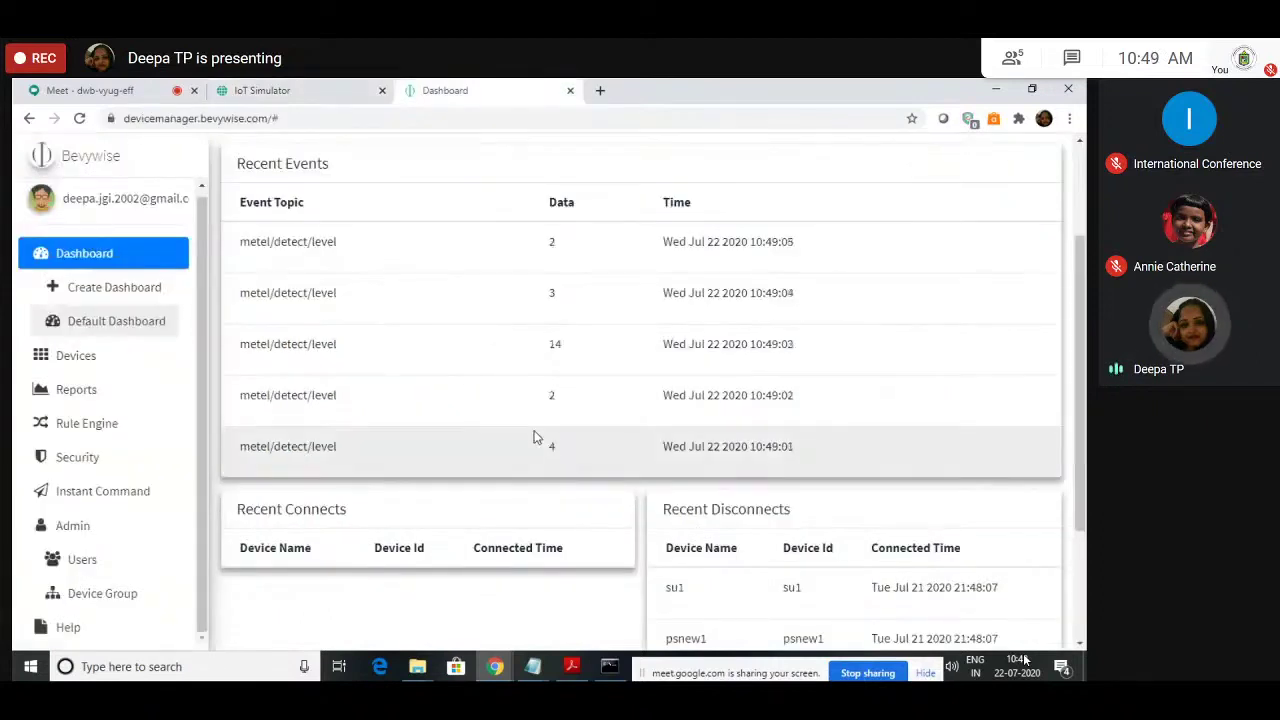
scroll(500, 463, up, 2)
scroll(500, 463, down, 3)
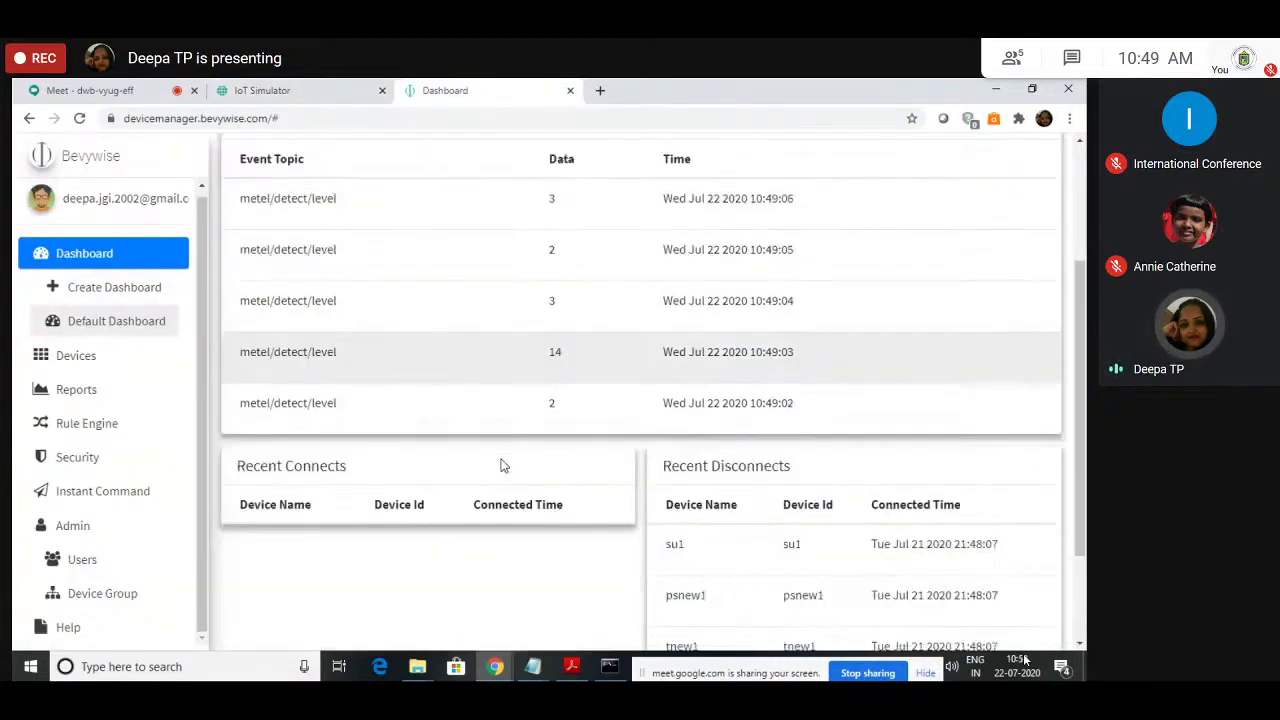
scroll(486, 349, up, 1)
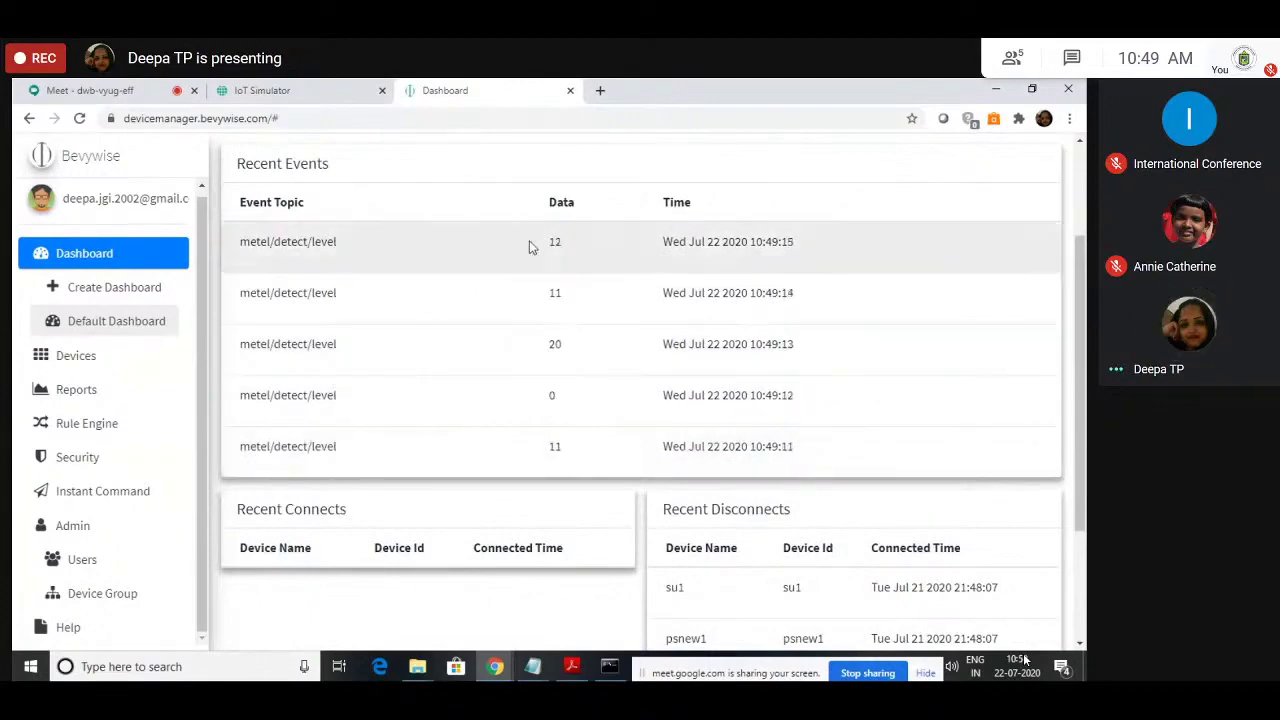
scroll(506, 443, up, 1)
scroll(506, 443, up, 1)
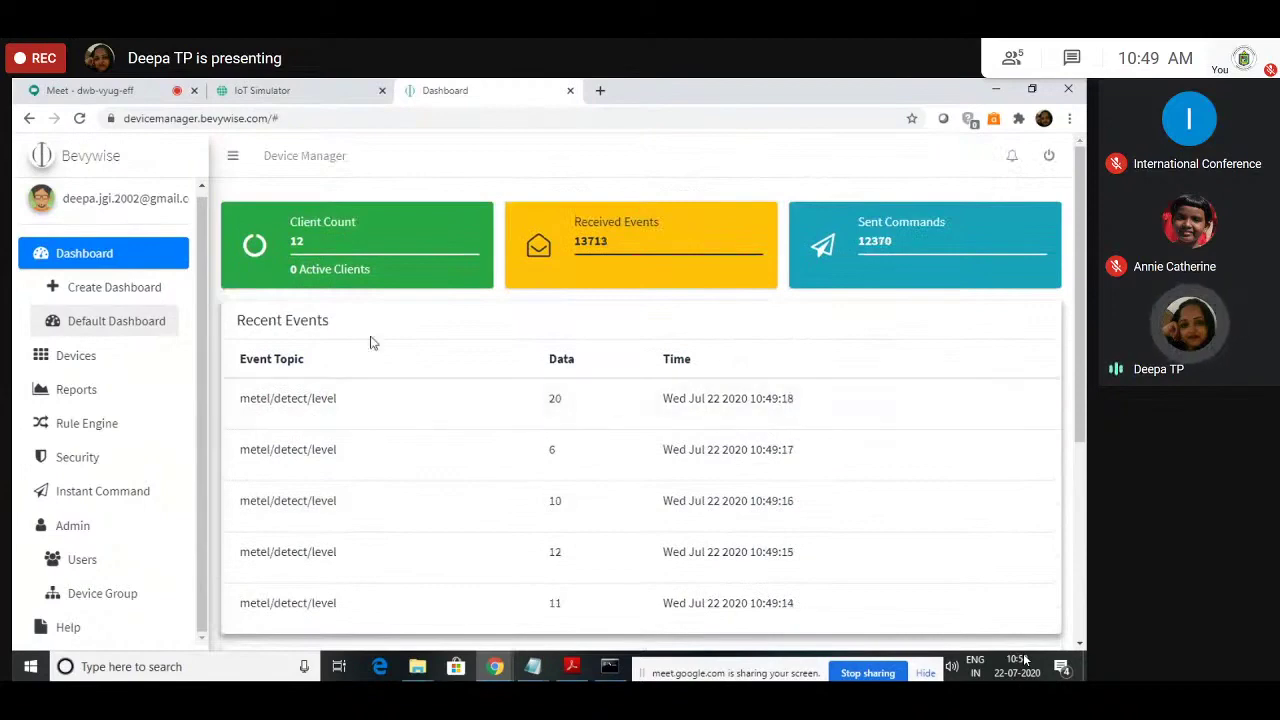
scroll(421, 501, down, 1)
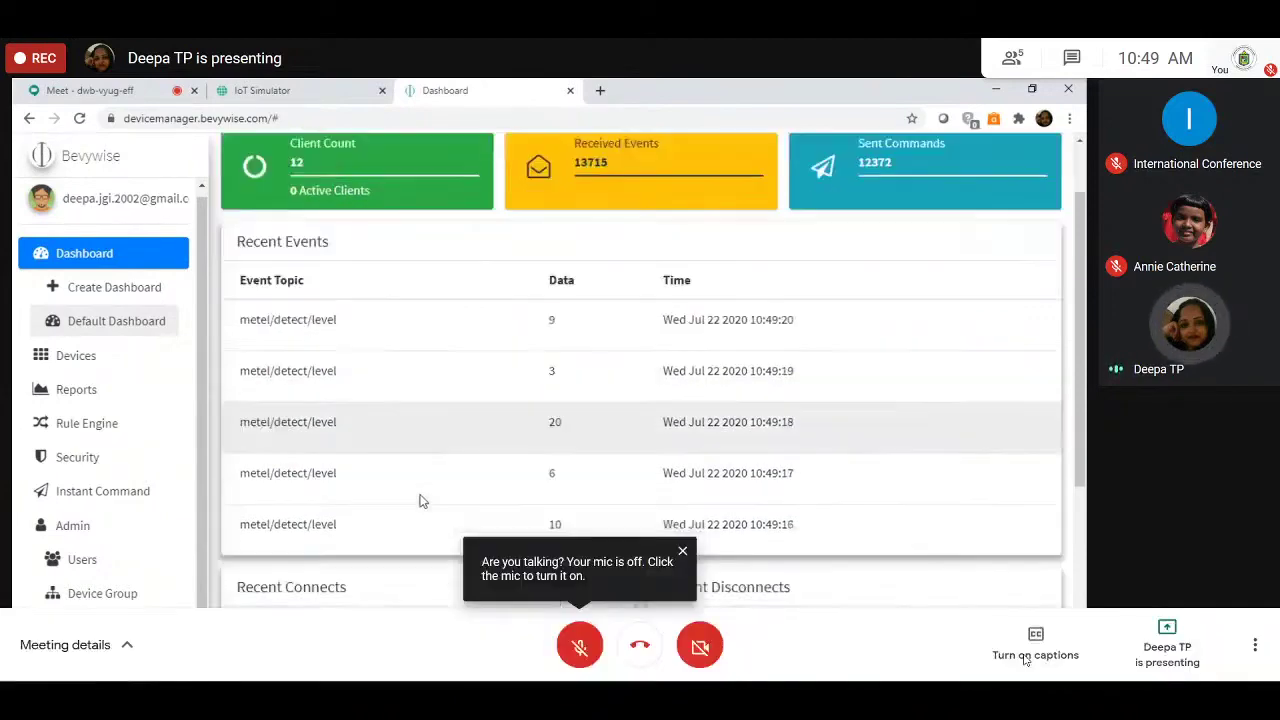
scroll(421, 501, down, 1)
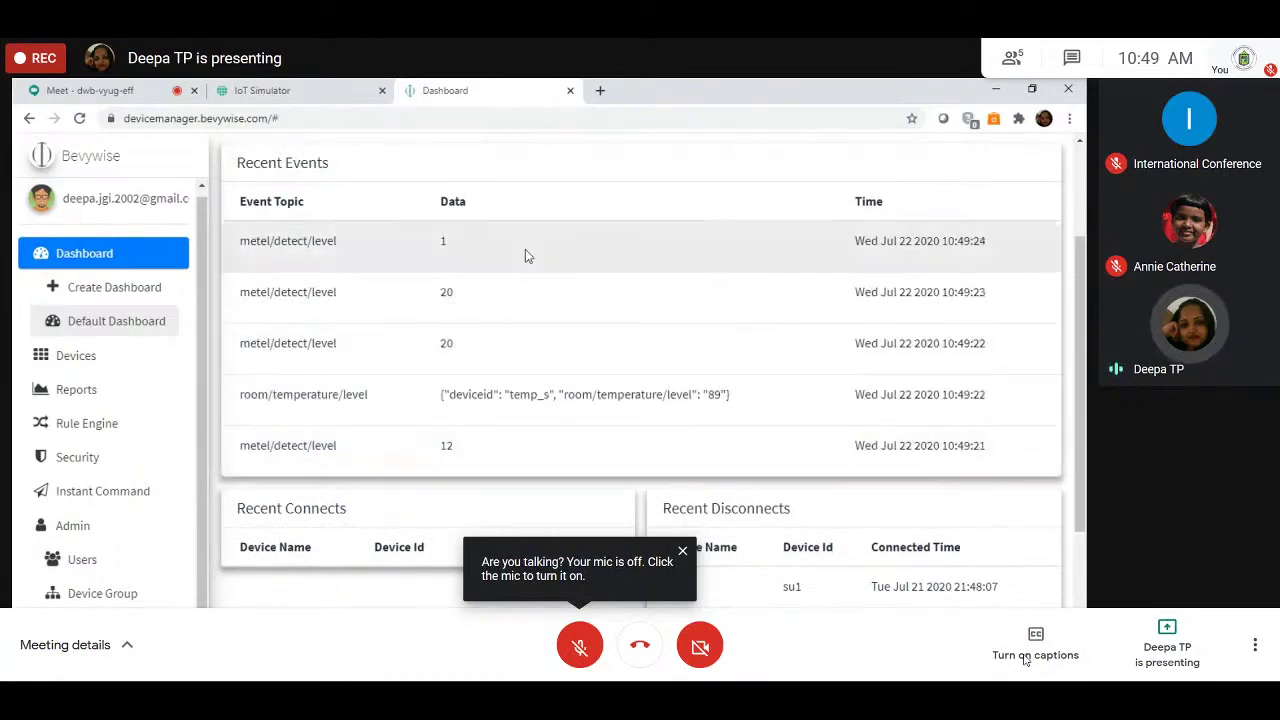
scroll(542, 441, up, 1)
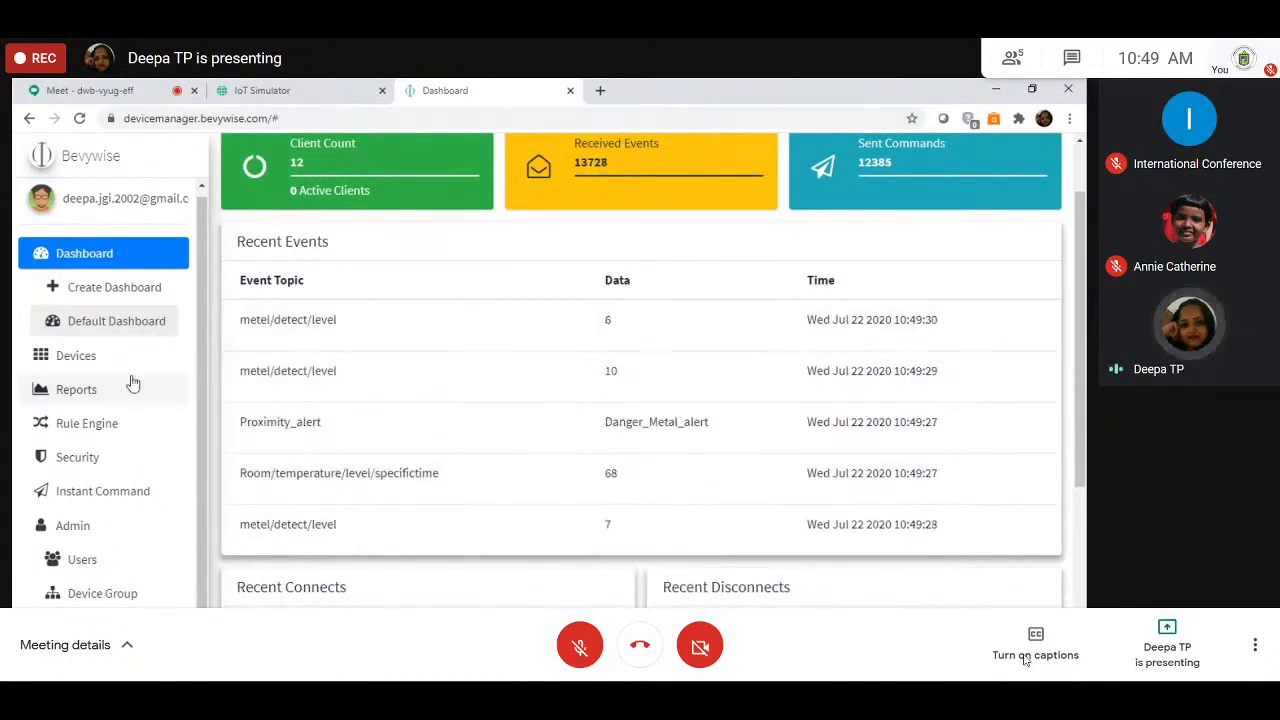
Step: Filter the Devices list to Active, showing only Proxi_s, subs and temp_s
click(72, 362)
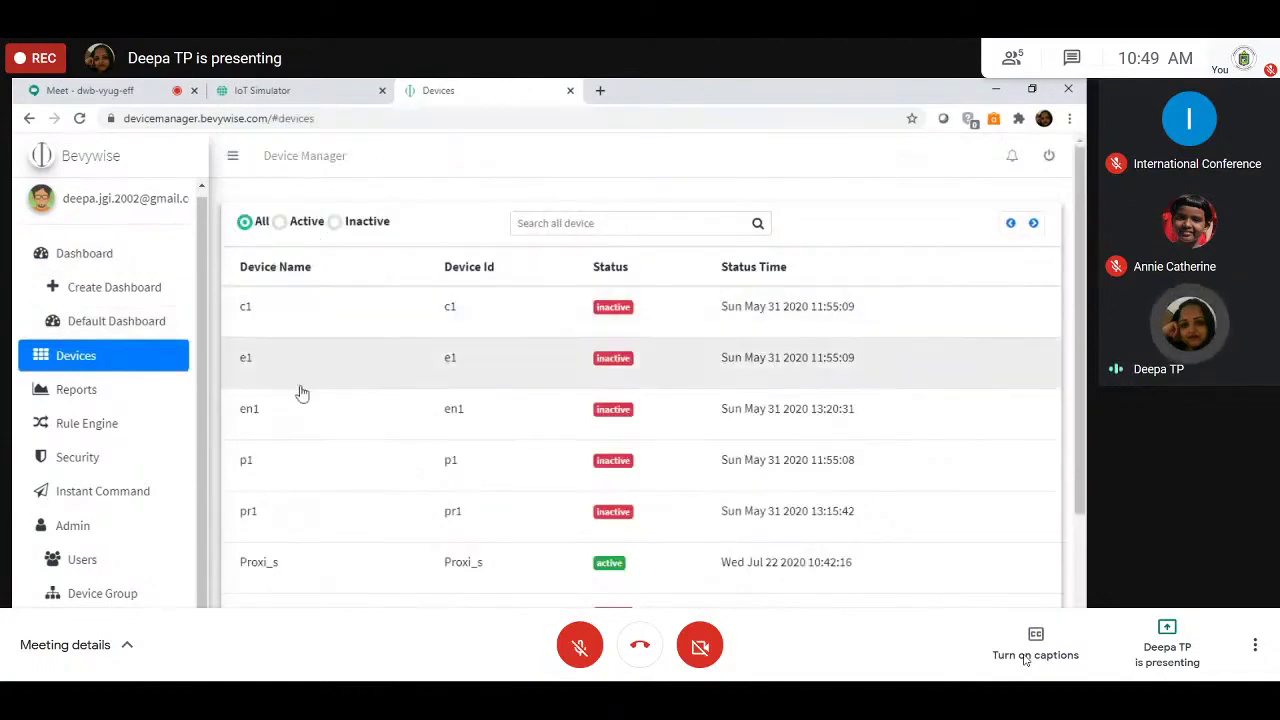
scroll(331, 534, down, 3)
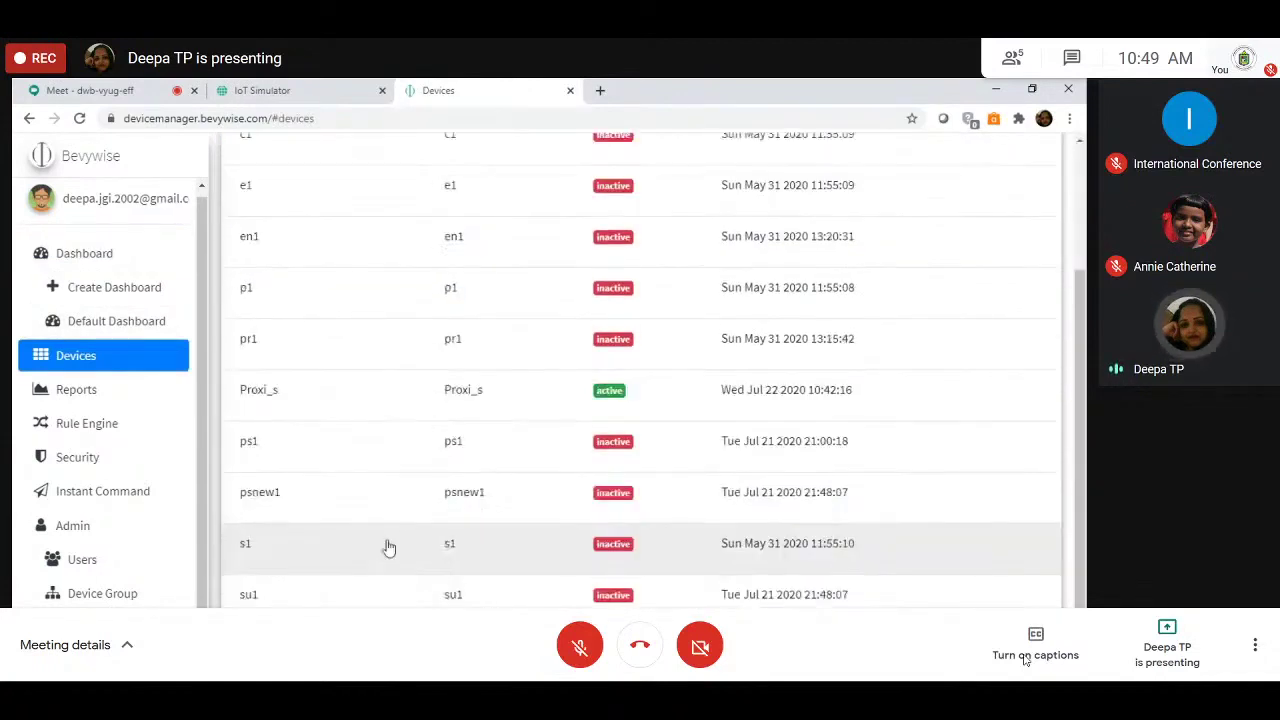
scroll(390, 548, up, 3)
scroll(390, 548, up, 1)
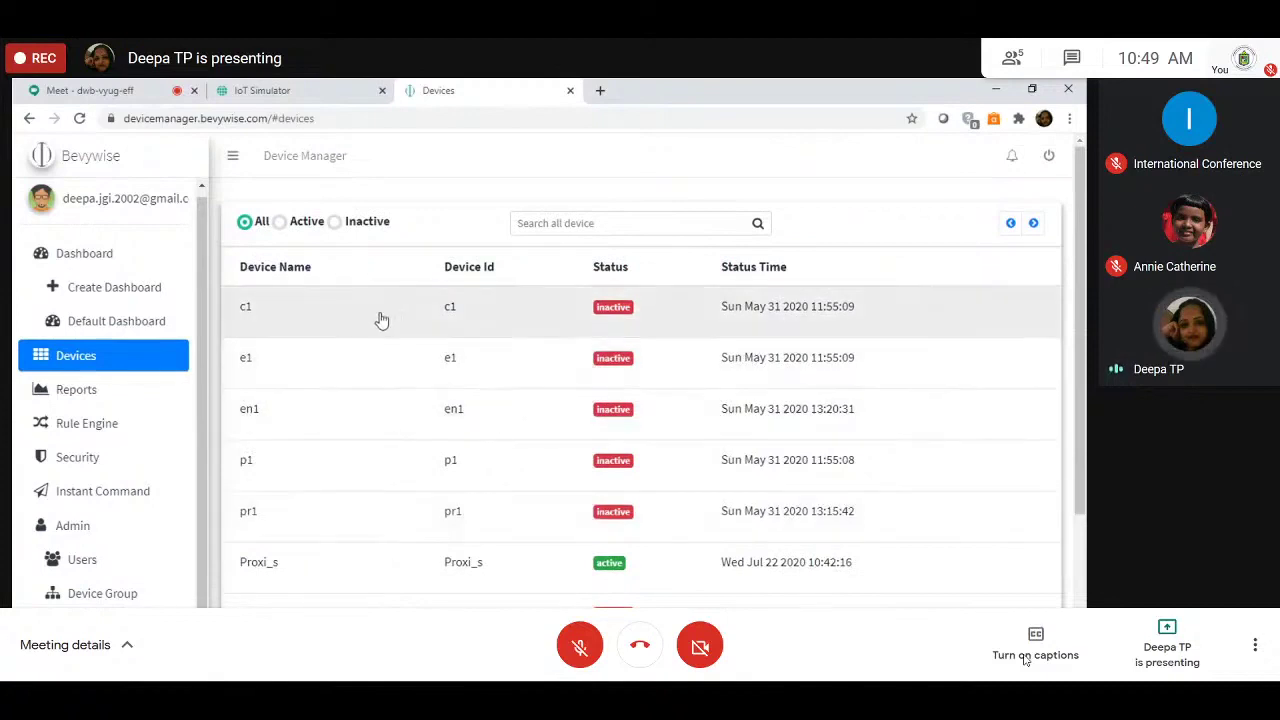
scroll(550, 512, down, 3)
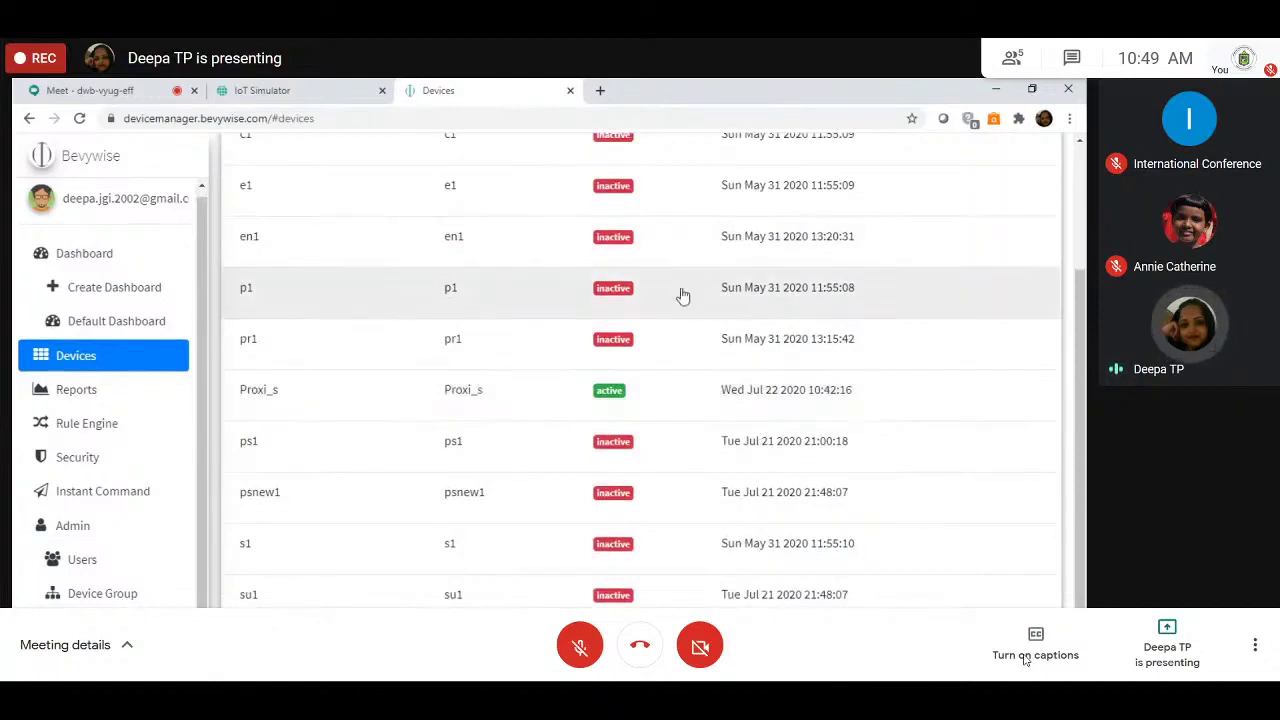
scroll(449, 401, up, 3)
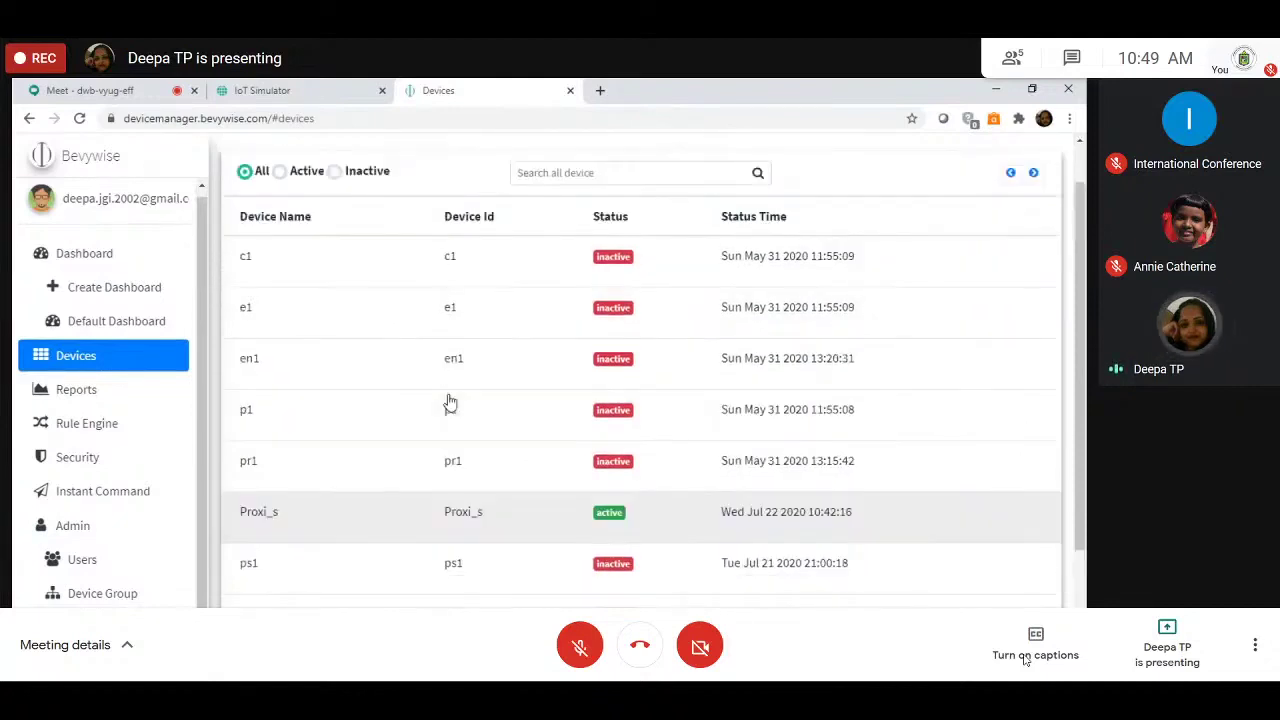
click(280, 222)
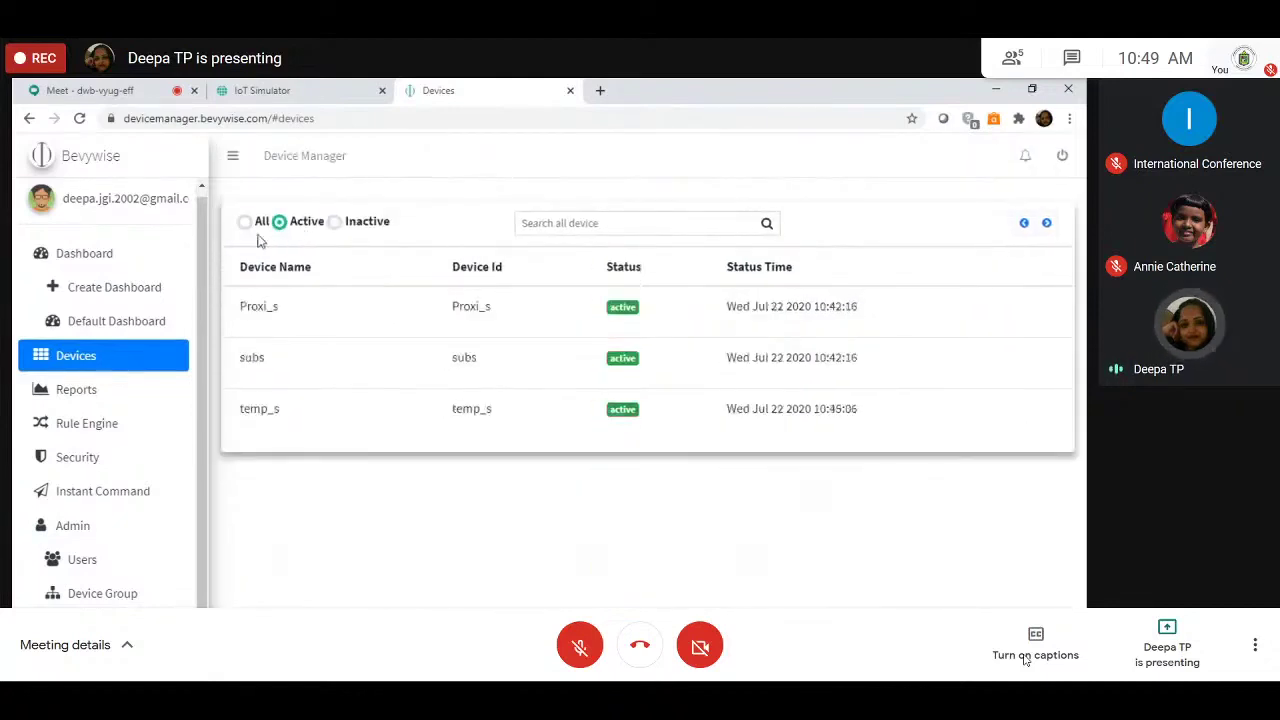
Step: Glance at the simulator's network page, then go to the Reports page
click(290, 90)
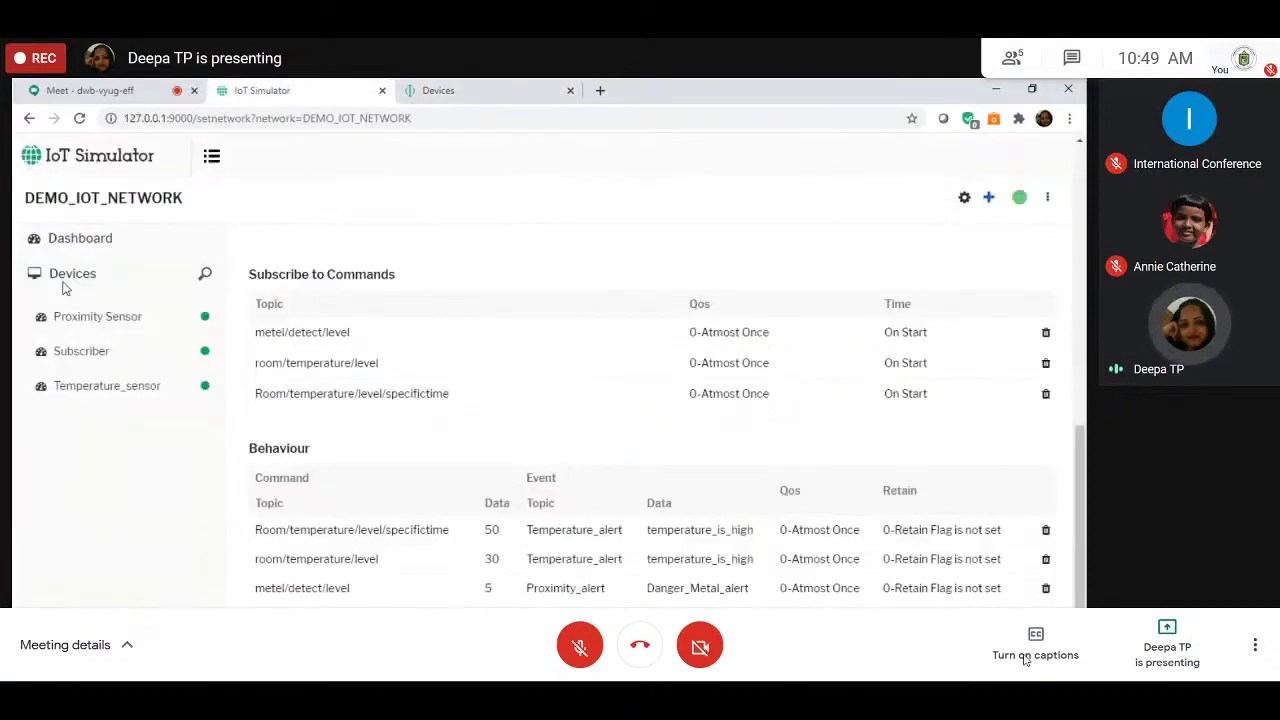
click(482, 88)
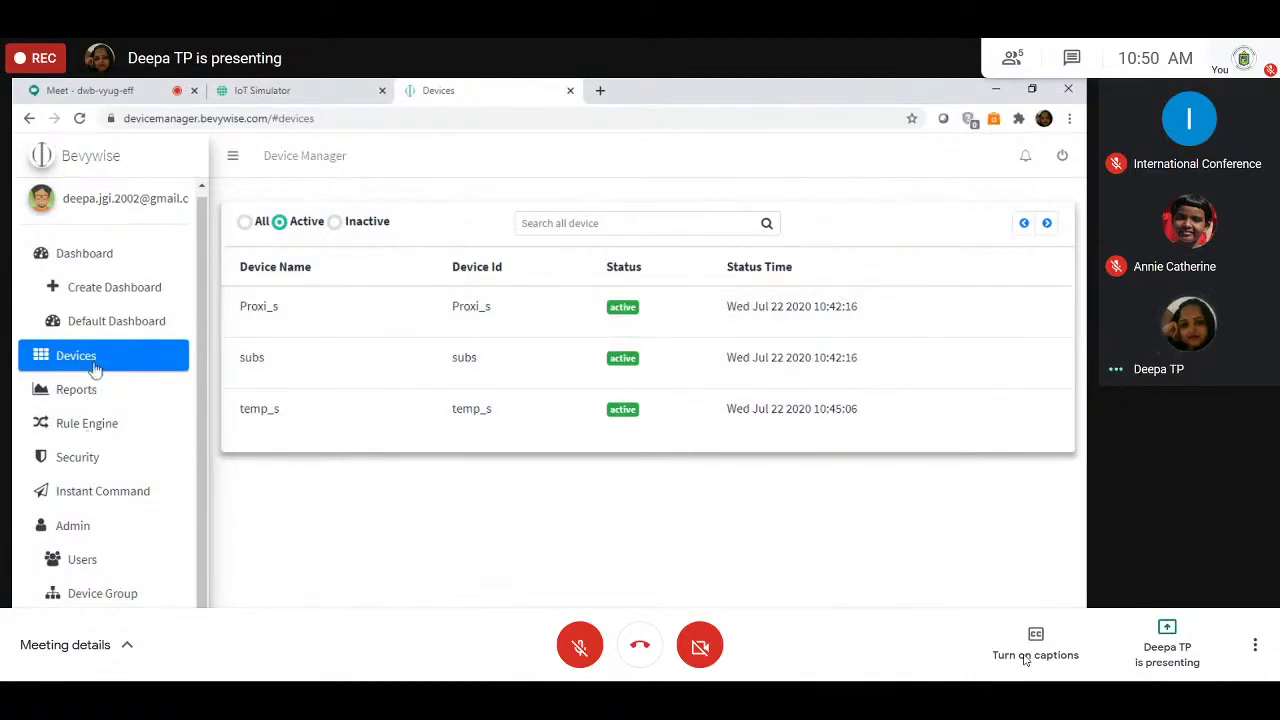
click(99, 399)
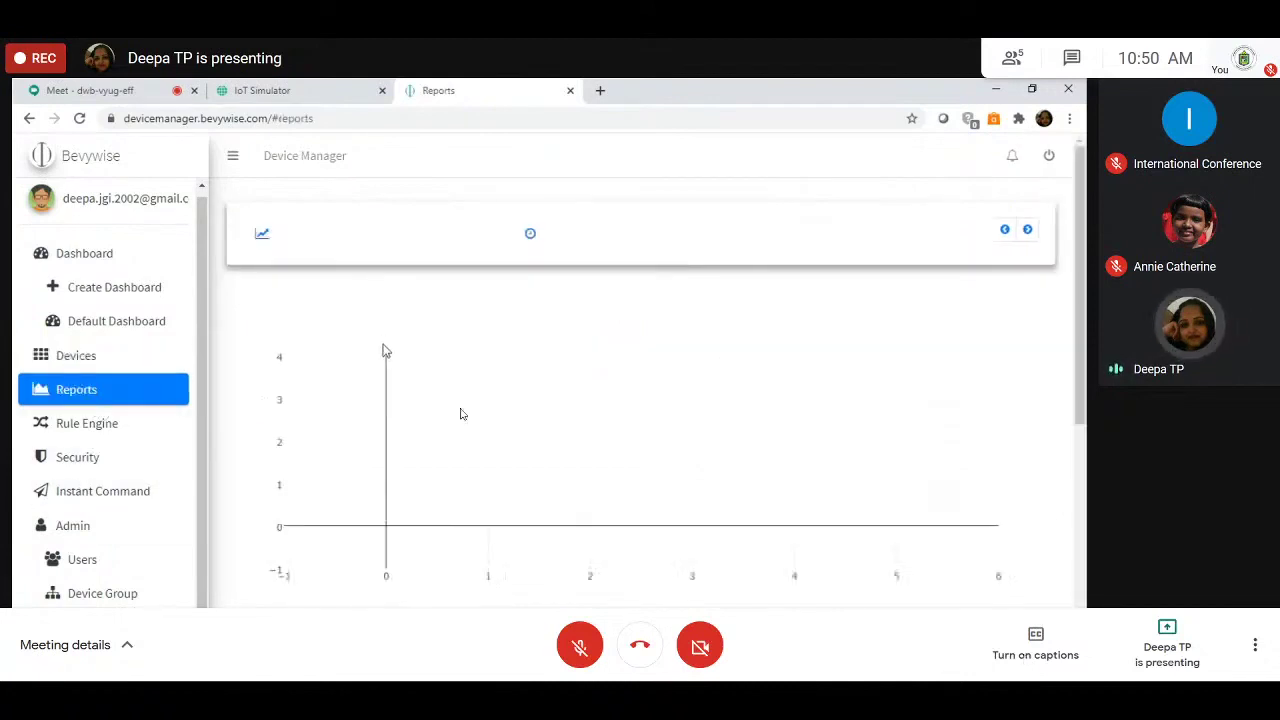
Step: Start a new graph named 'Temperature Graph'
click(263, 238)
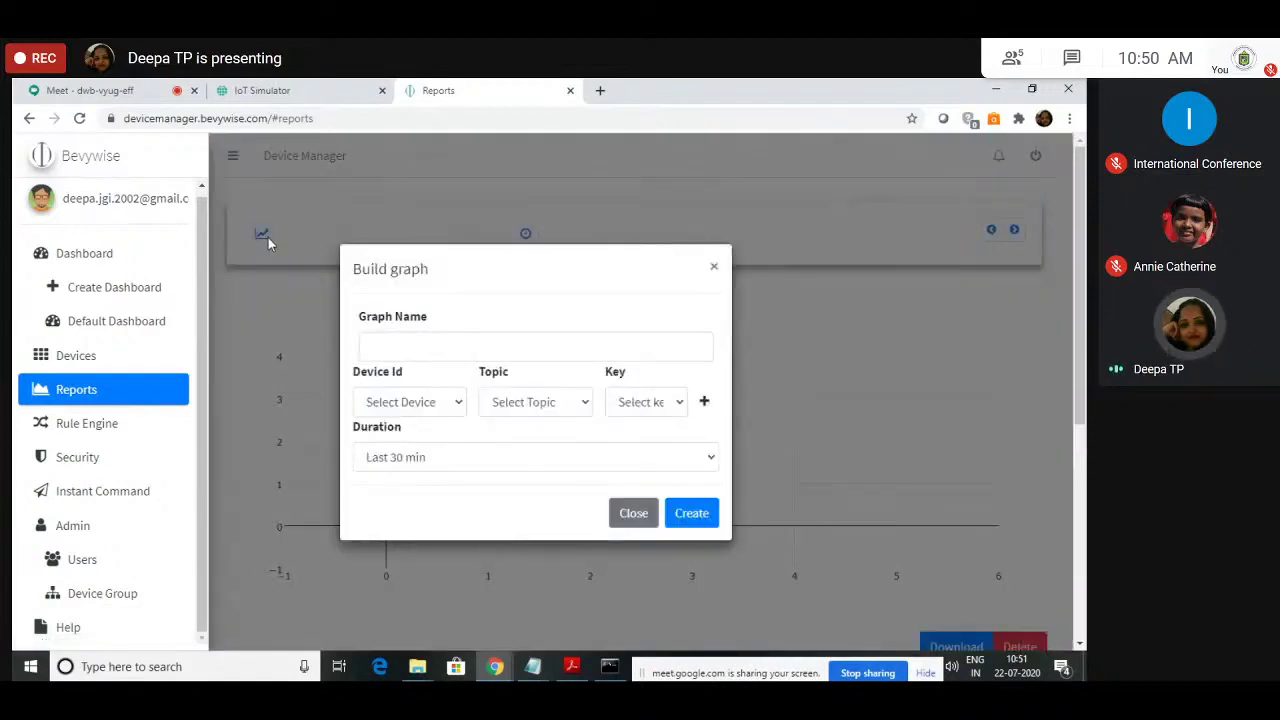
click(398, 340)
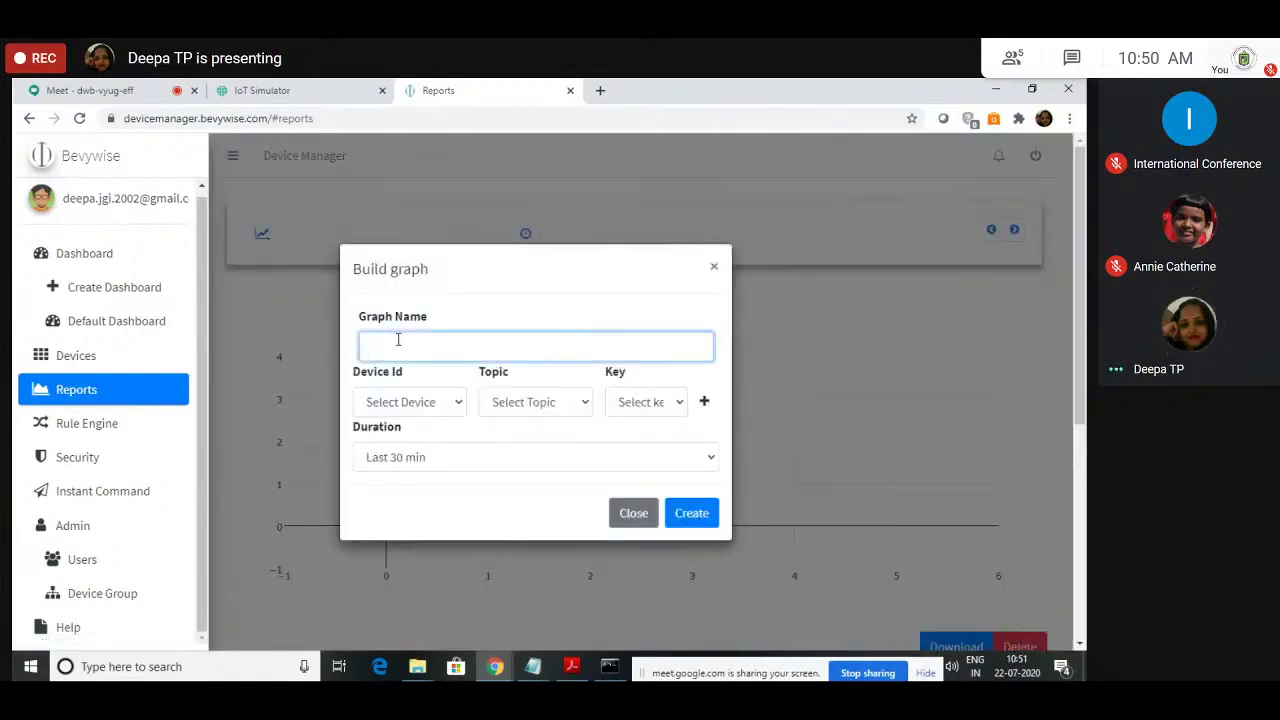
text(Tempera)
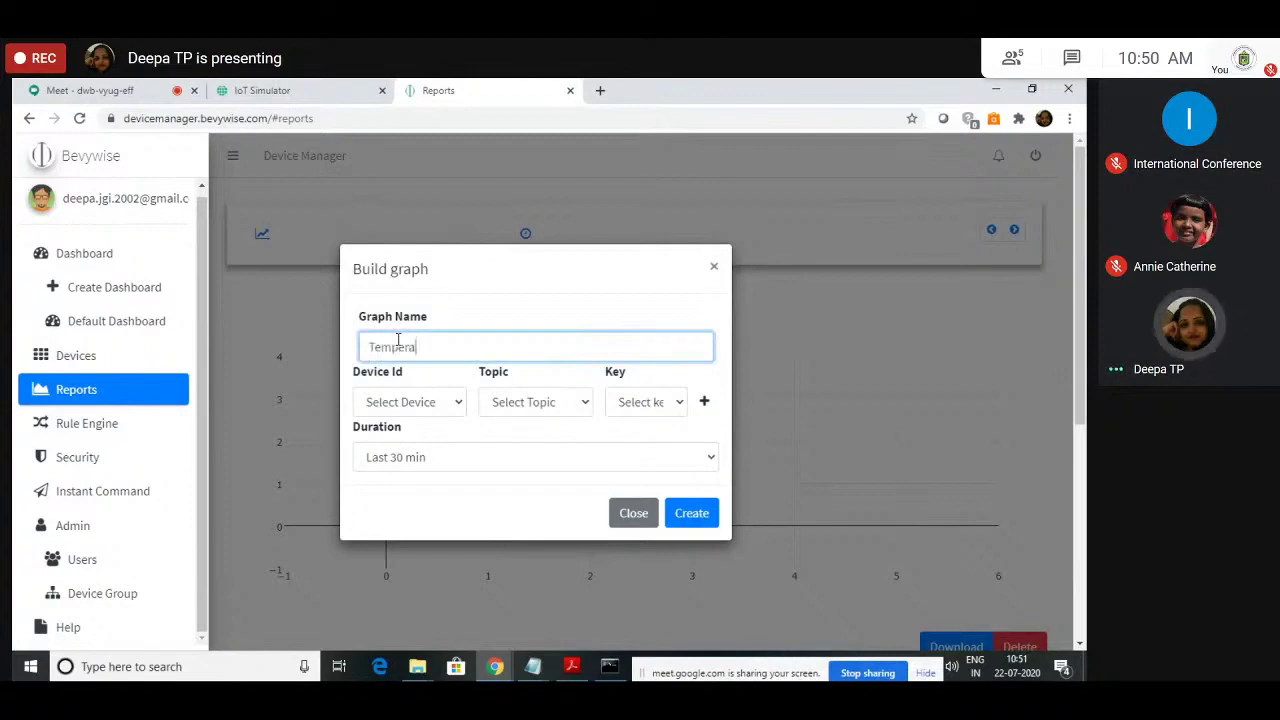
text(ture Graph)
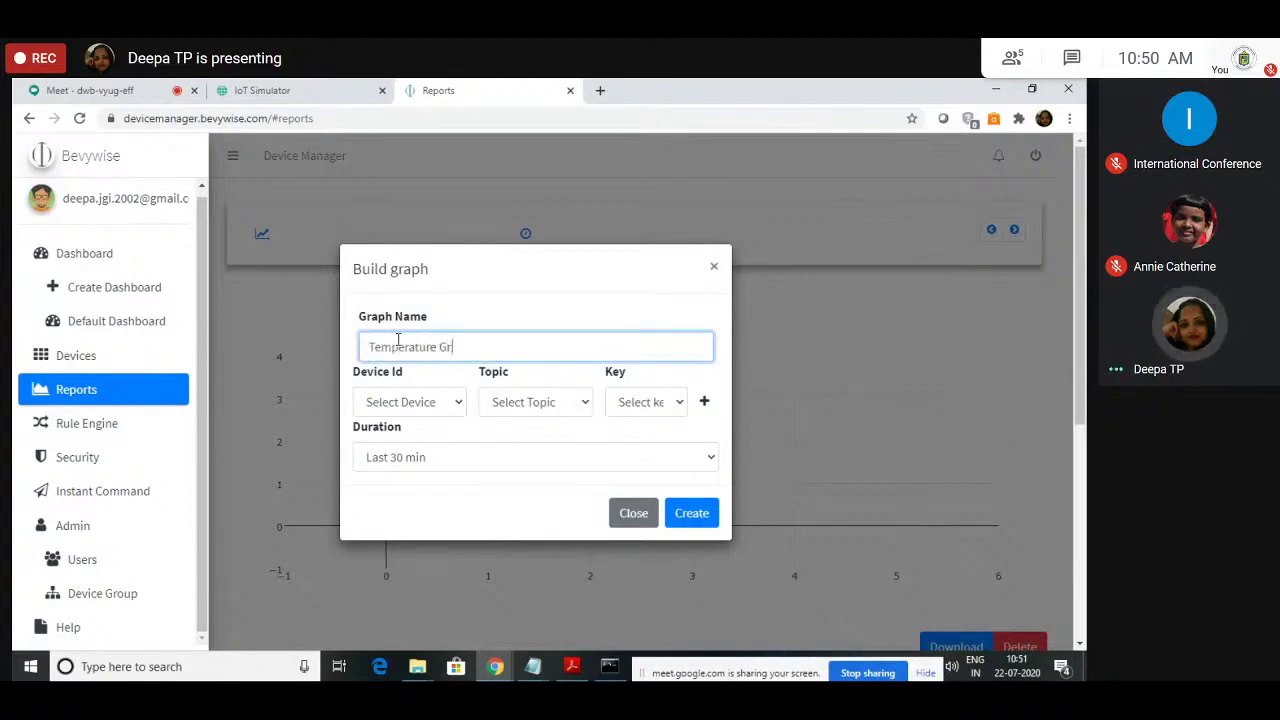
Step: Look up the Temperature_sensor device's id in the IoT Simulator
click(415, 403)
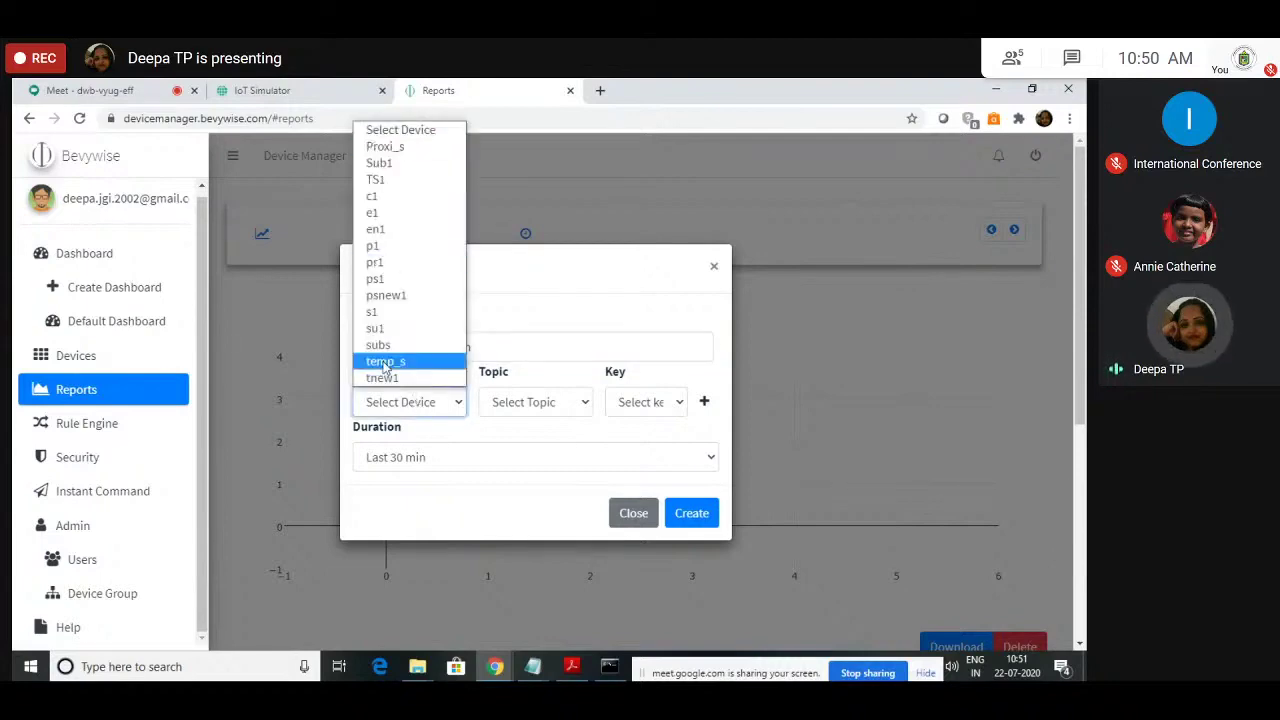
click(295, 87)
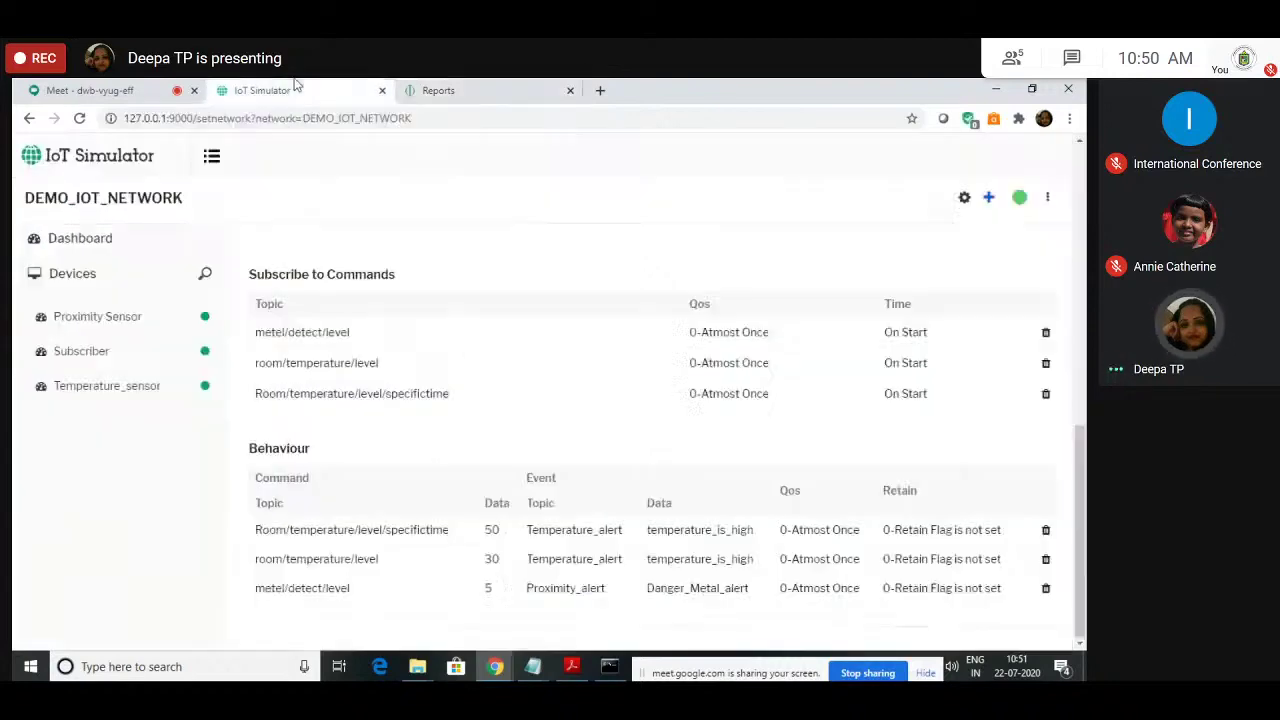
click(104, 390)
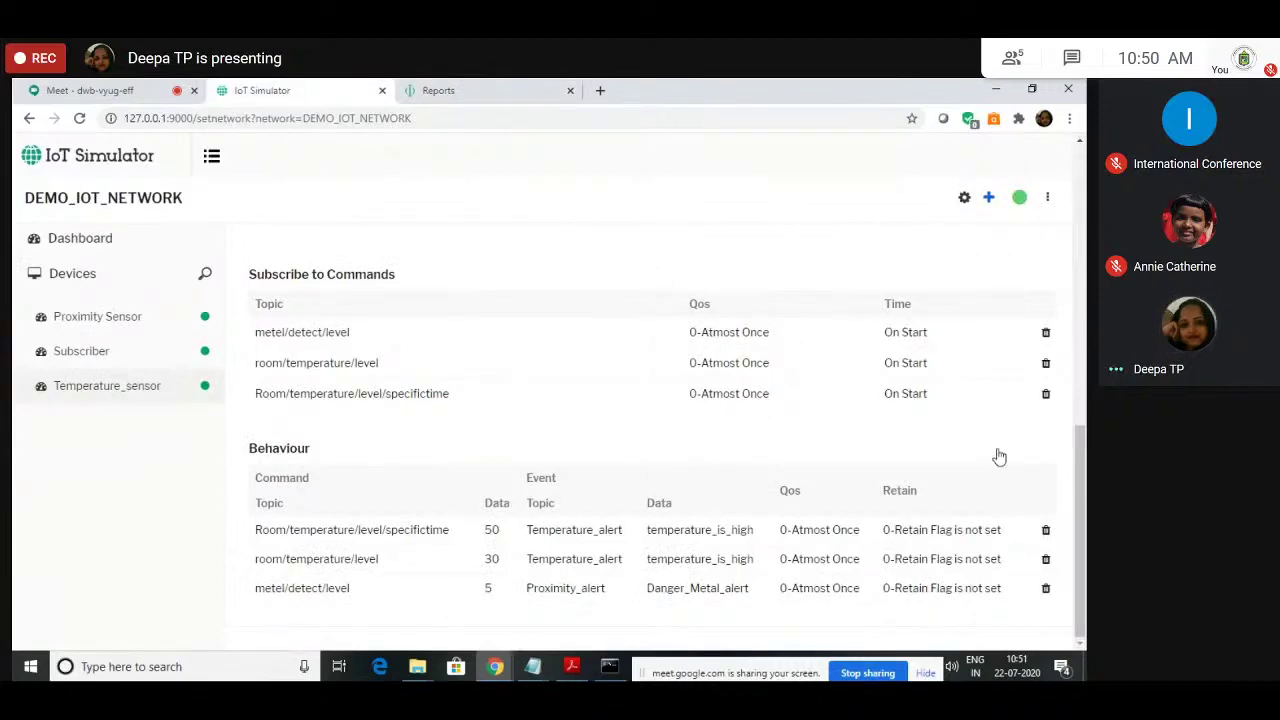
click(1080, 378)
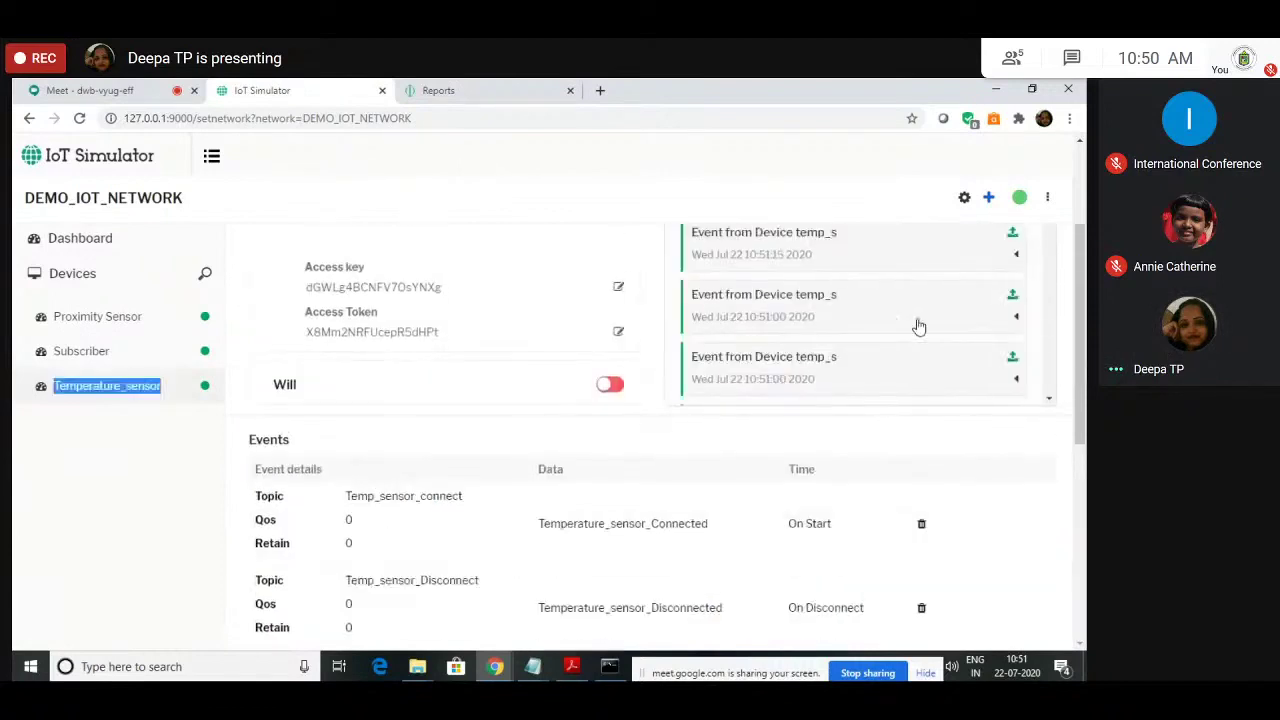
click(1081, 177)
click(1081, 177)
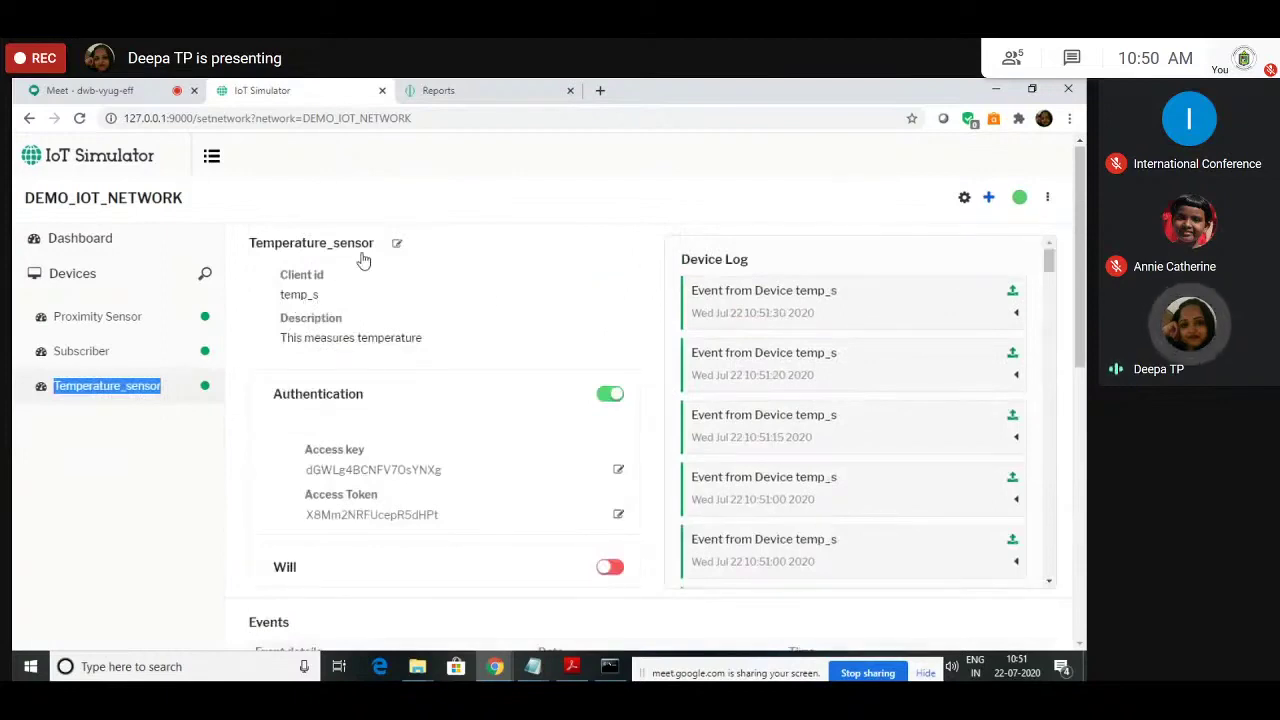
key(ctrl+Tab)
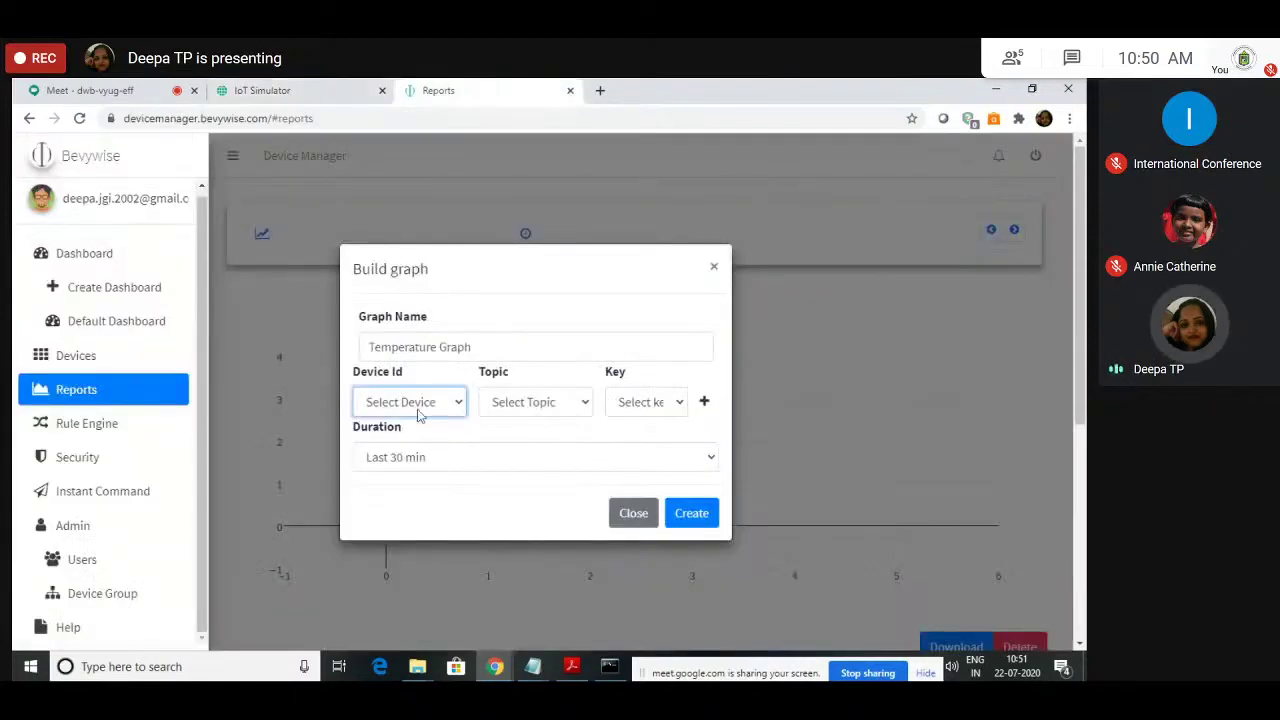
Step: Choose device temp_s with topic and key room/temperature/level for the graph
click(416, 406)
click(418, 370)
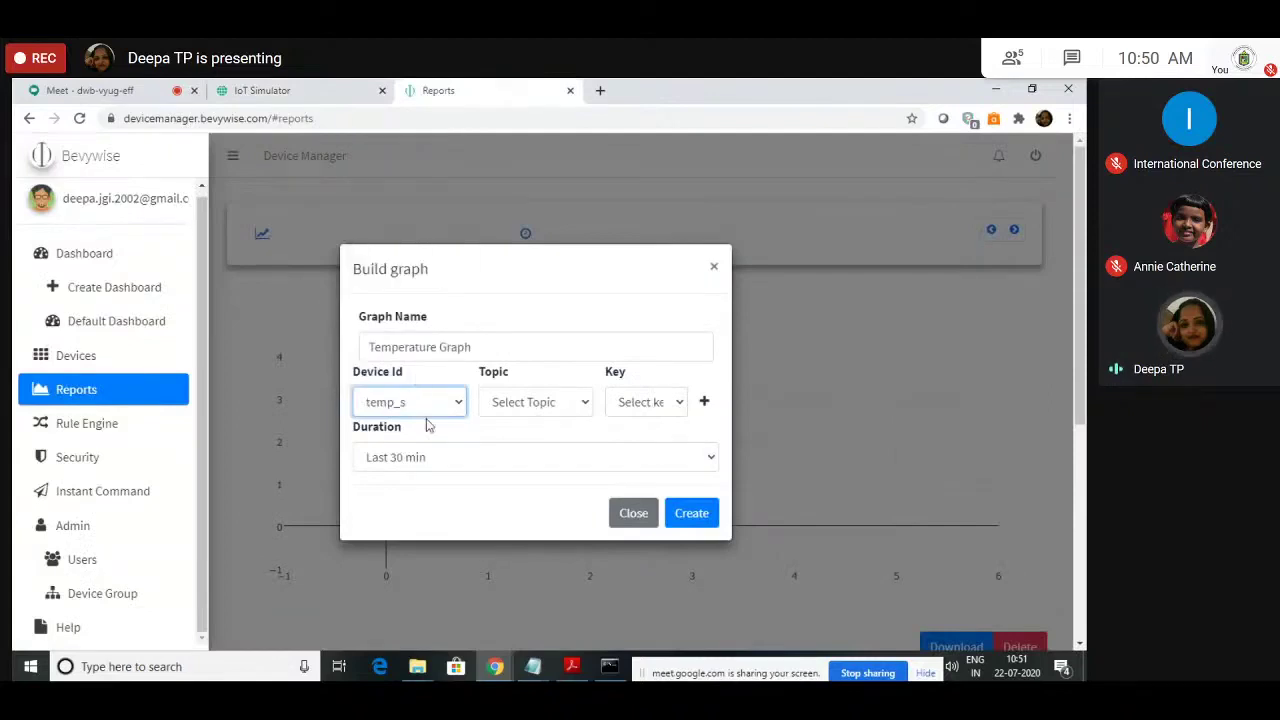
click(523, 405)
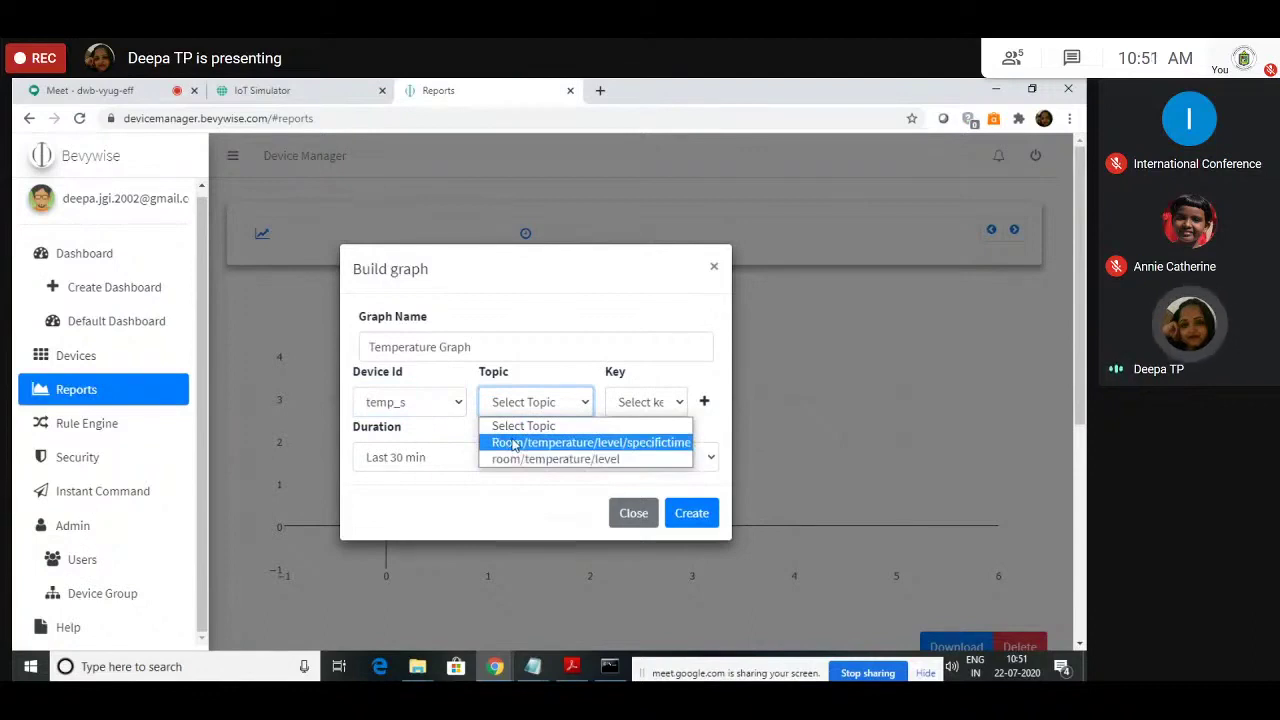
click(514, 444)
click(565, 406)
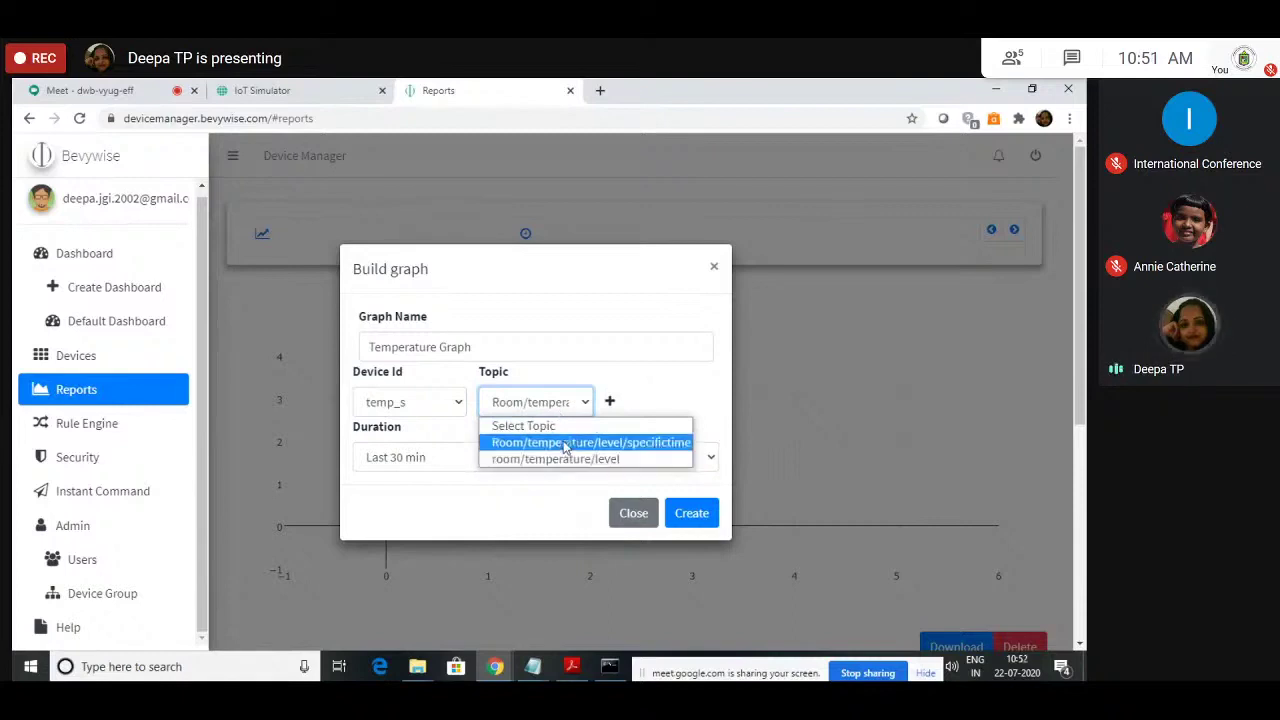
click(565, 447)
click(528, 410)
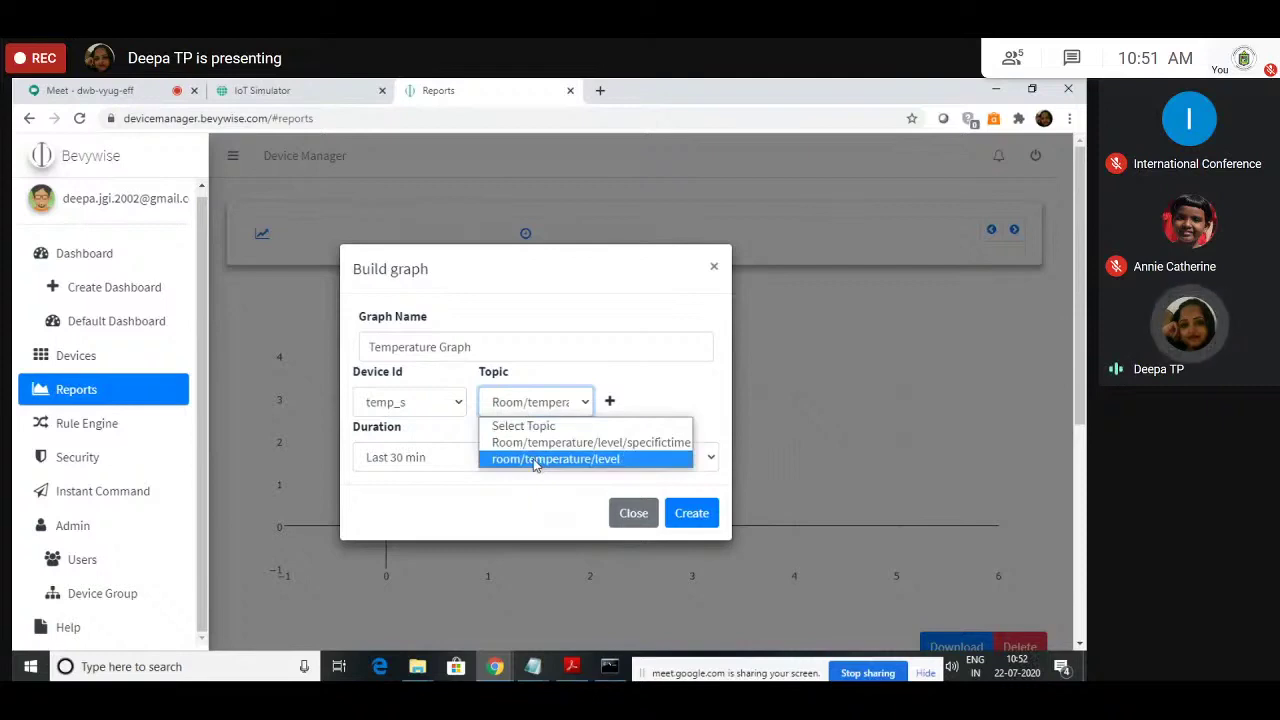
click(535, 460)
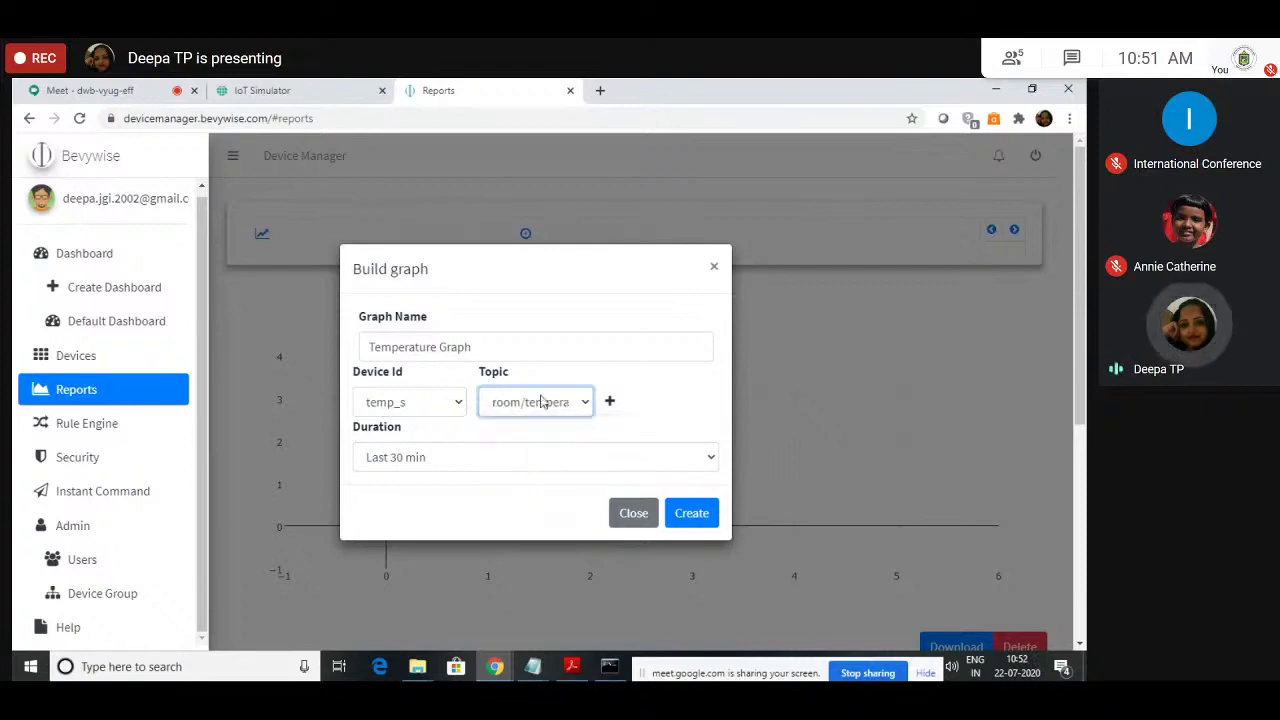
click(637, 410)
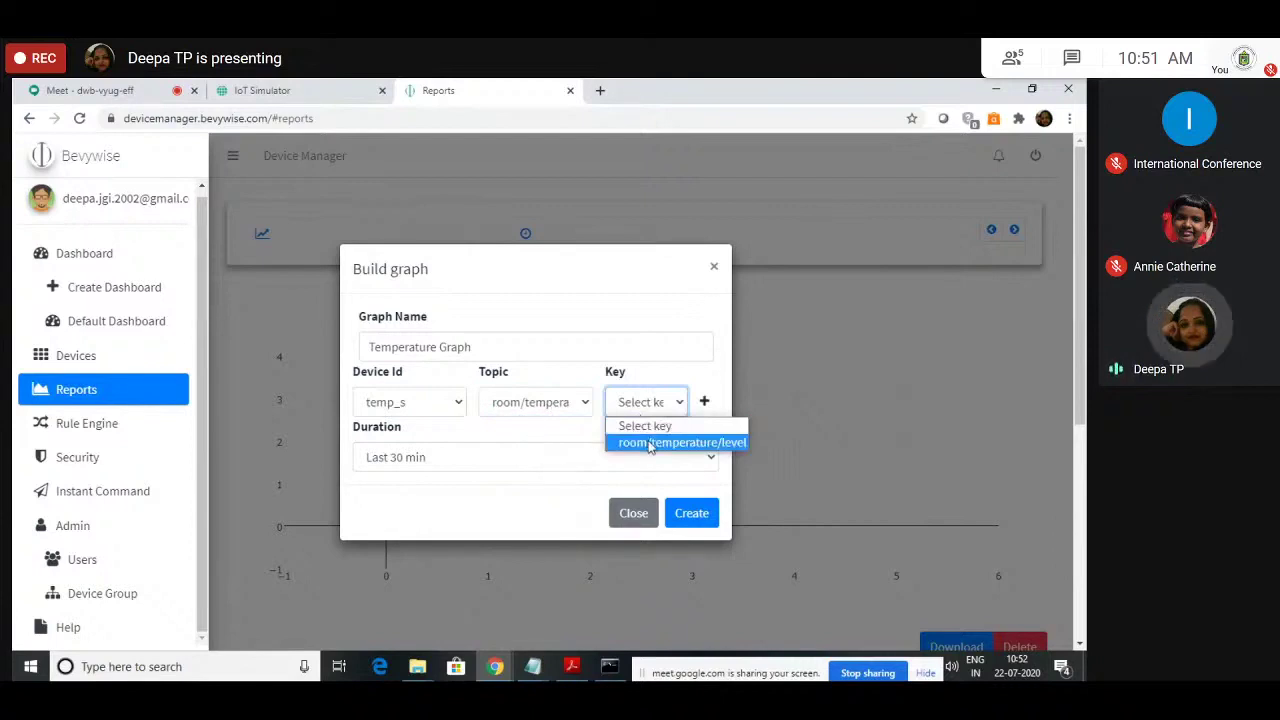
click(650, 443)
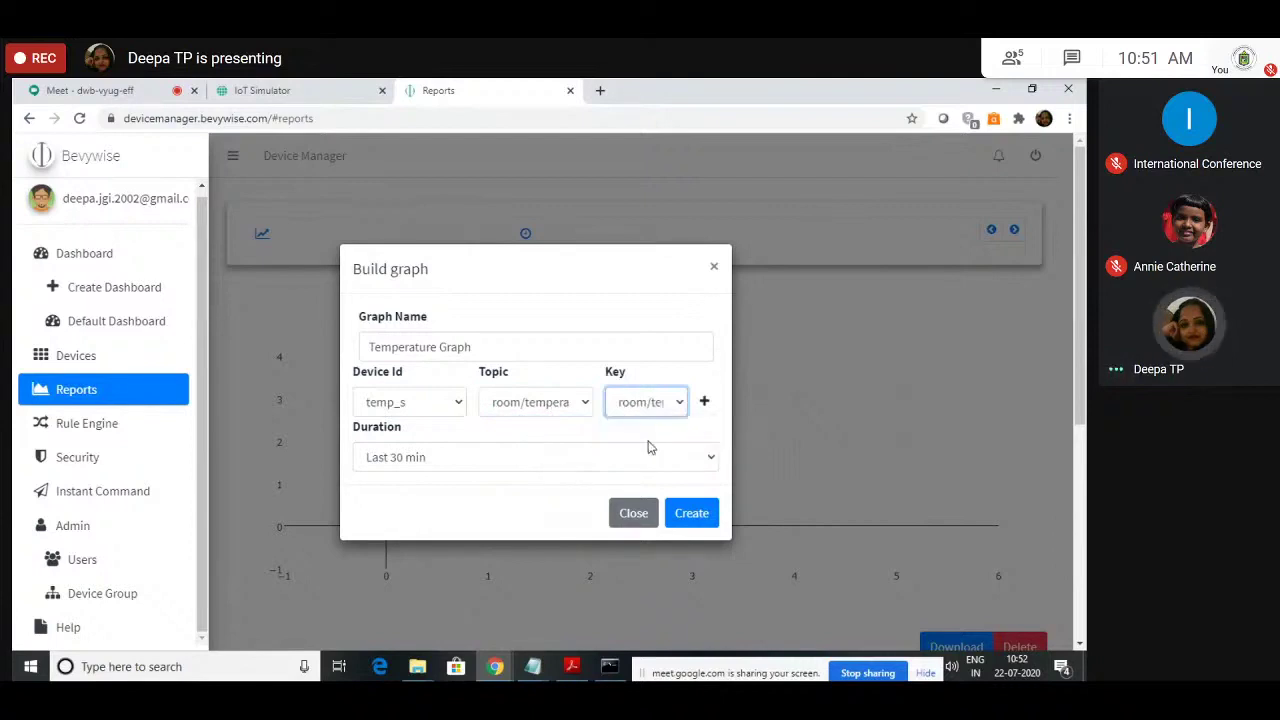
click(397, 457)
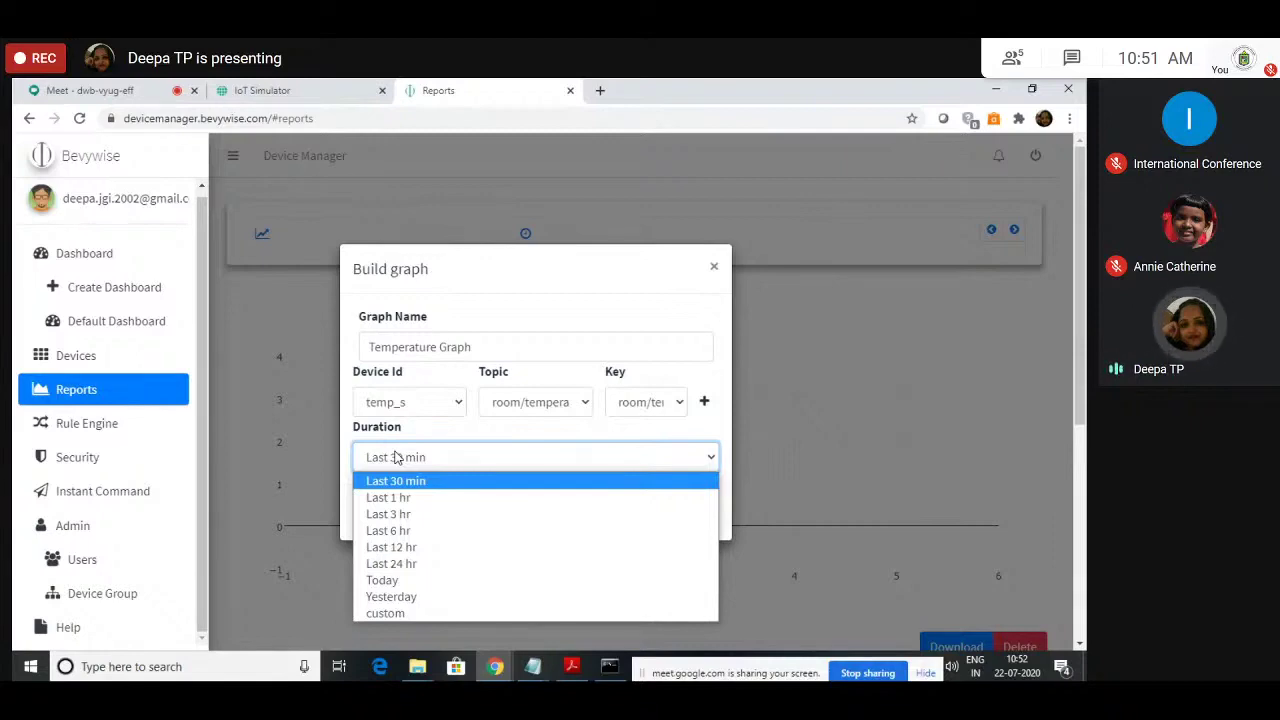
click(262, 90)
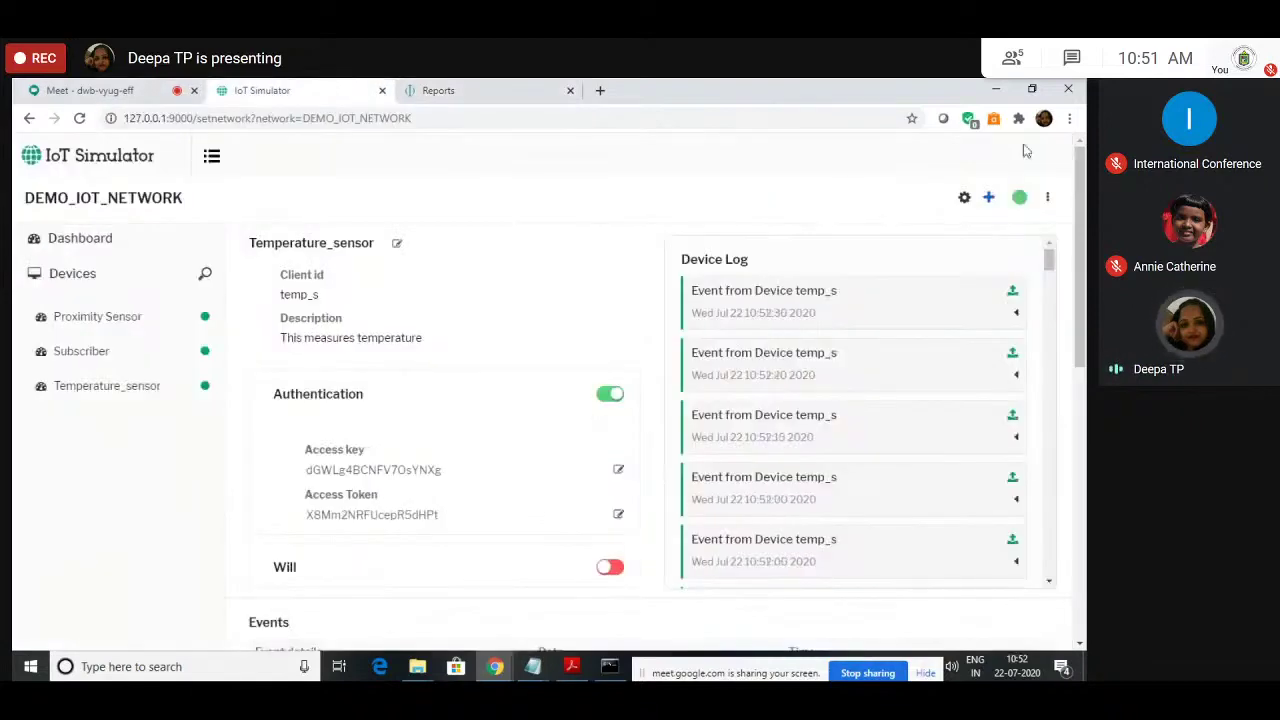
Step: View the Simulator Settings broker configuration without changes, then reopen the graph's Duration list
click(964, 197)
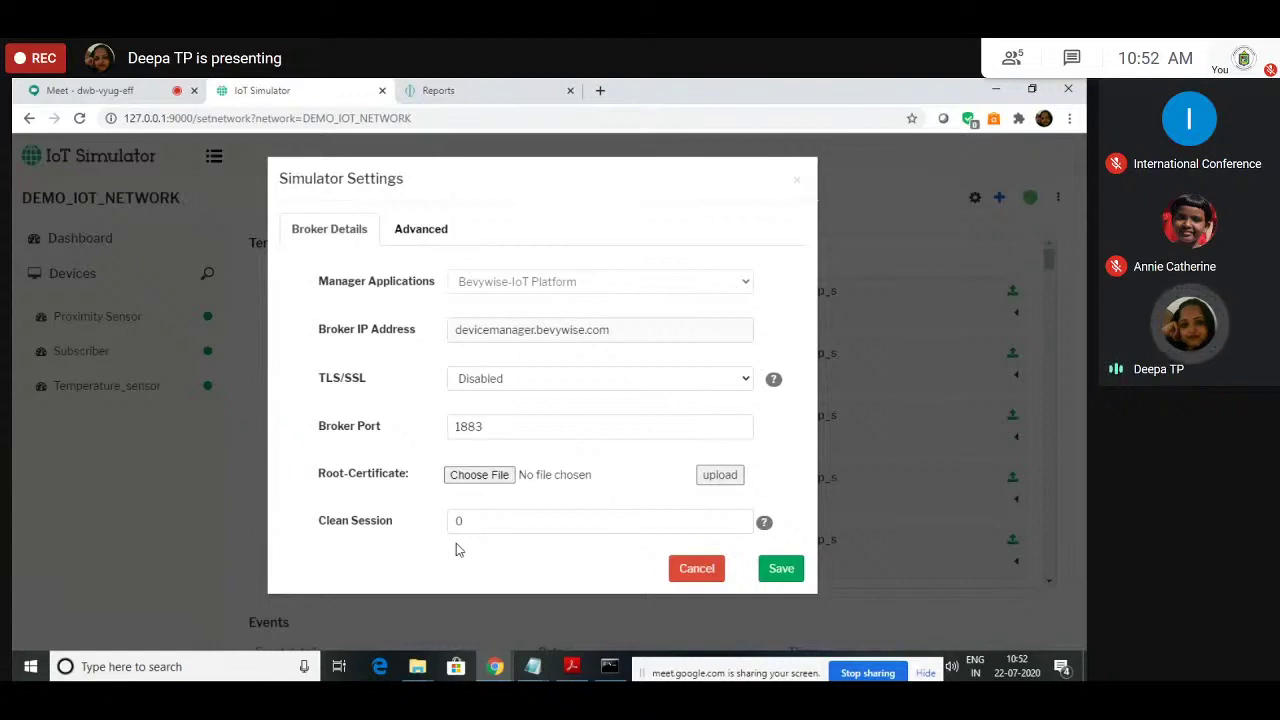
click(797, 180)
click(480, 90)
click(515, 460)
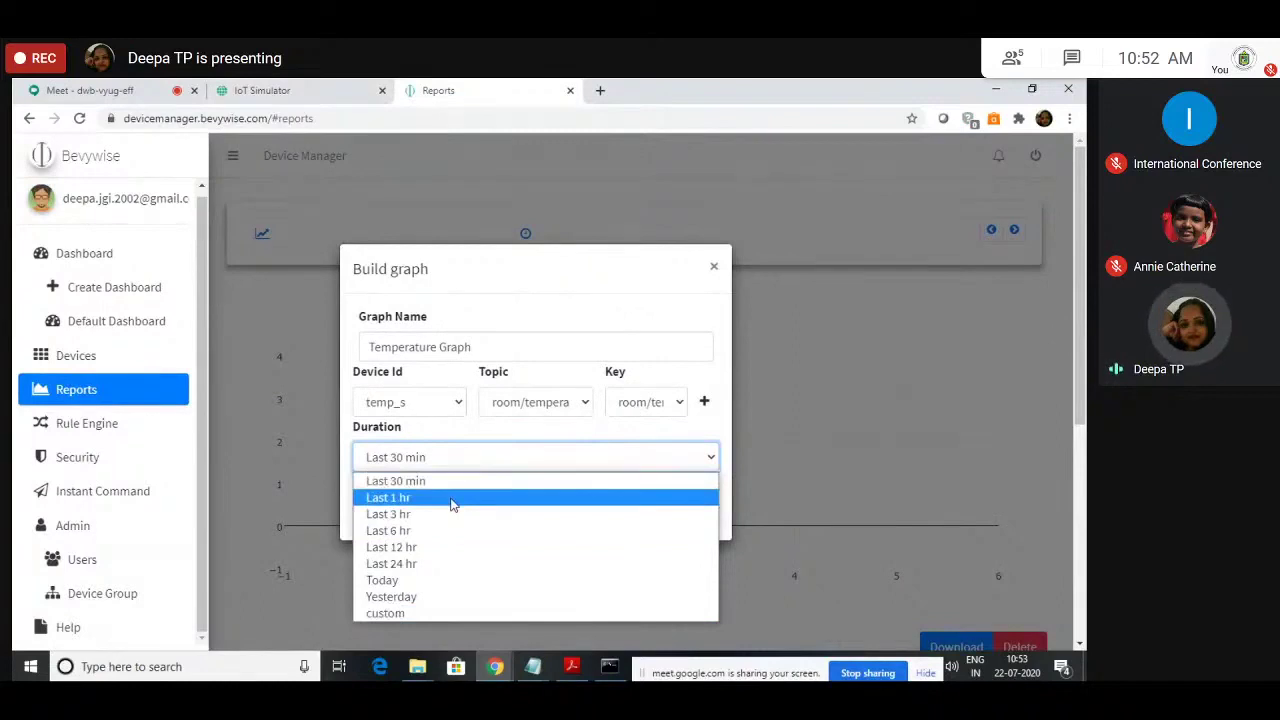
Step: Keep Last 30 min, create the graph and review temp_s readings plotted 0–100
click(470, 486)
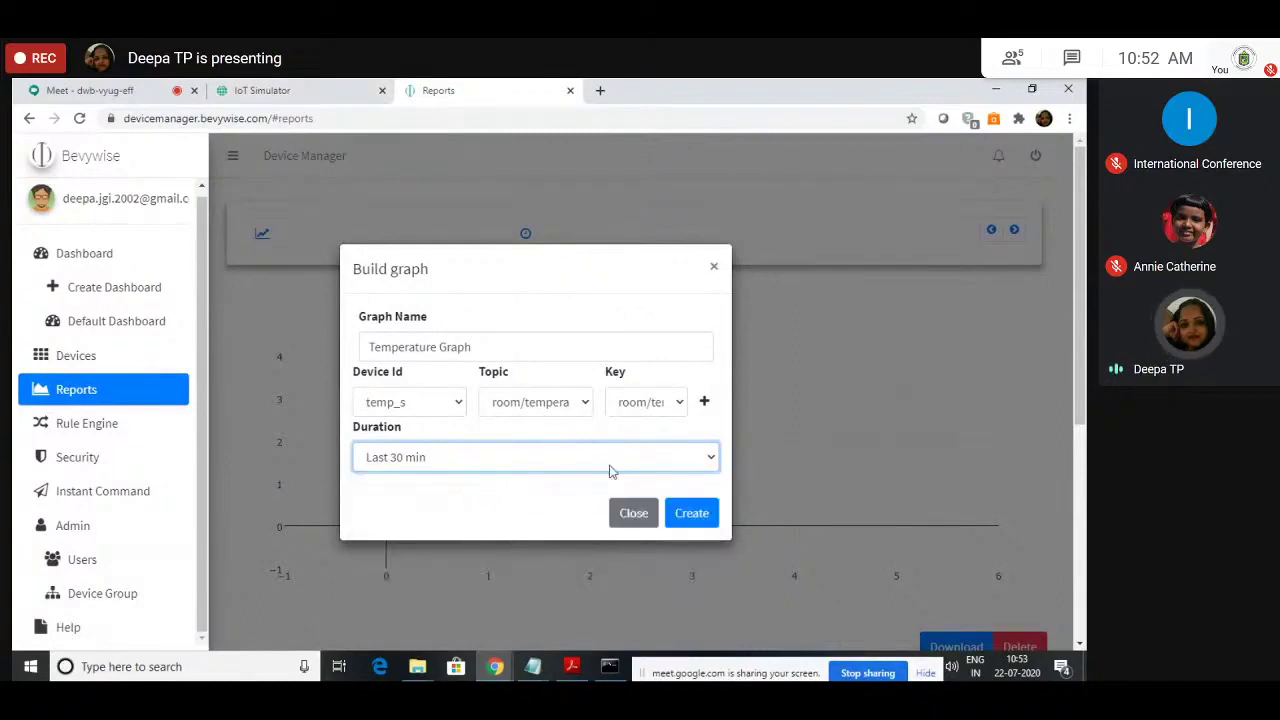
click(697, 515)
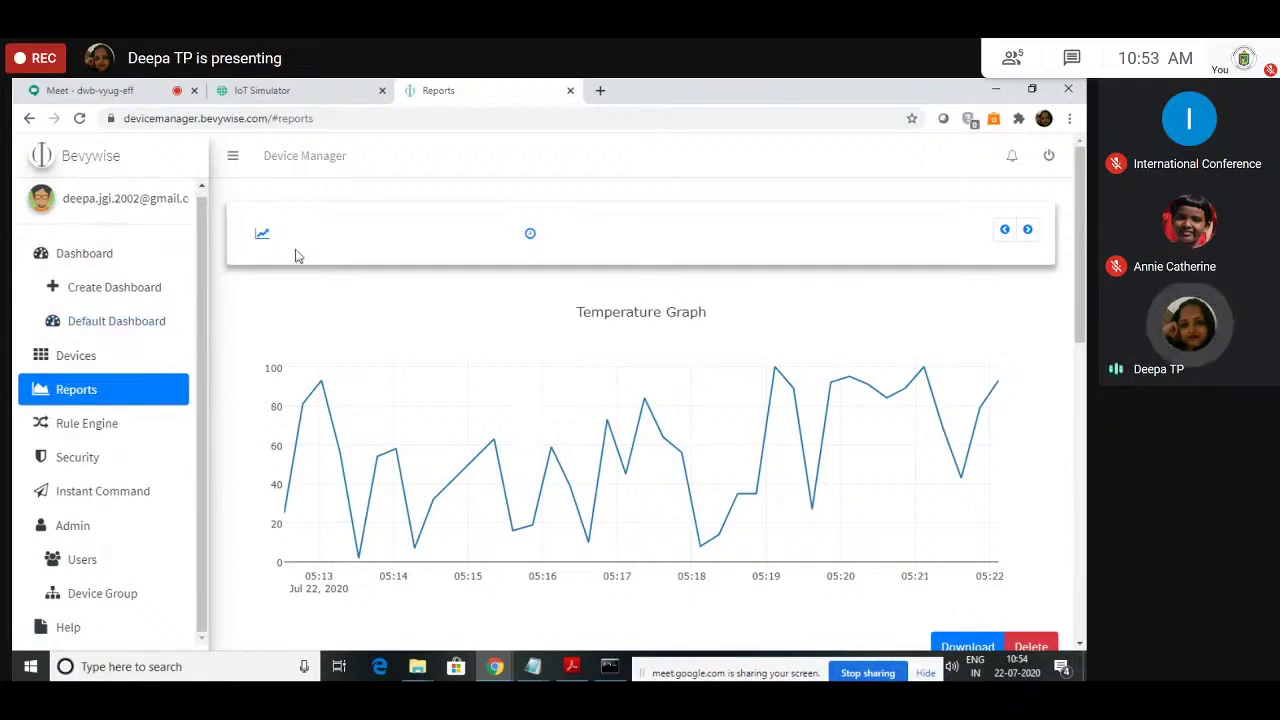
scroll(391, 363, down, 3)
scroll(390, 358, down, 4)
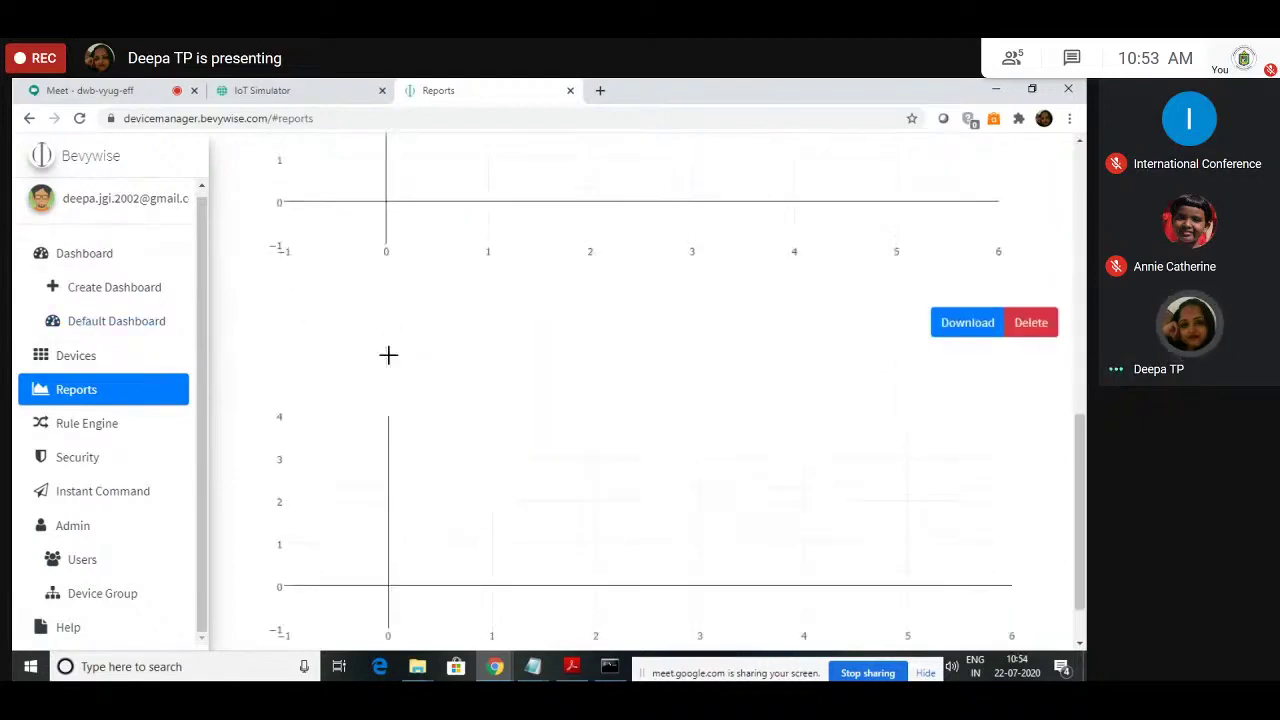
scroll(389, 355, up, 4)
scroll(389, 355, up, 3)
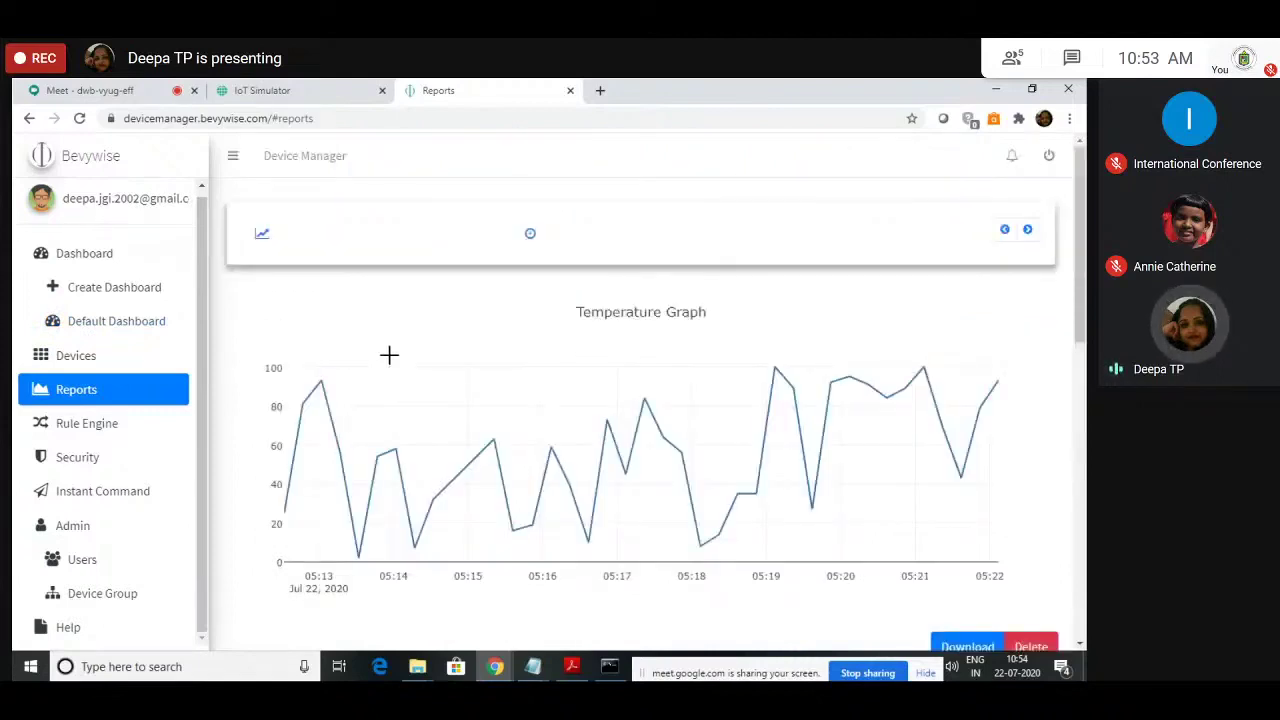
Step: Open a new Build graph form and name it 'Proximity sensor graph'
click(389, 355)
click(513, 340)
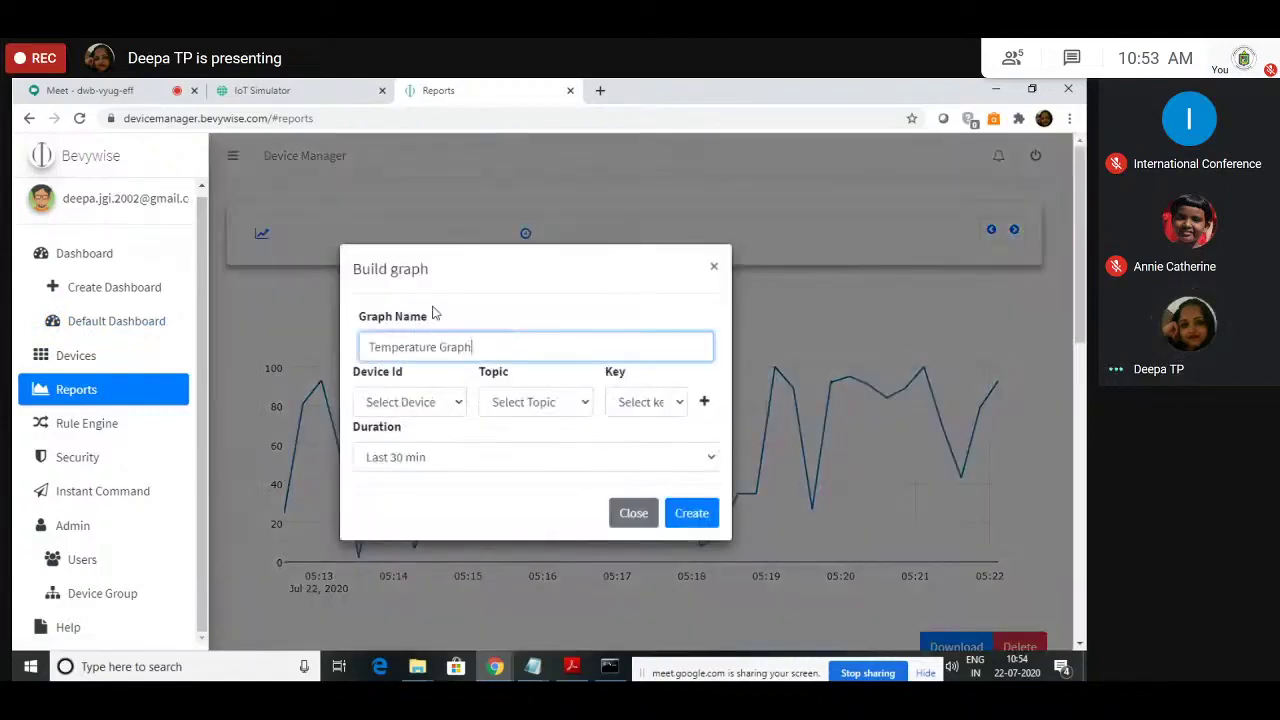
click(714, 266)
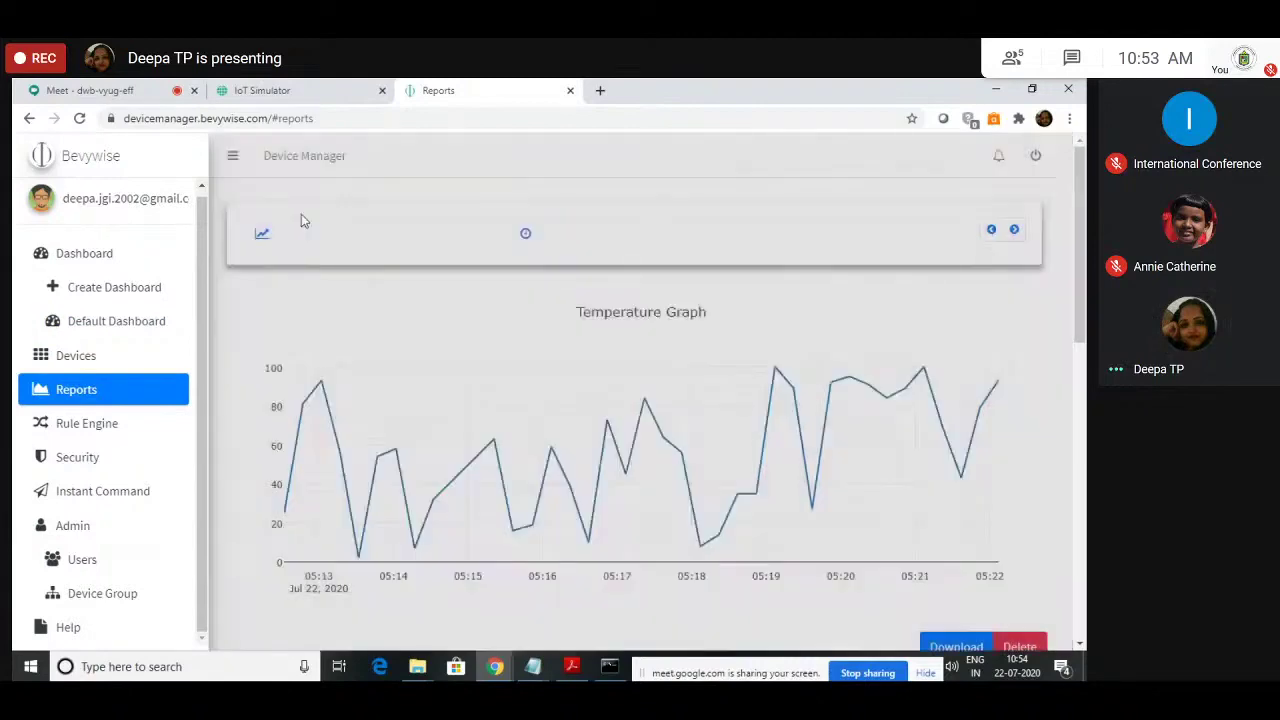
click(301, 214)
drag(472, 346, 343, 352)
text(Proximity sensor graph)
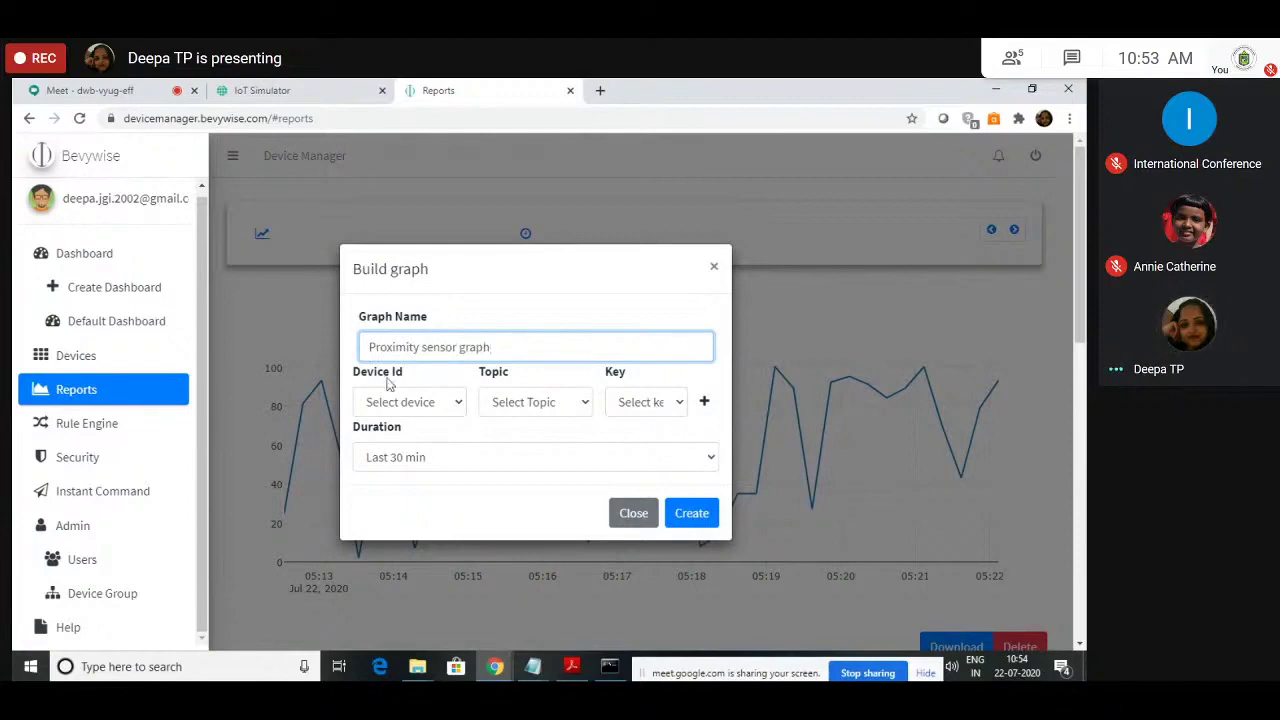
Step: Check the Proximity Sensor device in the simulator and browse the graph's Device Id list
click(345, 90)
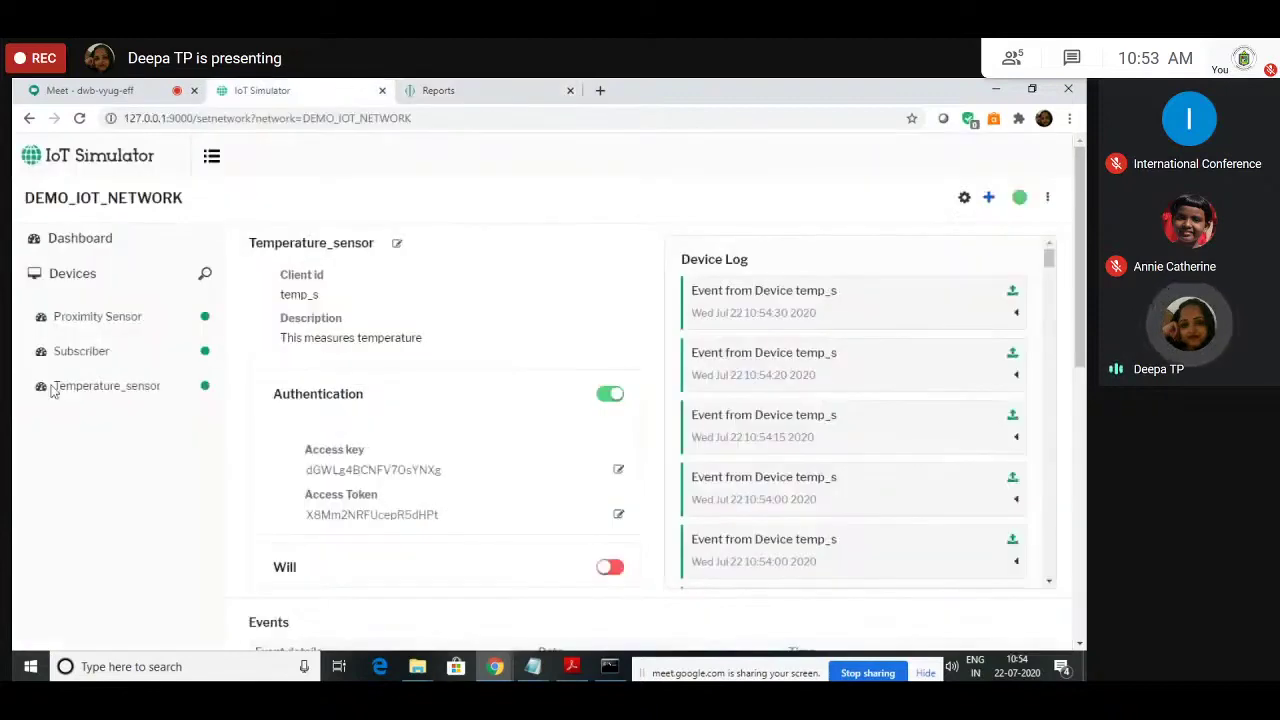
click(100, 316)
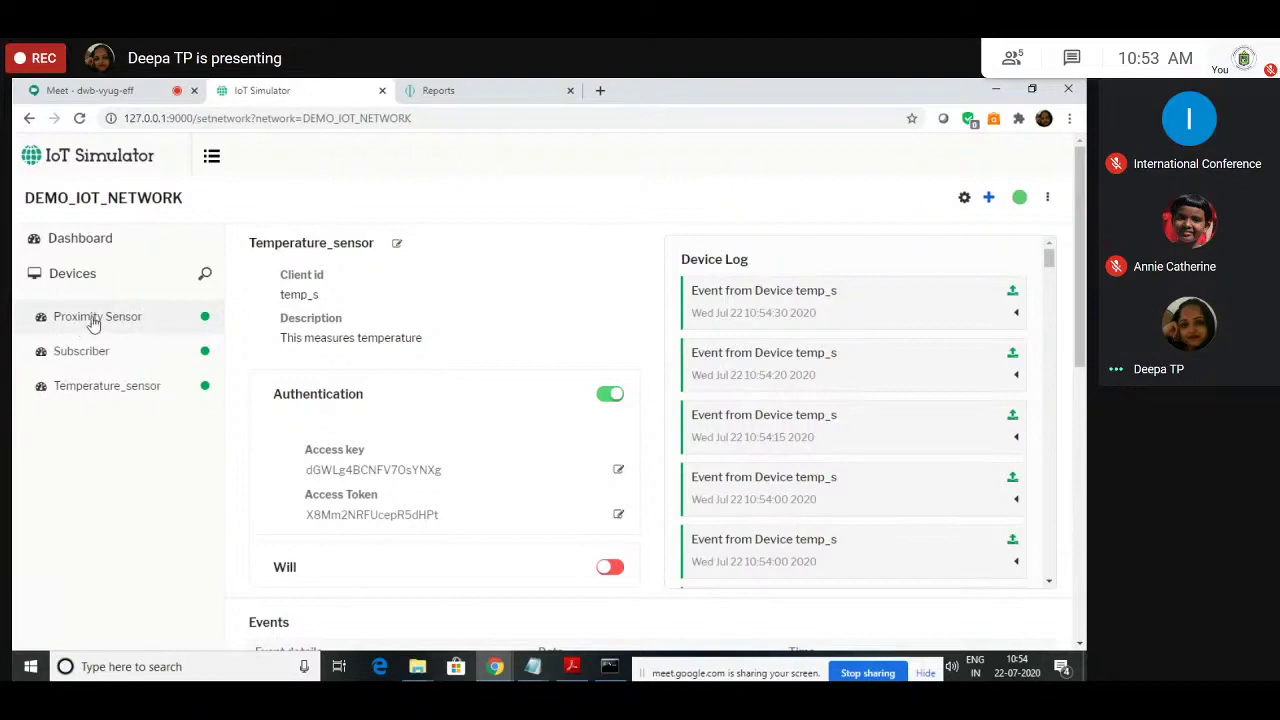
click(440, 90)
click(416, 402)
click(416, 402)
click(470, 430)
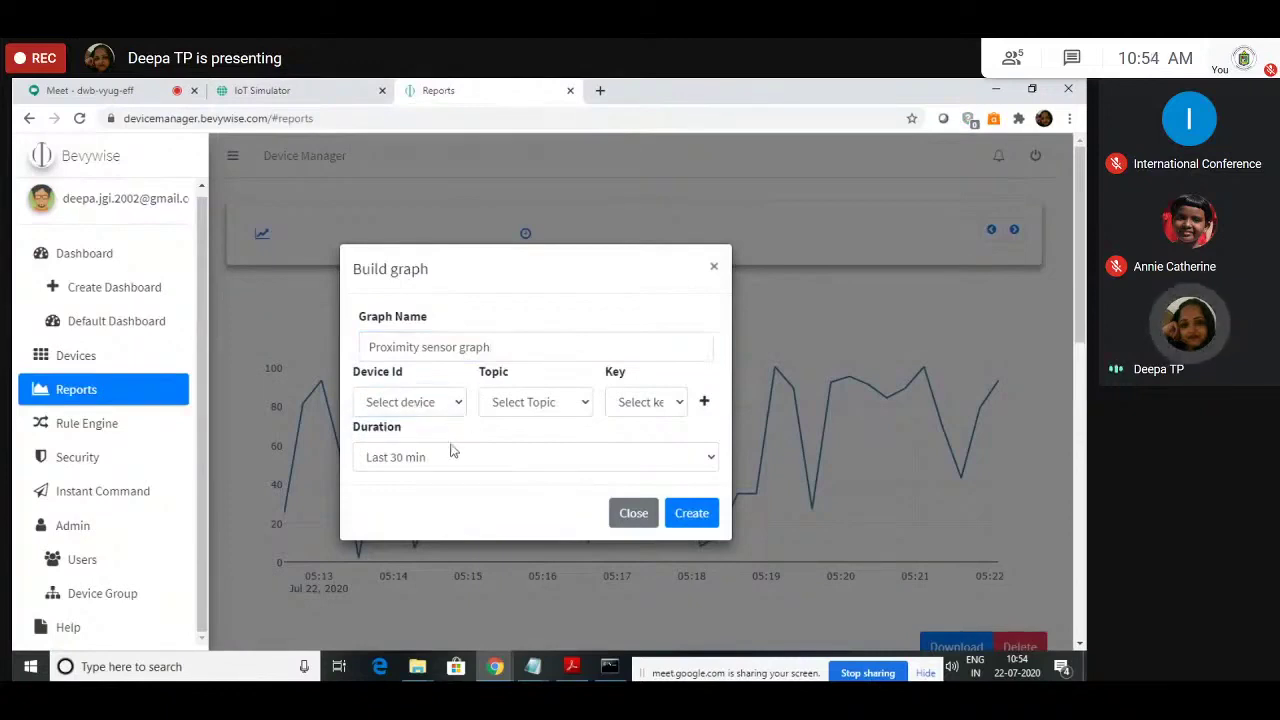
click(407, 403)
click(408, 404)
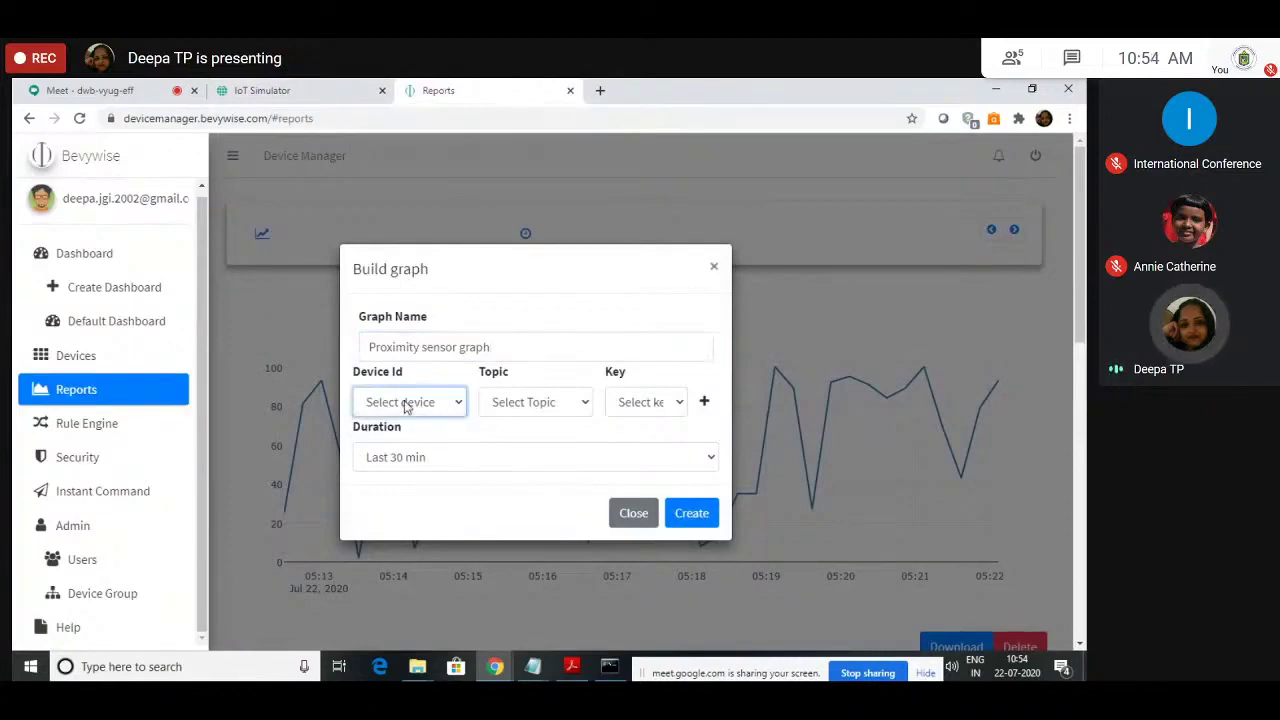
click(323, 88)
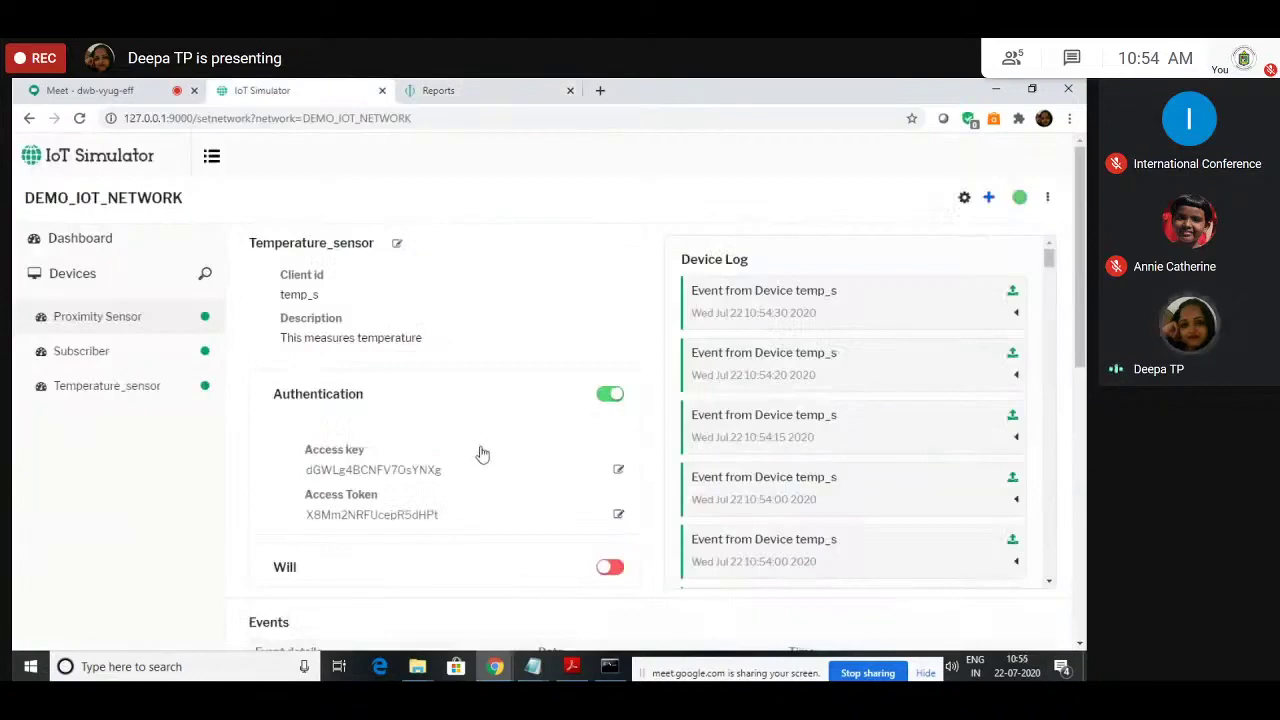
click(490, 87)
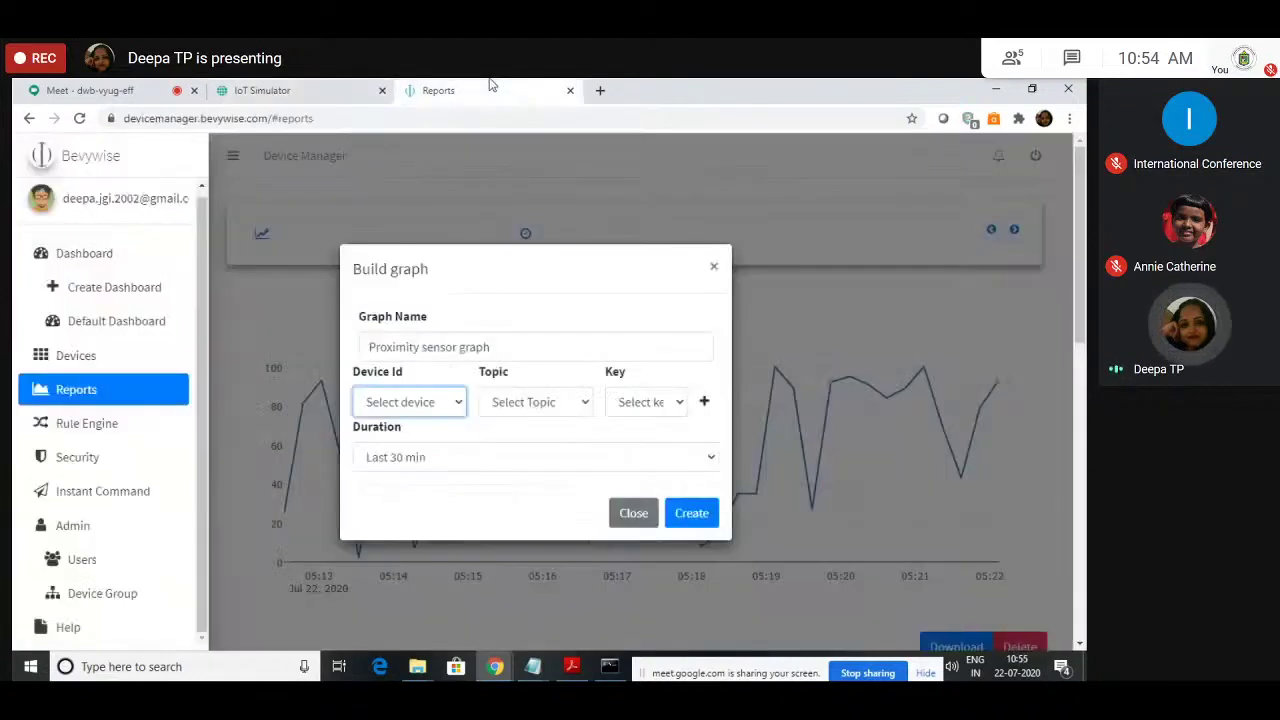
click(410, 402)
click(460, 404)
click(460, 404)
click(437, 403)
Step: Reopen a Build graph form and compare its device ids with the simulator's devices
click(634, 513)
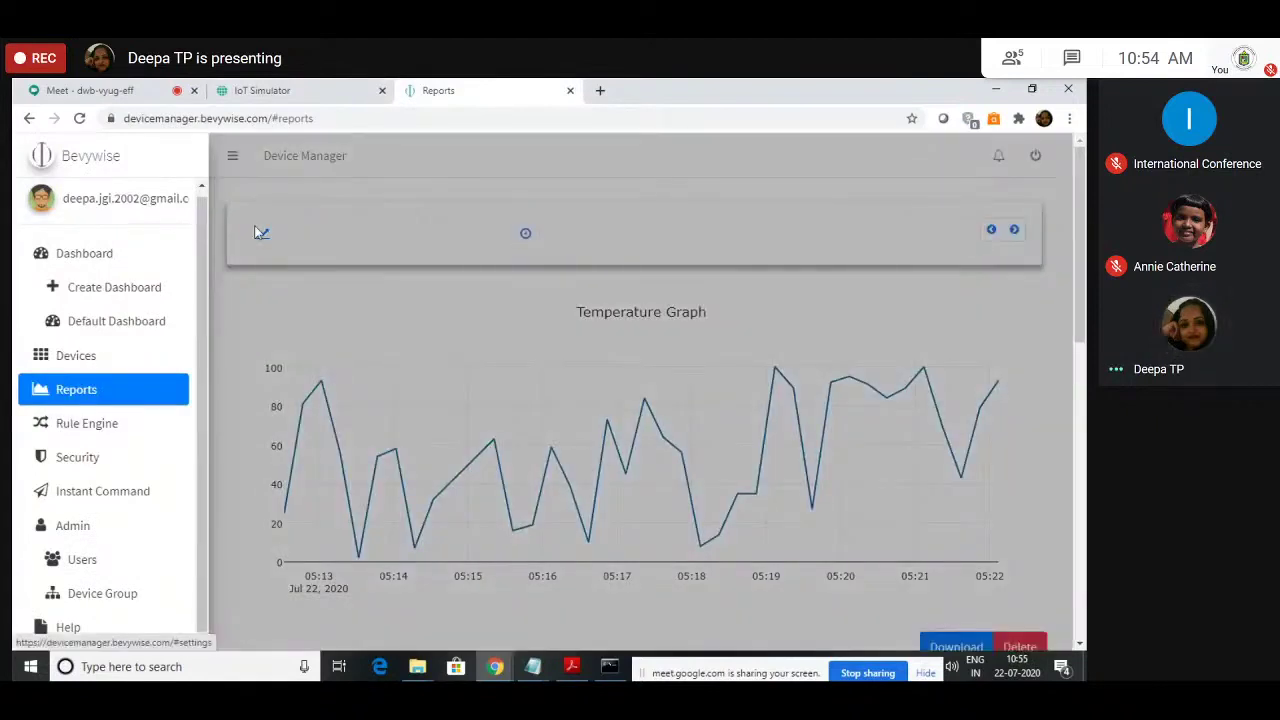
click(261, 232)
click(415, 408)
click(340, 85)
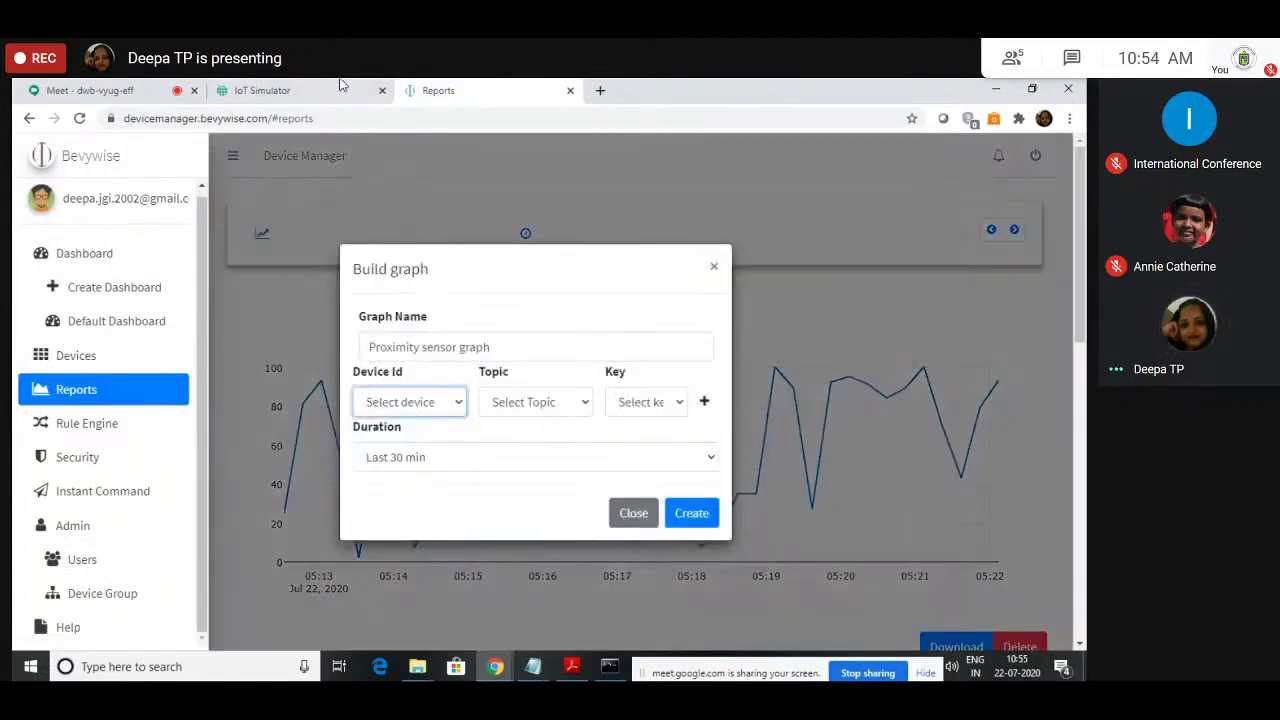
click(340, 85)
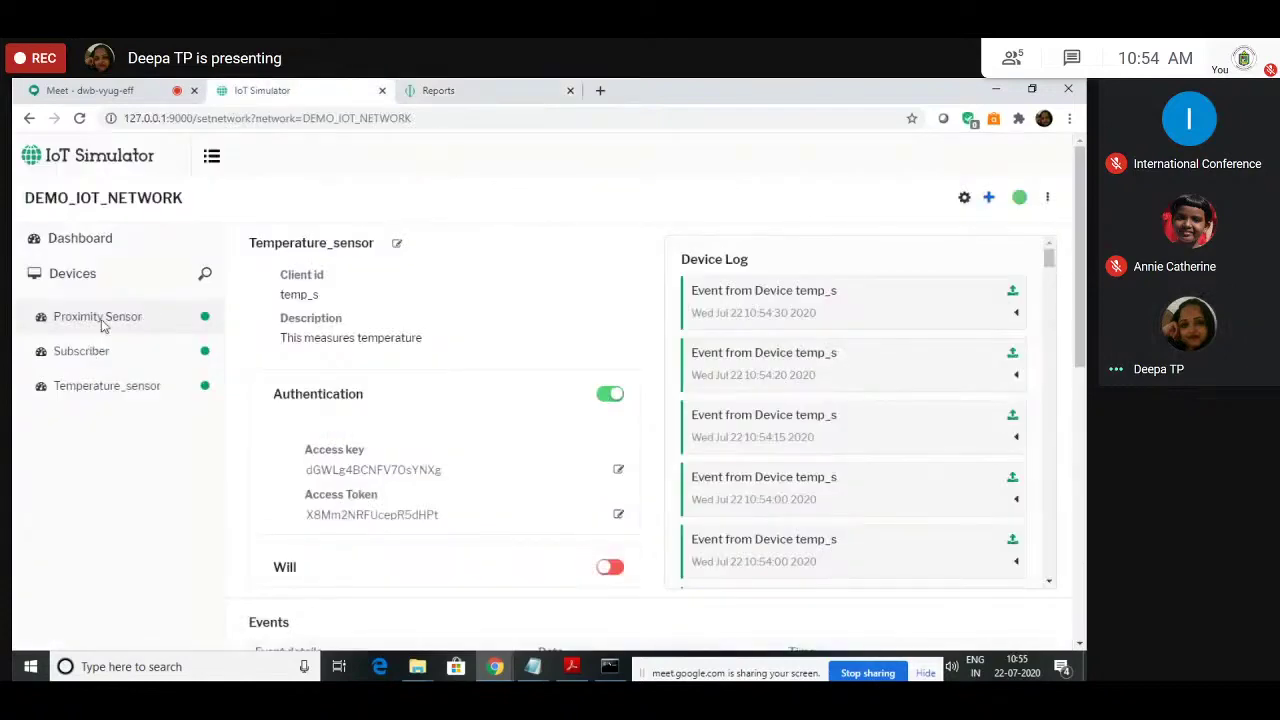
click(465, 88)
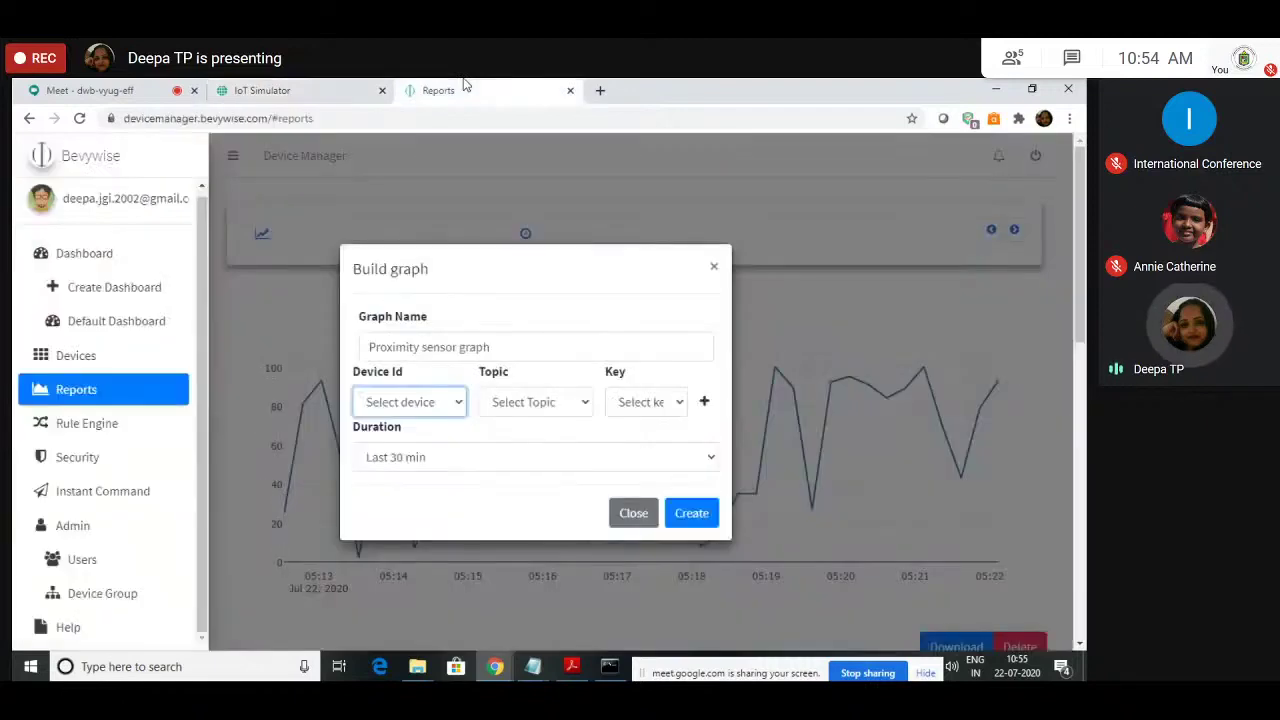
click(625, 513)
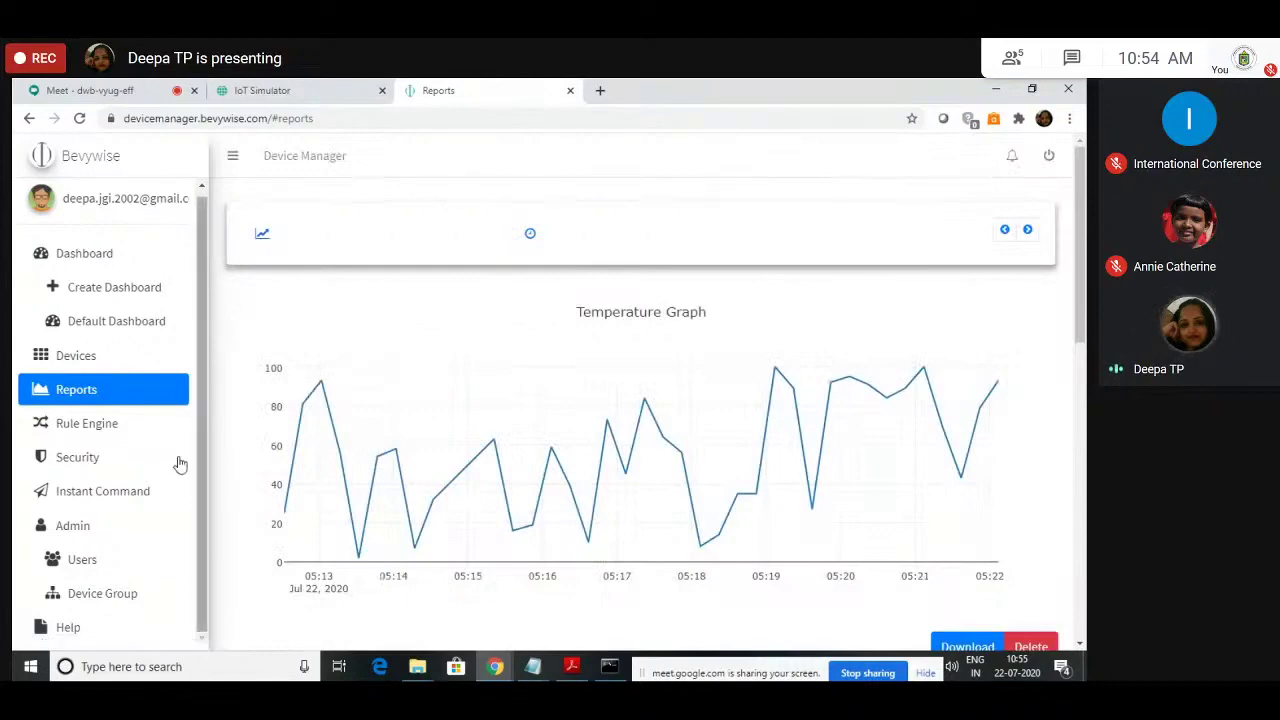
Step: Switch between the simulator and Reports, then go to the Instant Command page
click(355, 90)
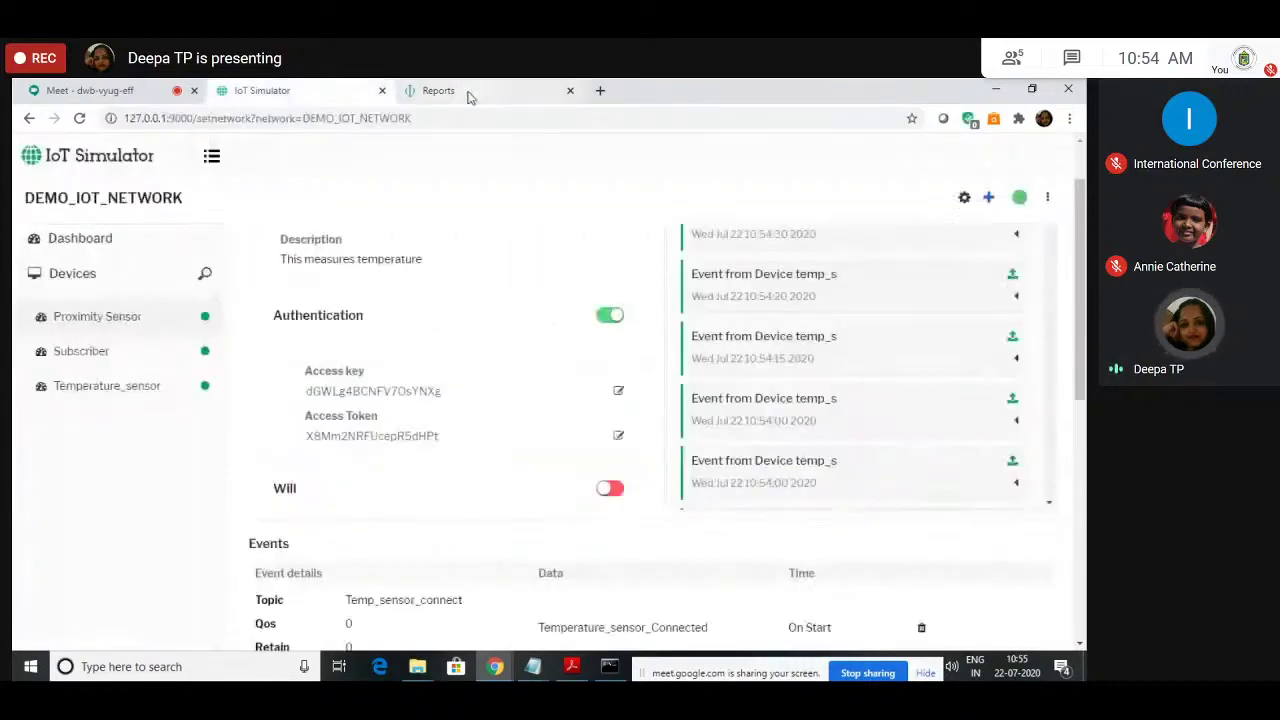
click(445, 90)
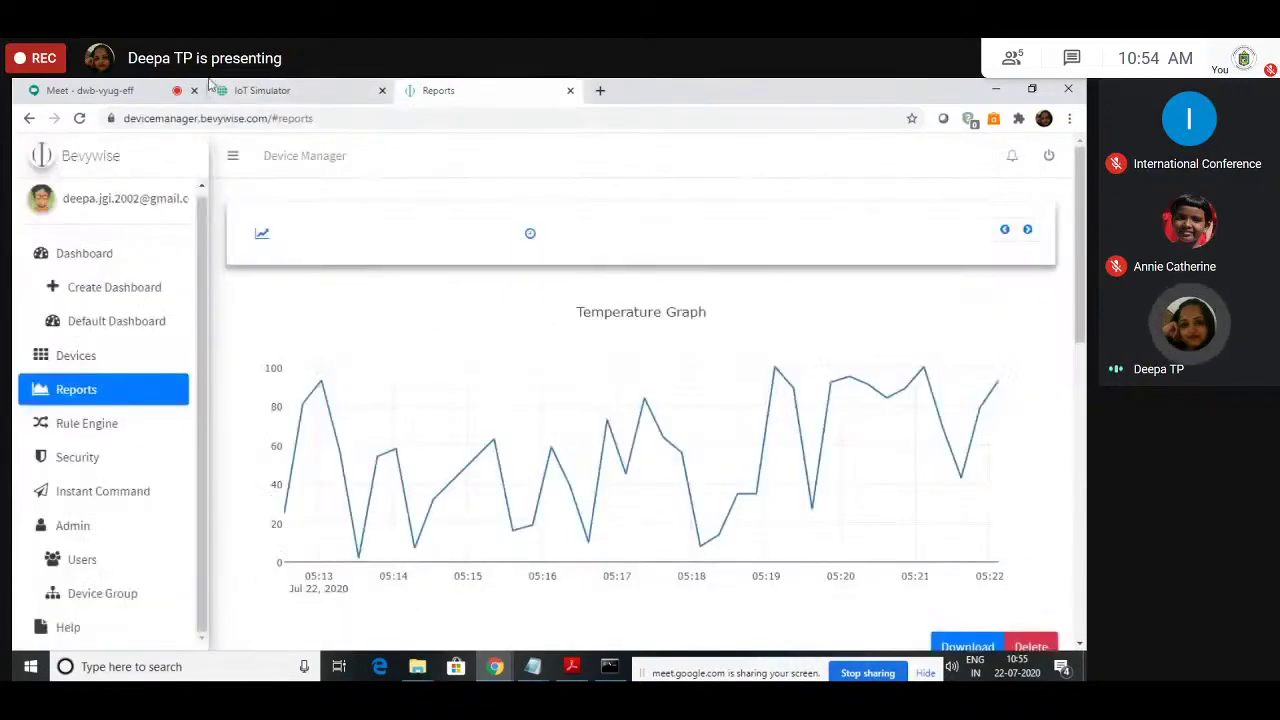
click(262, 90)
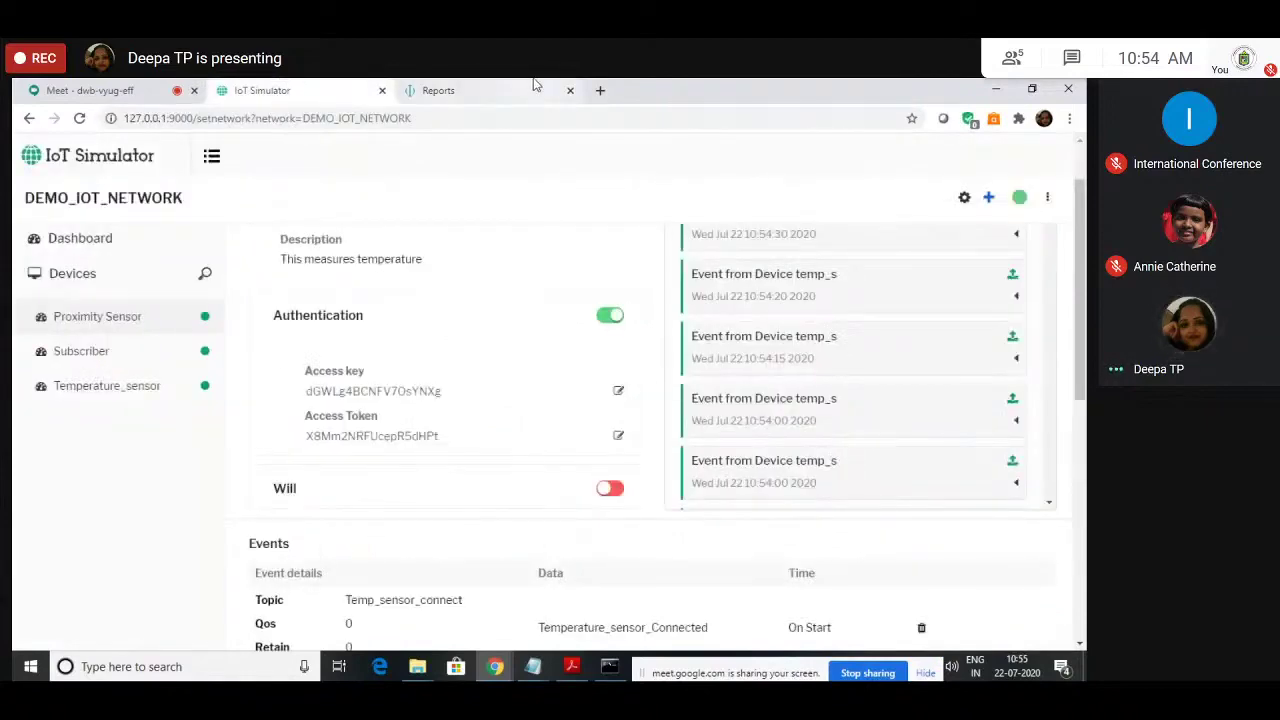
click(535, 86)
scroll(337, 325, down, 2)
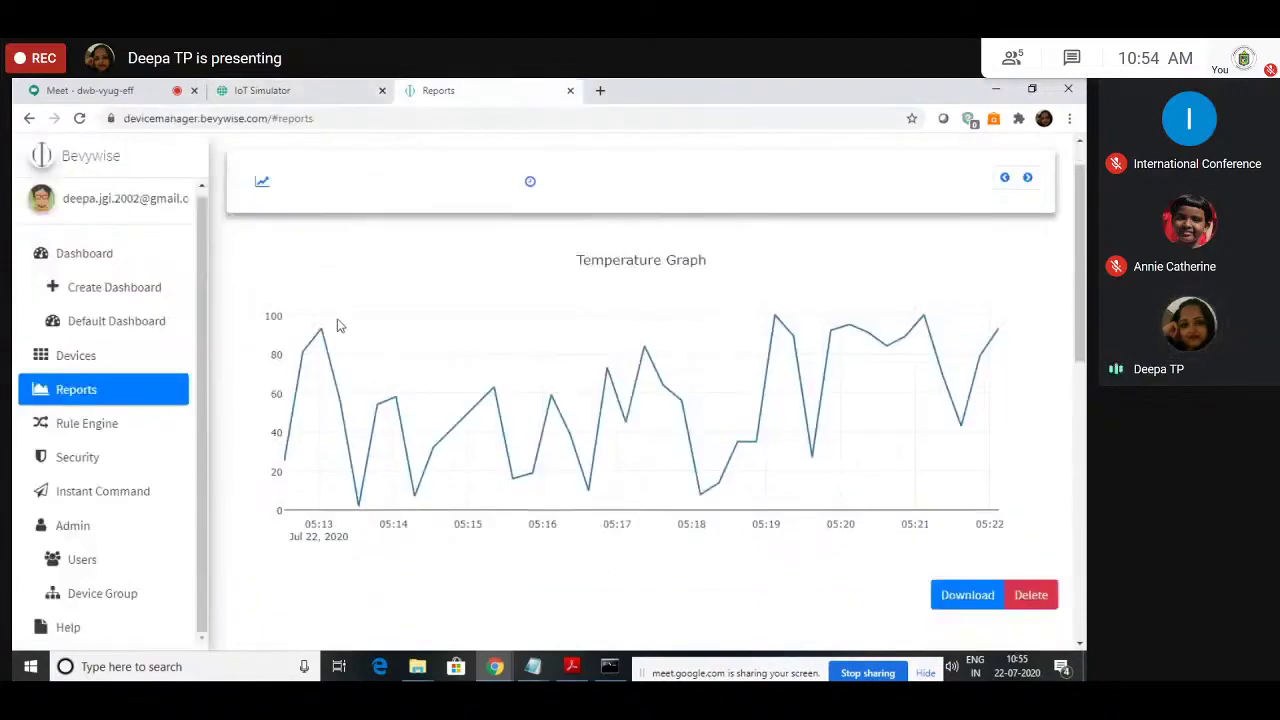
click(132, 495)
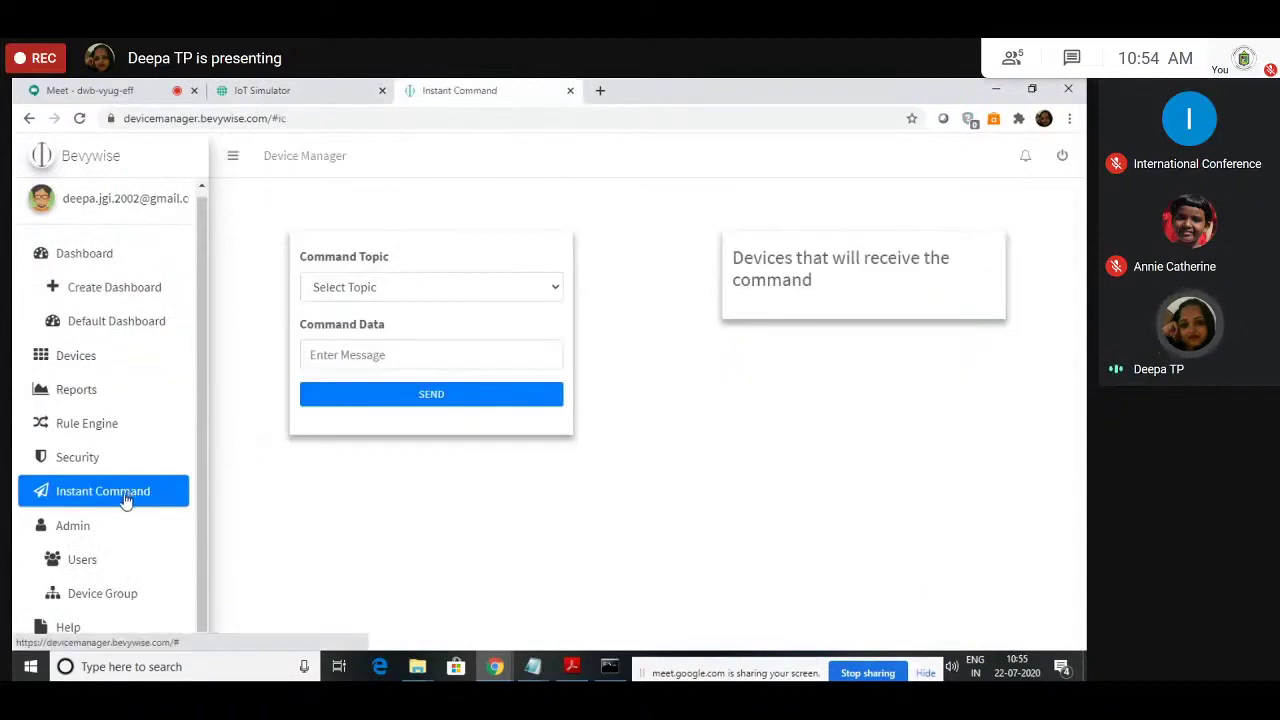
click(452, 287)
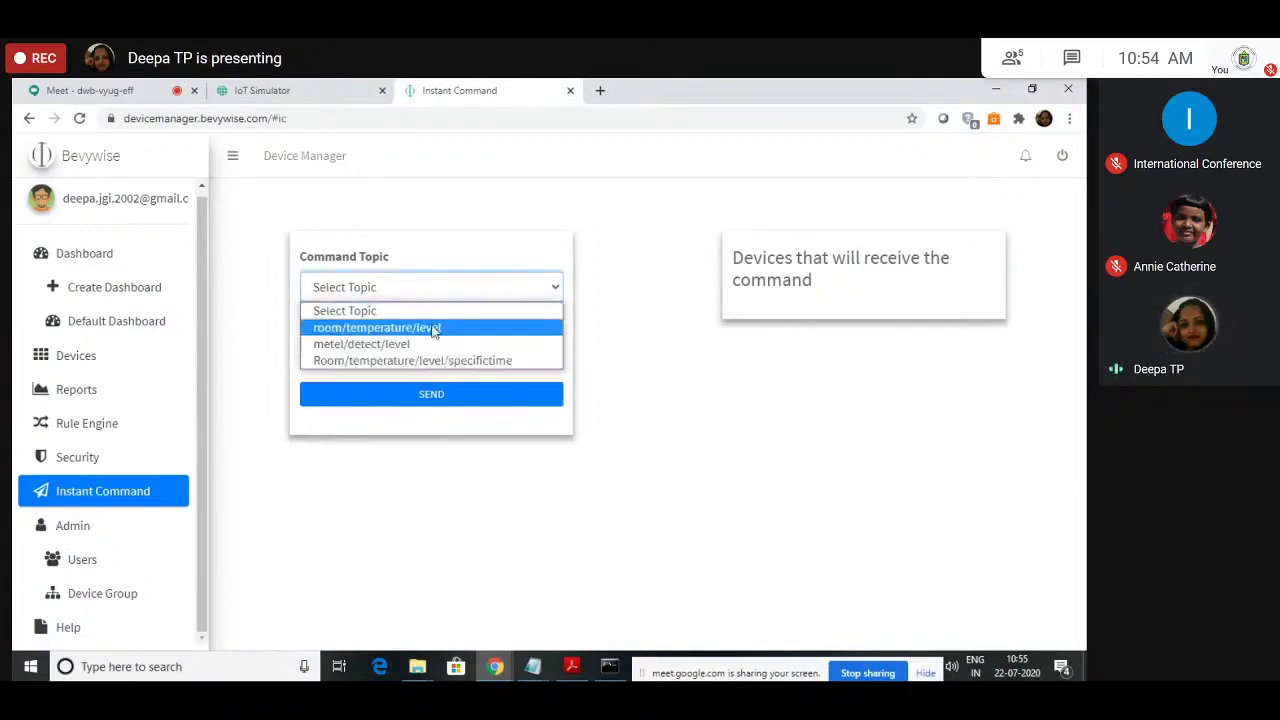
click(469, 251)
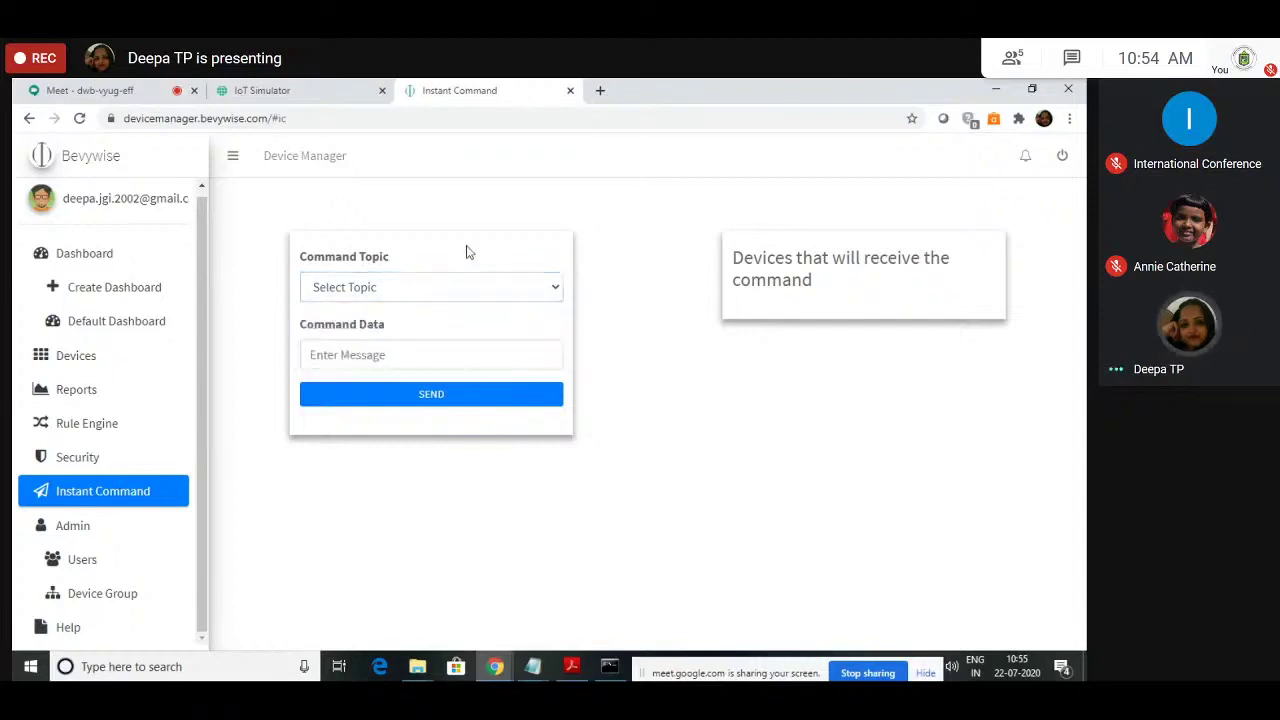
click(447, 294)
click(445, 330)
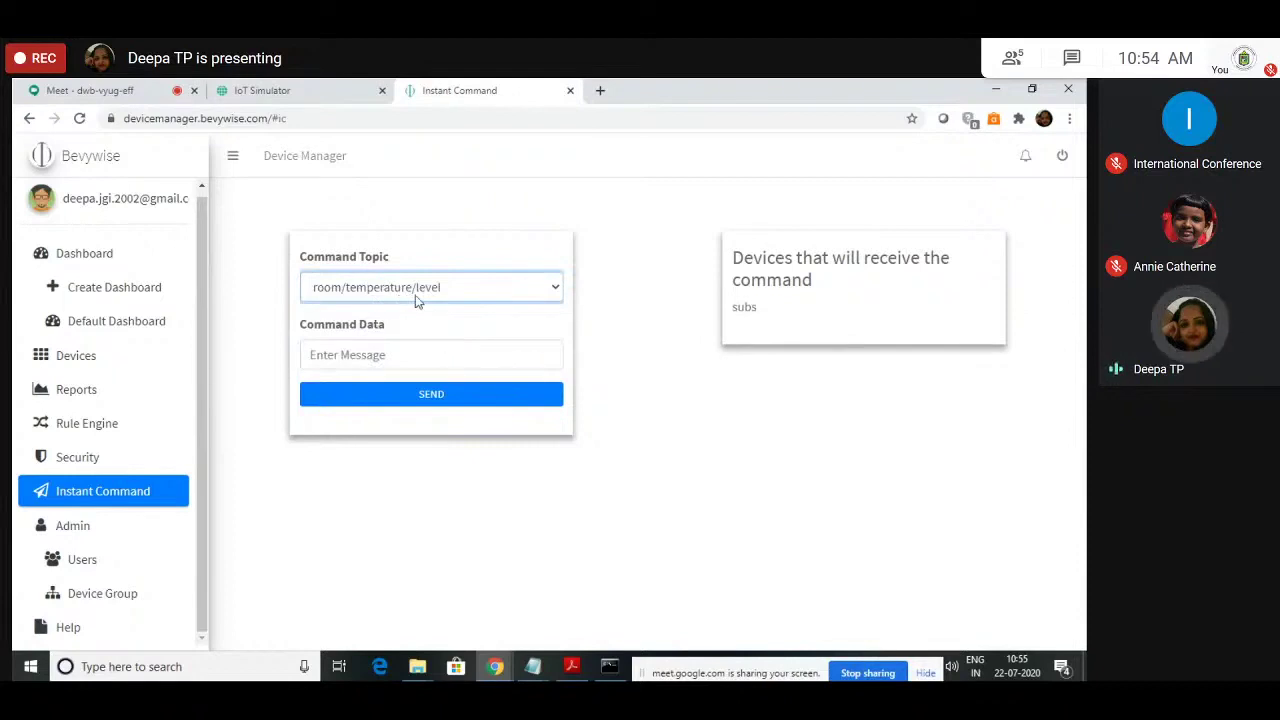
click(428, 353)
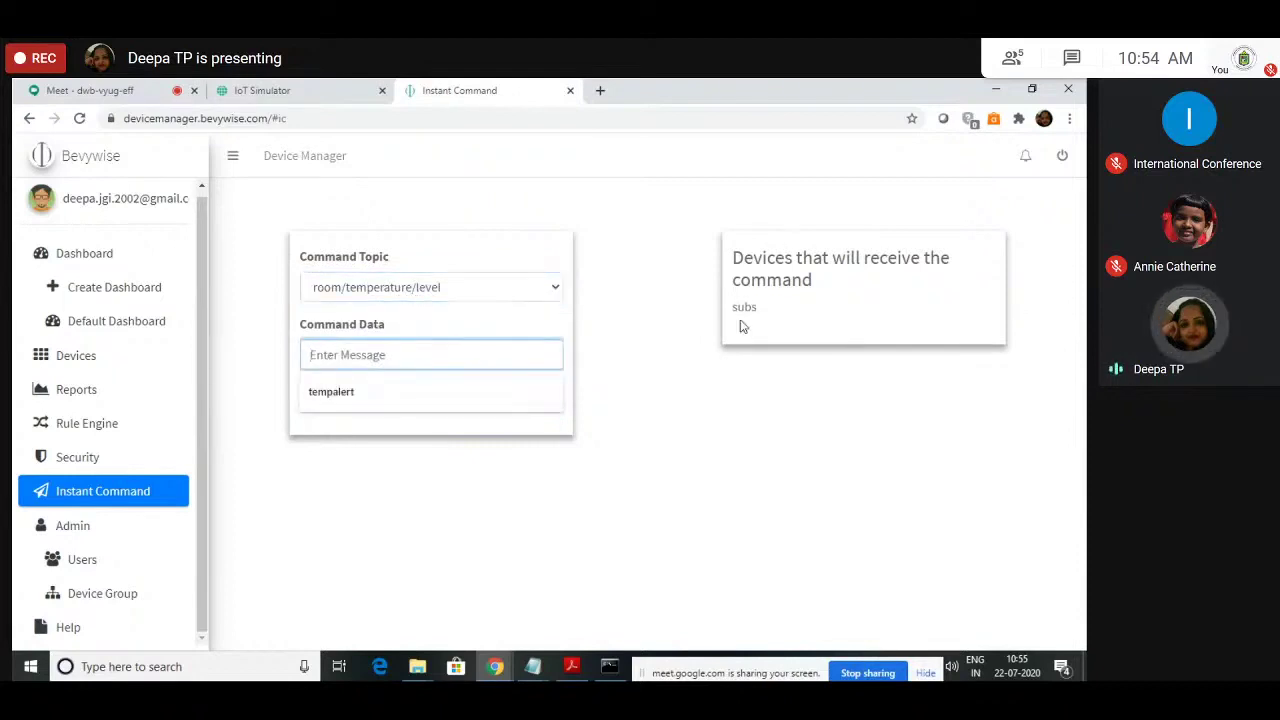
click(300, 89)
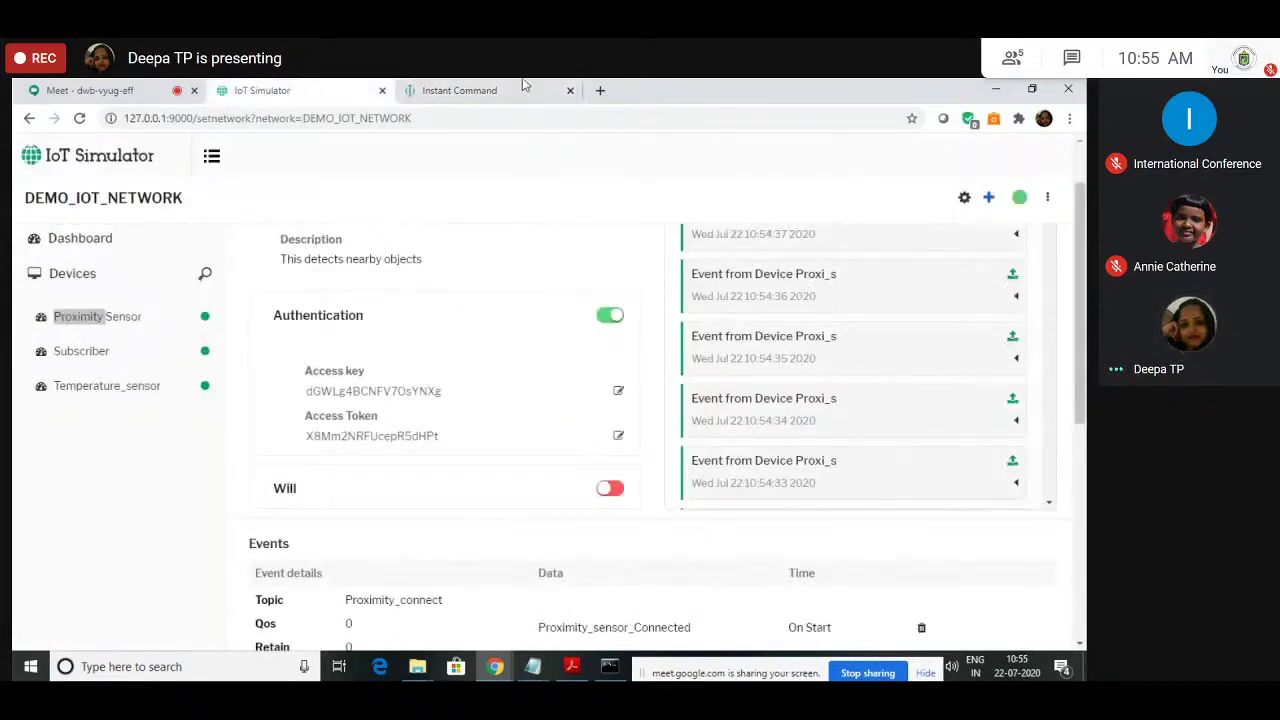
key(ctrl+Tab)
click(393, 298)
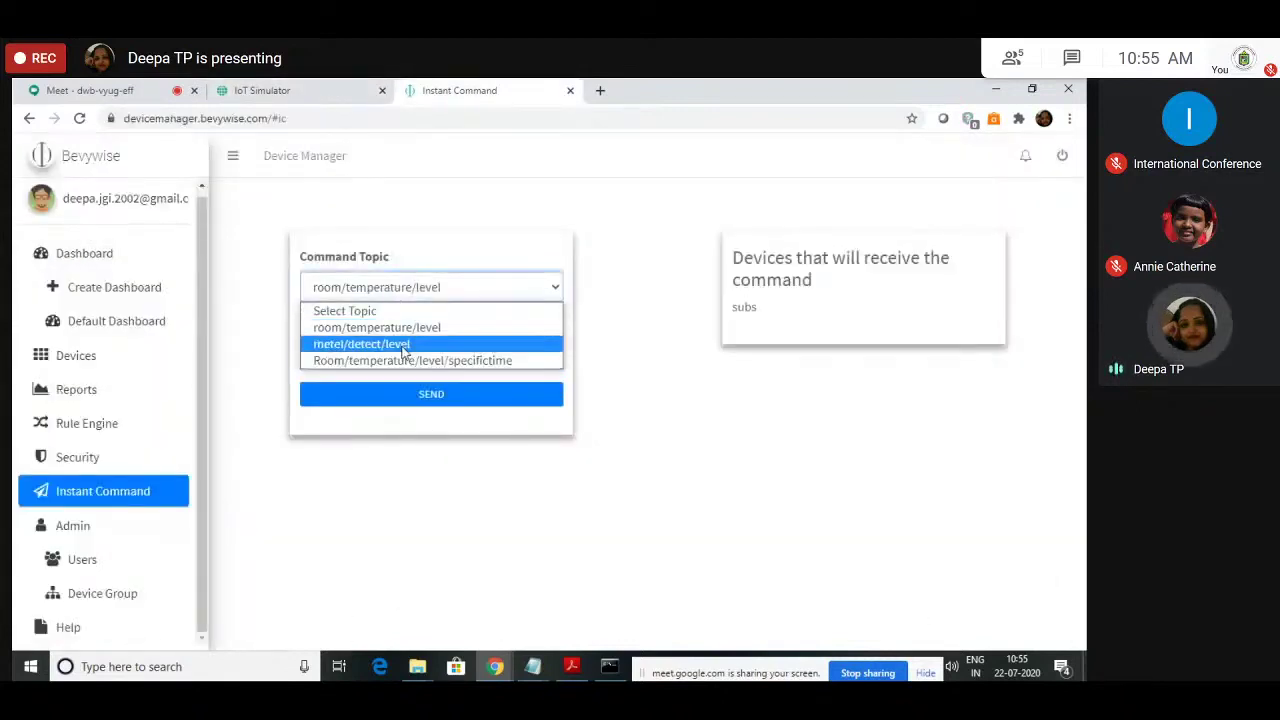
click(403, 344)
click(790, 308)
click(474, 300)
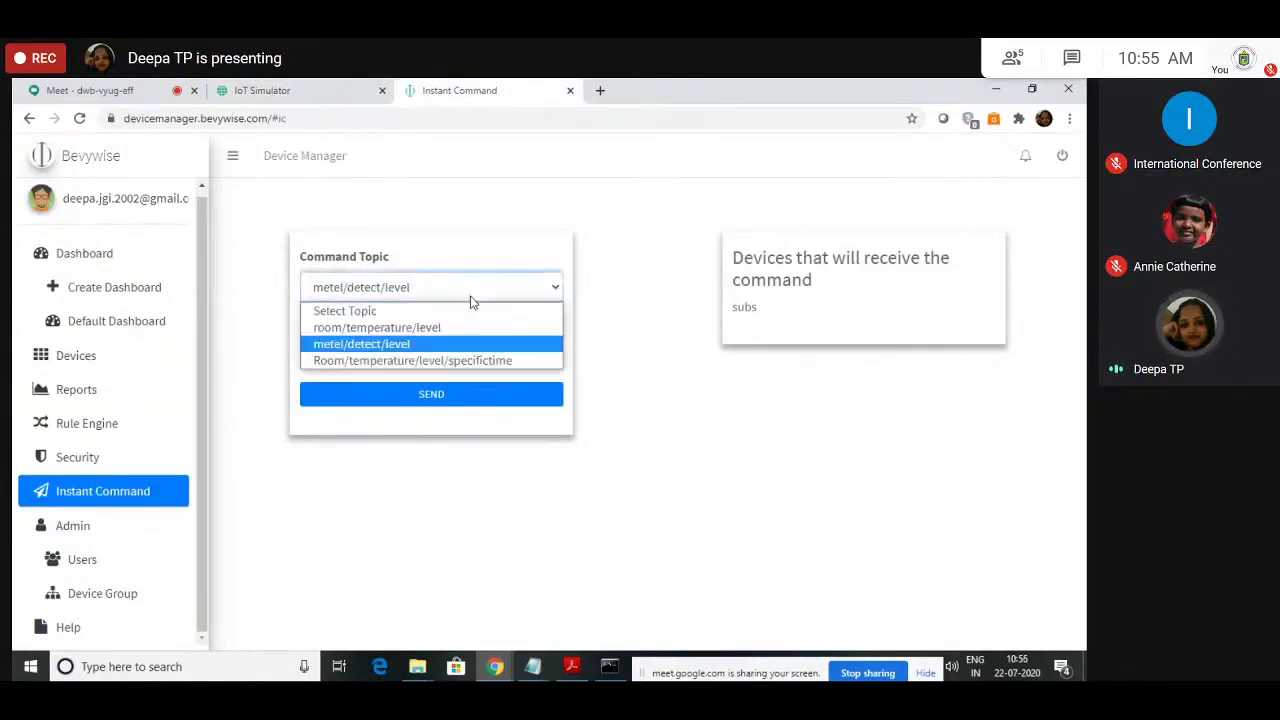
click(458, 362)
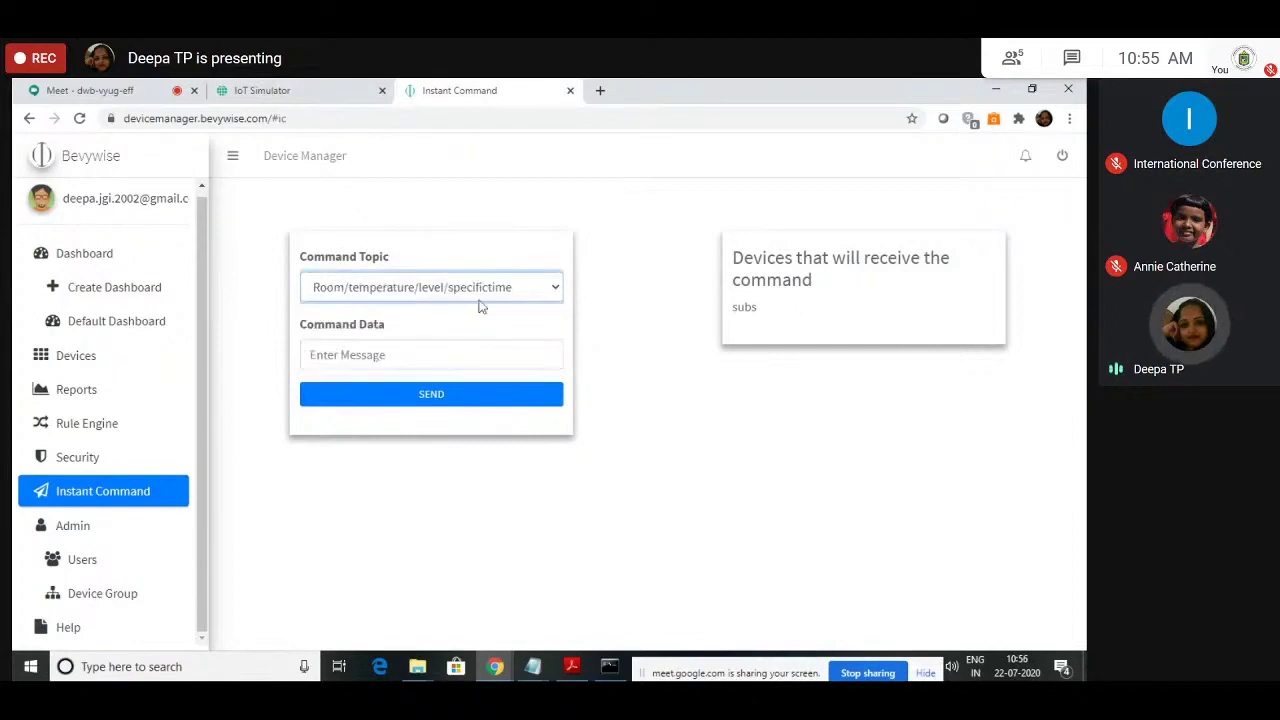
click(400, 354)
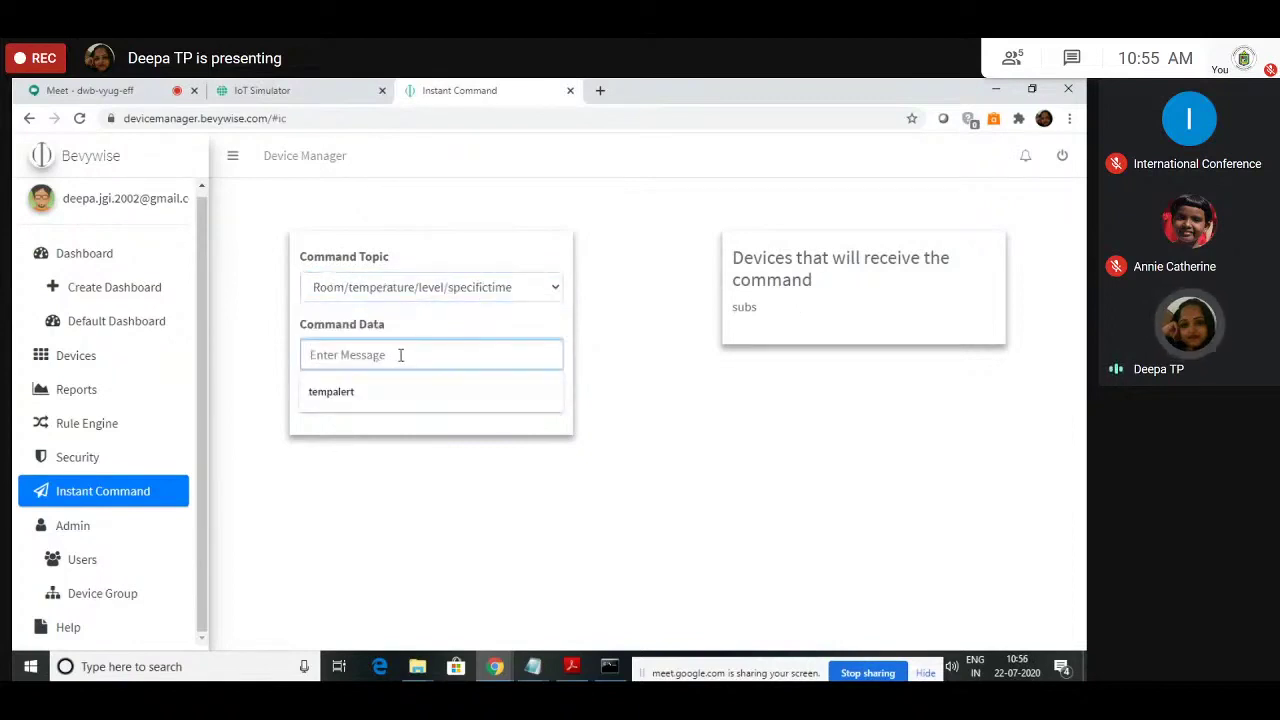
click(812, 324)
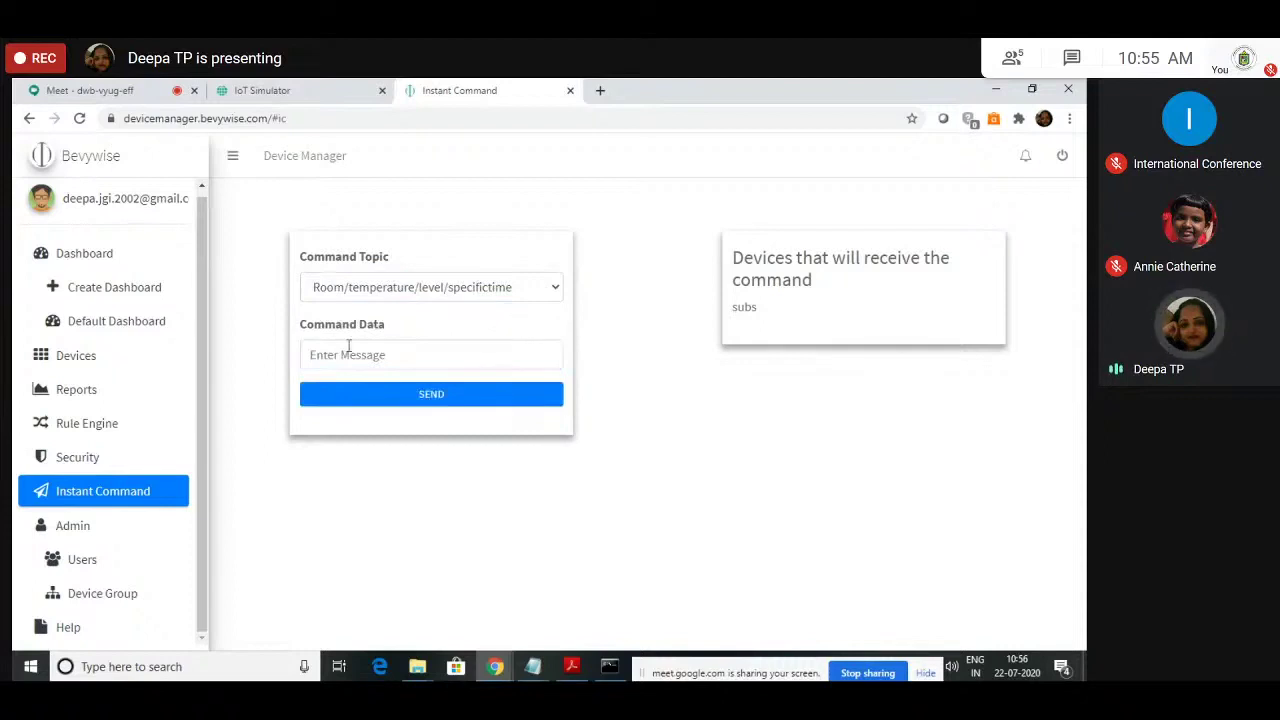
click(348, 352)
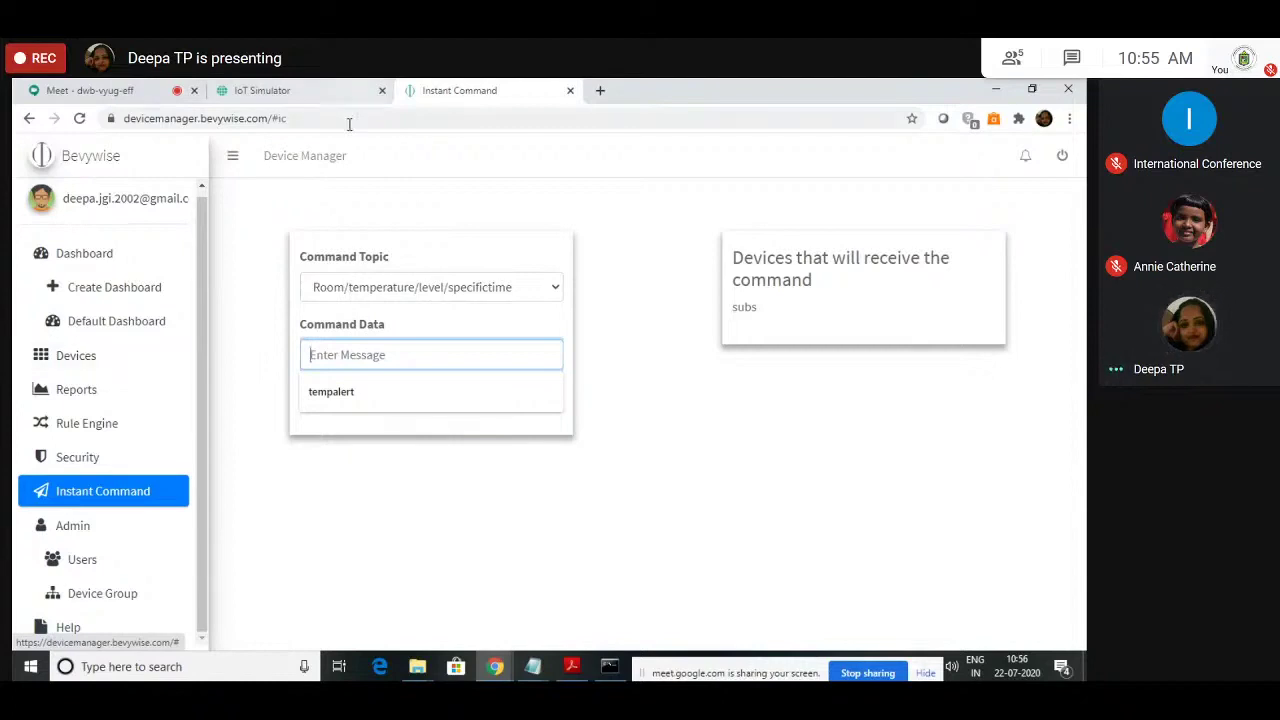
click(411, 296)
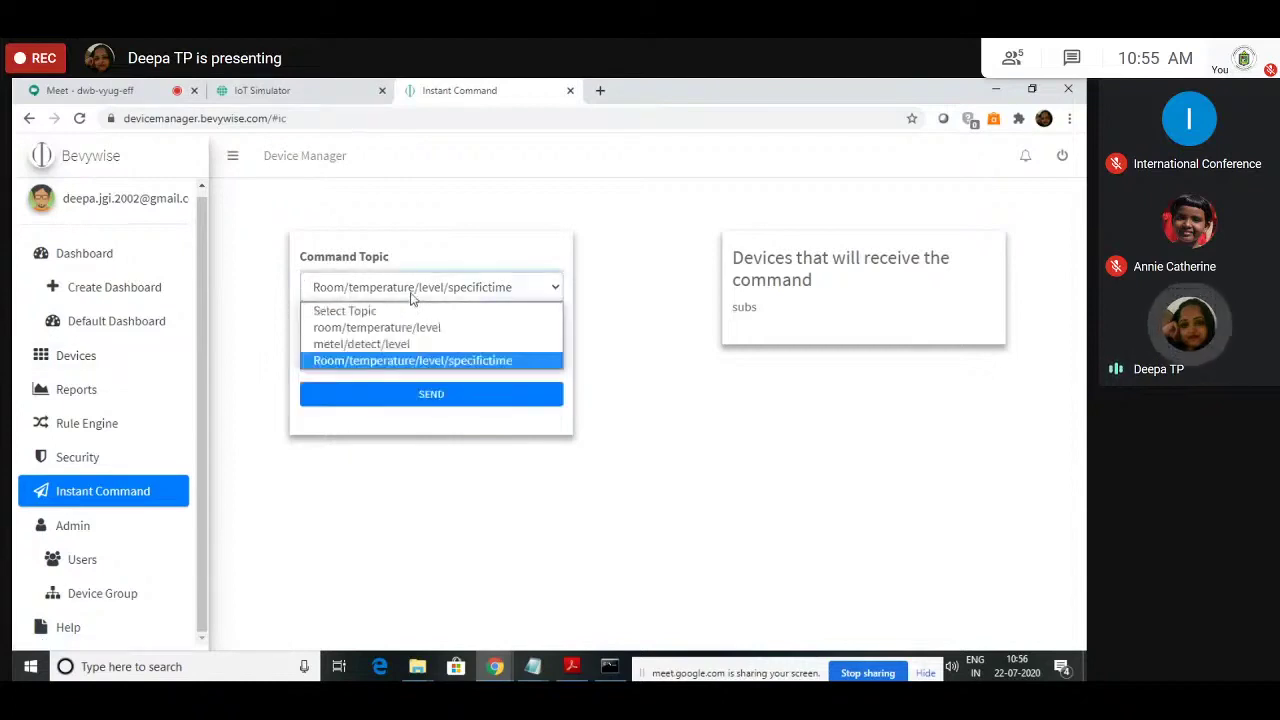
click(415, 330)
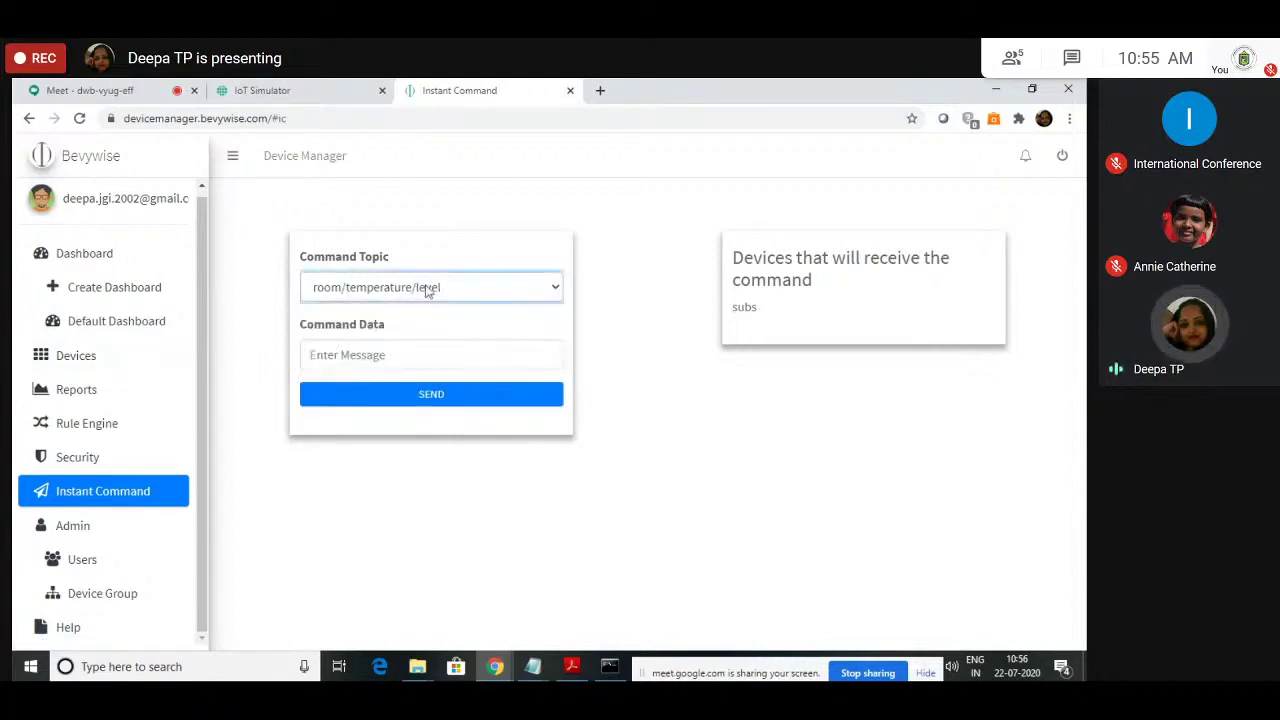
Step: Send 'This is message from broker' as Command Data on room/temperature/level to subs
click(399, 366)
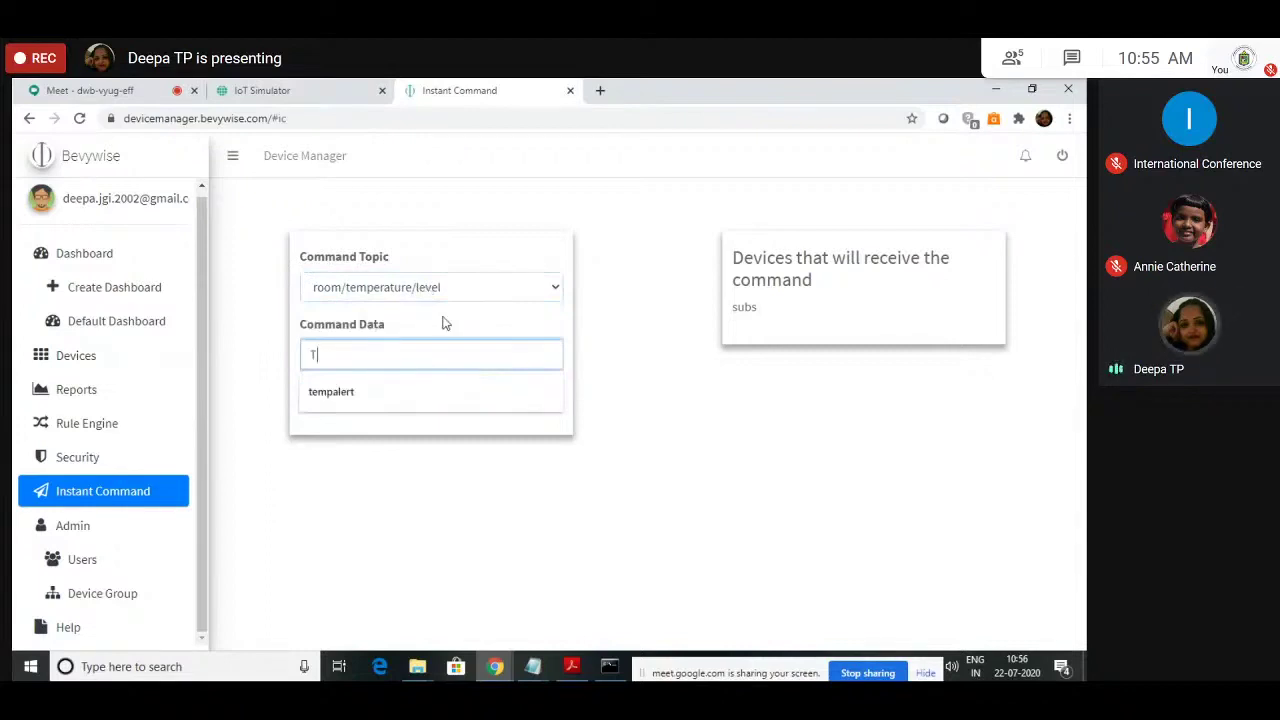
text(This is message)
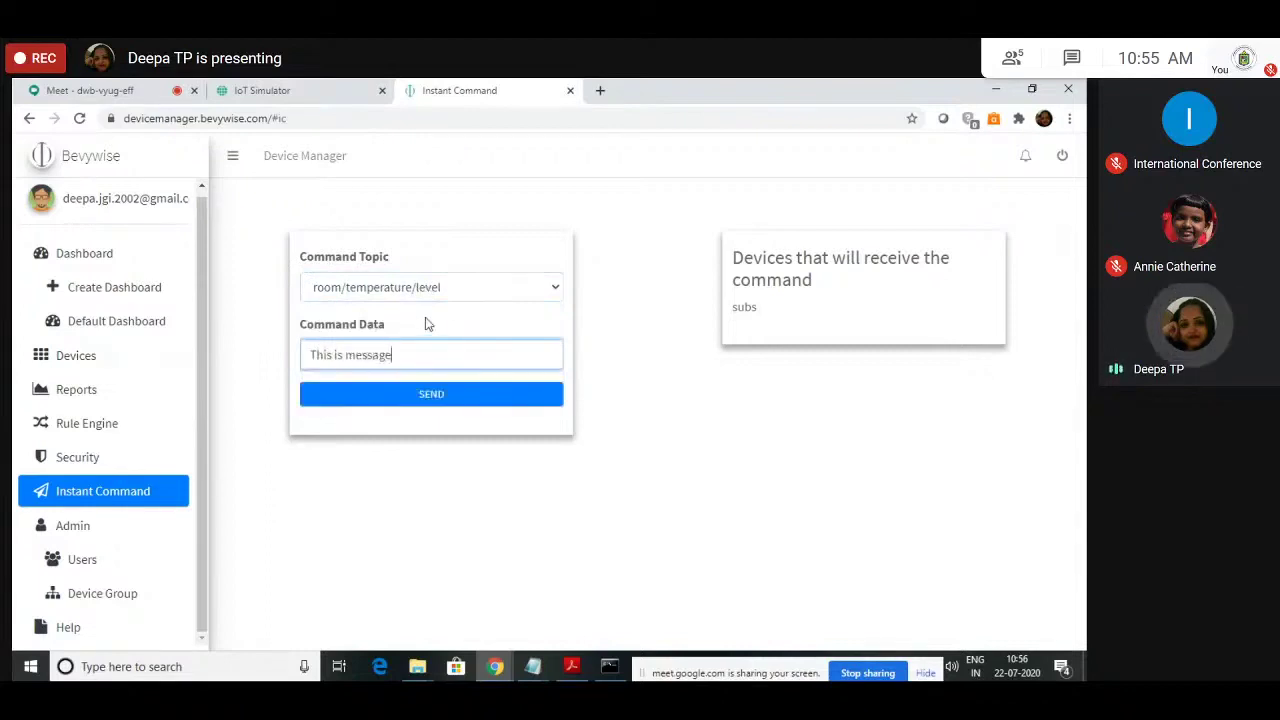
text( from broker)
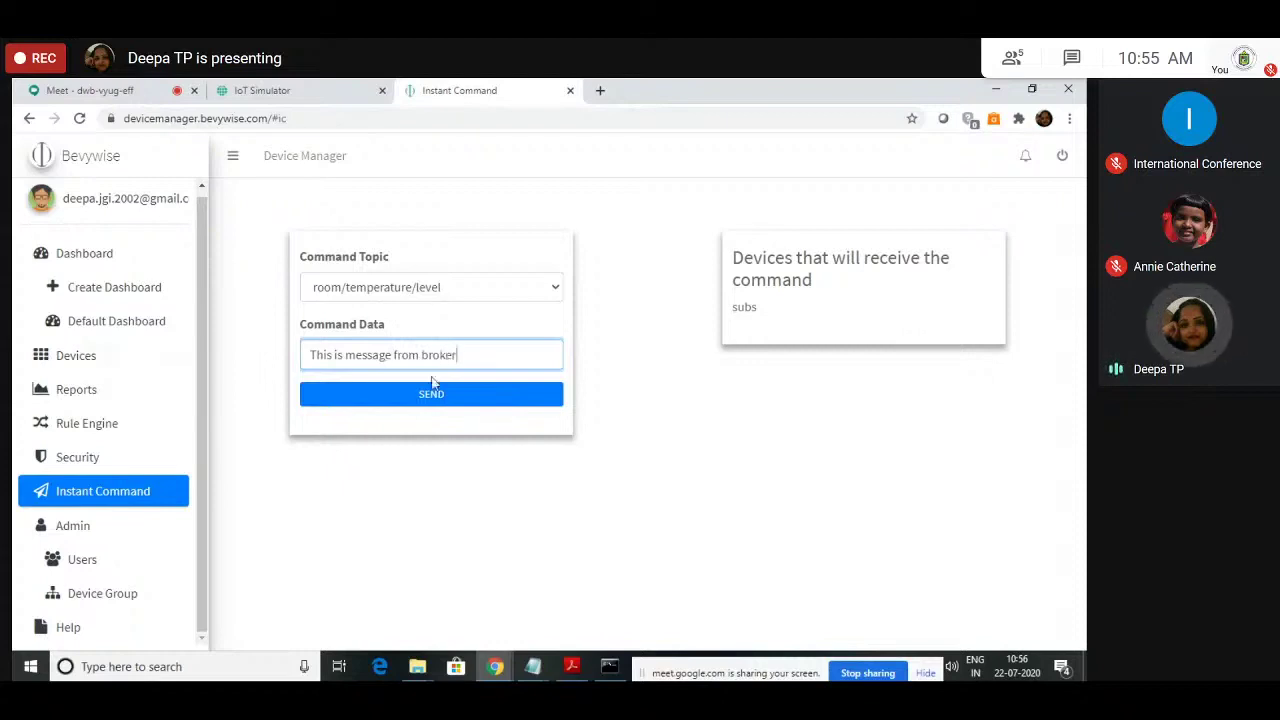
click(407, 403)
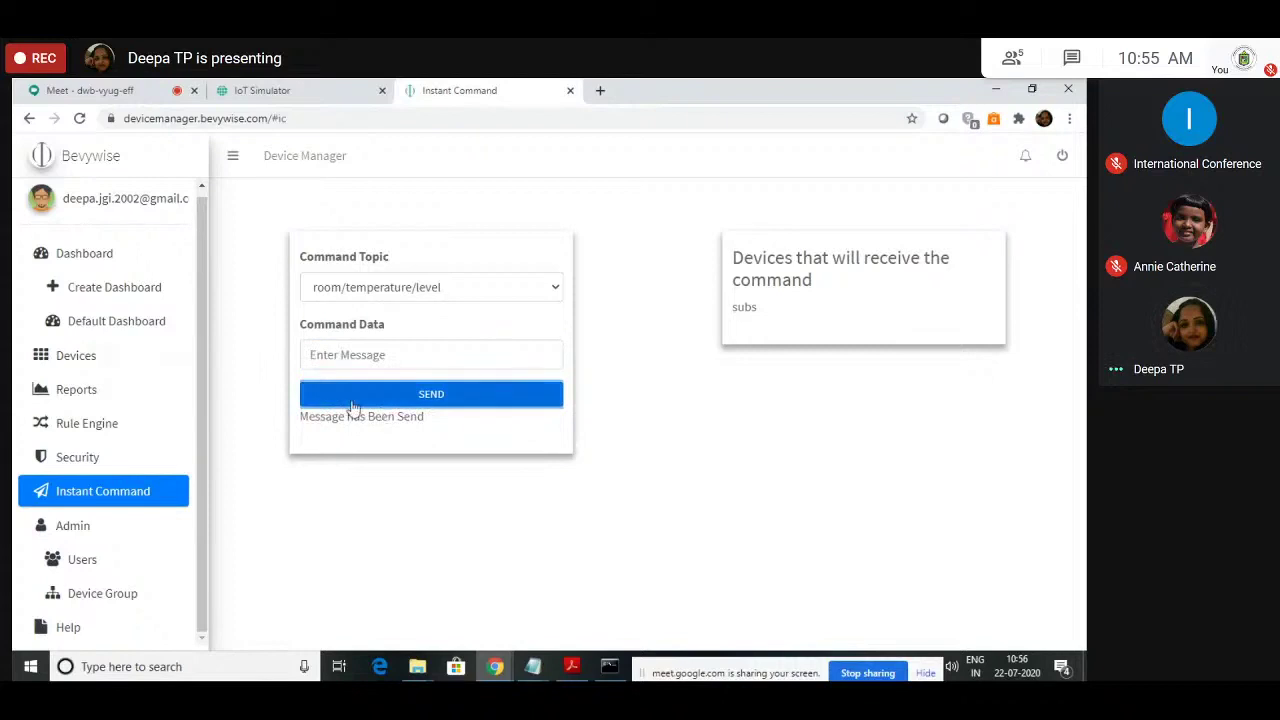
click(228, 90)
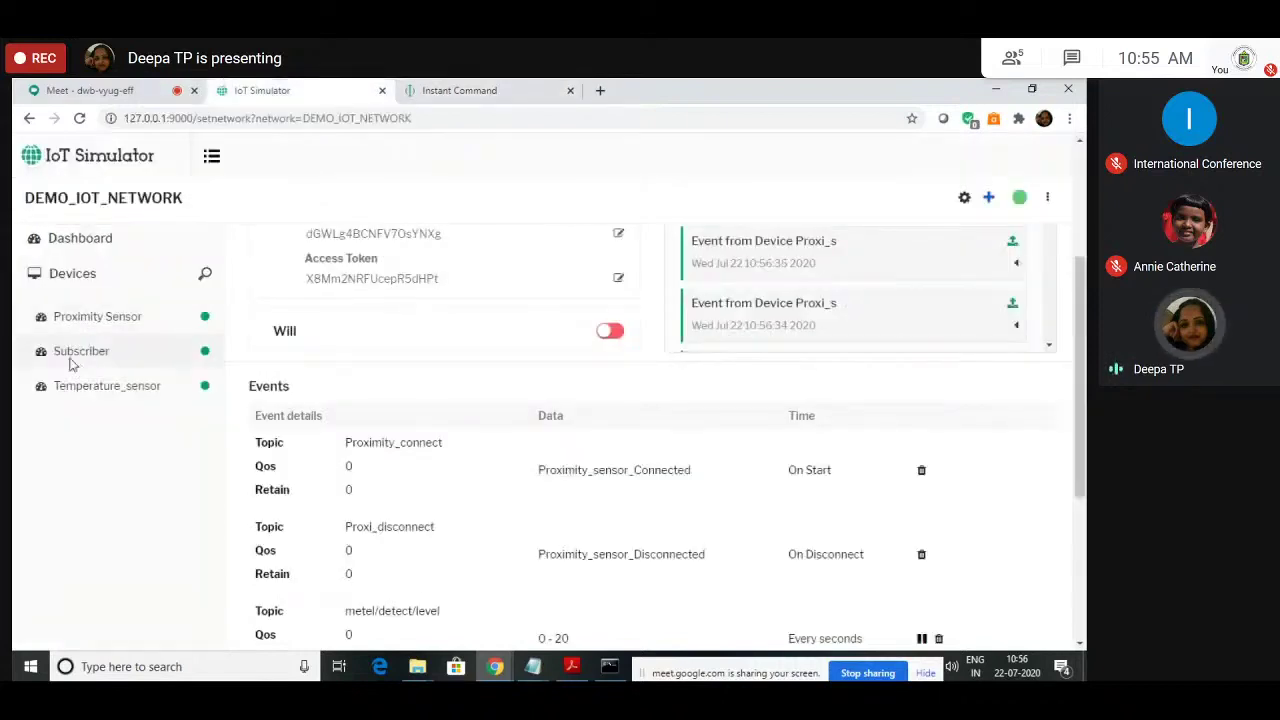
Step: Check the Subscriber device's log in the IoT Simulator, then return to the Instant Command page
click(77, 357)
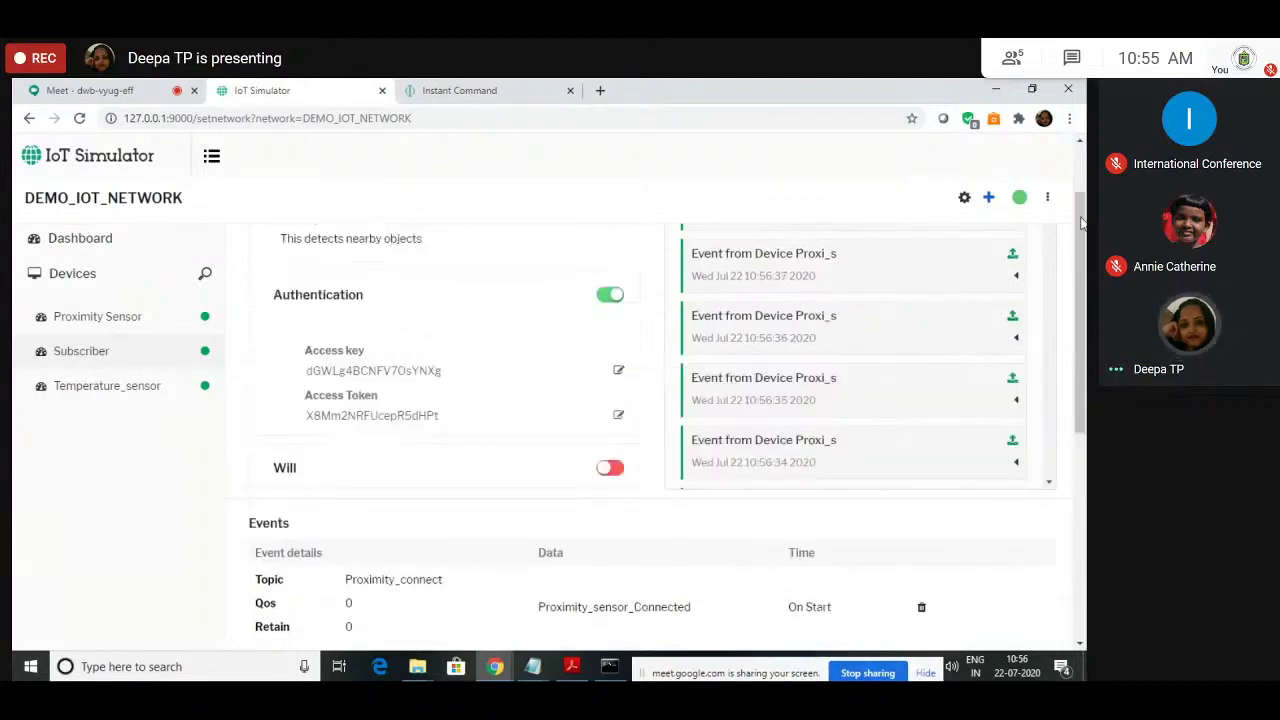
scroll(436, 239, up, 1)
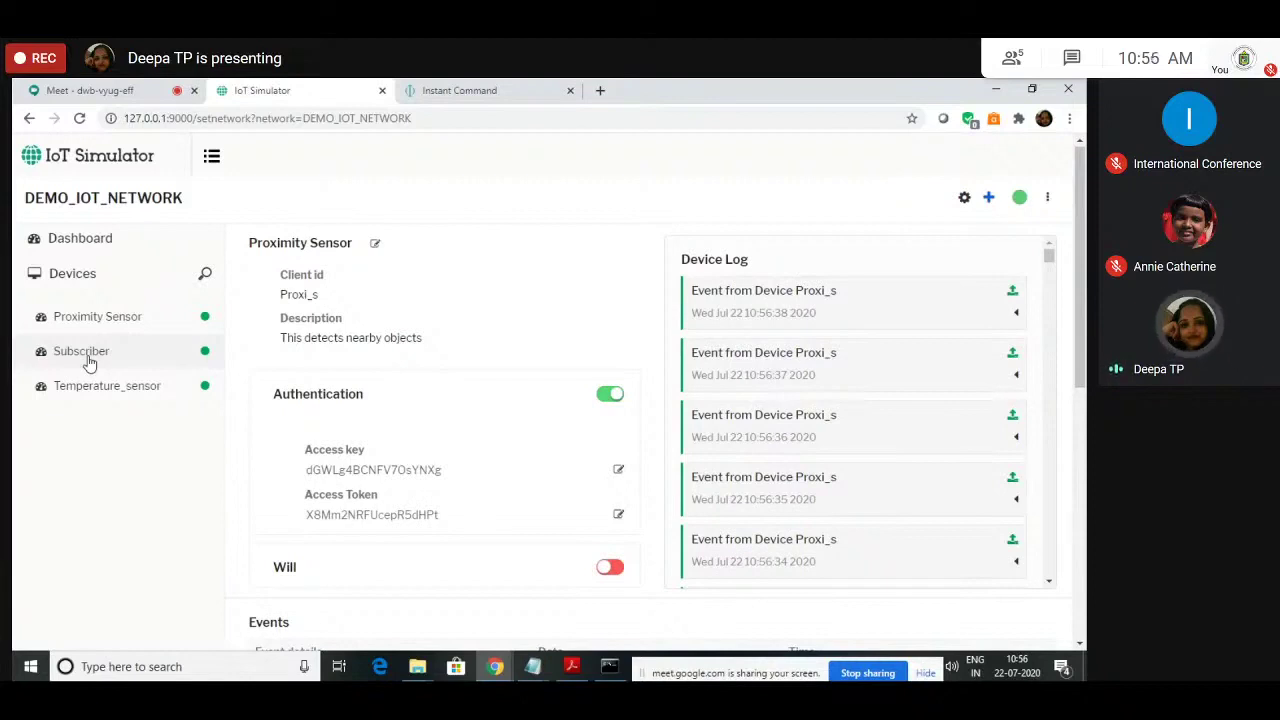
click(485, 90)
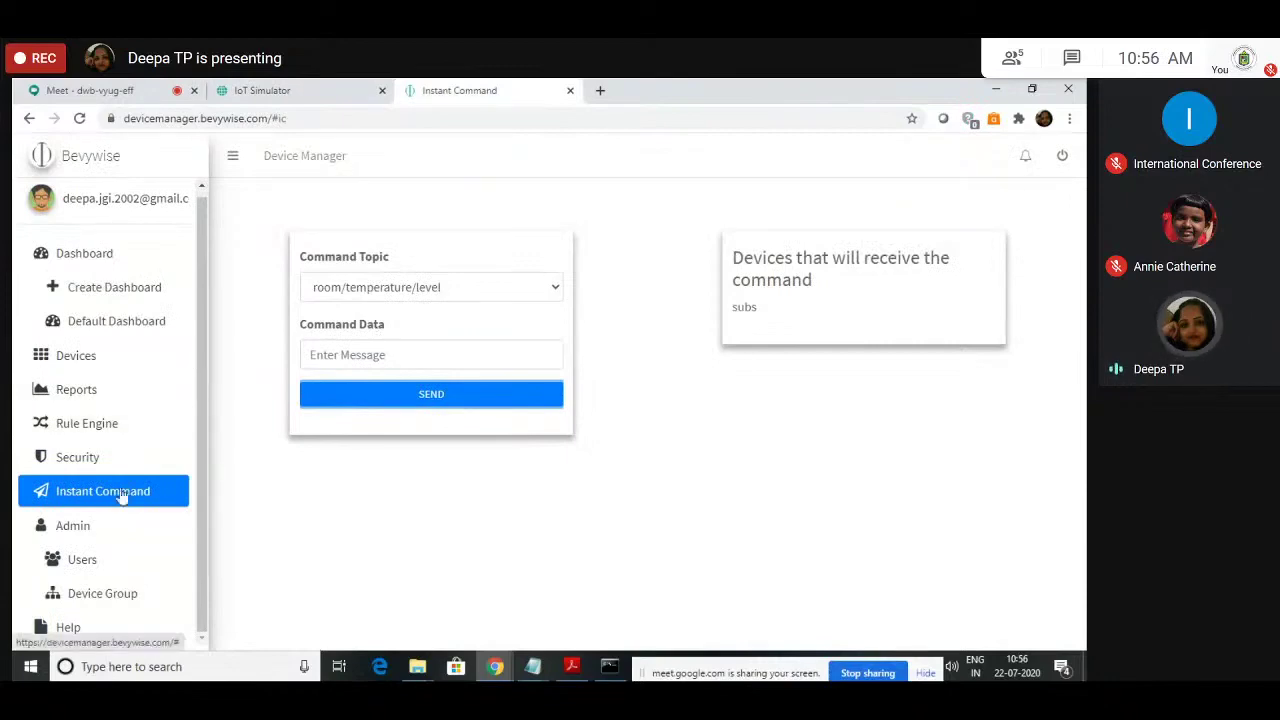
click(489, 350)
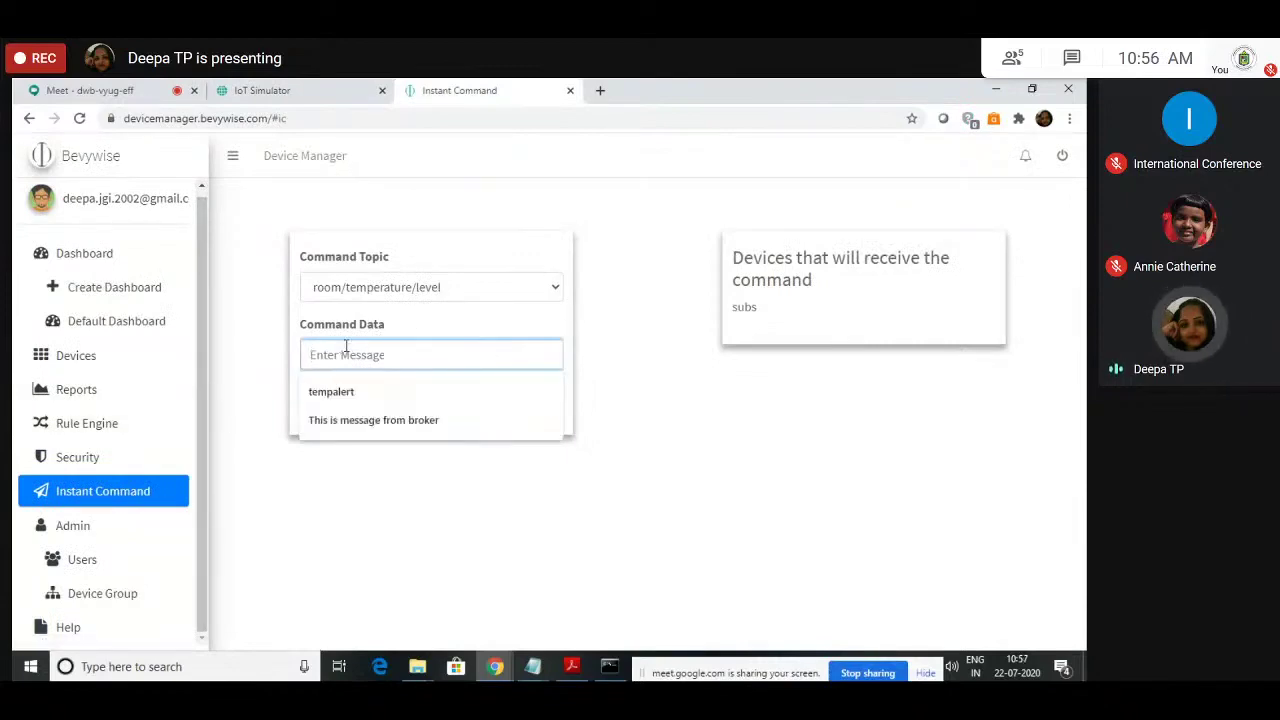
click(247, 88)
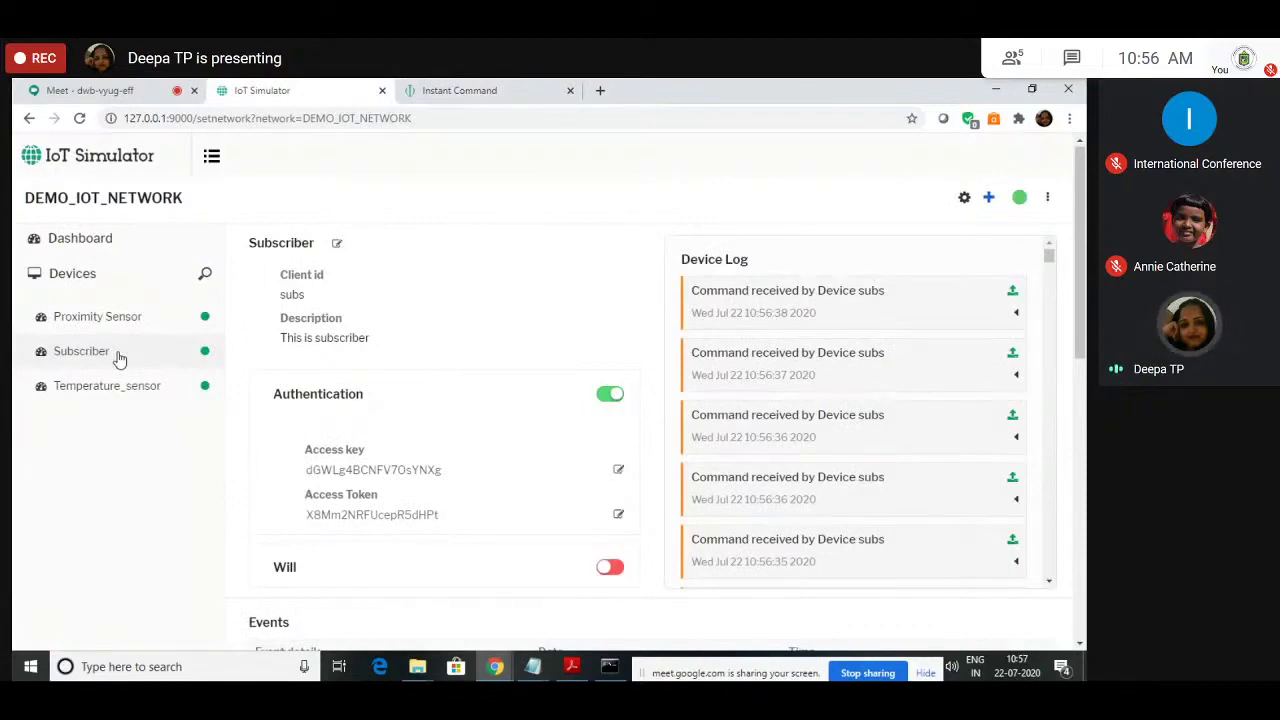
click(416, 88)
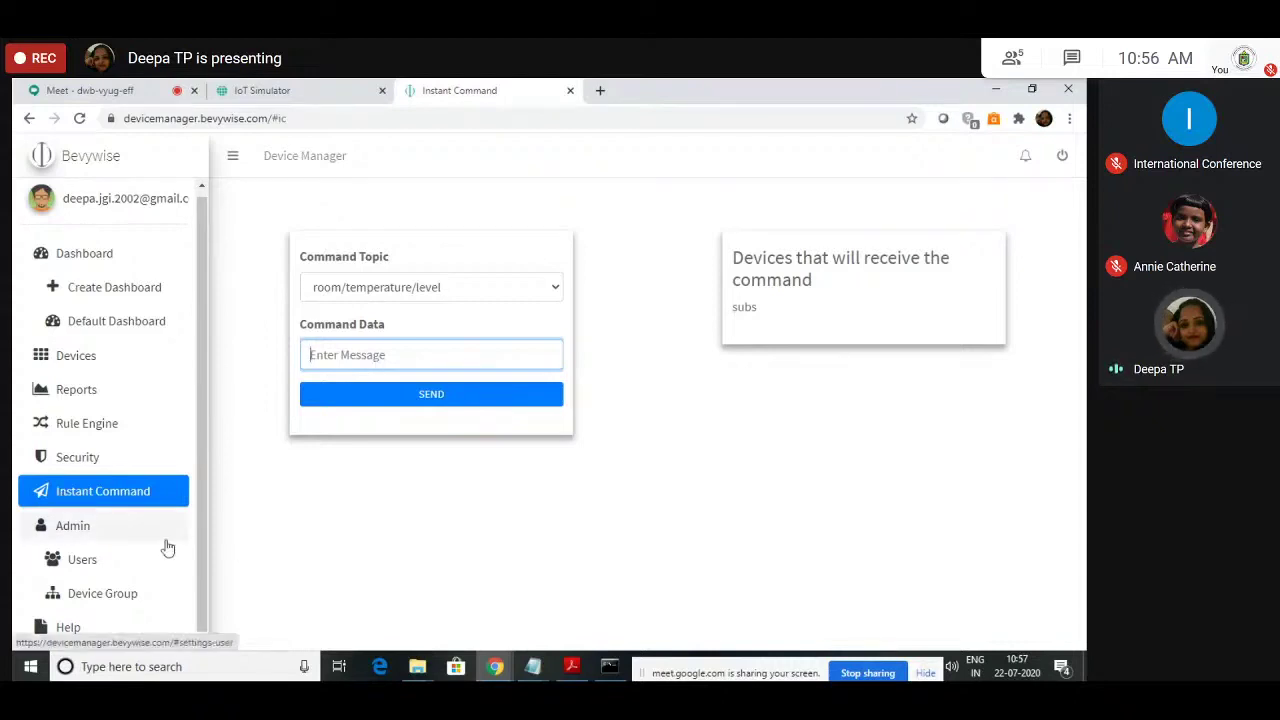
Step: Open the Rule Engine page listing the two existing psnew1 proximity/value rules
click(122, 425)
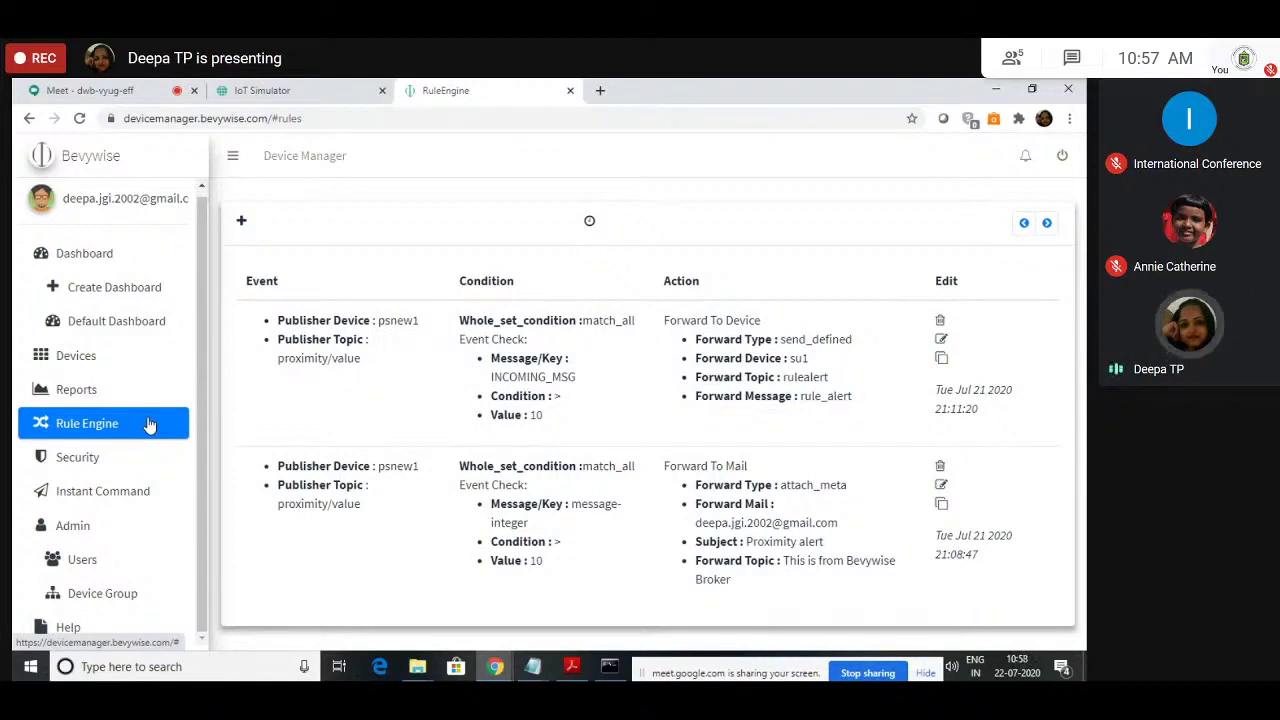
click(242, 222)
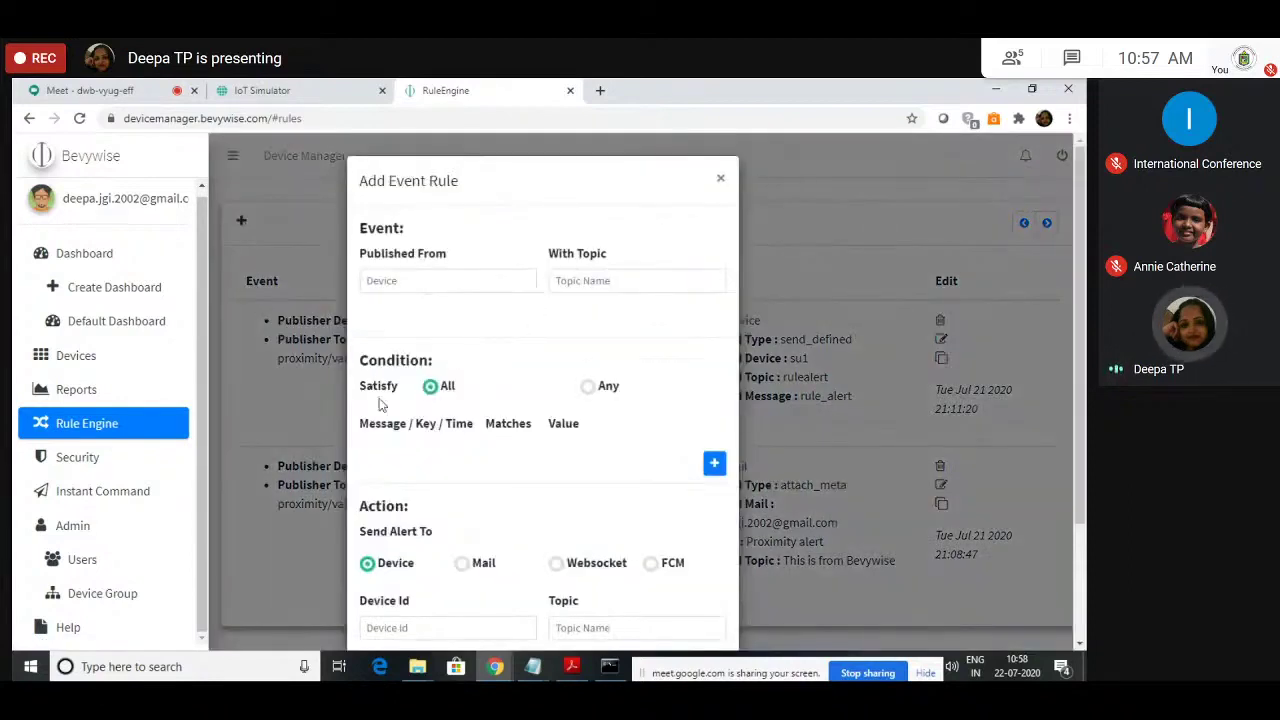
click(425, 280)
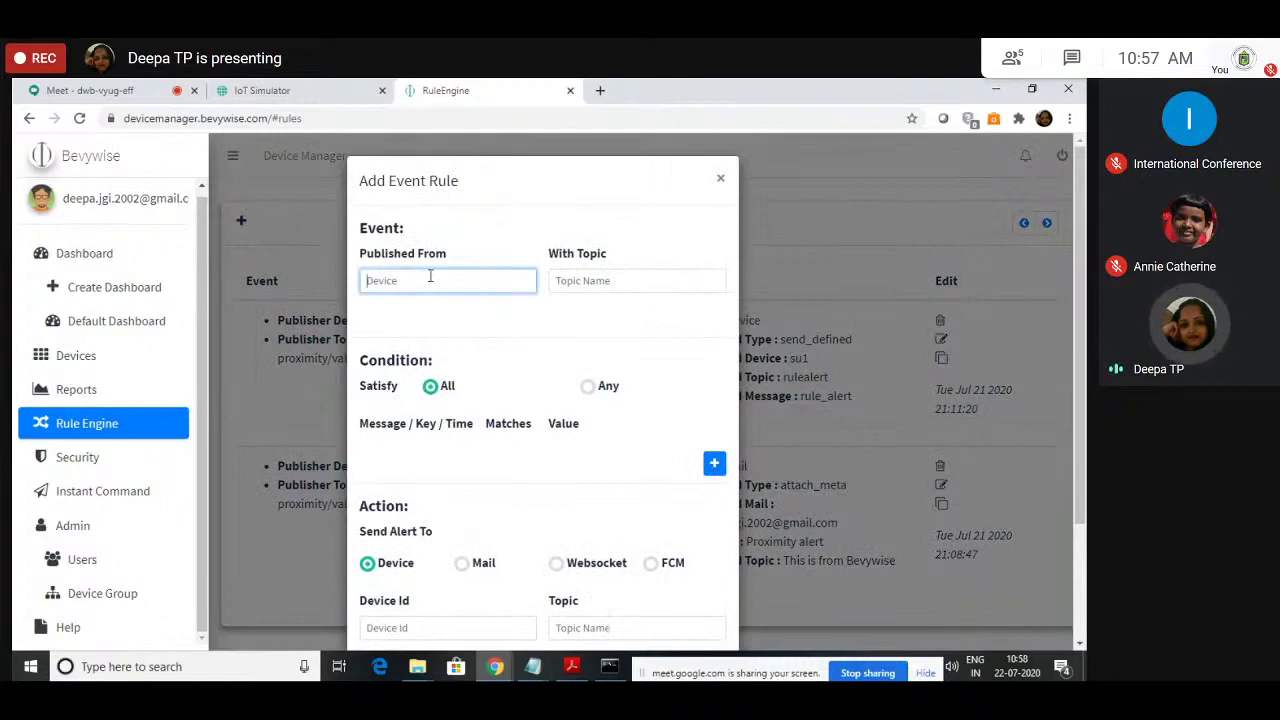
text(temp)
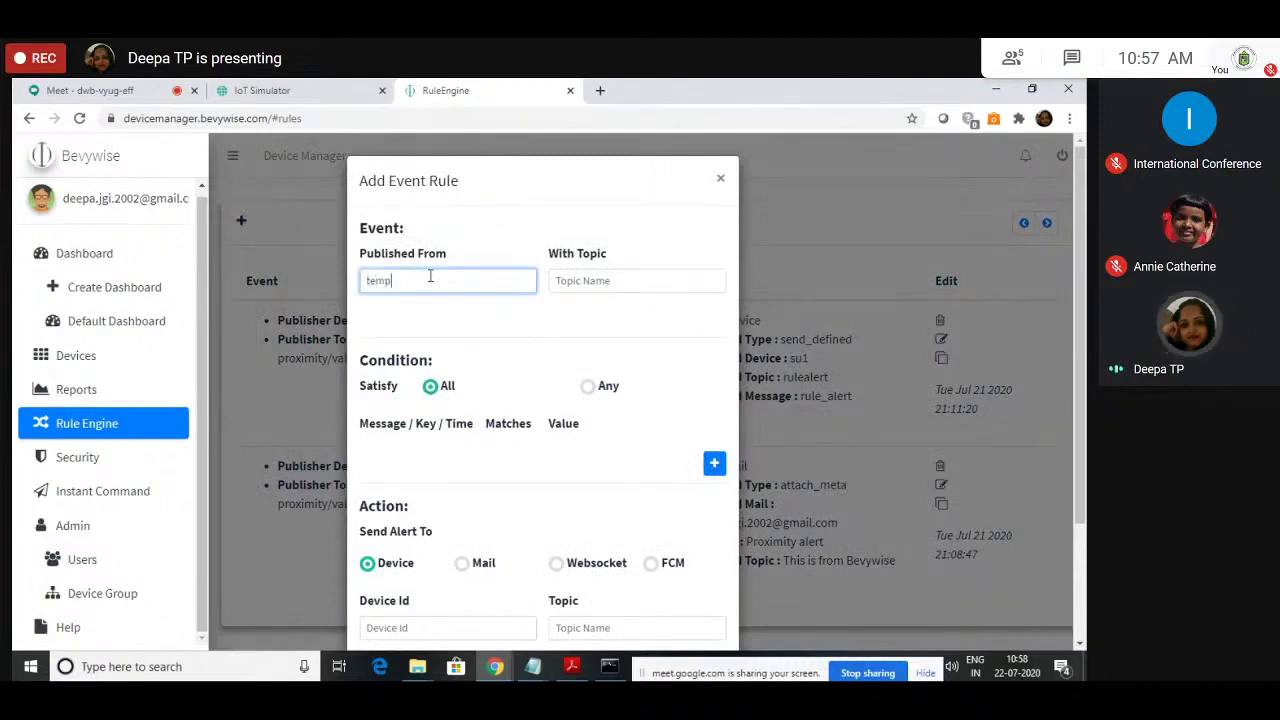
text(_s)
click(588, 281)
click(268, 88)
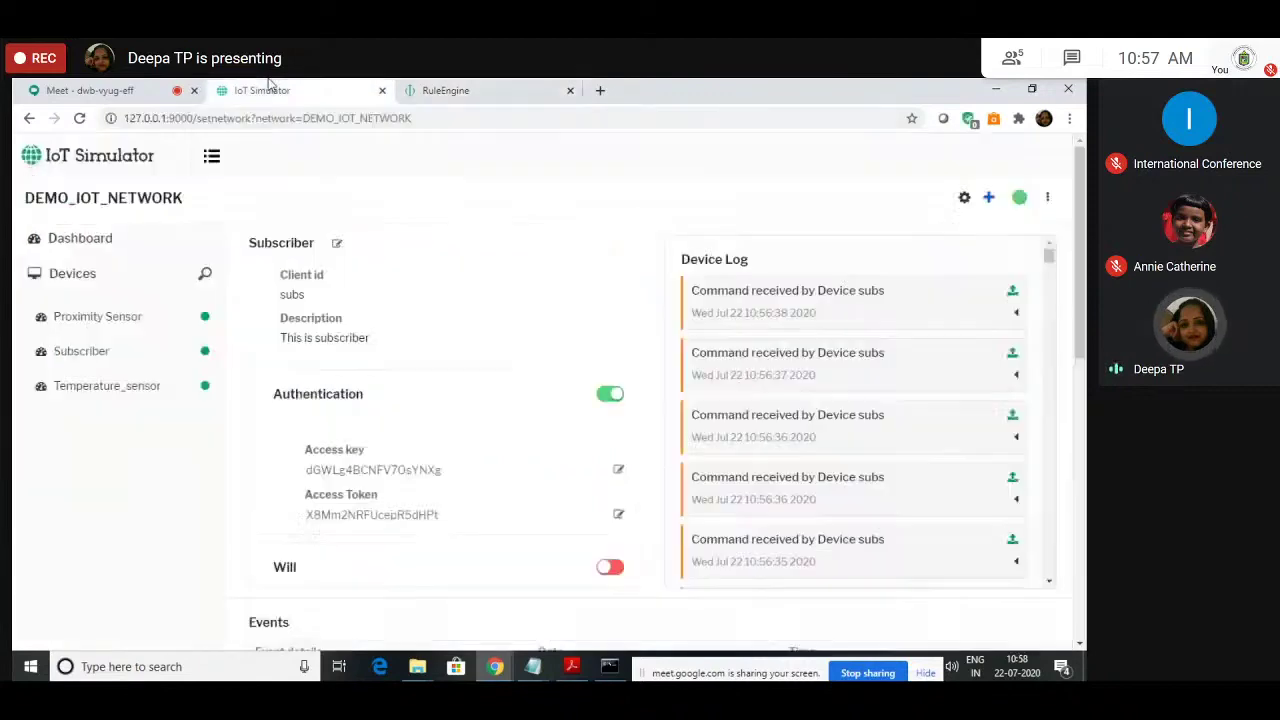
scroll(322, 469, down, 3)
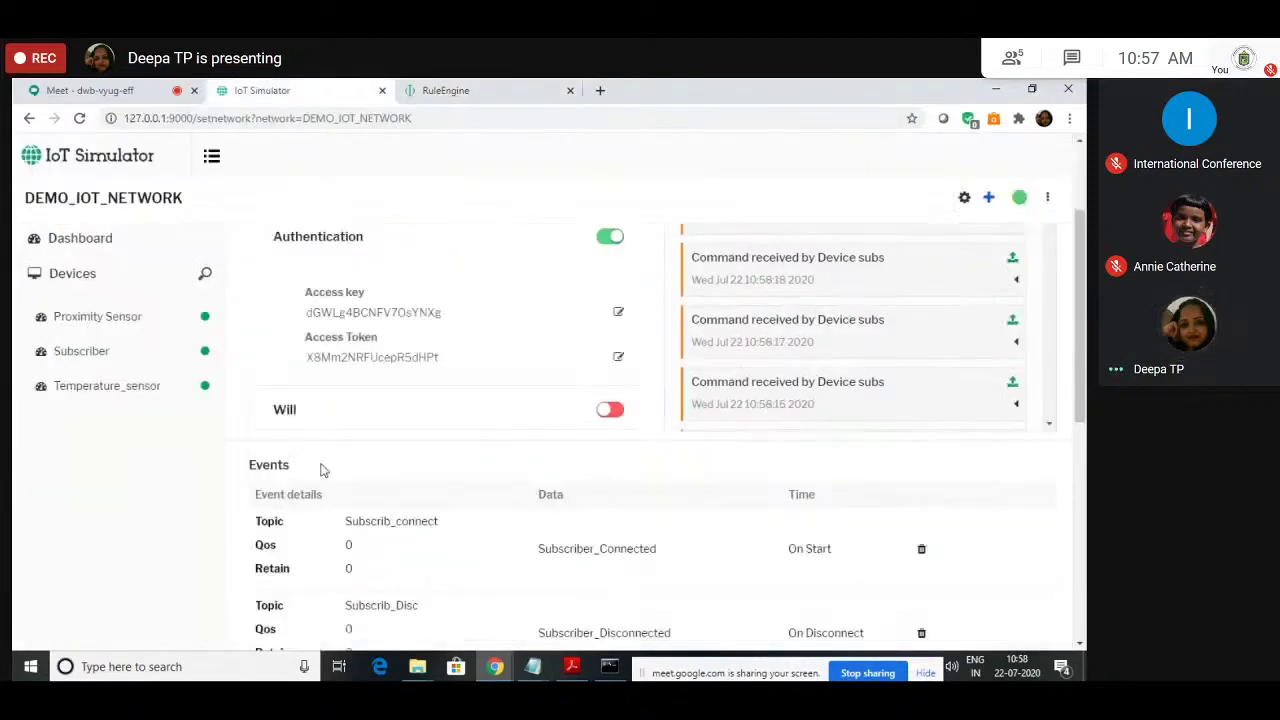
scroll(320, 466, down, 9)
scroll(380, 437, up, 10)
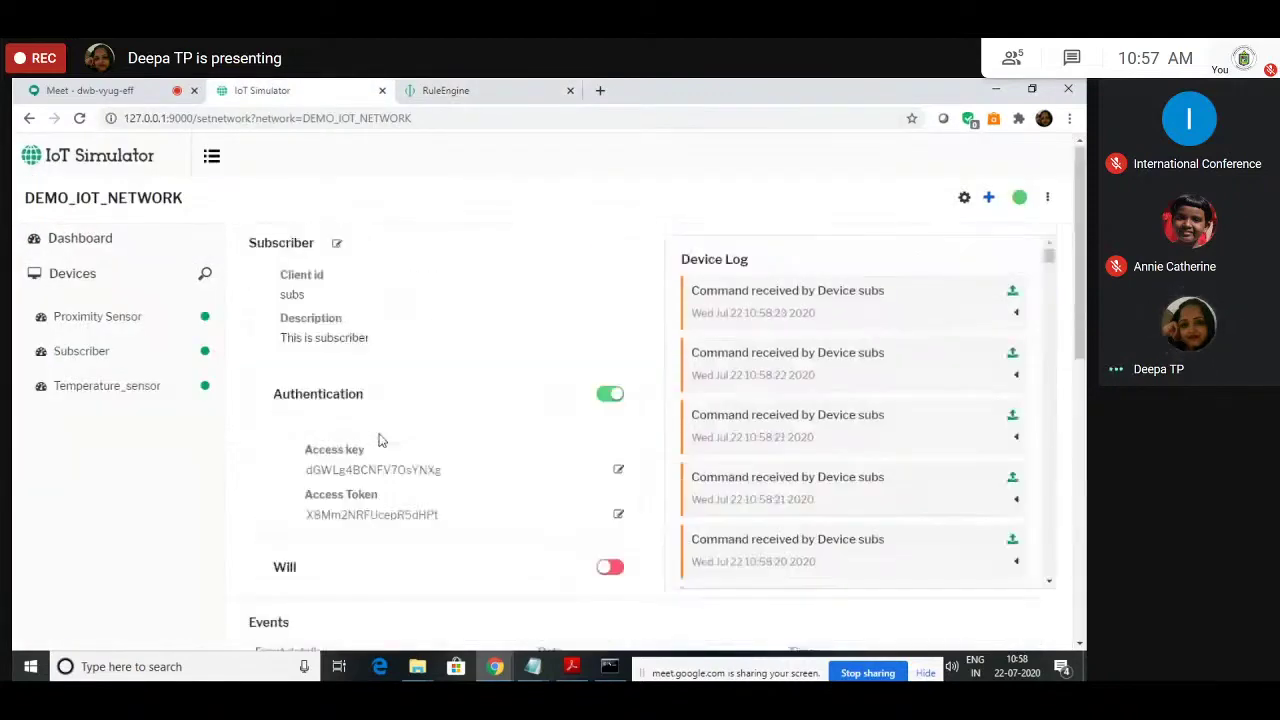
click(103, 388)
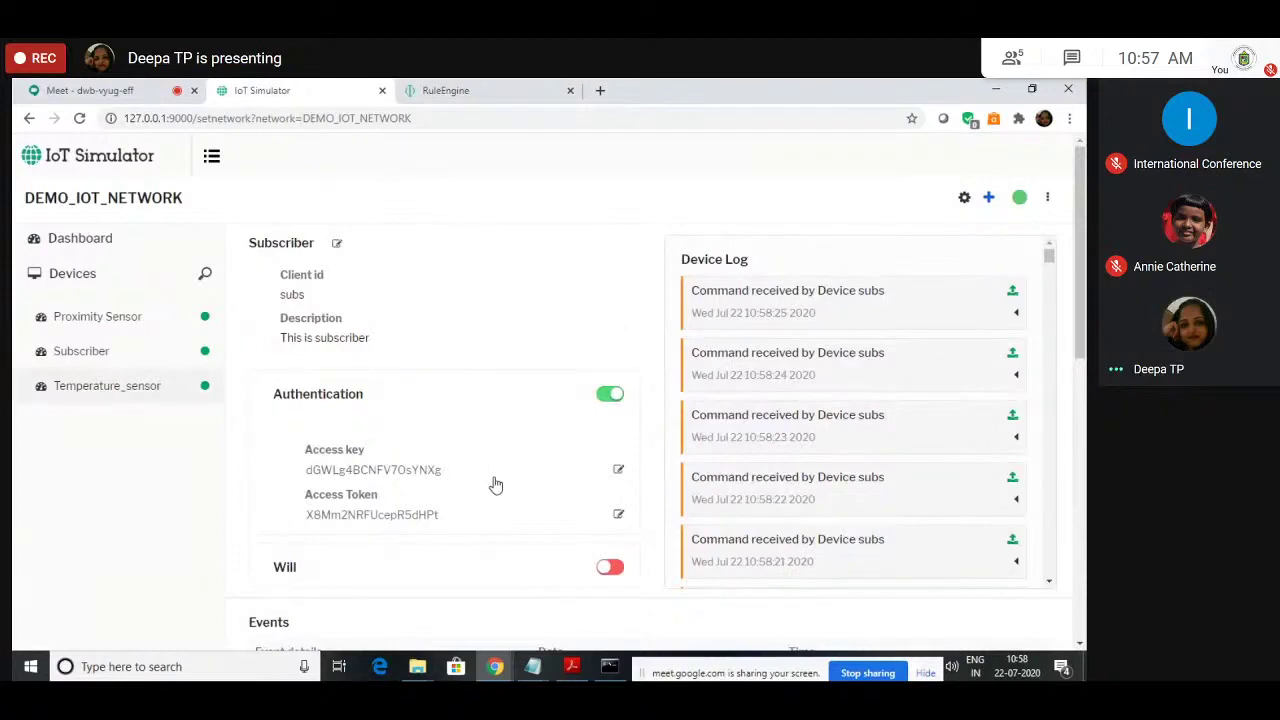
click(445, 90)
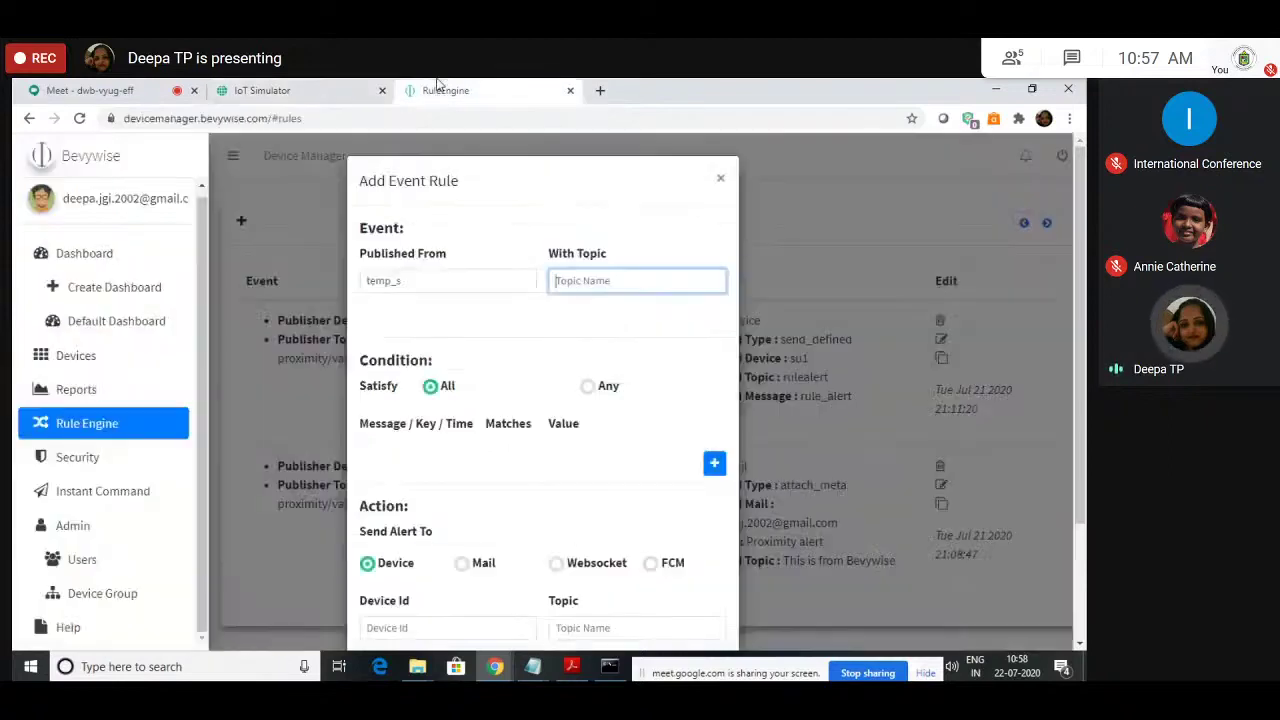
click(316, 88)
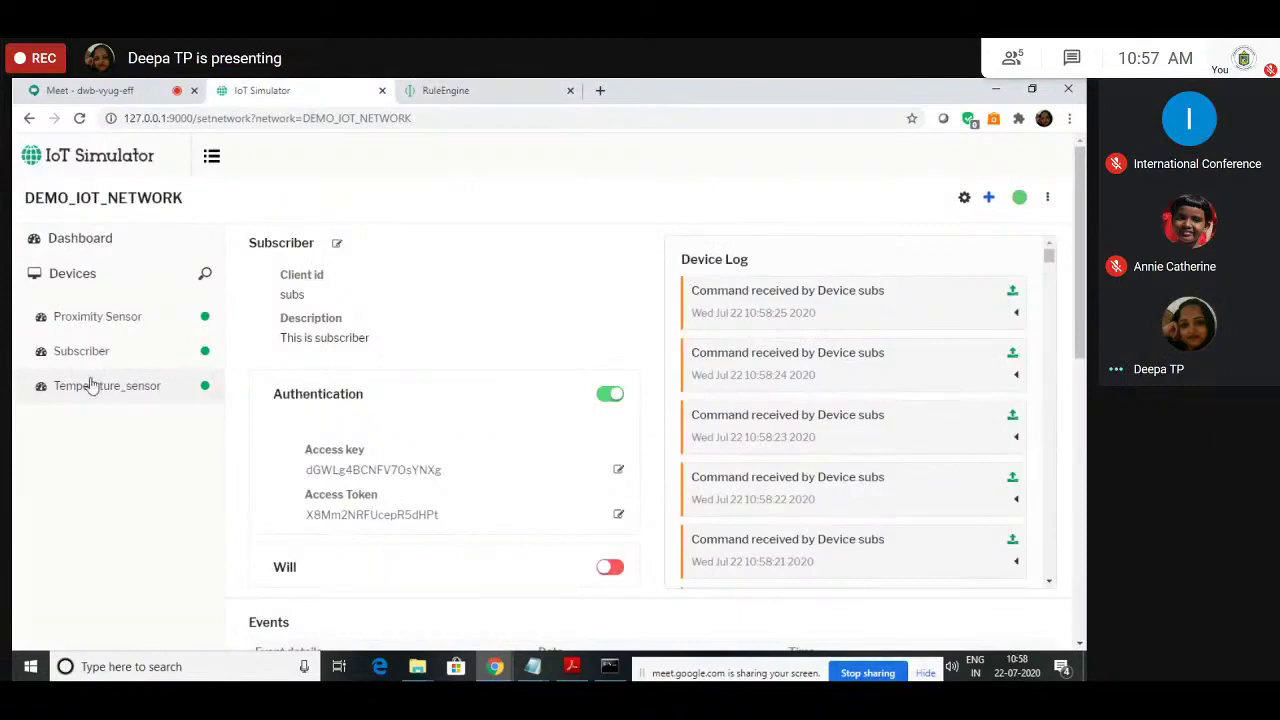
click(447, 88)
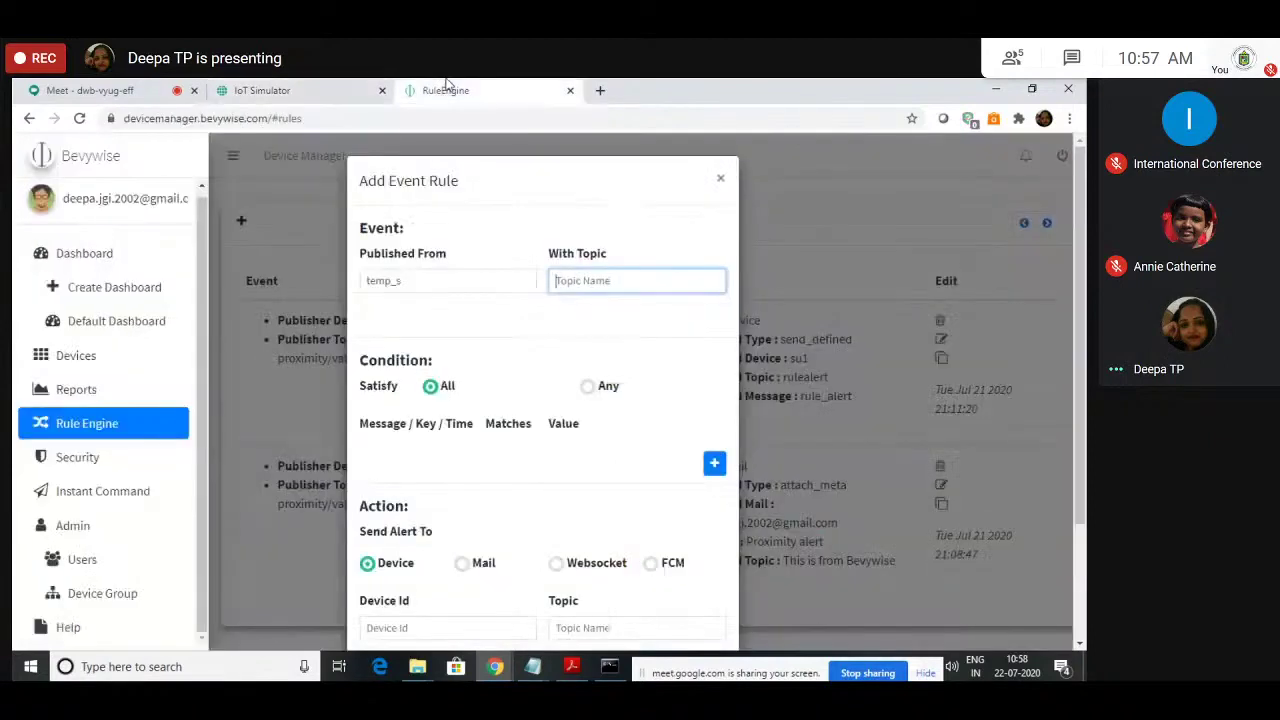
click(723, 180)
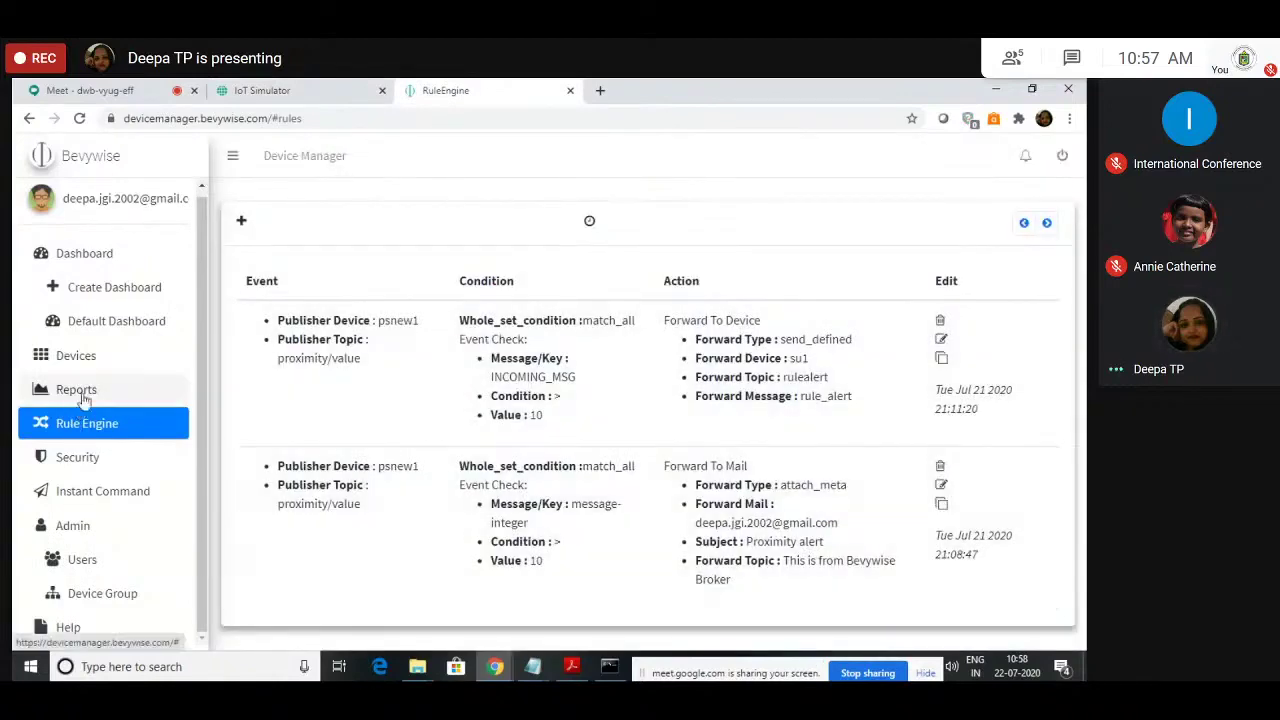
click(83, 396)
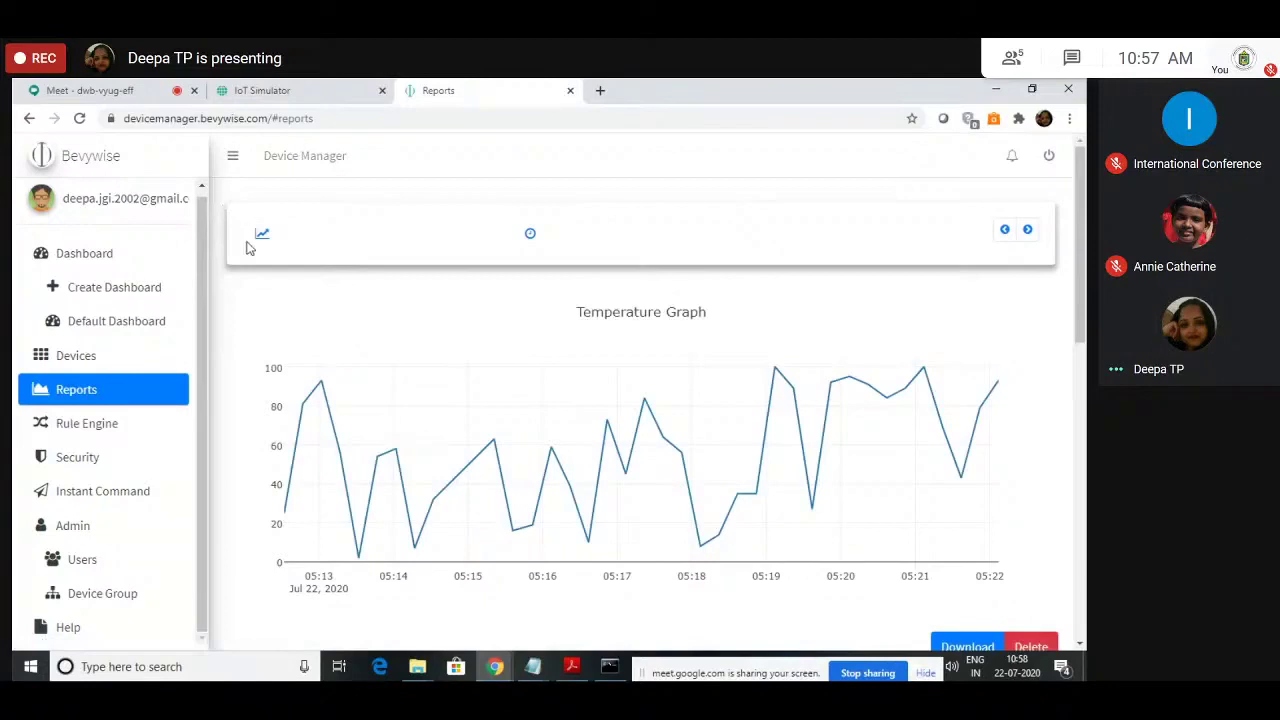
click(260, 236)
click(576, 405)
click(520, 346)
click(432, 398)
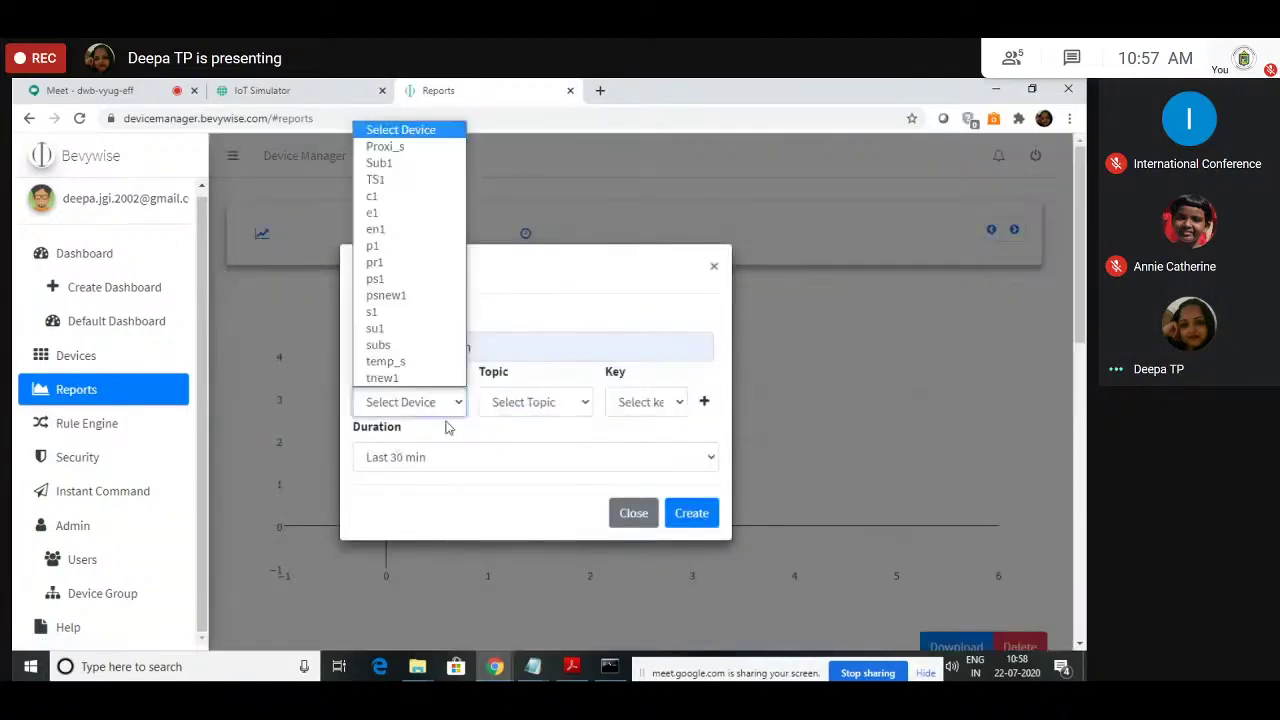
click(403, 360)
click(526, 402)
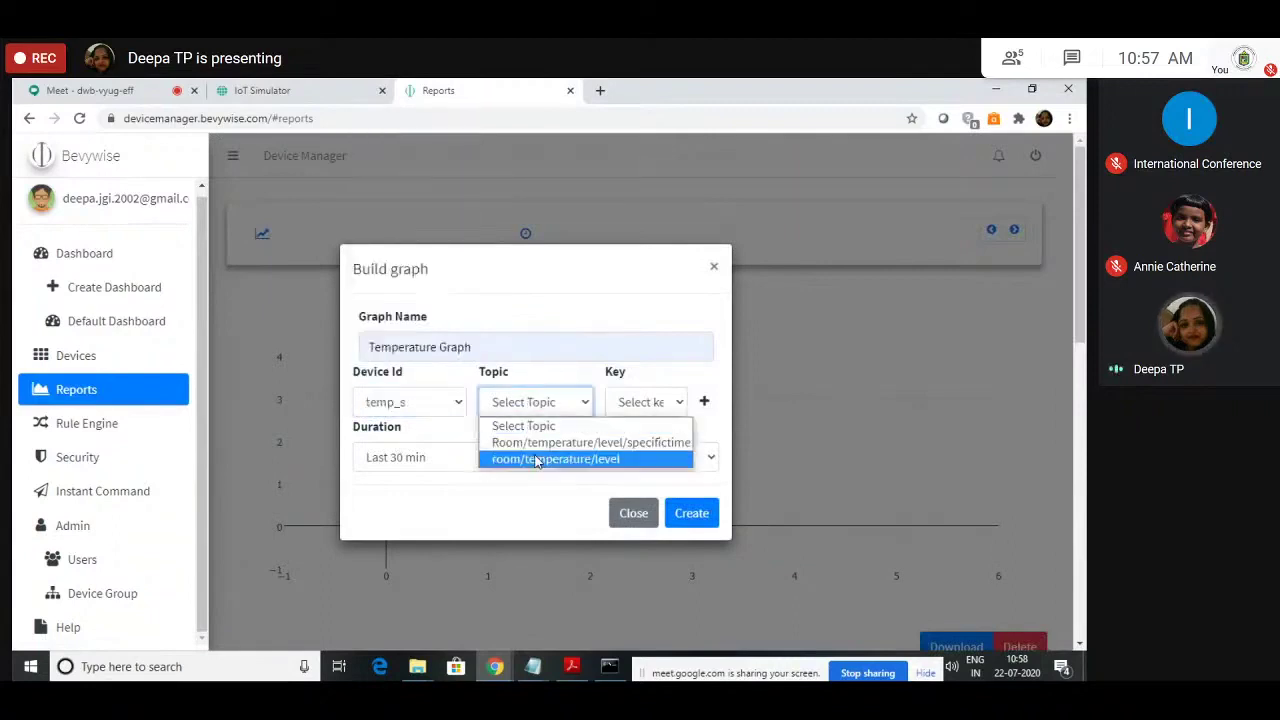
click(533, 459)
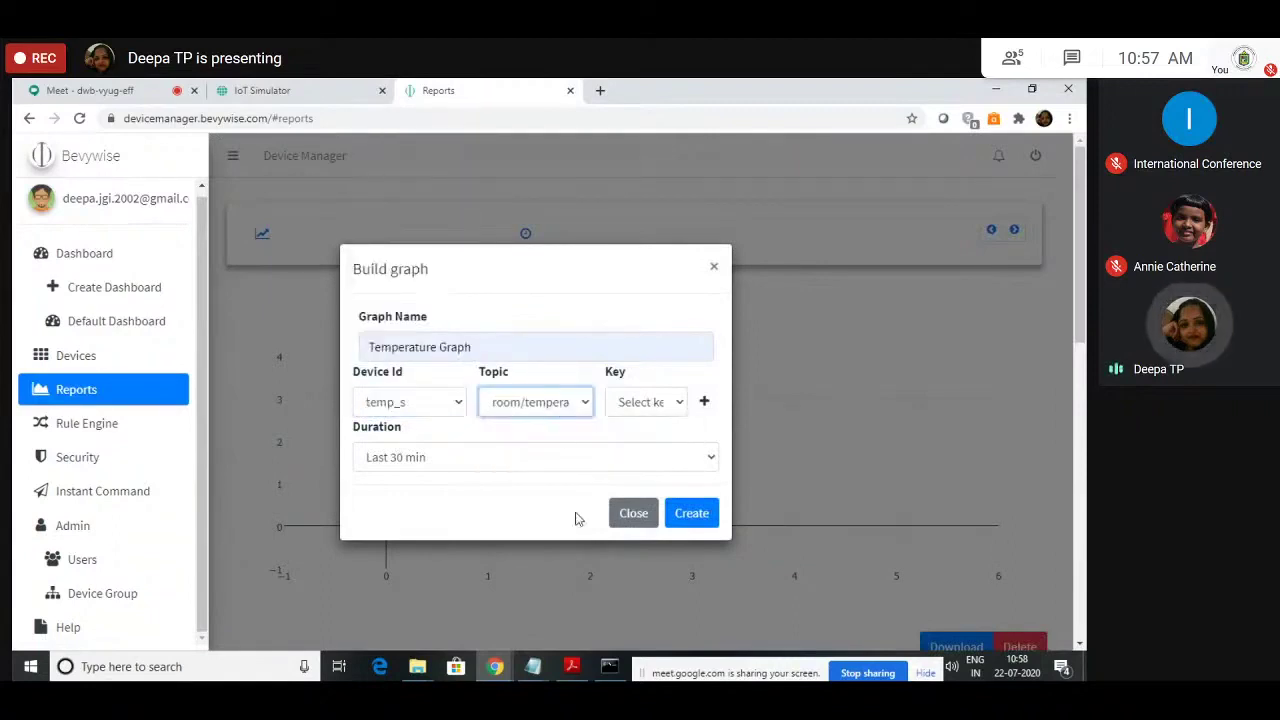
click(650, 515)
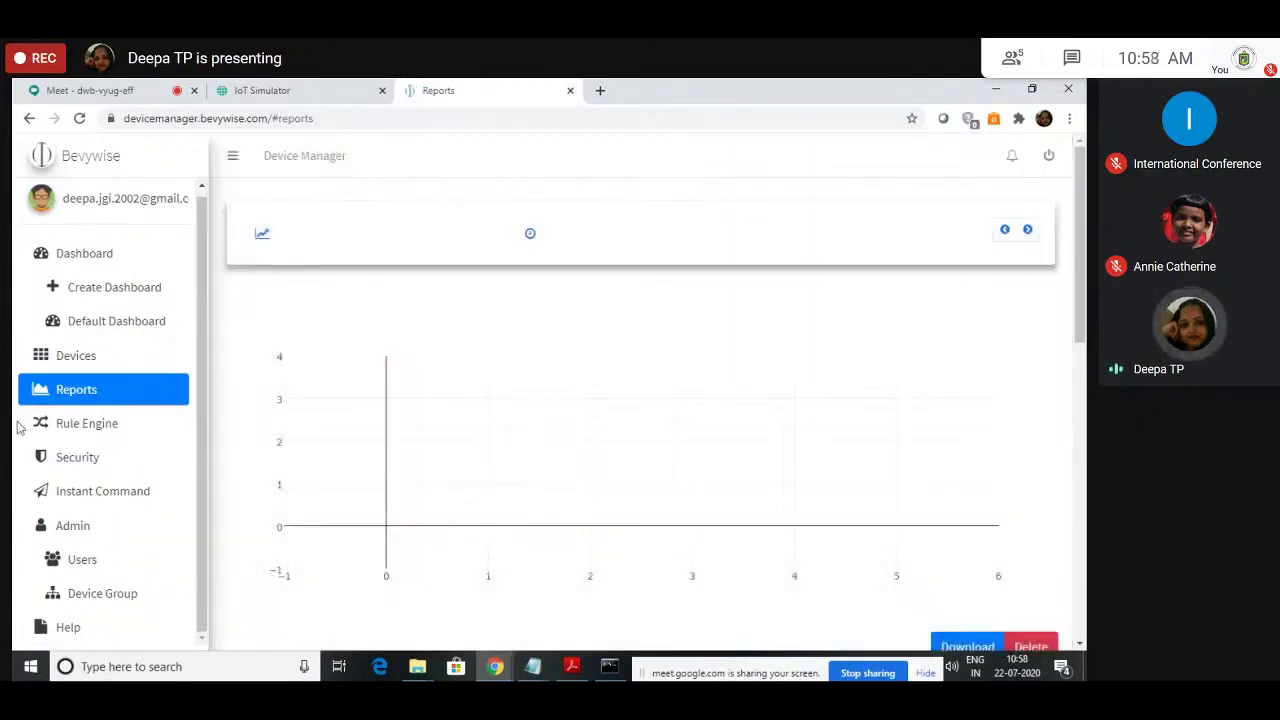
click(74, 423)
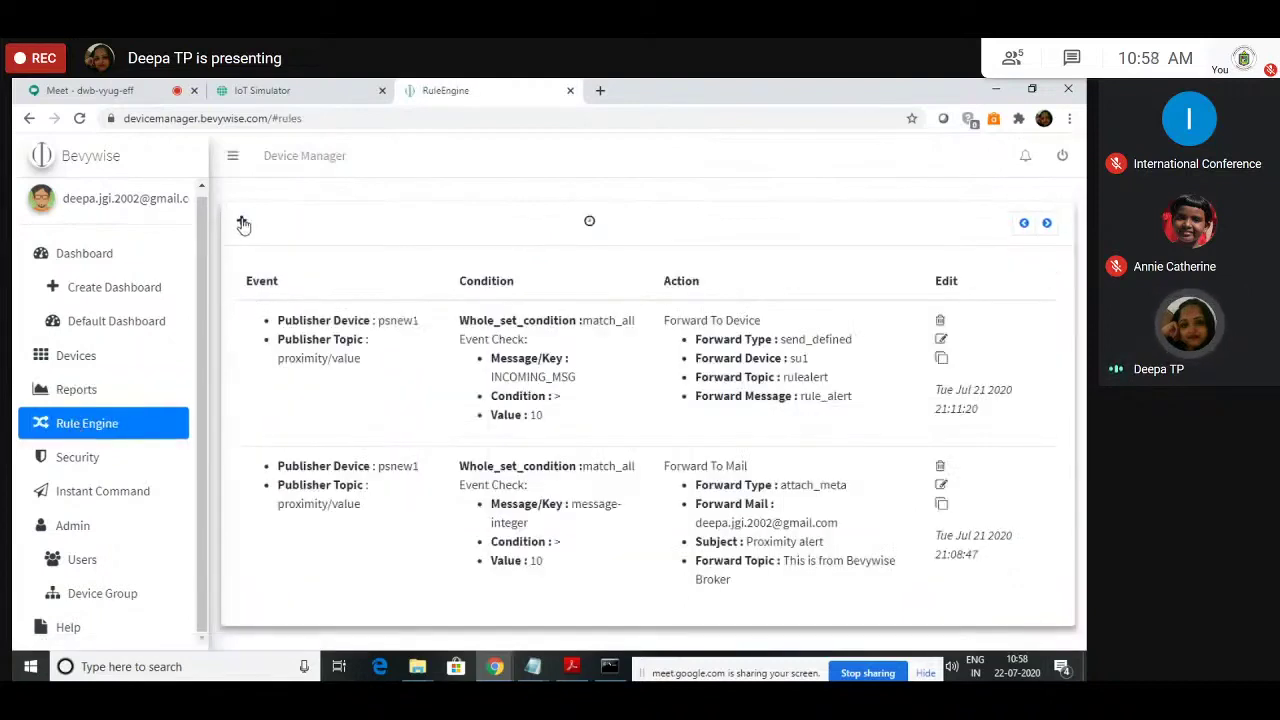
Step: Add a new event rule for device temp_s on topic room/temperature/level
click(241, 221)
click(445, 288)
text(temp_s)
key(Tab)
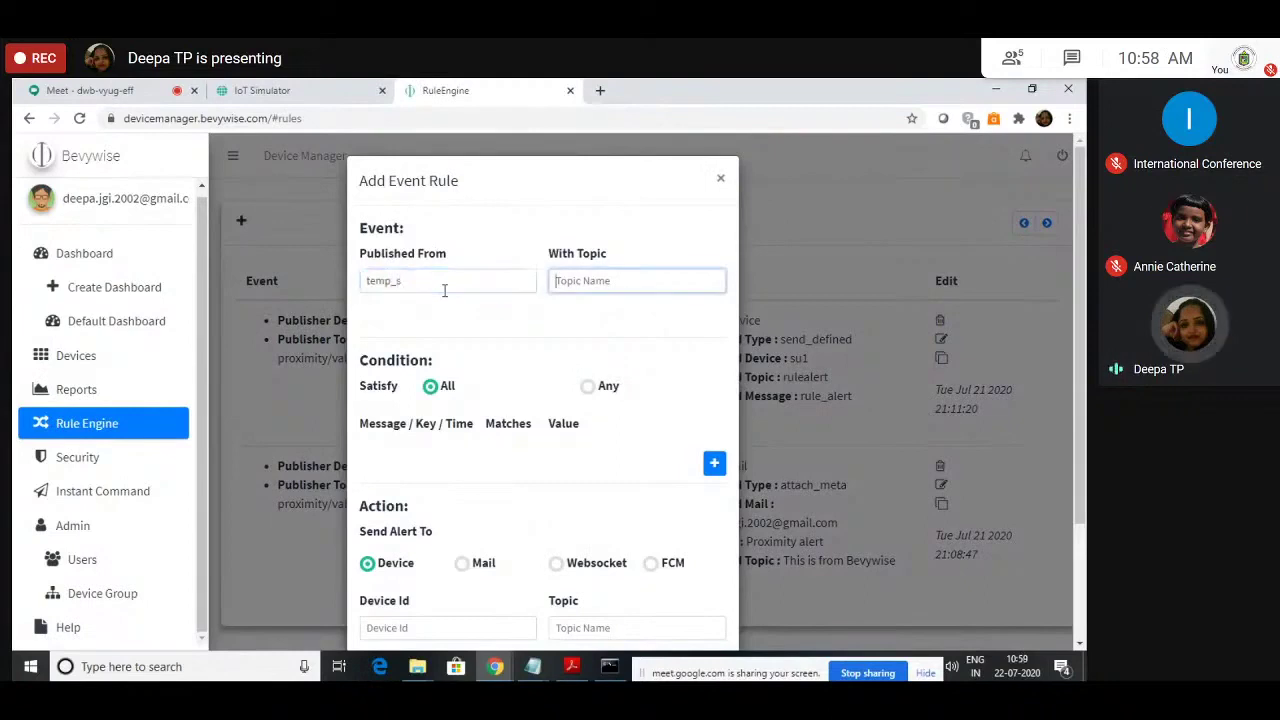
text(room/temperature)
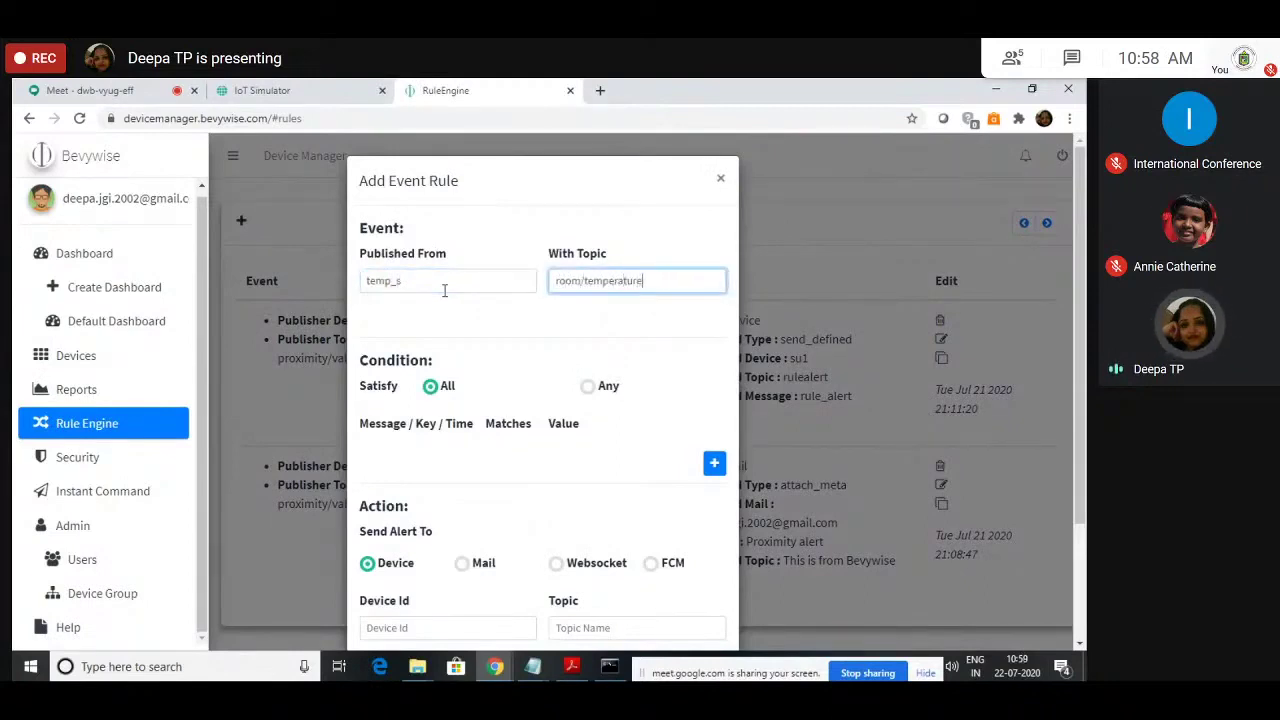
text(/level)
click(515, 398)
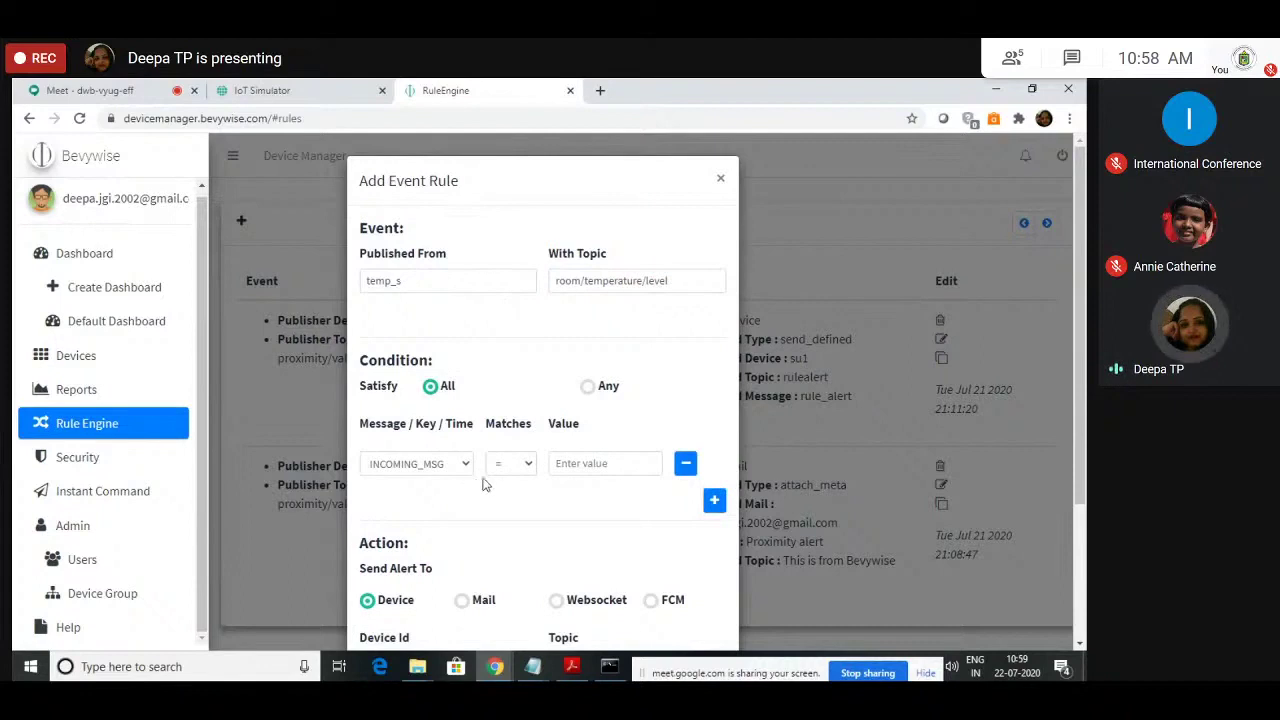
Step: Set the rule condition to room/temperature/level greater than 50
scroll(478, 482, down, 1)
click(461, 389)
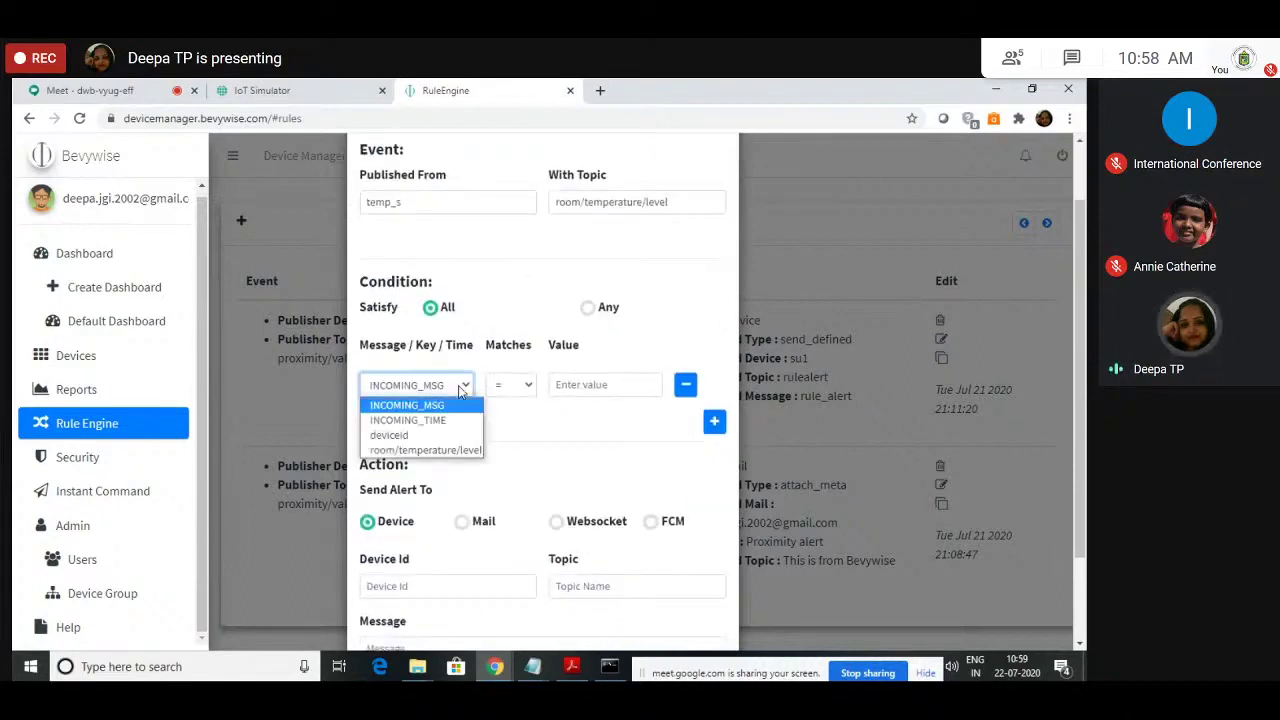
click(466, 451)
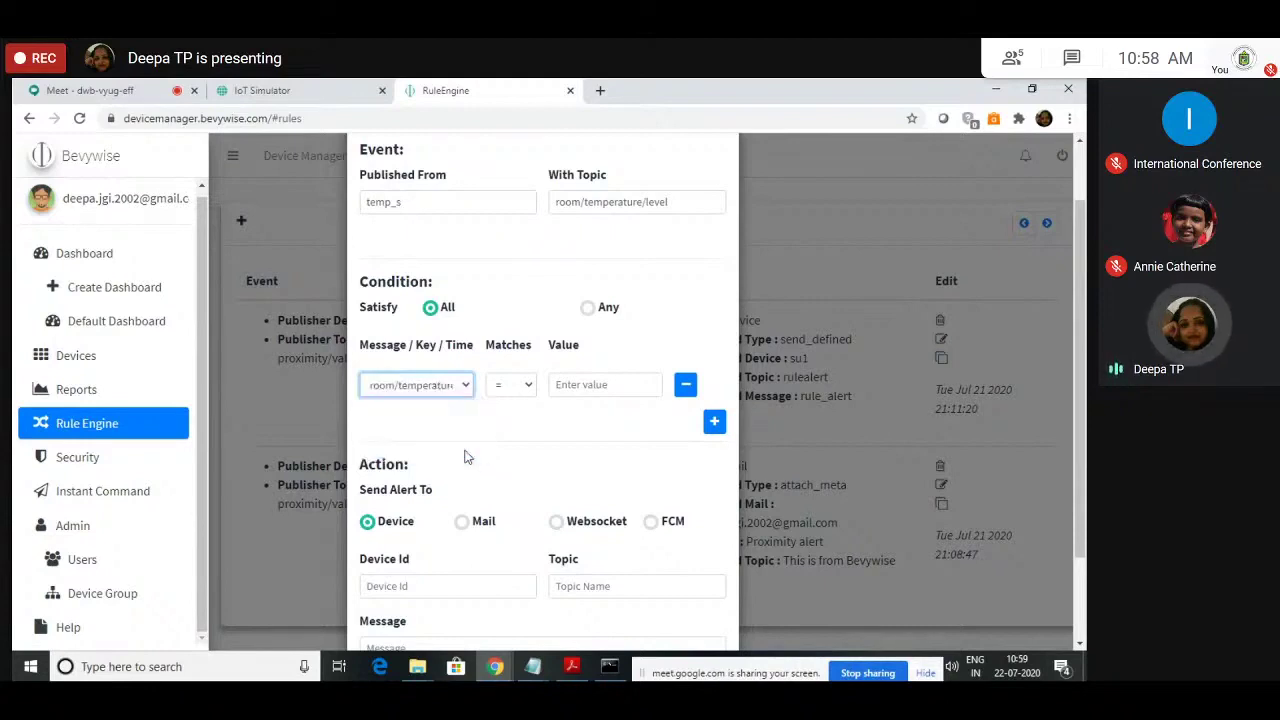
click(524, 386)
click(503, 449)
click(563, 380)
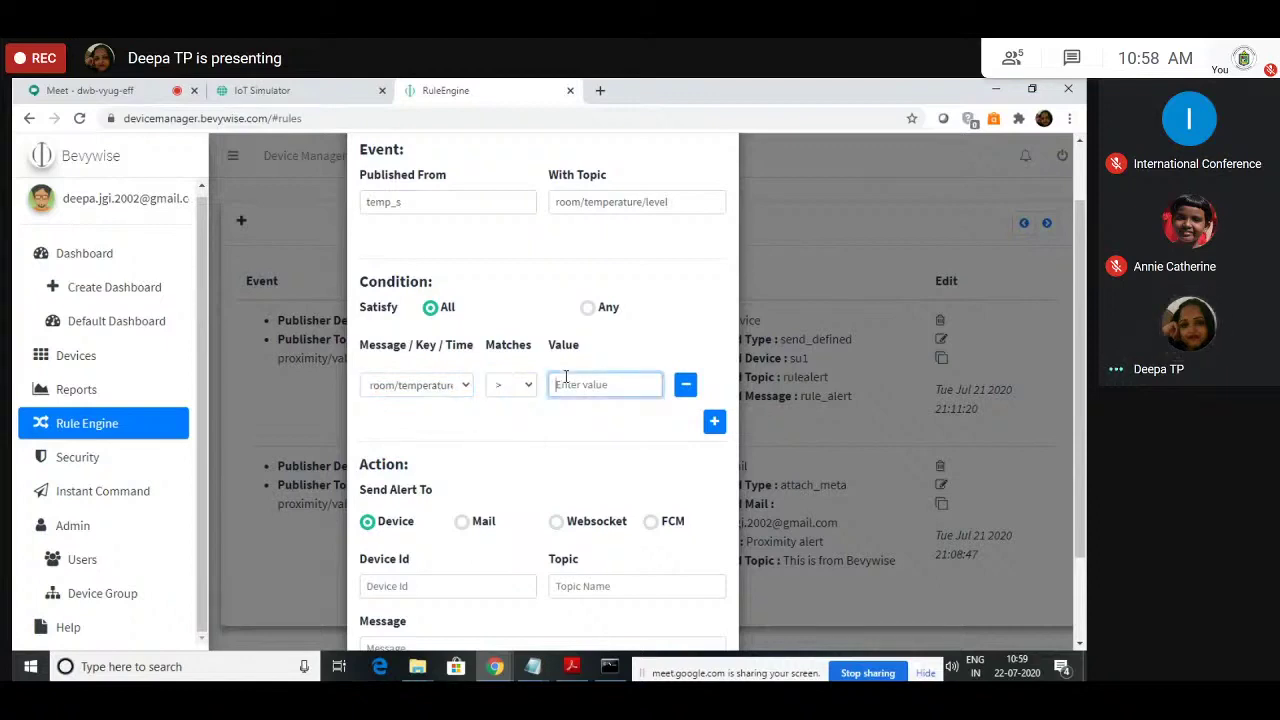
text(10)
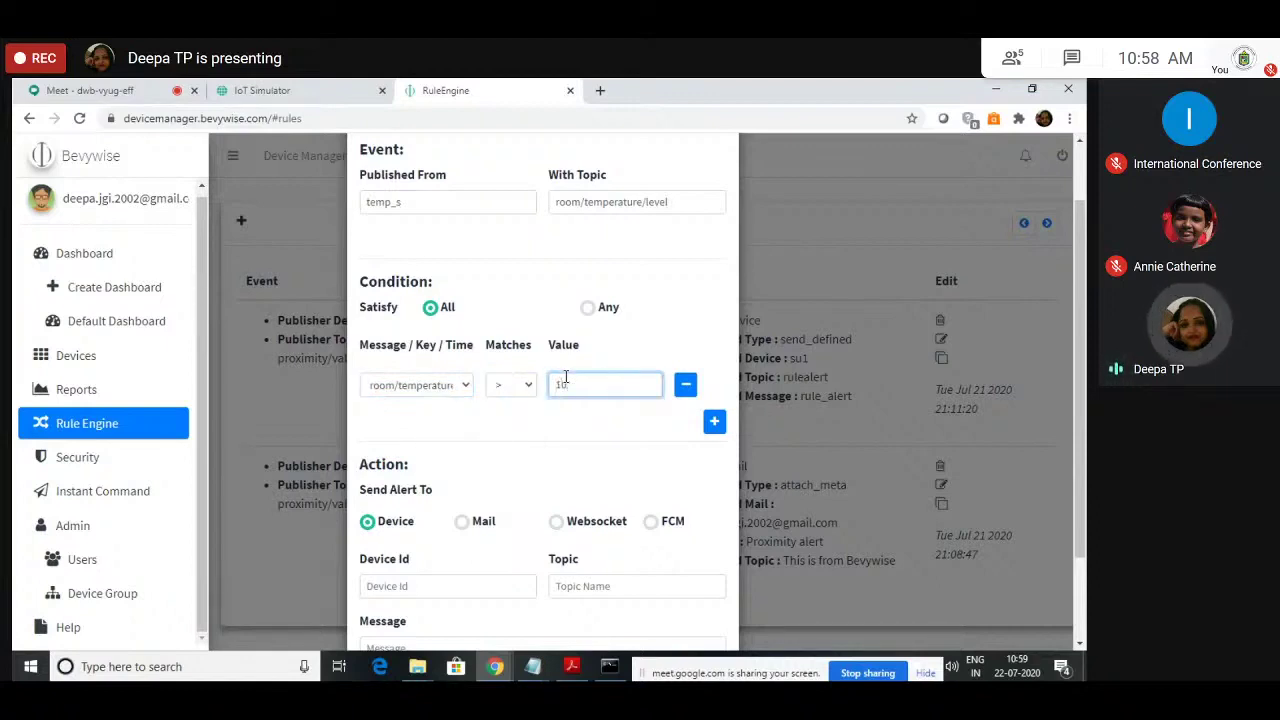
click(584, 431)
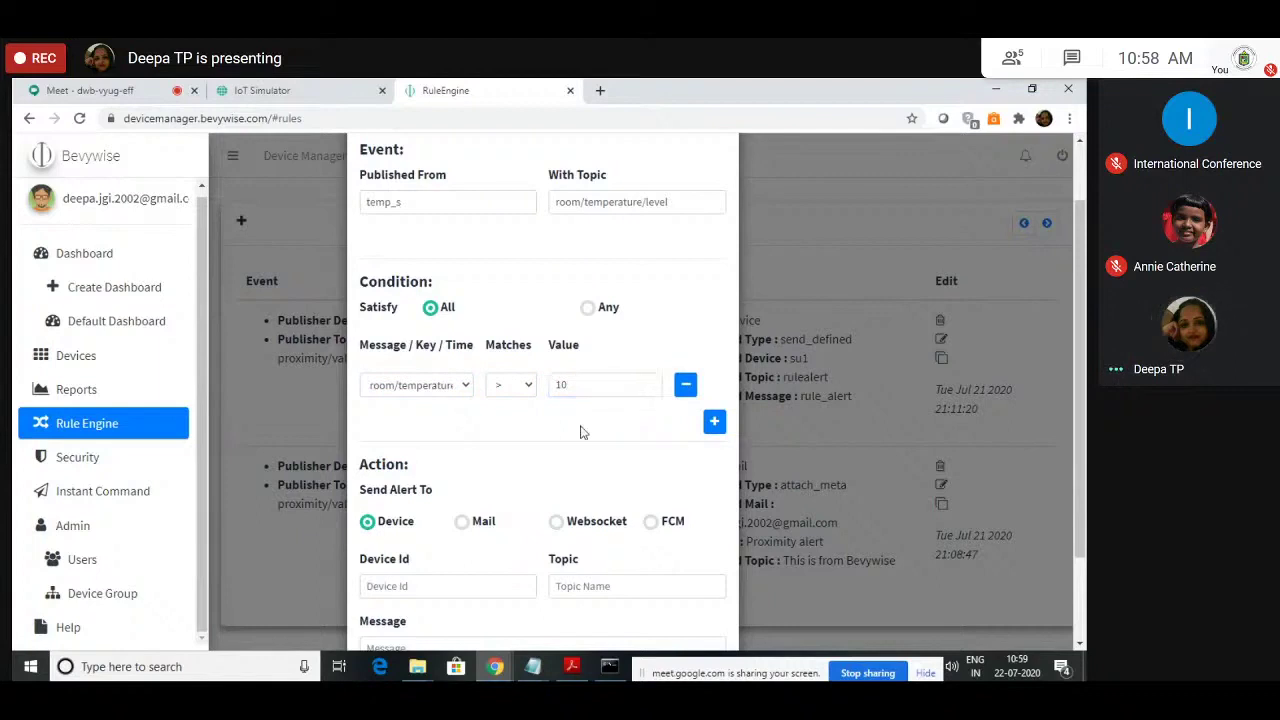
click(566, 384)
key(BackSpace)
key(BackSpace)
text(50)
click(566, 456)
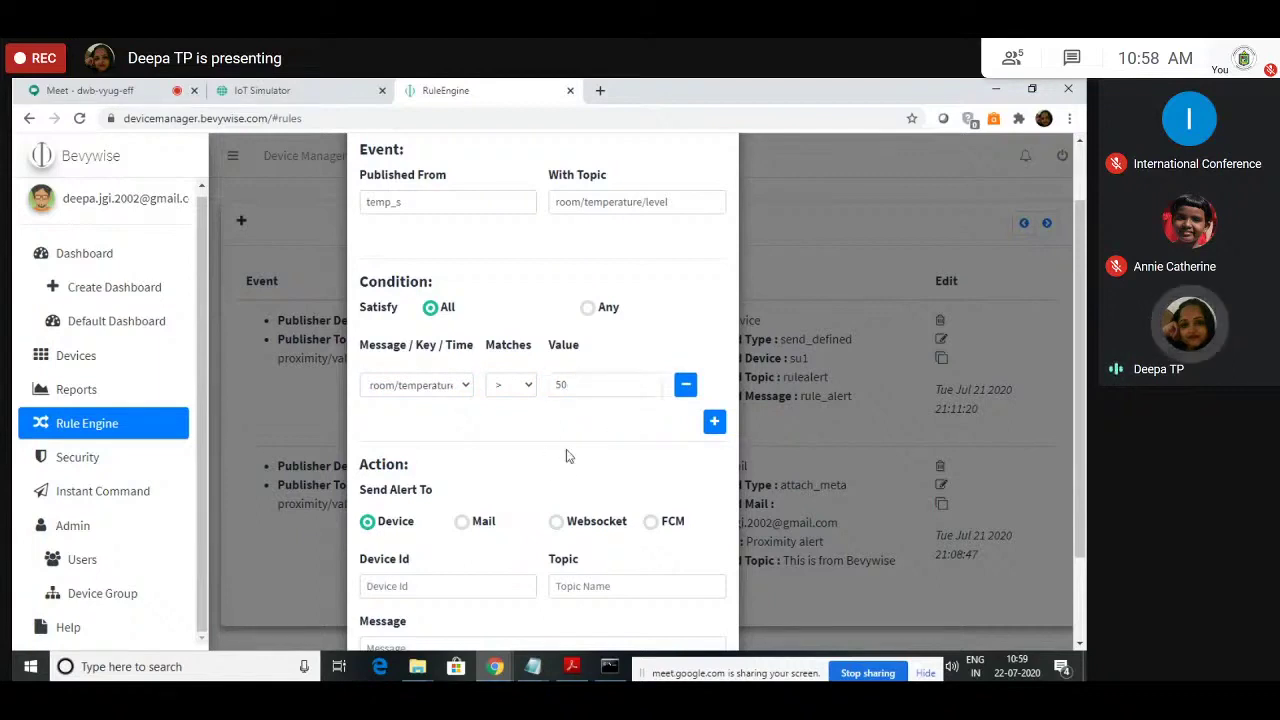
Step: Choose Mail as the rule's alert method
scroll(566, 452, down, 1)
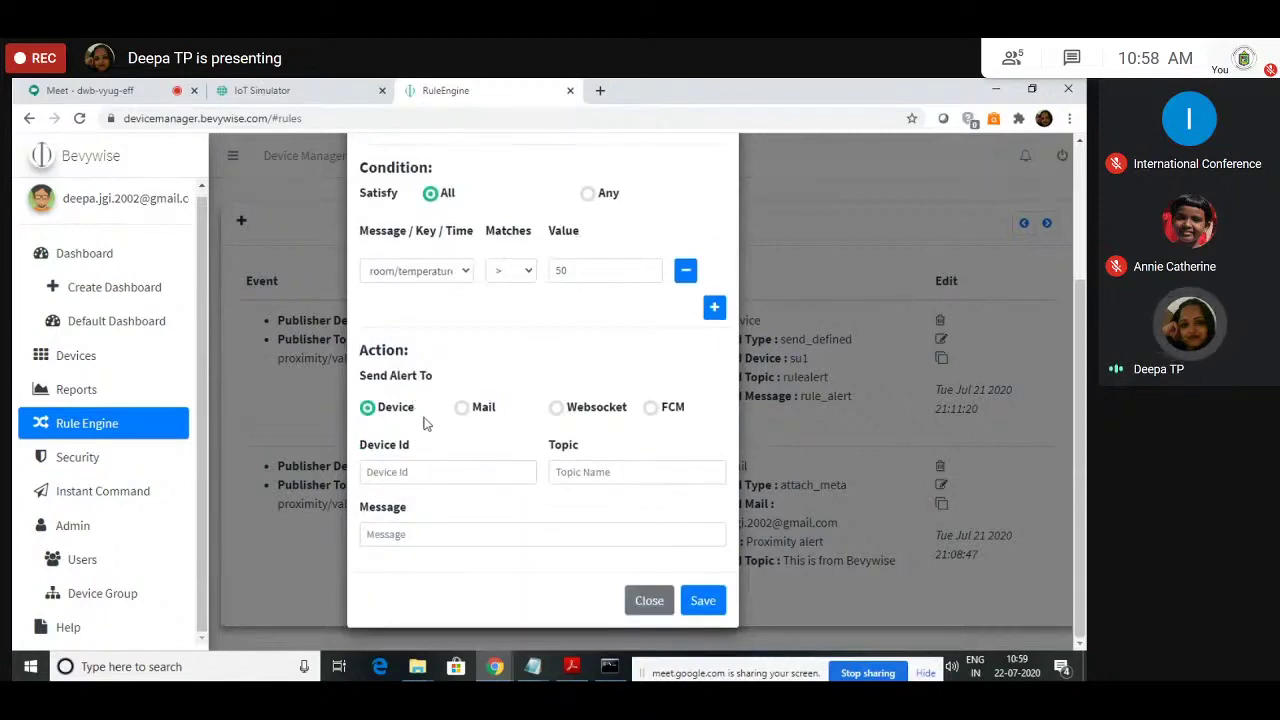
click(430, 472)
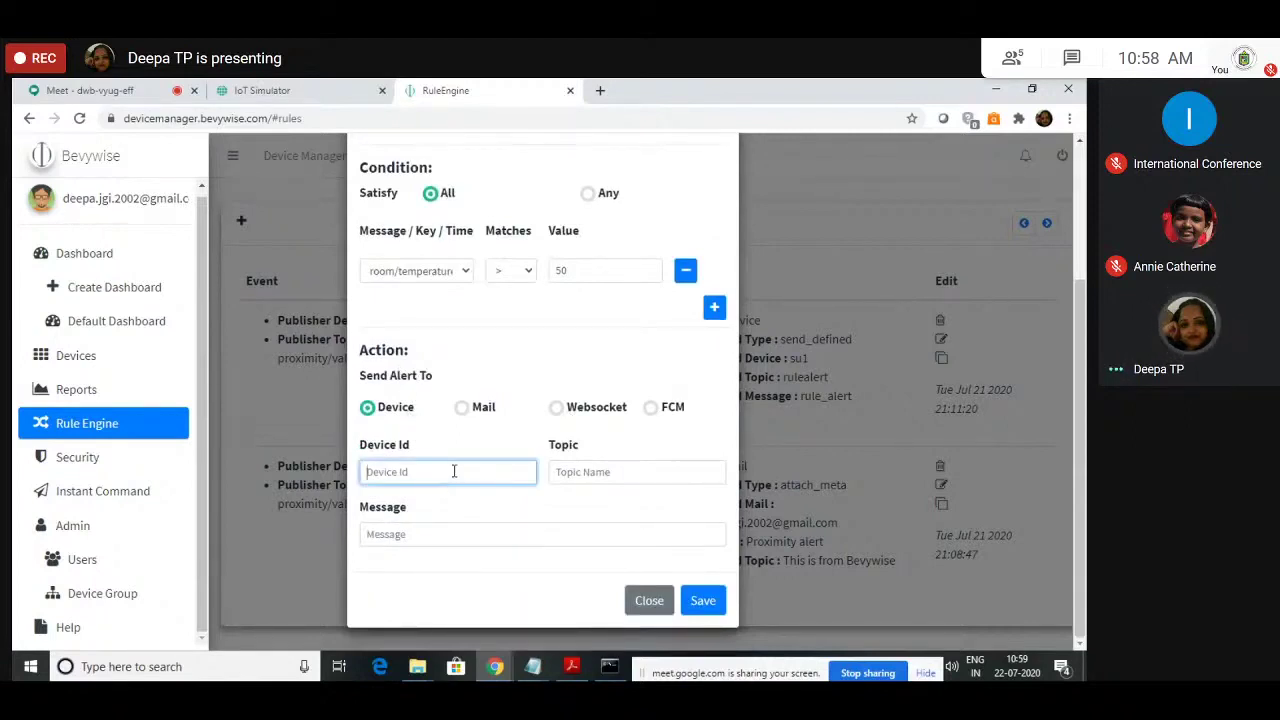
click(522, 540)
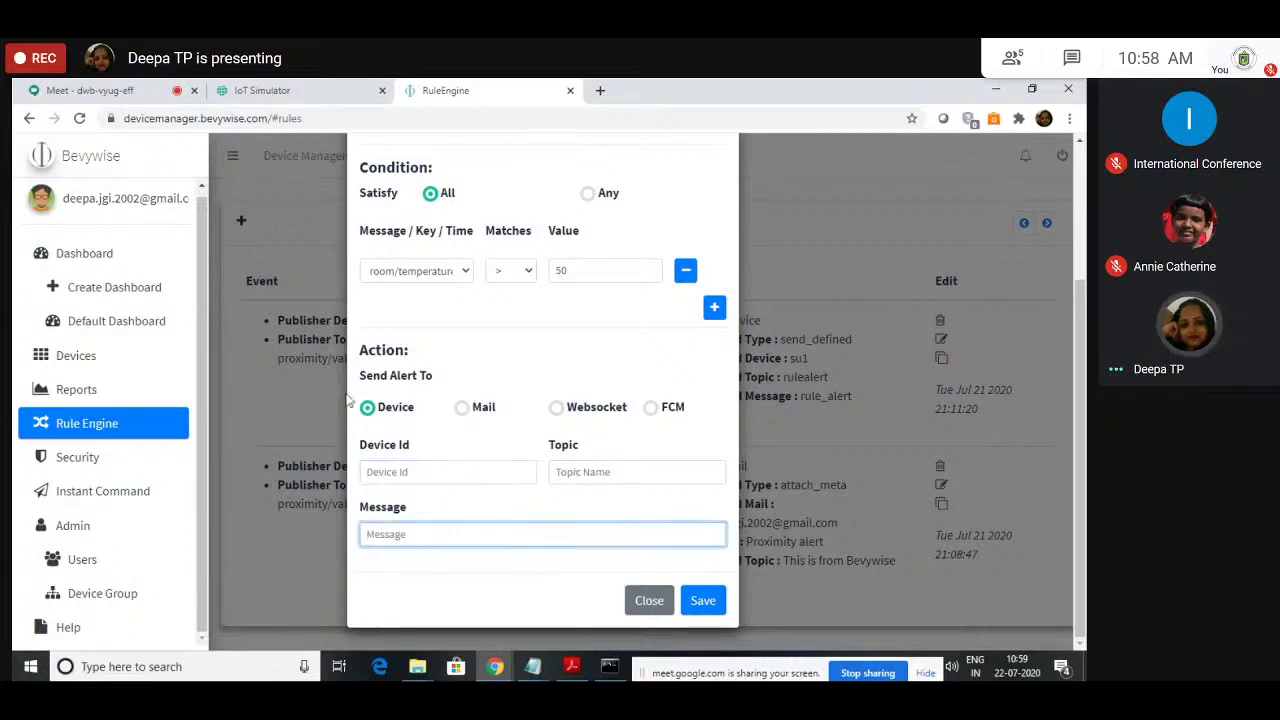
click(482, 414)
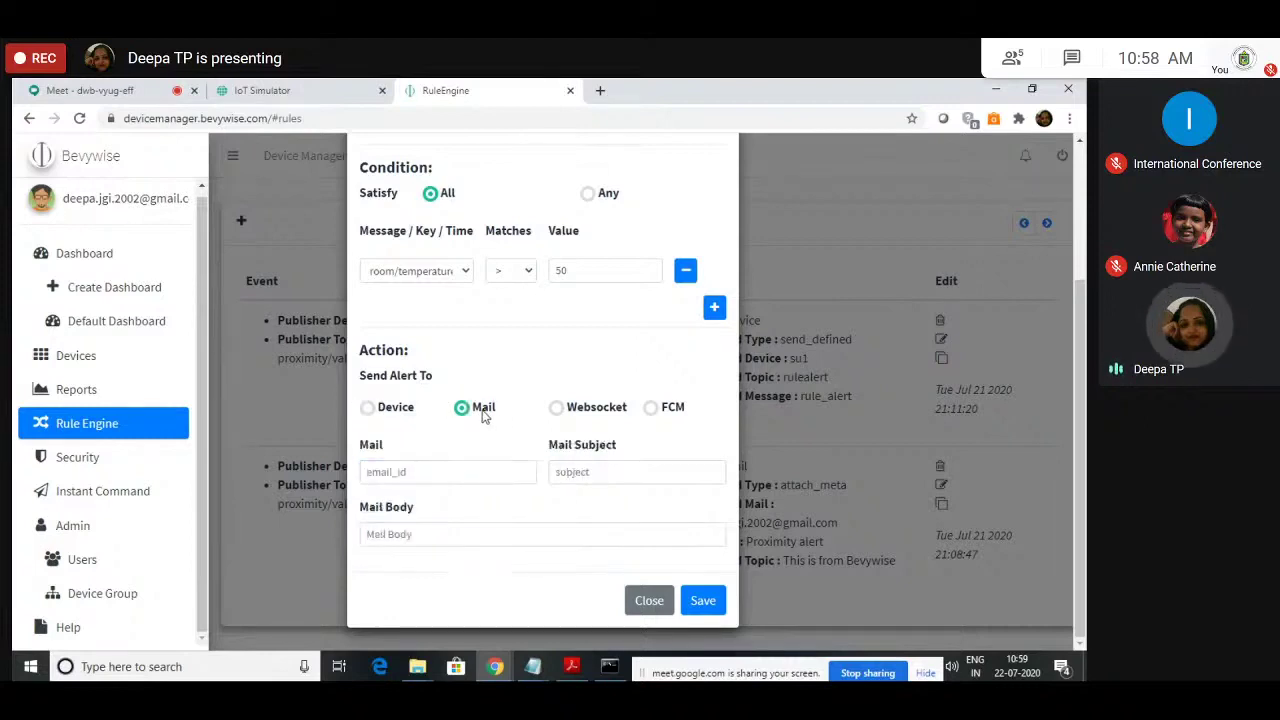
Step: Enter the recipient's e-mail address for the mail alert
click(432, 475)
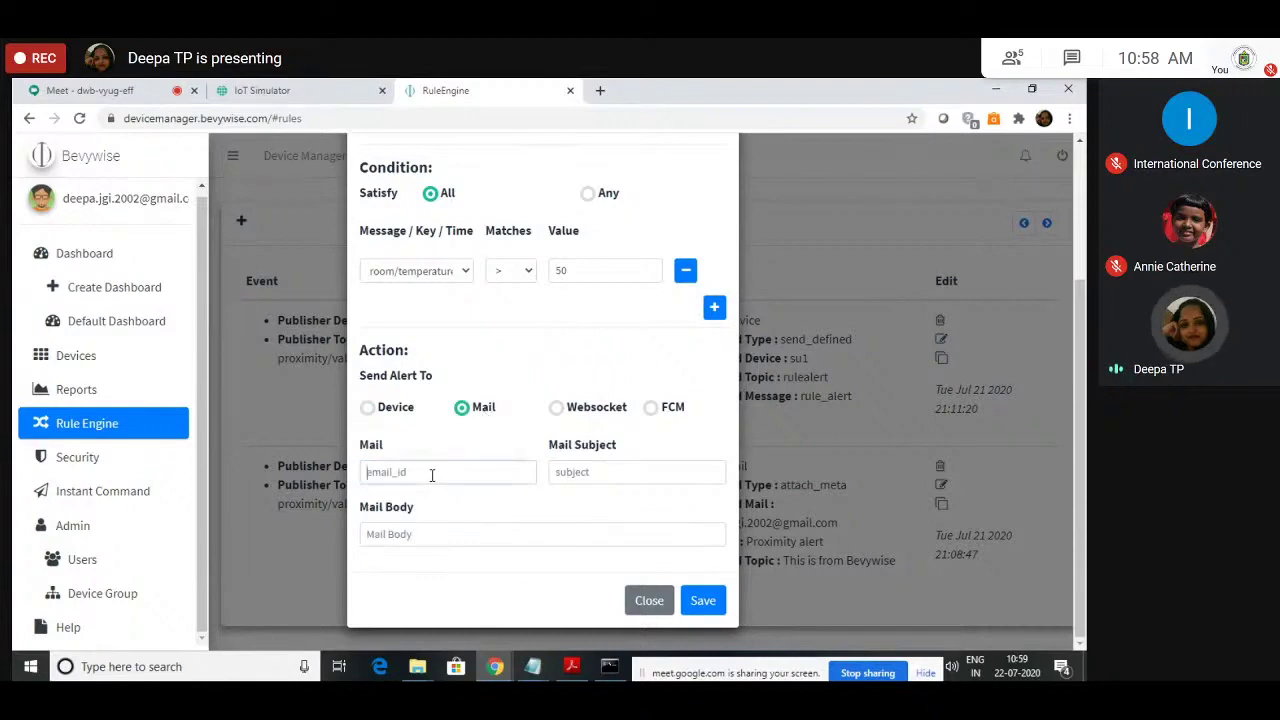
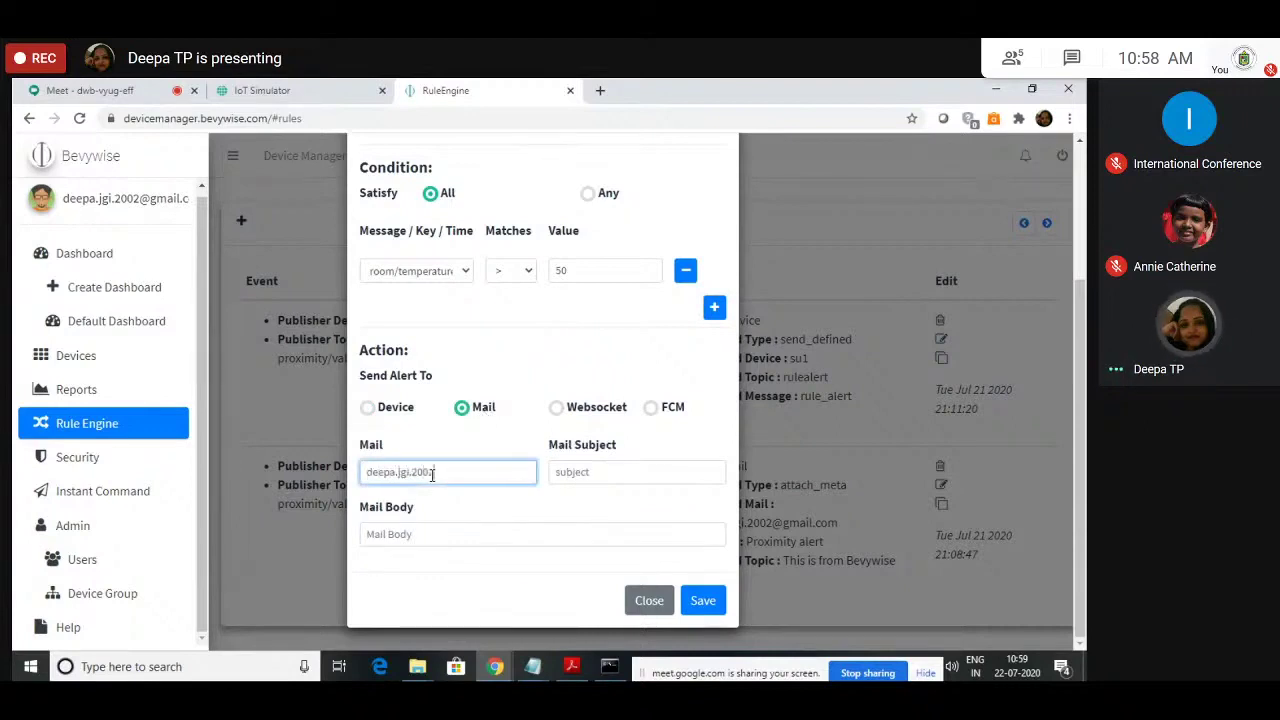
Step: Set subject 'Temperature_alert' and body 'This is from broker, temperature alert', then save the rule
key(Tab)
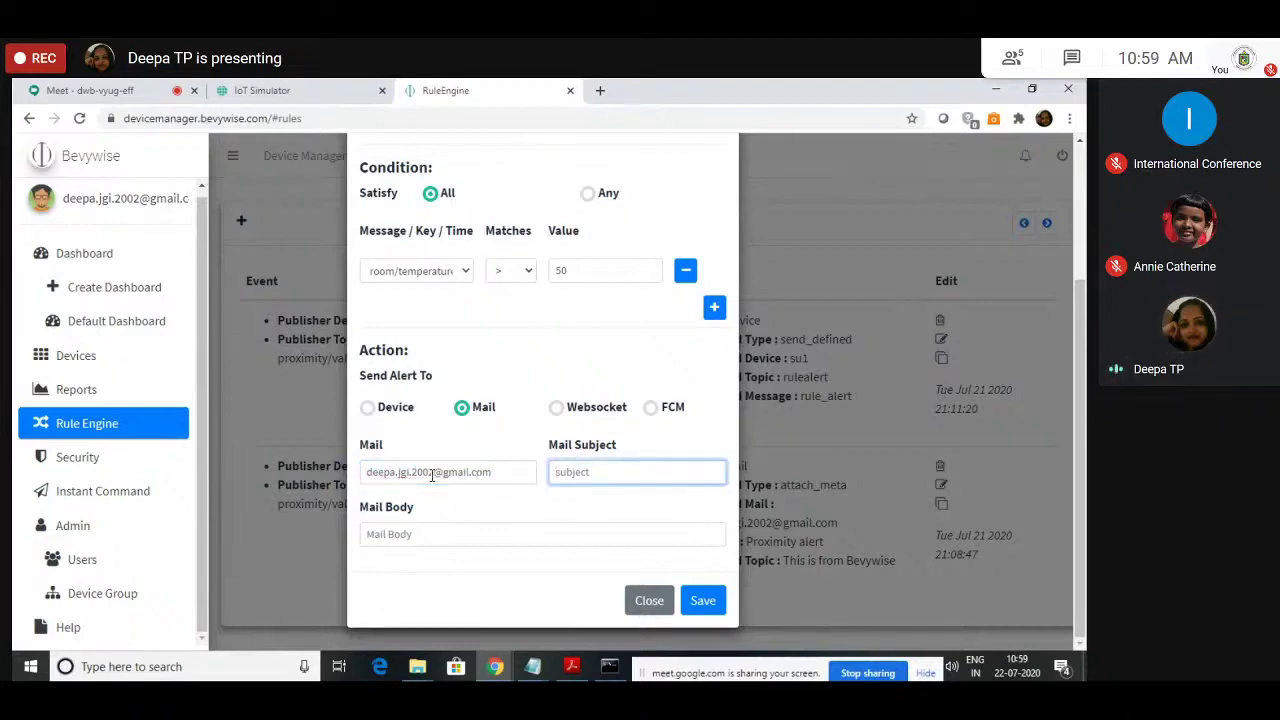
text(Temperature_alert)
click(405, 538)
text(This i)
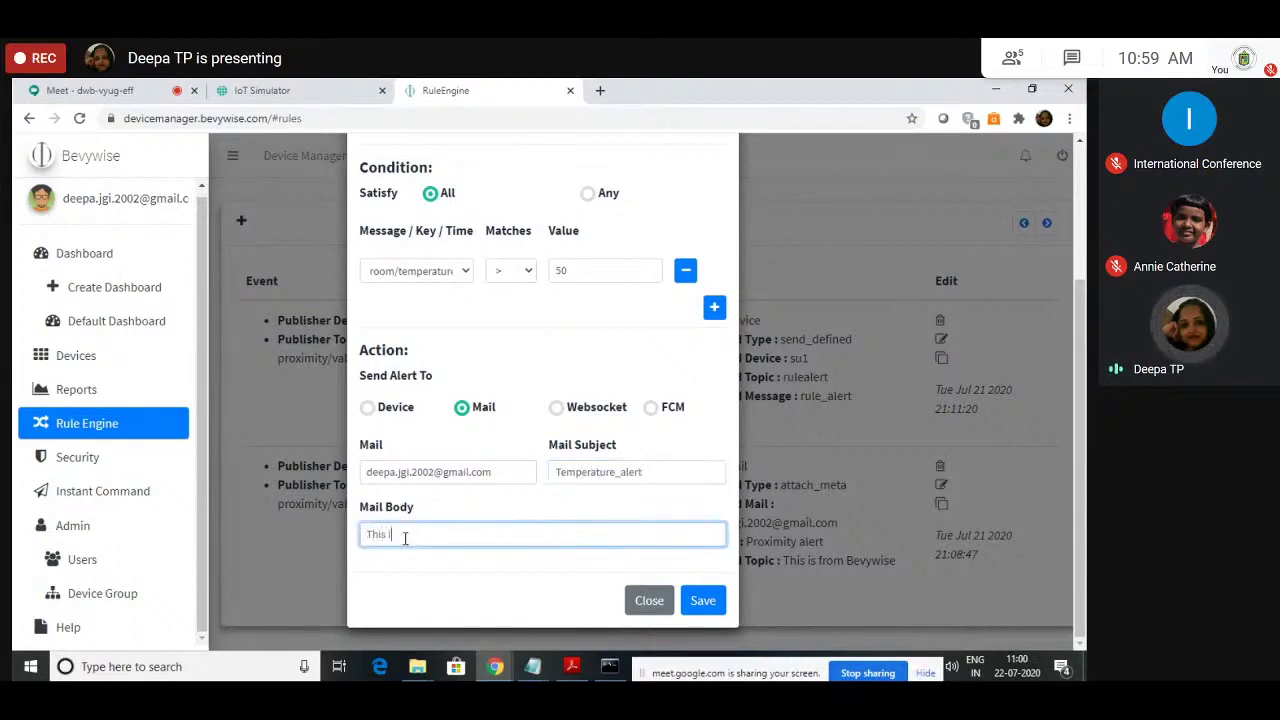
text(s from broker, t)
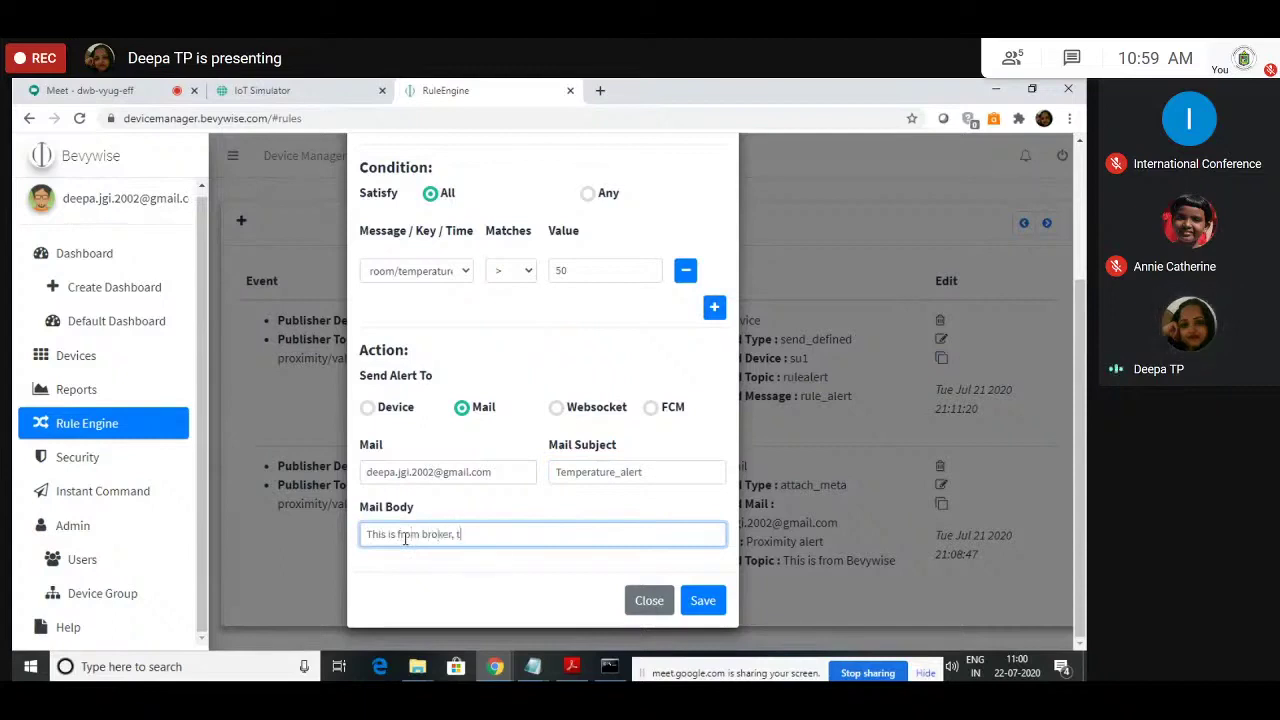
text(emperature alert)
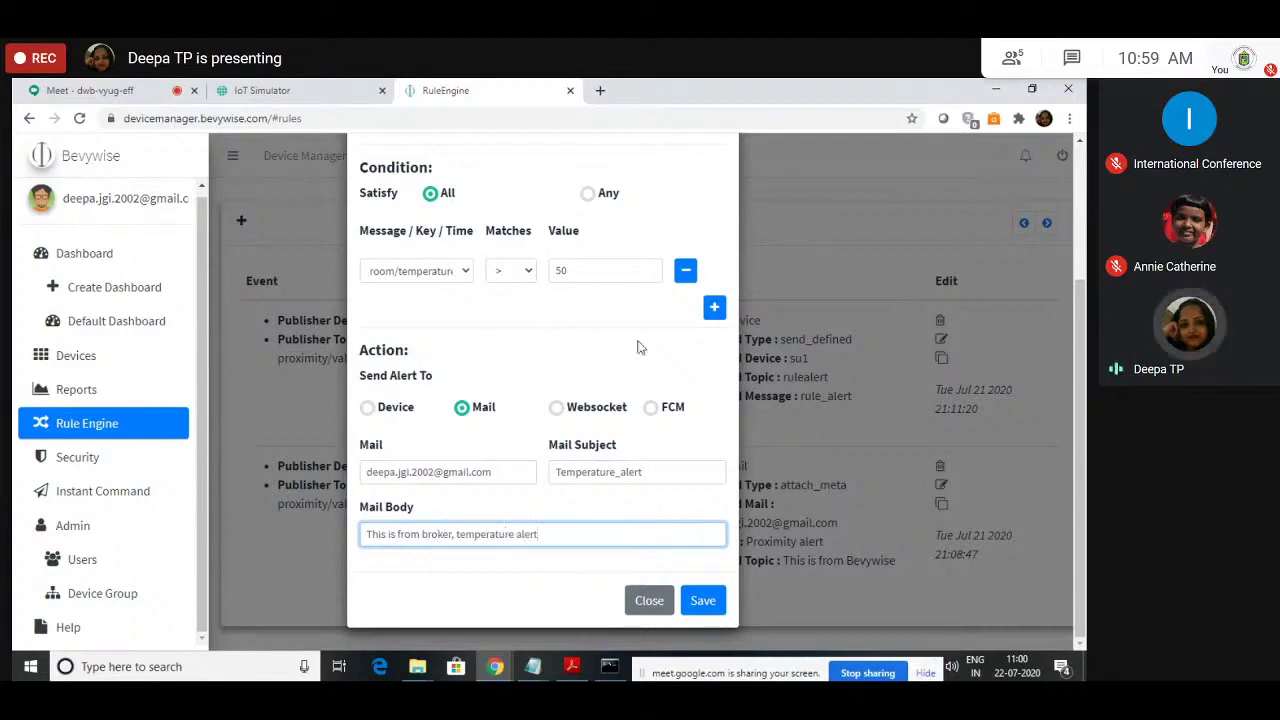
scroll(490, 300, up, 3)
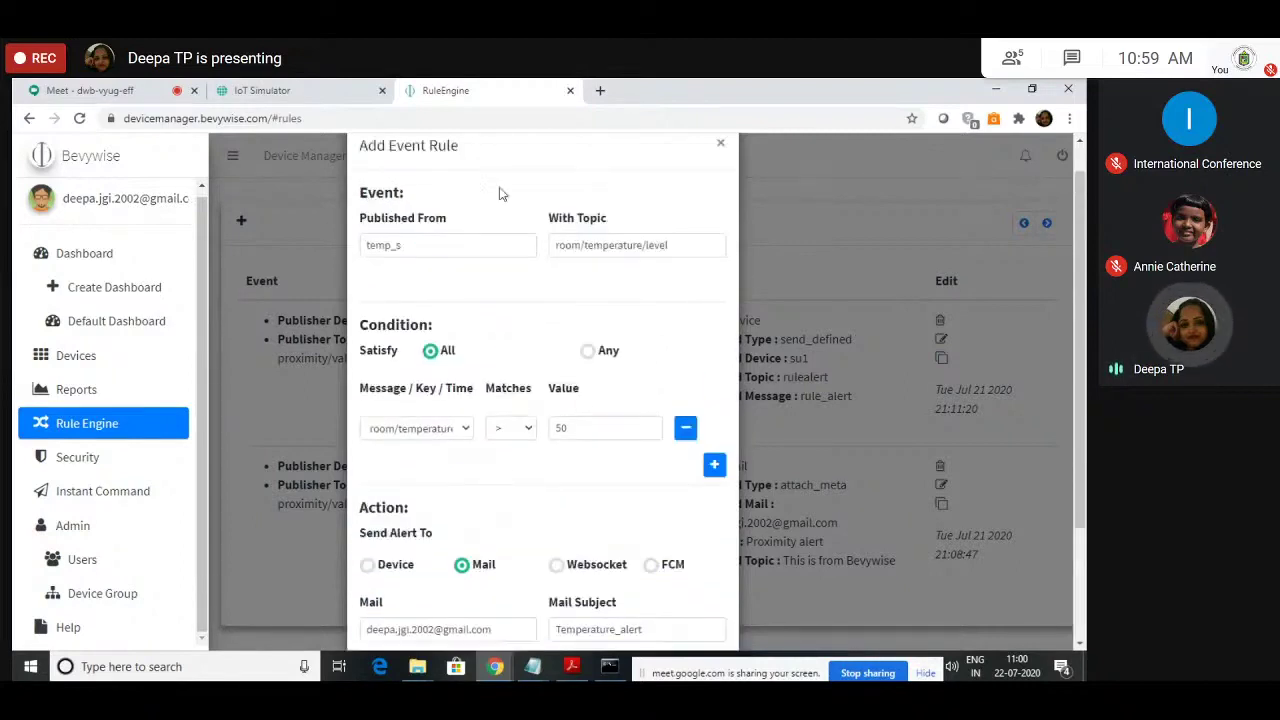
scroll(500, 380, up, 1)
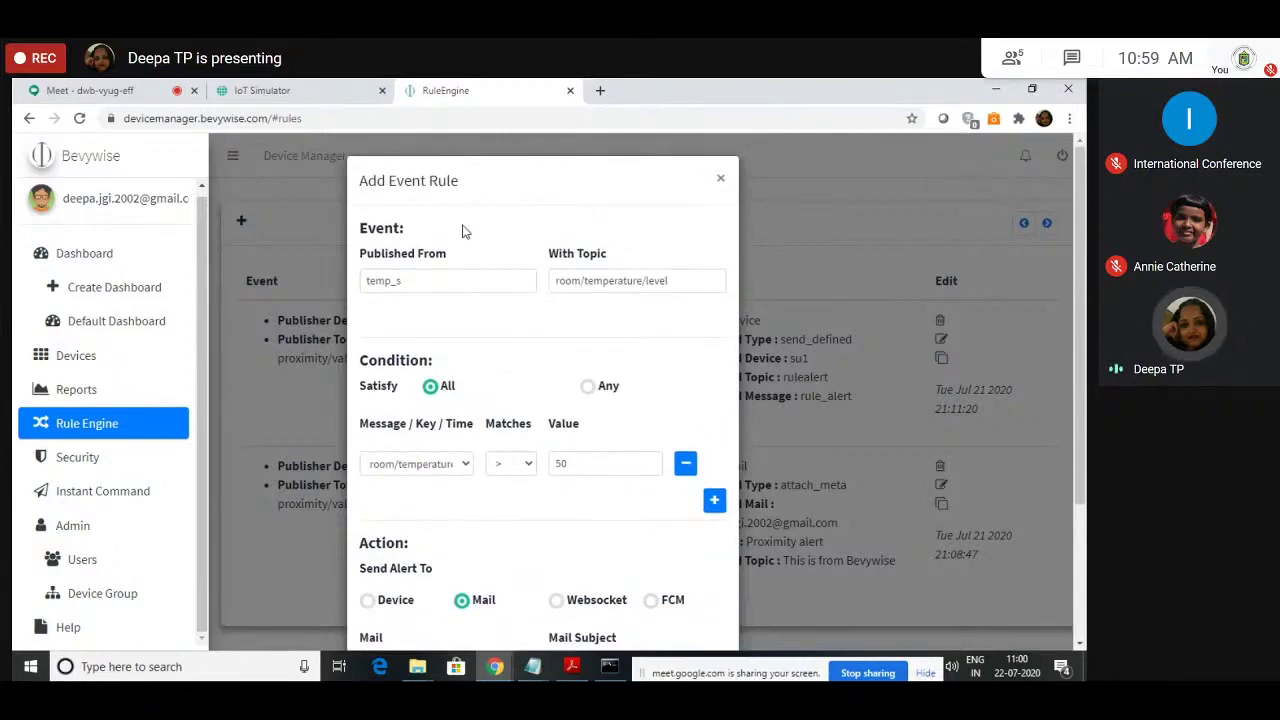
scroll(574, 490, down, 3)
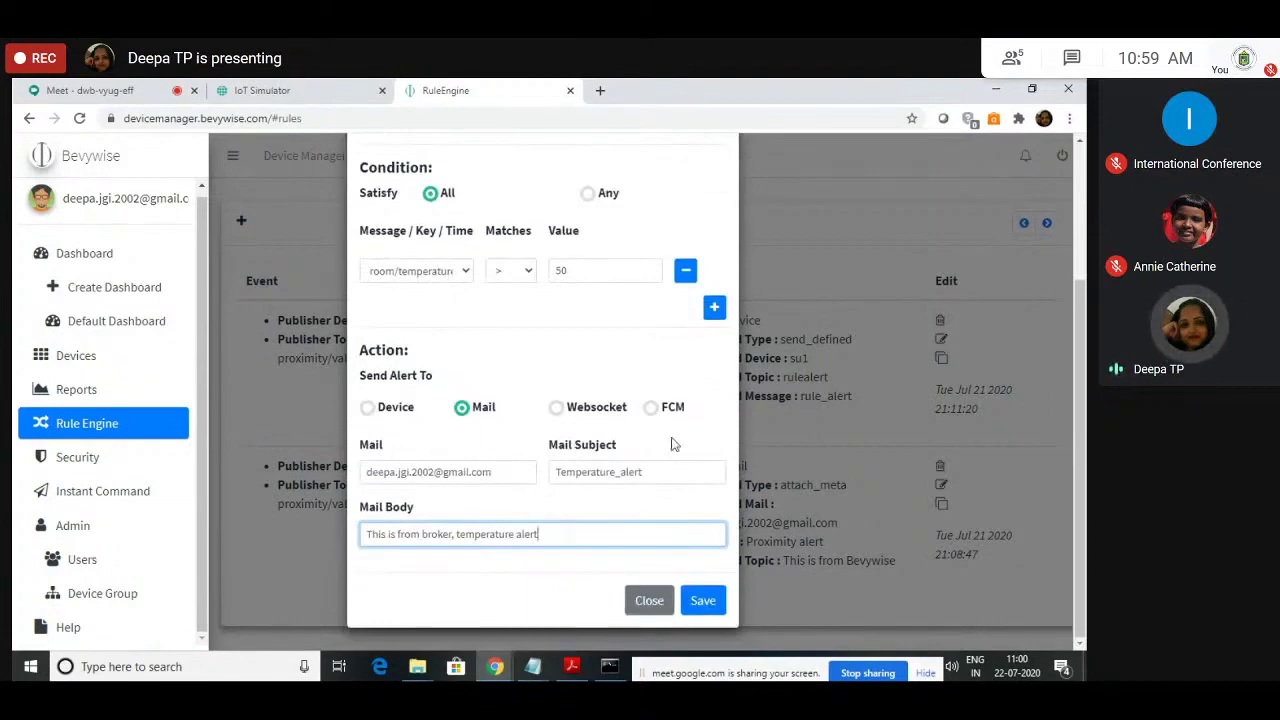
click(694, 596)
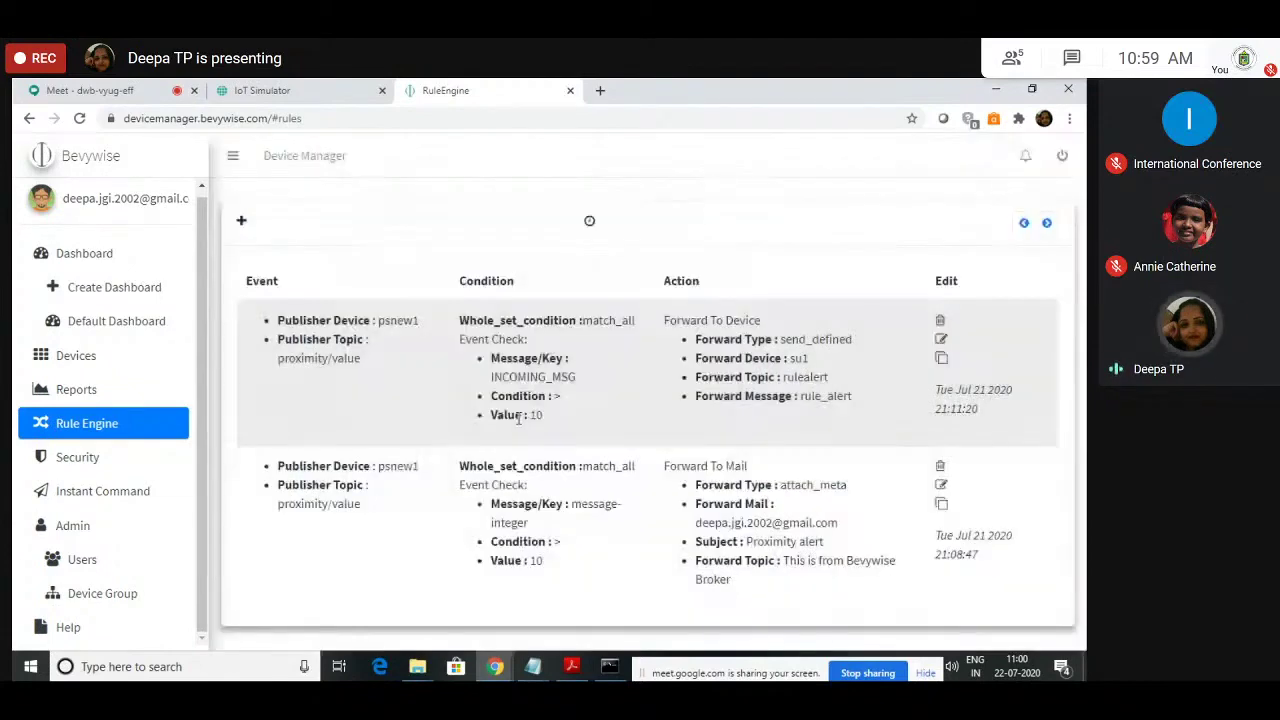
Step: Add another event rule for device temp_s on topic room/temperature/level
scroll(374, 586, down, 2)
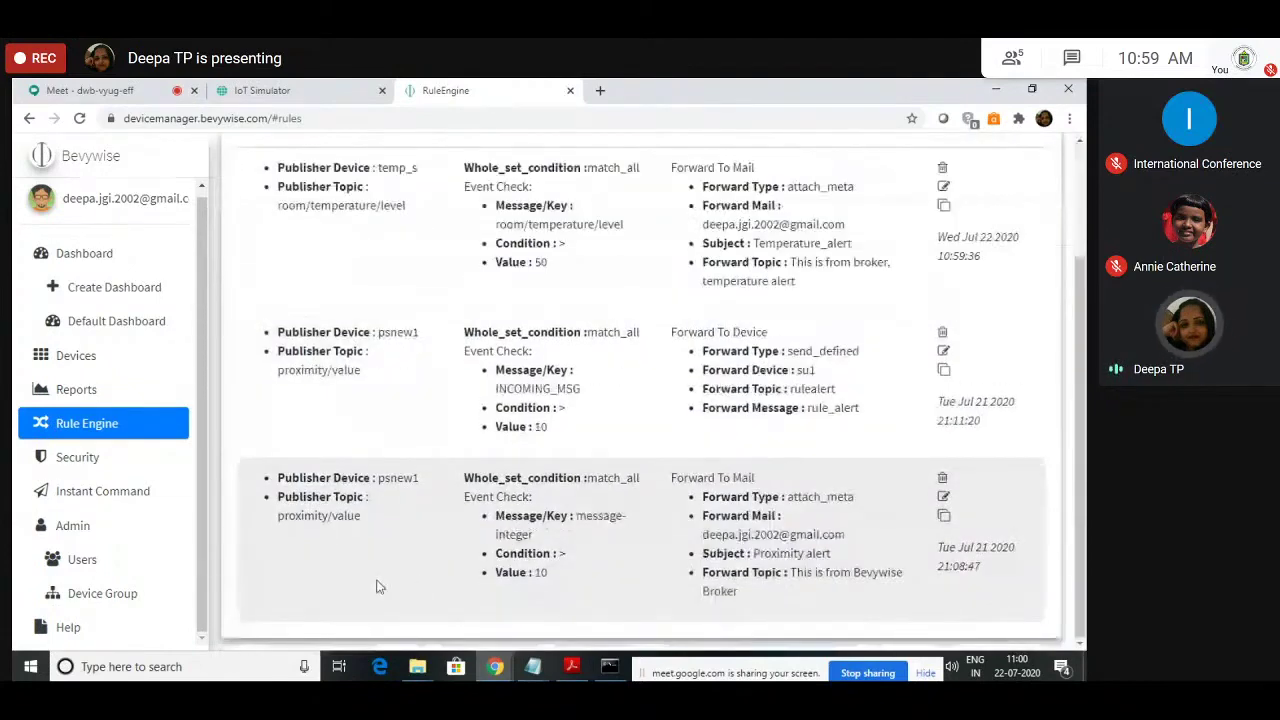
scroll(403, 534, up, 2)
click(241, 221)
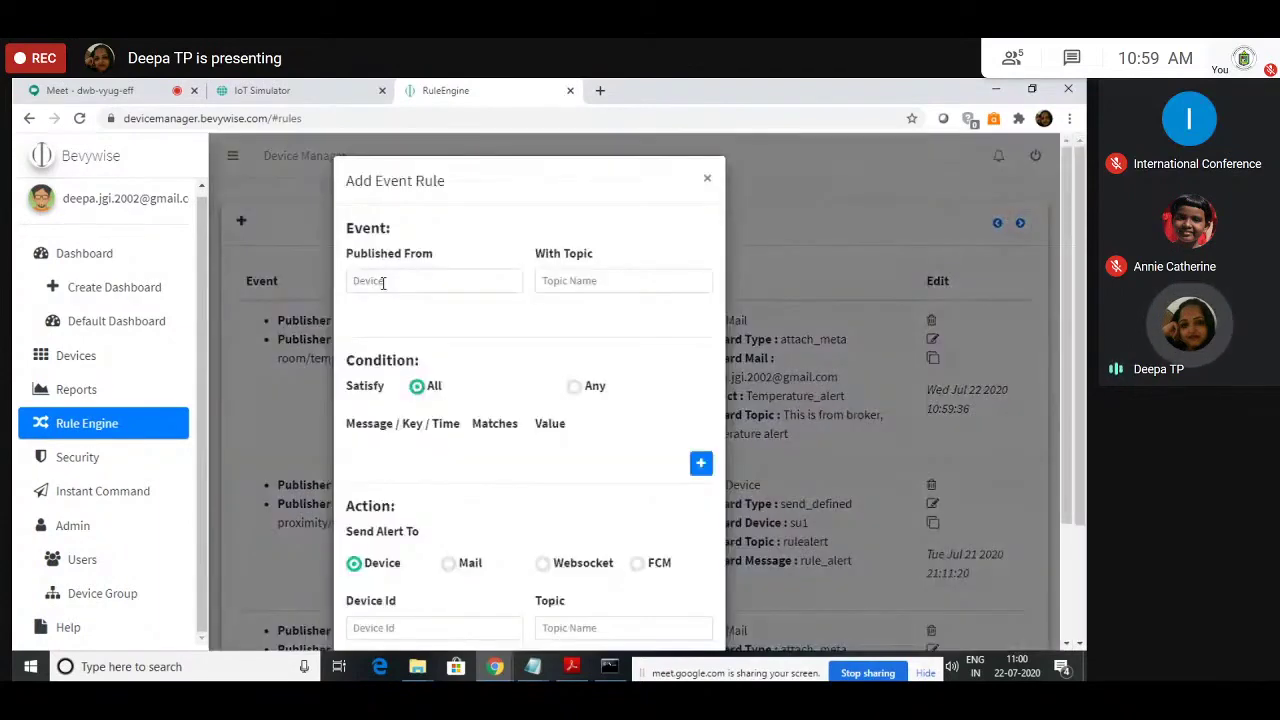
click(382, 282)
text(temp_s)
key(Tab)
key(ctrl+v)
key(ctrl+z)
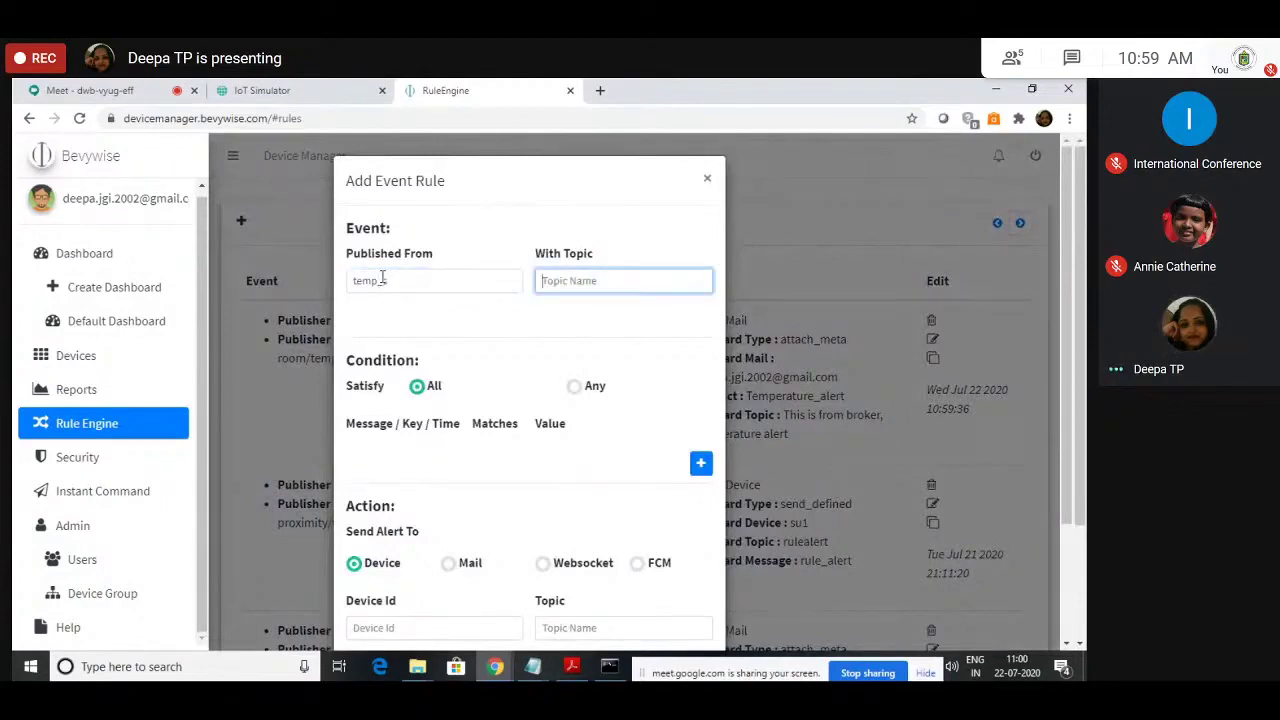
text(room/)
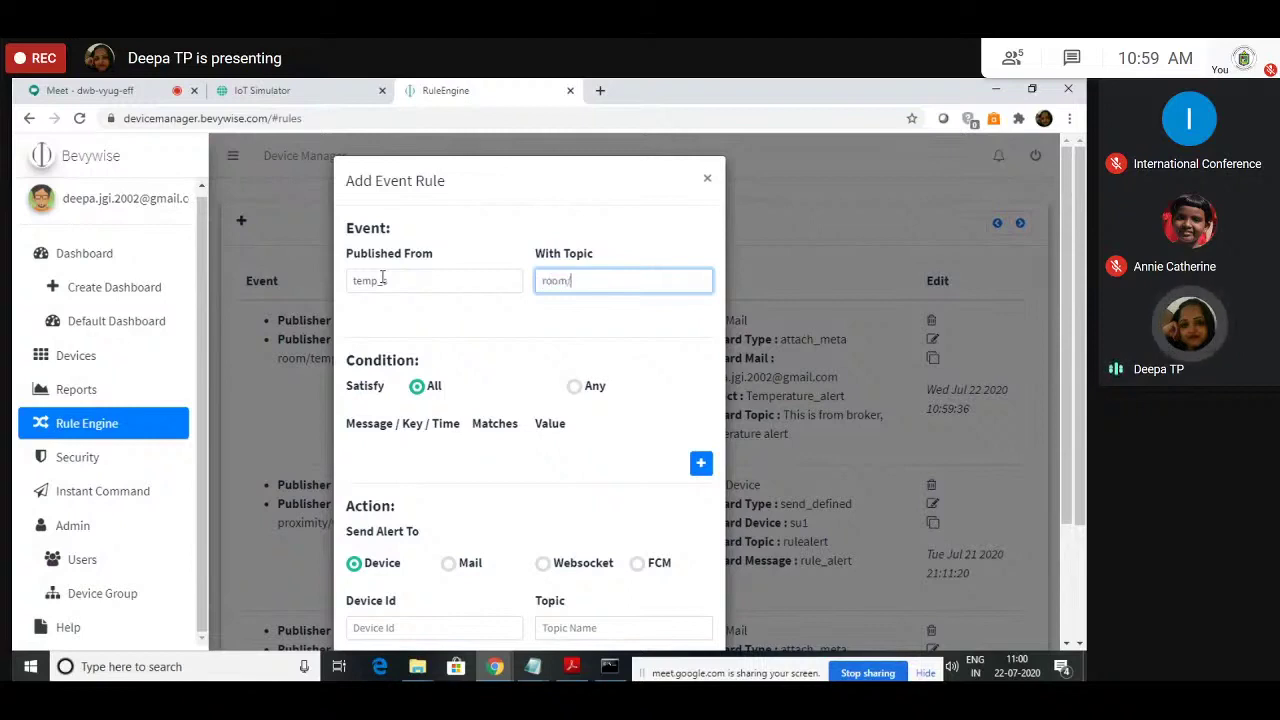
text(temperatur)
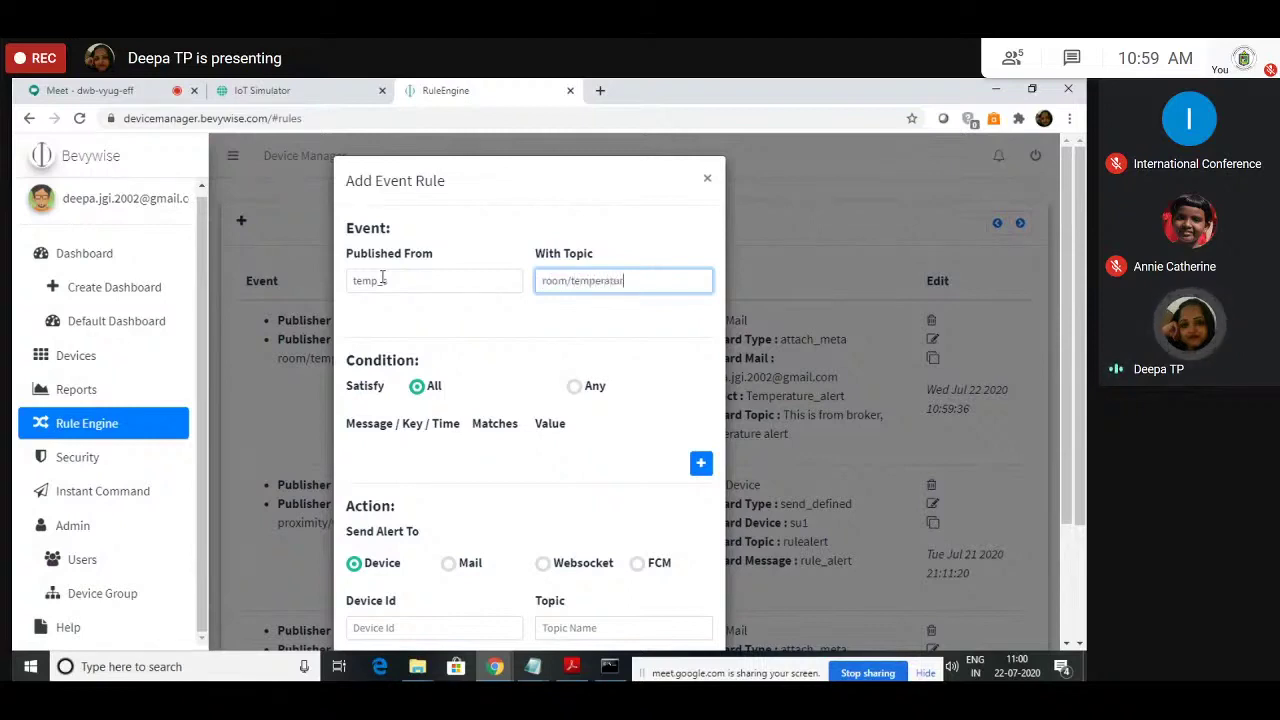
text(e/level)
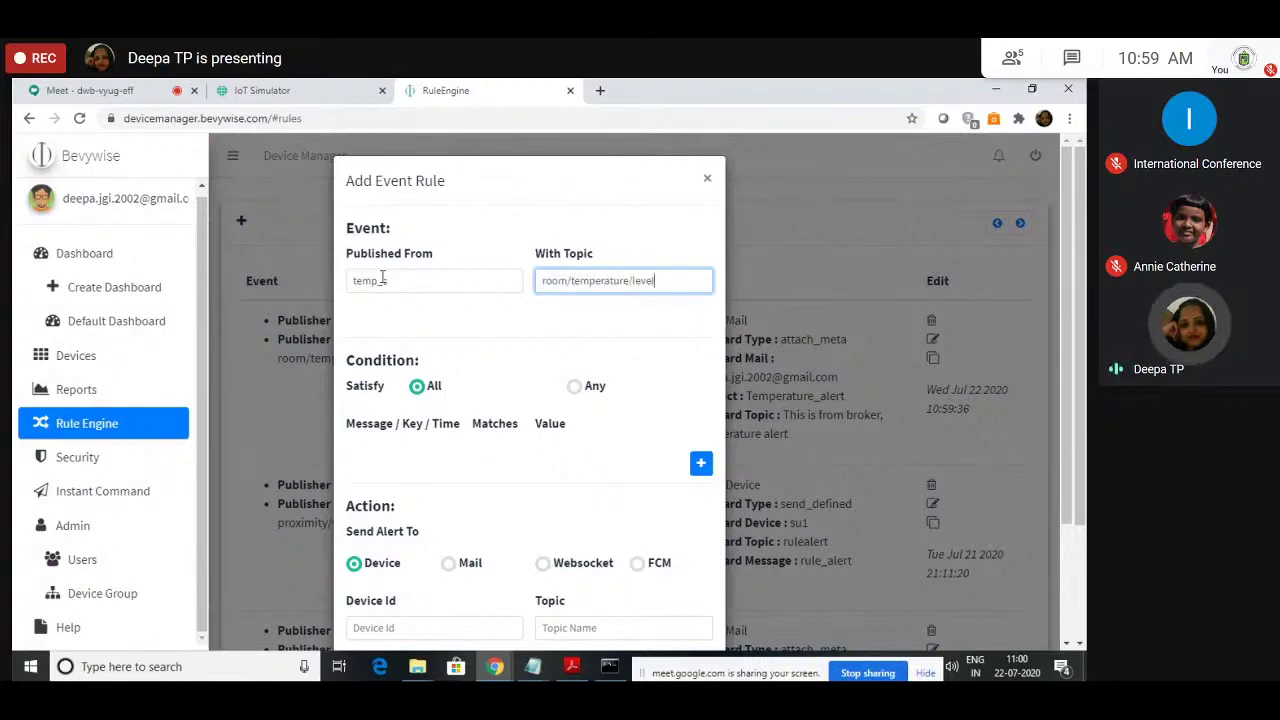
Step: Add a condition room/temperature/level less than 40
click(702, 463)
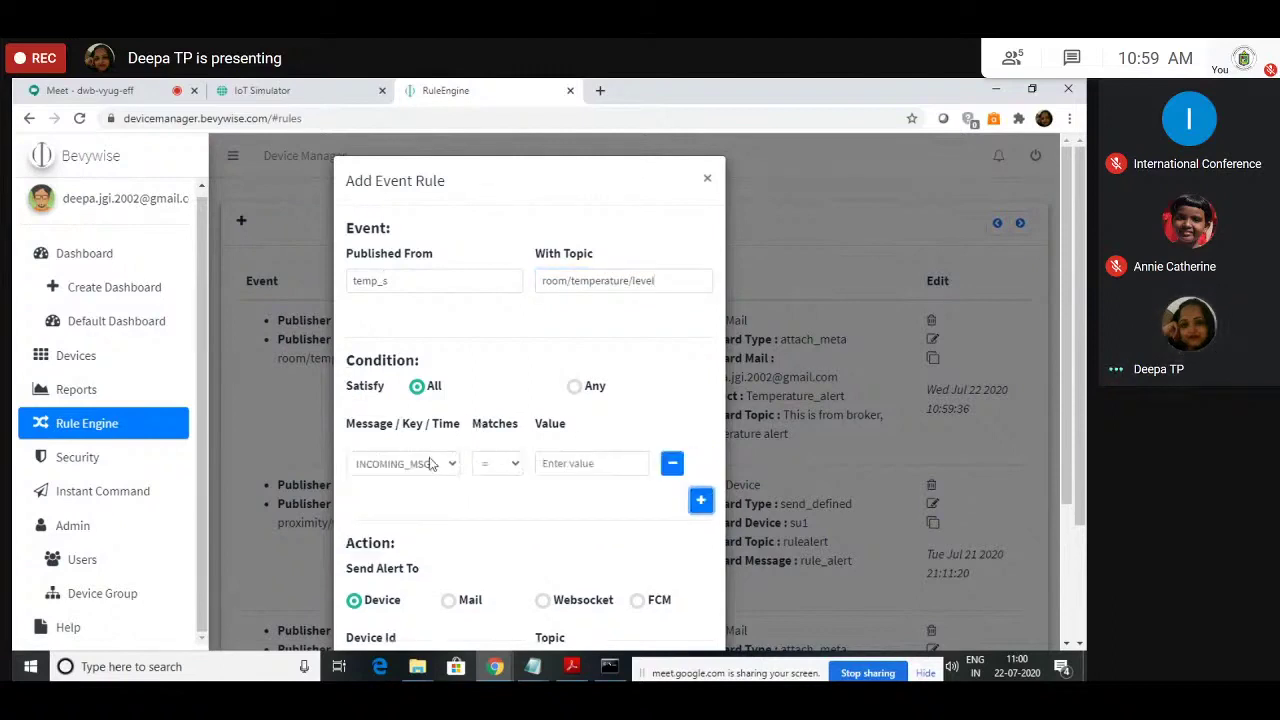
click(430, 463)
click(420, 530)
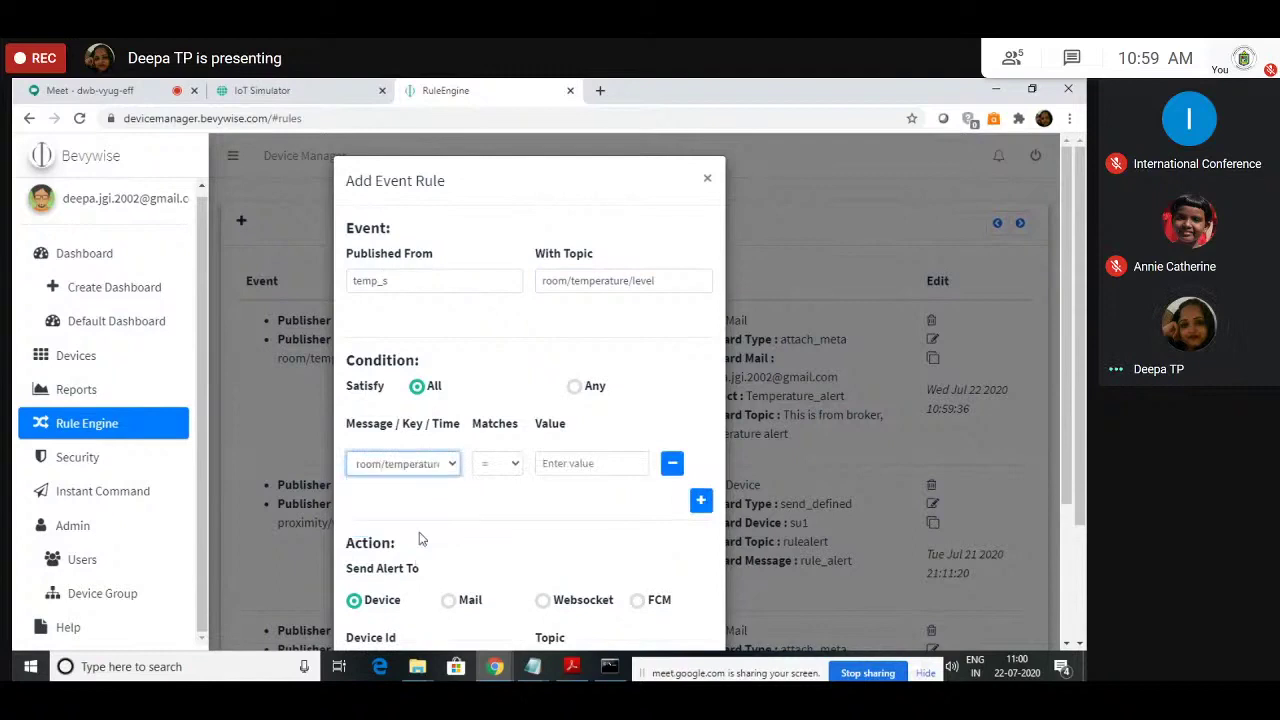
click(508, 465)
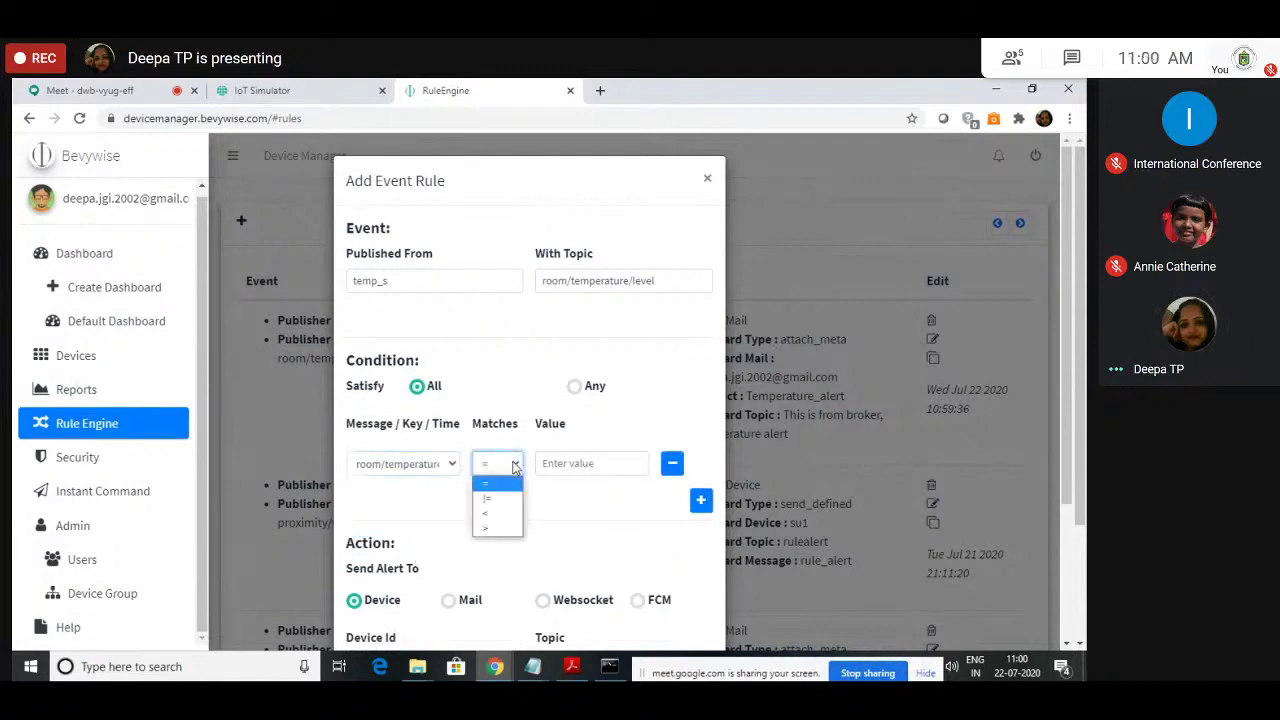
click(502, 515)
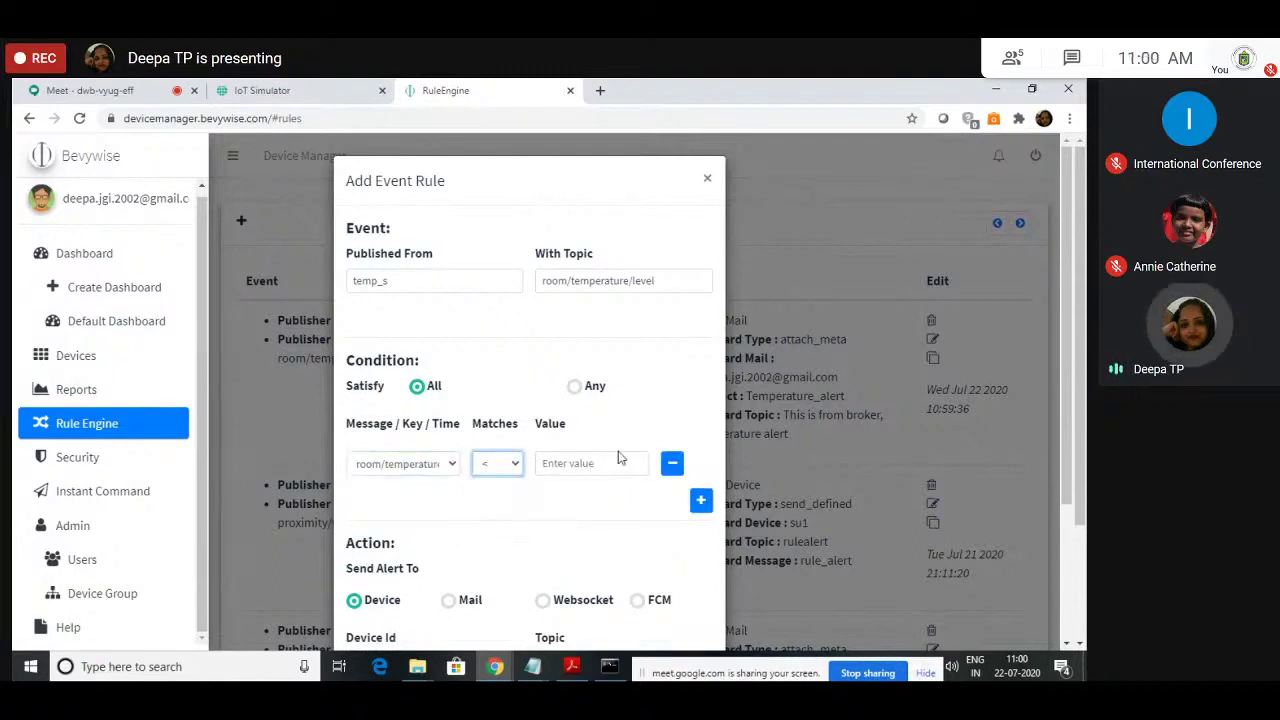
click(615, 460)
text(40)
click(565, 511)
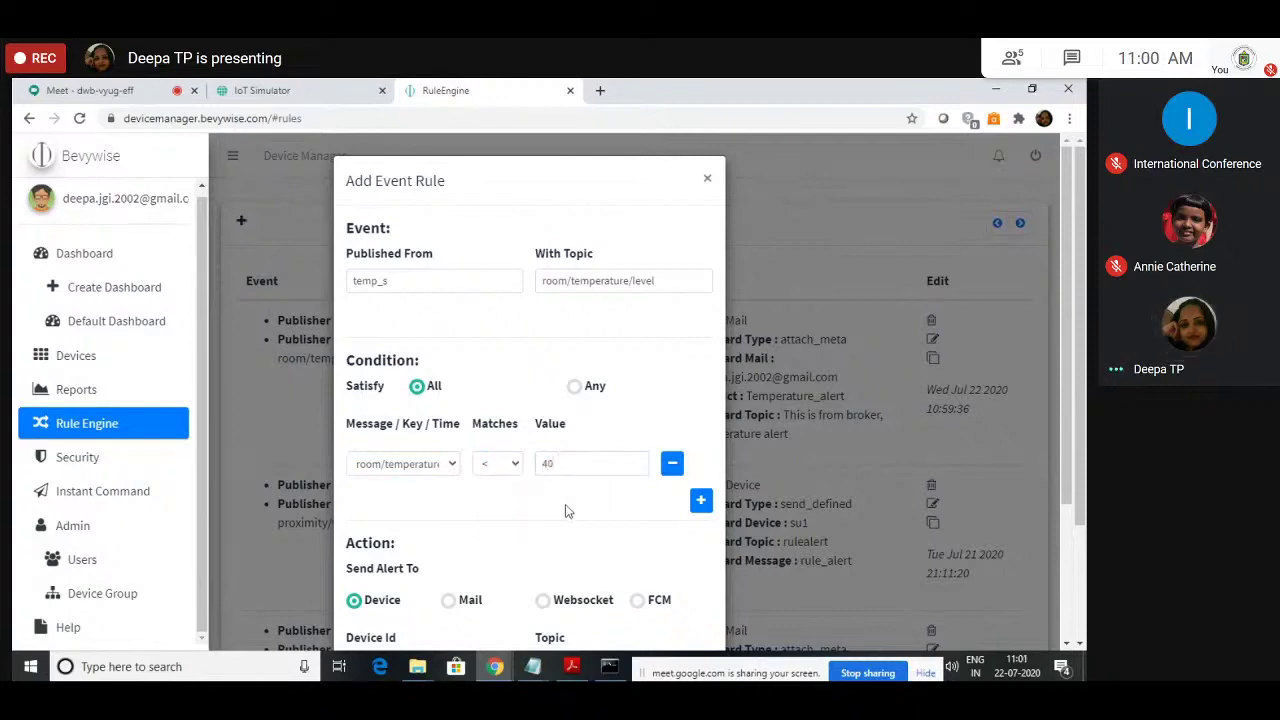
scroll(565, 511, down, 2)
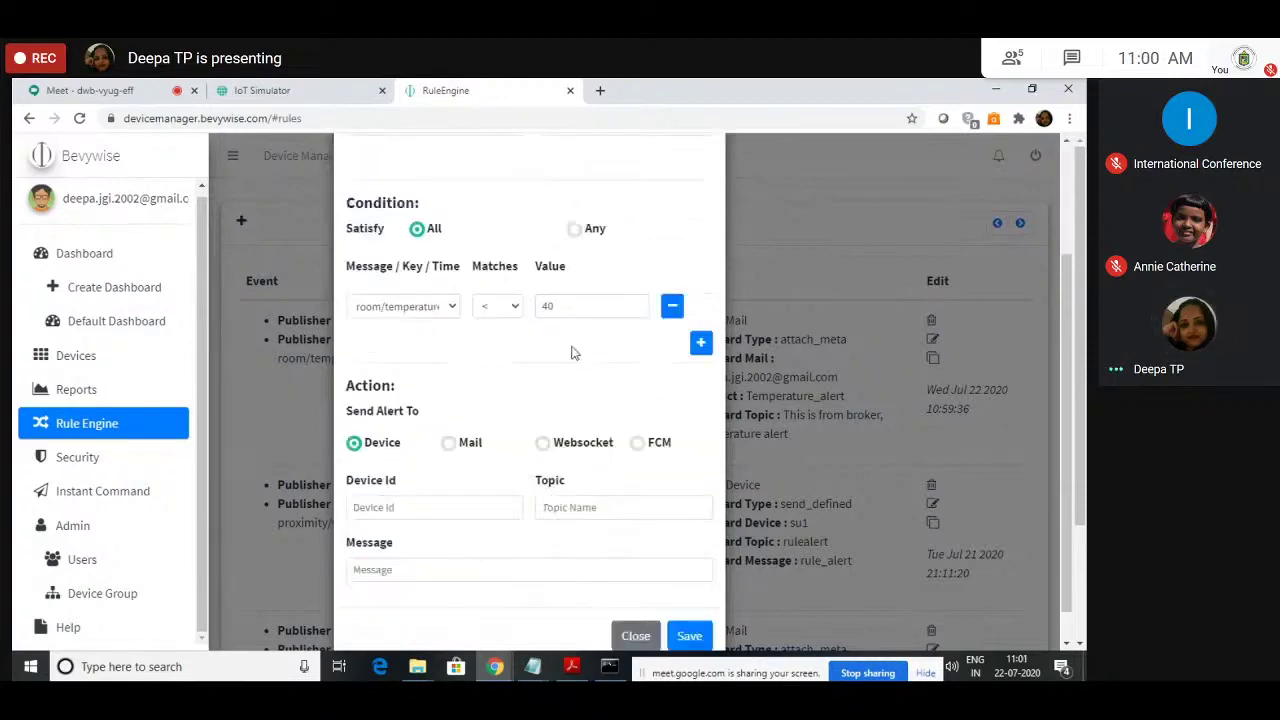
scroll(574, 346, up, 2)
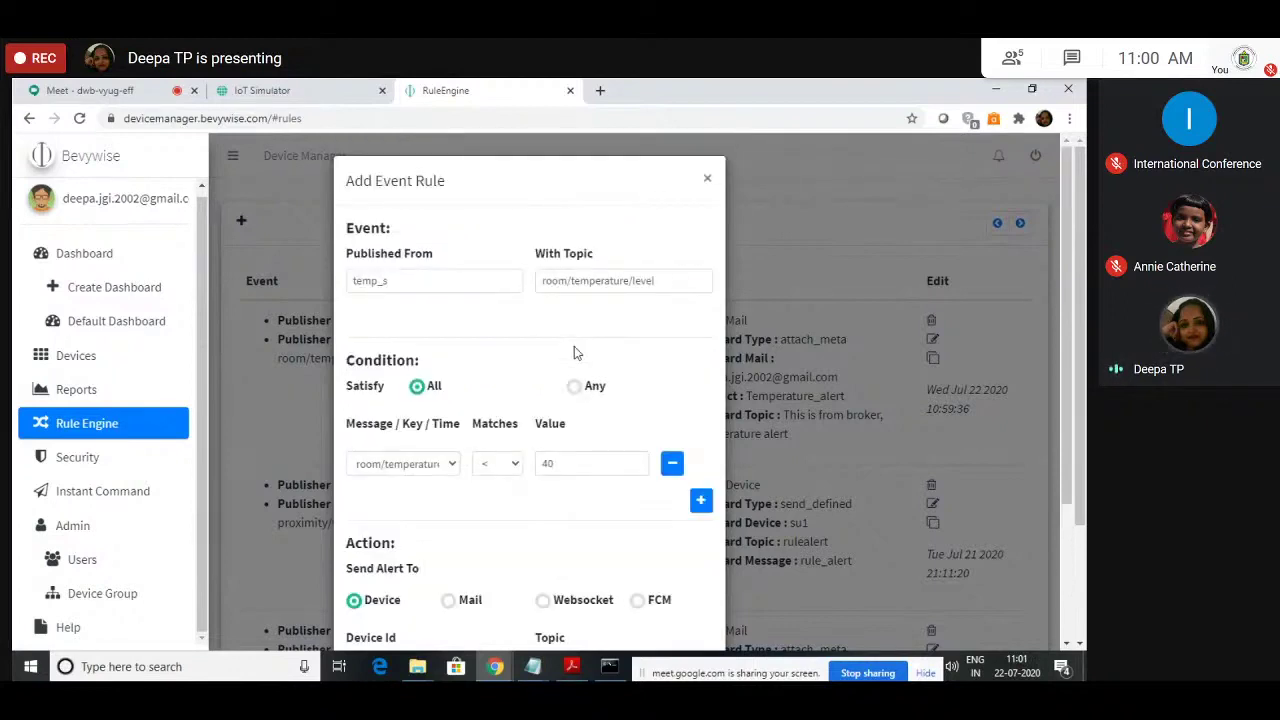
scroll(443, 412, down, 1)
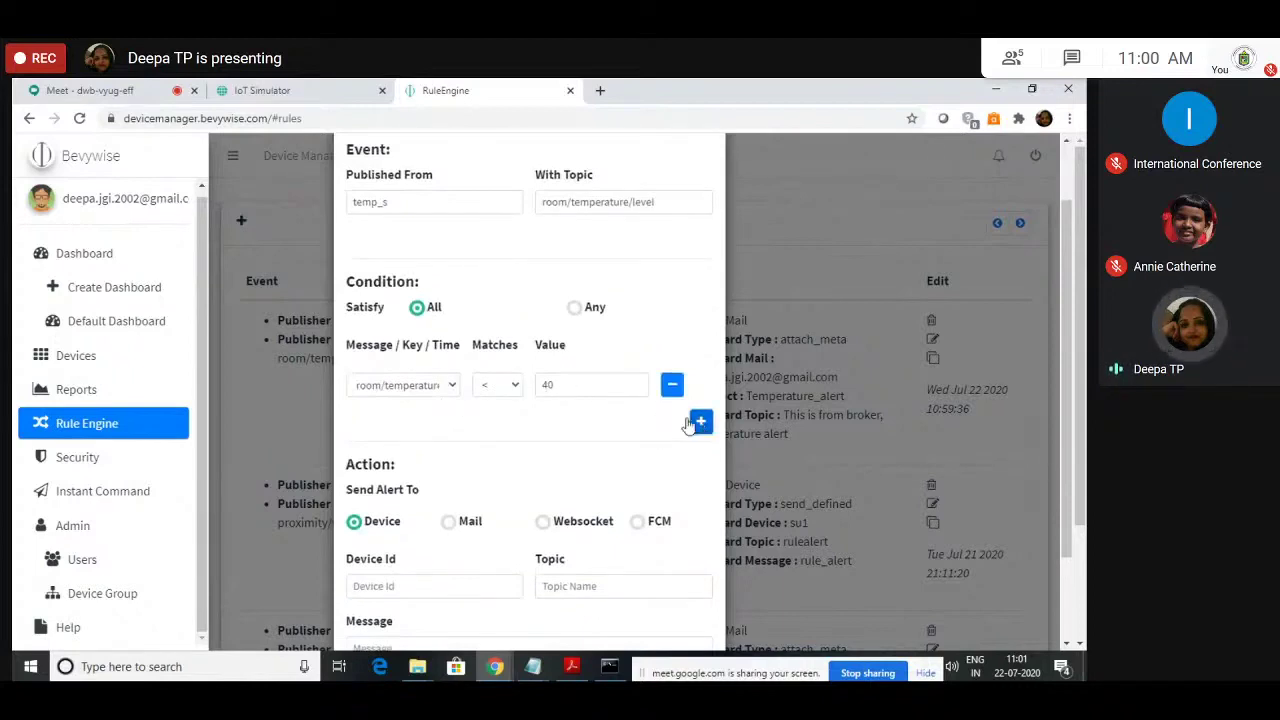
Step: Add a second condition deviceid = temp_s
click(699, 424)
click(433, 386)
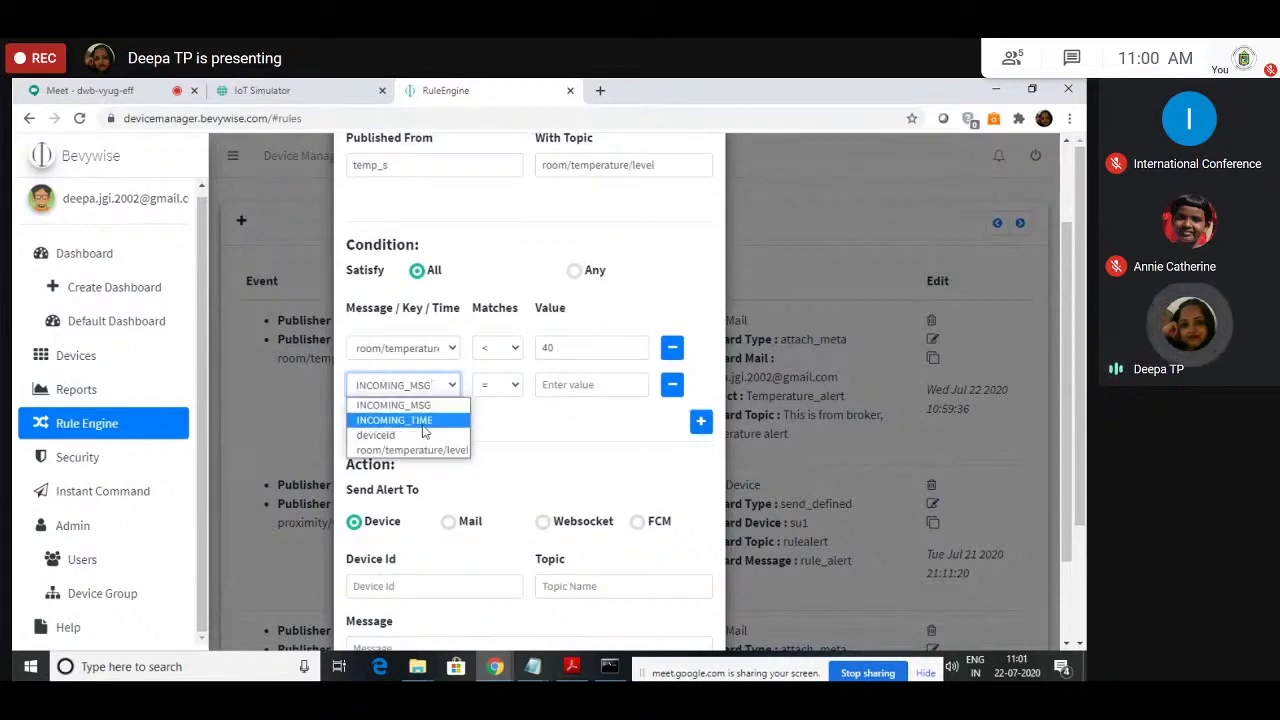
click(426, 436)
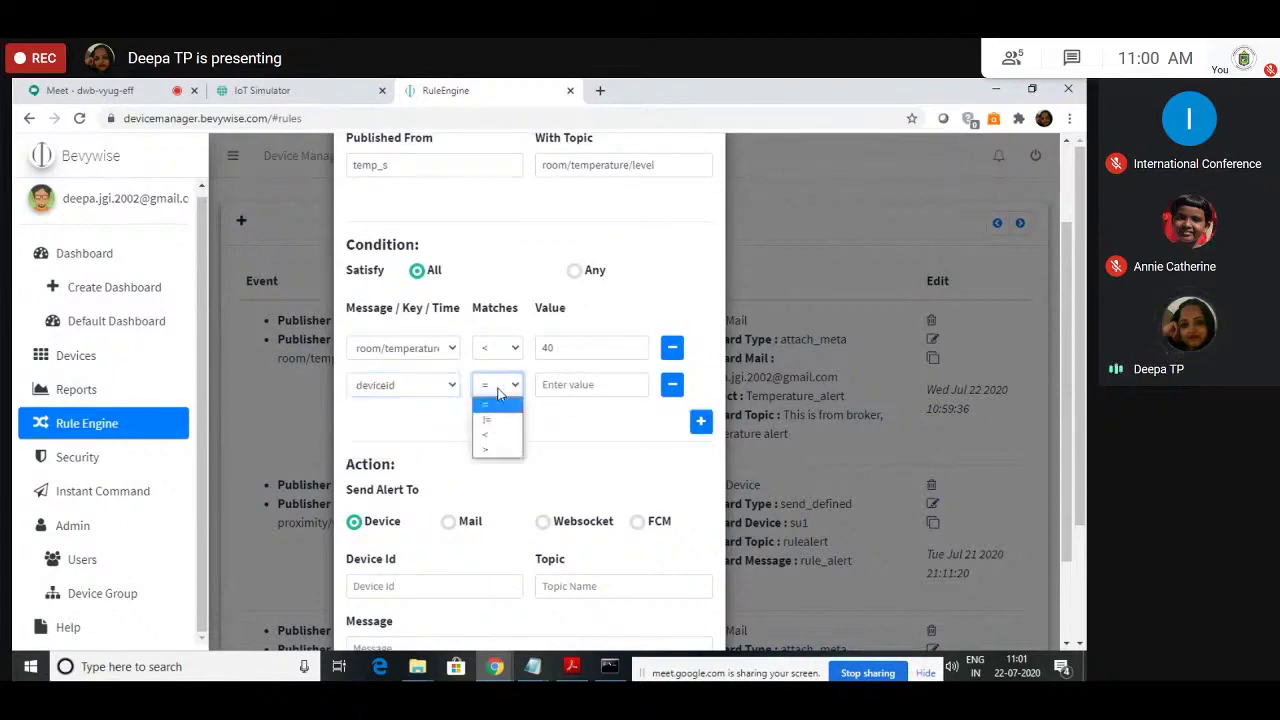
click(502, 390)
click(587, 386)
text(tem)
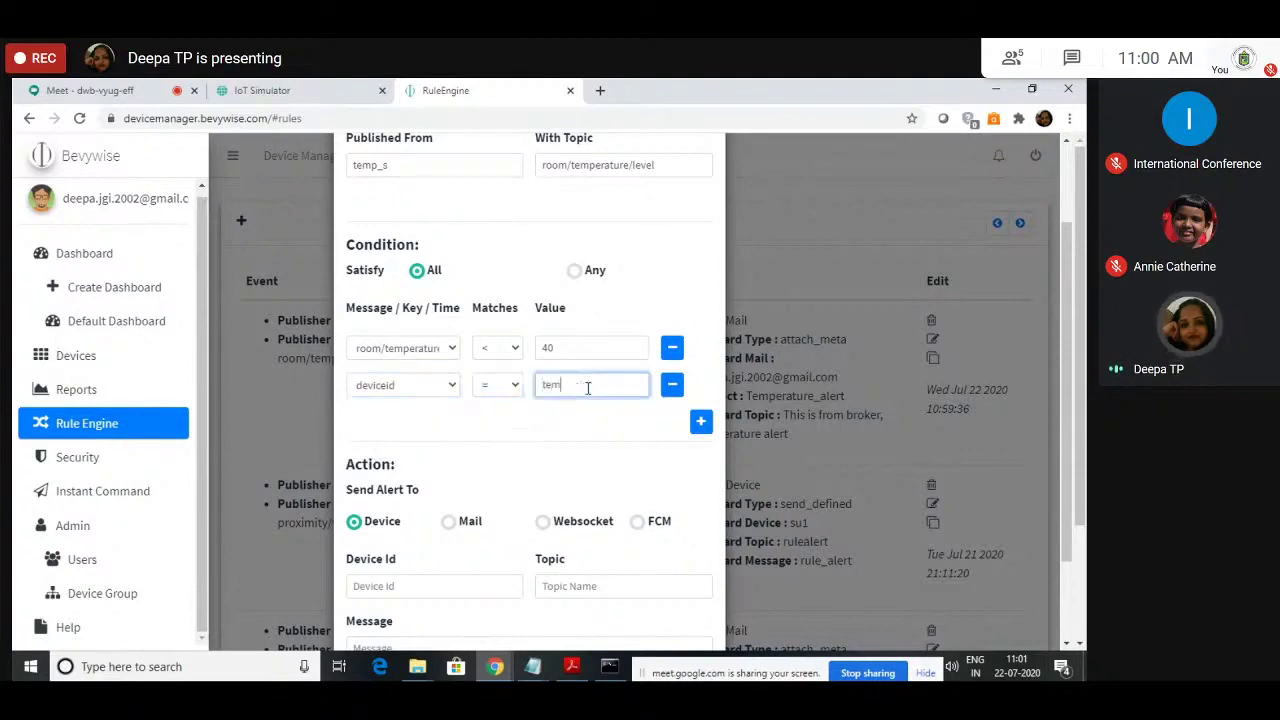
text(p_s)
click(525, 430)
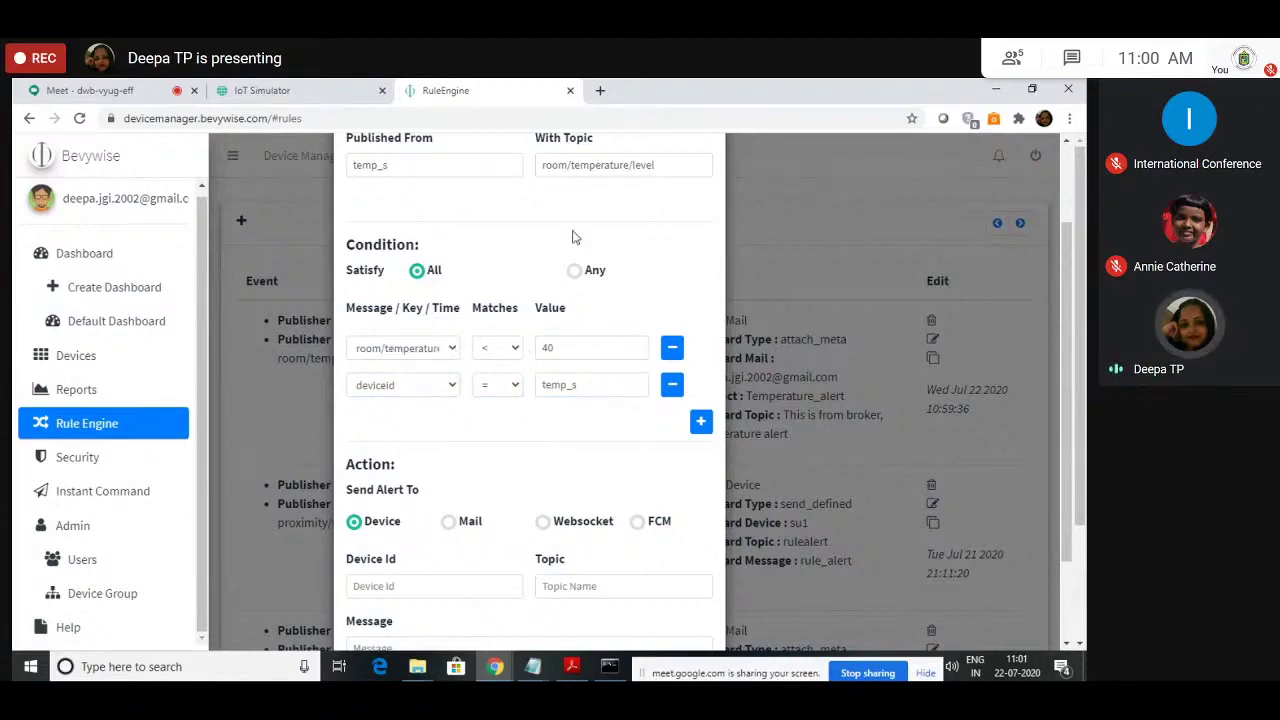
scroll(563, 292, up, 3)
scroll(561, 290, down, 5)
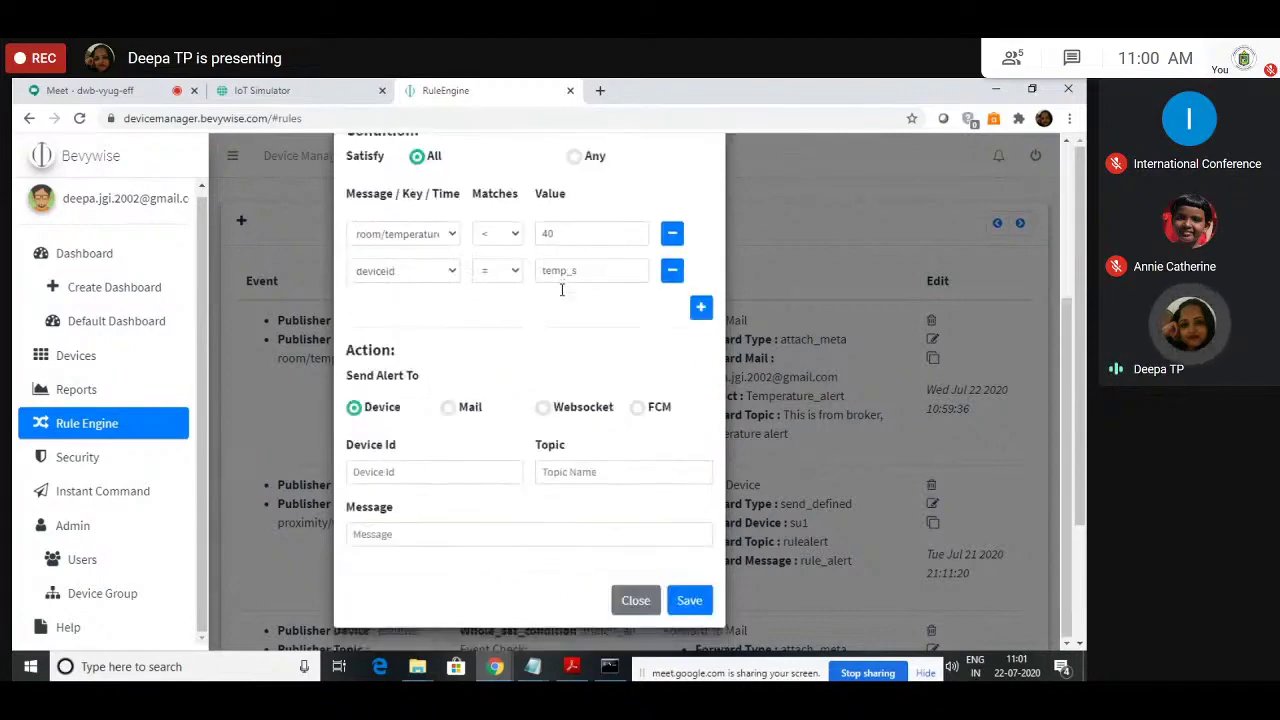
Step: Forward the message 'Low temperature - Broker' to device temp_s on topic room/temperature/level
click(420, 463)
text(temp_s)
key(Tab)
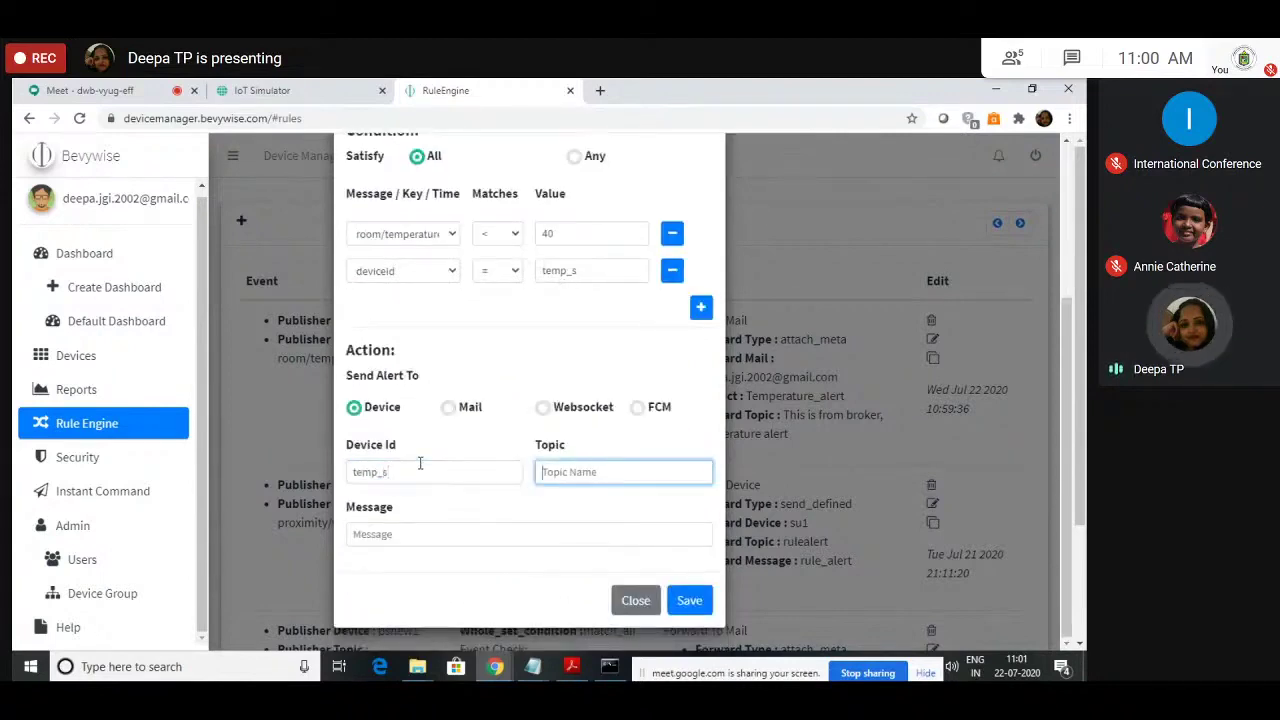
text(roo)
key(BackSpace)
text(m/temper)
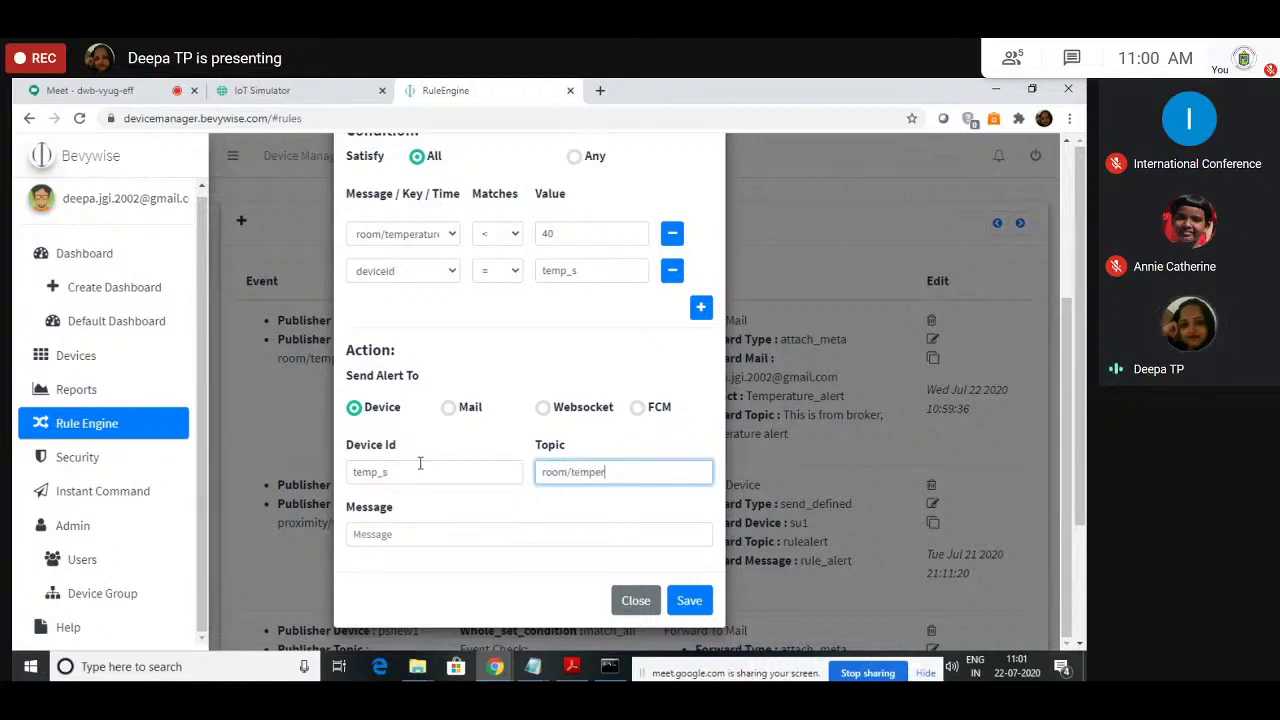
text(ature/level)
click(395, 534)
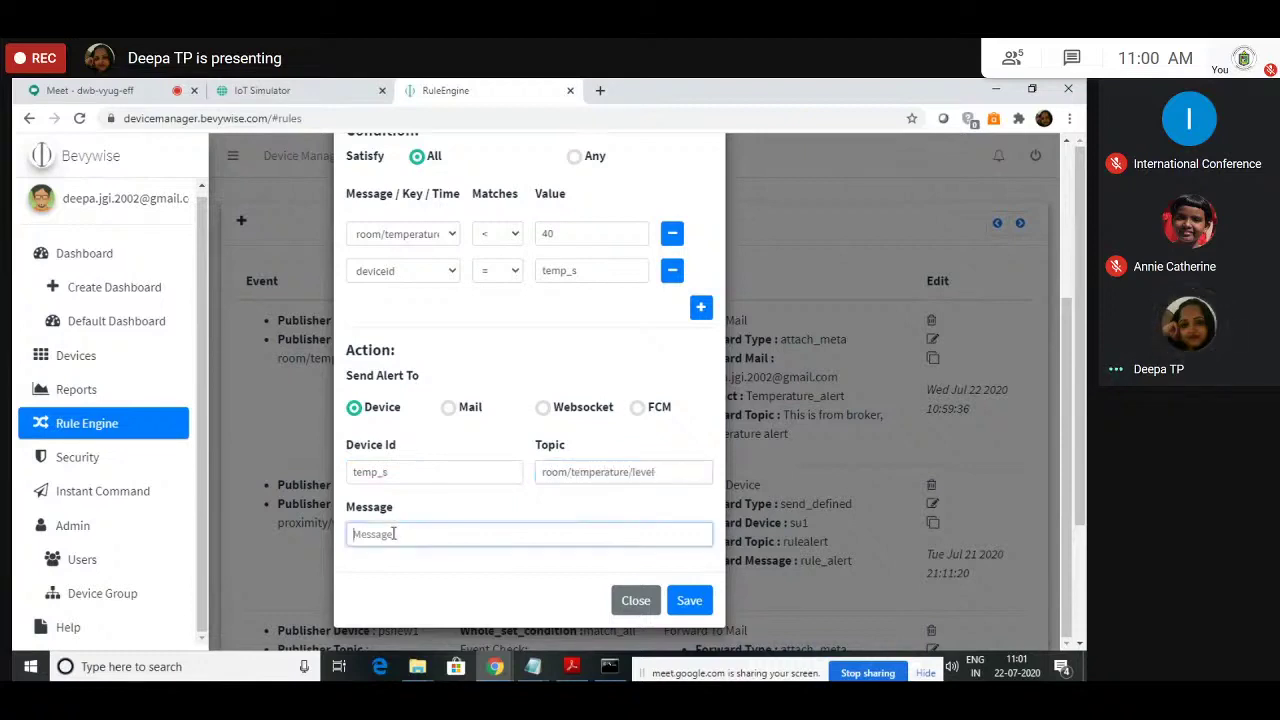
text(This is temperature alert)
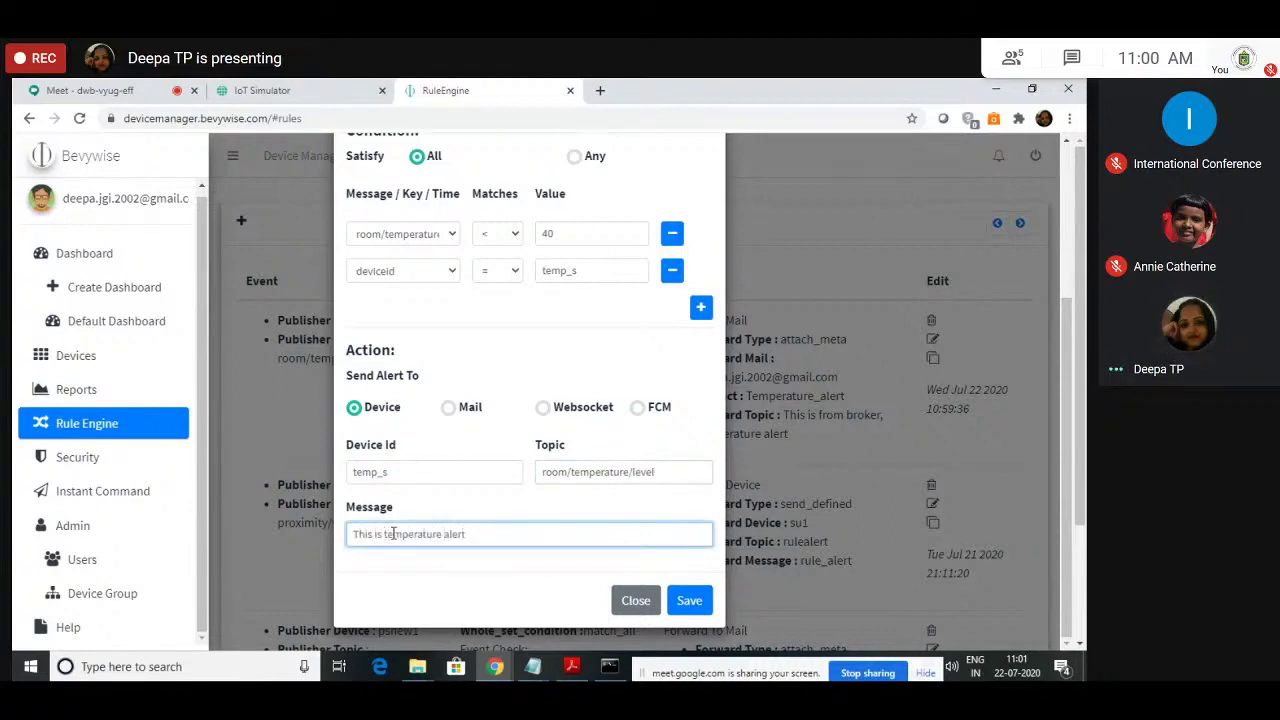
key(BackSpace)
key(BackSpace)
key(BackSpace)
key(BackSpace)
key(BackSpace)
key(BackSpace)
key(BackSpace)
key(BackSpace)
key(BackSpace)
key(BackSpace)
key(BackSpace)
key(BackSpace)
key(BackSpace)
key(BackSpace)
key(BackSpace)
key(BackSpace)
key(BackSpace)
key(BackSpace)
key(BackSpace)
key(BackSpace)
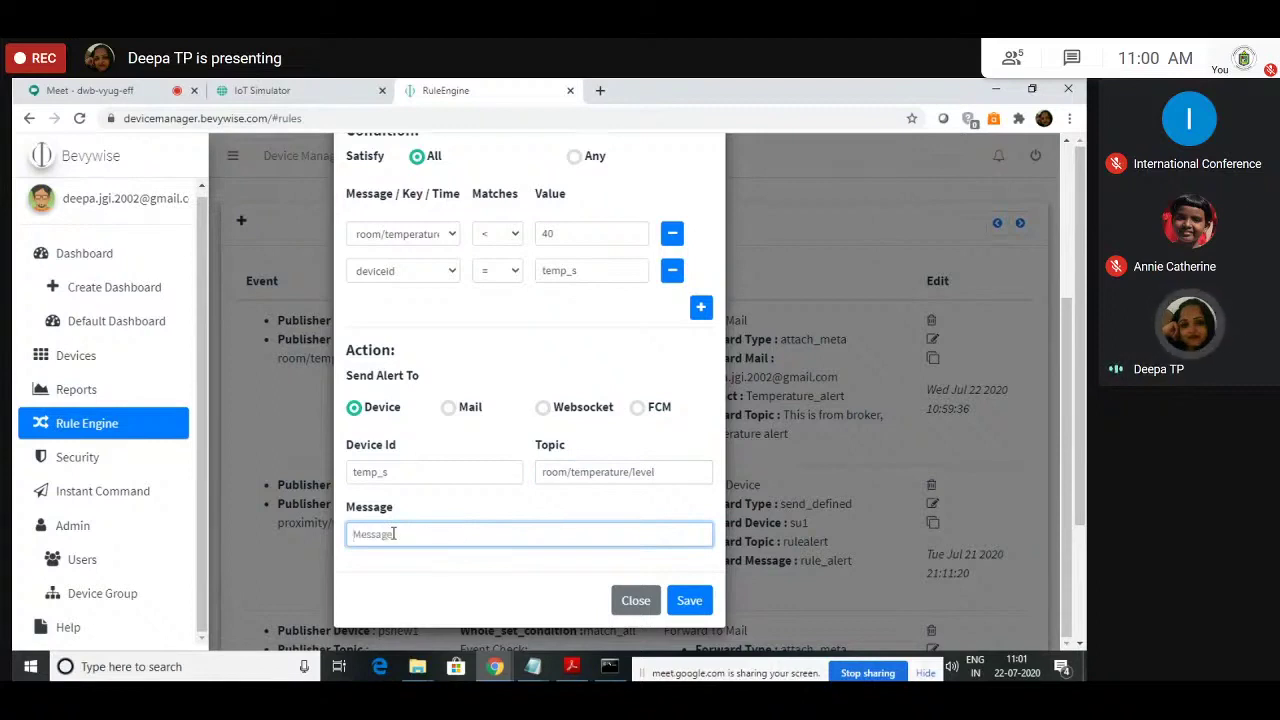
text(Low temperature - Broker)
click(409, 565)
Step: Save the rule and view the Temperature_sensor device in the IoT Simulator
click(690, 601)
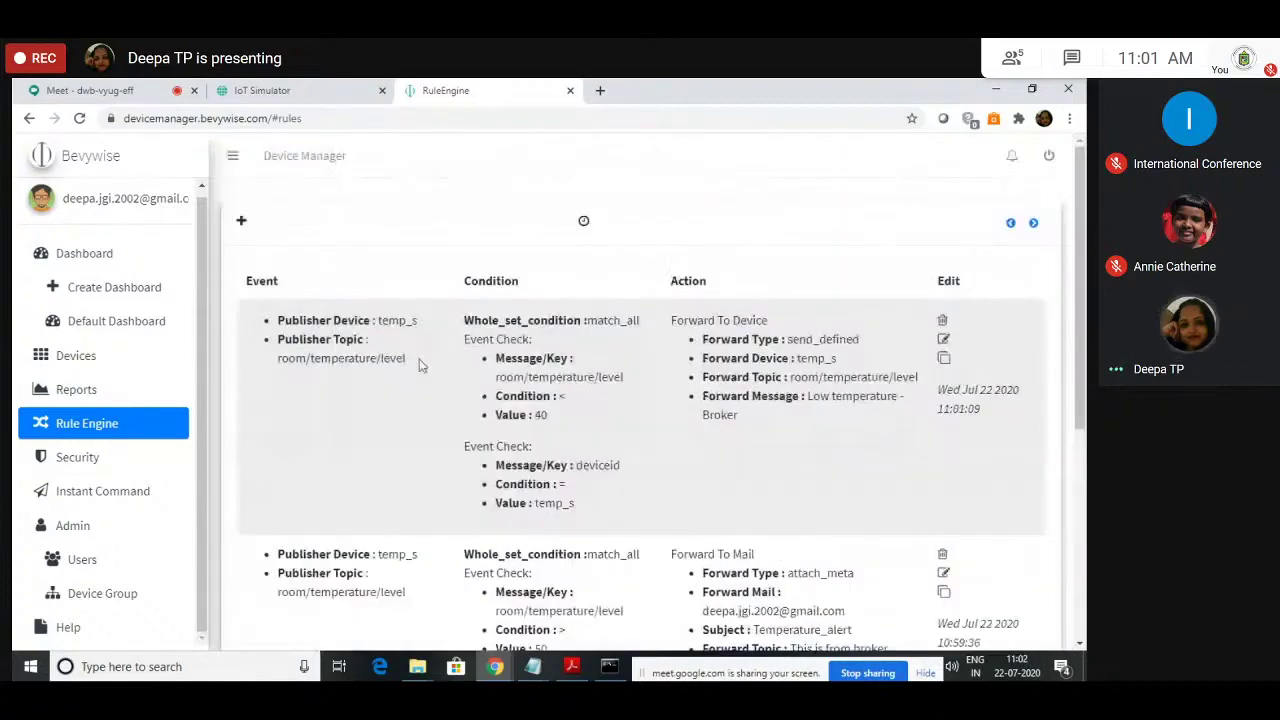
click(320, 90)
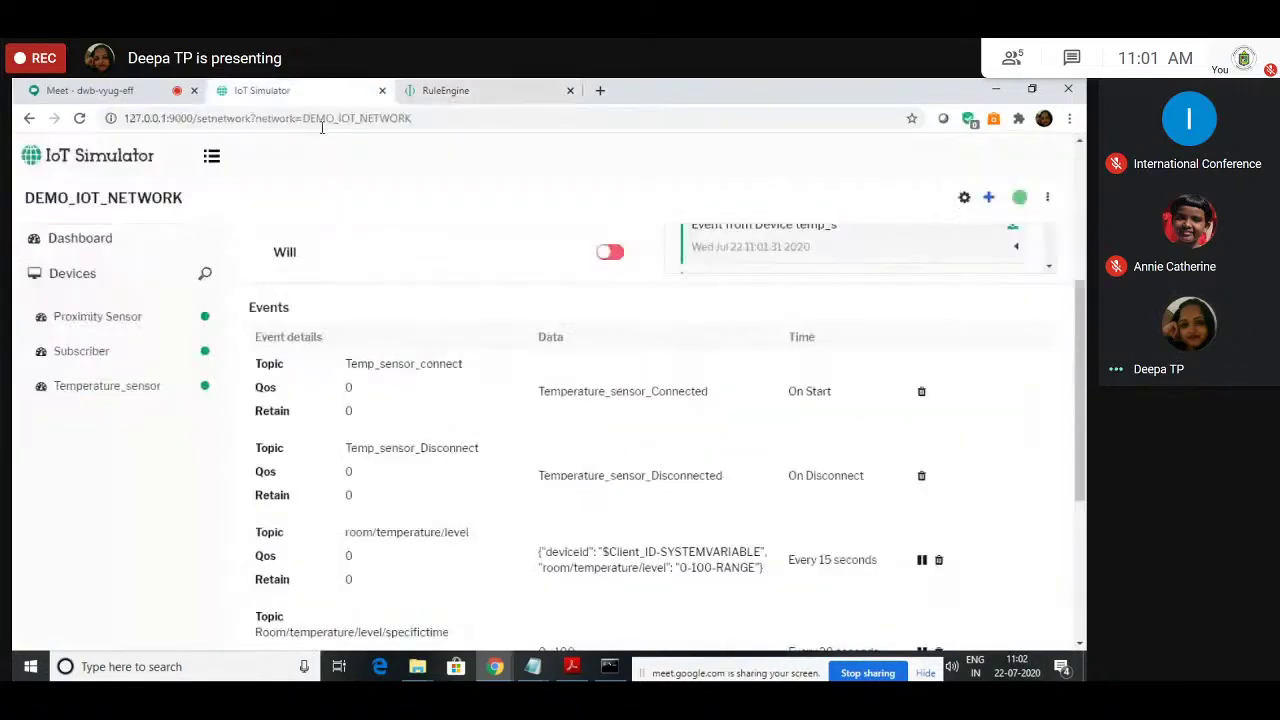
scroll(600, 420, up, 3)
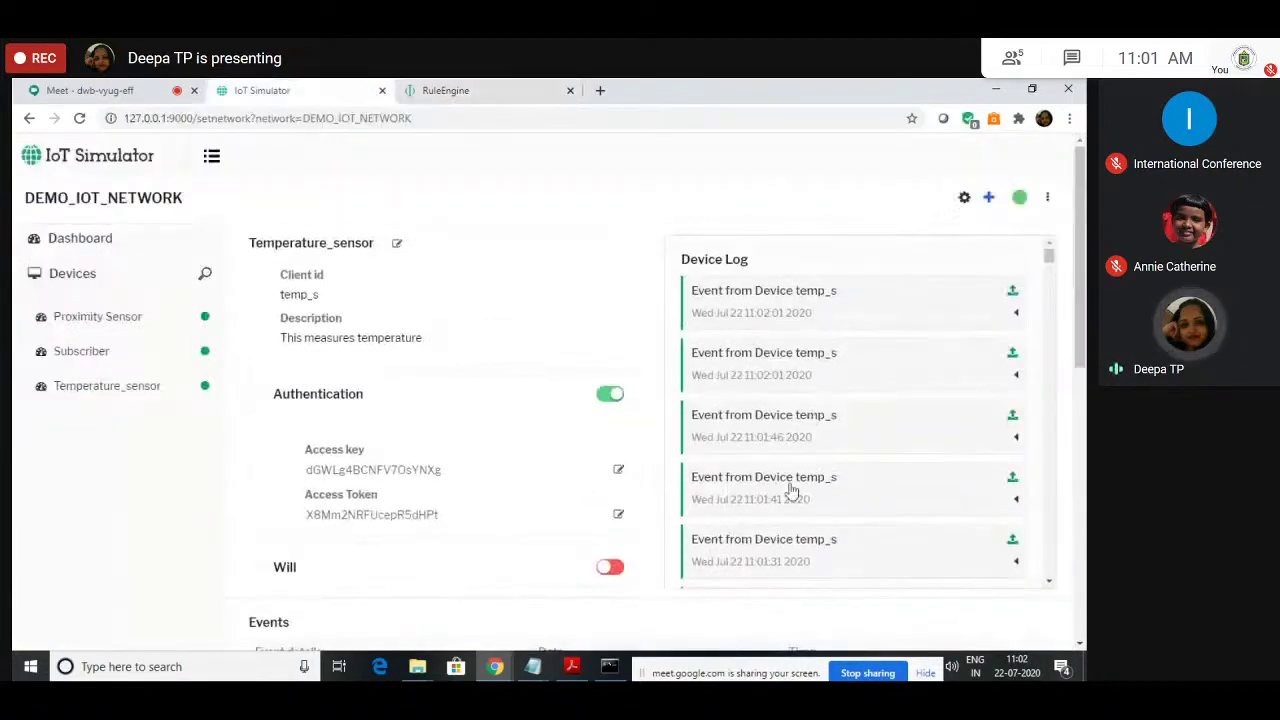
click(112, 396)
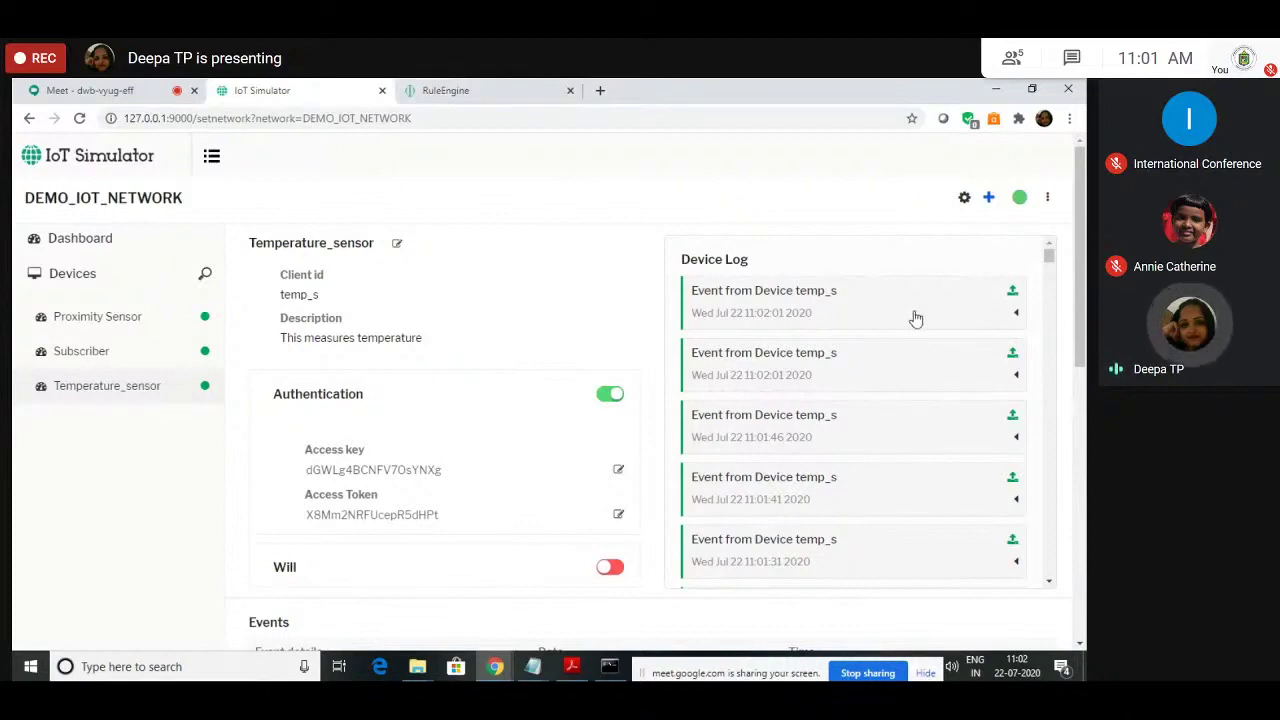
Step: Expand temp_s's Command received log entries to confirm the 'Low temperature - Broker' command
click(897, 382)
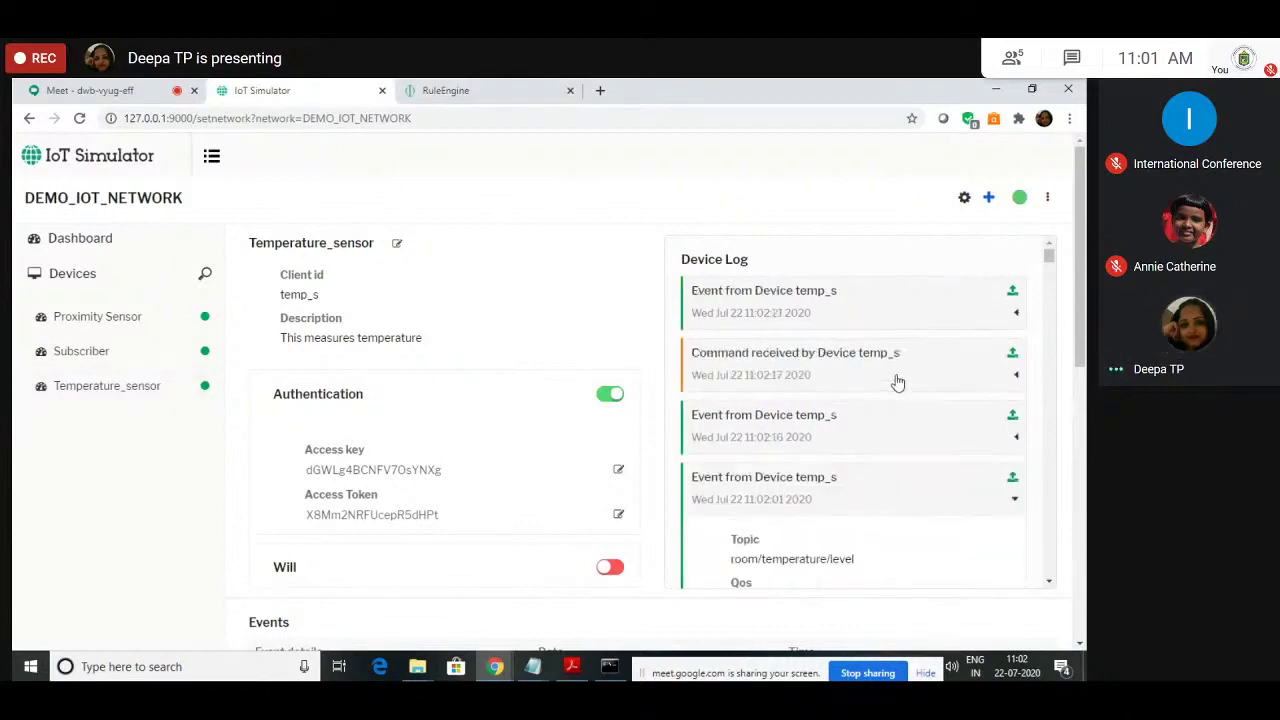
click(897, 382)
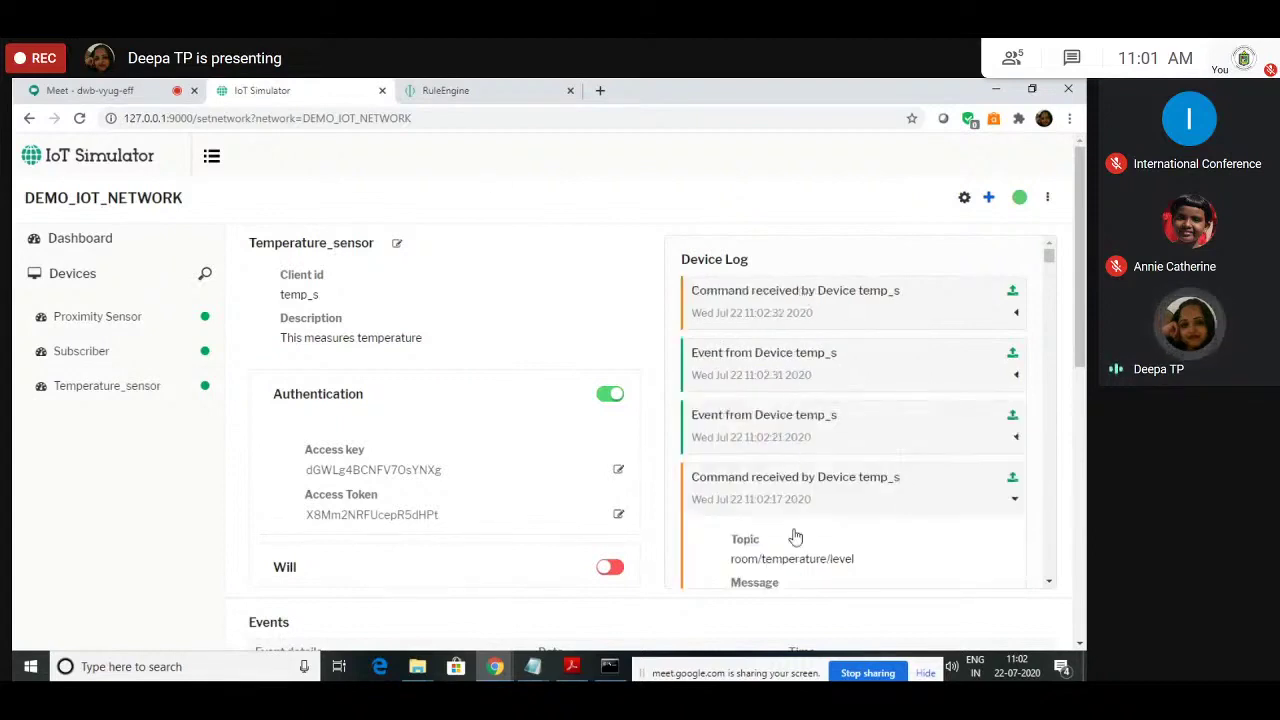
scroll(791, 534, down, 2)
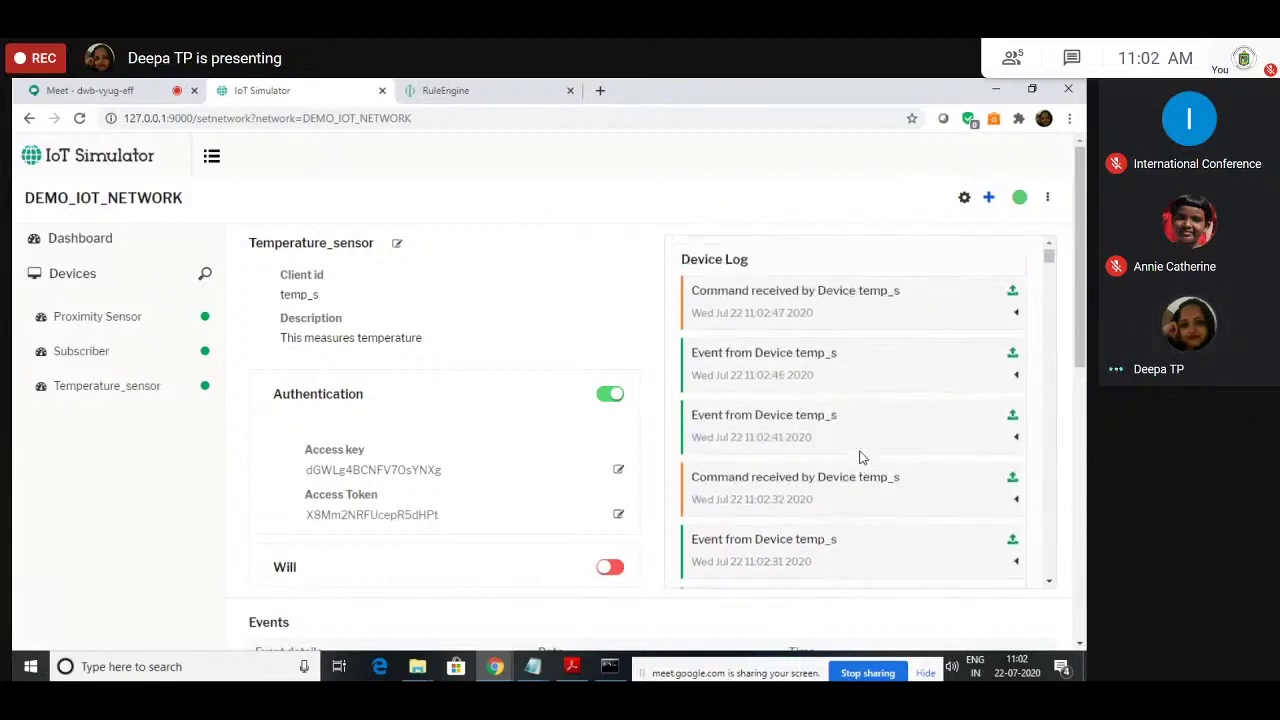
click(868, 317)
scroll(828, 450, down, 1)
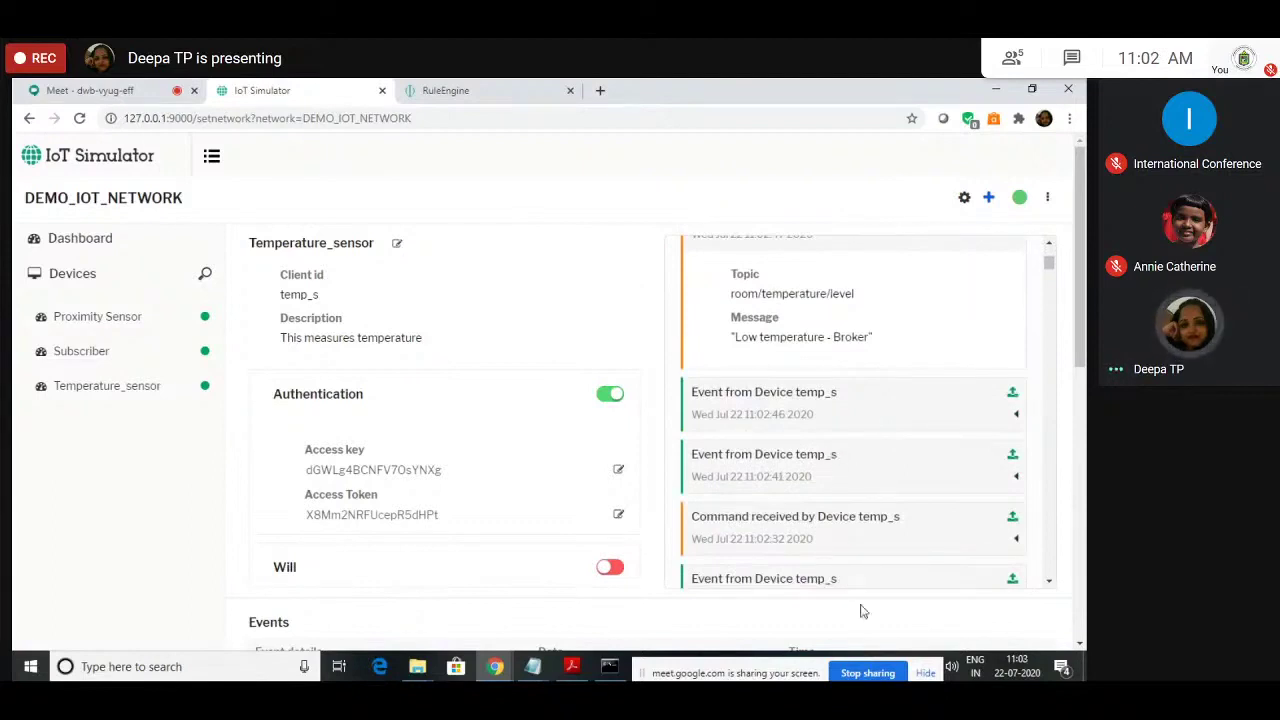
click(601, 91)
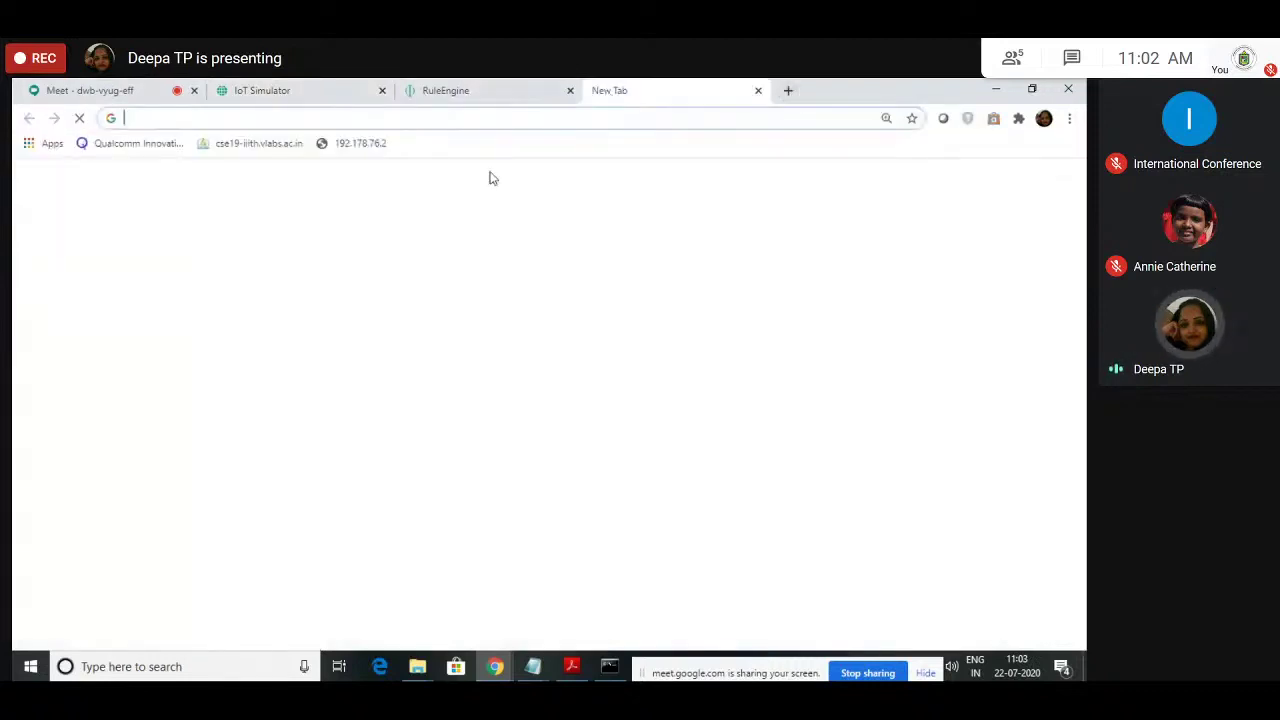
Step: Load Gmail, read the Temperature_alert email, then return to the Device Manager rules tab
text(gmail.com)
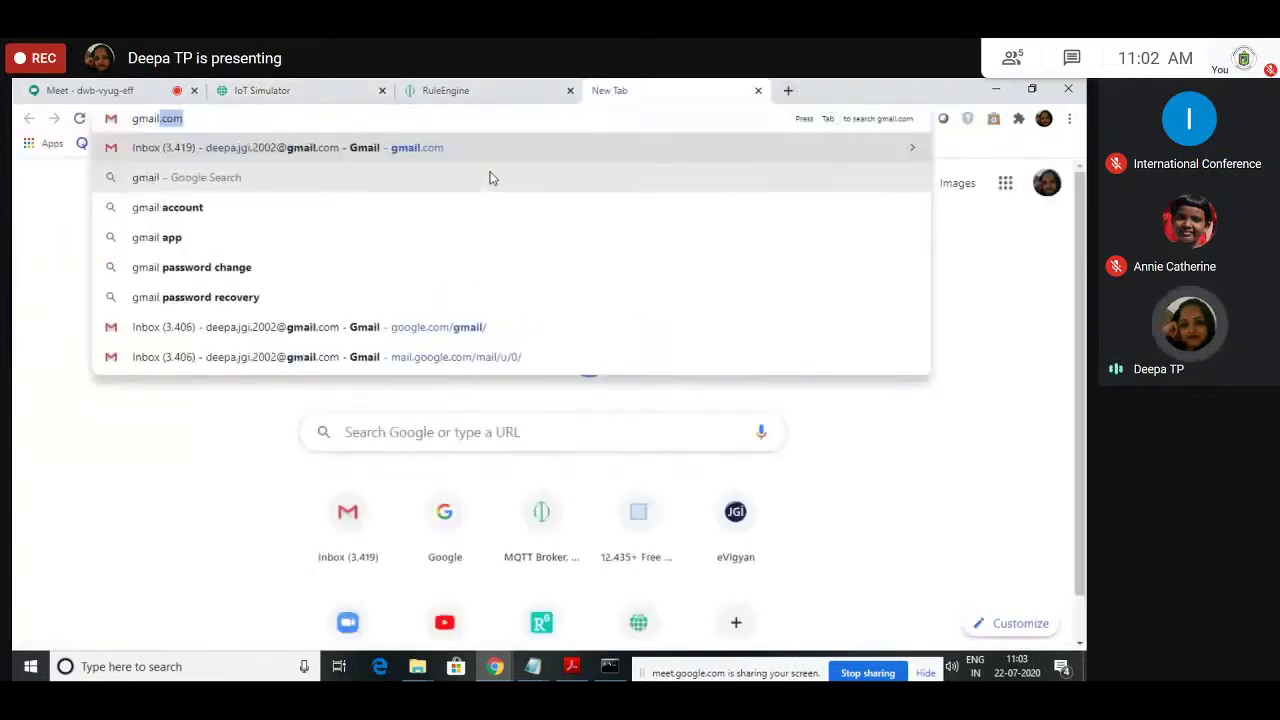
key(Return)
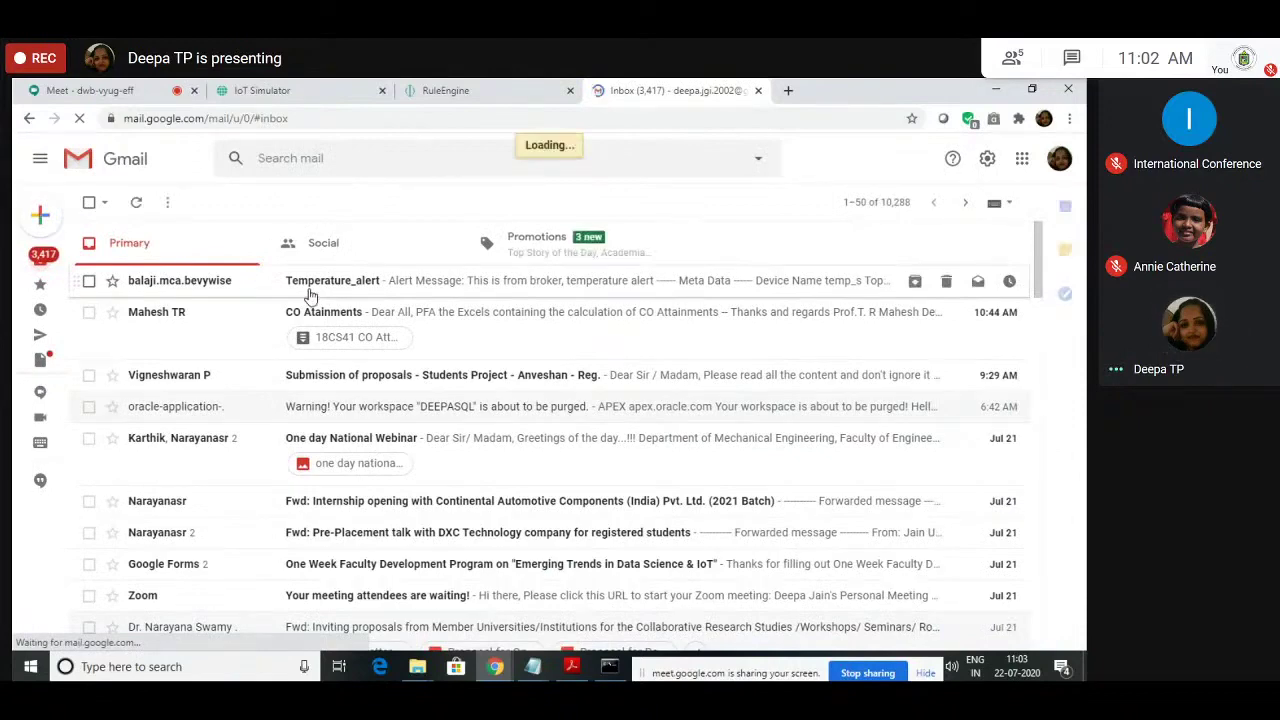
click(316, 287)
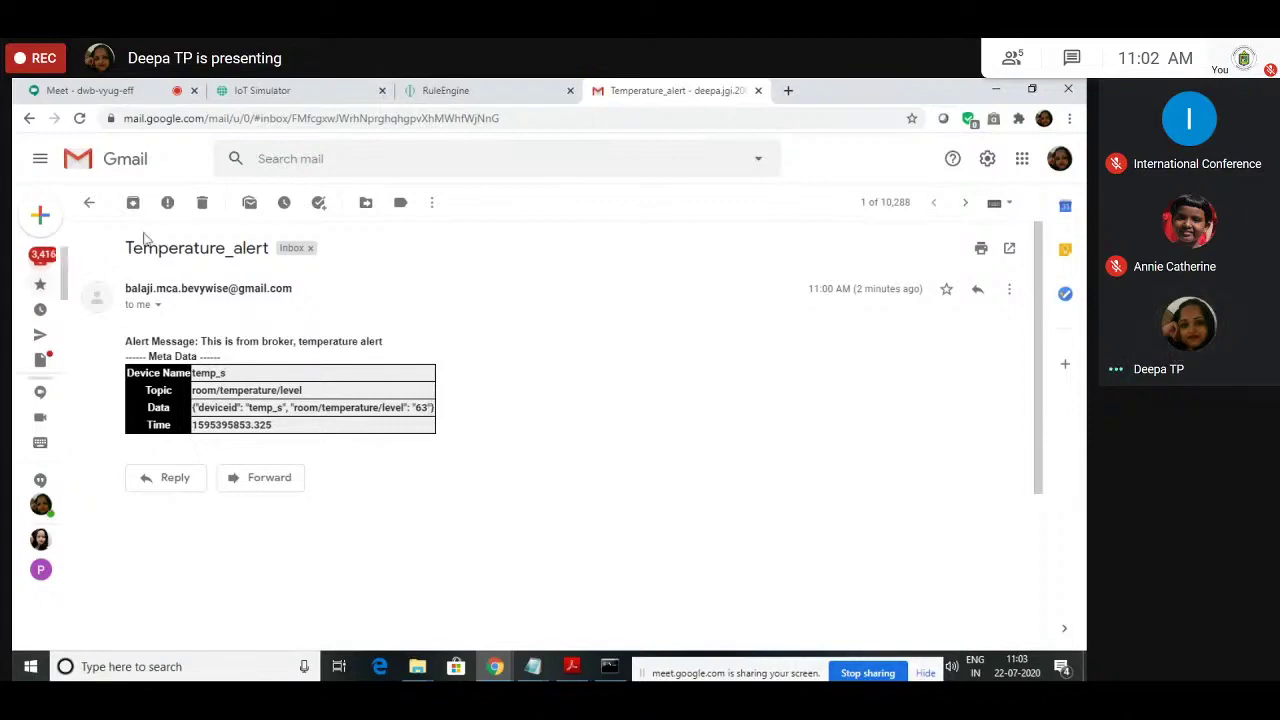
click(484, 88)
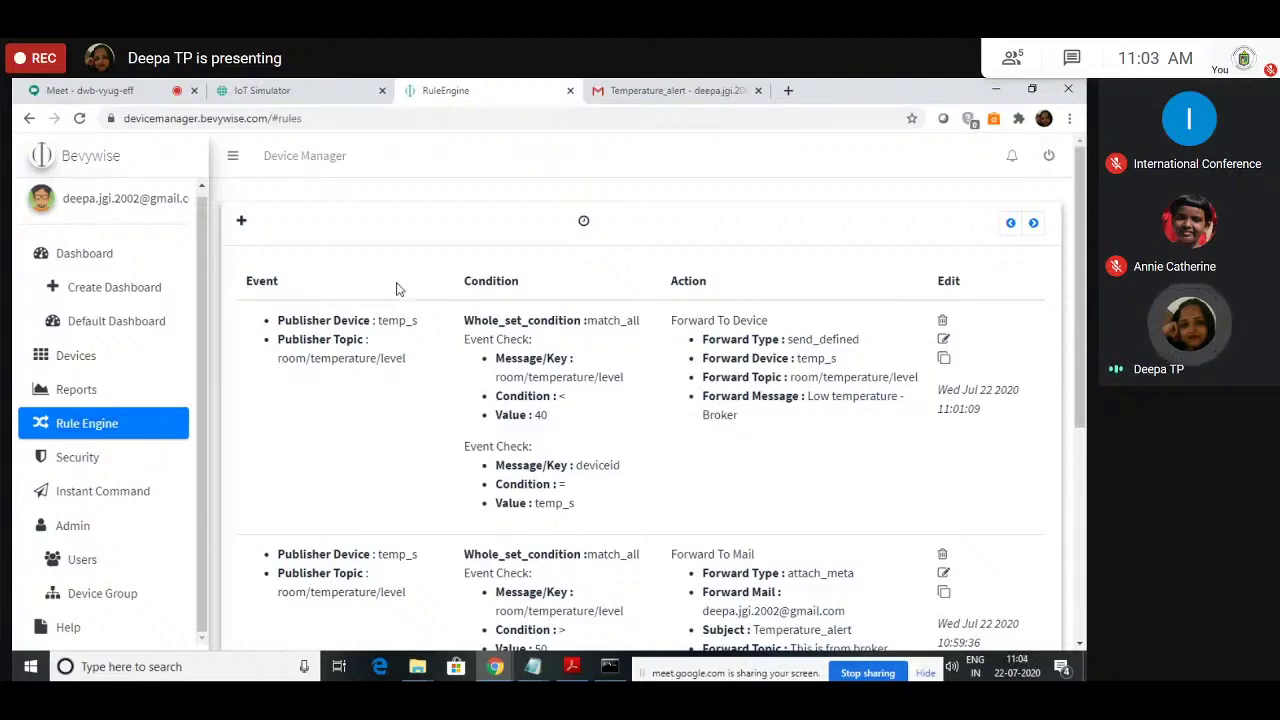
Step: Scroll the Rule Engine list down to the psnew1 rules, then switch to the Meet call
scroll(431, 471, down, 1)
scroll(433, 471, down, 4)
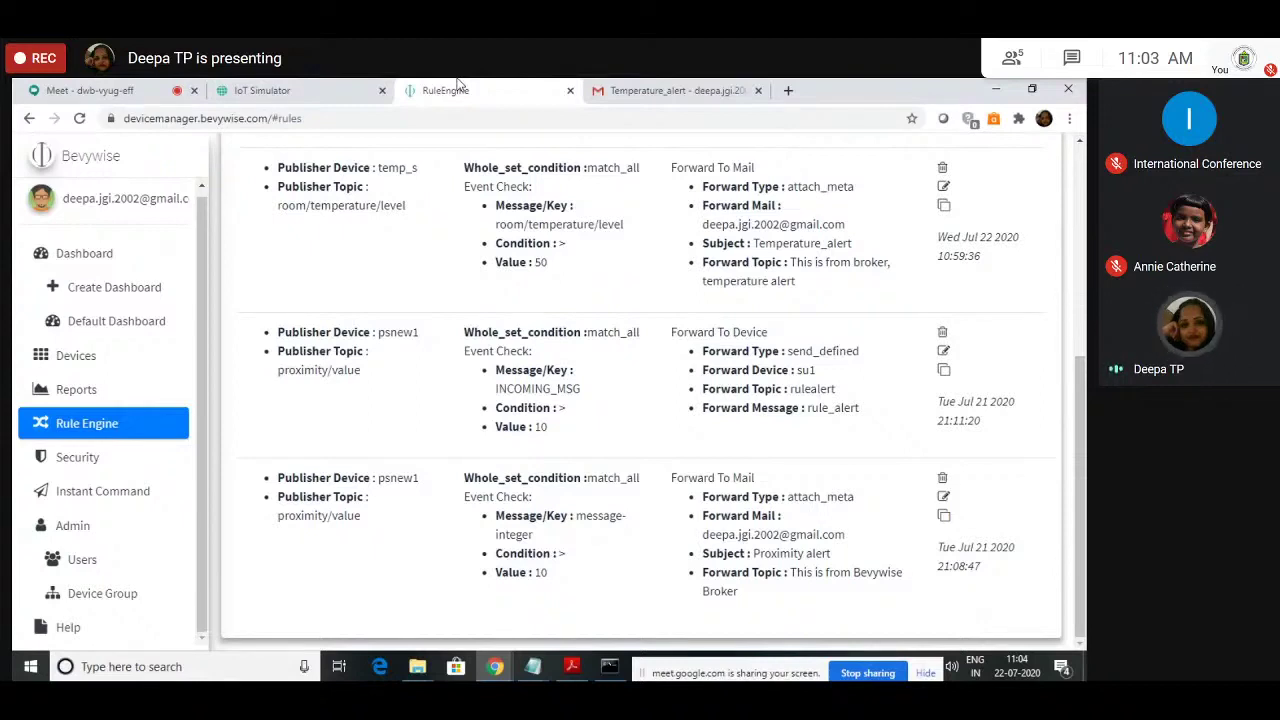
click(128, 90)
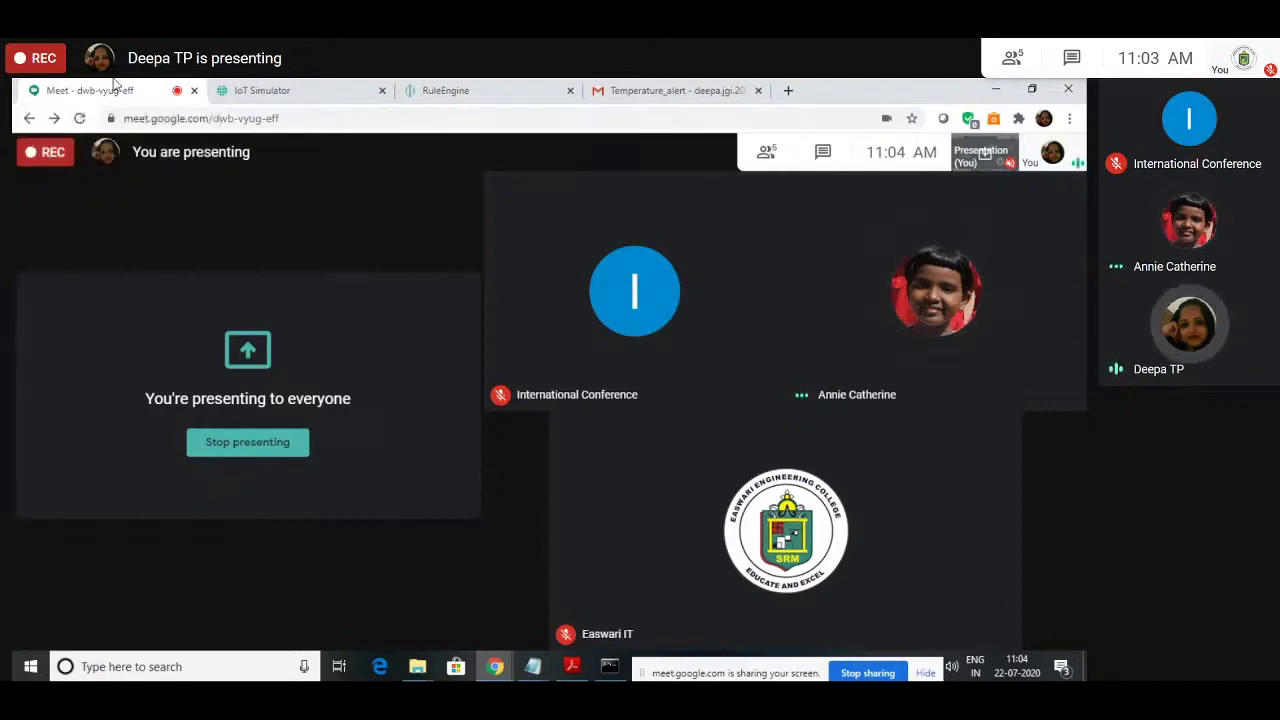
Step: Read Gmail's Temperature_alert thread with alerts 63, 95, 77, 70 and 61, then return to the rules page
click(680, 90)
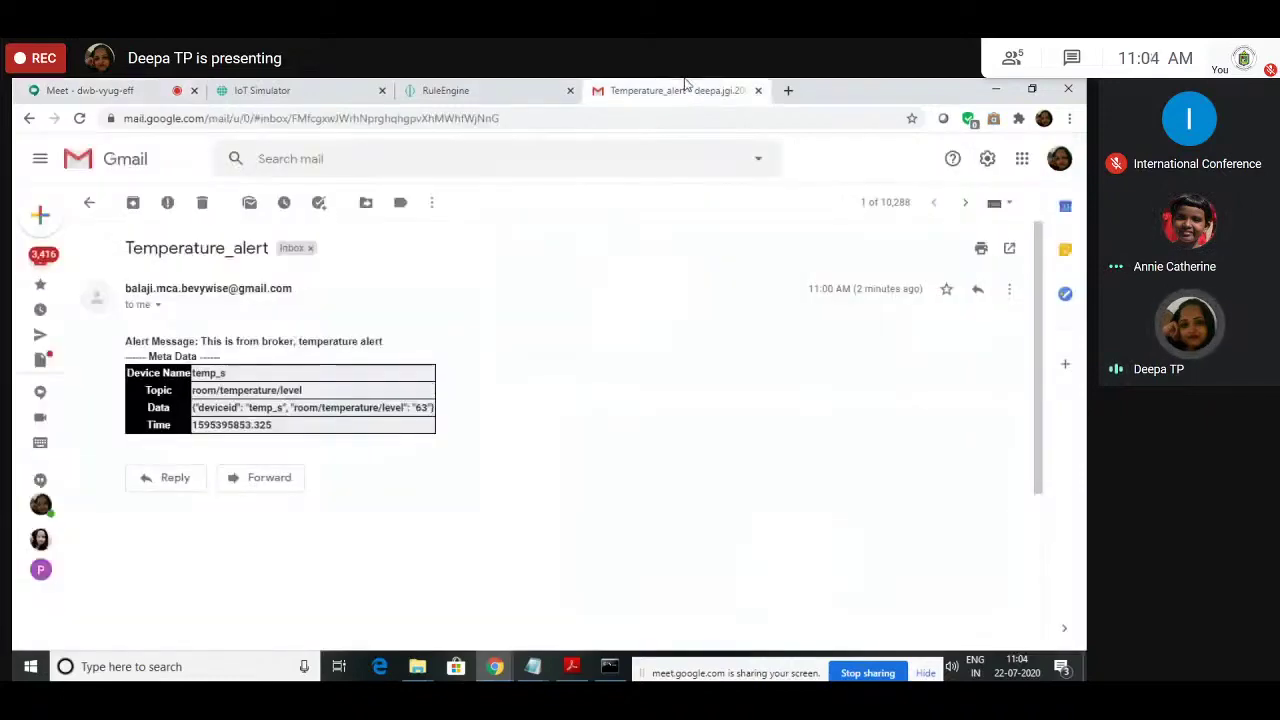
click(40, 258)
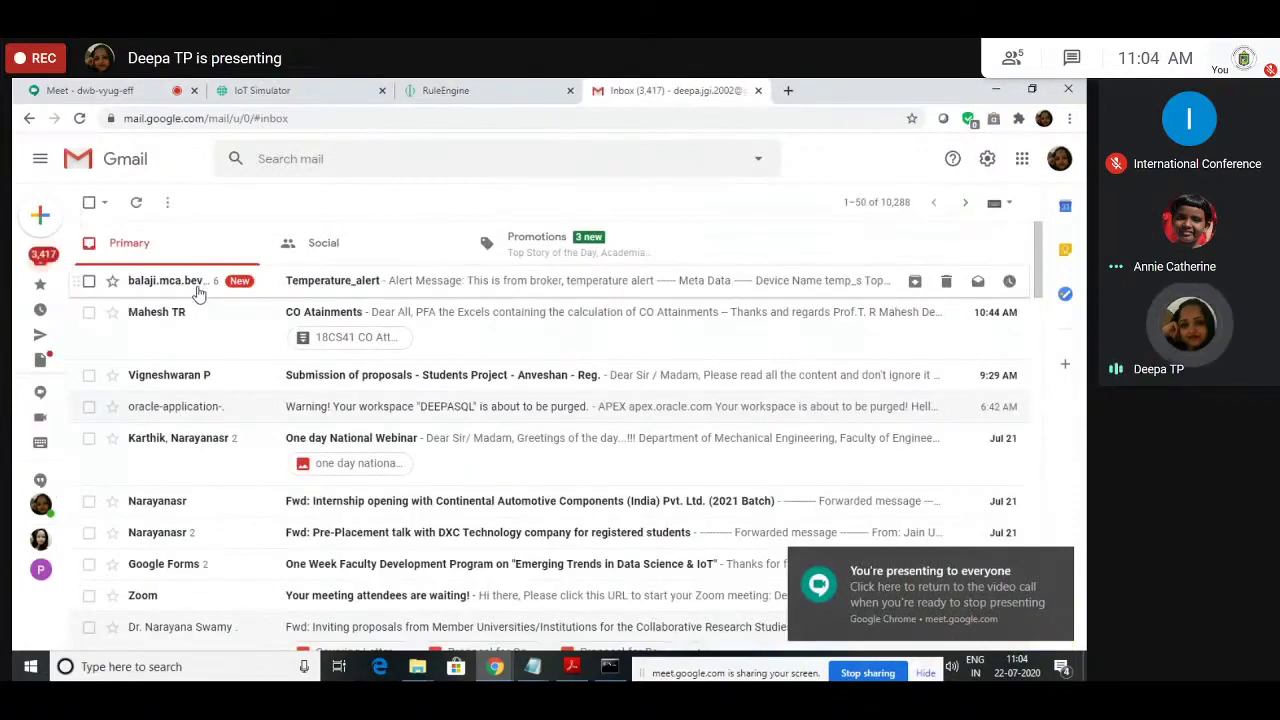
click(197, 288)
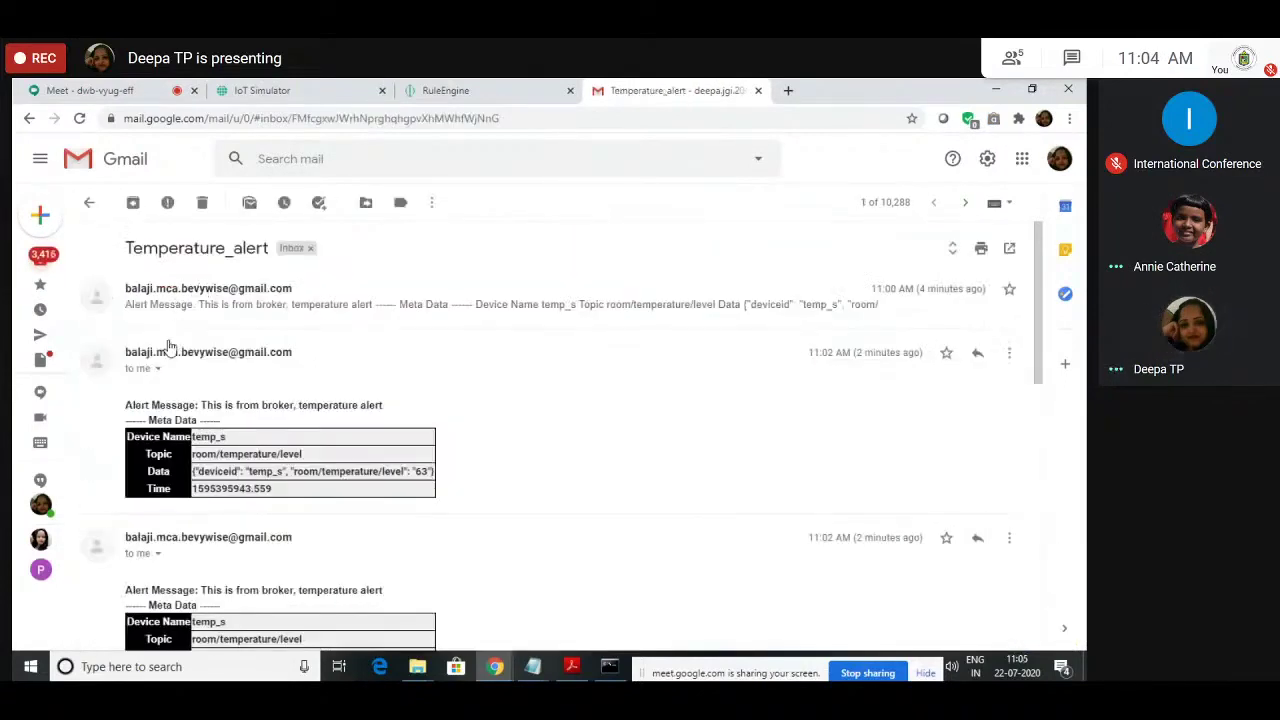
scroll(623, 480, down, 4)
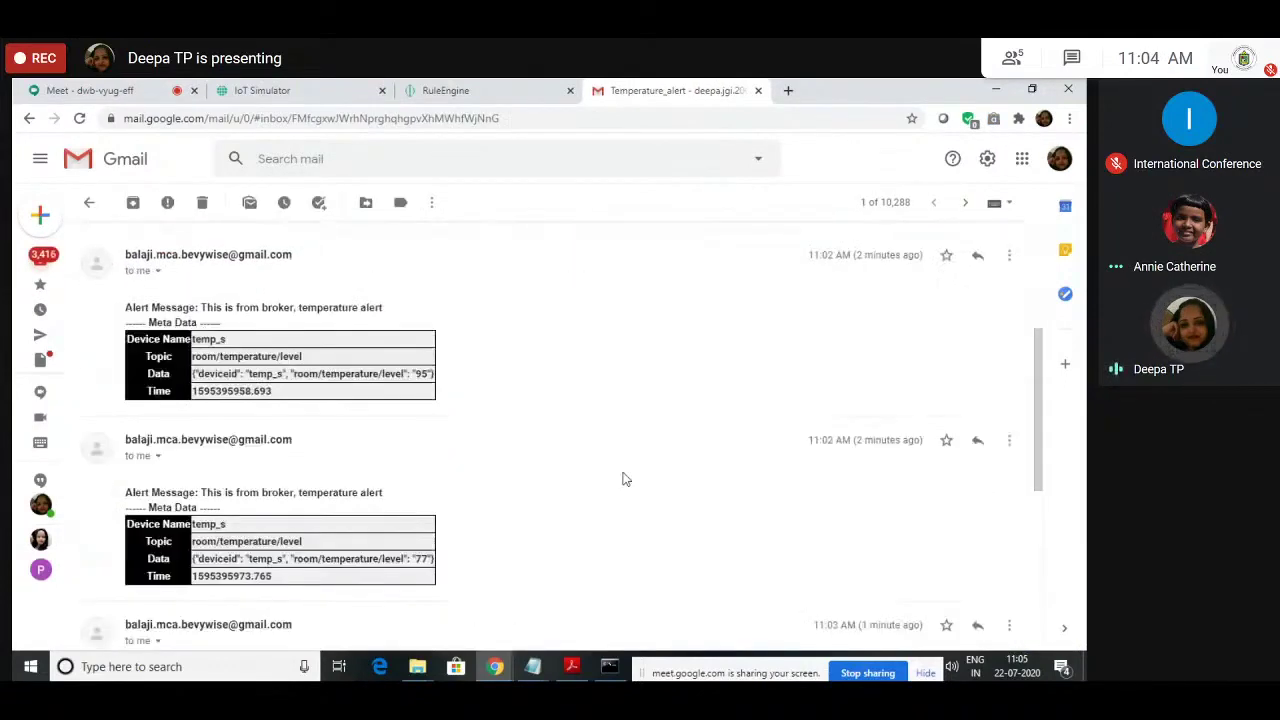
scroll(623, 480, down, 3)
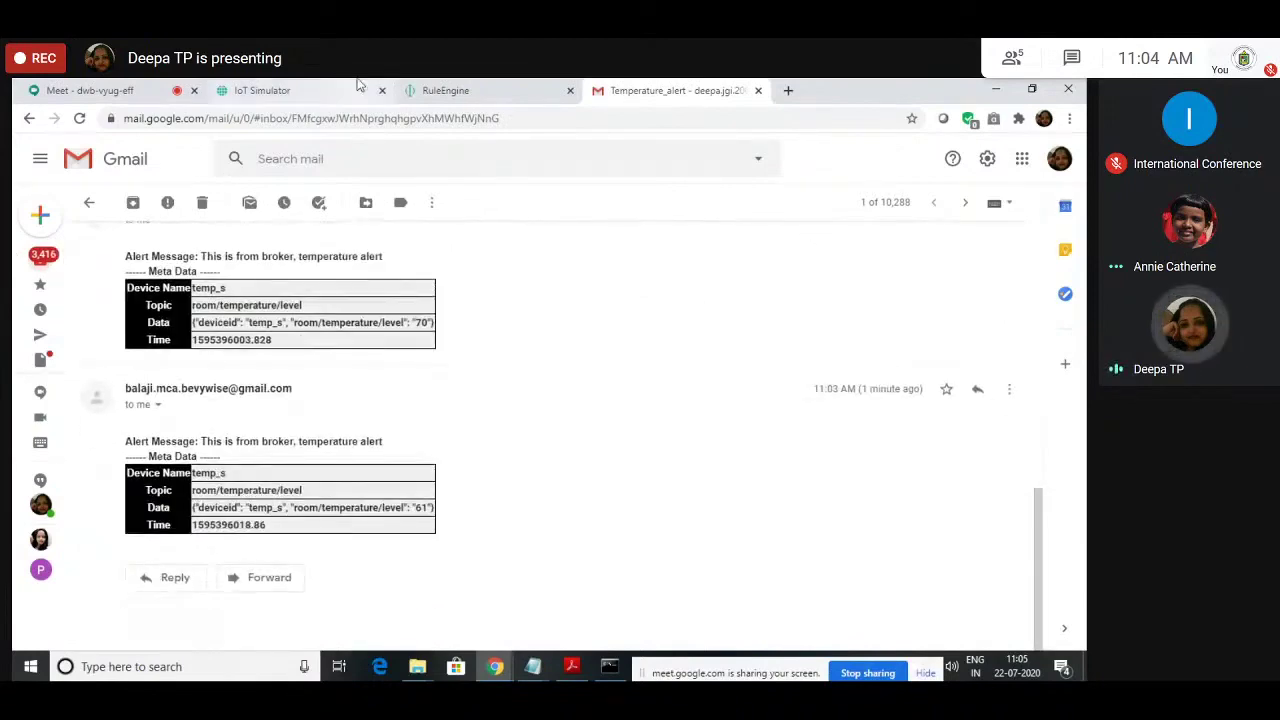
click(460, 89)
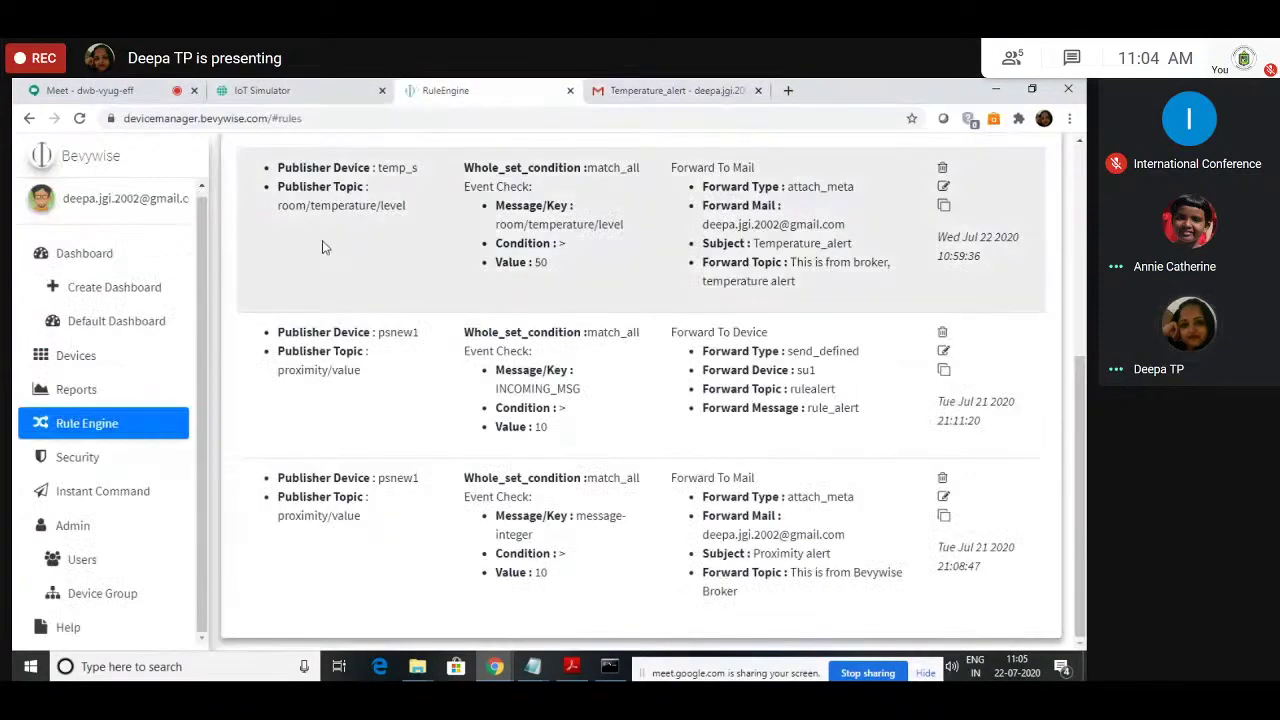
Step: From the DEMO_IOT_NETWORK page, go to the empty Templates page and begin a new template
click(283, 95)
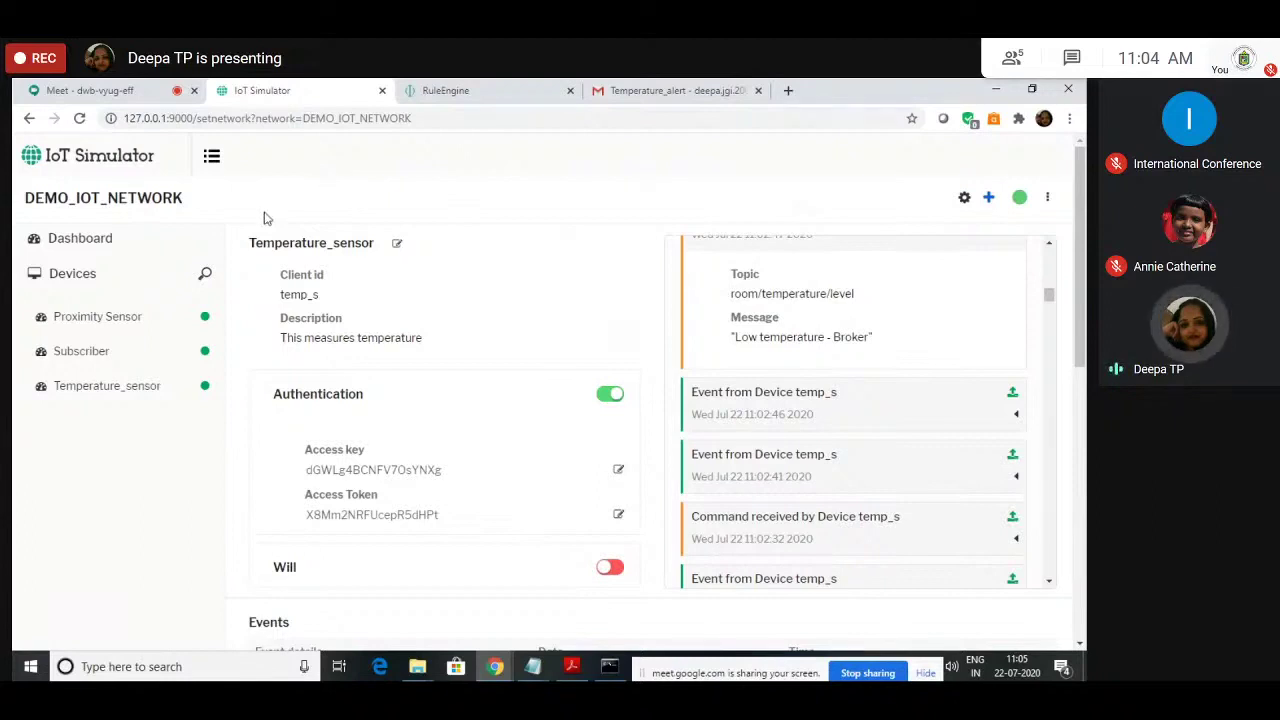
click(213, 160)
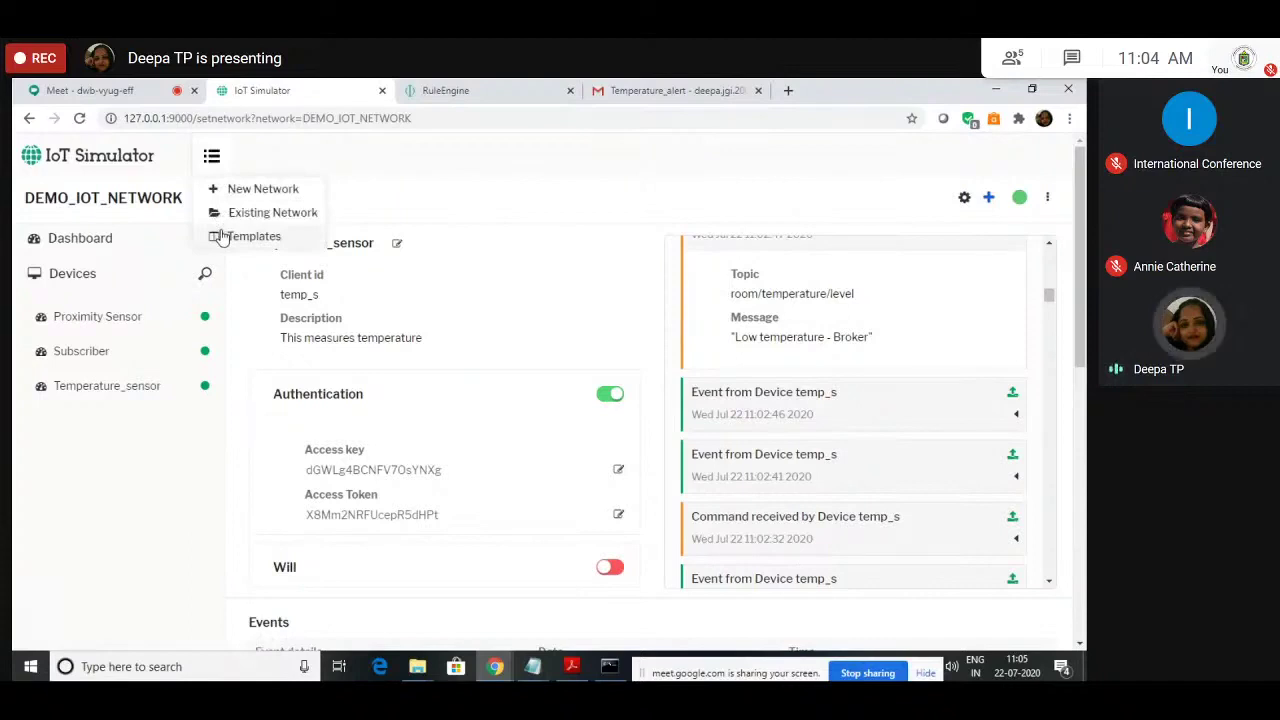
click(240, 236)
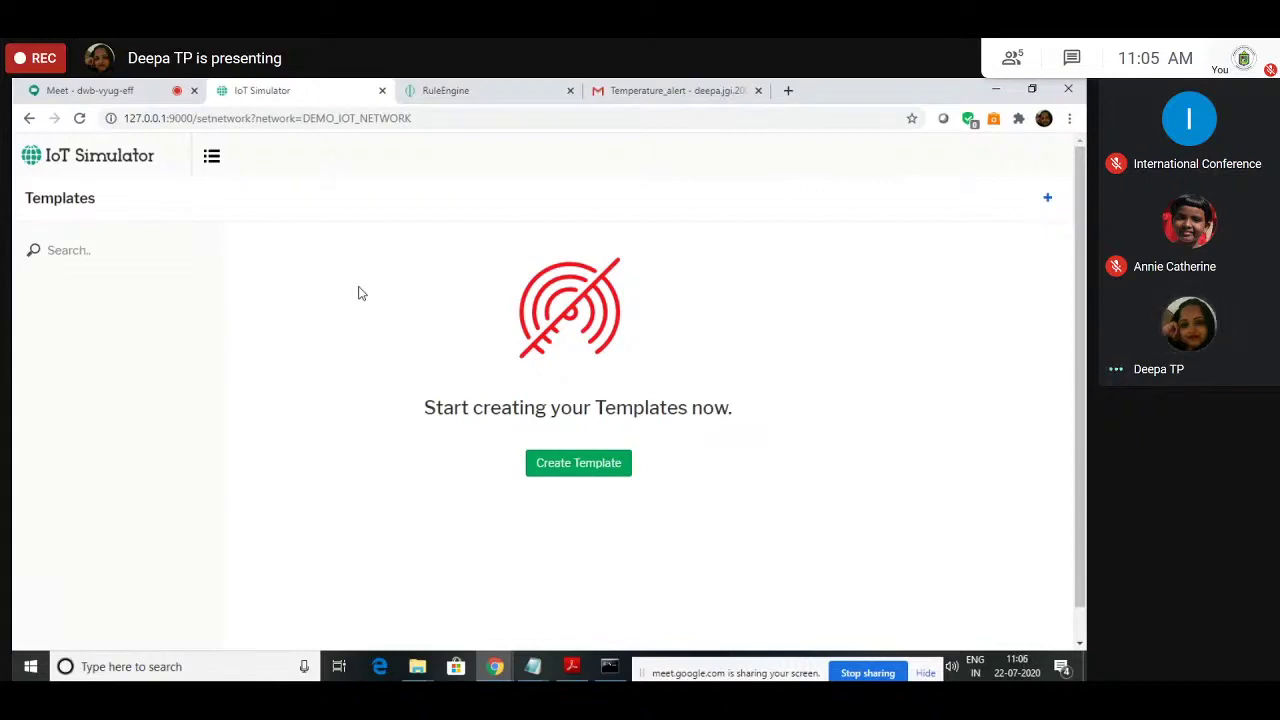
click(564, 467)
Step: Create template Temperature_Sensor with id t_s and description 'This is a group of temperature sensors'
click(541, 249)
text(Temperatu)
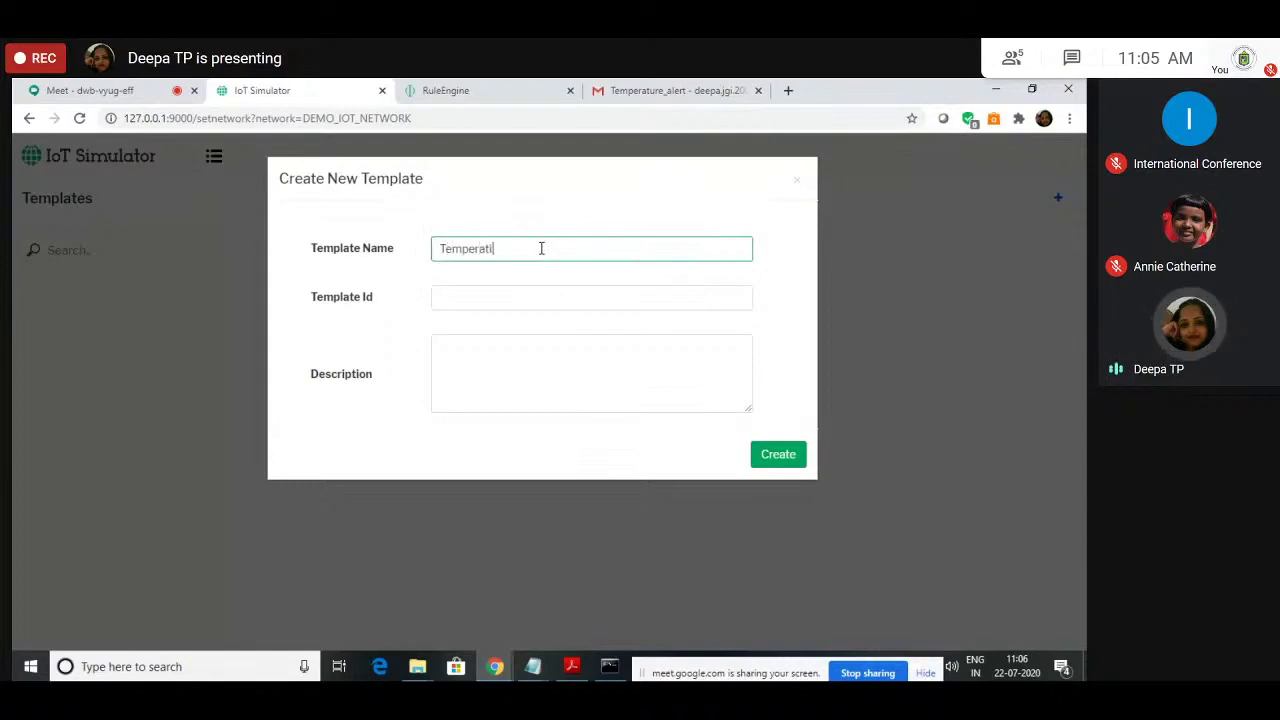
text(re_Sensor)
click(533, 296)
text(t)
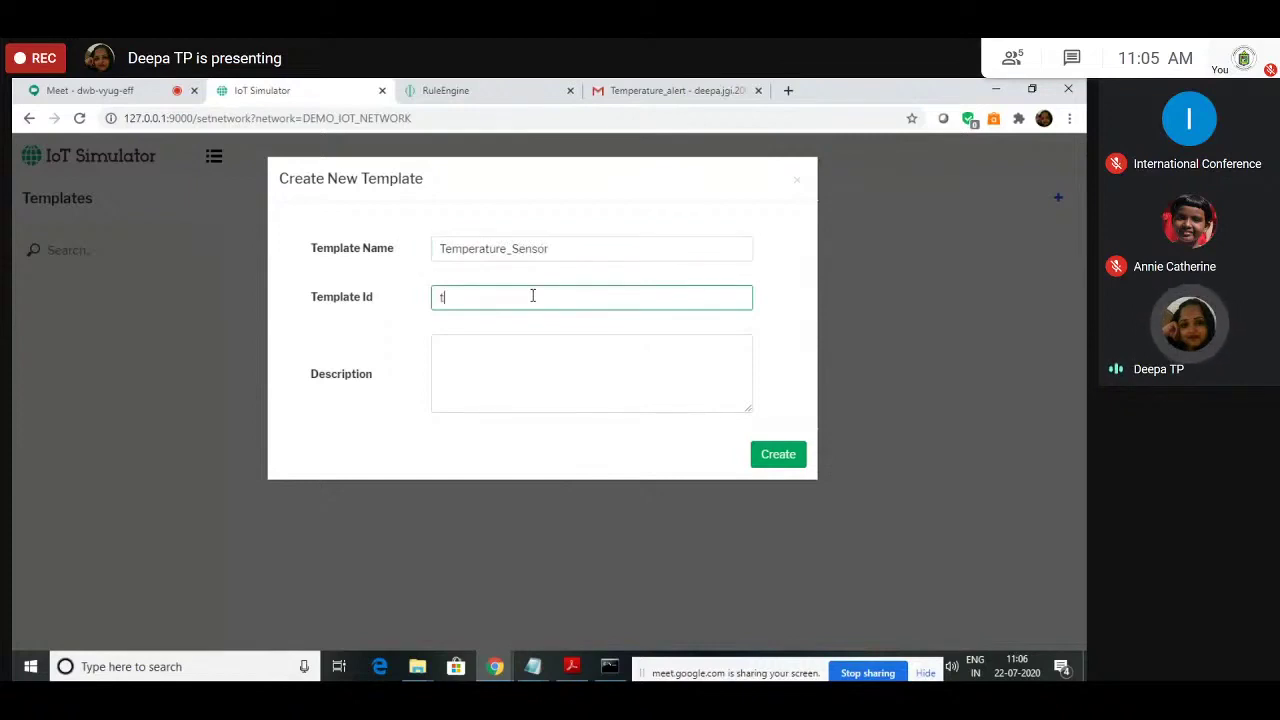
text(_s)
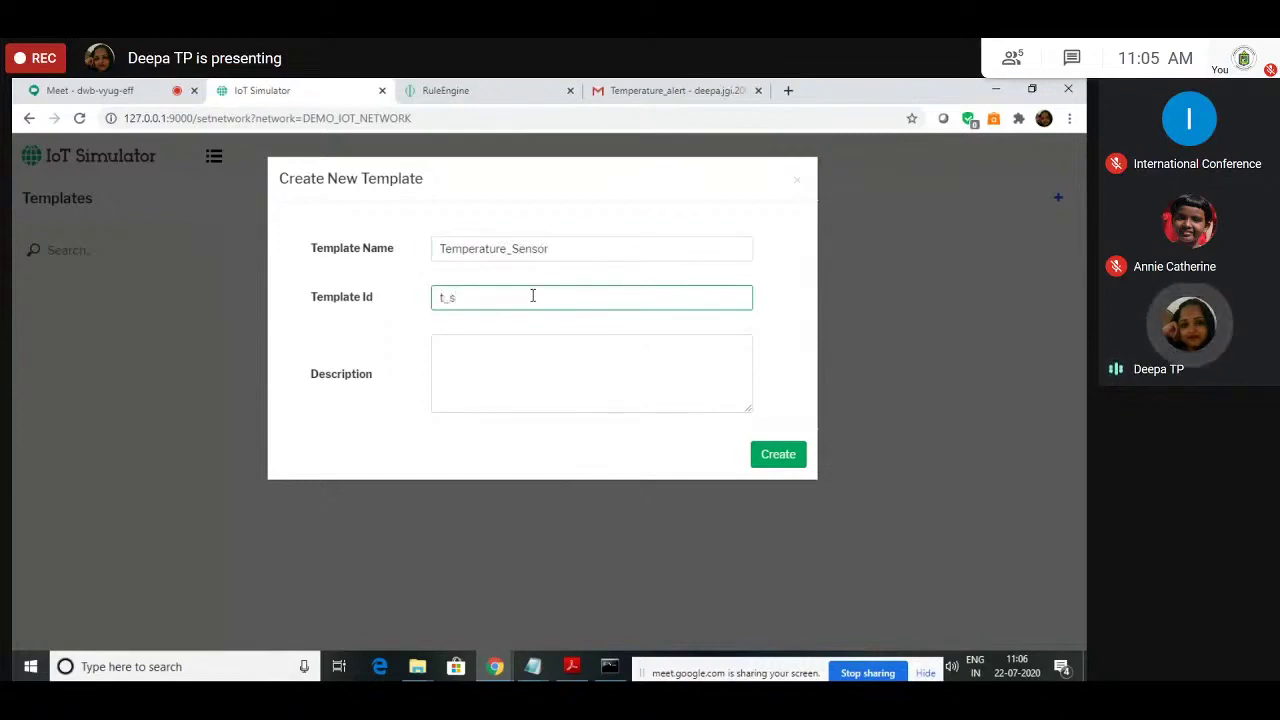
click(488, 348)
text(Th)
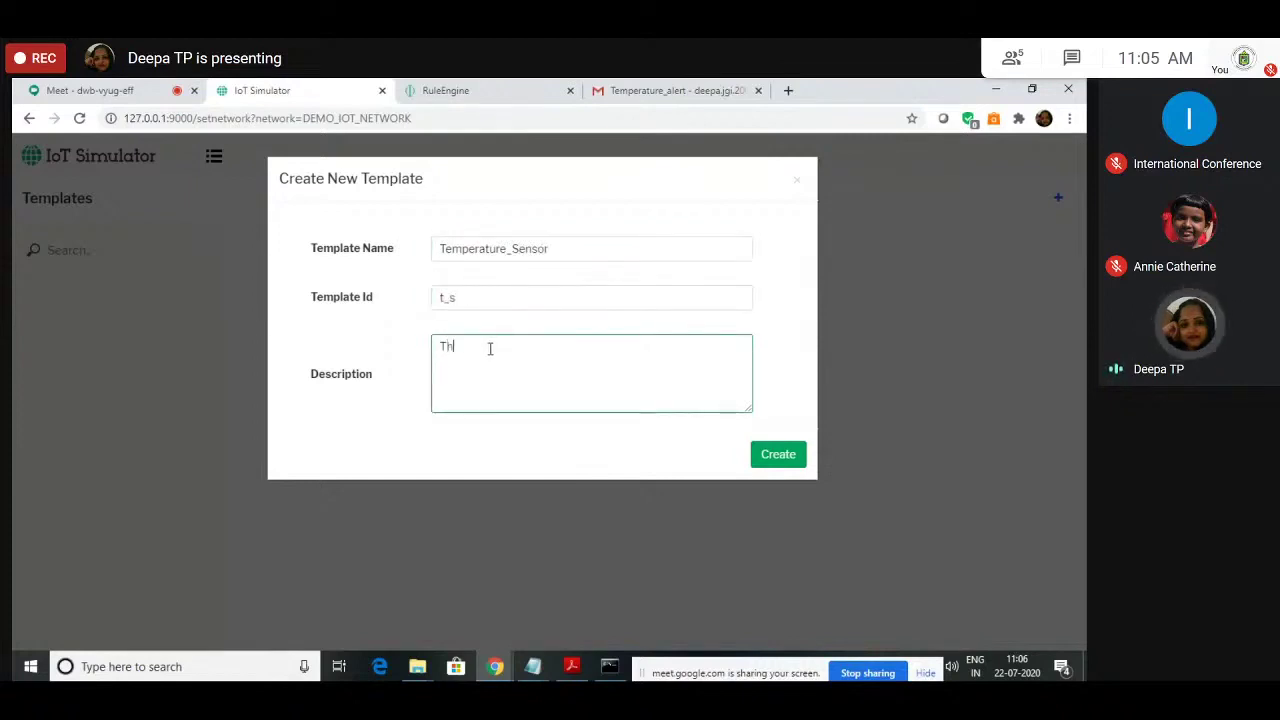
text(is is a gr)
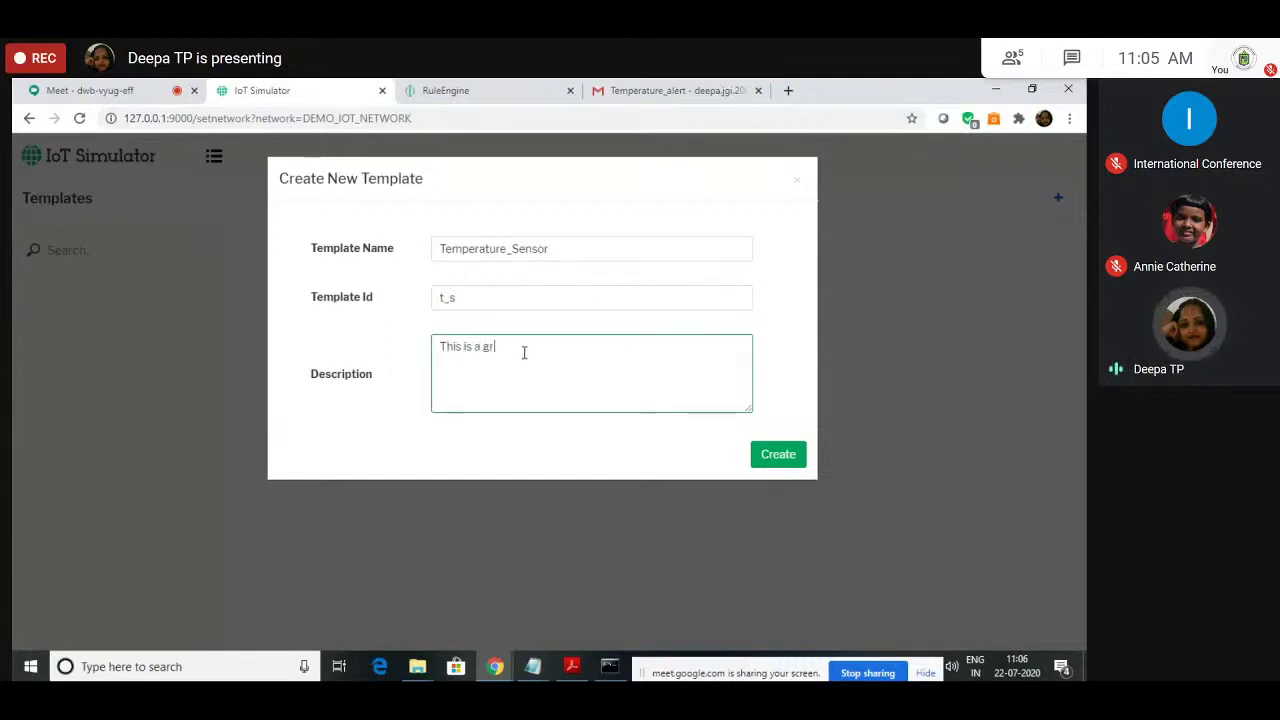
text(oup of temper)
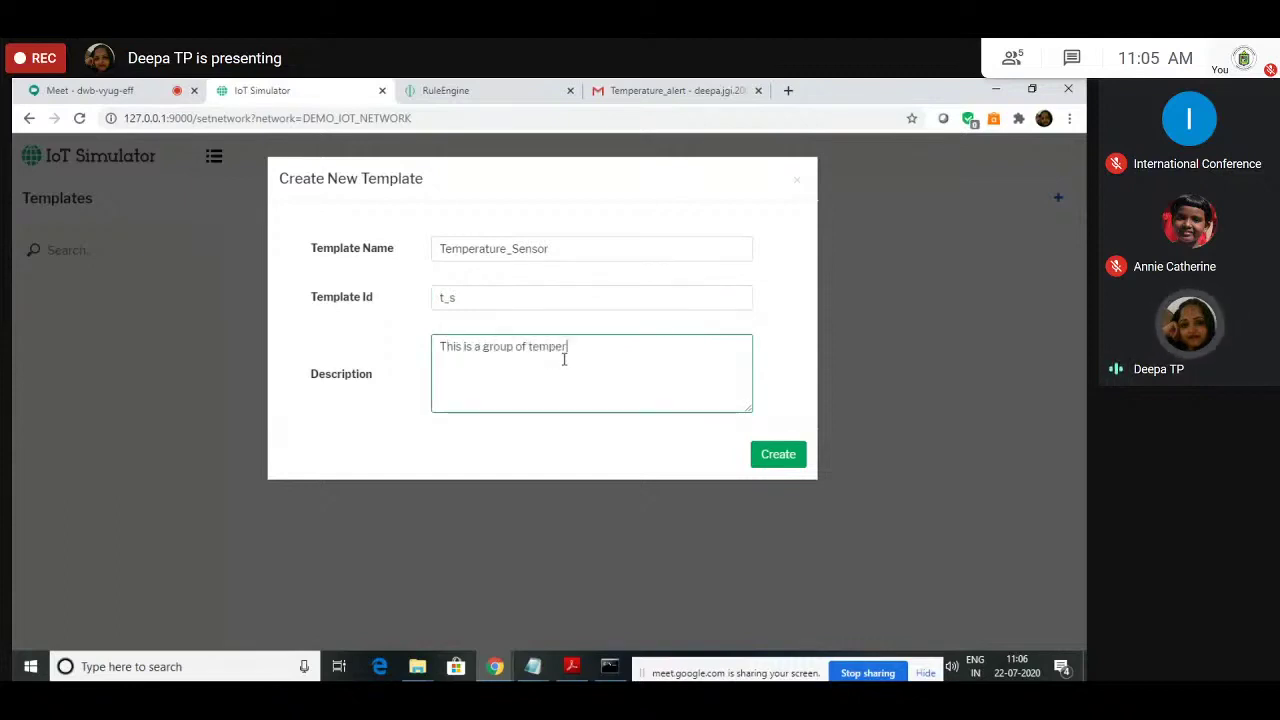
text(ature sensors)
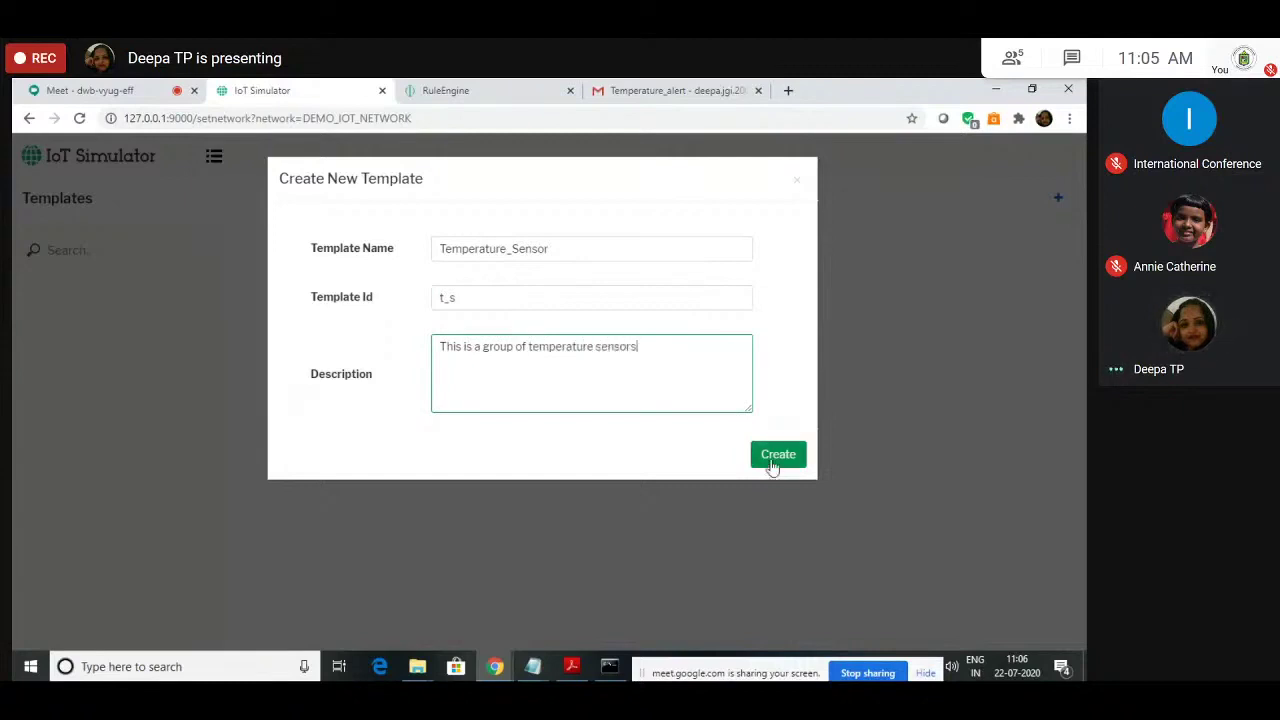
click(773, 466)
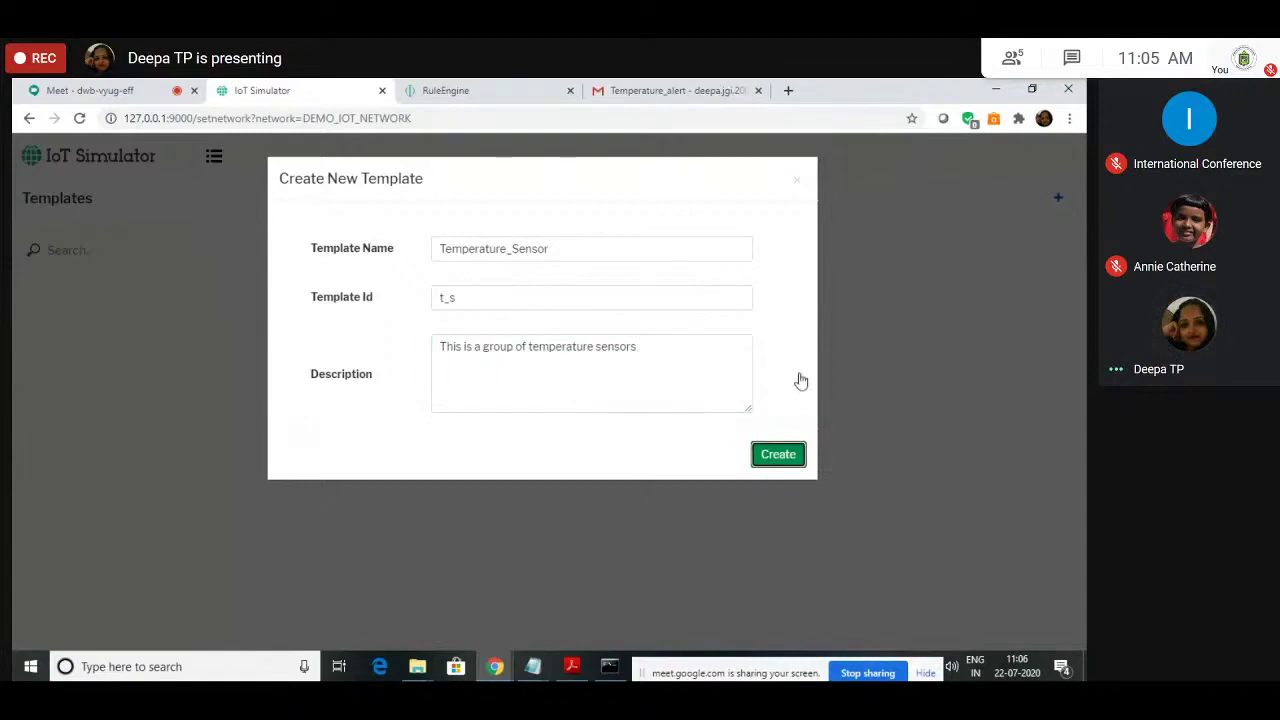
click(769, 458)
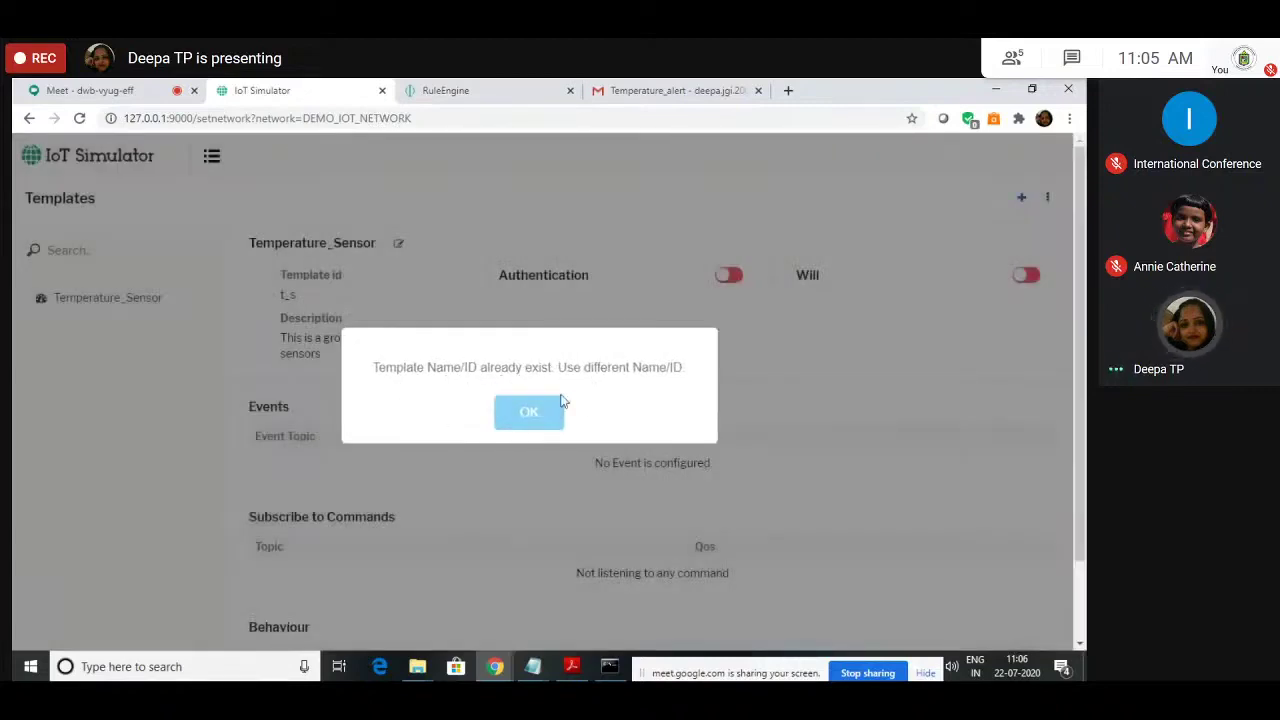
Step: Dismiss the name-exists warning and save the template's name and description unchanged
click(529, 413)
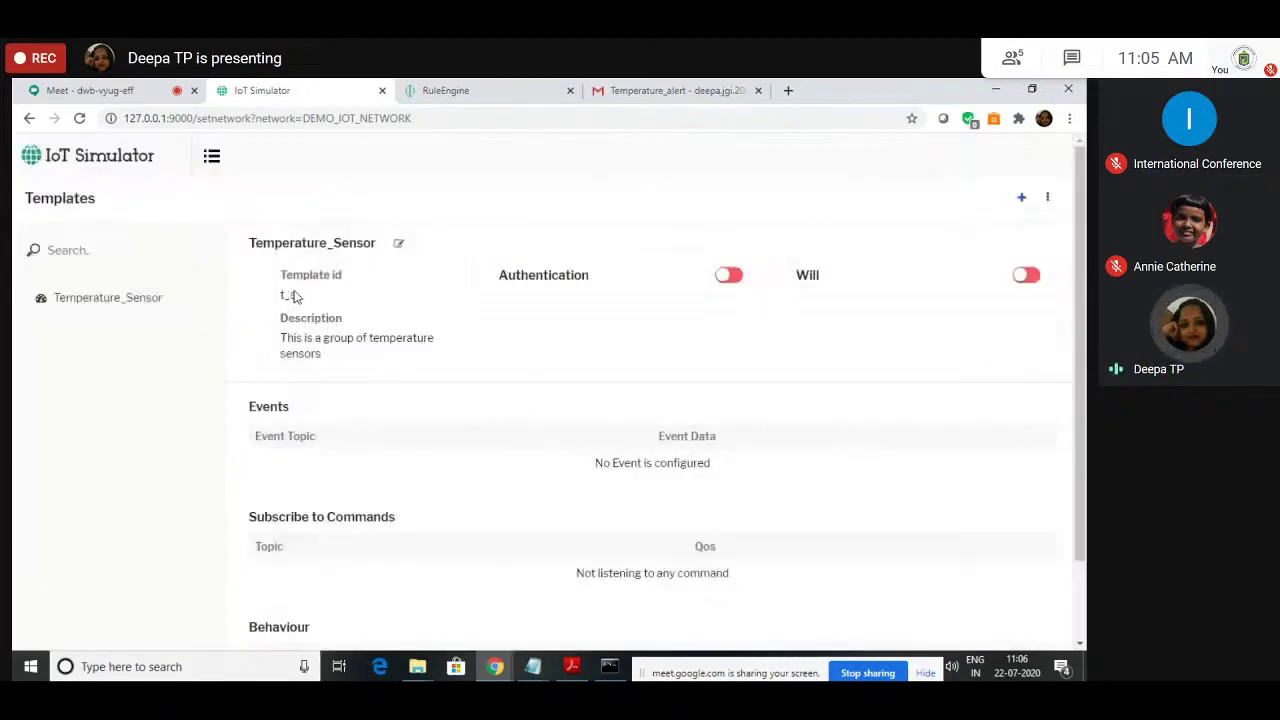
click(398, 250)
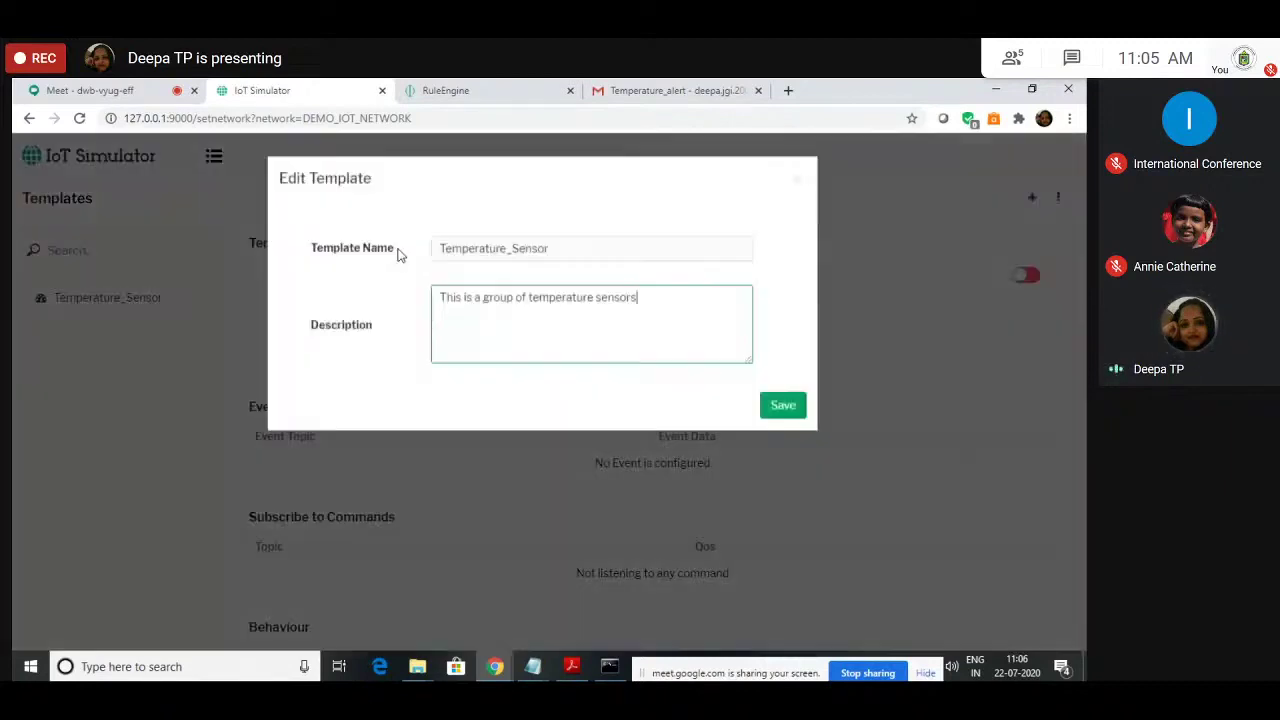
click(600, 264)
click(783, 410)
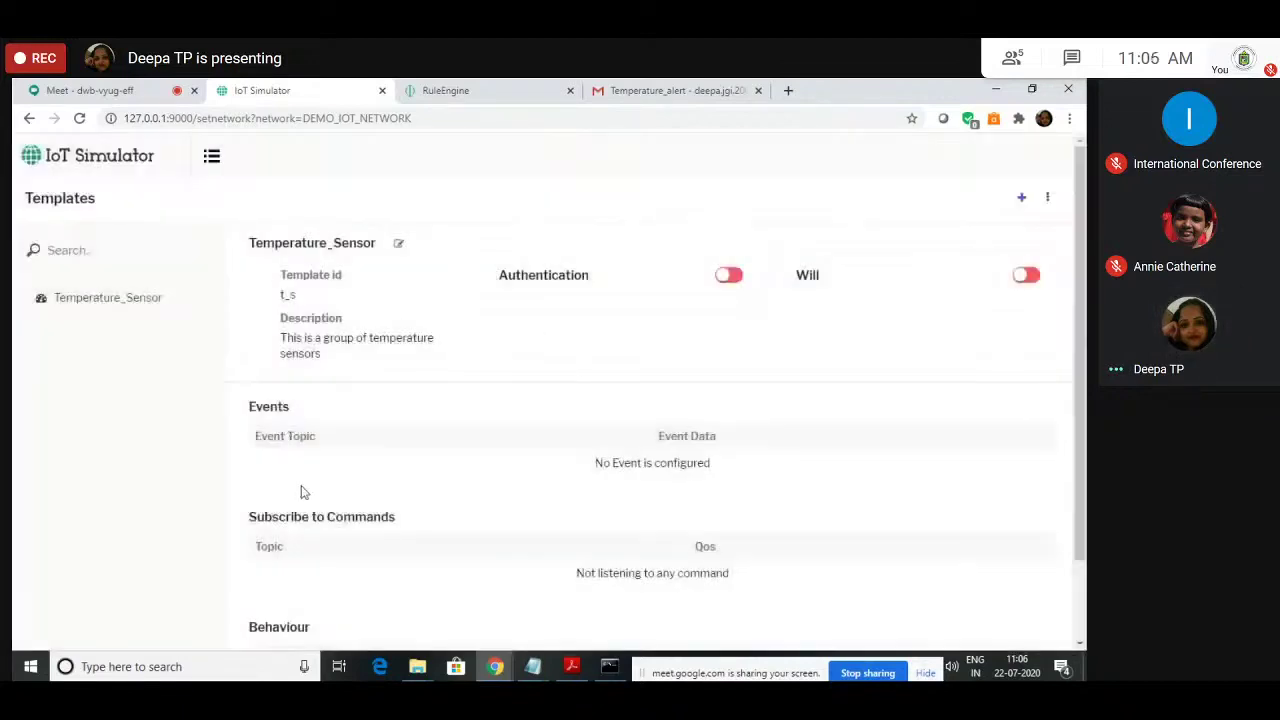
scroll(296, 492, down, 1)
scroll(342, 424, down, 1)
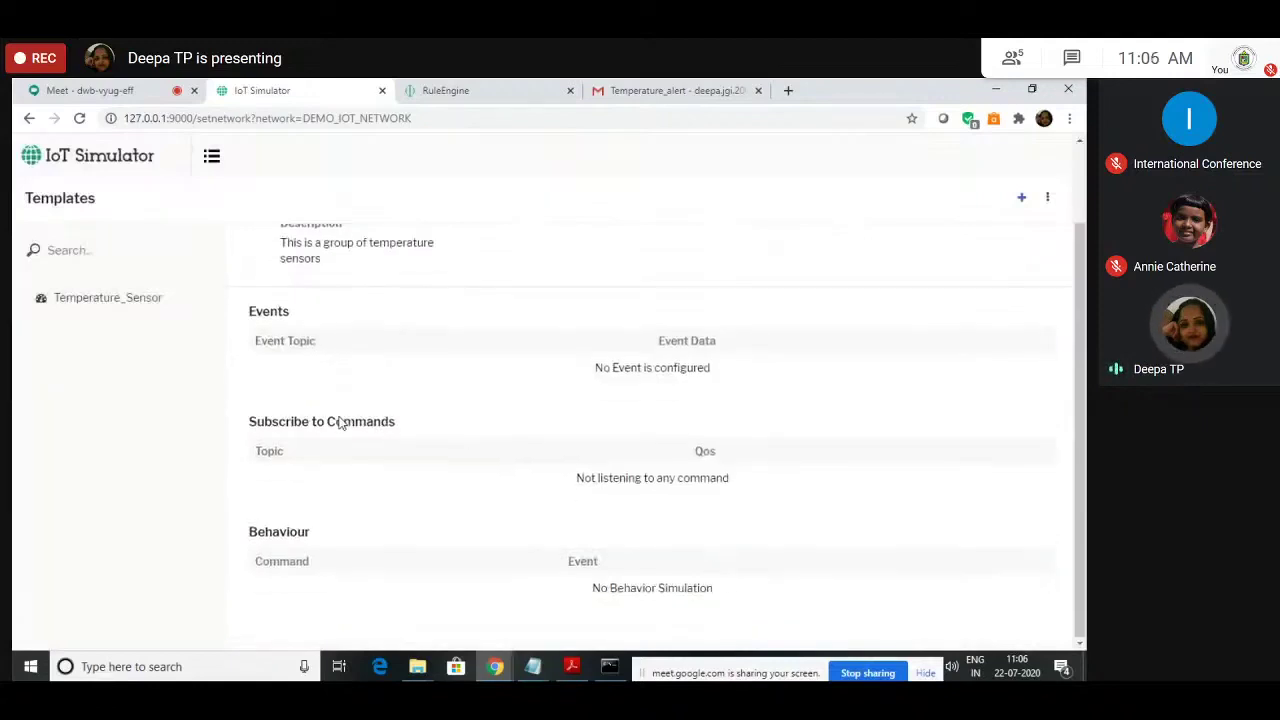
scroll(408, 597, up, 2)
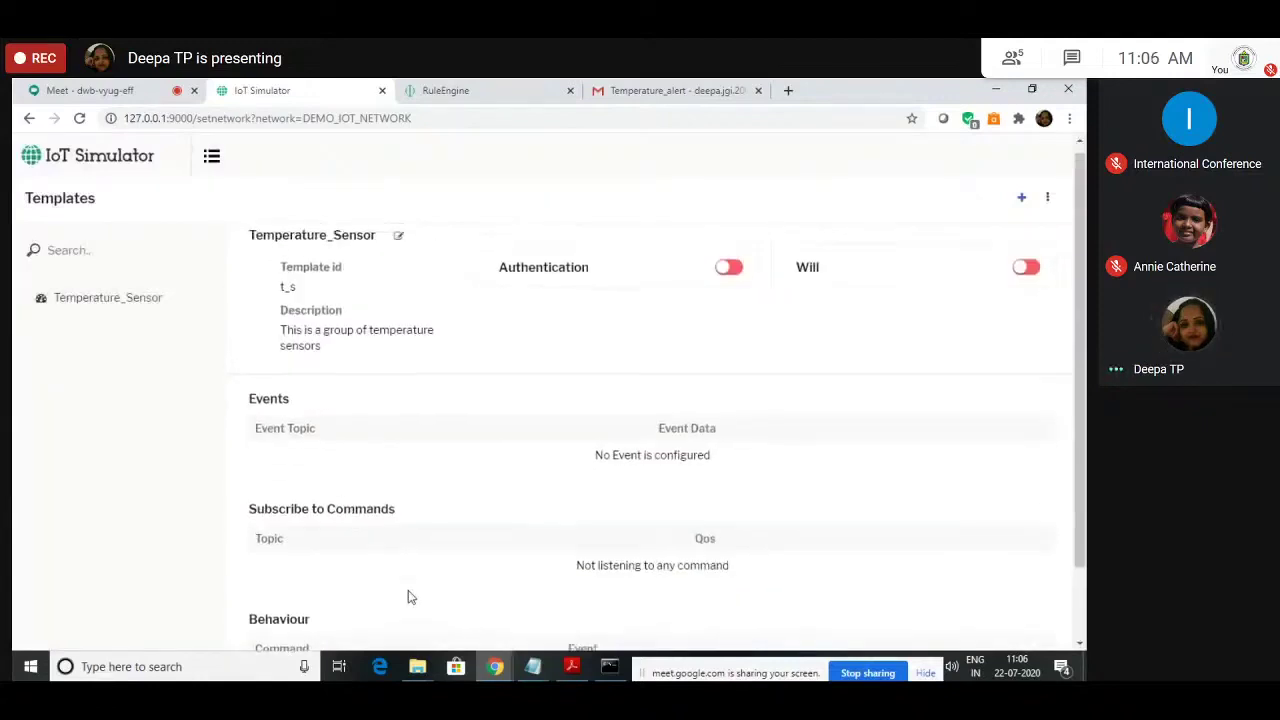
Step: Add on-connect event temp_con with Constant message 'temp connected' to t_s, then reload the page
click(1021, 198)
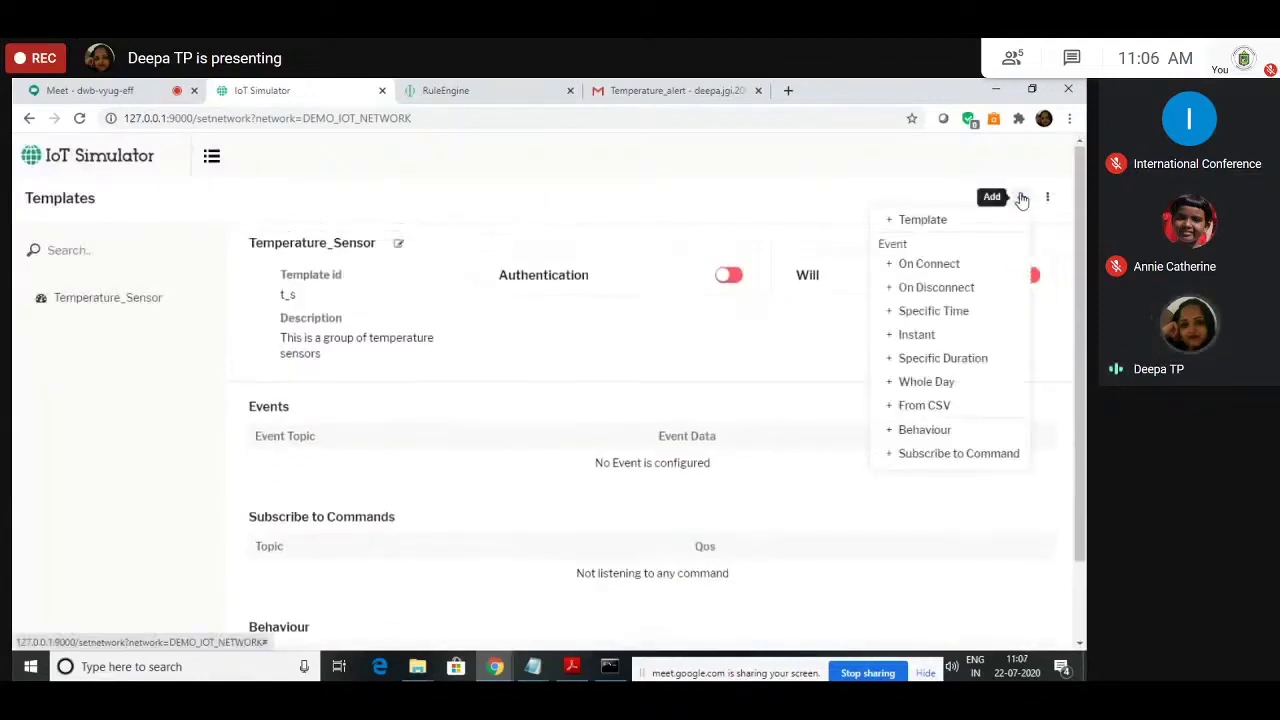
click(948, 268)
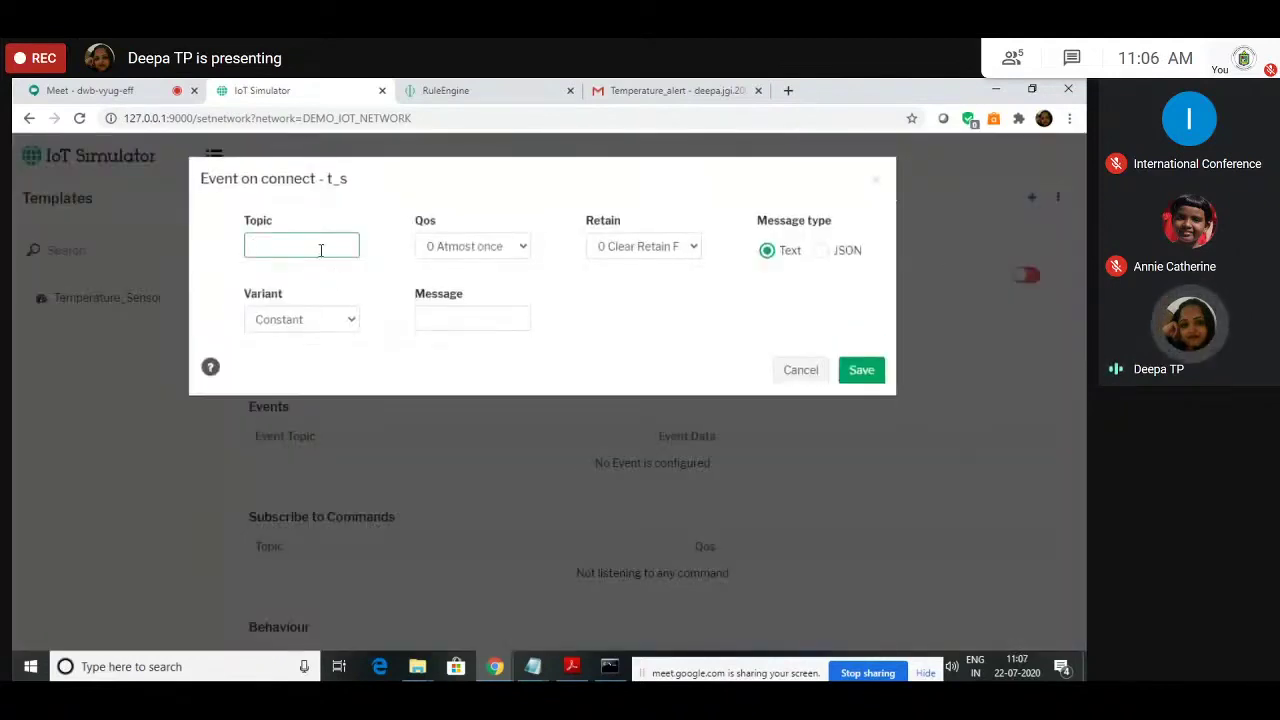
text(tem)
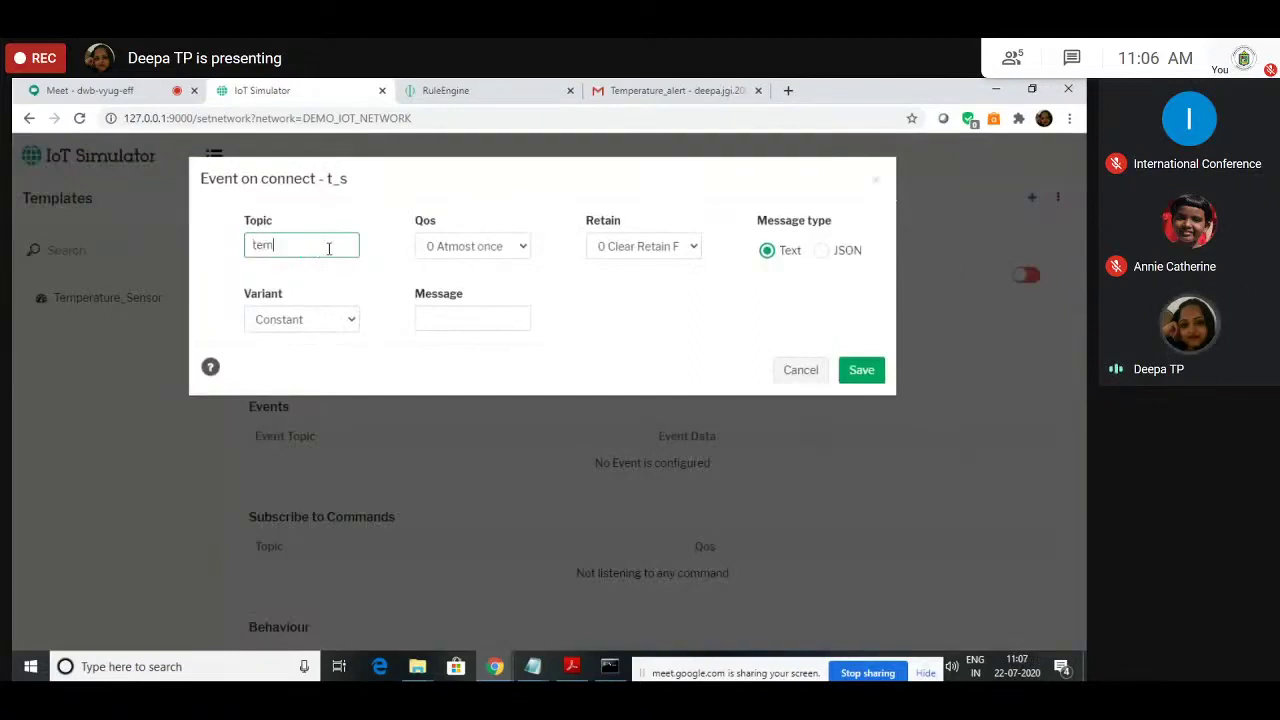
text(p_connect)
click(320, 326)
click(320, 326)
click(501, 320)
text(temp connected)
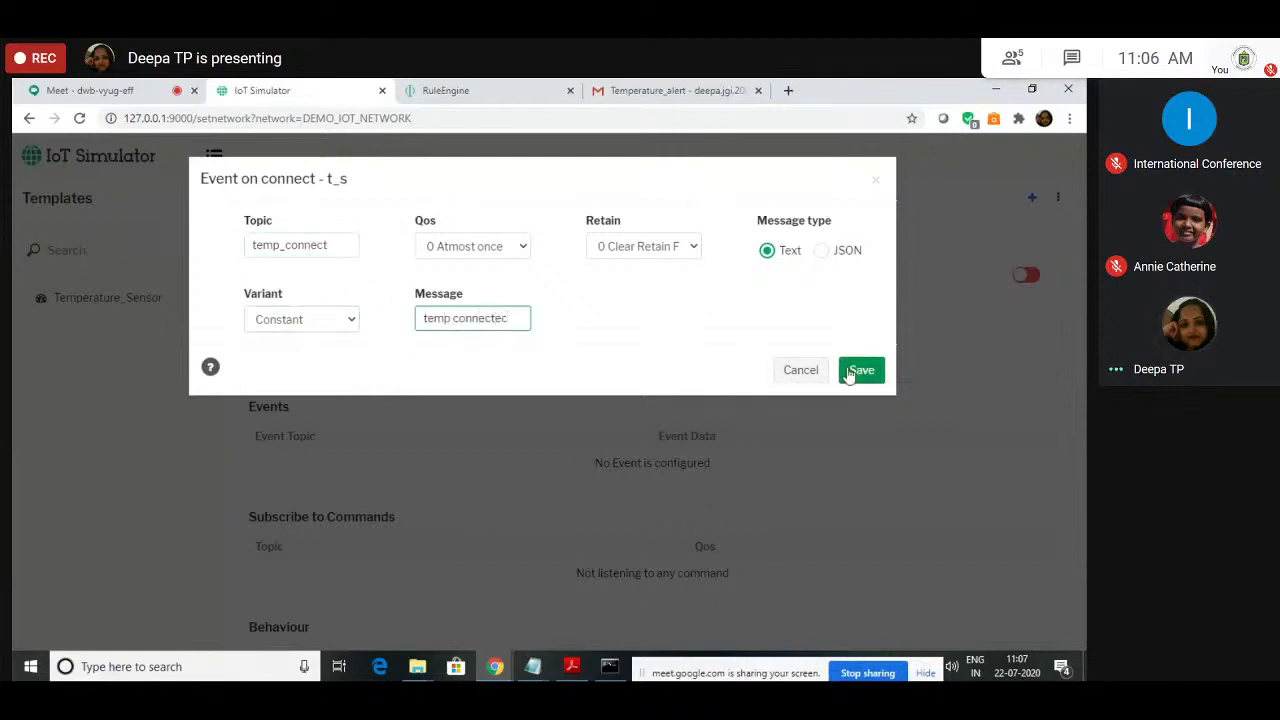
click(848, 371)
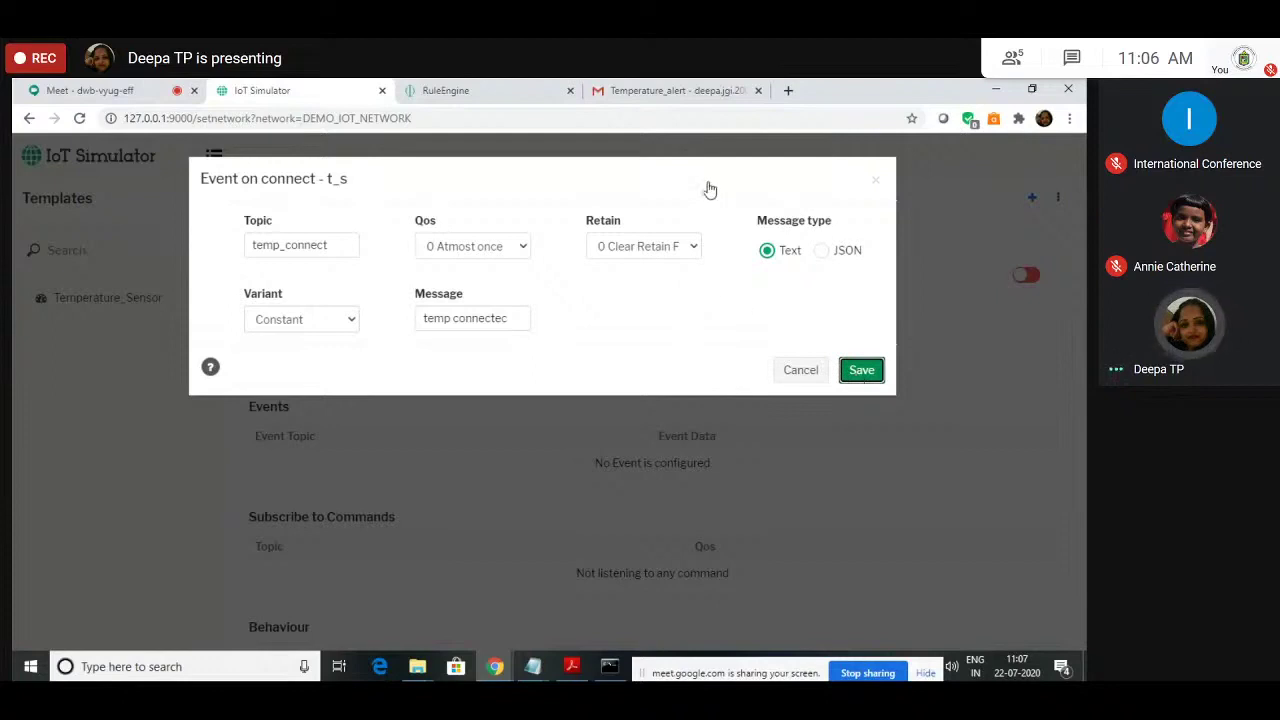
click(866, 370)
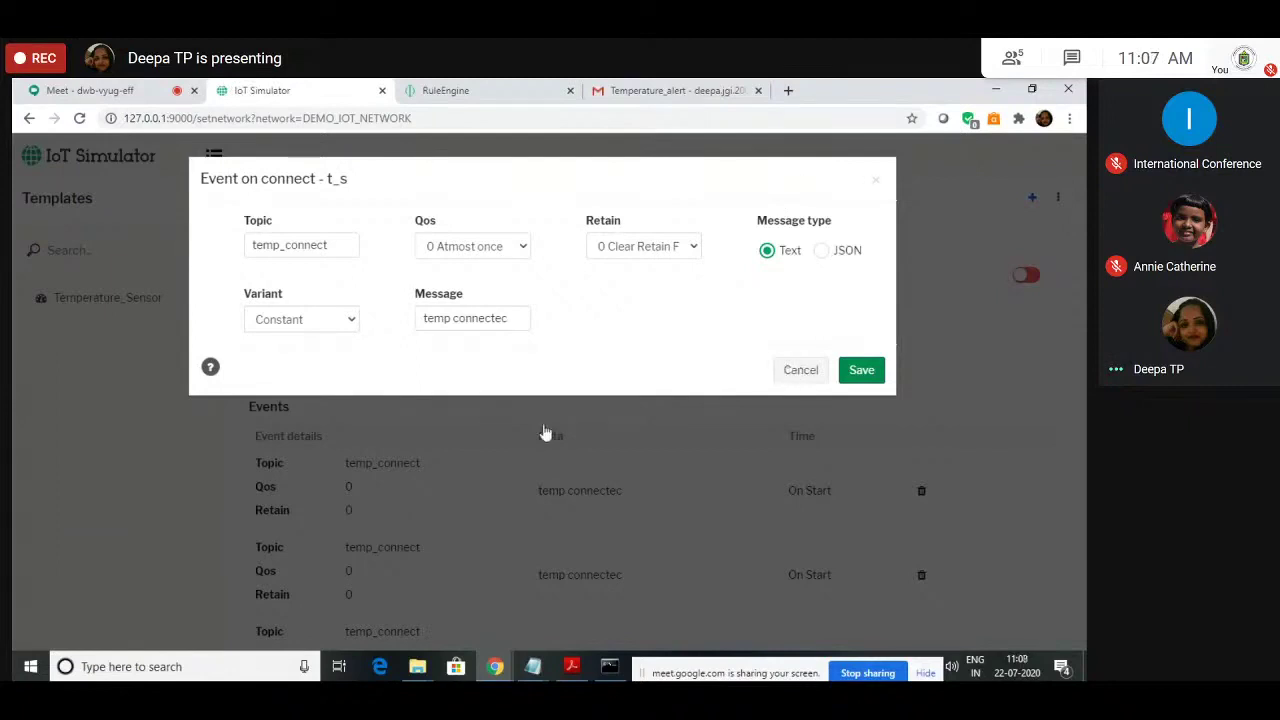
click(80, 118)
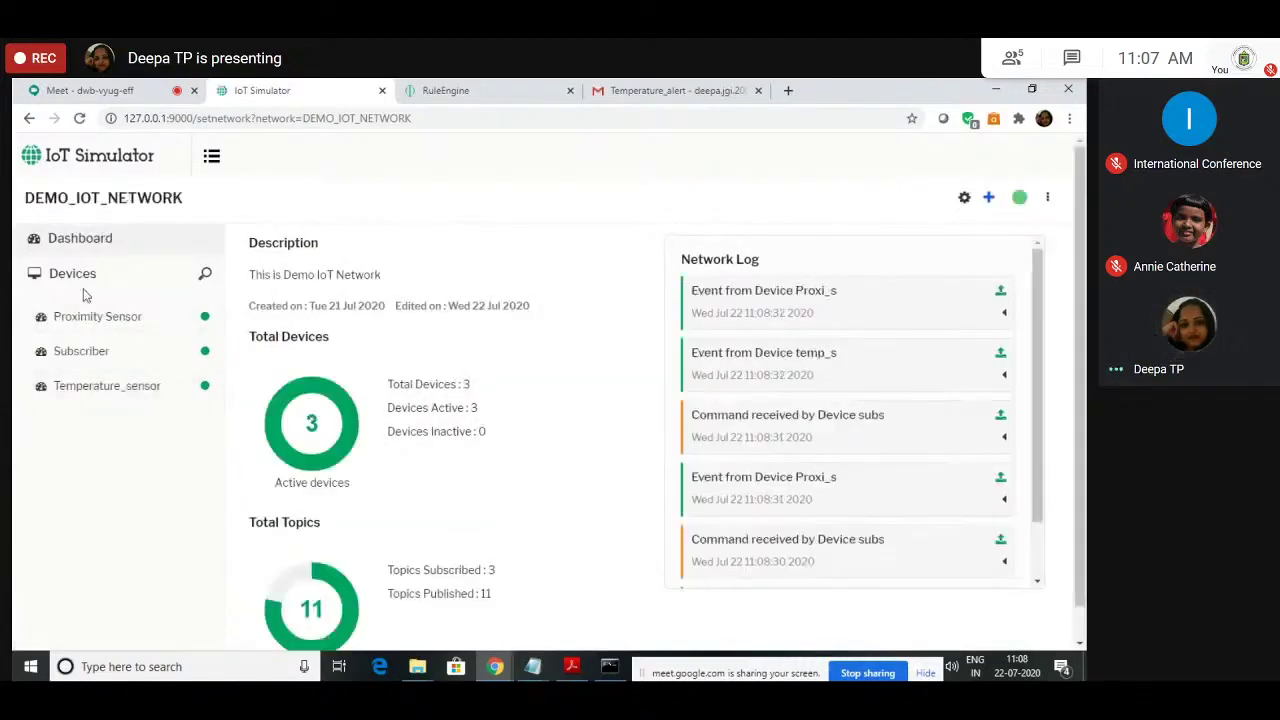
Step: Bring up the dashboard's add list of new items to add
click(989, 199)
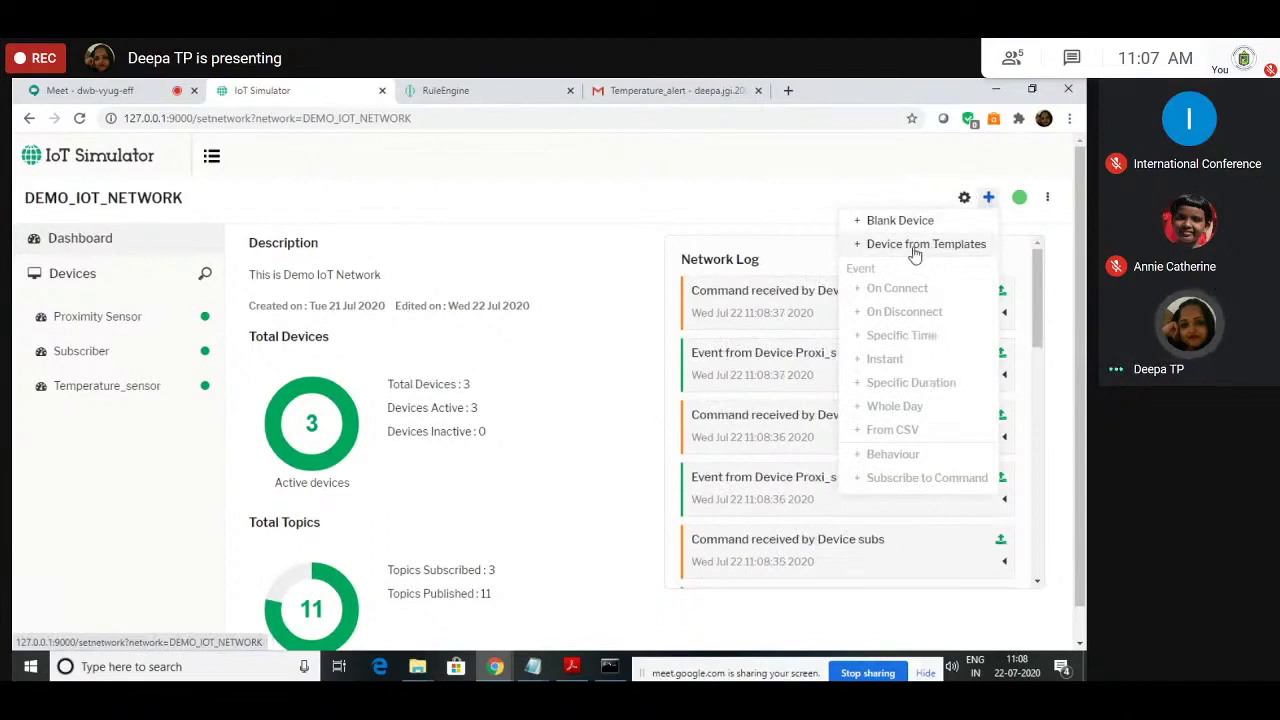
click(870, 195)
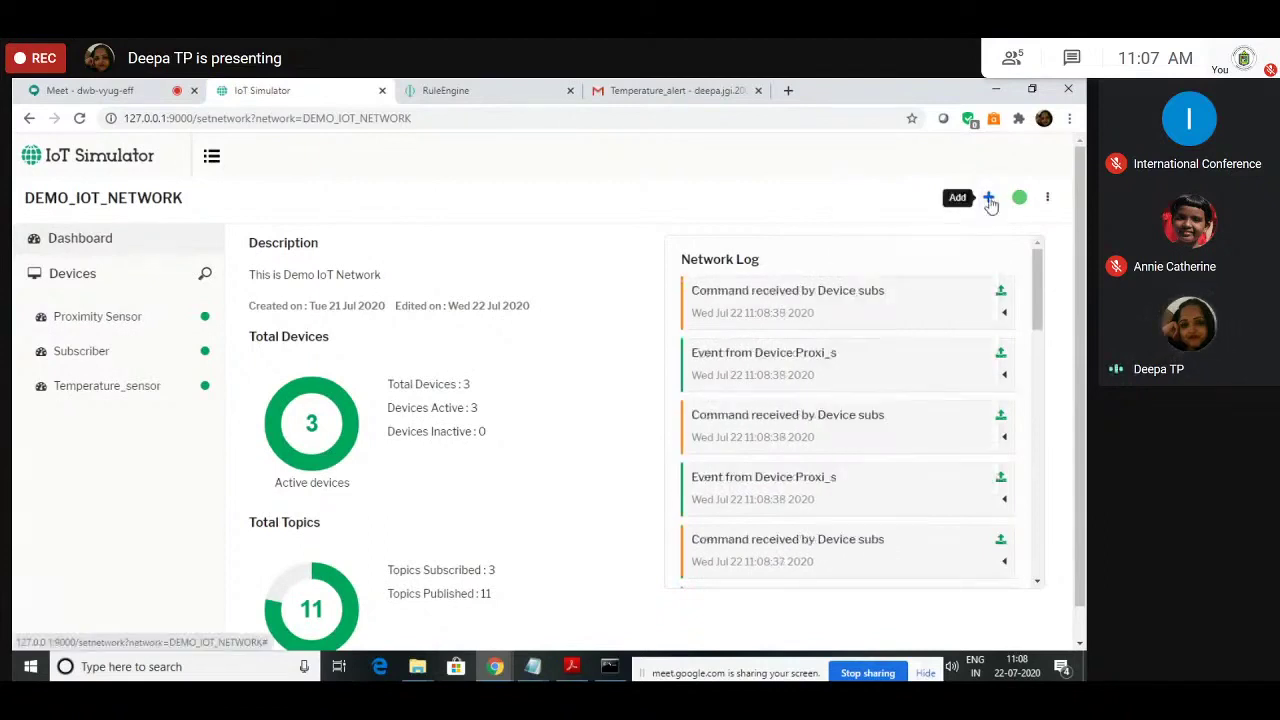
click(989, 199)
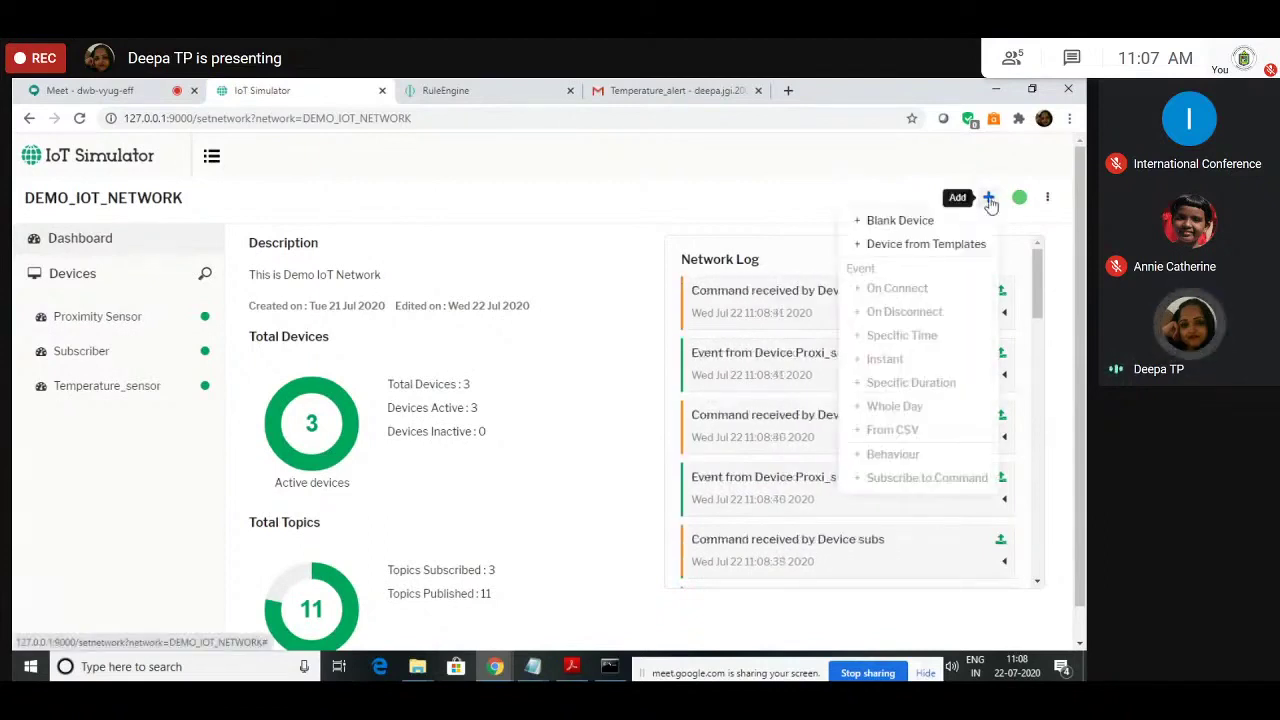
Step: Create 5 devices from template t_s with device prefix t_s1
click(885, 245)
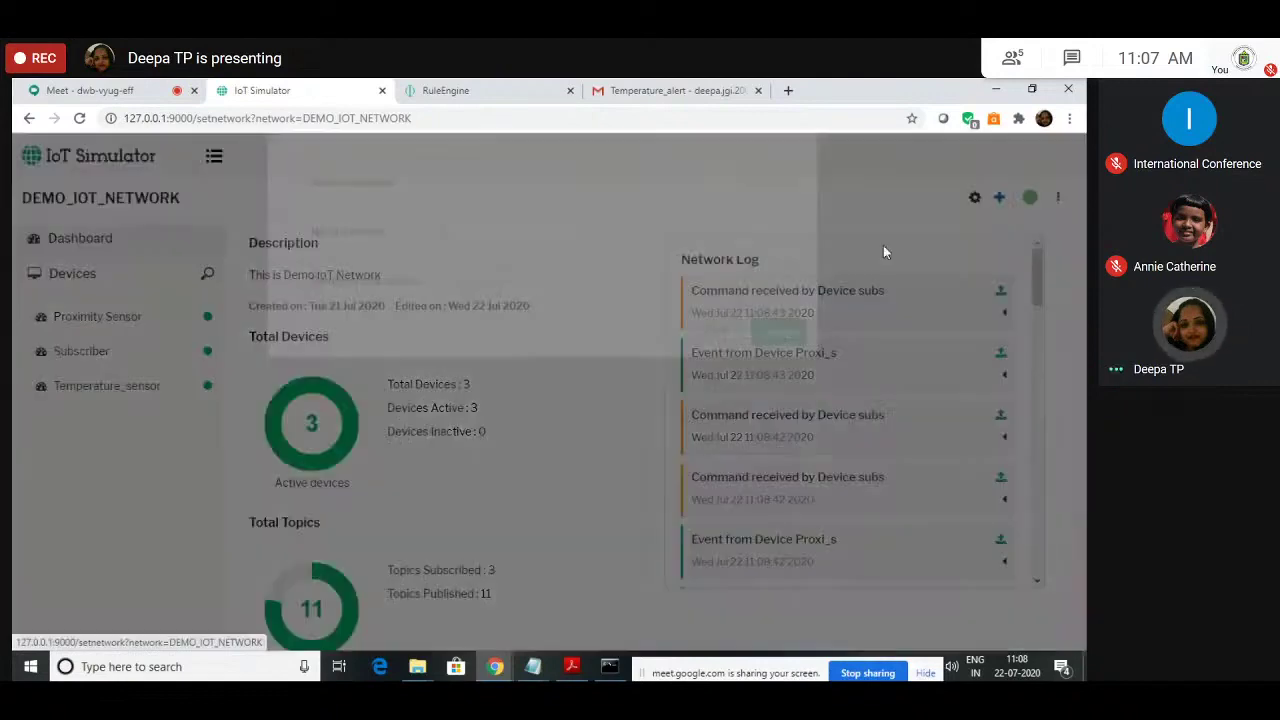
click(510, 249)
click(528, 251)
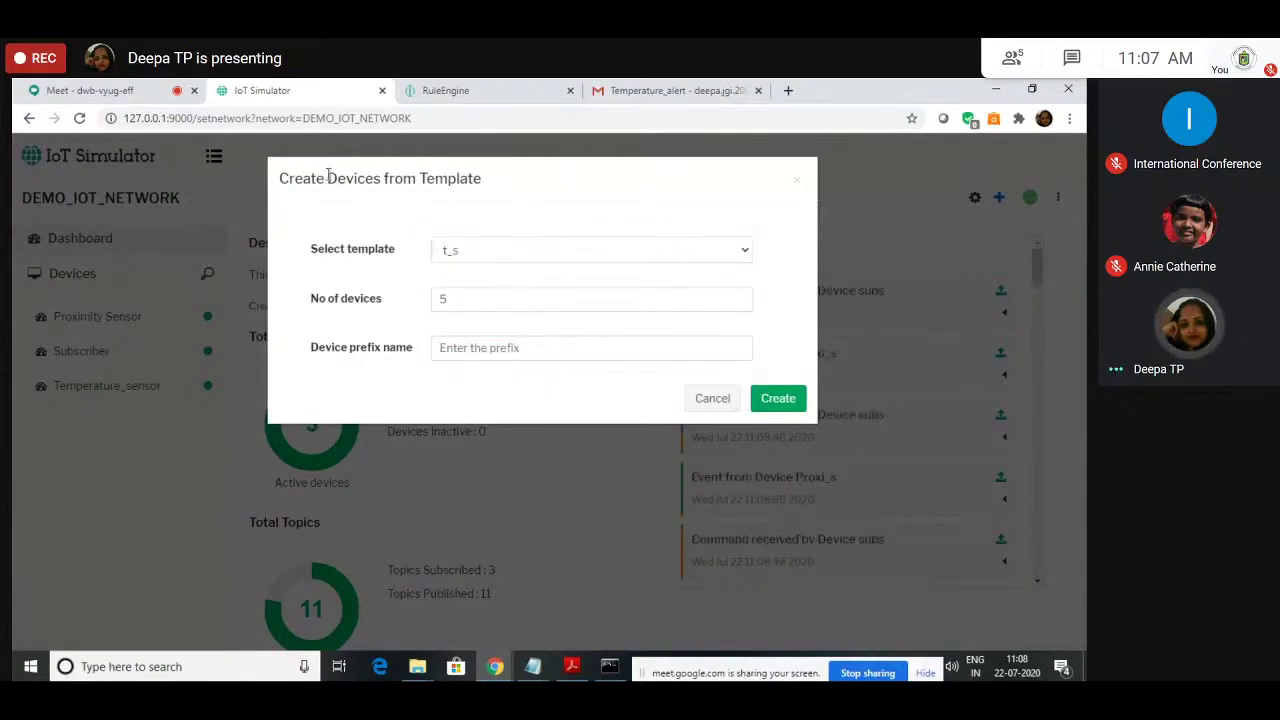
click(455, 297)
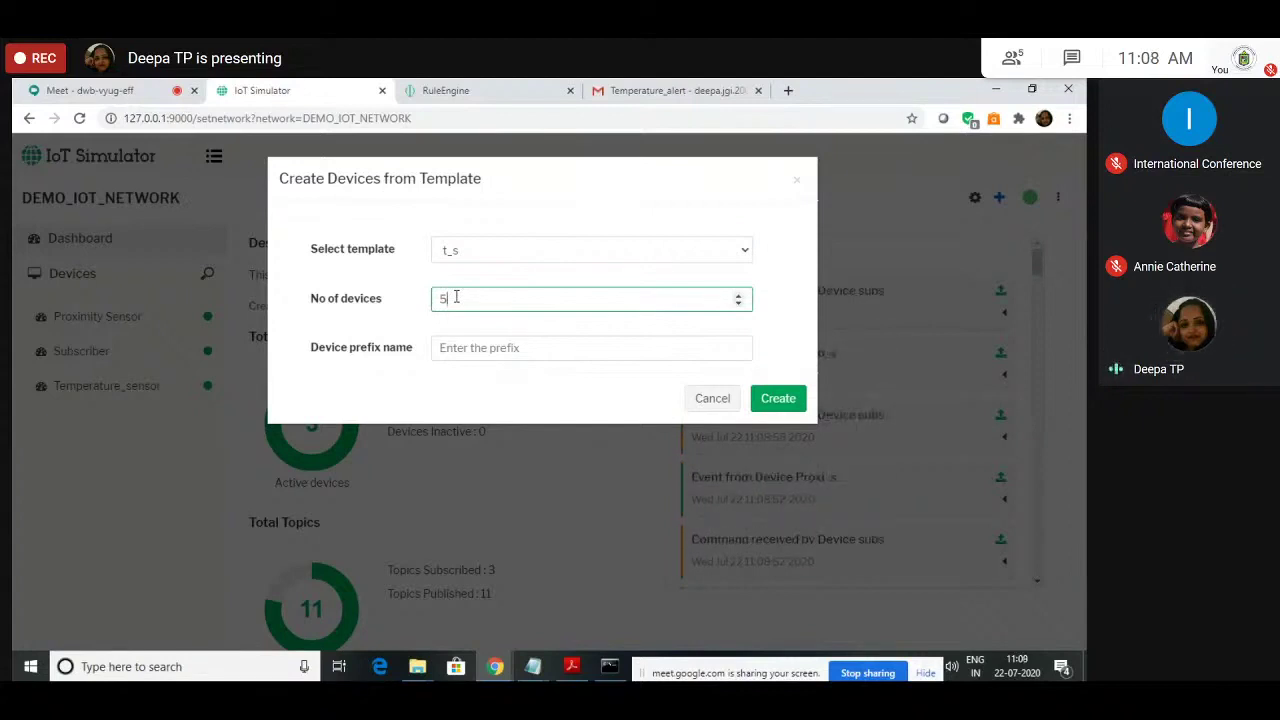
click(478, 350)
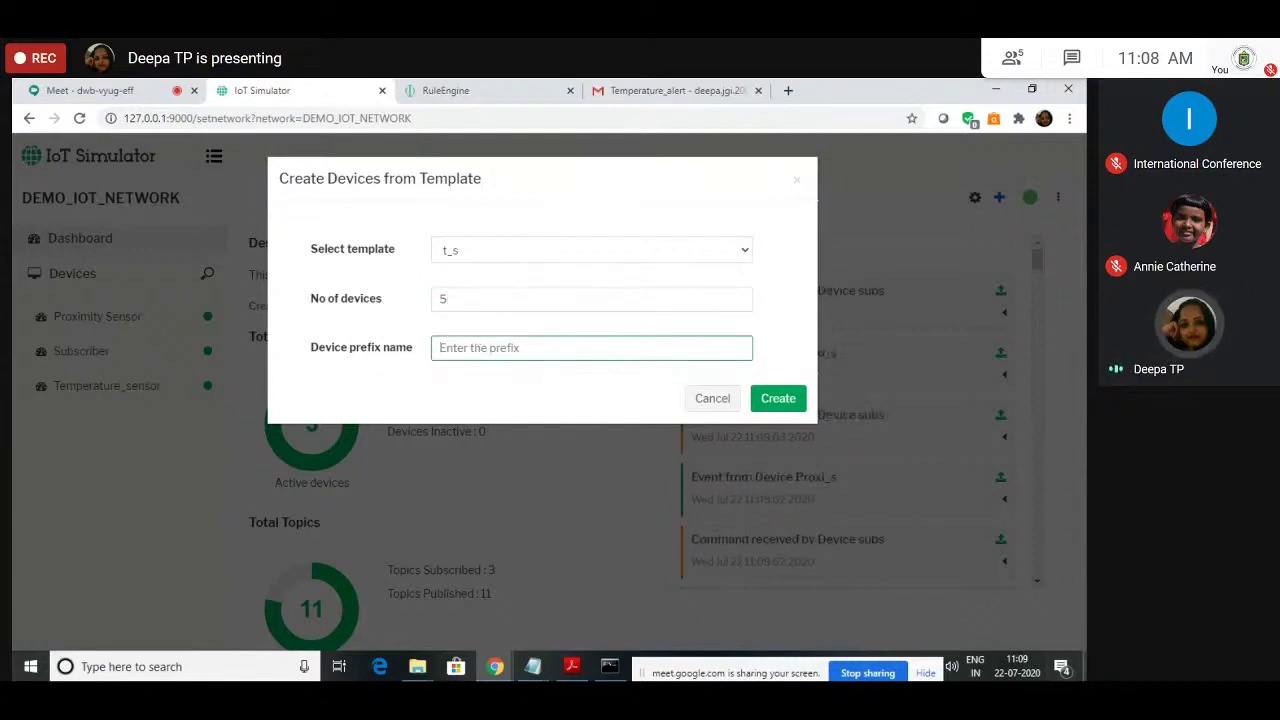
text(t)
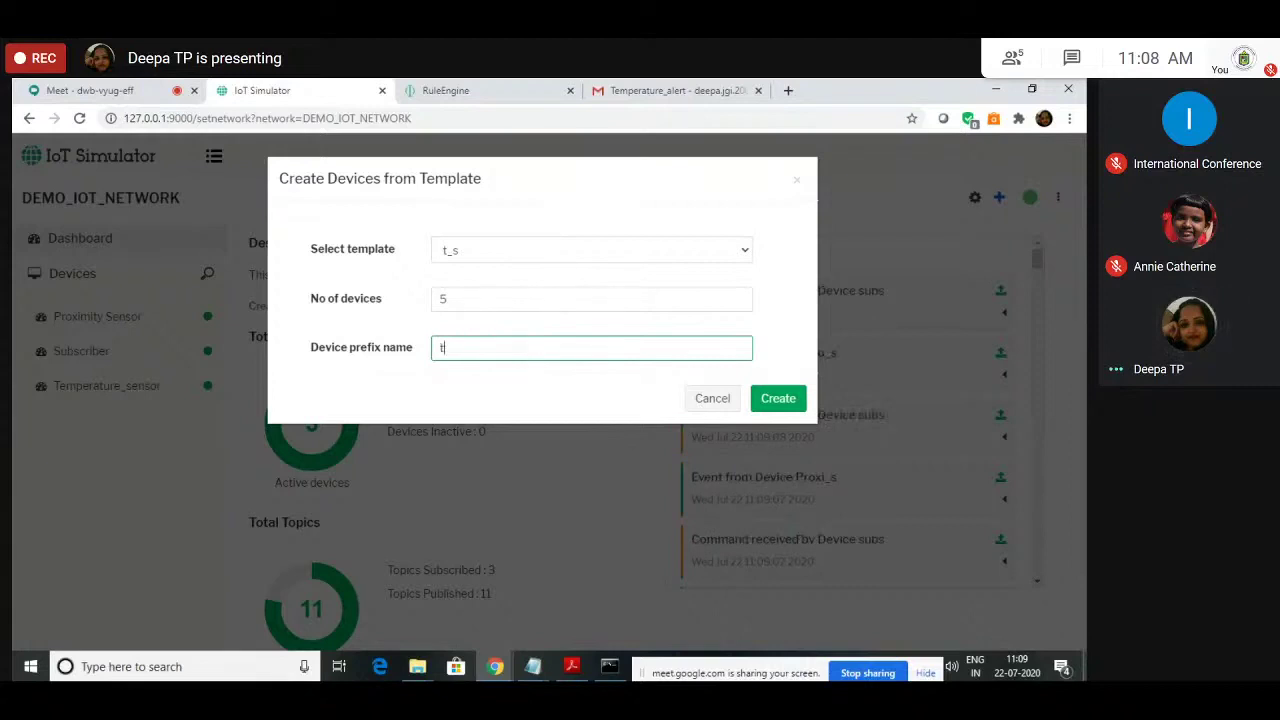
text(_s1)
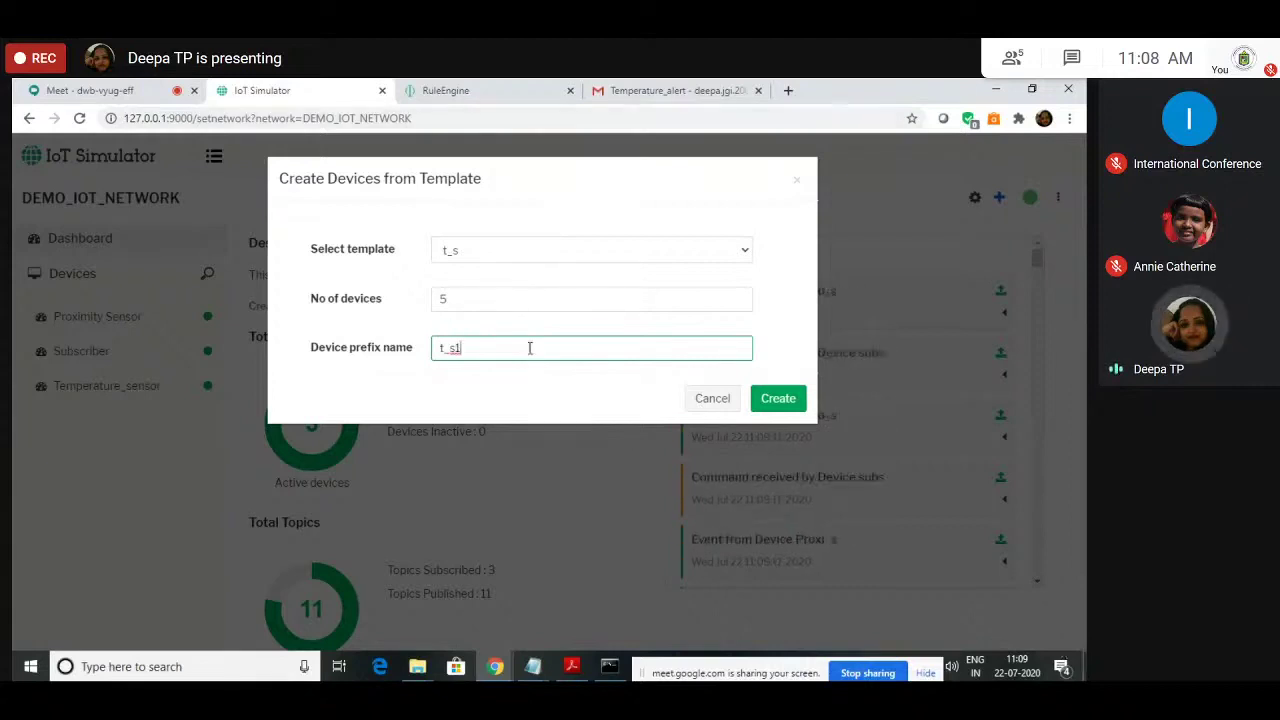
click(757, 405)
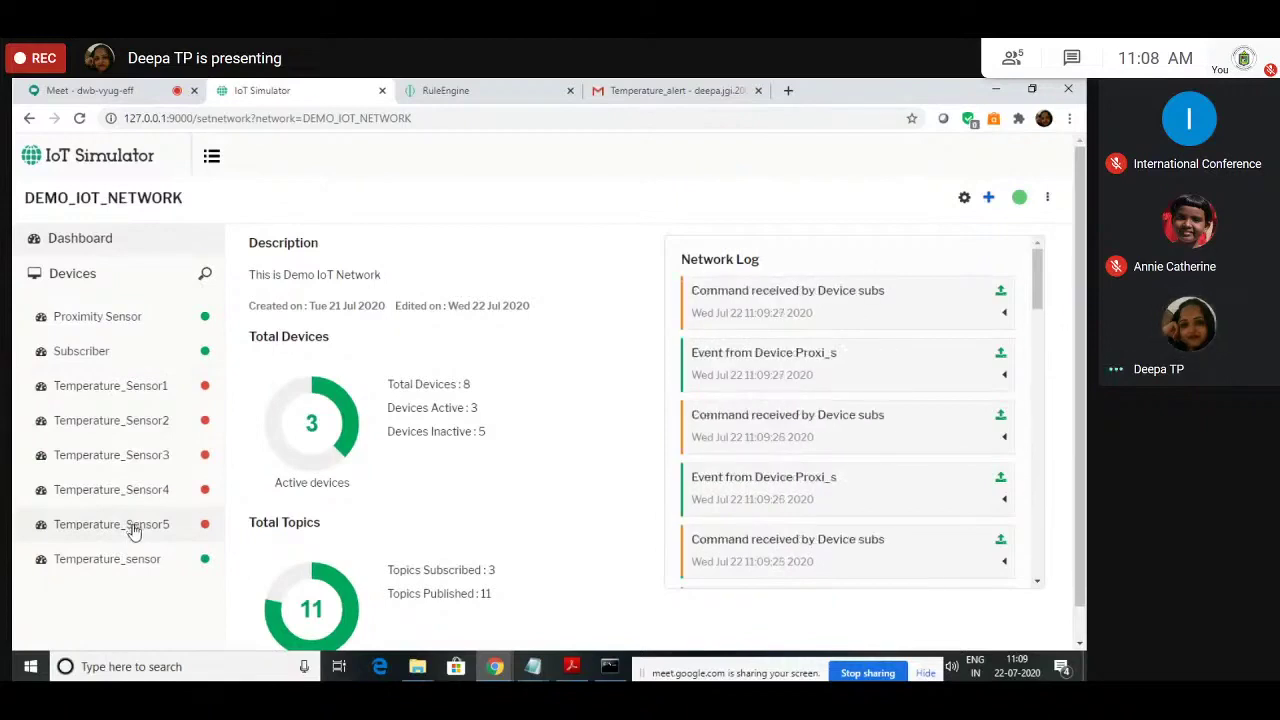
Step: View Temperature_Sensor1's details, then open the network's Simulator Settings
click(155, 388)
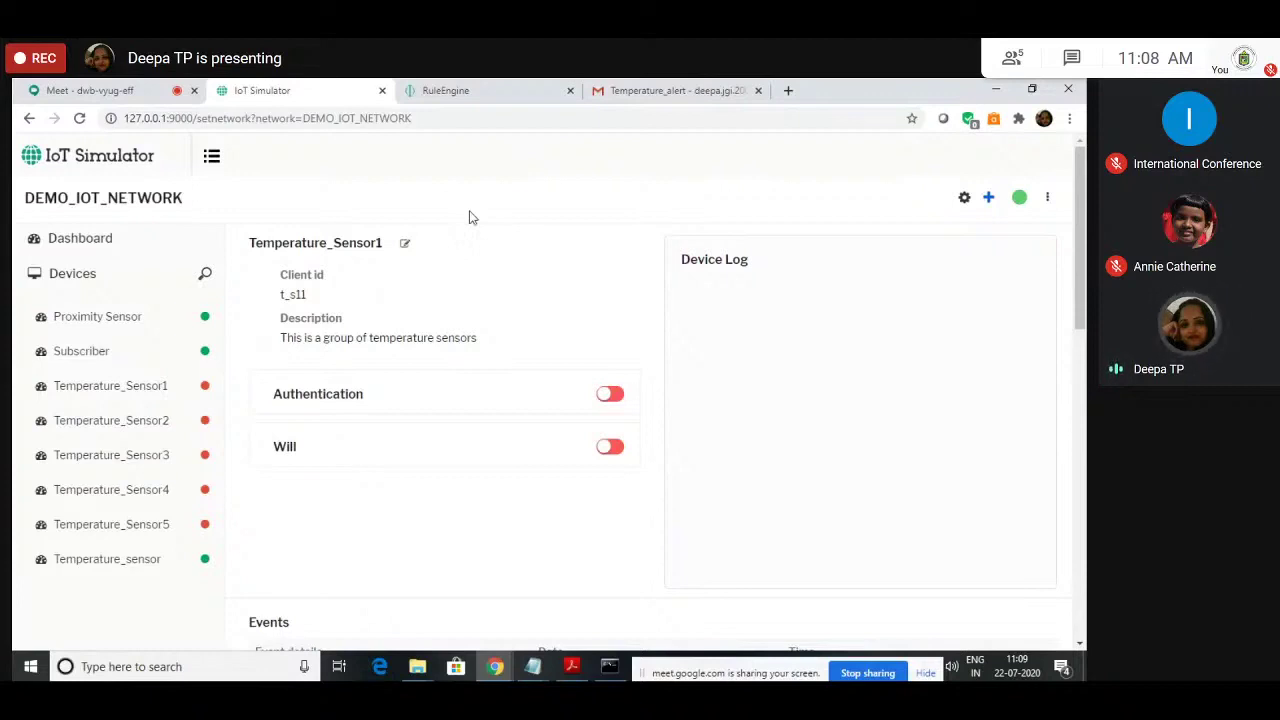
click(965, 198)
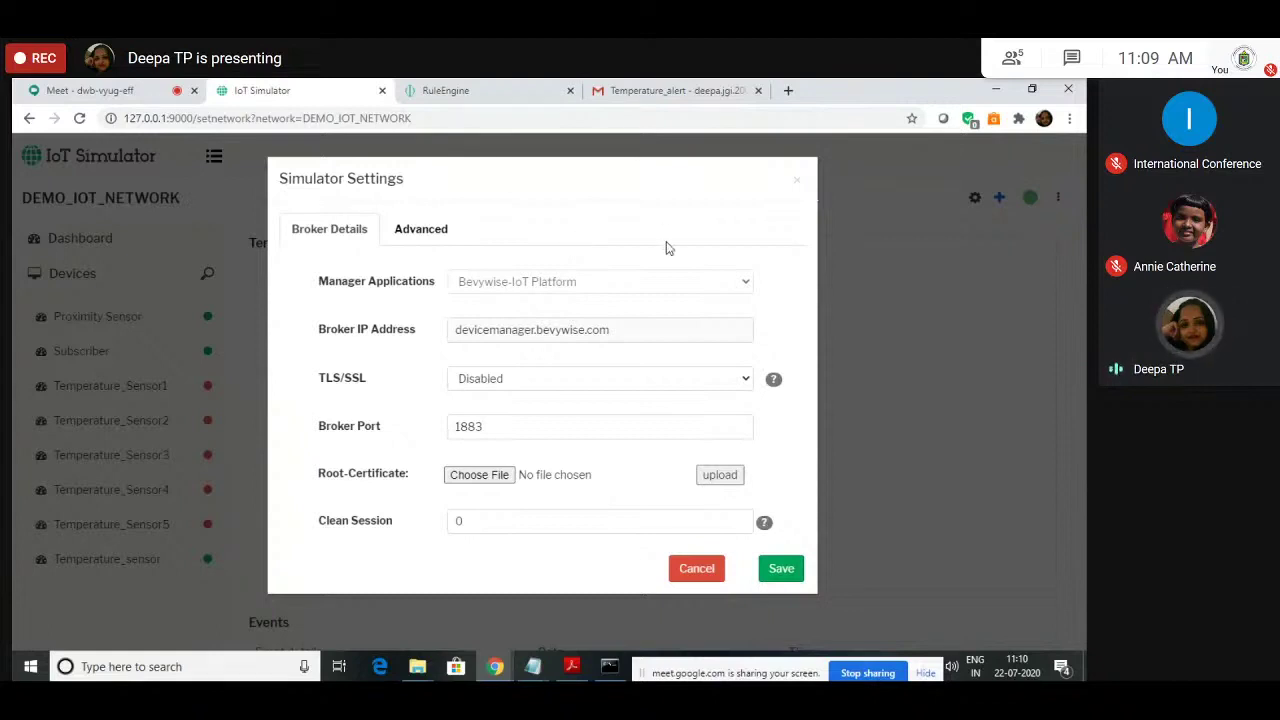
Step: Close Simulator Settings without changes and stop the DEMO_IOT_NETWORK simulation before starting a new network
click(703, 575)
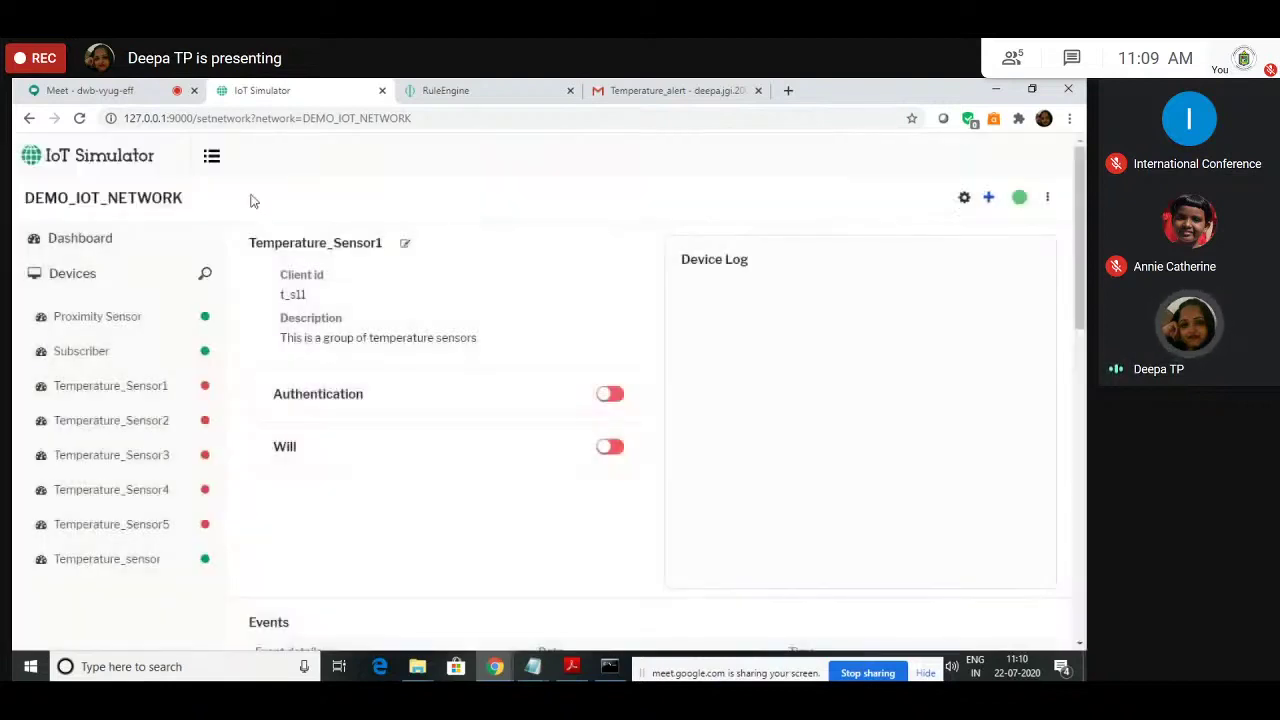
click(211, 157)
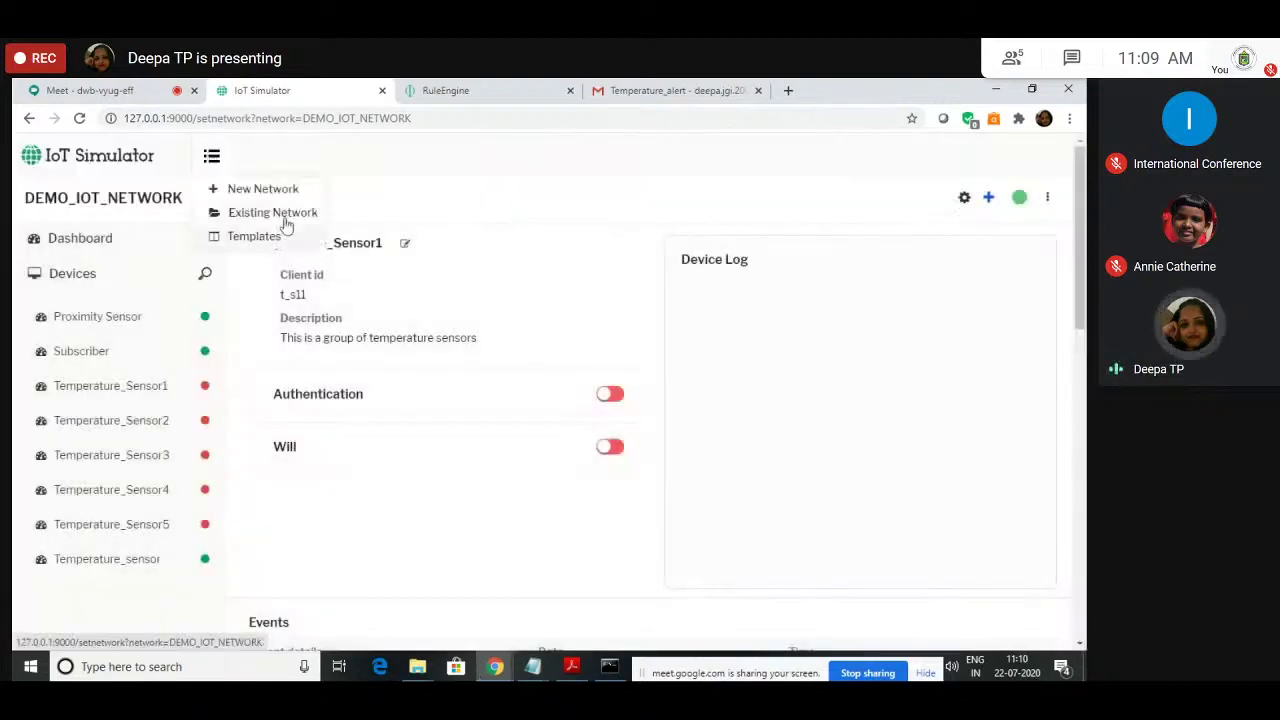
click(236, 189)
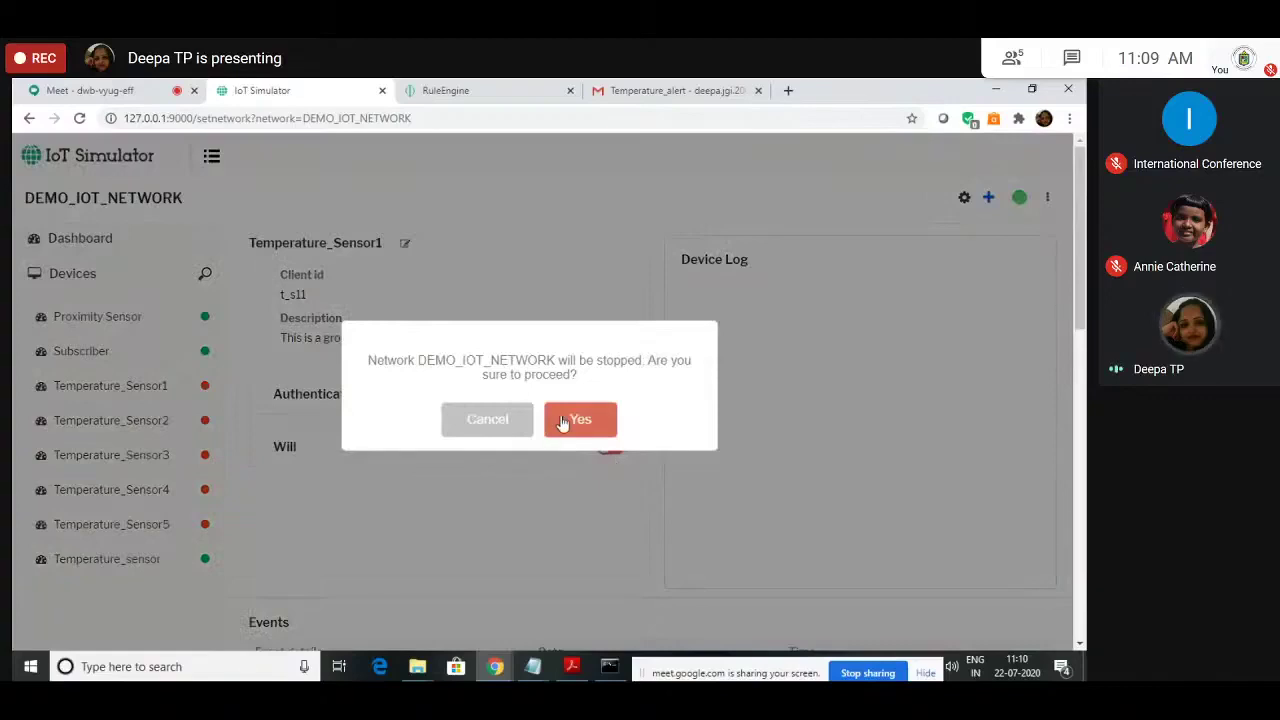
click(473, 420)
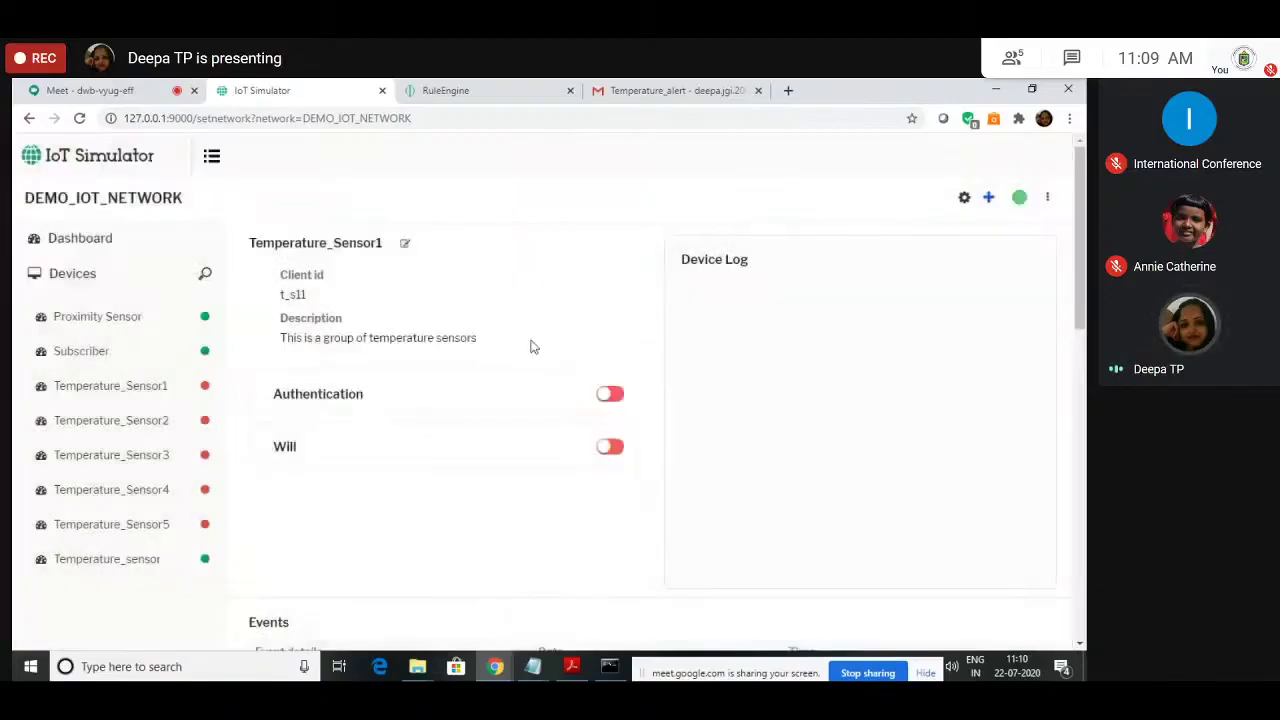
click(1019, 198)
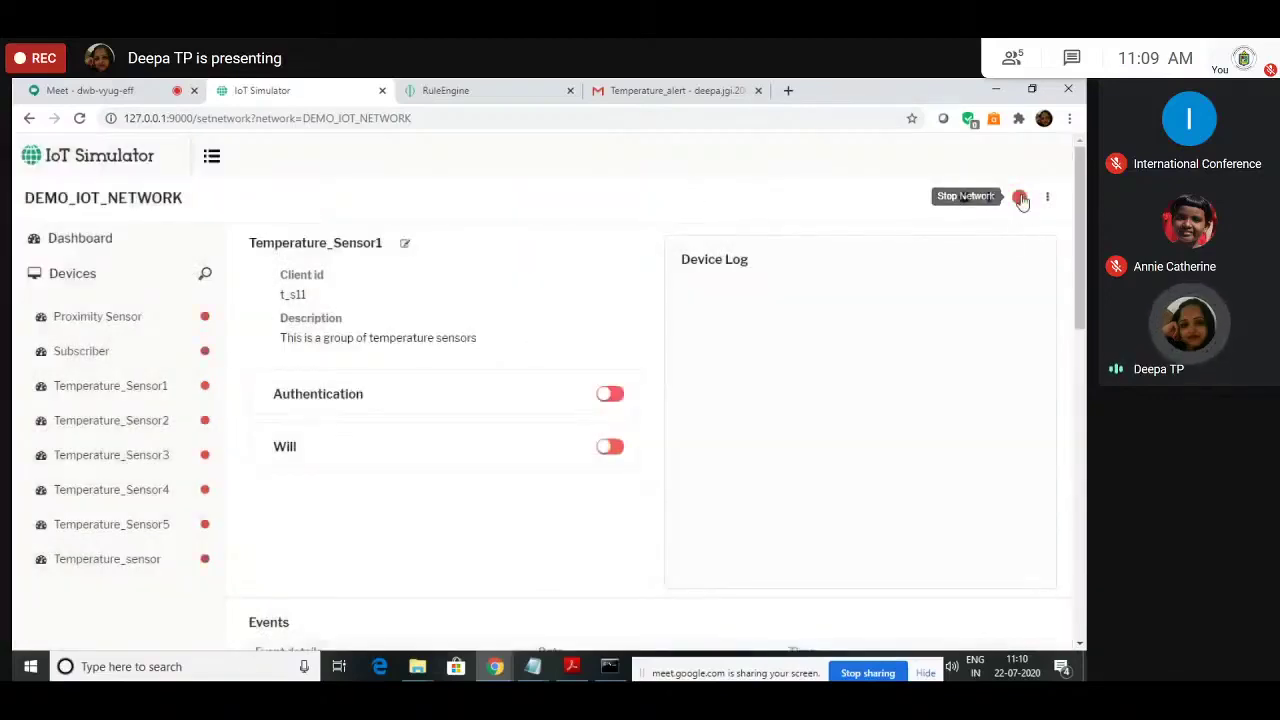
click(211, 156)
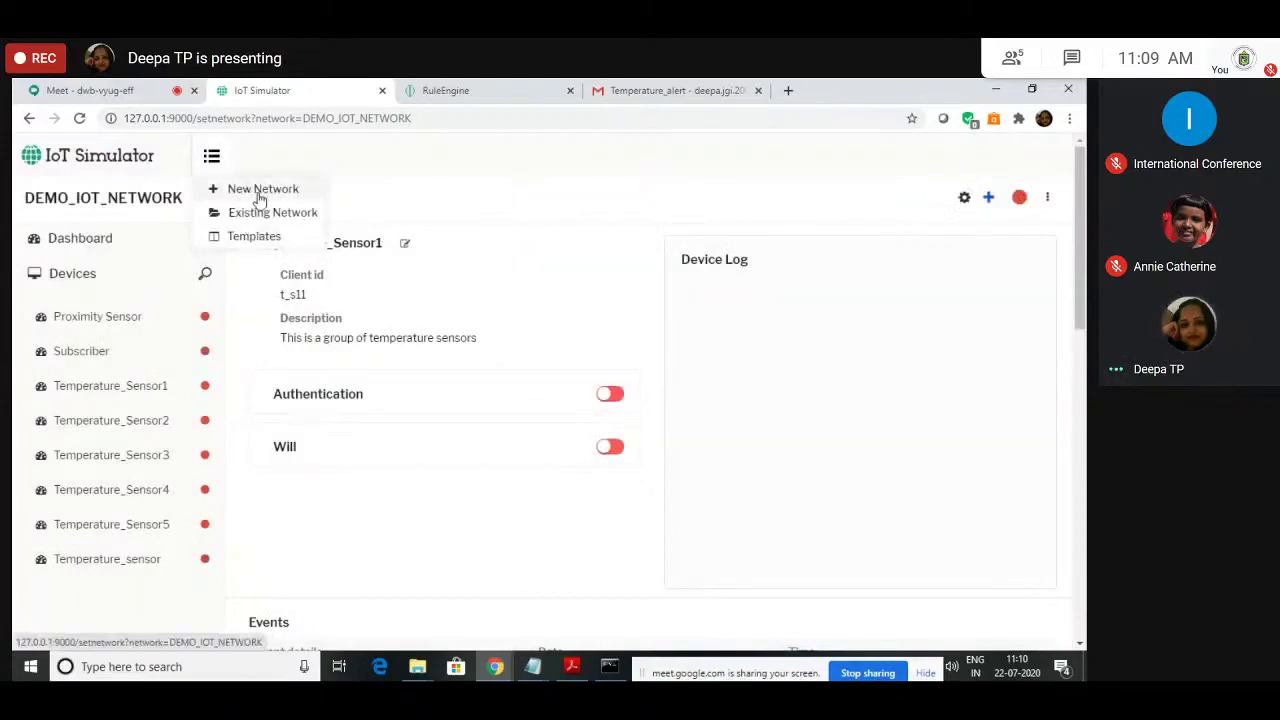
click(258, 190)
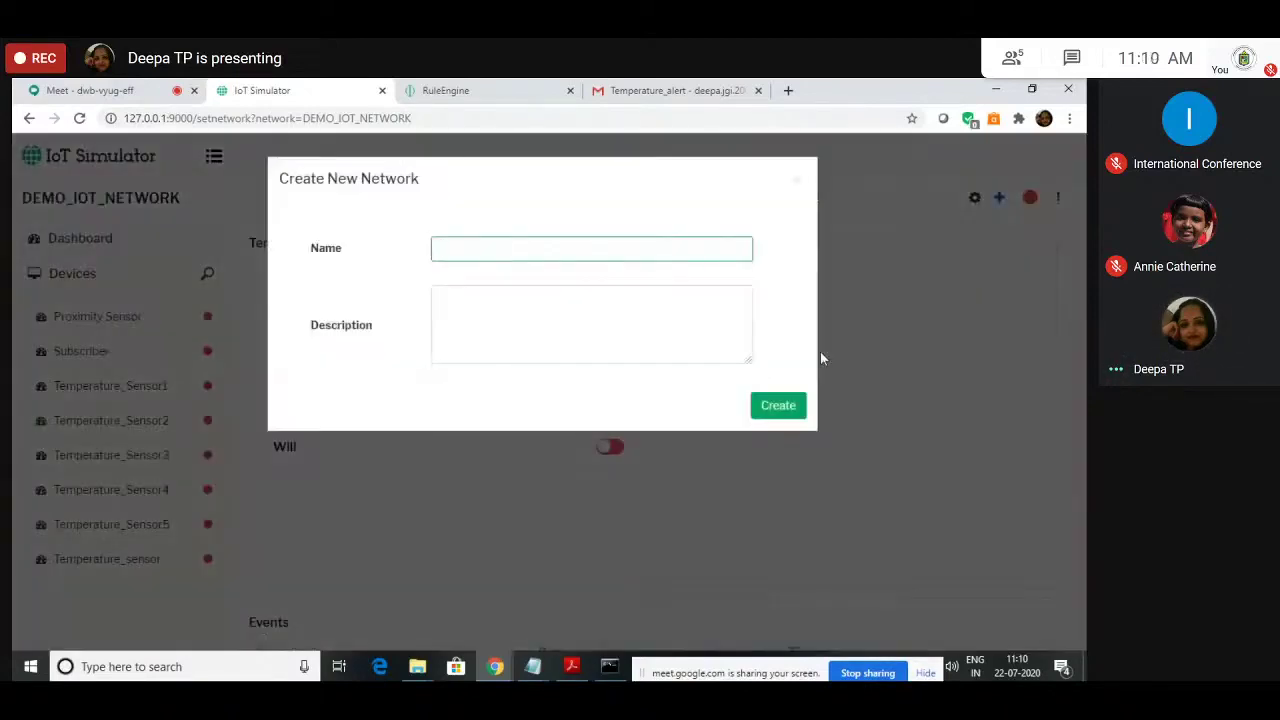
Step: Create network DEMO_AZURE_PLATFORM with a description saying it connects to the azure platform
text(D)
key(BackSpace)
text(DEMO)
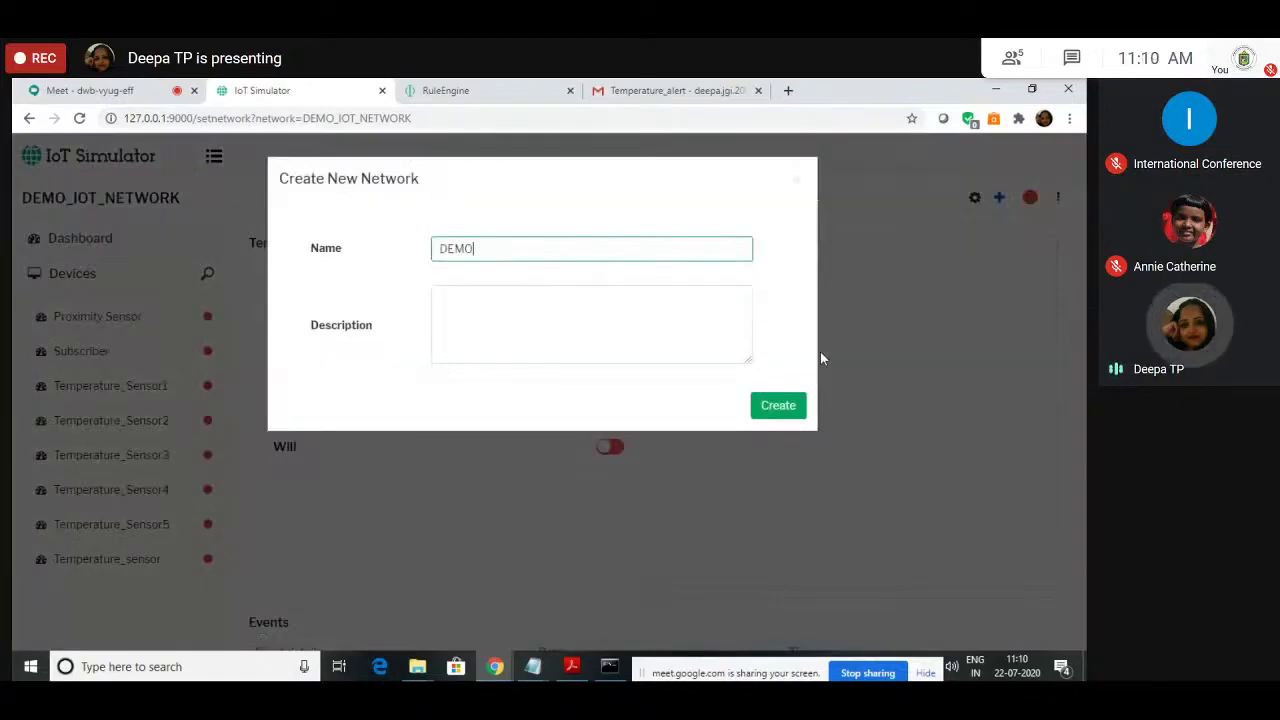
text(_)
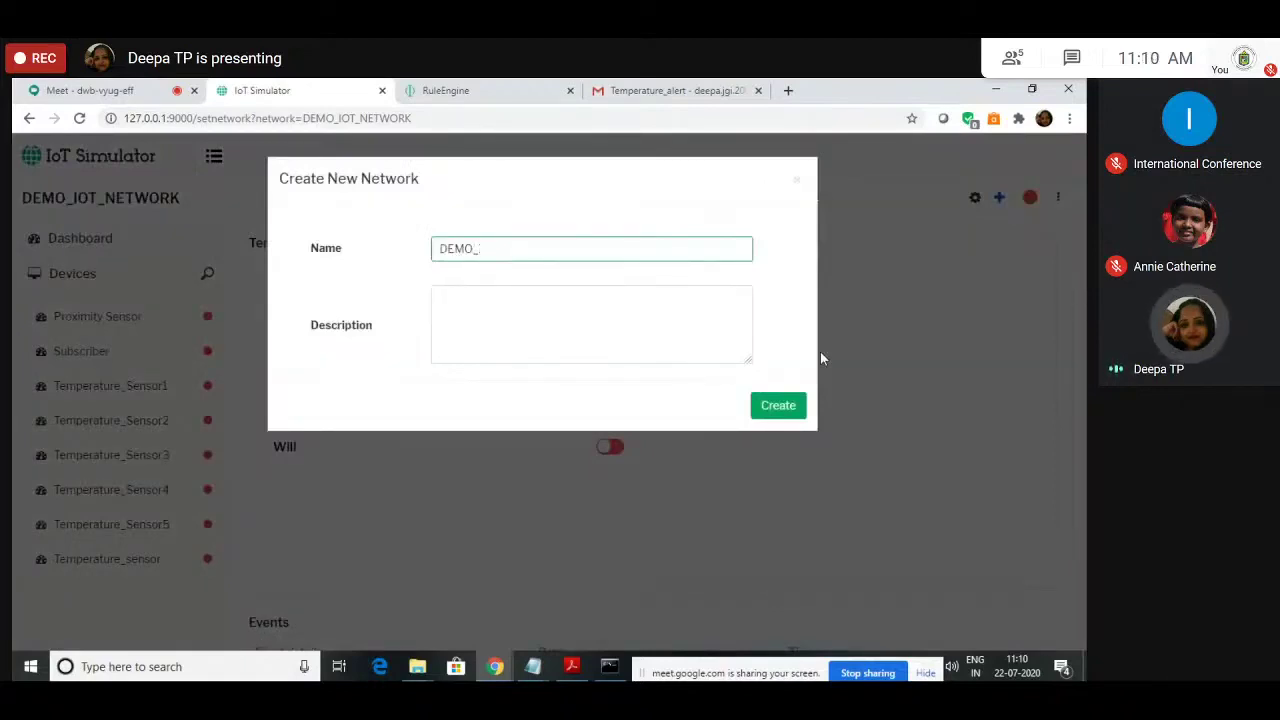
text(AZURE)
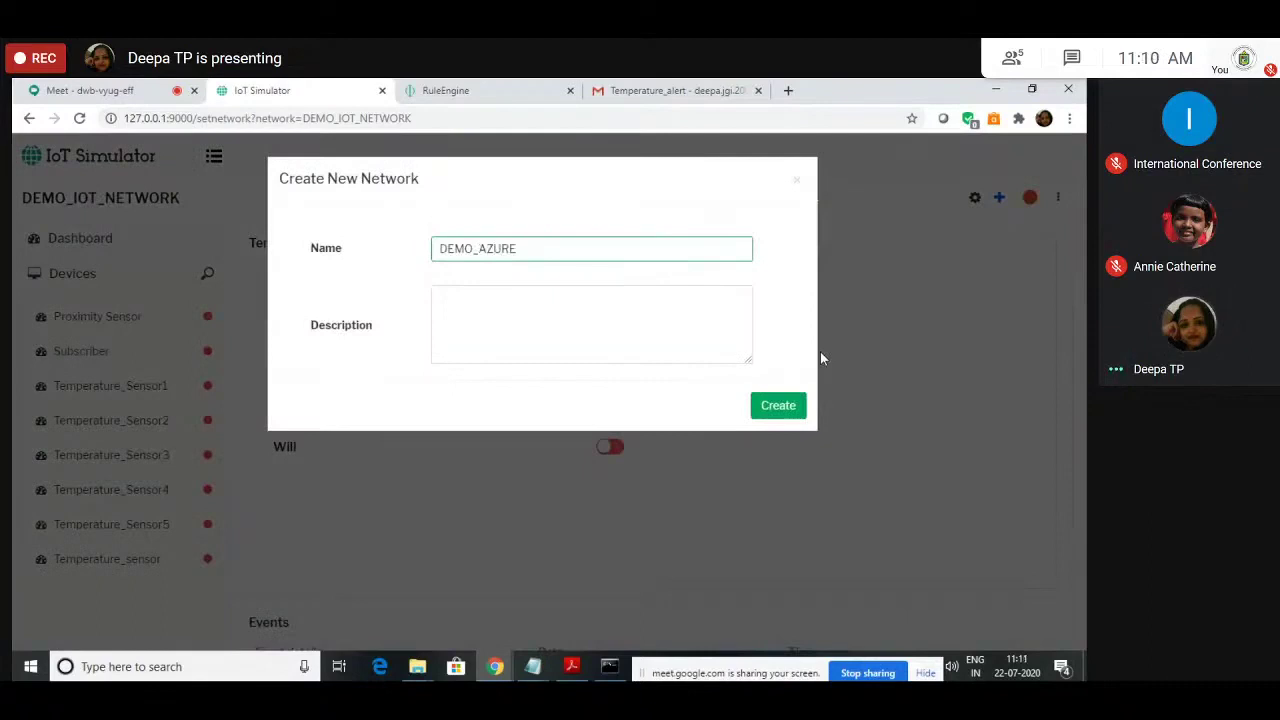
text(_PLATFORM)
click(665, 351)
text(This netowr)
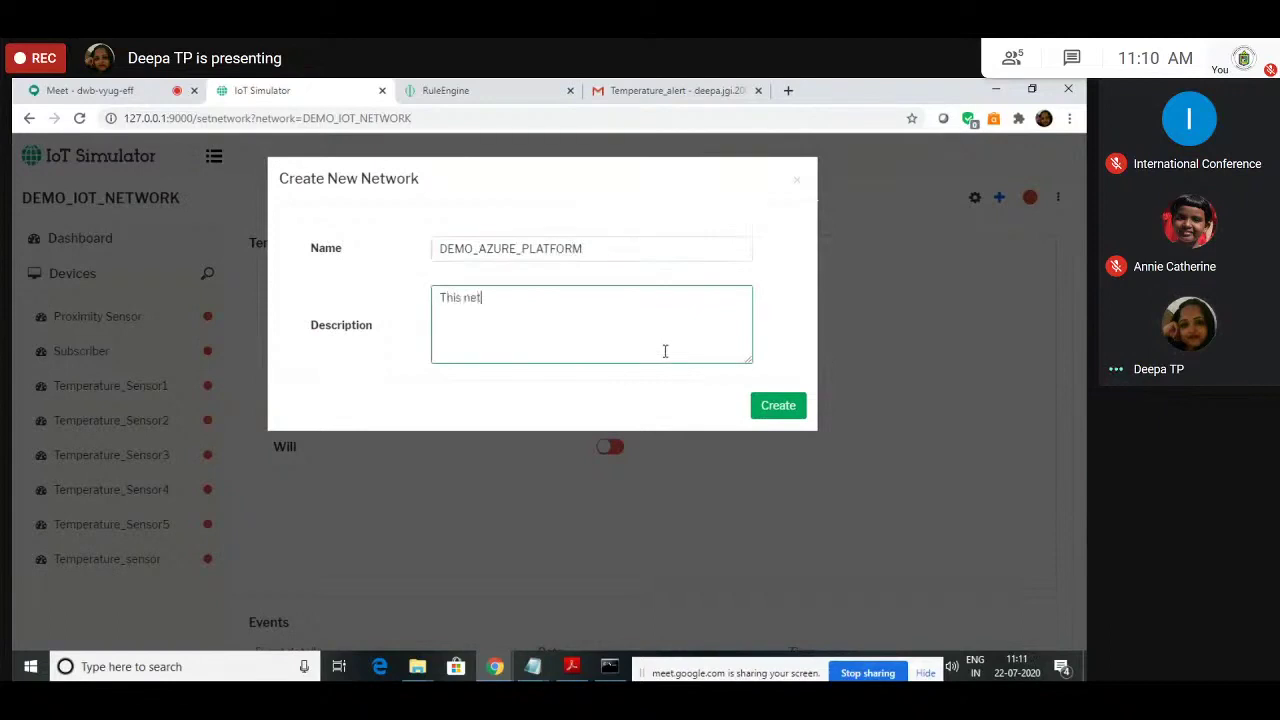
key(BackSpace)
key(BackSpace)
key(BackSpace)
text(works connects to the azure pla)
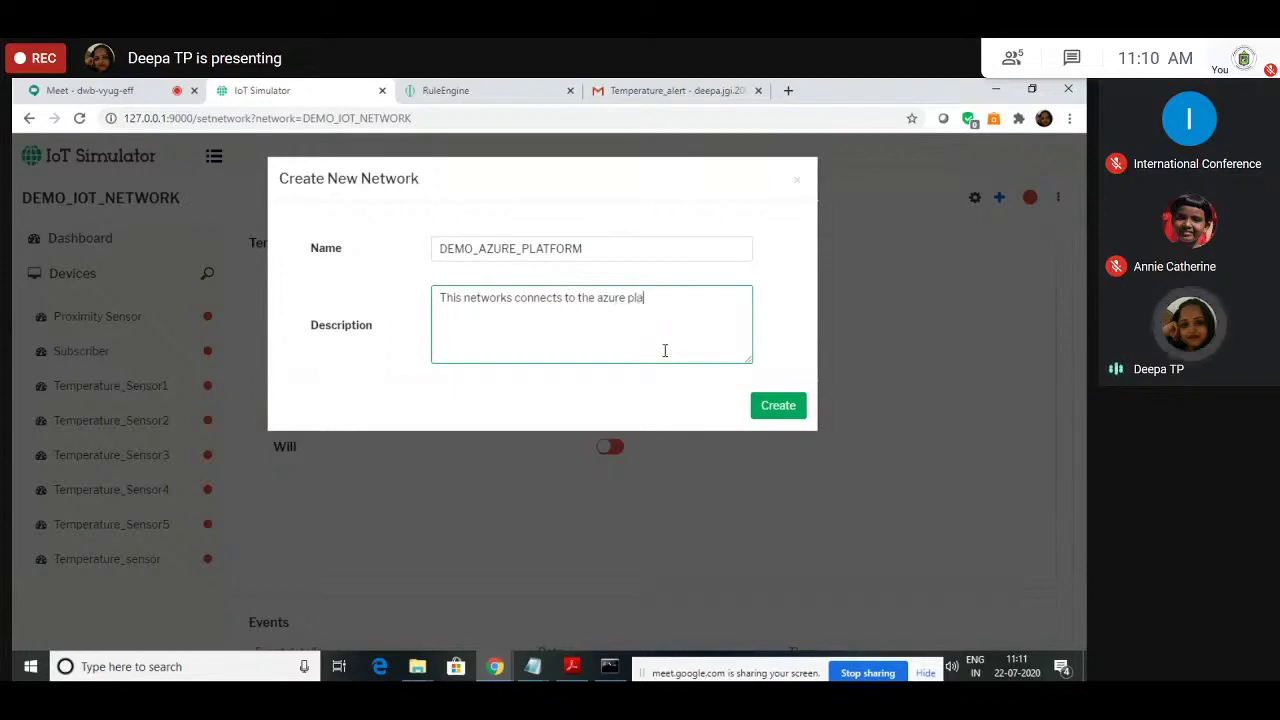
text(tform)
click(766, 406)
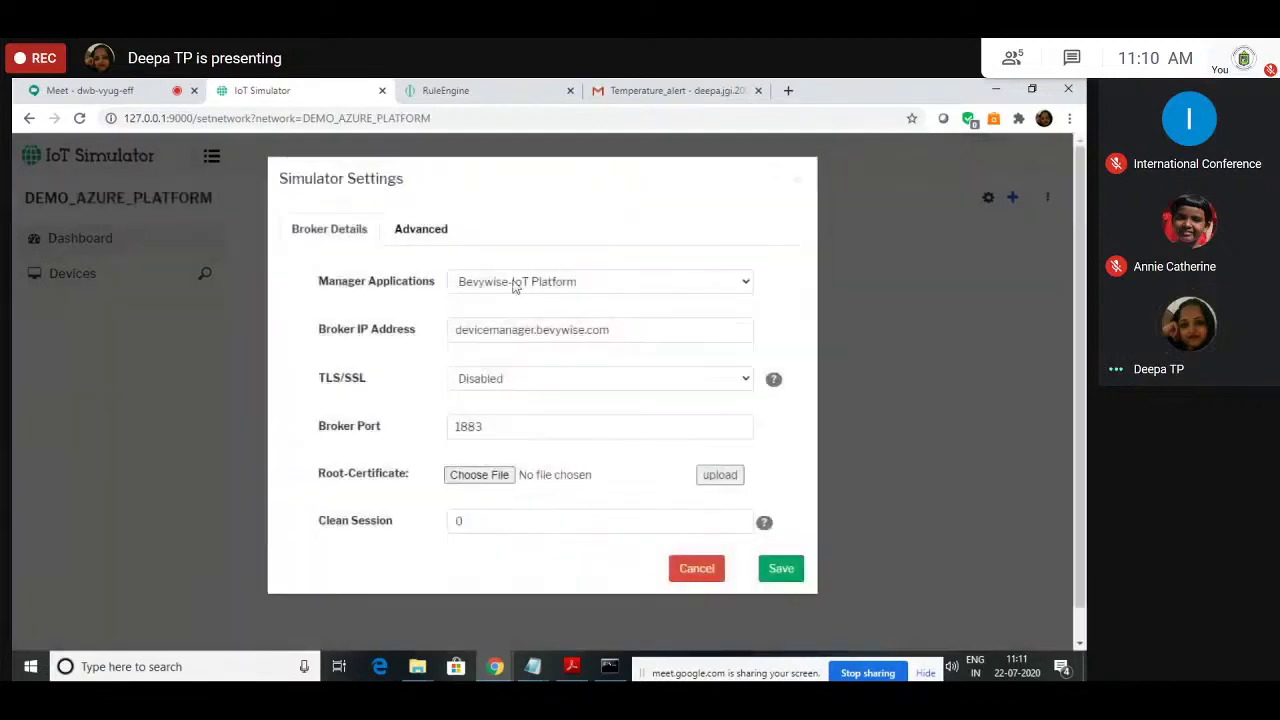
Step: Choose Azure_IoT as the manager application and review the broker address and port fields
click(514, 284)
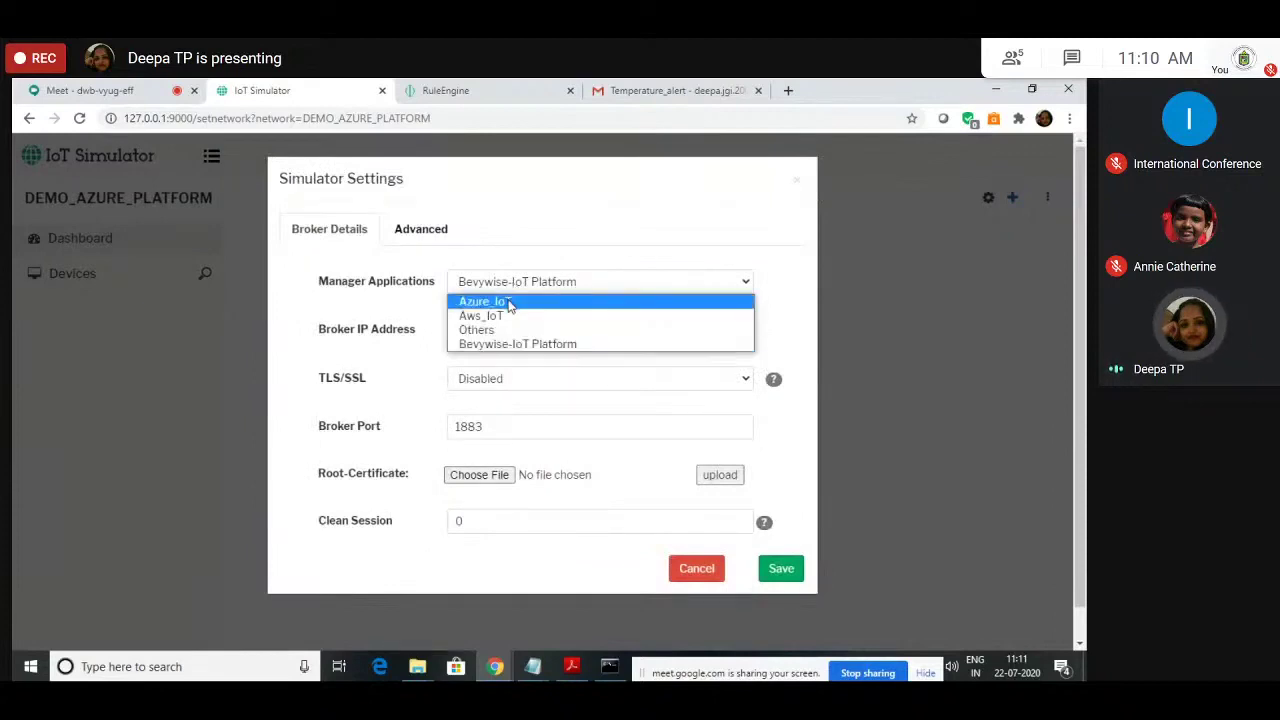
click(510, 302)
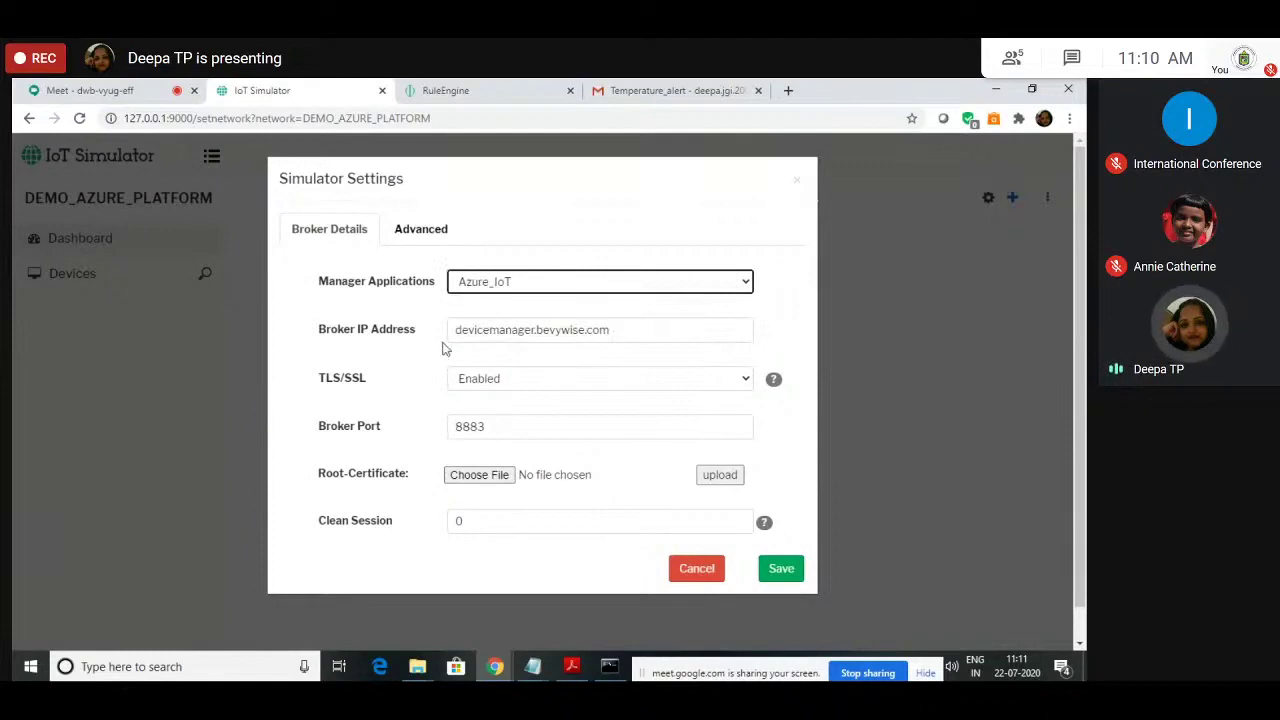
click(519, 331)
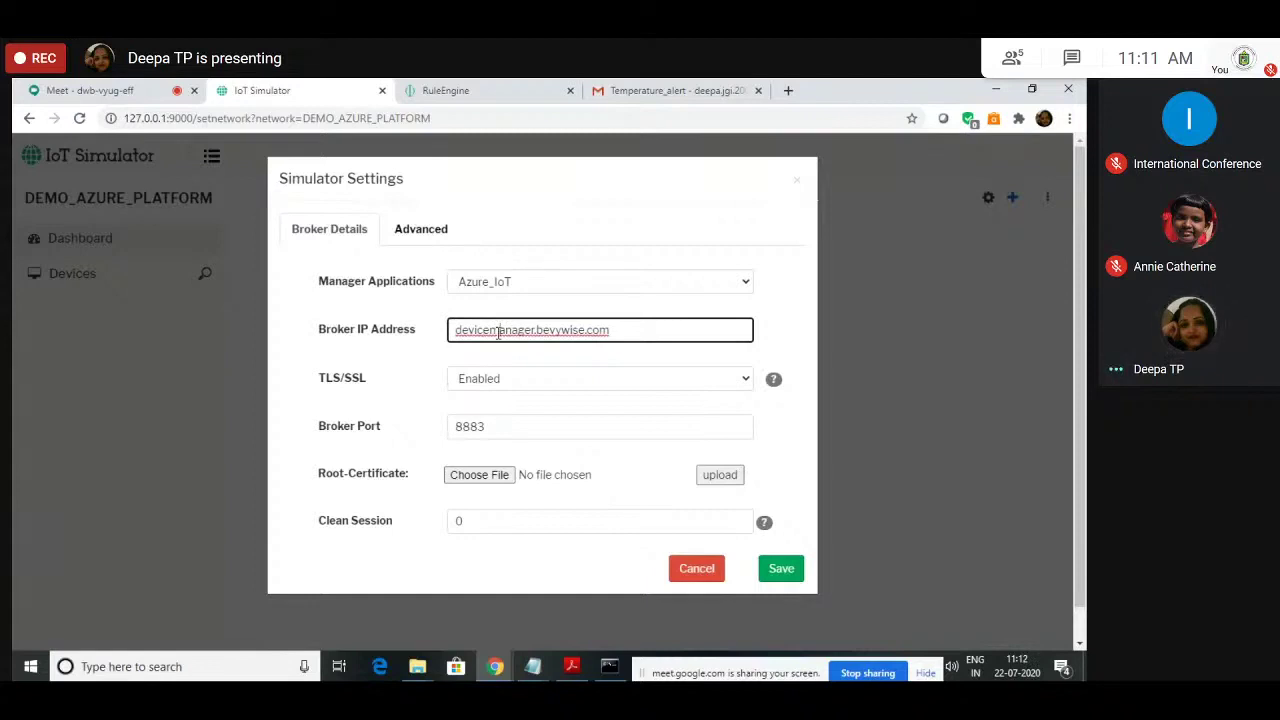
click(388, 392)
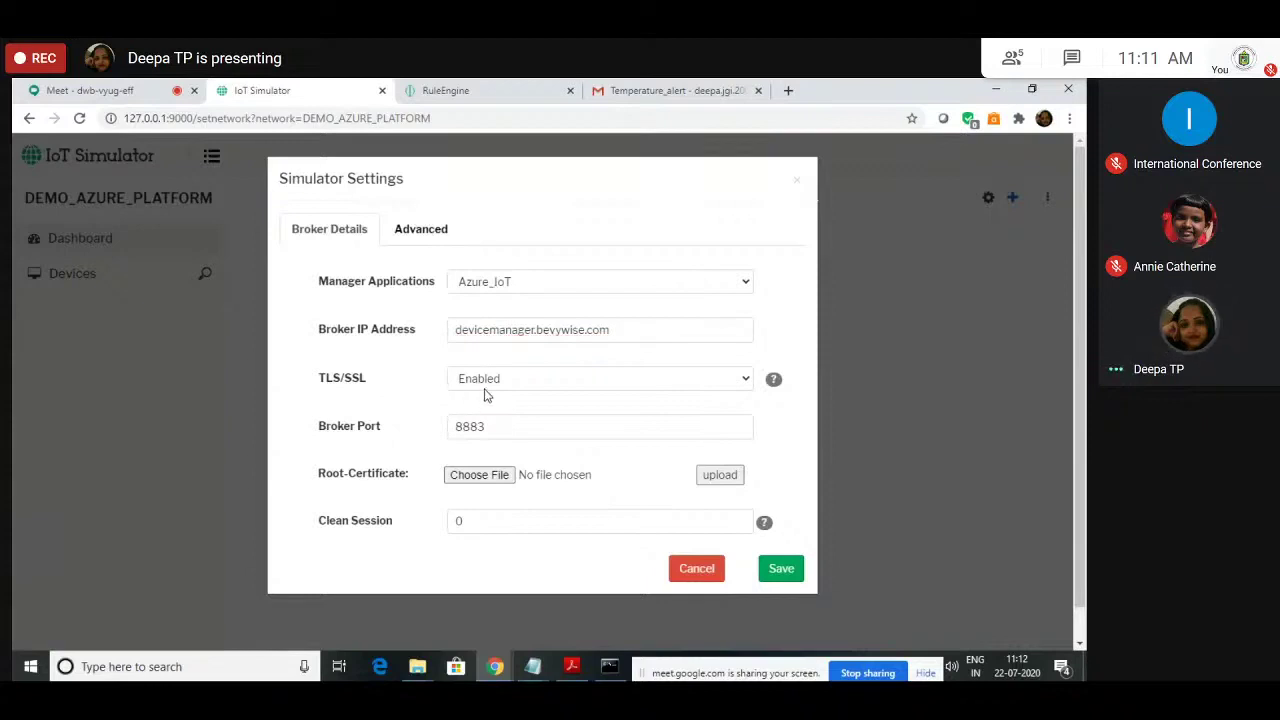
click(450, 430)
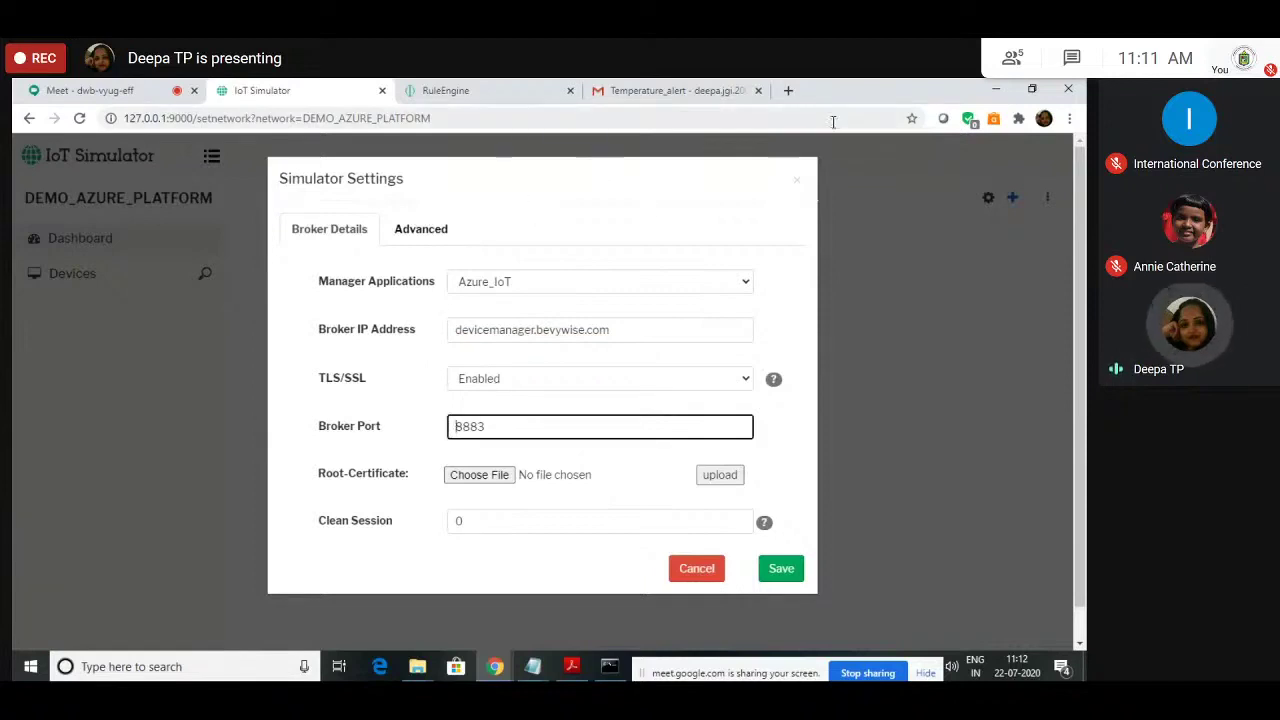
click(697, 286)
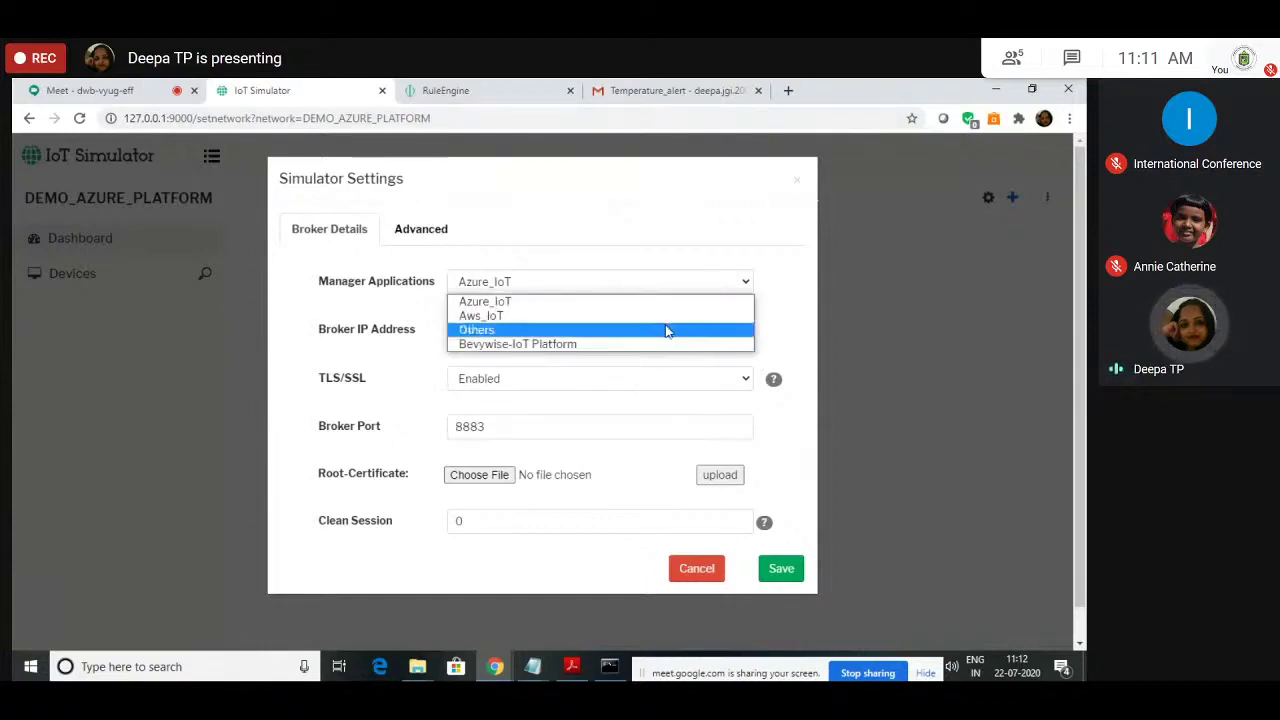
click(812, 312)
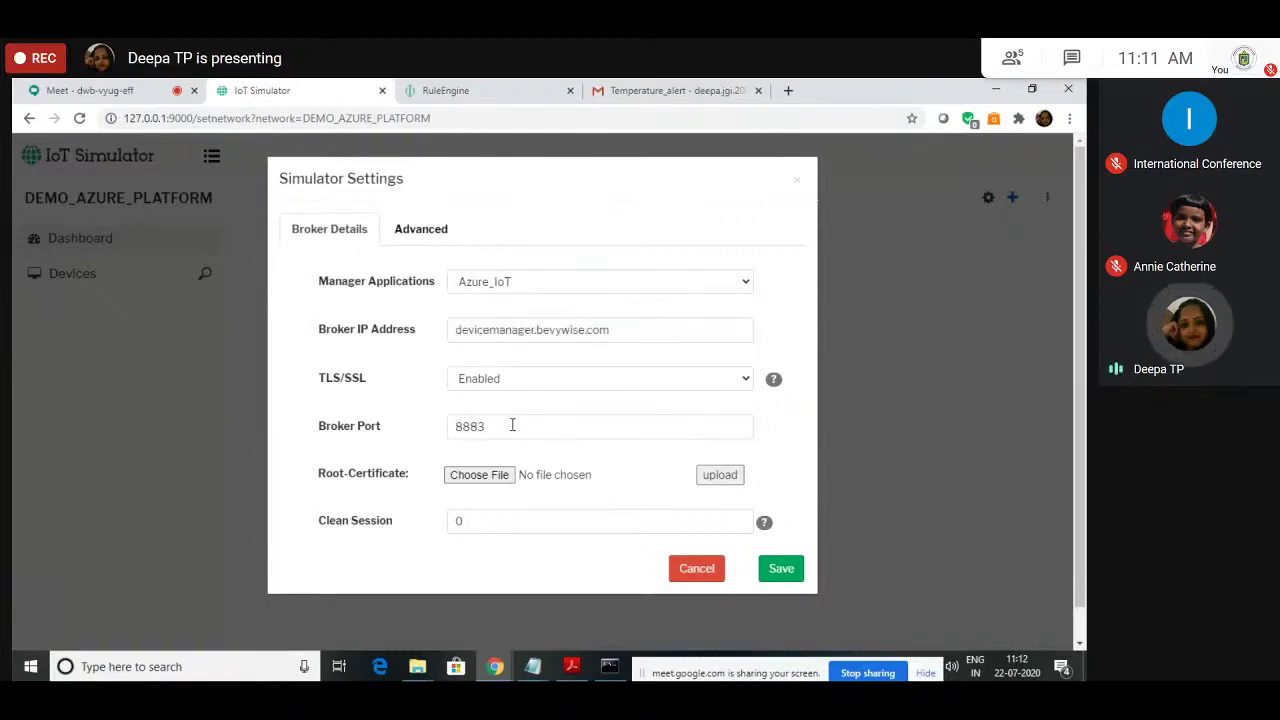
Step: Google 'broker port of azure iot platform' in a new browser tab
click(788, 90)
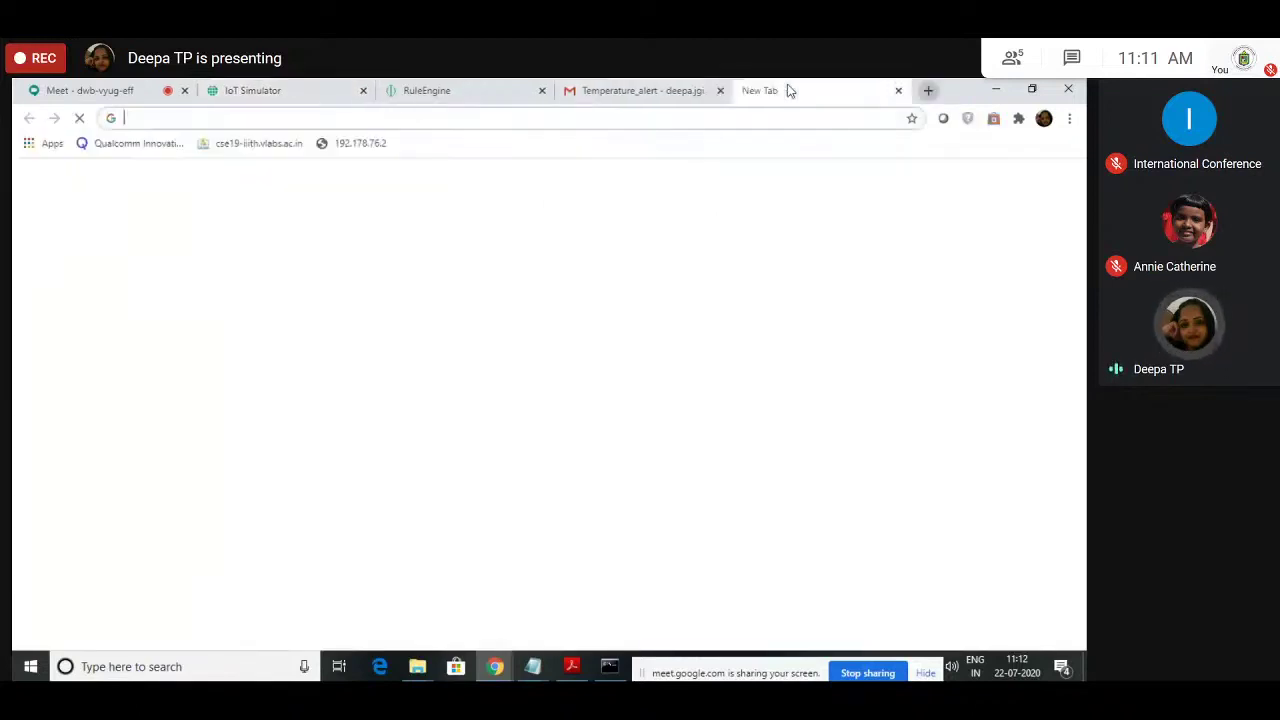
text(go)
key(Return)
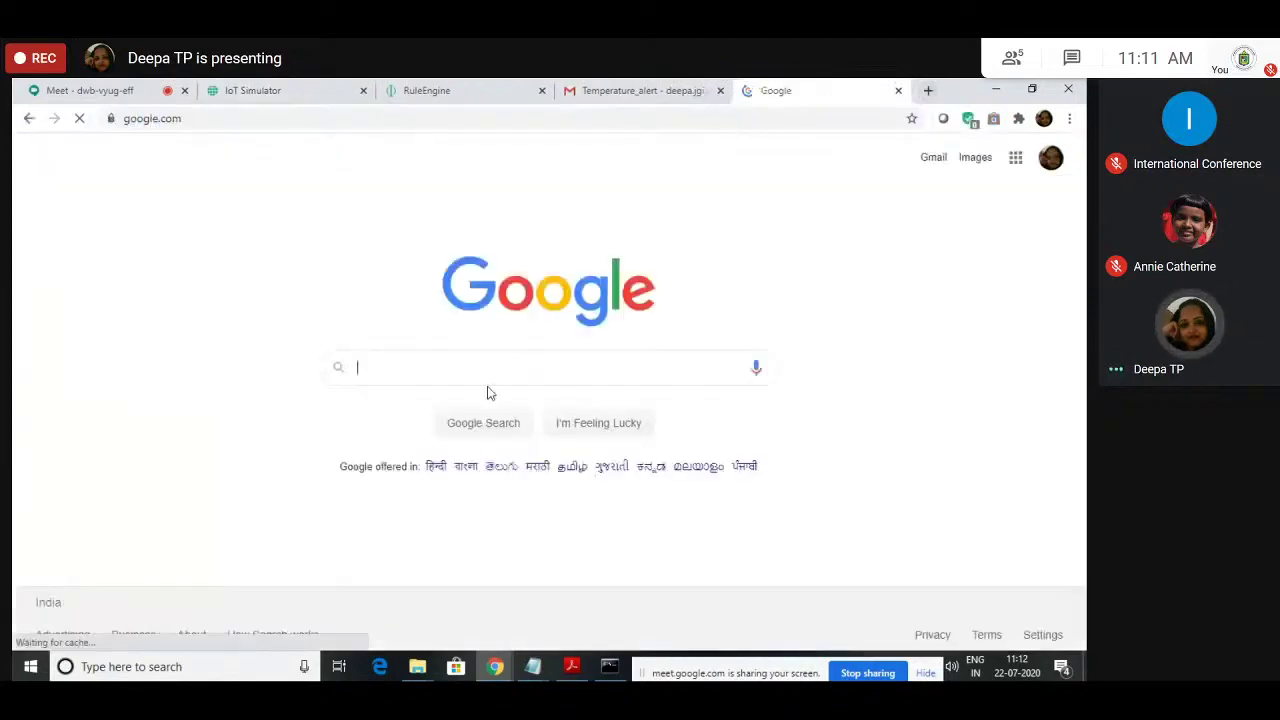
text(boker)
key(BackSpace)
key(BackSpace)
key(BackSpace)
key(BackSpace)
text(ro)
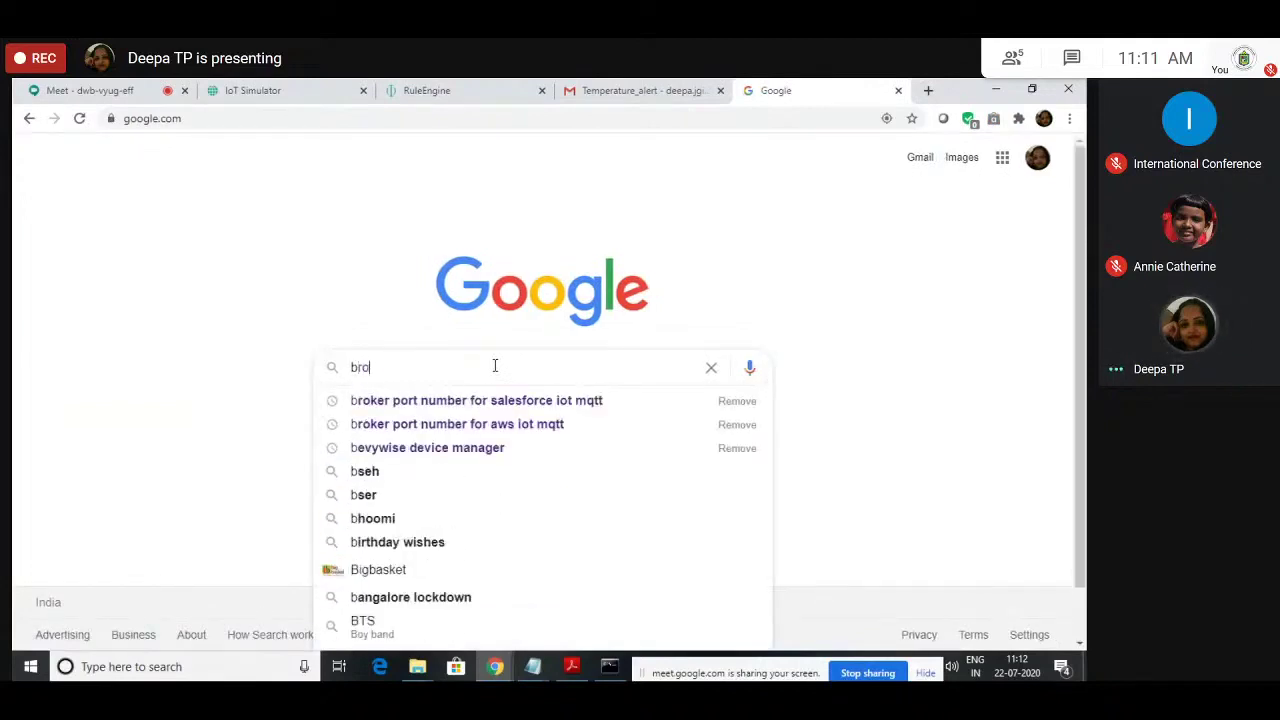
text(ker port o)
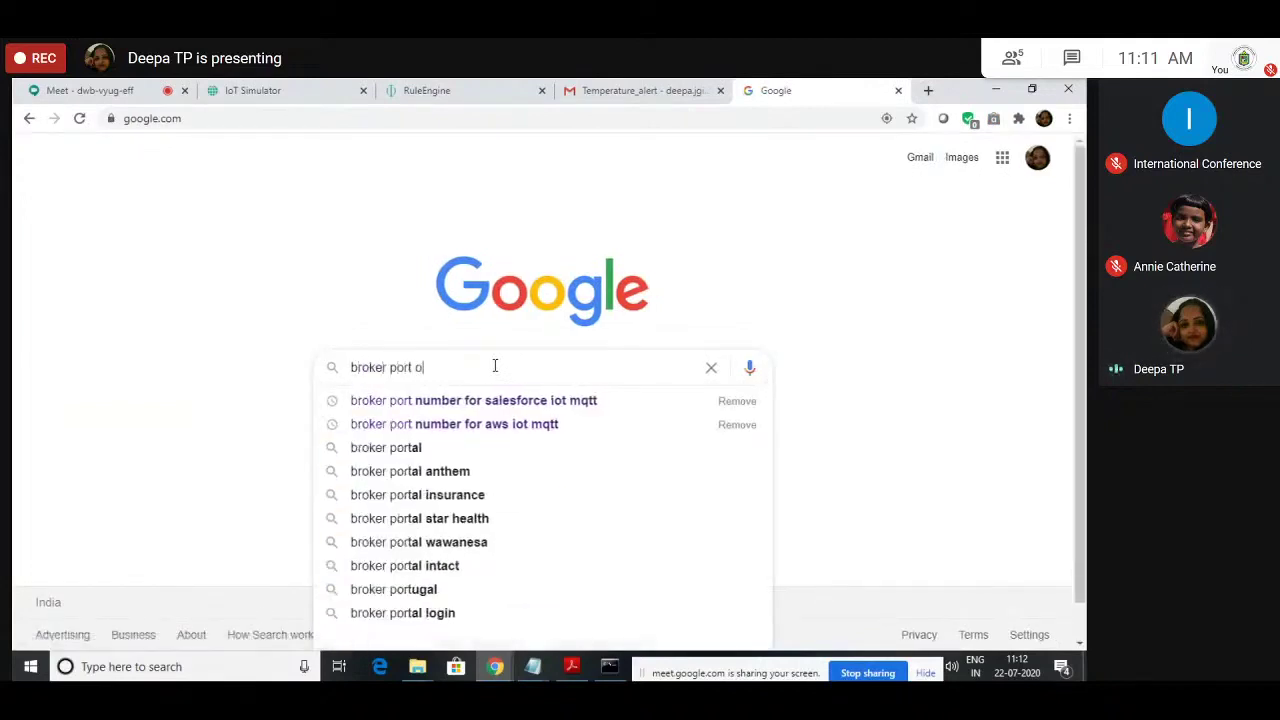
text(f )
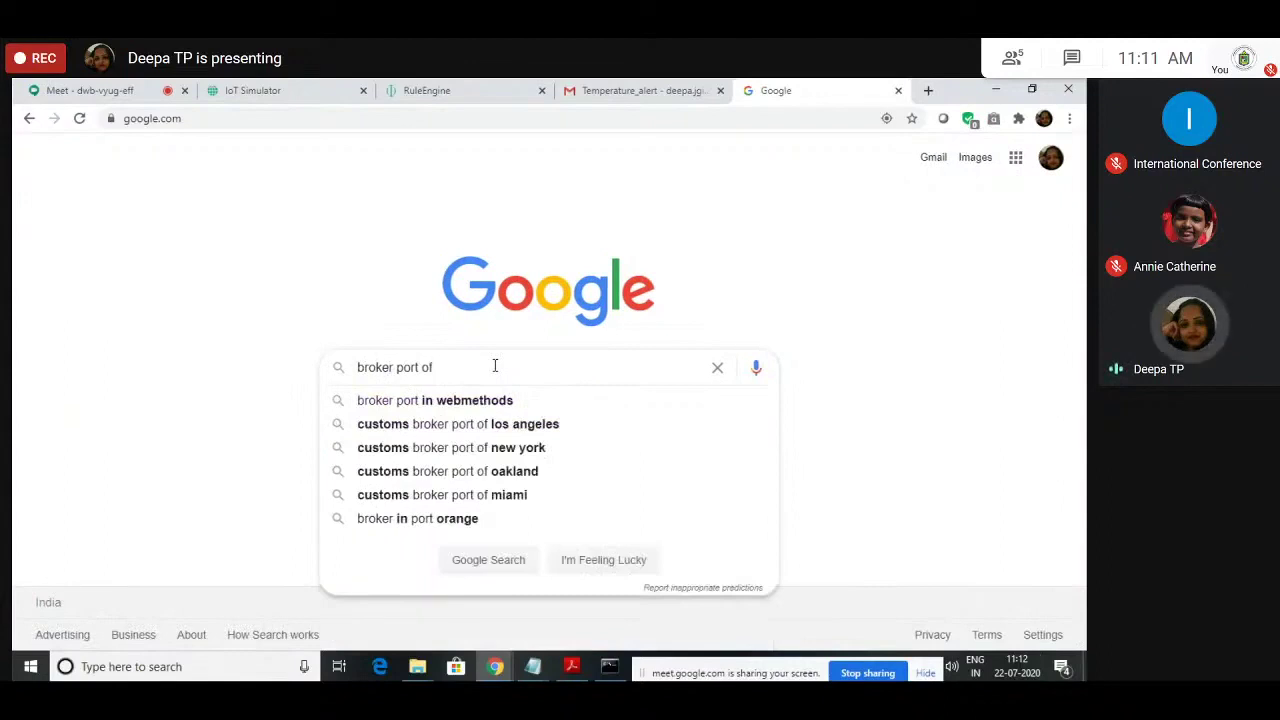
text(aw)
key(BackSpace)
key(BackSpace)
text(azure)
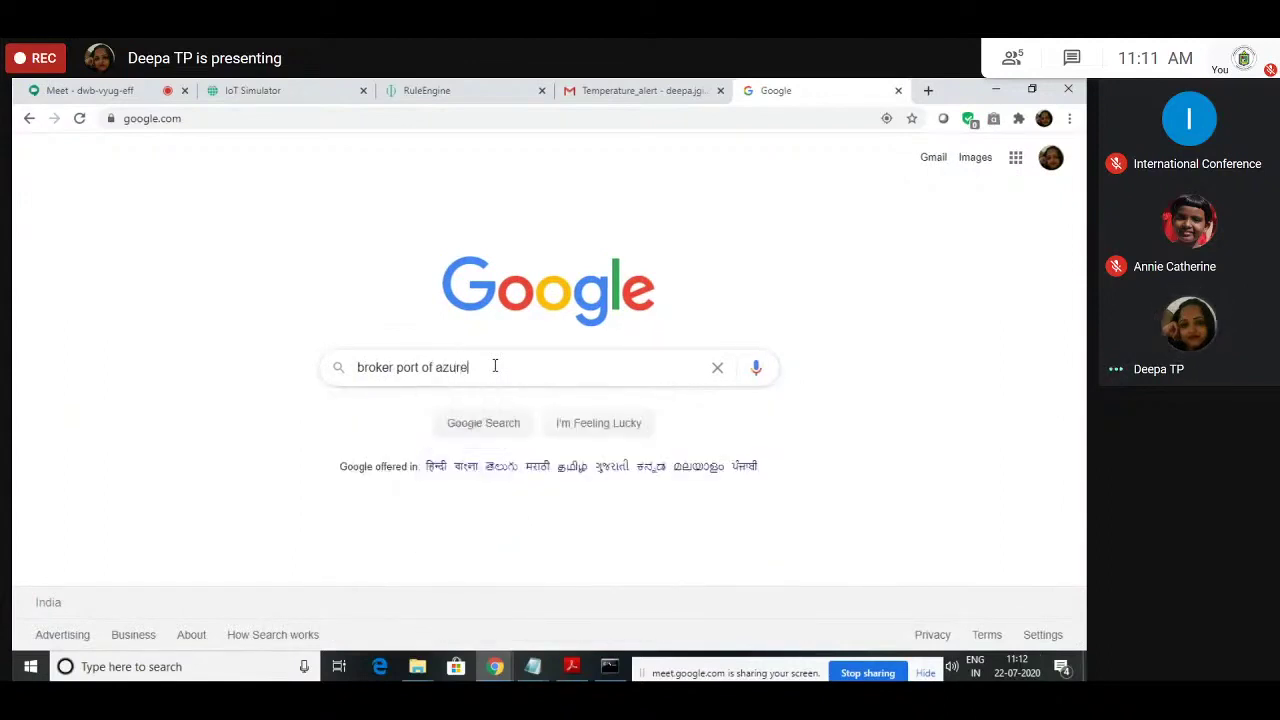
text( iot platform)
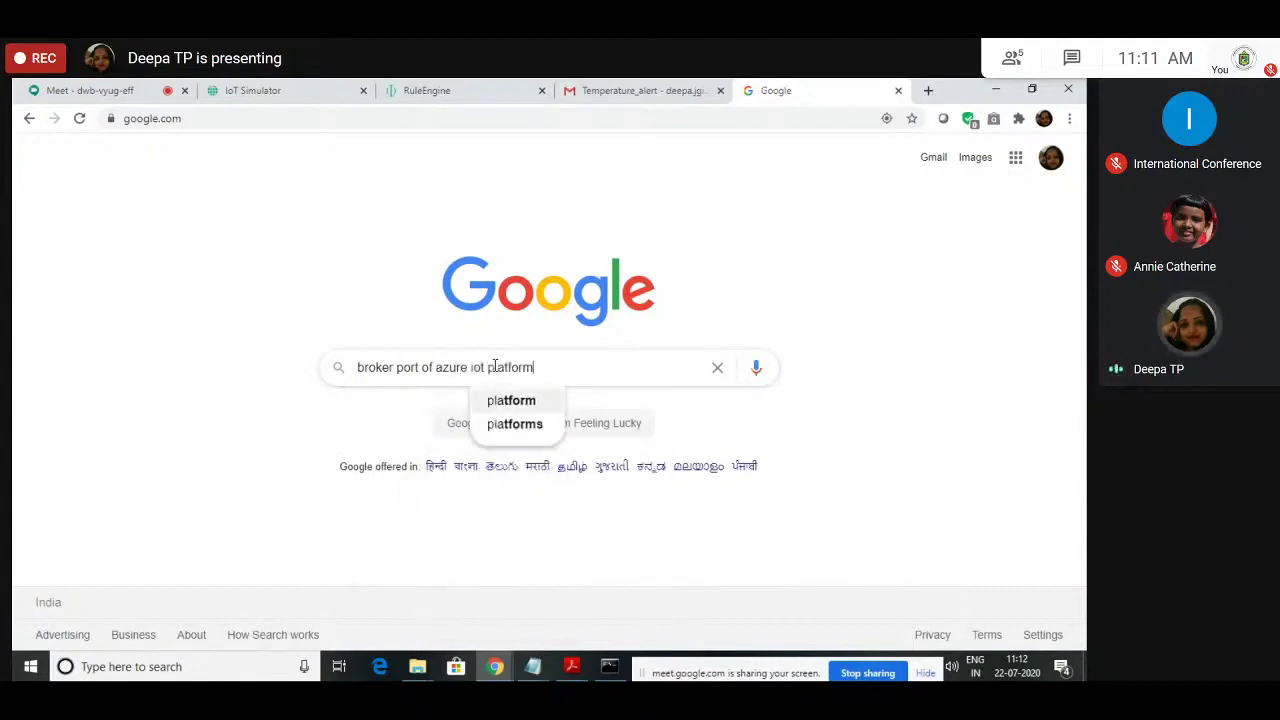
key(Return)
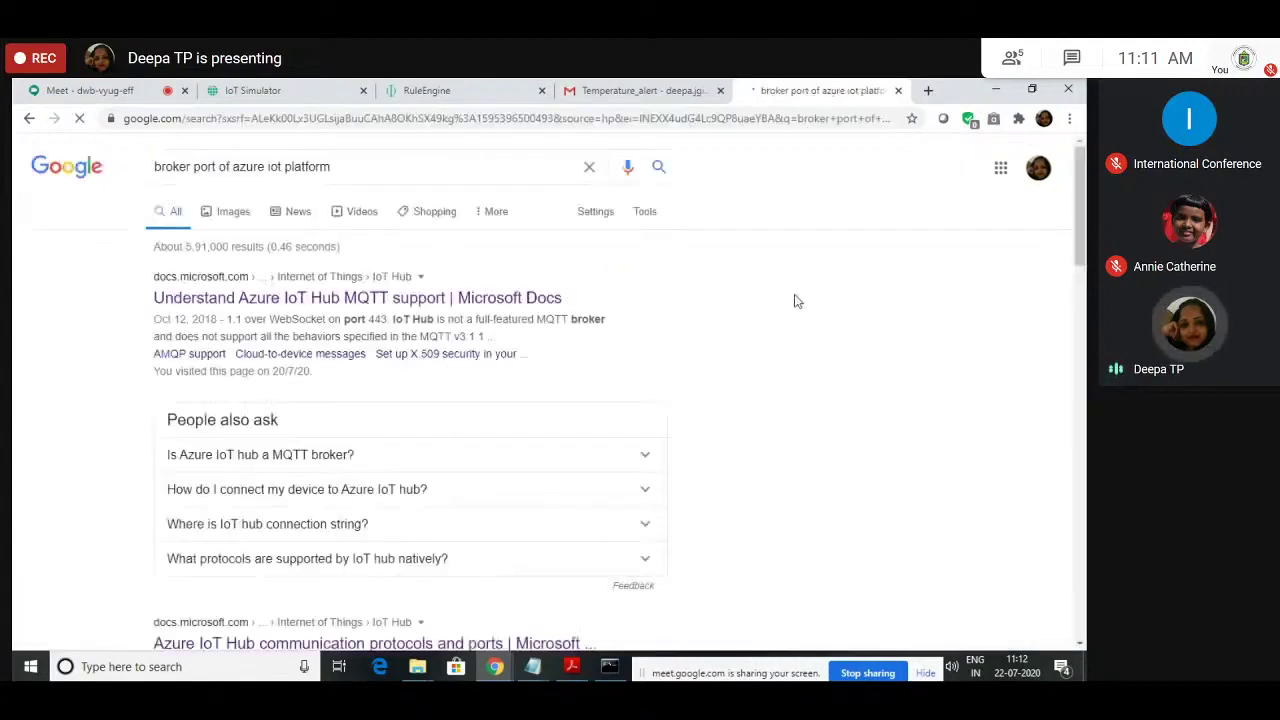
Step: Open the Microsoft Docs MQTT article and compare its port 8883 with the simulator's broker port
right_click(491, 300)
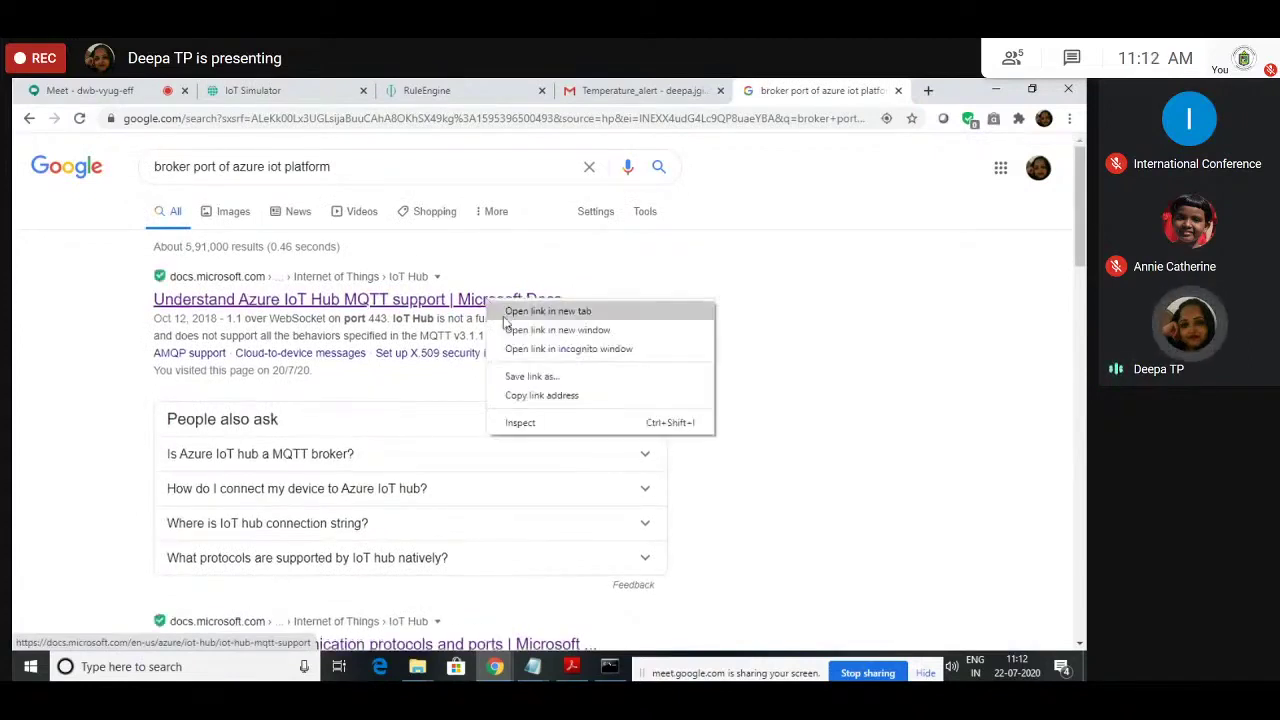
click(520, 311)
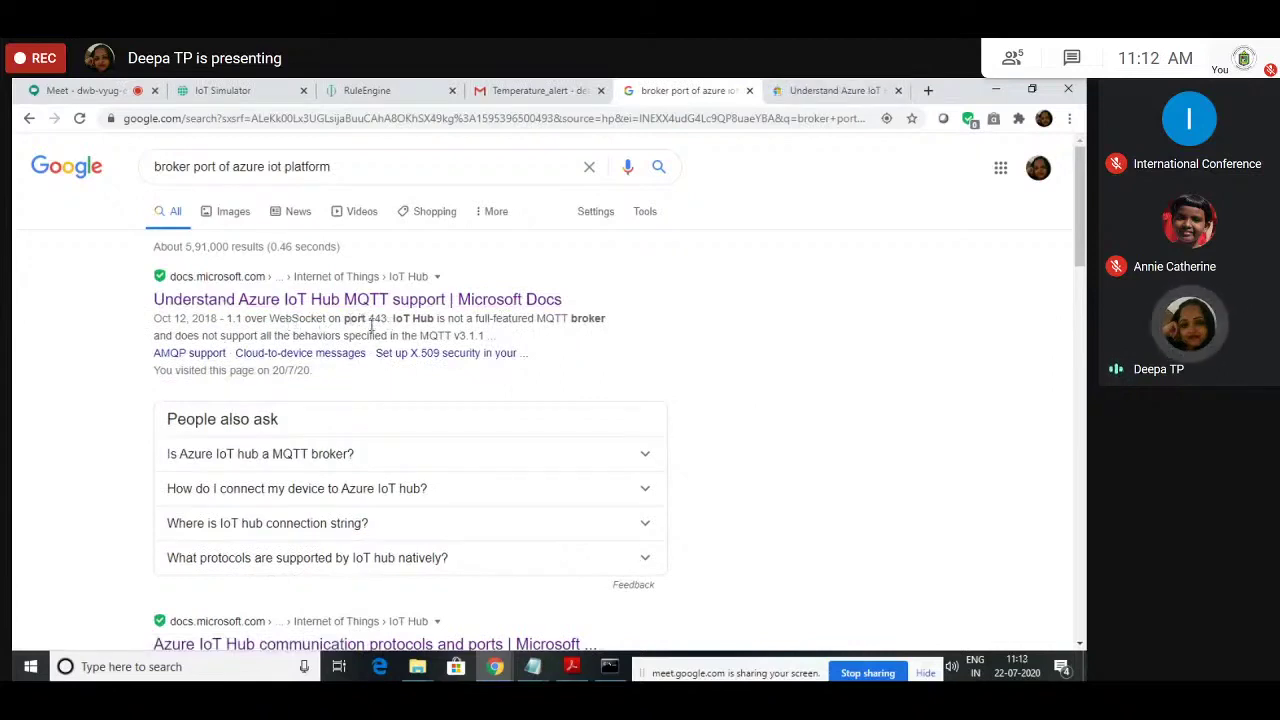
click(855, 86)
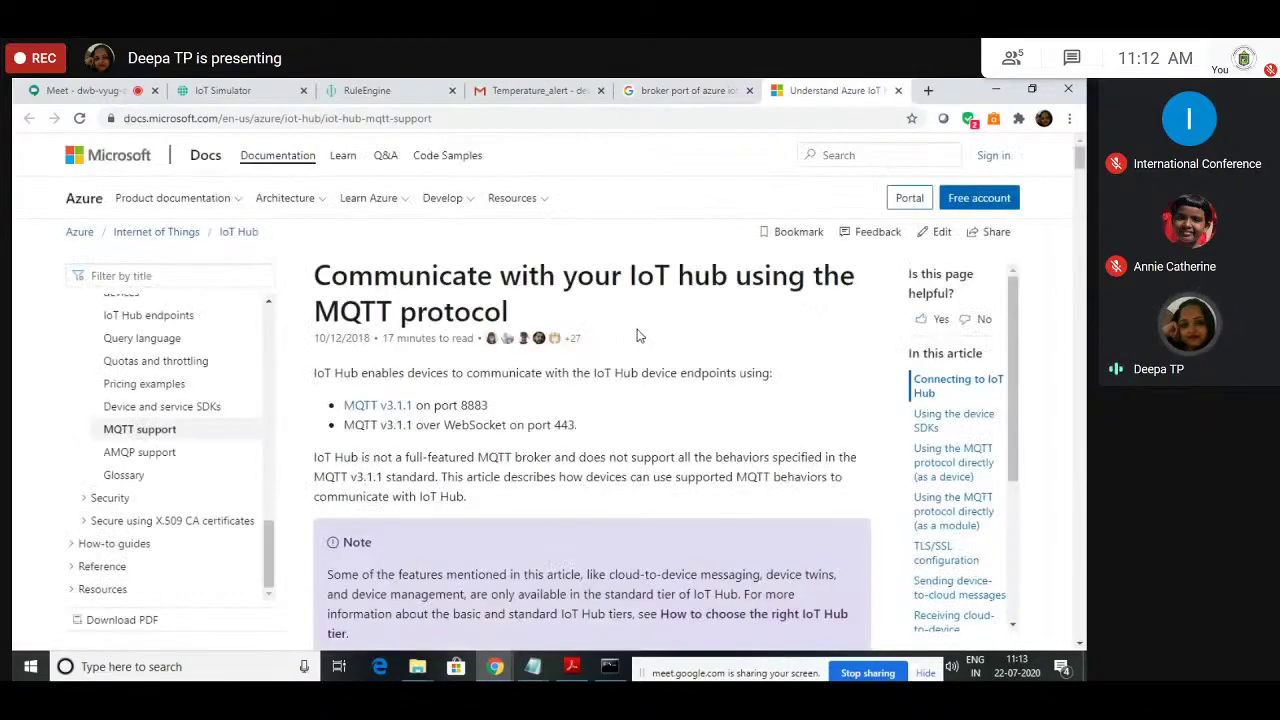
scroll(640, 336, down, 1)
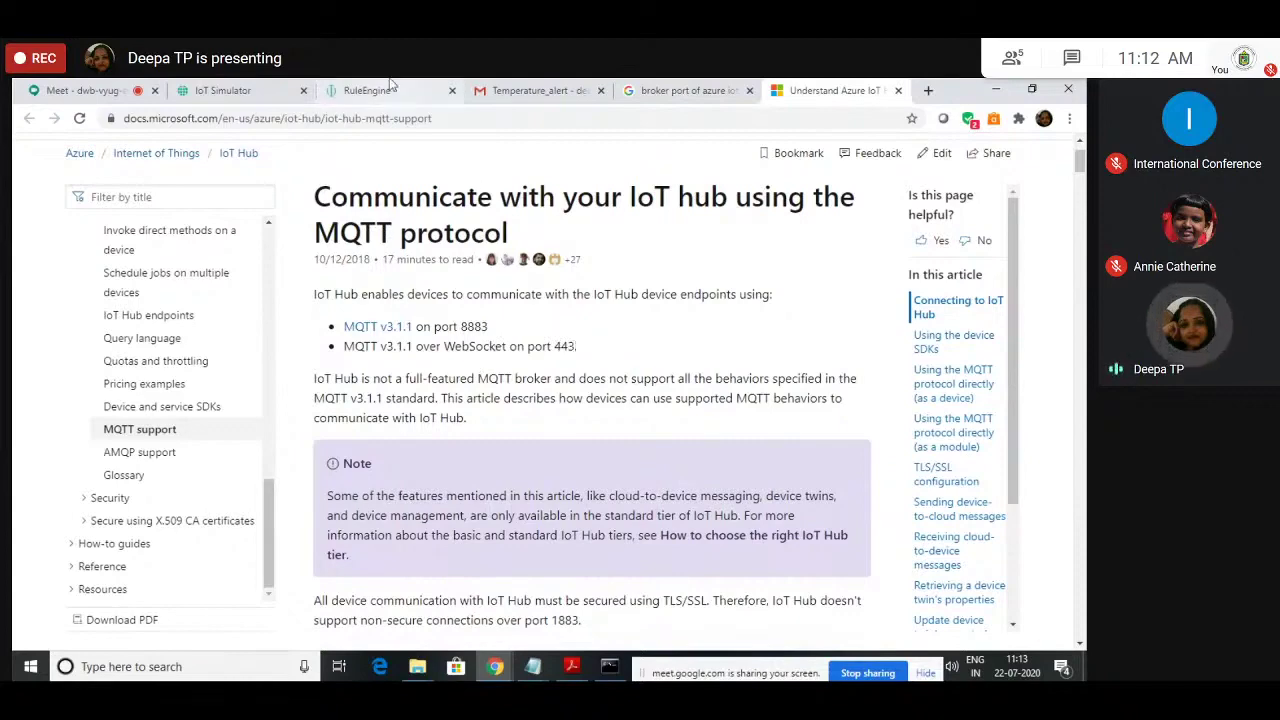
click(226, 88)
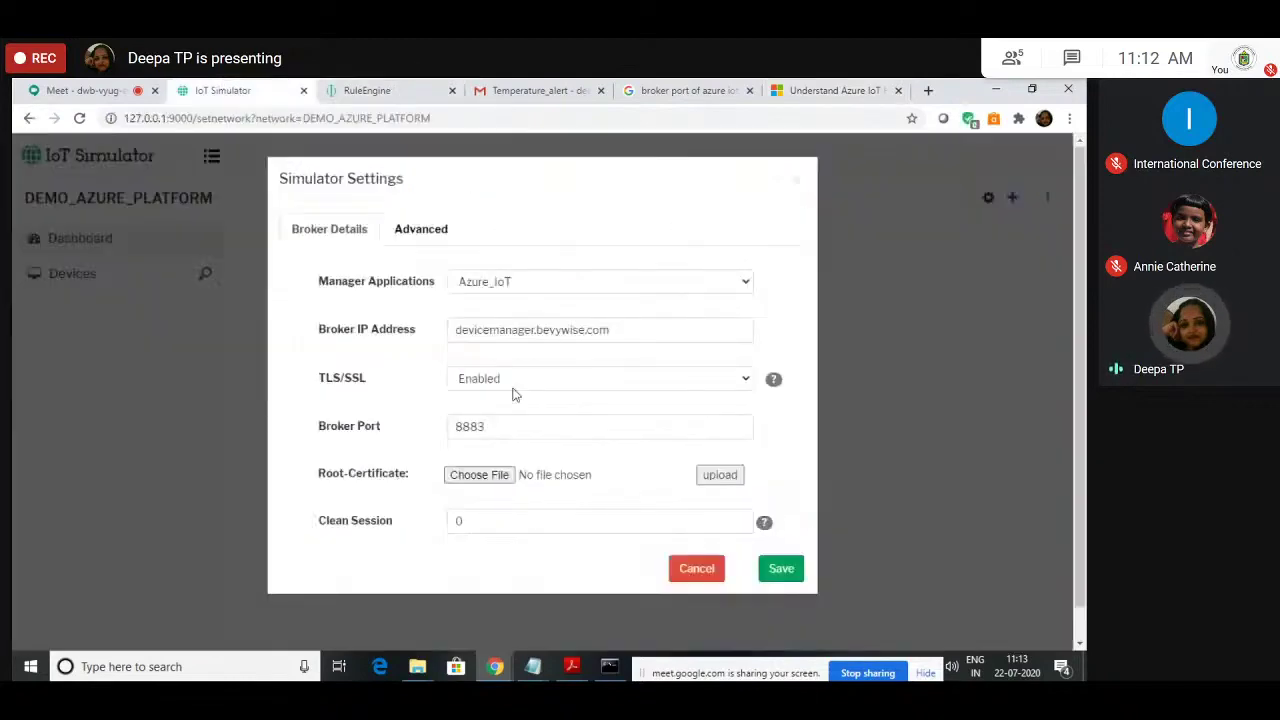
double_click(470, 427)
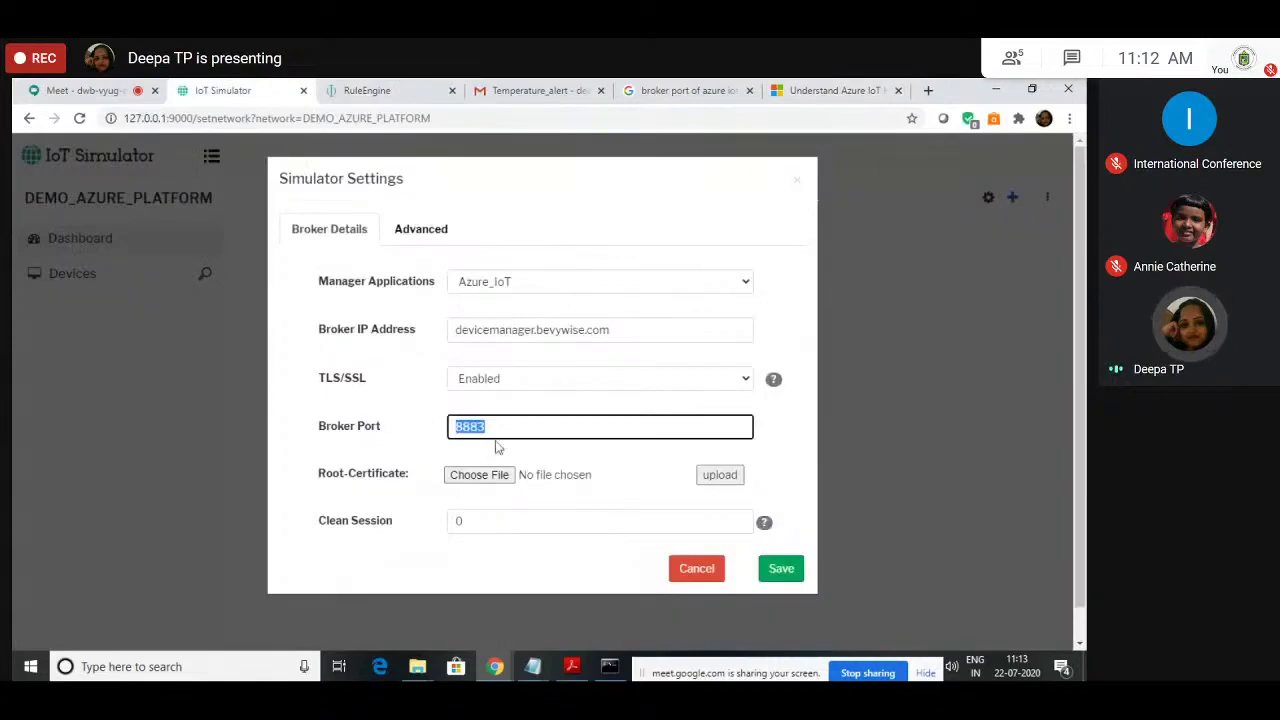
click(864, 84)
Step: Search Google for 'broker port of aws iot platform', note Port 443, then return to the simulator settings still at 8883
click(688, 90)
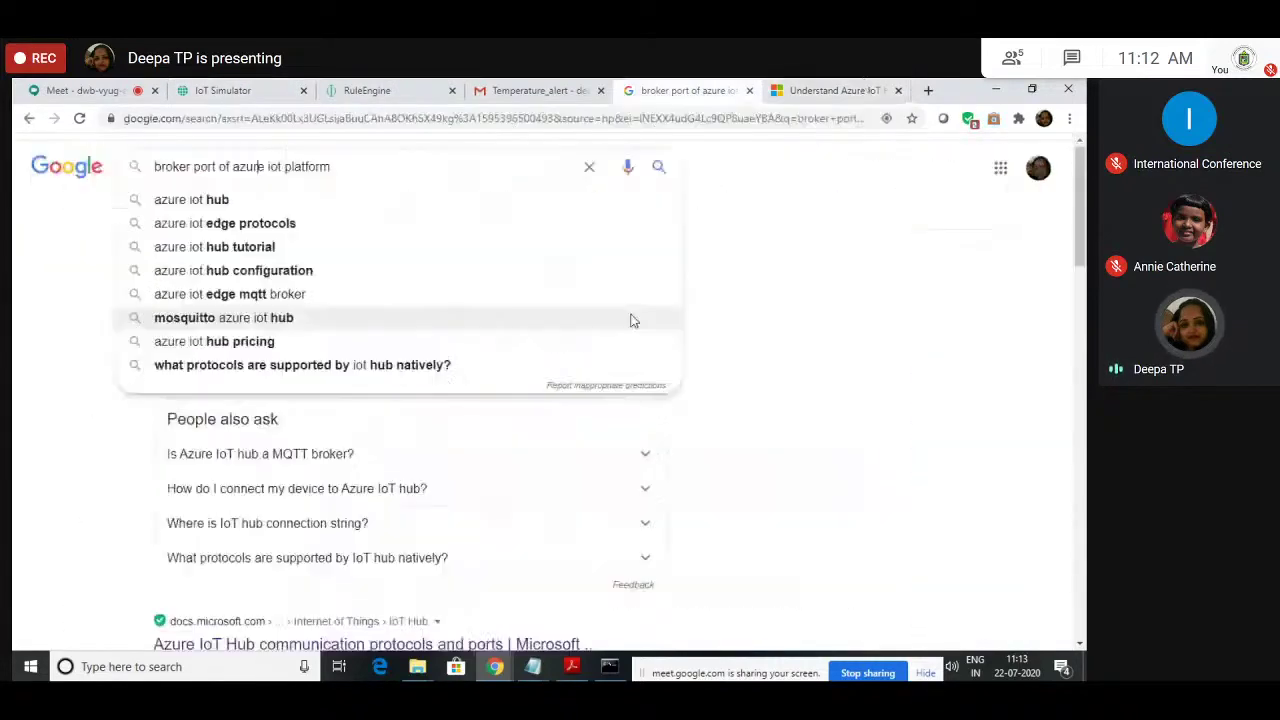
key(BackSpace)
key(BackSpace)
key(BackSpace)
key(BackSpace)
key(BackSpace)
key(BackSpace)
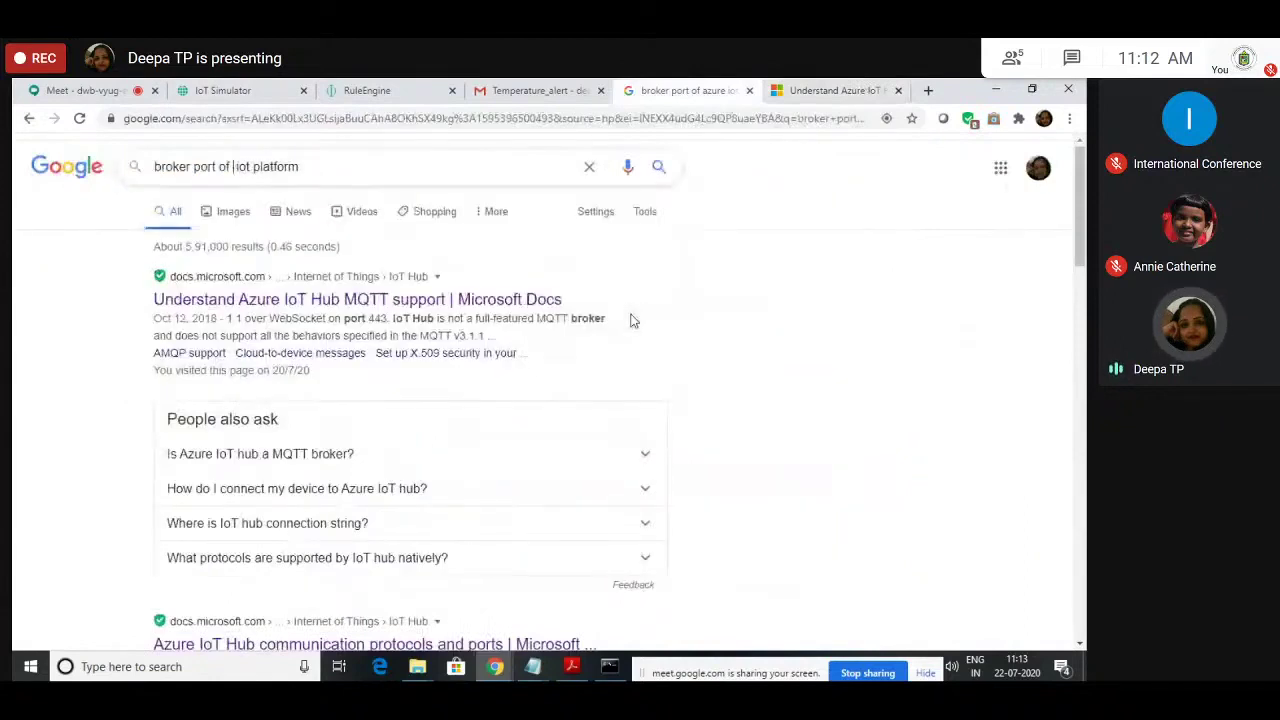
text(aws)
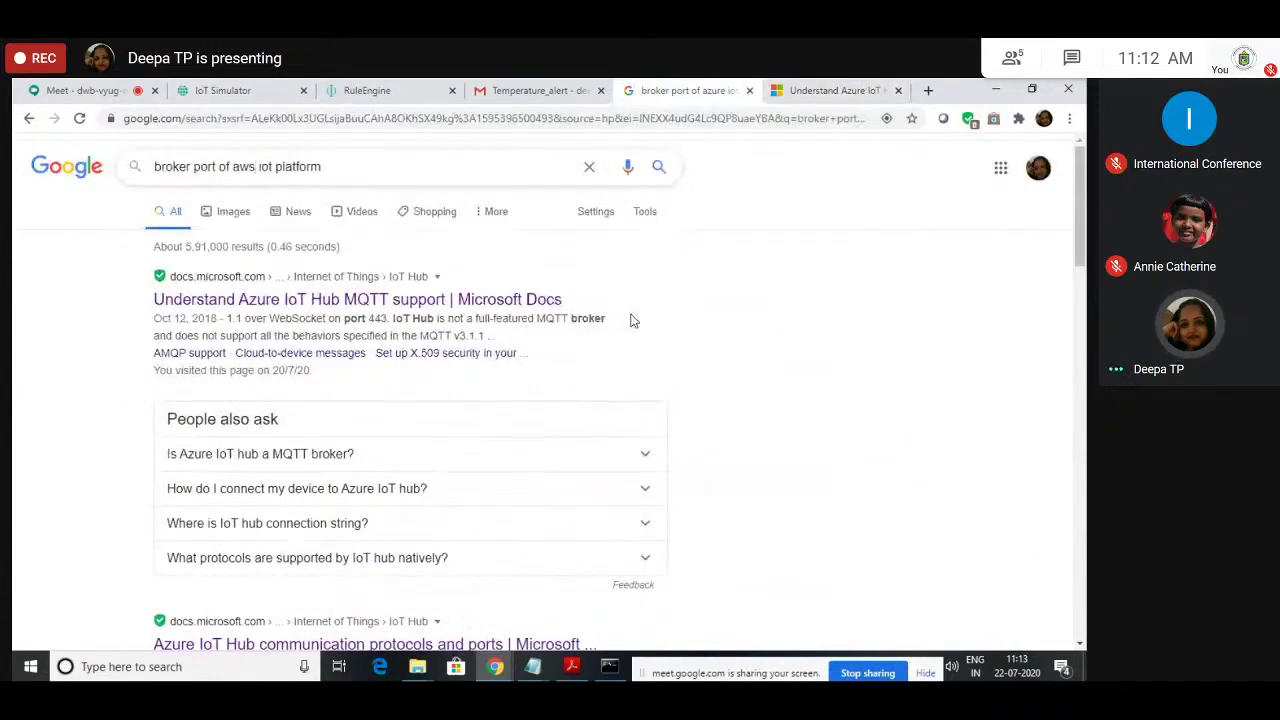
key(Return)
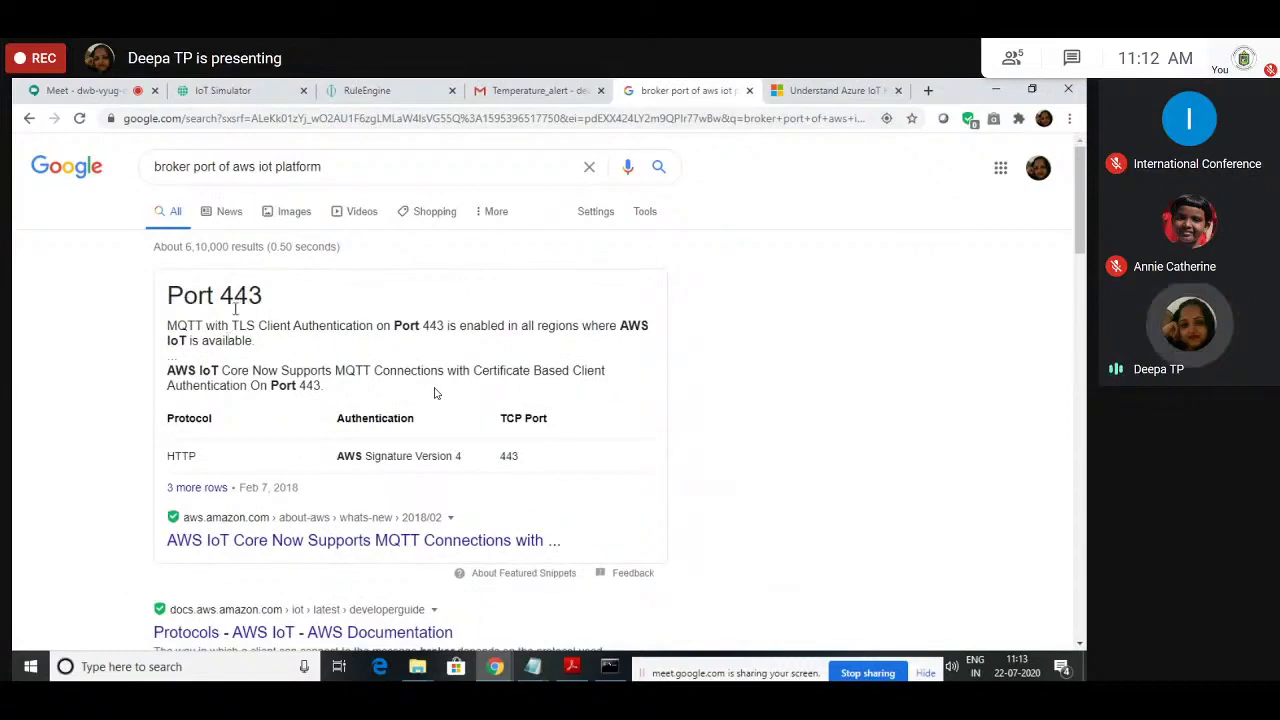
drag(442, 326, 423, 327)
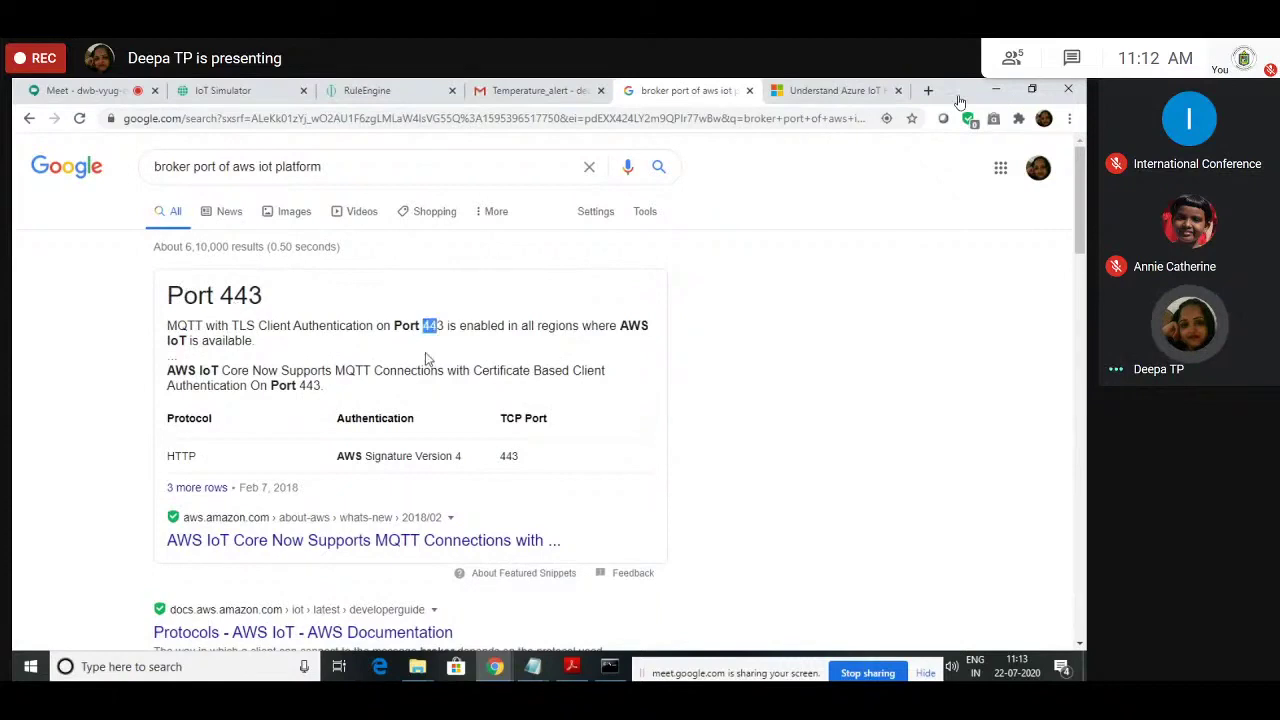
key(ctrl+2)
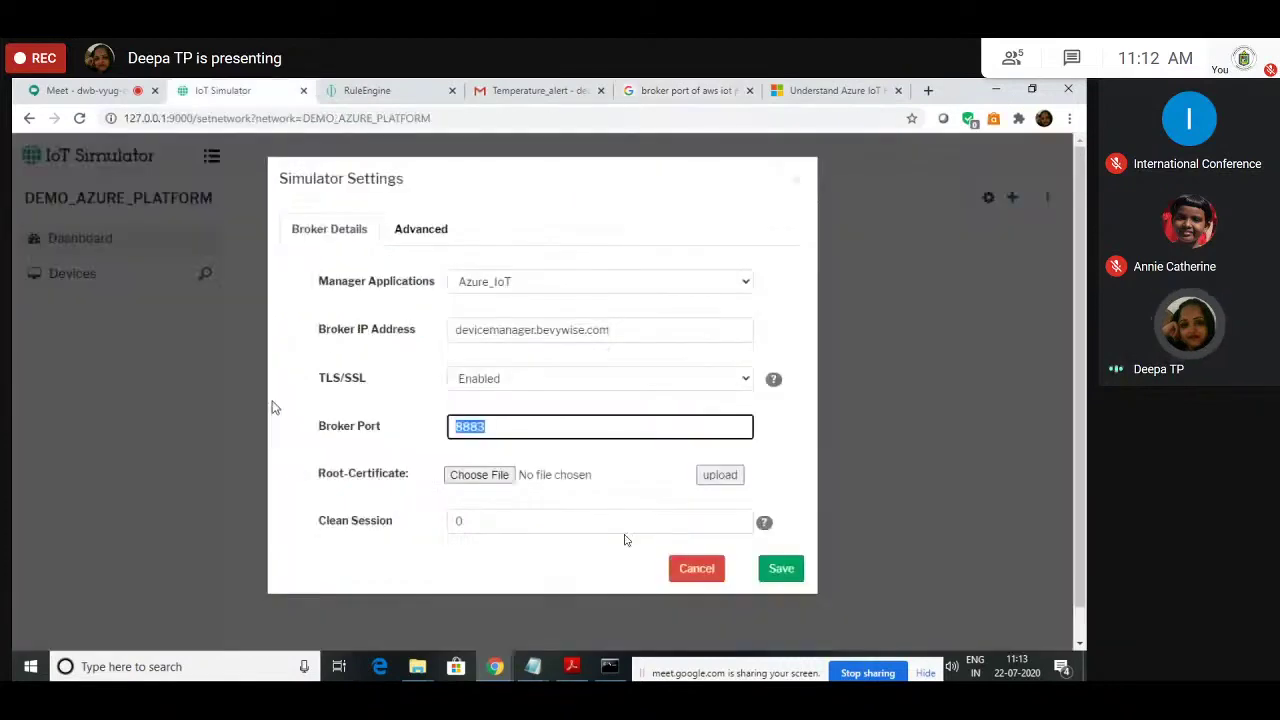
click(625, 540)
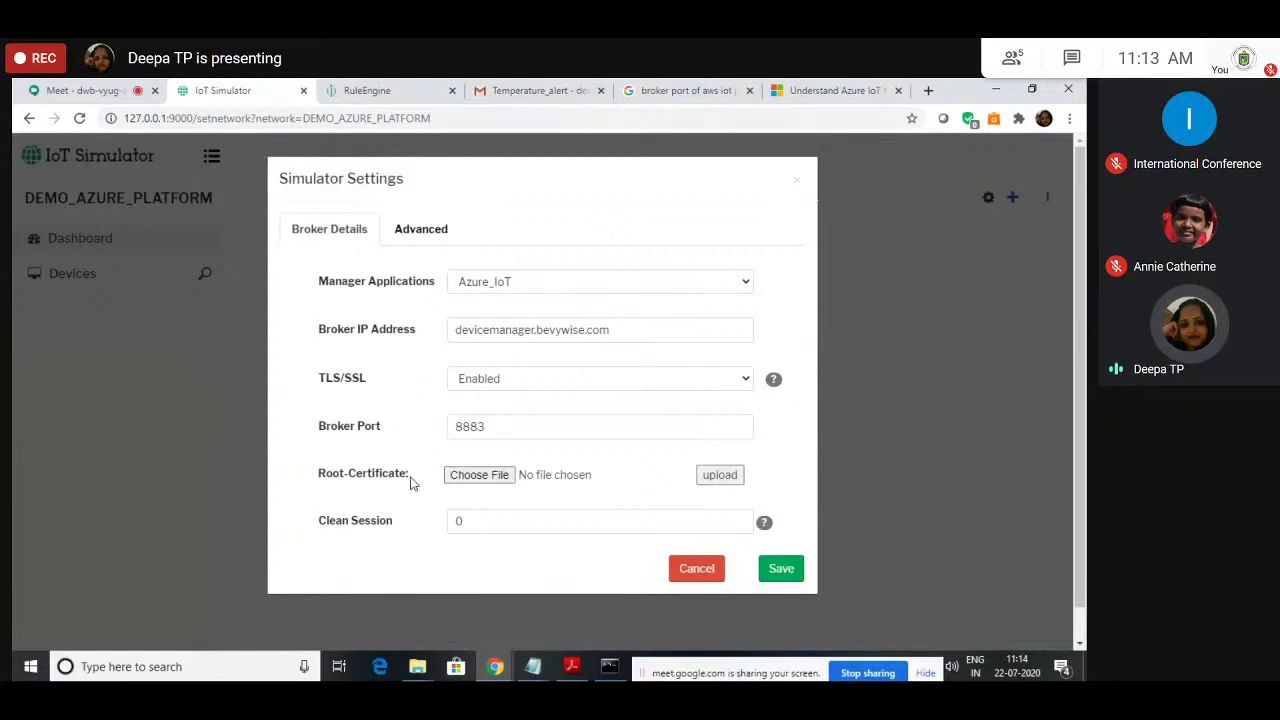
Step: Choose the root file from C:\Bevywise\IotSimulator\Certificate\root as the Root-Certificate
click(479, 474)
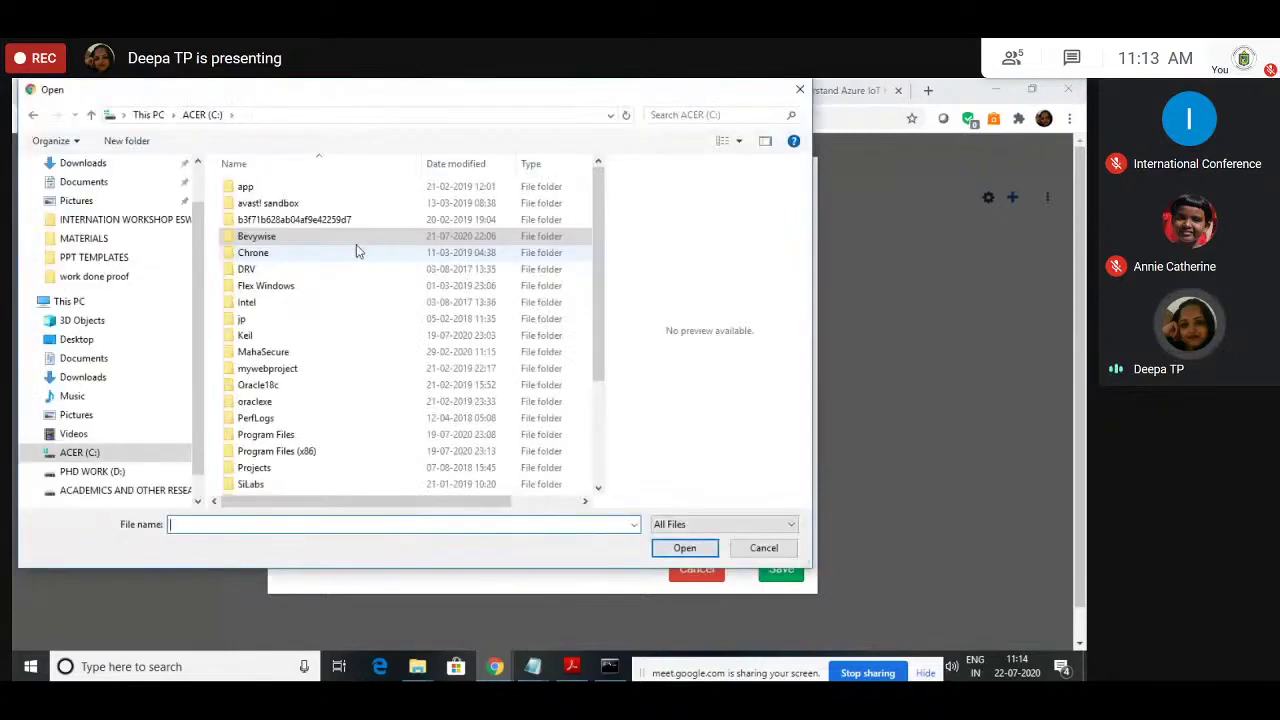
double_click(356, 240)
double_click(256, 190)
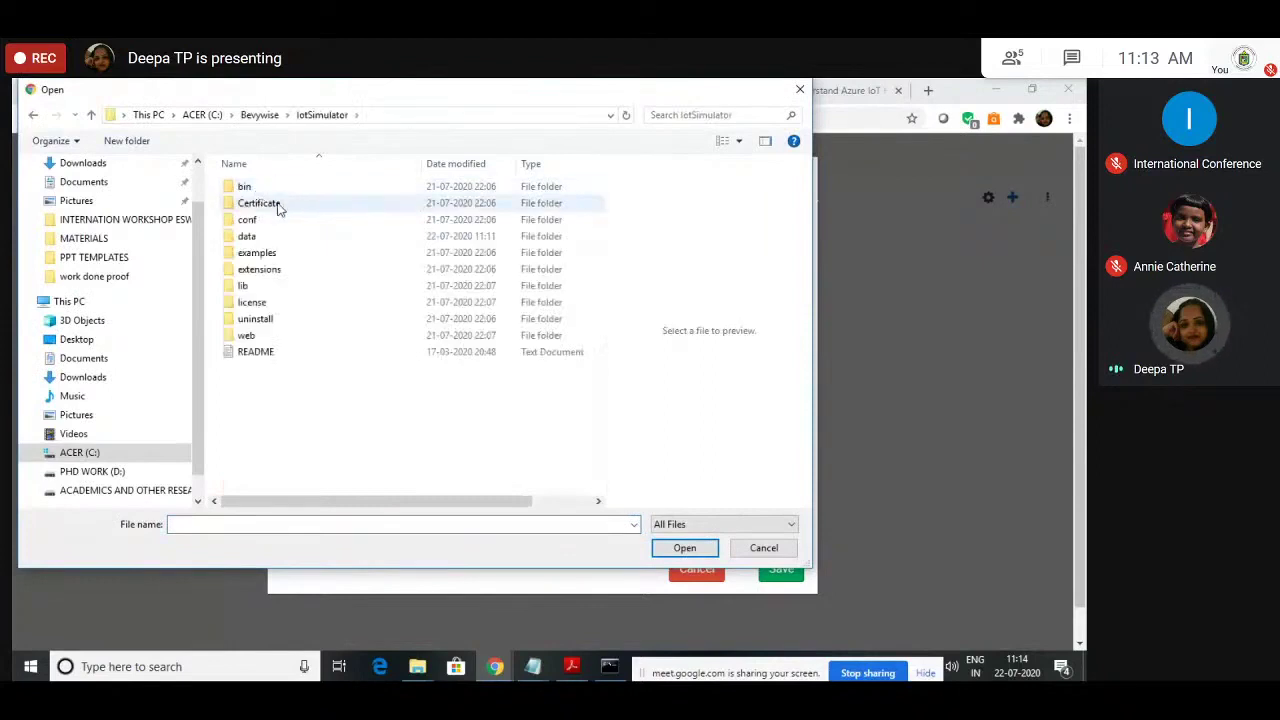
double_click(278, 205)
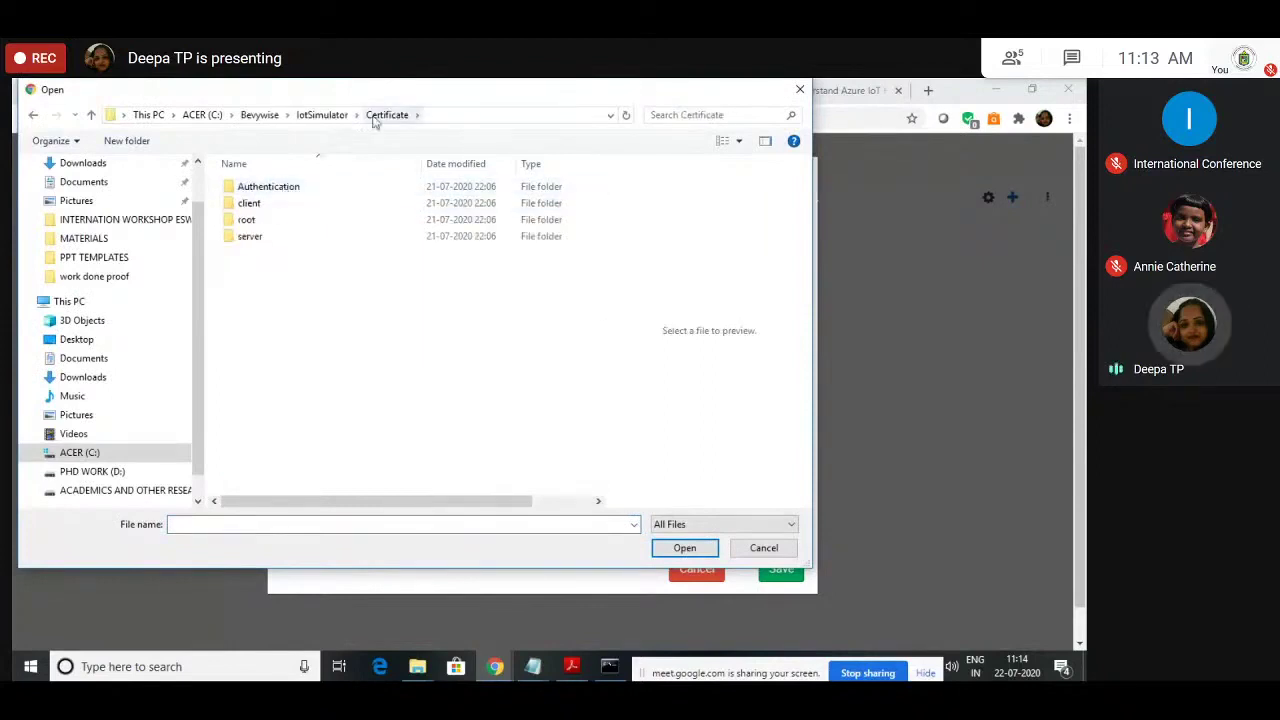
double_click(255, 222)
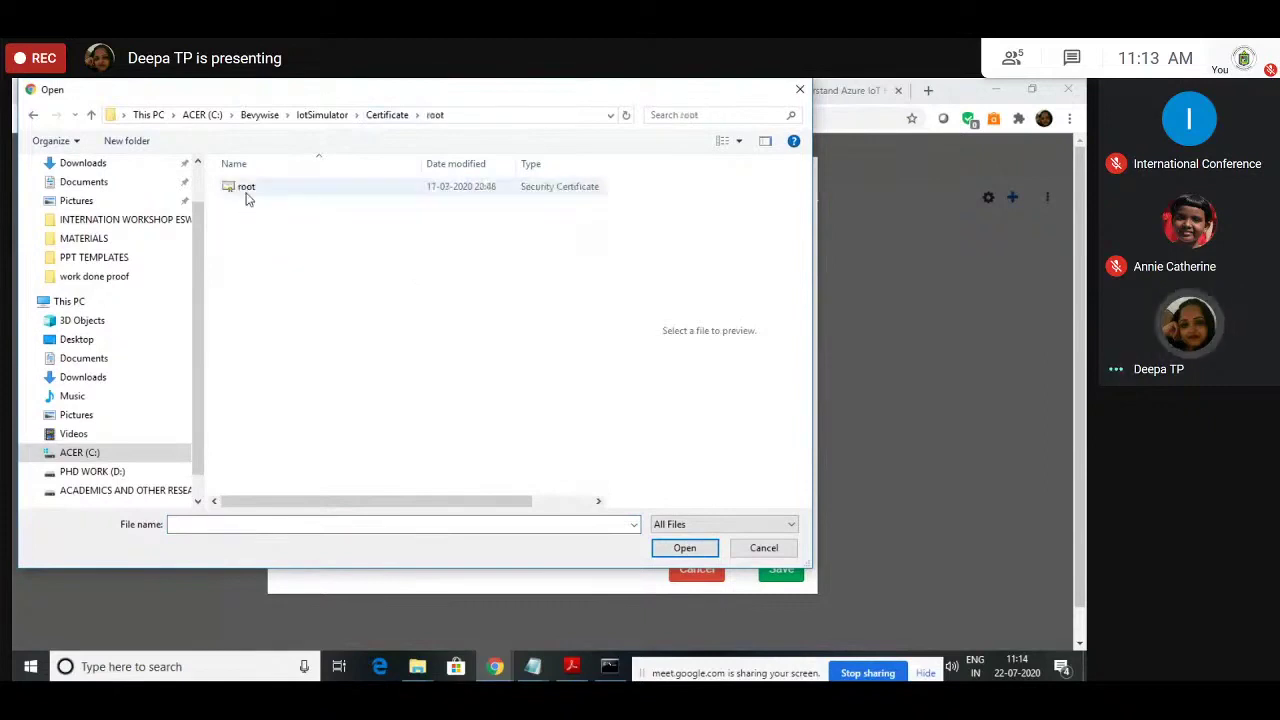
click(247, 190)
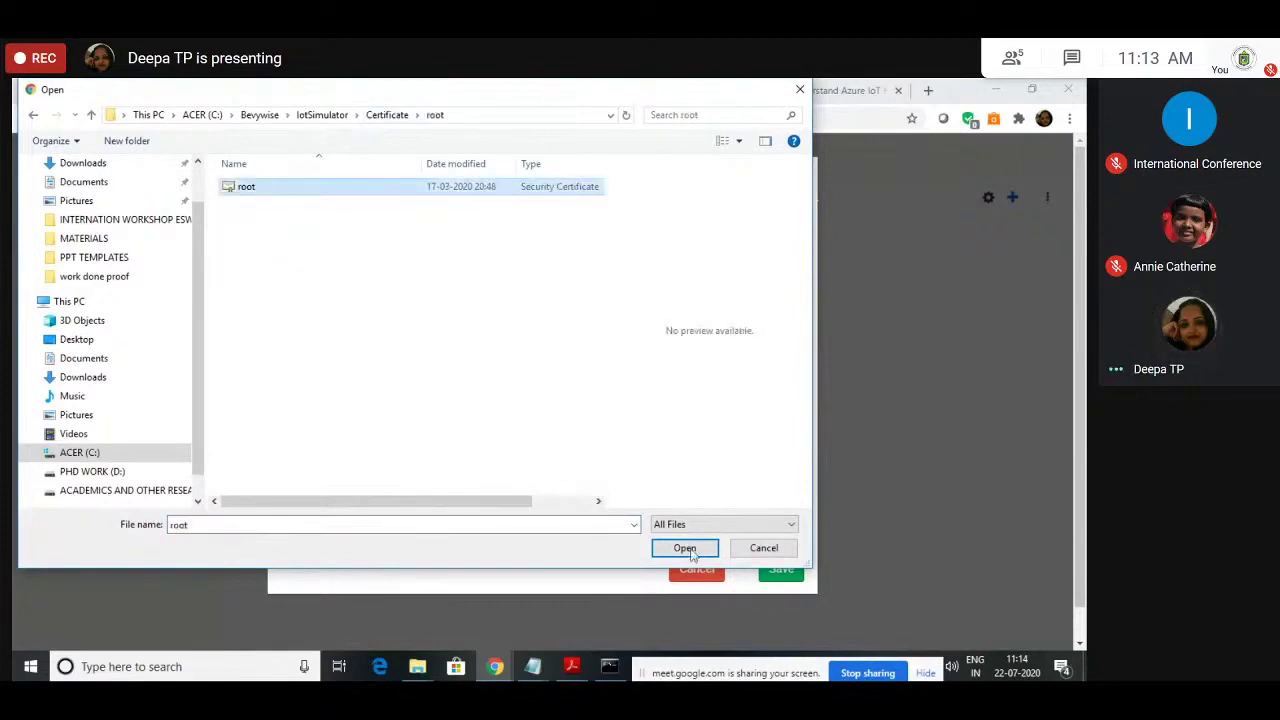
click(685, 548)
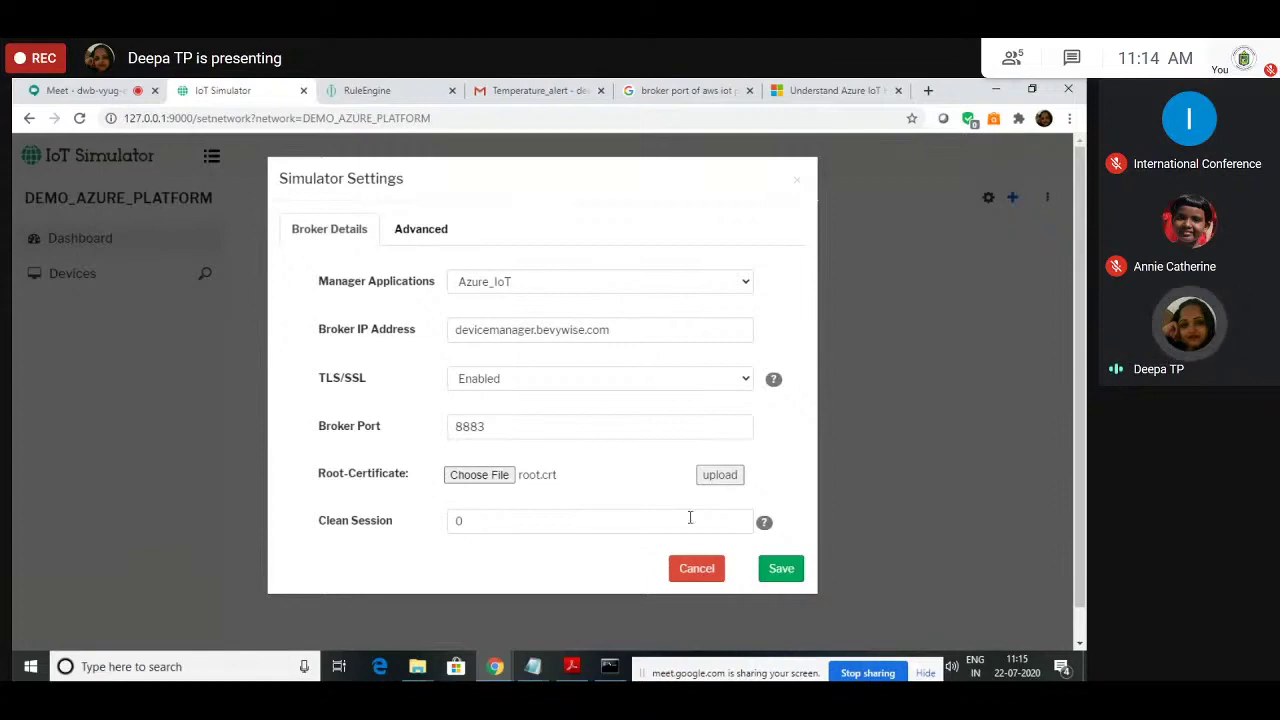
Step: Upload the chosen root certificate and change Clean Session to 1
click(736, 483)
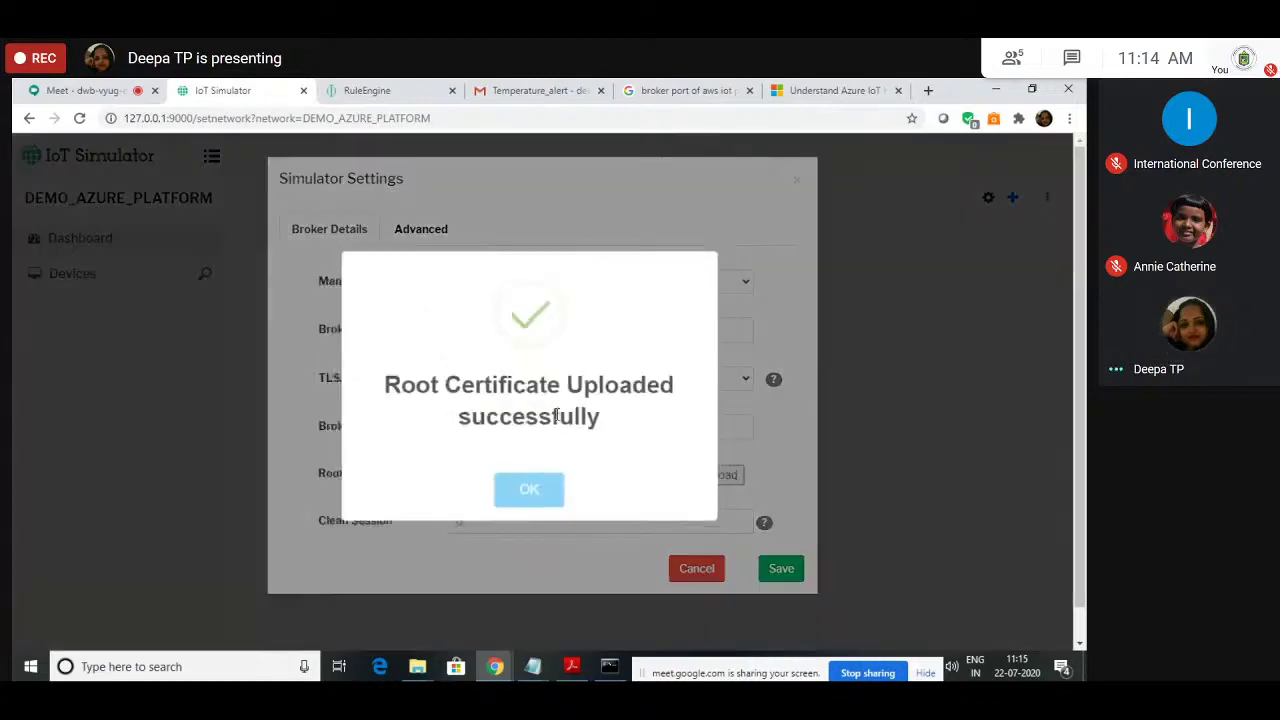
click(521, 502)
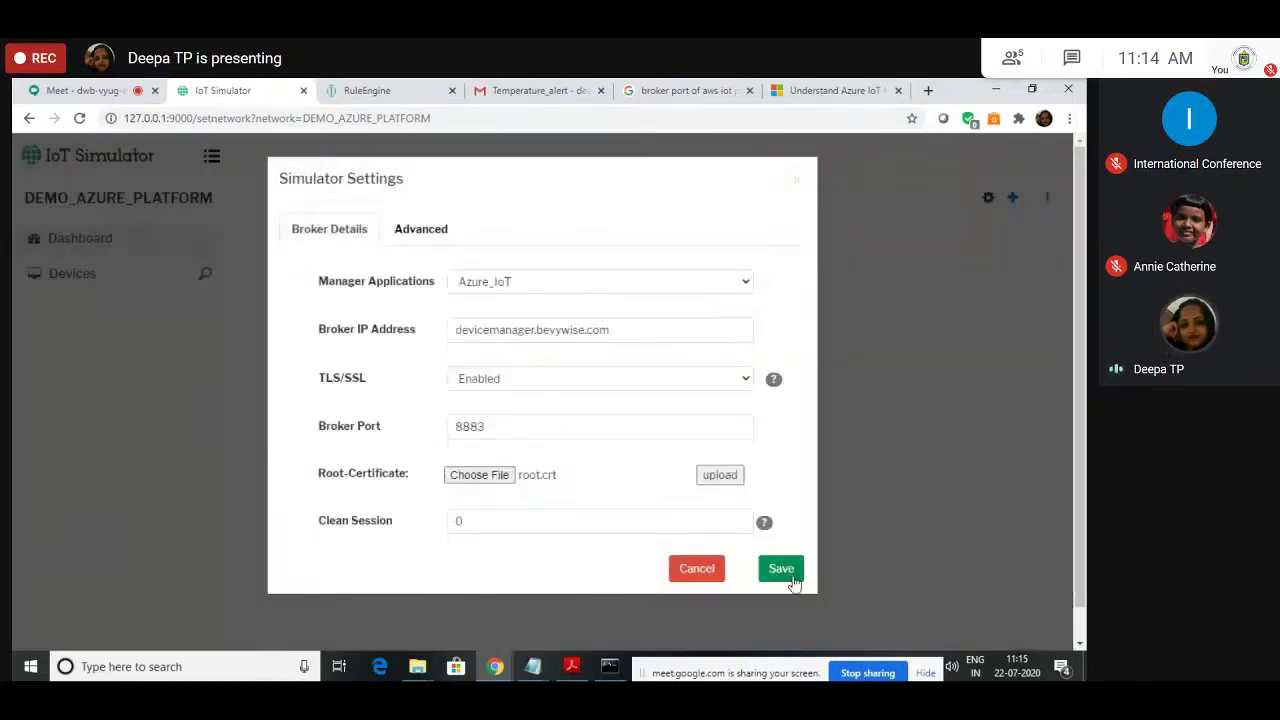
click(480, 525)
key(BackSpace)
text(1)
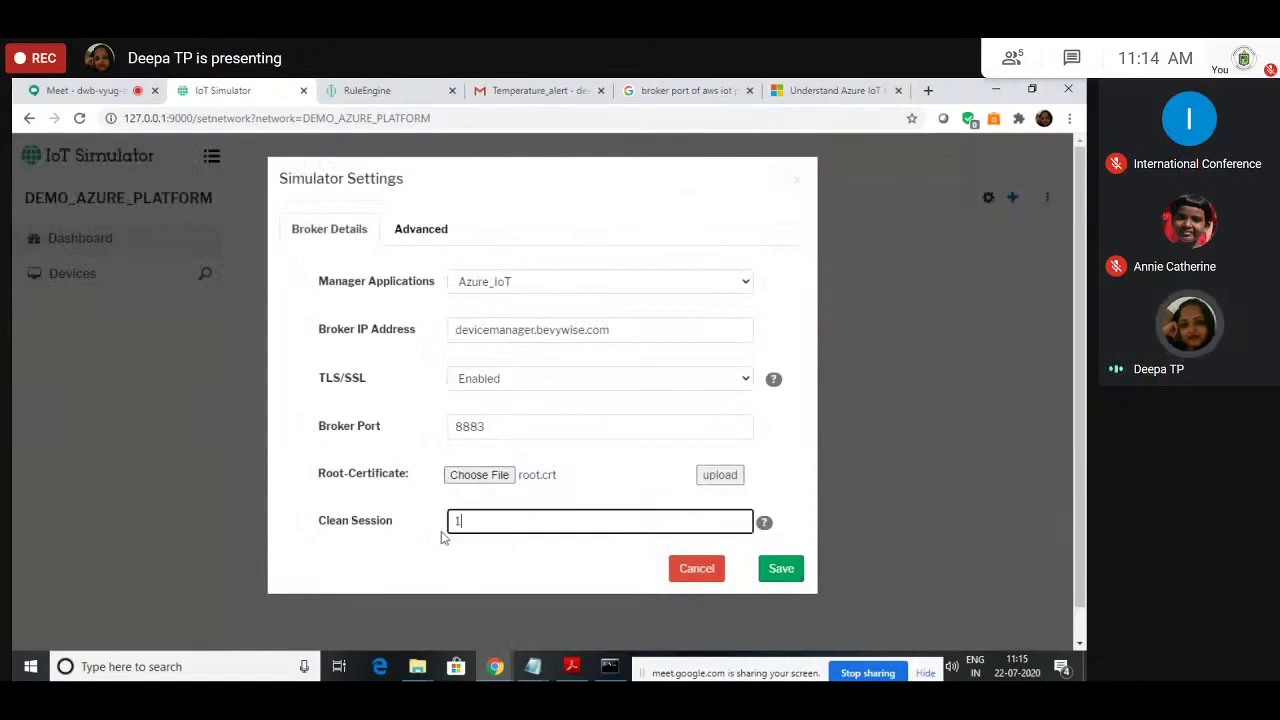
click(466, 561)
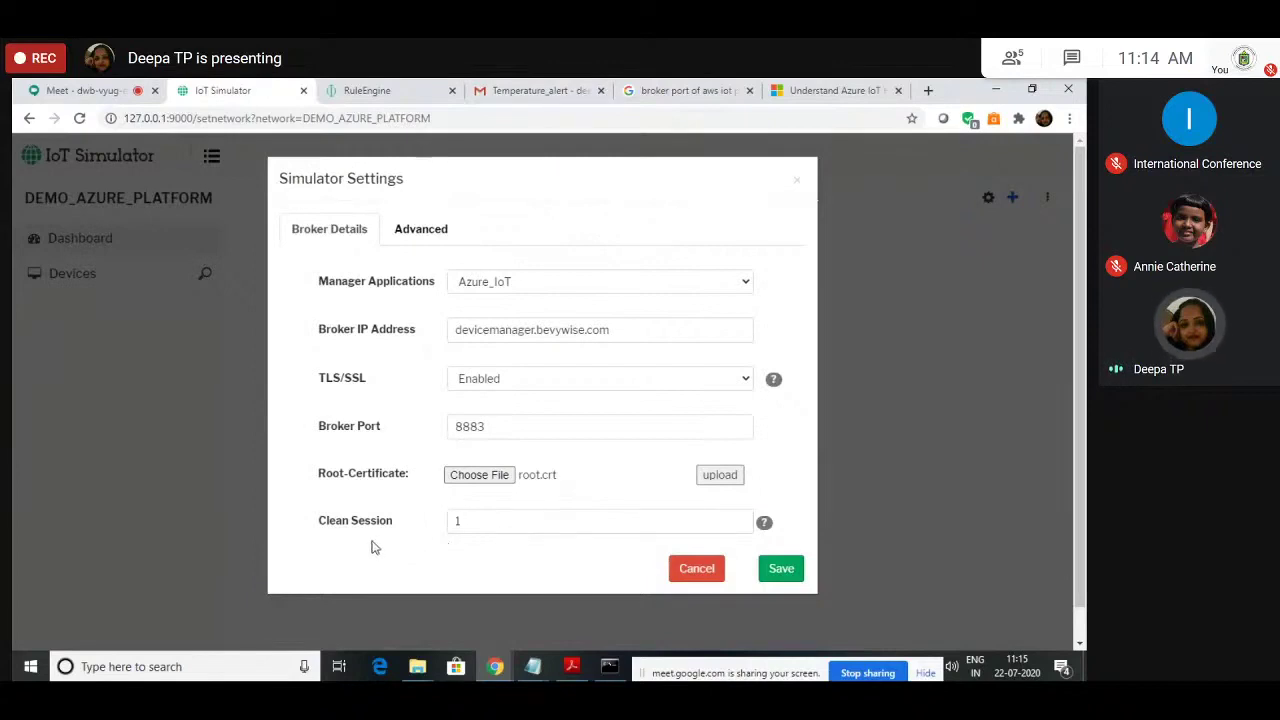
Step: Save the DEMO_AZURE_PLATFORM broker settings, accepting the broker IP warning
click(451, 248)
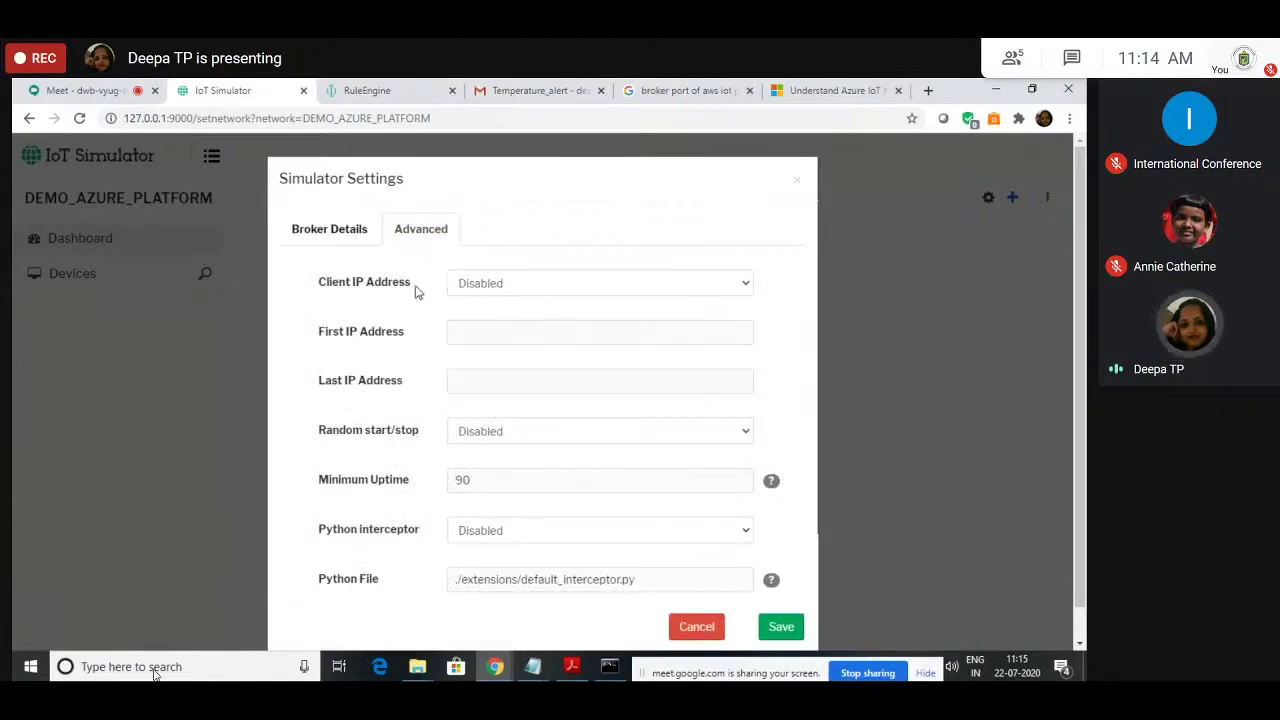
click(310, 237)
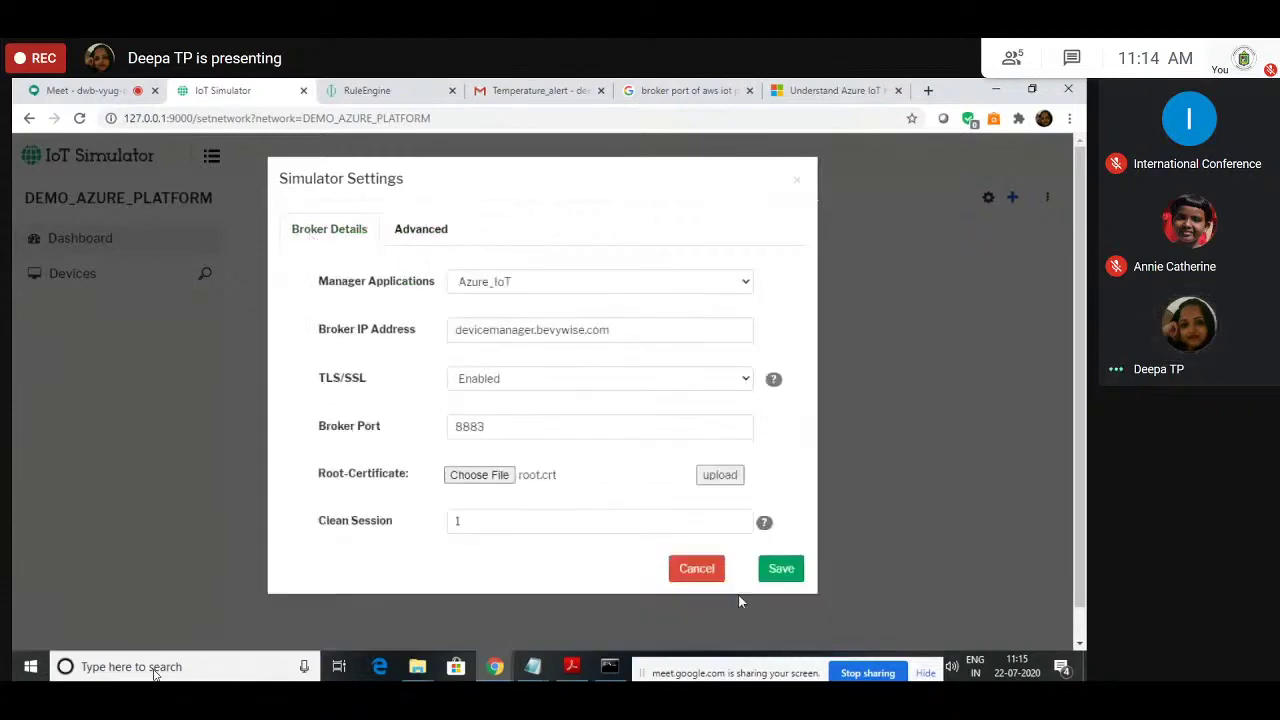
click(783, 570)
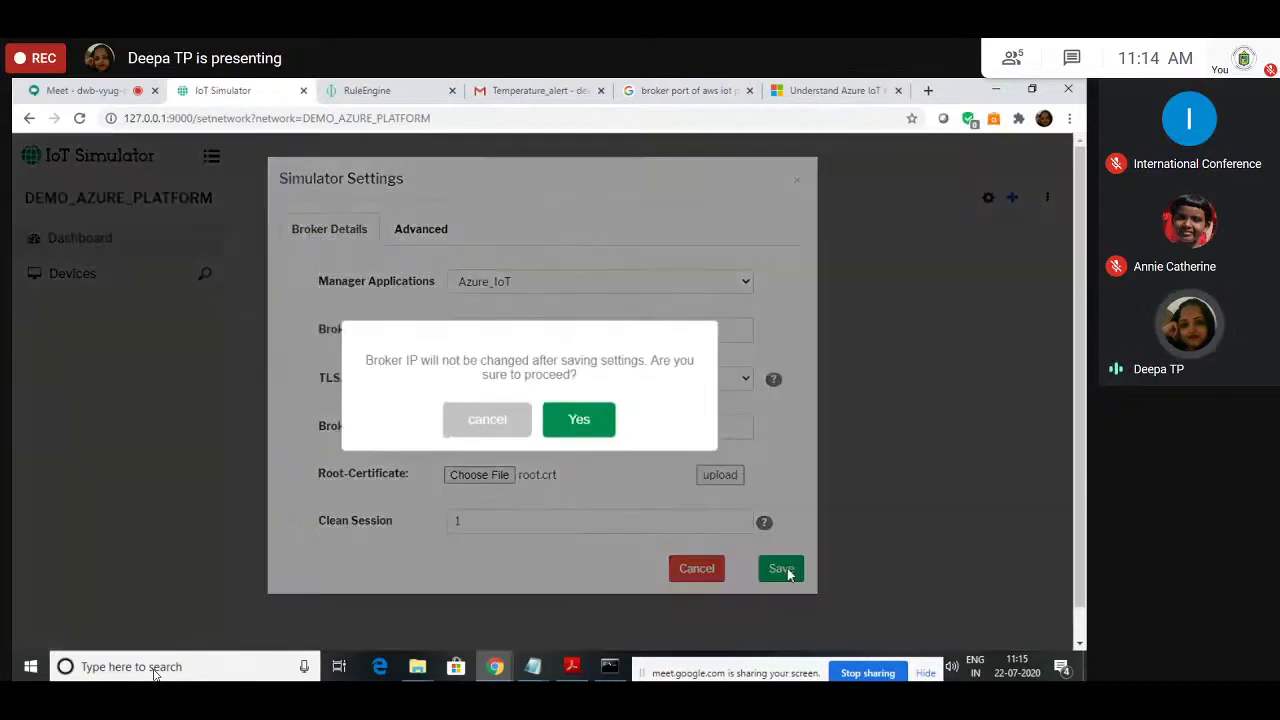
click(579, 420)
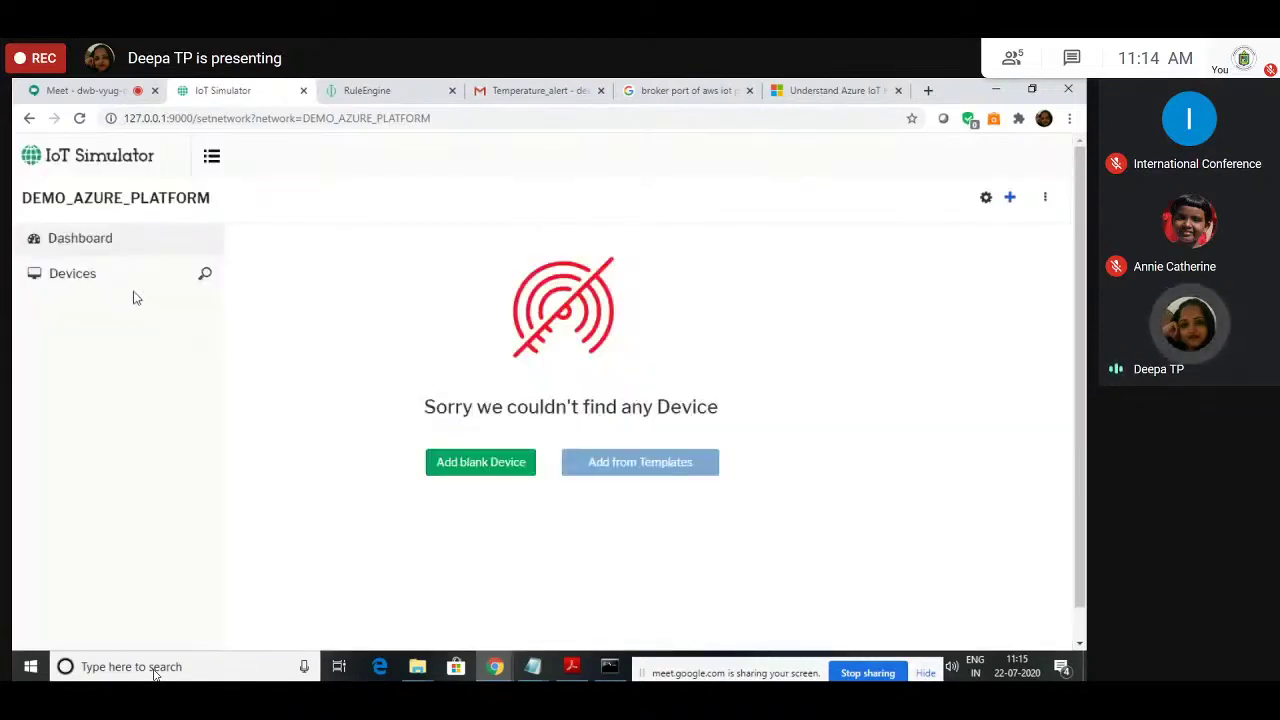
Step: Add blank device image_sensor, ID i_s, described as 'This is to capture images'
click(1010, 198)
click(912, 222)
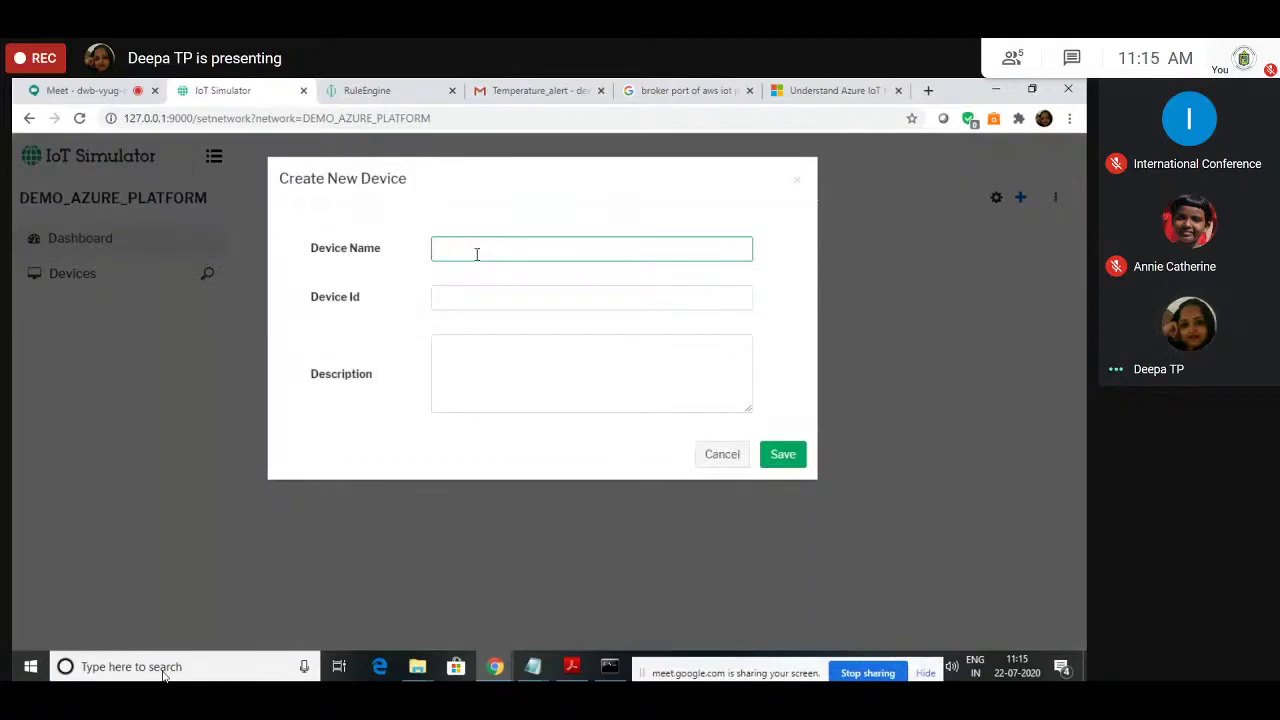
text(image_p)
text(ensor)
click(474, 296)
text(i_s)
click(462, 374)
text(This is )
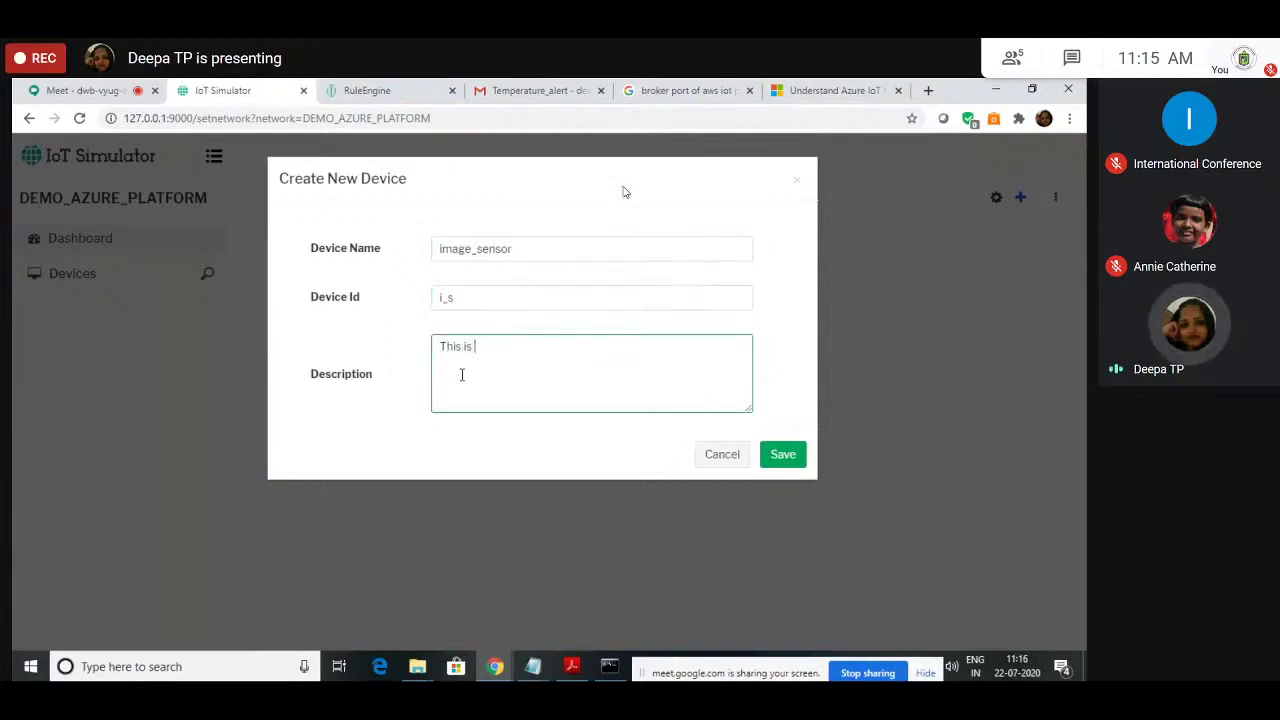
text(to capture)
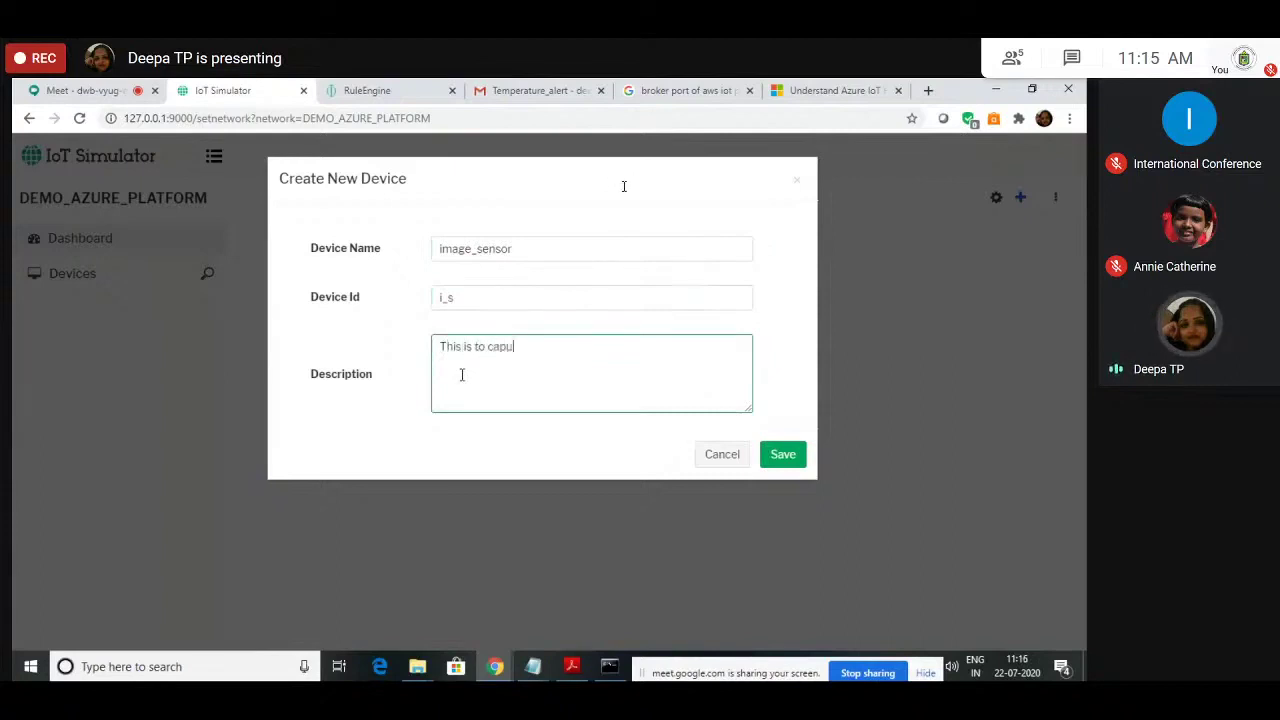
text( images)
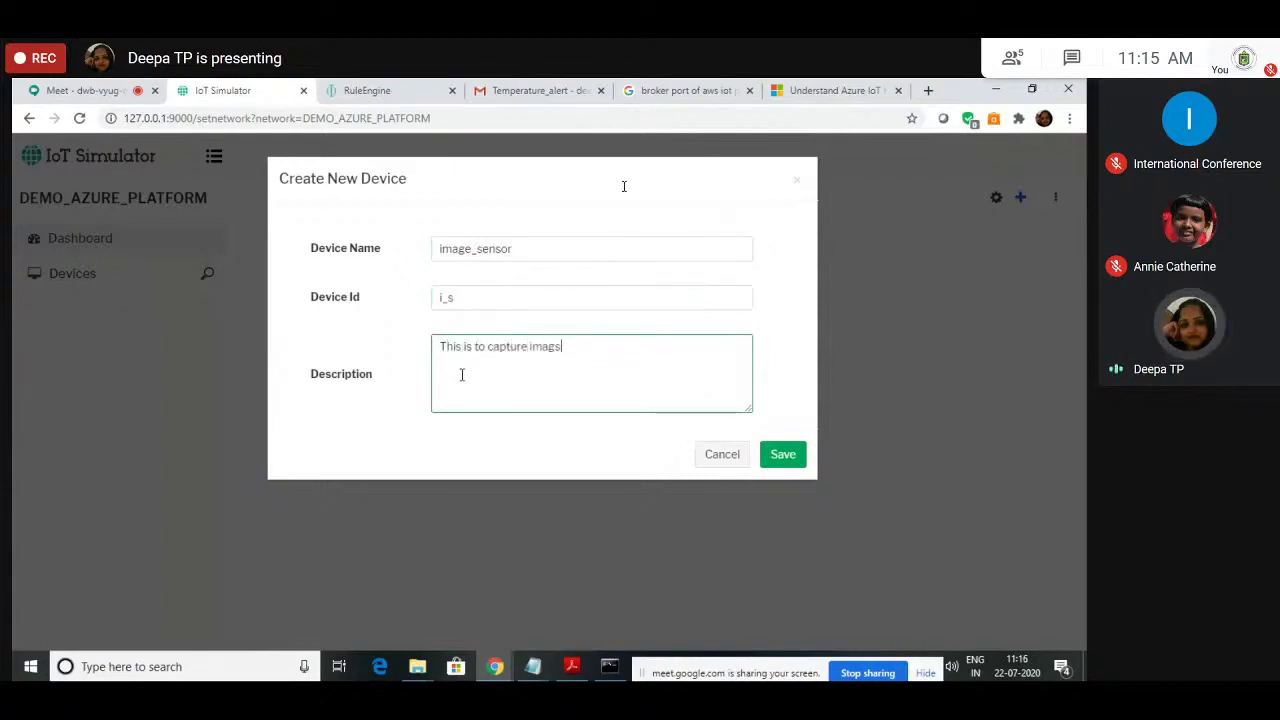
click(780, 468)
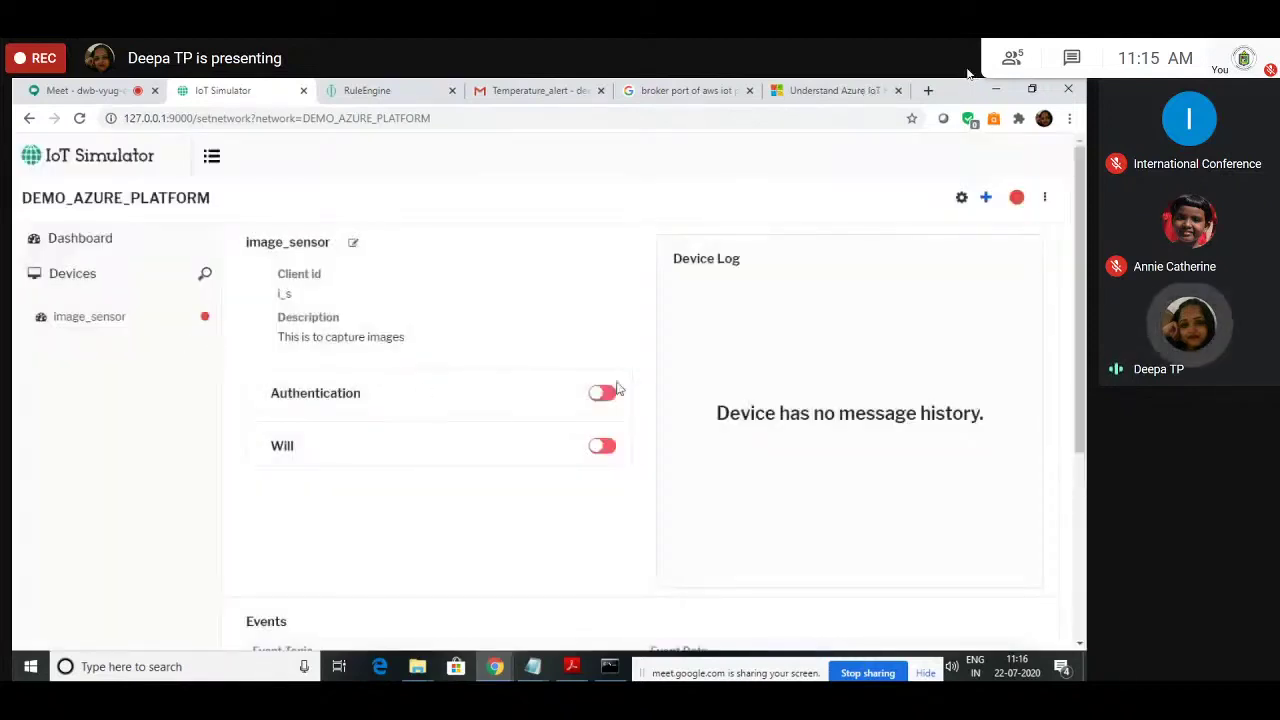
Step: Select the Auth Key on Device Manager's Security page, then return to the simulator
click(393, 86)
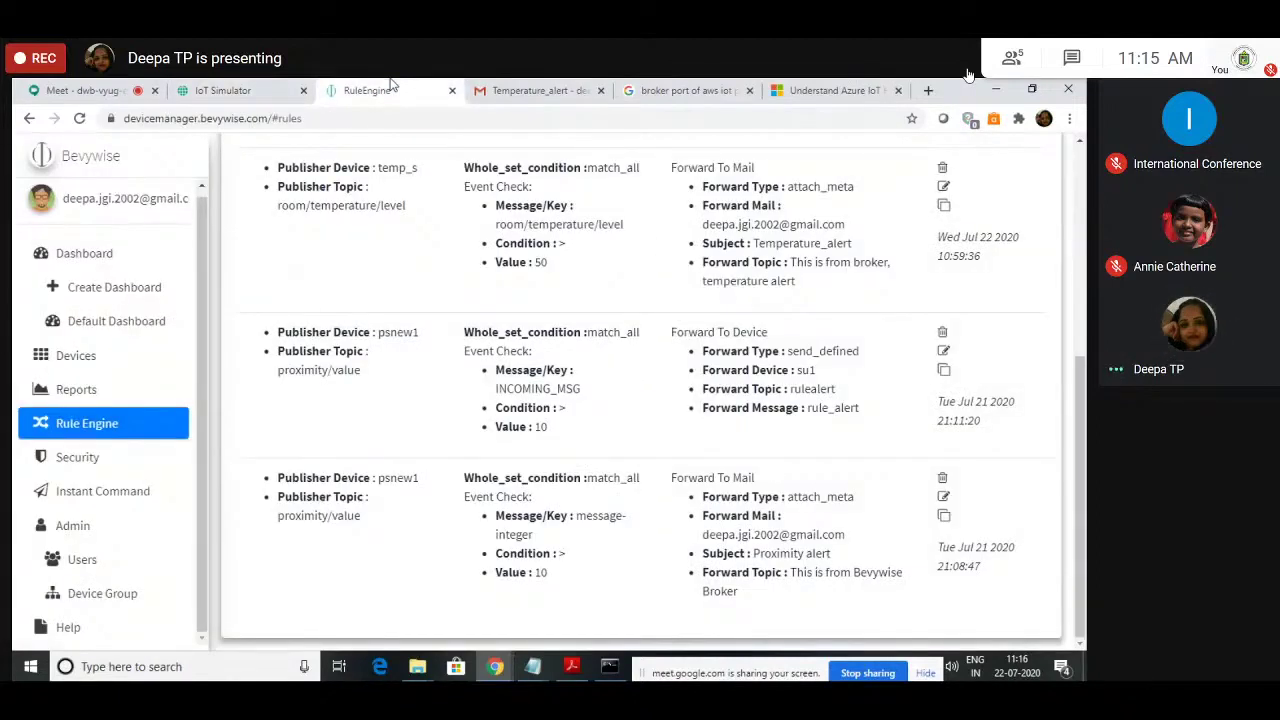
click(94, 459)
double_click(320, 314)
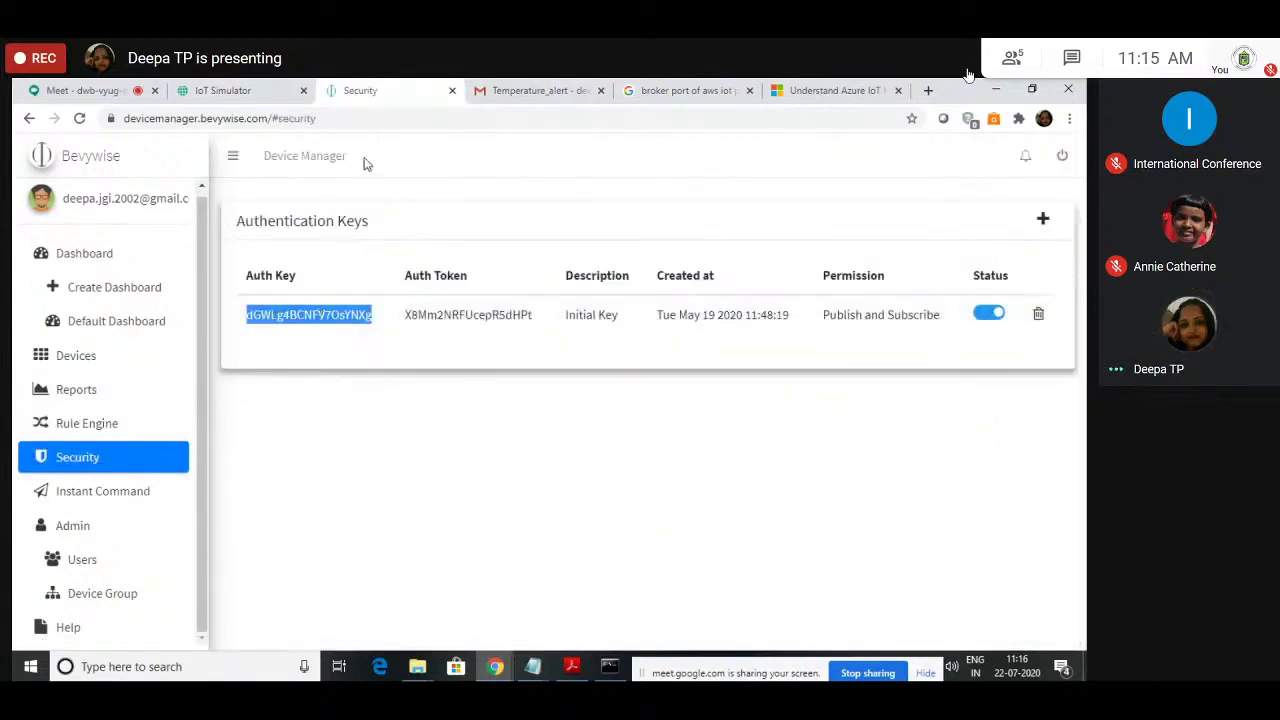
click(228, 90)
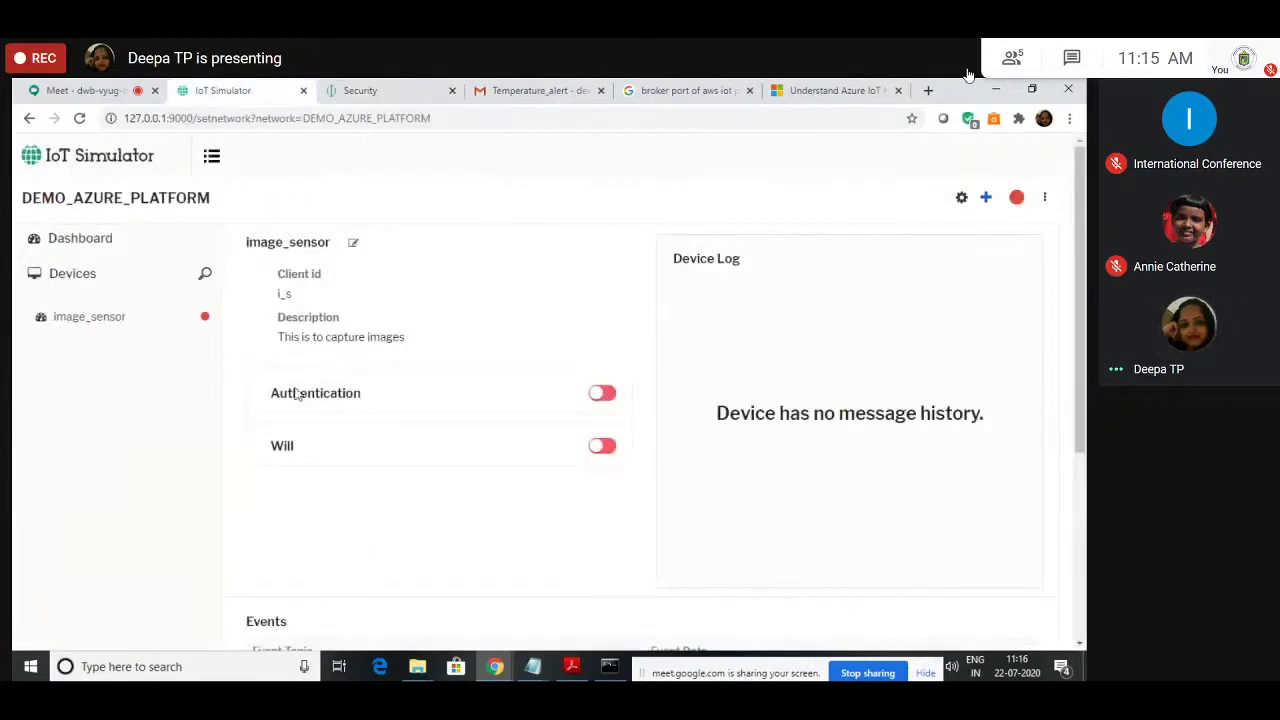
Step: Enable image_sensor authentication, try Self Signed, then set the type back to SAS Token
click(604, 395)
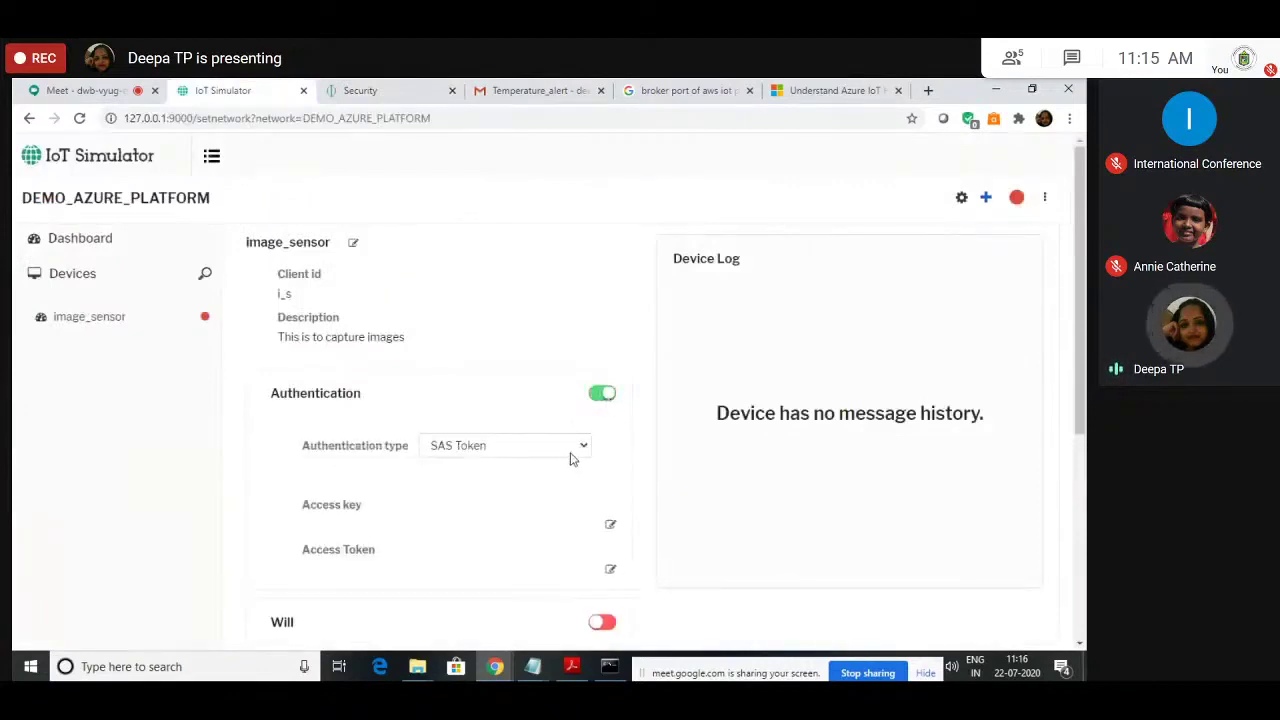
click(571, 455)
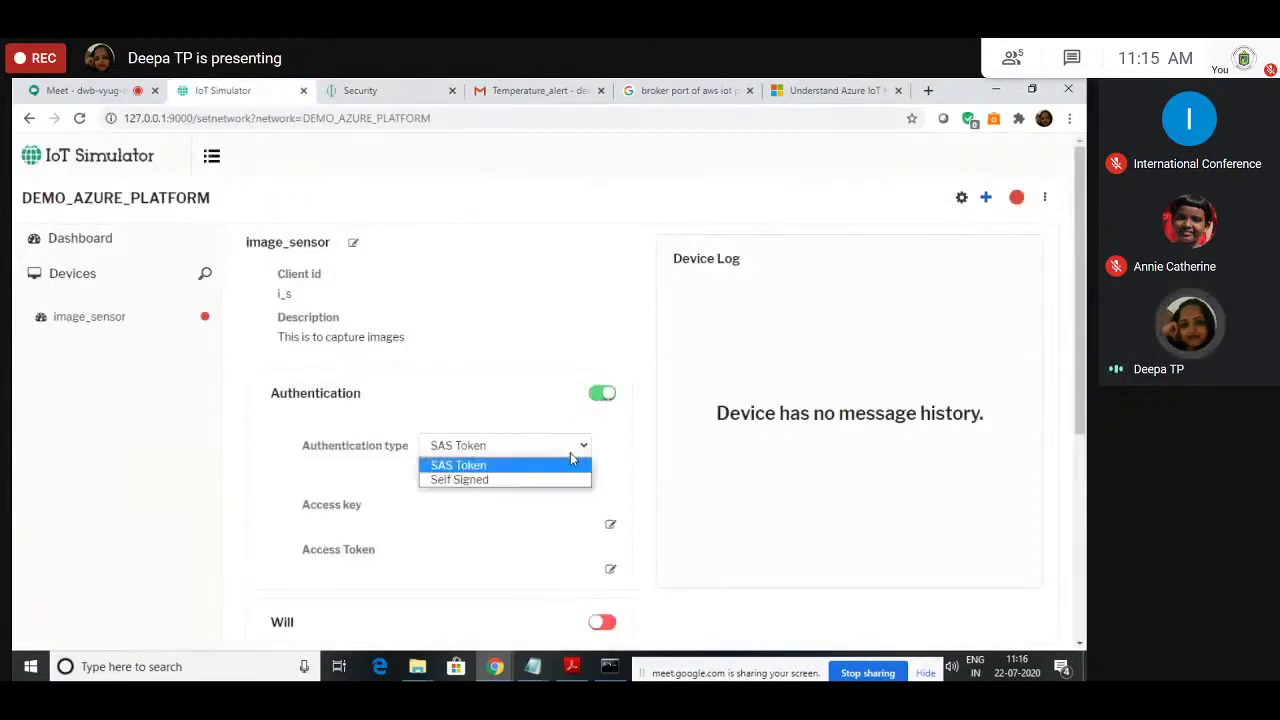
click(569, 481)
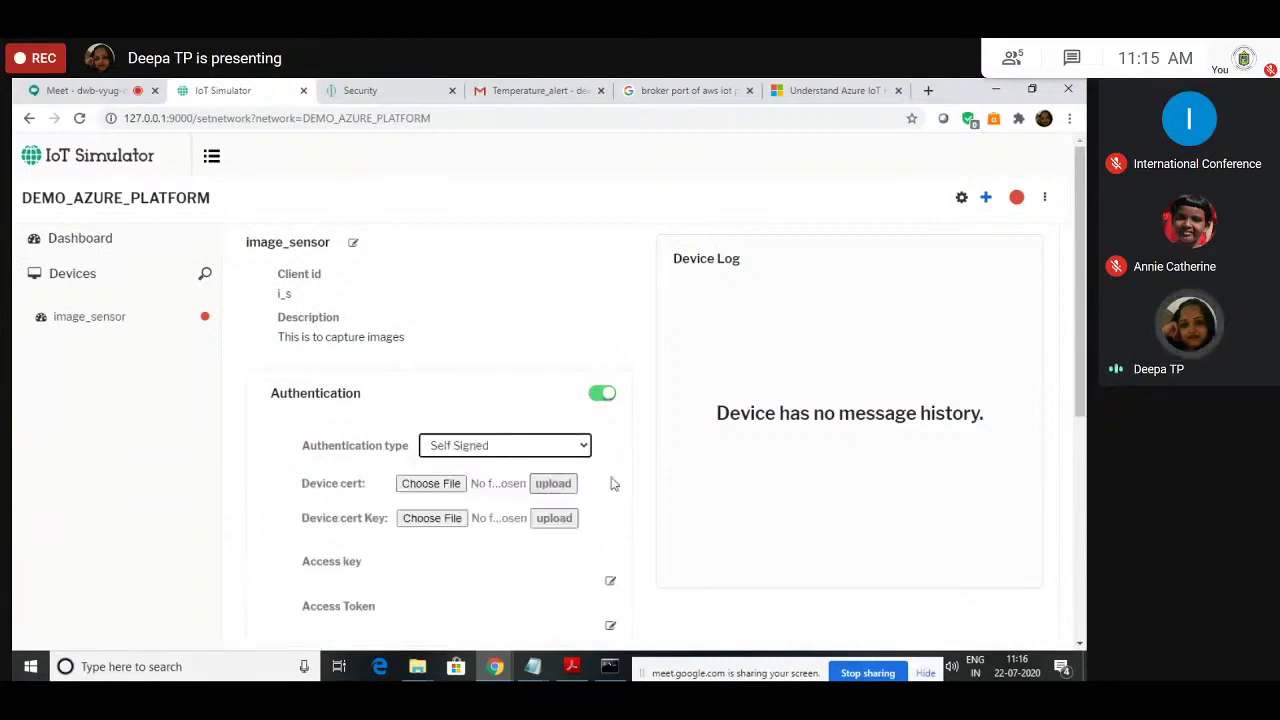
scroll(613, 484, down, 2)
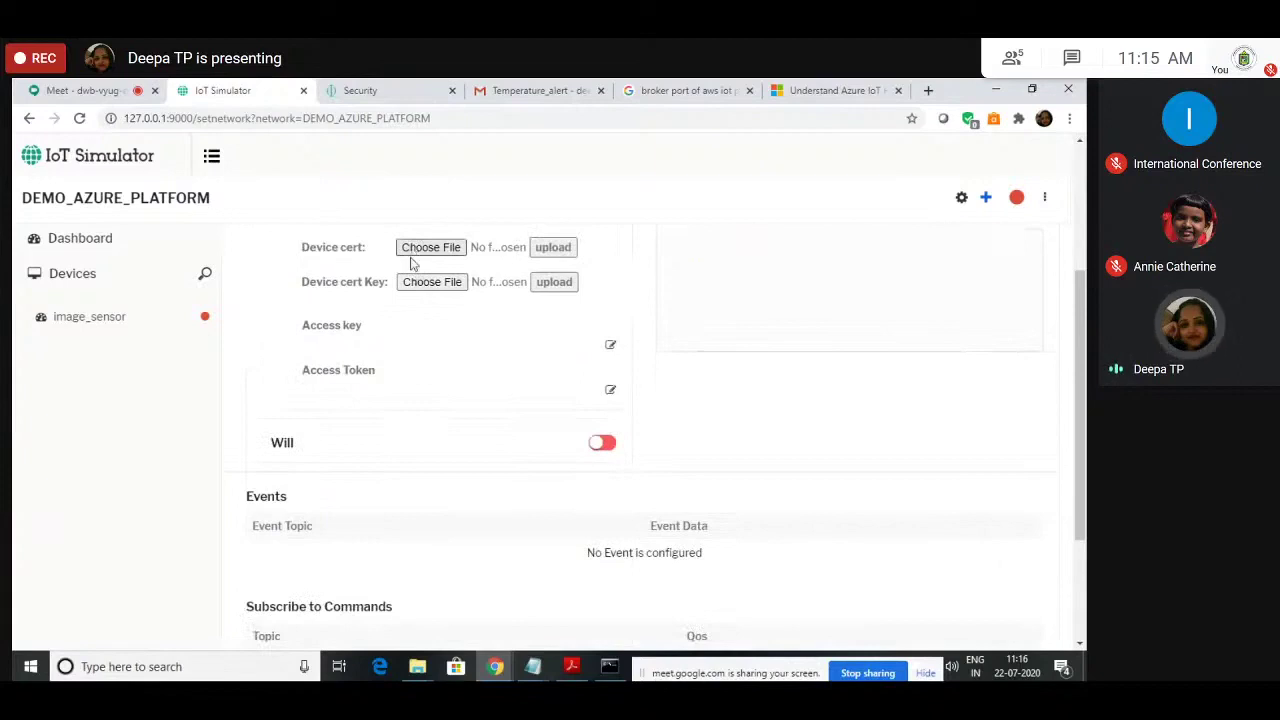
scroll(369, 380, up, 1)
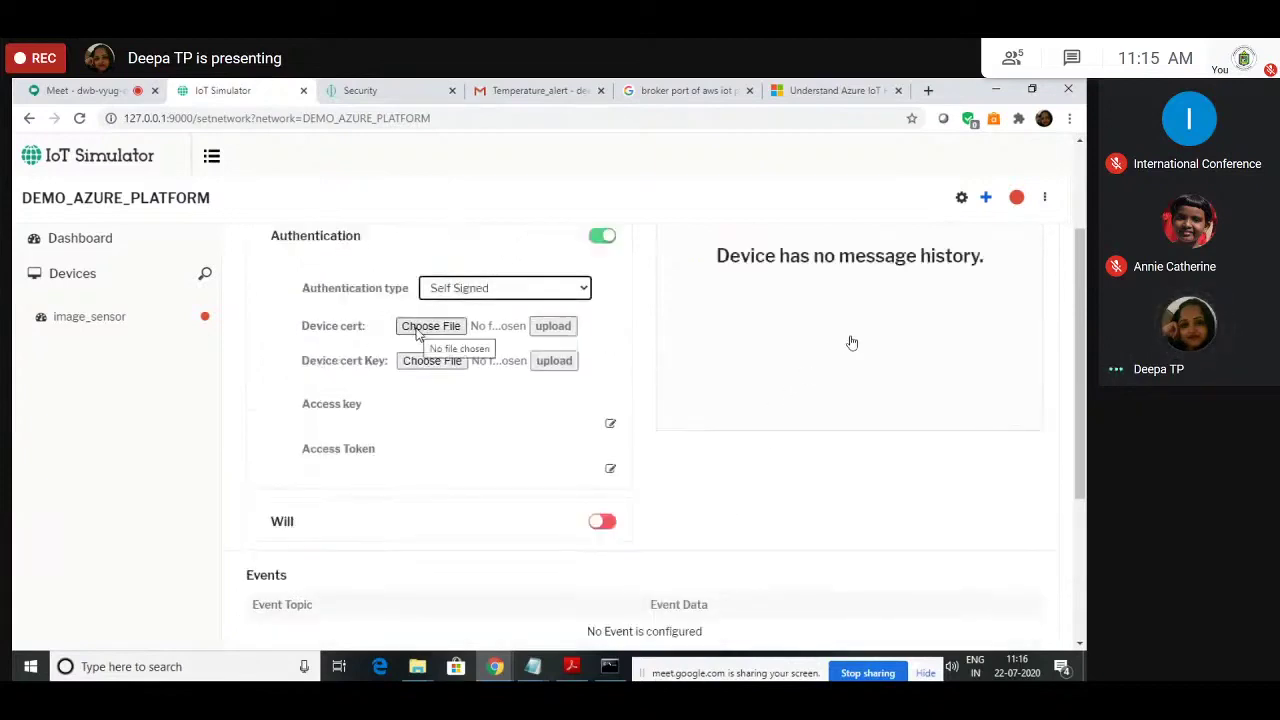
click(471, 292)
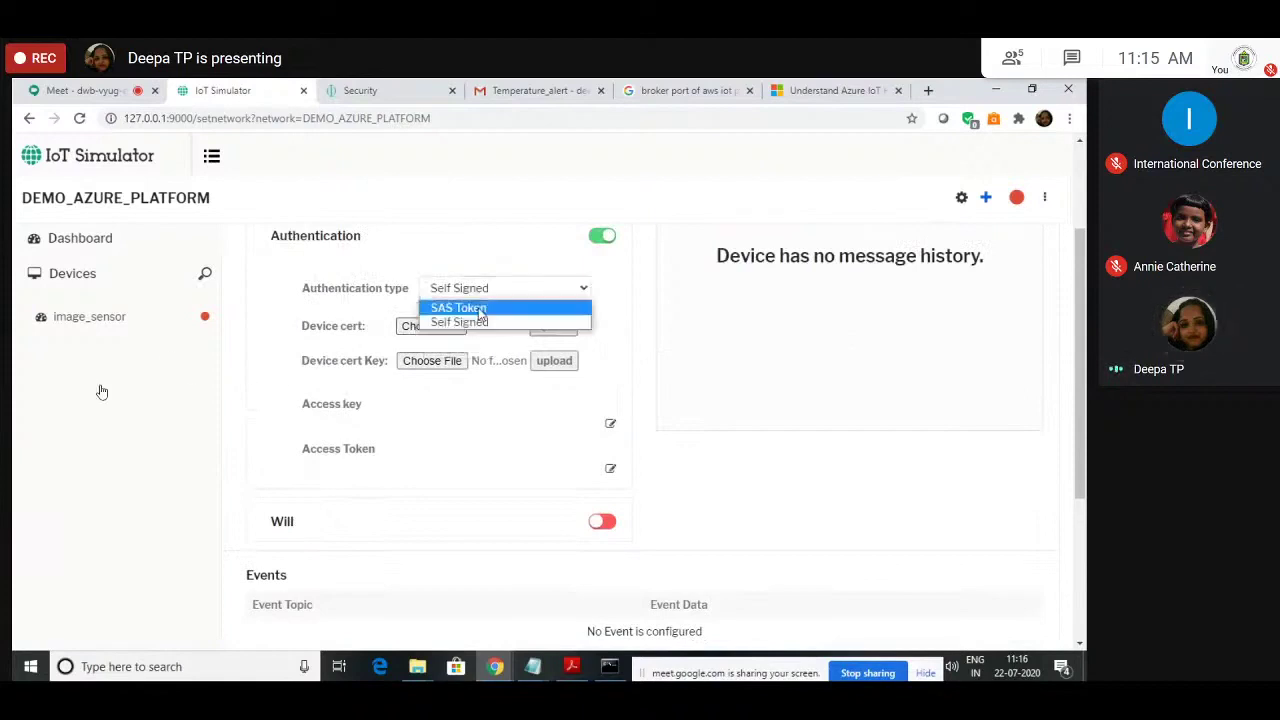
click(480, 310)
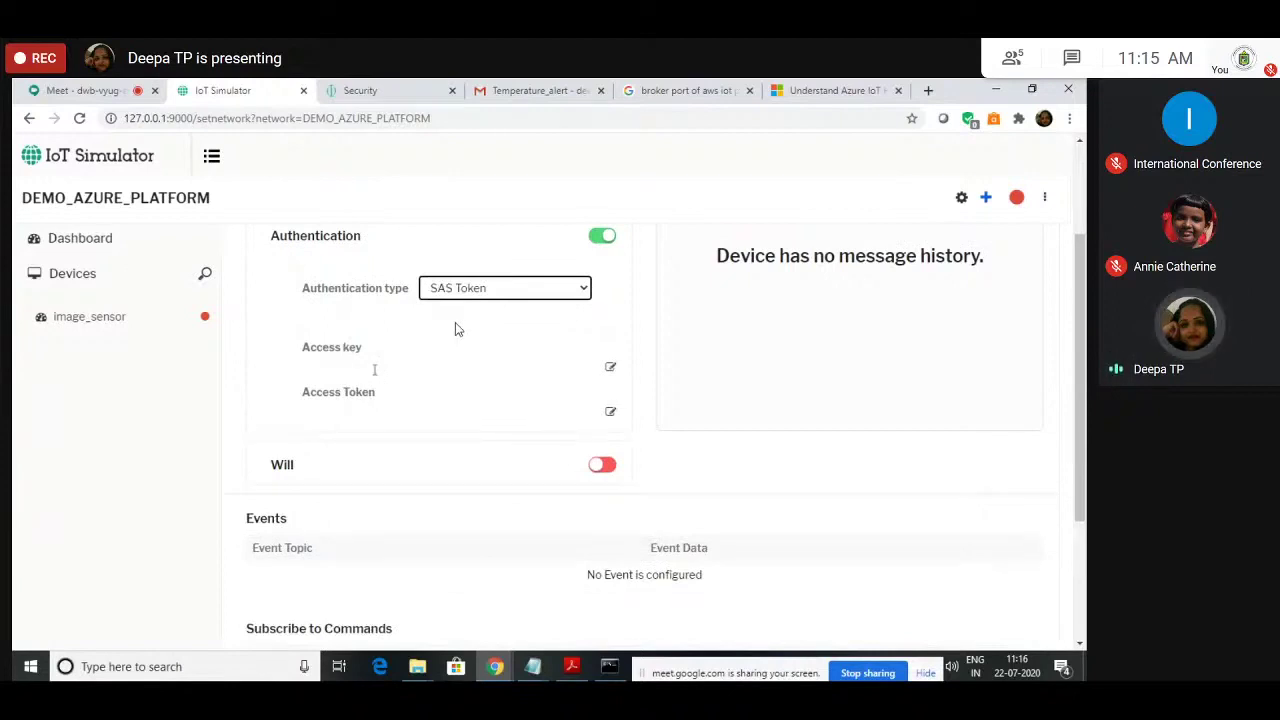
Step: Paste the copied Auth Key into the Access key field and save it
click(610, 370)
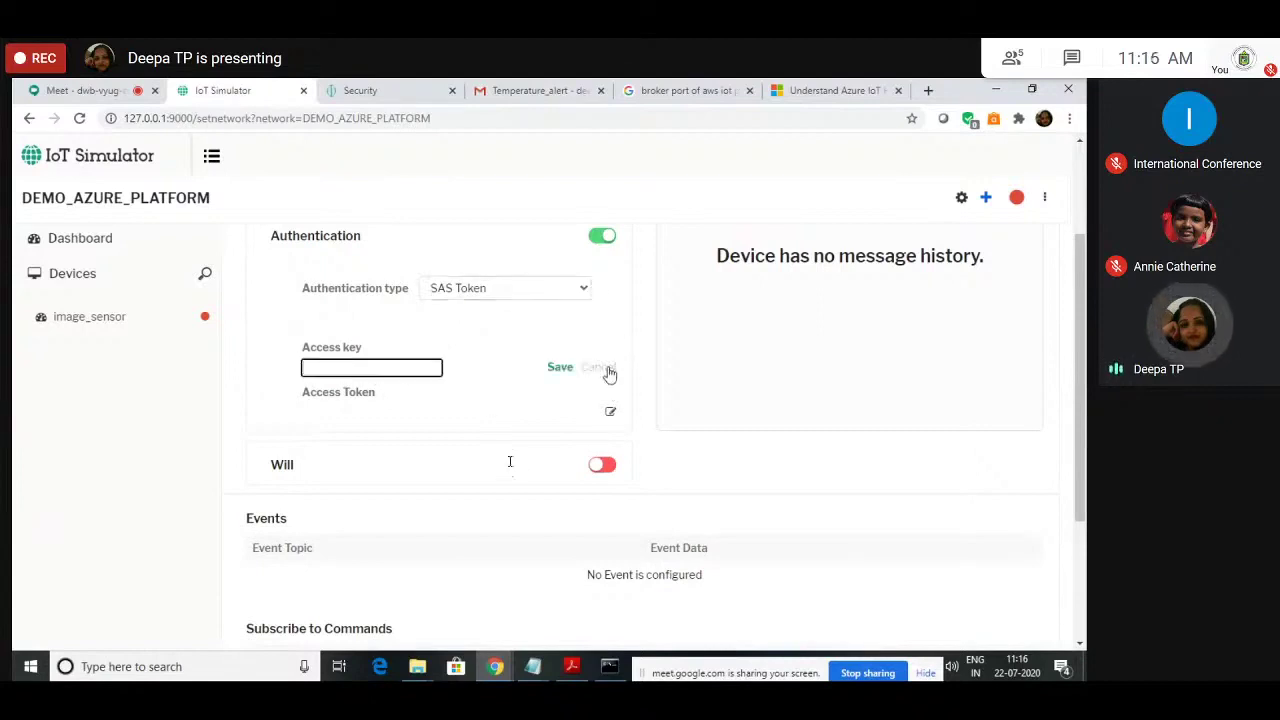
key(ctrl+v)
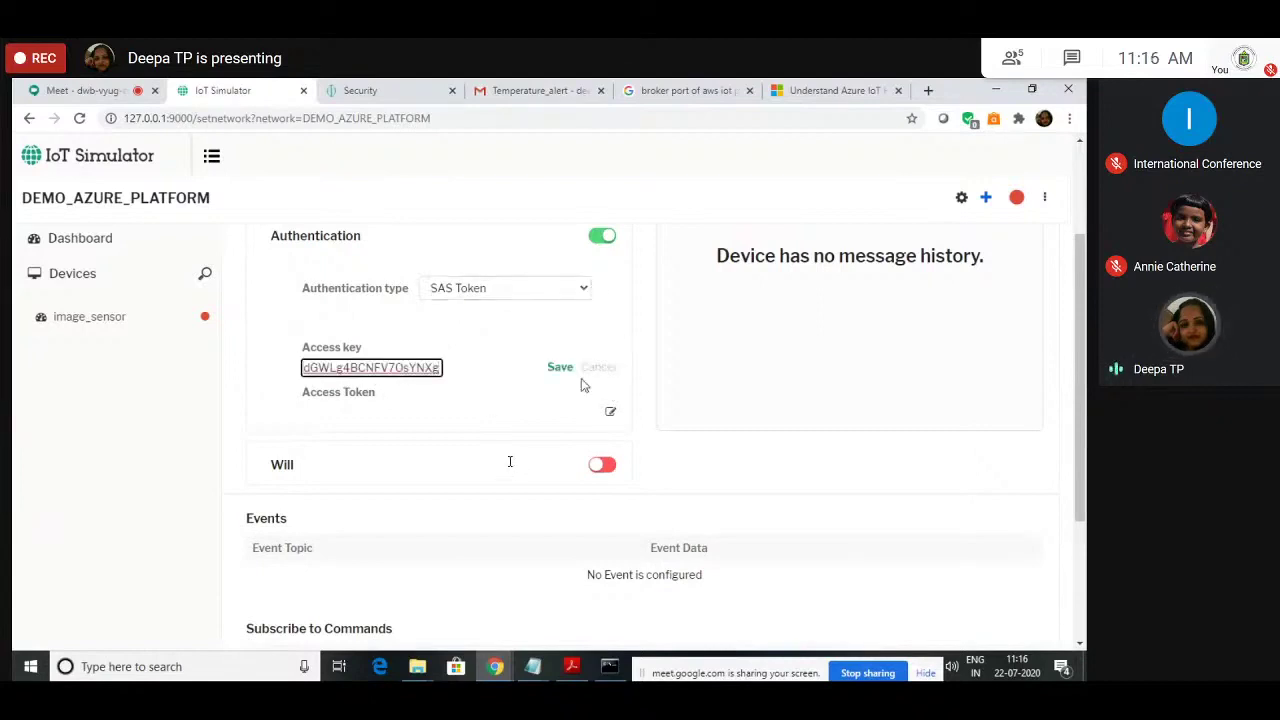
click(610, 411)
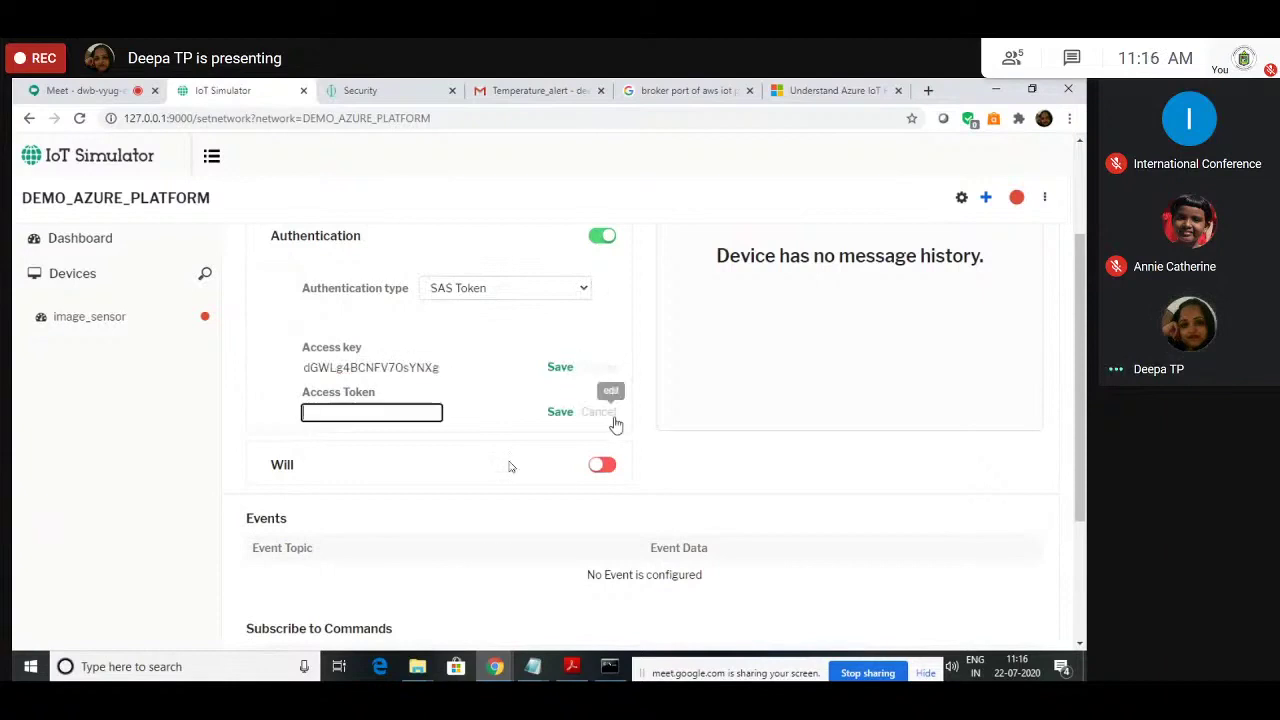
click(561, 369)
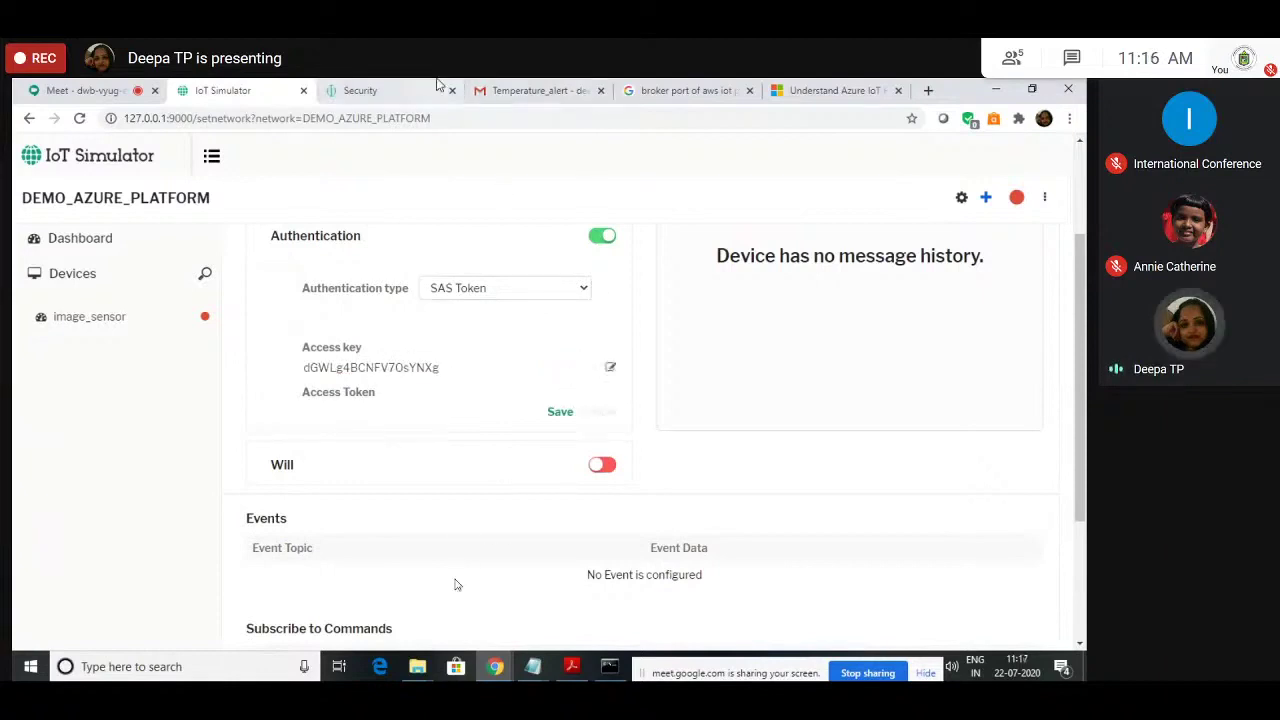
Step: Copy the Device Manager Auth Token into Access Token, save it, and start the network
click(364, 88)
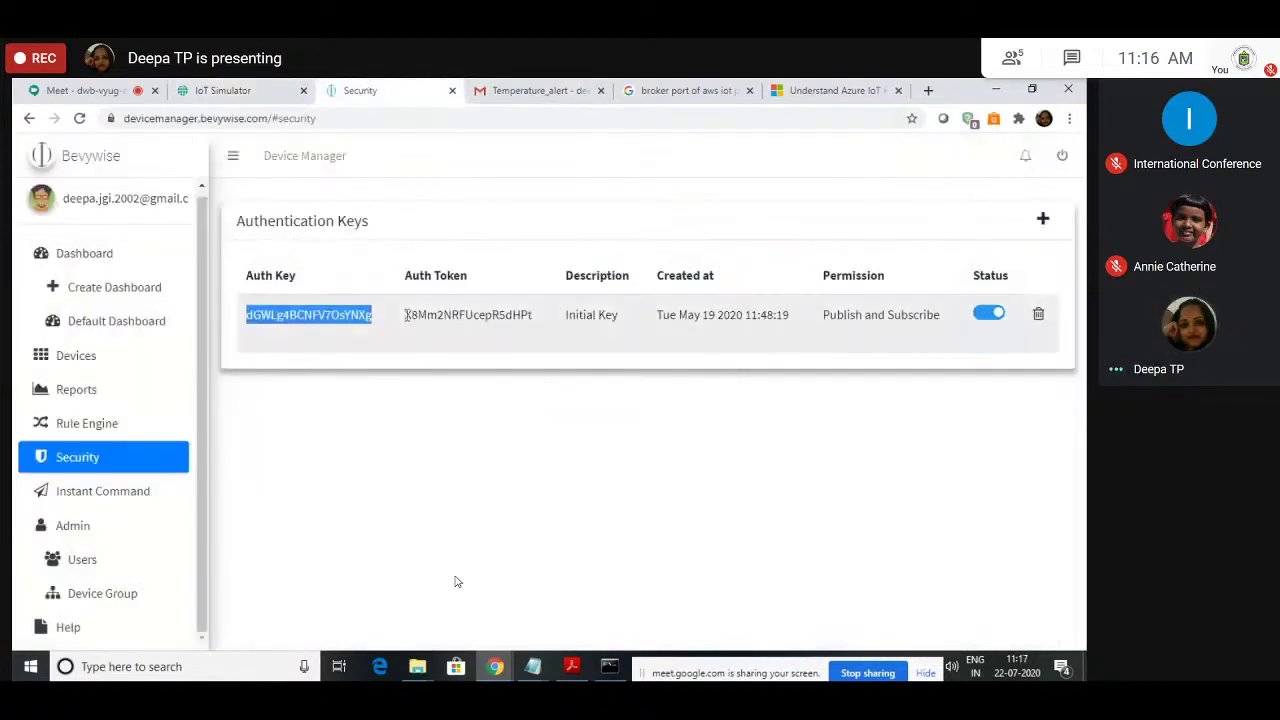
drag(413, 318, 532, 311)
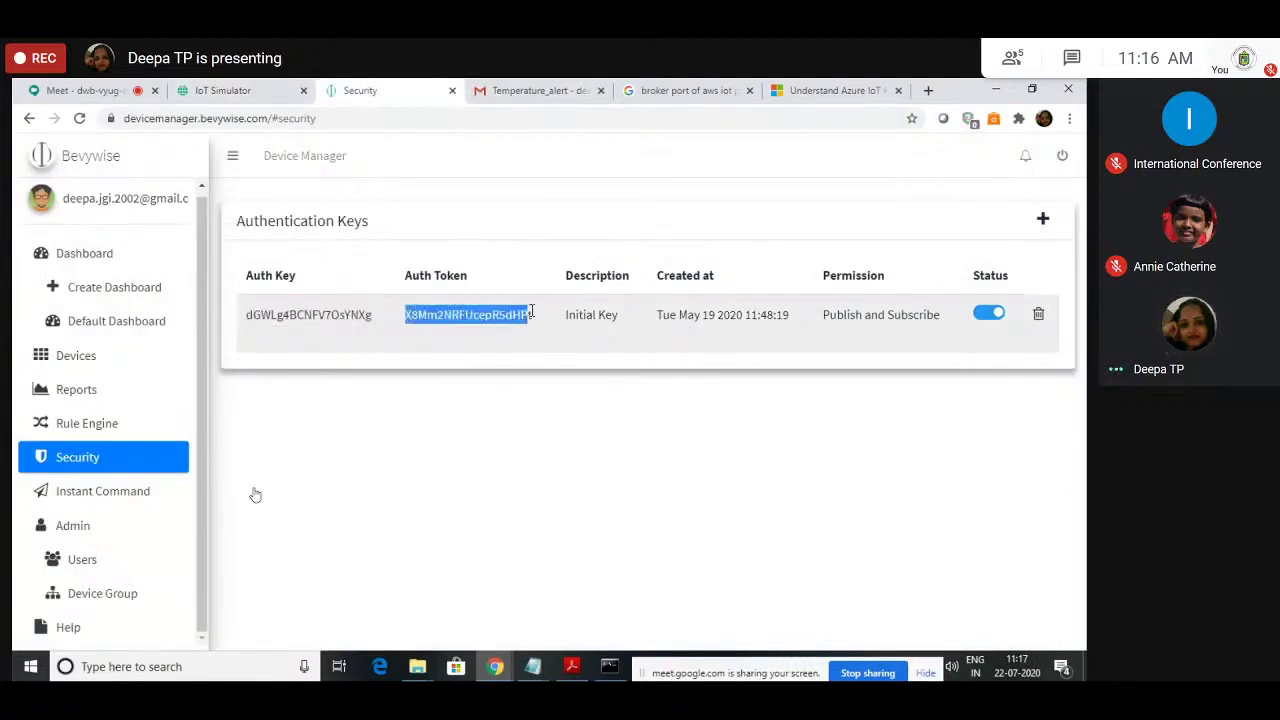
click(222, 90)
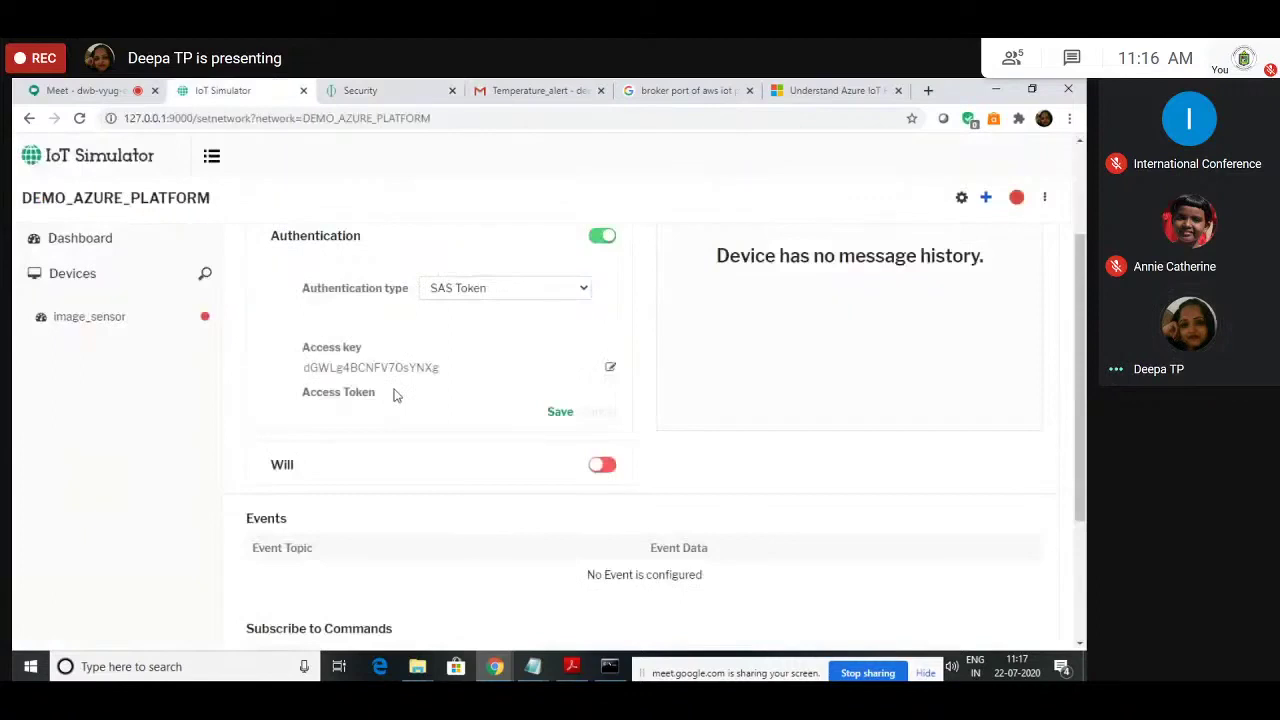
click(561, 413)
click(563, 417)
click(420, 414)
key(ctrl+v)
click(558, 414)
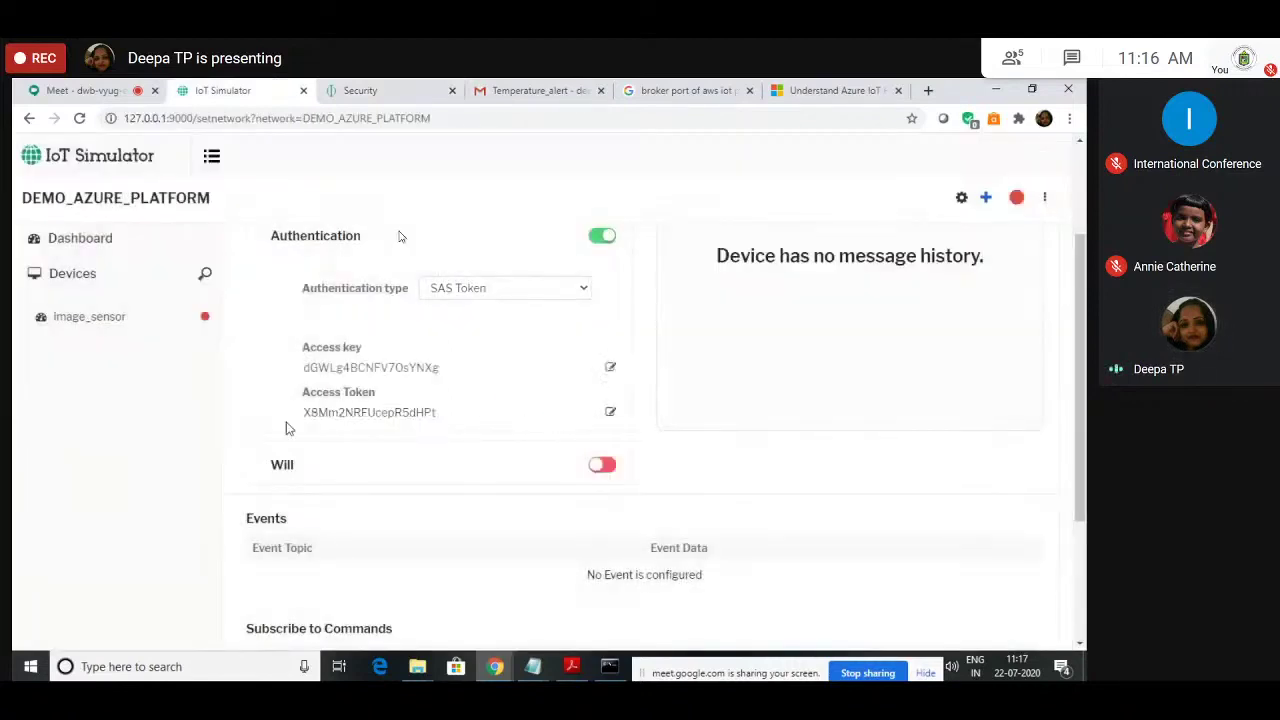
click(1017, 199)
click(360, 90)
Step: Open device i_s from Device Manager's Devices list to confirm it is active and connected
click(95, 357)
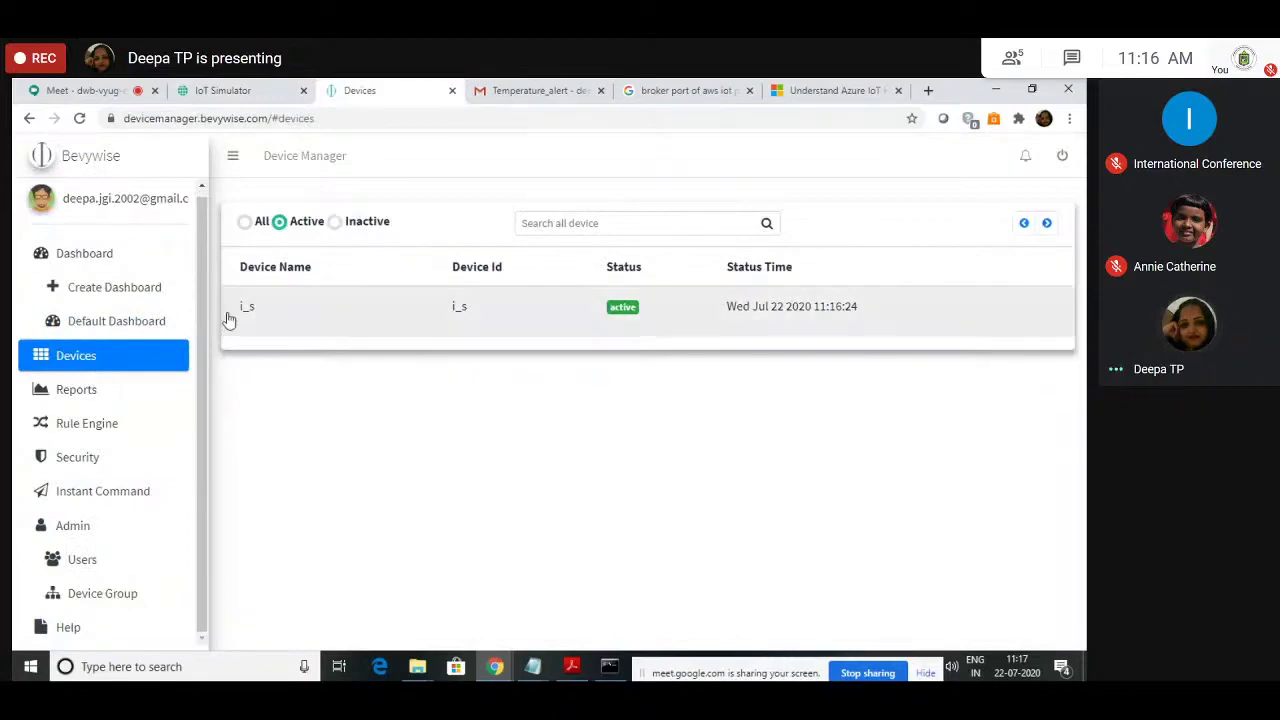
click(291, 318)
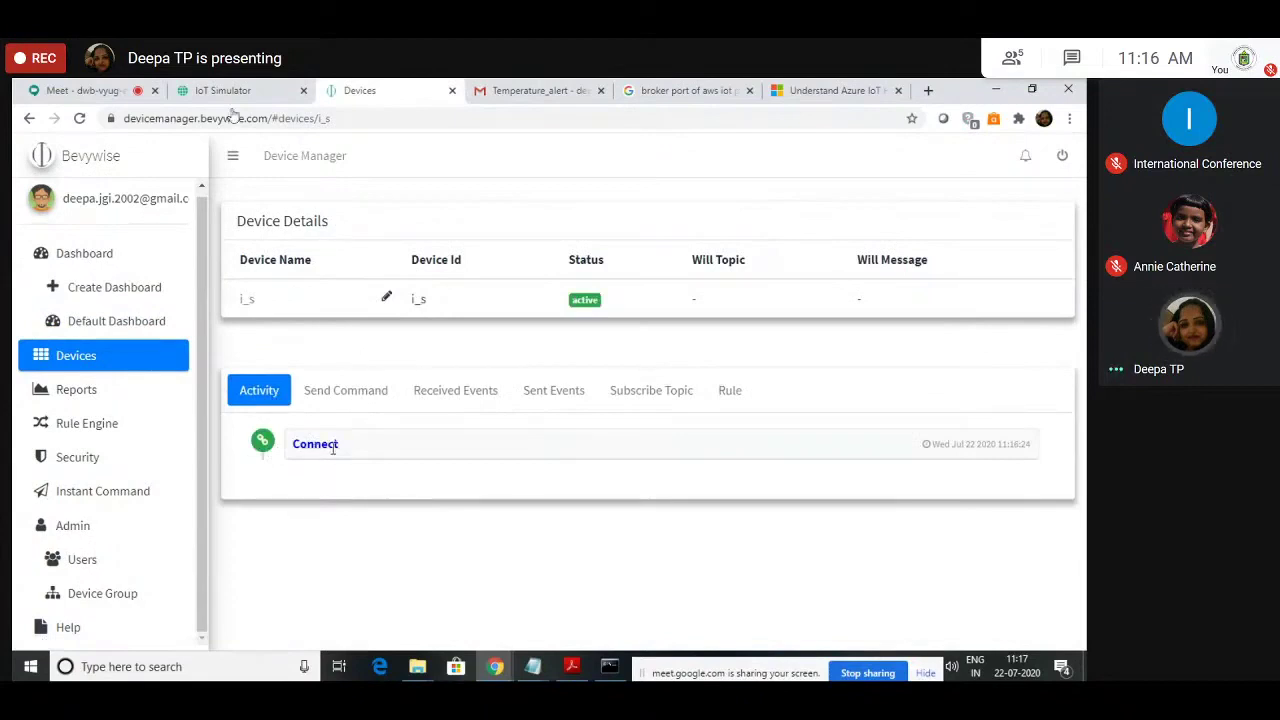
click(287, 85)
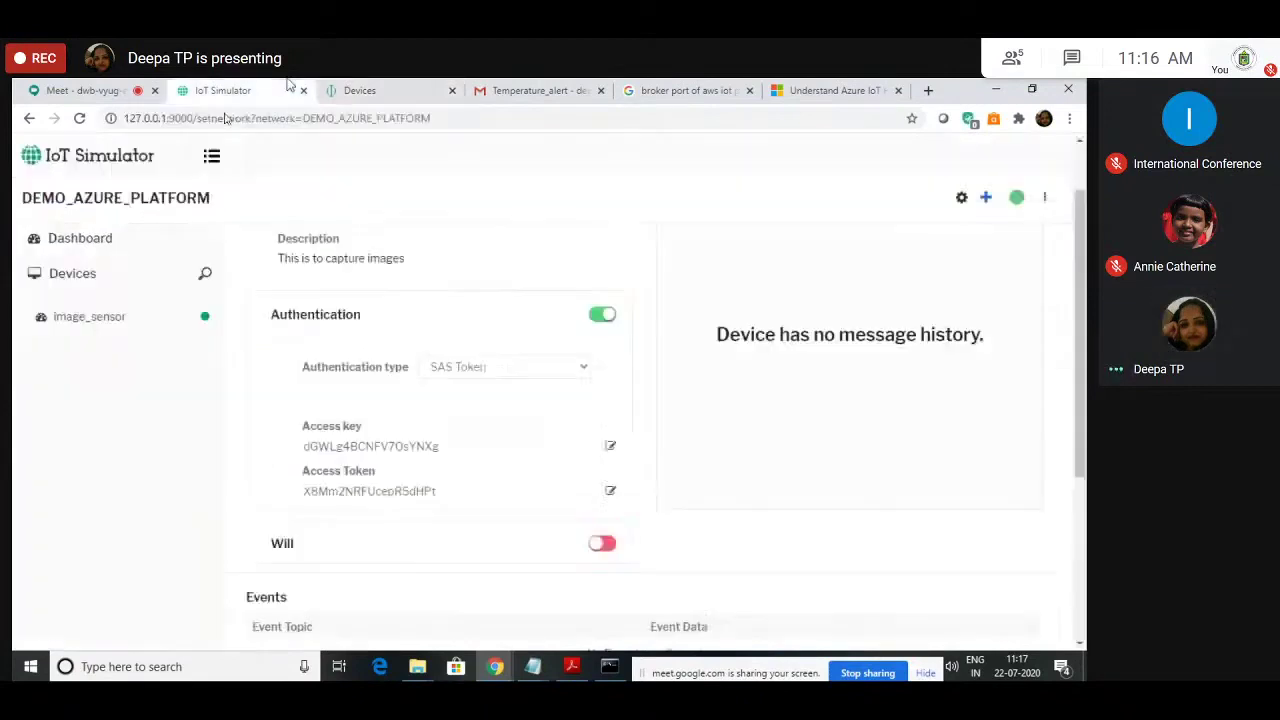
scroll(490, 406, down, 4)
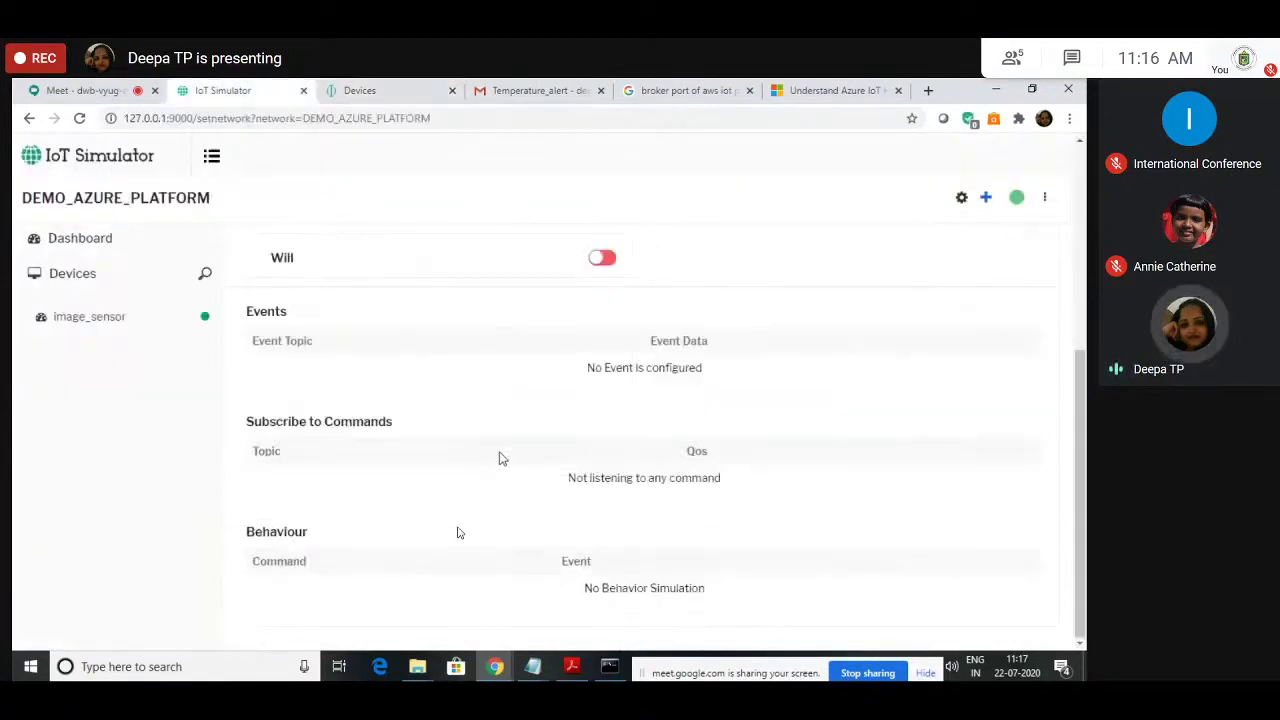
click(352, 93)
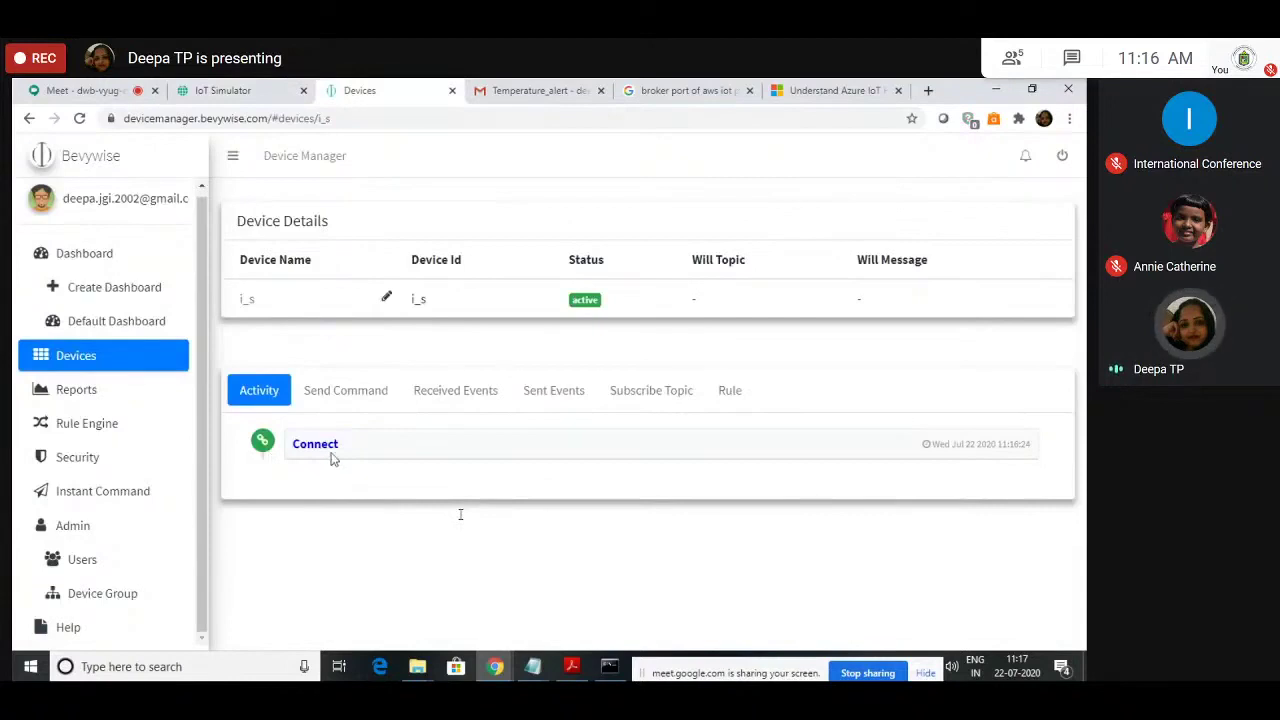
click(283, 88)
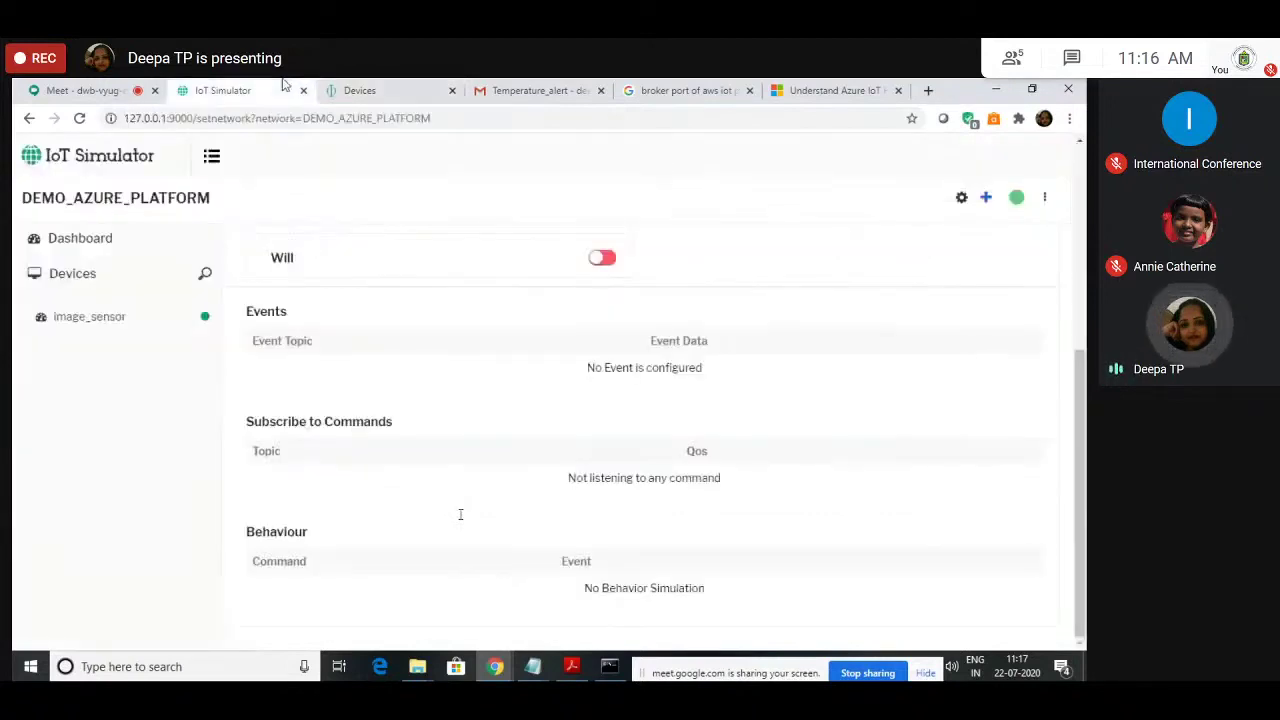
click(985, 199)
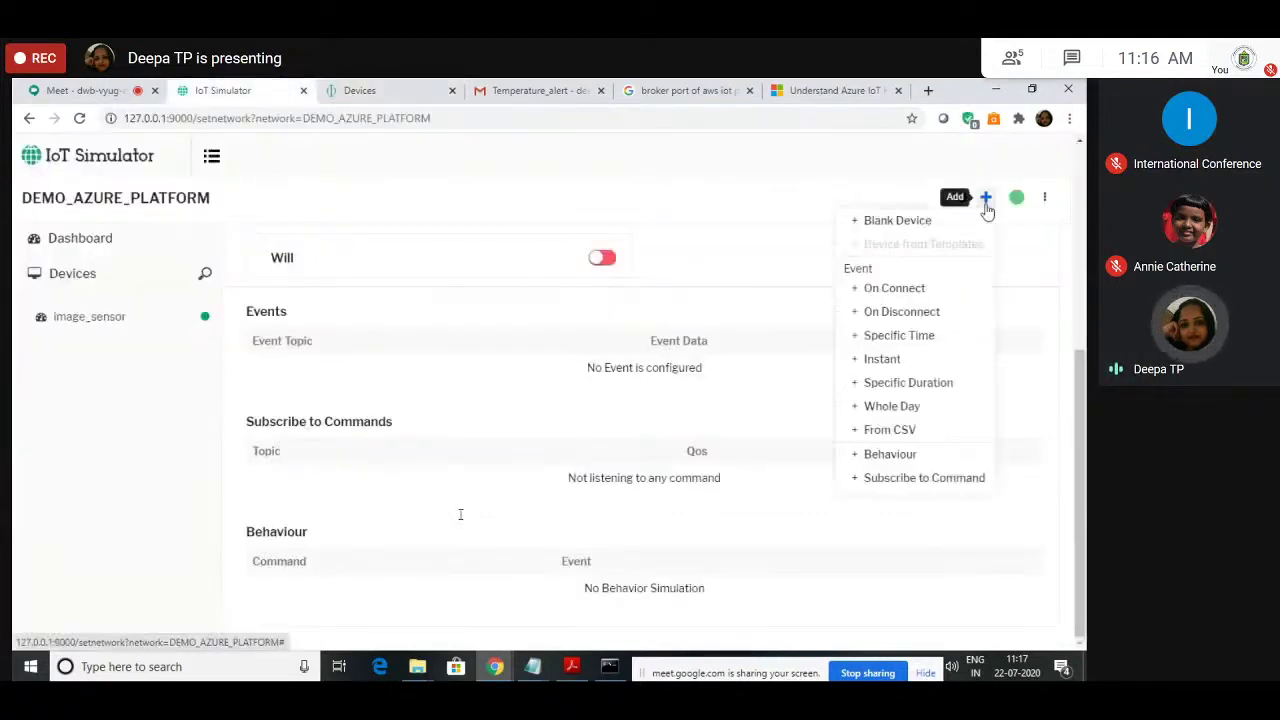
Step: Add an on-connect event publishing 'image sensor connected' to topic image_connect
click(900, 289)
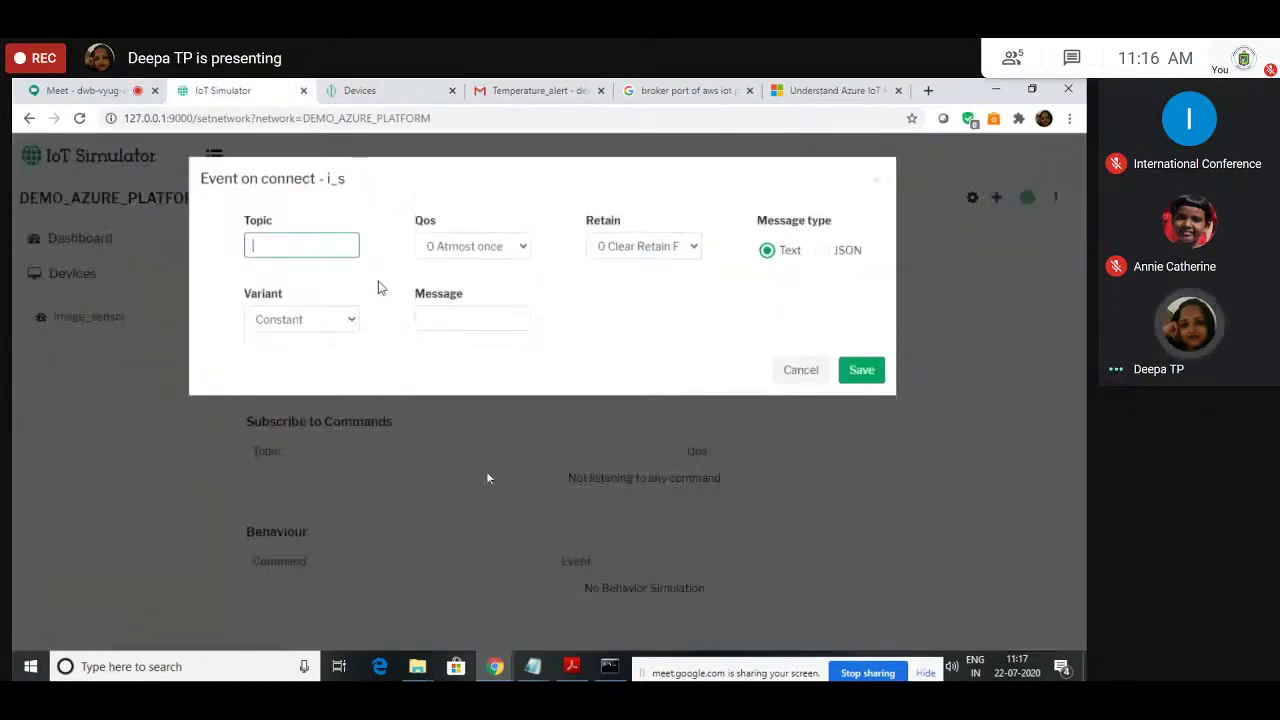
text(image)
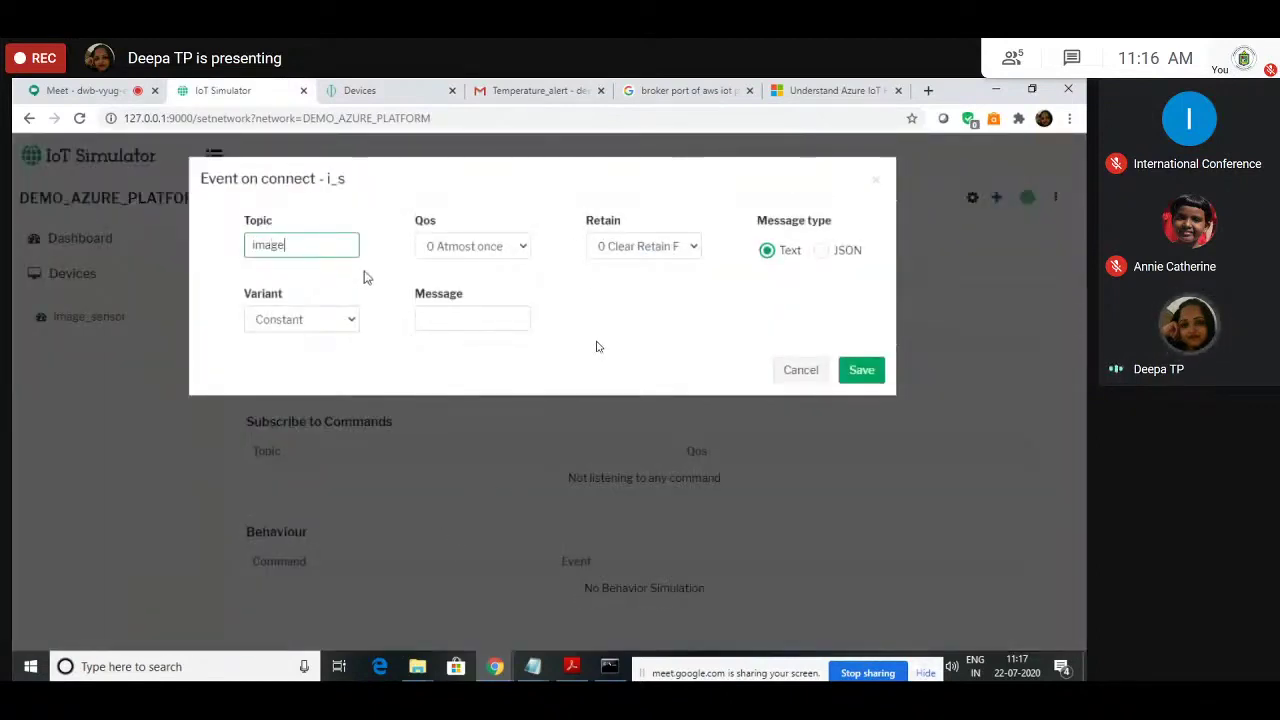
text(_connect)
key(BackSpace)
key(BackSpace)
text(ect)
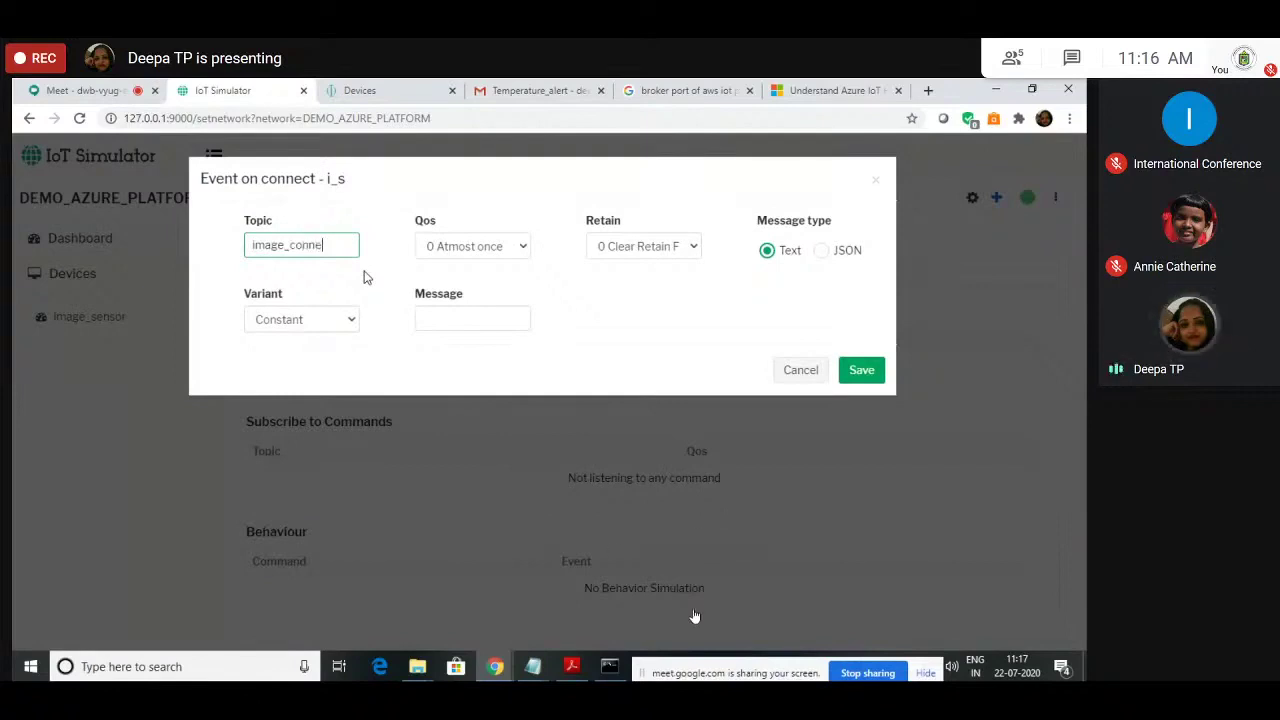
click(429, 323)
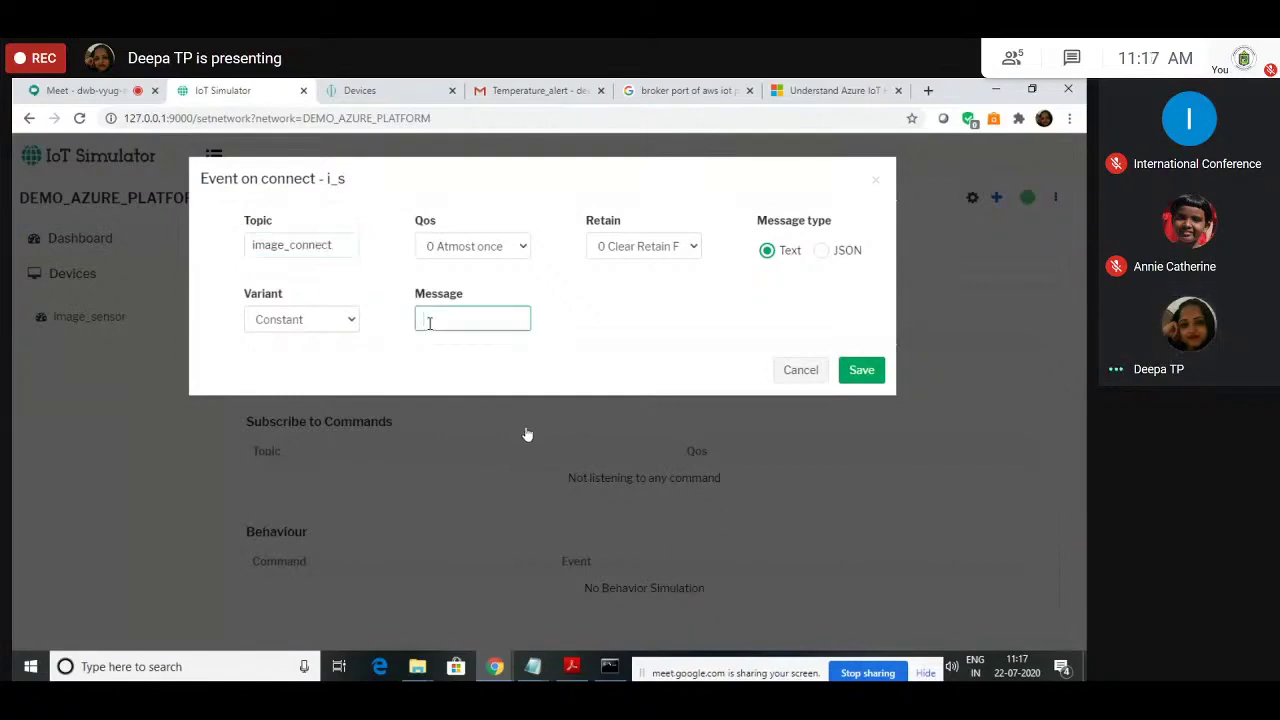
text(image sensor connected)
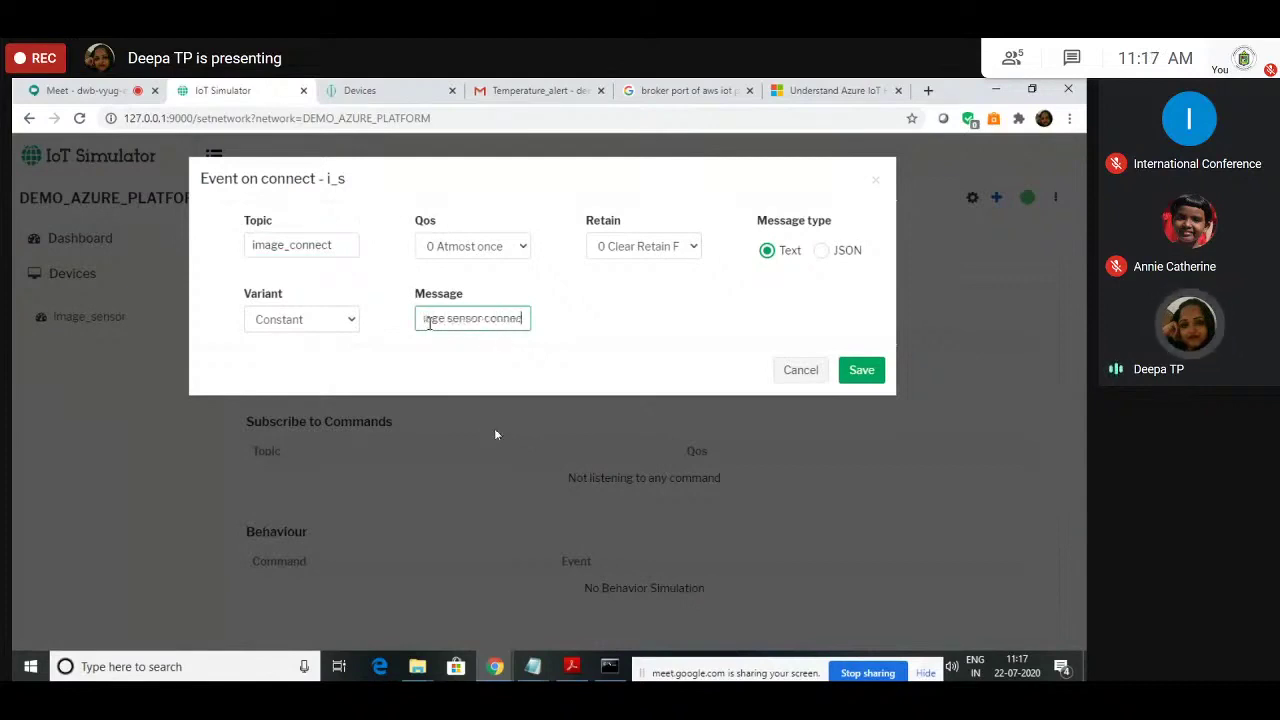
click(877, 376)
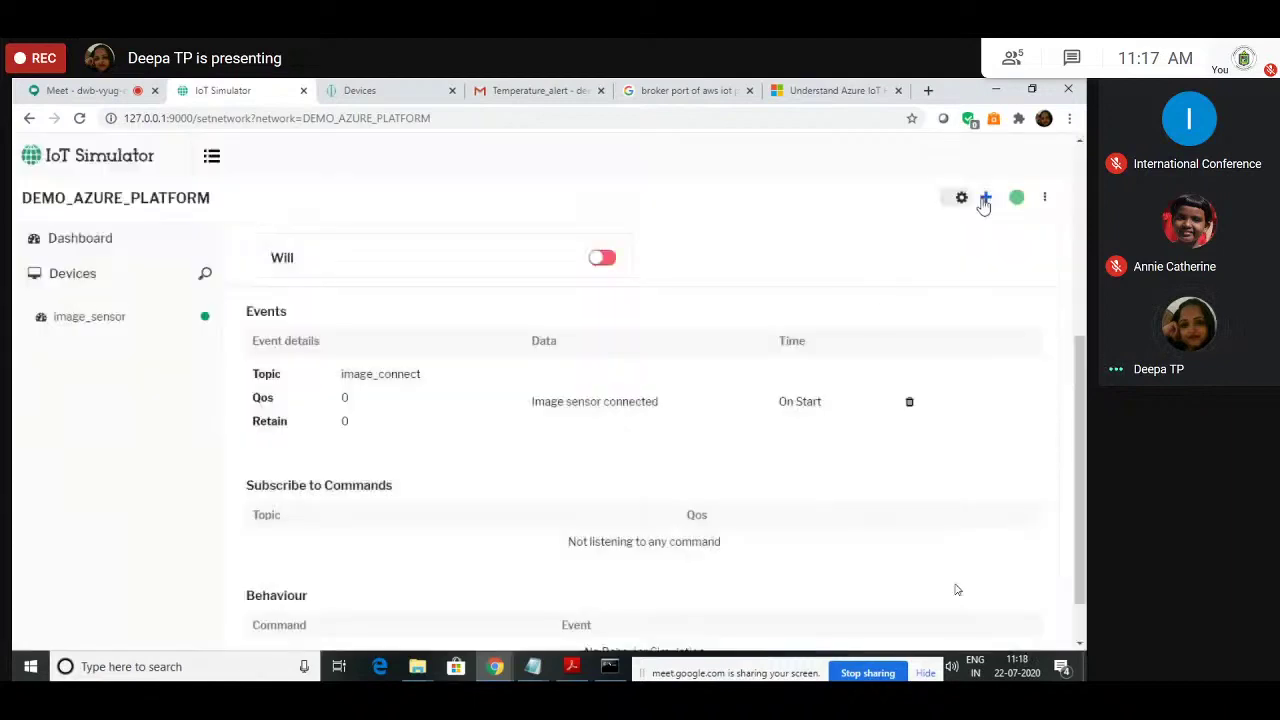
Step: Add a repeating event with topic Image_data and a JSON message
click(985, 197)
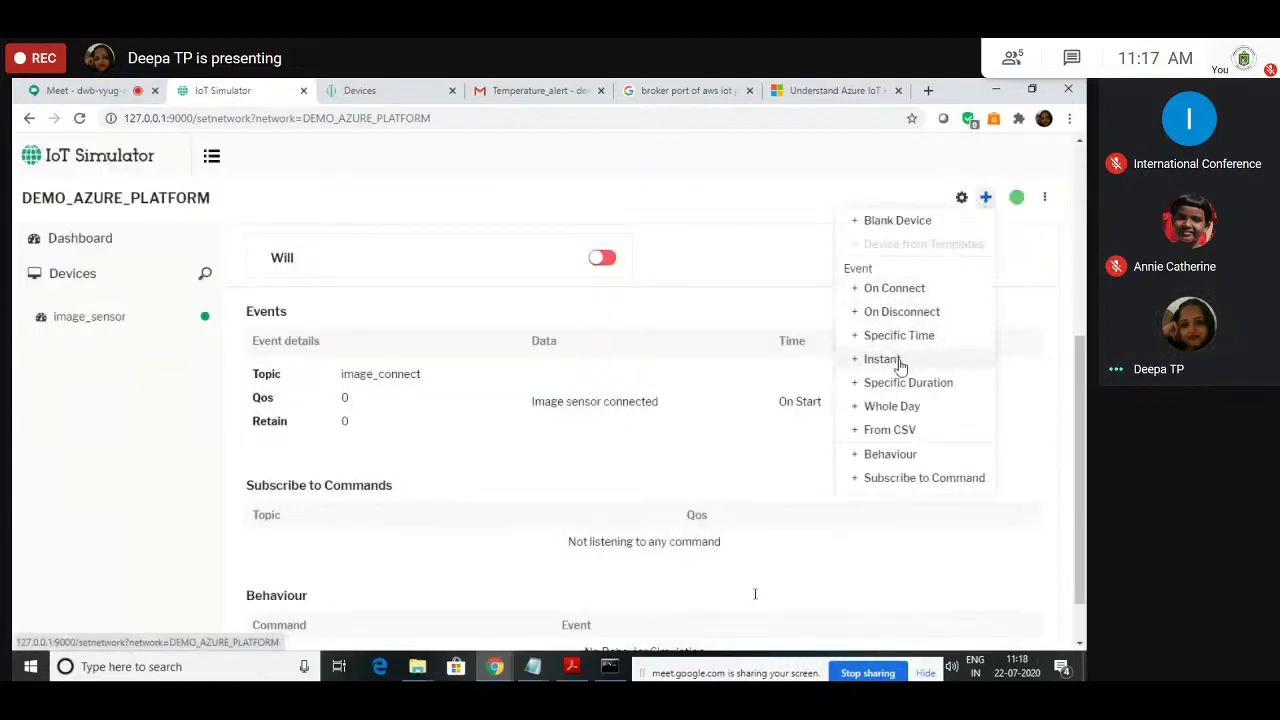
click(888, 407)
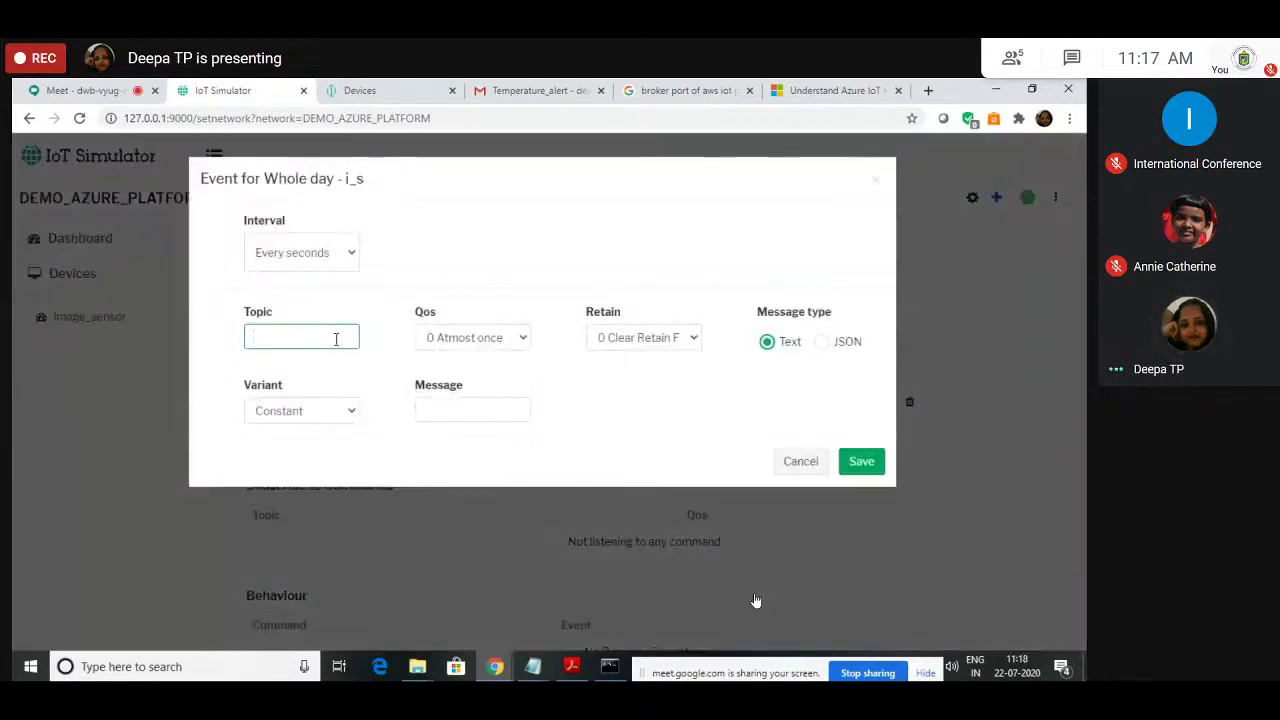
text(Image_data)
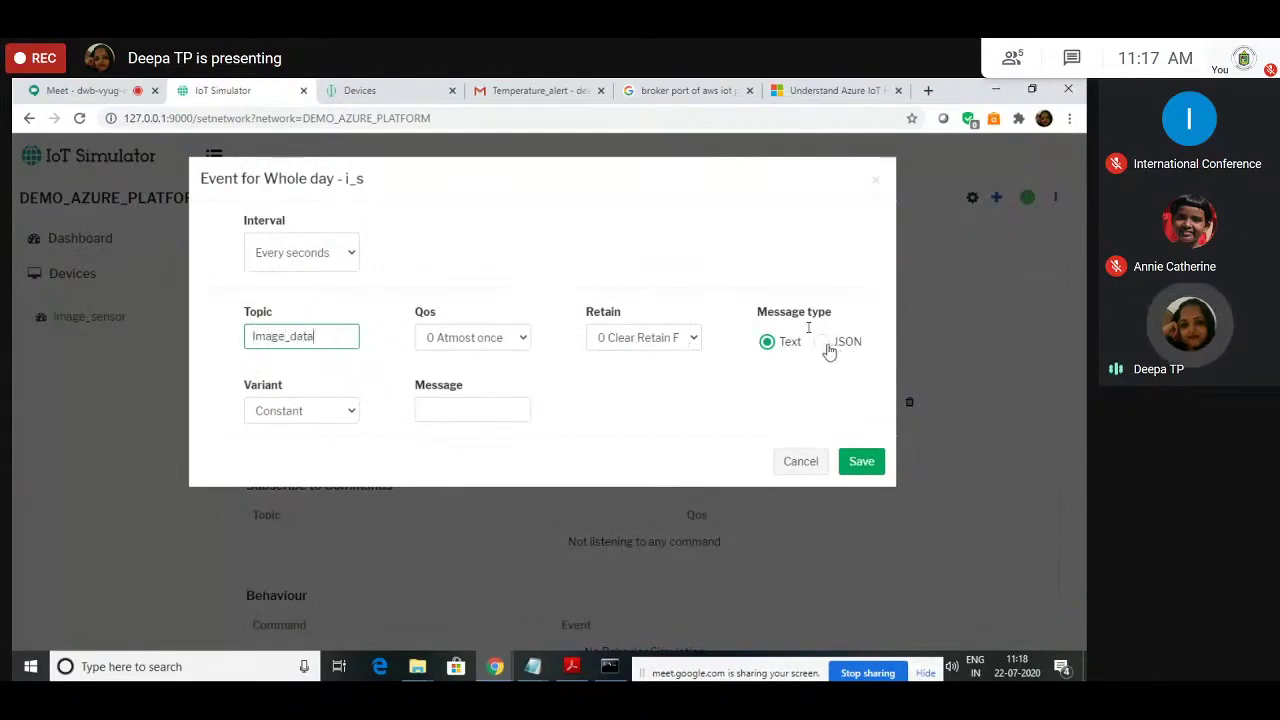
click(379, 388)
click(823, 344)
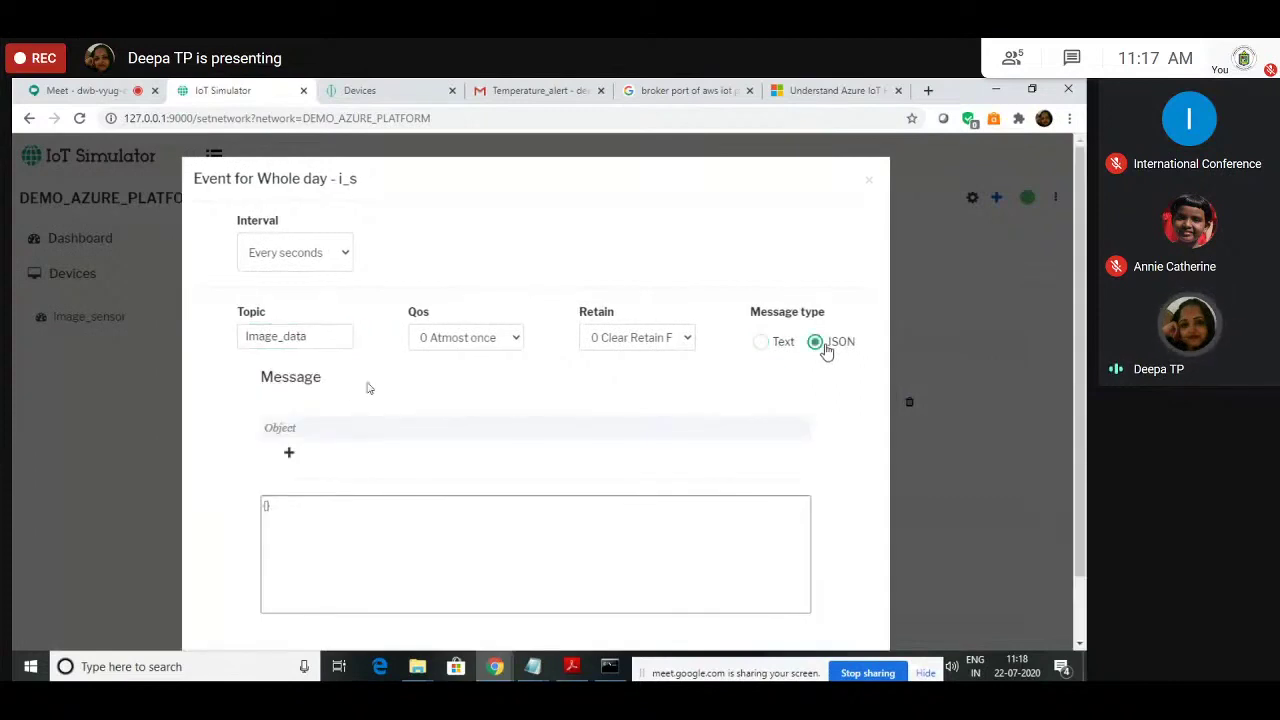
scroll(357, 414, down, 1)
Step: Add an image_data array key to the message containing a nested array item
click(290, 381)
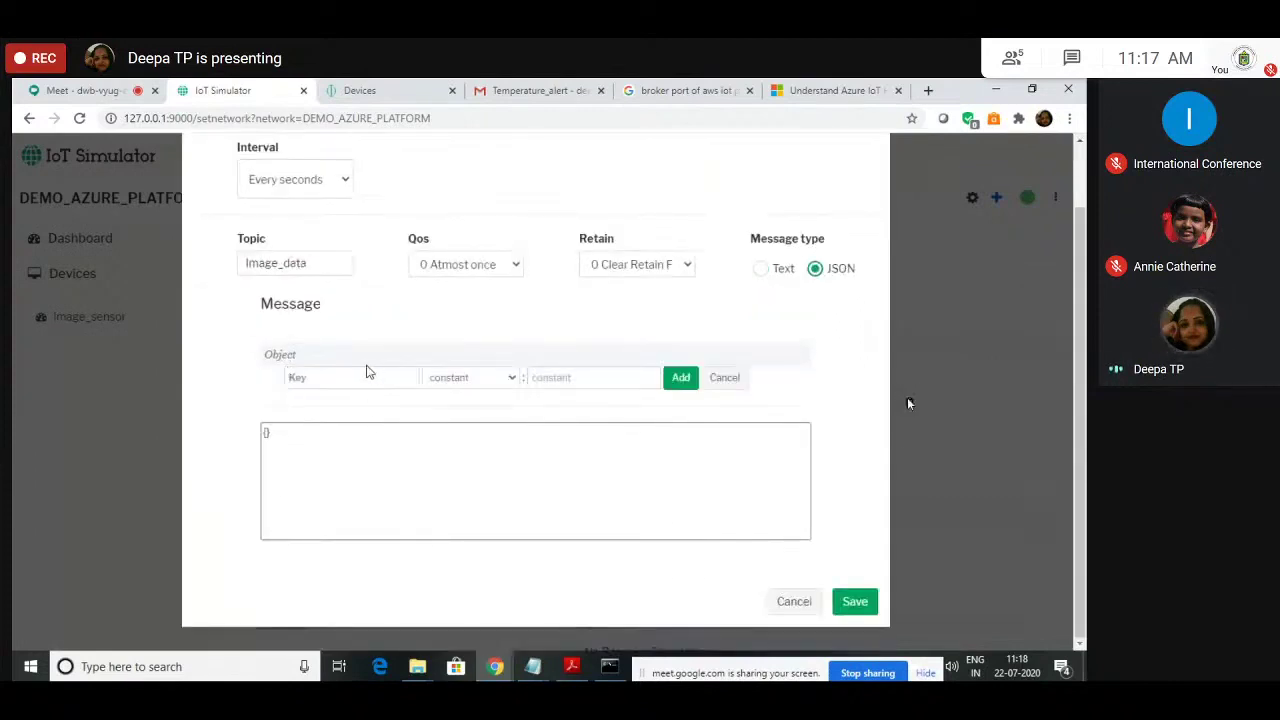
click(354, 378)
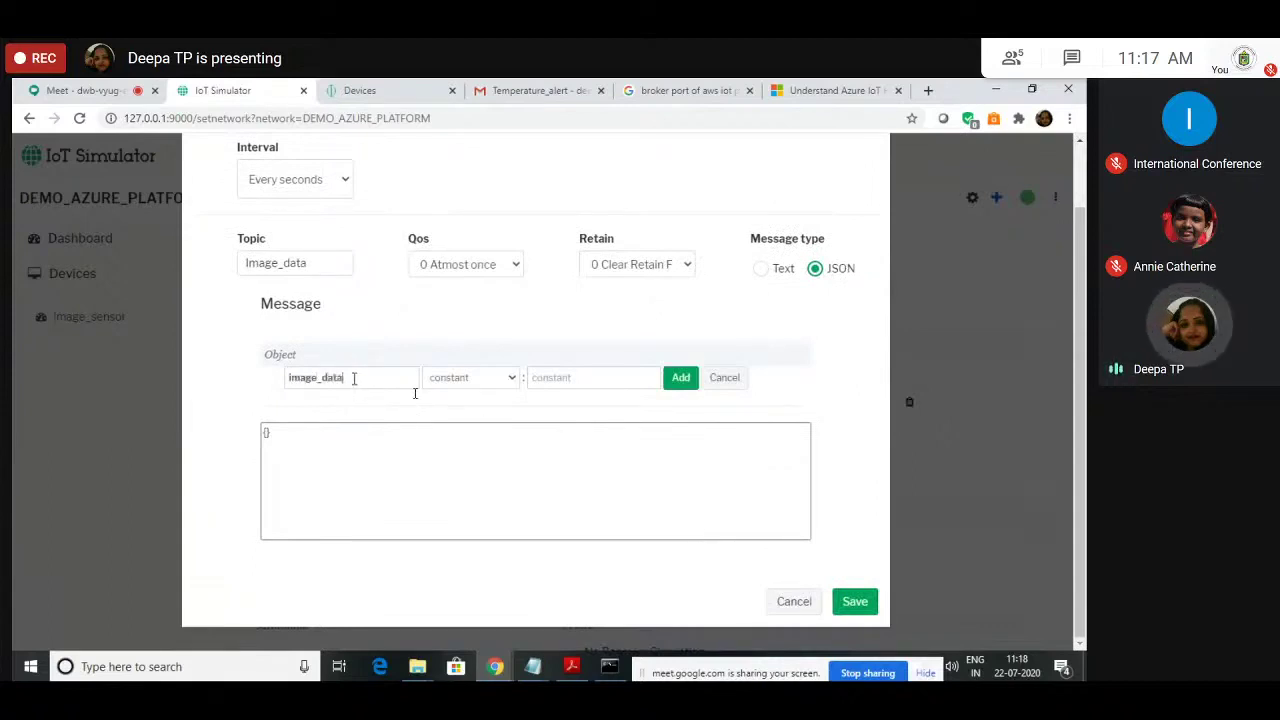
click(497, 378)
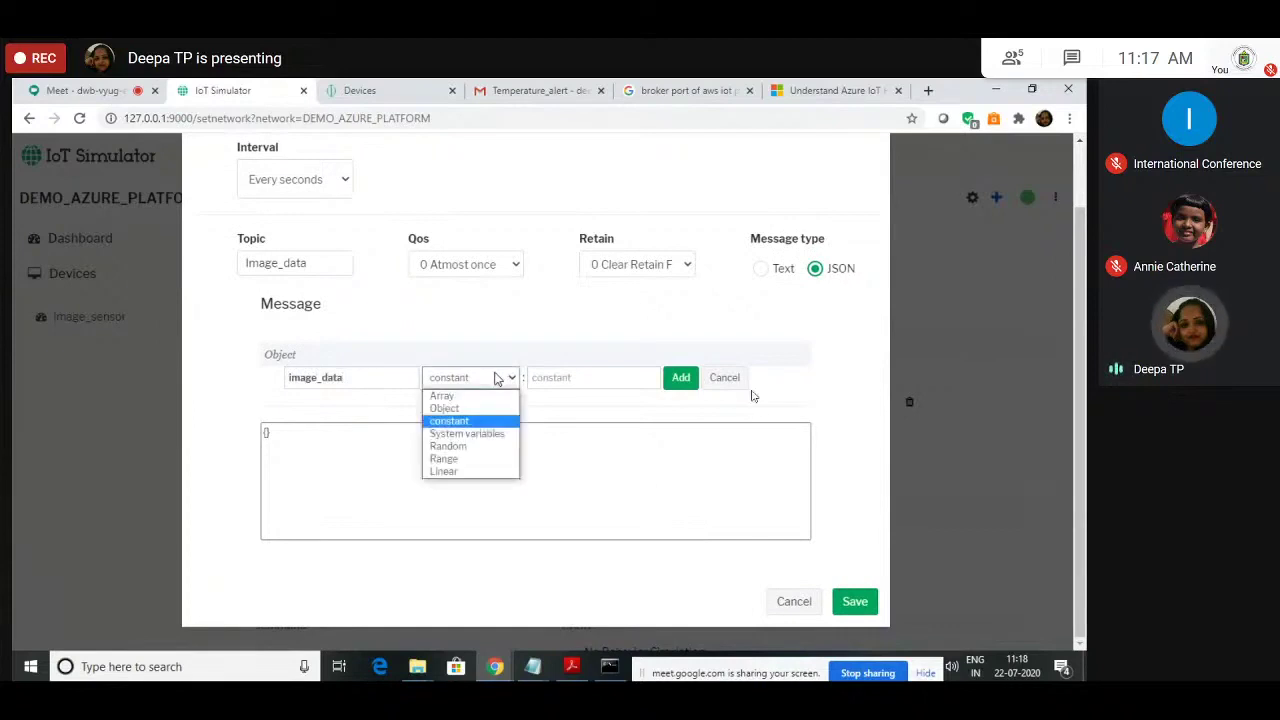
click(447, 397)
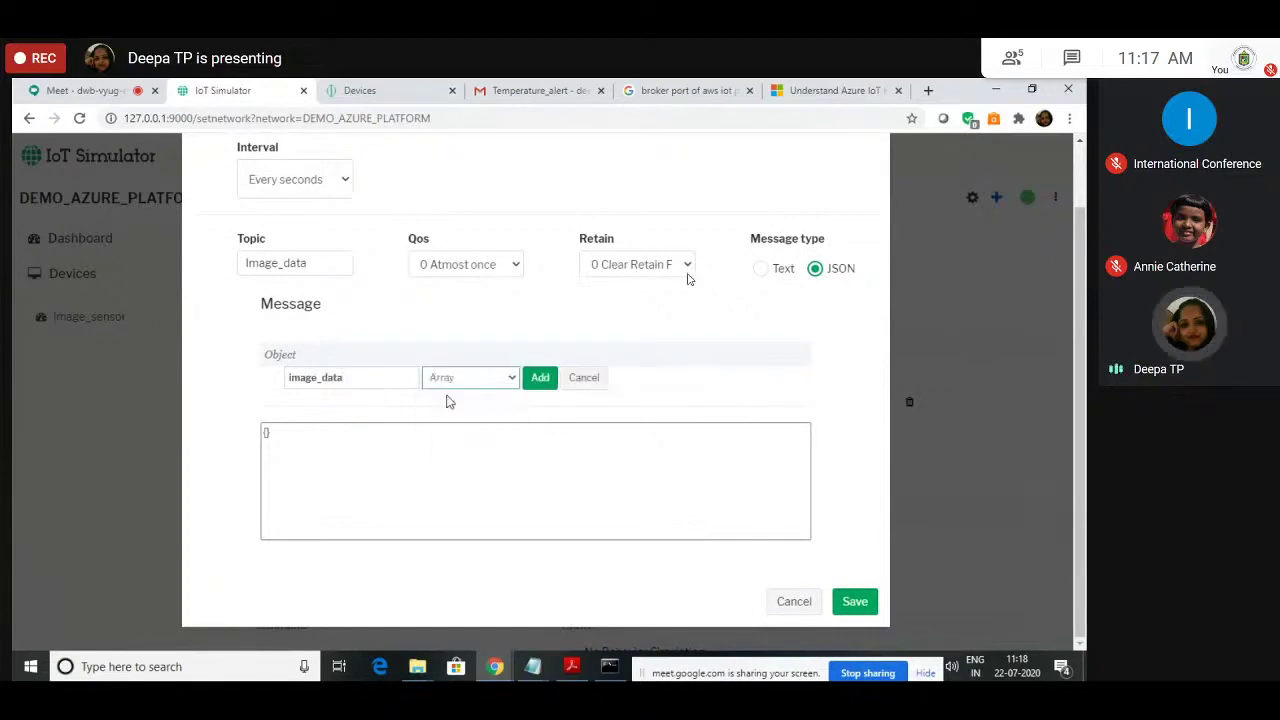
click(537, 378)
click(509, 506)
click(310, 406)
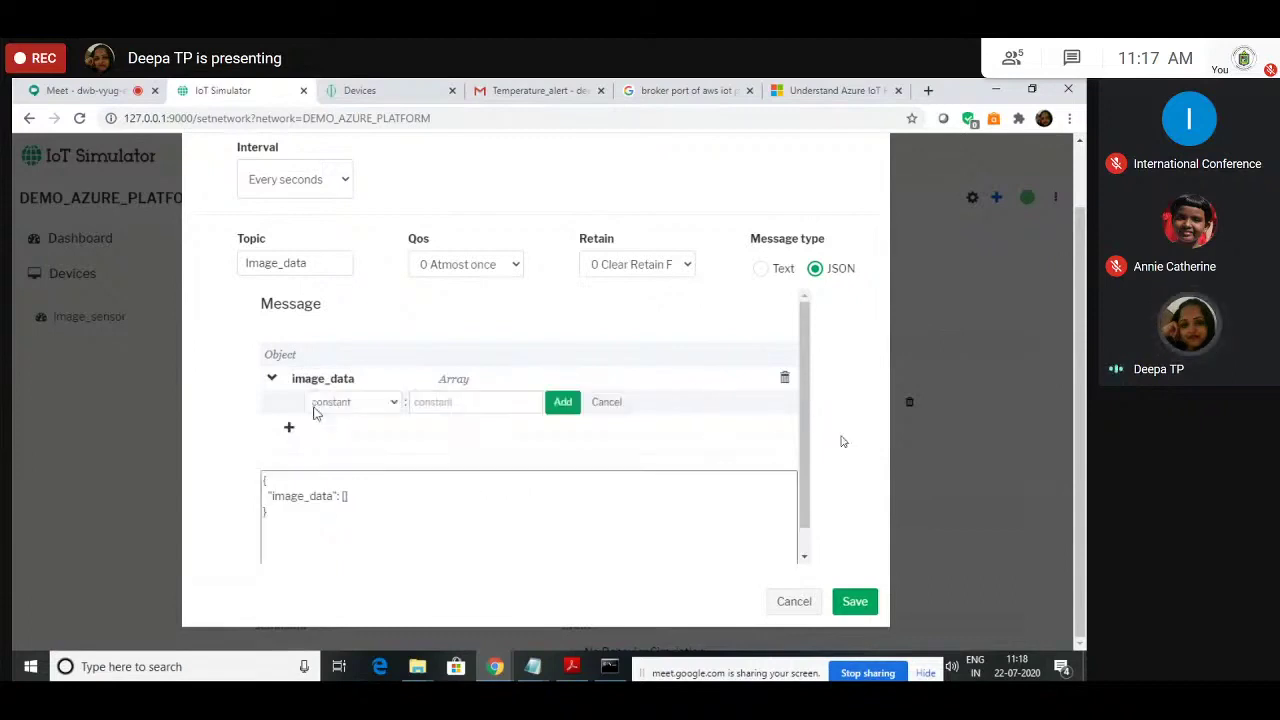
click(366, 405)
click(367, 425)
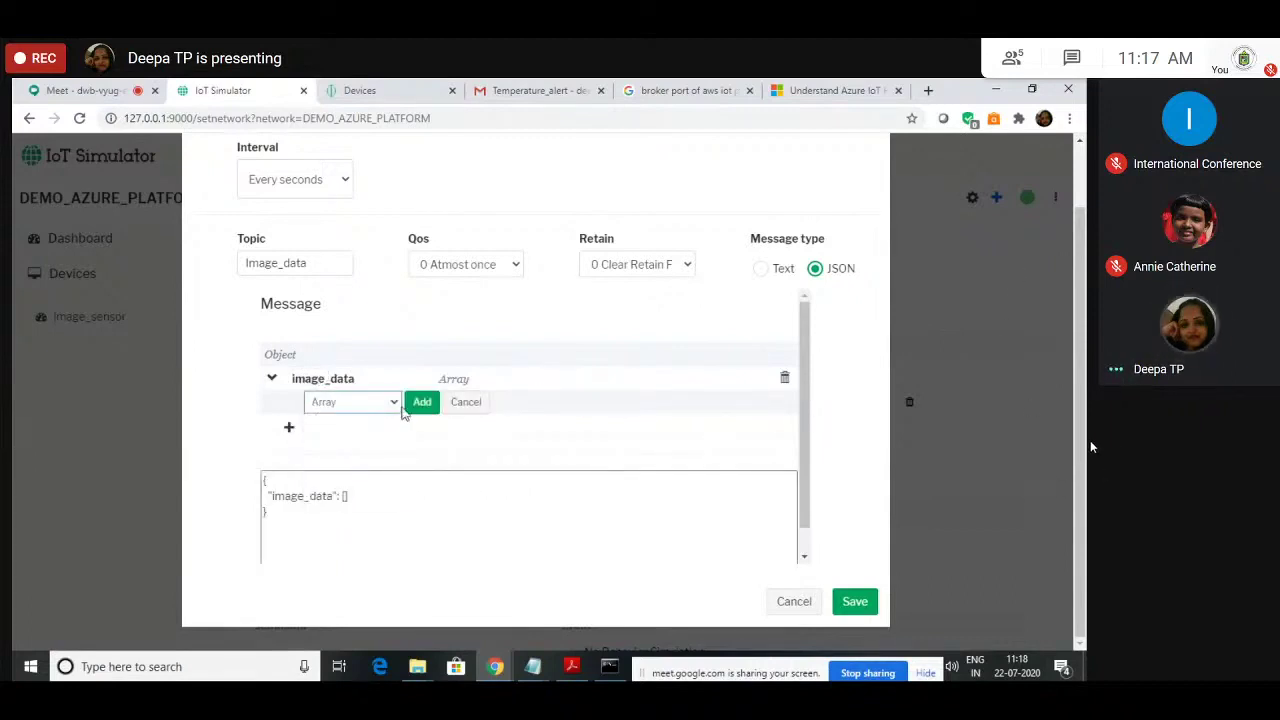
click(422, 401)
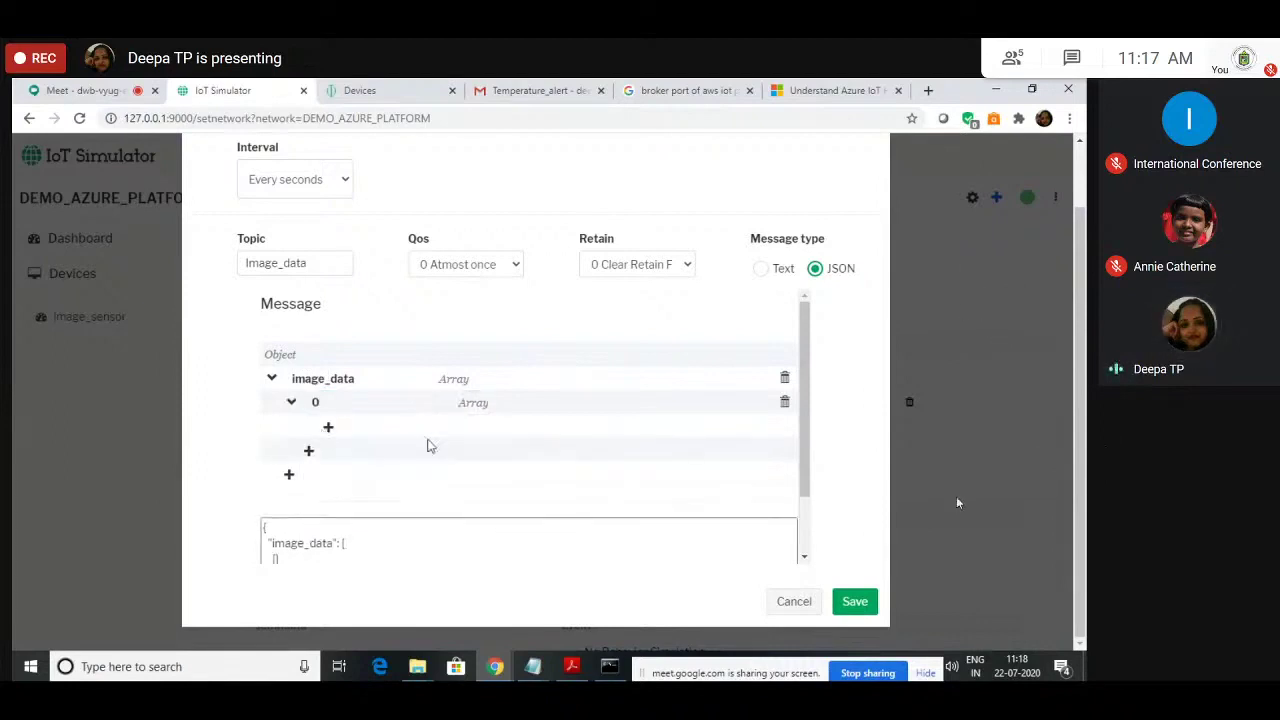
Step: Nest an array inside array 0, set its key to 10, and save the event
click(327, 430)
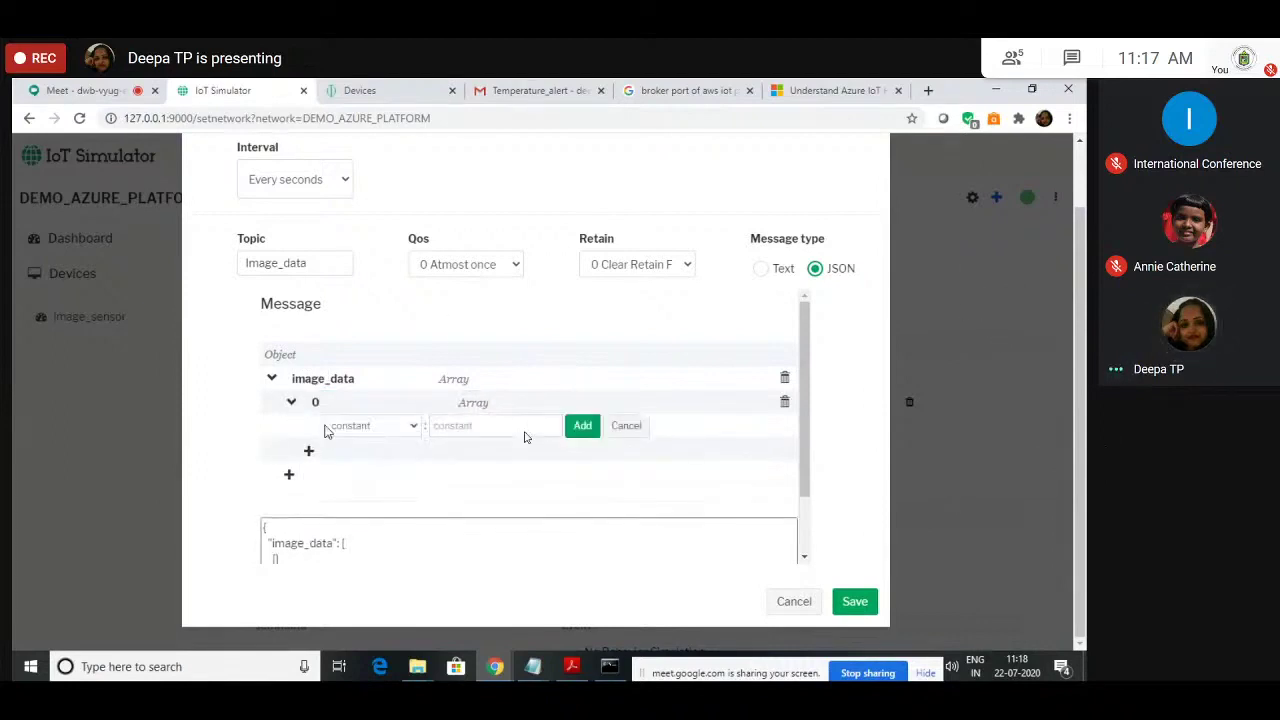
click(414, 426)
click(392, 448)
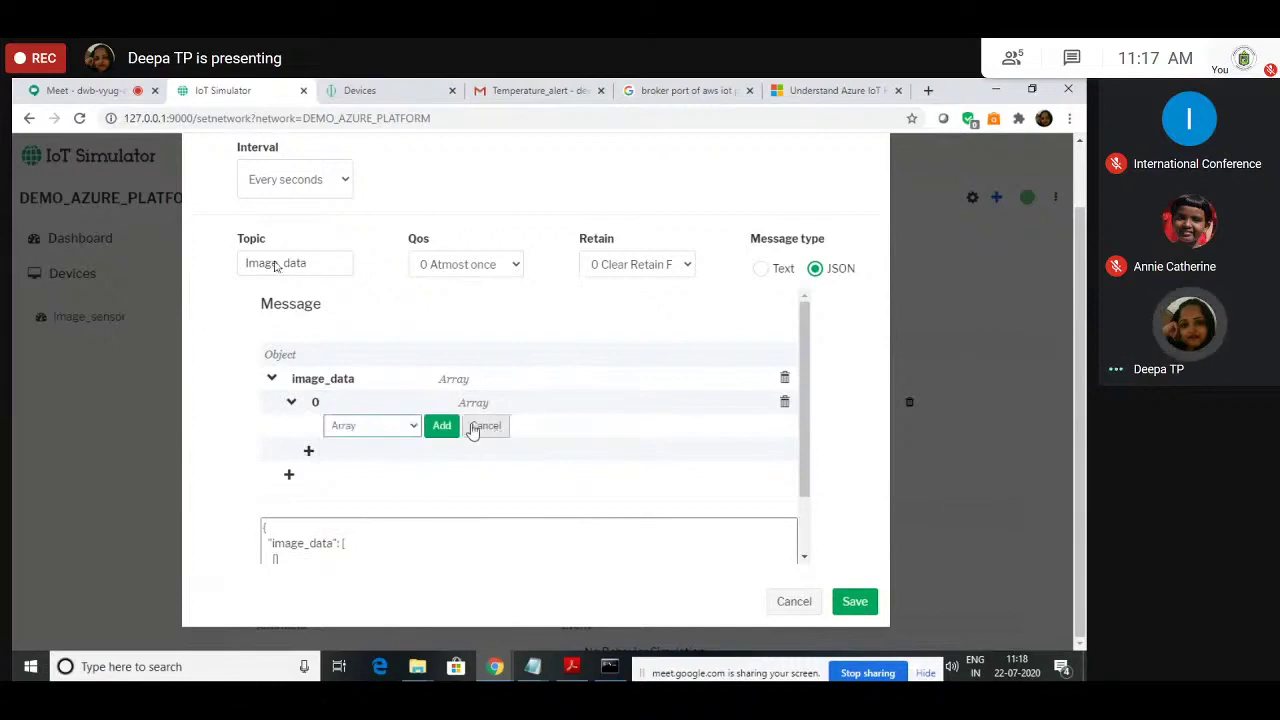
click(437, 425)
scroll(430, 440, down, 2)
click(447, 455)
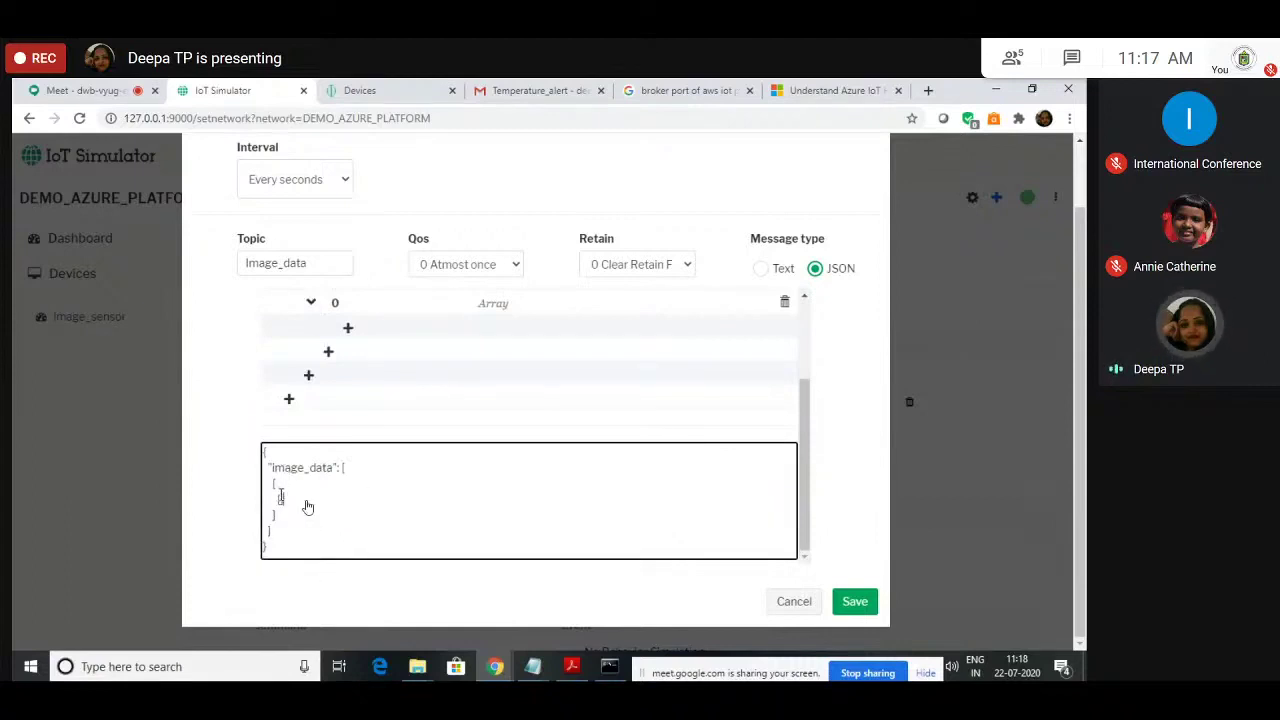
click(338, 305)
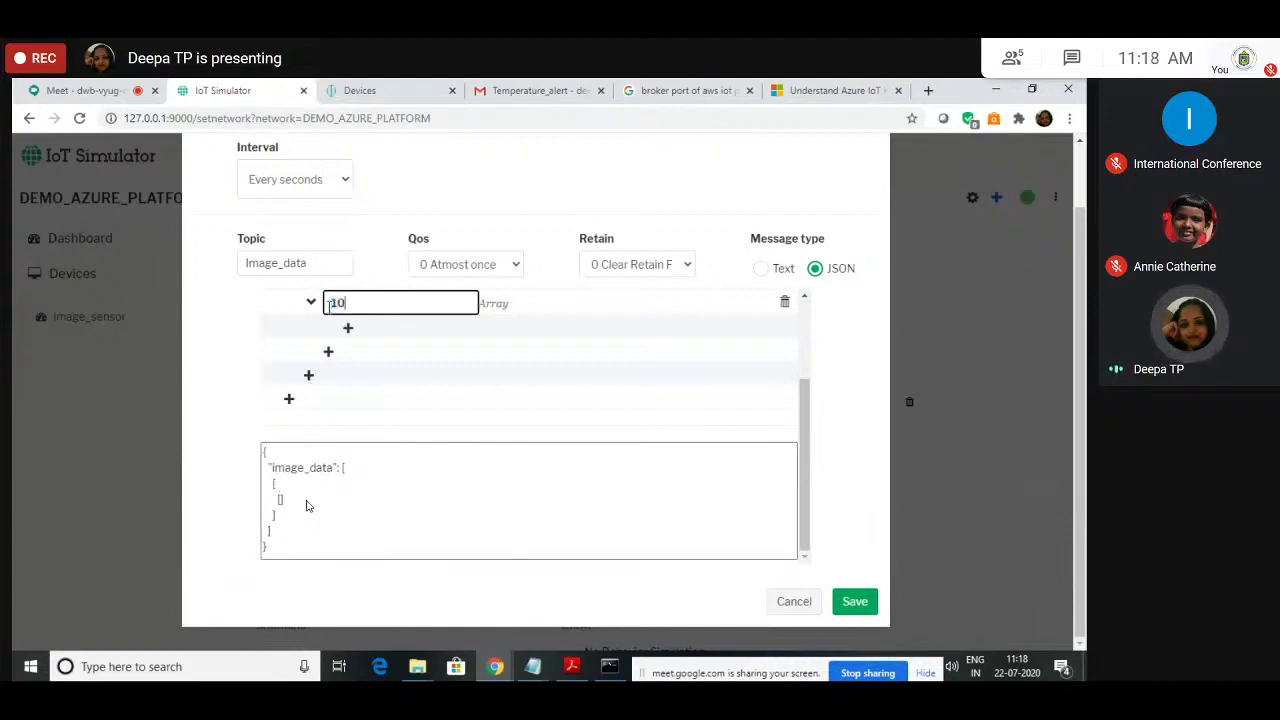
click(243, 335)
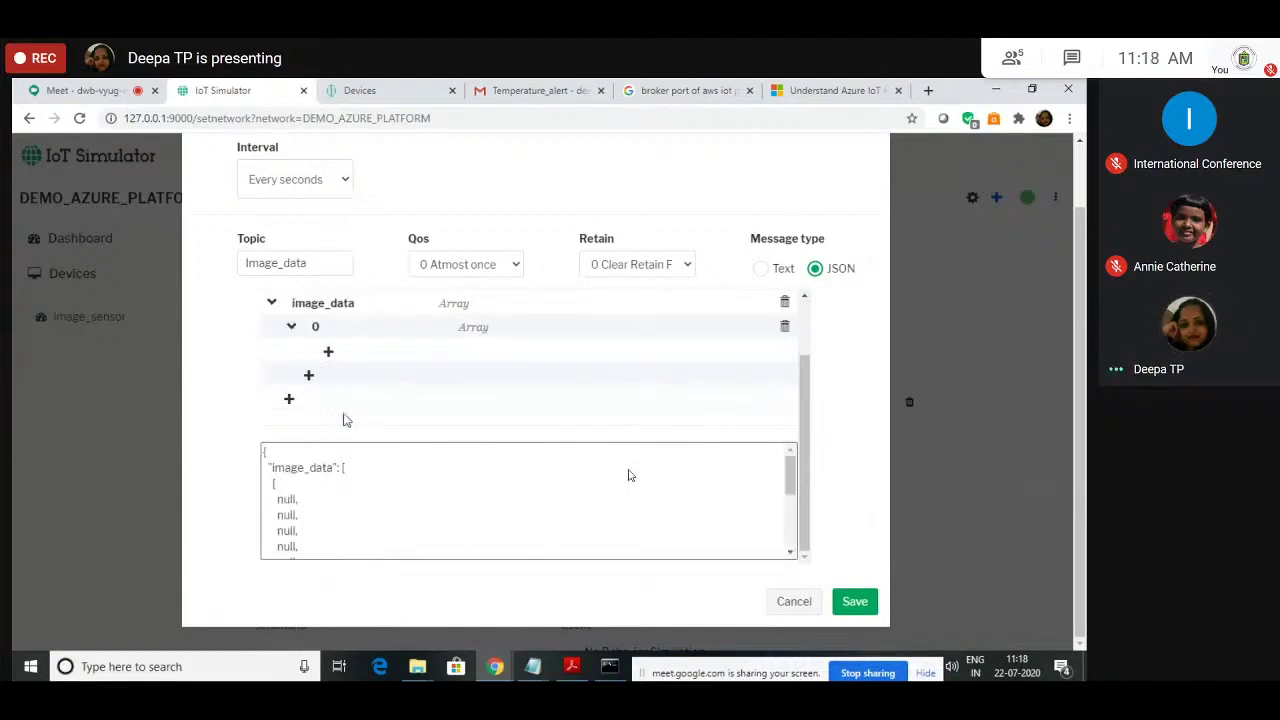
click(853, 604)
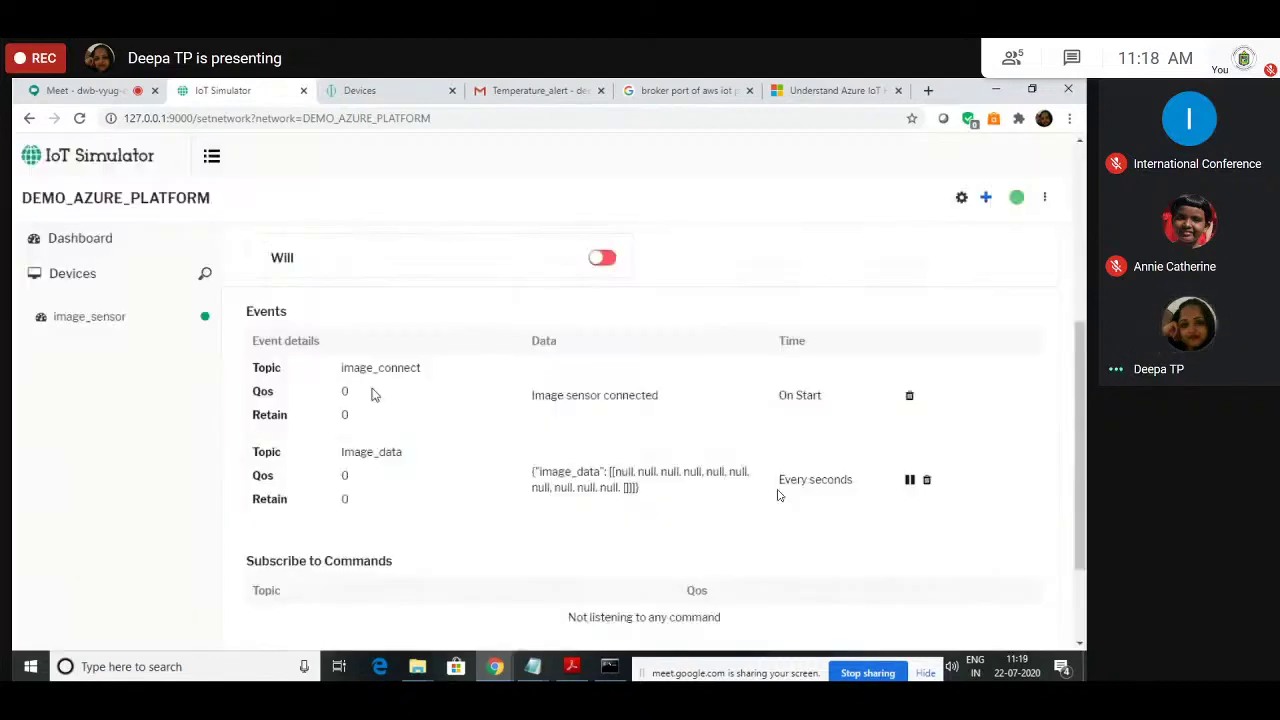
Step: Scroll through the i_s activity feed in Device Manager showing repeated Image_data events
scroll(380, 528, down, 3)
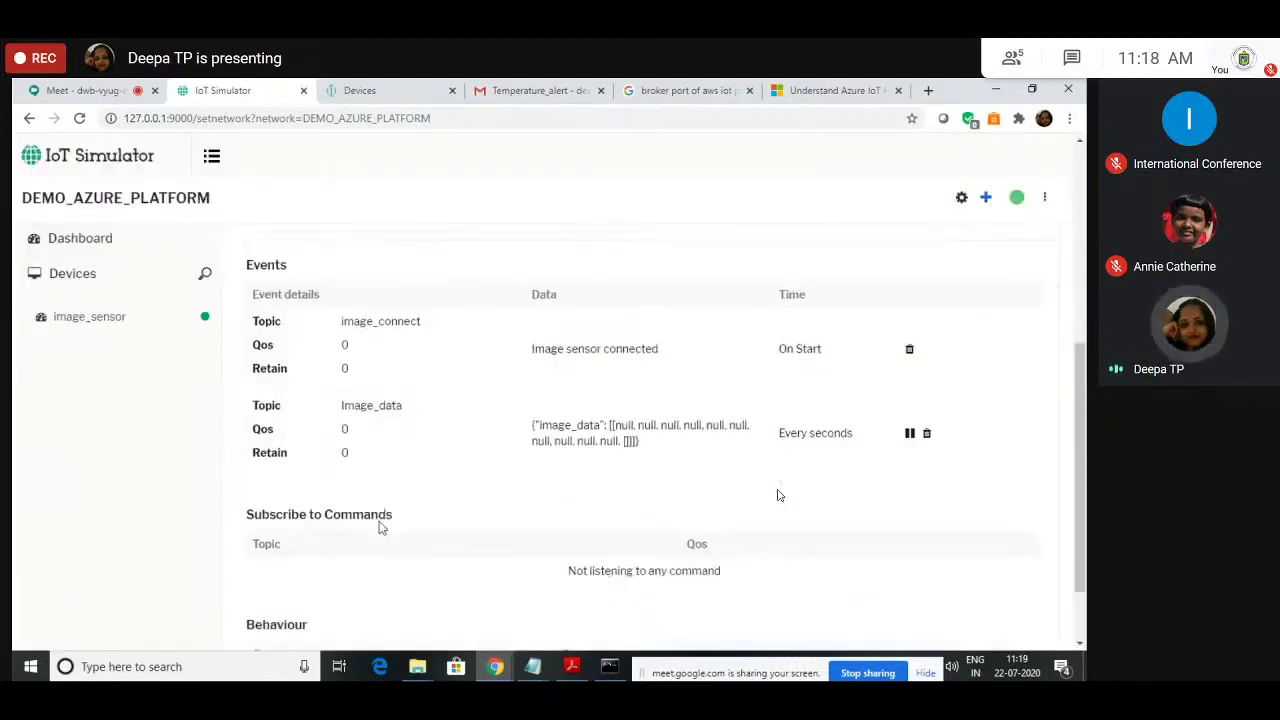
scroll(420, 274, up, 3)
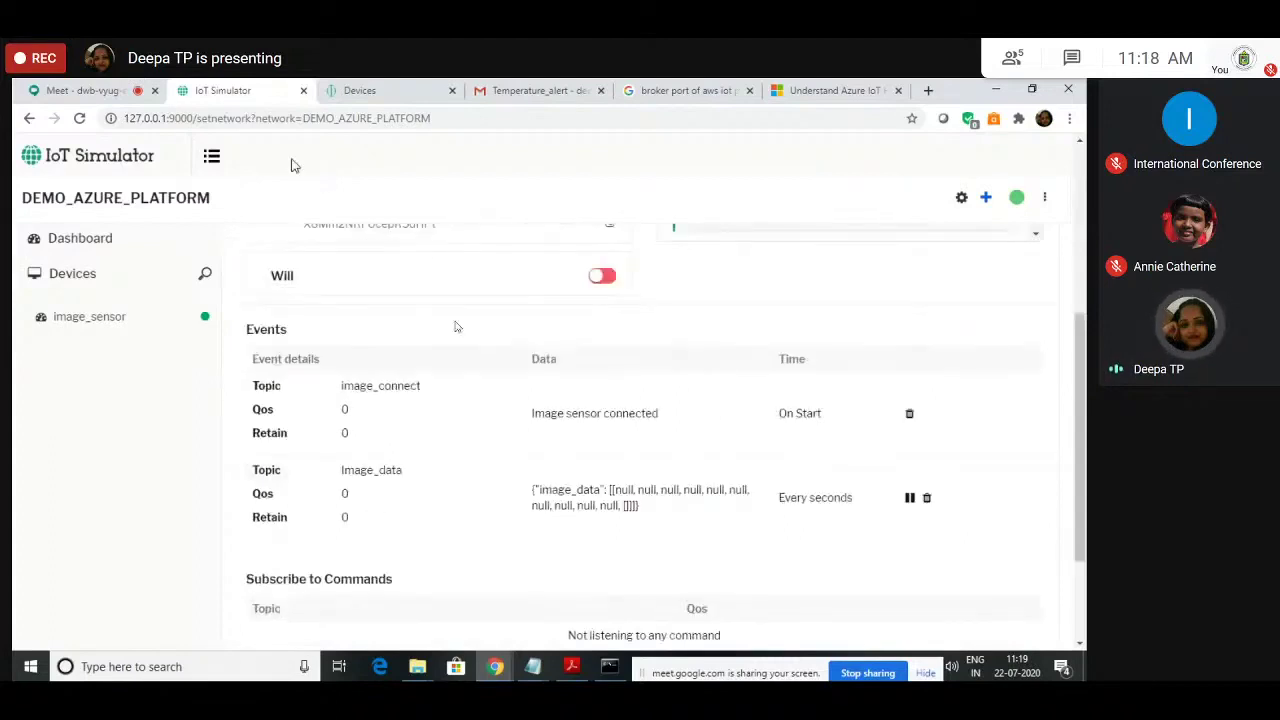
key(ctrl+Tab)
scroll(523, 590, down, 2)
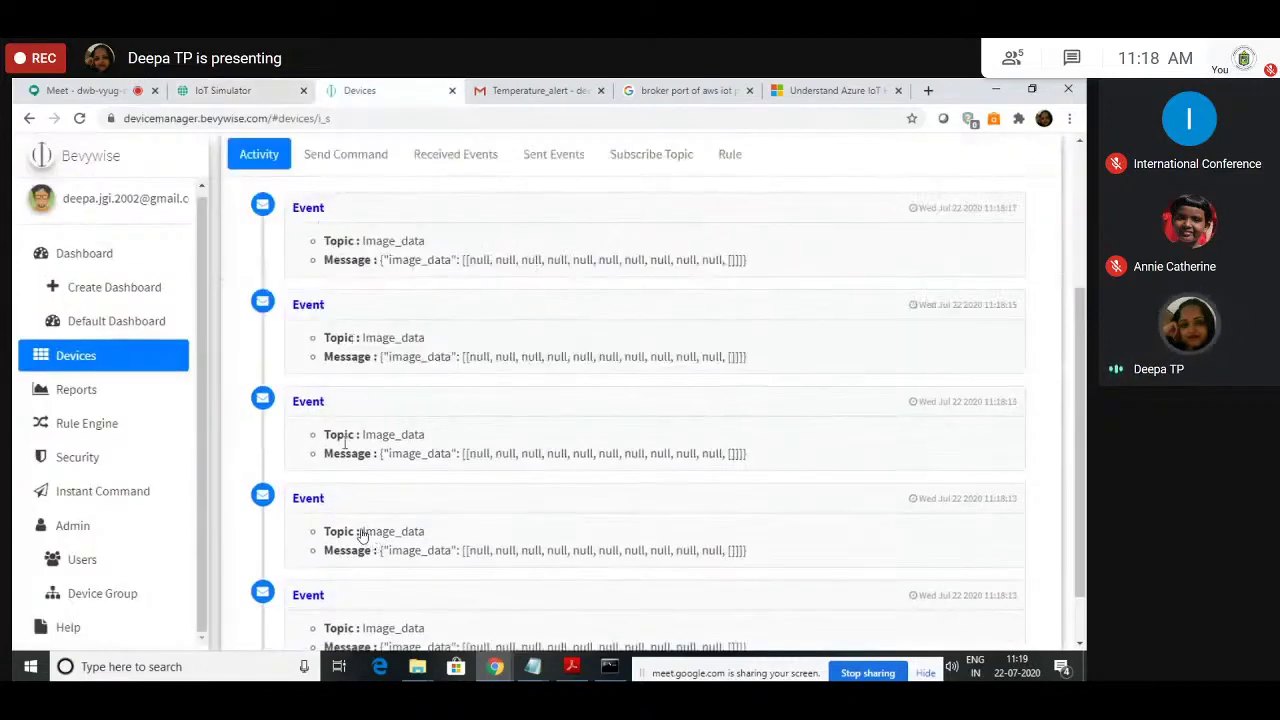
scroll(426, 494, down, 1)
scroll(414, 457, up, 4)
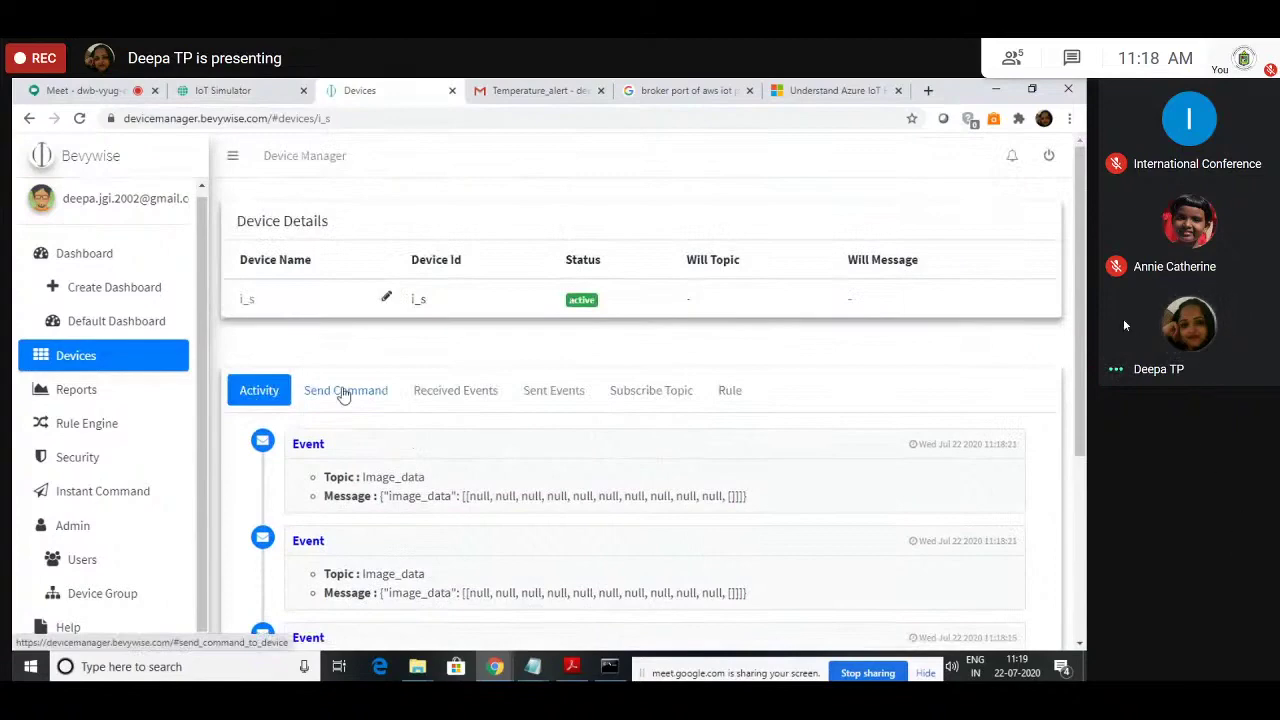
Step: Fill in i_s's Send Command form with value tempalert, leaving the topic as No Active Topic
click(343, 392)
click(883, 469)
click(293, 493)
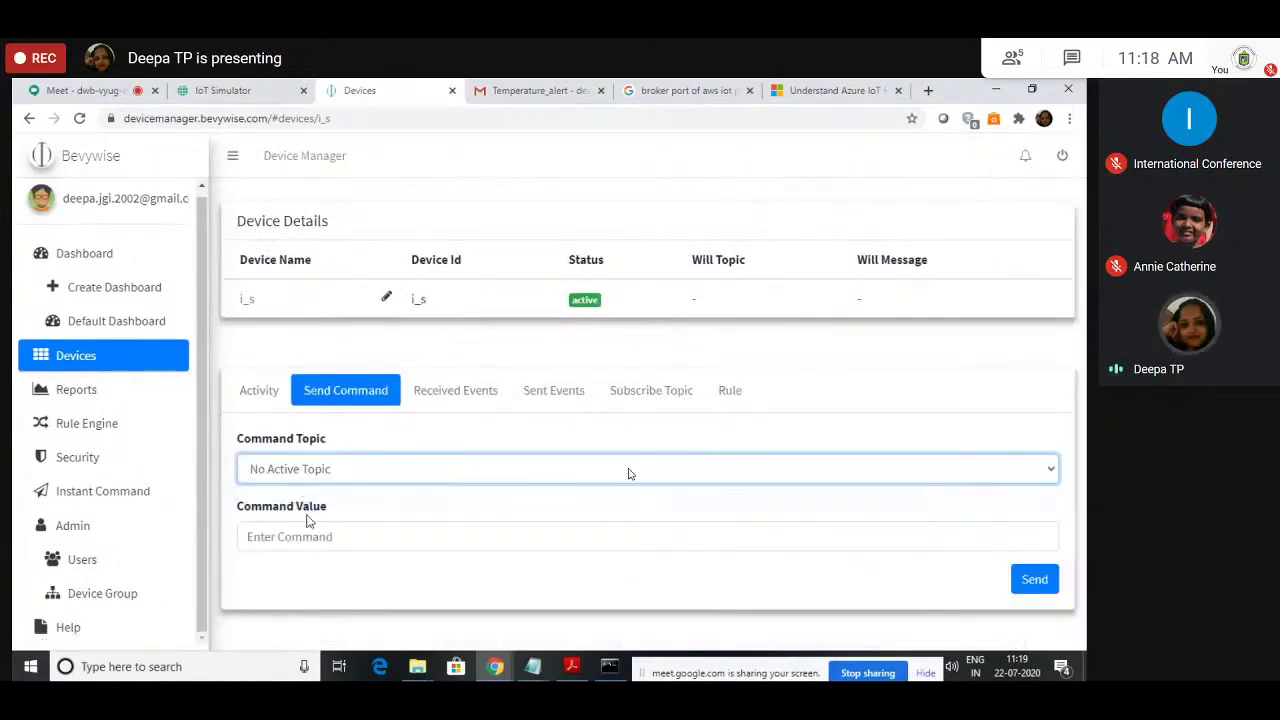
click(310, 533)
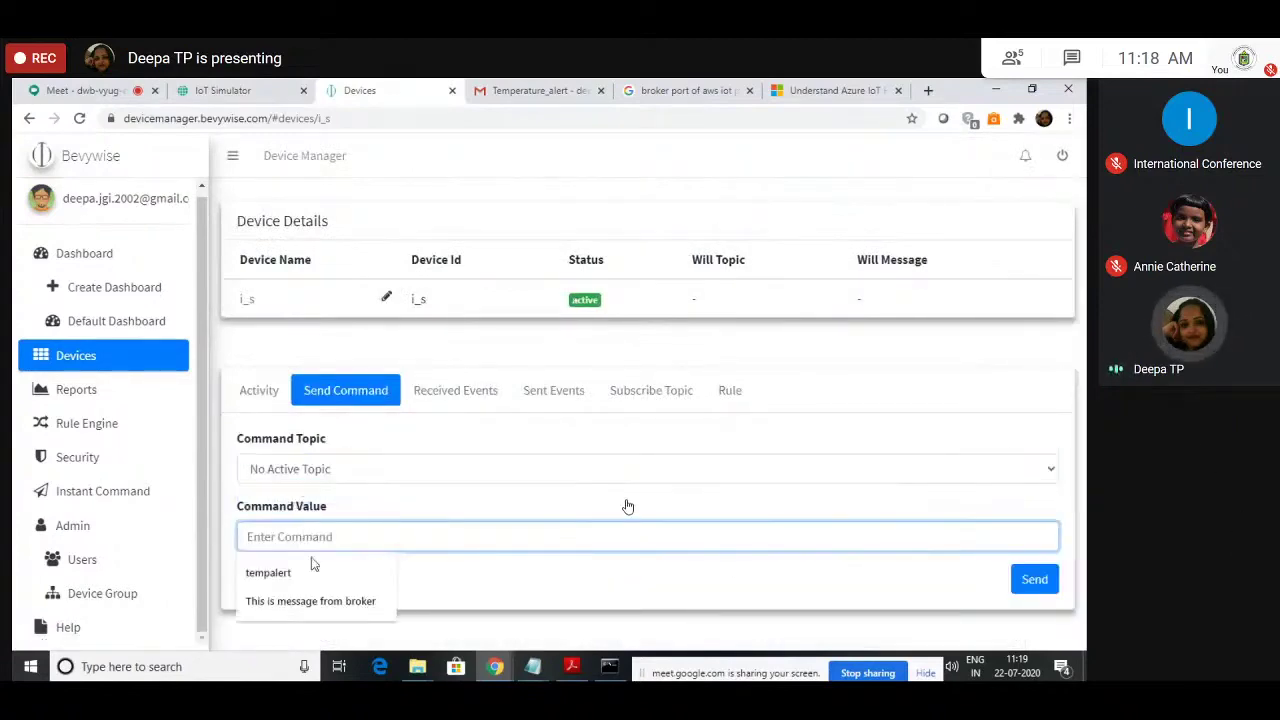
click(309, 569)
click(335, 479)
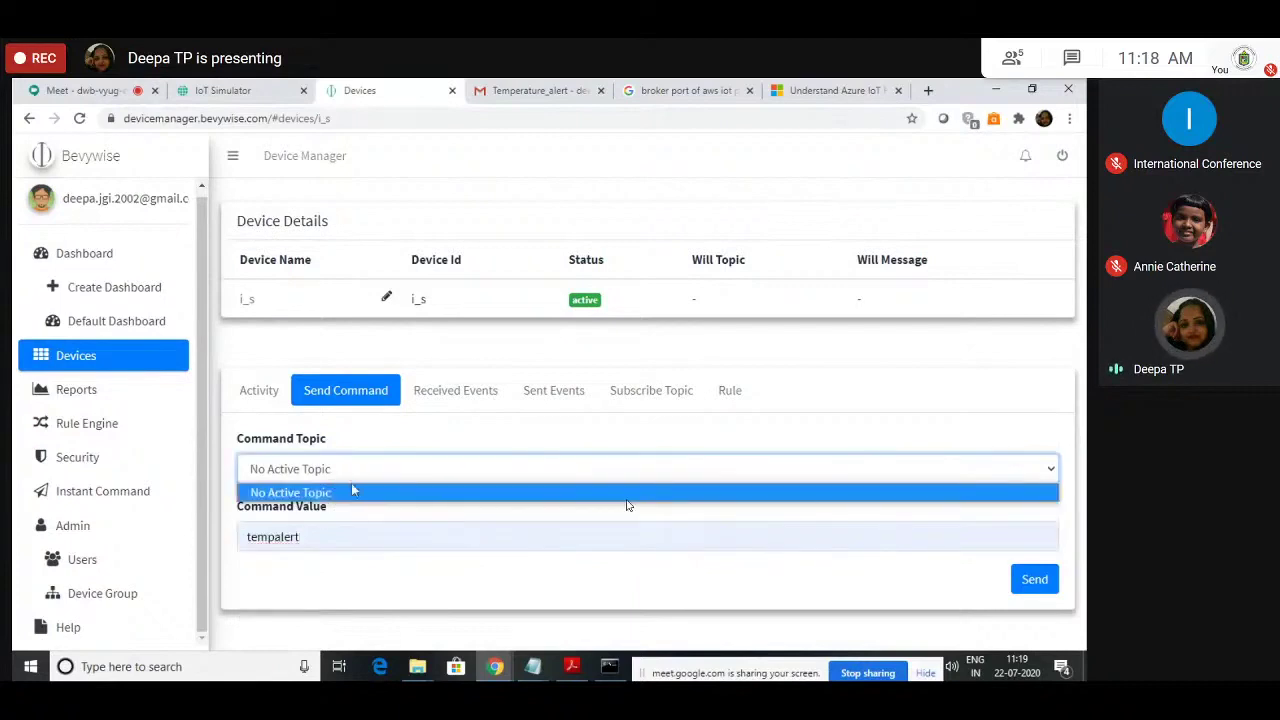
click(368, 443)
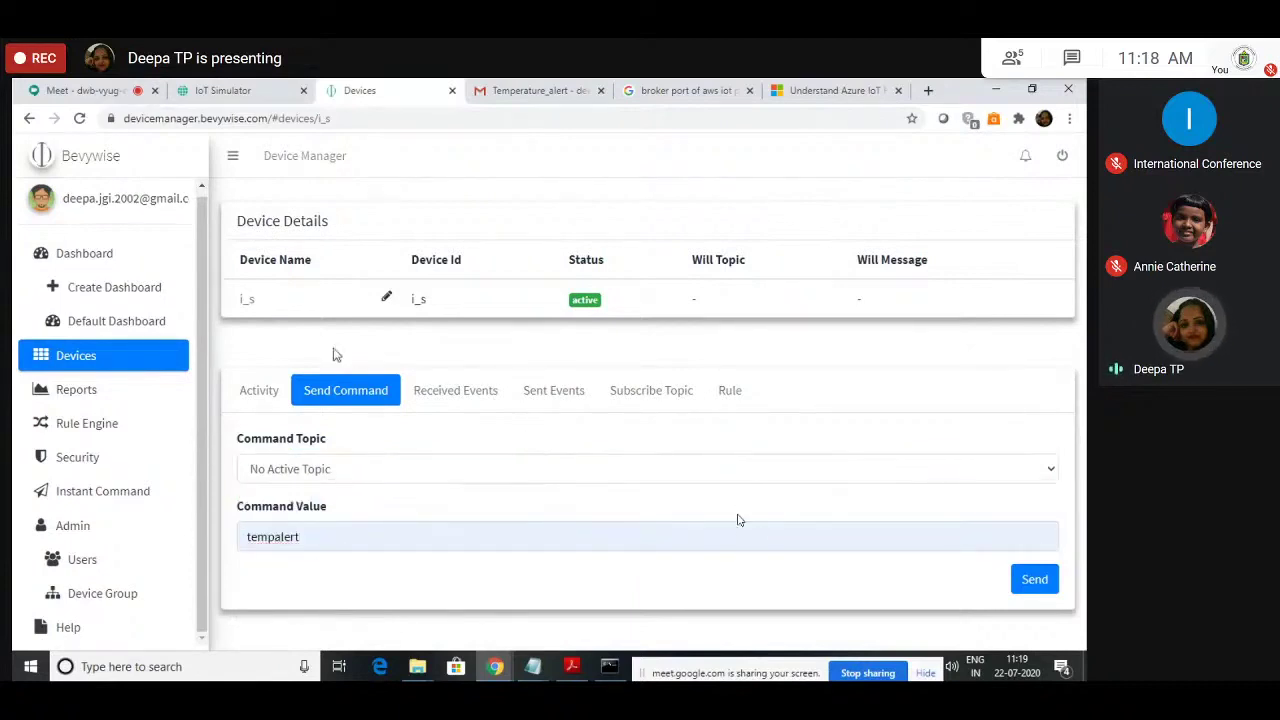
Step: Review i_s's Received Events, Subscribe Topic and Rule tabs, then return to the Devices list
click(456, 398)
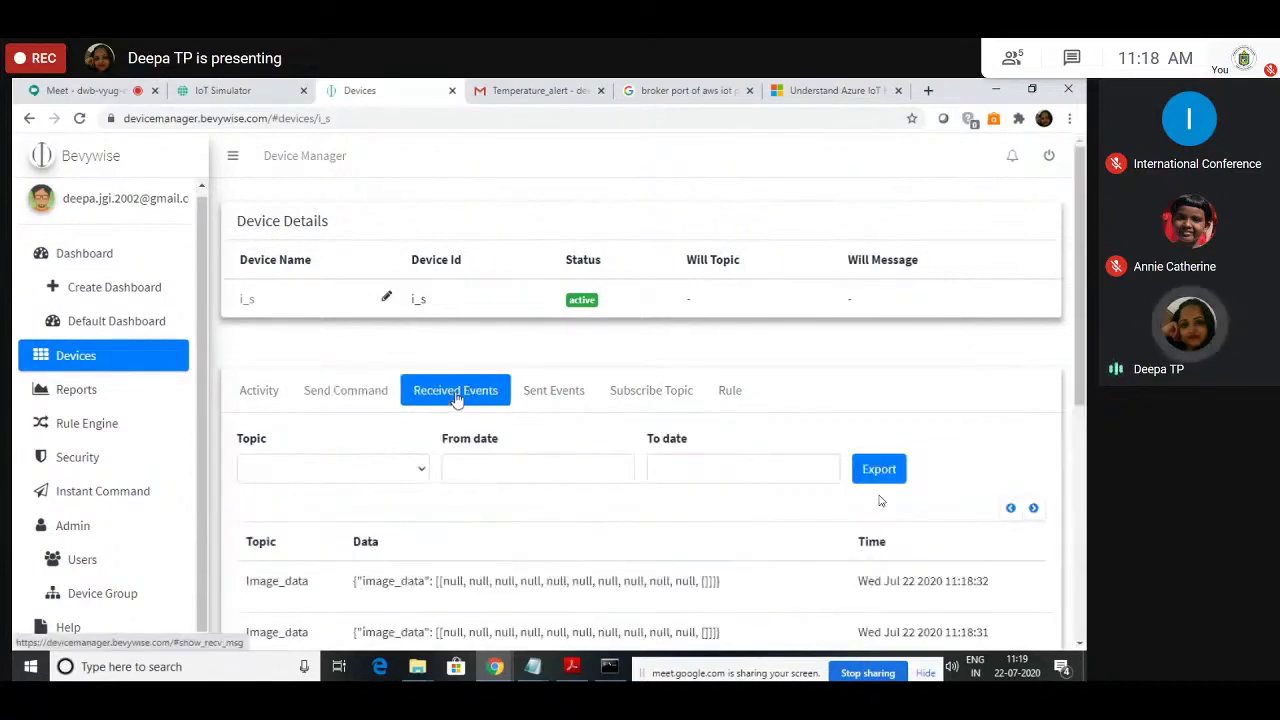
click(614, 391)
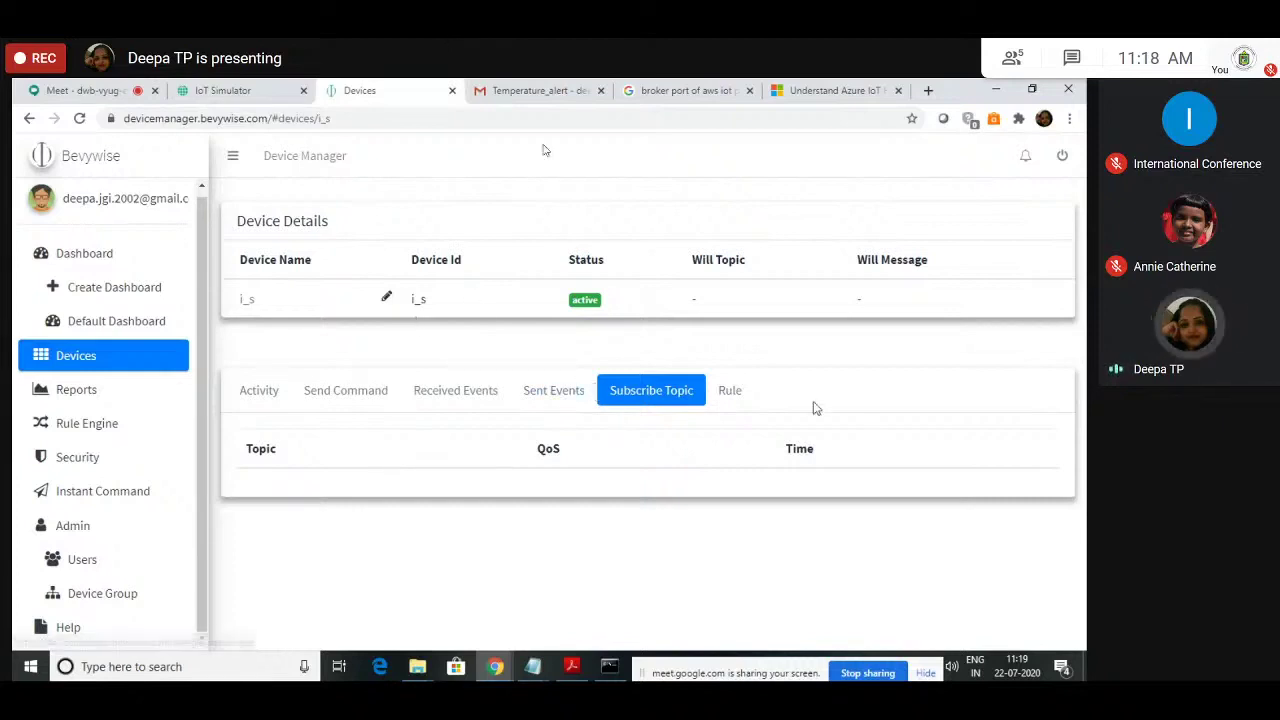
click(738, 390)
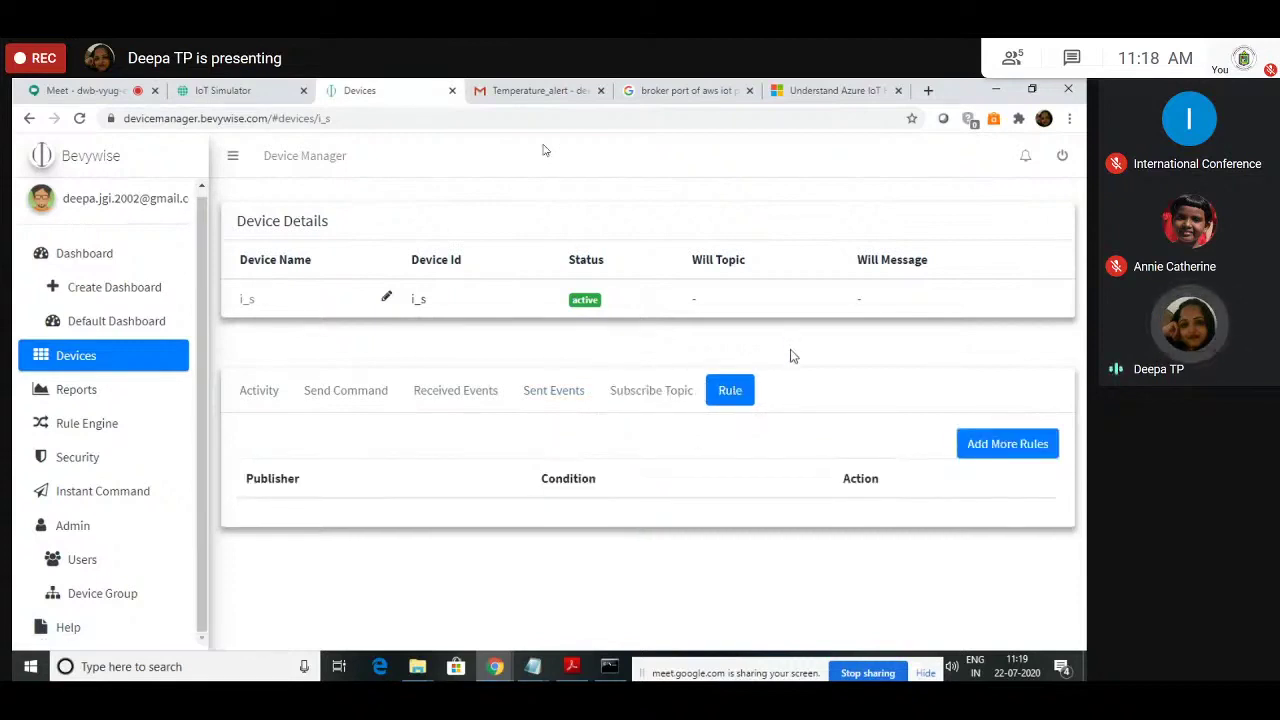
click(106, 357)
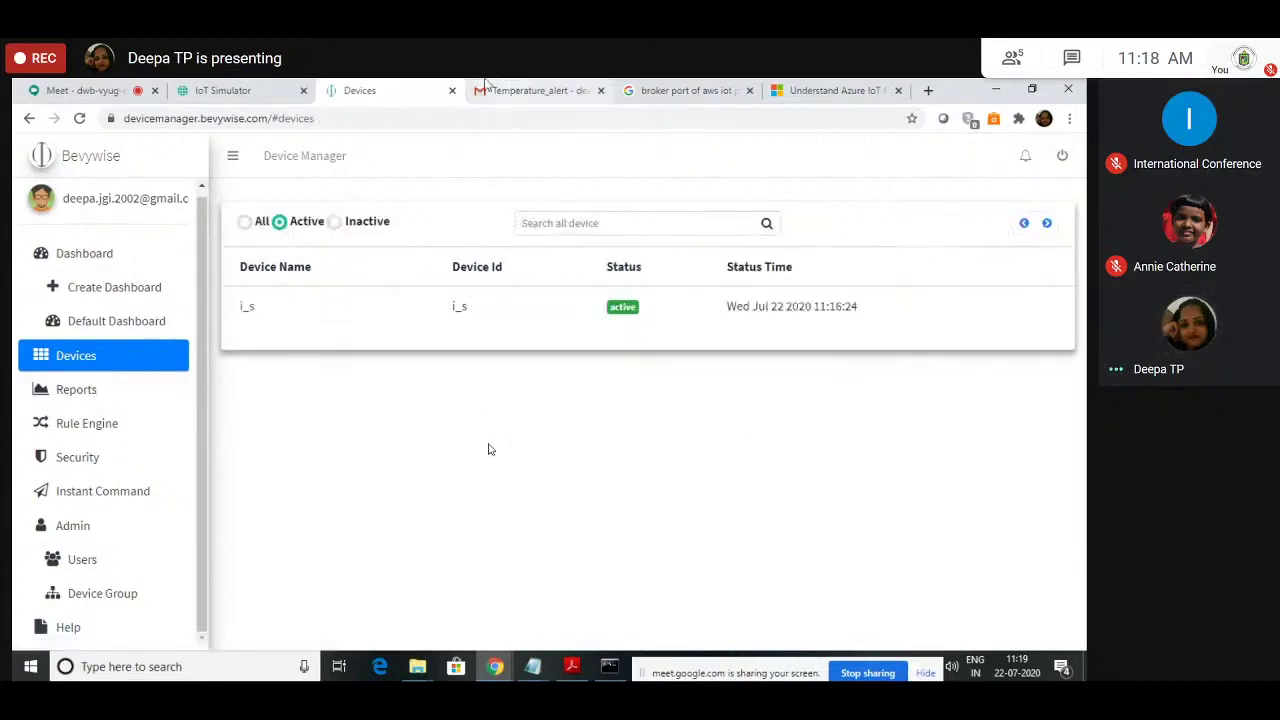
Step: Switch back to the IoT Simulator's image_sensor page on DEMO_AZURE_PLATFORM
click(237, 88)
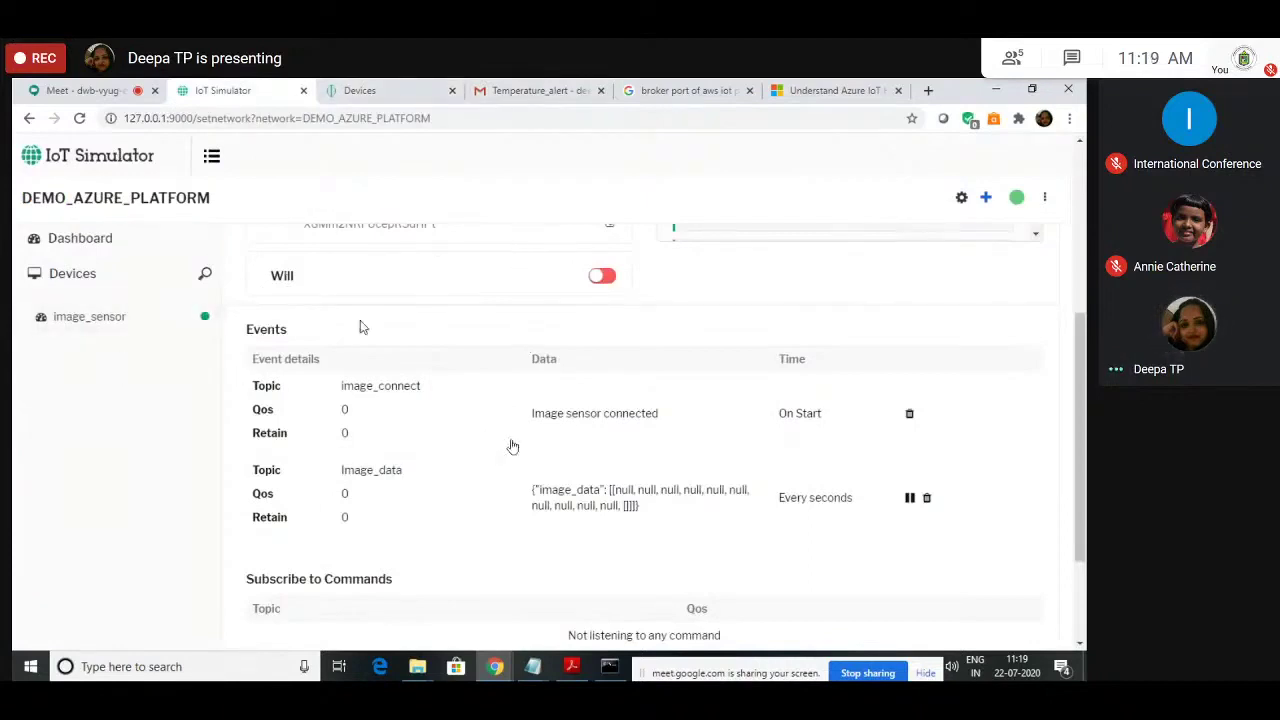
Step: Scroll up to image_sensor's Device Log, then return to the Device Manager's Devices list
scroll(510, 445, up, 4)
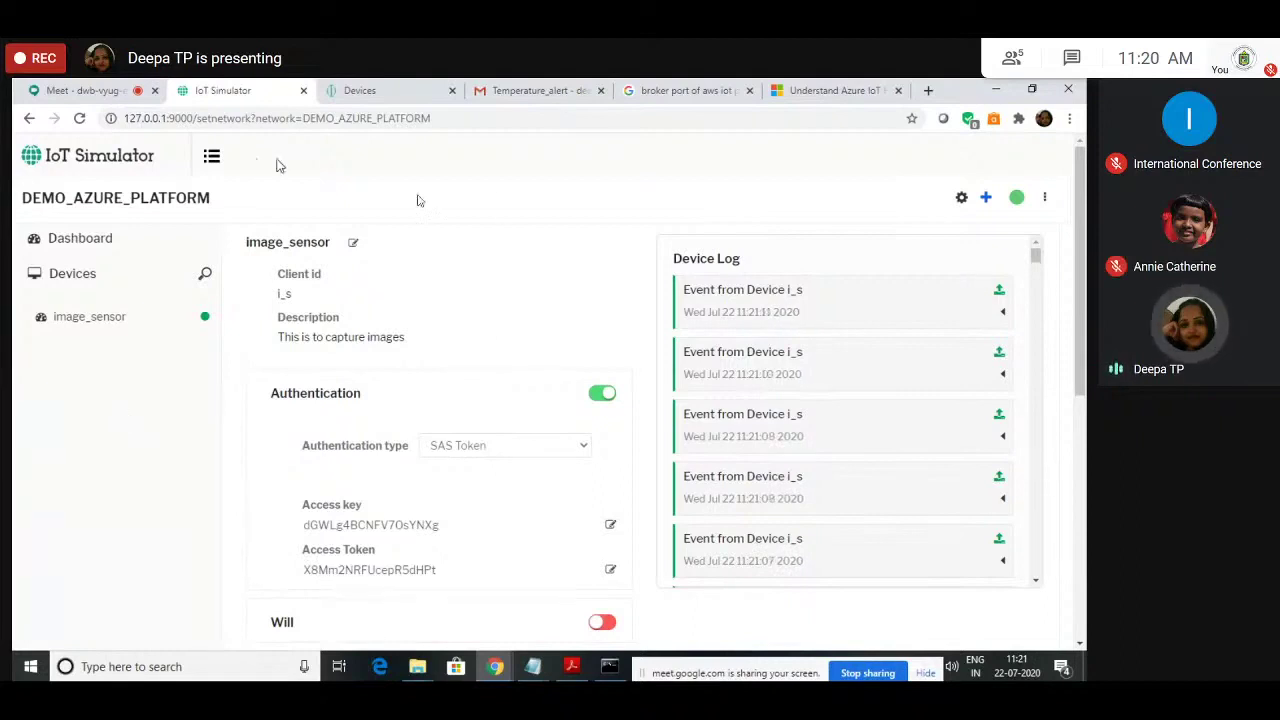
click(365, 89)
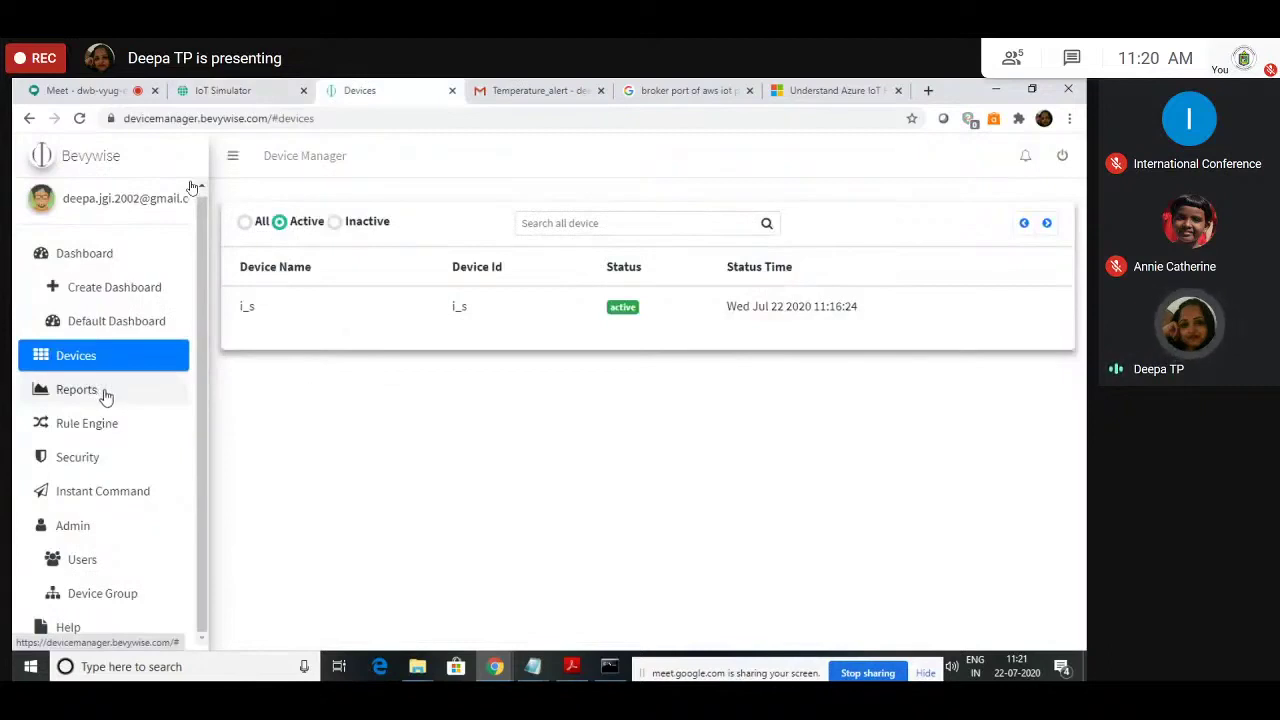
Step: Browse through the Device Manager's Rule Engine rules list
click(107, 425)
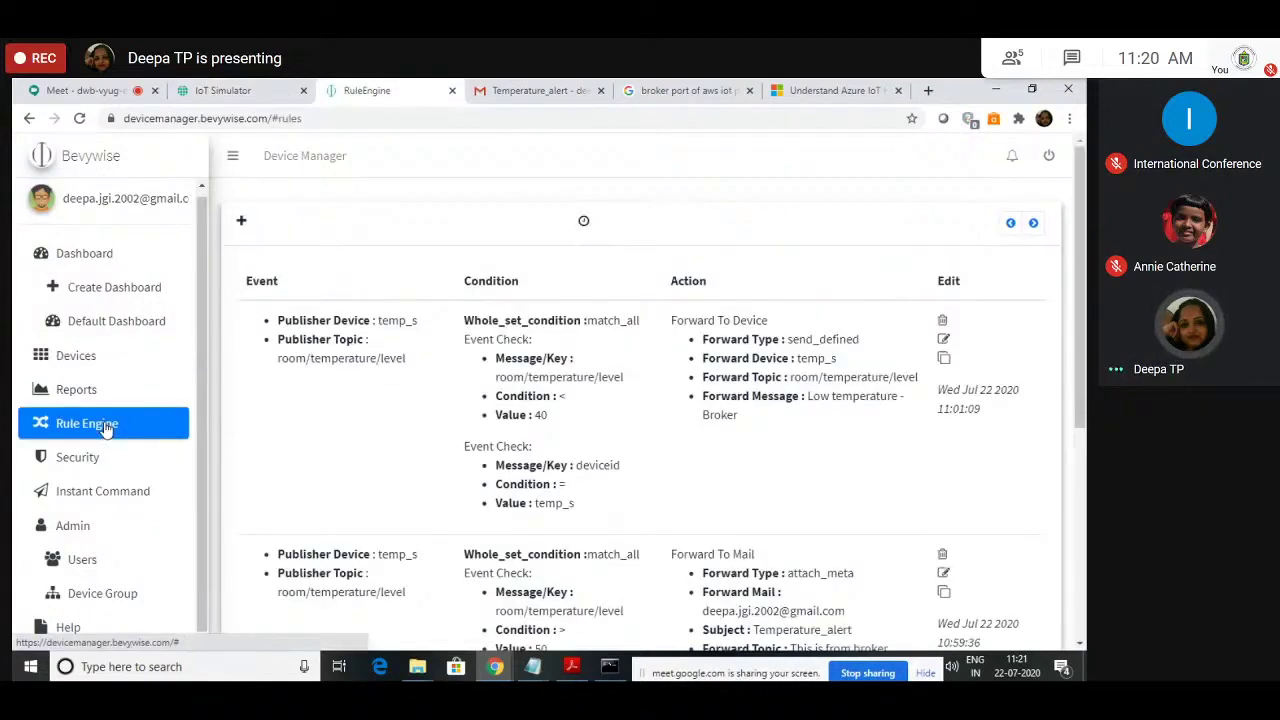
scroll(107, 427, down, 1)
scroll(284, 174, down, 2)
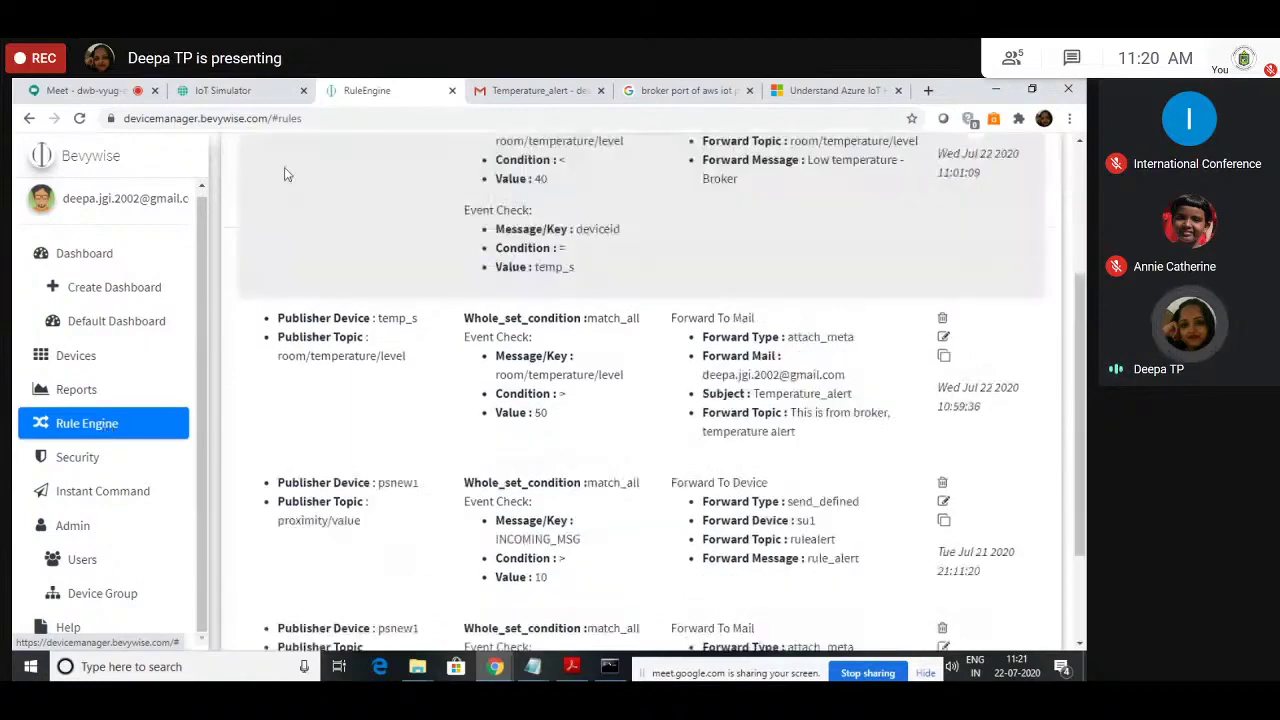
Step: Switch back to the IoT Simulator and bring the bin folder window in File Explorer forward
key(ctrl+shift+Tab)
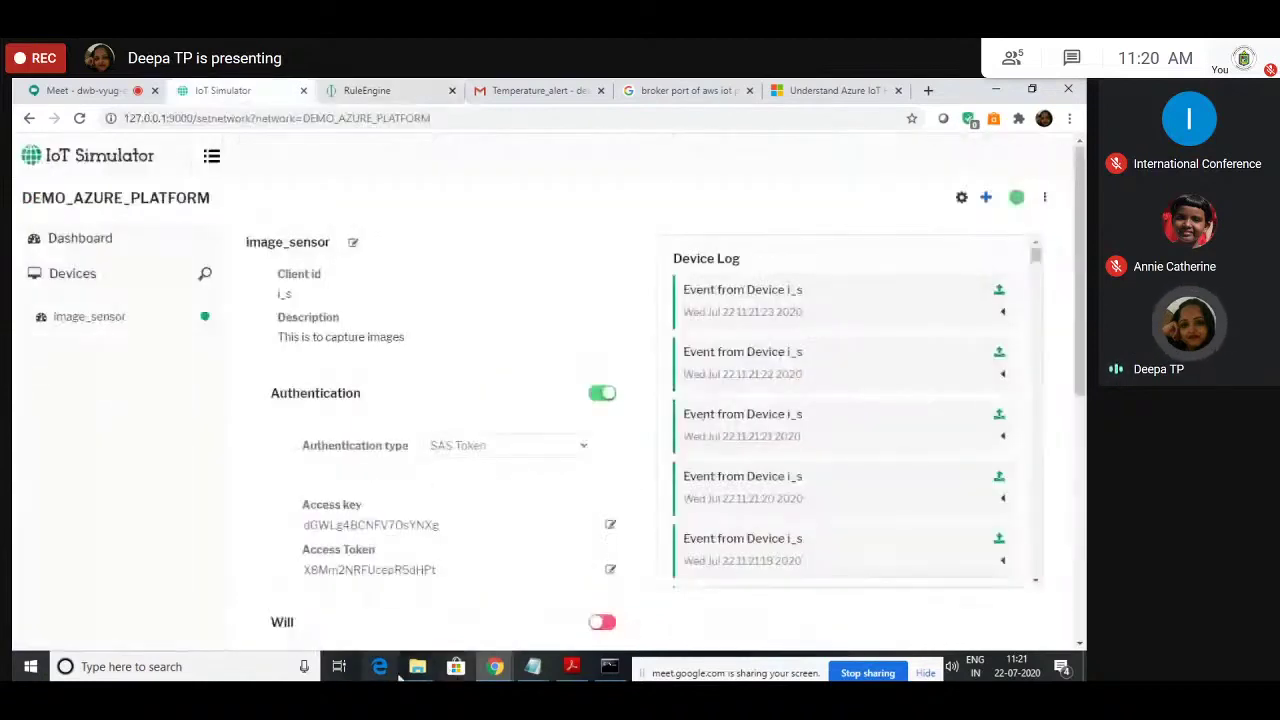
mouse_move(413, 670)
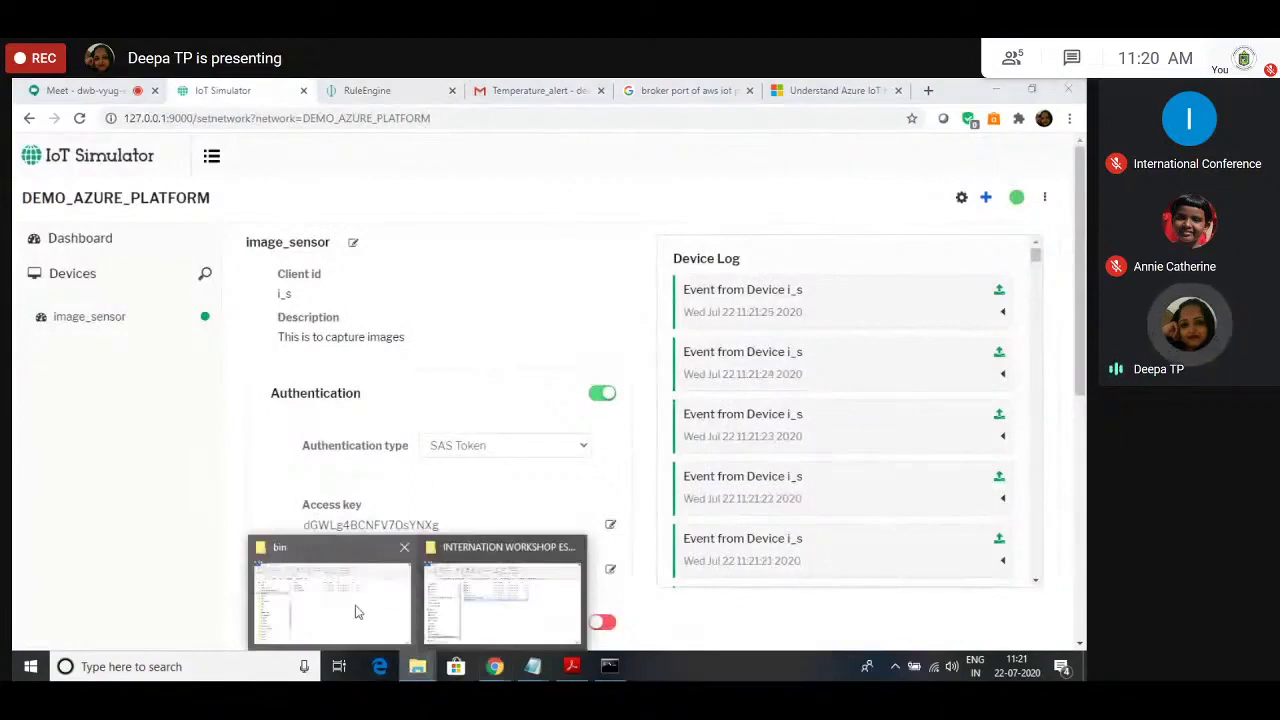
click(357, 610)
Step: Open extensions\default_interceptor.py from the IotSimulator folder in Notepad
key(alt+Up)
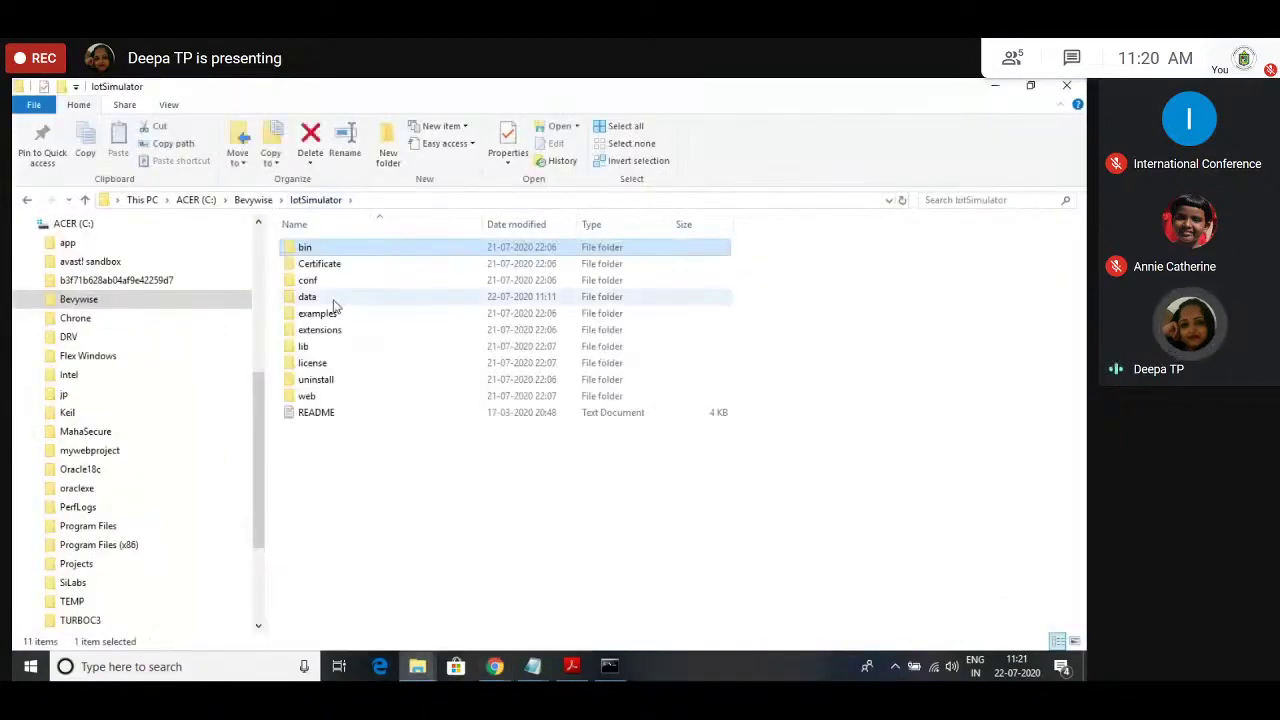
click(324, 336)
double_click(324, 336)
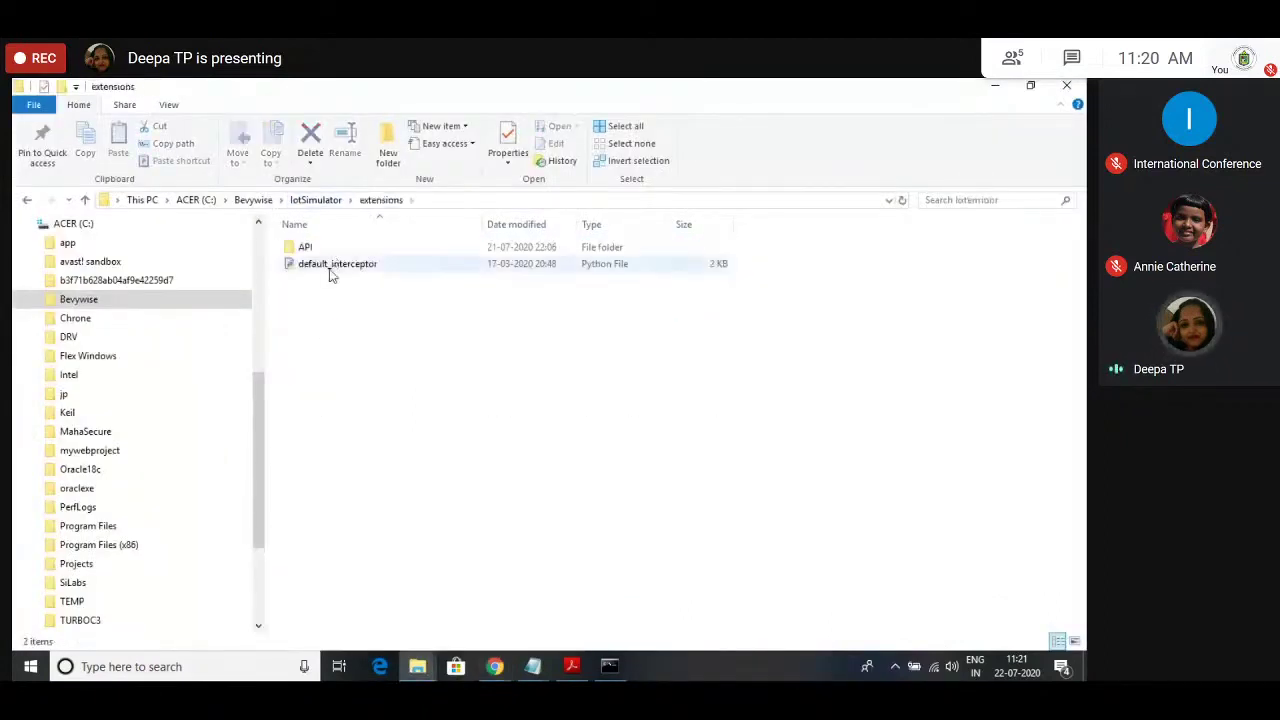
click(329, 273)
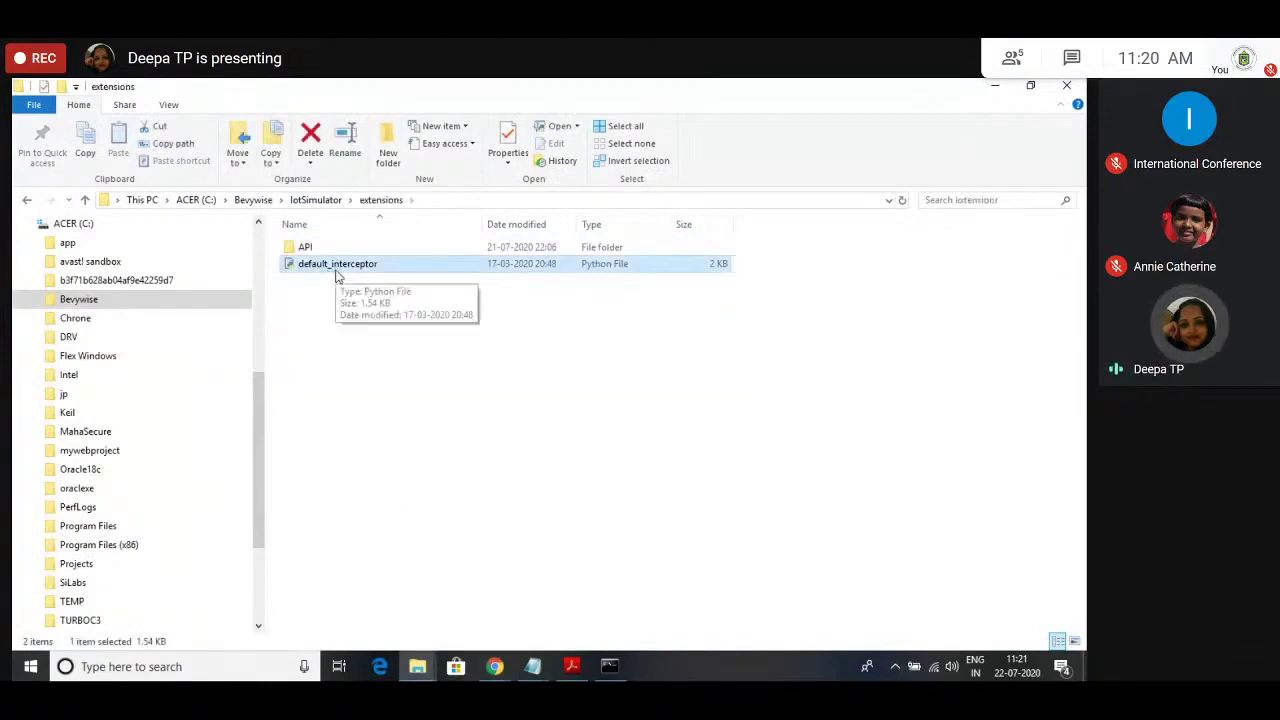
double_click(333, 265)
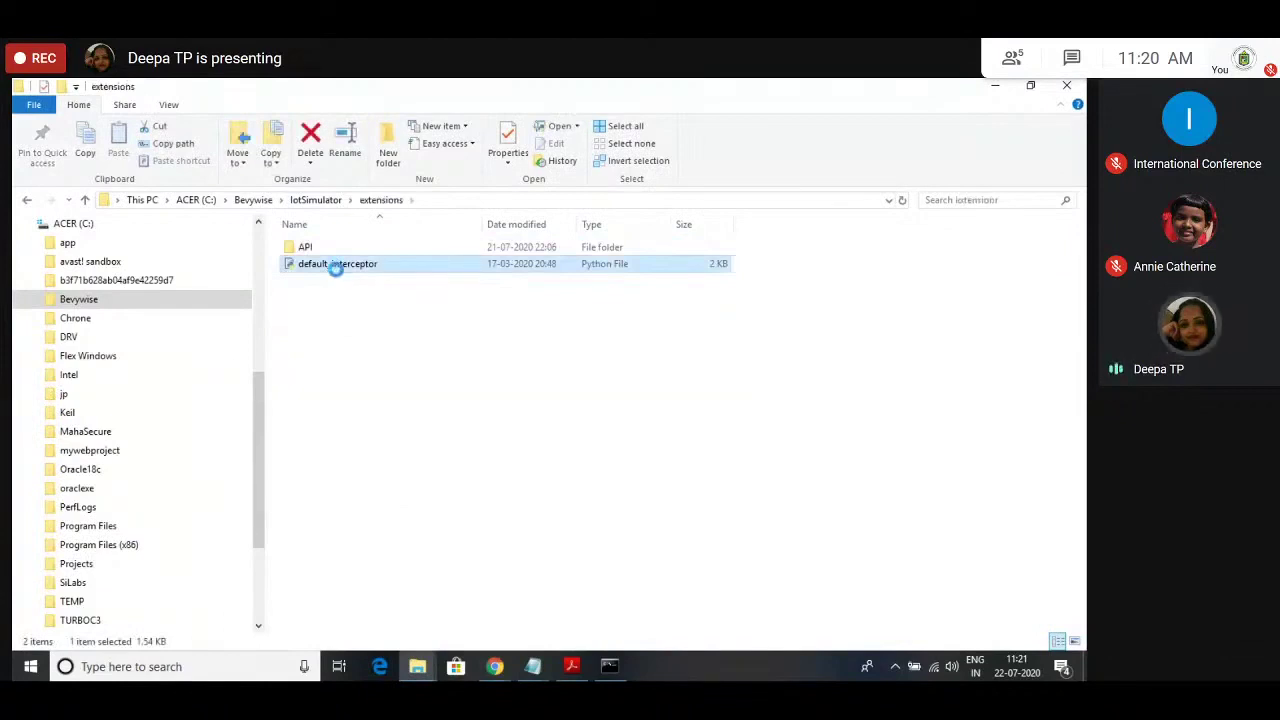
right_click(337, 270)
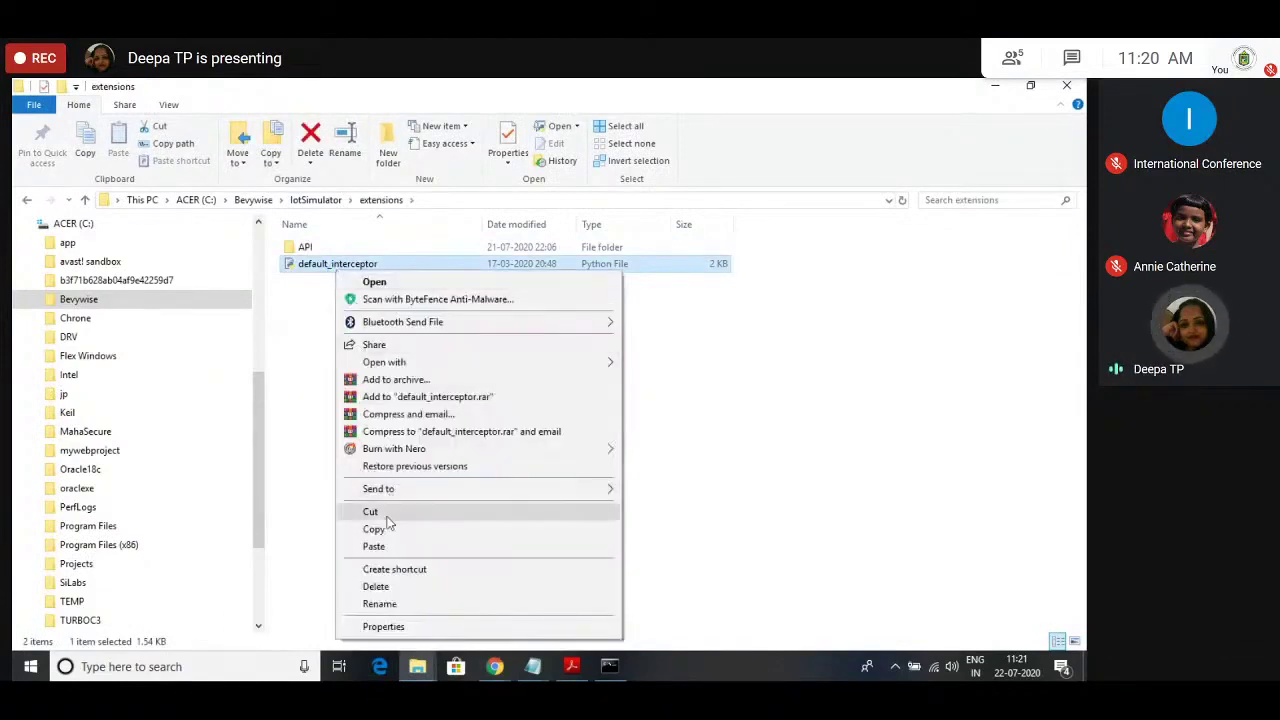
mouse_move(598, 365)
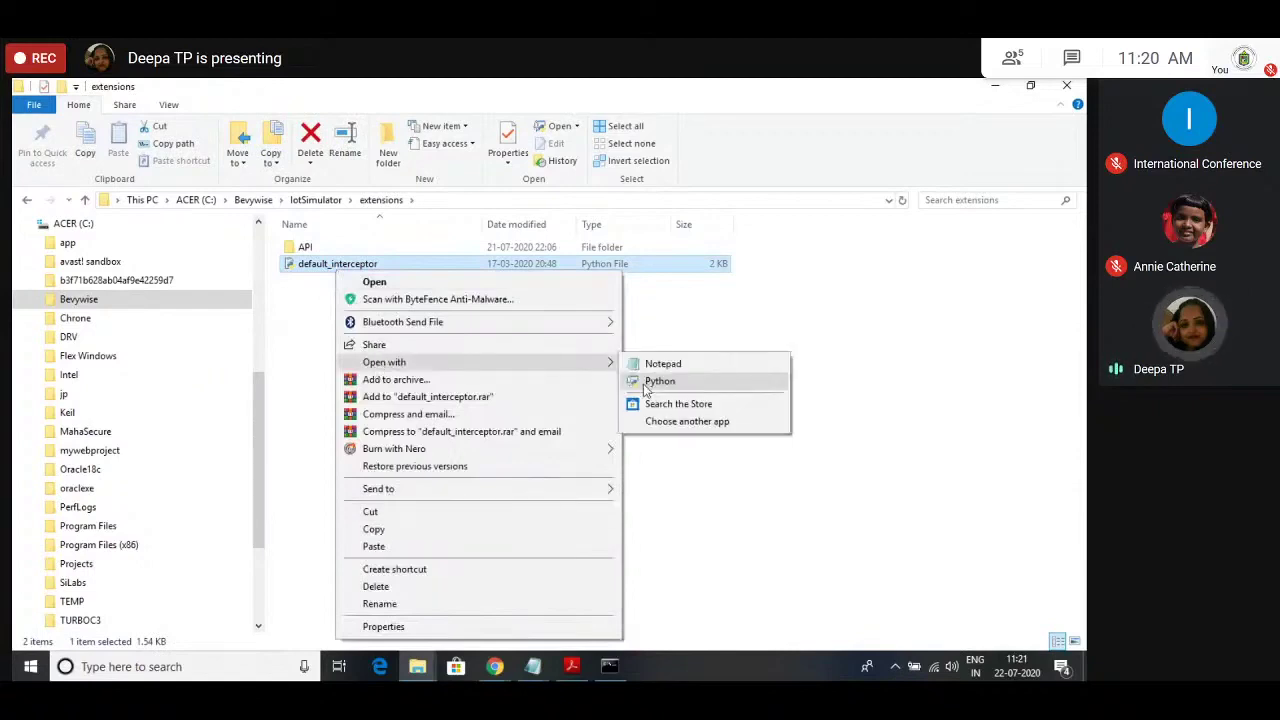
click(640, 368)
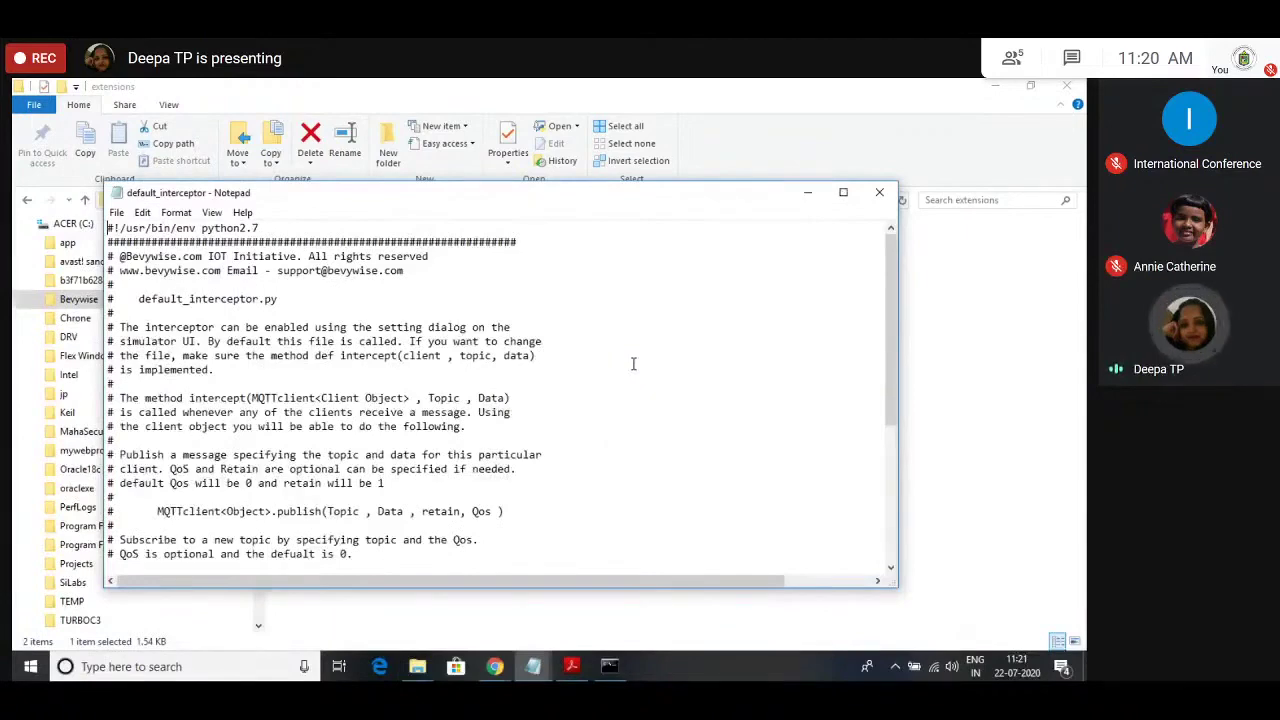
Step: Maximize Notepad to read default_interceptor.py down to its intercept function
click(843, 192)
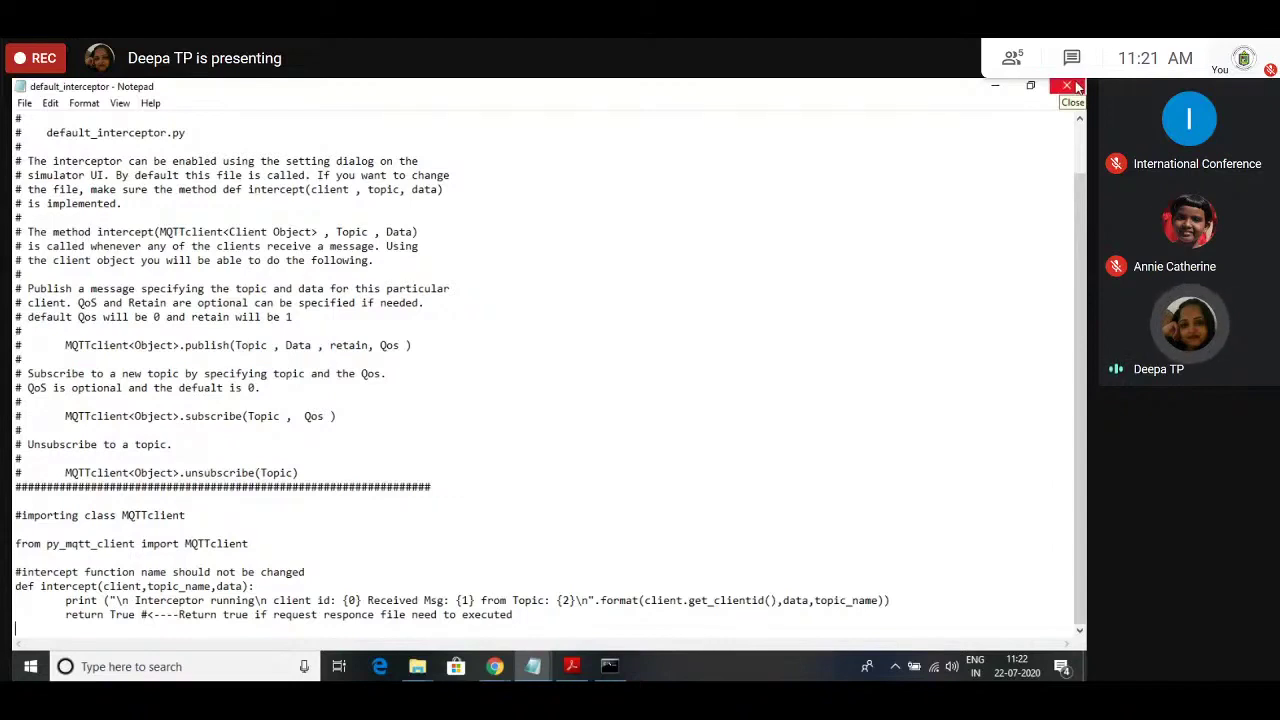
Step: Close Notepad, minimize File Explorer, close the Azure IoT article tab and open a blank tab
click(1078, 88)
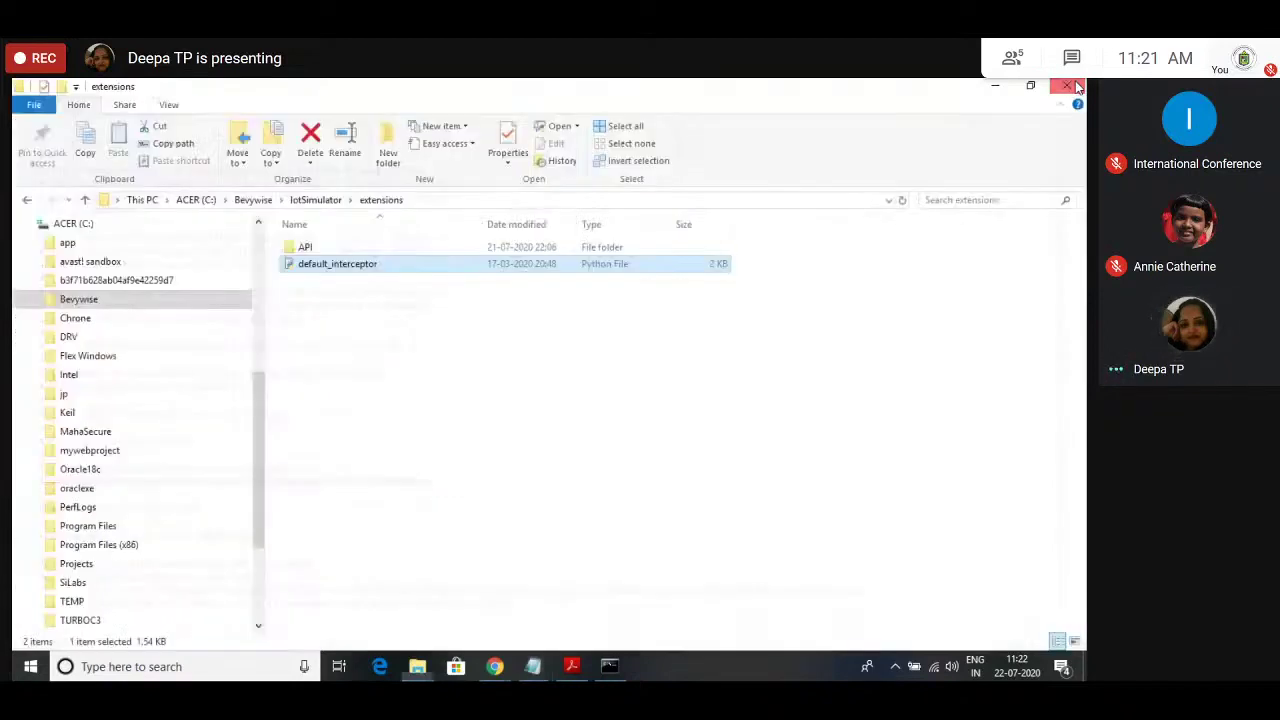
click(995, 86)
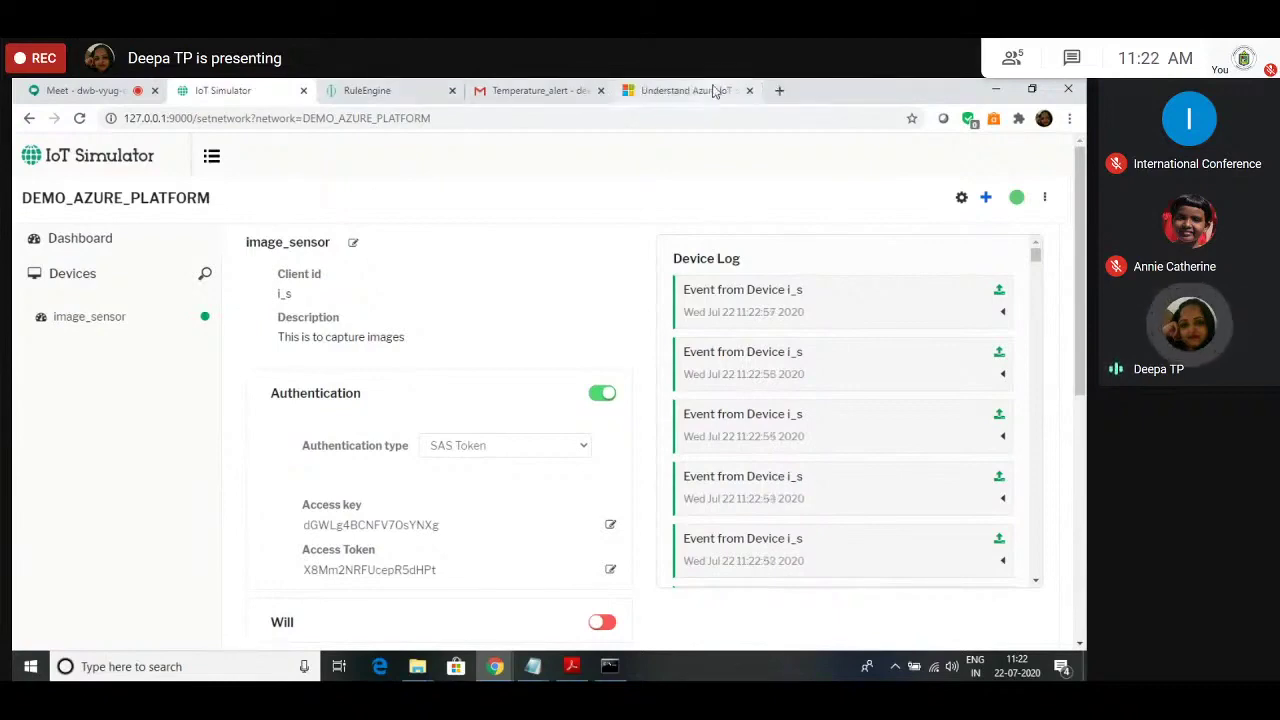
click(714, 90)
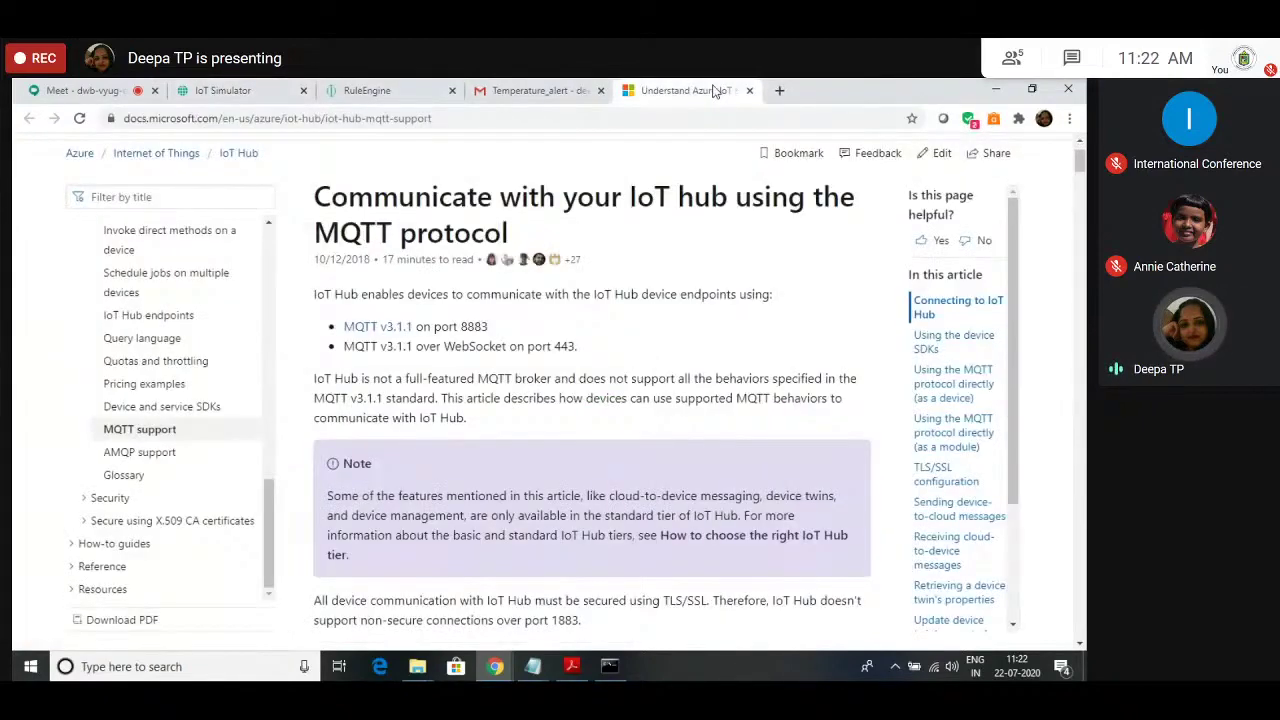
key(ctrl+w)
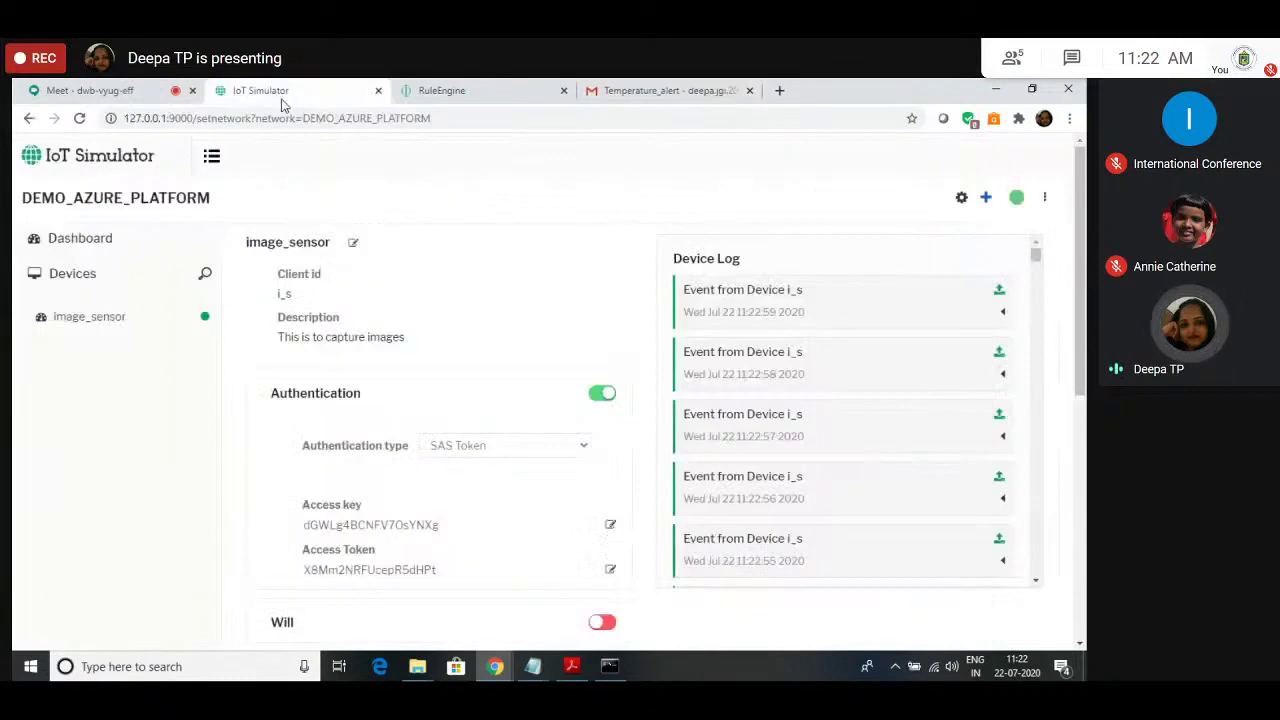
key(ctrl+t)
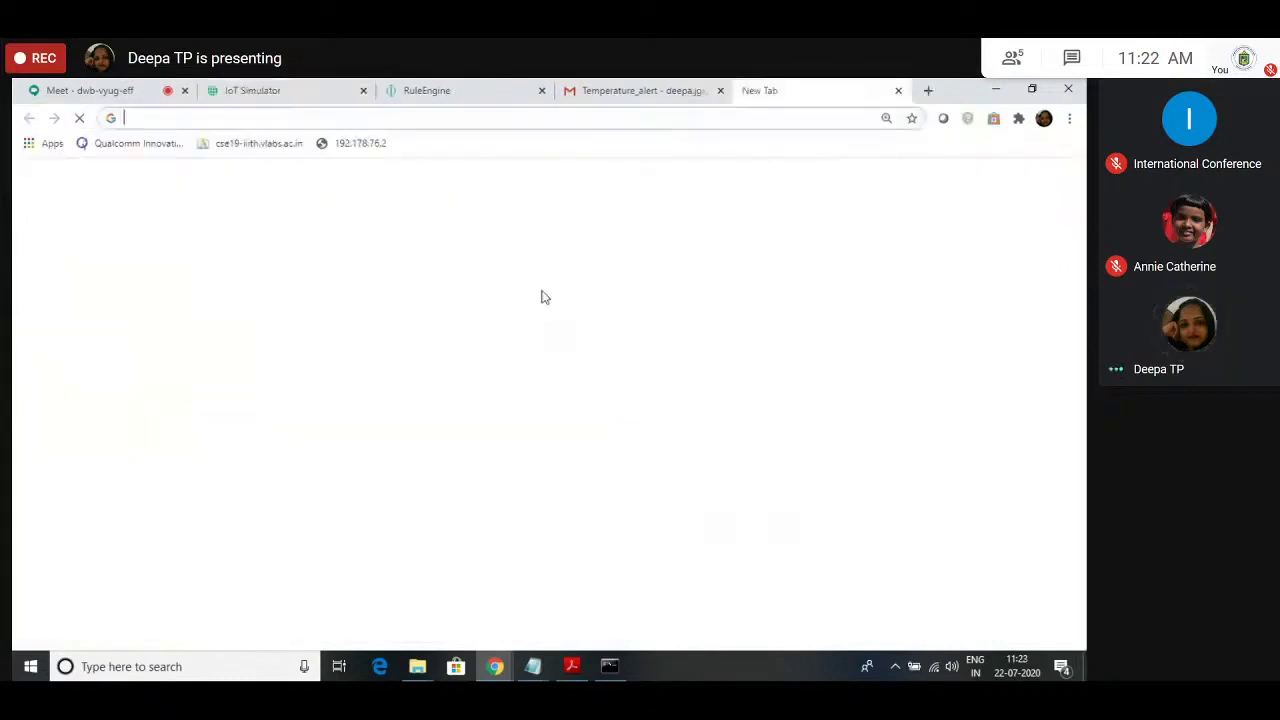
Step: Load bevywise.com, go to Support, and follow the footer Developers link to the Developer Guide
text(bevywise.com)
key(Return)
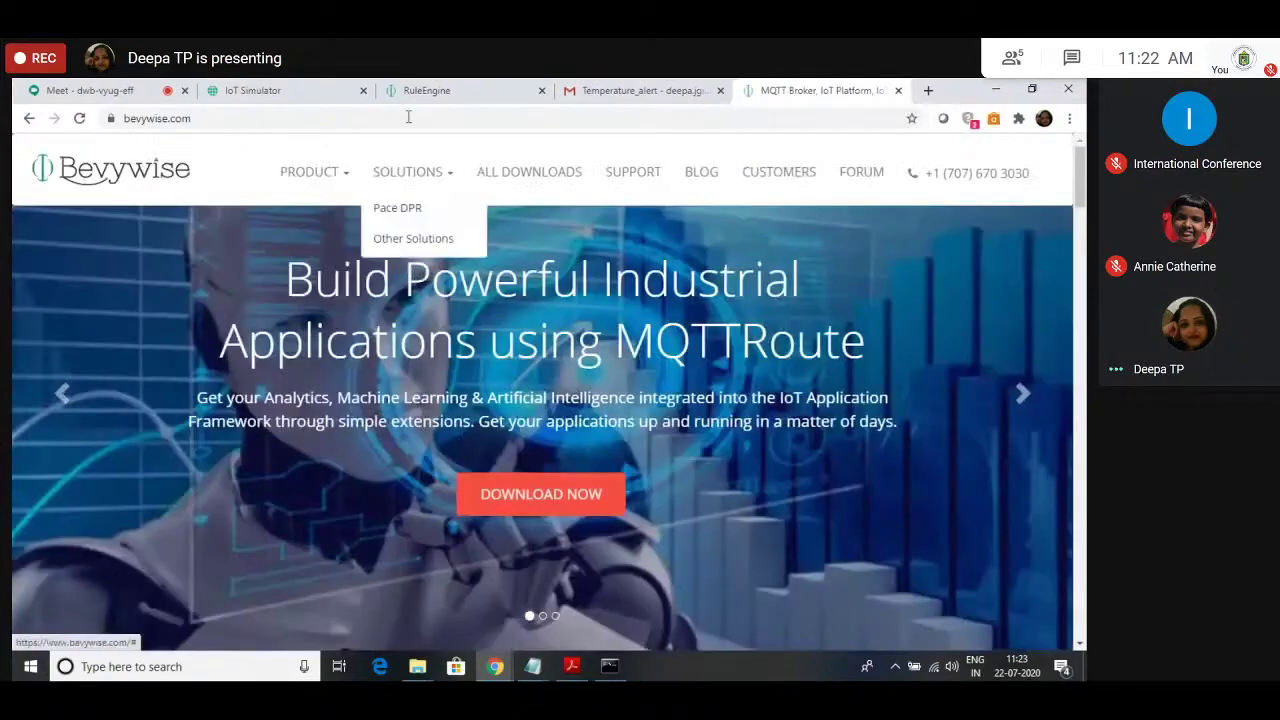
click(632, 172)
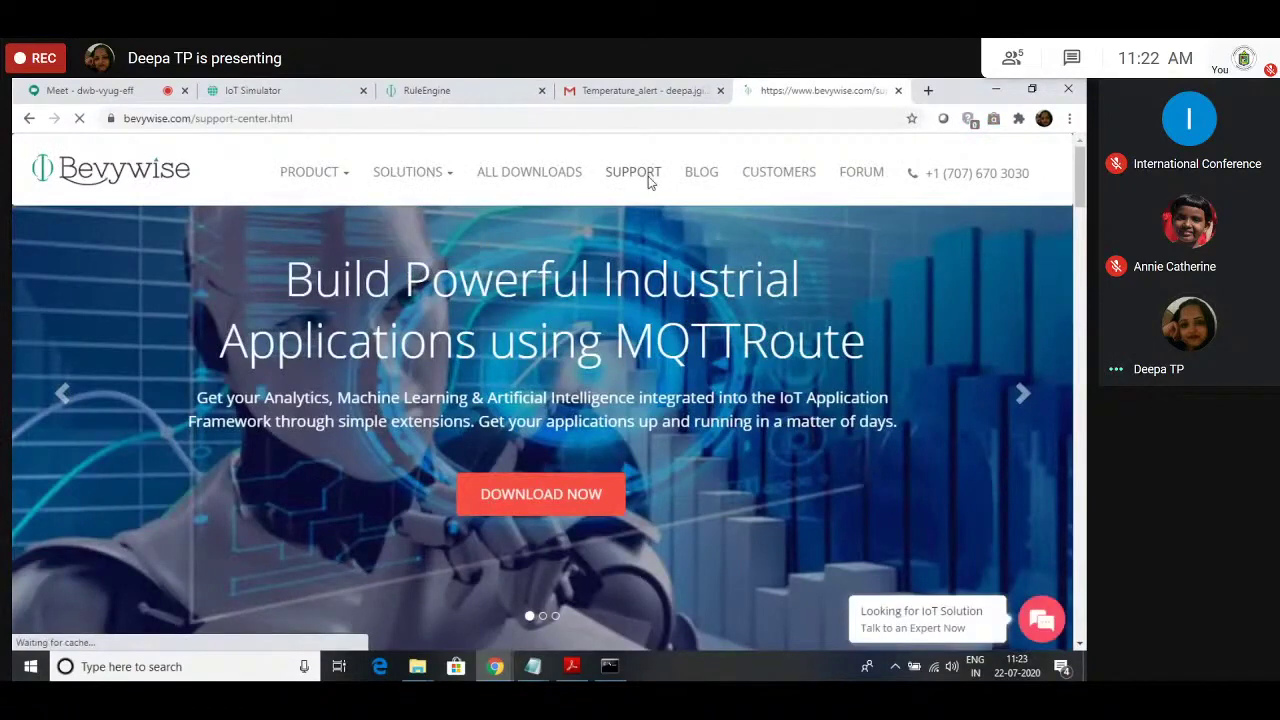
scroll(649, 338, down, 2)
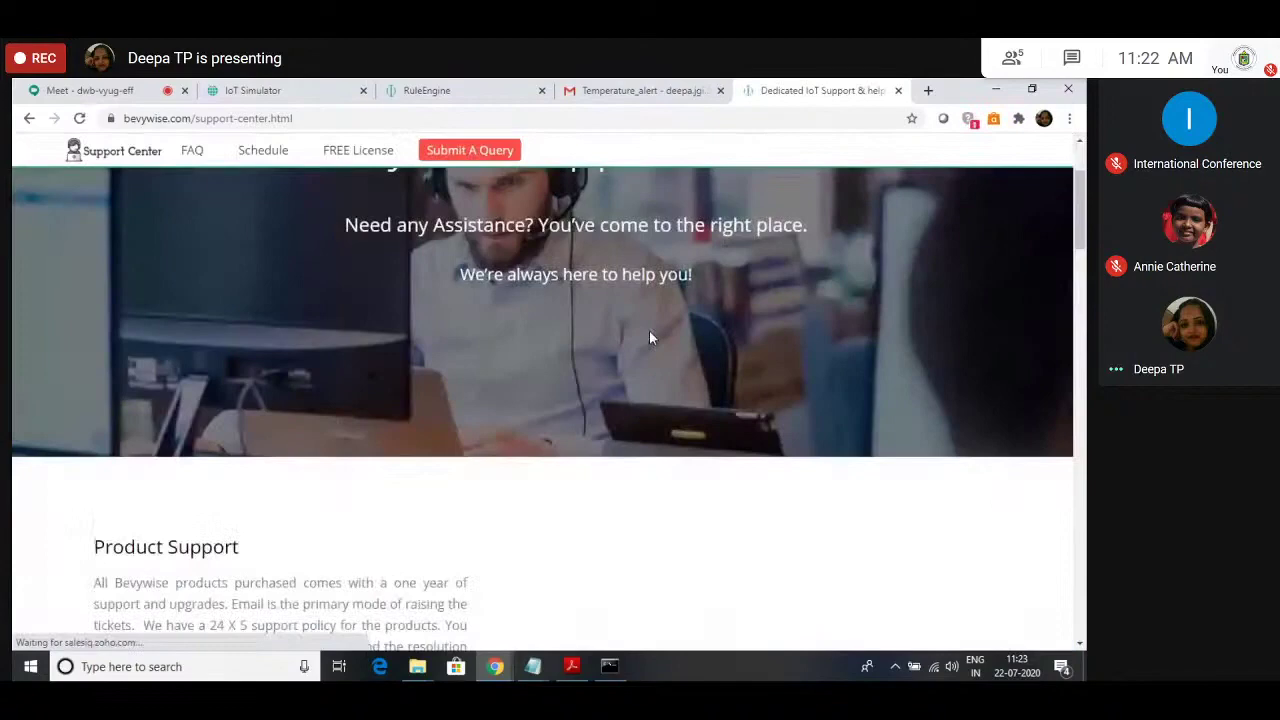
scroll(532, 517, down, 5)
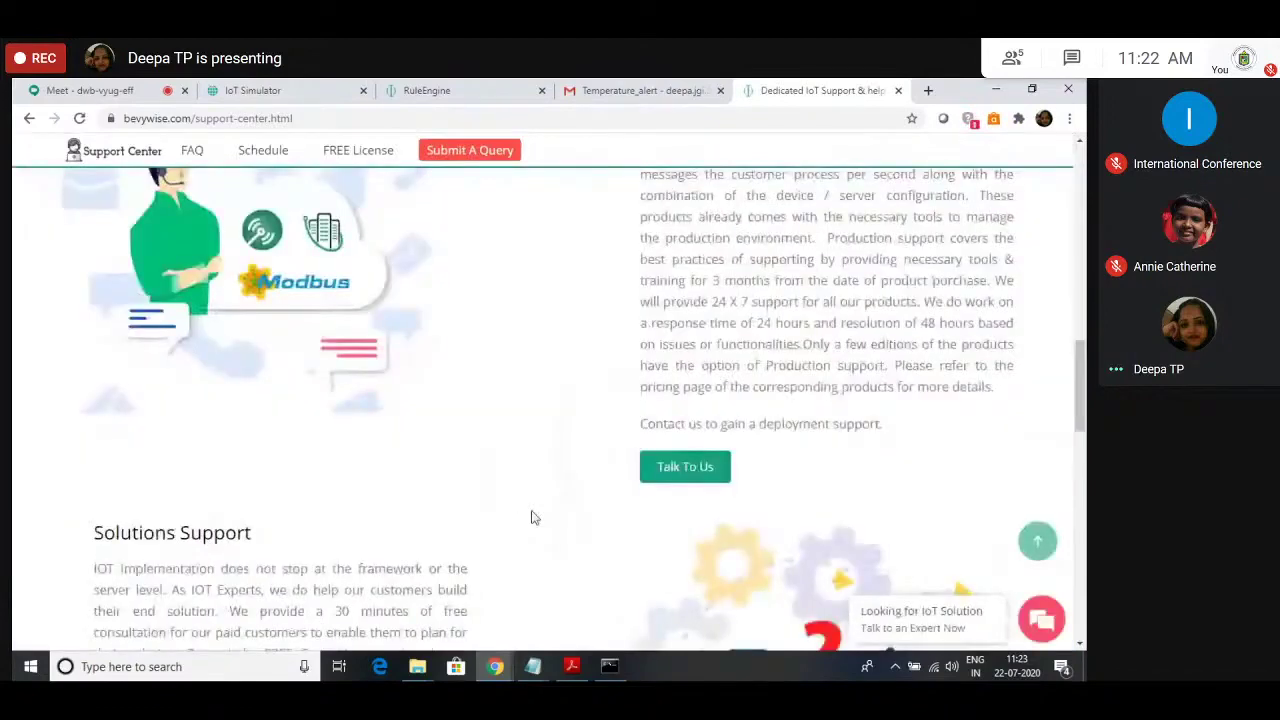
scroll(534, 516, down, 5)
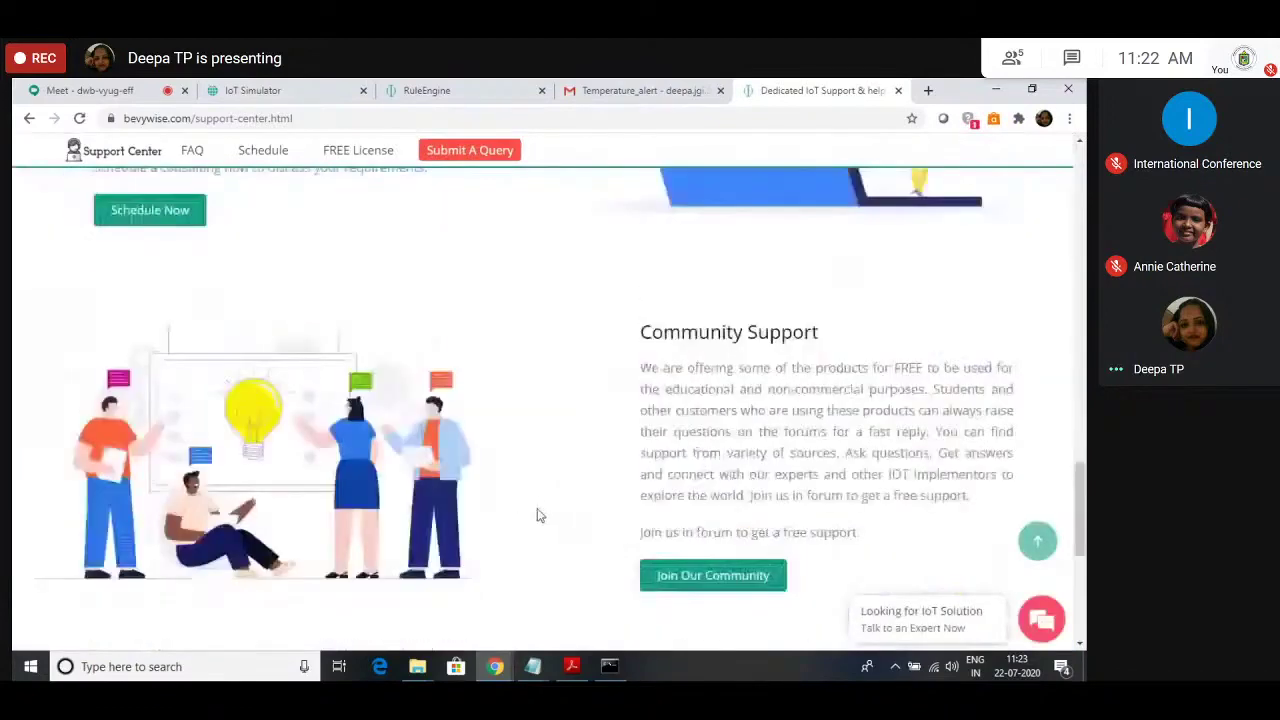
scroll(538, 515, down, 3)
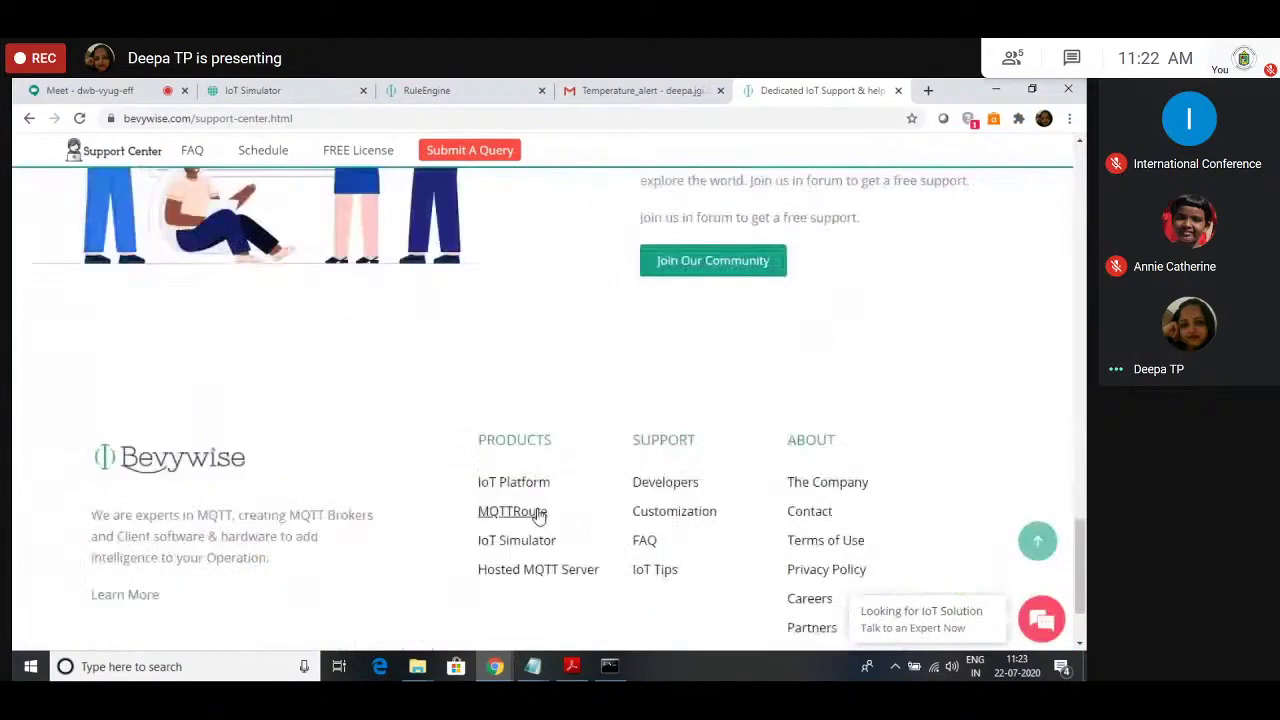
scroll(540, 514, down, 2)
click(676, 368)
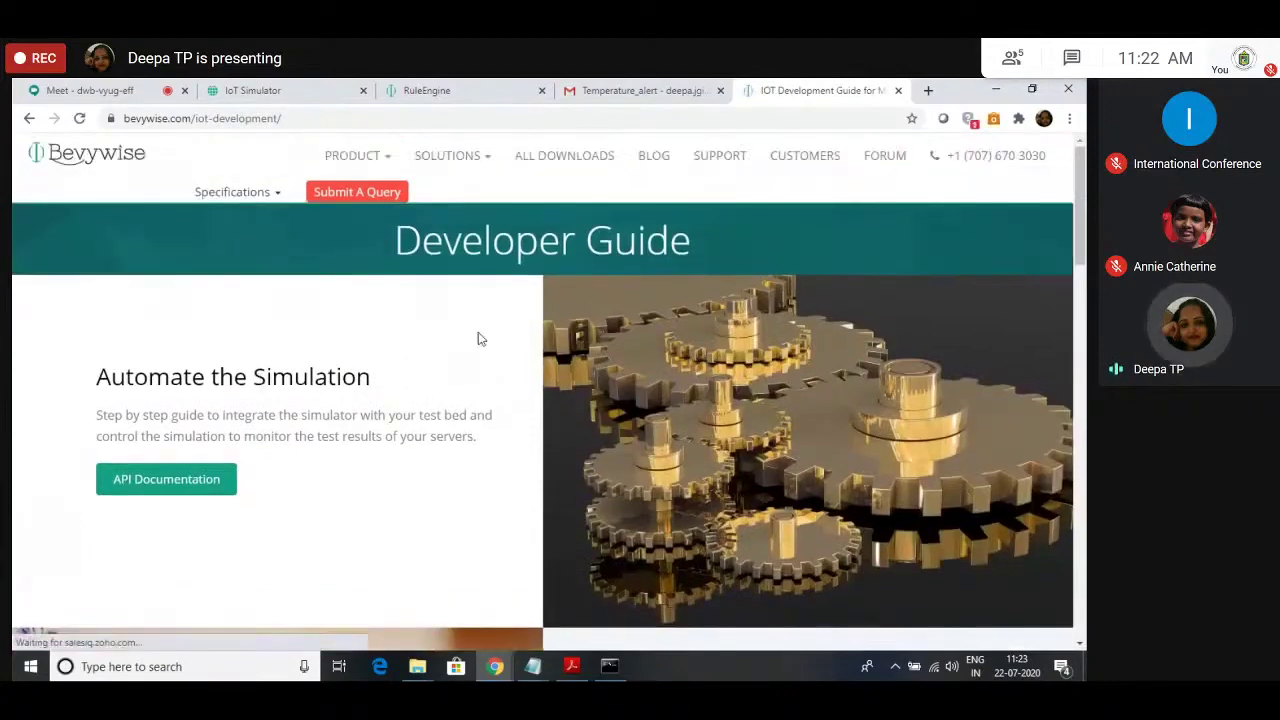
scroll(182, 358, down, 1)
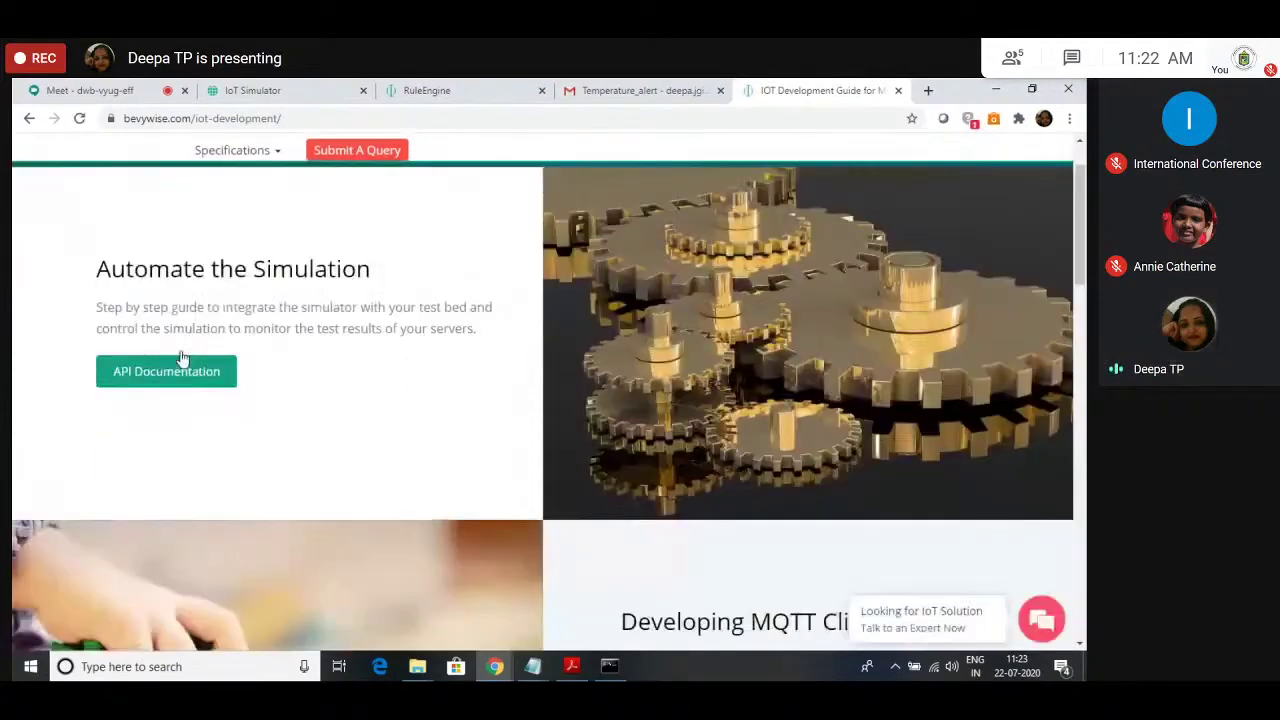
Step: Open the IoT Simulator API documentation and read through its methods
click(158, 374)
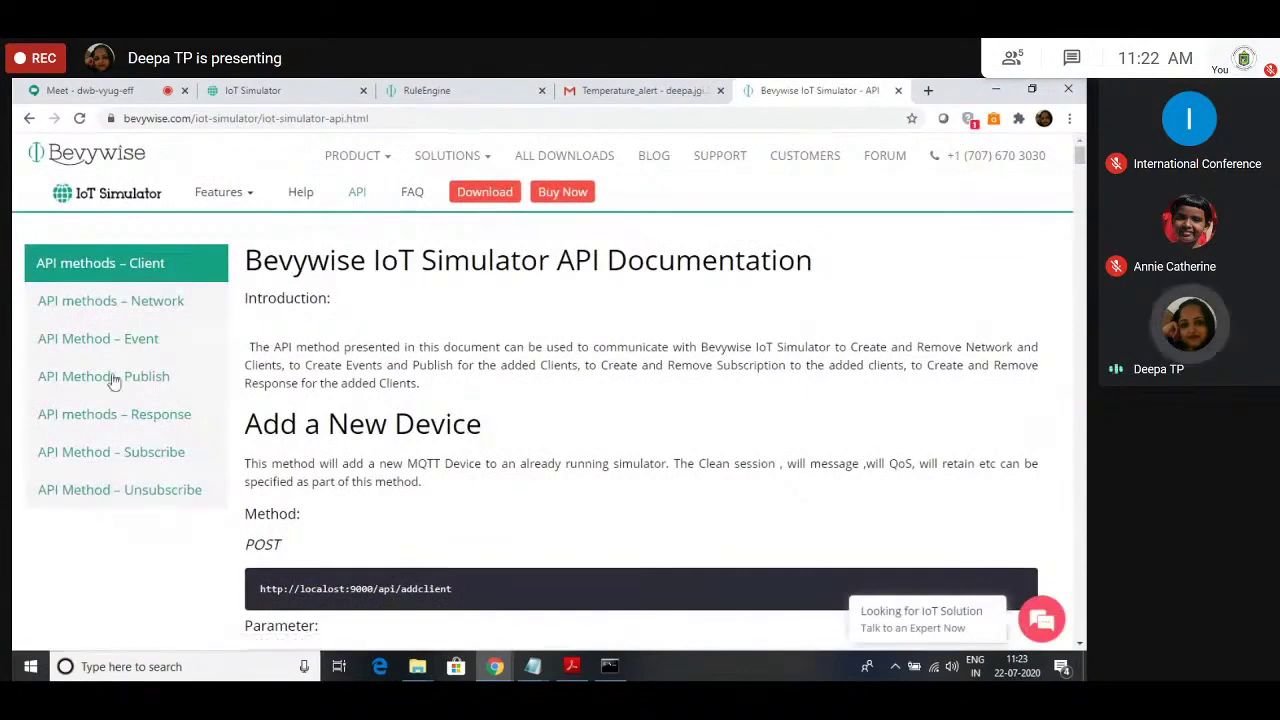
scroll(108, 374, down, 10)
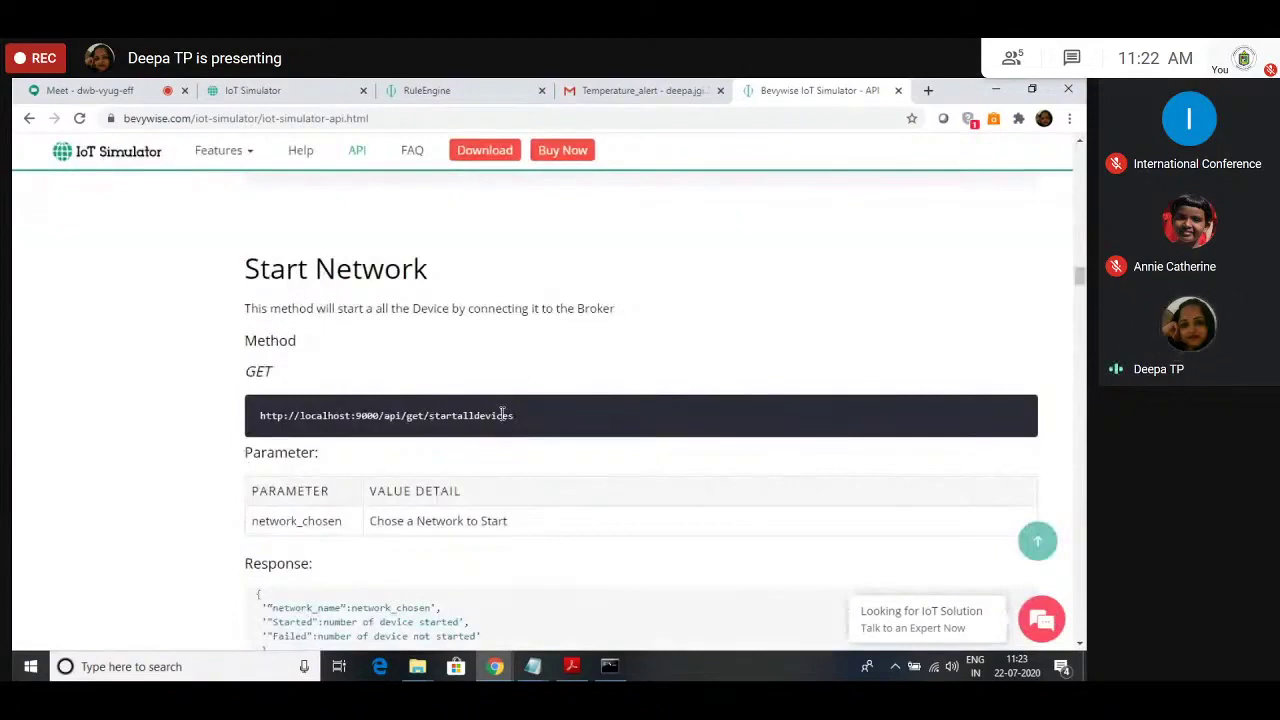
scroll(510, 400, down, 1)
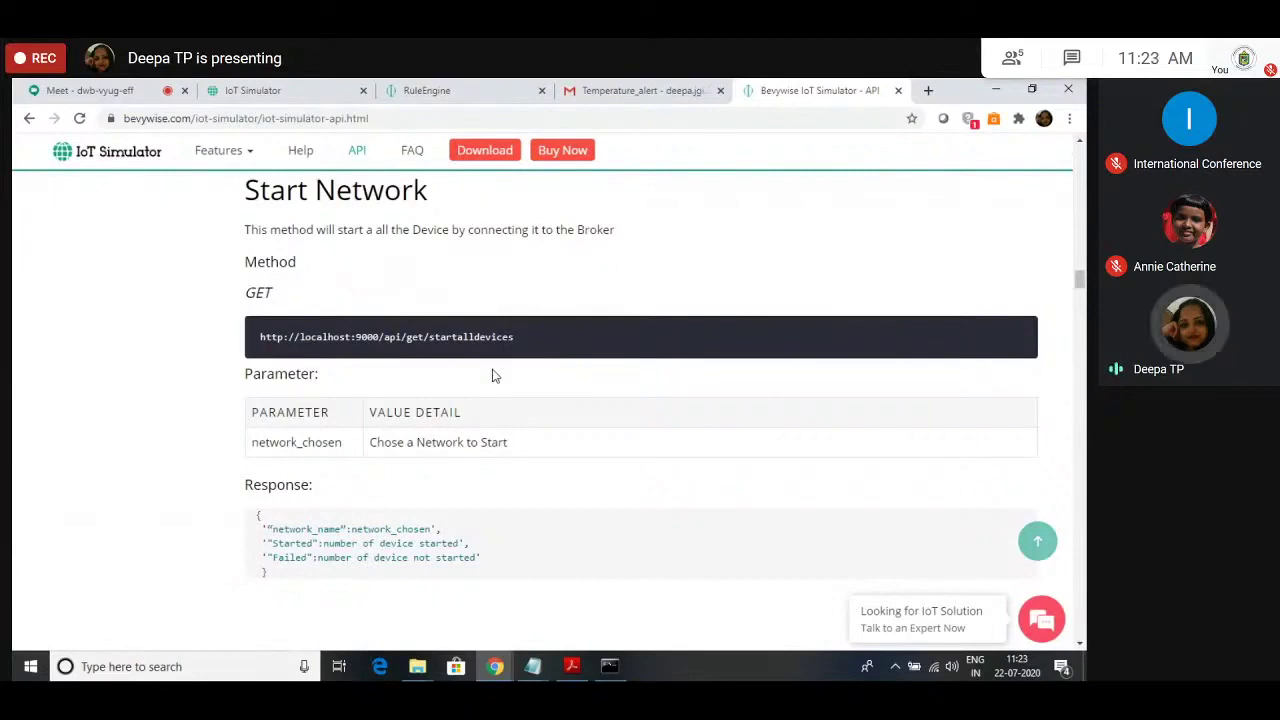
scroll(520, 380, down, 4)
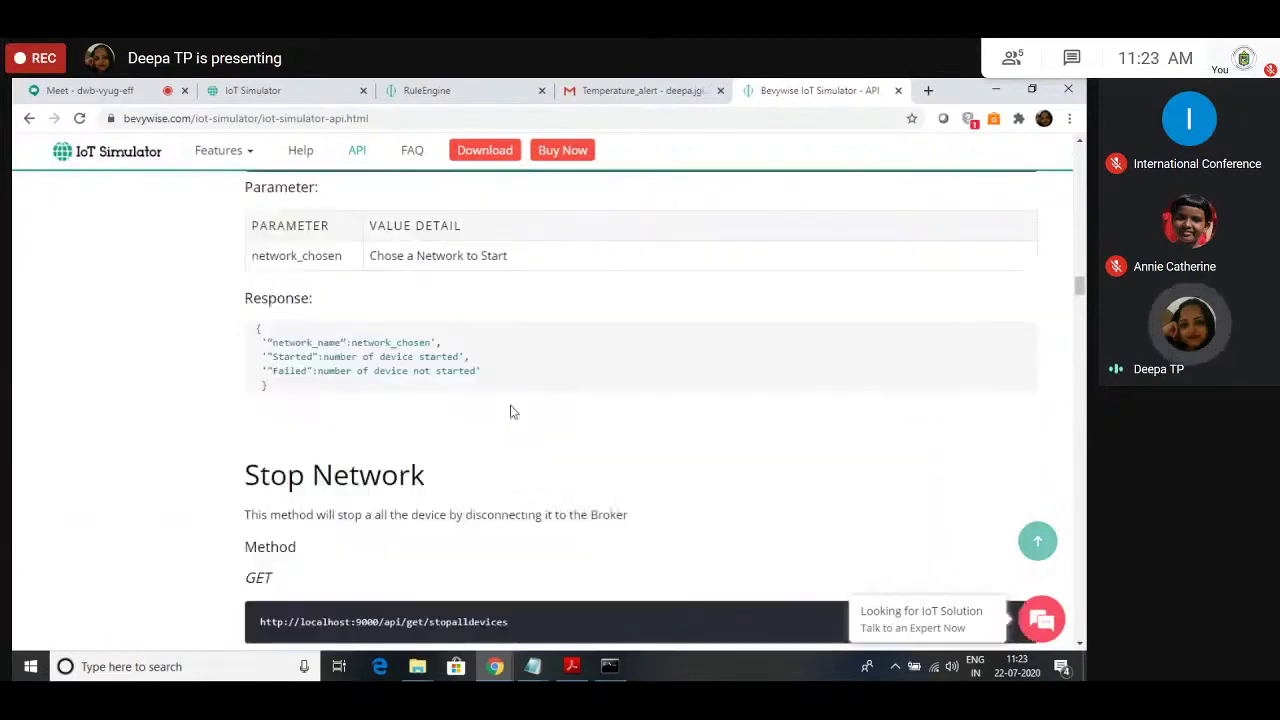
scroll(511, 411, down, 1)
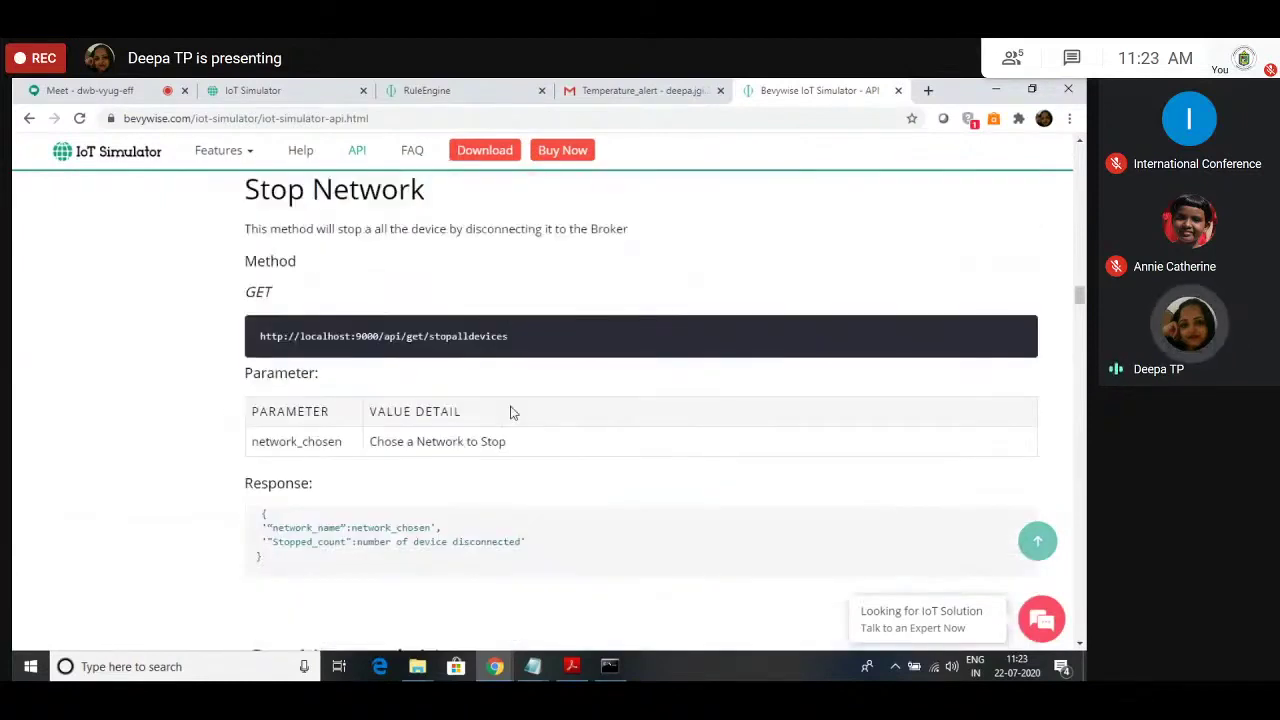
scroll(511, 411, down, 3)
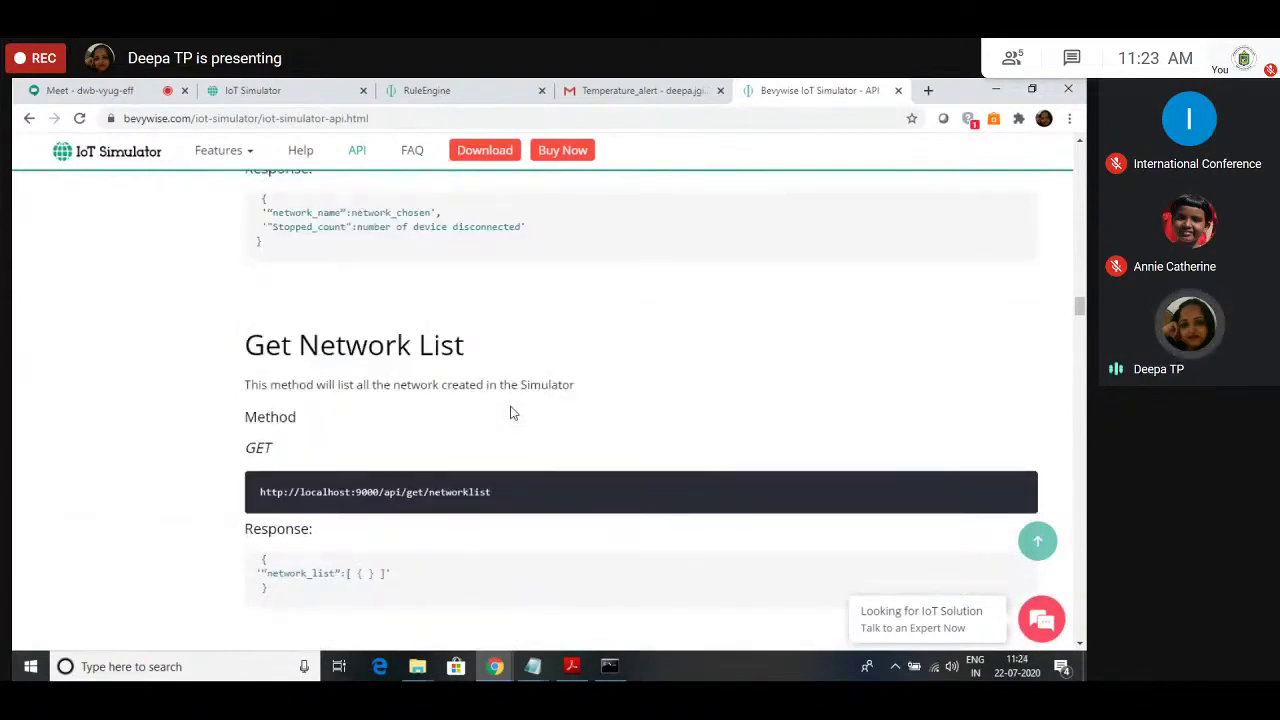
scroll(511, 413, down, 2)
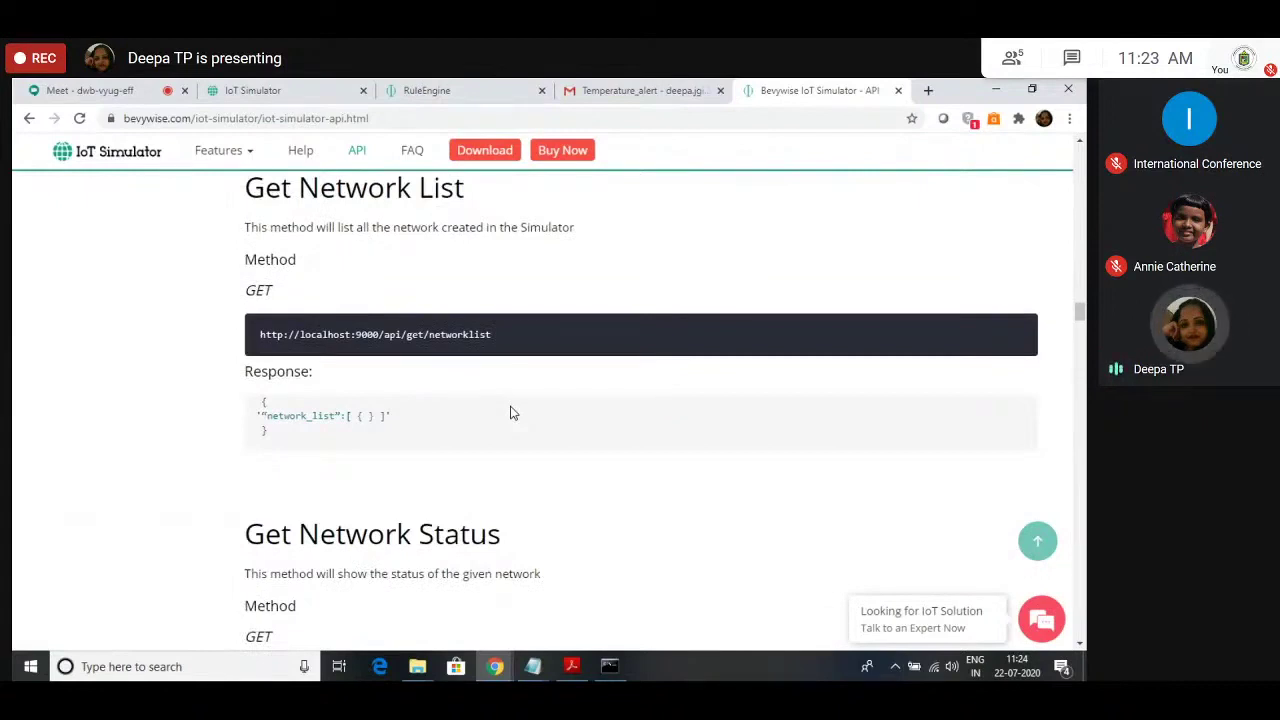
scroll(171, 481, down, 1)
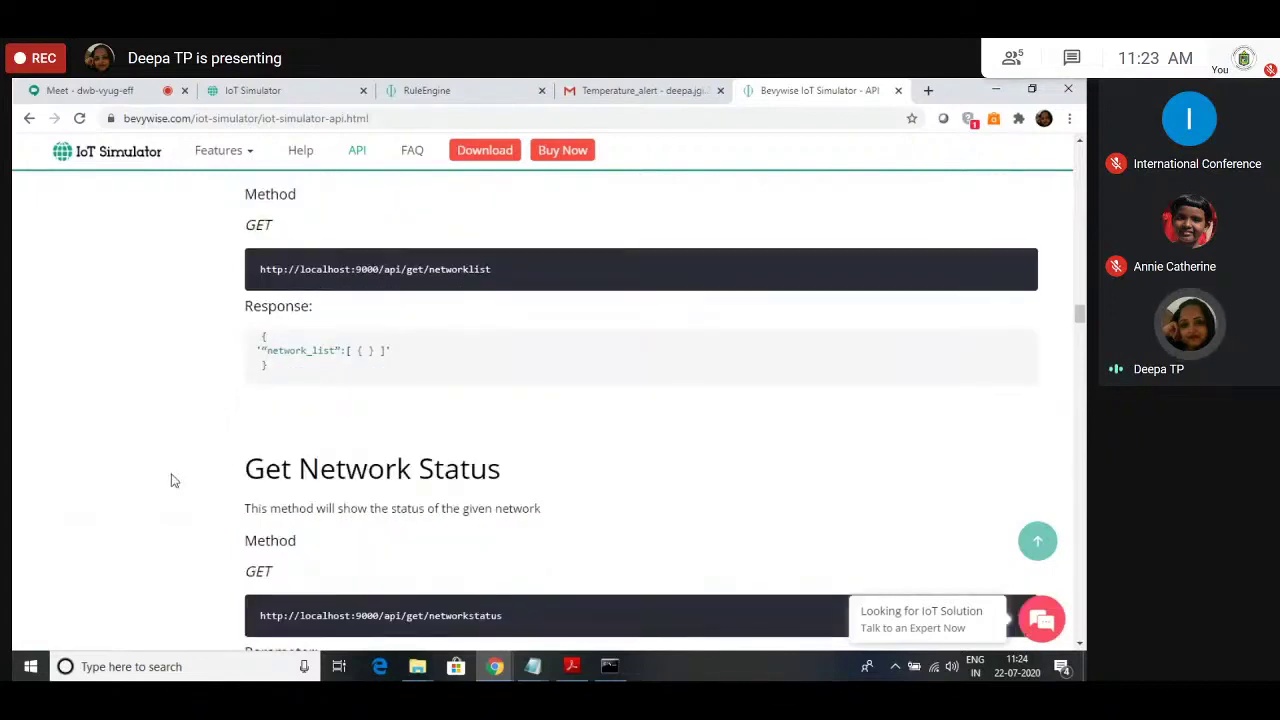
scroll(171, 481, down, 5)
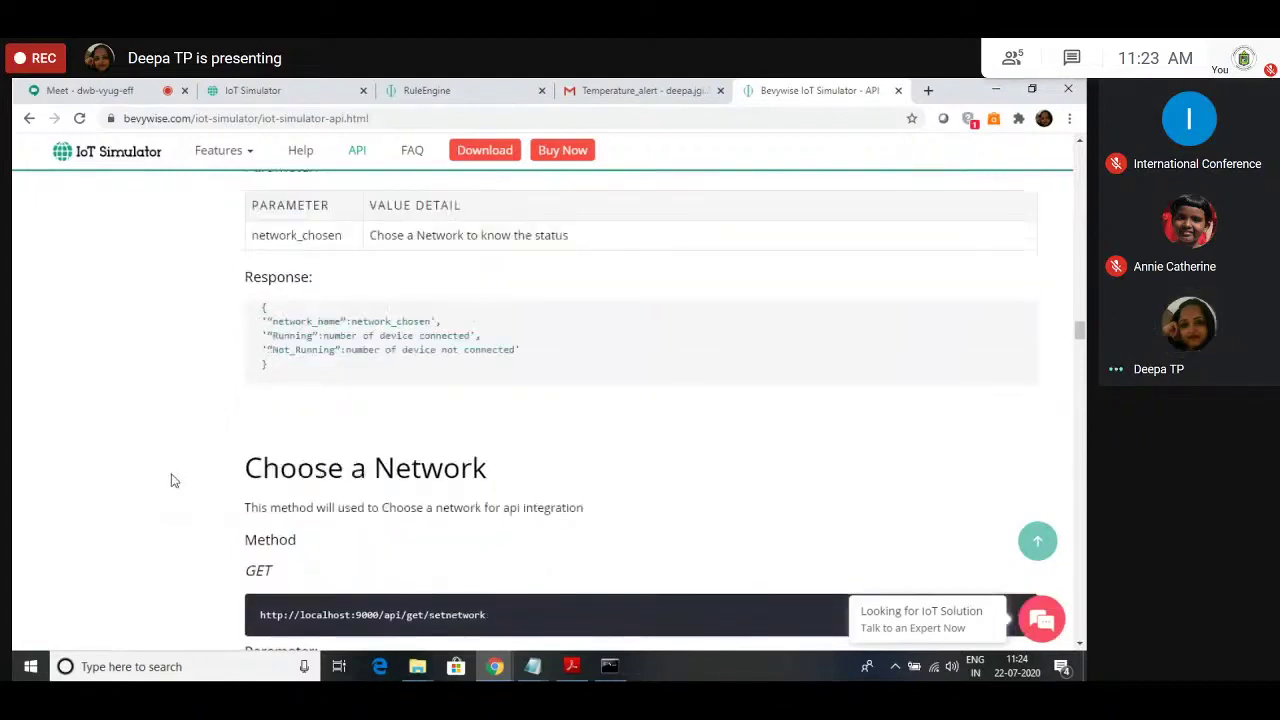
scroll(171, 481, down, 3)
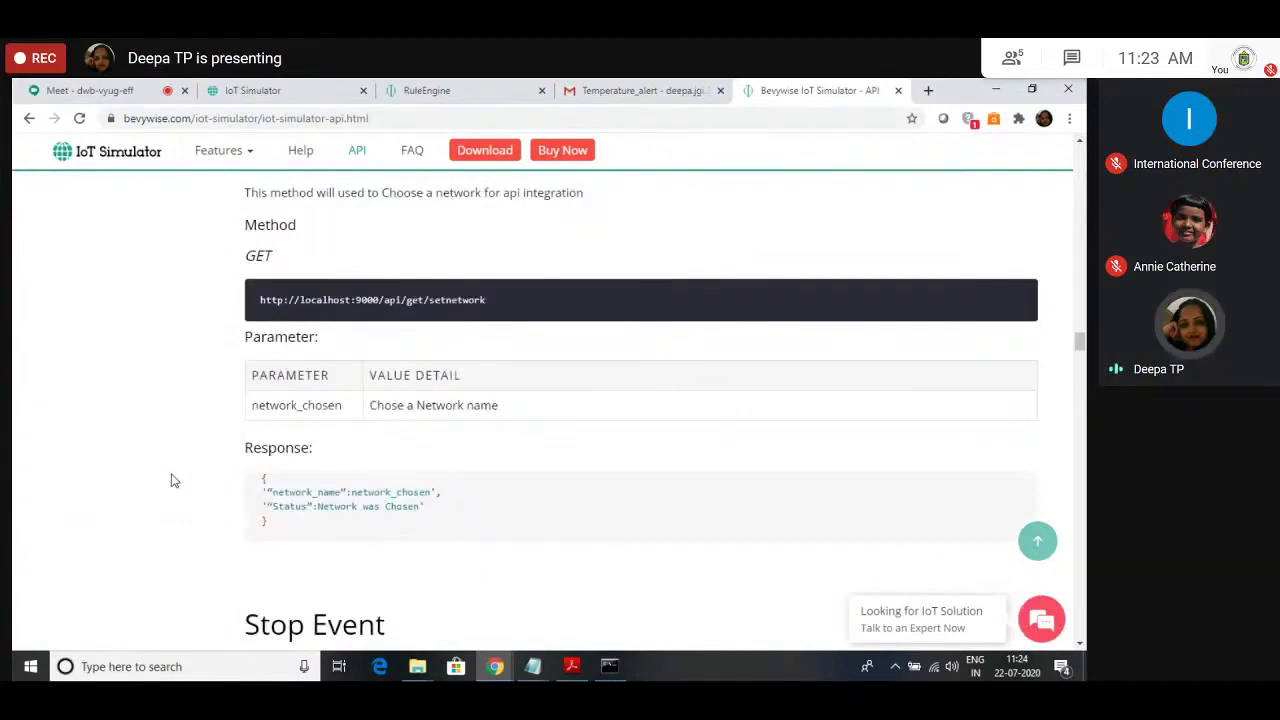
scroll(171, 481, up, 1)
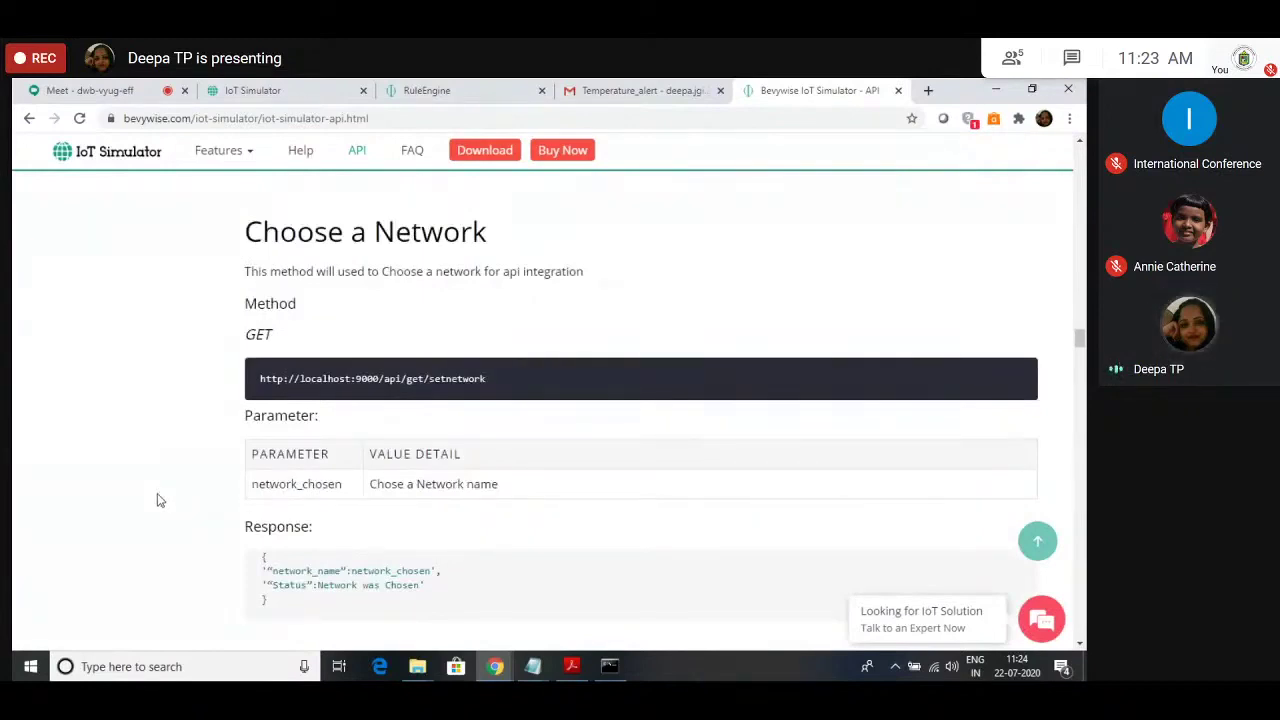
scroll(197, 394, down, 1)
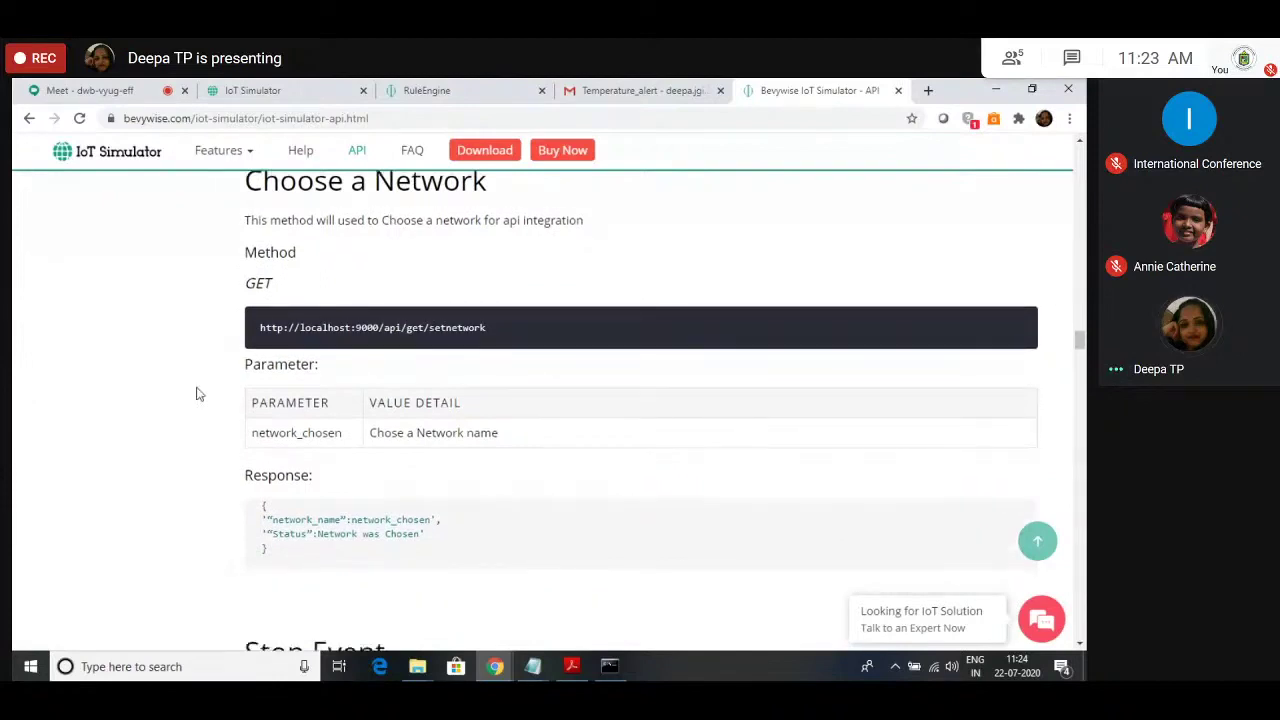
scroll(197, 394, down, 10)
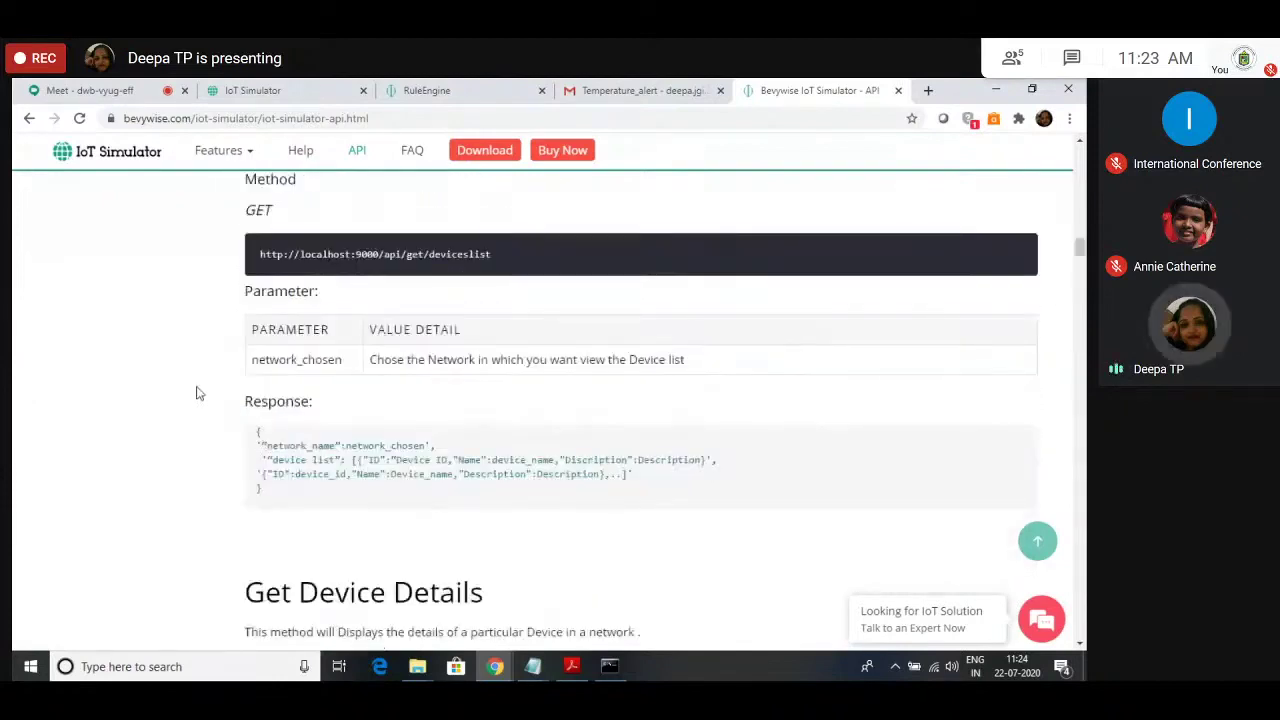
scroll(197, 394, up, 15)
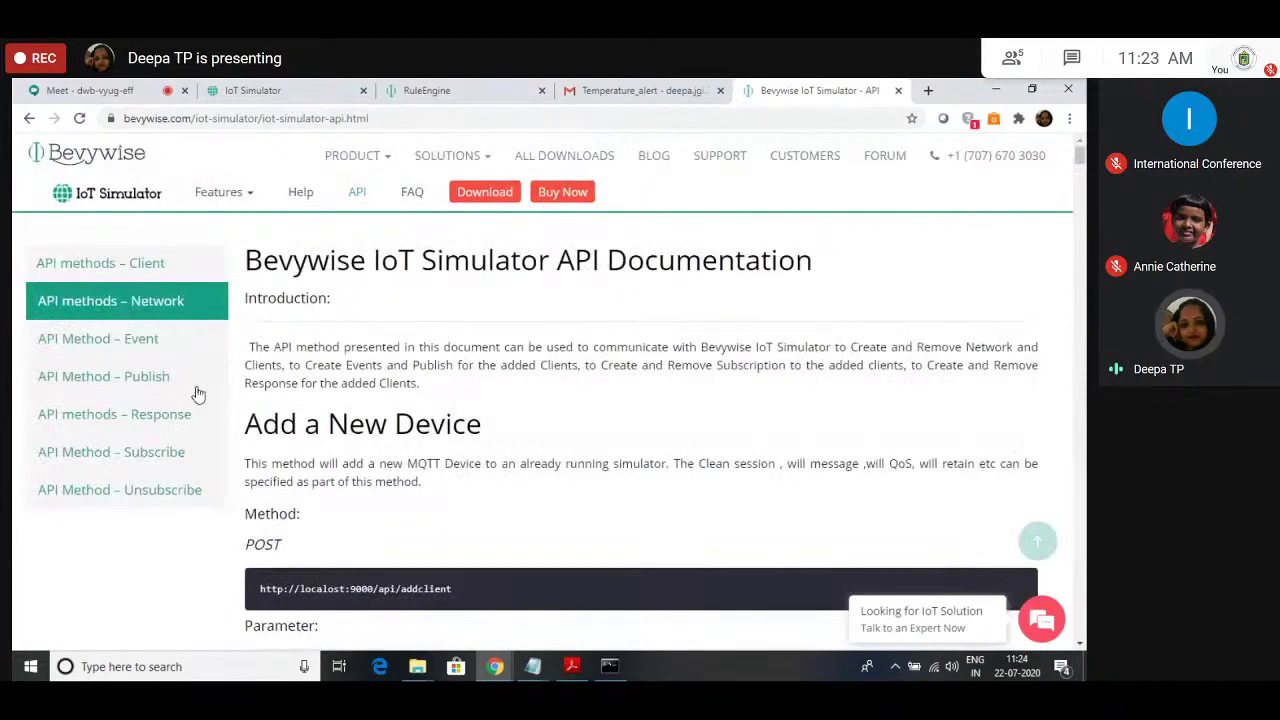
scroll(600, 300, down, 10)
Step: Dismiss the chat panel, scroll the API docs back to the top, and return to DEMO_AZURE_PLATFORM
click(1044, 222)
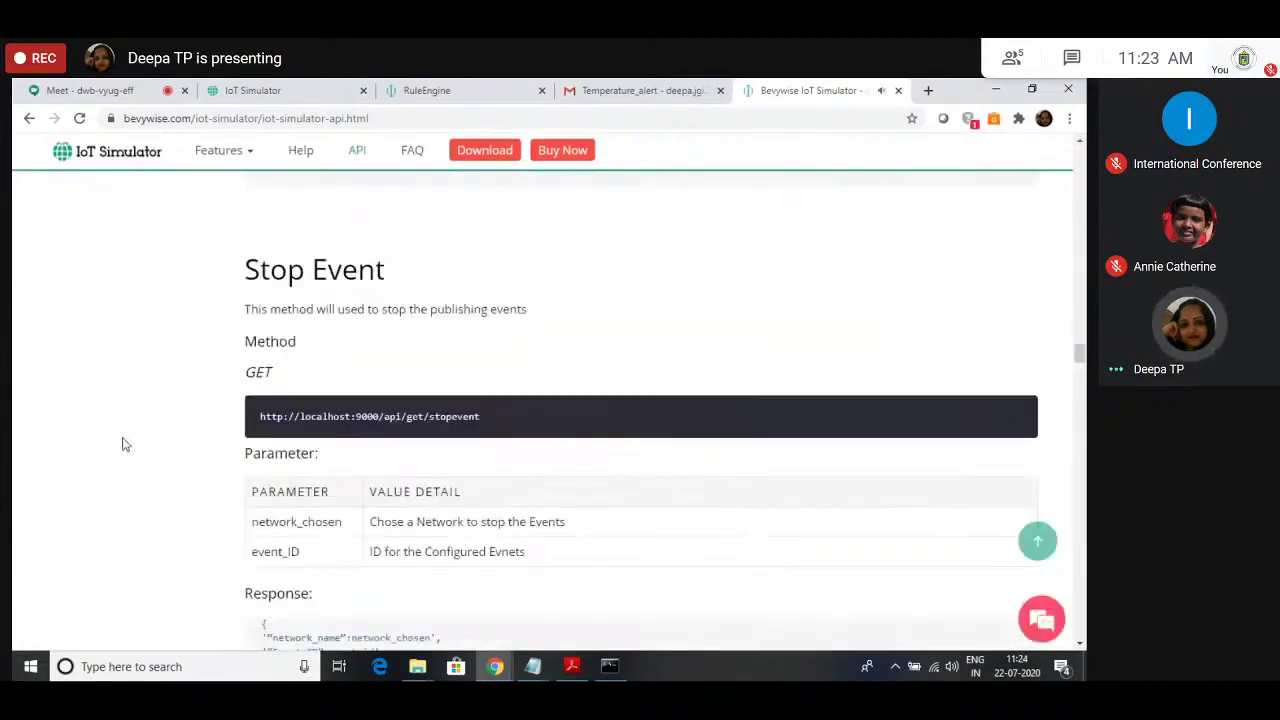
scroll(125, 444, up, 10)
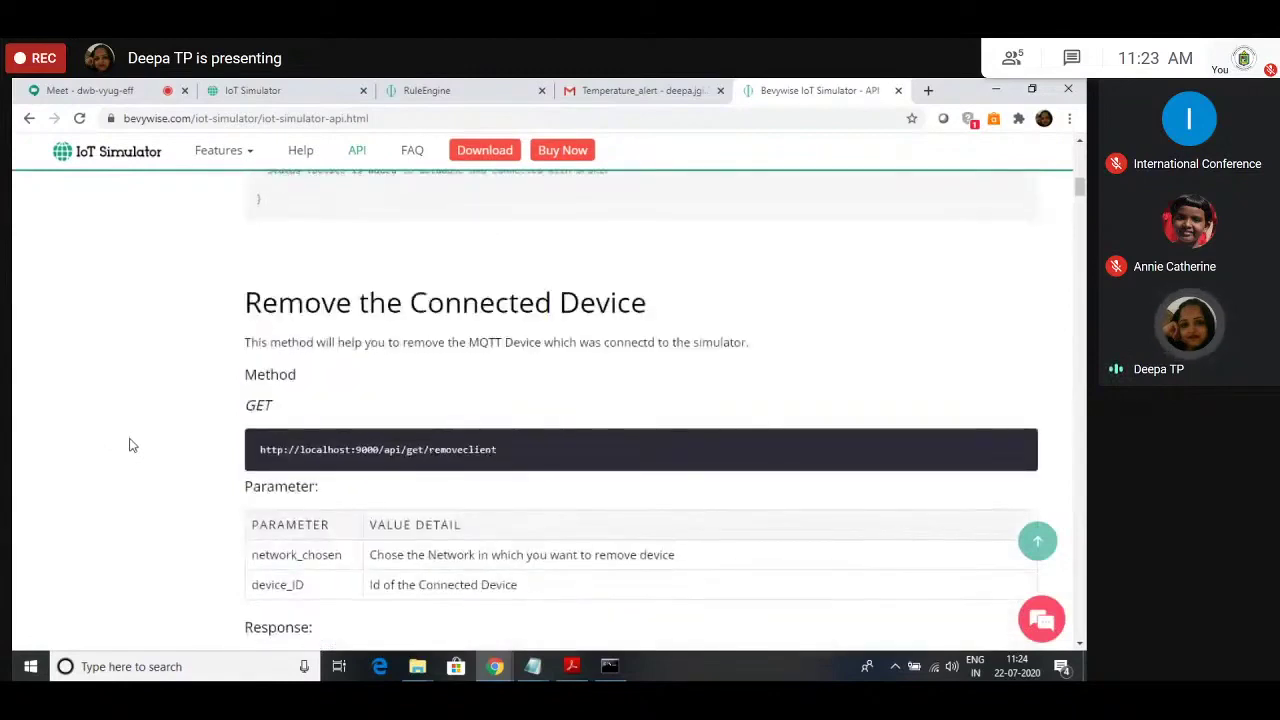
scroll(129, 445, up, 10)
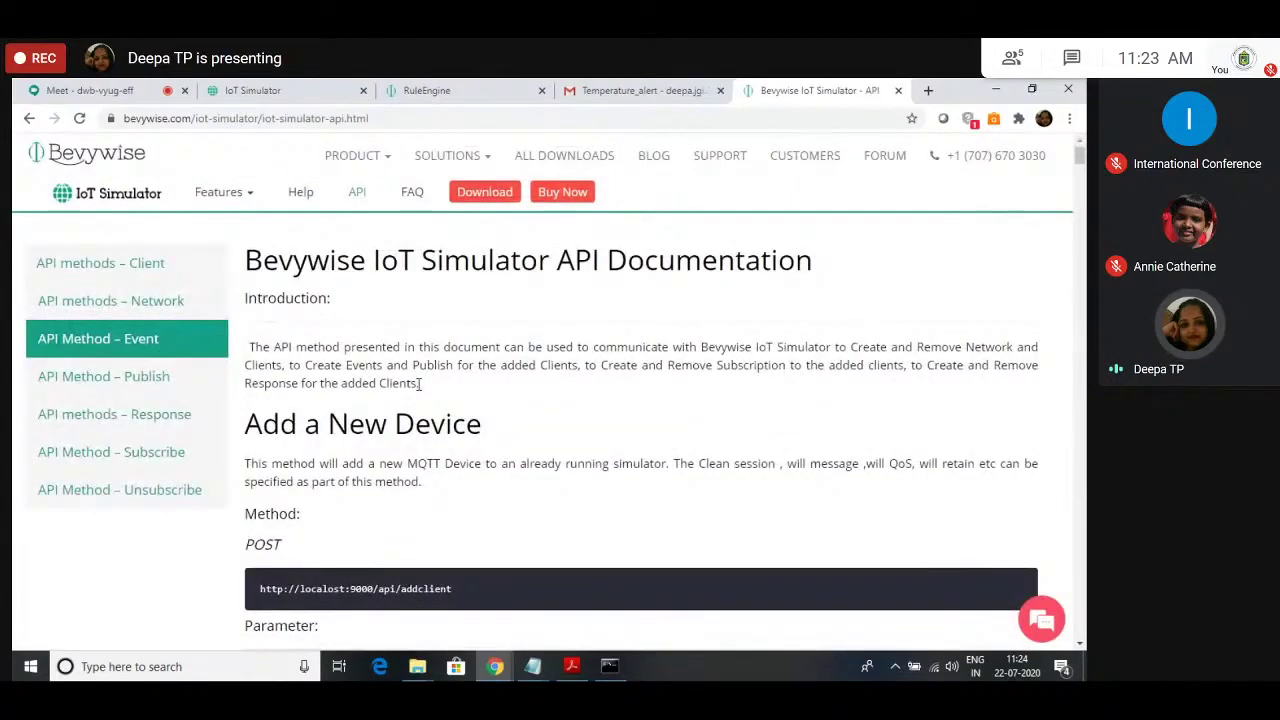
click(253, 90)
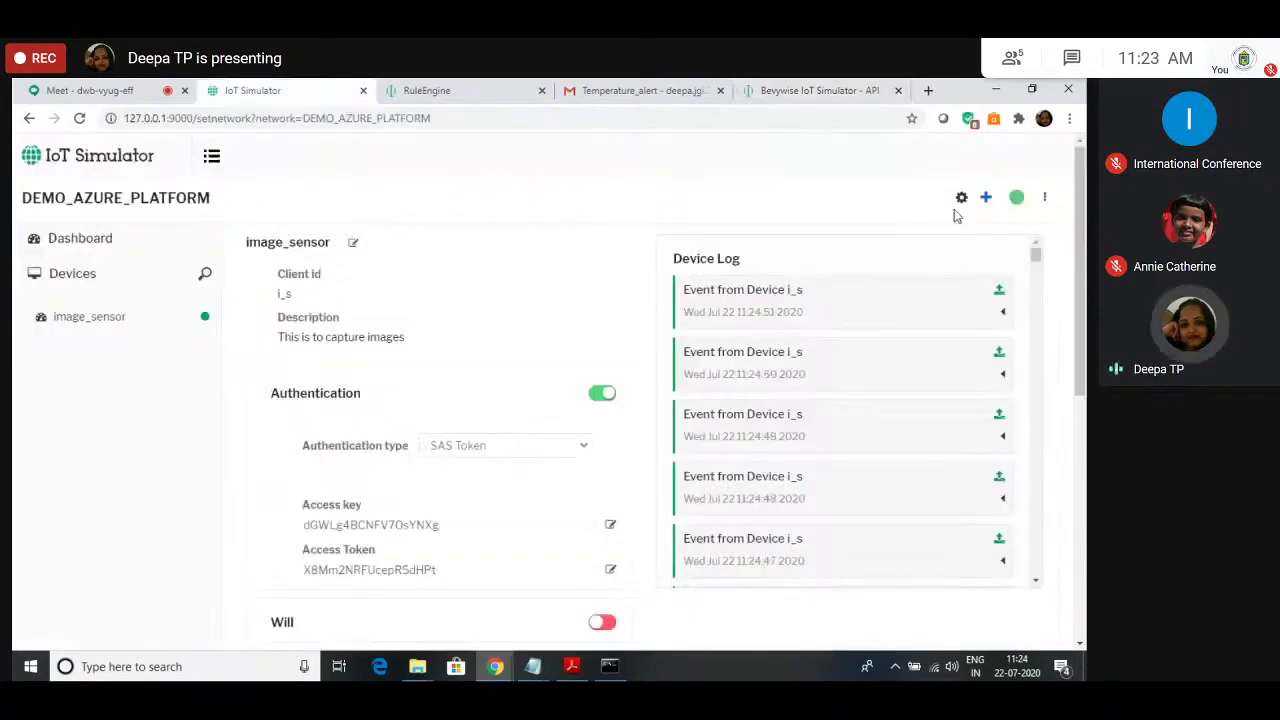
Step: Look over the + menu's device and event options, close it, and return to the API docs
click(985, 197)
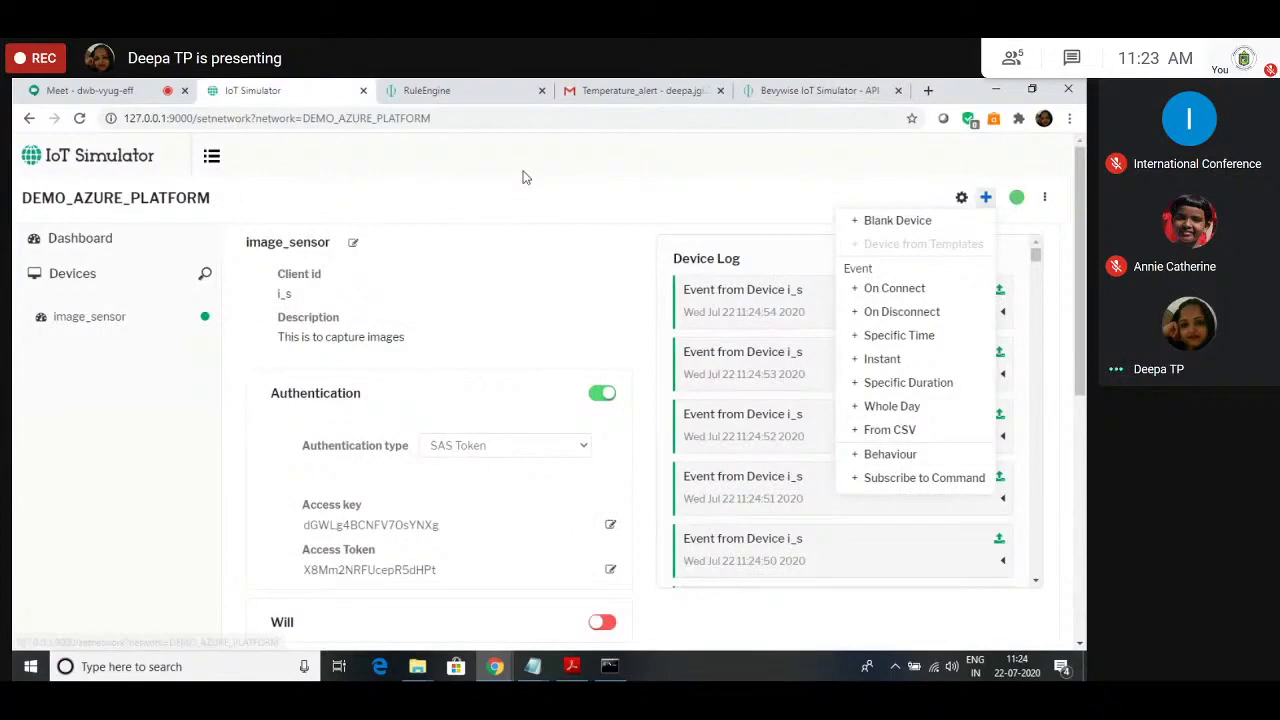
click(522, 177)
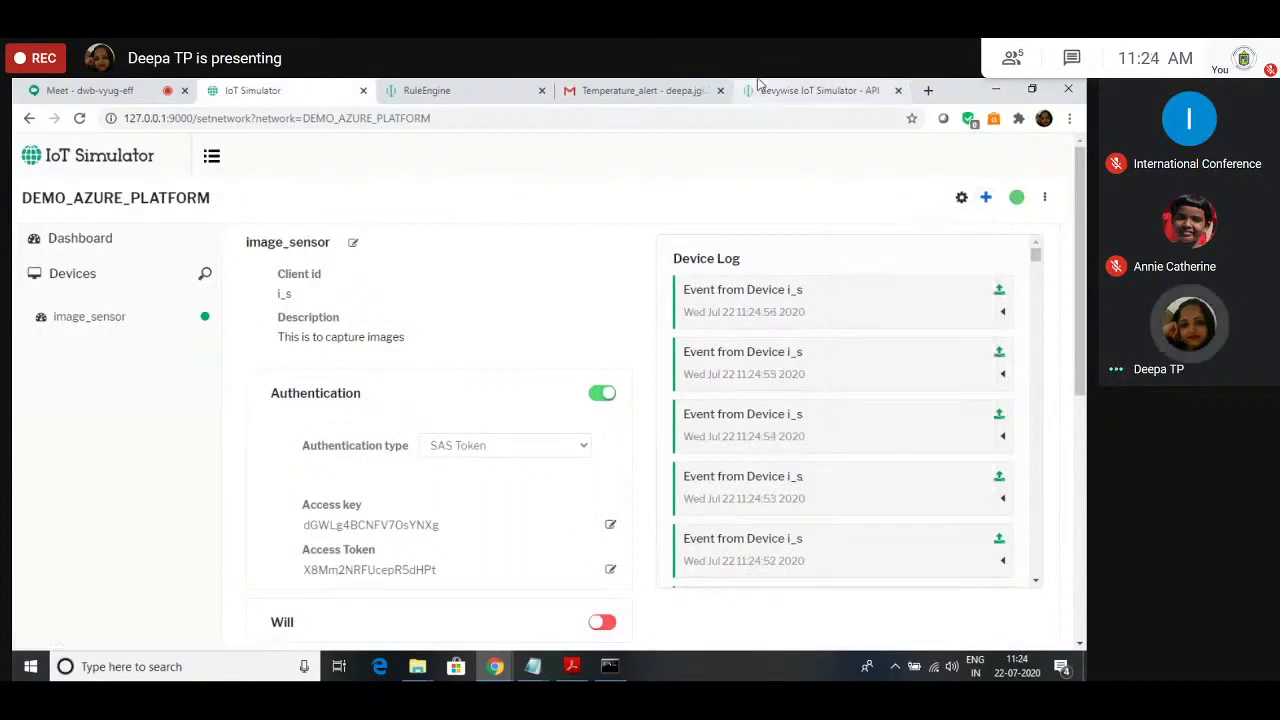
click(762, 89)
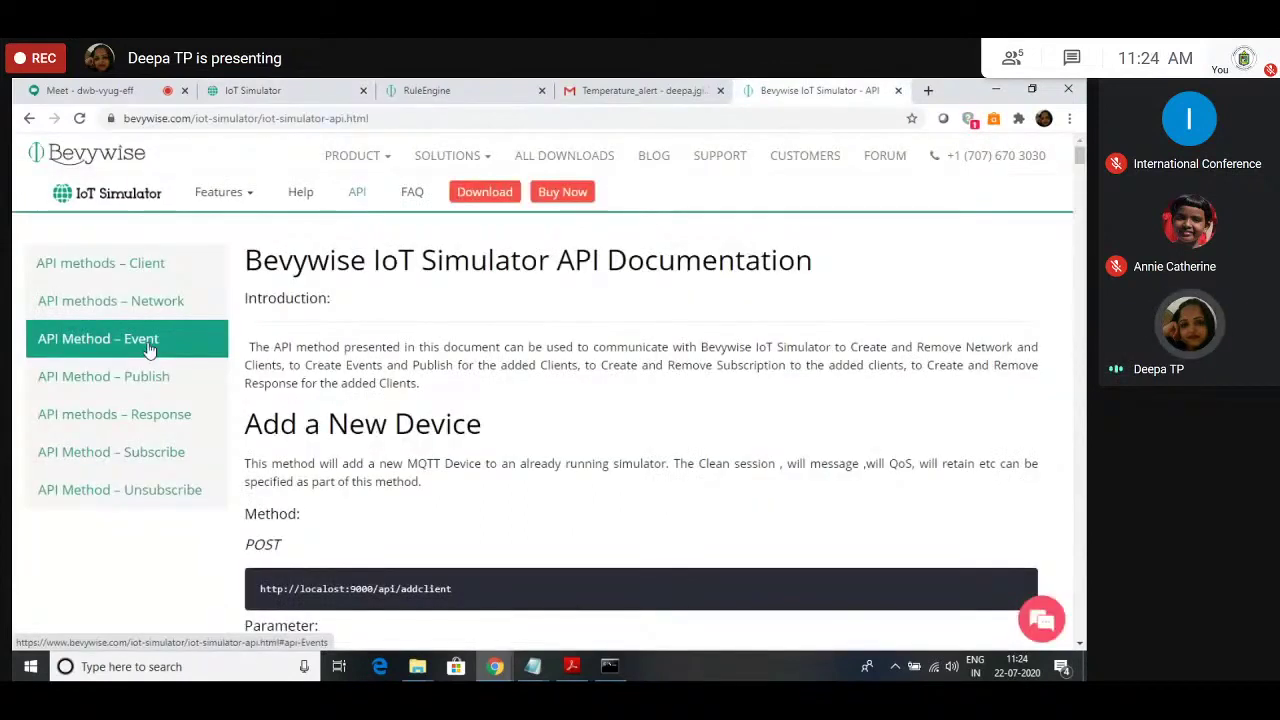
click(149, 345)
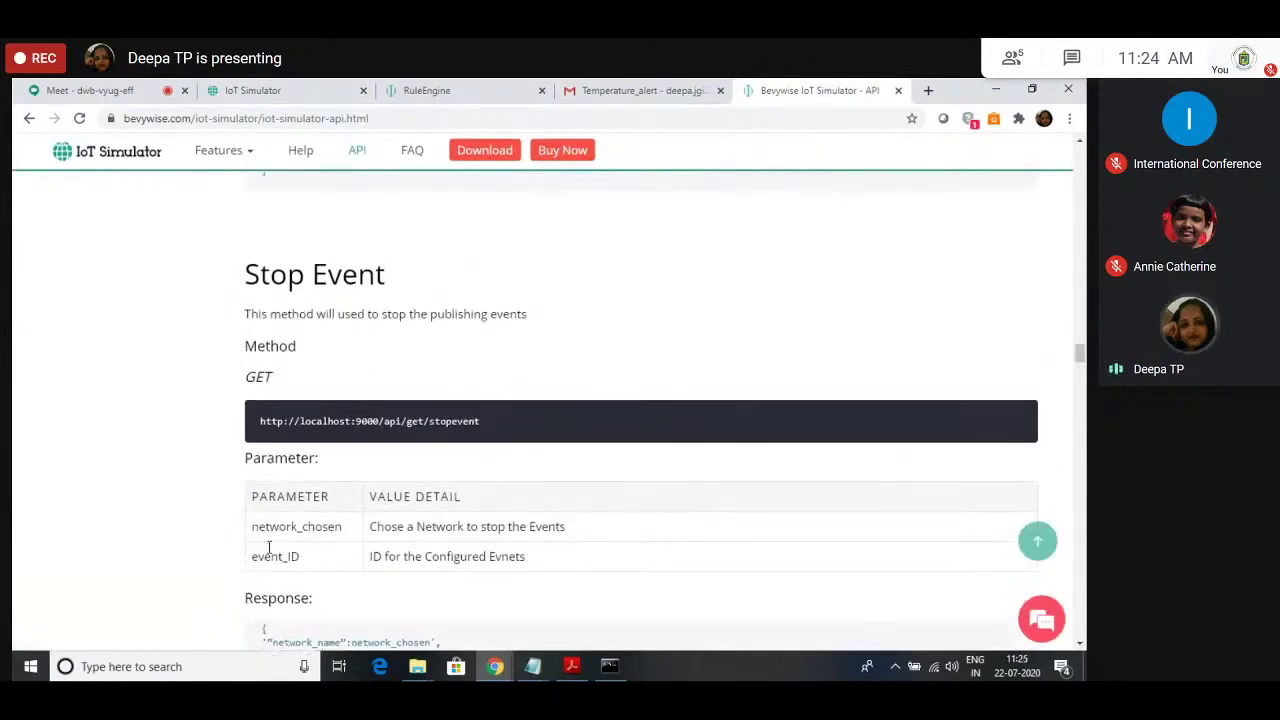
scroll(268, 547, up, 5)
scroll(268, 550, down, 10)
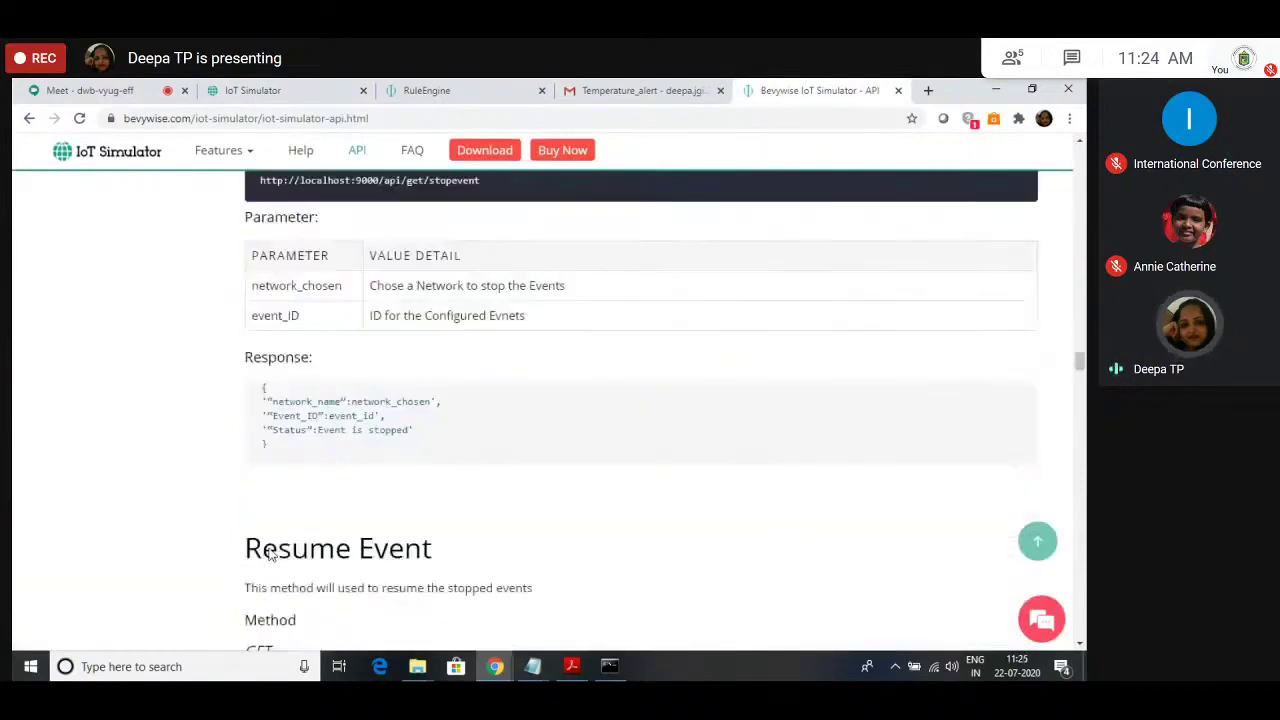
scroll(268, 555, down, 2)
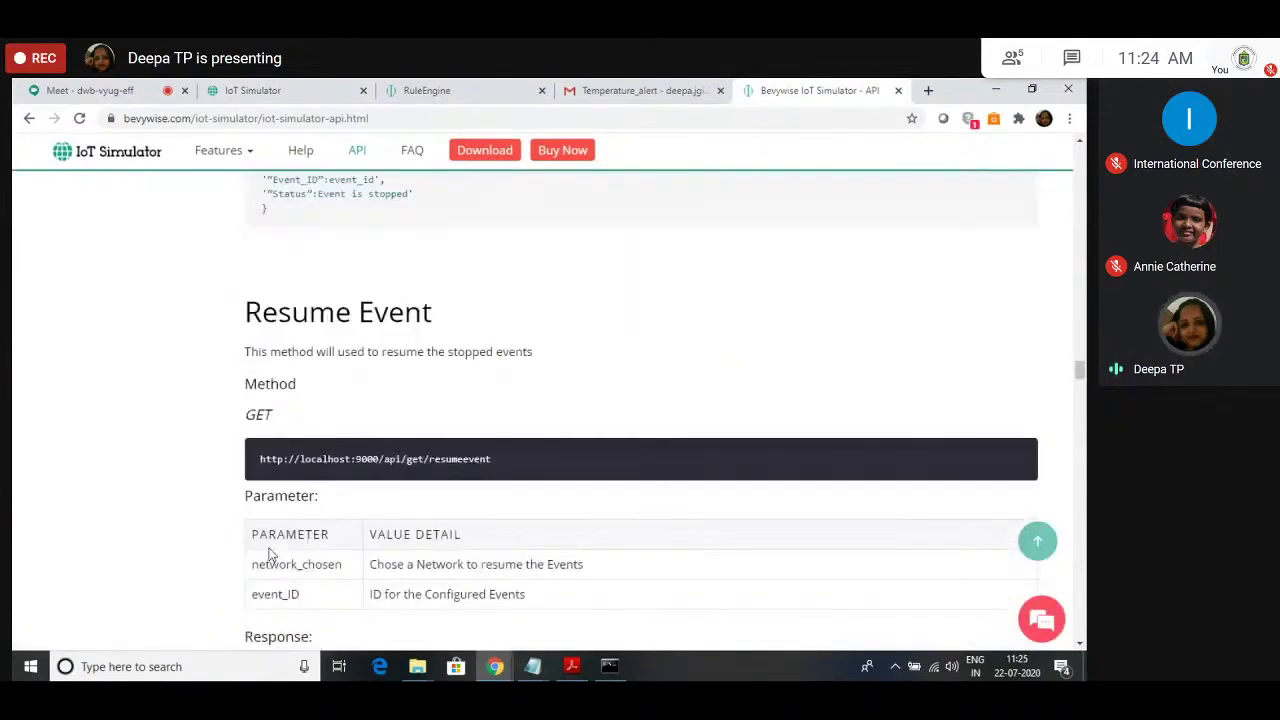
scroll(268, 552, down, 6)
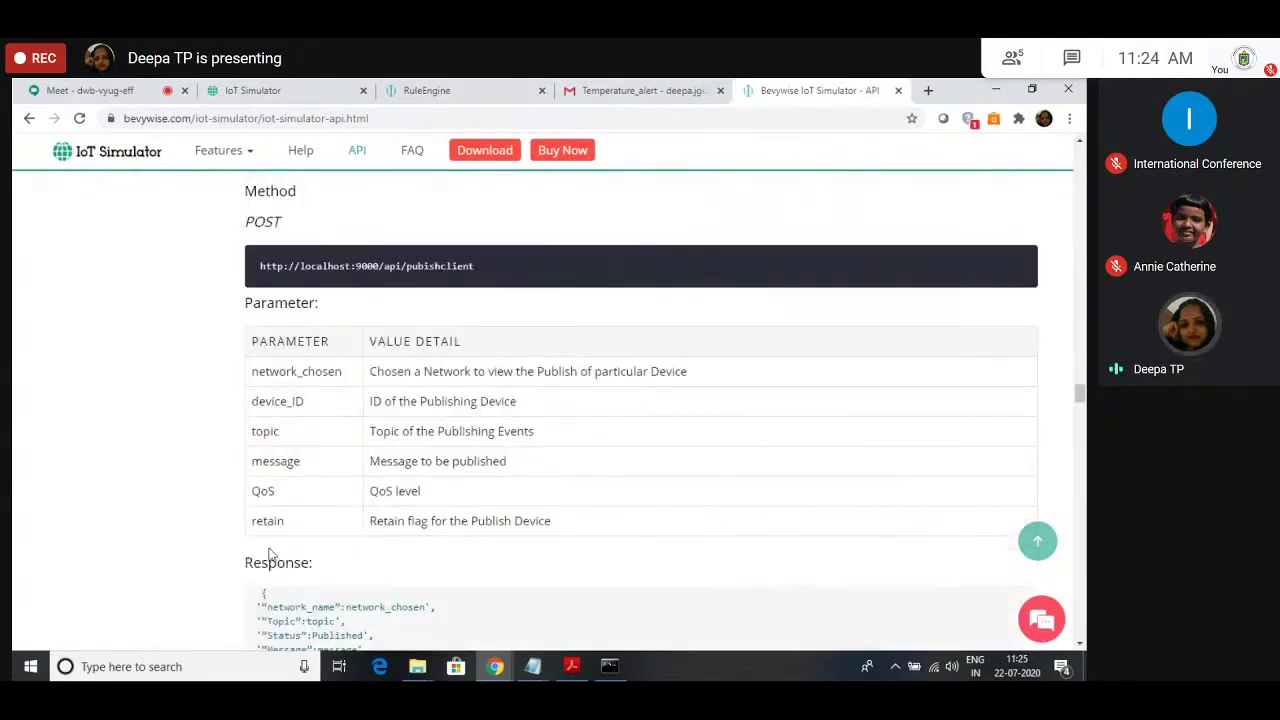
scroll(268, 555, down, 3)
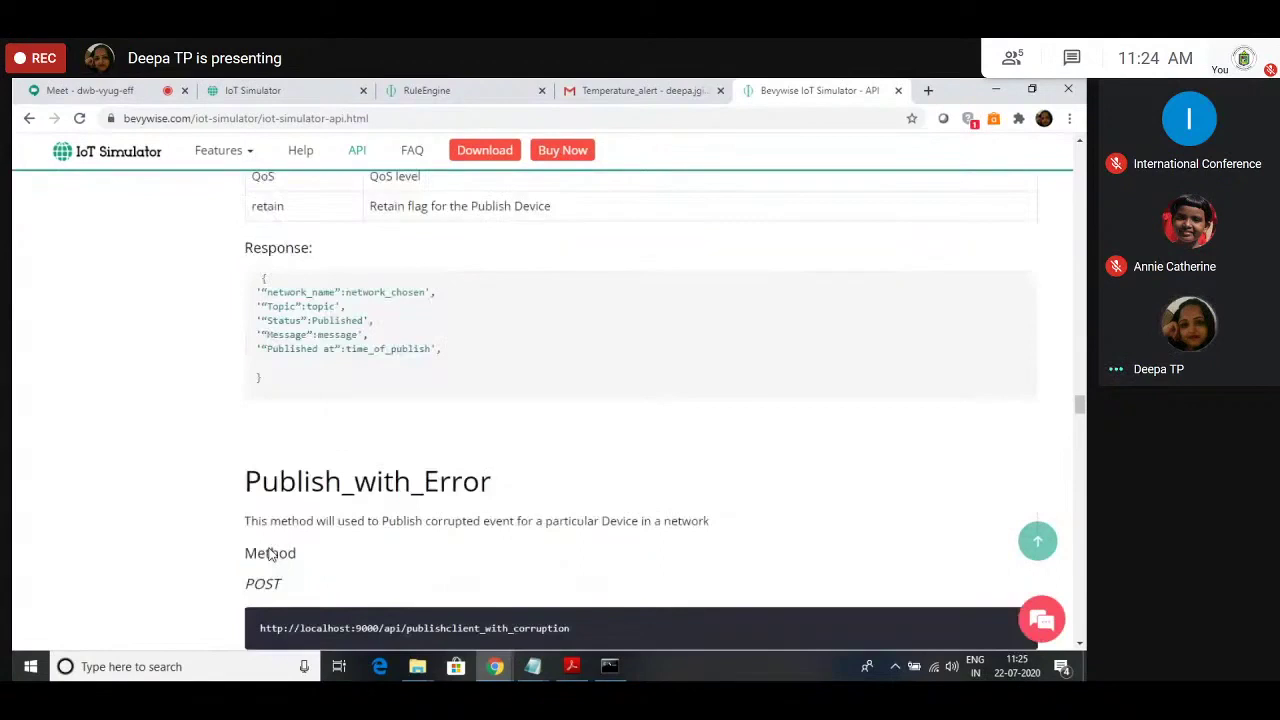
scroll(250, 548, down, 2)
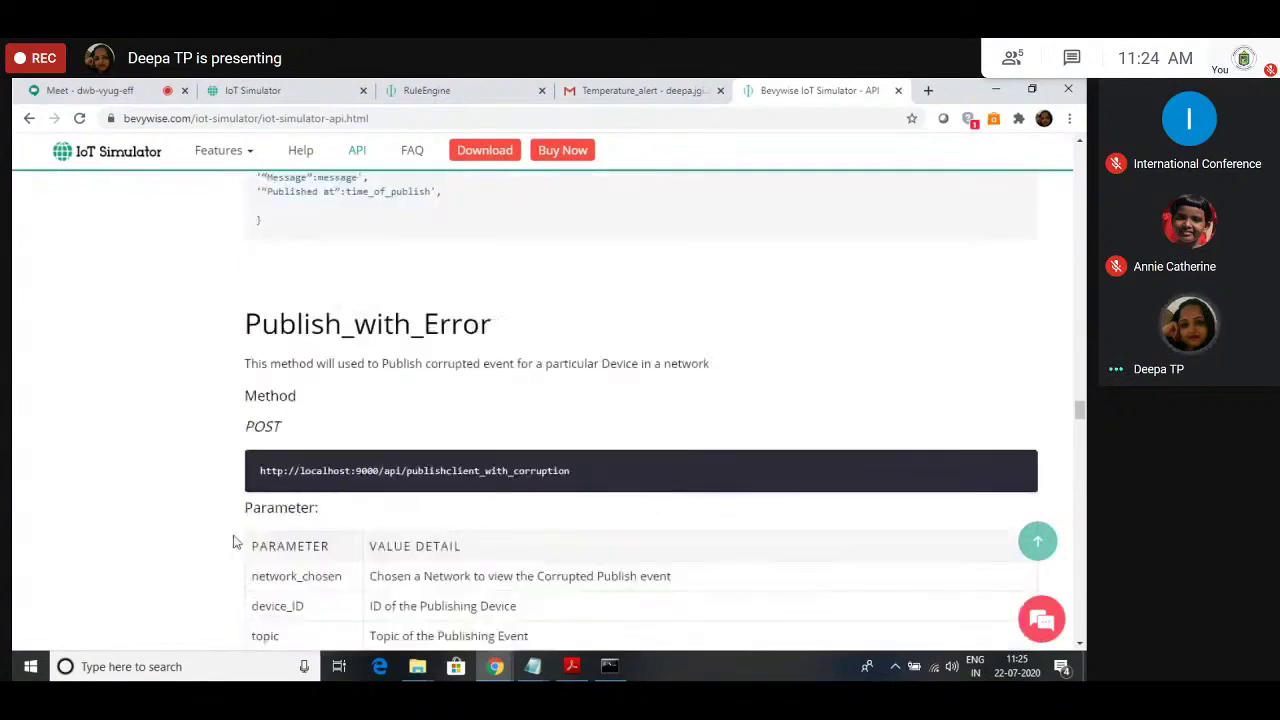
scroll(233, 541, down, 2)
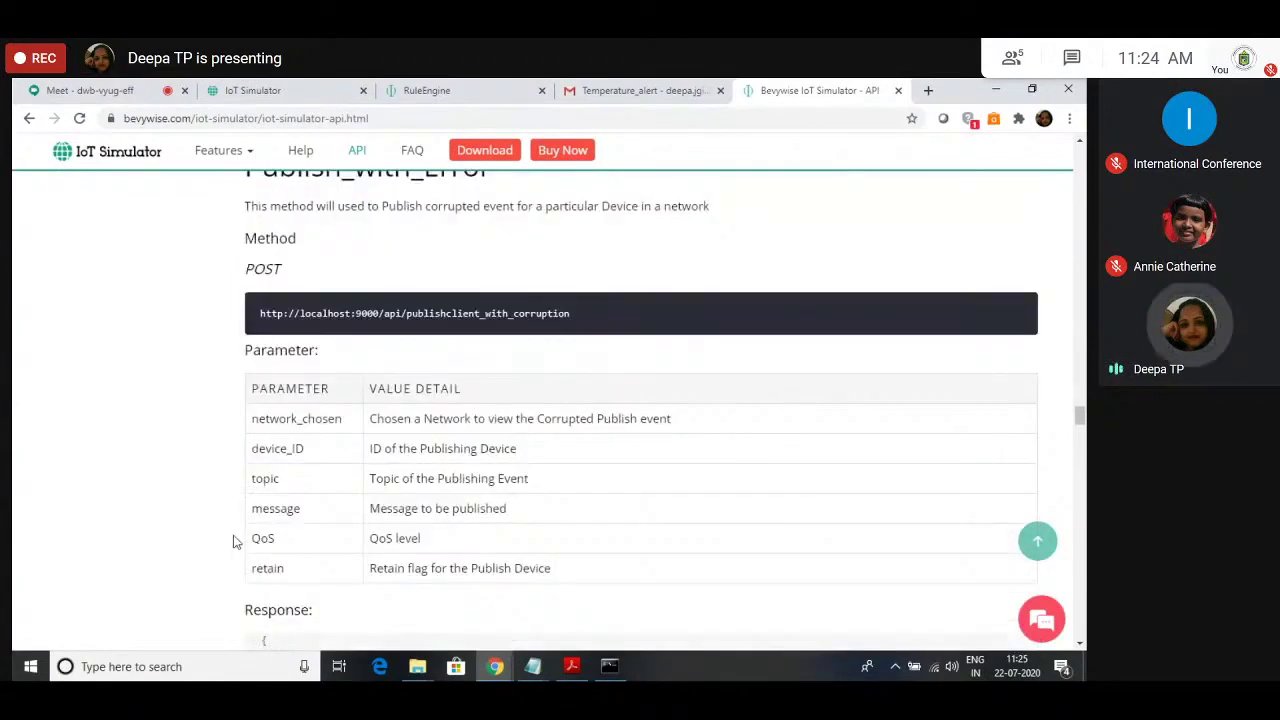
scroll(233, 541, up, 1)
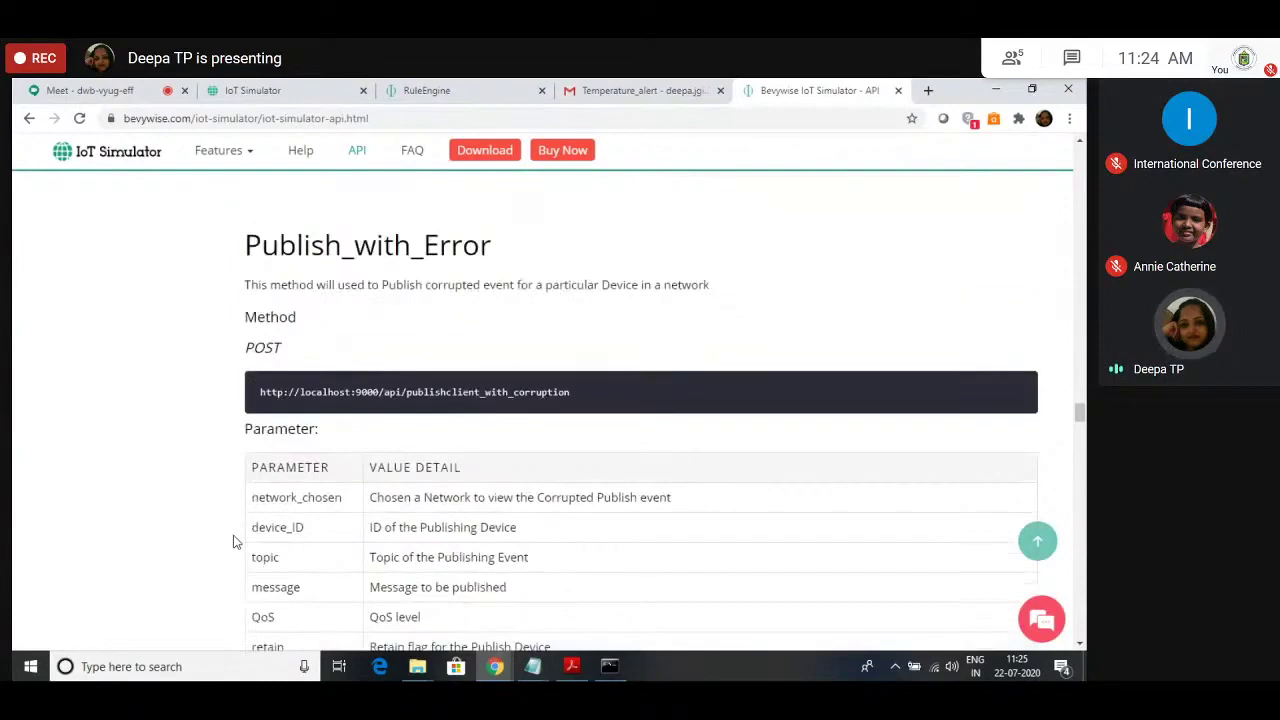
scroll(233, 541, down, 12)
scroll(233, 541, up, 7)
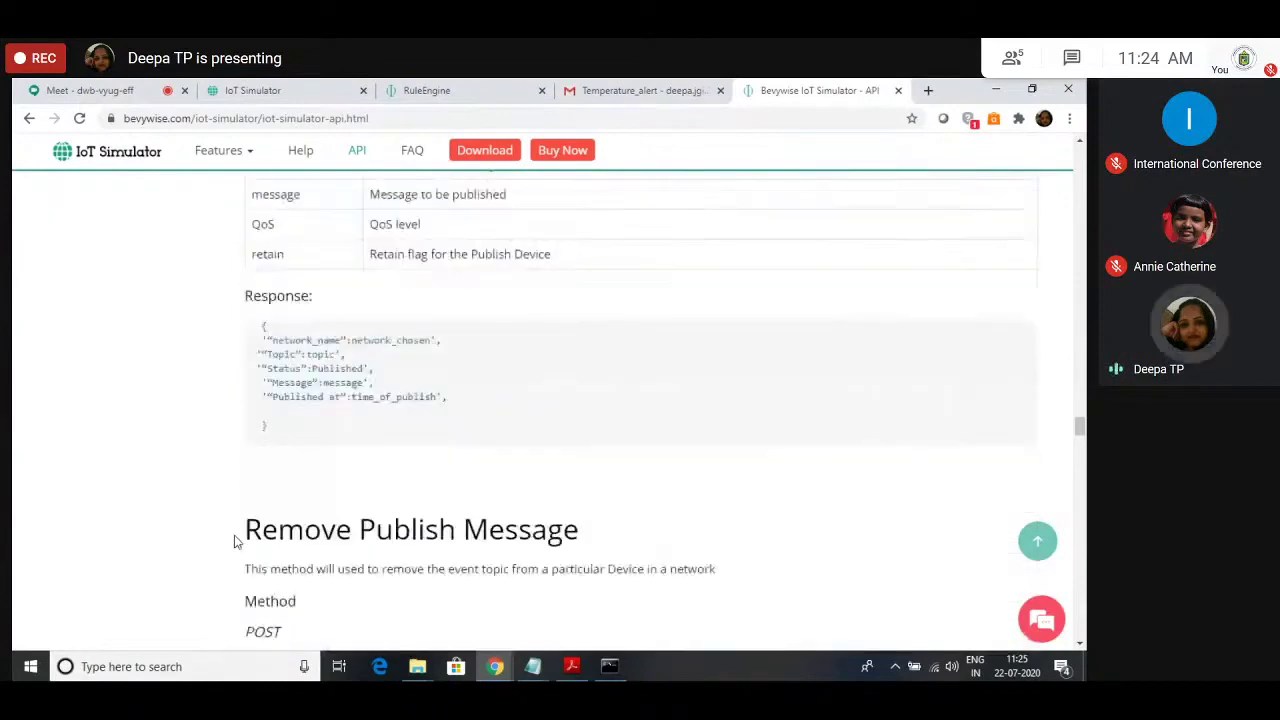
scroll(233, 541, up, 15)
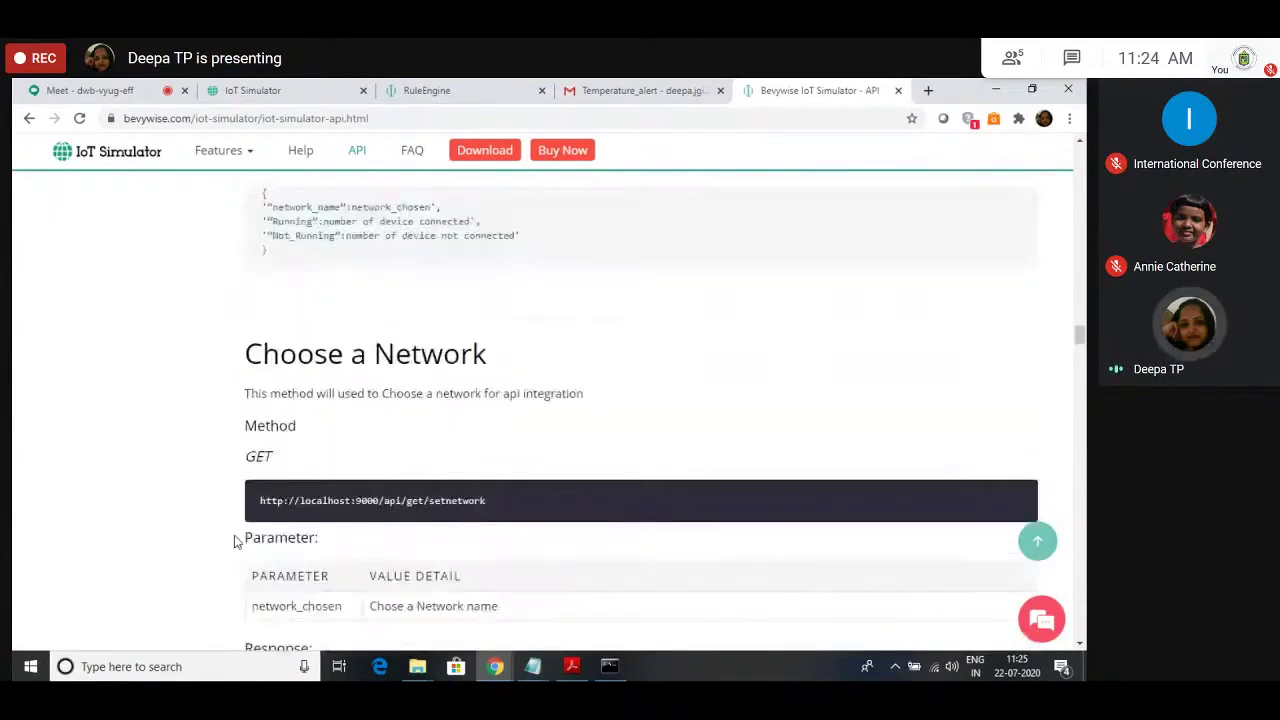
scroll(234, 541, up, 15)
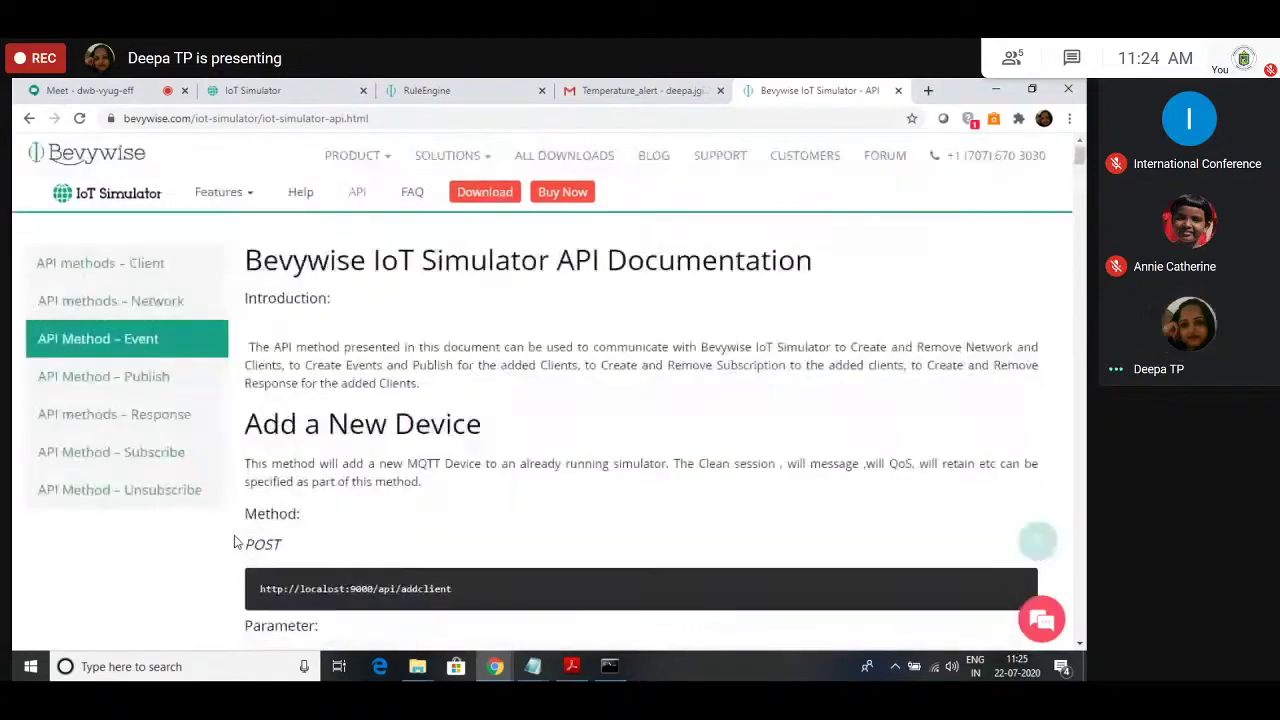
click(140, 376)
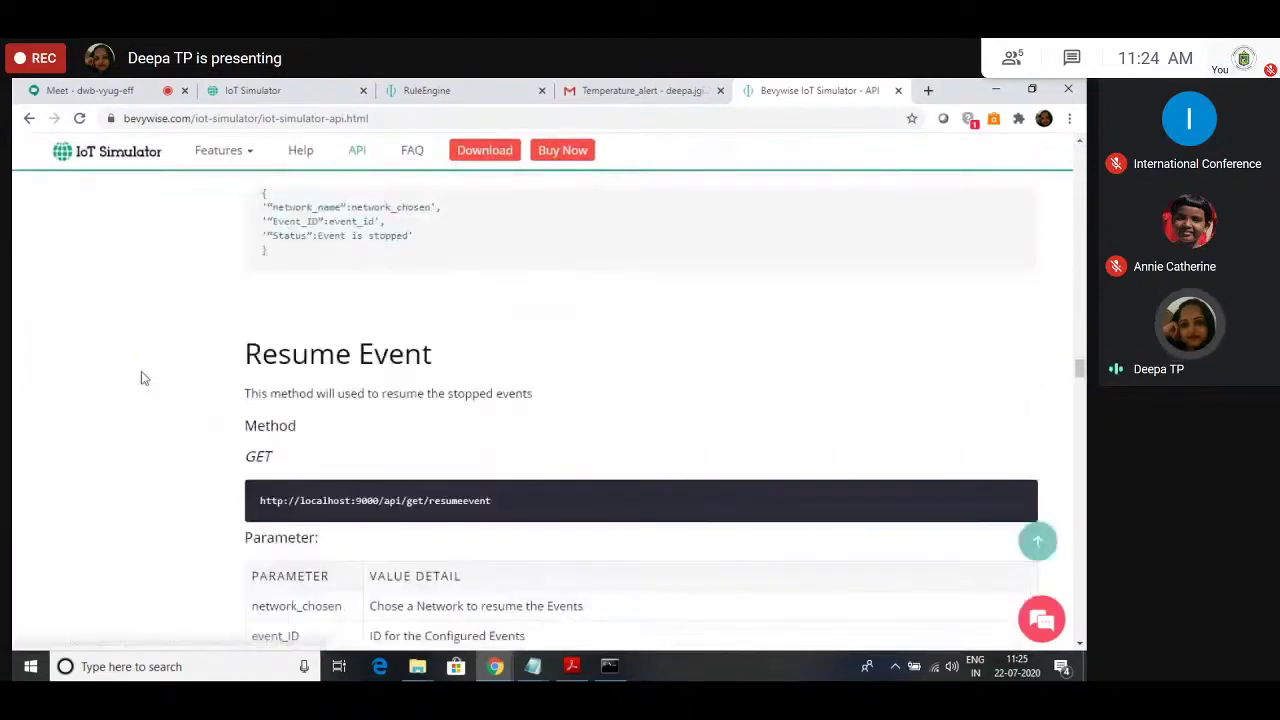
scroll(373, 528, down, 5)
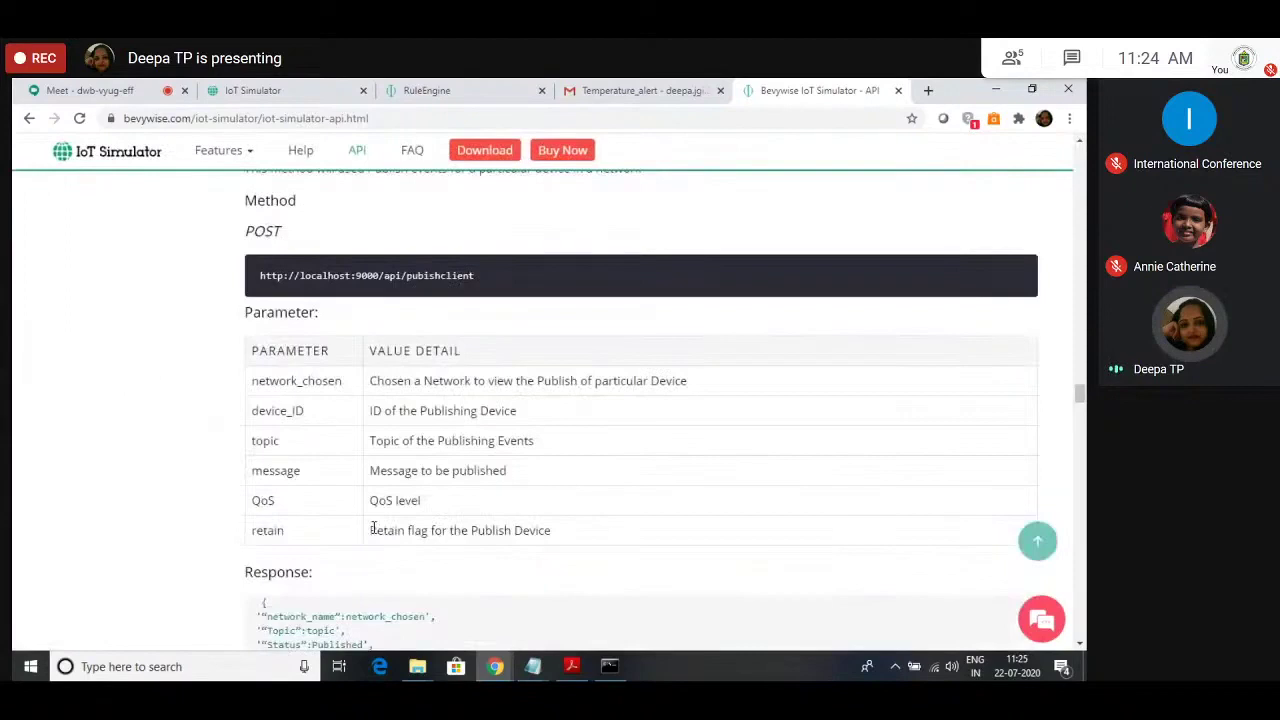
scroll(355, 485, down, 1)
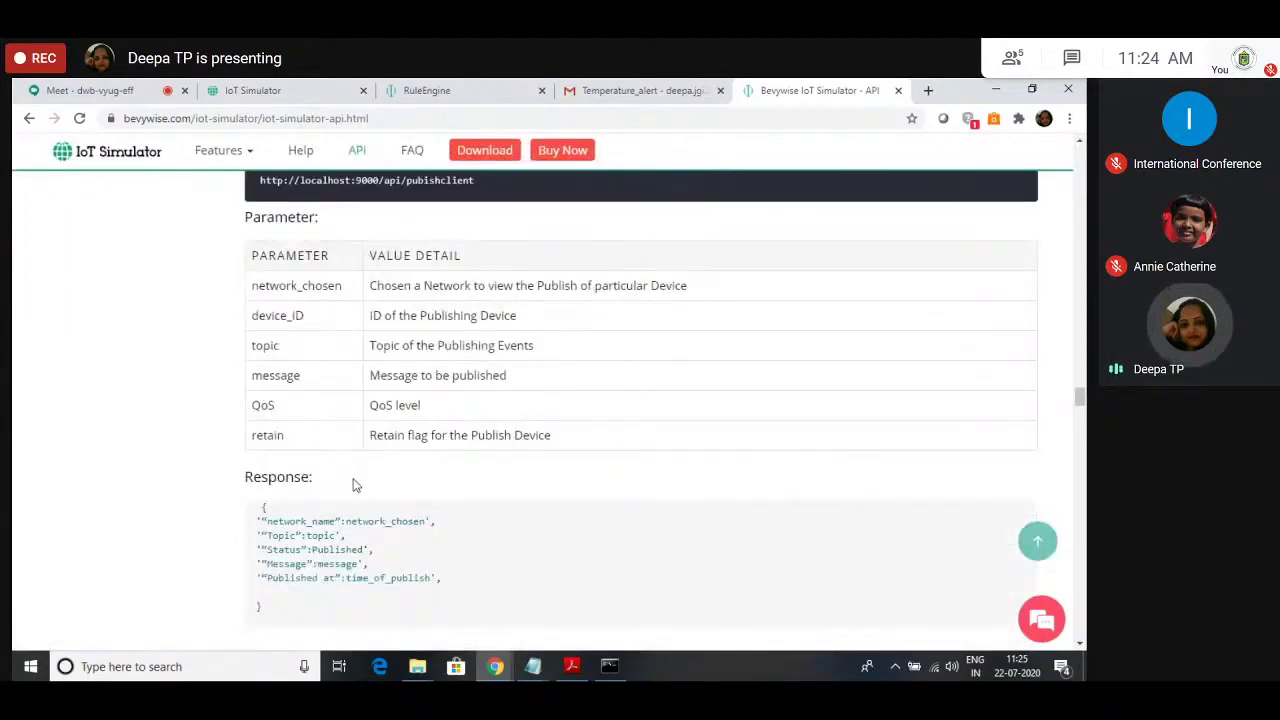
scroll(340, 450, up, 1)
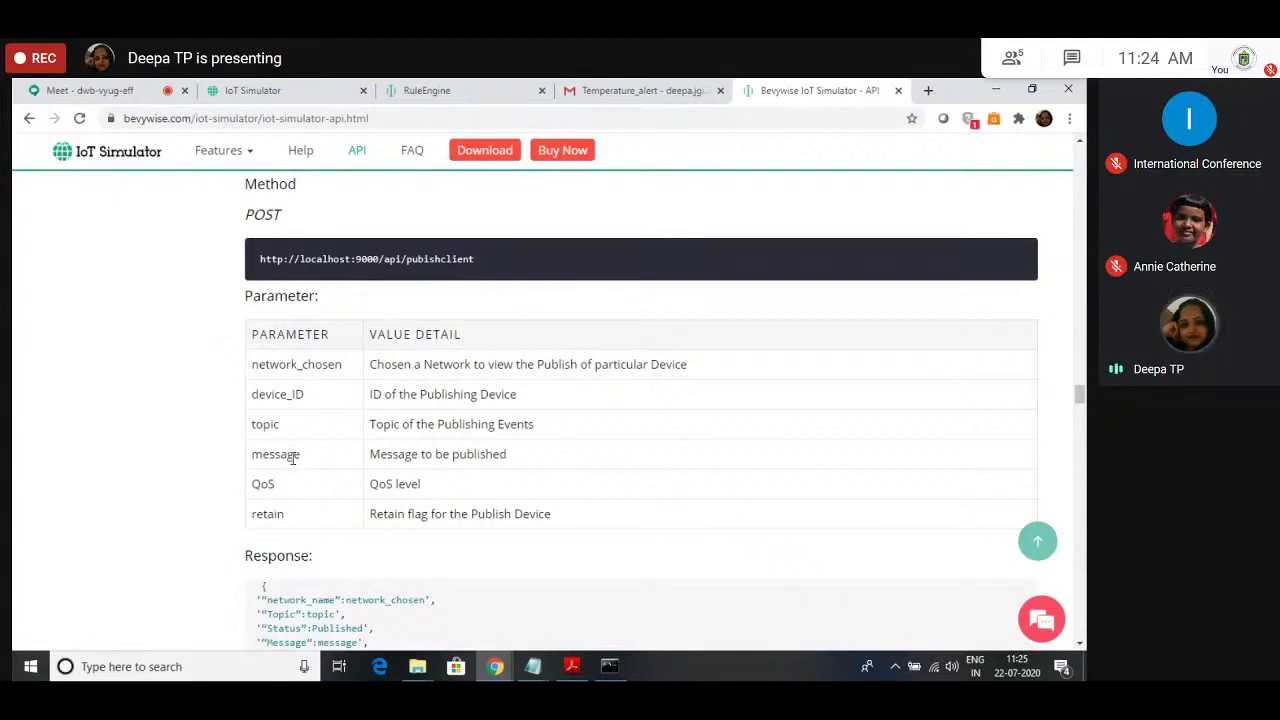
scroll(292, 457, down, 3)
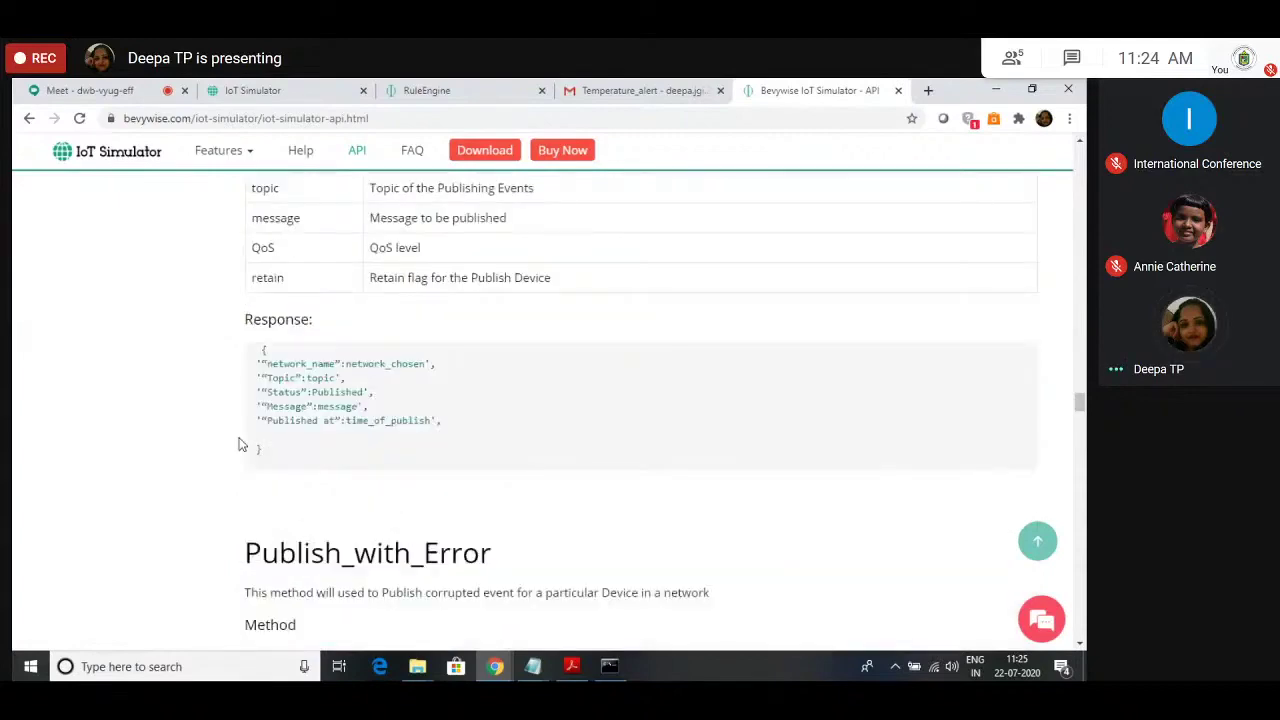
scroll(240, 445, down, 15)
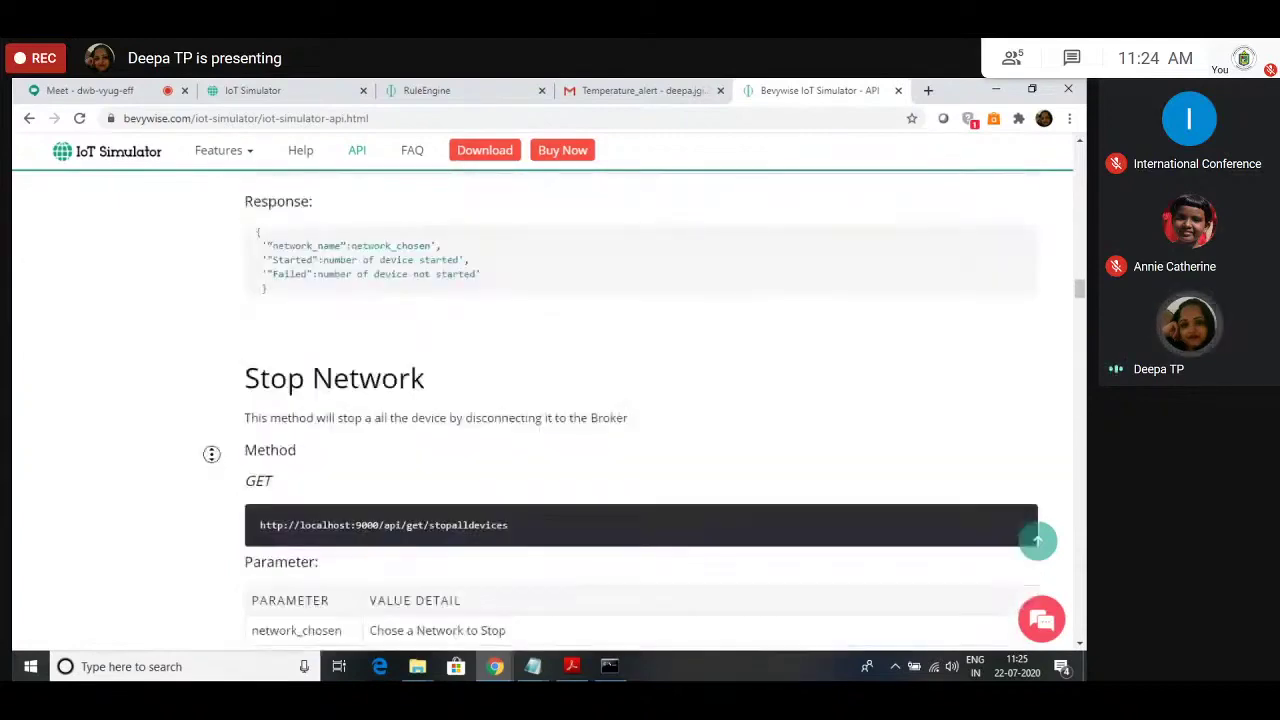
scroll(463, 459, up, 1)
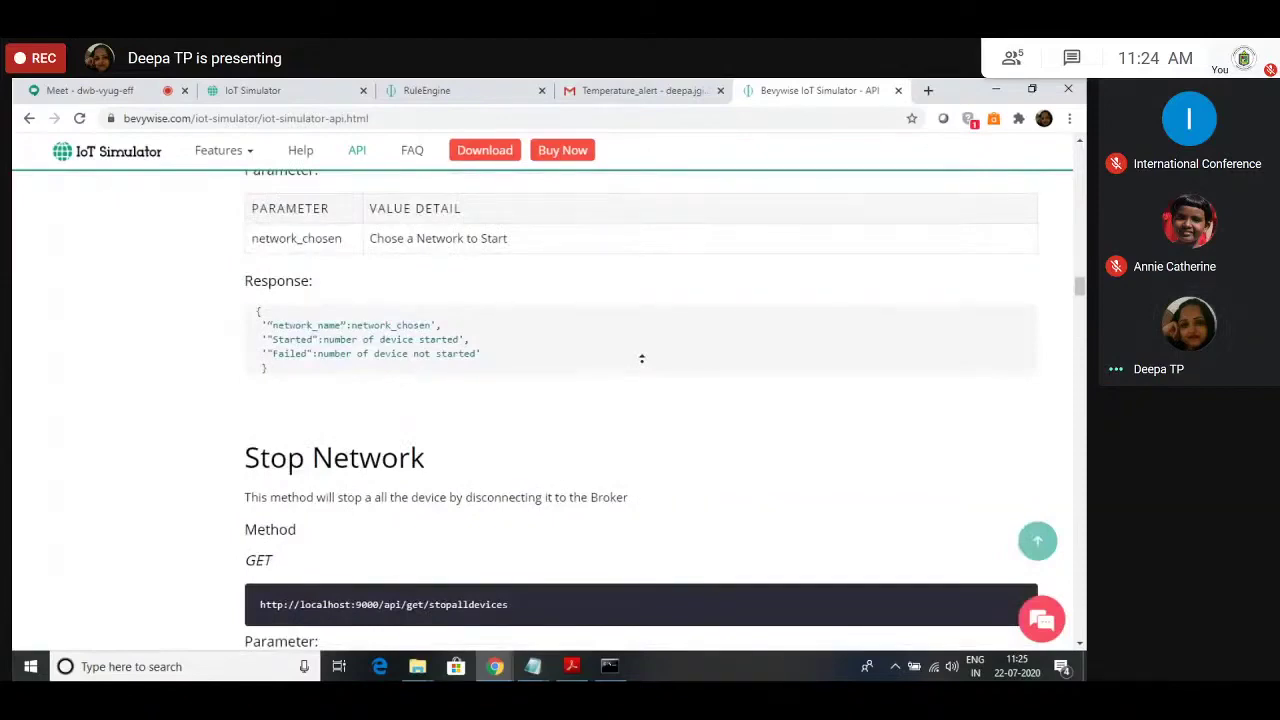
scroll(641, 358, up, 20)
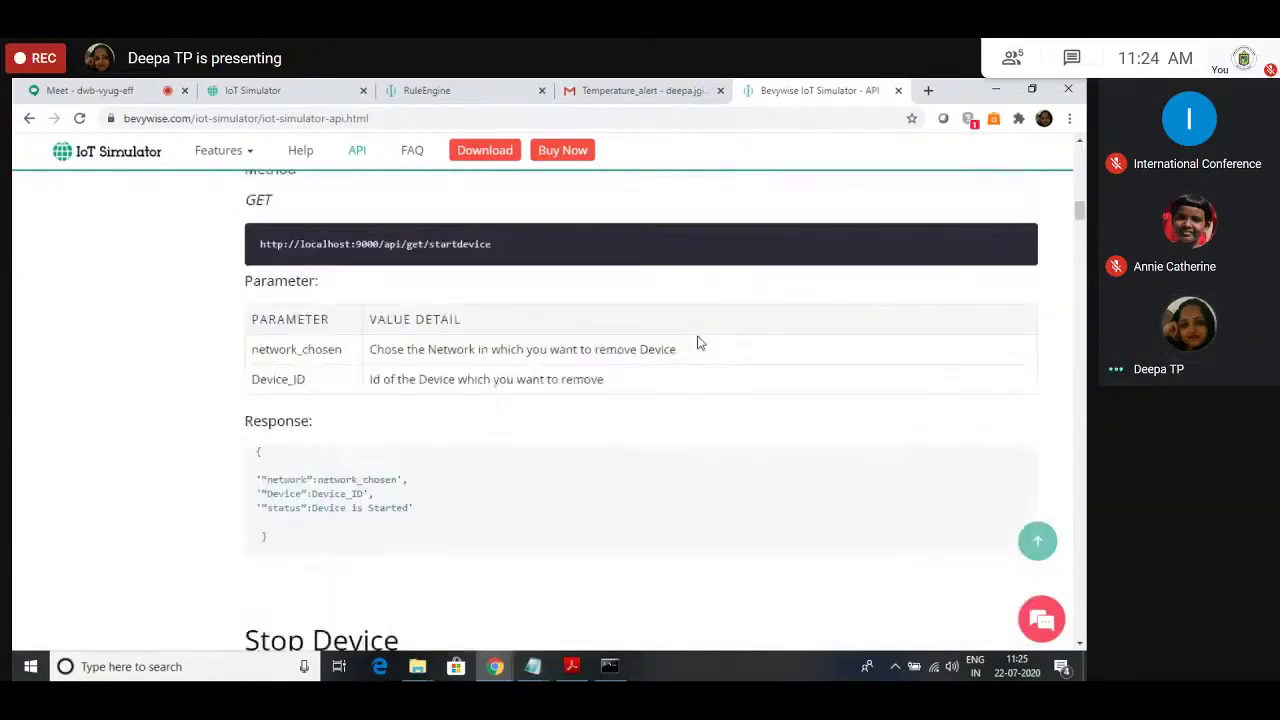
scroll(698, 343, up, 5)
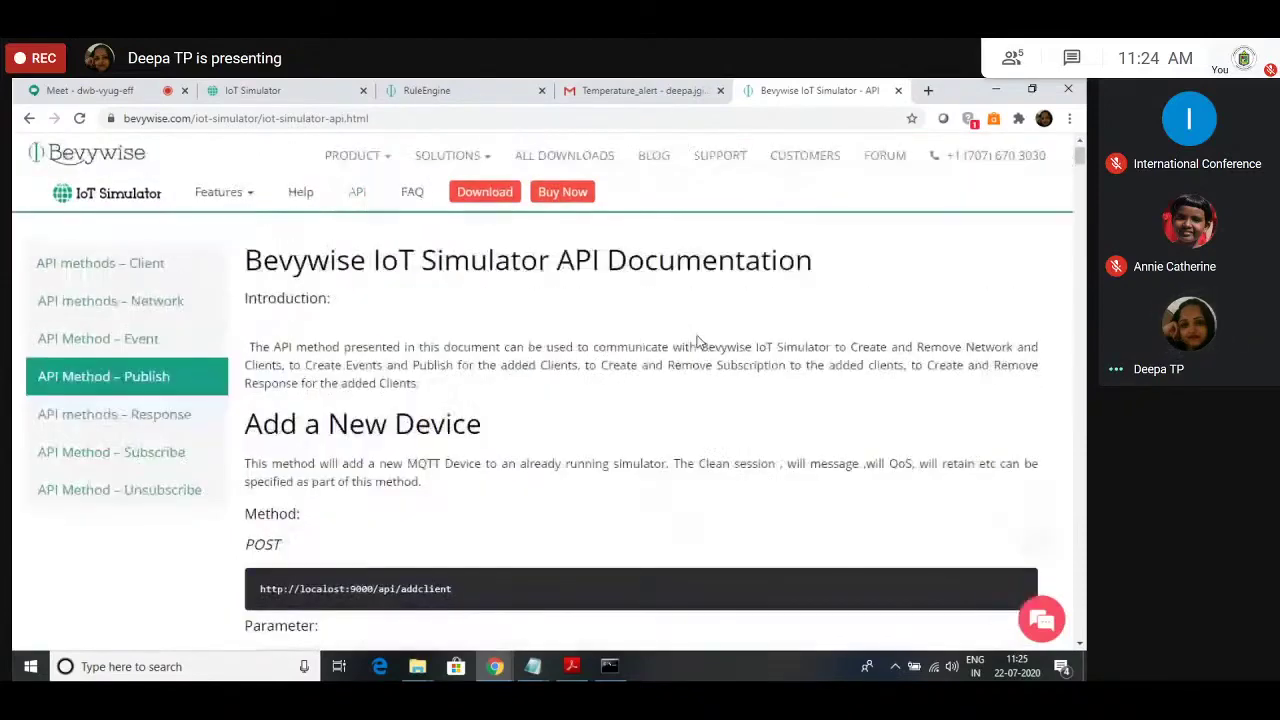
Step: Jump to the response API methods, skim them, and return to the top of the docs
click(88, 420)
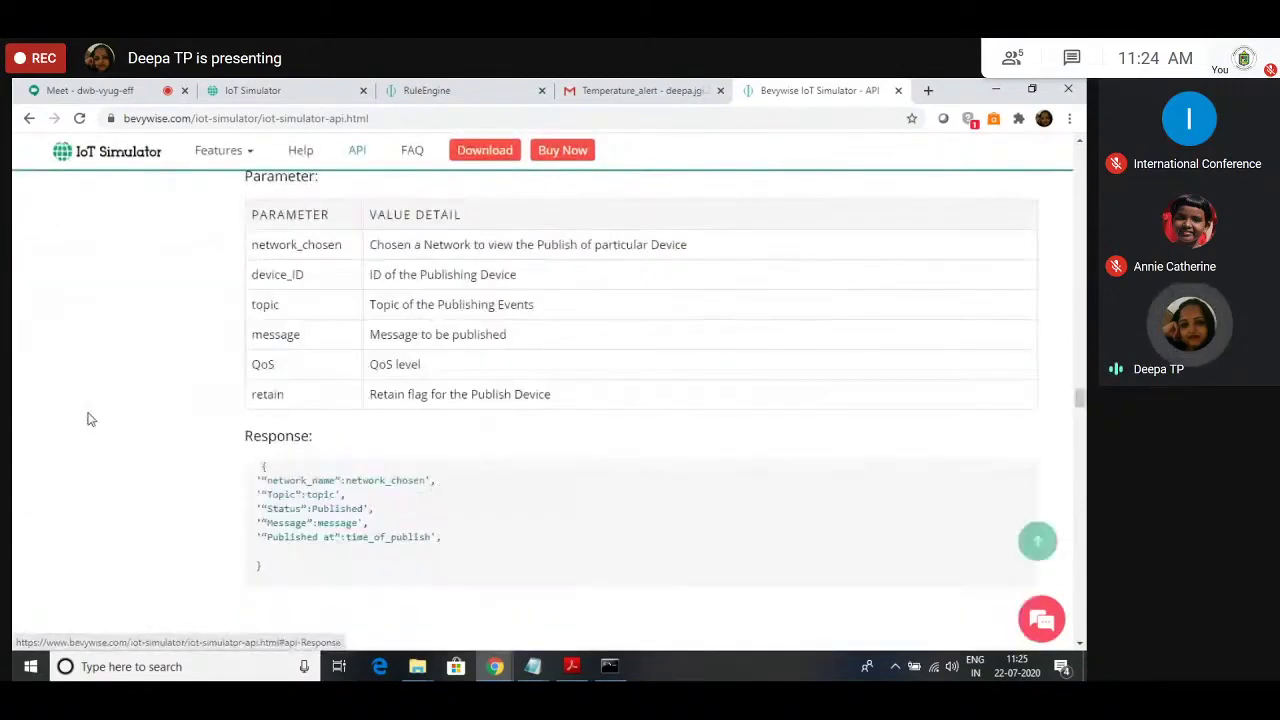
scroll(445, 430, down, 6)
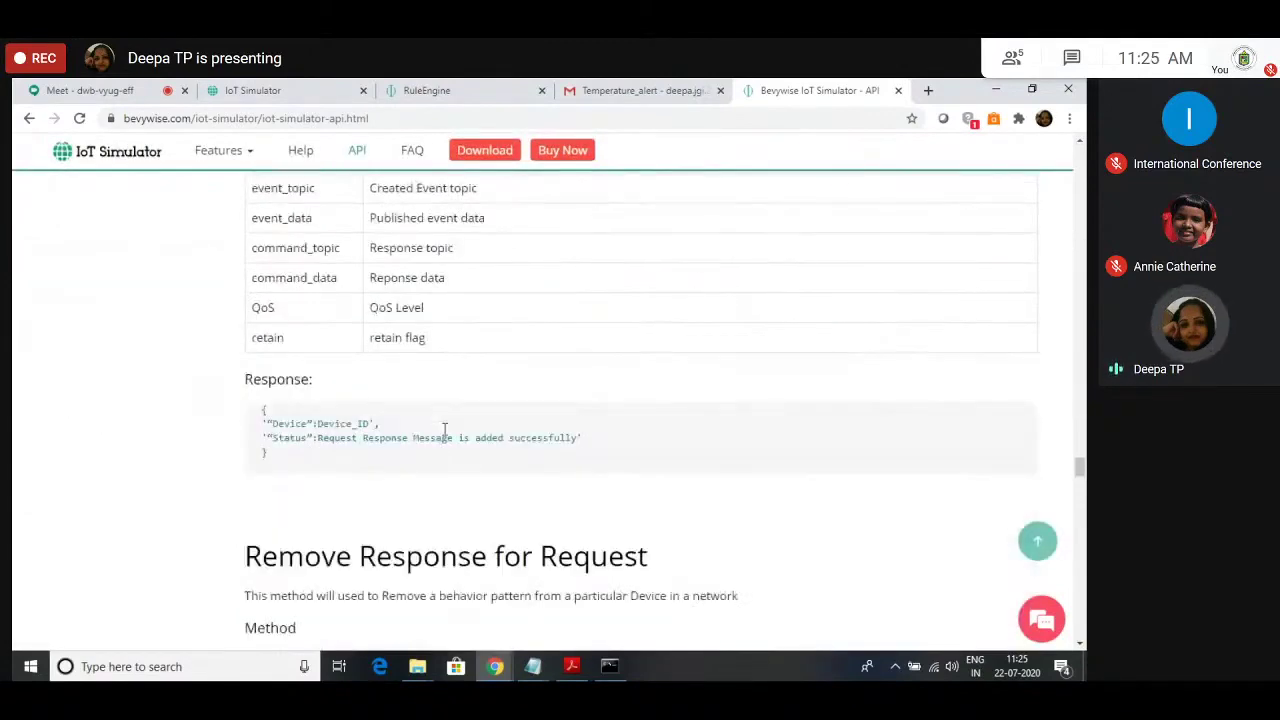
scroll(445, 430, down, 3)
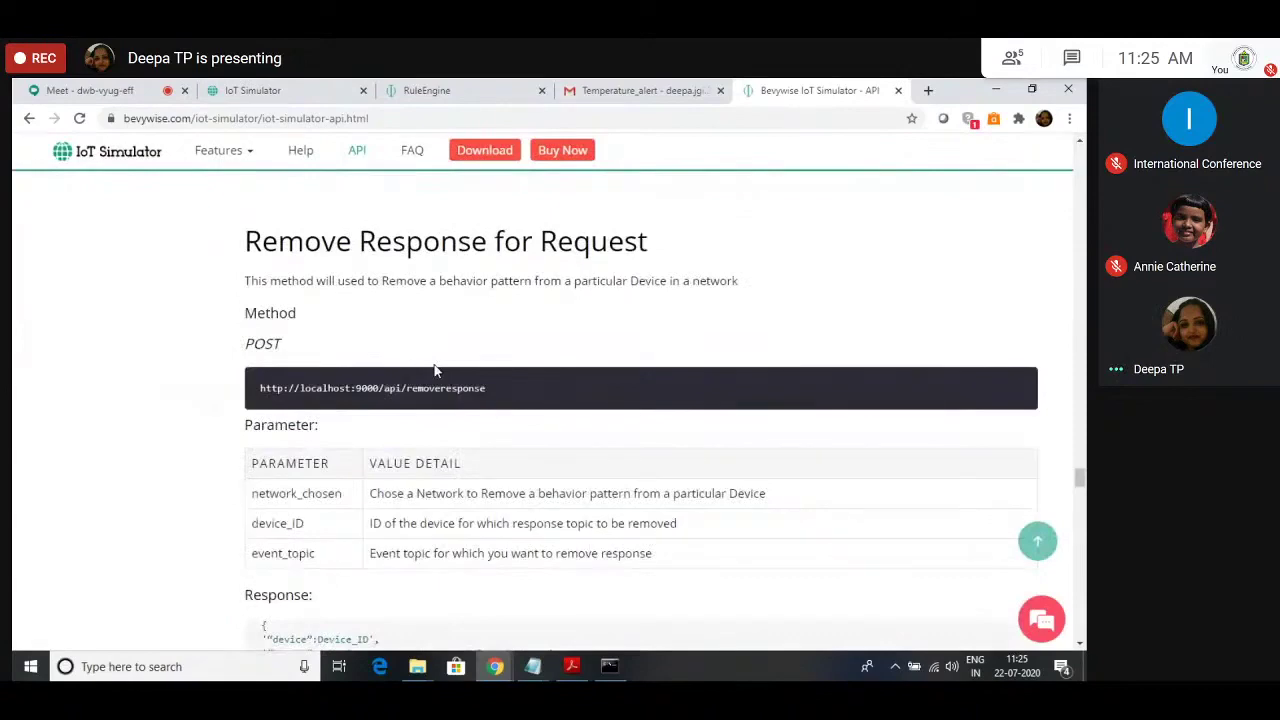
scroll(357, 428, up, 1)
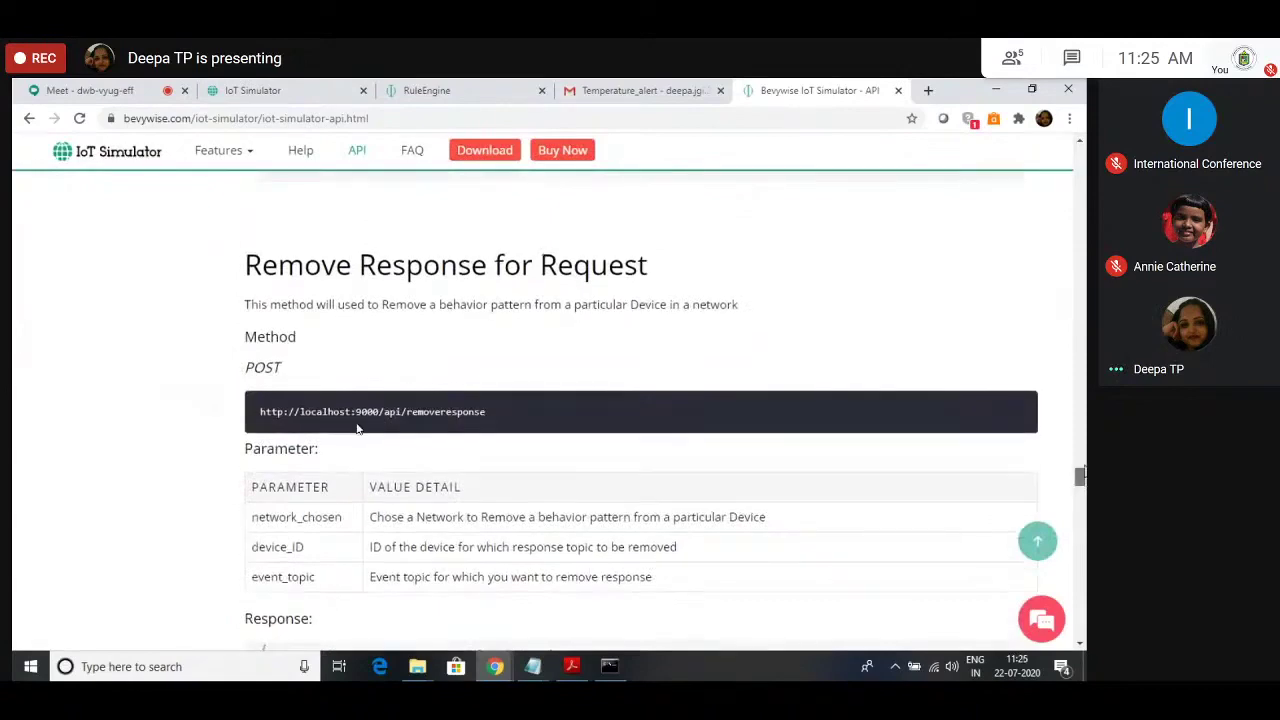
key(Home)
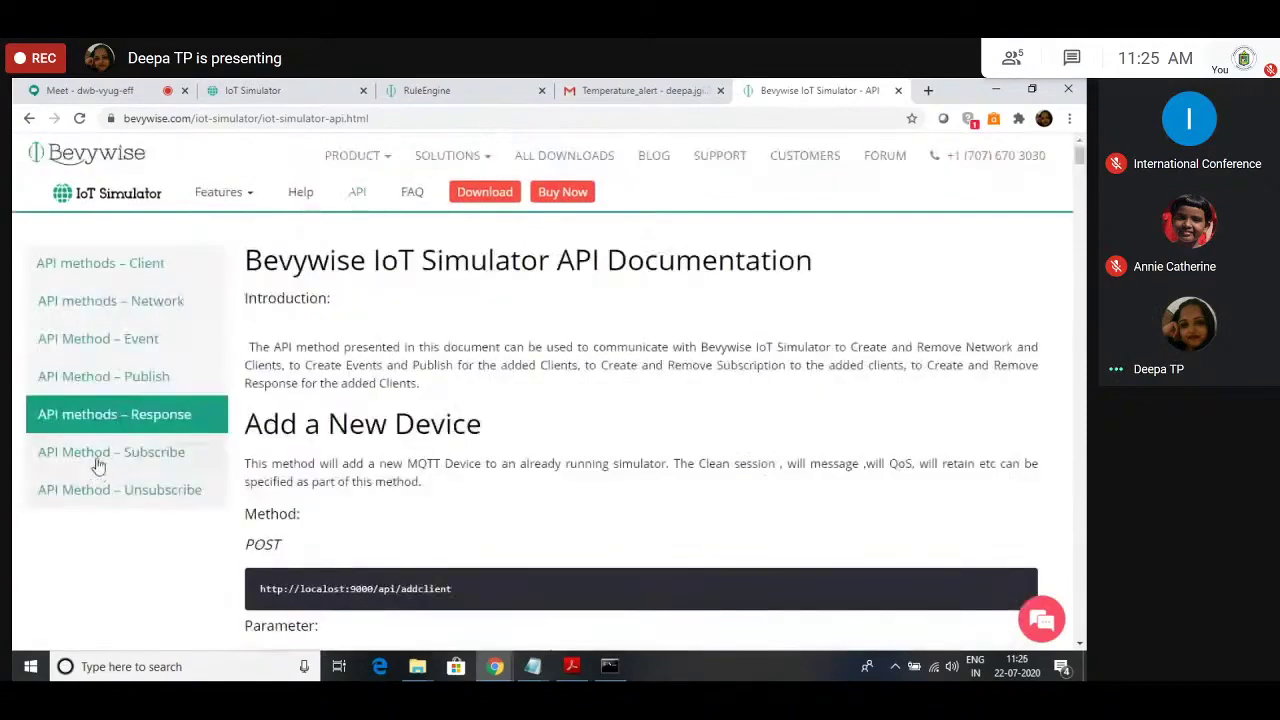
Step: Read from Remove Publish Message through Subscribe and Unsubscribe, then go back to the top
click(98, 463)
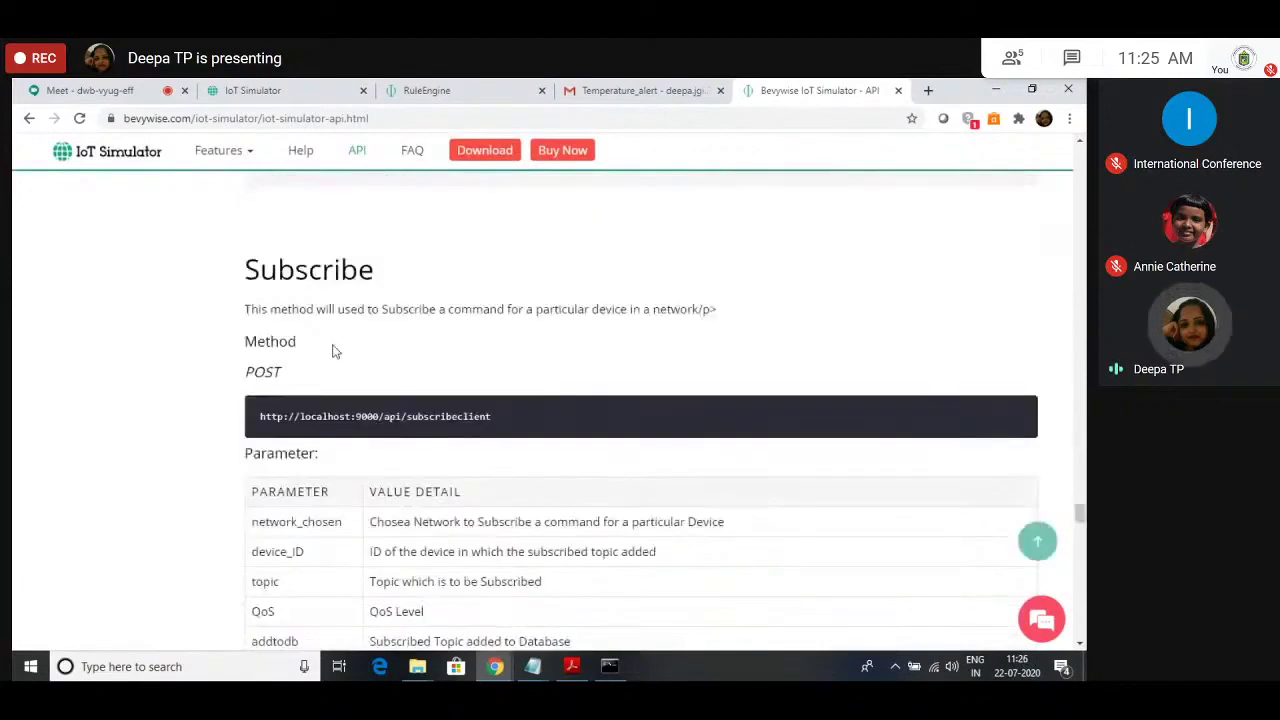
scroll(340, 365, down, 1)
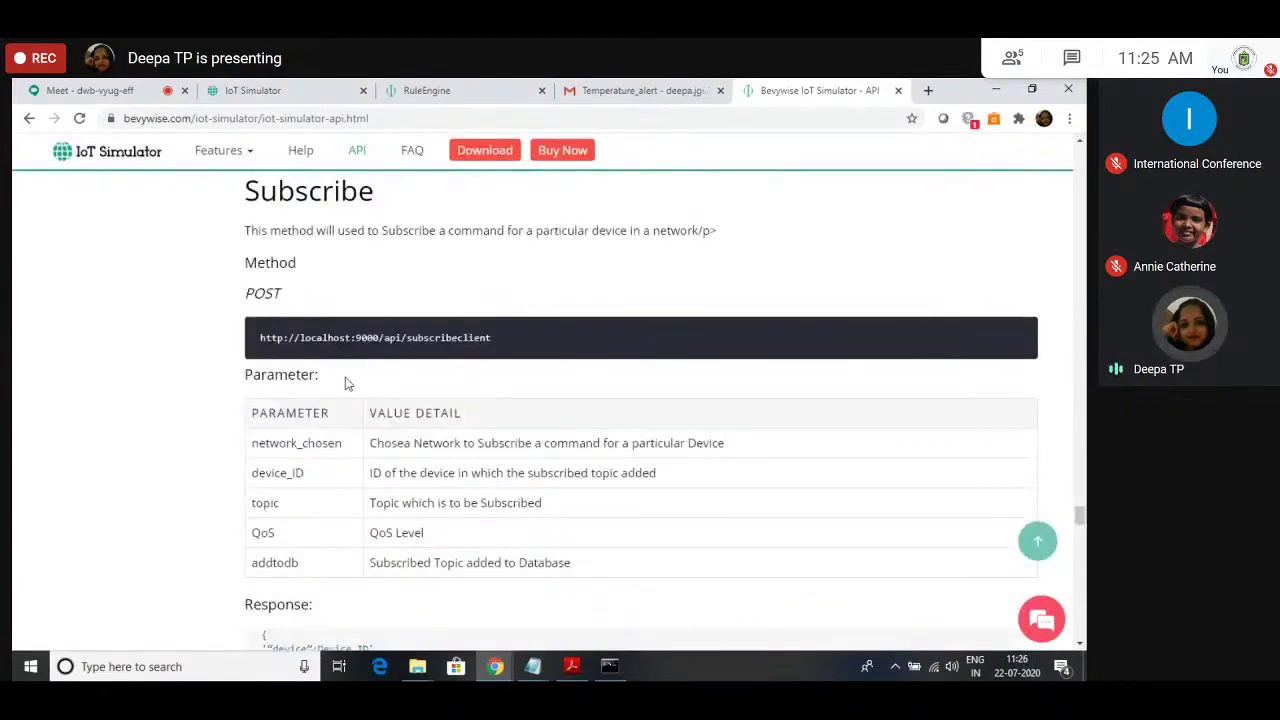
scroll(352, 395, down, 1)
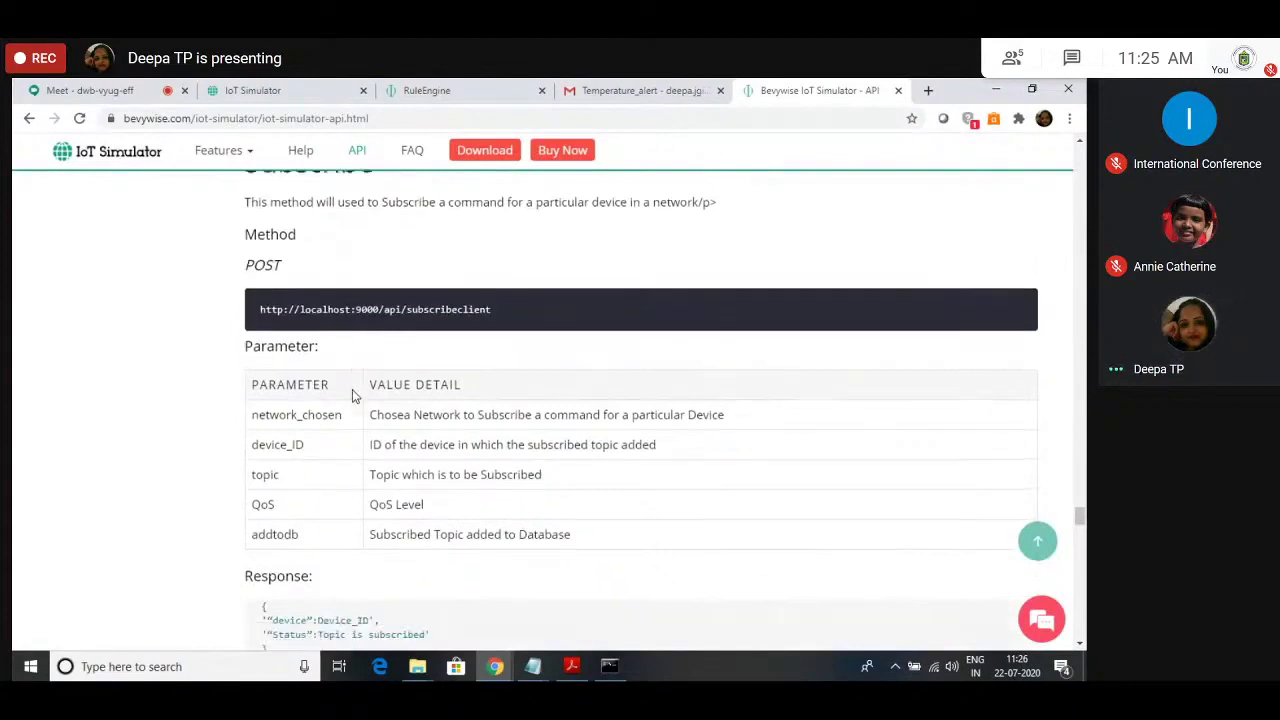
scroll(352, 395, down, 2)
scroll(352, 395, down, 3)
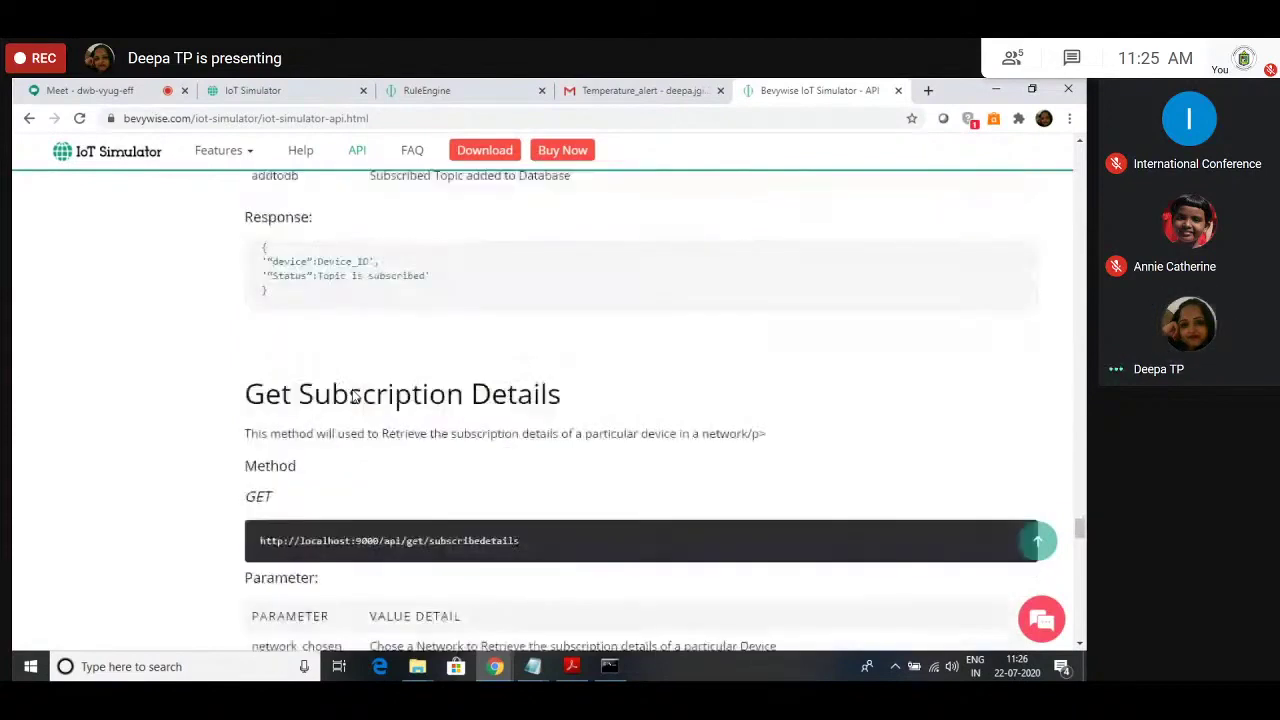
scroll(352, 395, down, 3)
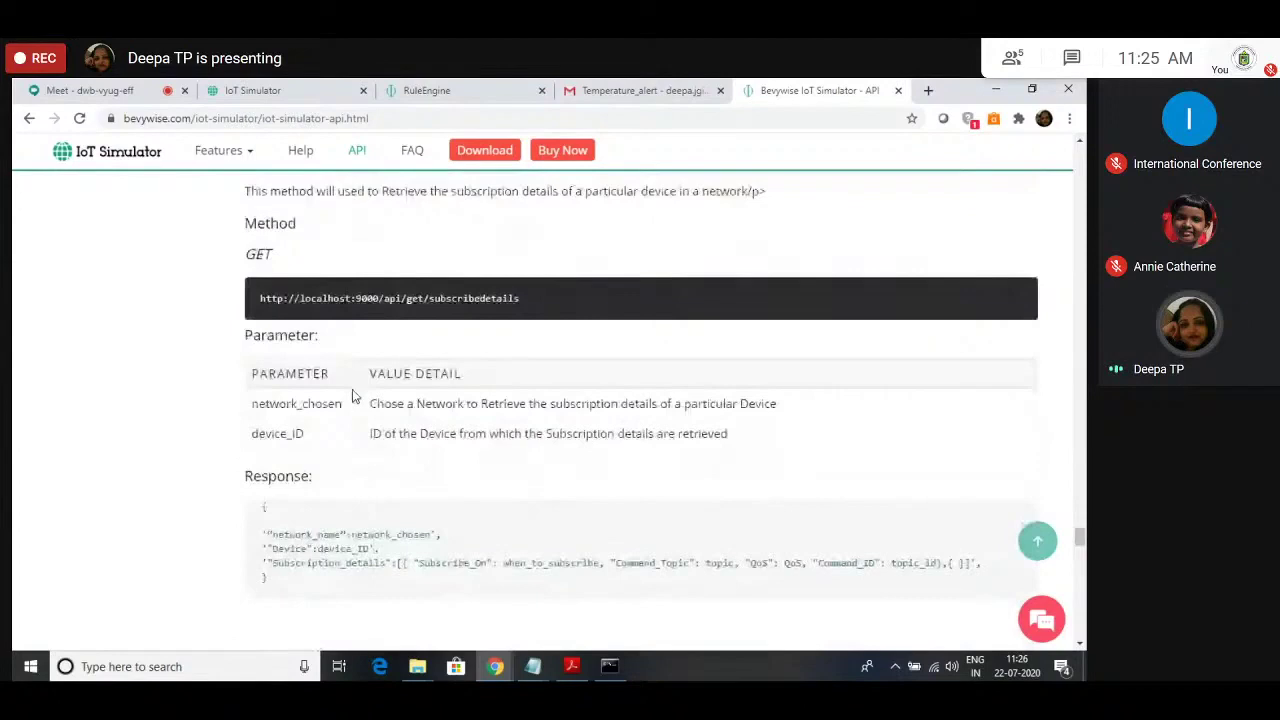
scroll(404, 527, down, 2)
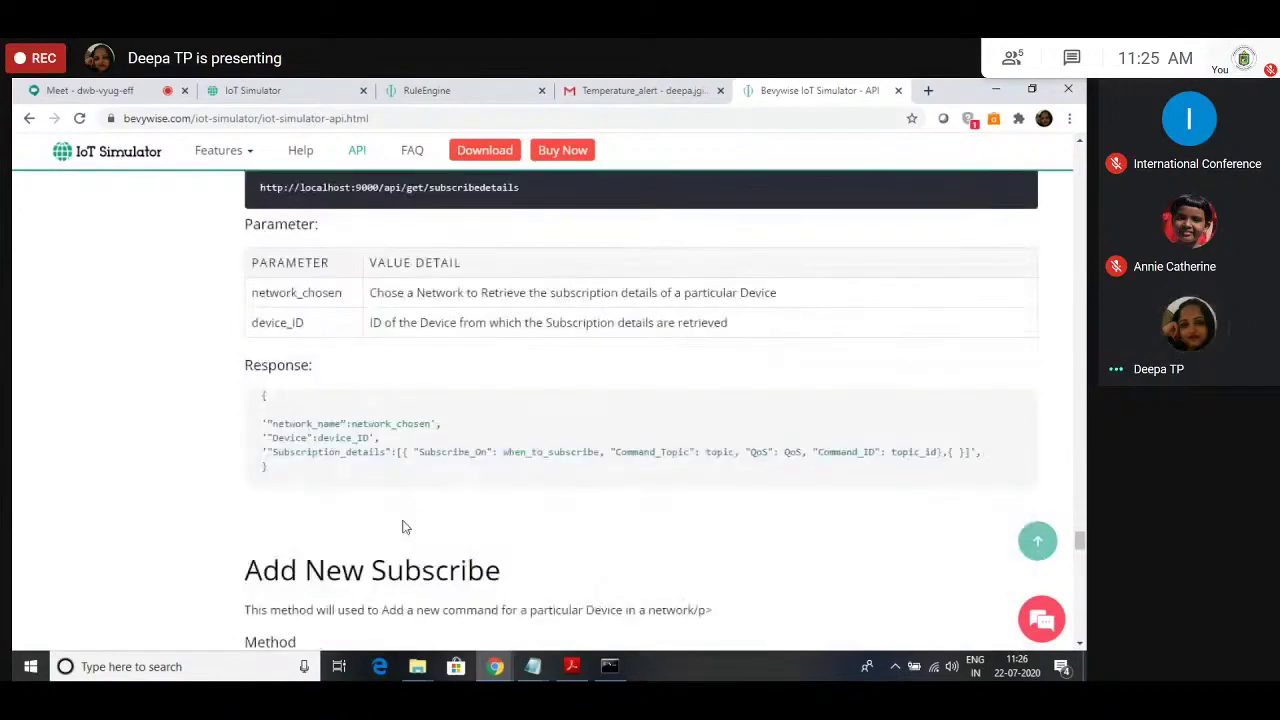
scroll(404, 527, down, 4)
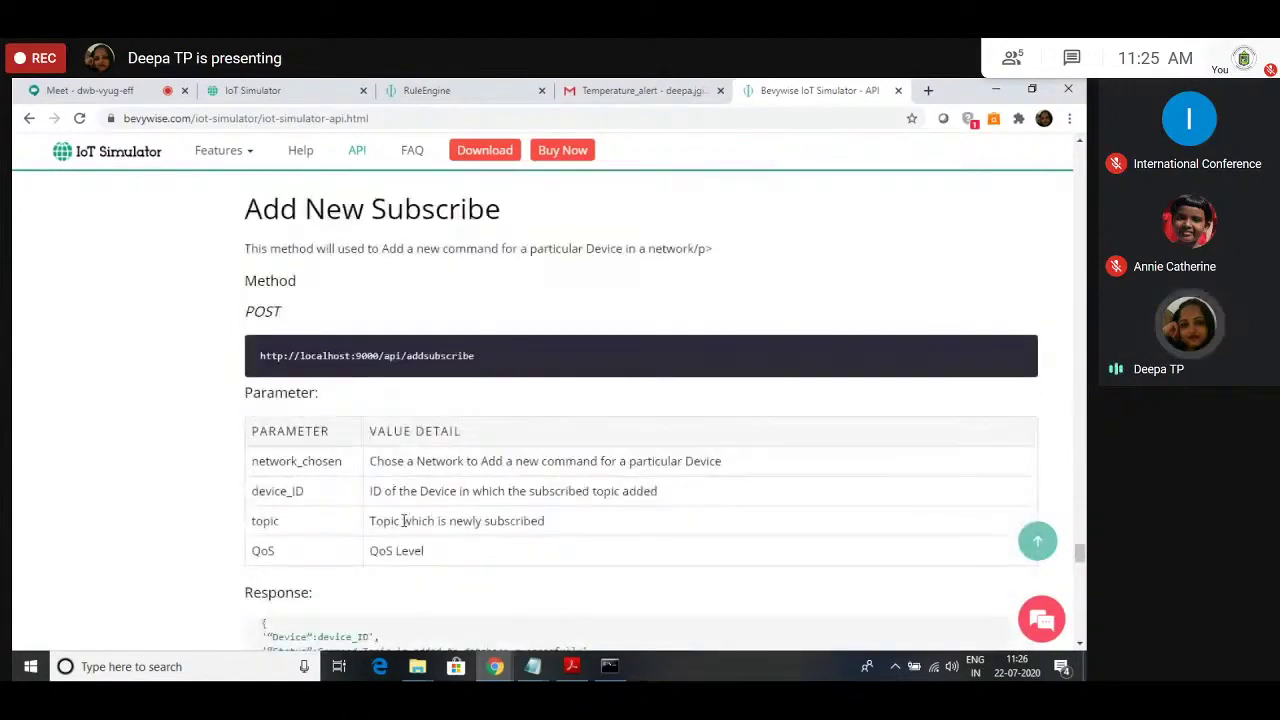
scroll(404, 520, down, 4)
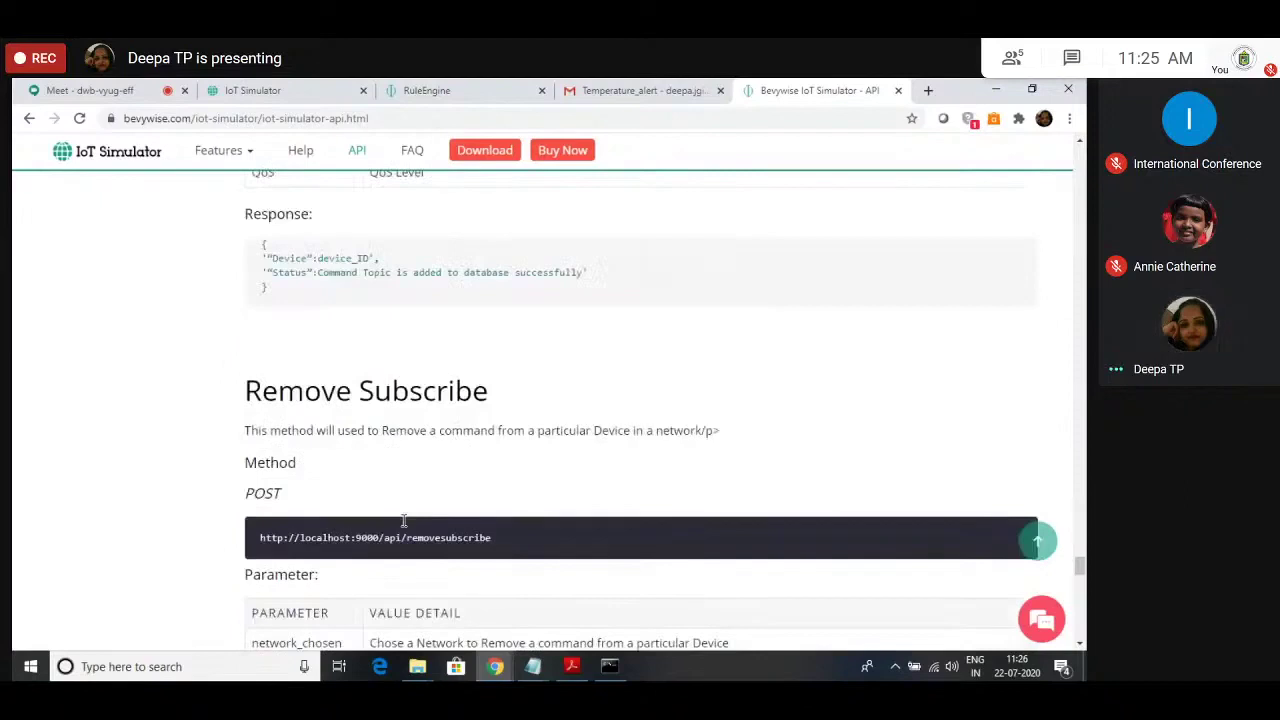
scroll(404, 520, down, 7)
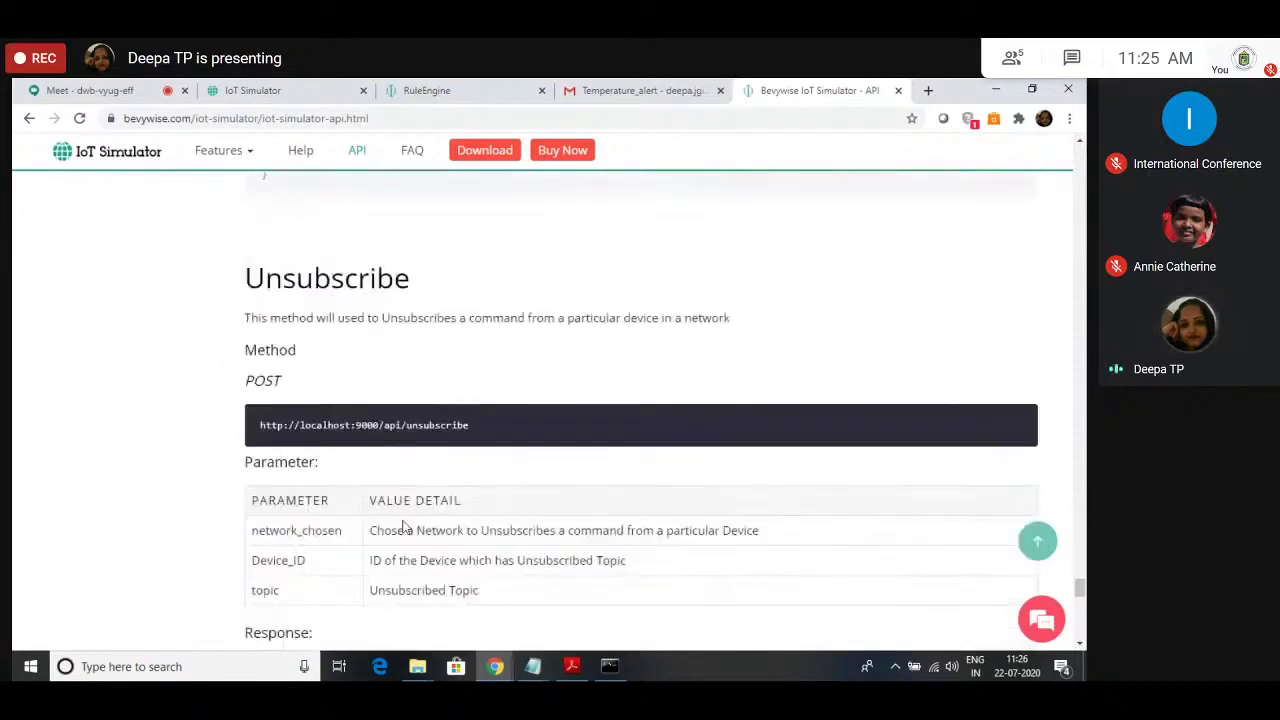
scroll(404, 525, down, 8)
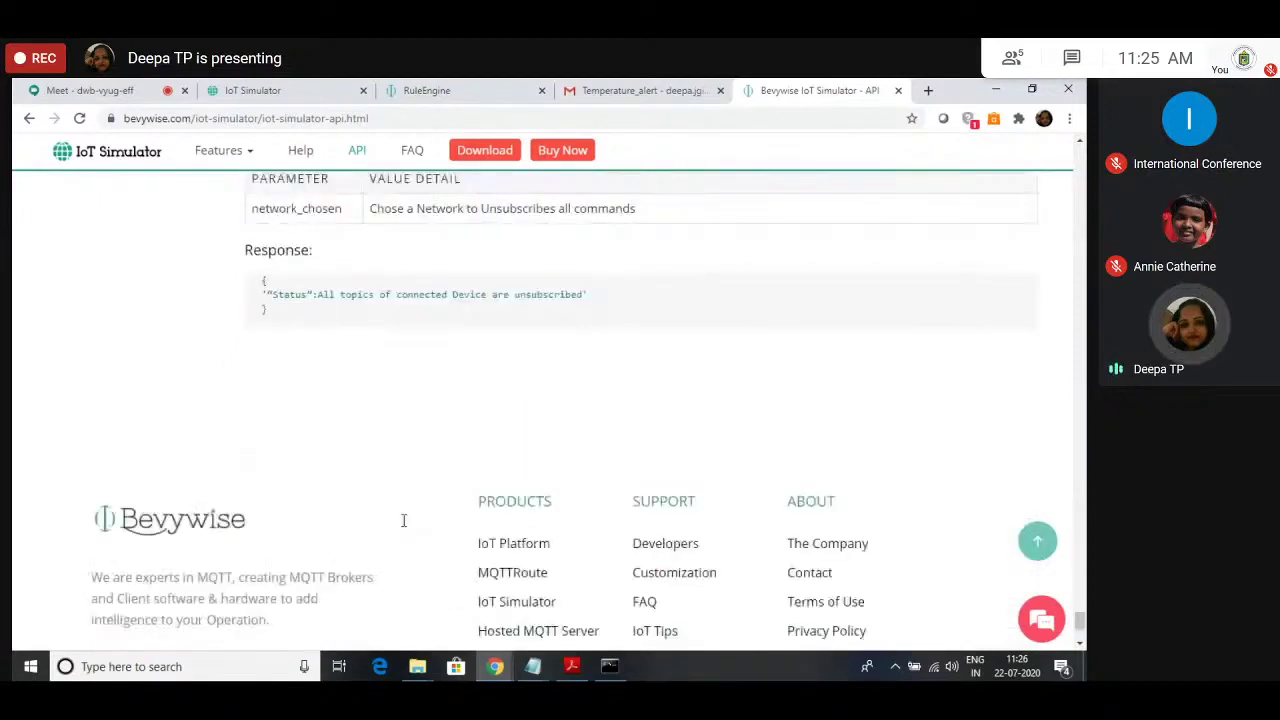
scroll(404, 520, up, 12)
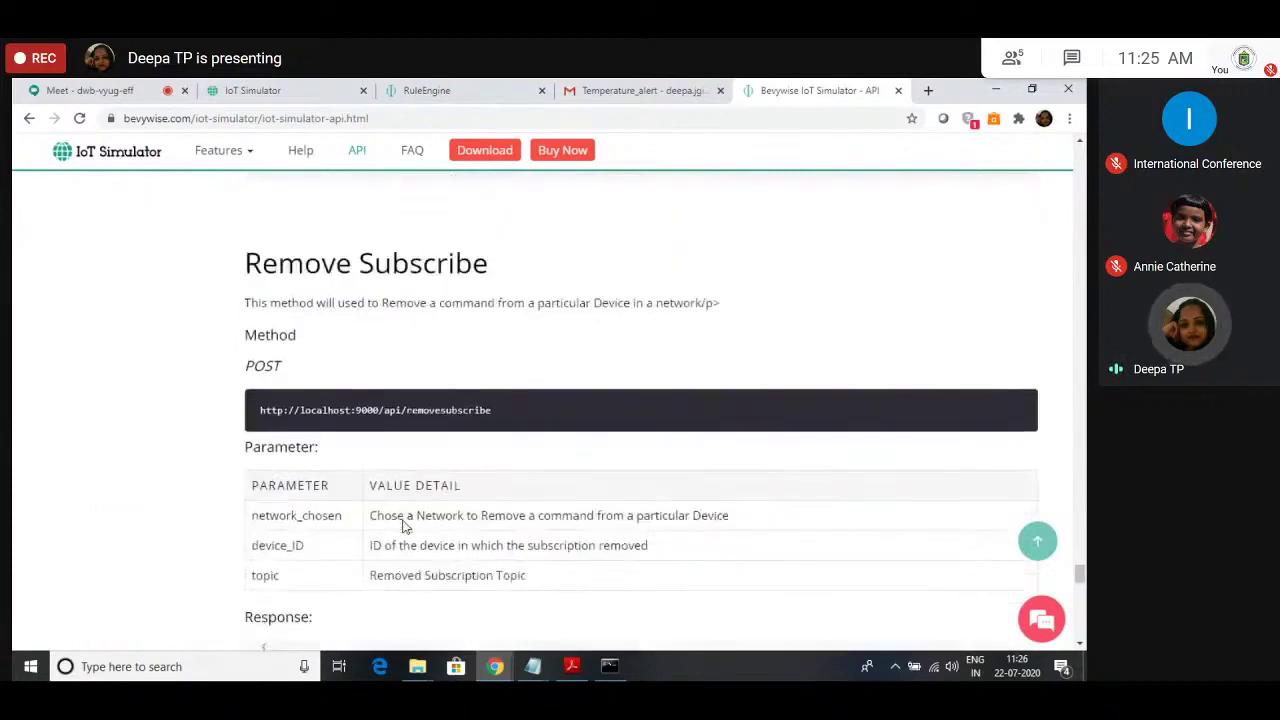
scroll(404, 527, up, 6)
scroll(404, 527, up, 1)
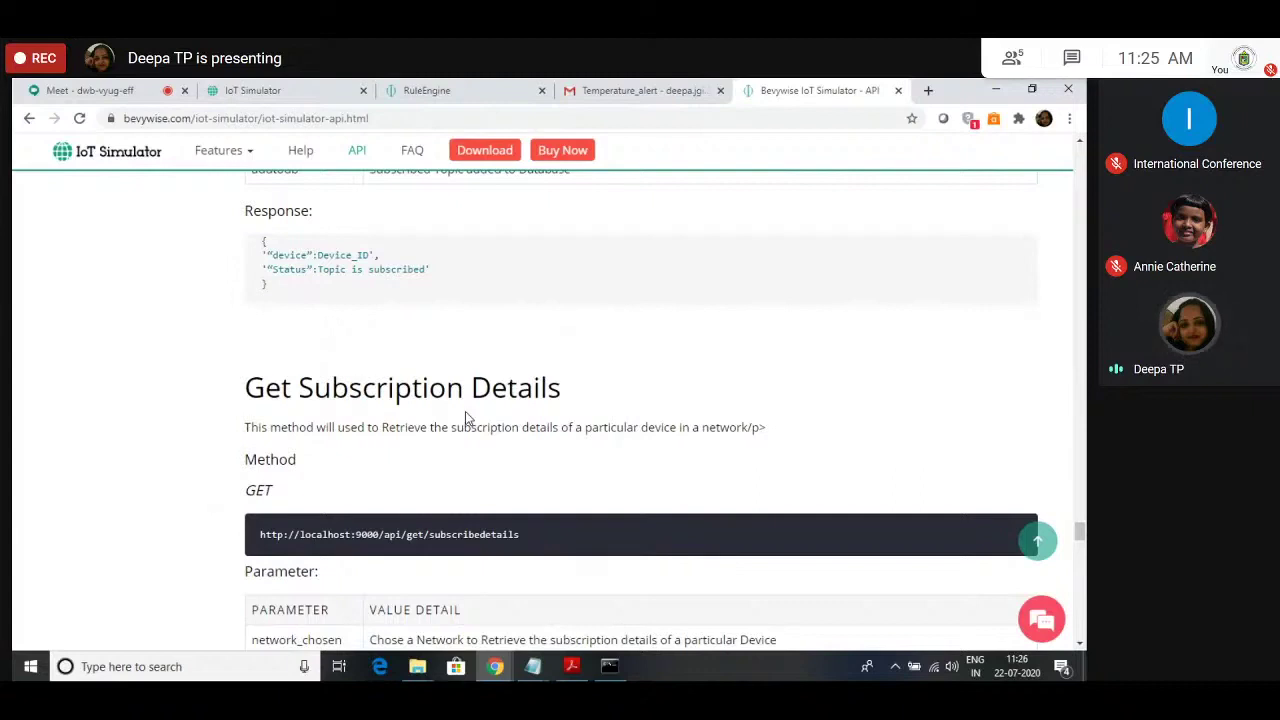
scroll(468, 419, up, 5)
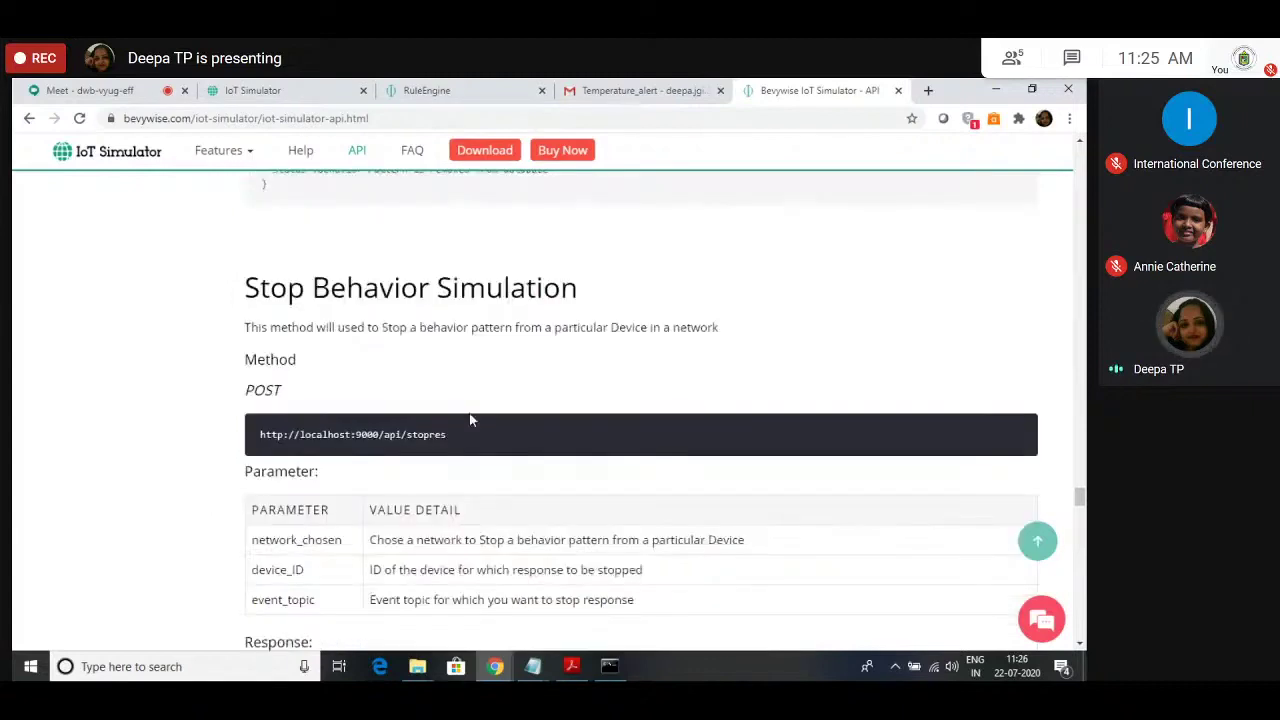
scroll(470, 420, up, 5)
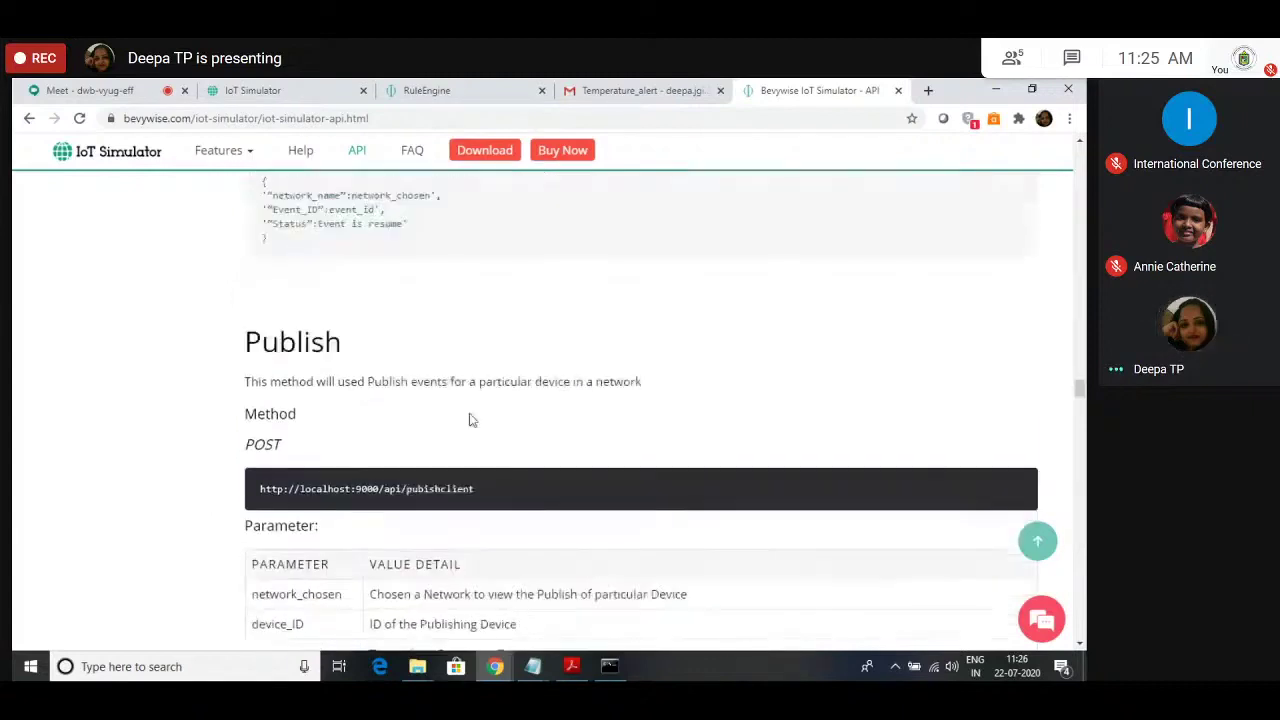
click(1080, 287)
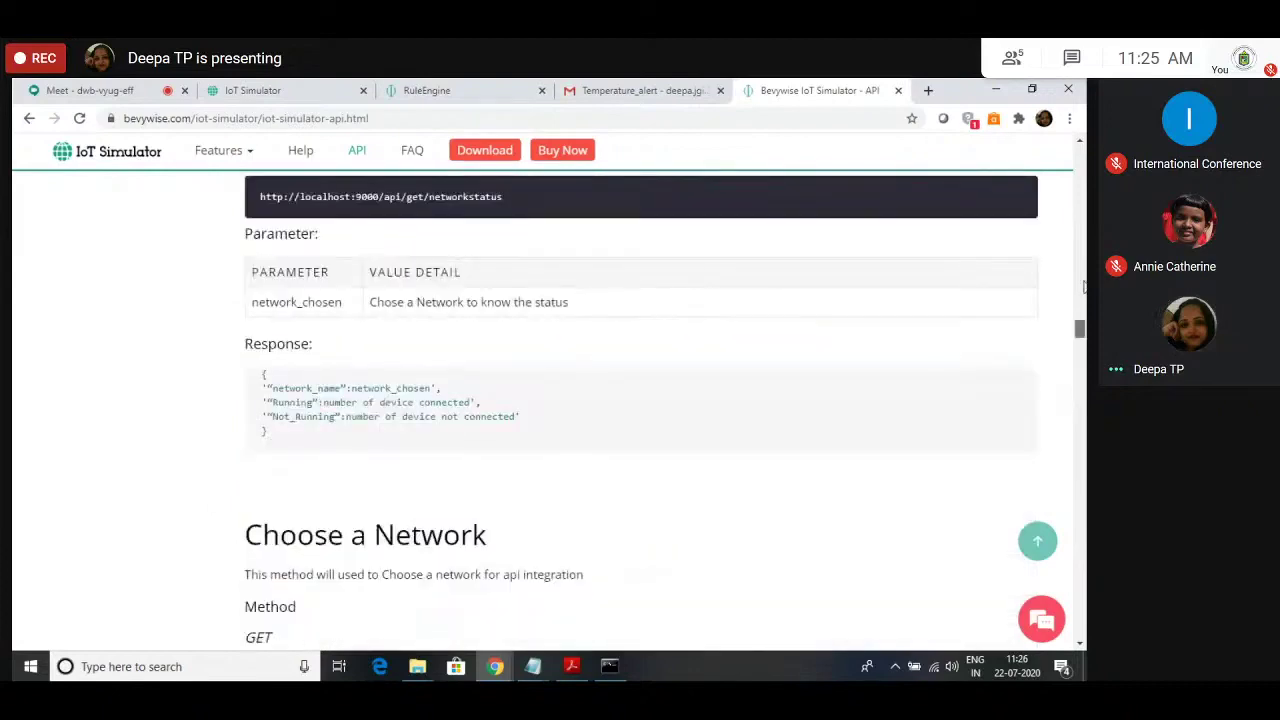
Step: Skim the Add a New Device parameters, then return to the IoT Simulator network page
click(1037, 541)
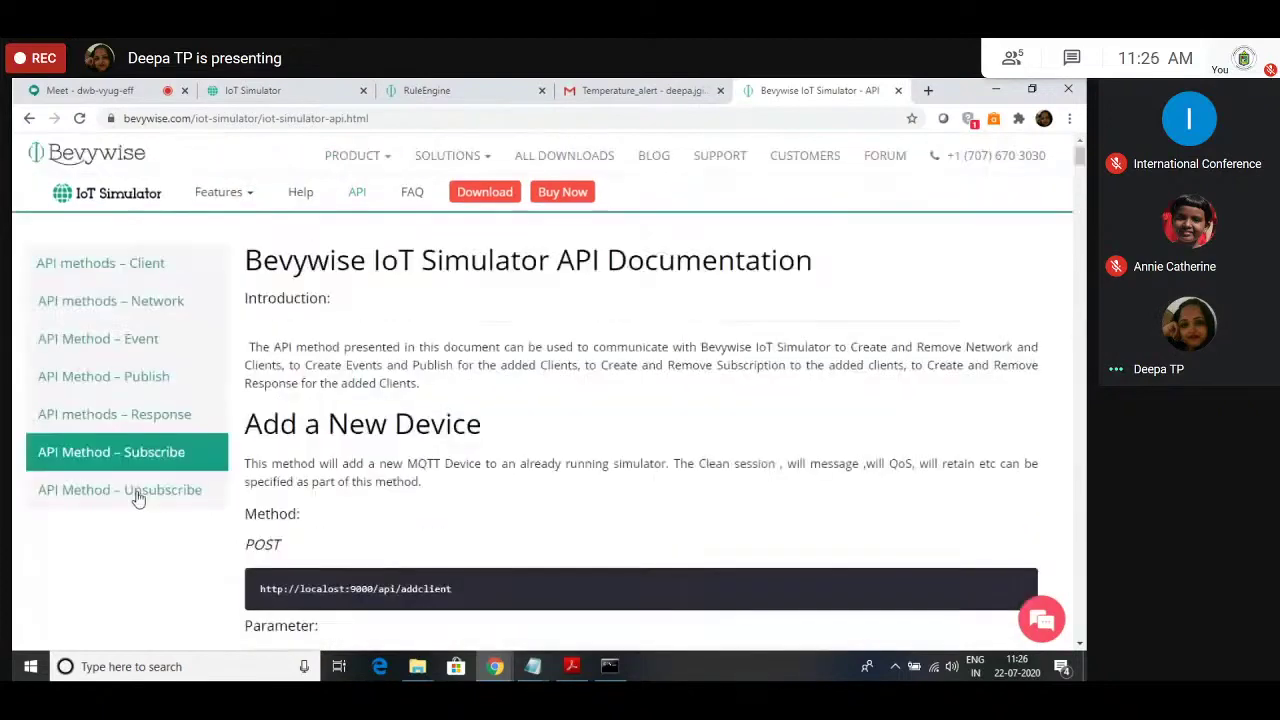
scroll(229, 434, down, 5)
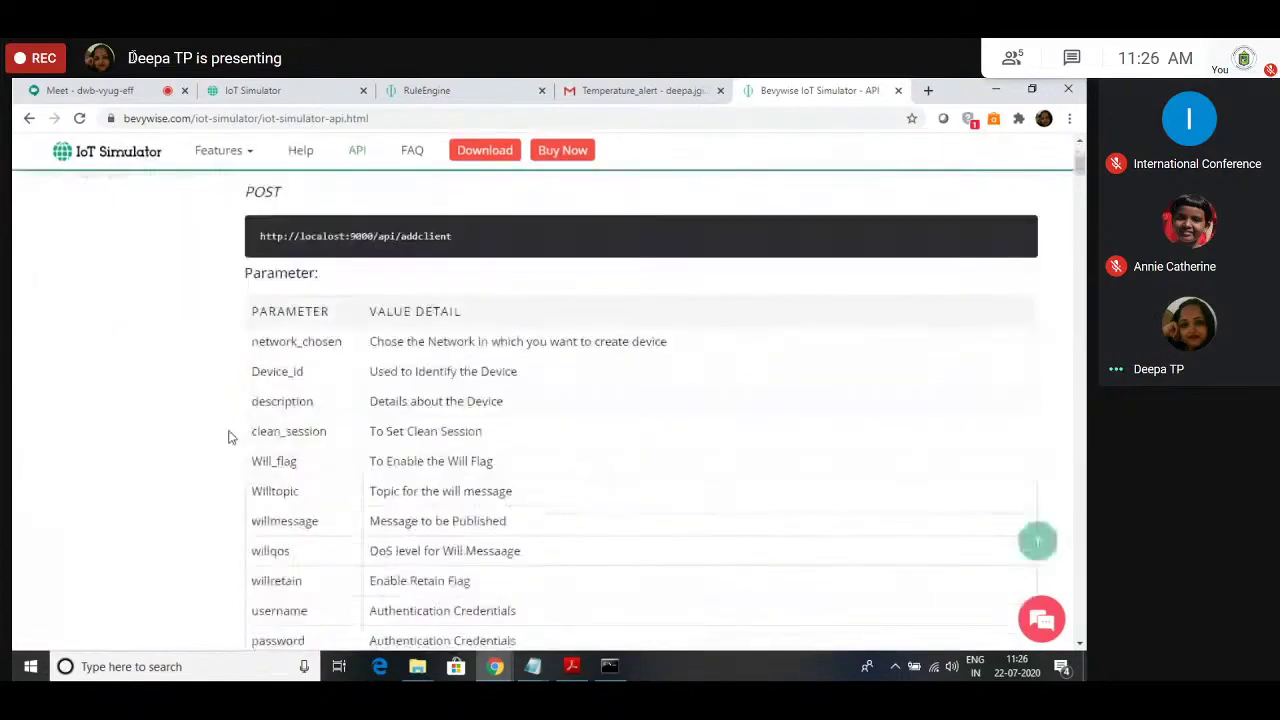
scroll(229, 434, down, 3)
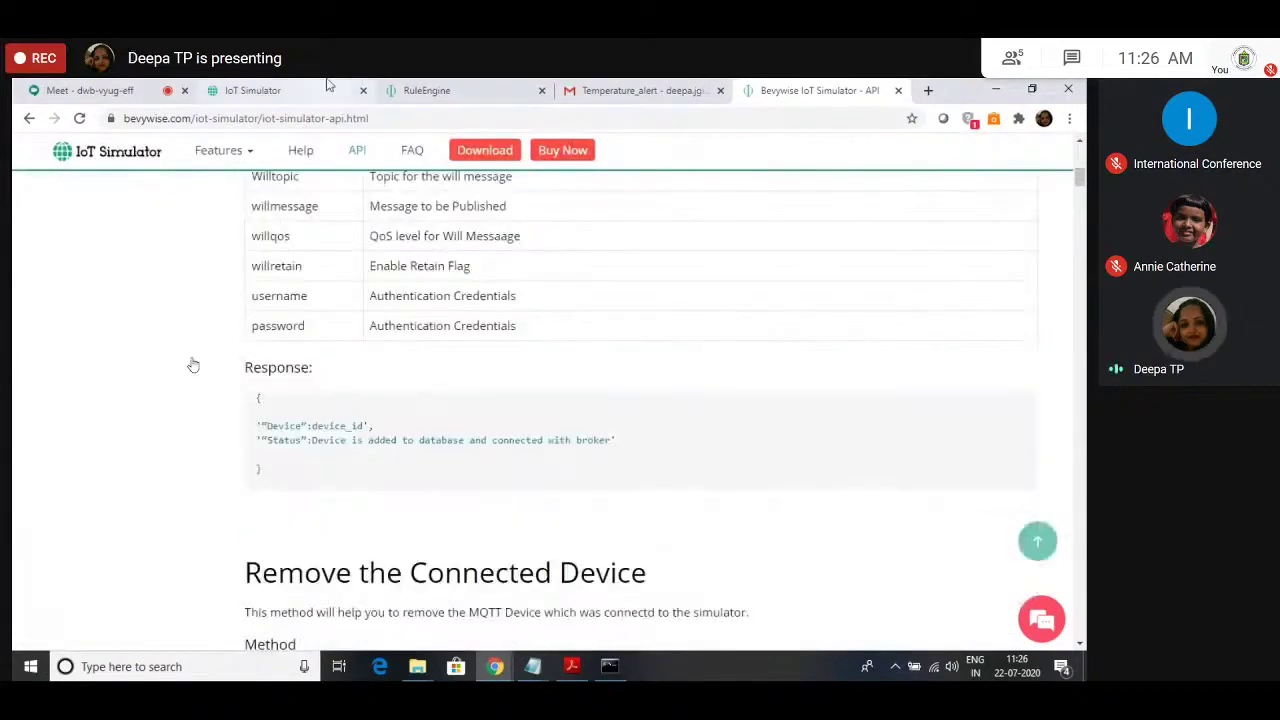
click(328, 90)
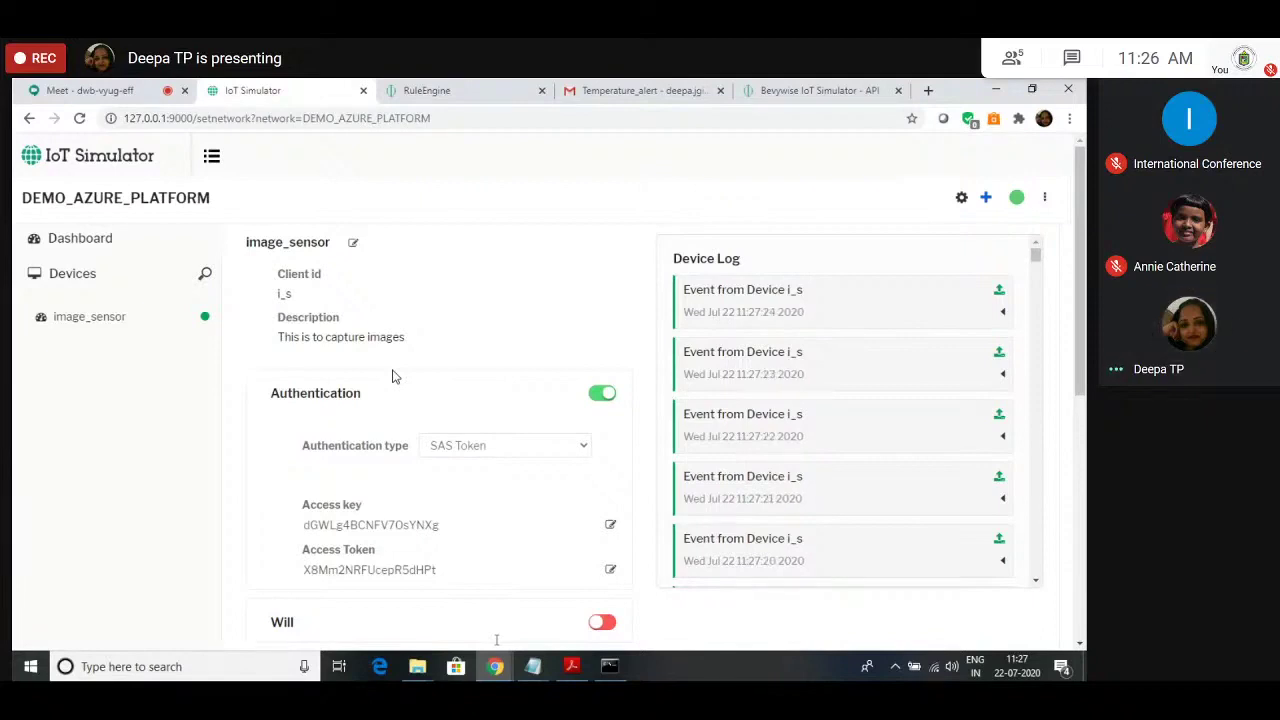
Step: Show the Rule Engine list down to the temp_s and psnew1 alert rules
click(410, 90)
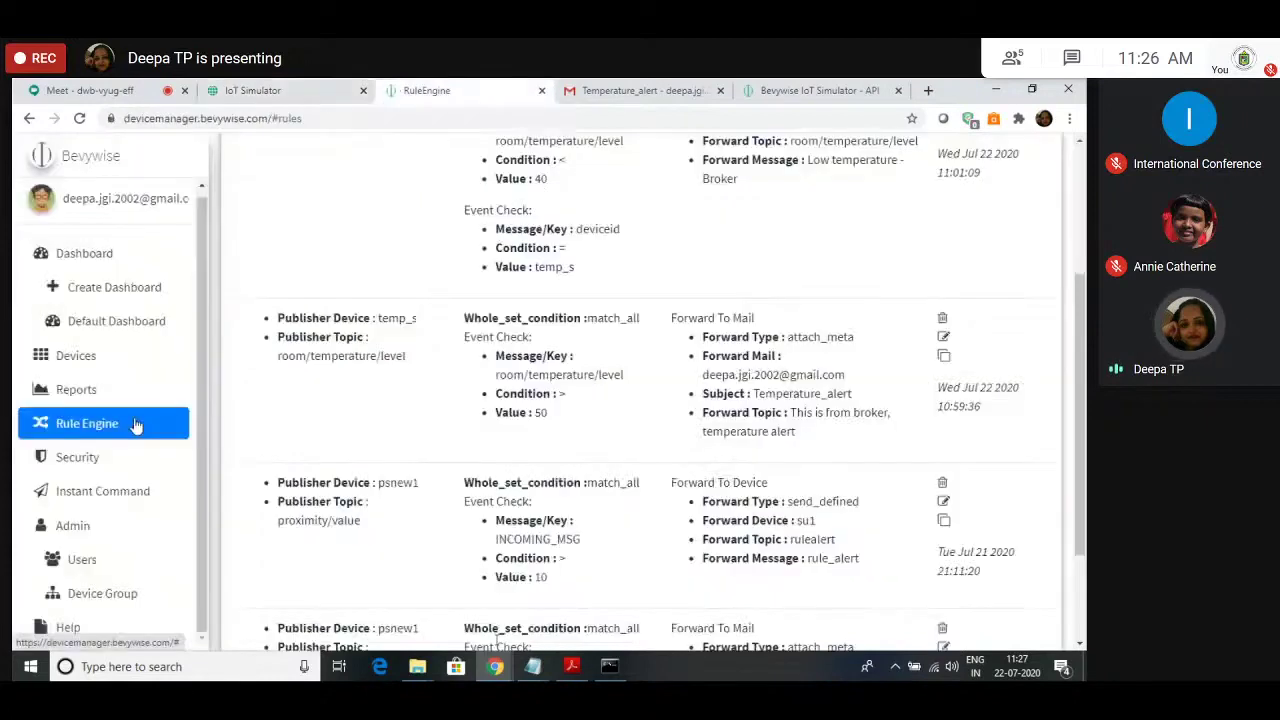
scroll(97, 537, down, 2)
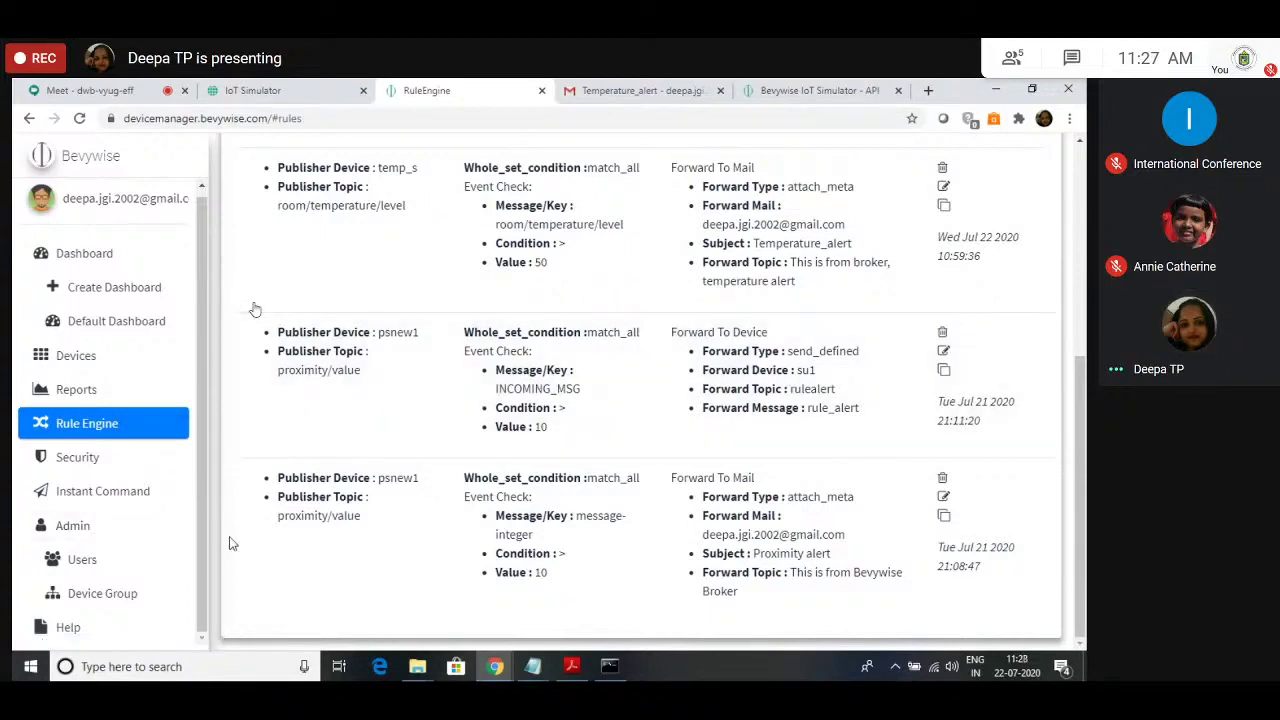
Step: Create New_Customized_Dashboard and add a Text widget, ready to enter its title
click(117, 496)
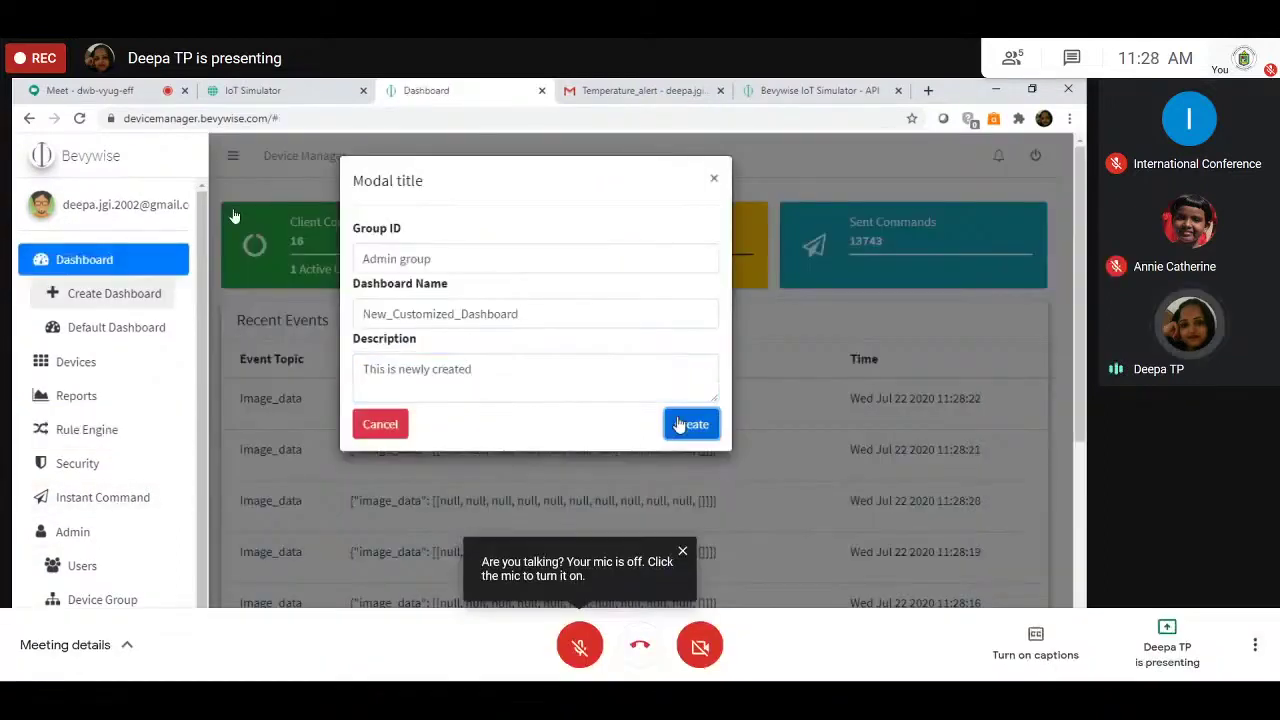
click(678, 425)
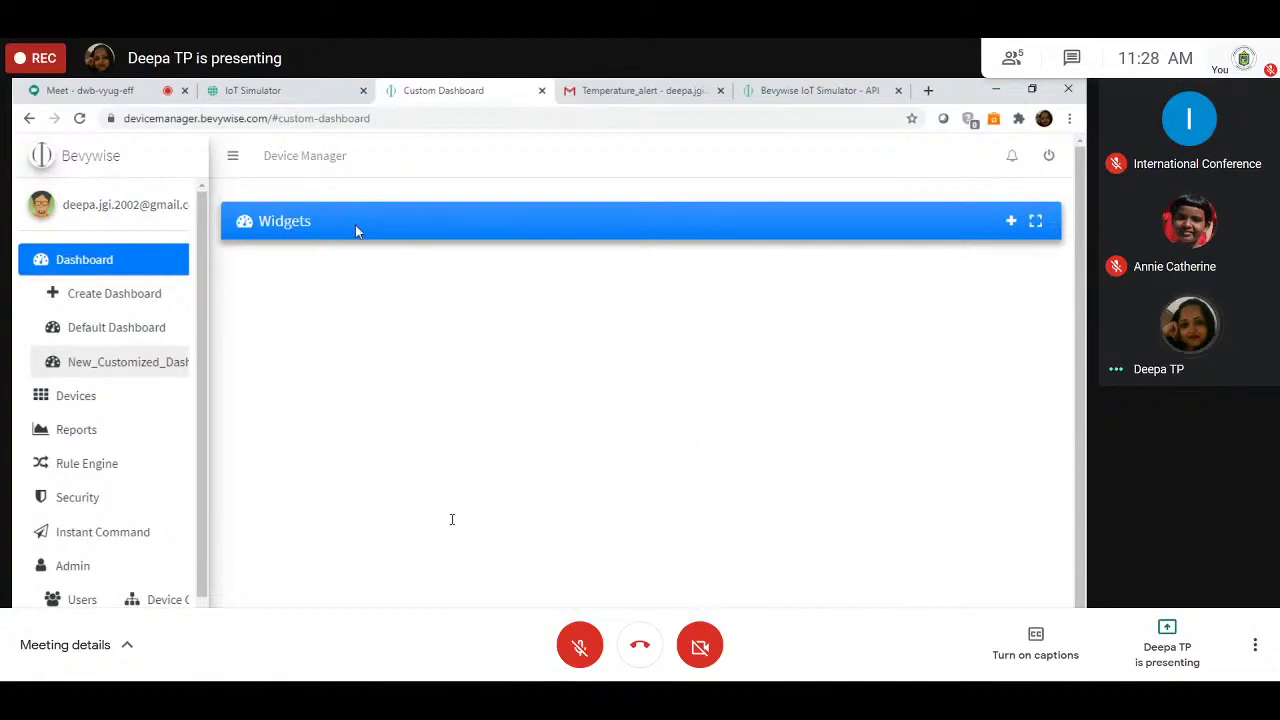
click(1011, 221)
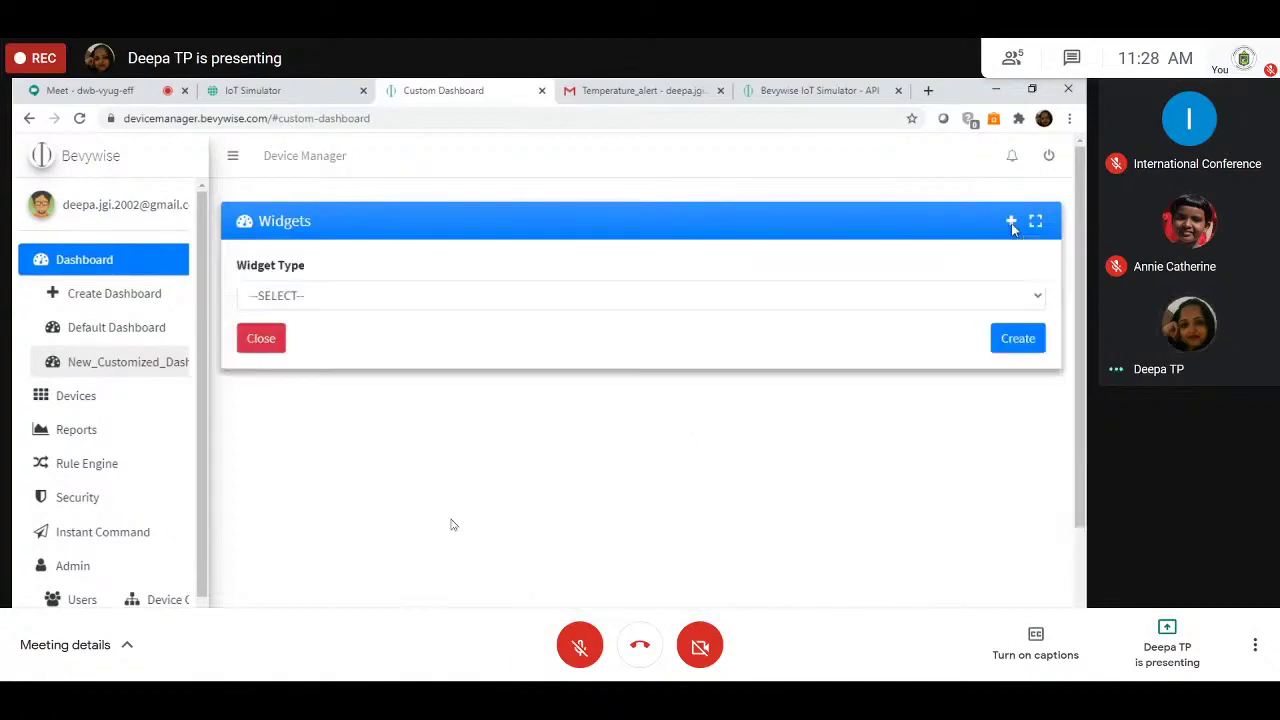
click(537, 295)
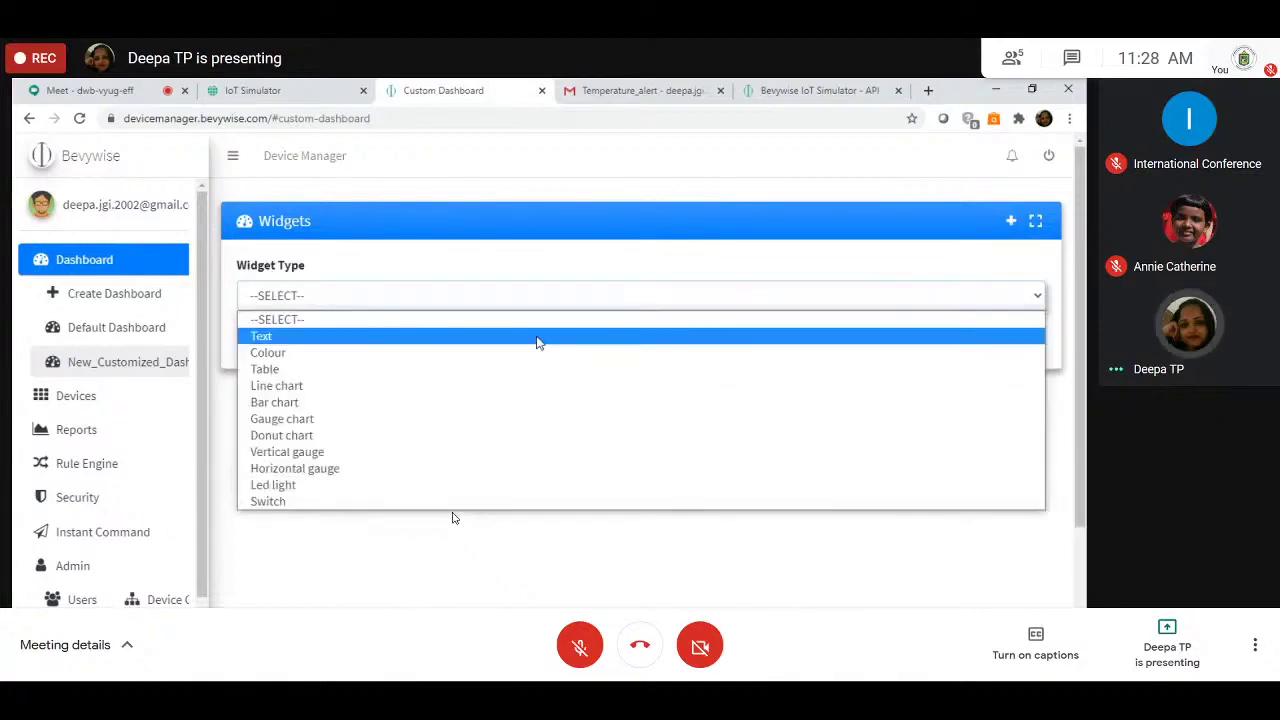
click(537, 340)
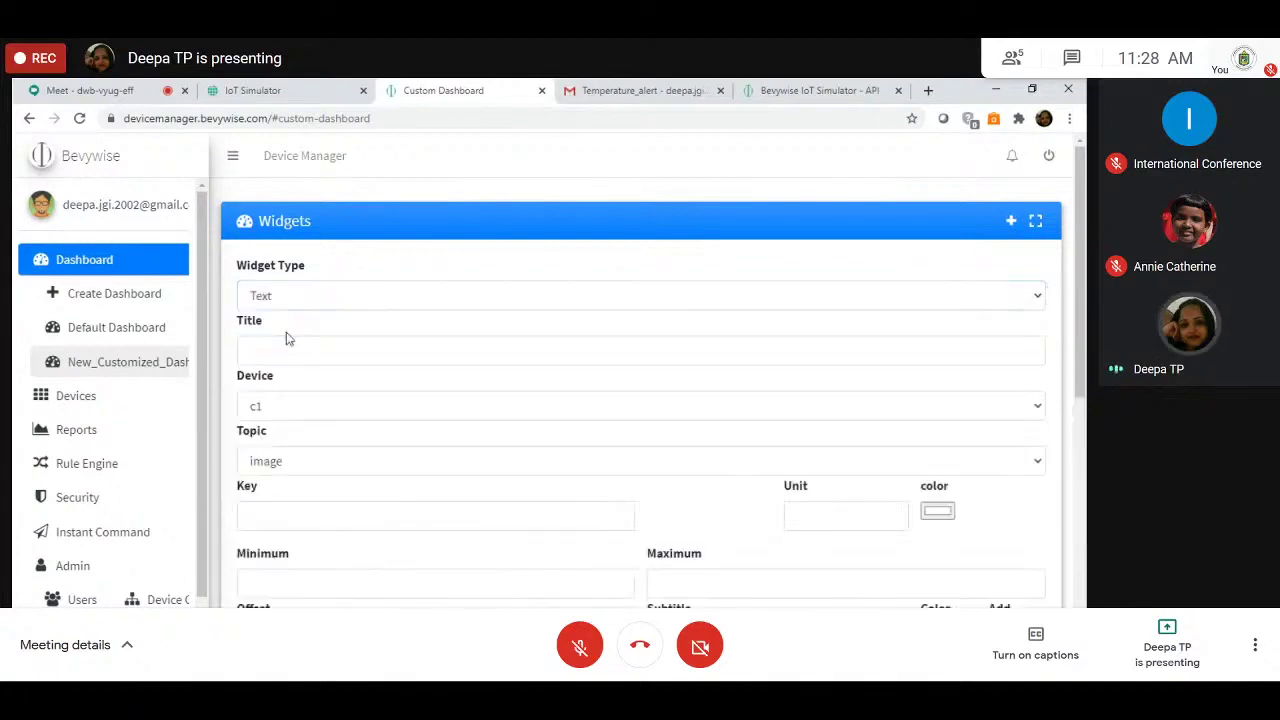
click(291, 346)
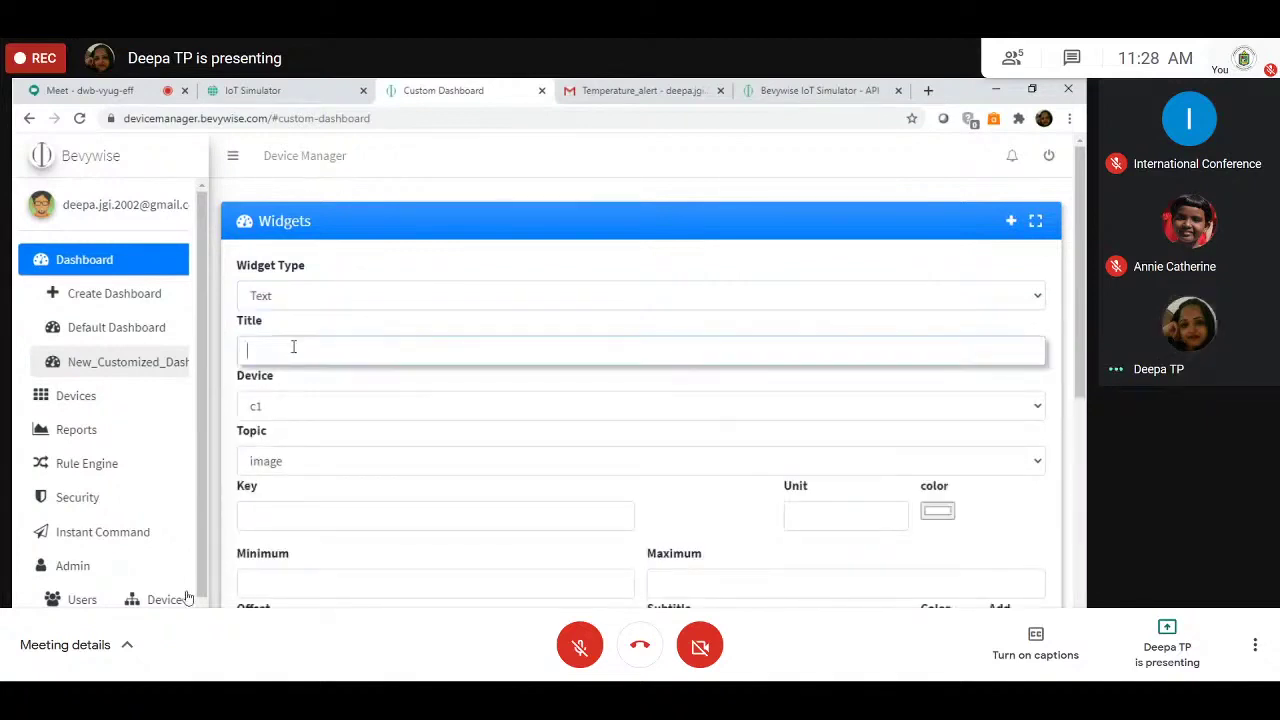
Step: Enter 'Tempera' as the title, then open the existing DEMO_IOT_NETWORK network in the simulator
text(Tempera)
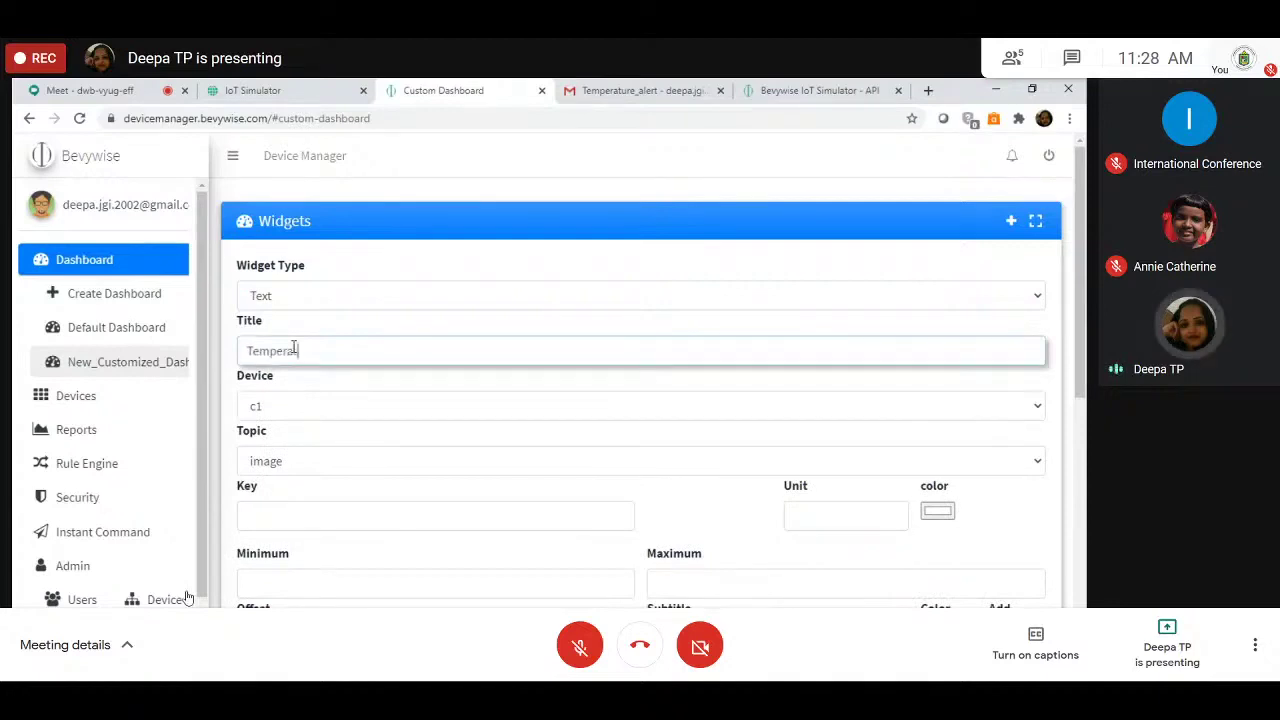
click(298, 88)
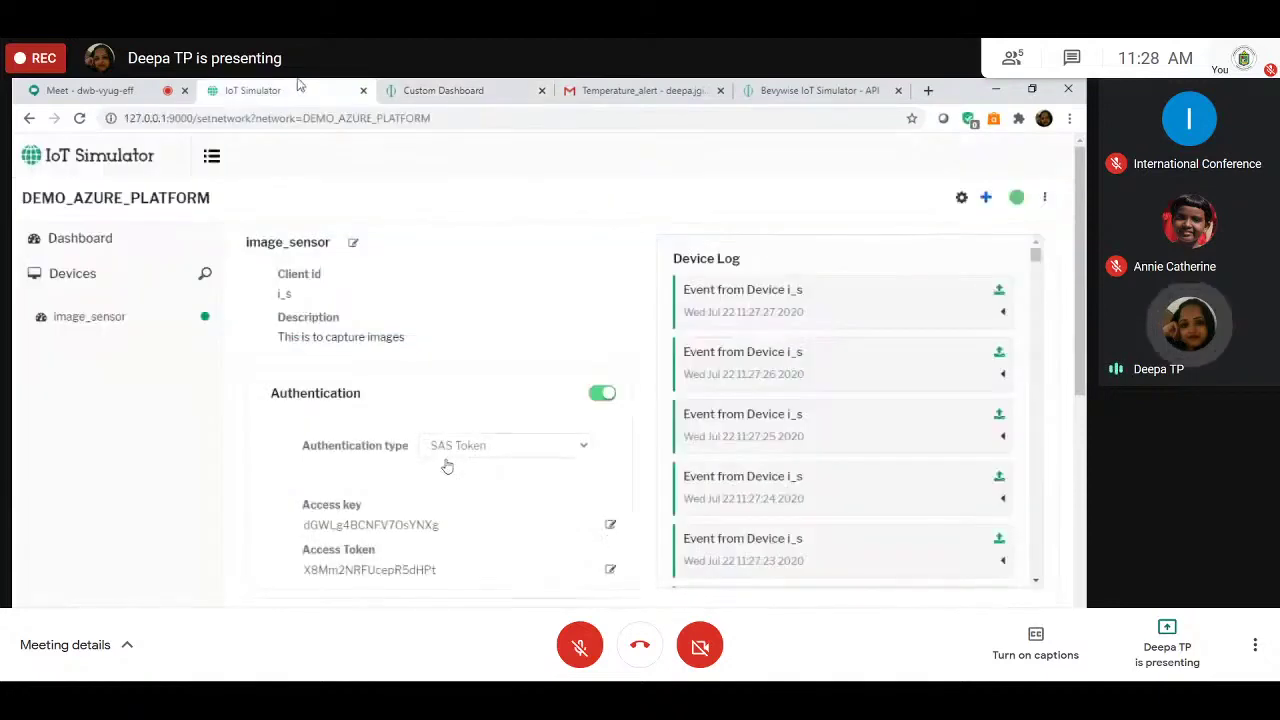
click(238, 155)
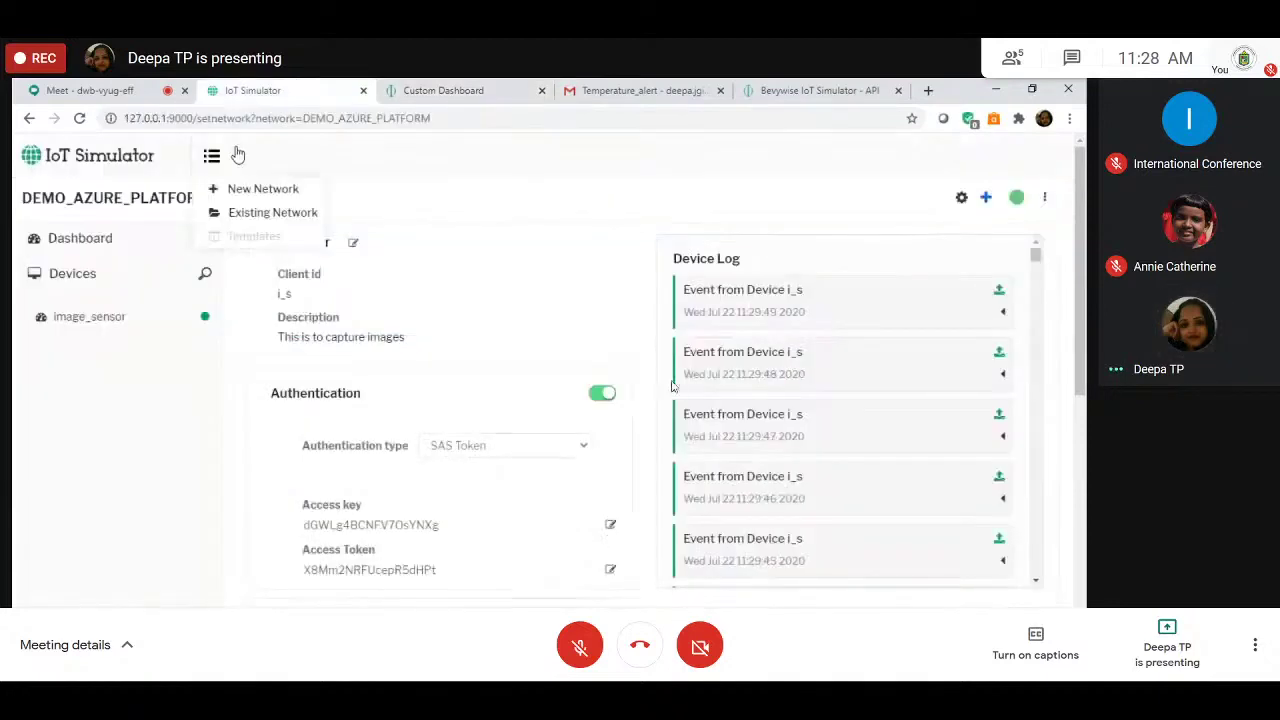
click(277, 204)
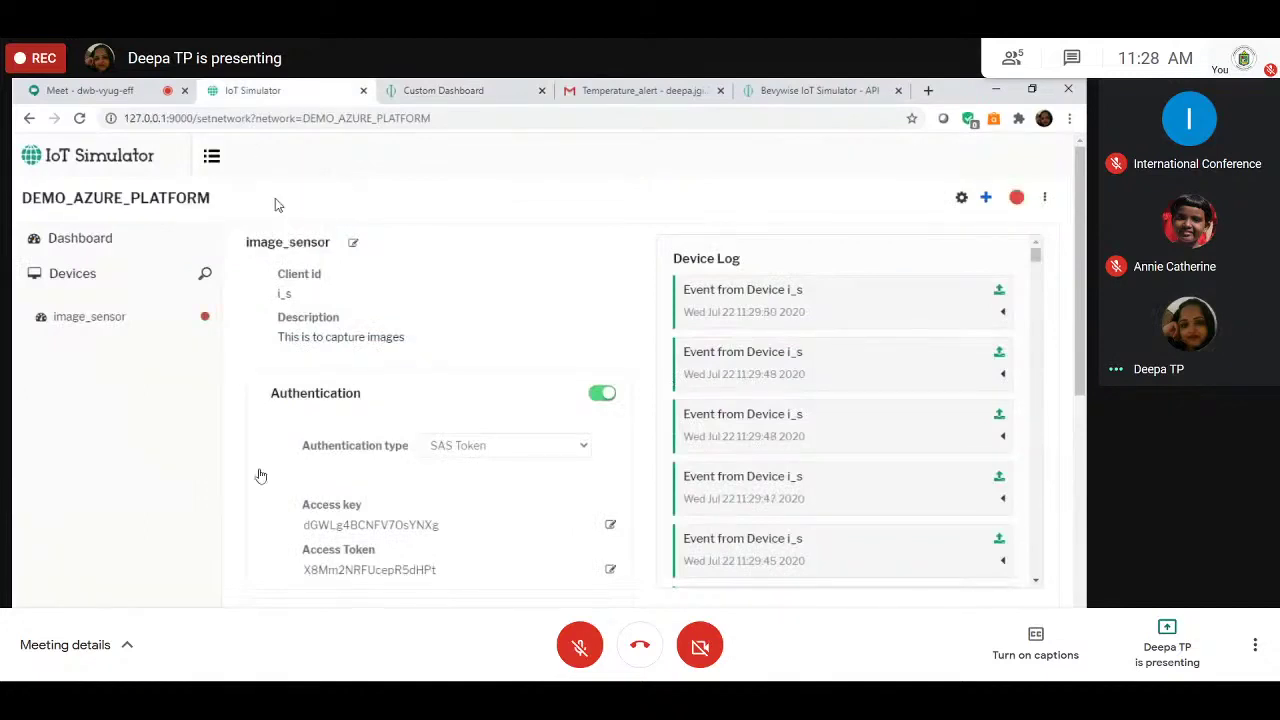
click(213, 156)
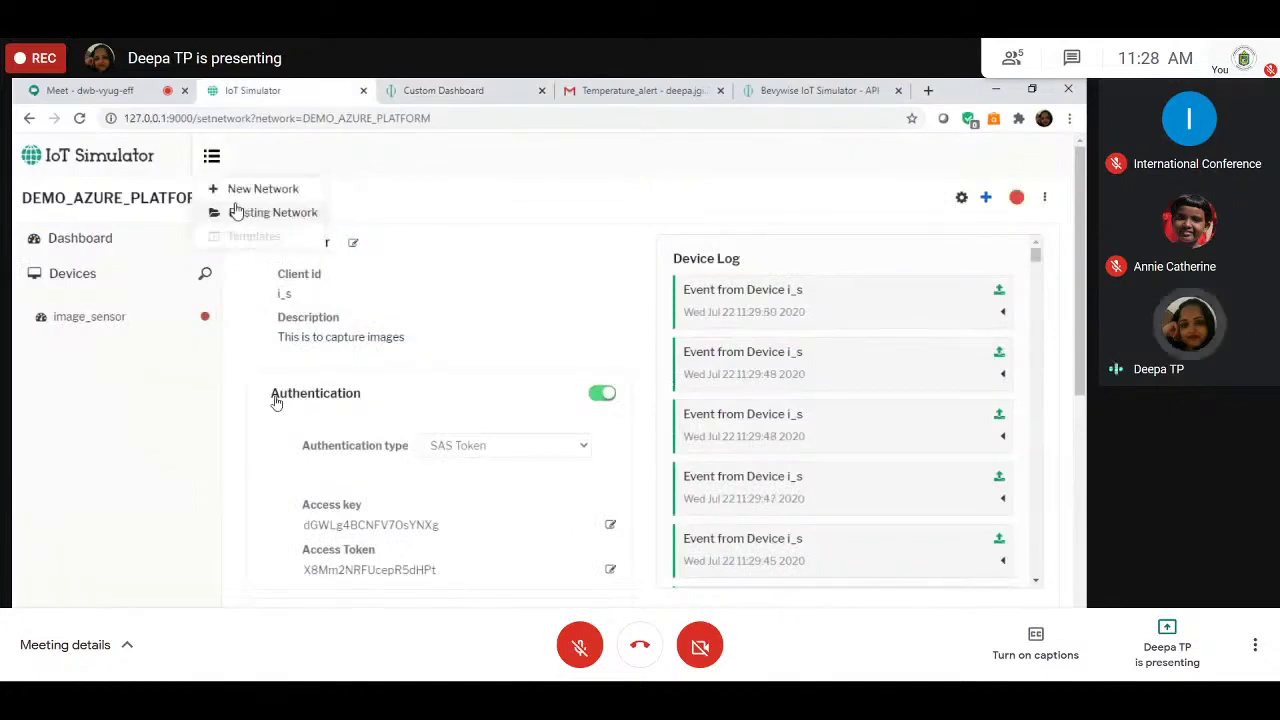
click(236, 212)
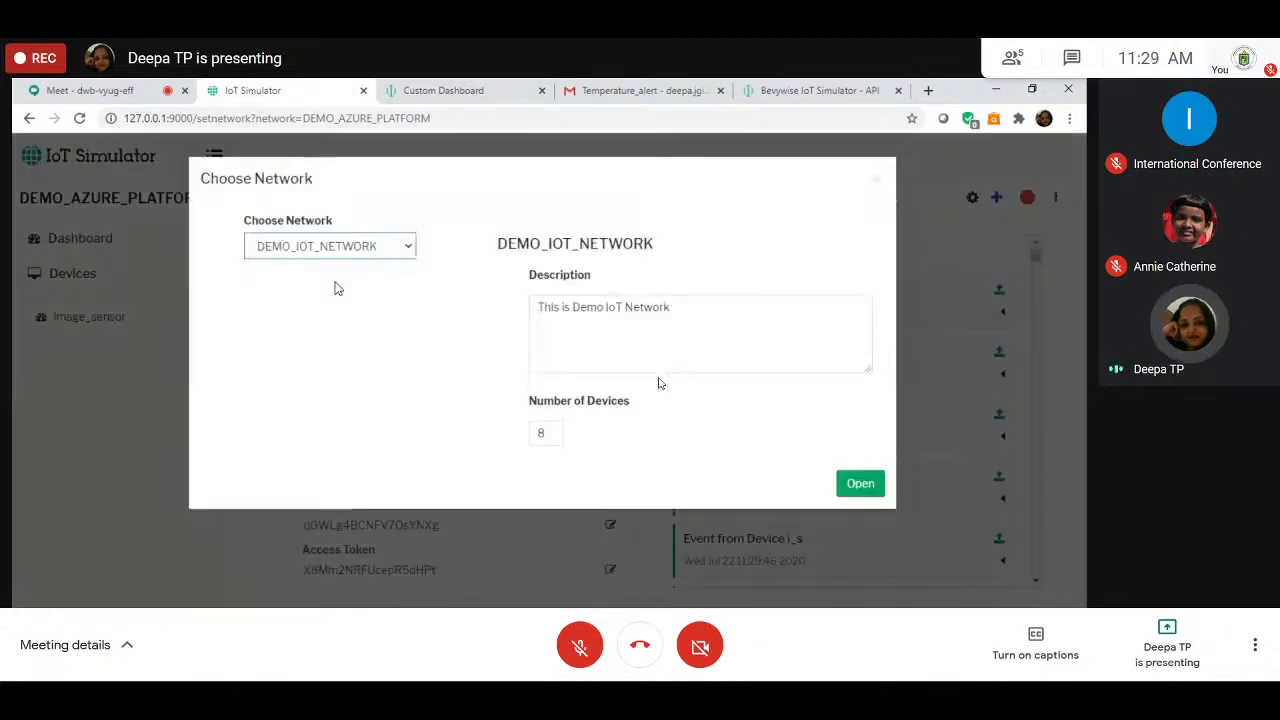
click(843, 485)
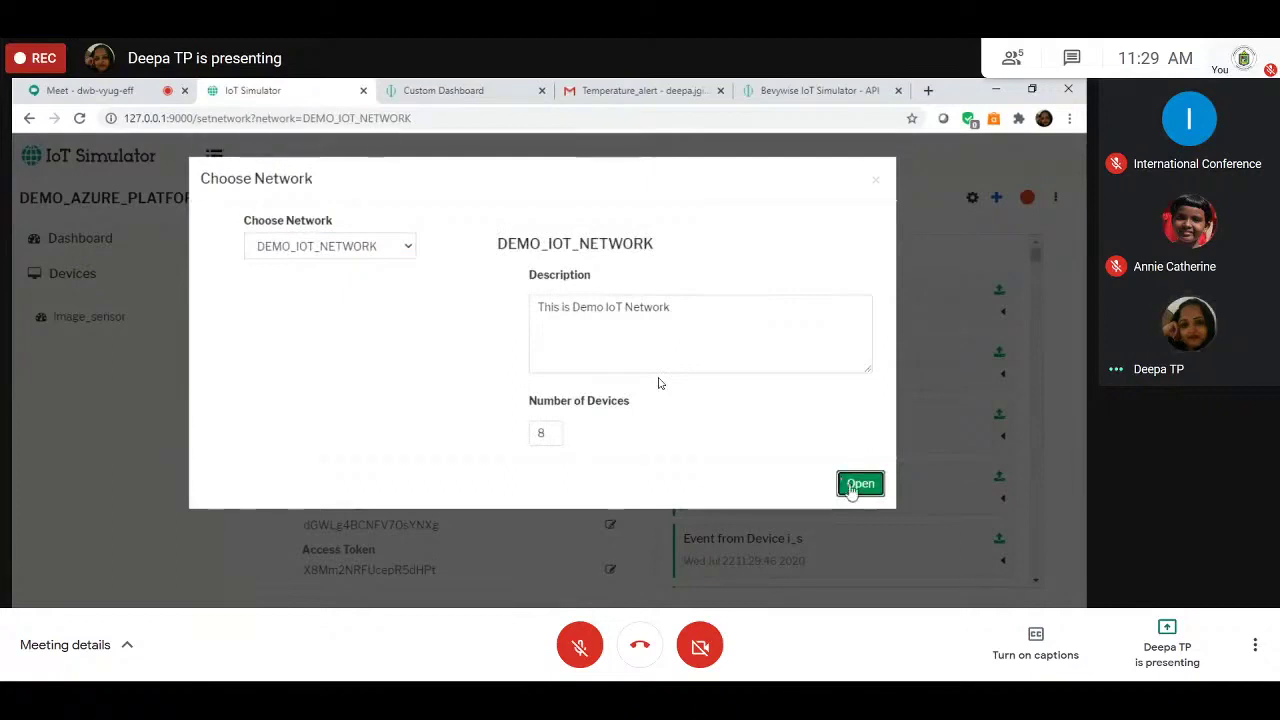
Step: Title the widget 'Temperature sensor', target device temp_s and use key message-integer
key(ctrl+Tab)
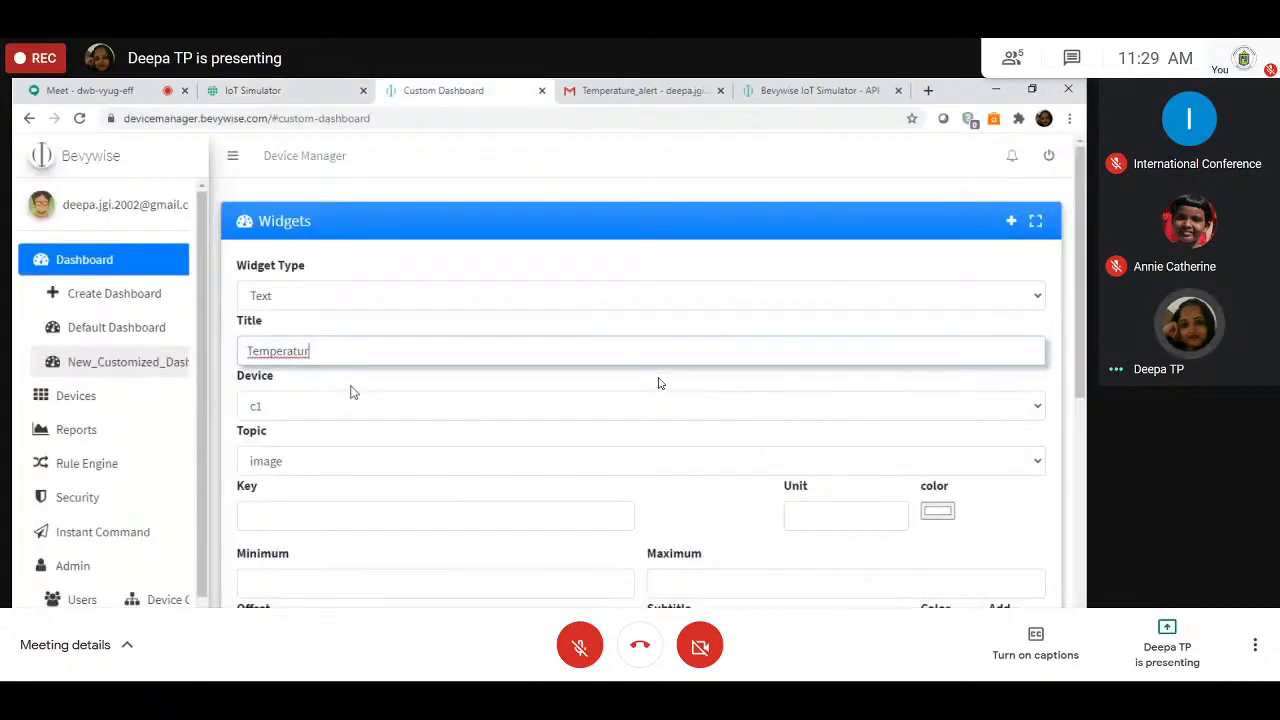
text(e senso)
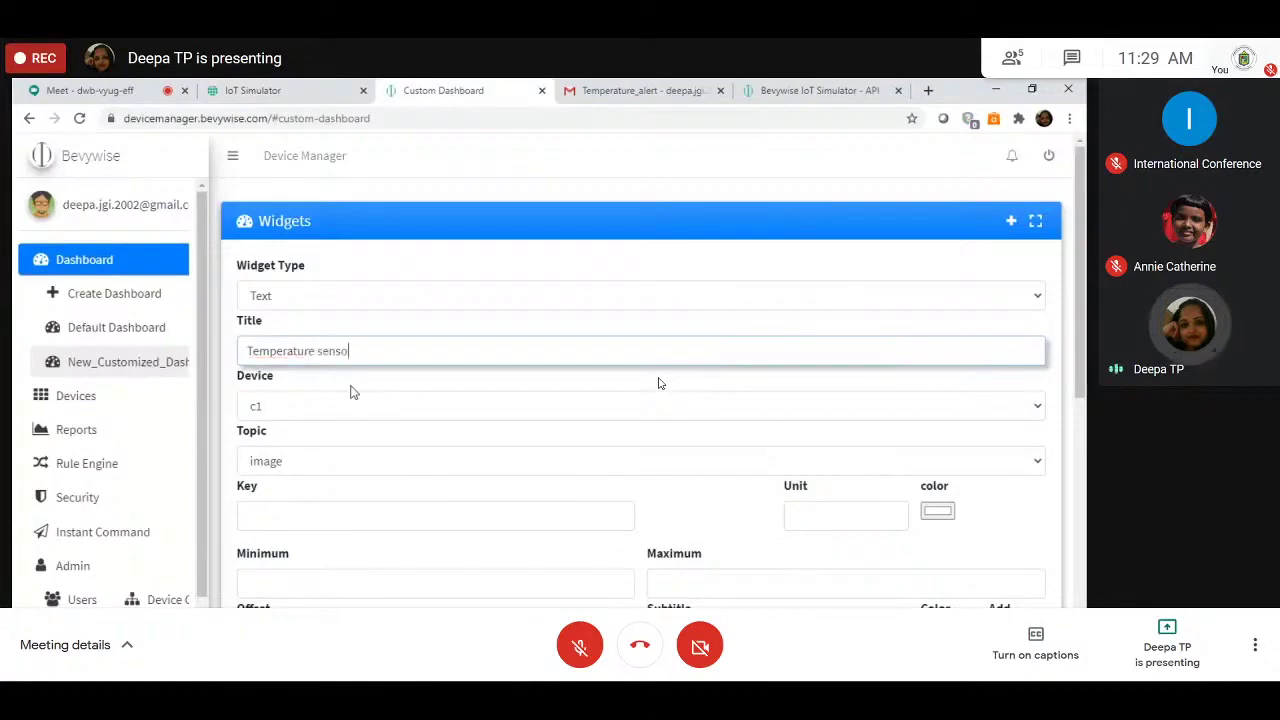
click(350, 400)
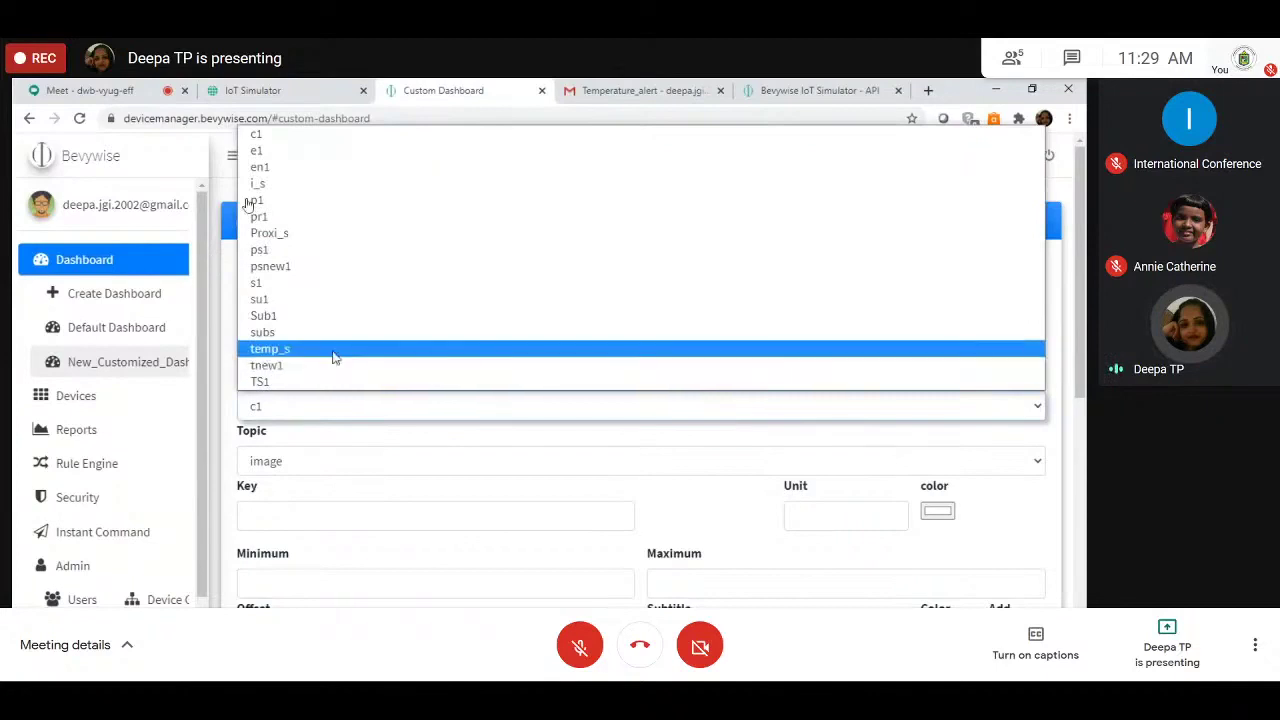
click(335, 350)
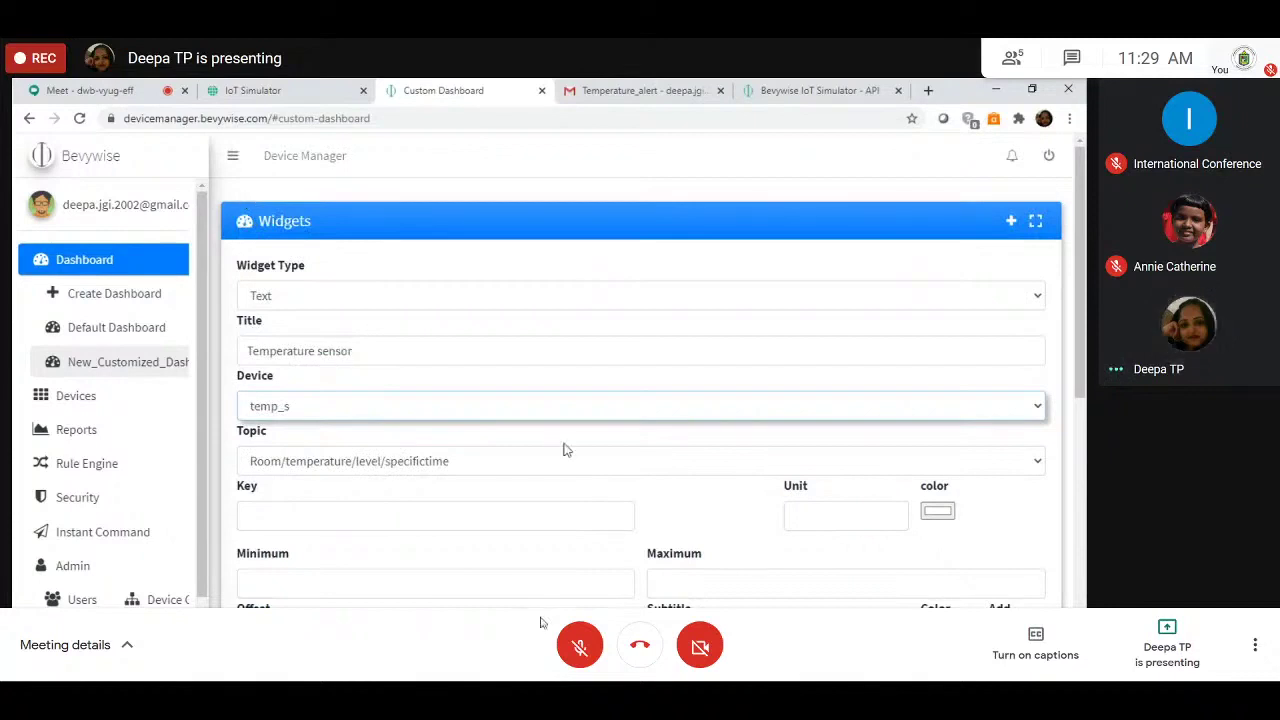
scroll(281, 440, down, 1)
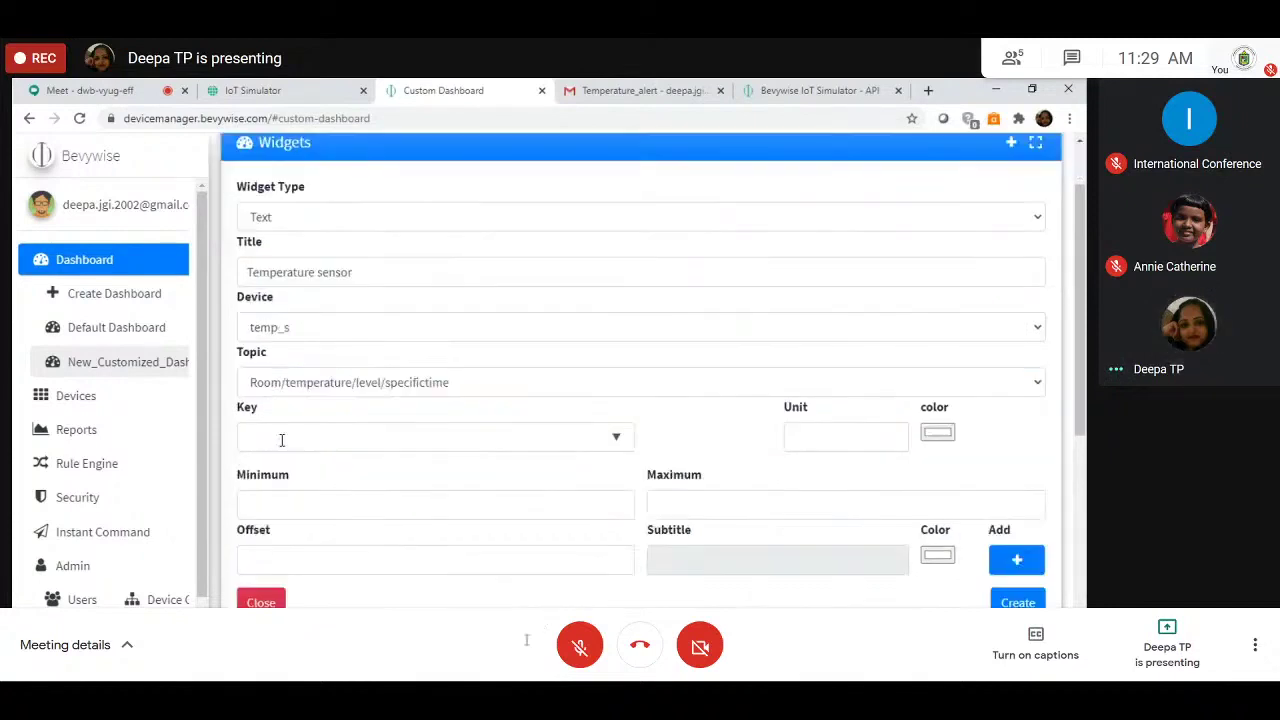
click(409, 430)
text(message-integer)
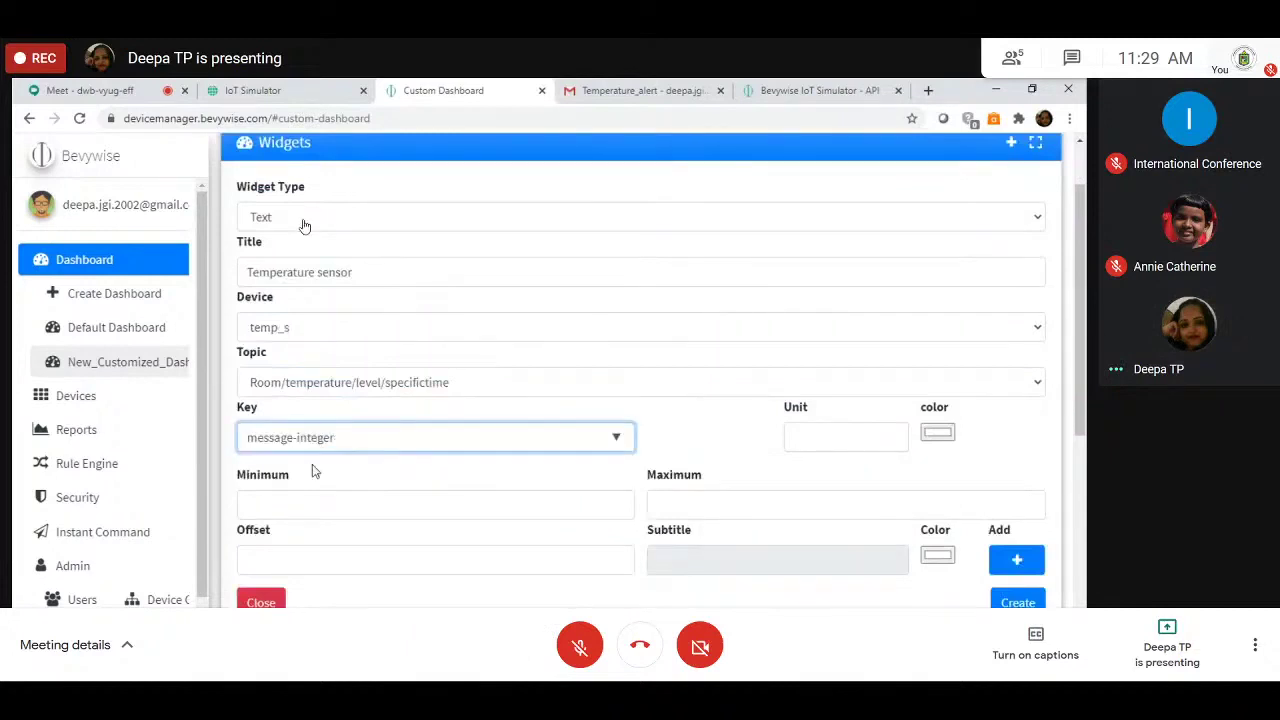
Step: Set the widget unit to C with minimum 0 and maximum 100
click(794, 435)
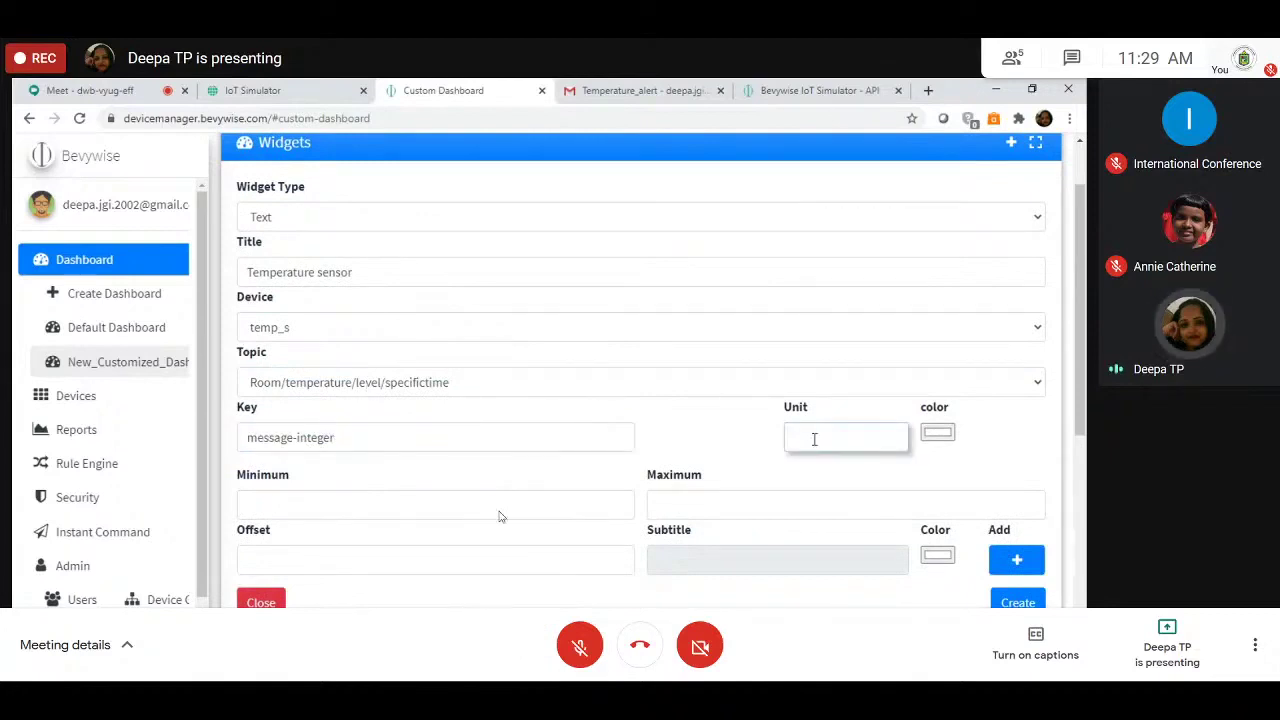
text(c)
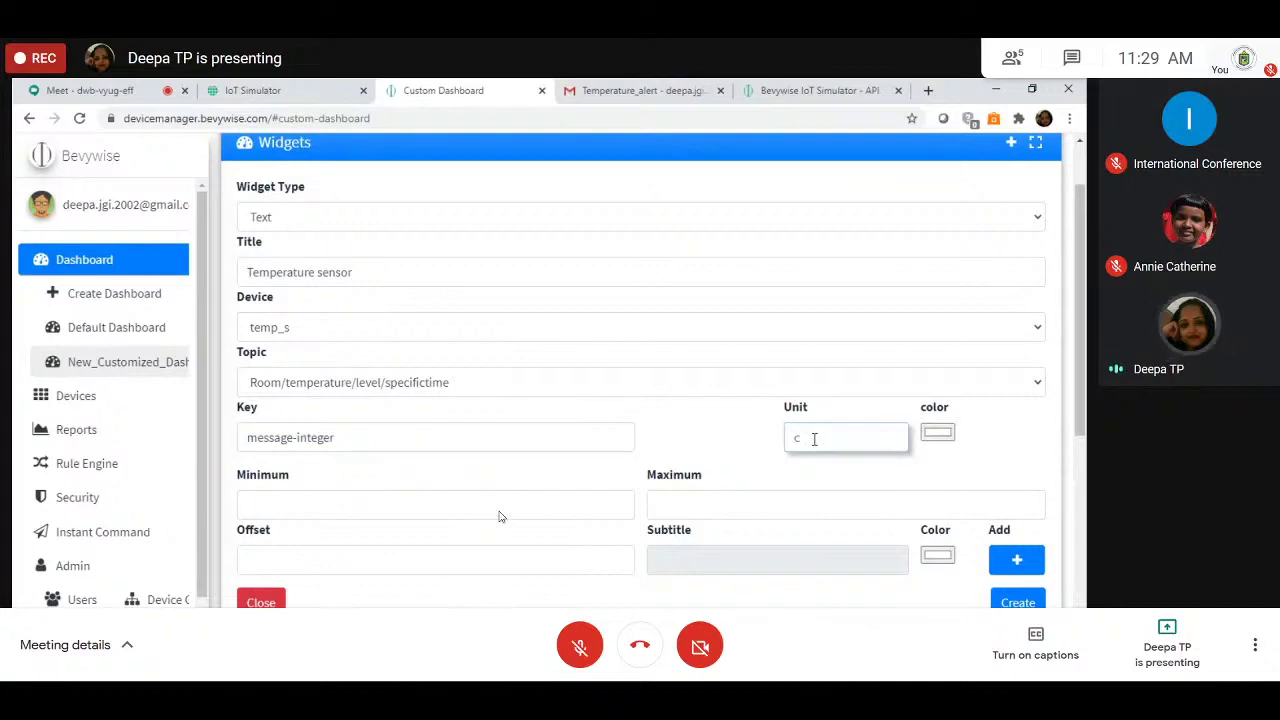
key(BackSpace)
text(C)
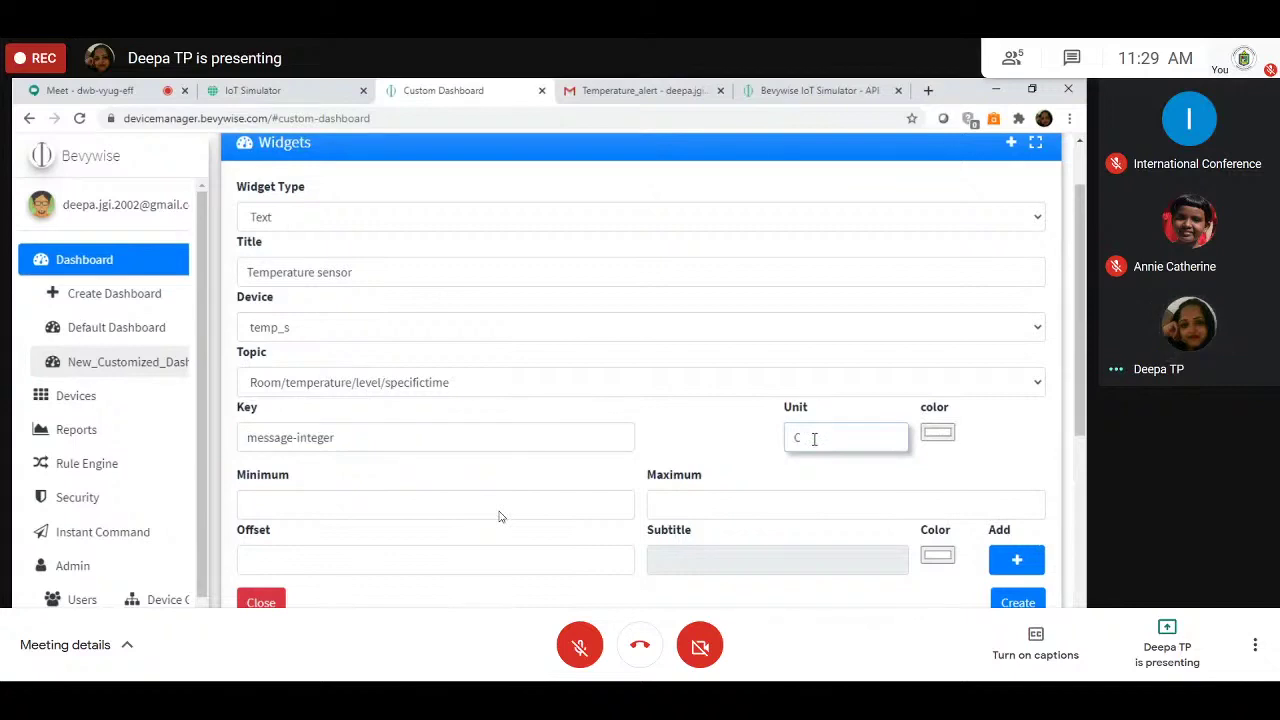
scroll(388, 375, down, 2)
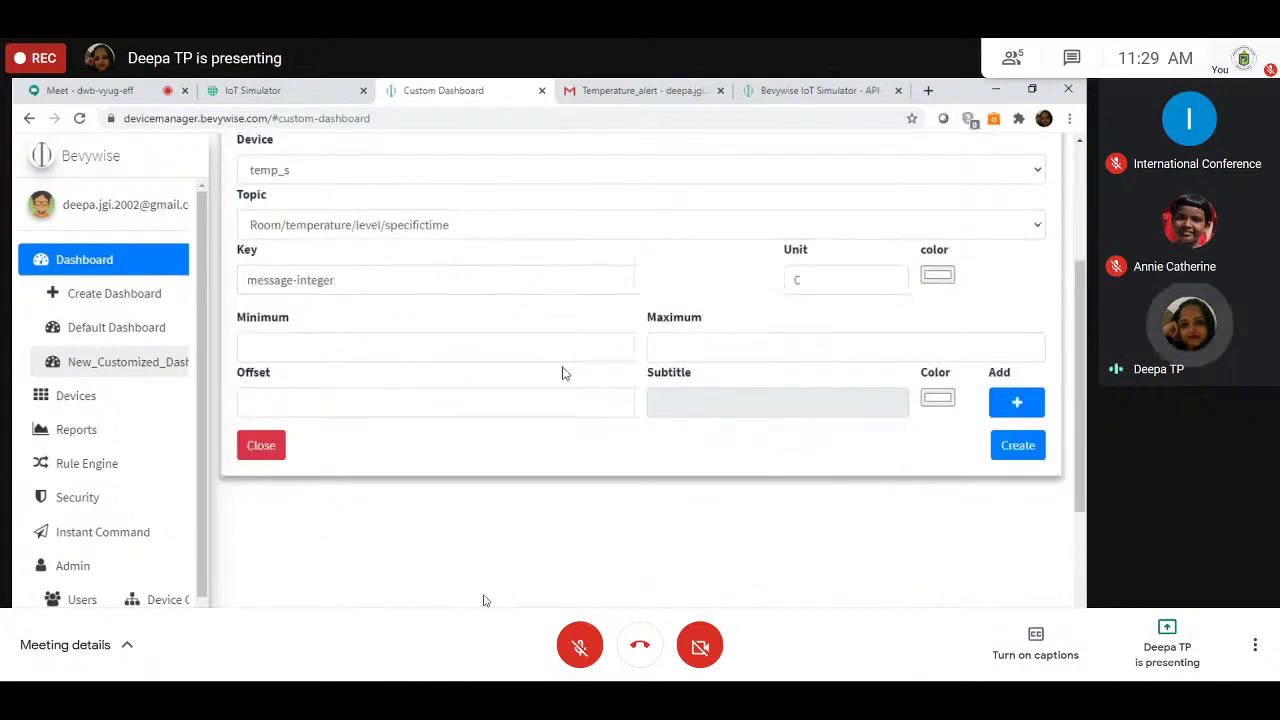
click(450, 334)
text(0)
key(Tab)
key(Caps_Lock)
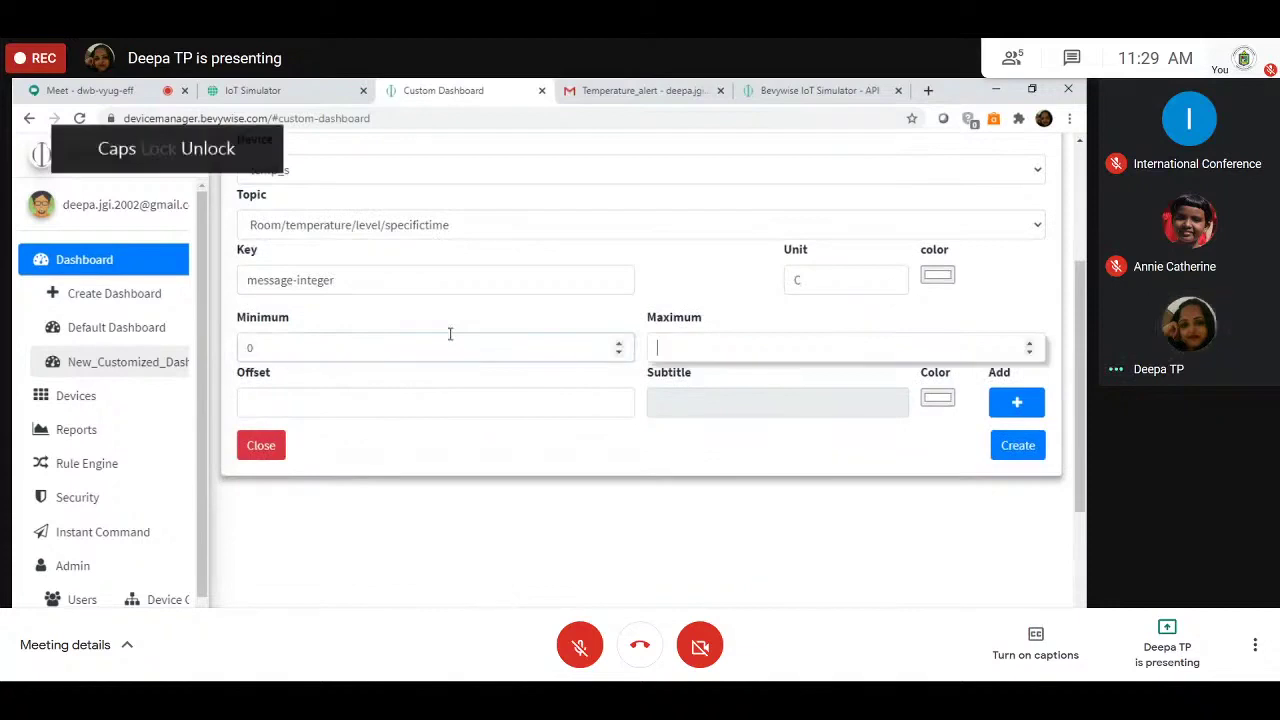
text(100)
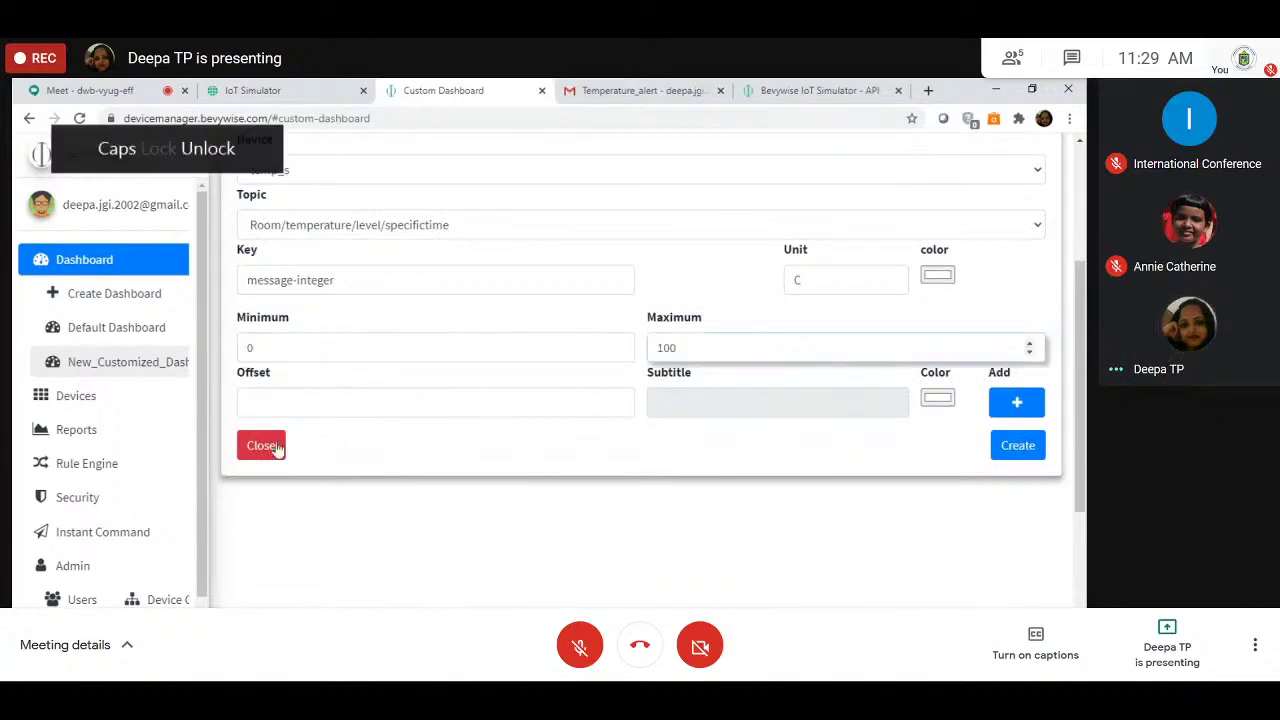
Step: Create the Temperature sensor widget and start a new Led light widget
click(1027, 444)
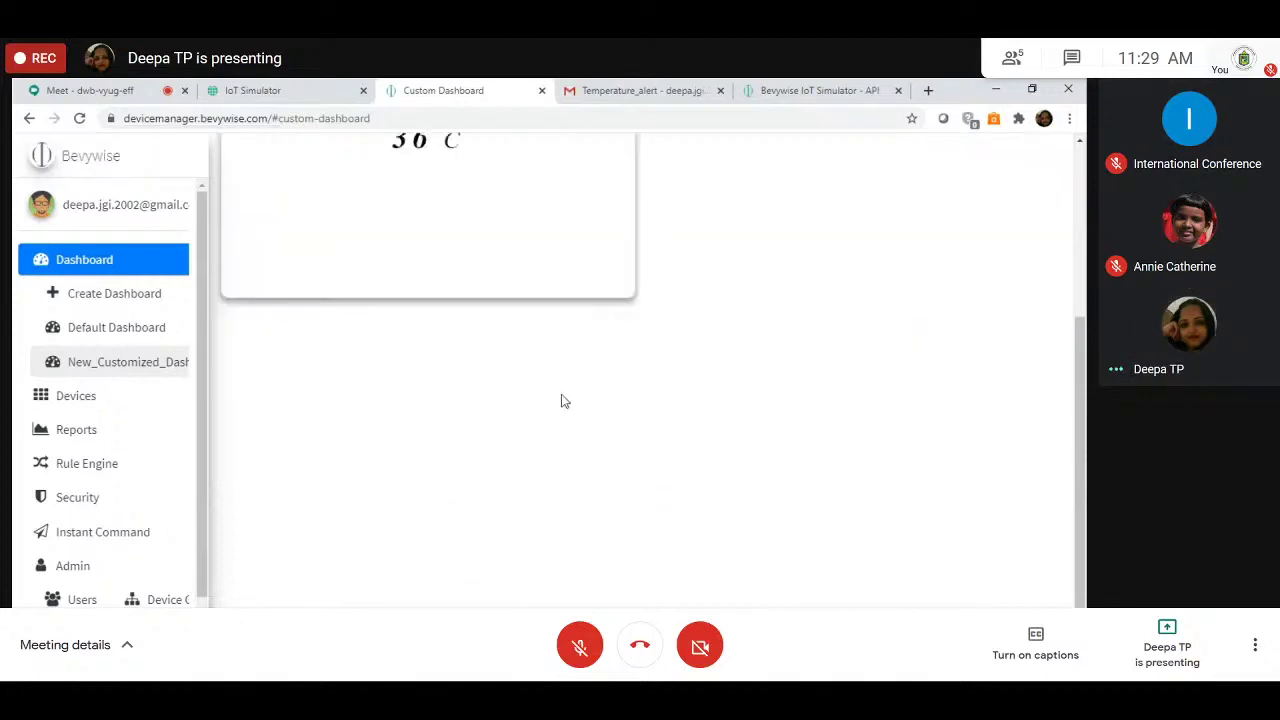
scroll(561, 401, up, 3)
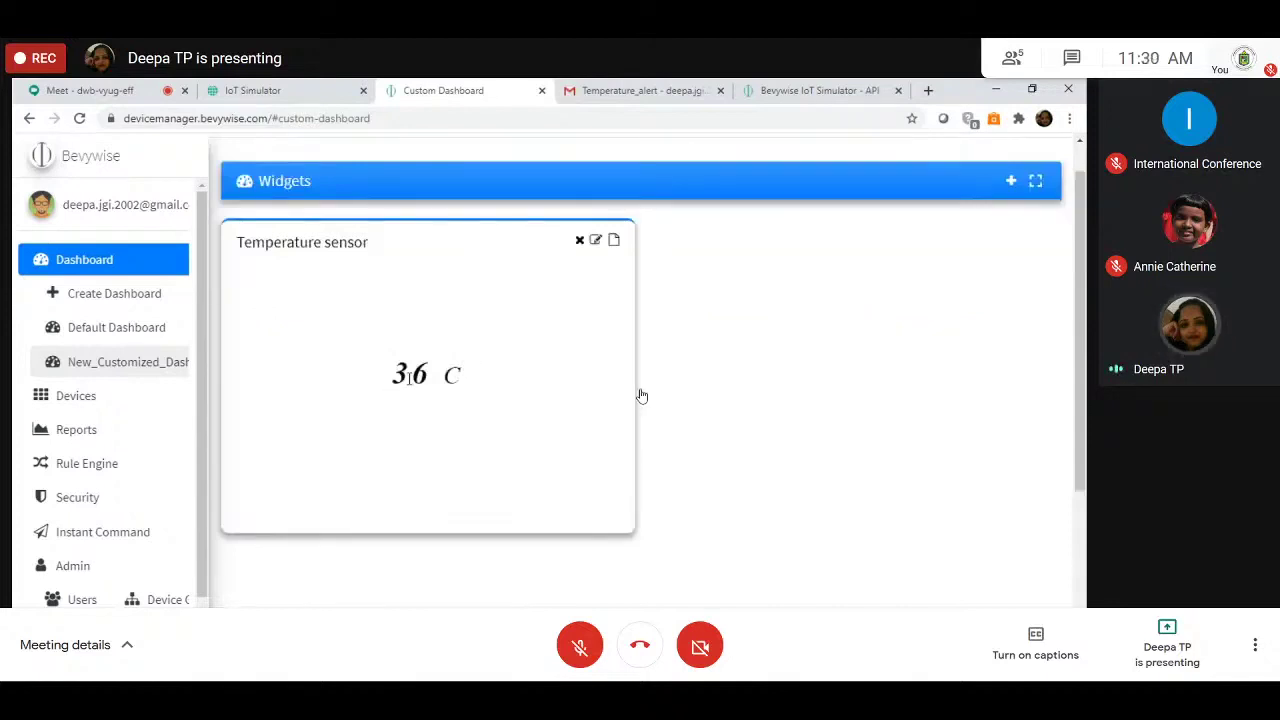
click(1010, 180)
click(640, 255)
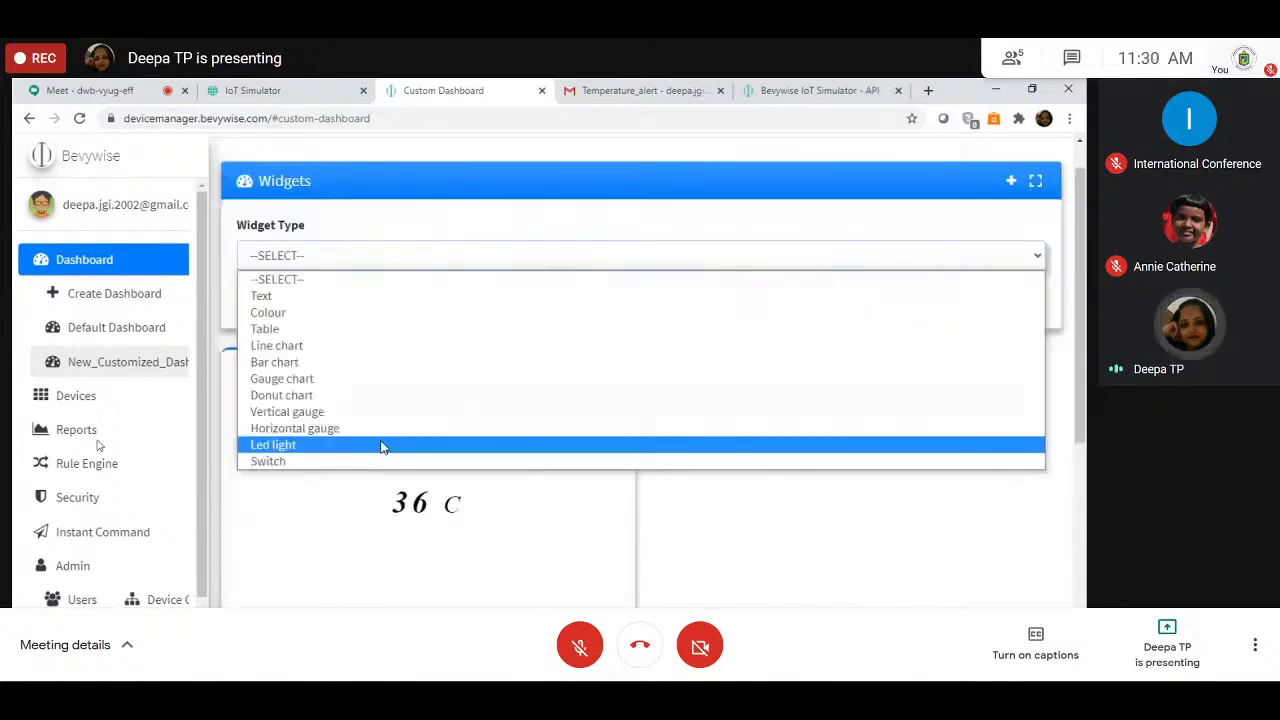
click(383, 445)
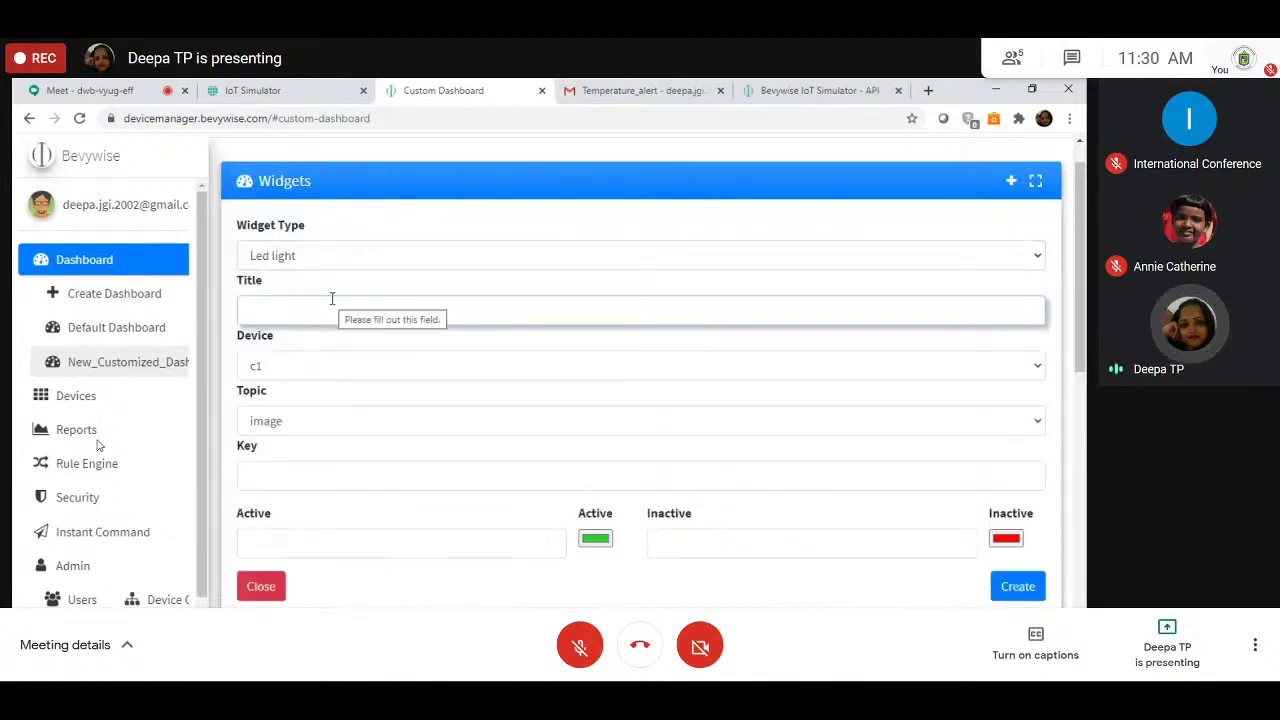
Step: Point the LED at device Proxi_s, title it Proximity_sensor, with topic metel/detect/level
click(325, 367)
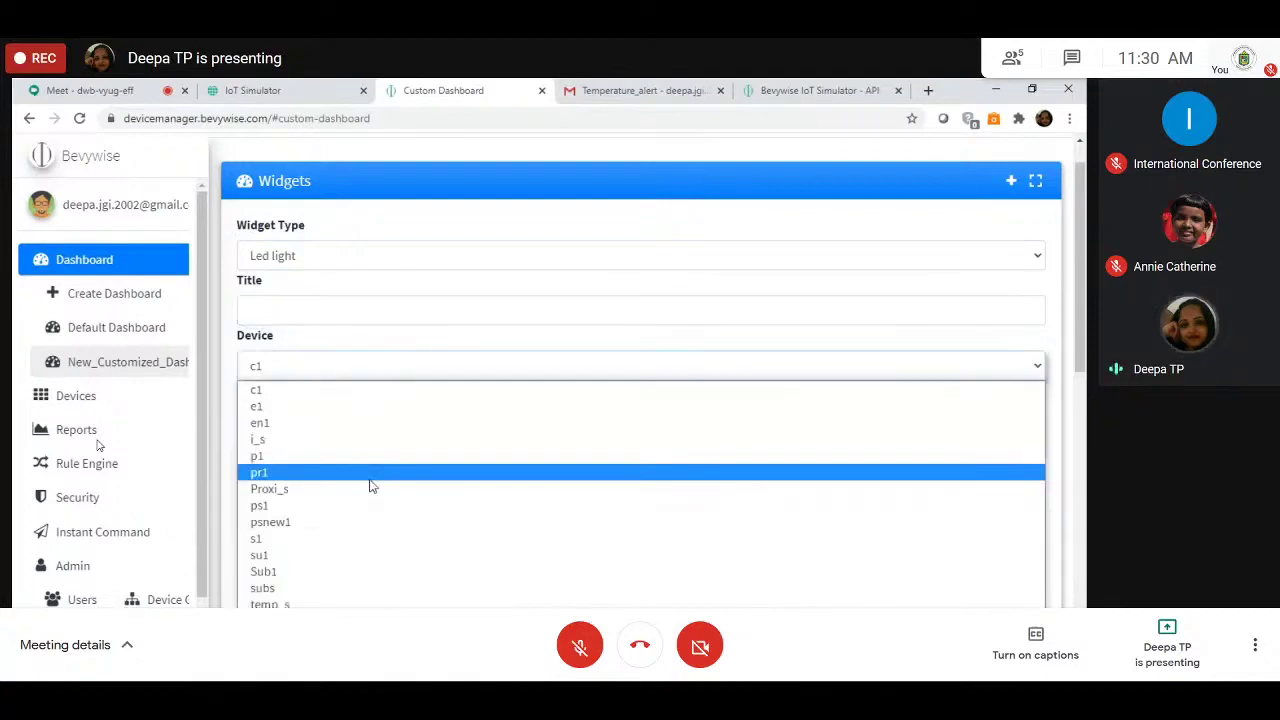
click(370, 488)
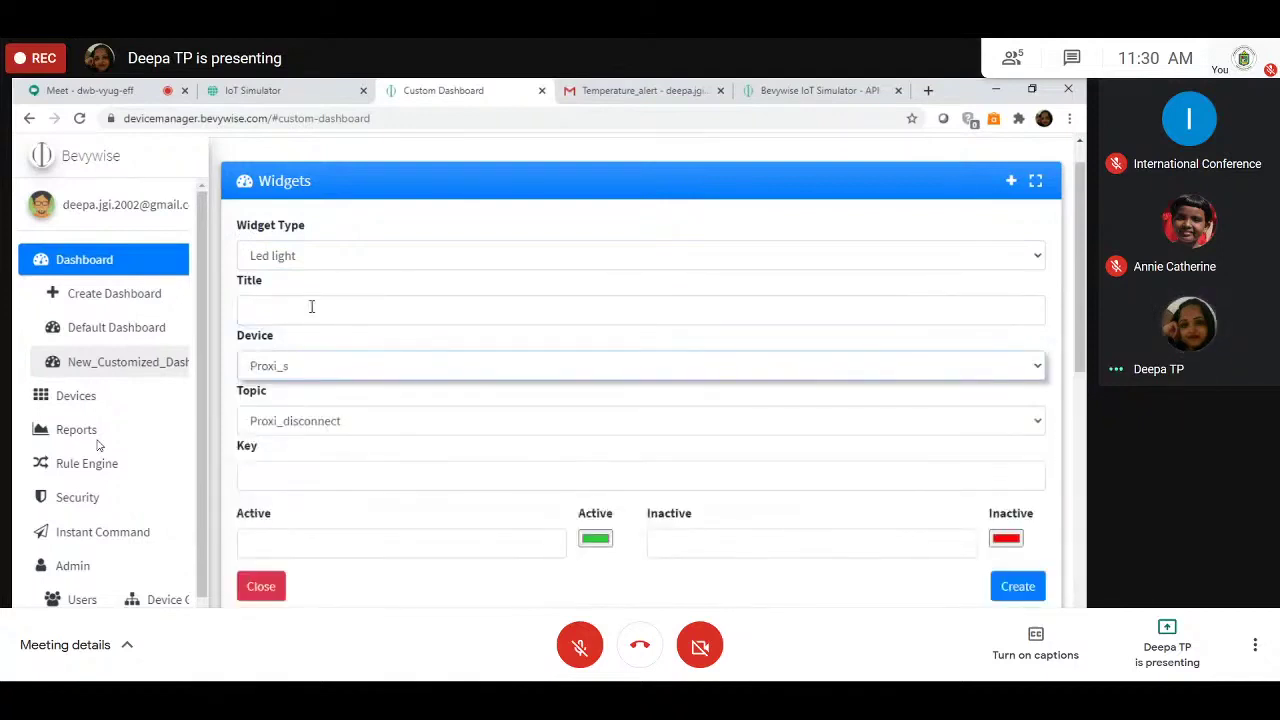
click(311, 306)
text(Pro)
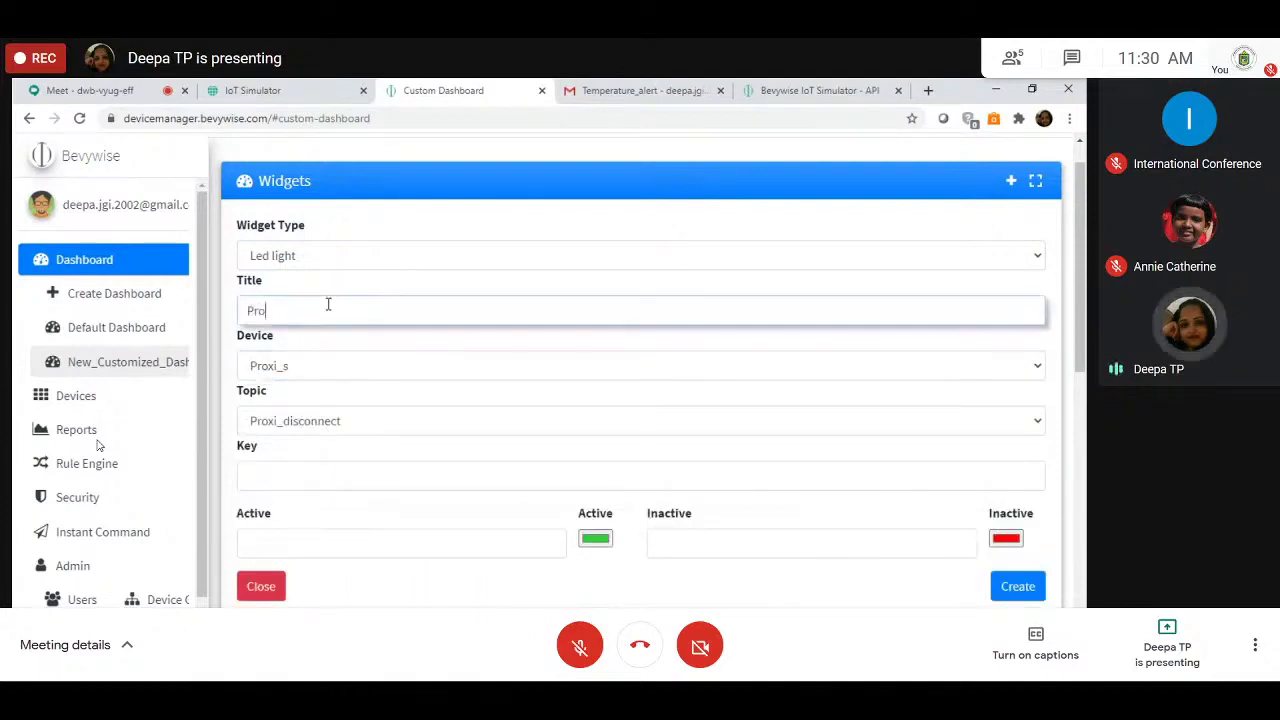
text(ximity)
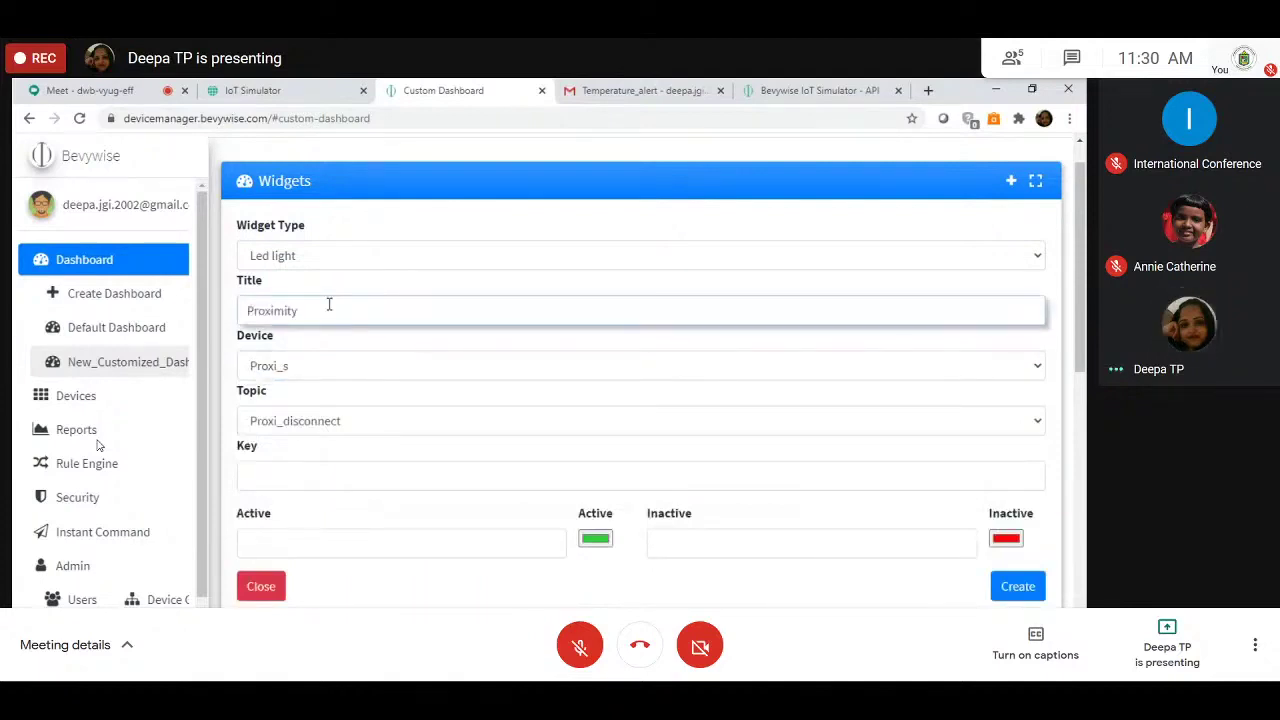
text(_sensor)
click(323, 421)
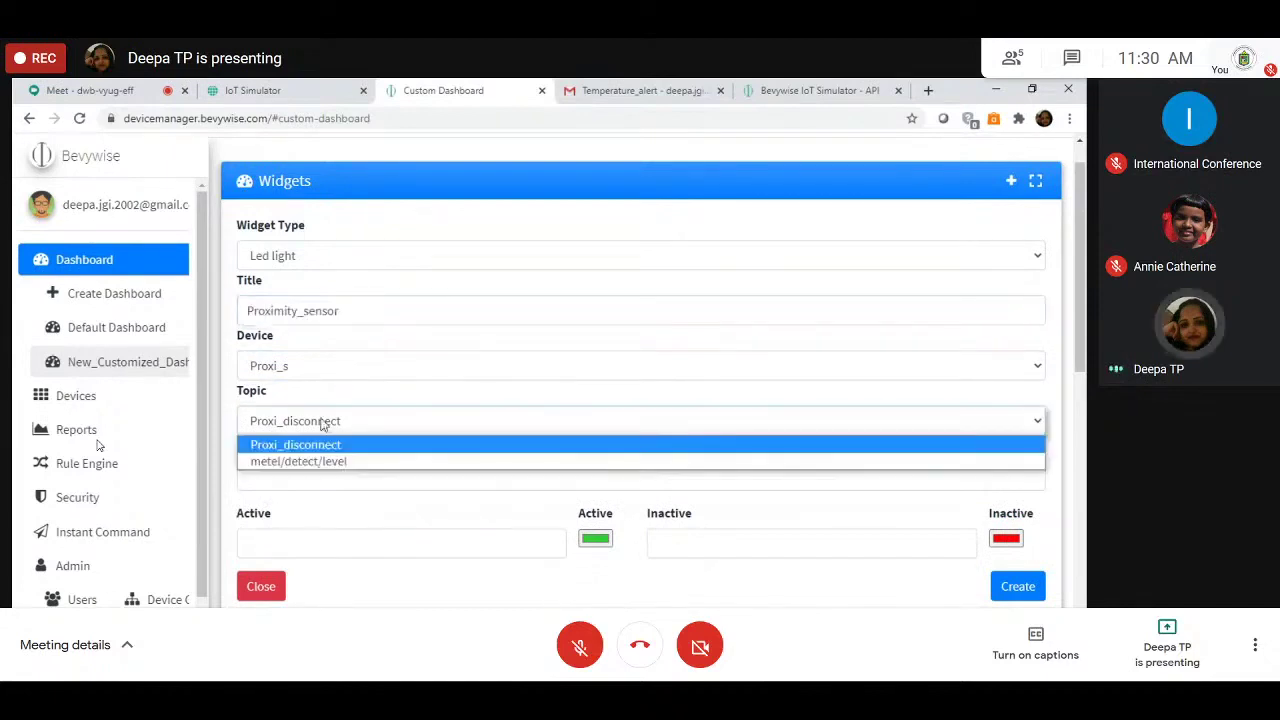
click(323, 425)
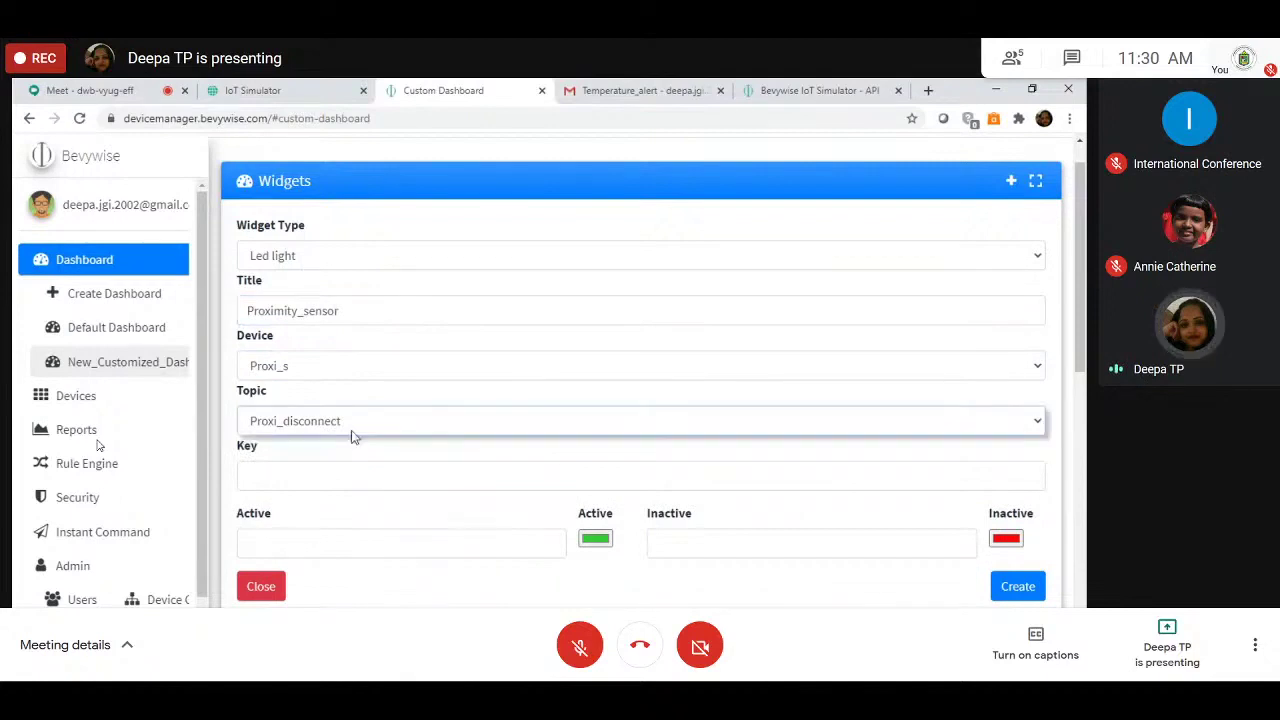
scroll(352, 436, down, 1)
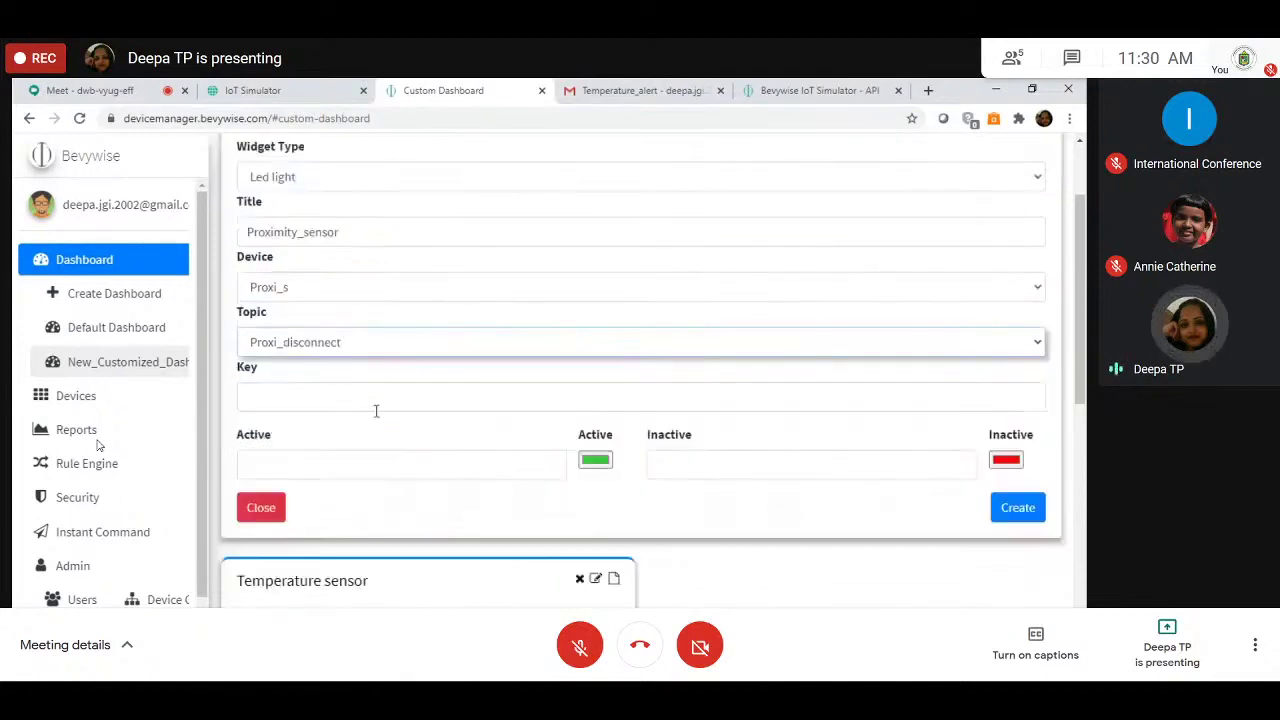
click(418, 352)
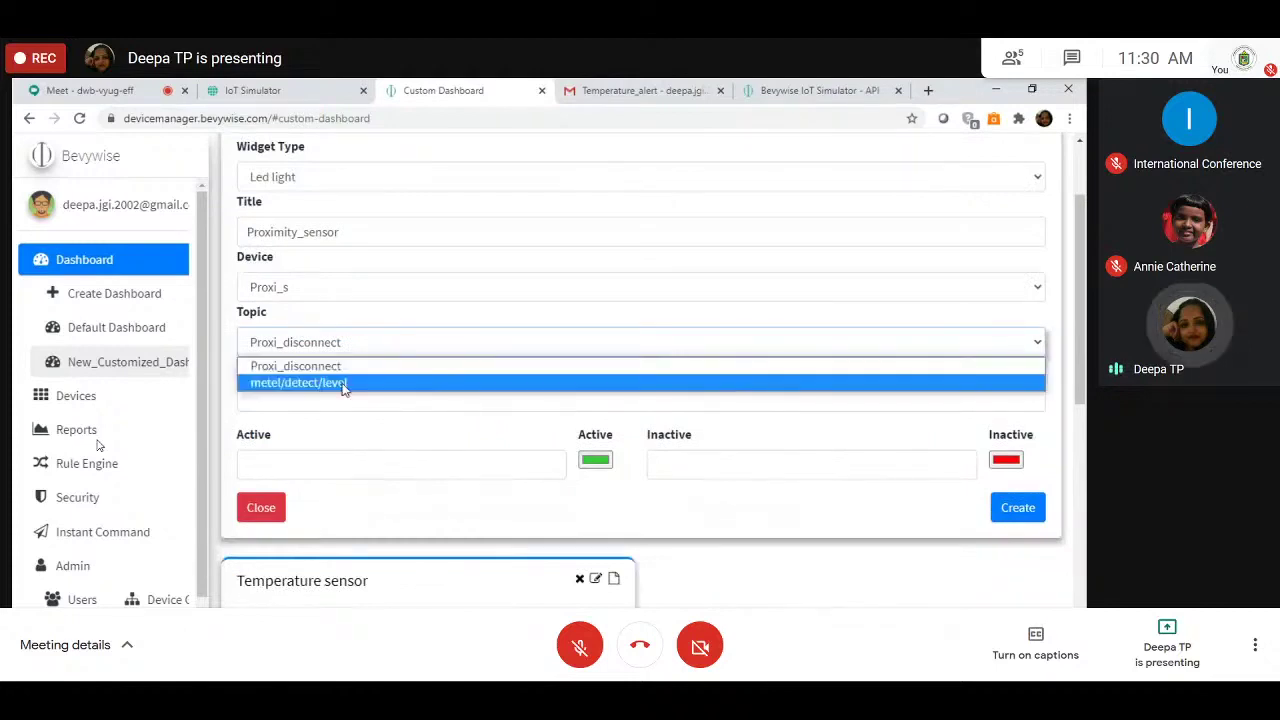
click(343, 386)
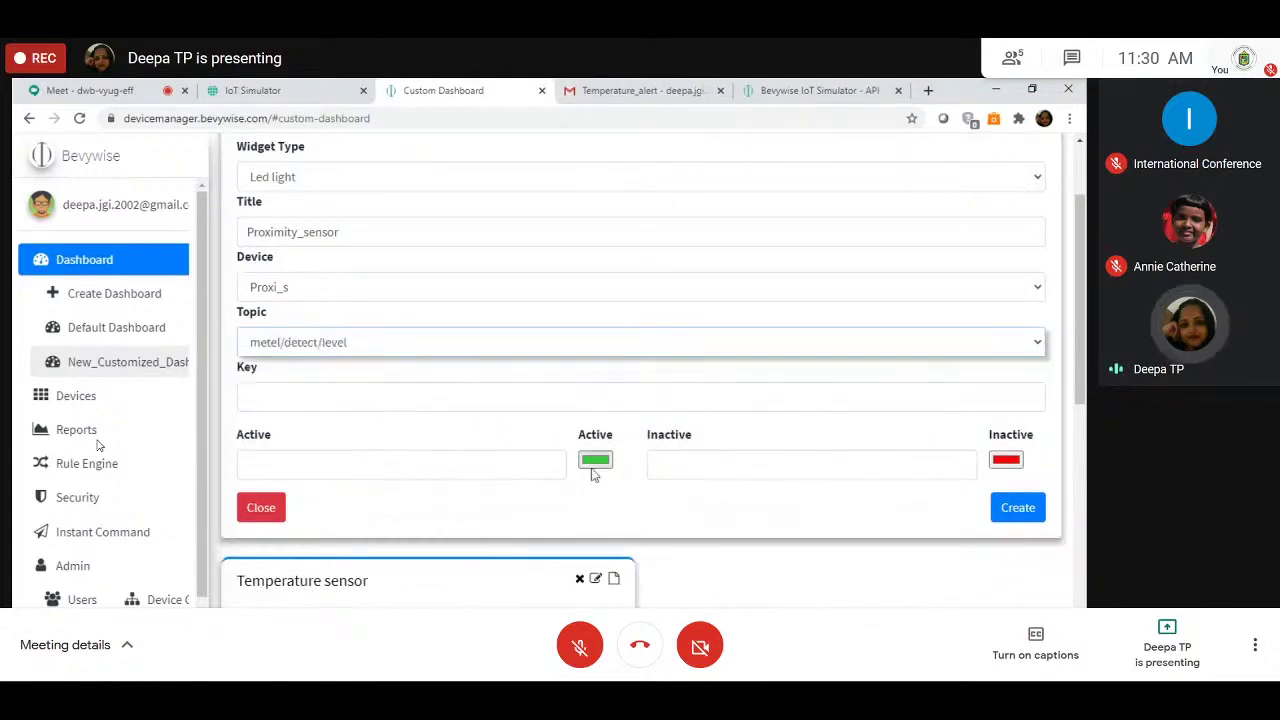
Step: Set the LED's active value to 10 and inactive value to 15
click(400, 464)
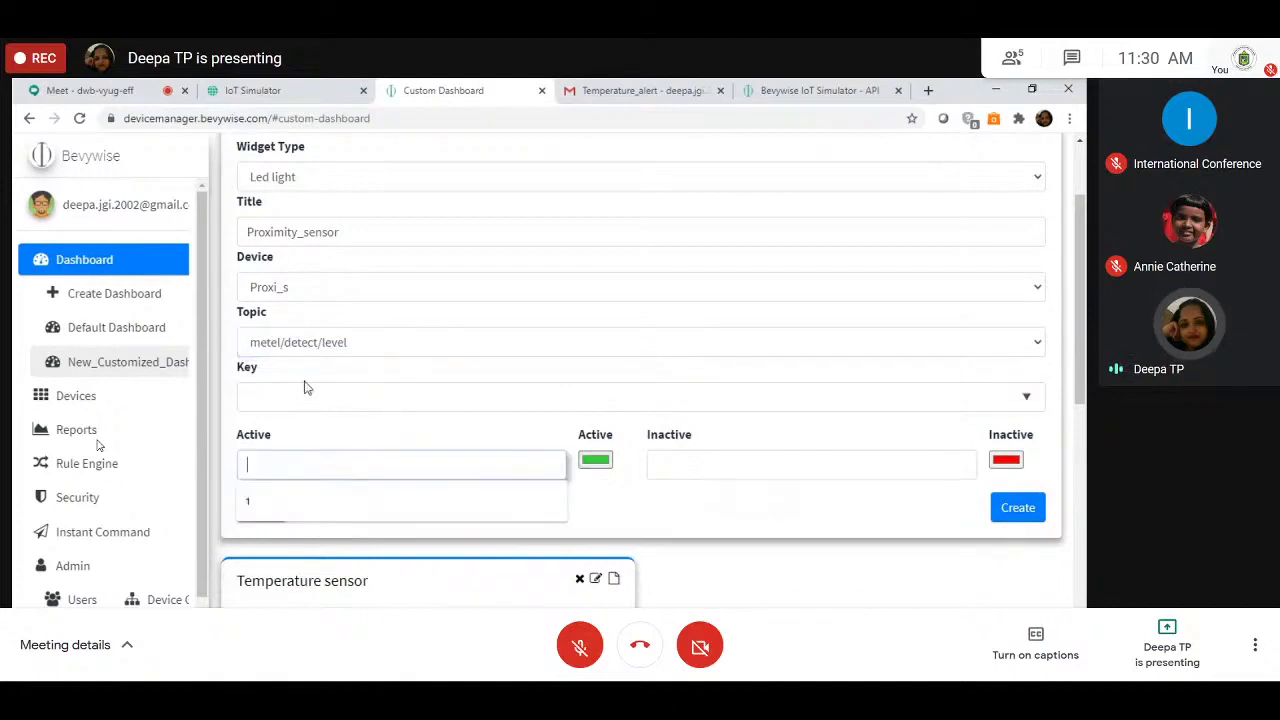
click(376, 385)
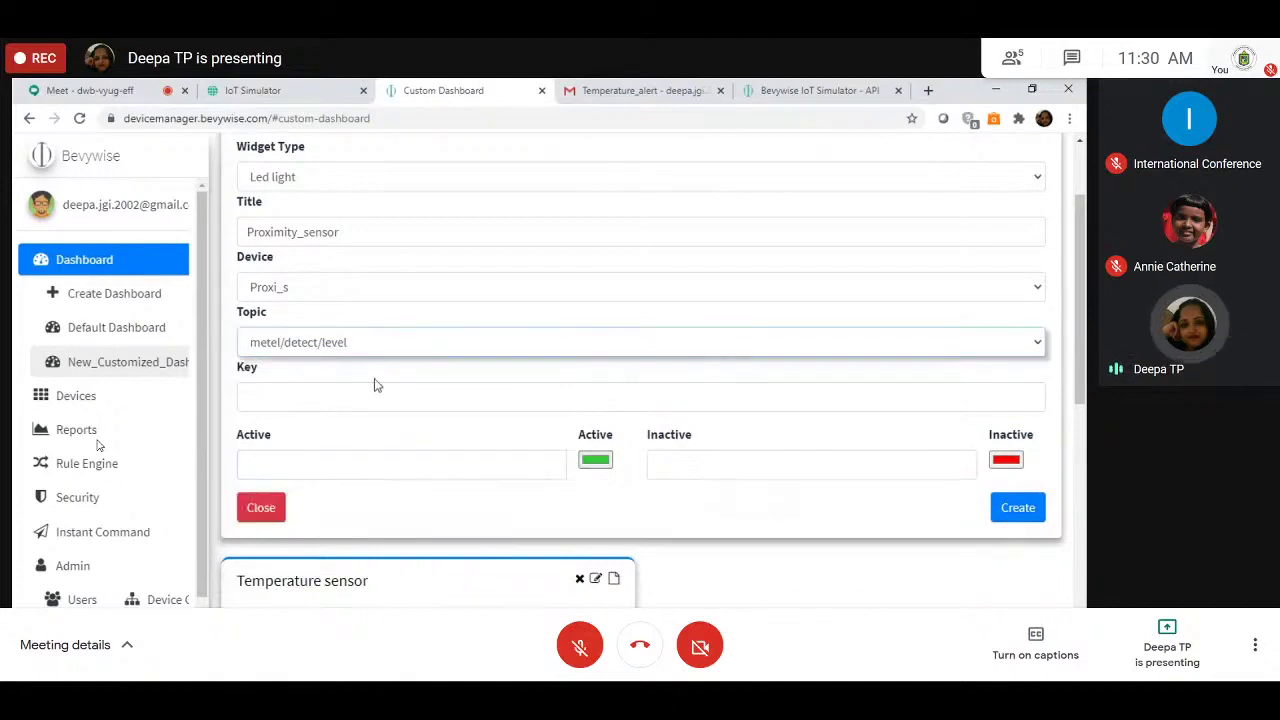
click(595, 460)
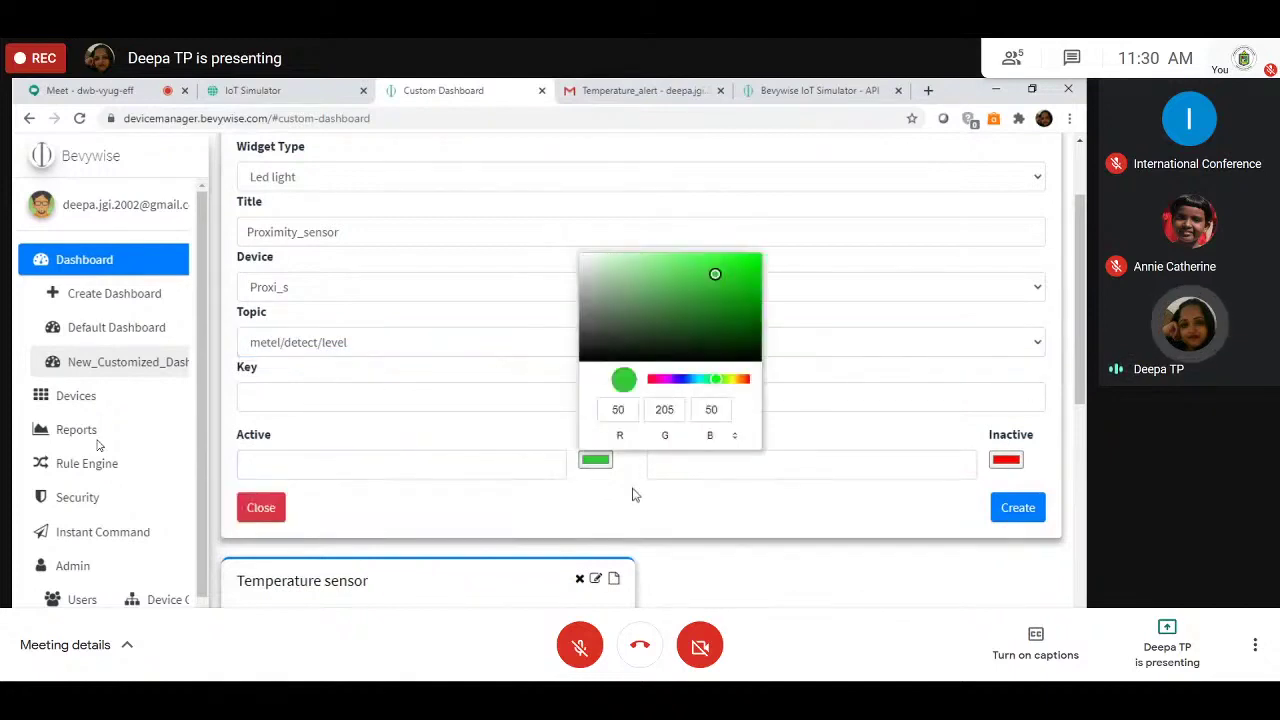
click(518, 470)
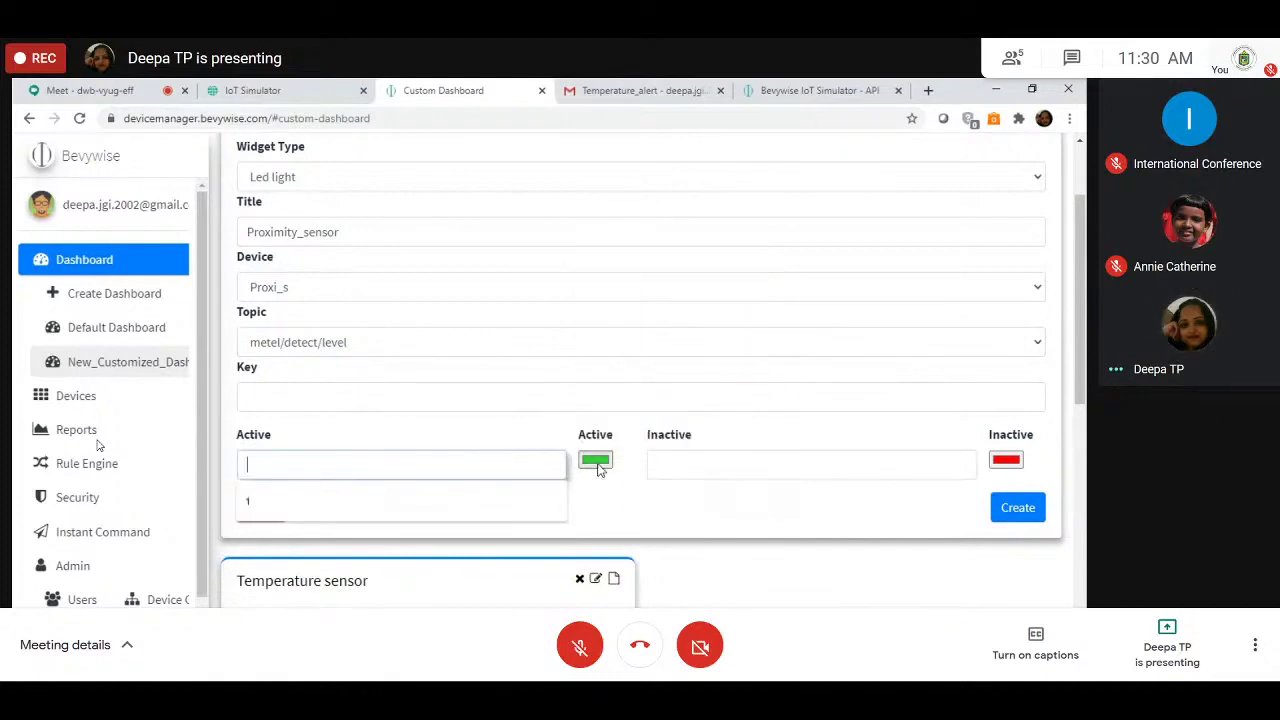
text(1)
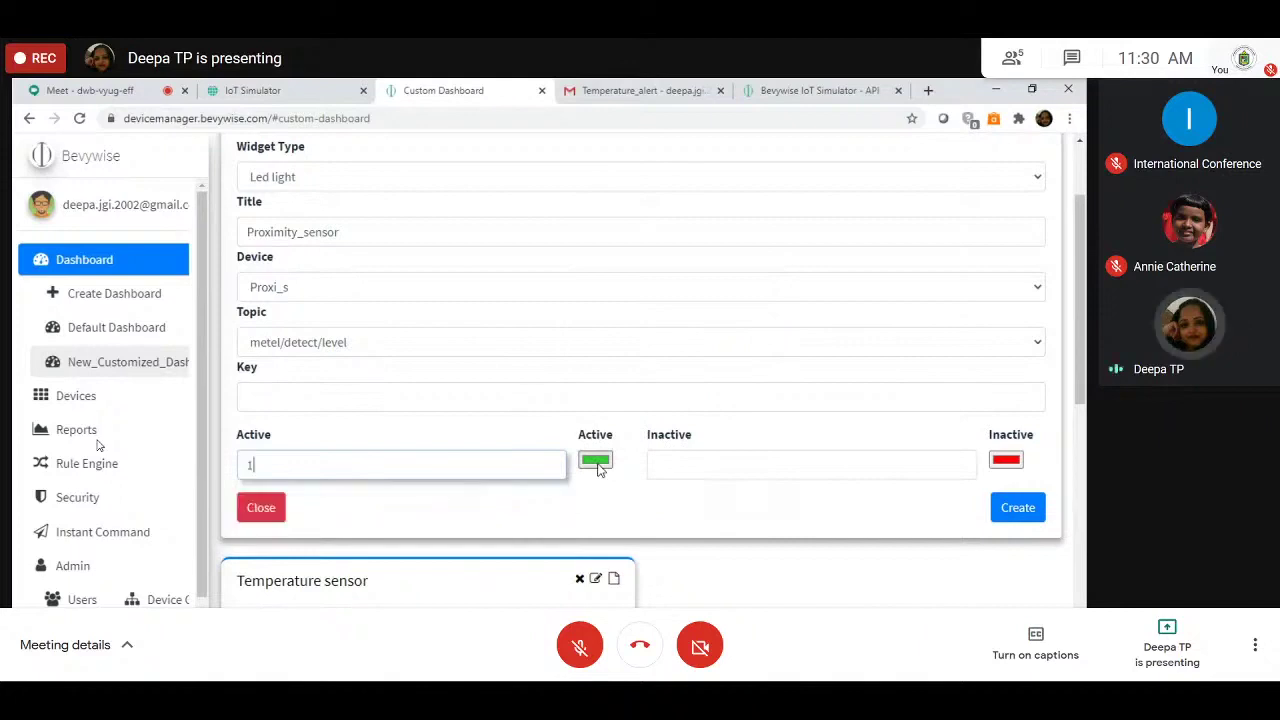
text(0)
key(Tab)
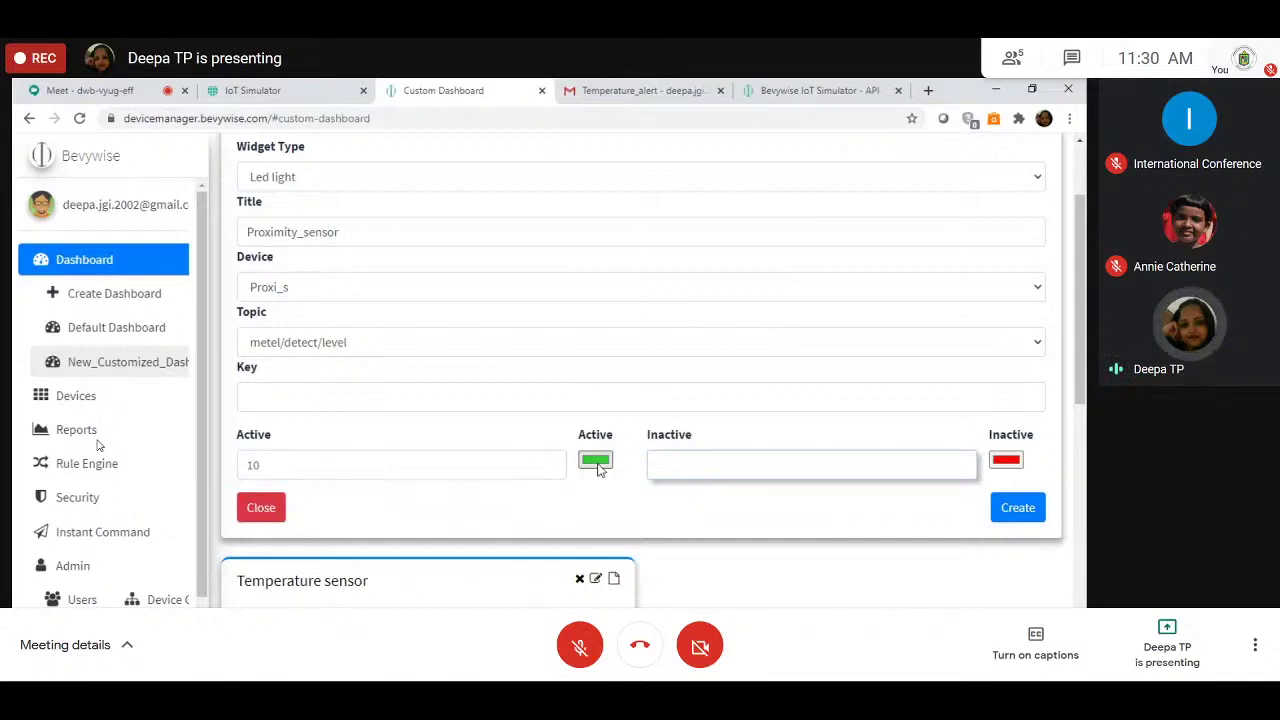
text(15)
click(636, 521)
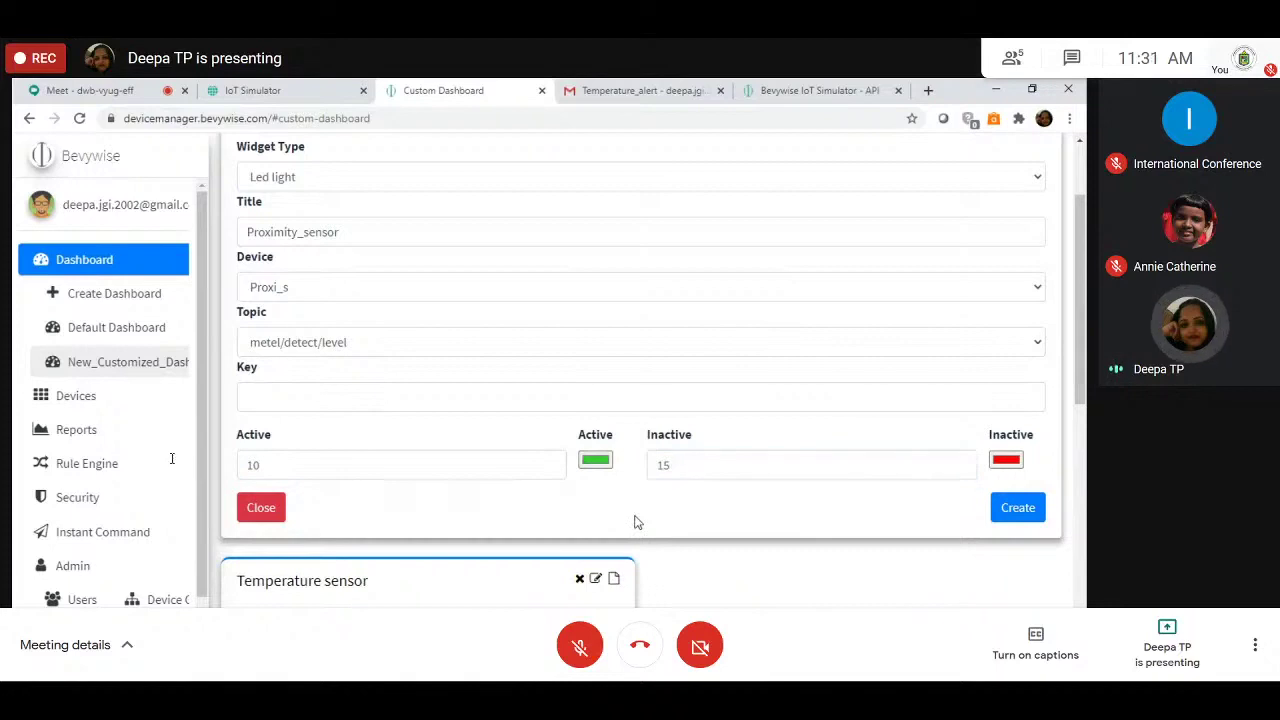
Step: Keep topic metel/detect/level, choose key message-integer, and create the Proximity_sensor LED
click(603, 344)
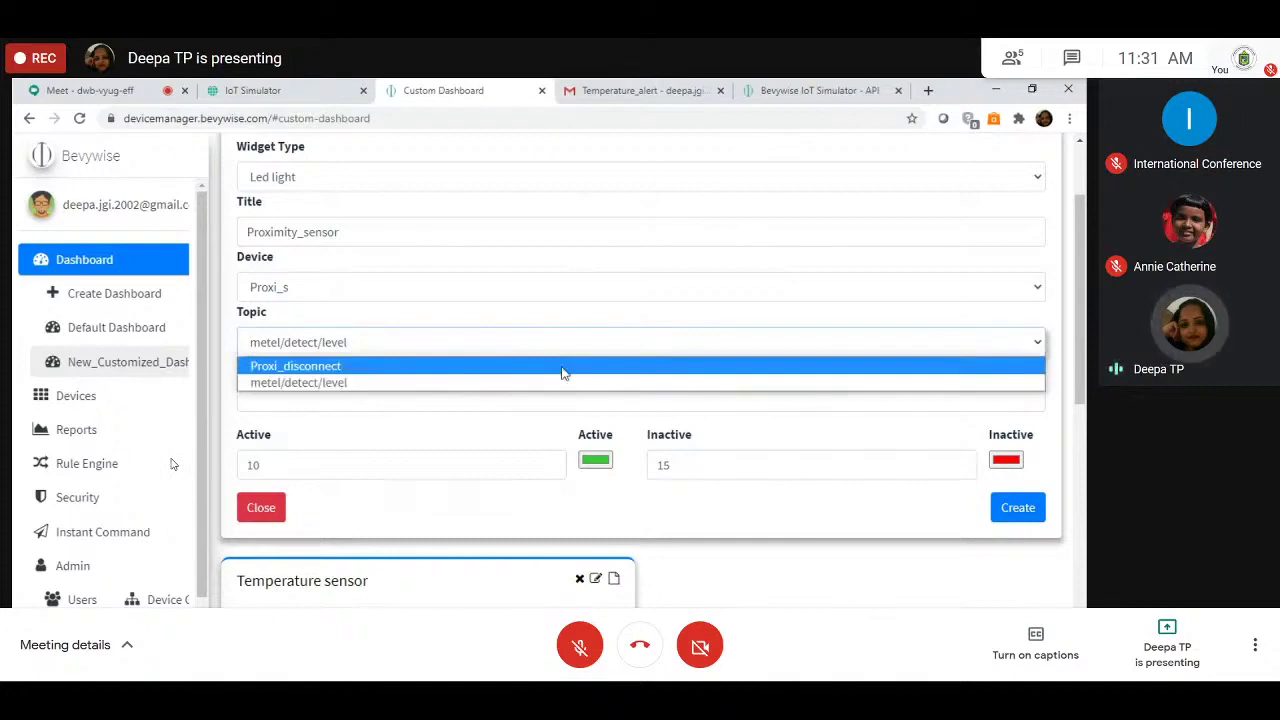
click(608, 500)
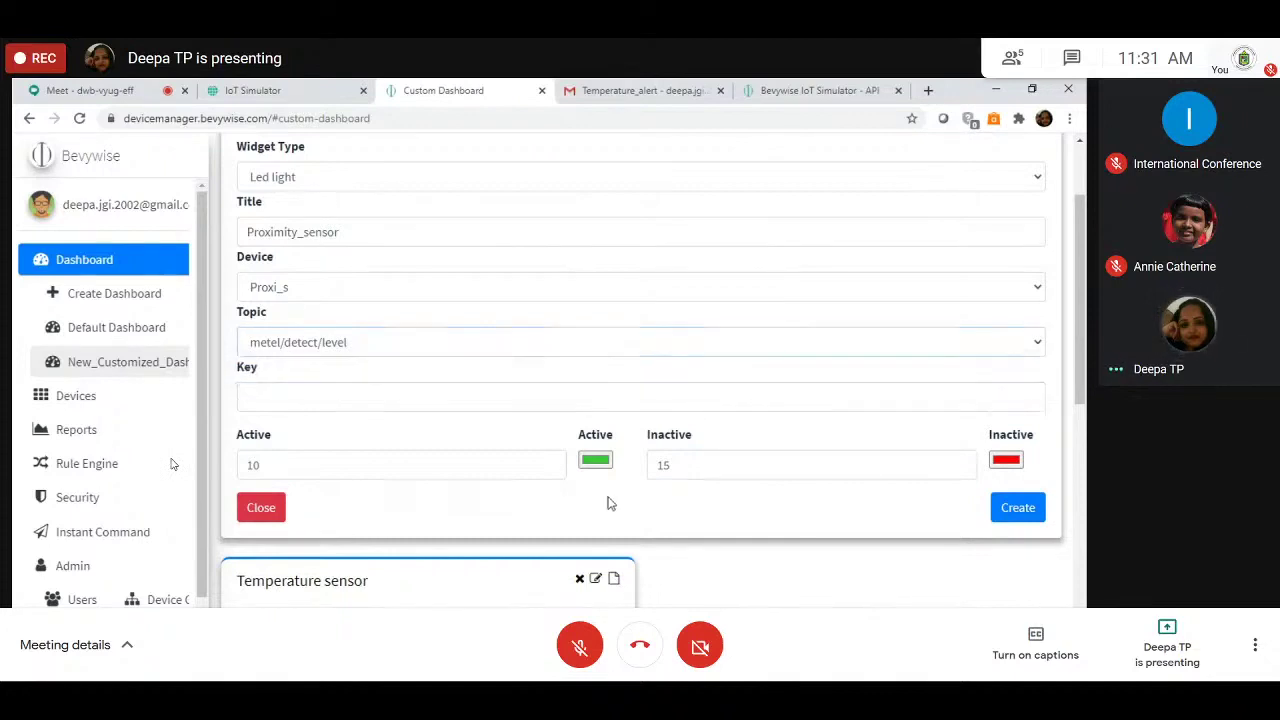
click(1018, 510)
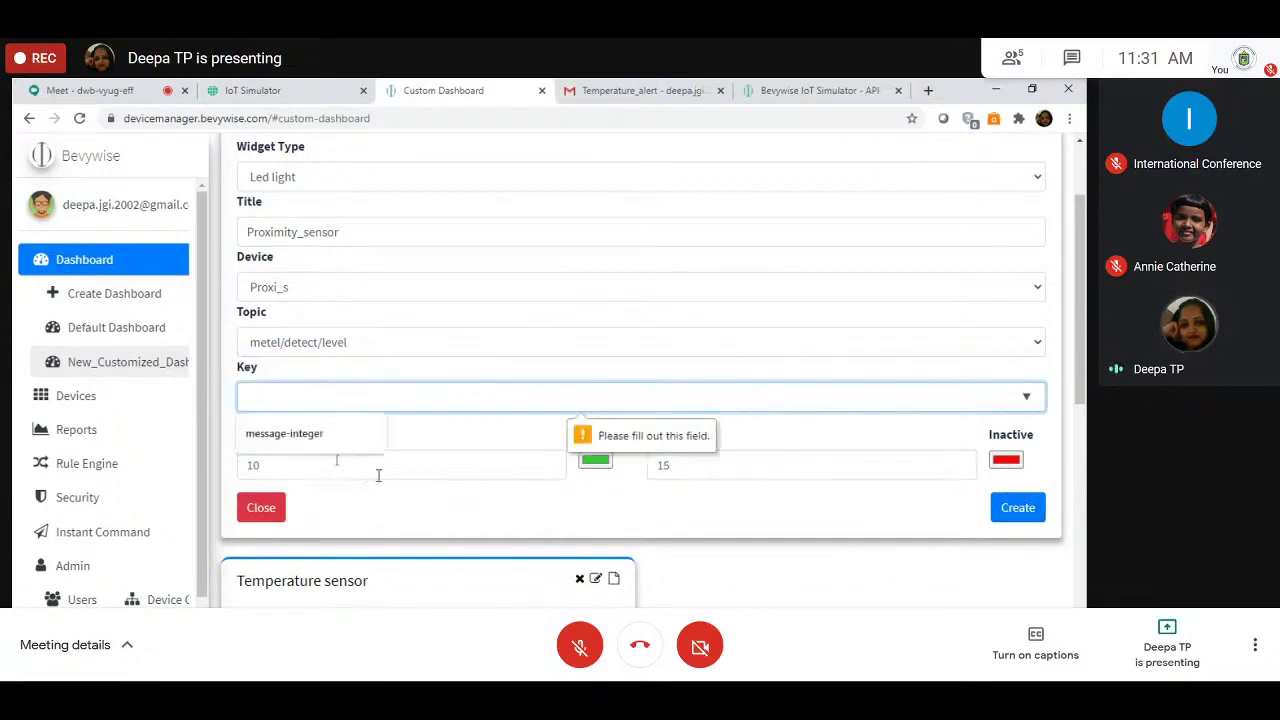
click(290, 433)
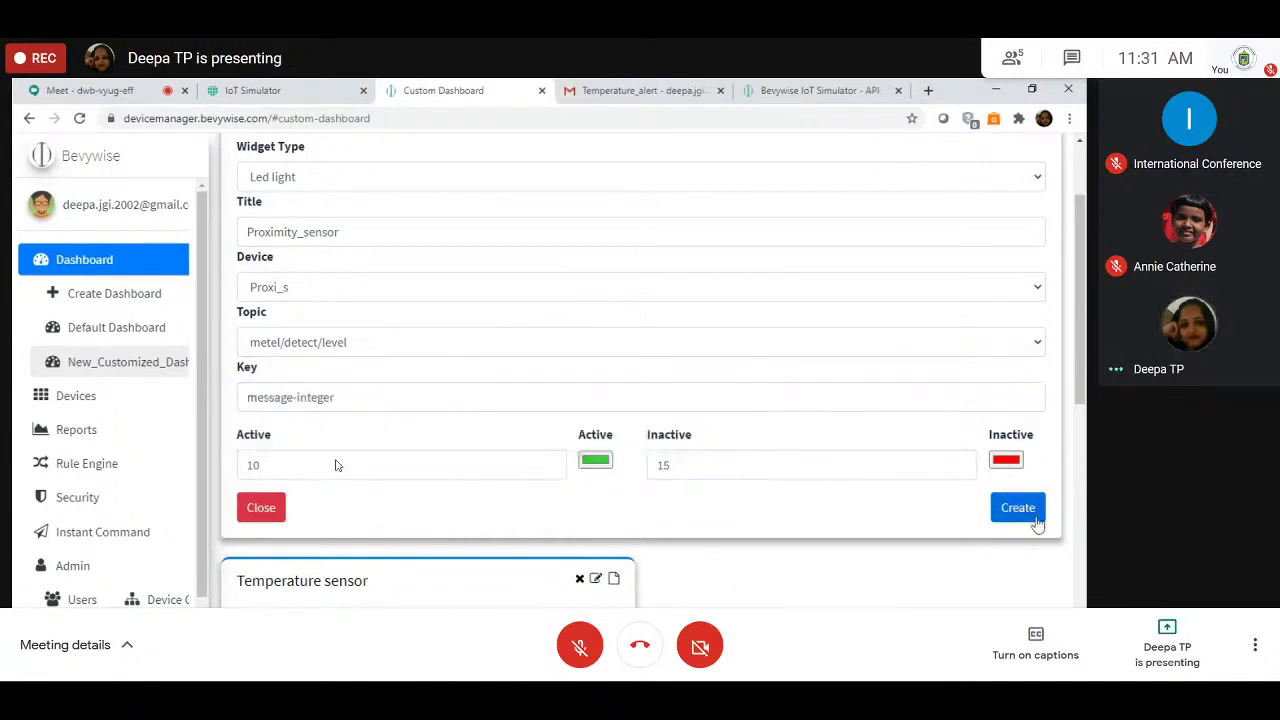
click(1013, 509)
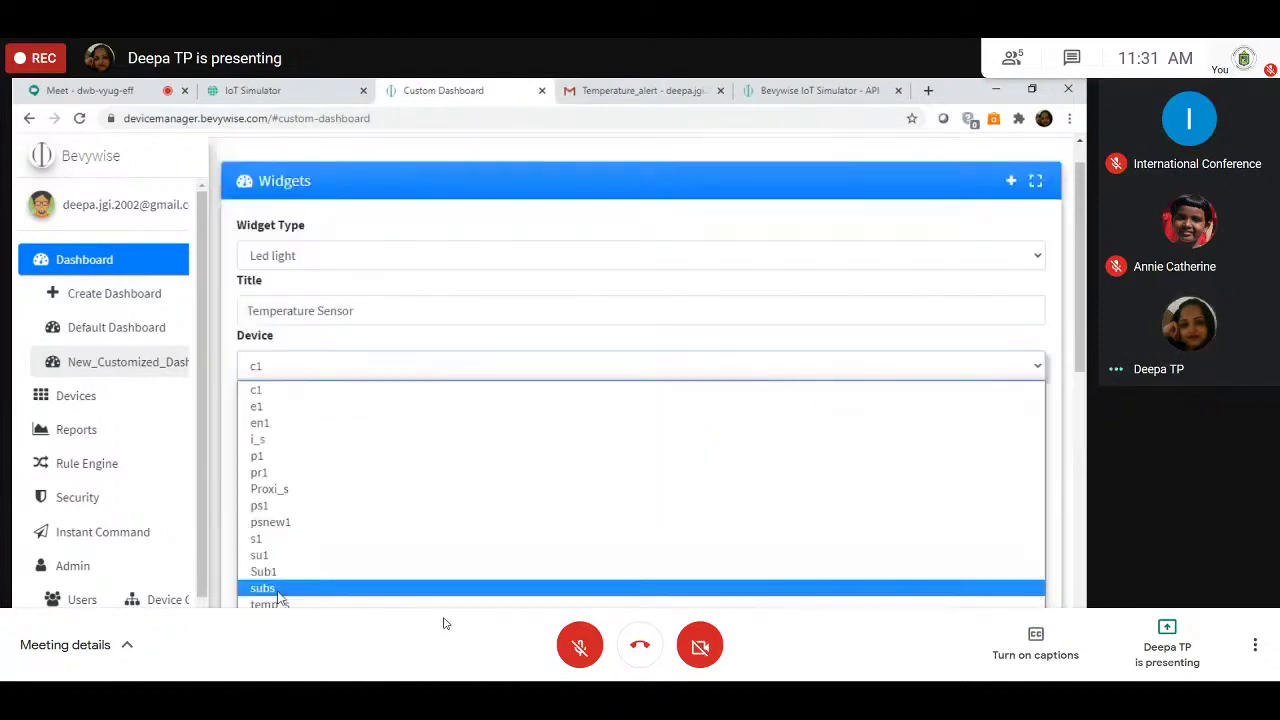
Step: Create the Temperature Sensor LED for temp_s with key message-string and a blue active colour
click(270, 603)
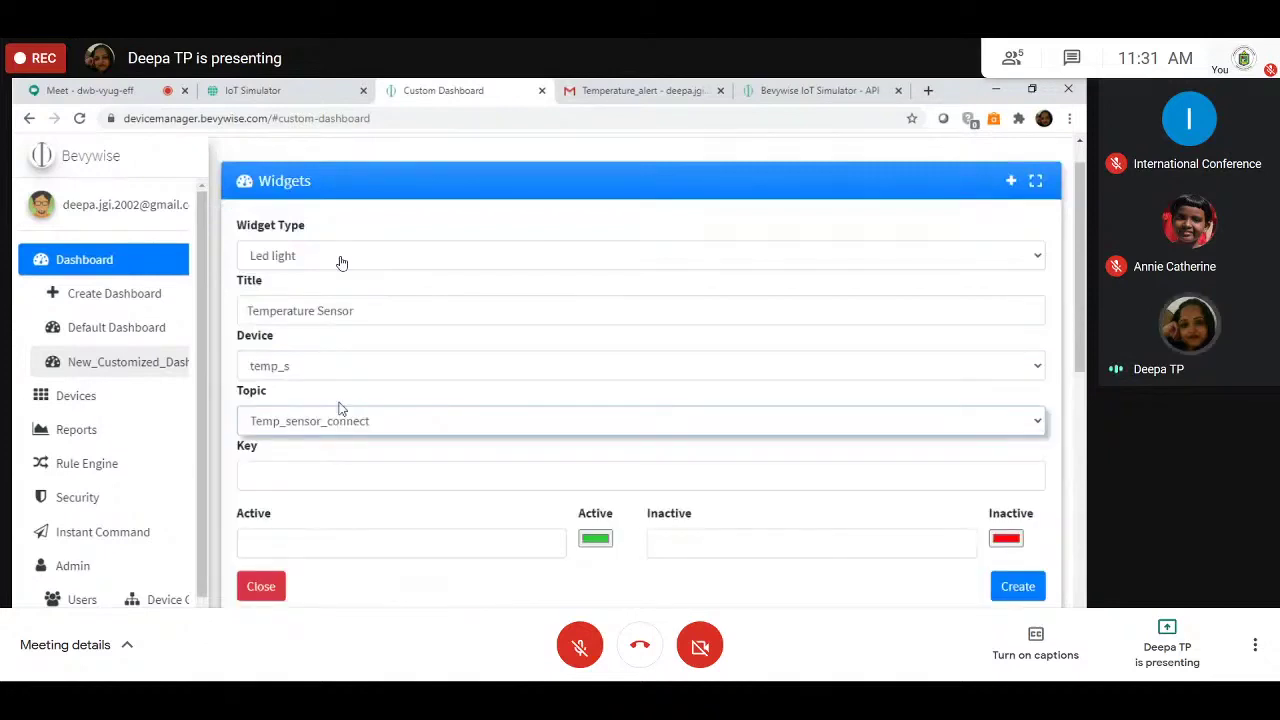
click(397, 476)
click(601, 497)
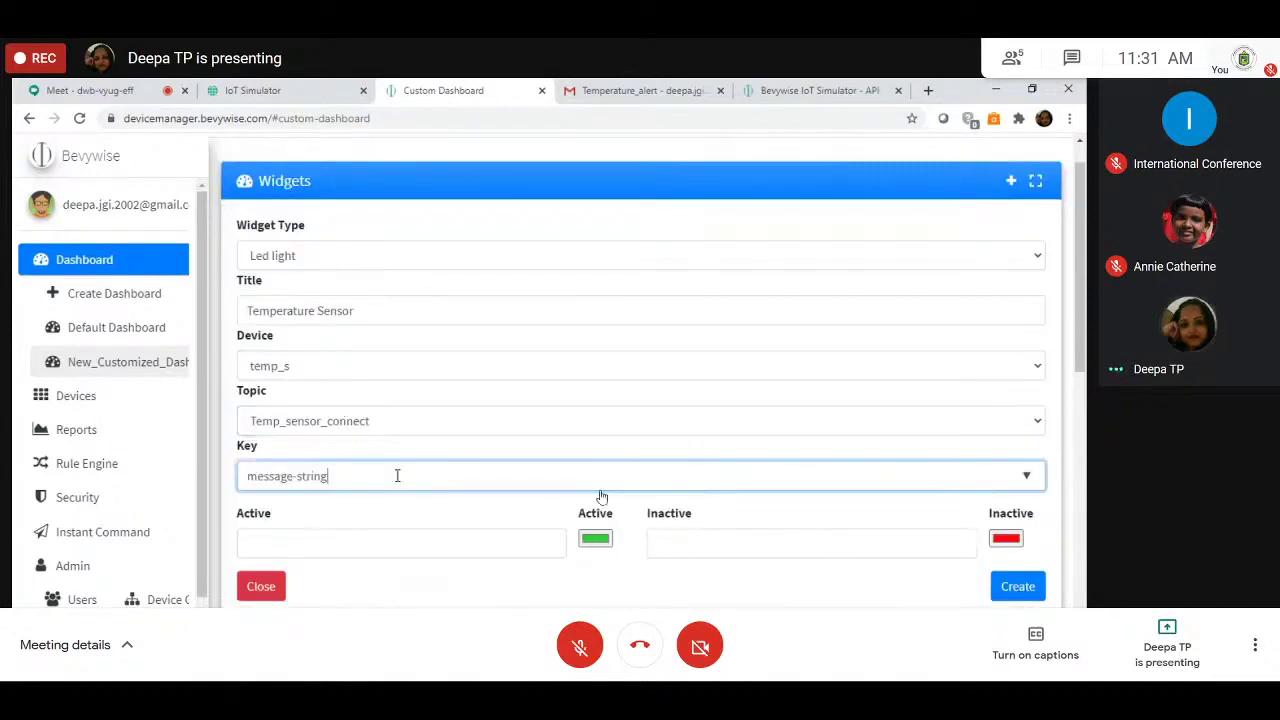
click(595, 538)
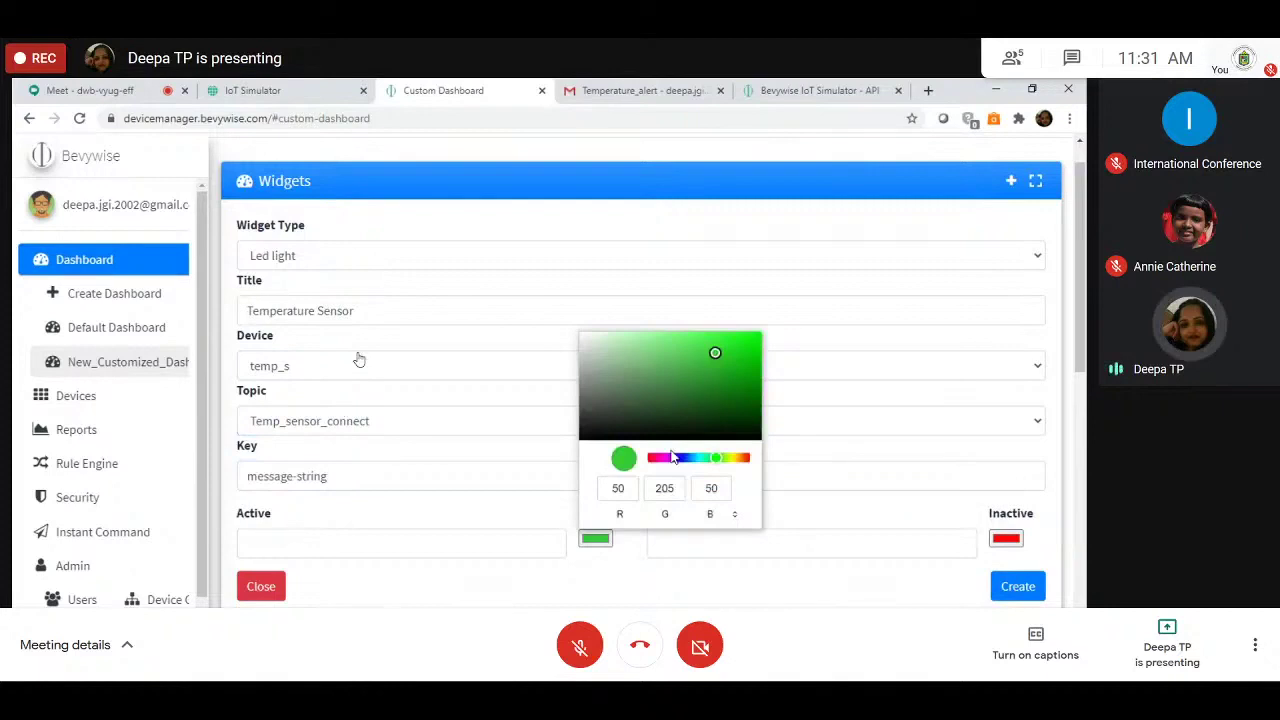
click(672, 457)
click(541, 480)
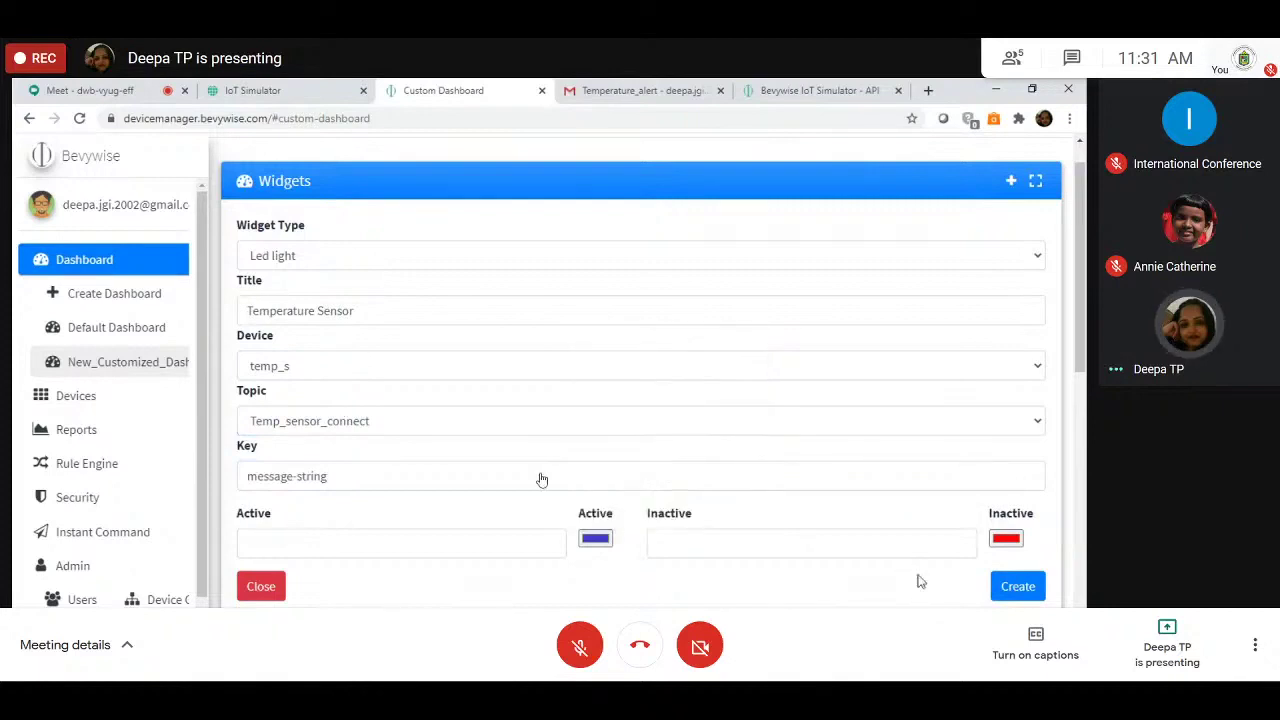
click(1018, 586)
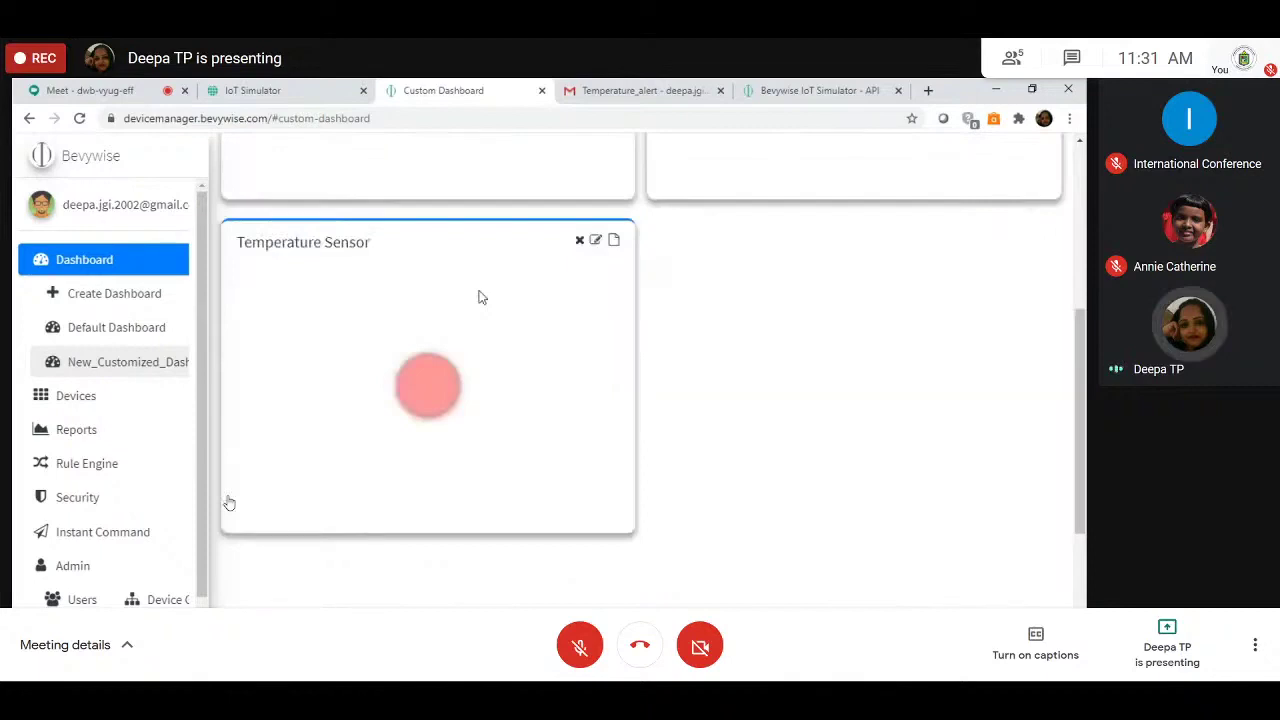
click(250, 90)
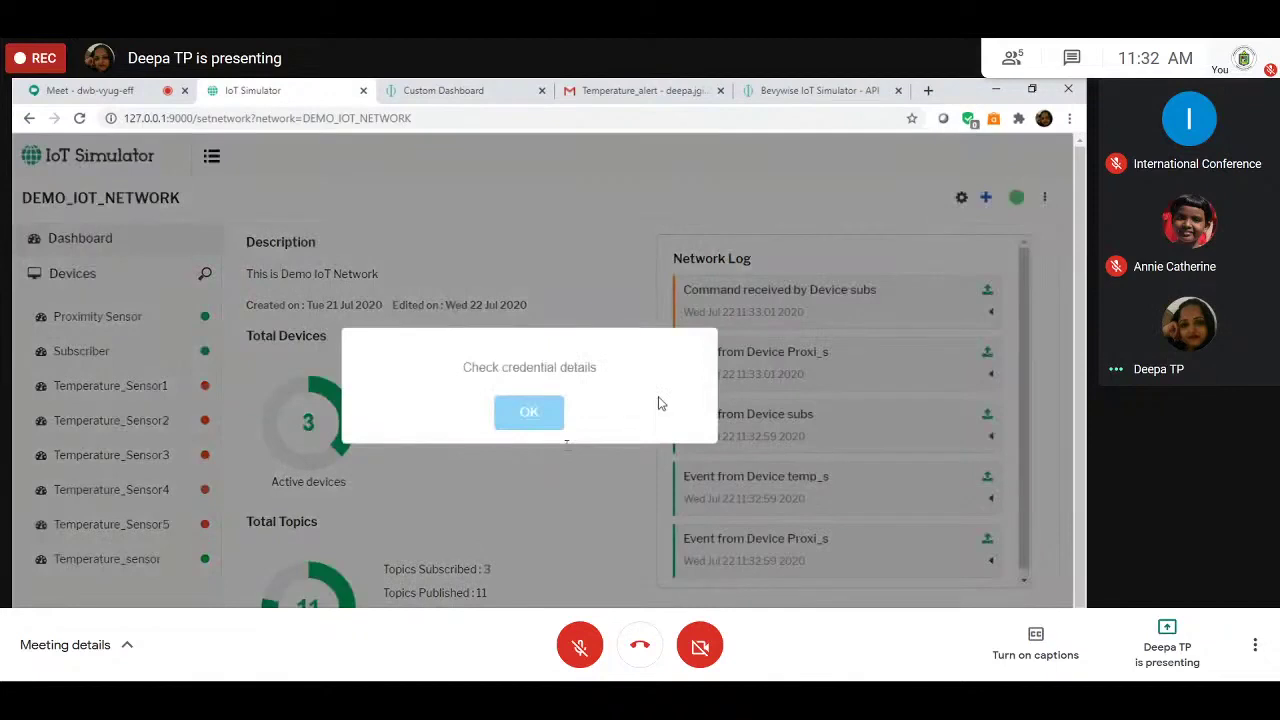
Step: Dismiss the credential warning and view the dashboard's live 28 C temperature and LEDs
click(546, 415)
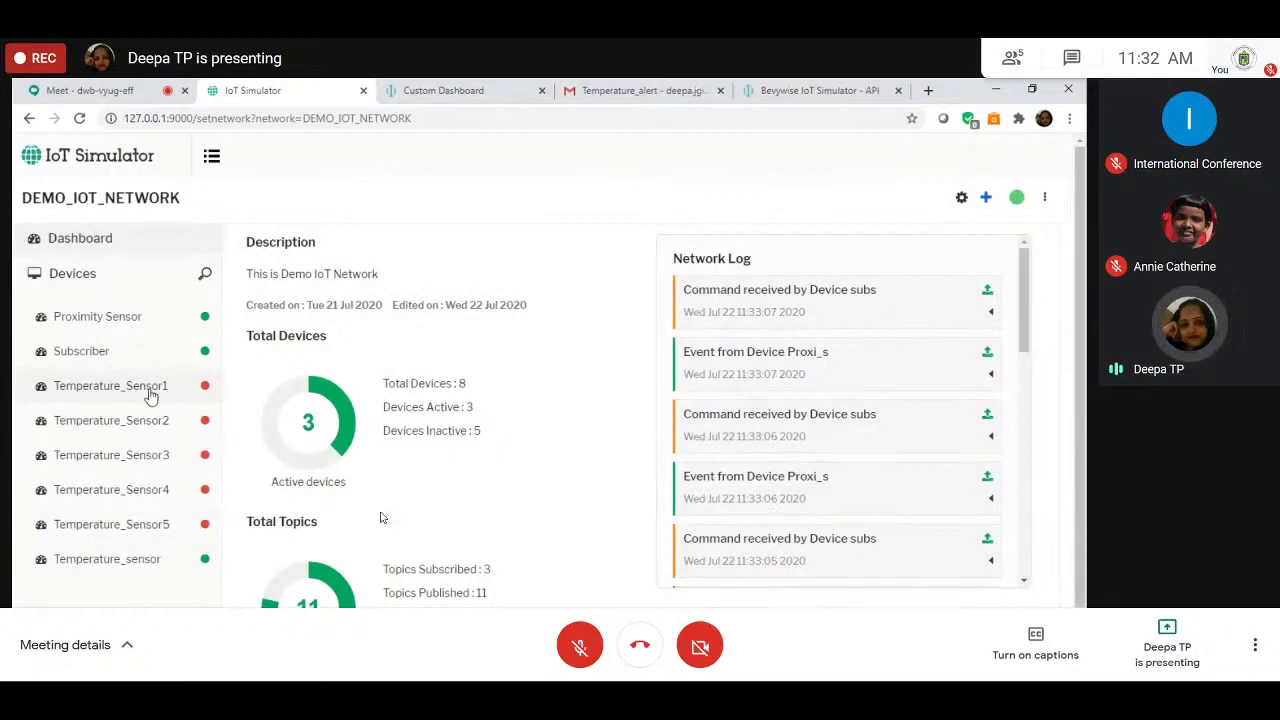
click(477, 88)
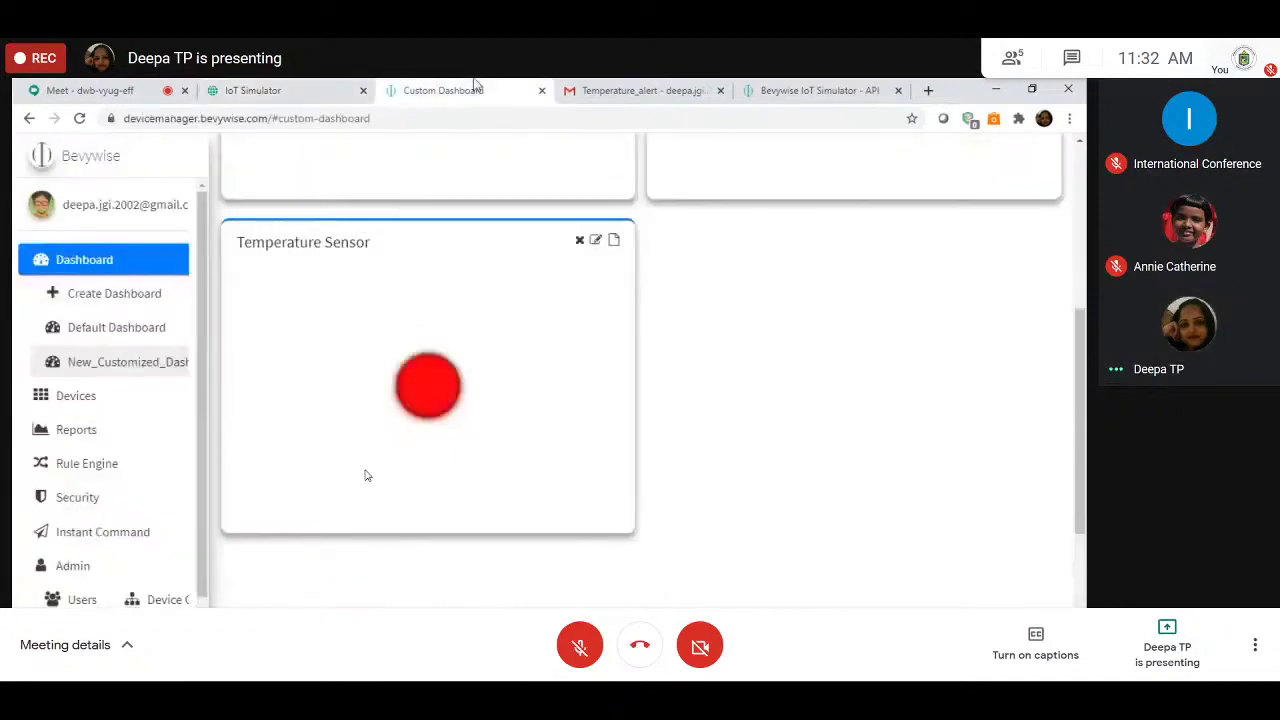
key(ctrl+shift+Tab)
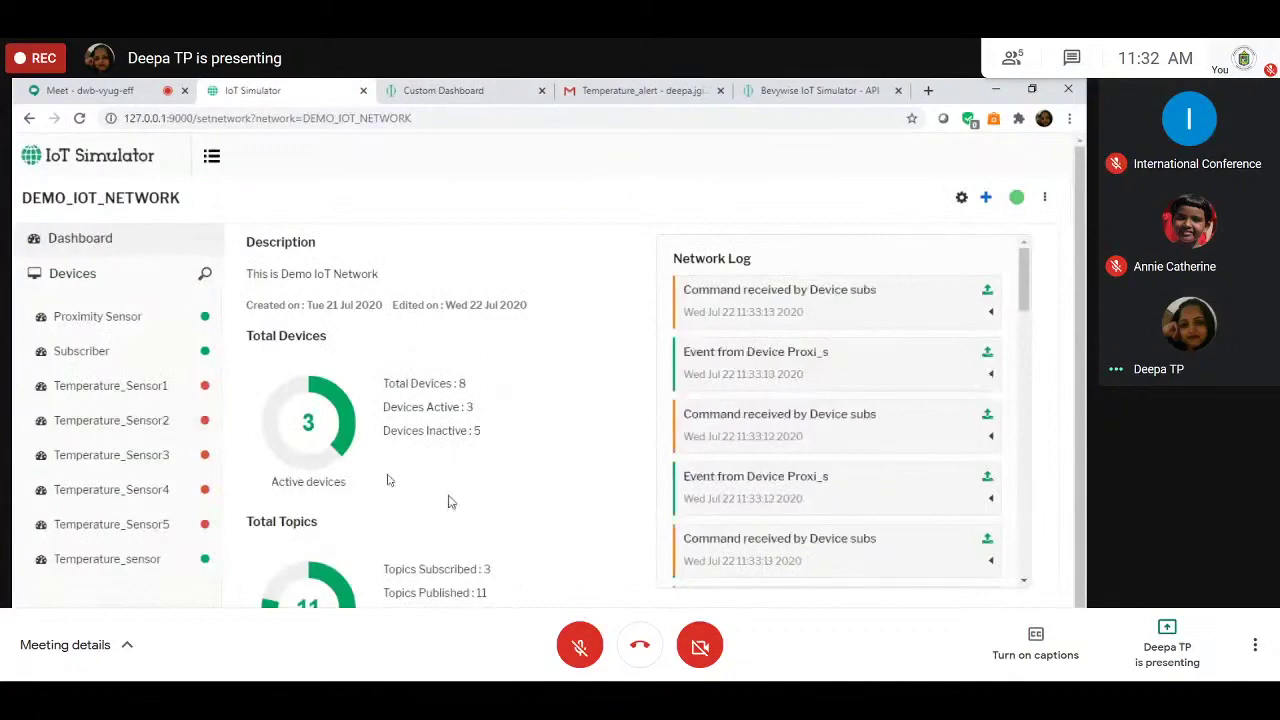
scroll(389, 480, down, 1)
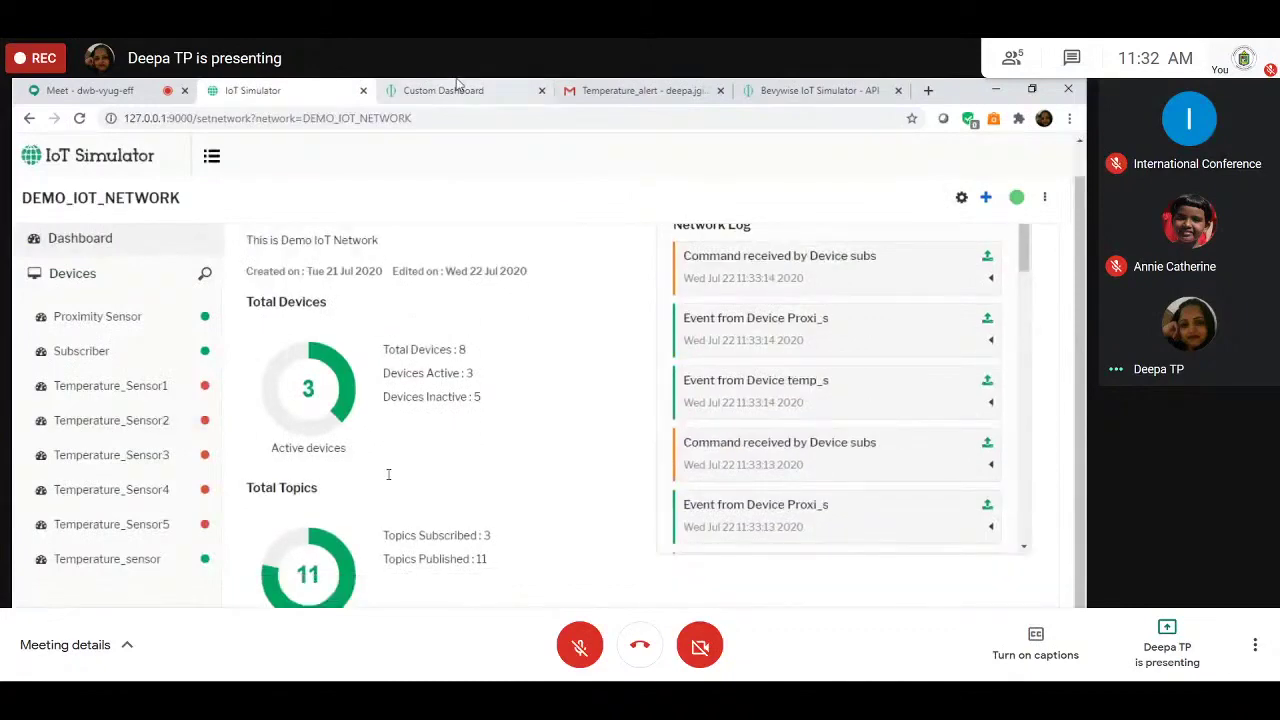
key(ctrl+Tab)
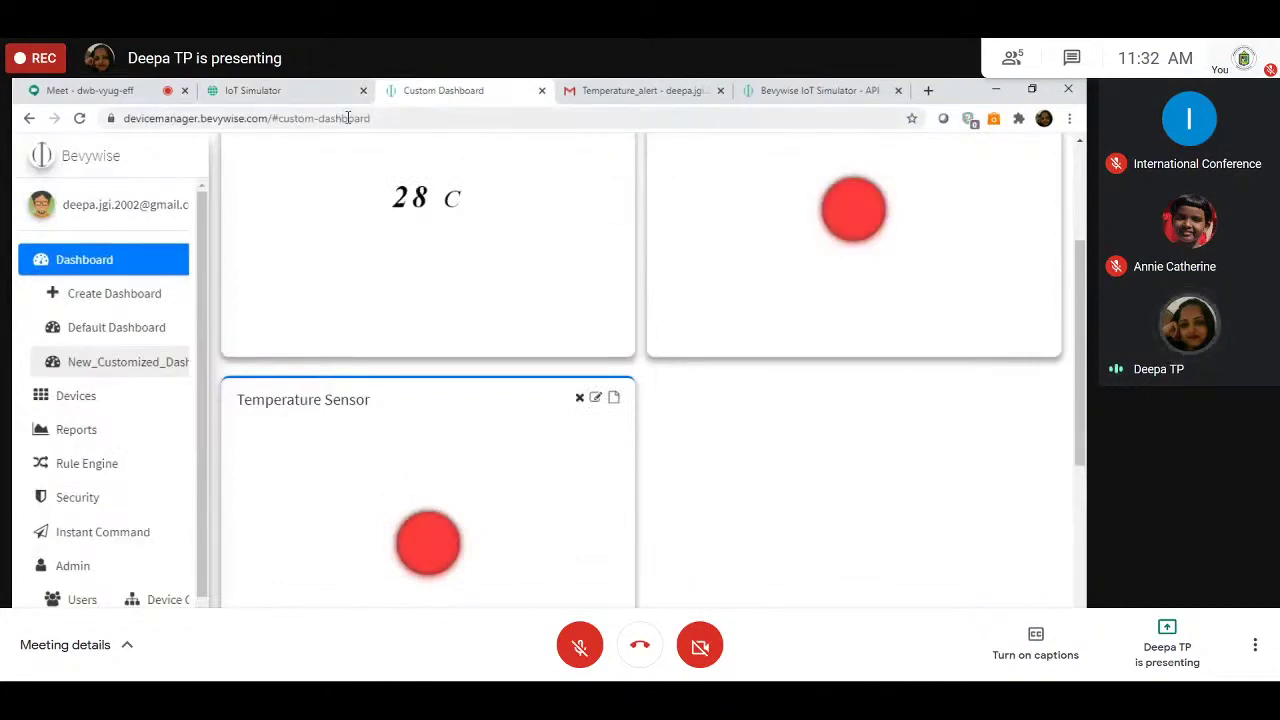
scroll(399, 363, up, 3)
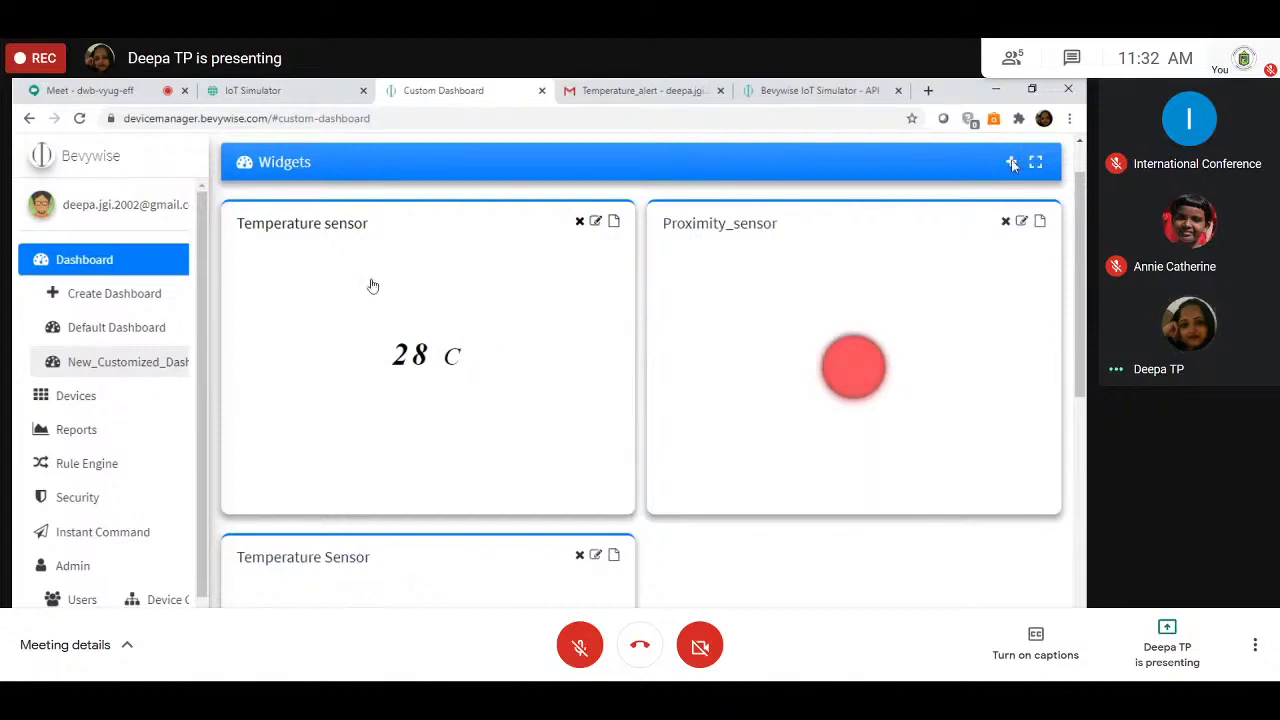
Step: Start a new Switch widget and bring up its device list
click(1011, 162)
click(493, 237)
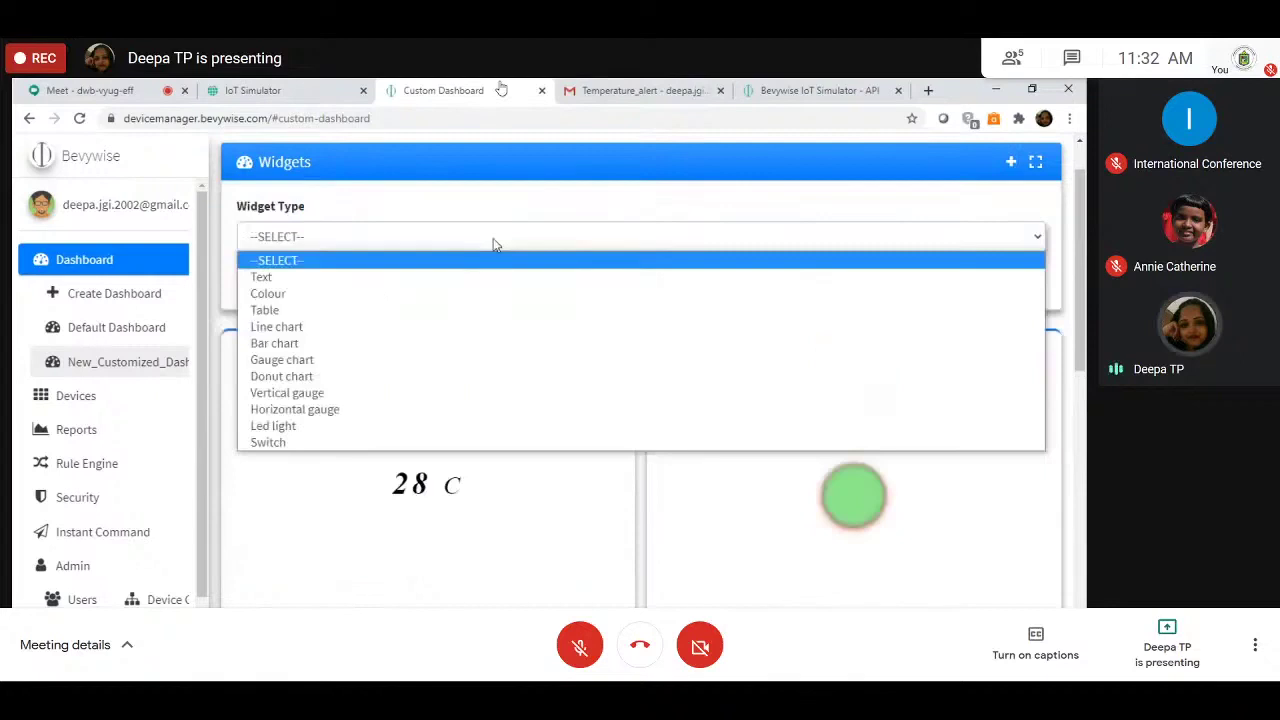
click(325, 442)
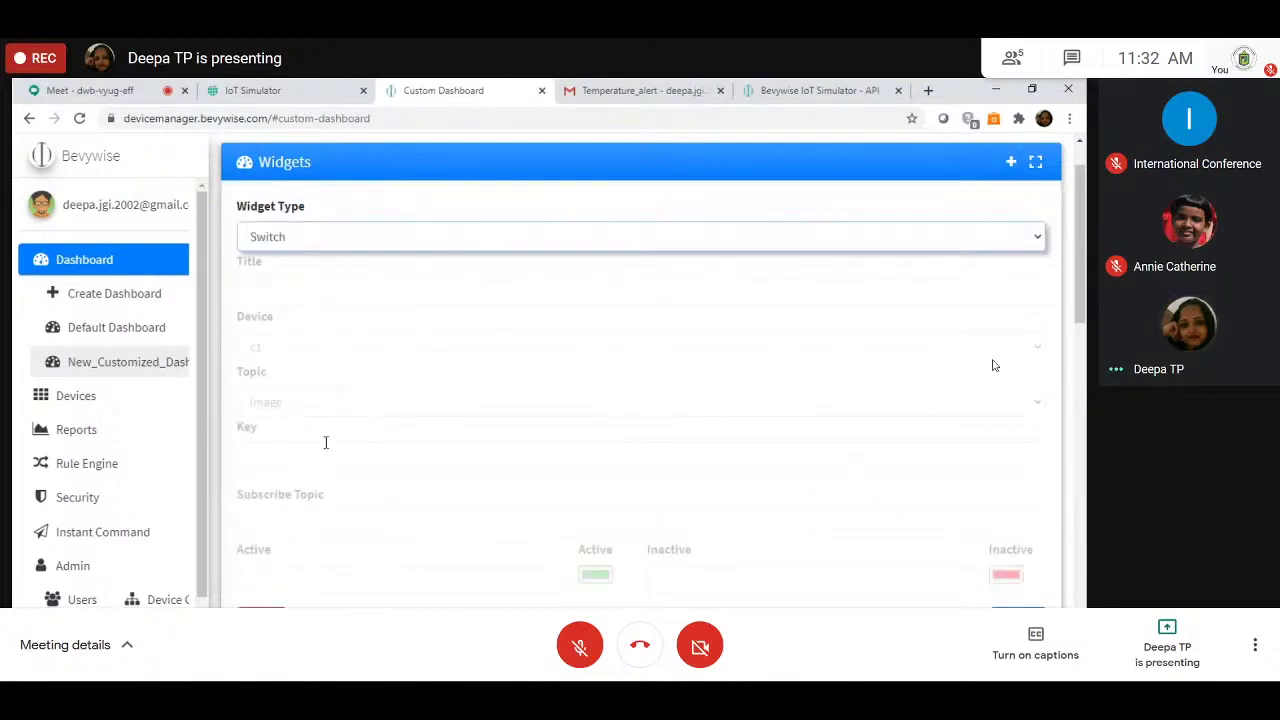
click(1000, 348)
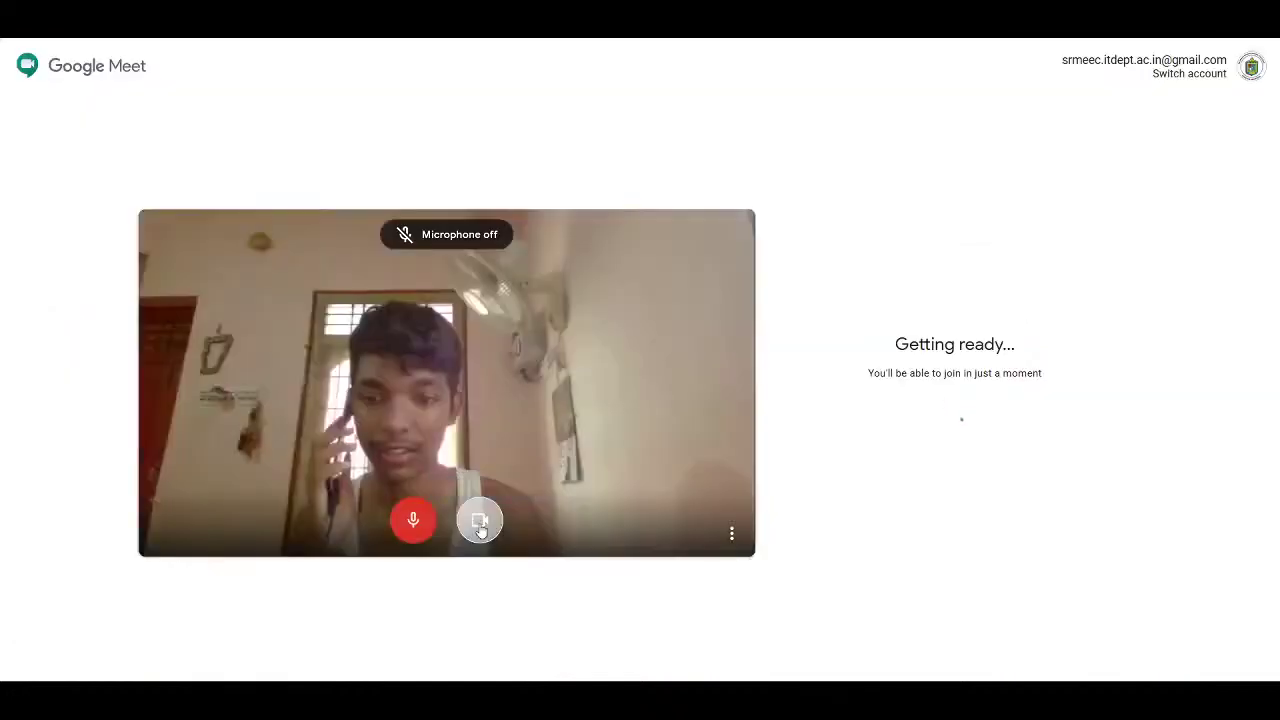
Step: Turn the camera off and join the Google Meet call
click(500, 522)
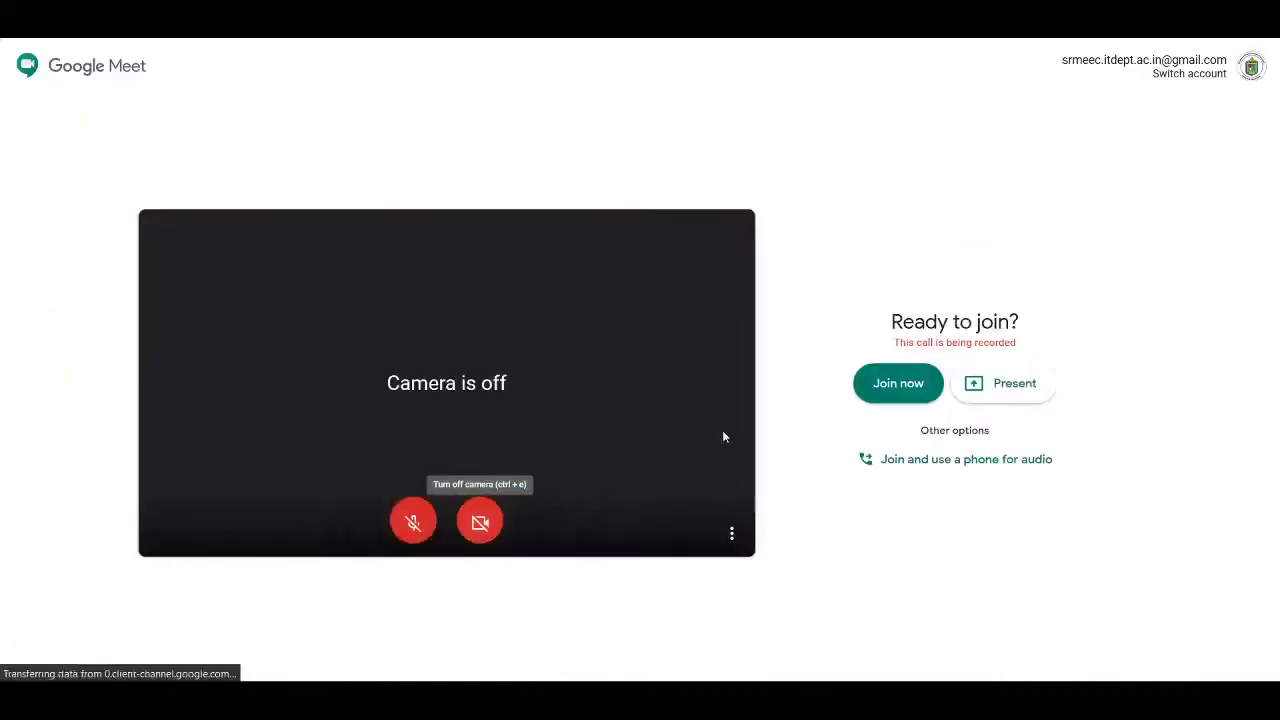
click(916, 383)
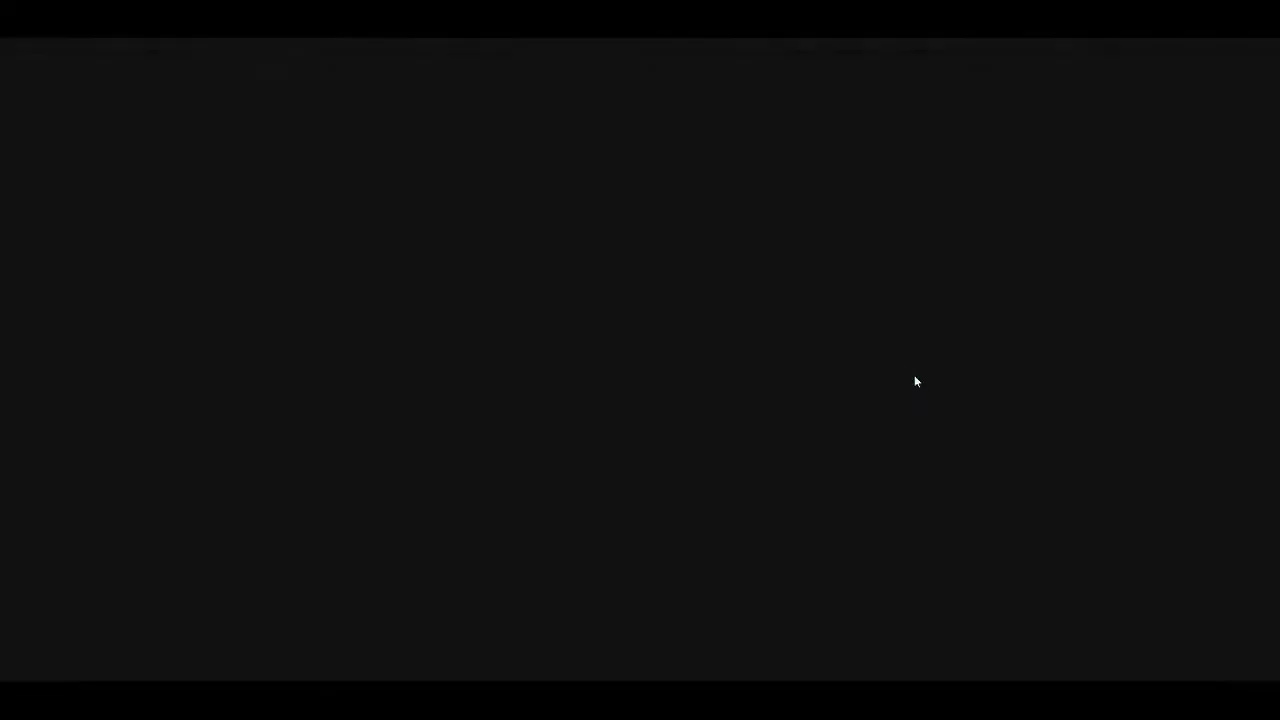
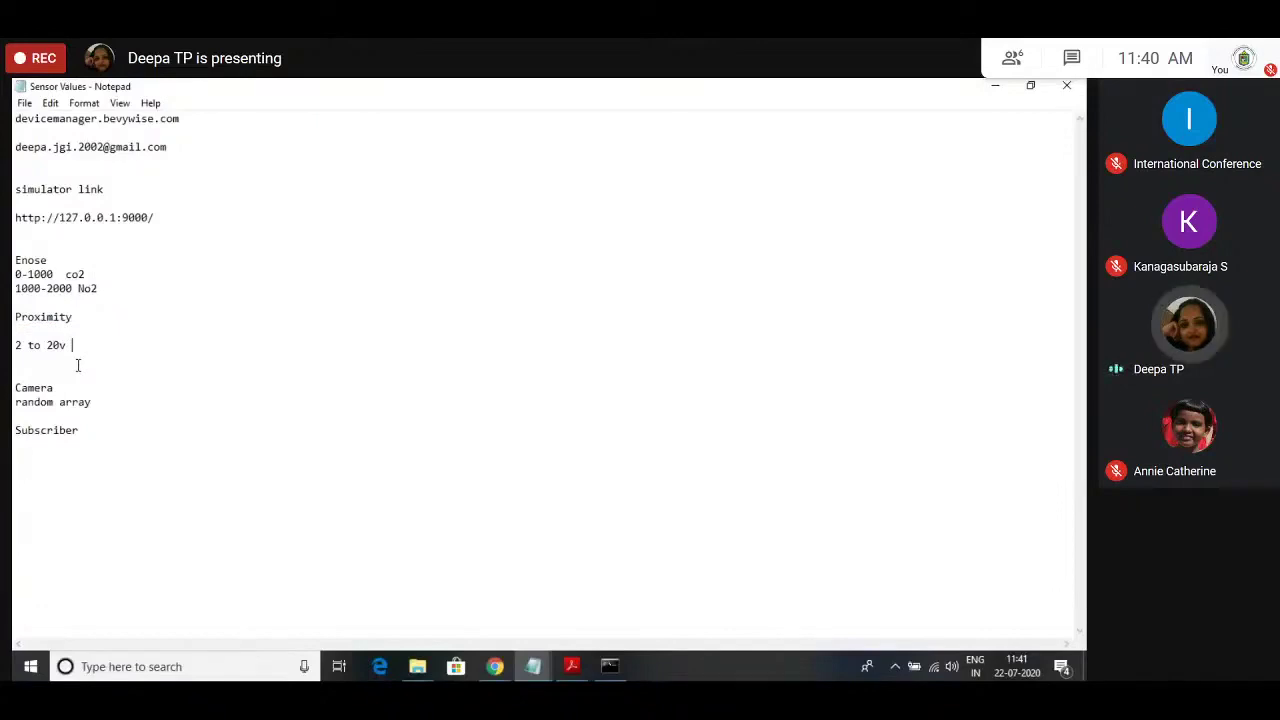
click(15, 345)
key(End)
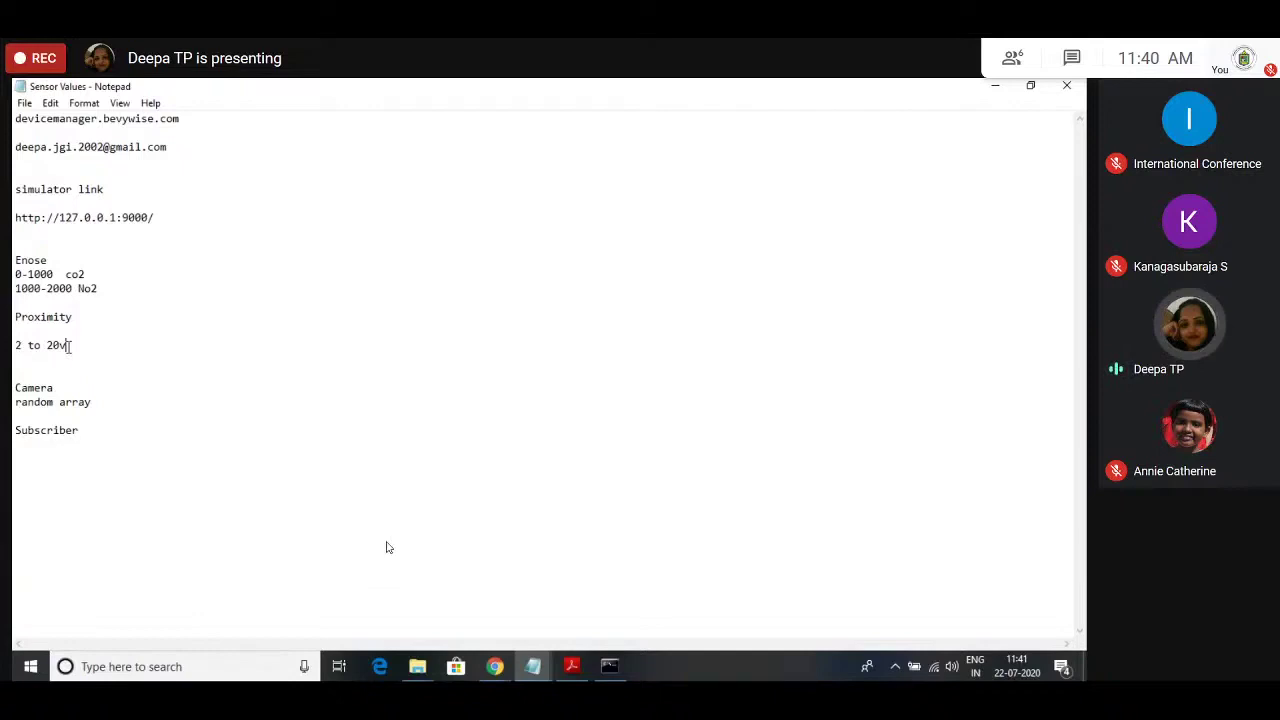
key(shift+Left)
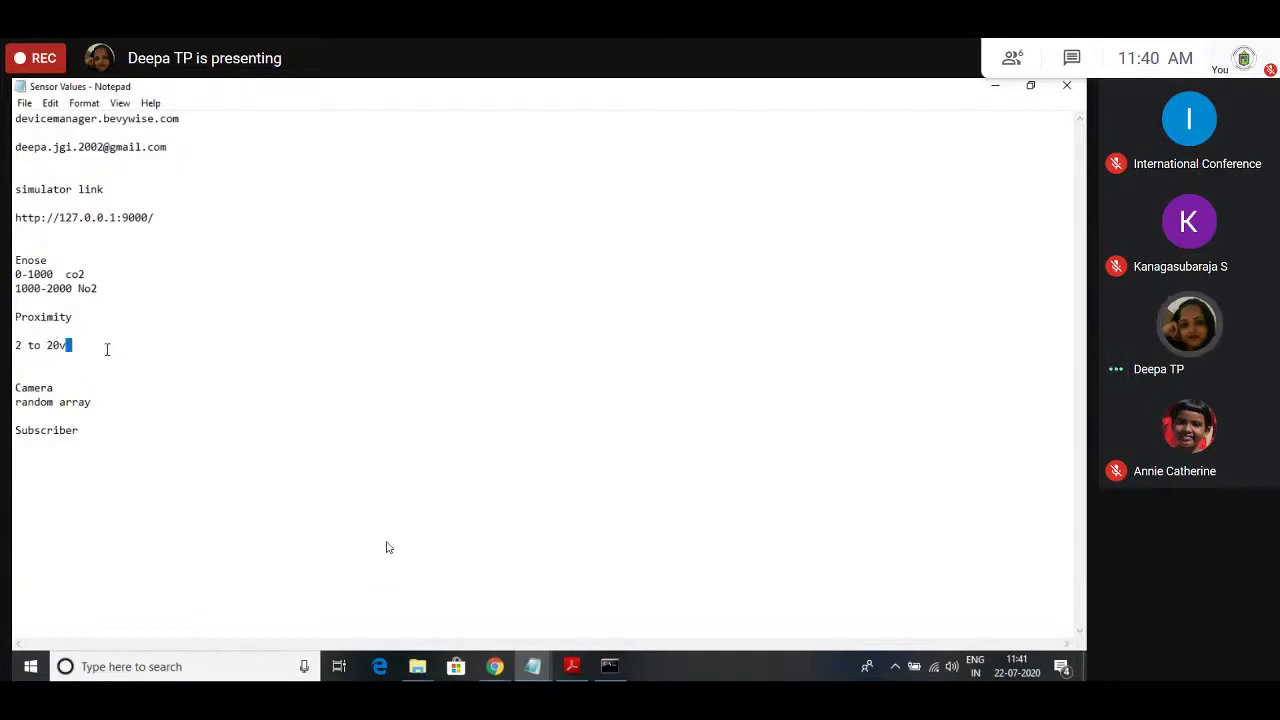
key(shift+Left)
key(shift+Left)
key(shift+Left)
key(shift+Left)
key(shift+Left)
key(shift+Left)
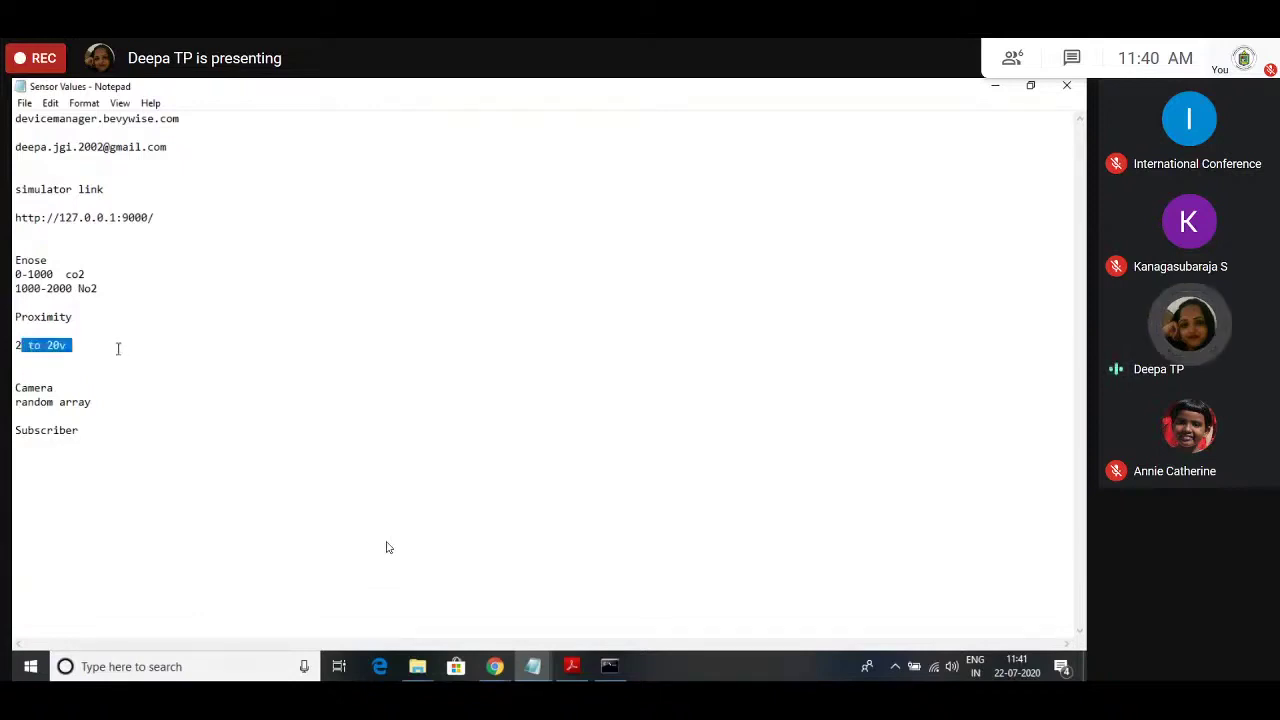
click(73, 345)
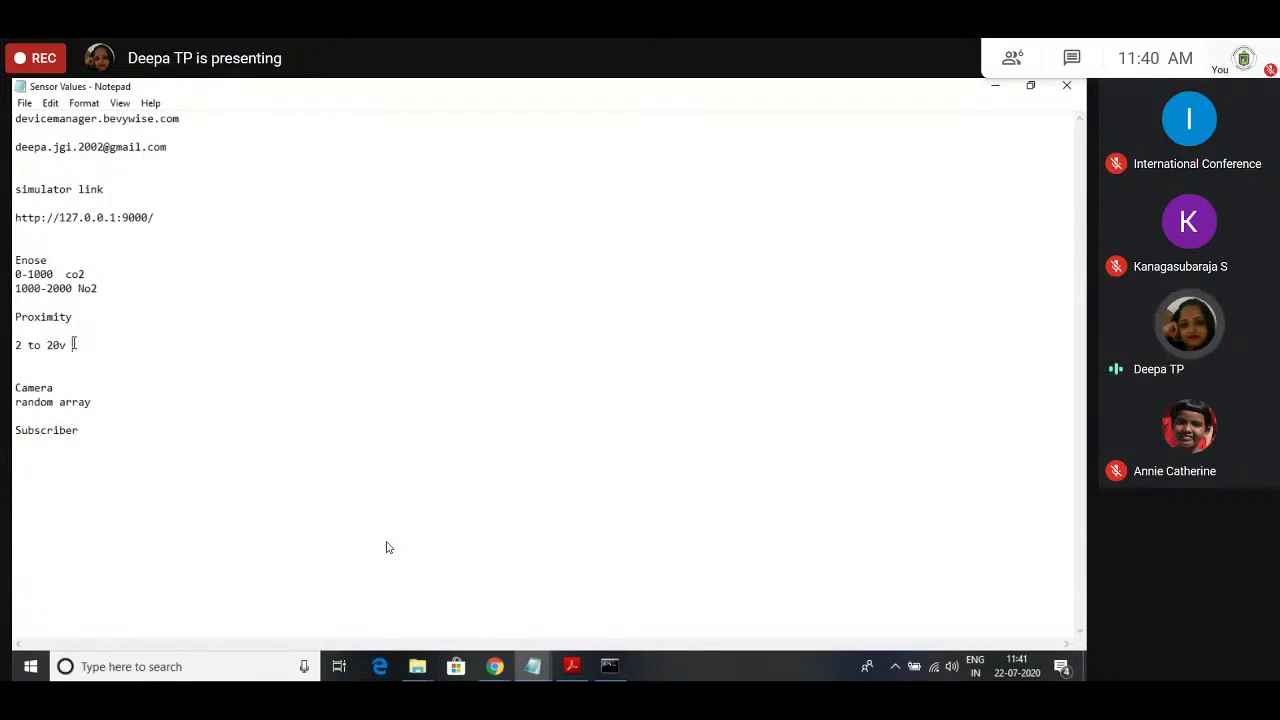
click(97, 264)
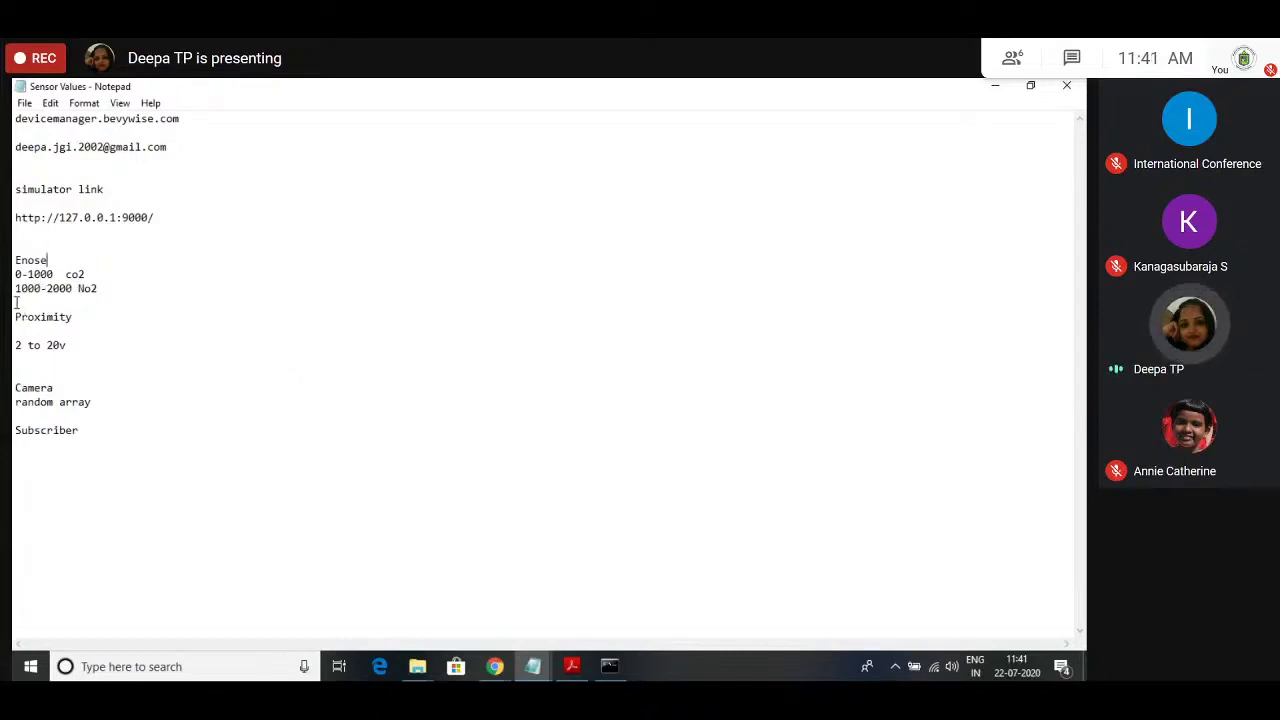
key(Down)
key(Down)
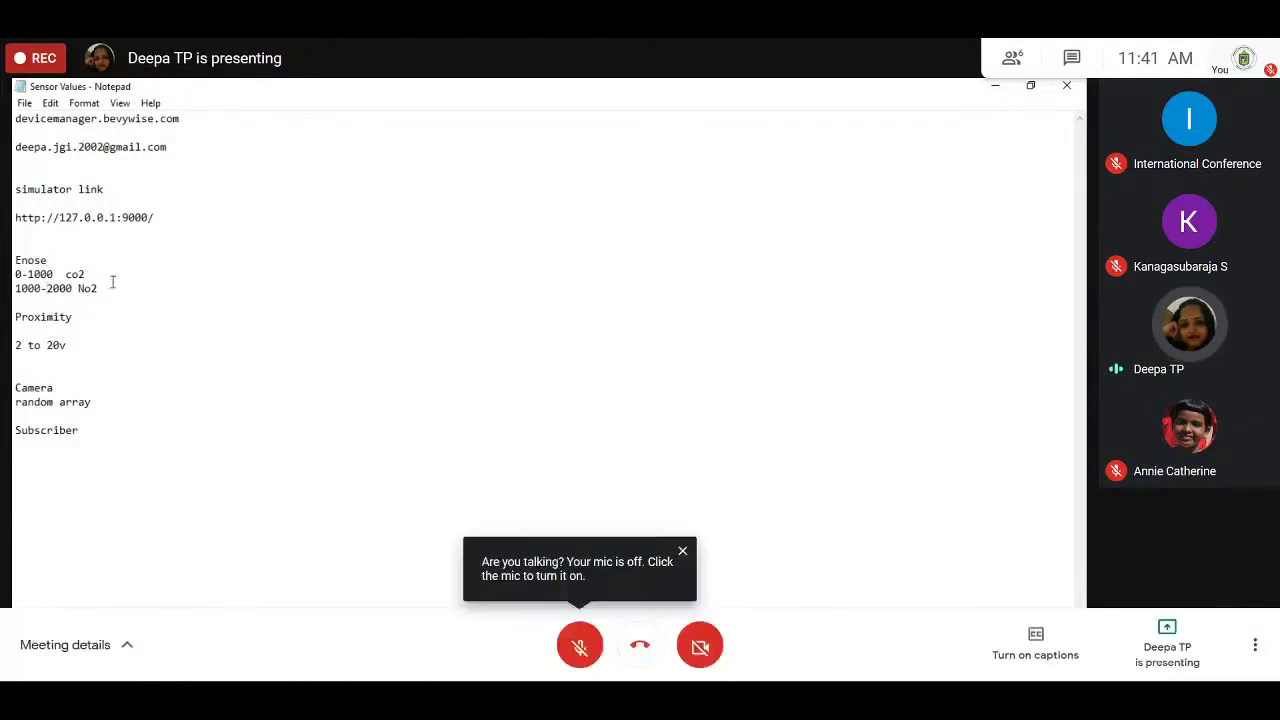
drag(34, 288, 61, 288)
click(60, 296)
click(118, 289)
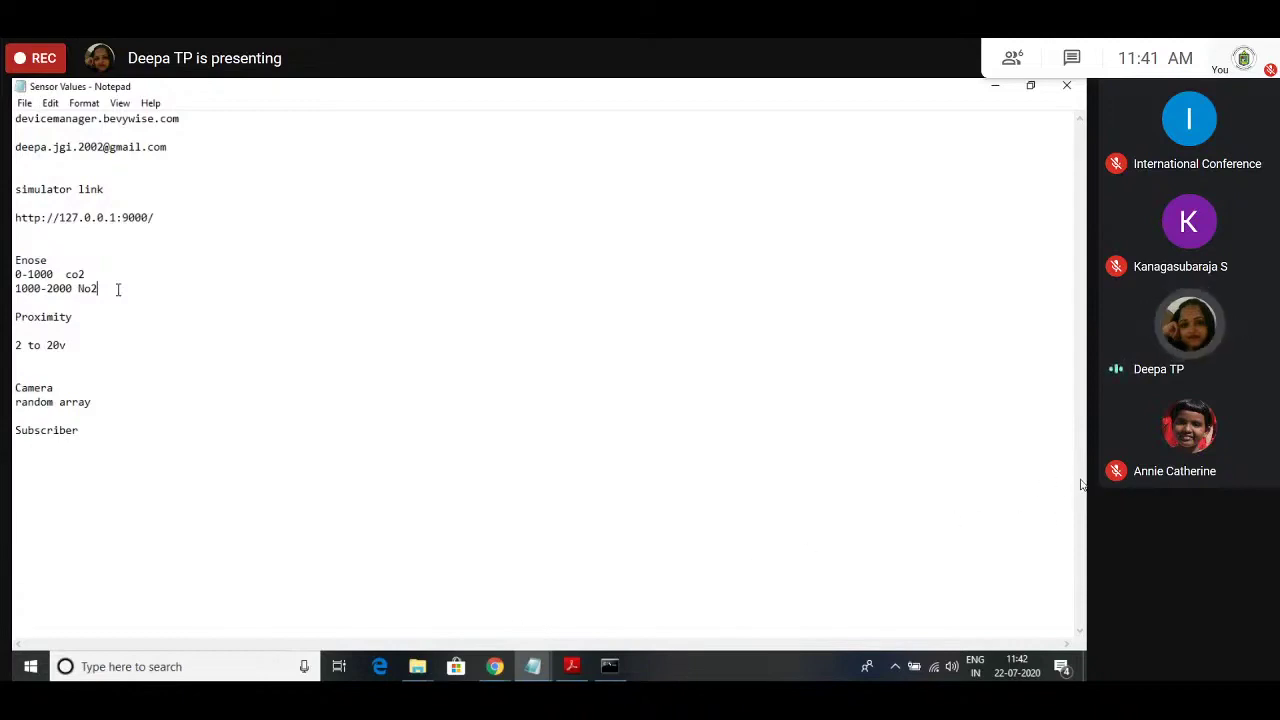
click(91, 403)
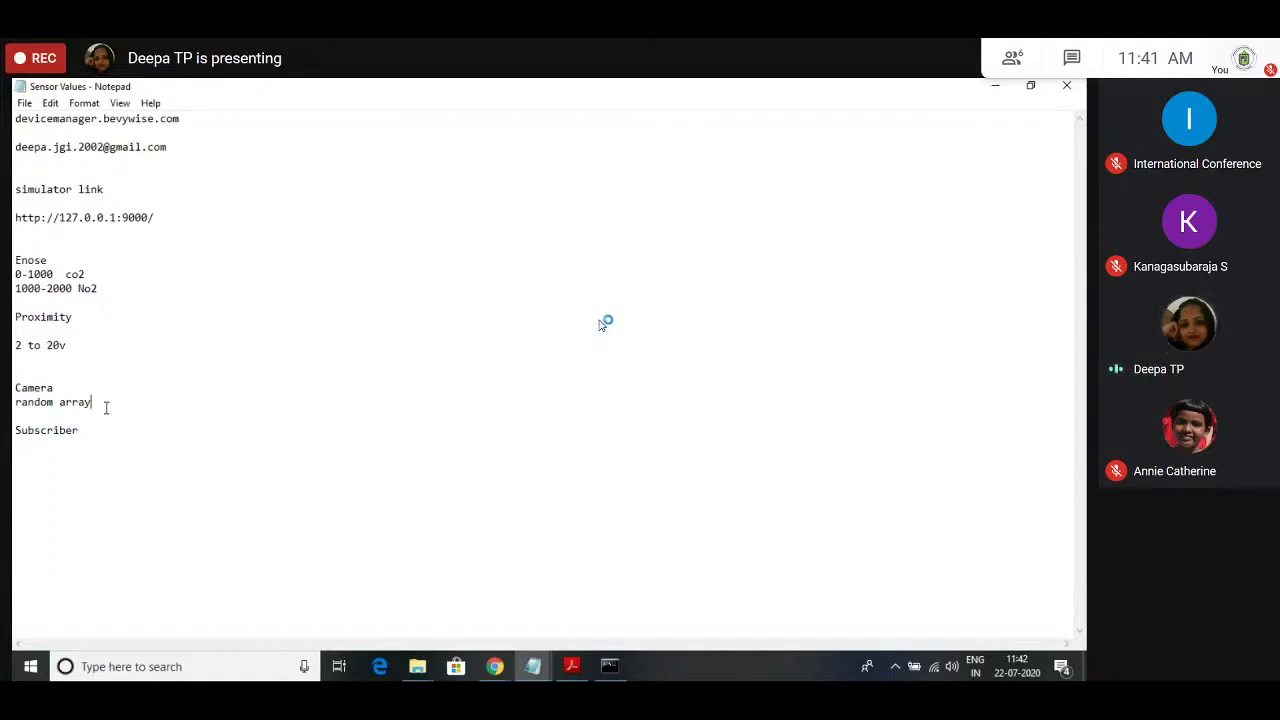
mouse_move(497, 660)
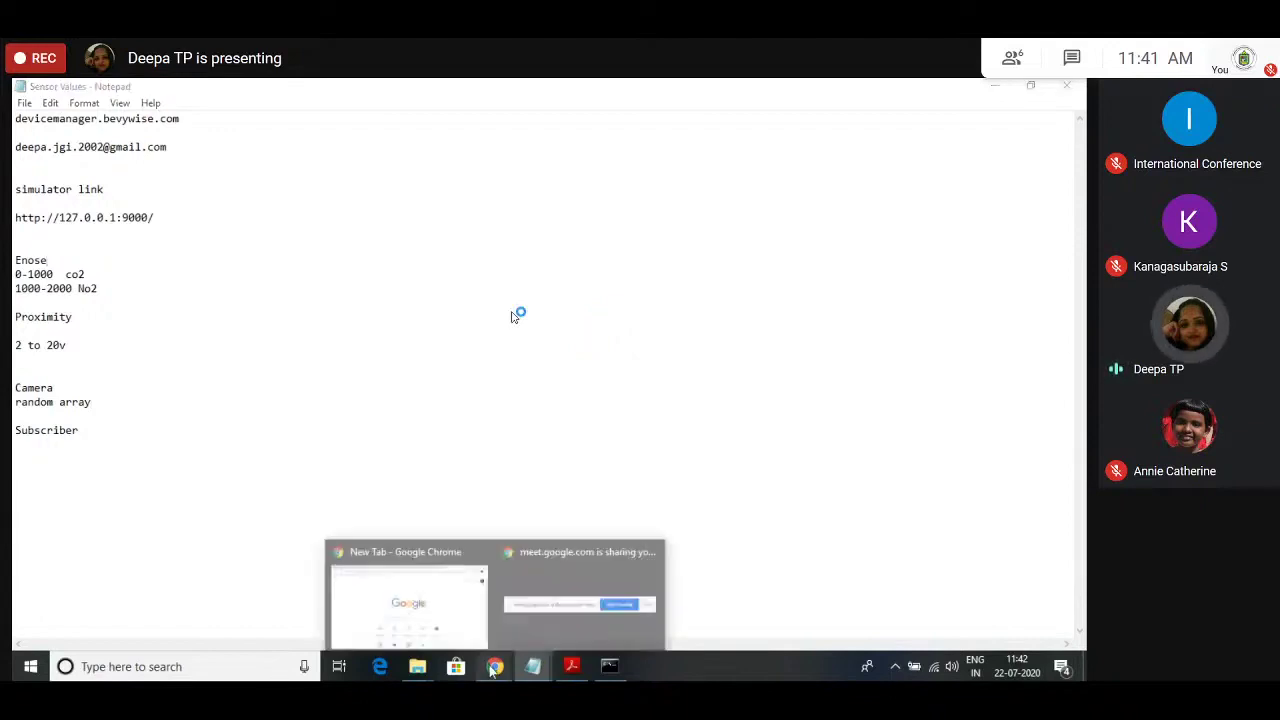
Step: Bring Chrome forward, close the empty new tab, and return to the IoT Simulator window
click(409, 600)
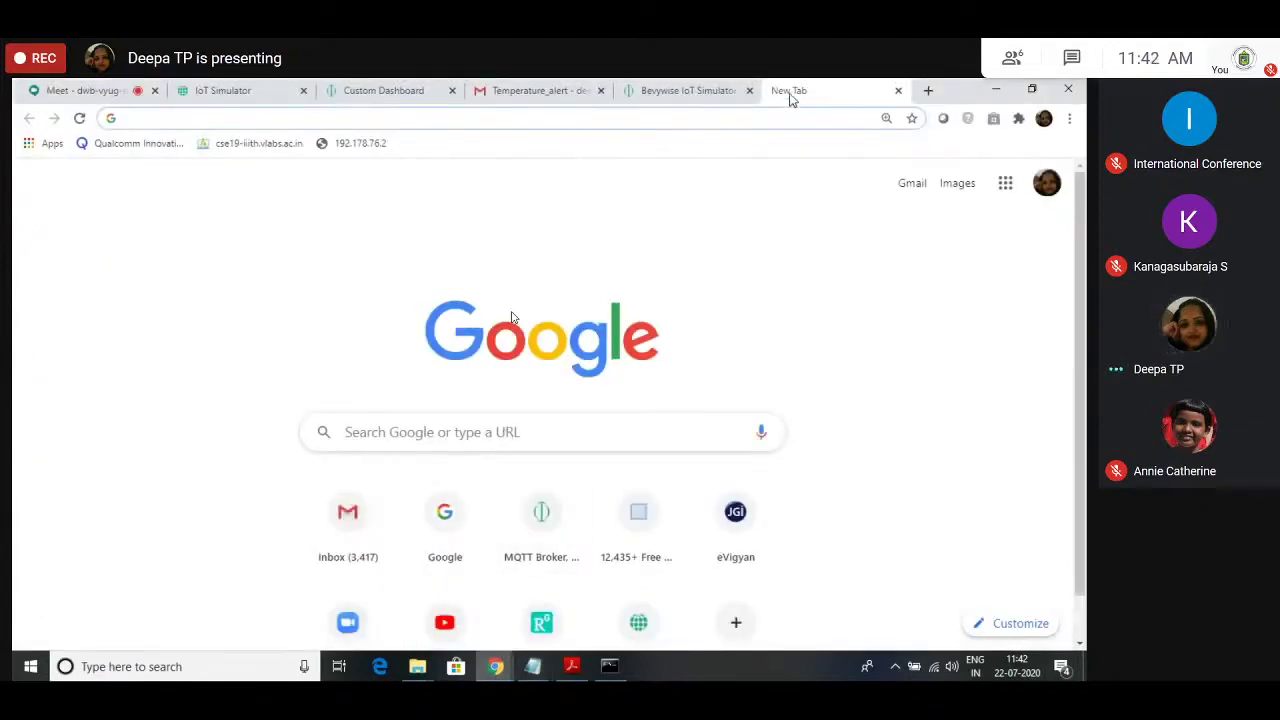
click(898, 90)
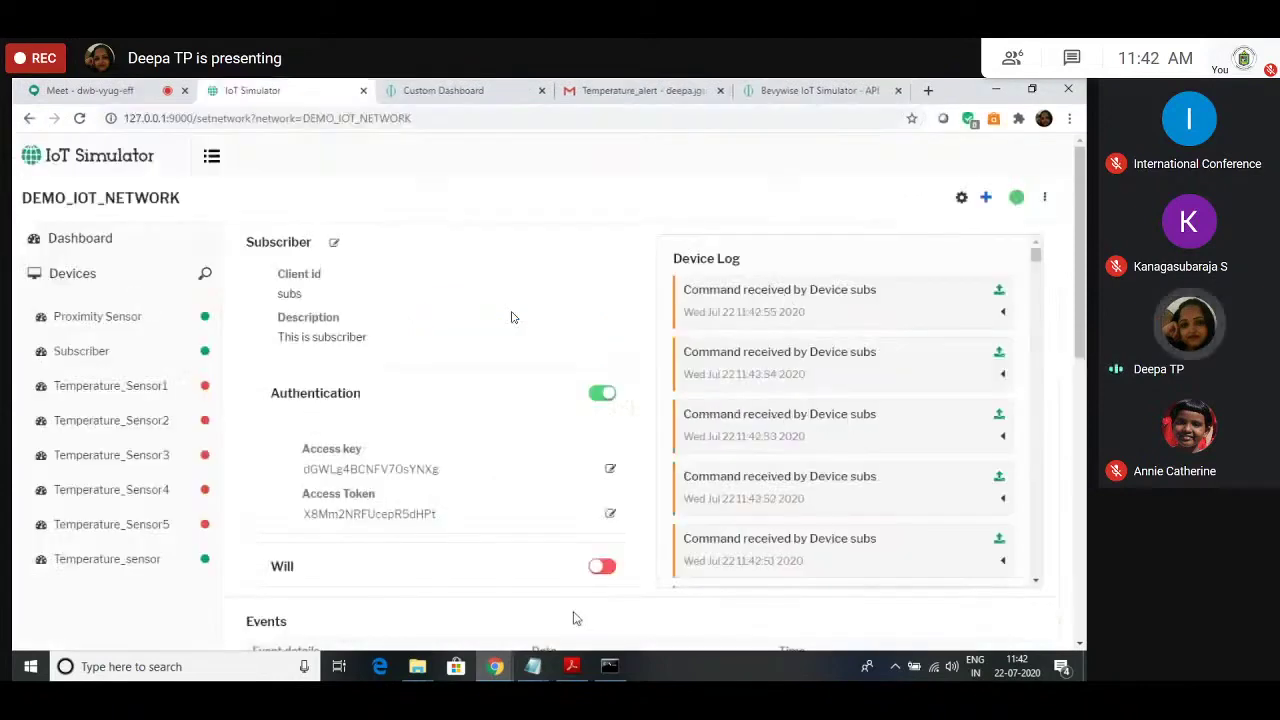
click(569, 670)
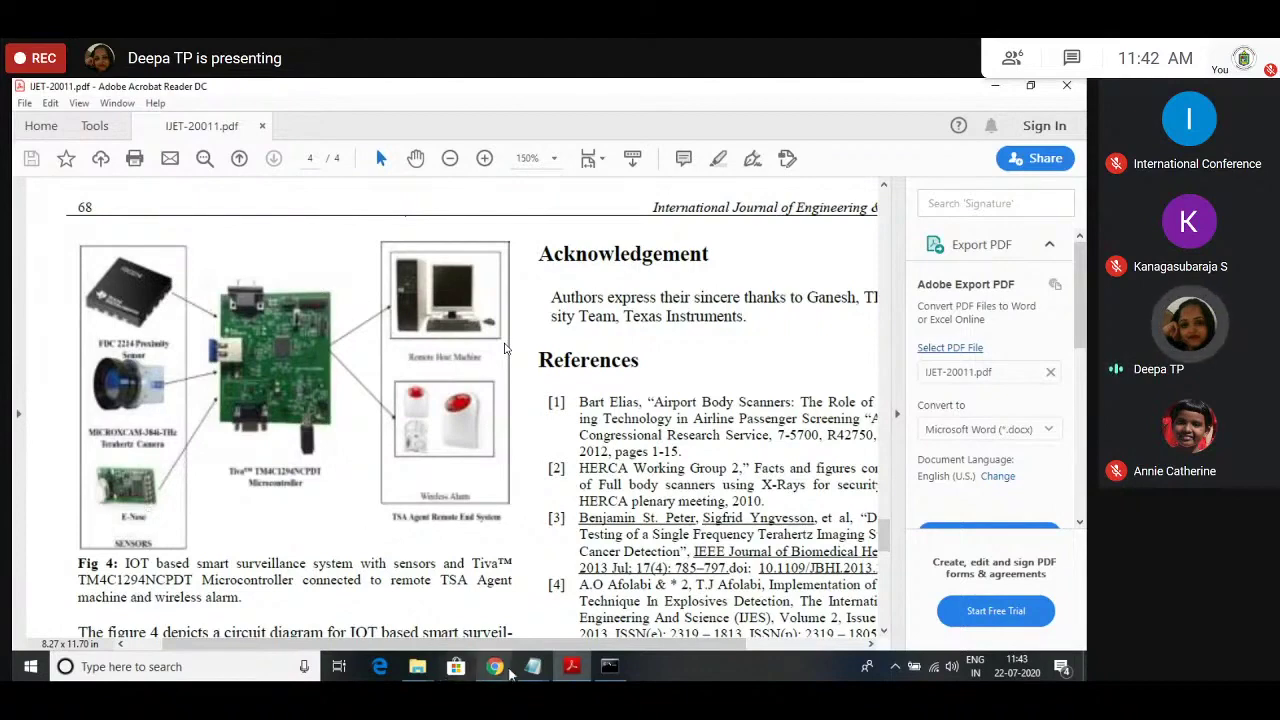
mouse_move(505, 675)
click(491, 580)
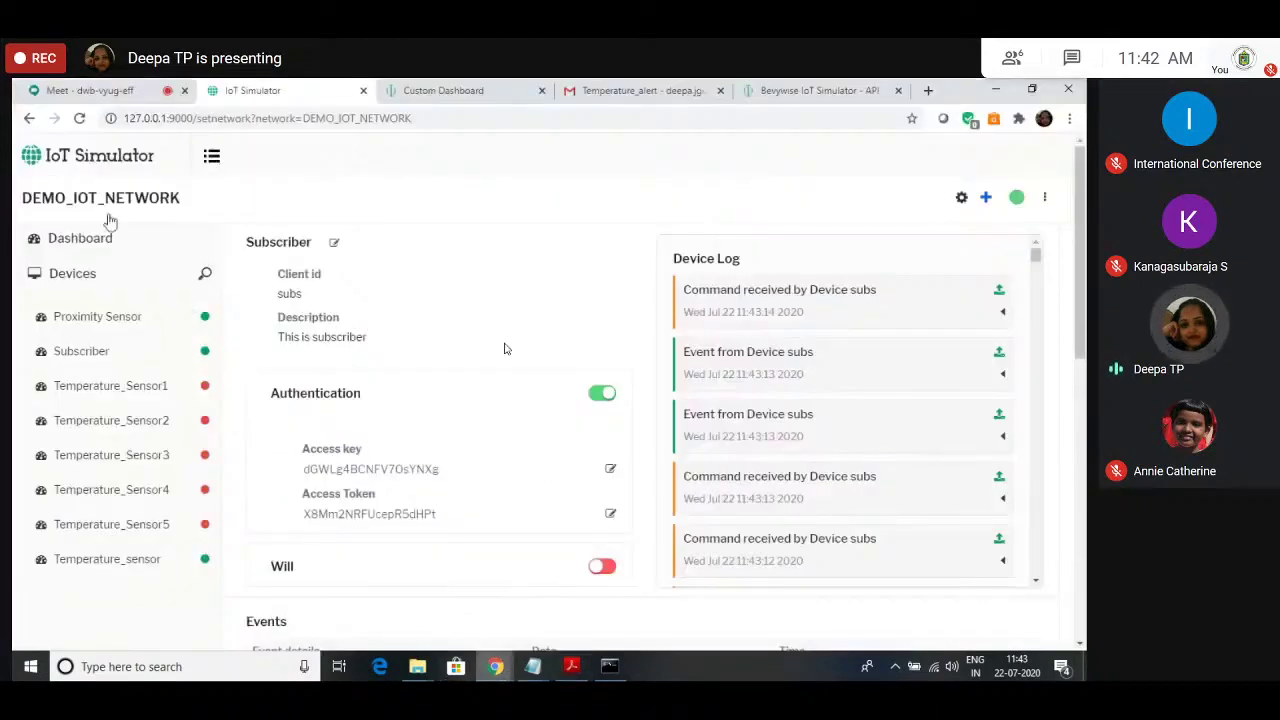
Step: Try creating a new network, then cancel stopping DEMO_IOT_NETWORK
click(211, 158)
click(228, 208)
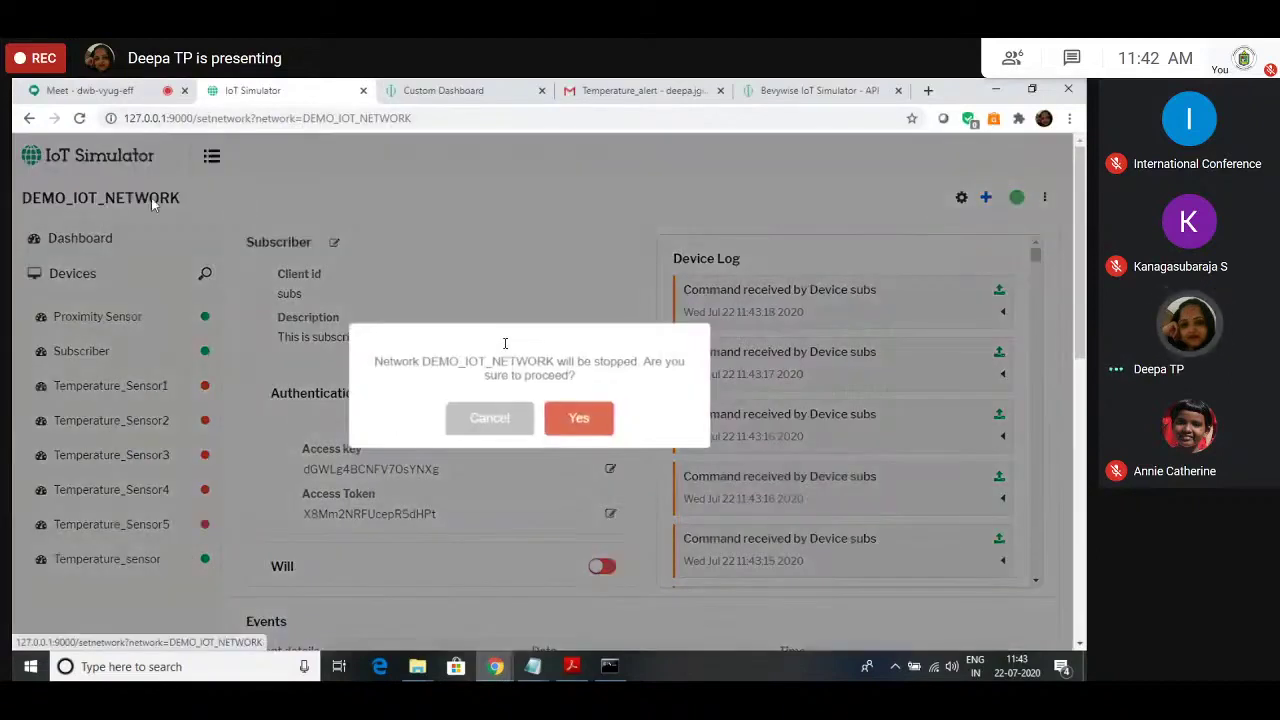
click(517, 426)
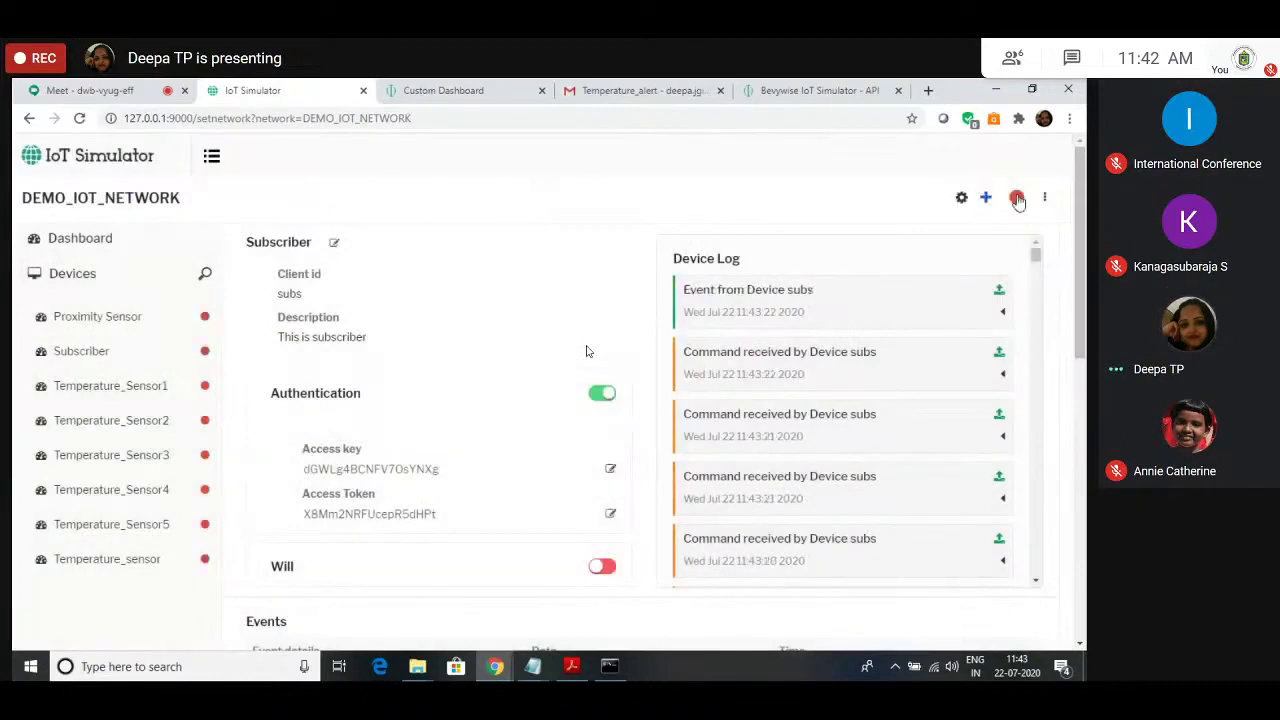
Step: Check the Device Manager dashboard, dismiss the credential warning, and choose New Network again
click(443, 90)
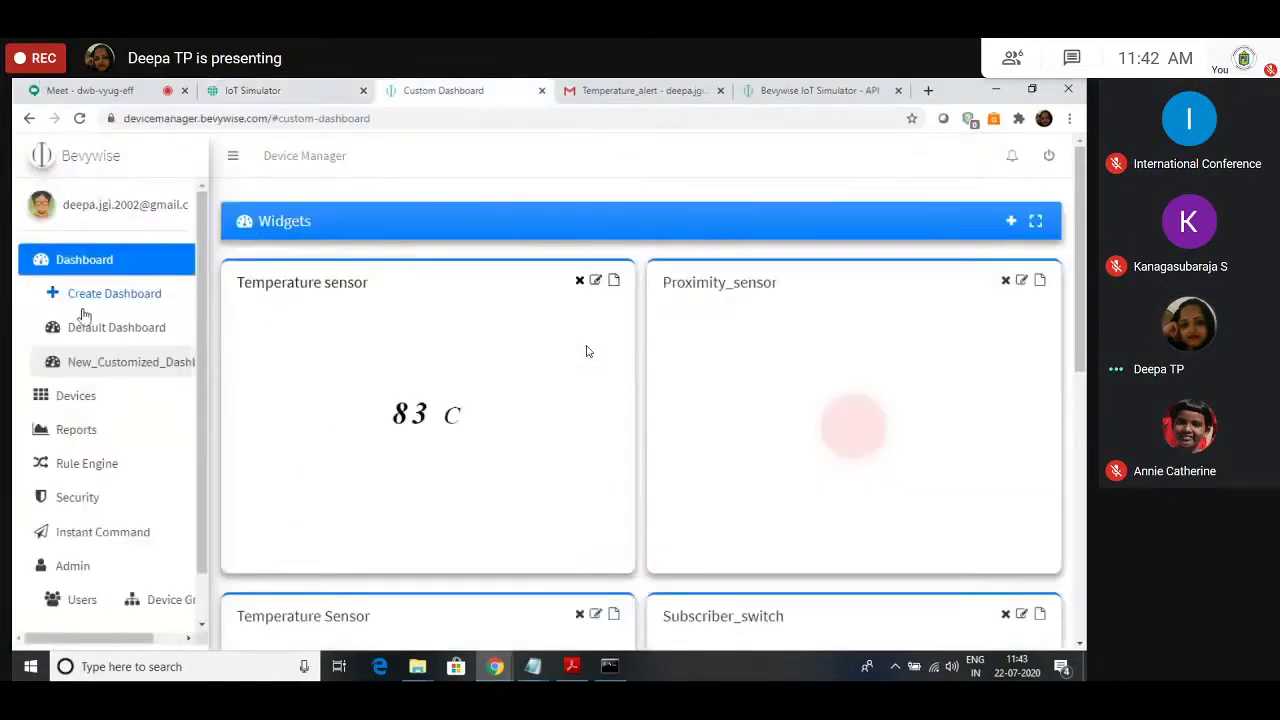
click(110, 267)
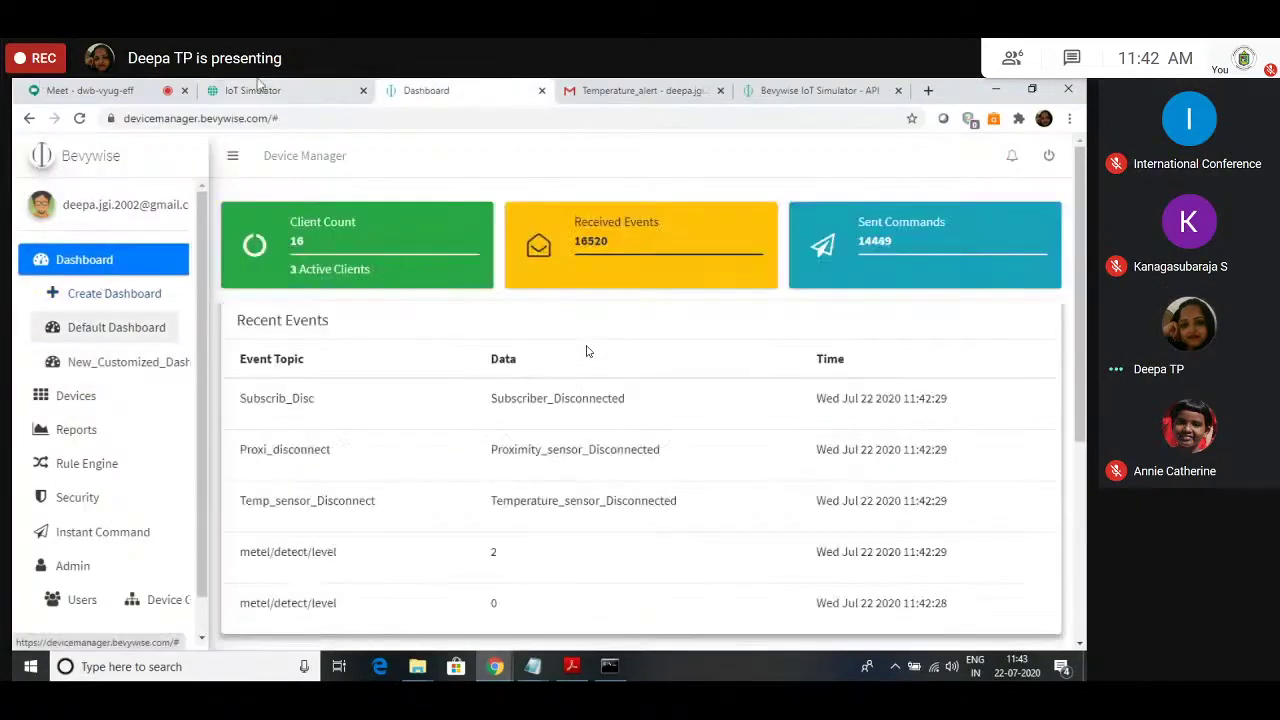
click(260, 88)
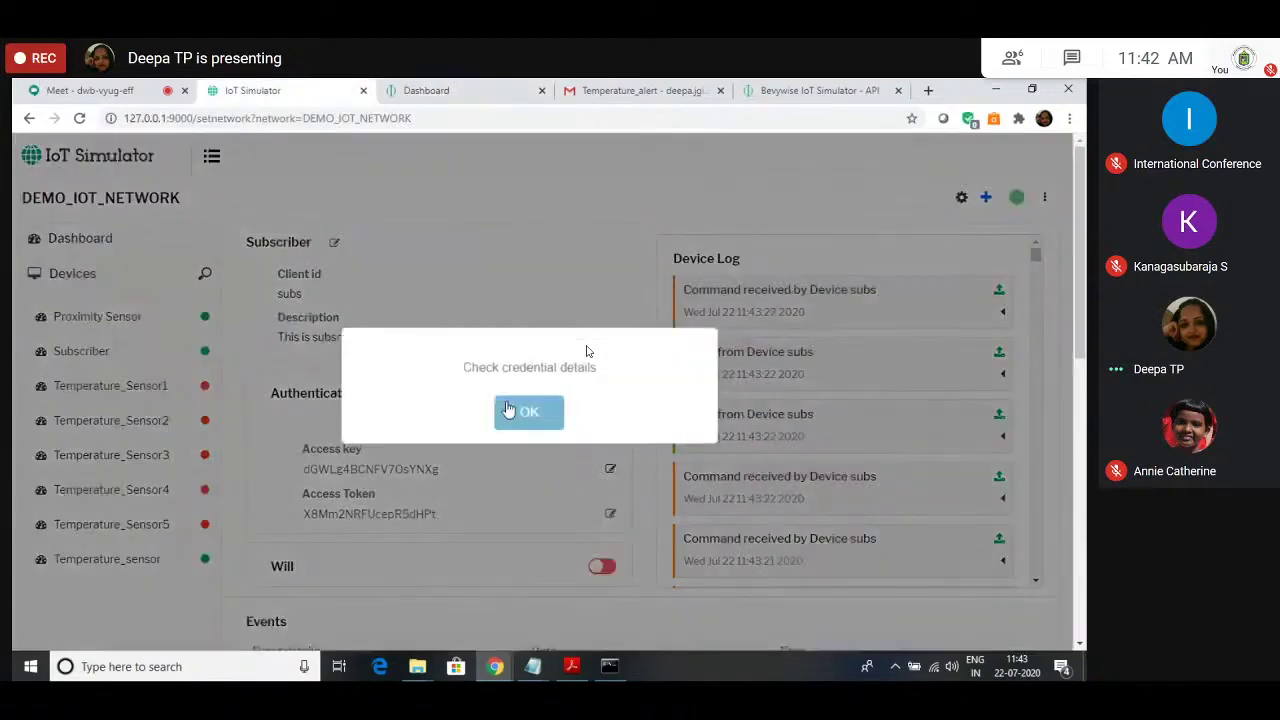
click(503, 411)
click(210, 163)
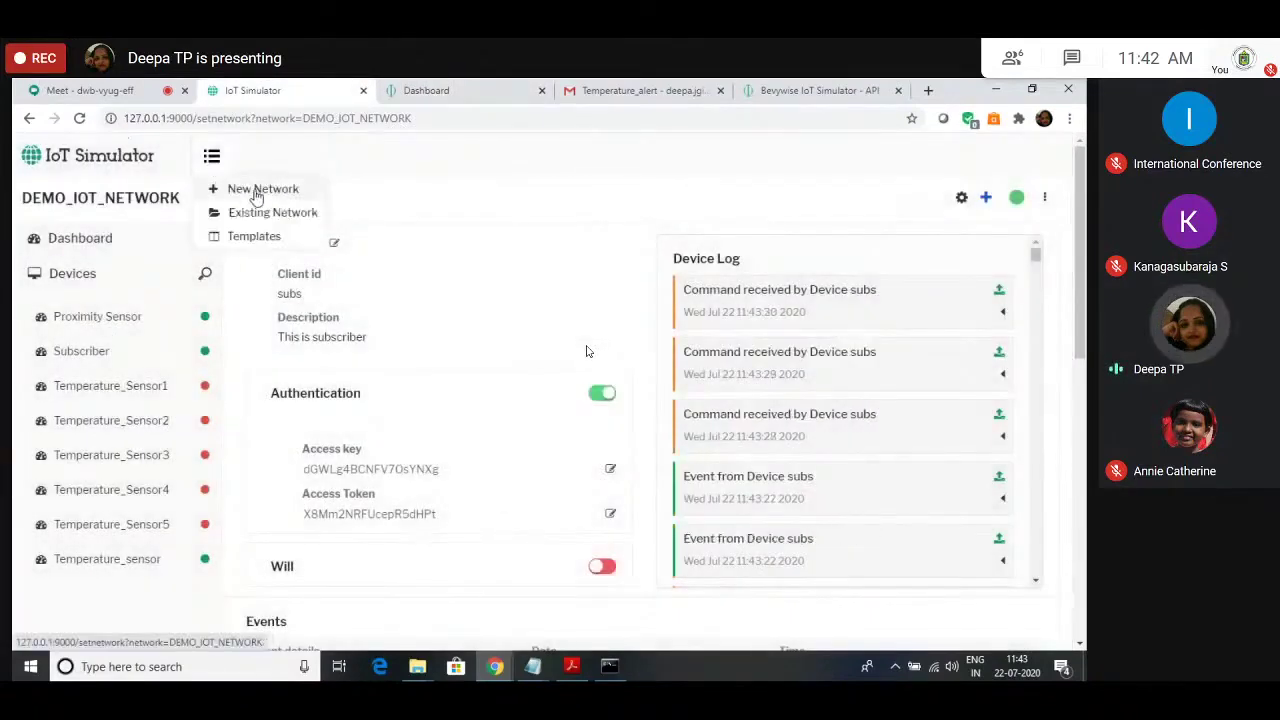
click(255, 189)
Step: Stop DEMO_IOT_NETWORK and create Airport_Iot, described as an IoT network for Airport Surveillance
click(583, 421)
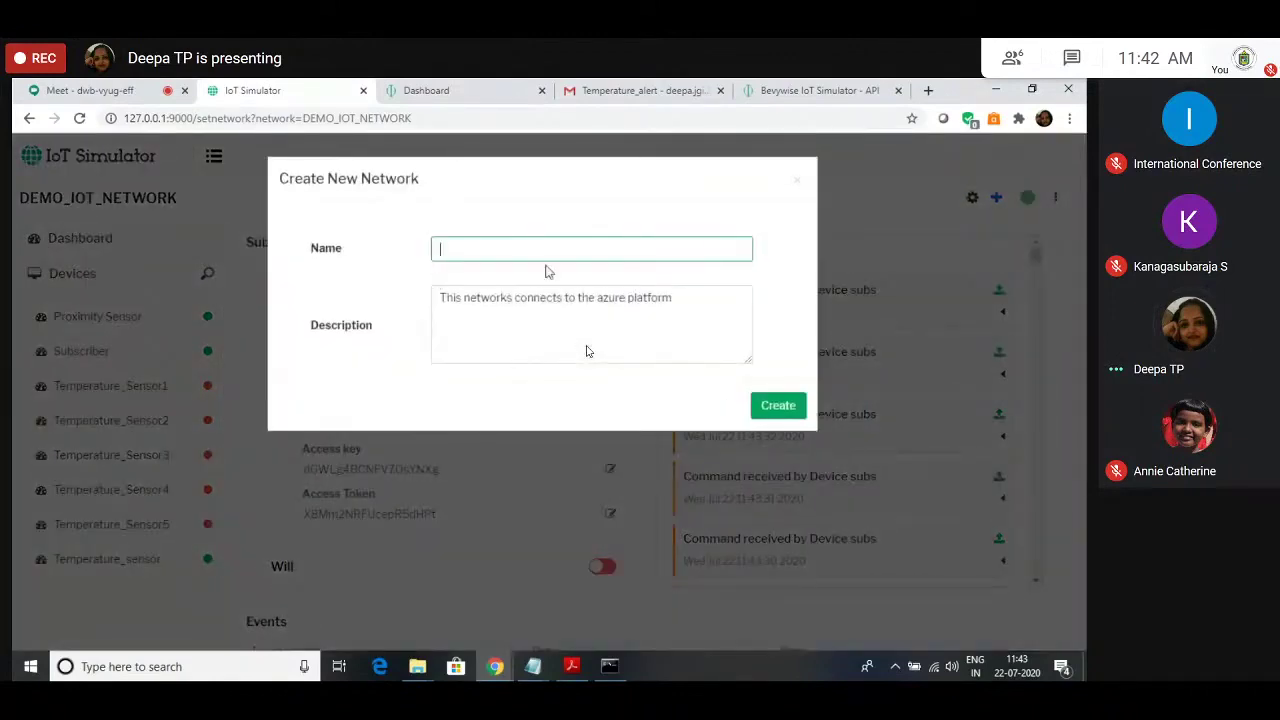
text(Airp)
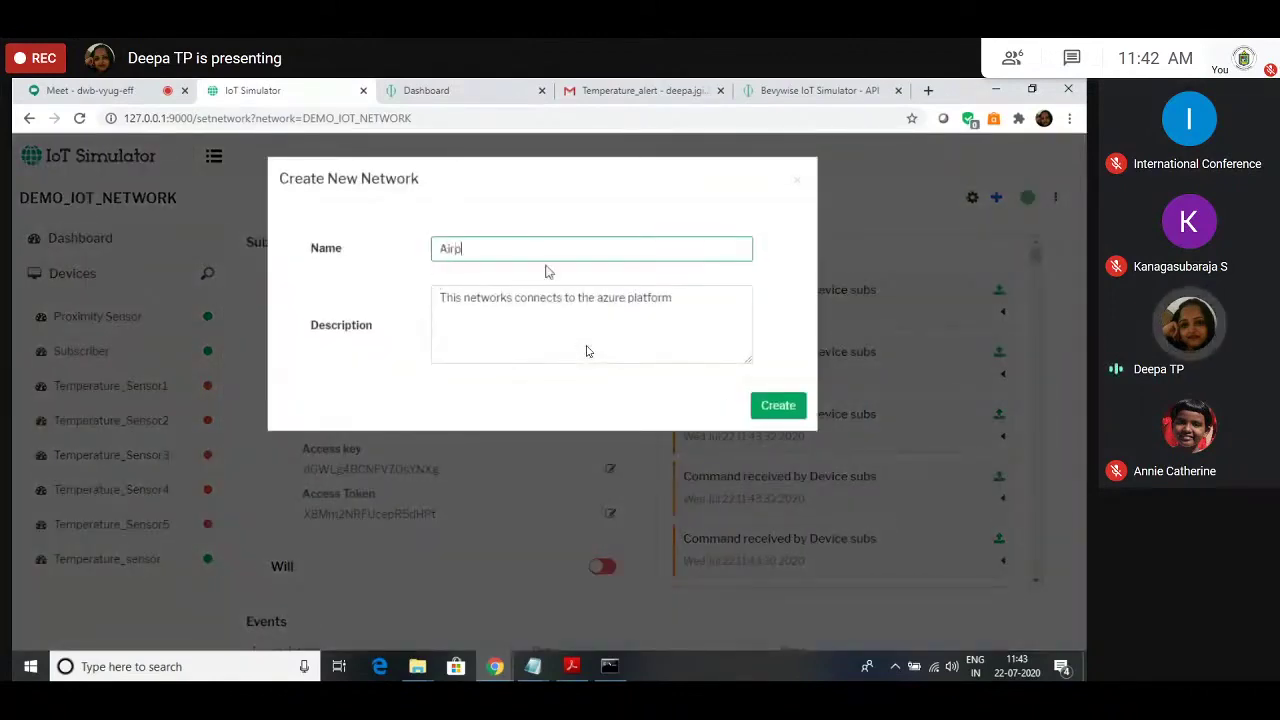
text(ort_)
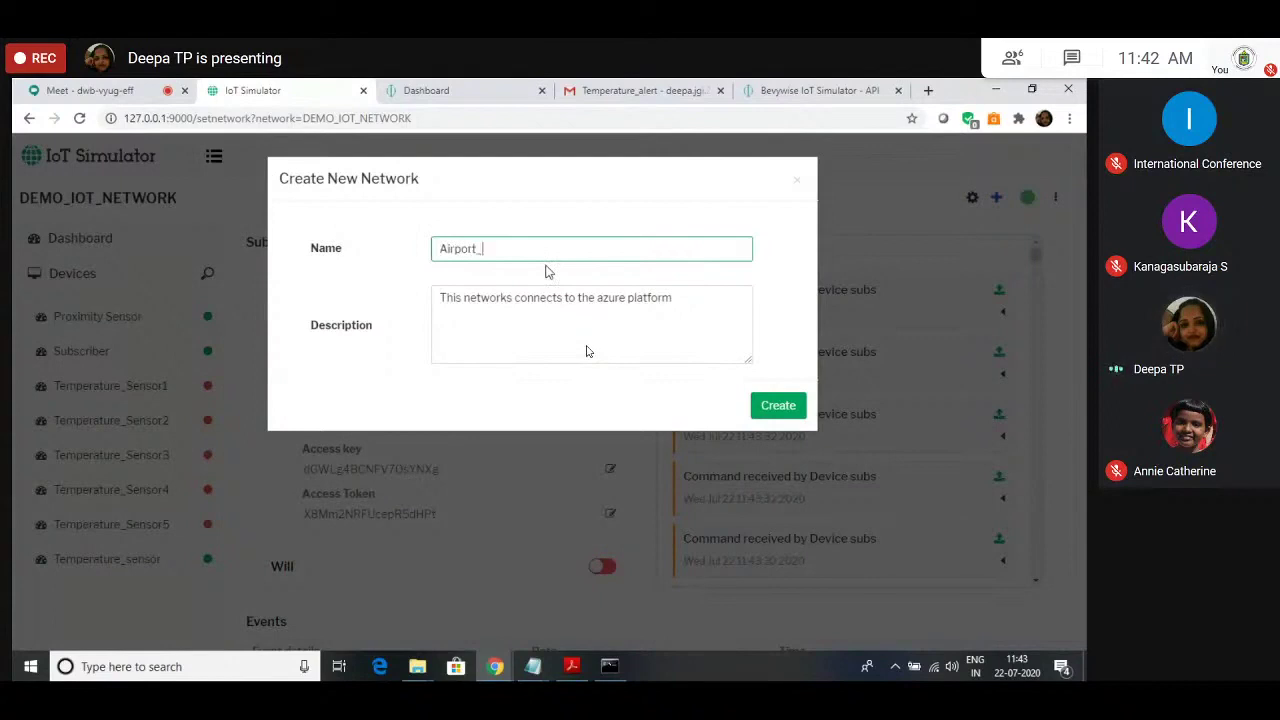
text(Iot)
click(672, 300)
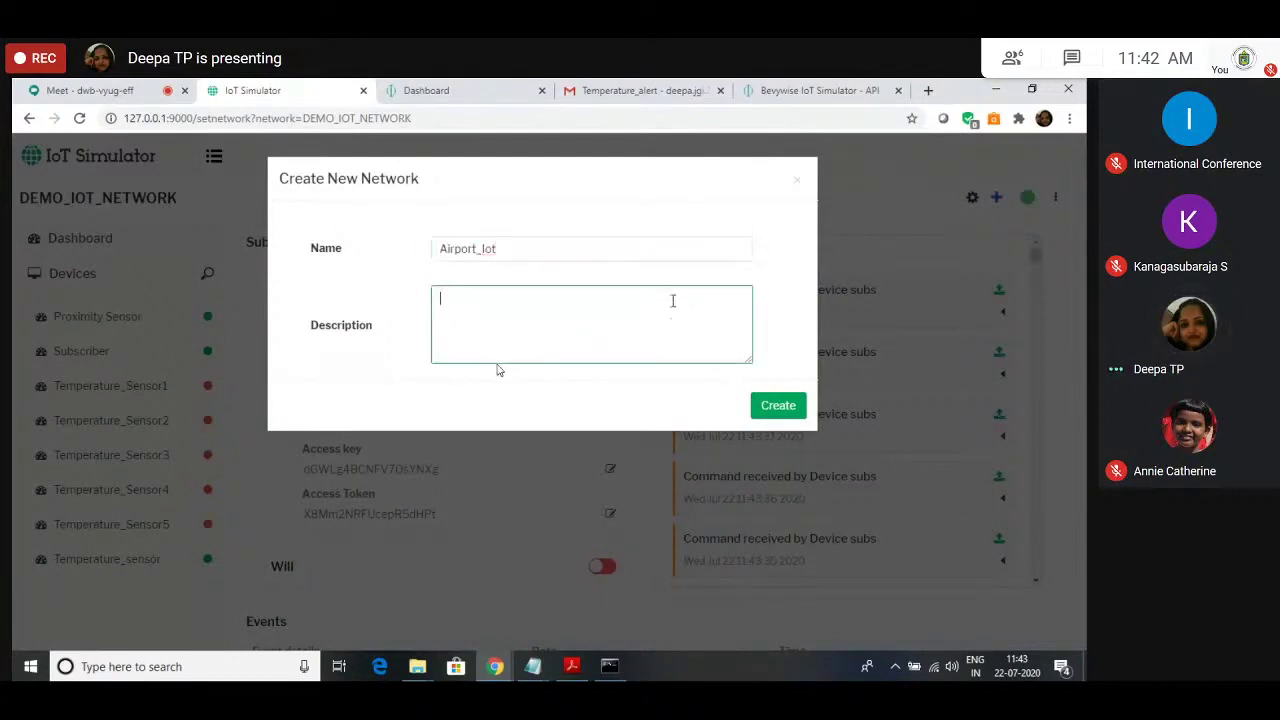
text(This is )
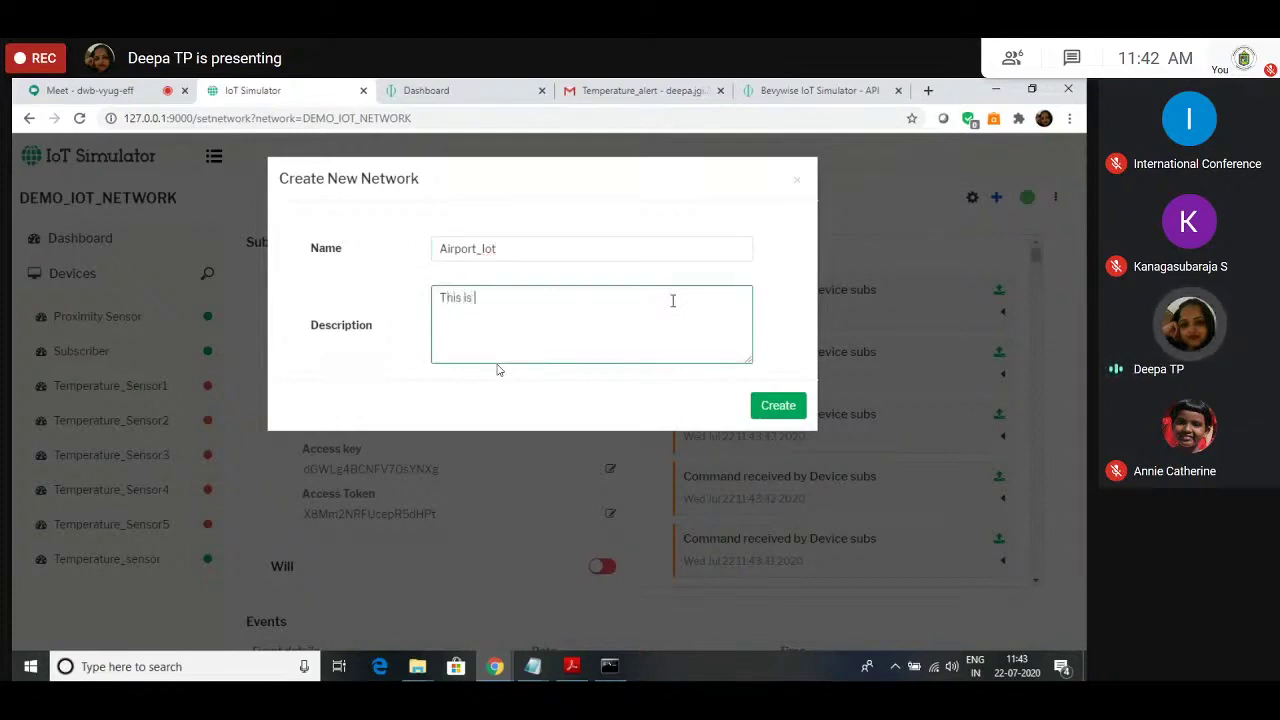
text(IoT)
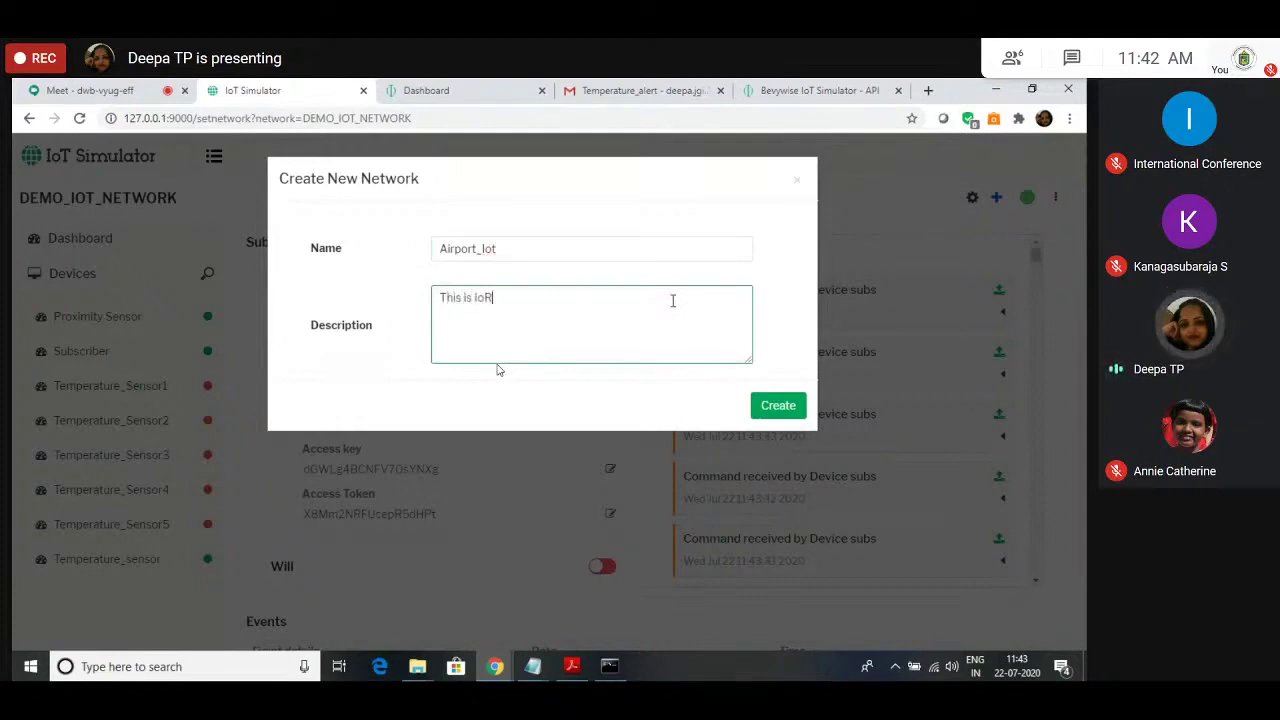
text( netowrk)
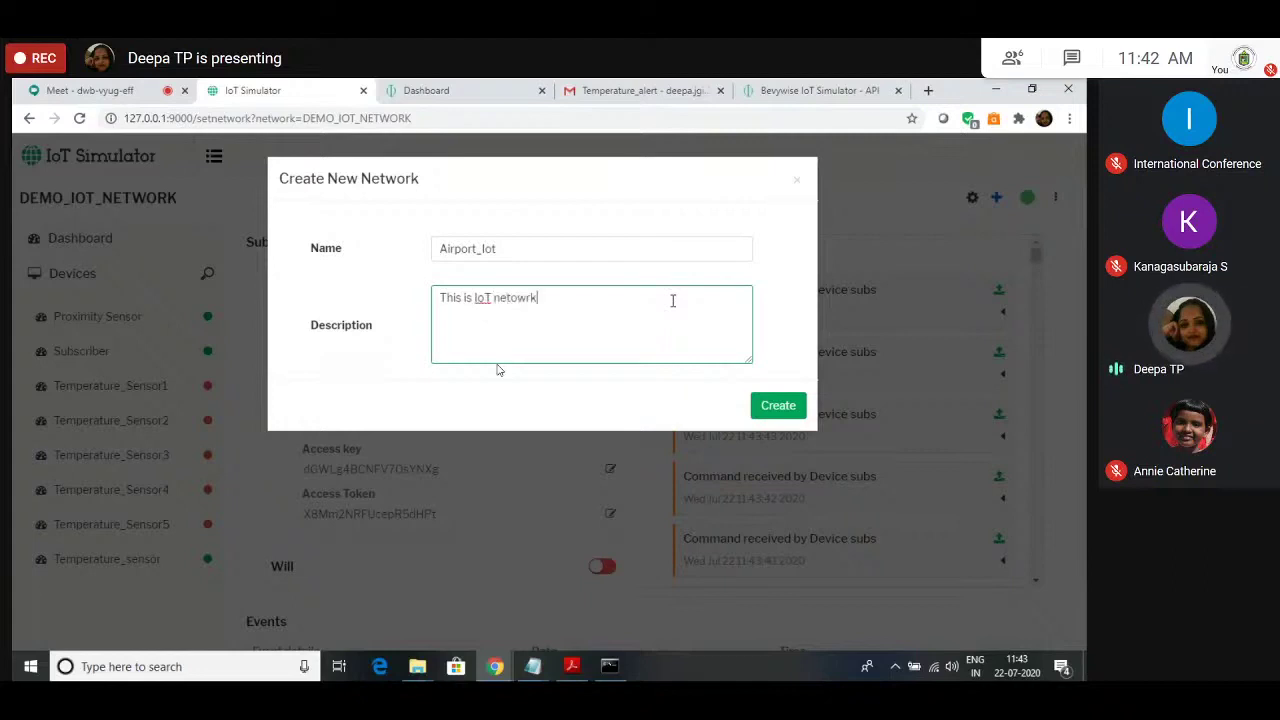
key(BackSpace)
key(BackSpace)
key(BackSpace)
key(BackSpace)
text(work for Ai)
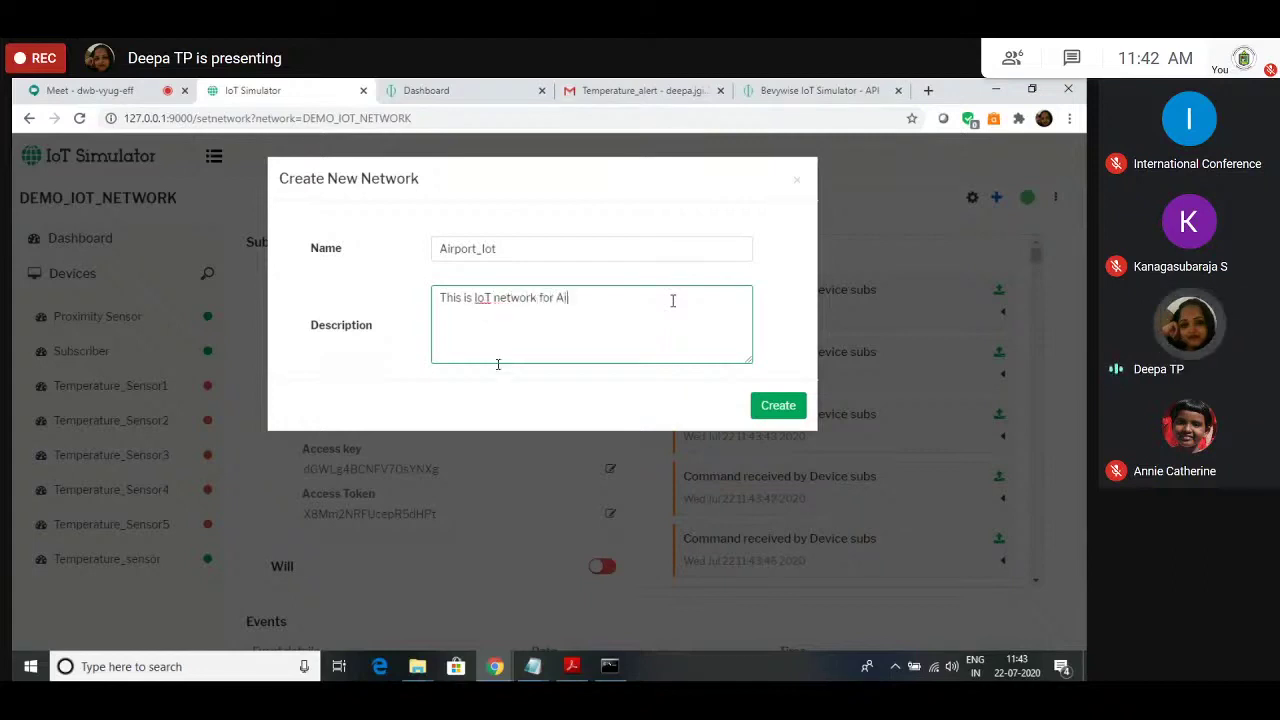
text(rport Sy)
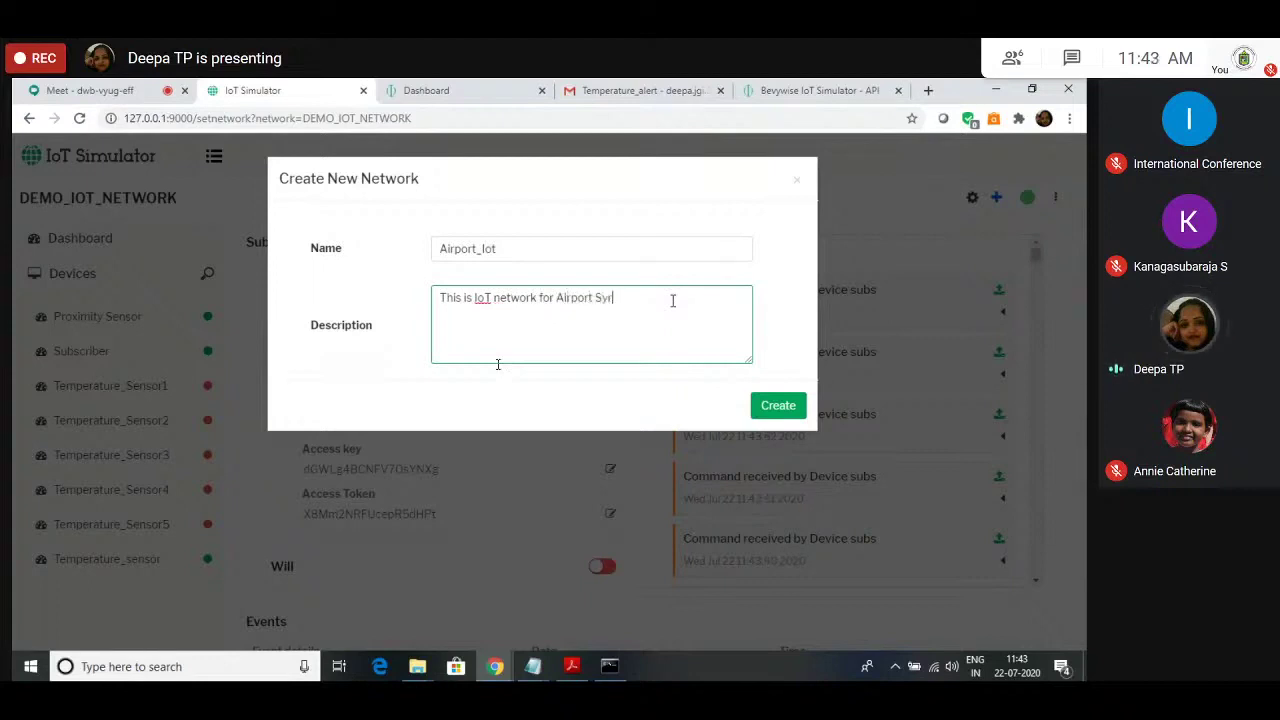
text(rveilla)
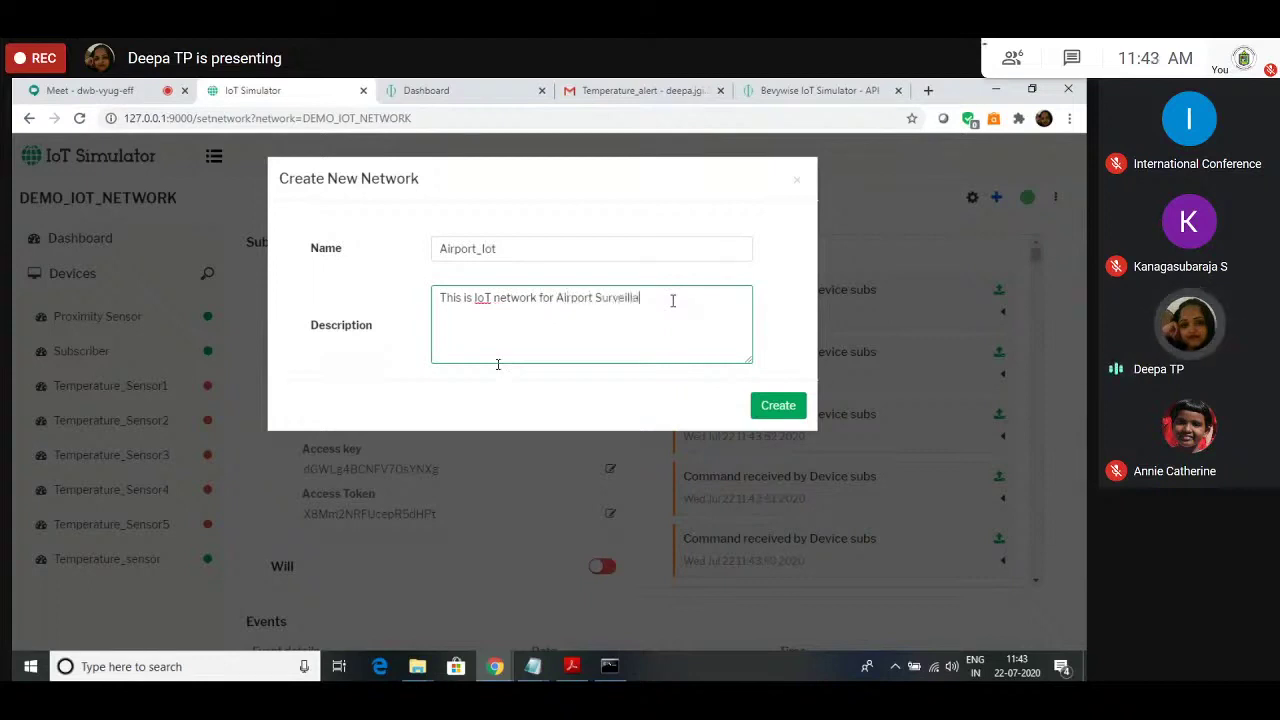
text(nee)
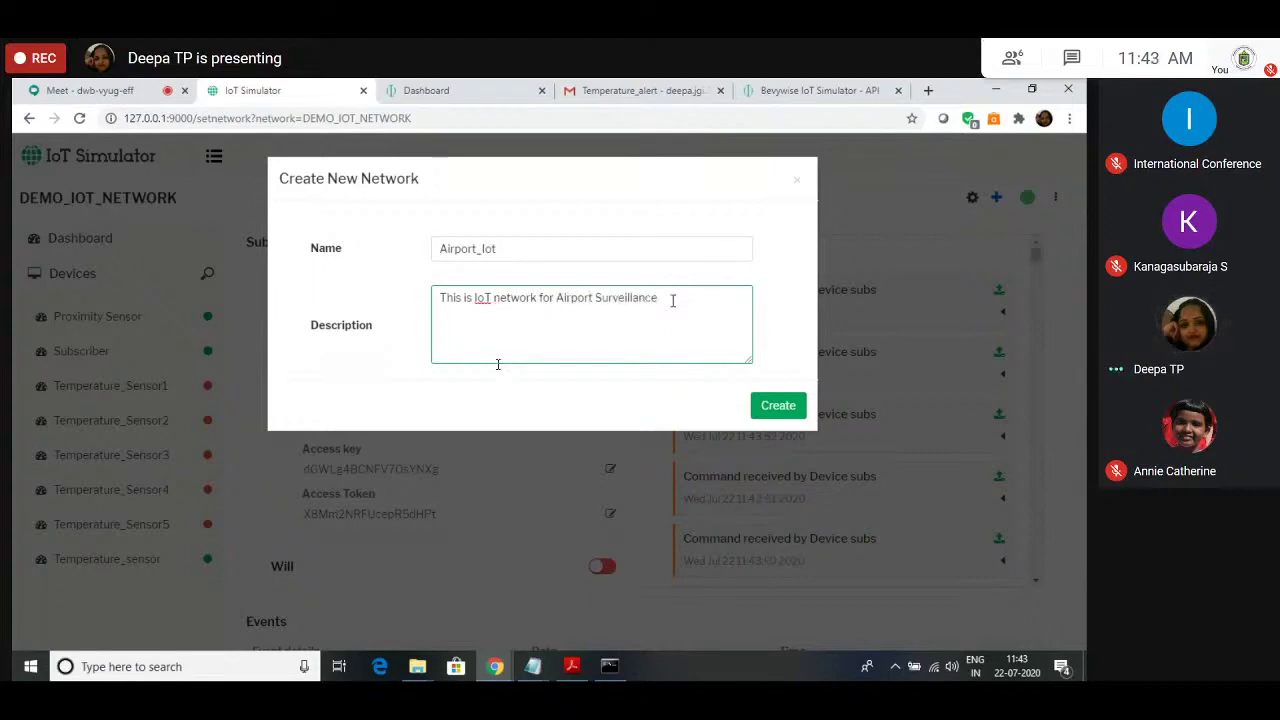
click(778, 405)
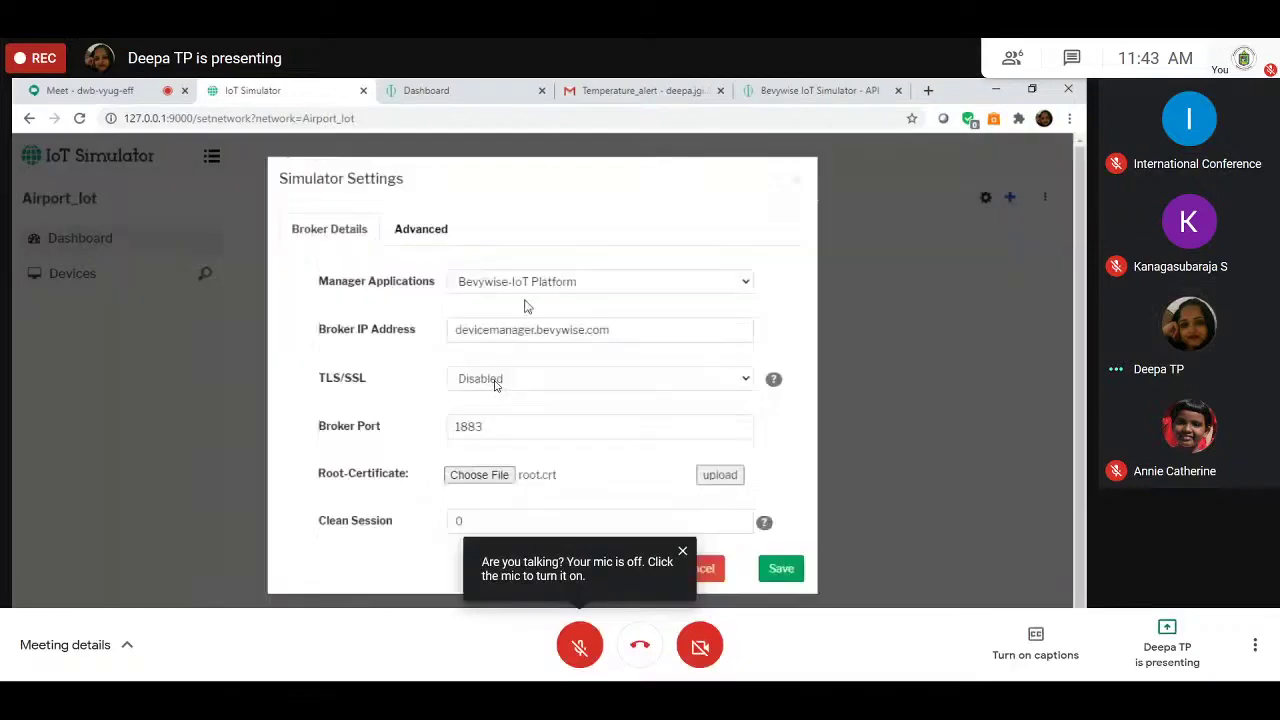
Step: Keep Bevywise-IoT Platform as manager application and save the devicemanager.bevywise.com port 1883 broker settings
click(462, 285)
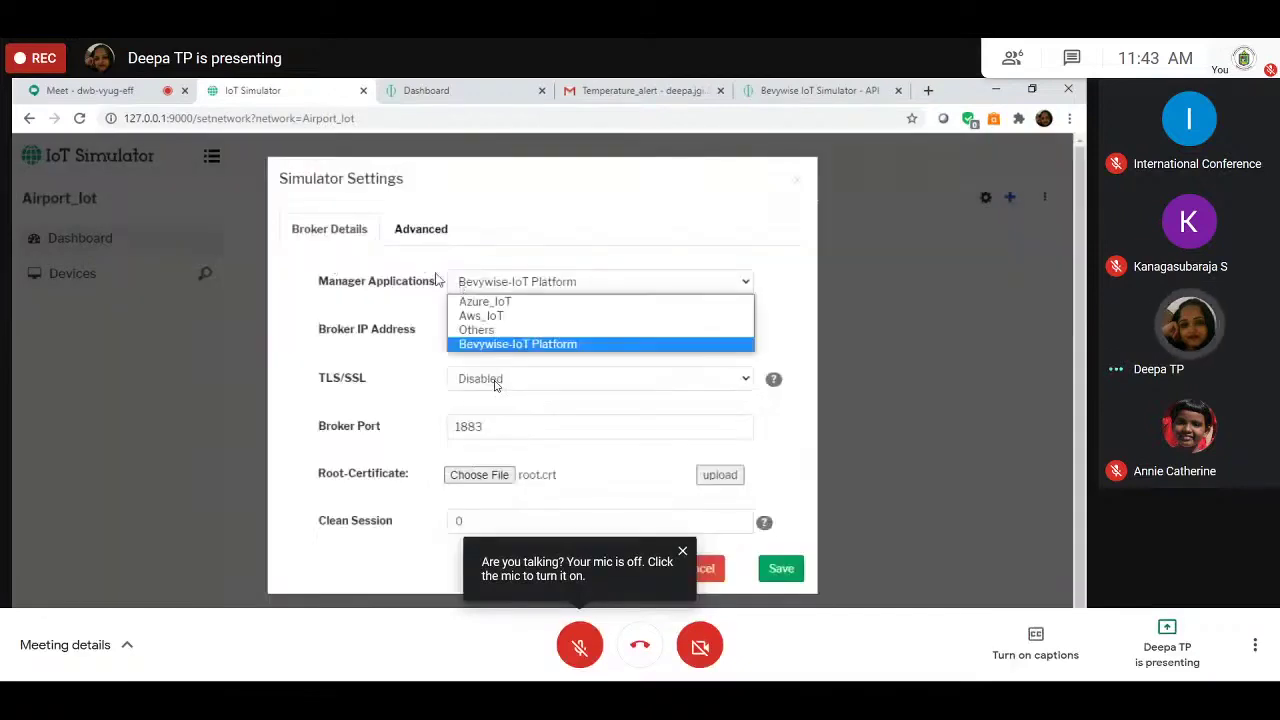
click(432, 275)
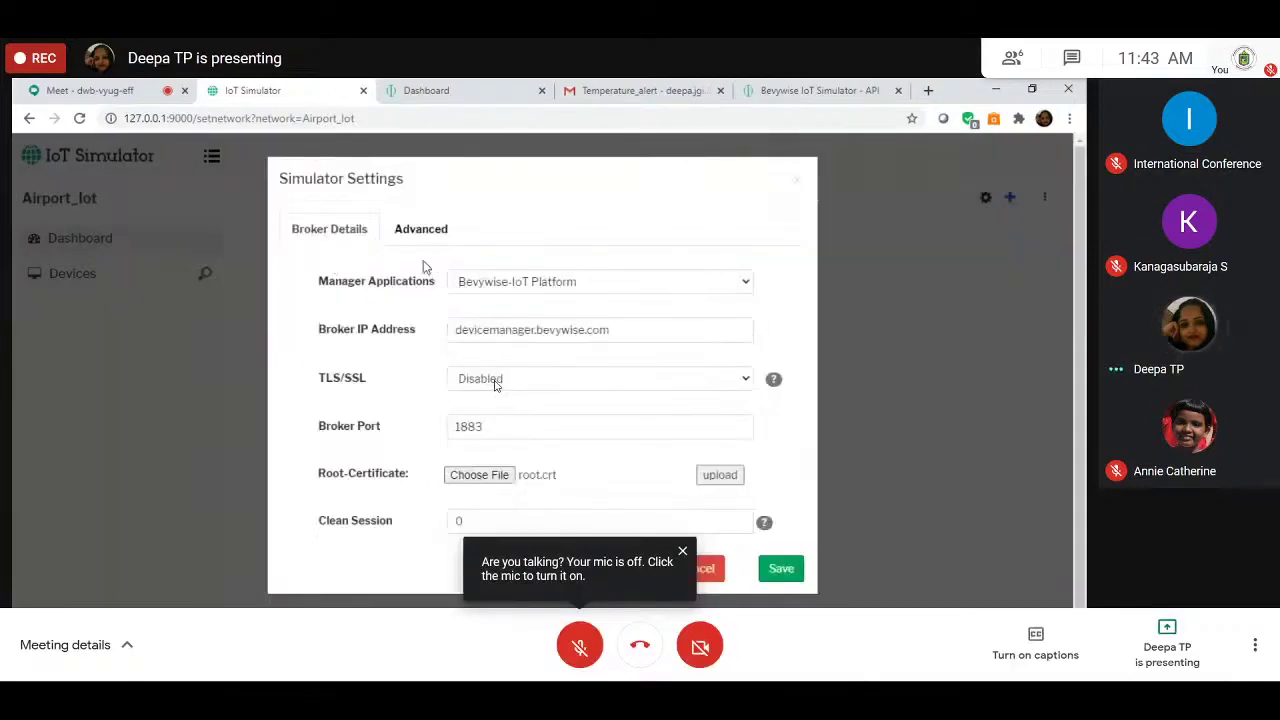
click(512, 287)
click(512, 287)
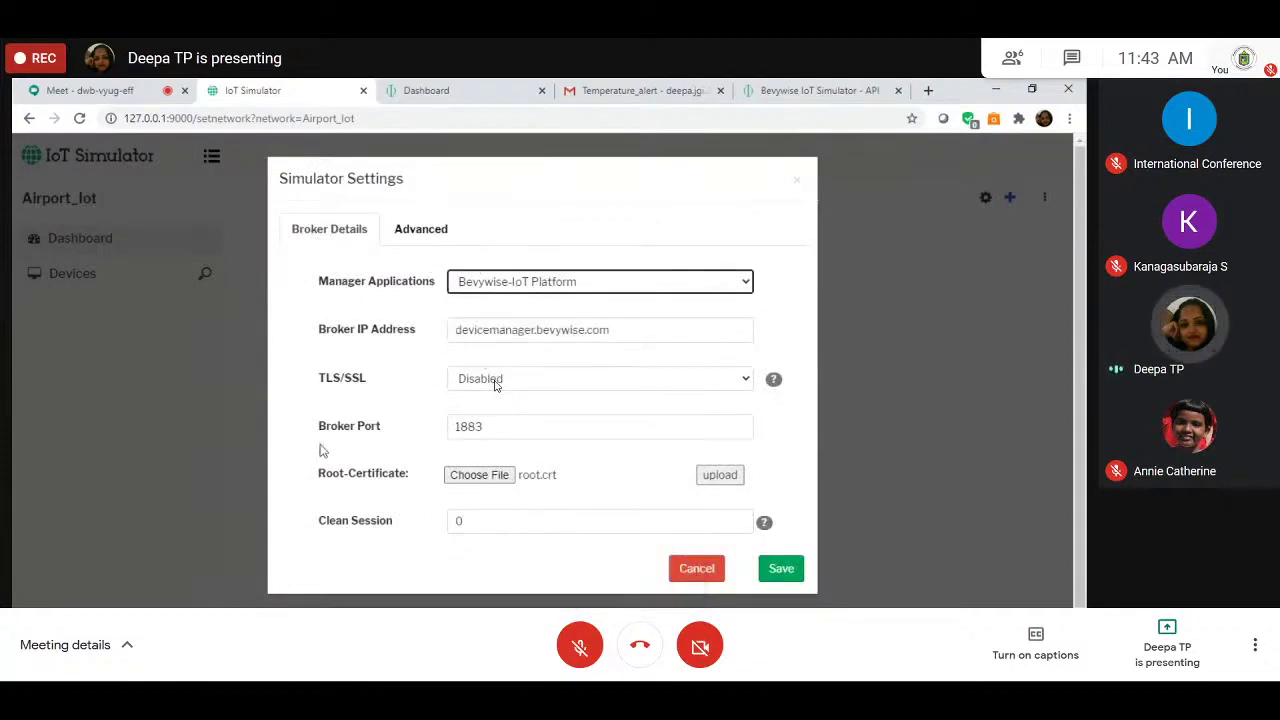
click(418, 226)
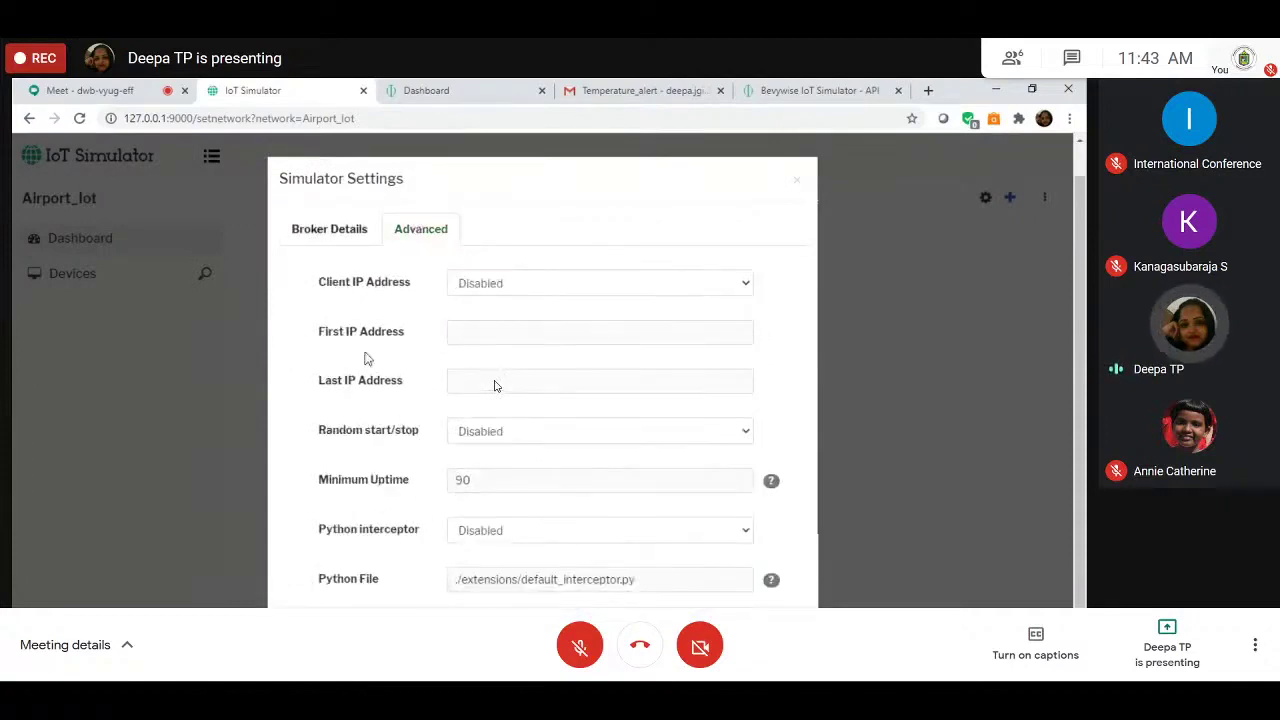
click(348, 237)
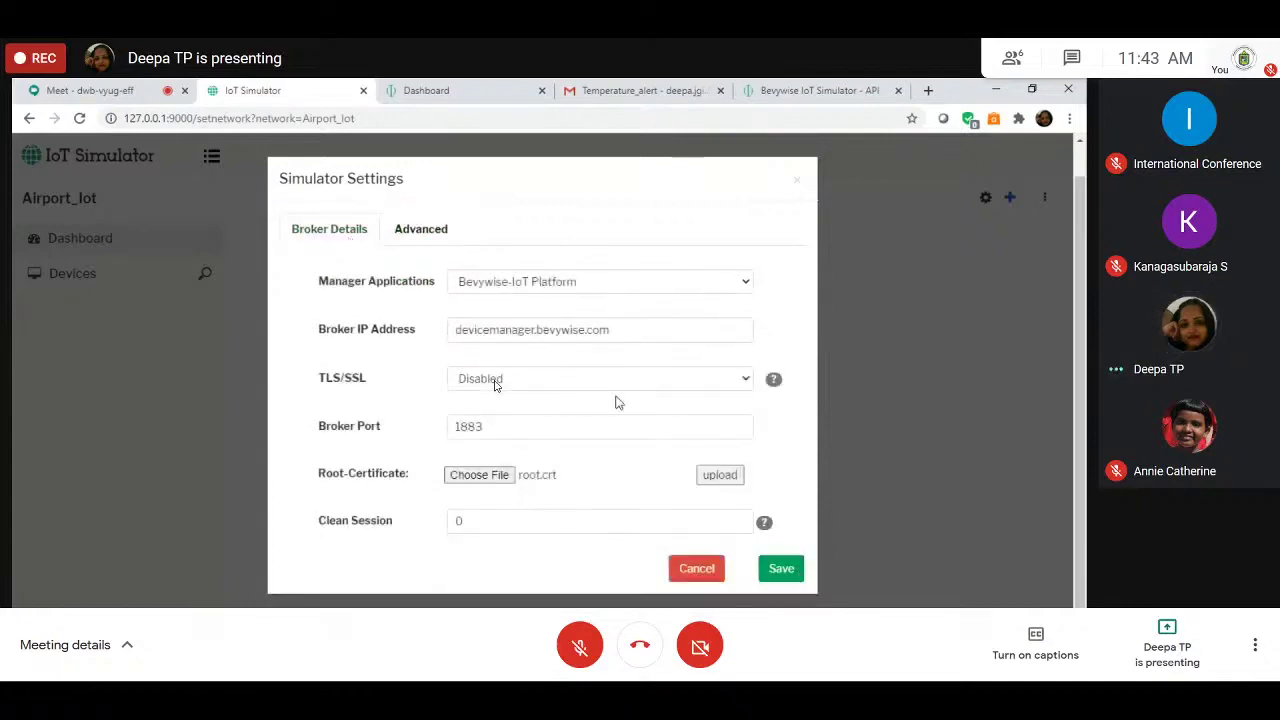
click(790, 578)
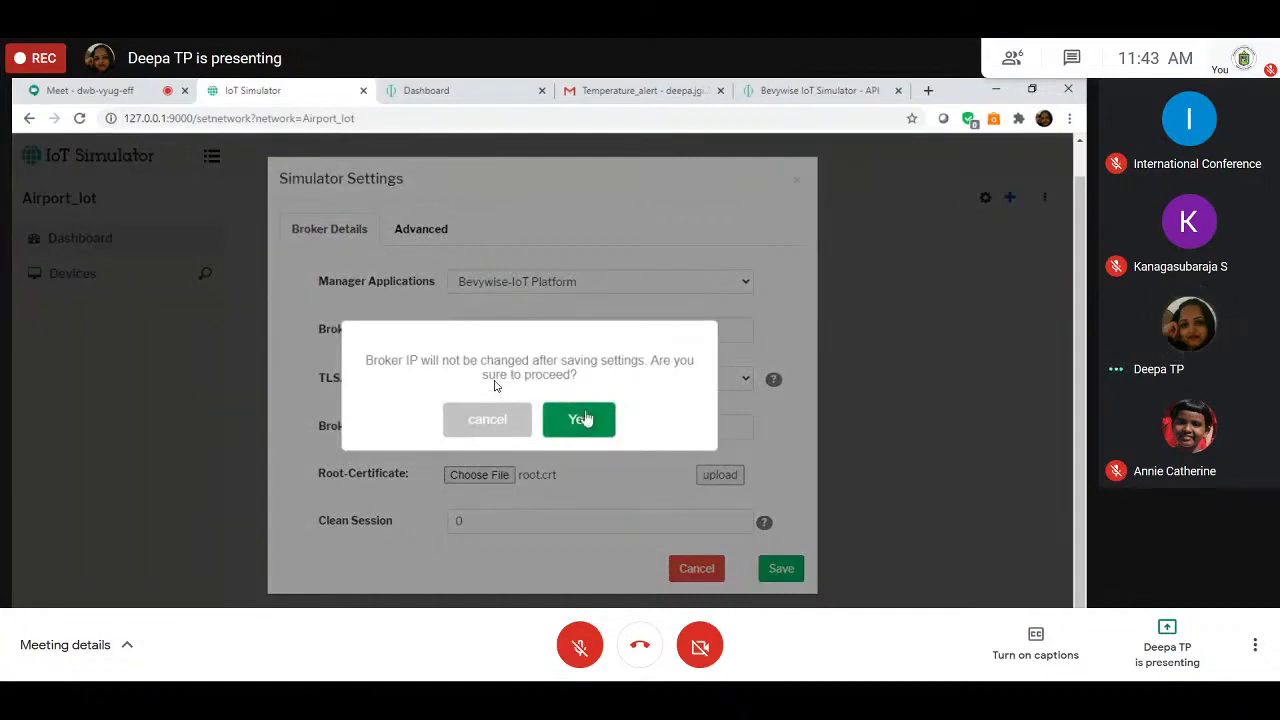
click(585, 419)
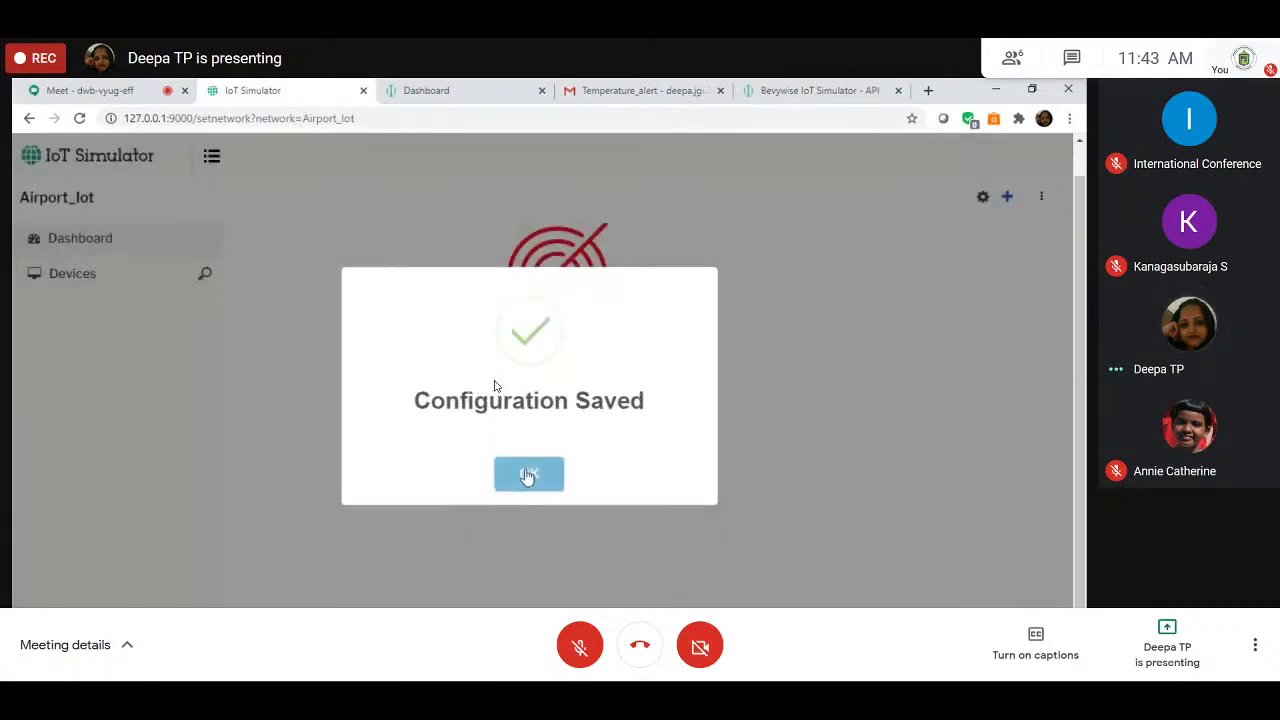
click(528, 475)
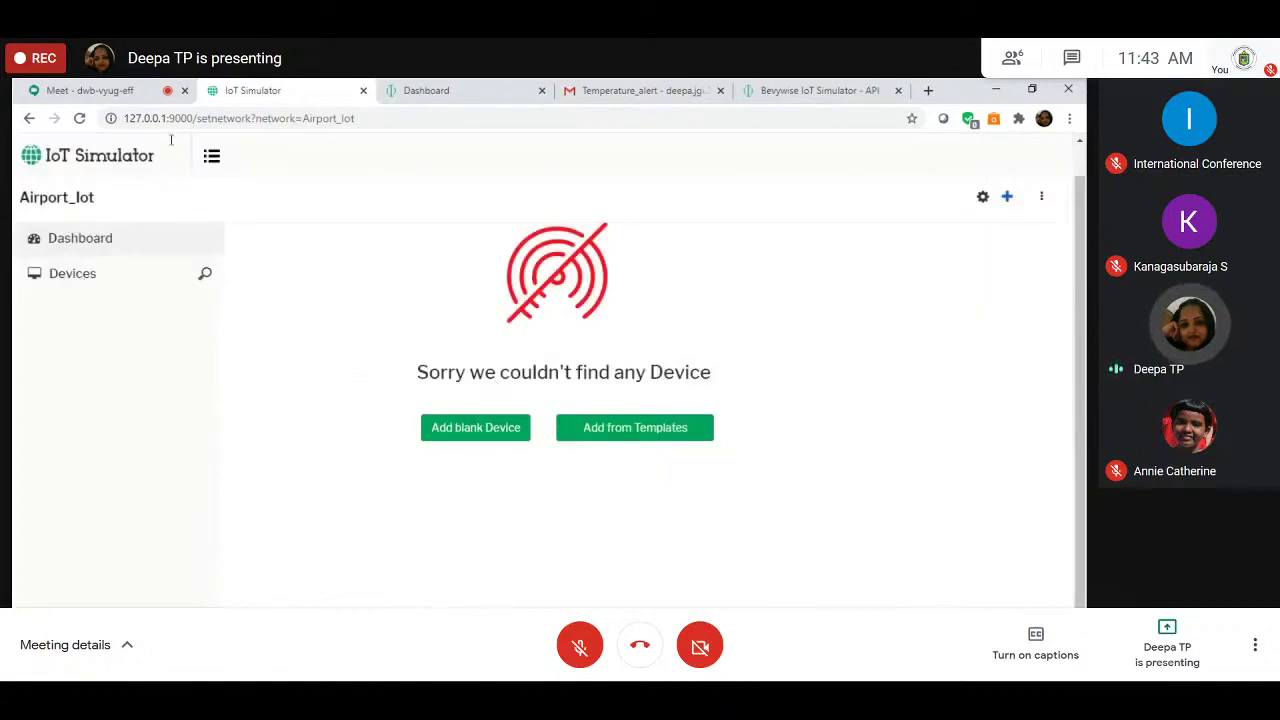
key(alt+Tab)
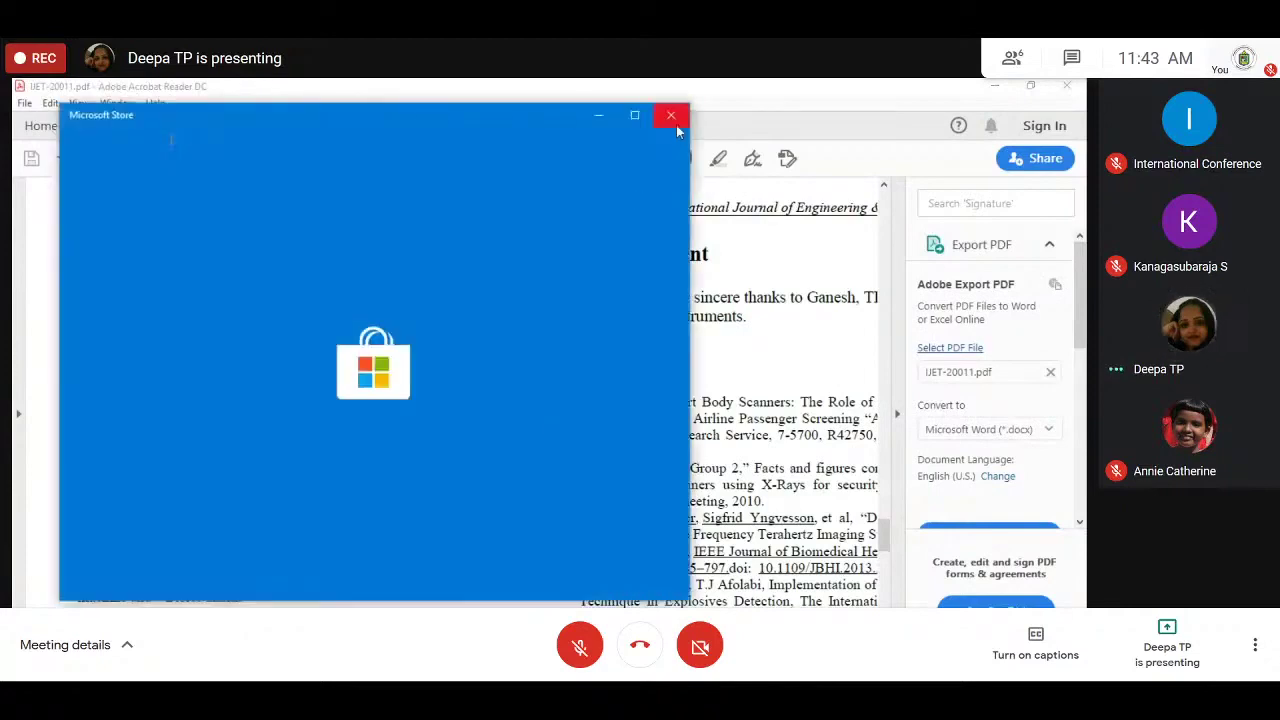
Step: Close the stray store window and bring the IoT Simulator back
click(676, 125)
mouse_move(322, 600)
click(435, 597)
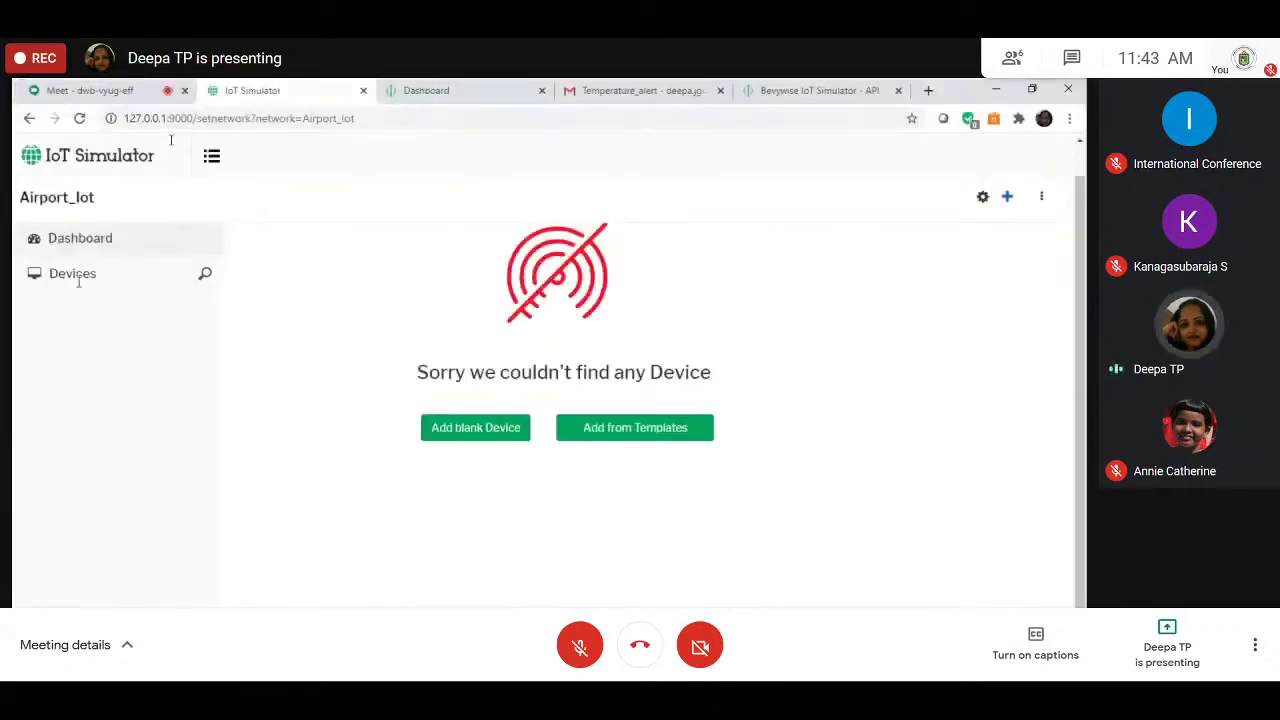
Step: Add blank device Proximity_sensor with ID air_p and description 'This is proximity sensor'
click(459, 428)
click(483, 250)
text(Proximity)
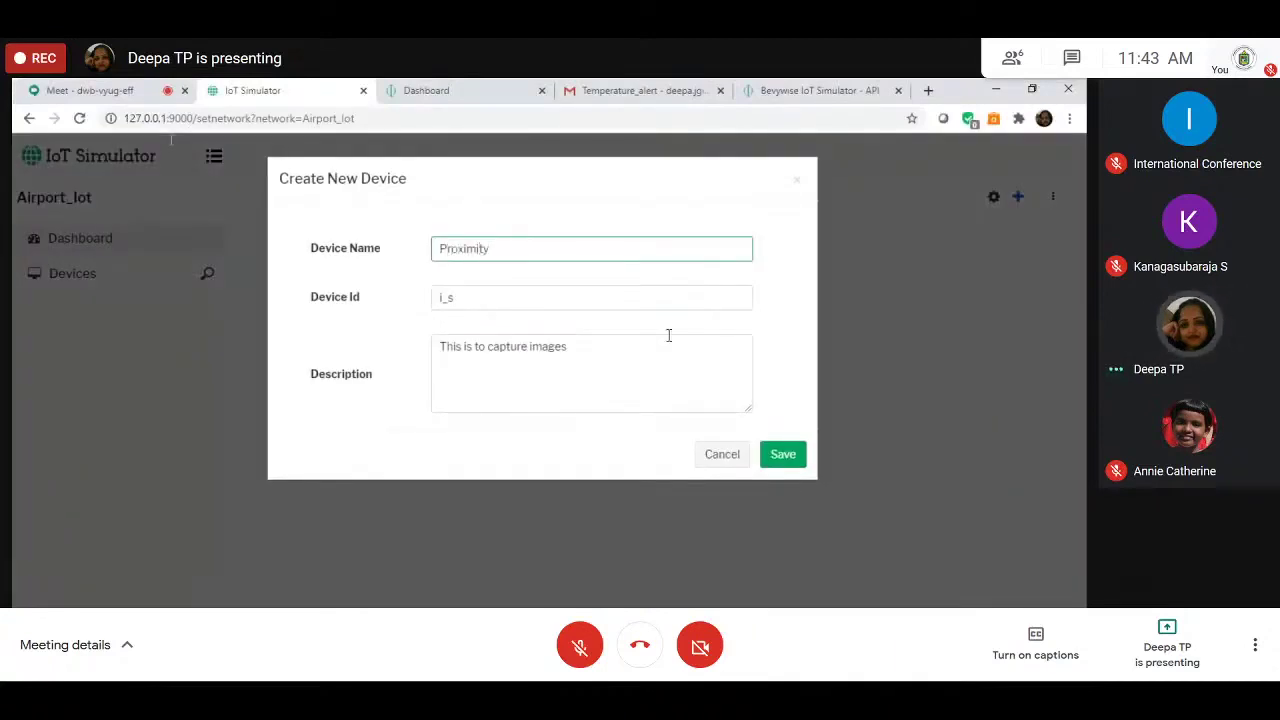
text(_senso)
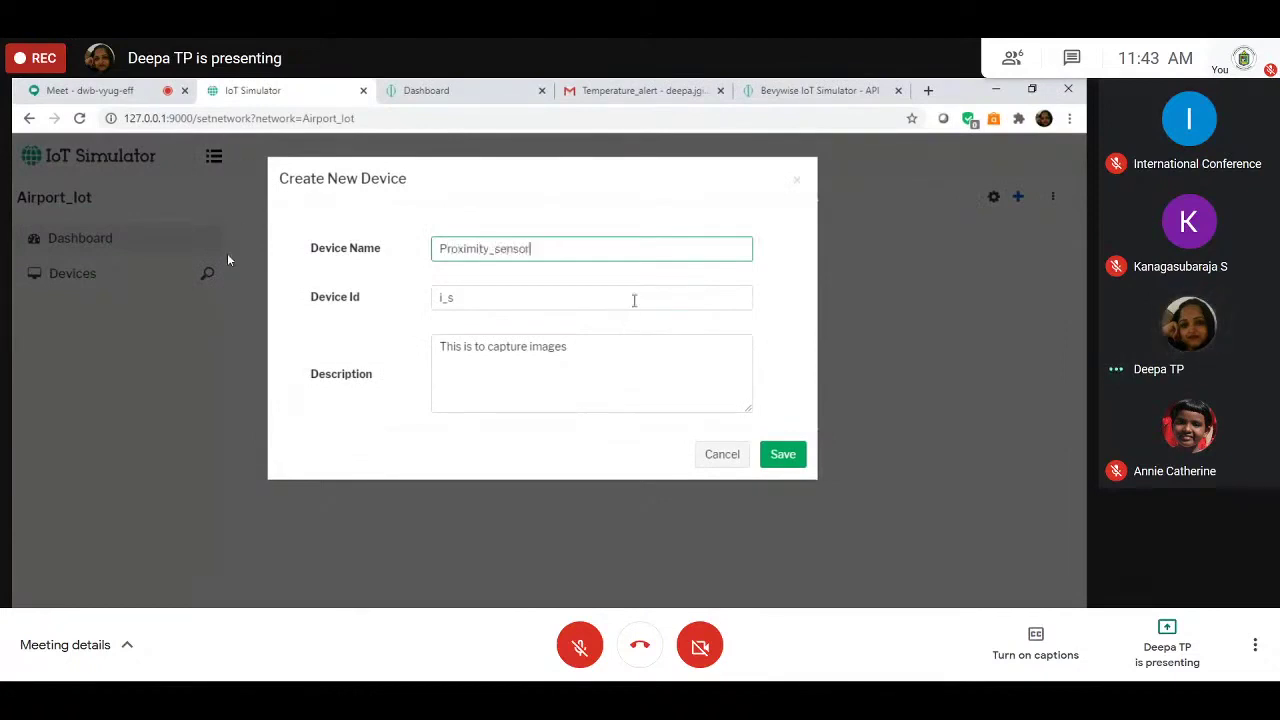
text(e)
key(BackSpace)
text(r)
click(634, 300)
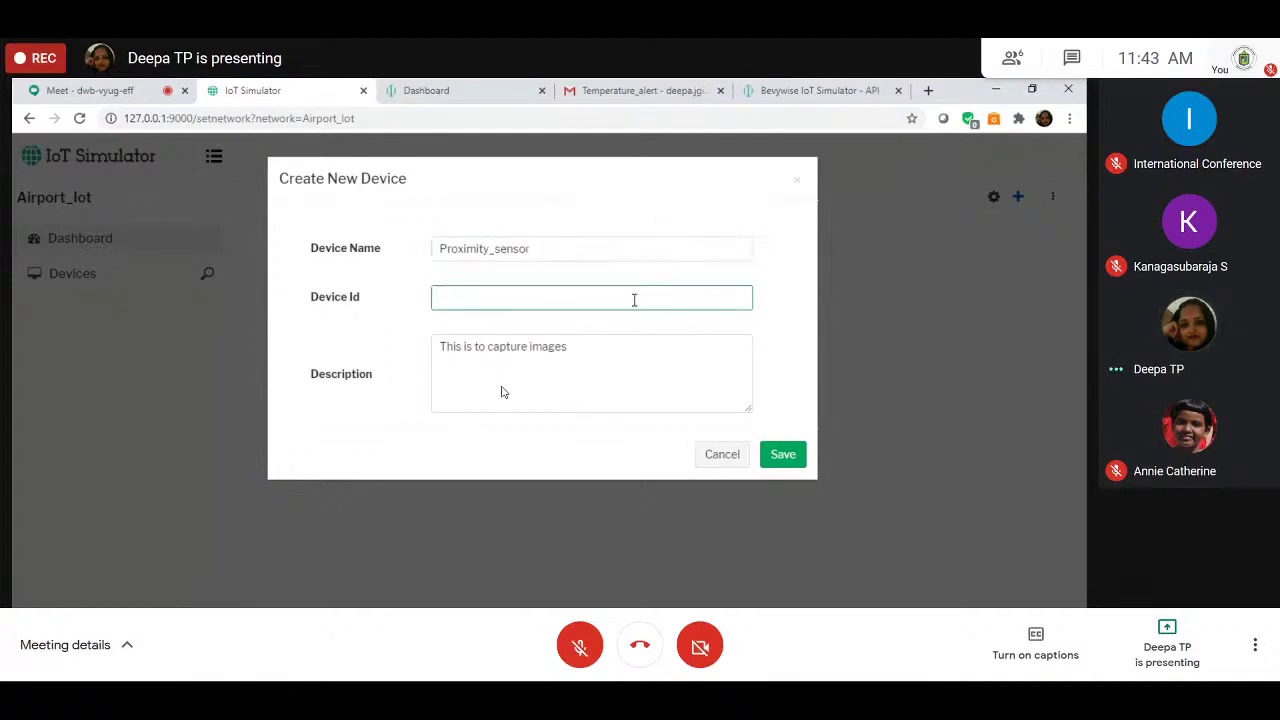
text(air_p)
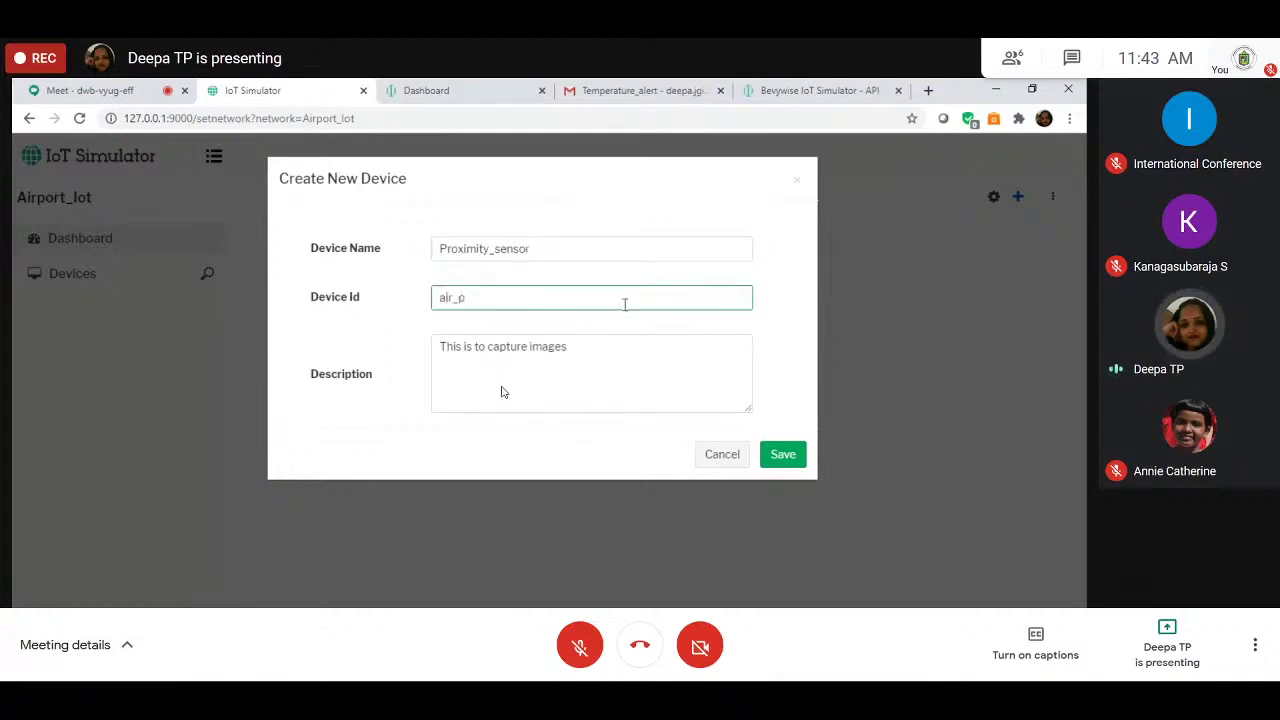
click(586, 355)
text(This is proximity sensor)
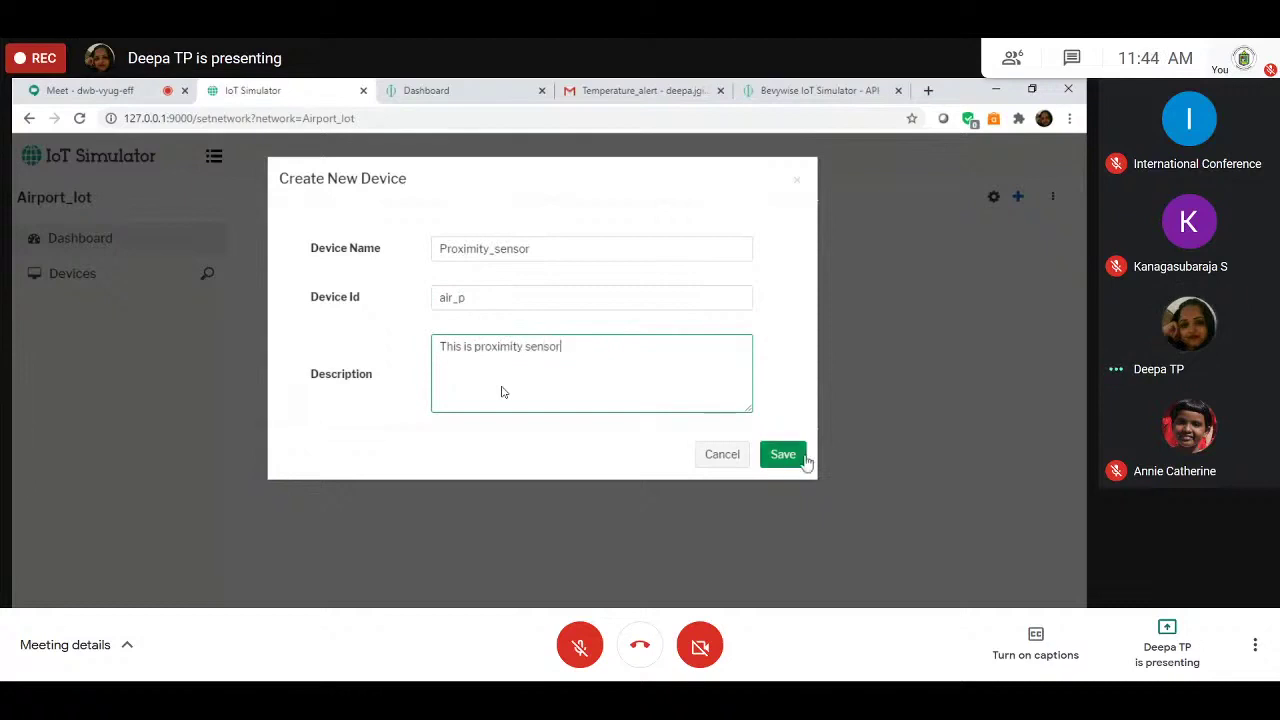
click(804, 458)
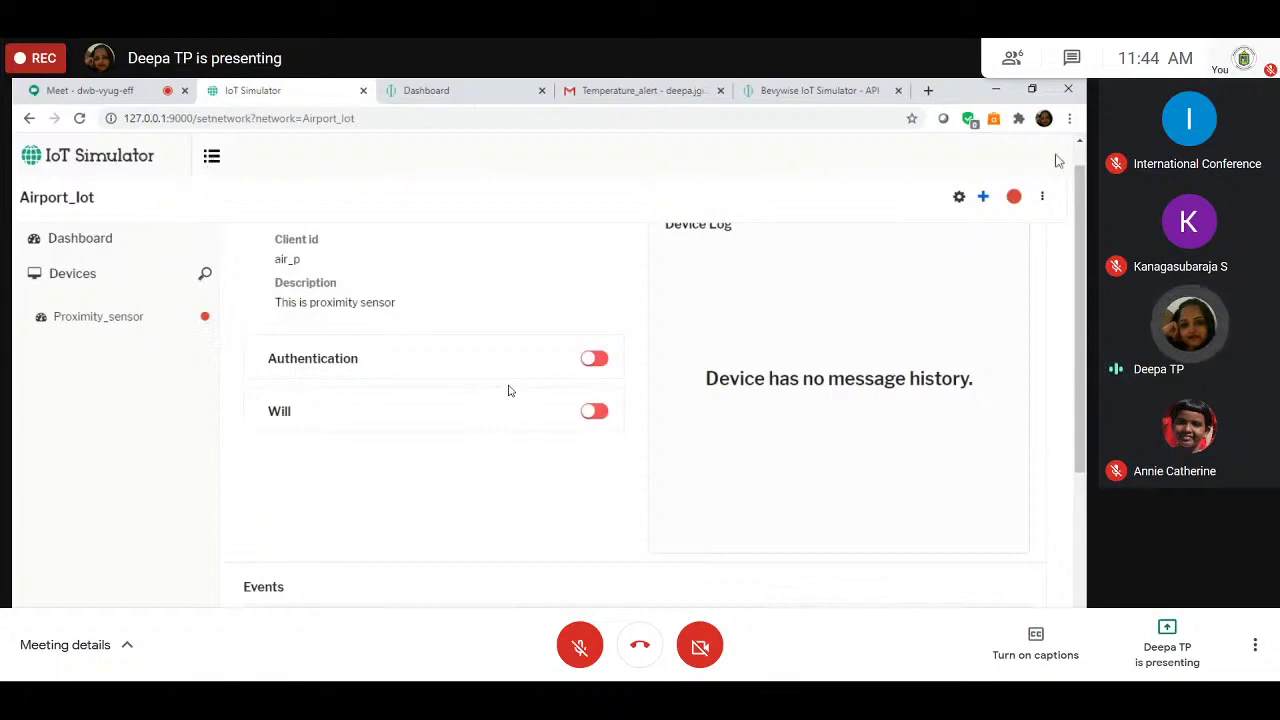
Step: Start another blank device and clear the leftover device ID air_p
click(984, 197)
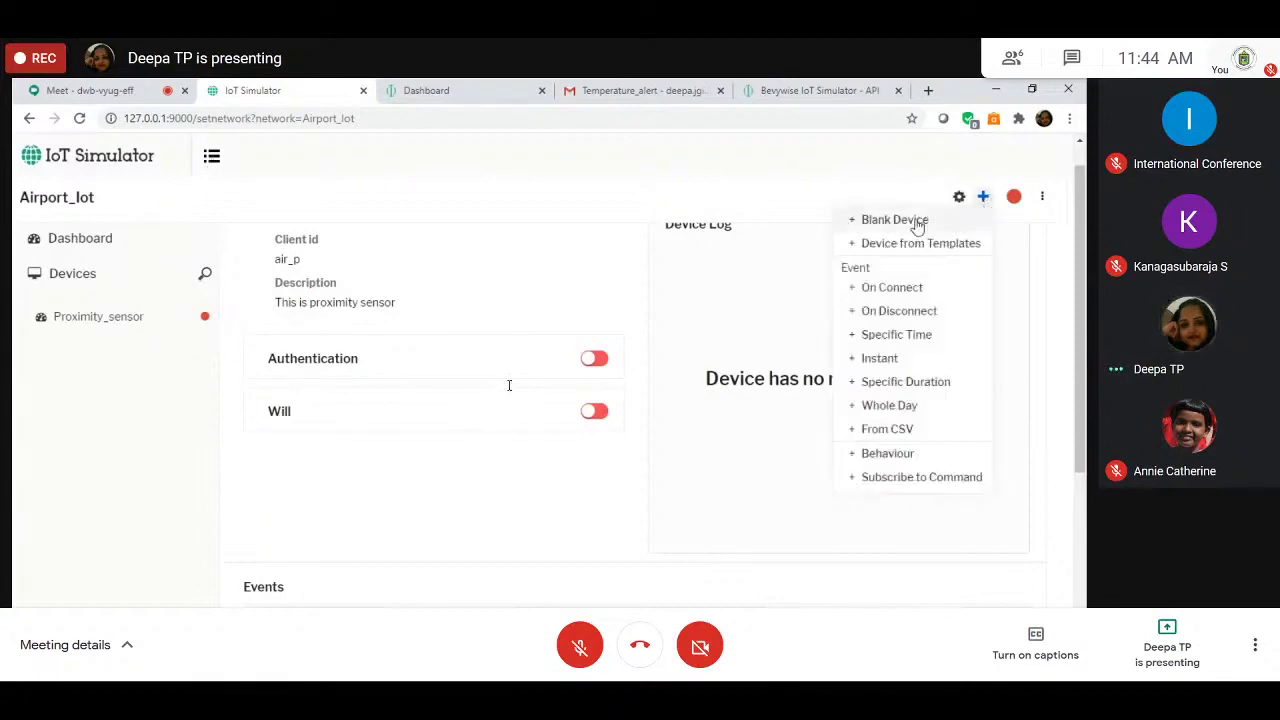
click(895, 220)
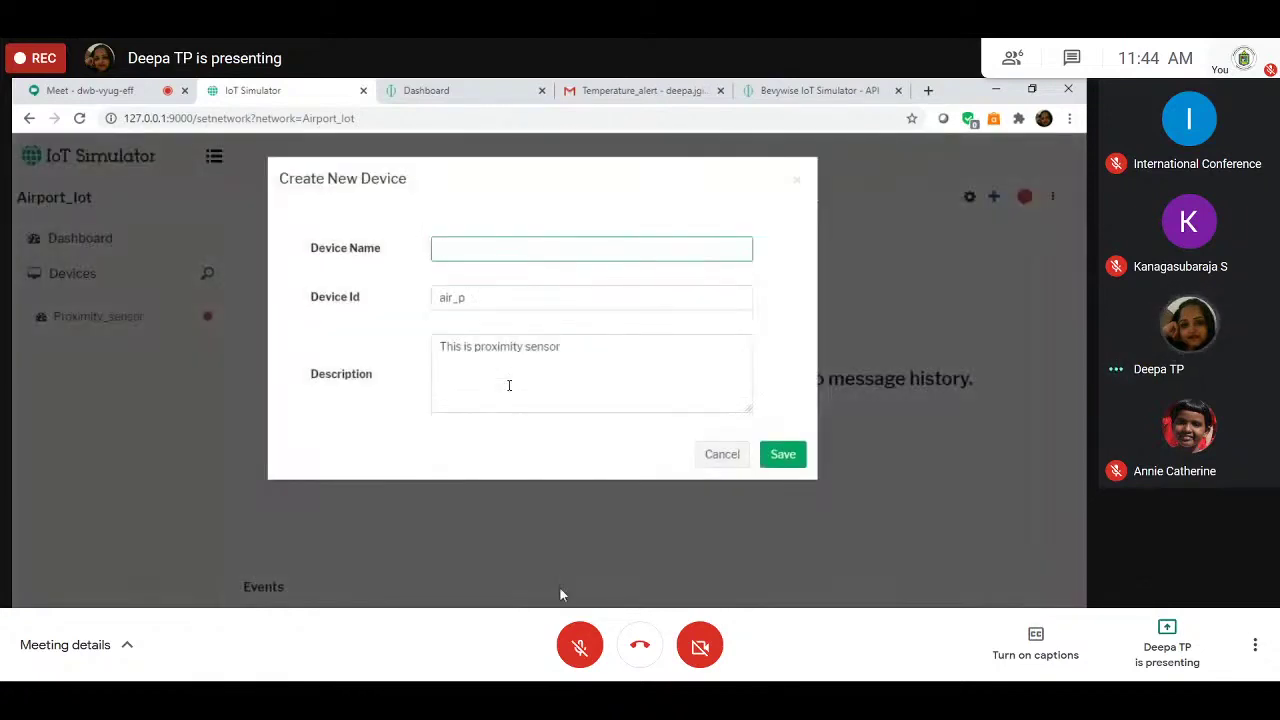
key(alt+Tab)
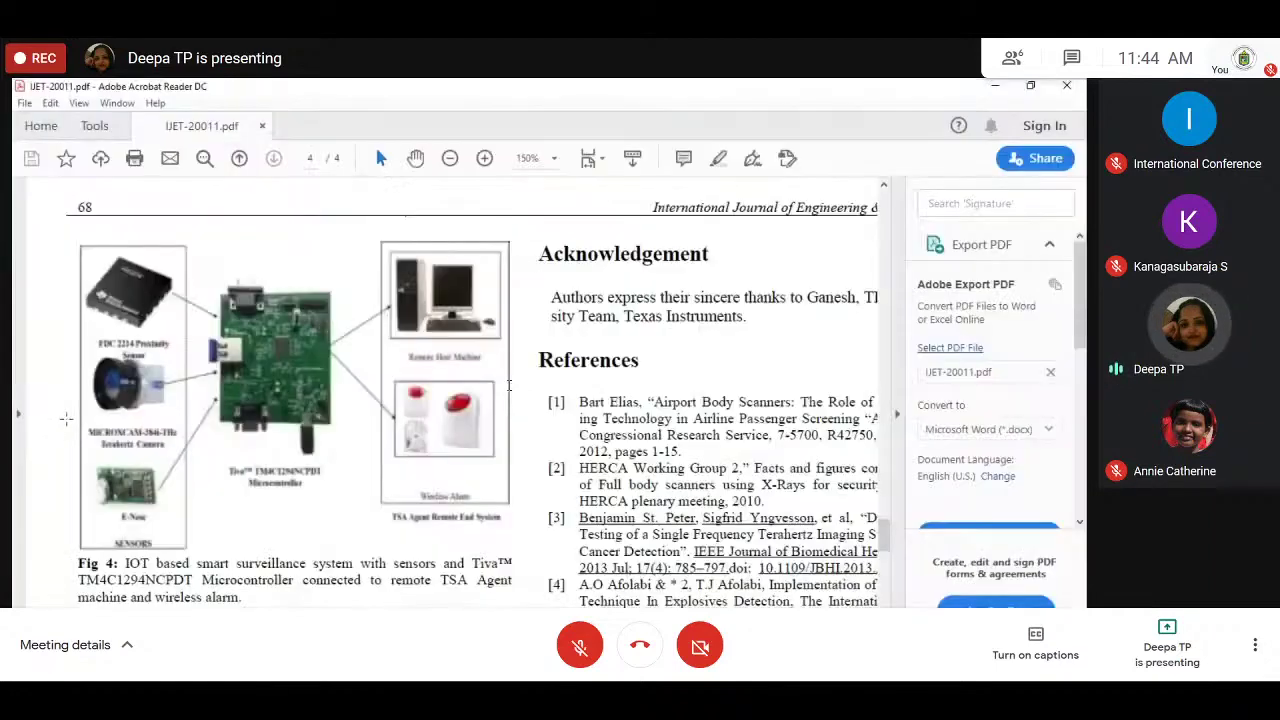
key(alt+Tab)
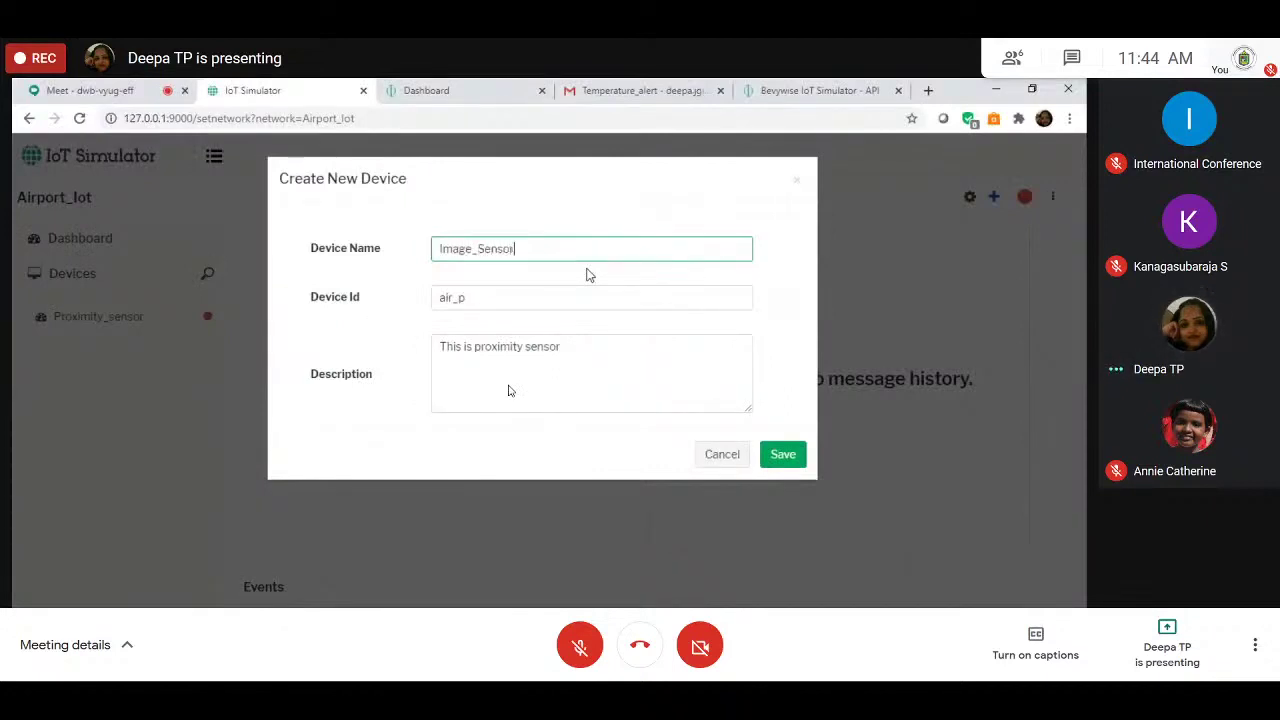
click(556, 293)
key(ctrl+a)
key(BackSpace)
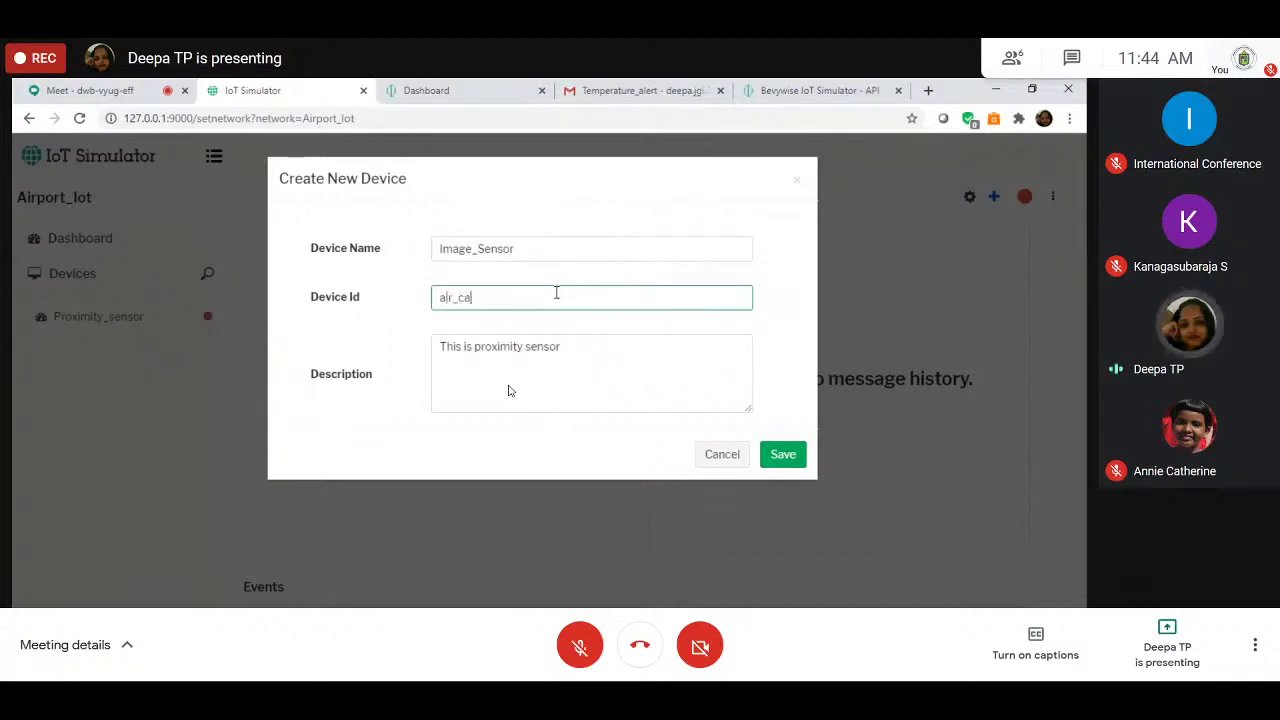
Step: Replace the description with 'This is camera' and save Image_Sensor with ID air_cam
click(557, 356)
key(ctrl+a)
key(BackSpace)
text(T)
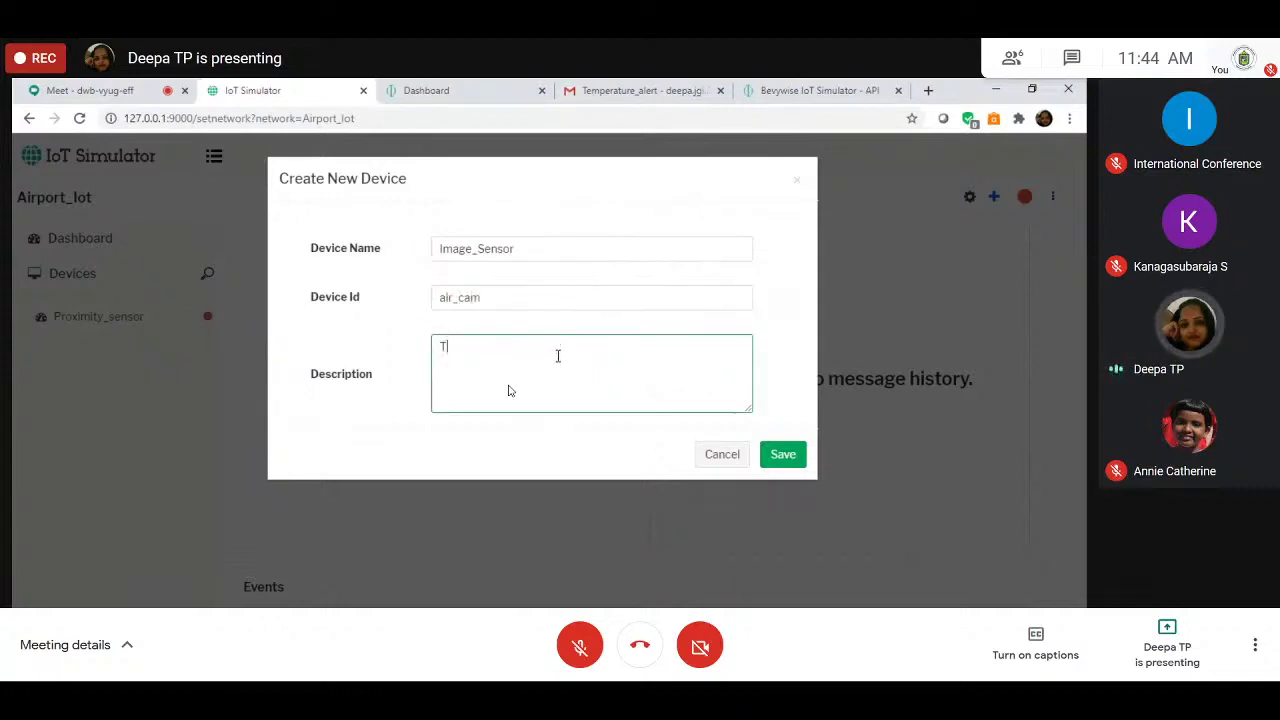
text(his is camer)
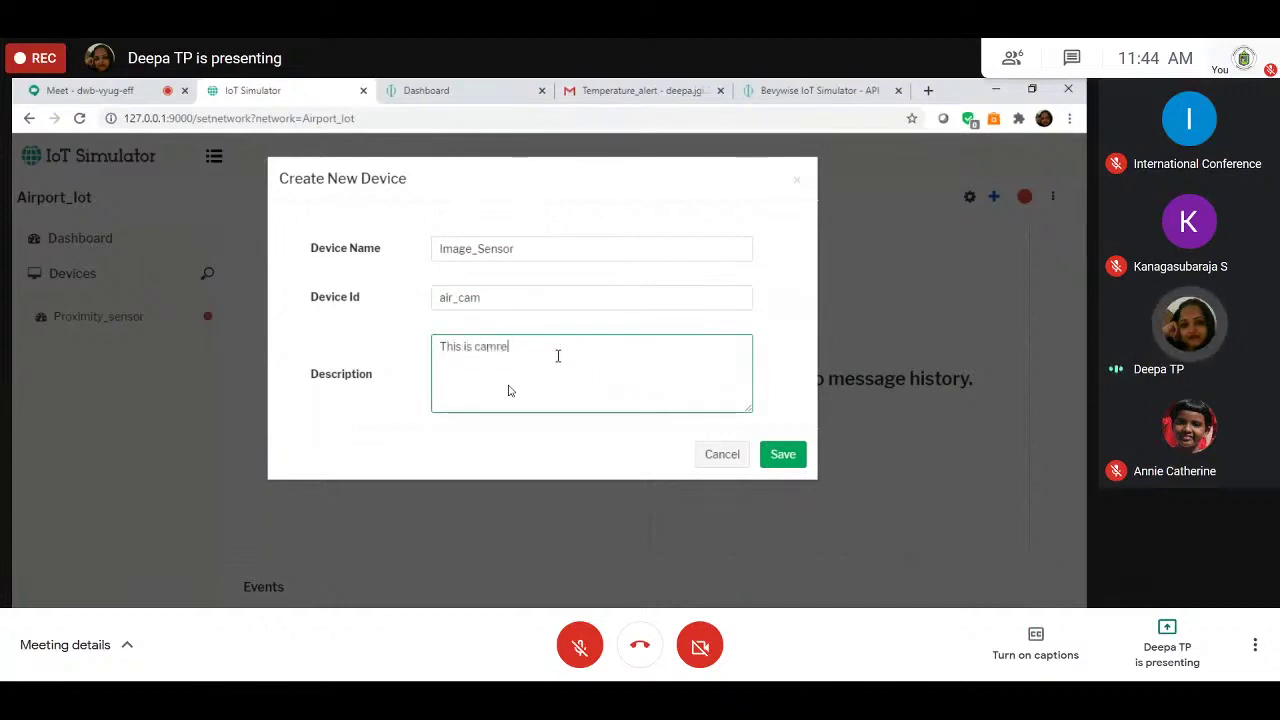
key(BackSpace)
key(BackSpace)
text(era)
click(784, 463)
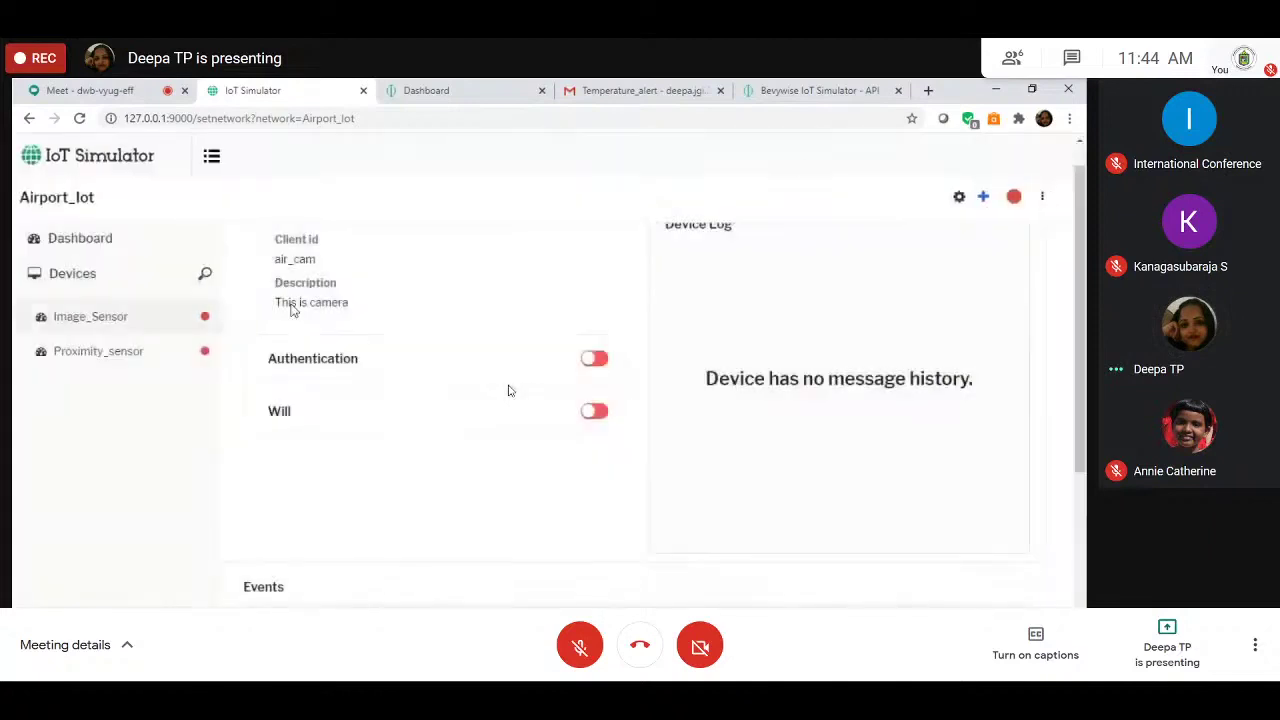
click(984, 199)
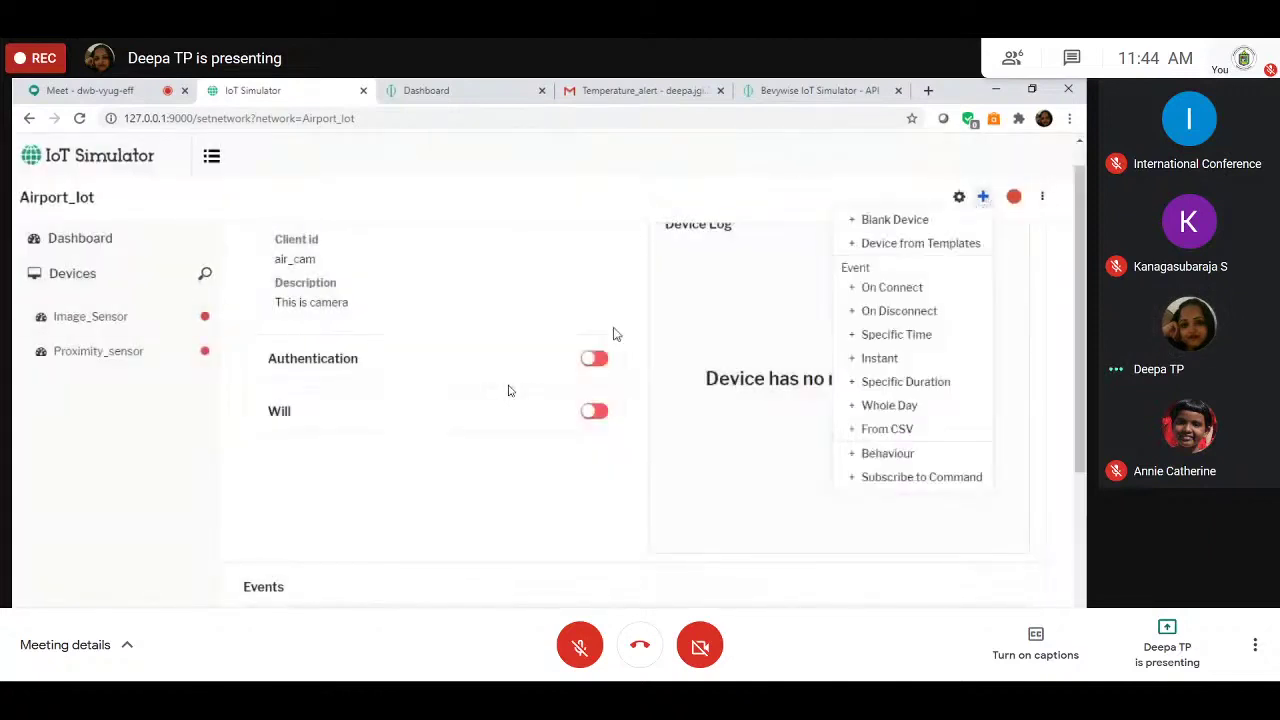
Step: Create blank device olfactory_sensor with ID air_enose, described 'This is electronic nose'
click(903, 224)
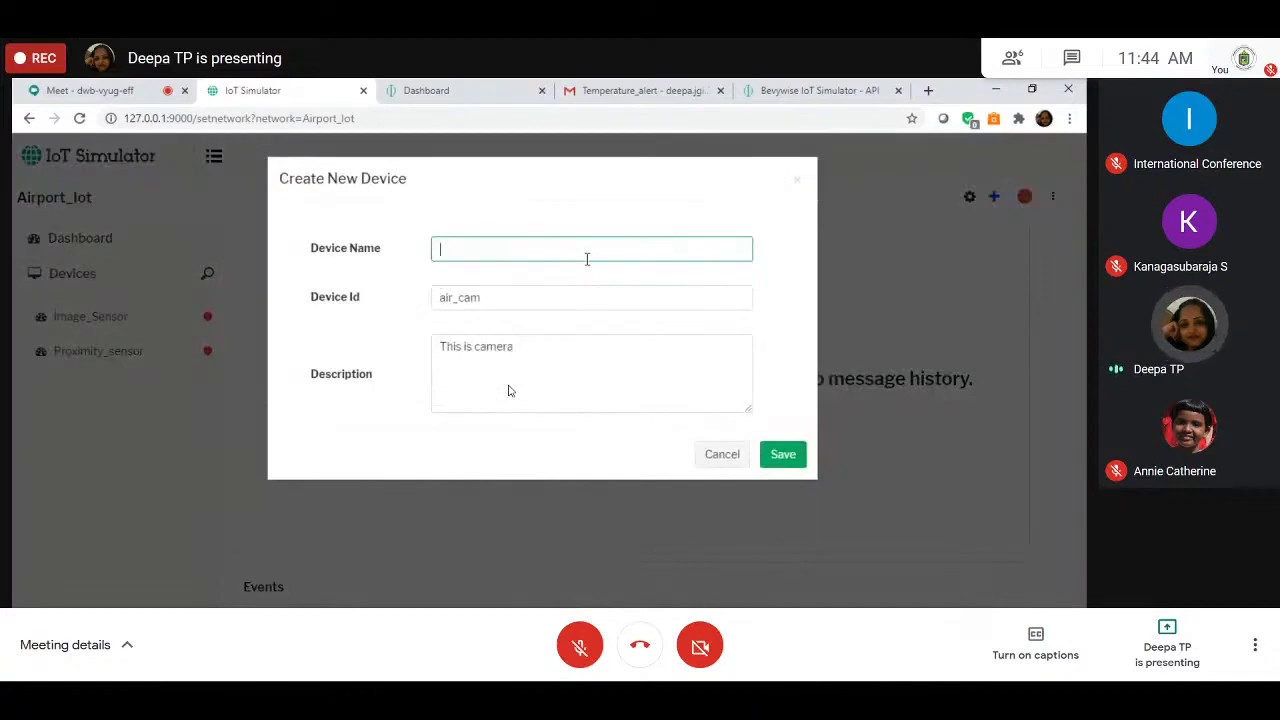
text(Enosee)
key(BackSpace)
key(BackSpace)
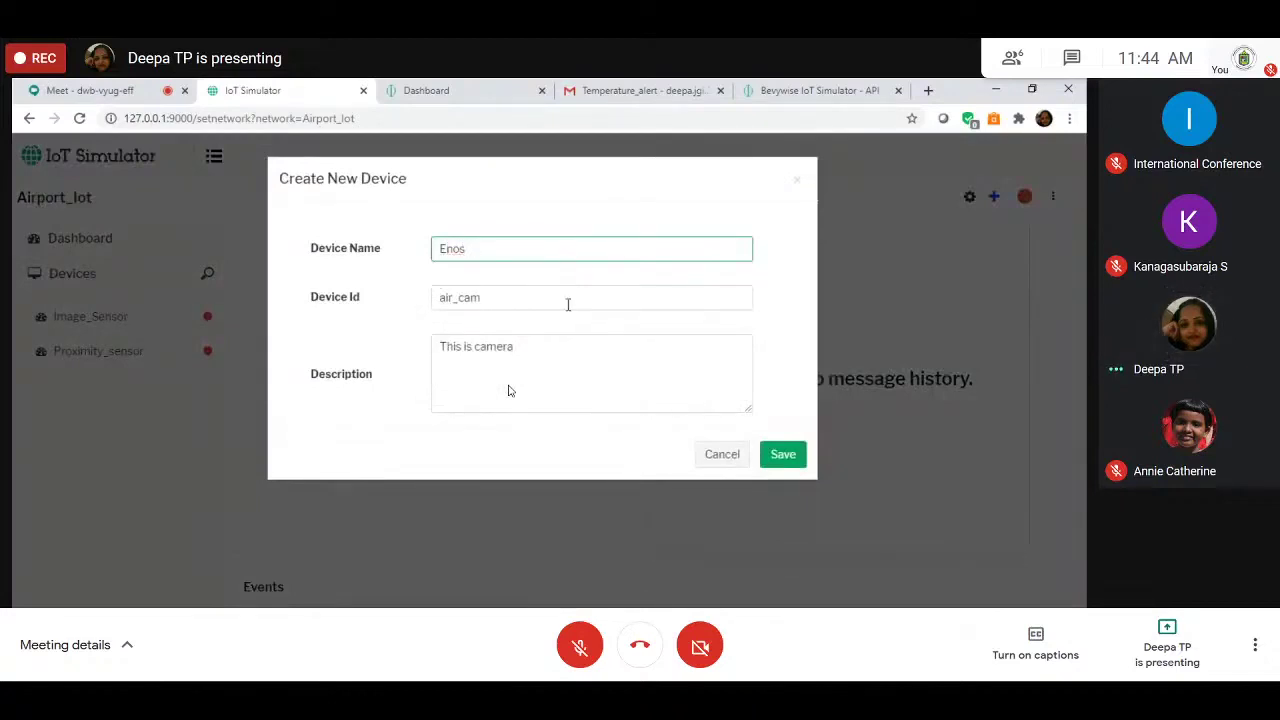
text(ol)
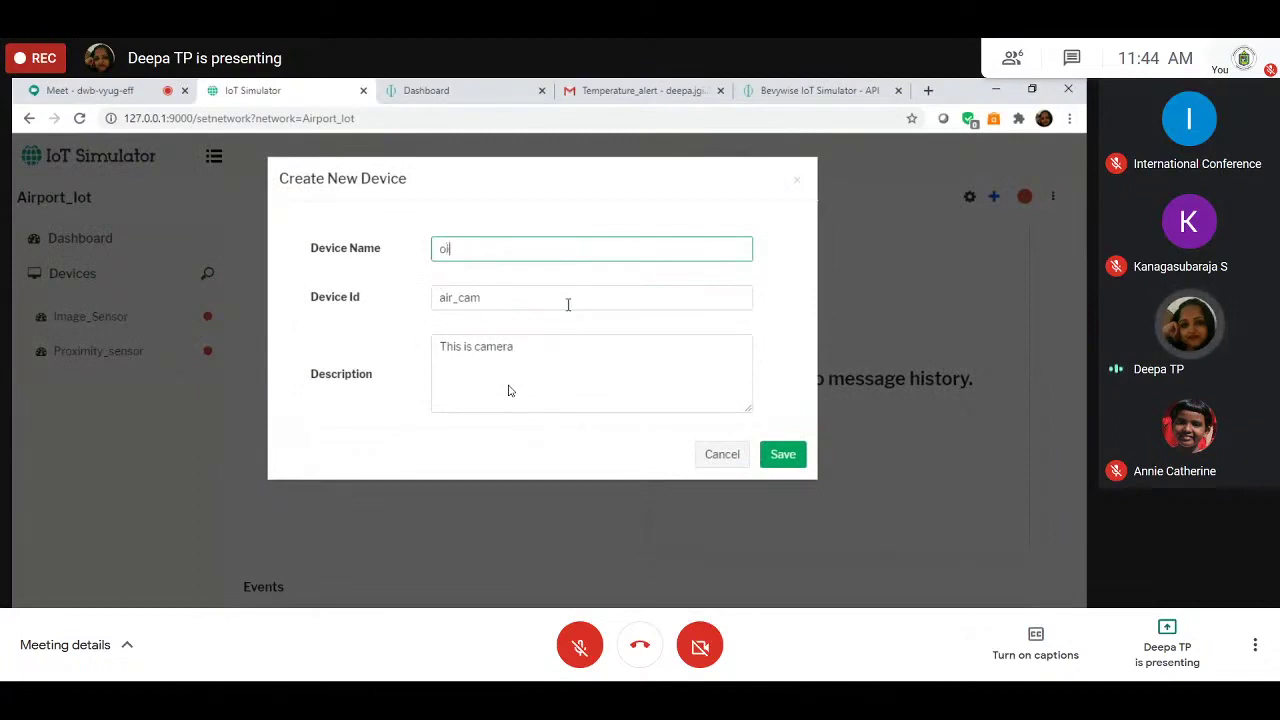
text(factory)
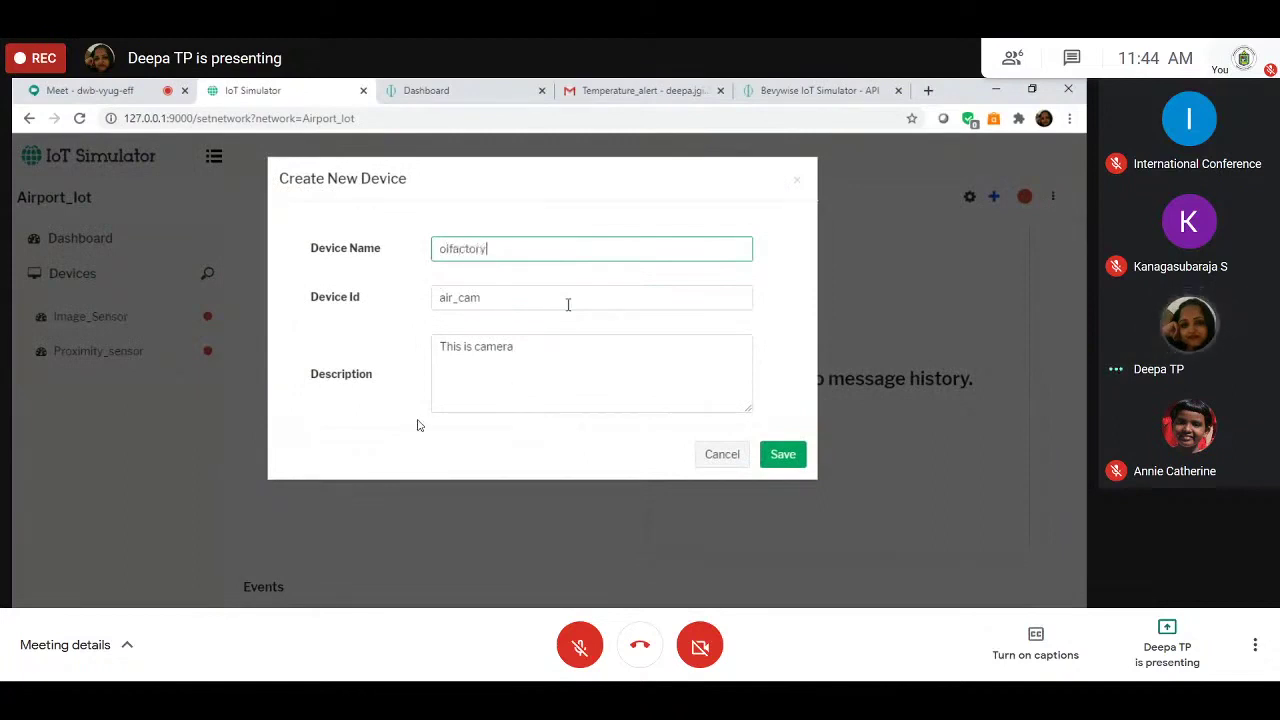
text(_sensor)
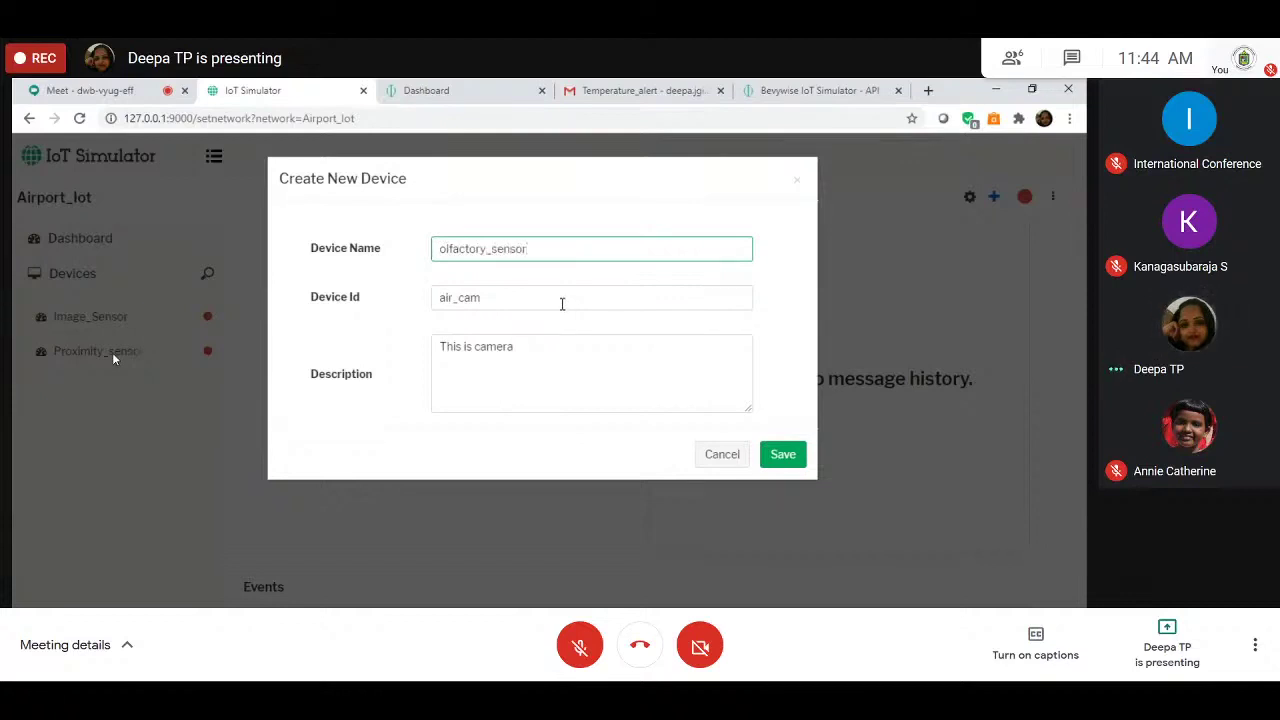
click(557, 303)
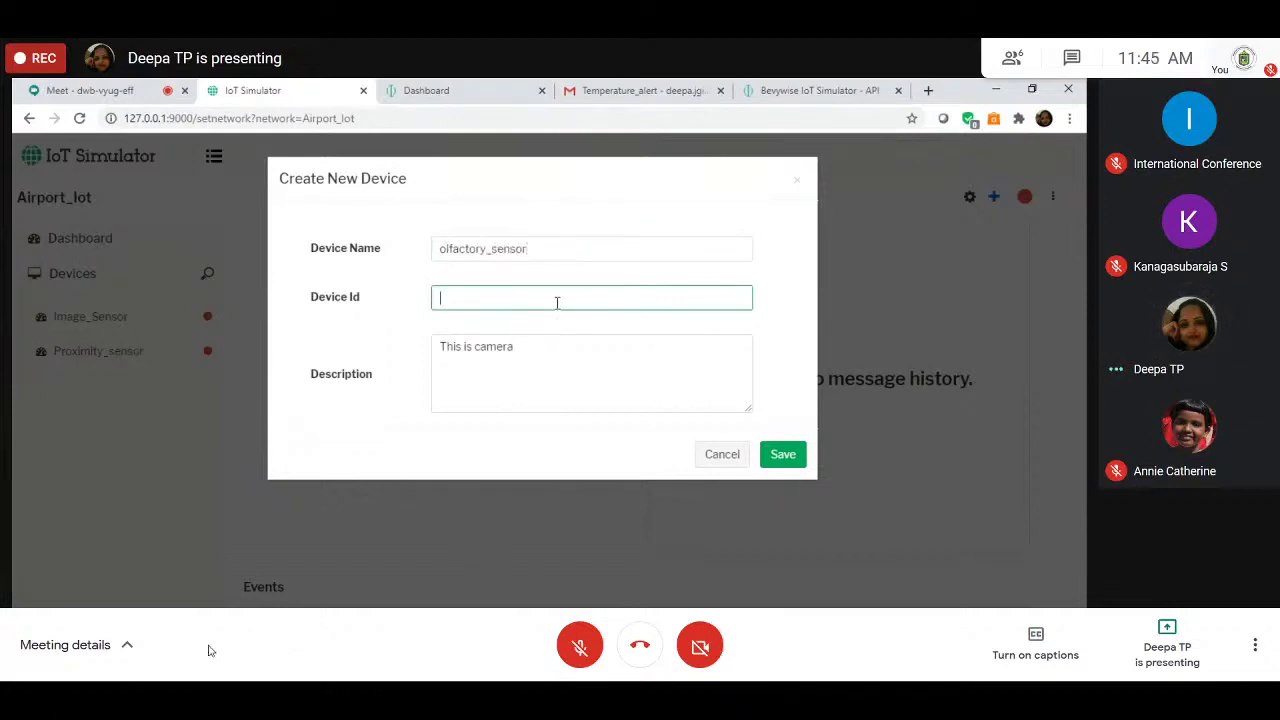
text(air_enose)
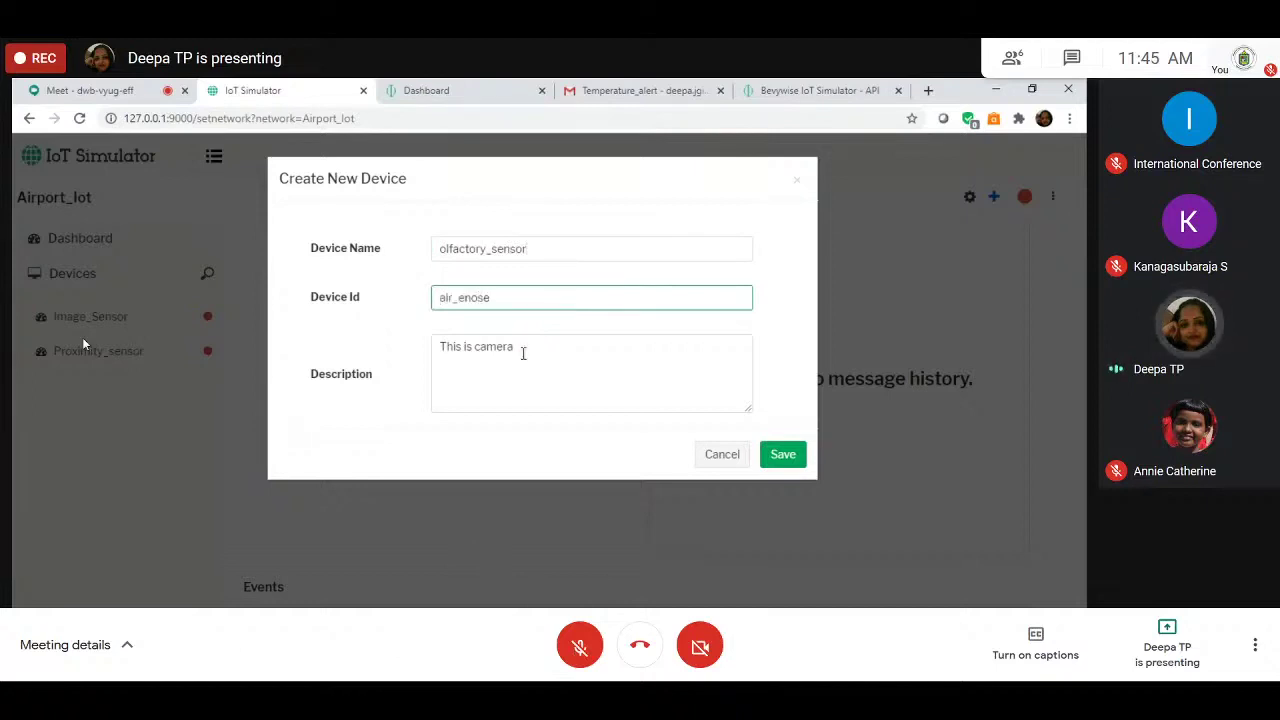
click(522, 353)
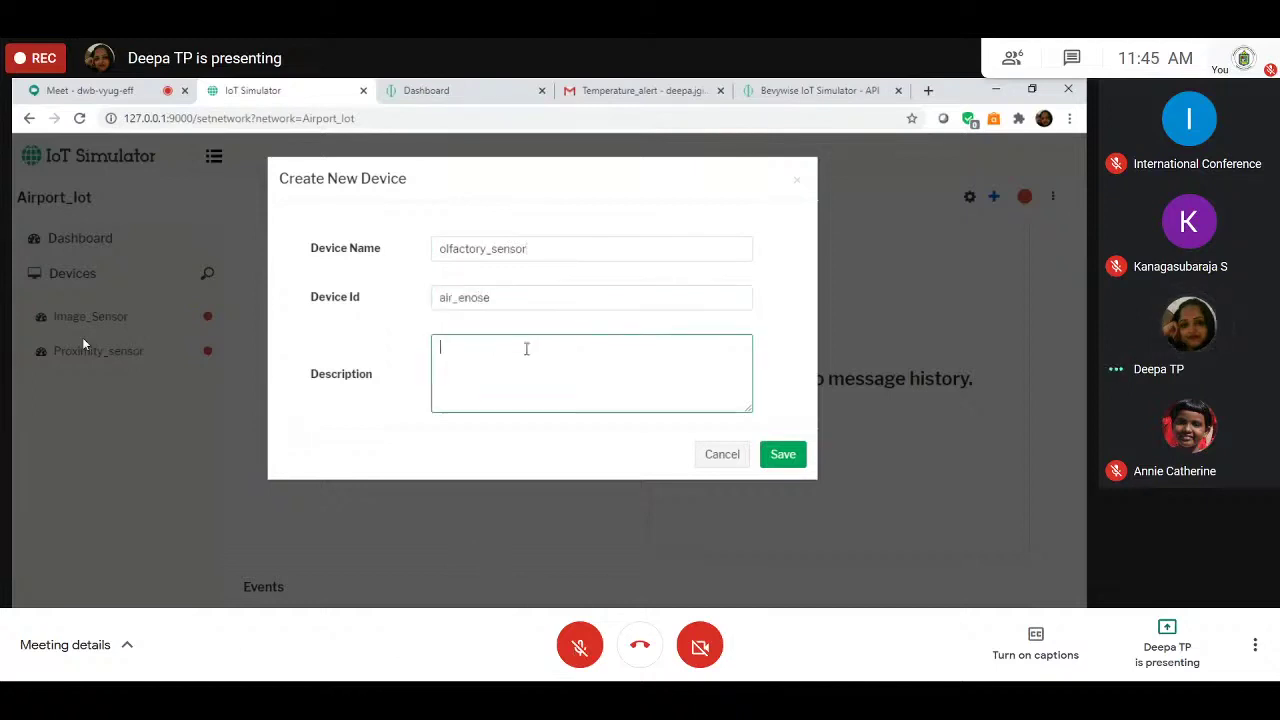
text(This is electron)
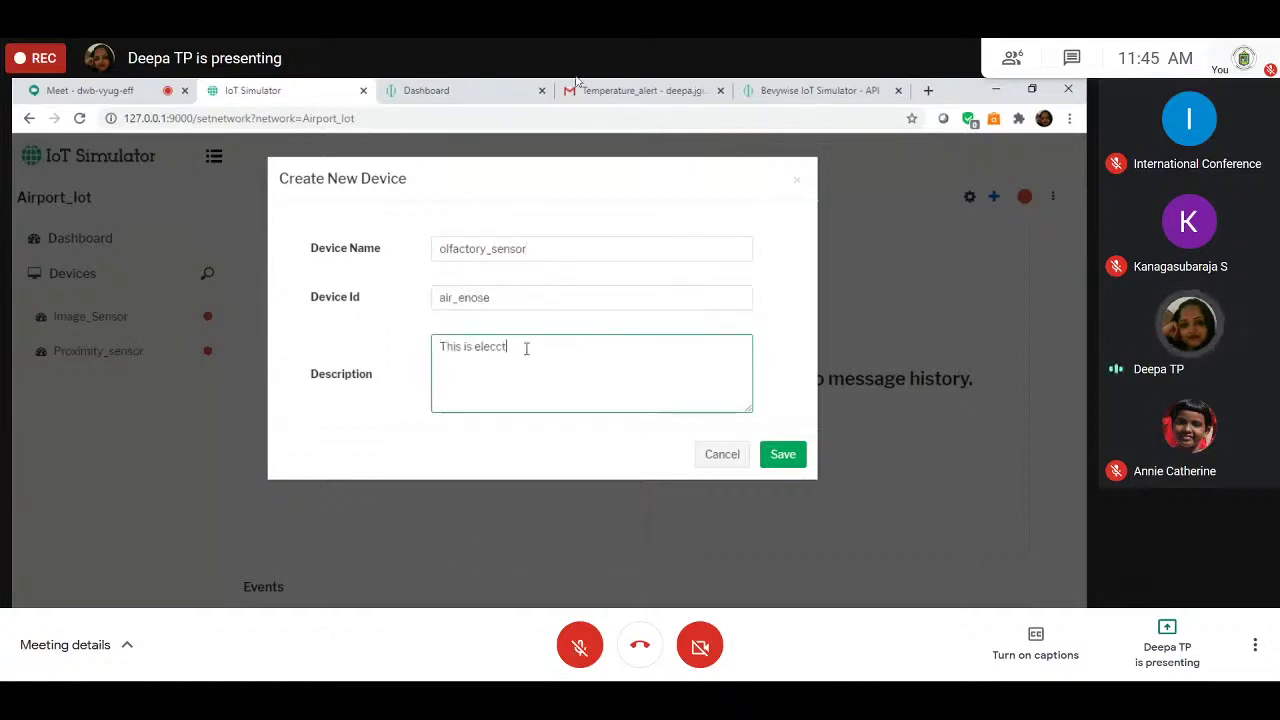
text(ic)
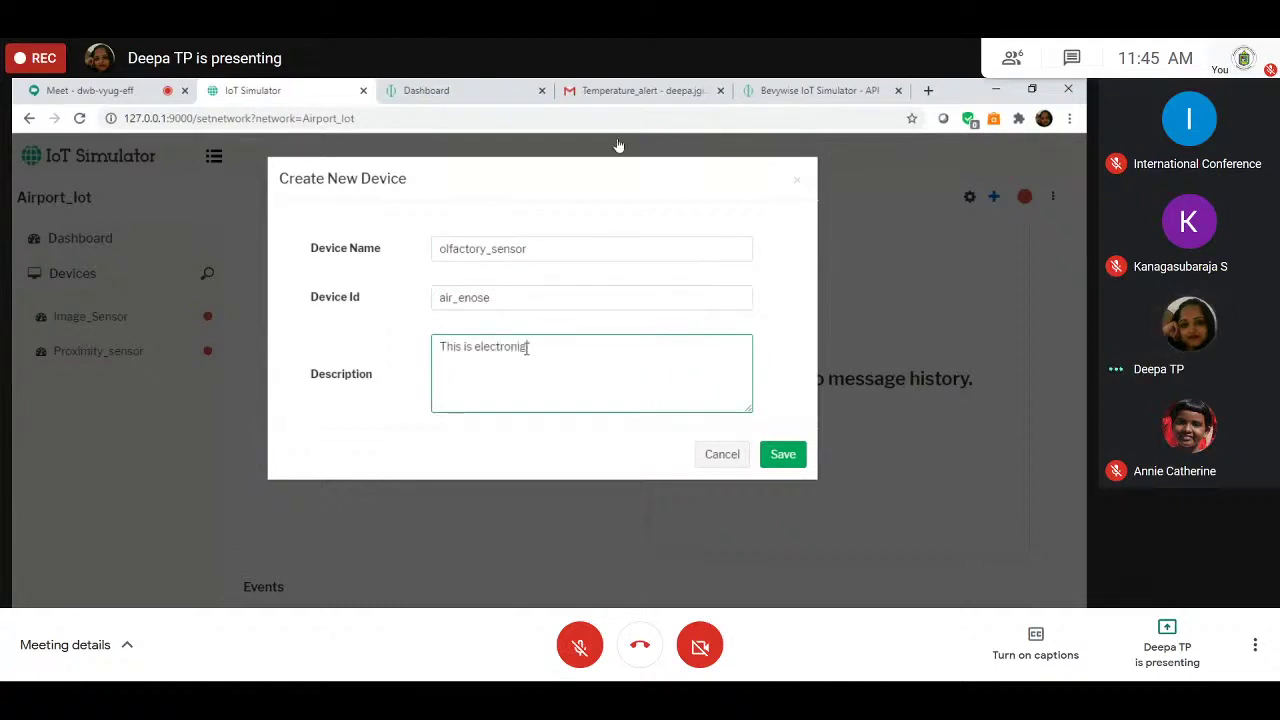
text( nose)
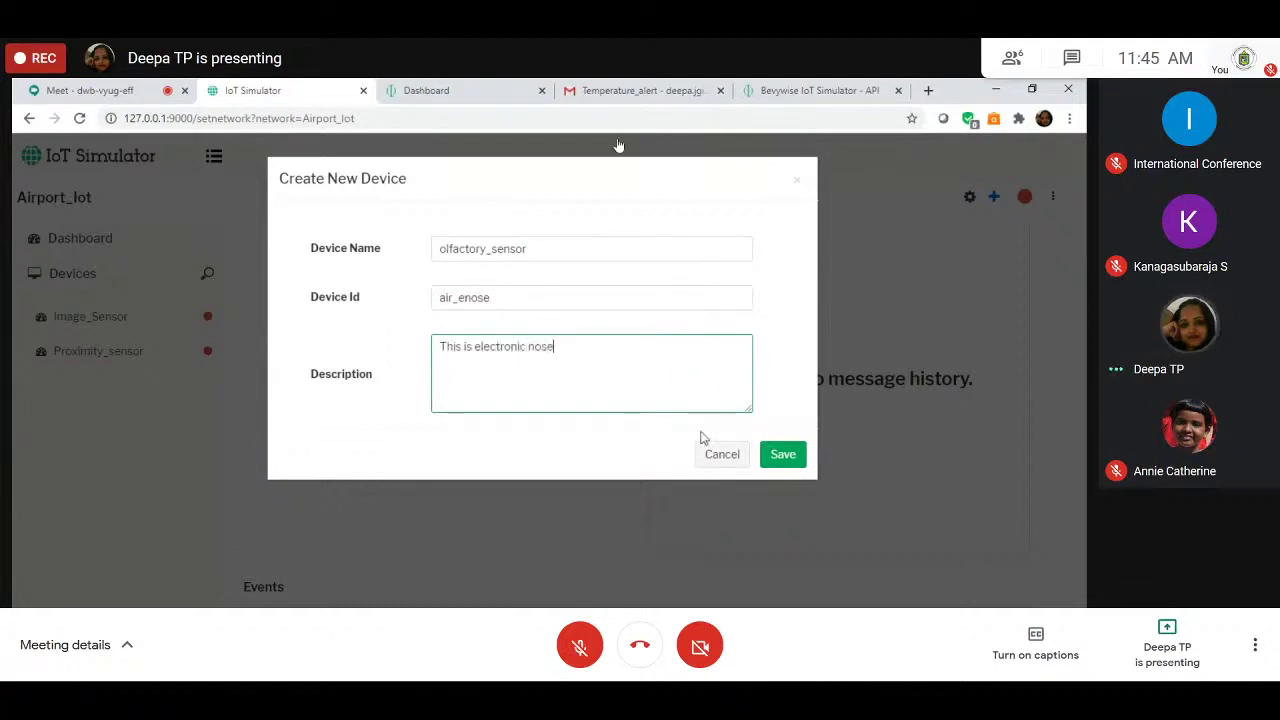
click(785, 455)
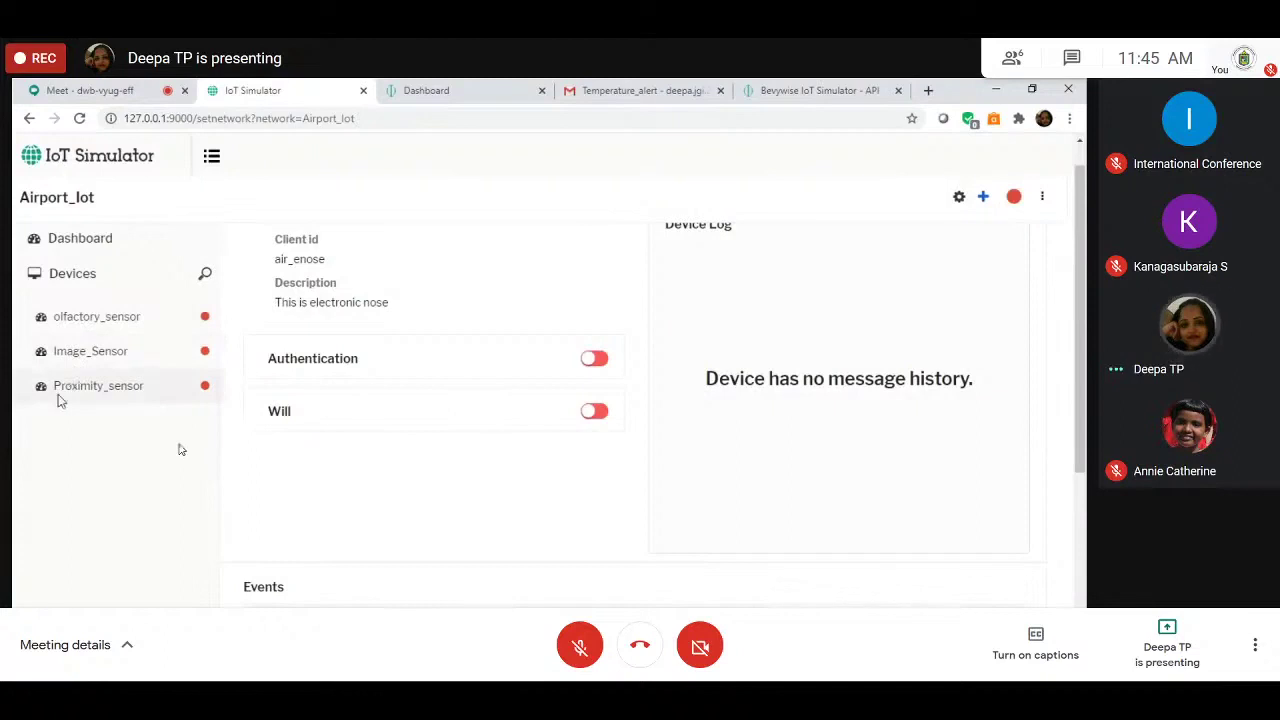
Step: Start a new blank device named Remote_PC with device ID air_sub
click(986, 200)
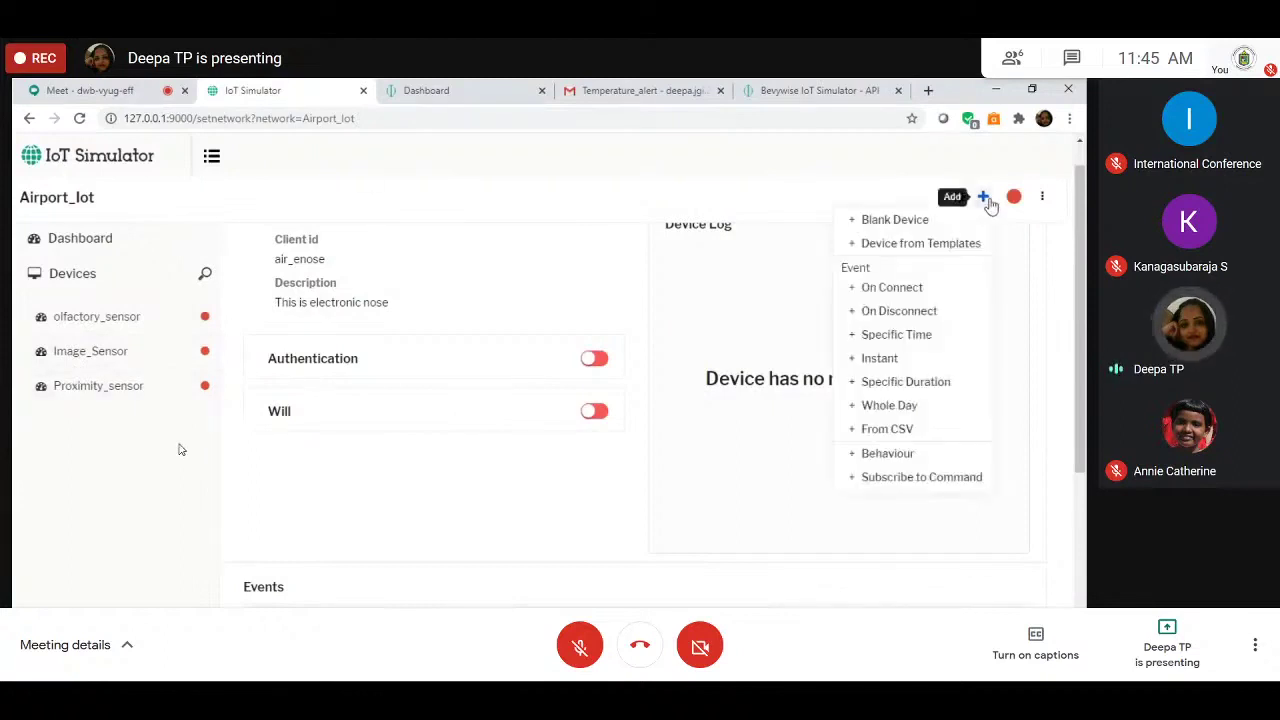
click(893, 224)
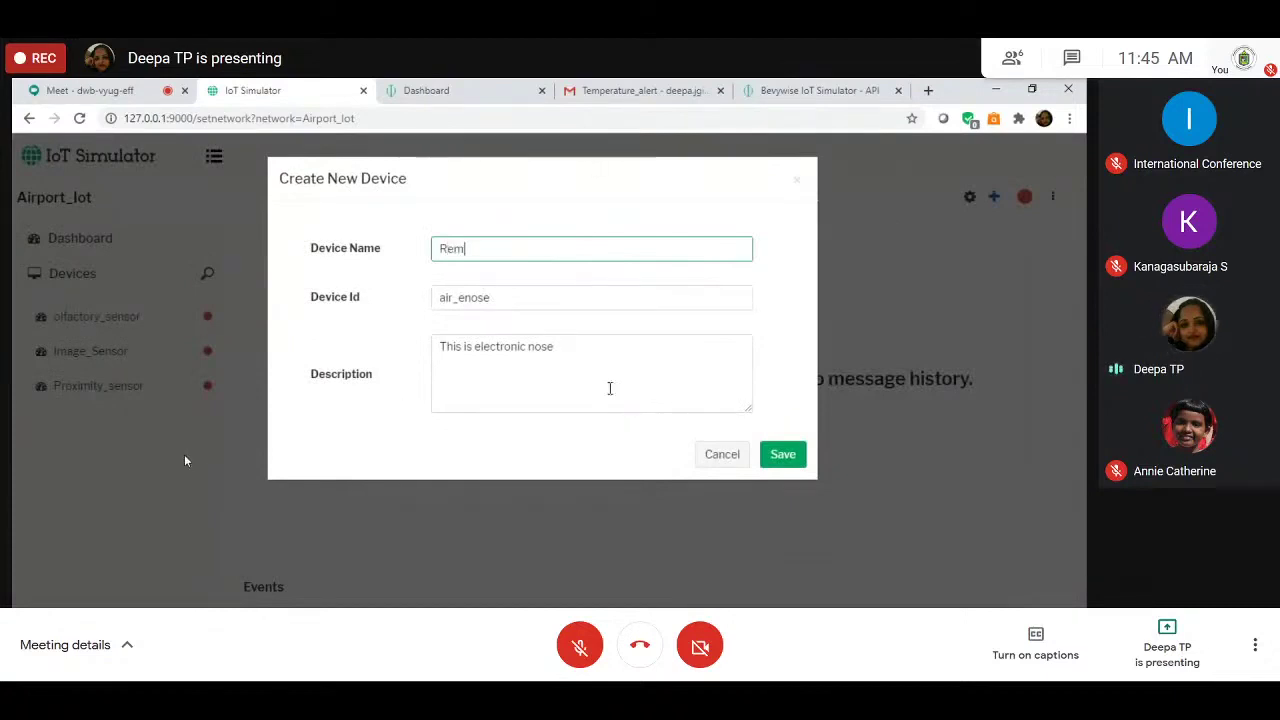
text(Rempte)
key(BackSpace)
key(BackSpace)
key(BackSpace)
text(om)
text(te_)
text(PC)
click(554, 298)
text(air_s)
key(BackSpace)
text(r_s)
Step: Describe it as 'This is remote subscriber', save, and dismiss the duplicate-name warning
click(565, 342)
text(This is remote su)
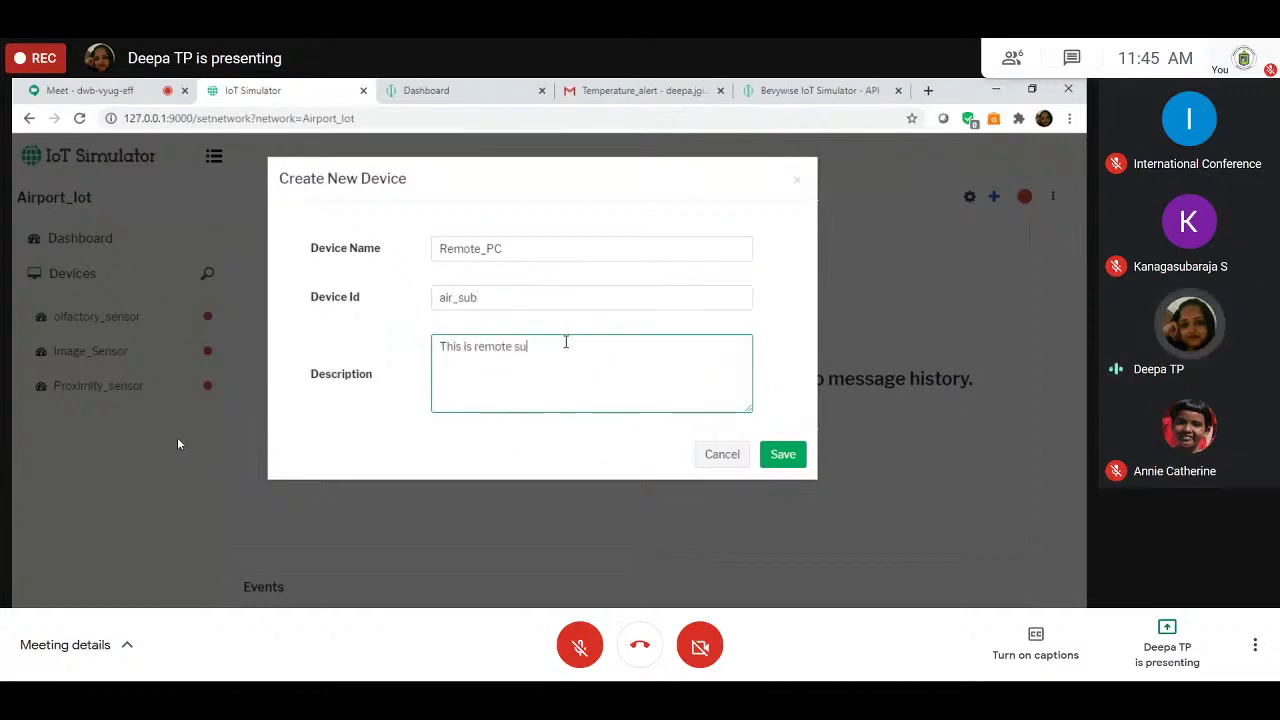
text(bscriber)
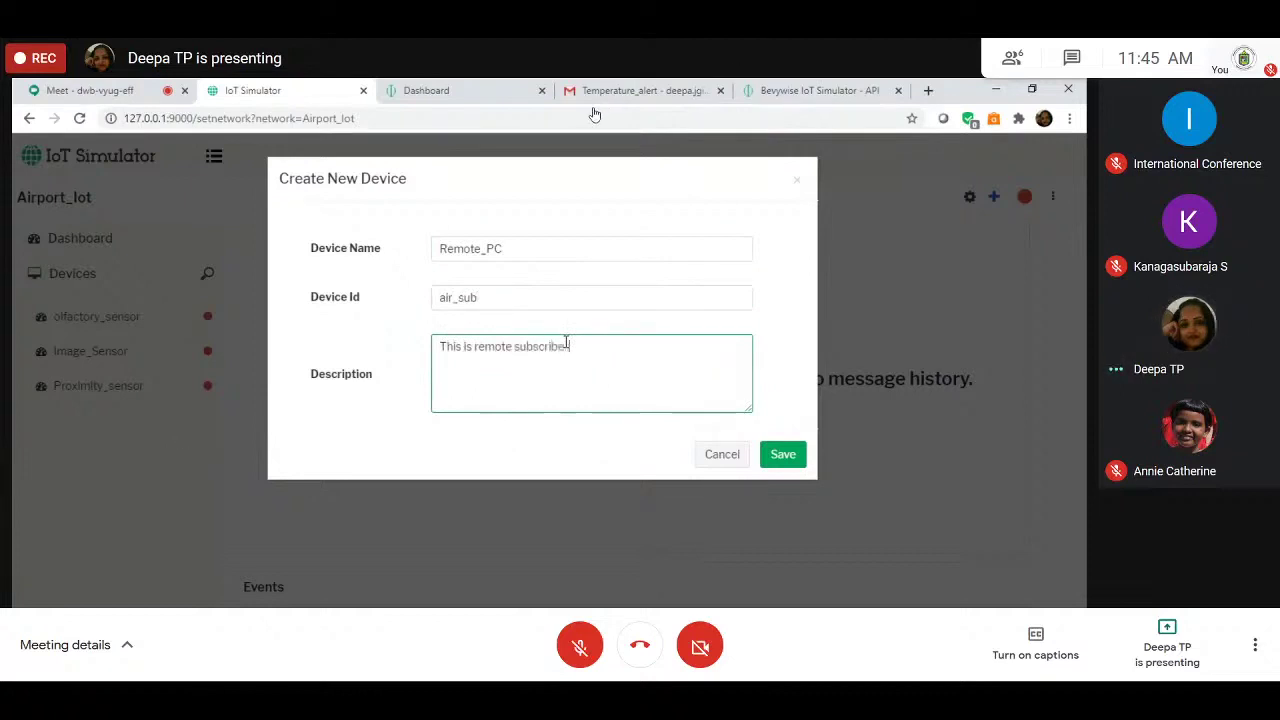
click(783, 455)
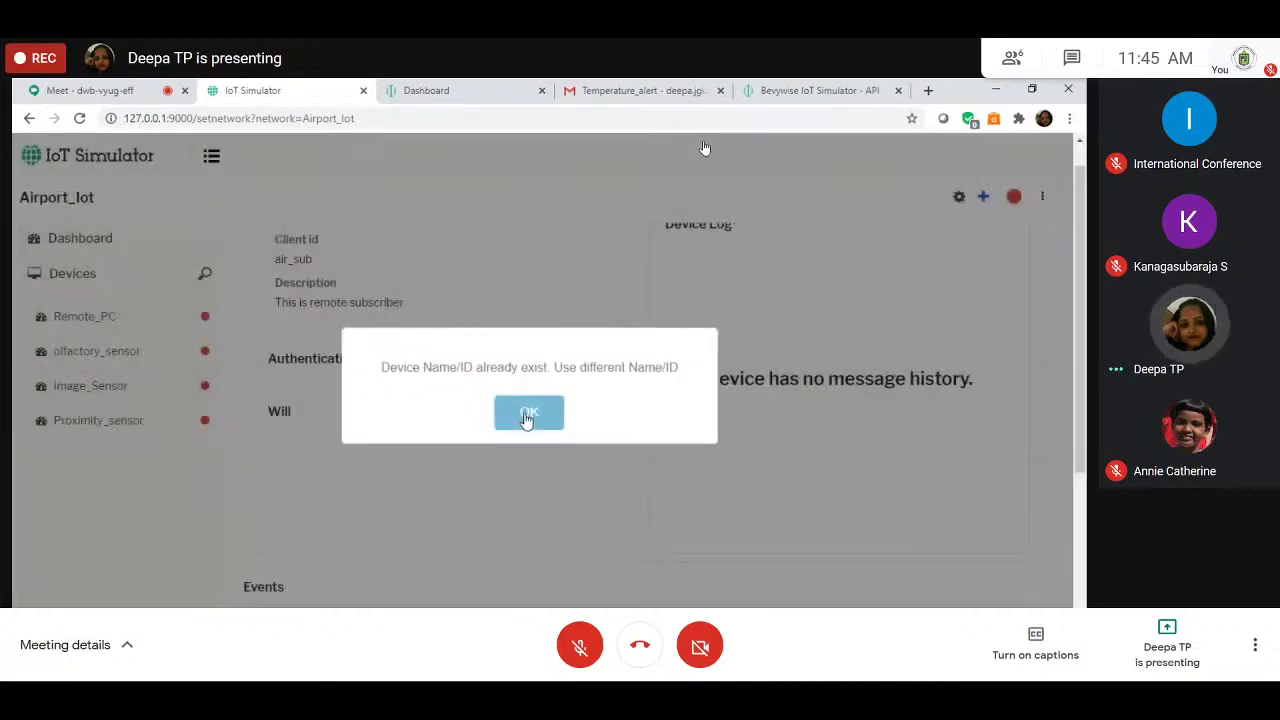
click(528, 414)
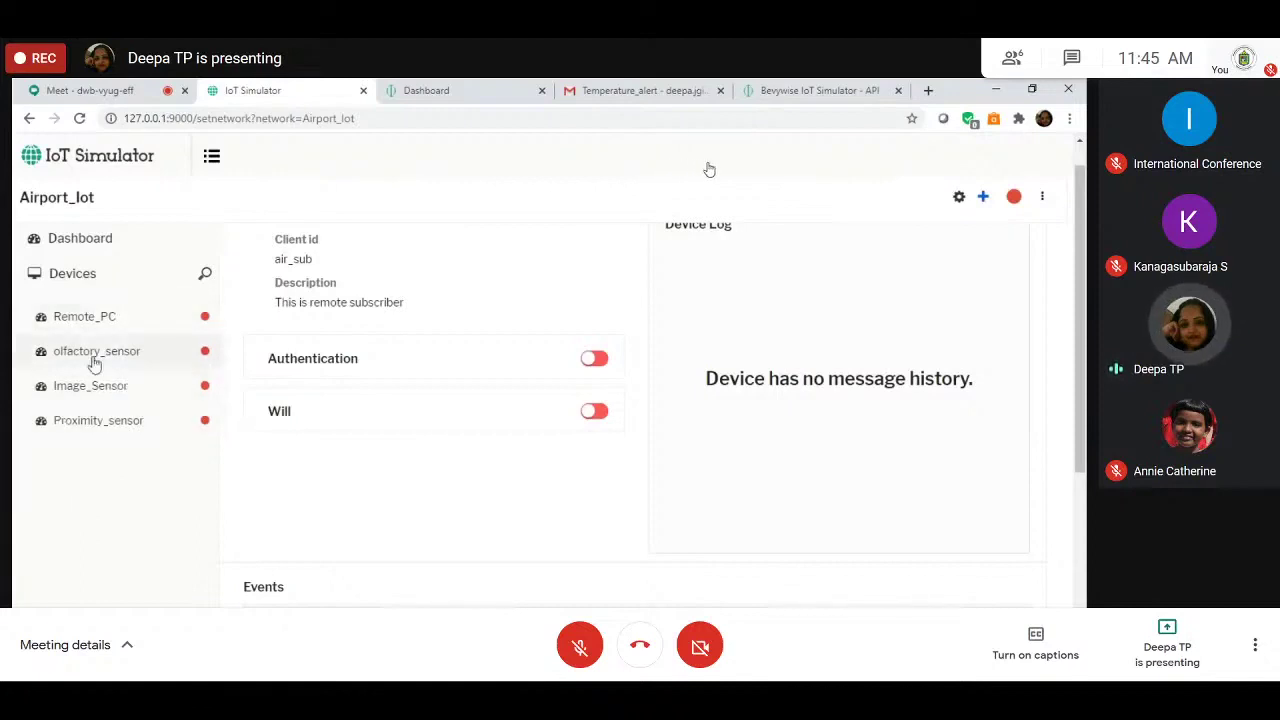
Step: Select the Proximity_sensor device in the Airport_Iot list
click(105, 421)
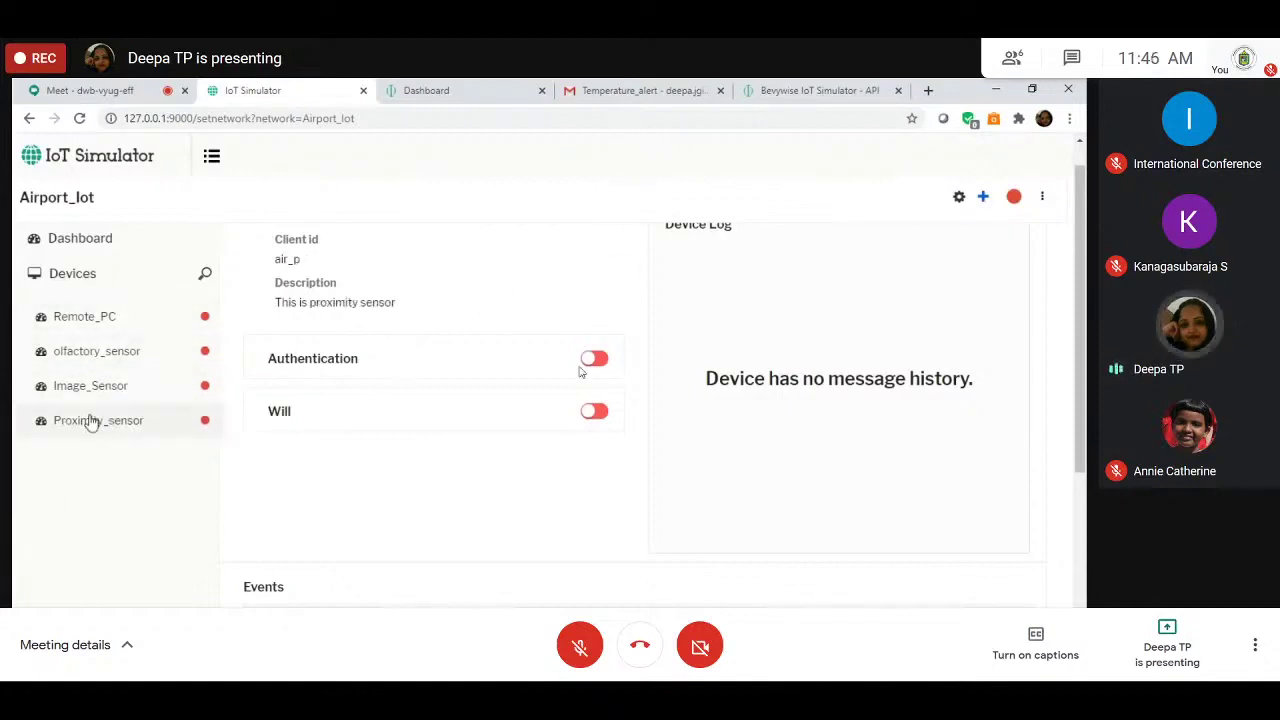
double_click(98, 422)
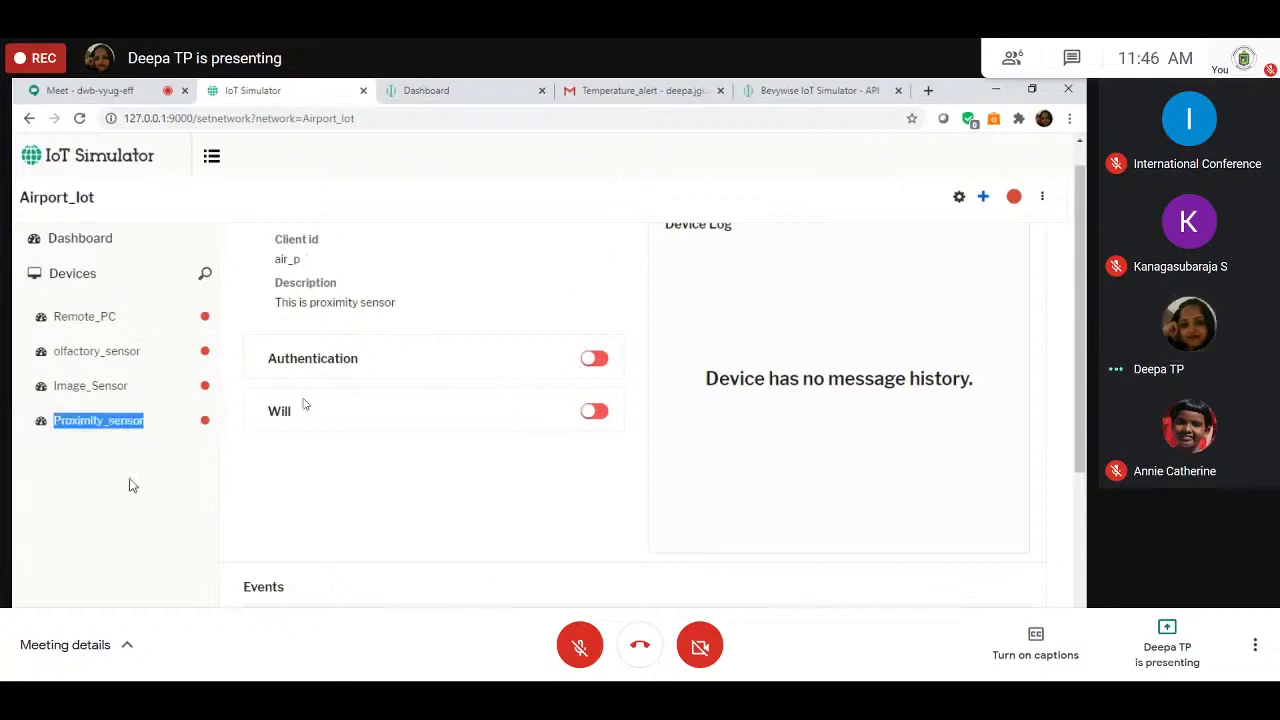
click(165, 431)
scroll(165, 431, up, 1)
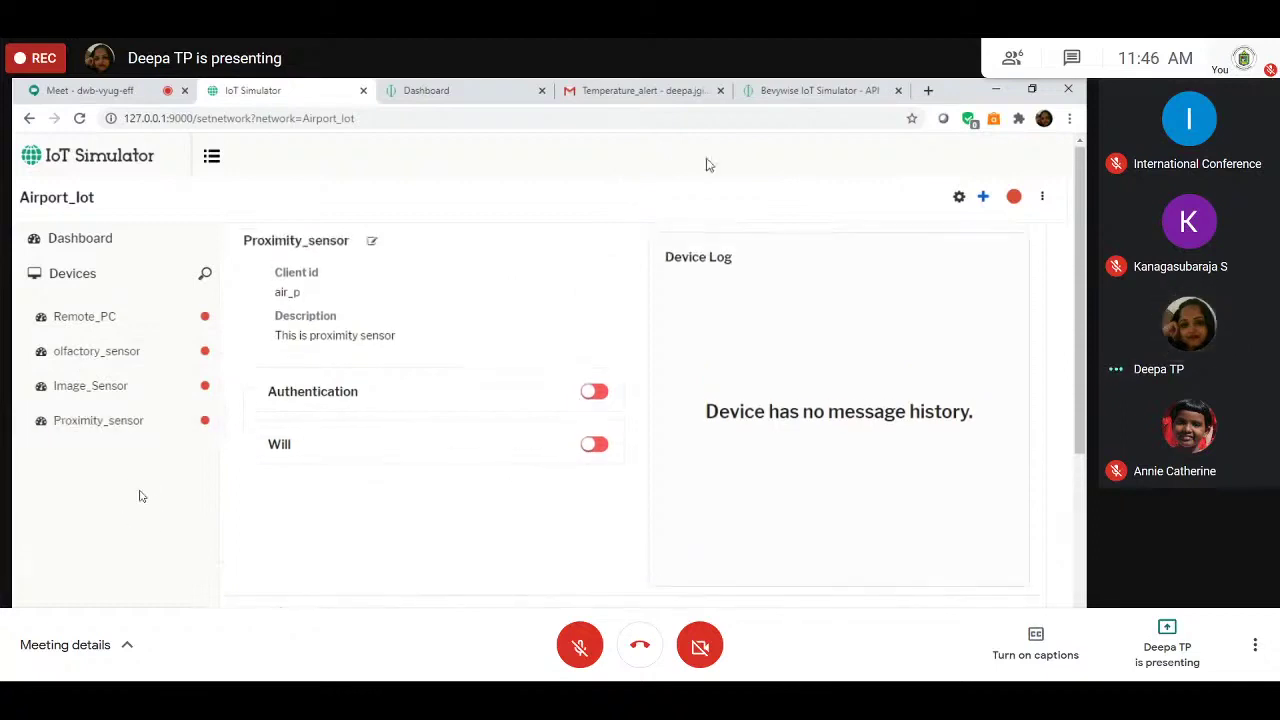
Step: Add an on-connect event publishing Proximity_sensor_connected on topic Proxi_conn
click(982, 198)
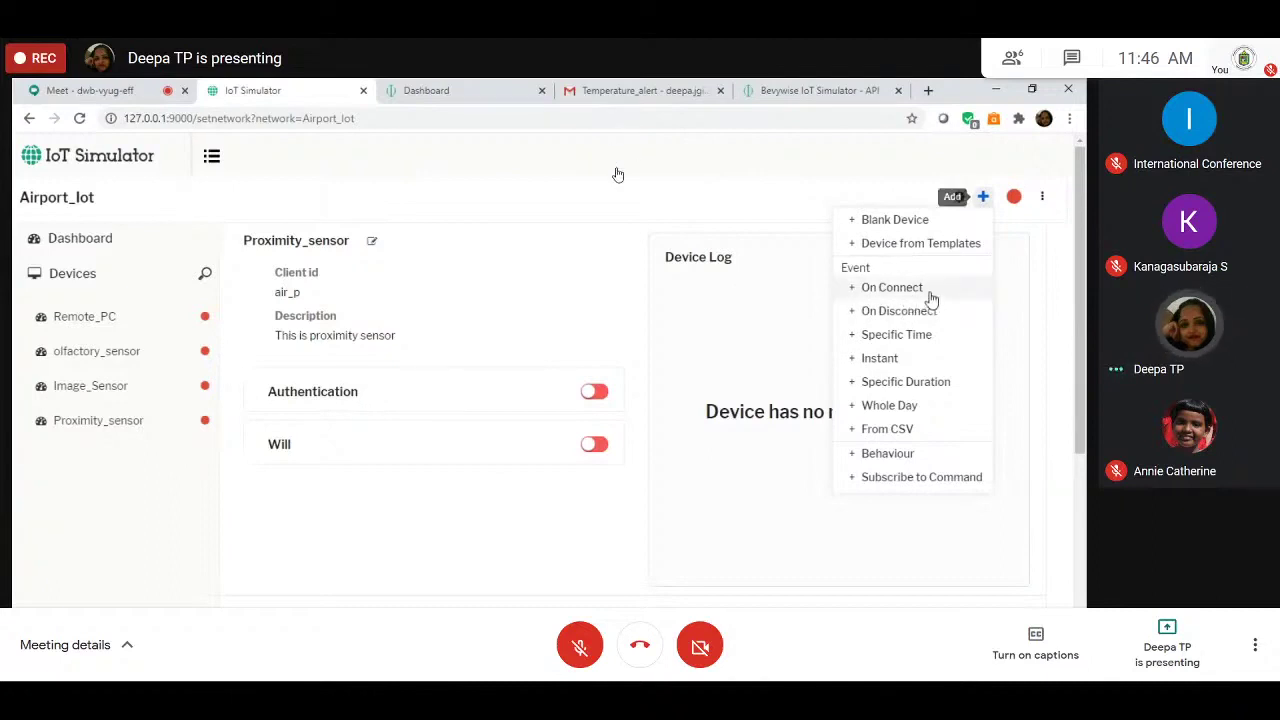
click(900, 288)
text(Proxi_conne)
key(BackSpace)
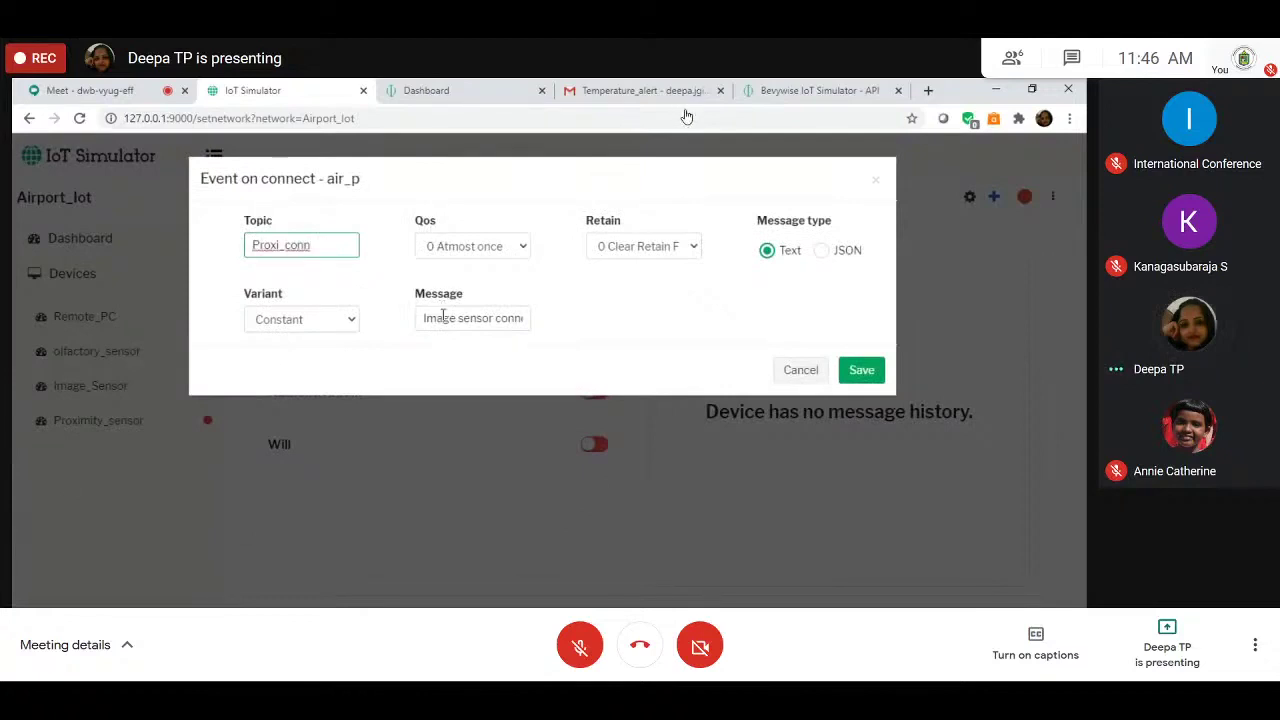
triple_click(443, 317)
text(Proximity_sensor)
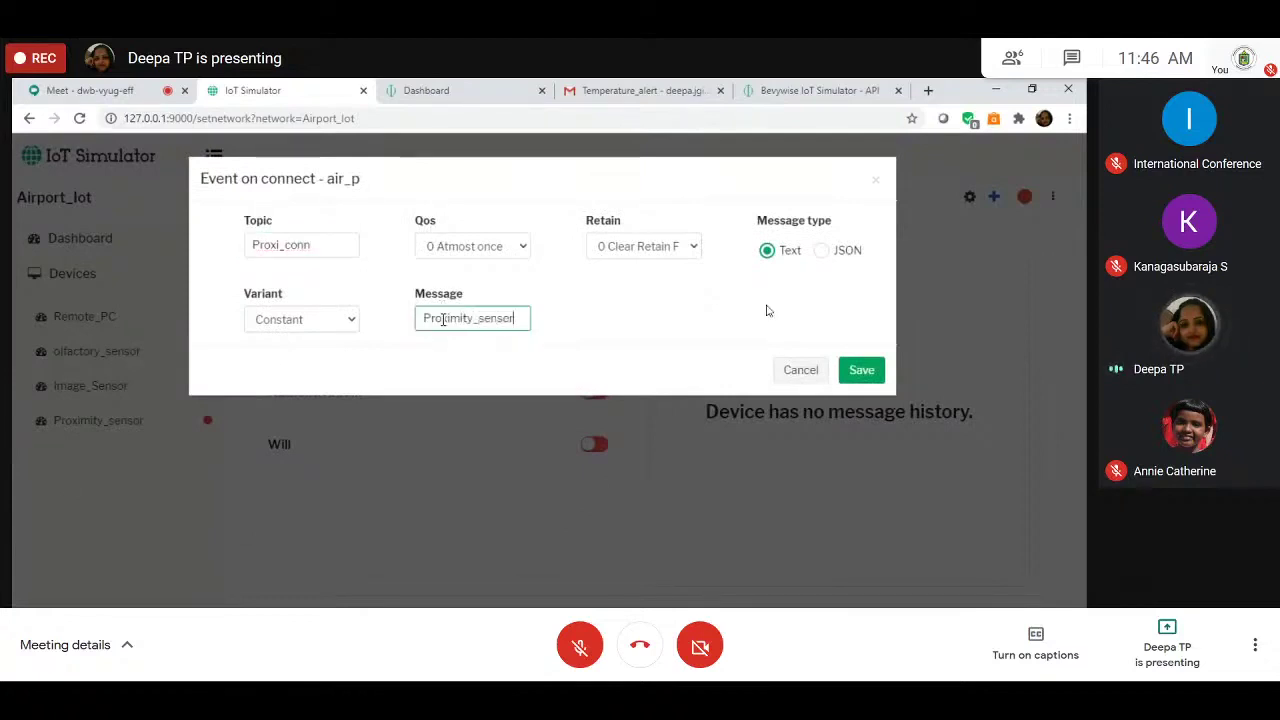
text(_connected)
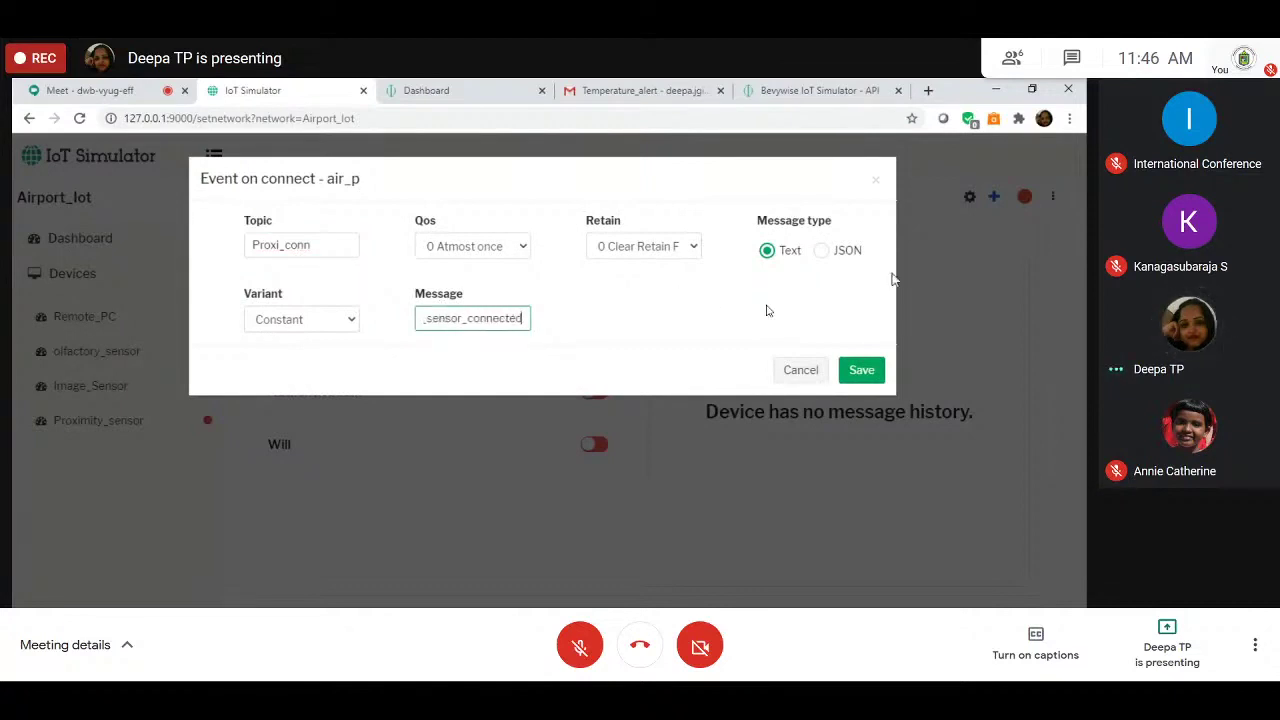
click(861, 371)
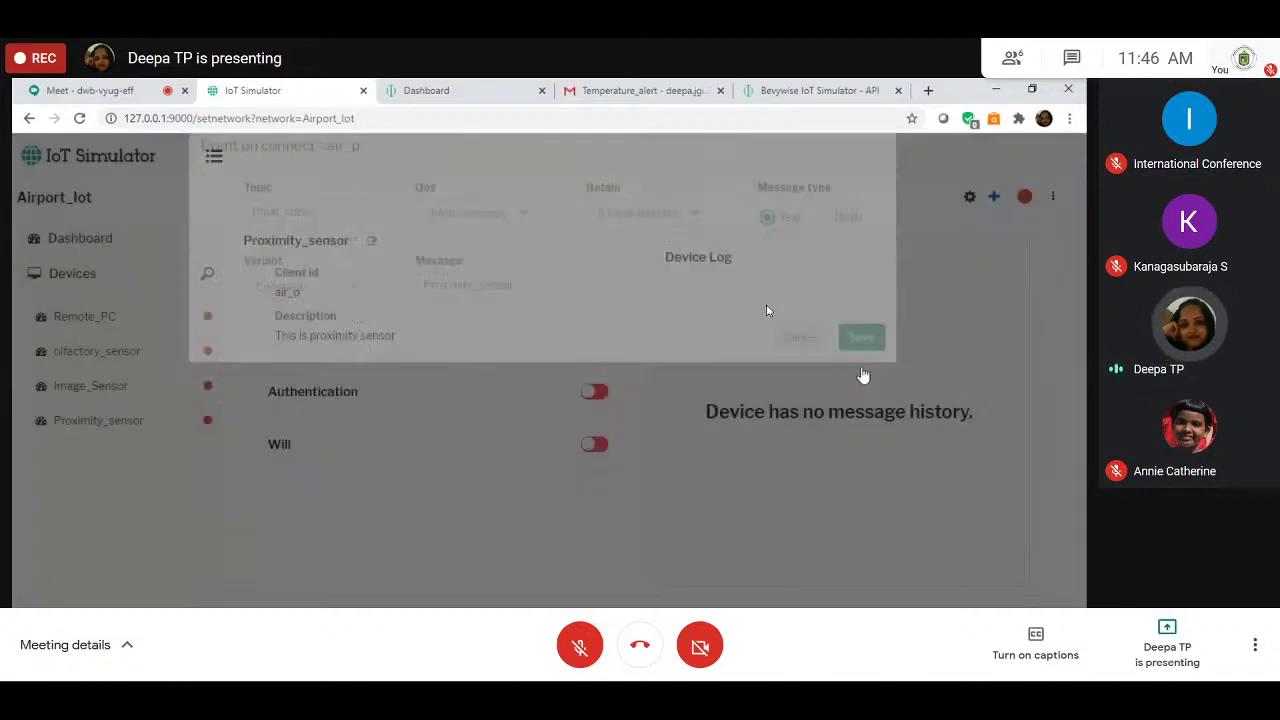
scroll(627, 507, down, 4)
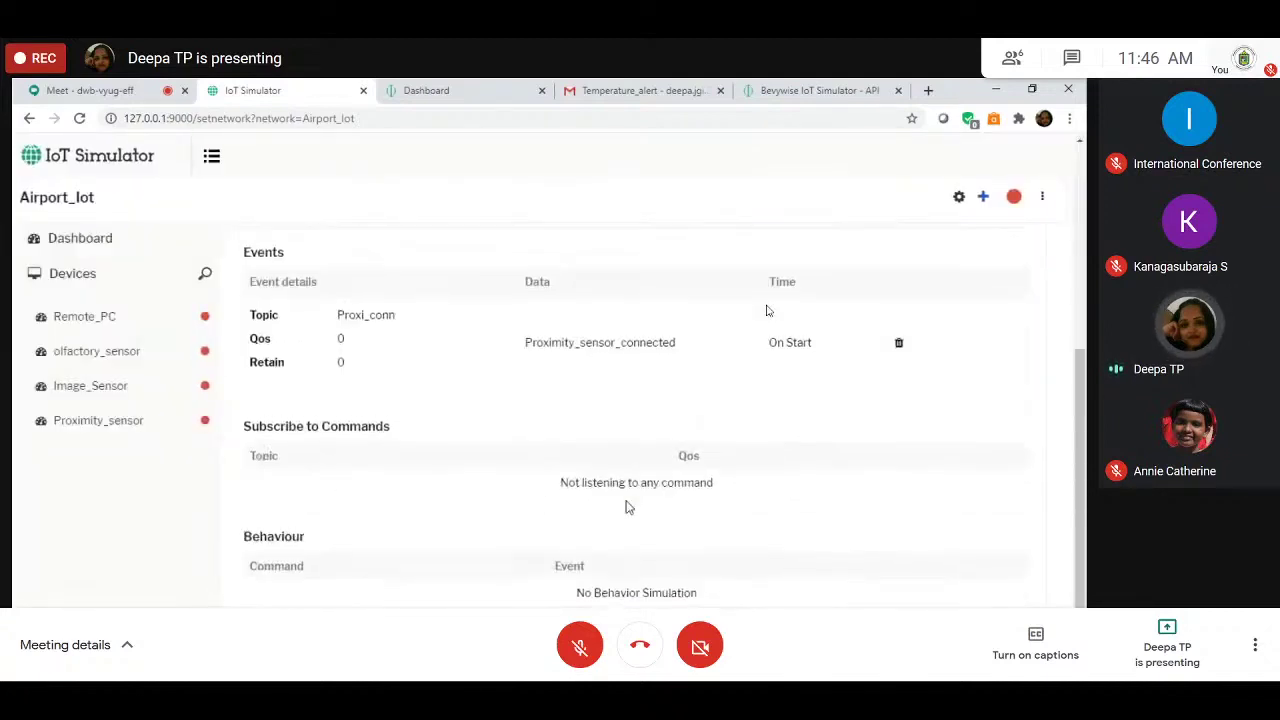
scroll(626, 503, up, 4)
click(985, 204)
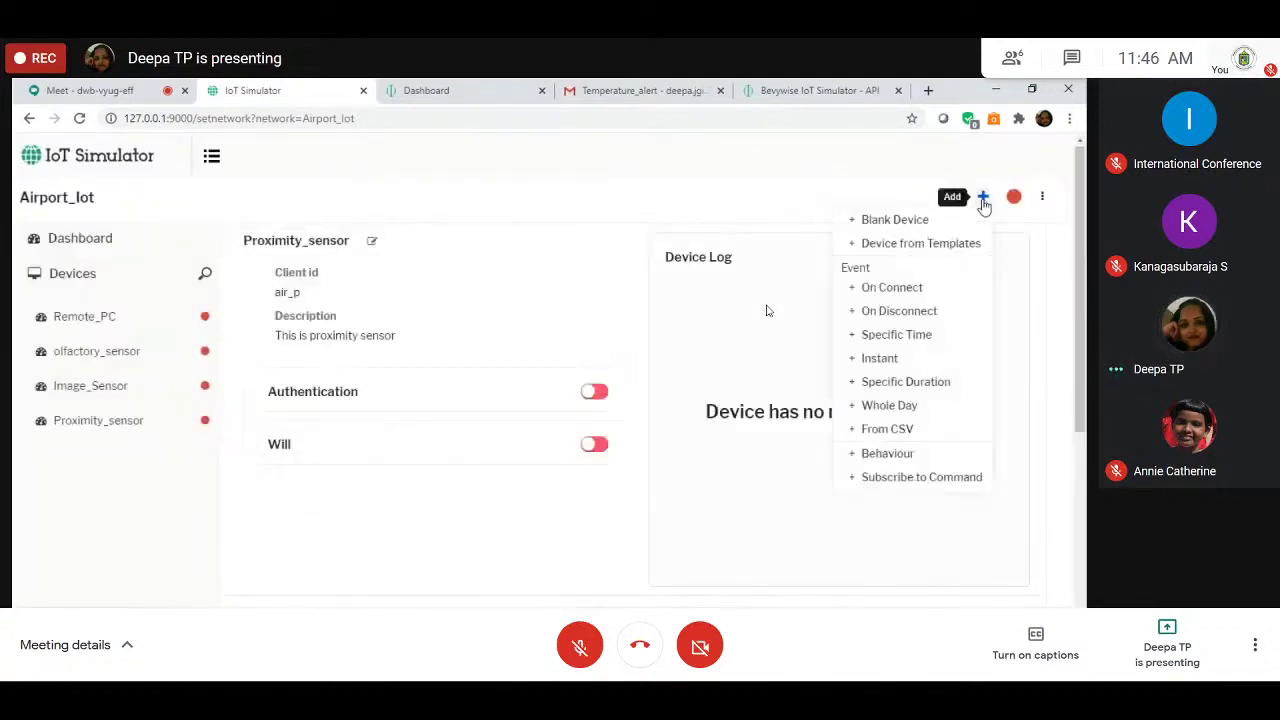
Step: Add an on-disconnect event publishing Proximity_sensor_Disconnected on topic proxi_disconn
click(899, 311)
click(310, 244)
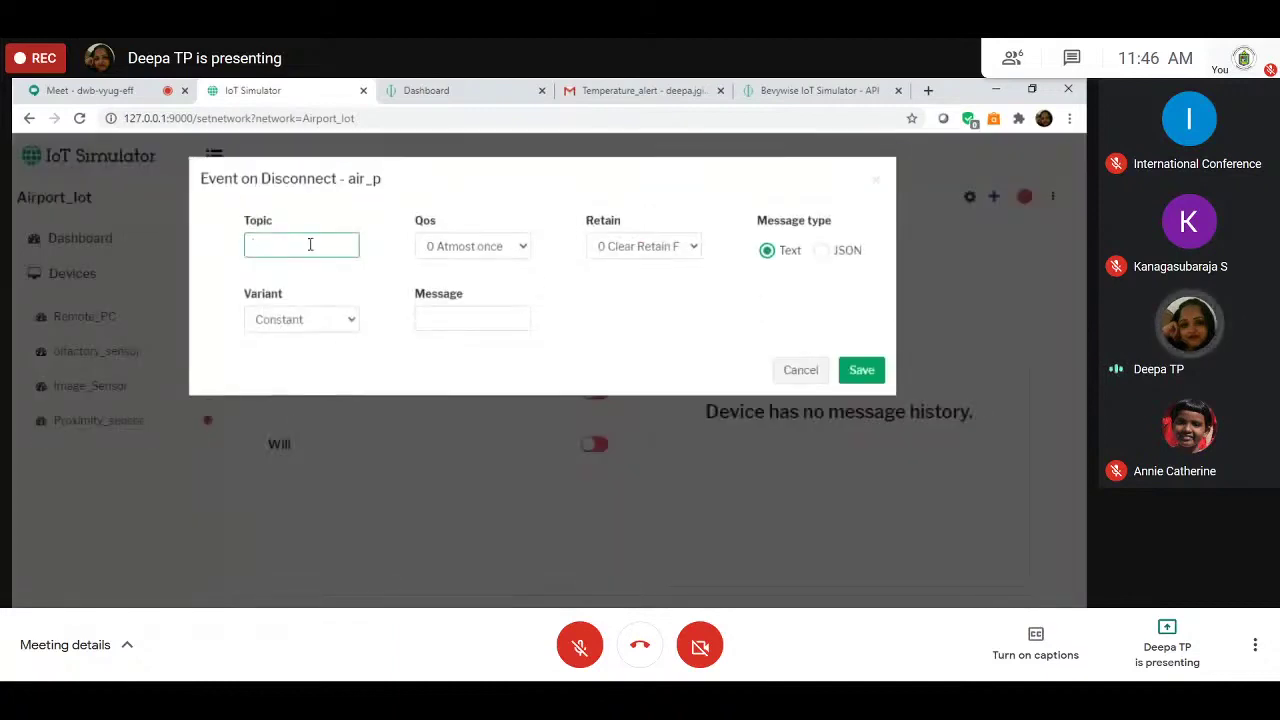
text(proxi)
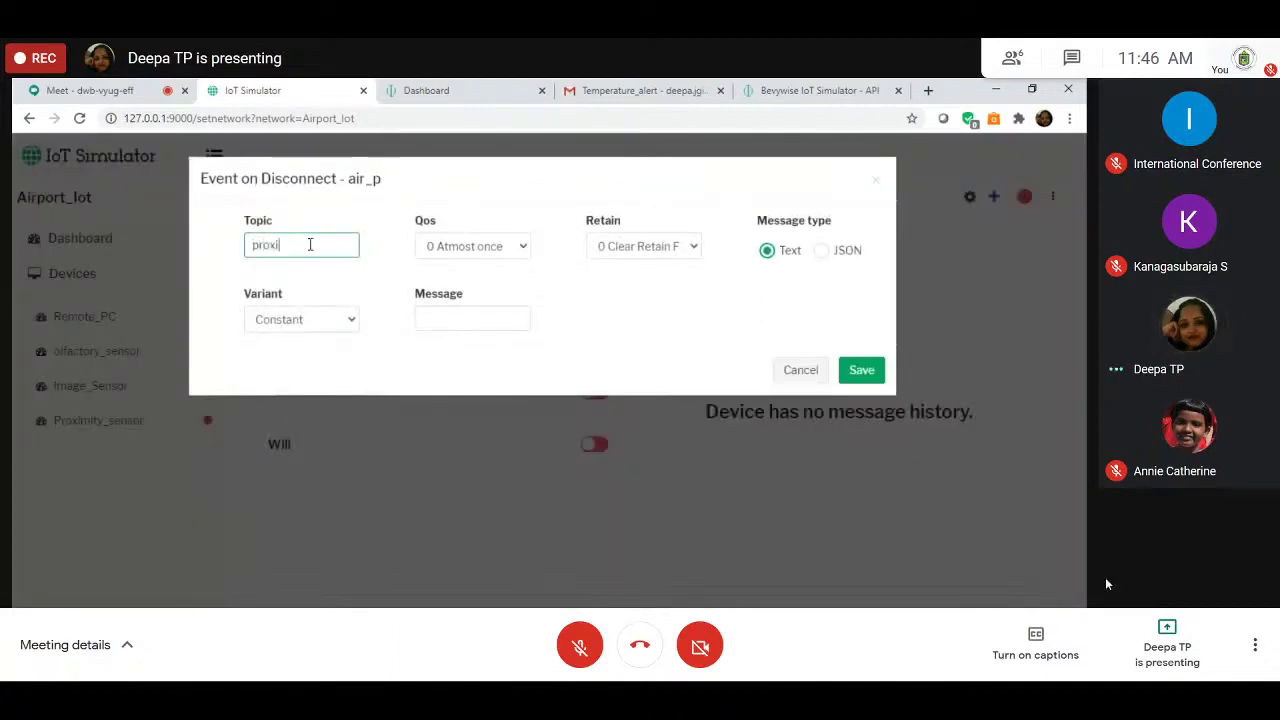
text(_disconn)
click(459, 319)
text(Proximity)
text(l)
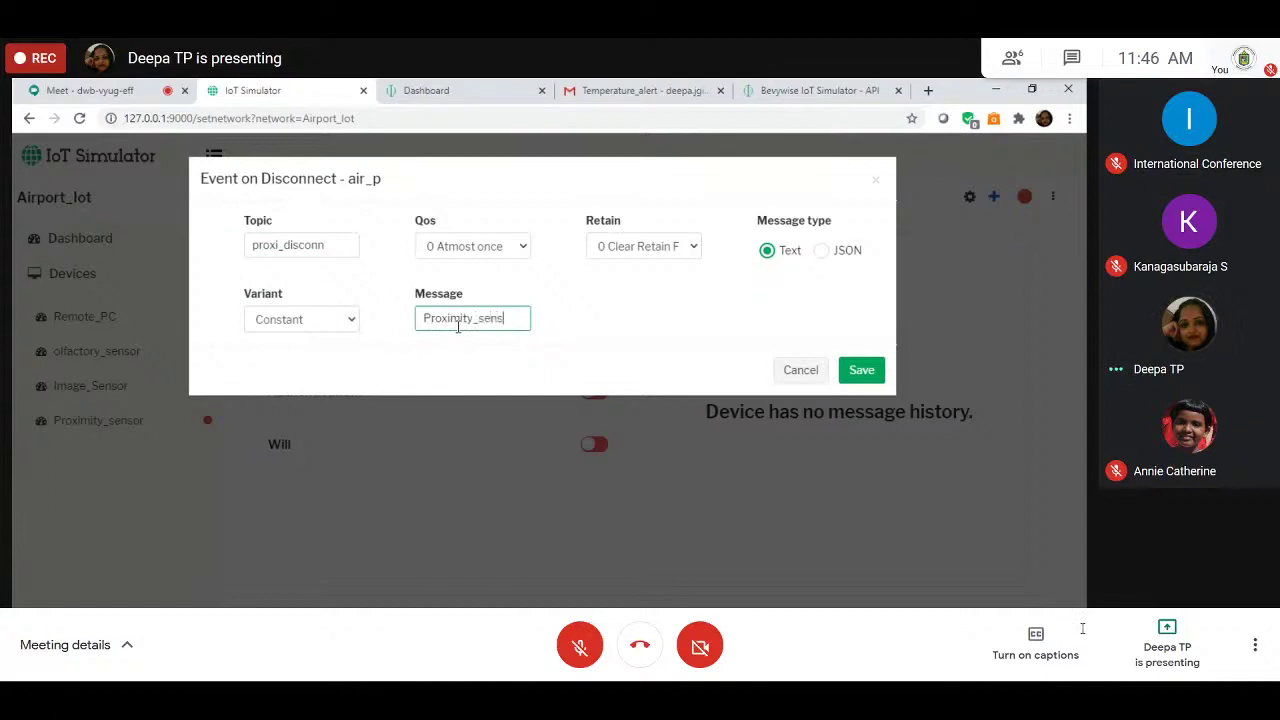
text(sensor_Disconnected)
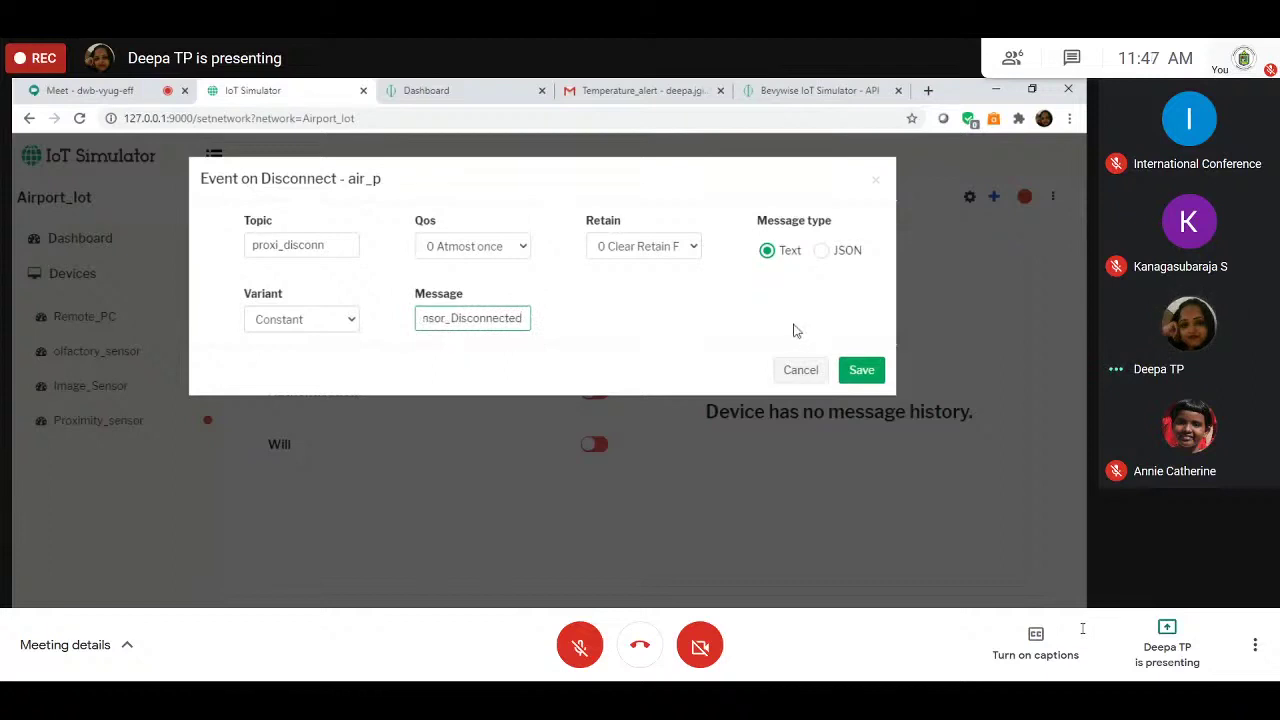
click(880, 373)
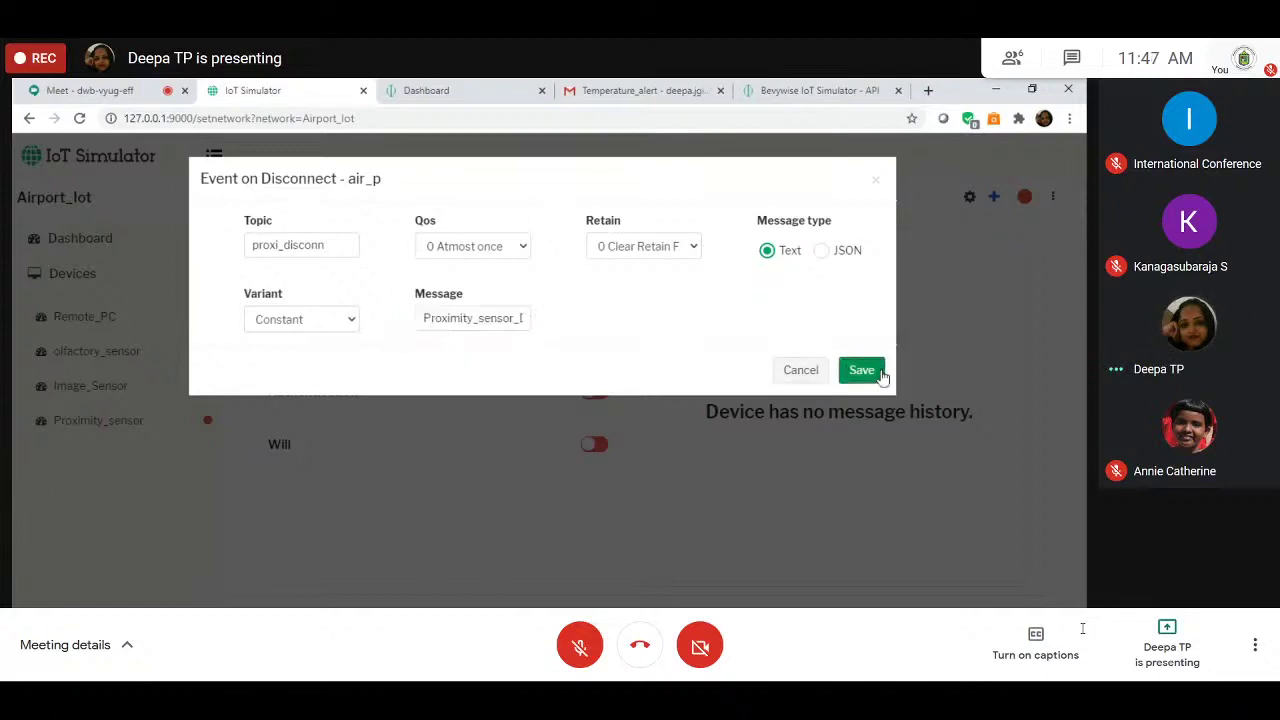
click(983, 196)
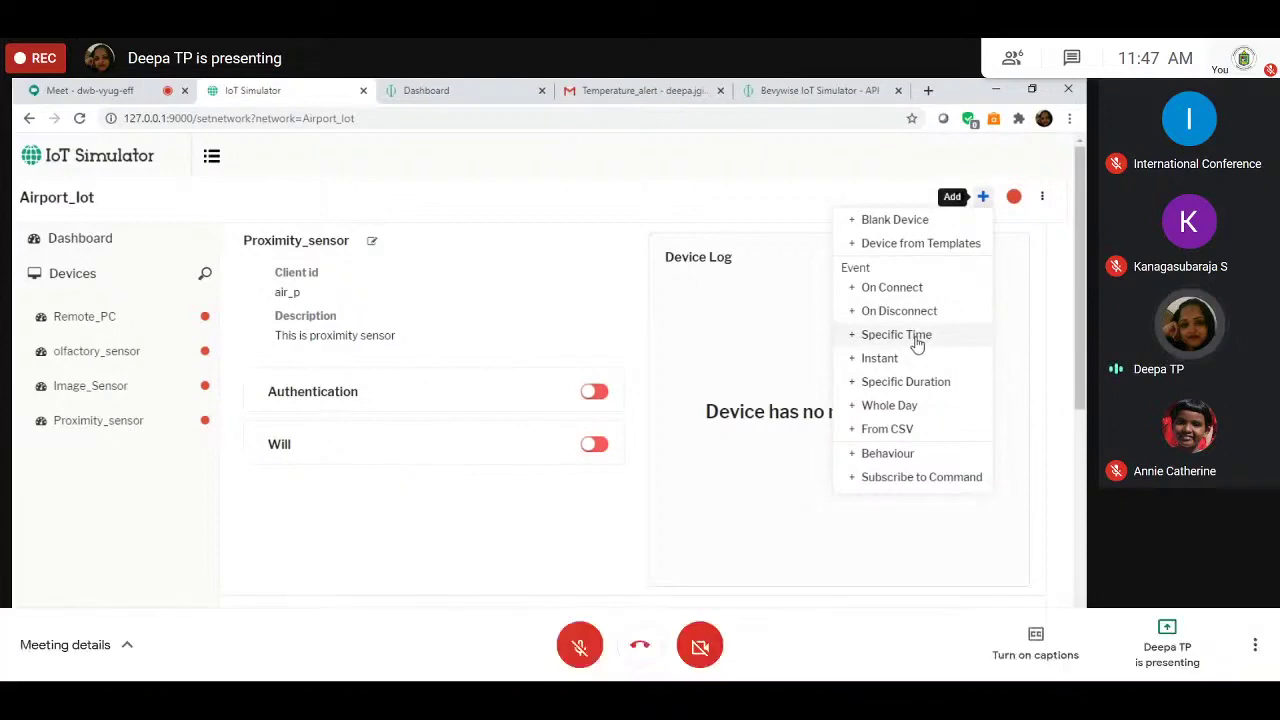
Step: Start adding a specific-duration event for the air_cam camera device
click(887, 406)
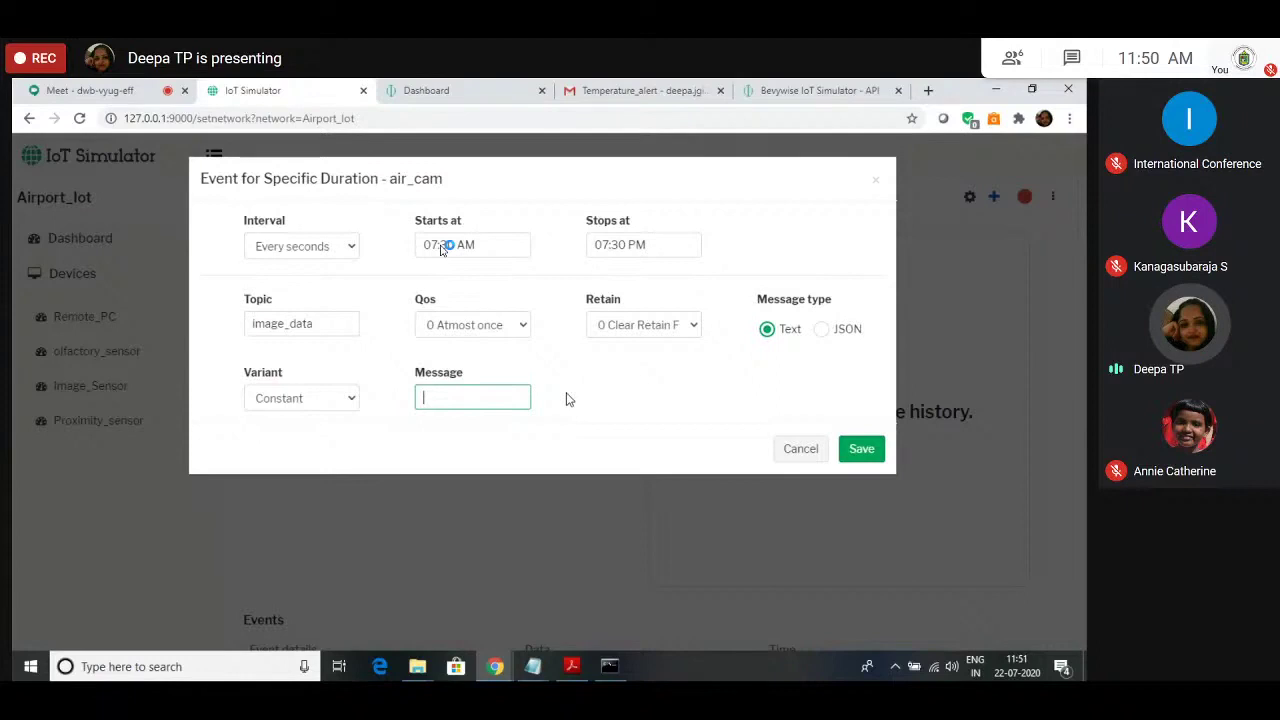
Step: Switch the message to JSON and add an image_data key holding an array
click(805, 330)
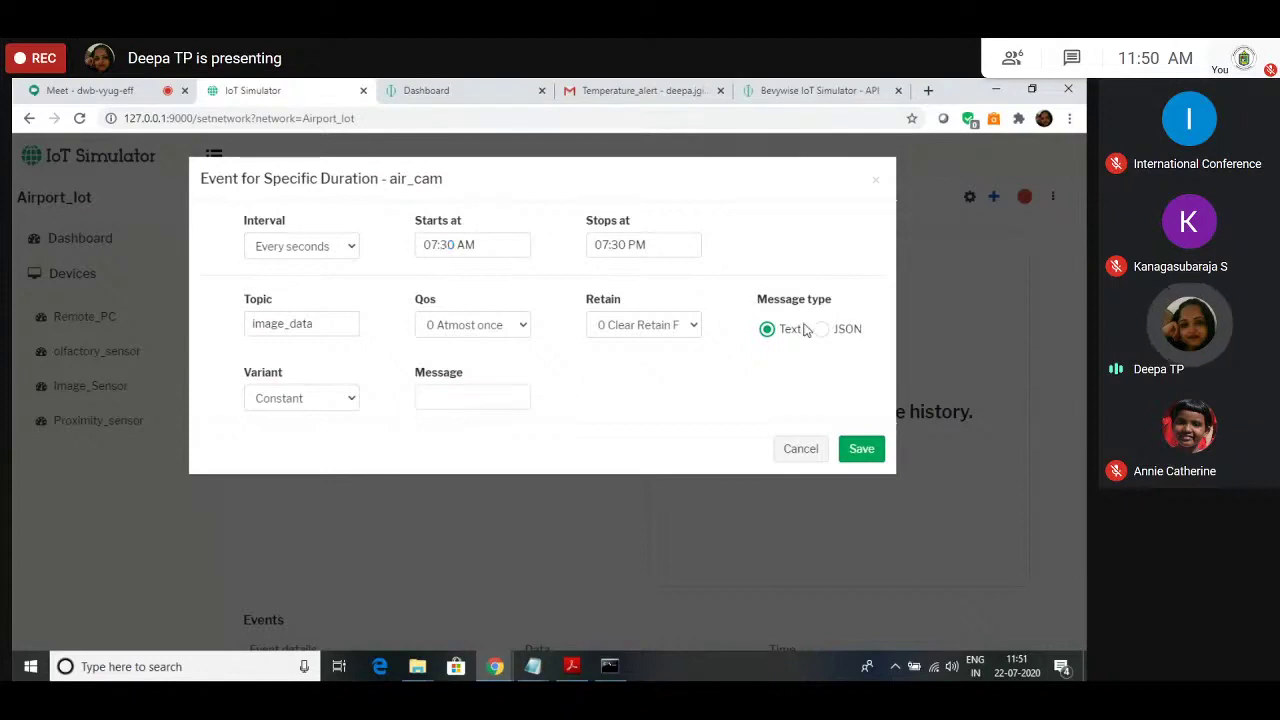
click(820, 329)
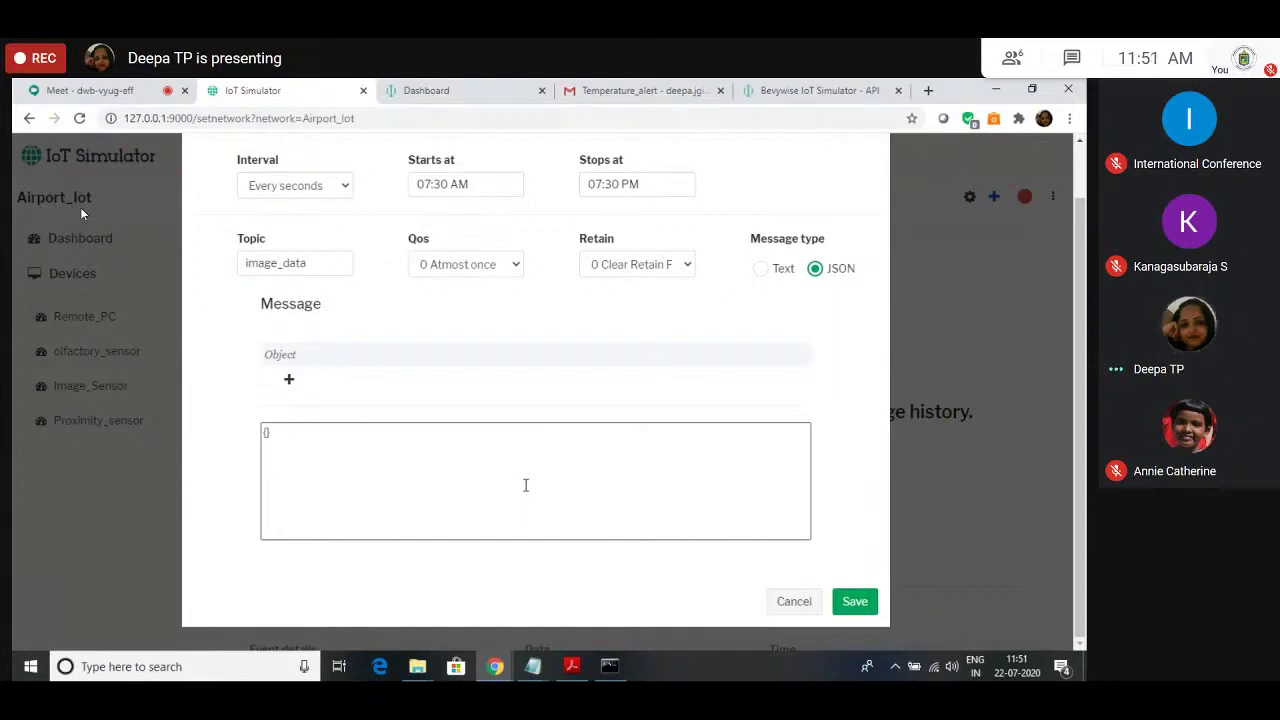
click(288, 379)
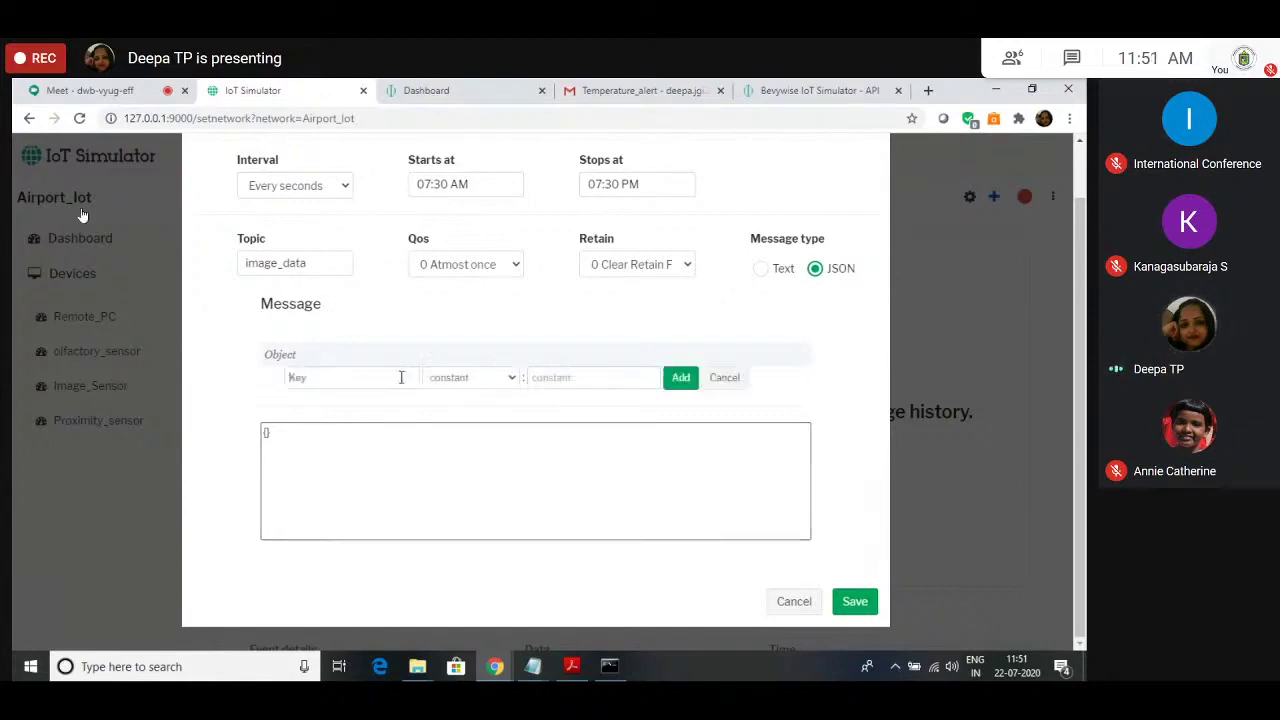
text(image)
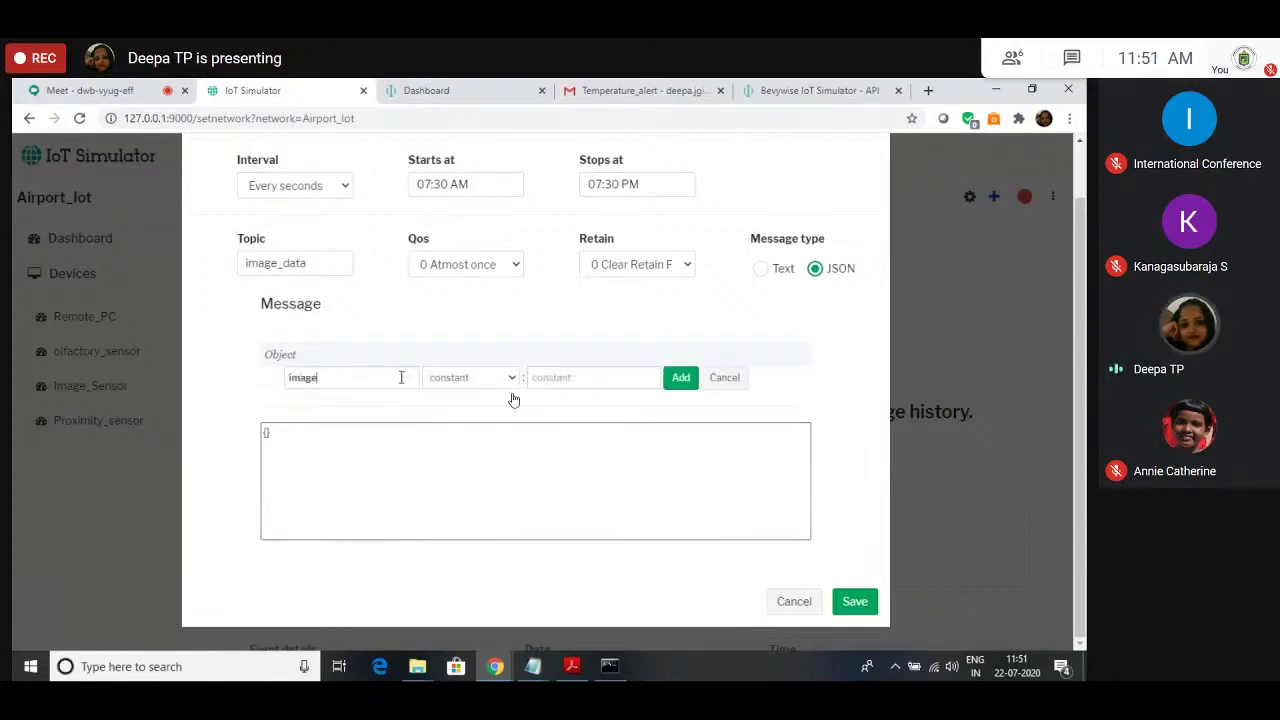
text(_data)
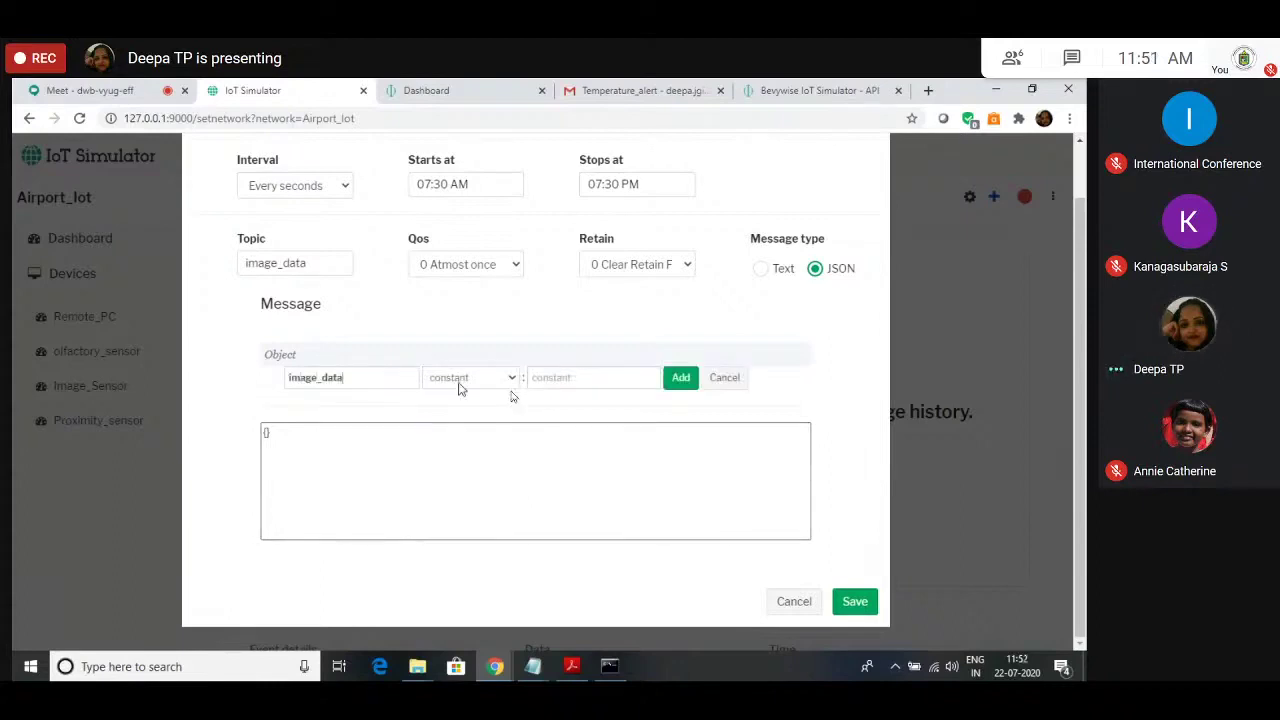
click(461, 386)
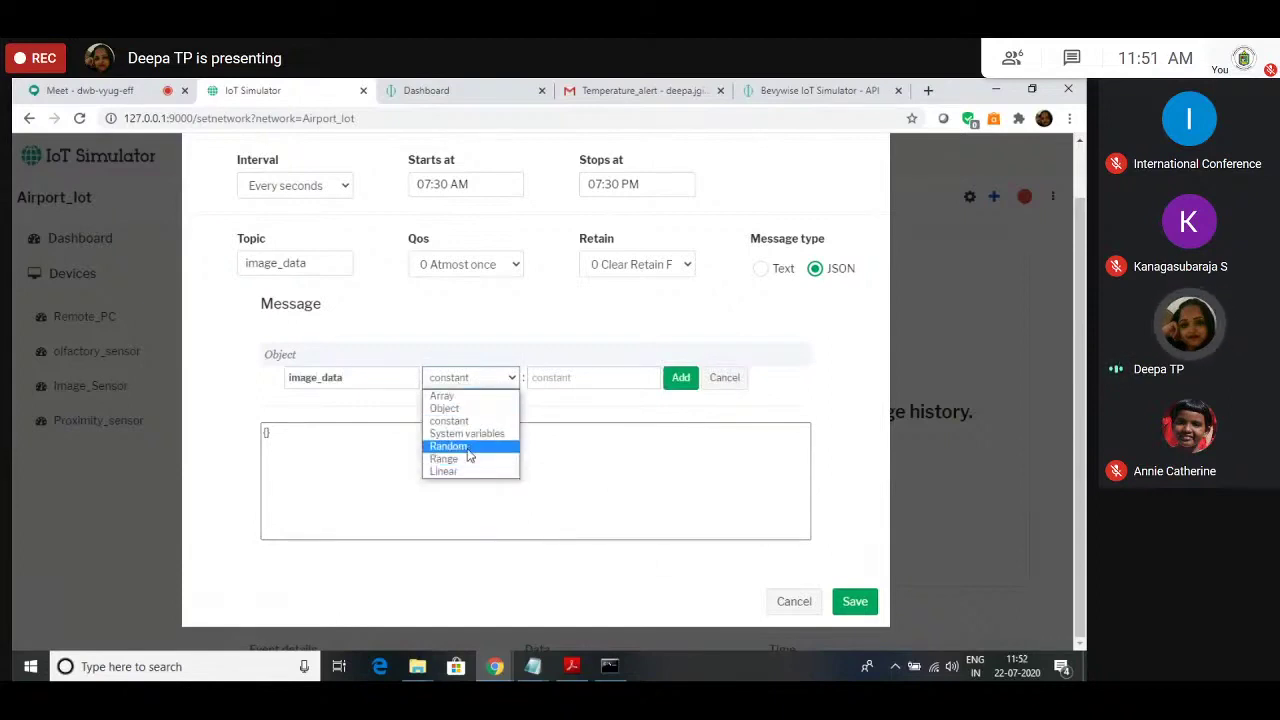
click(468, 447)
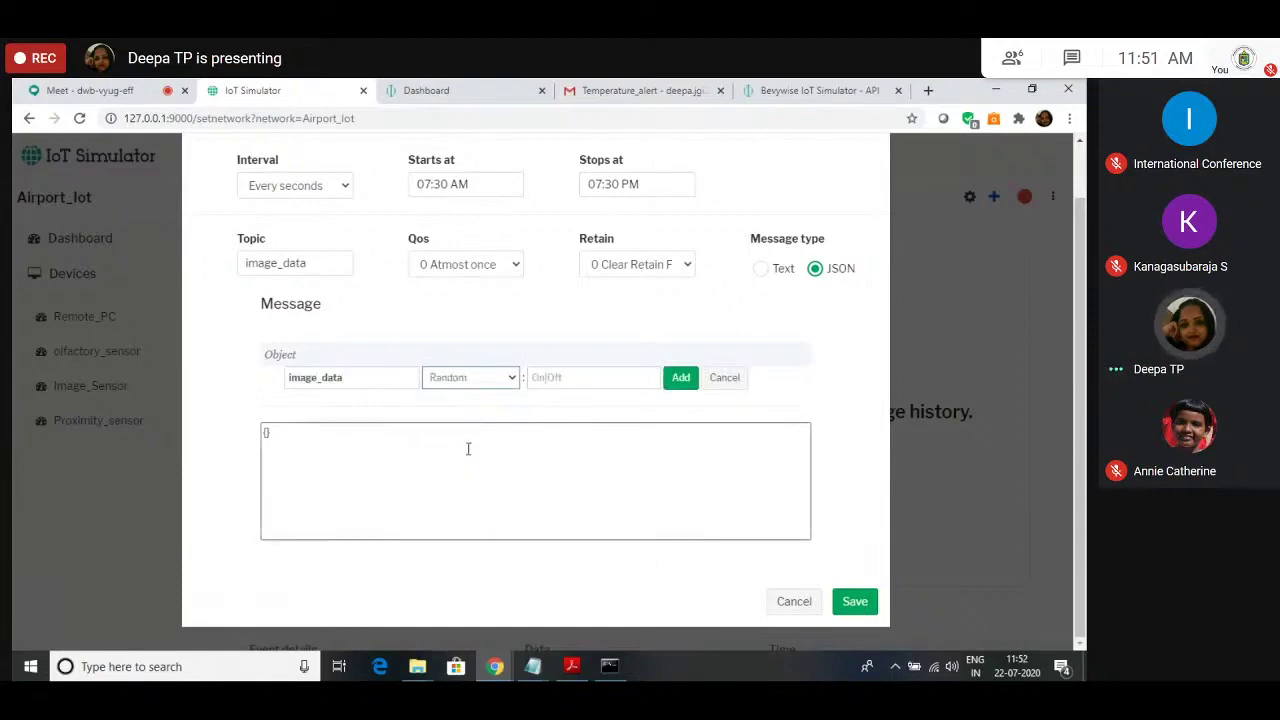
click(549, 377)
text(0)
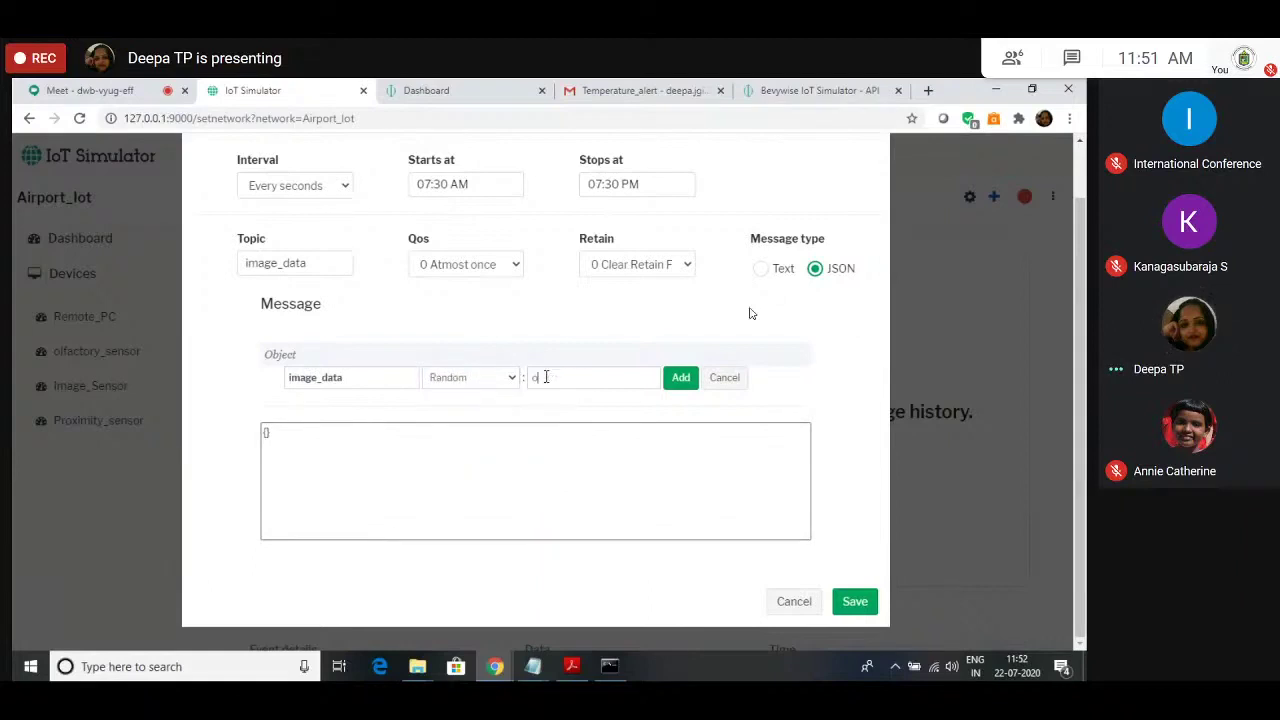
click(470, 377)
click(484, 405)
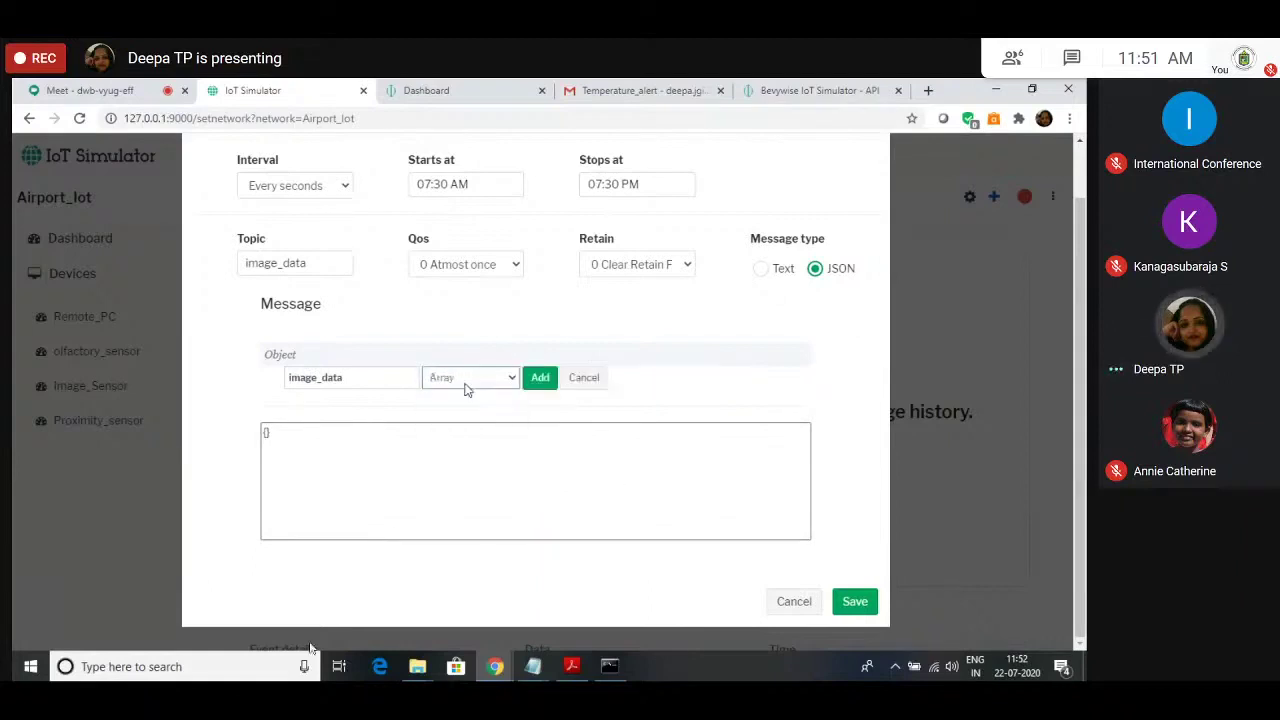
click(540, 377)
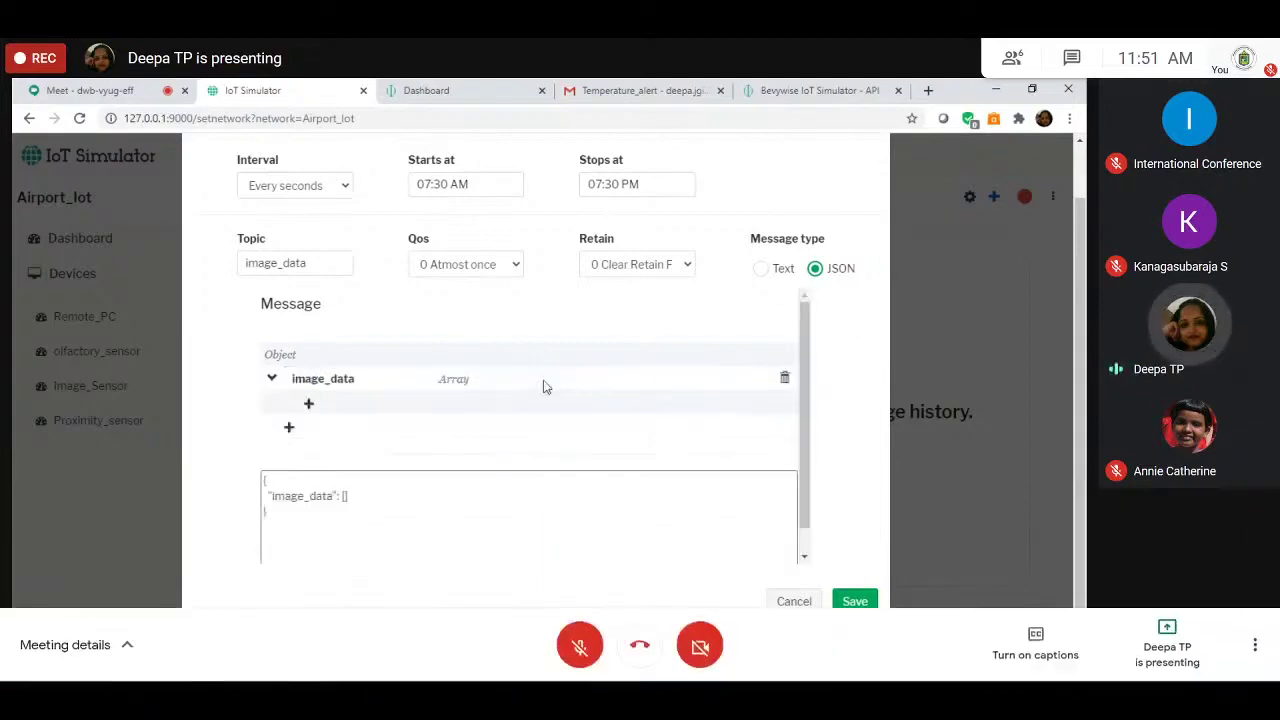
Step: Add a random 'on' item to the image_data array and save the event
click(308, 404)
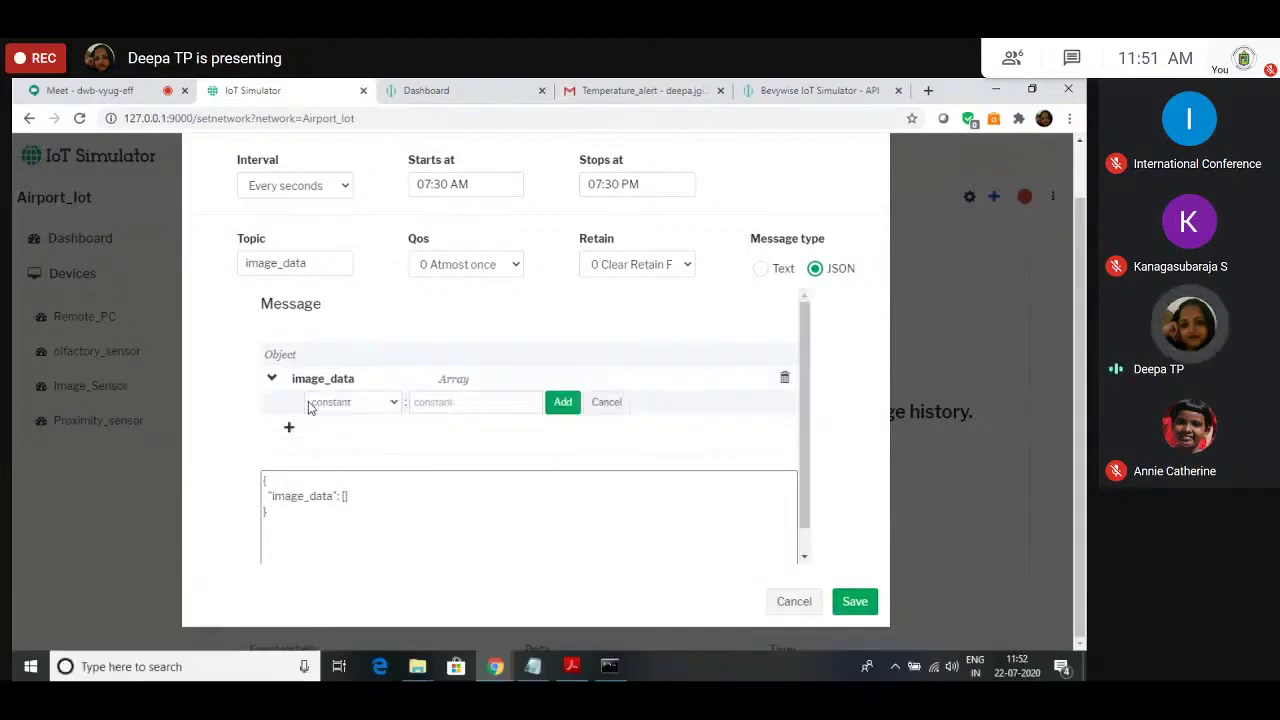
click(380, 402)
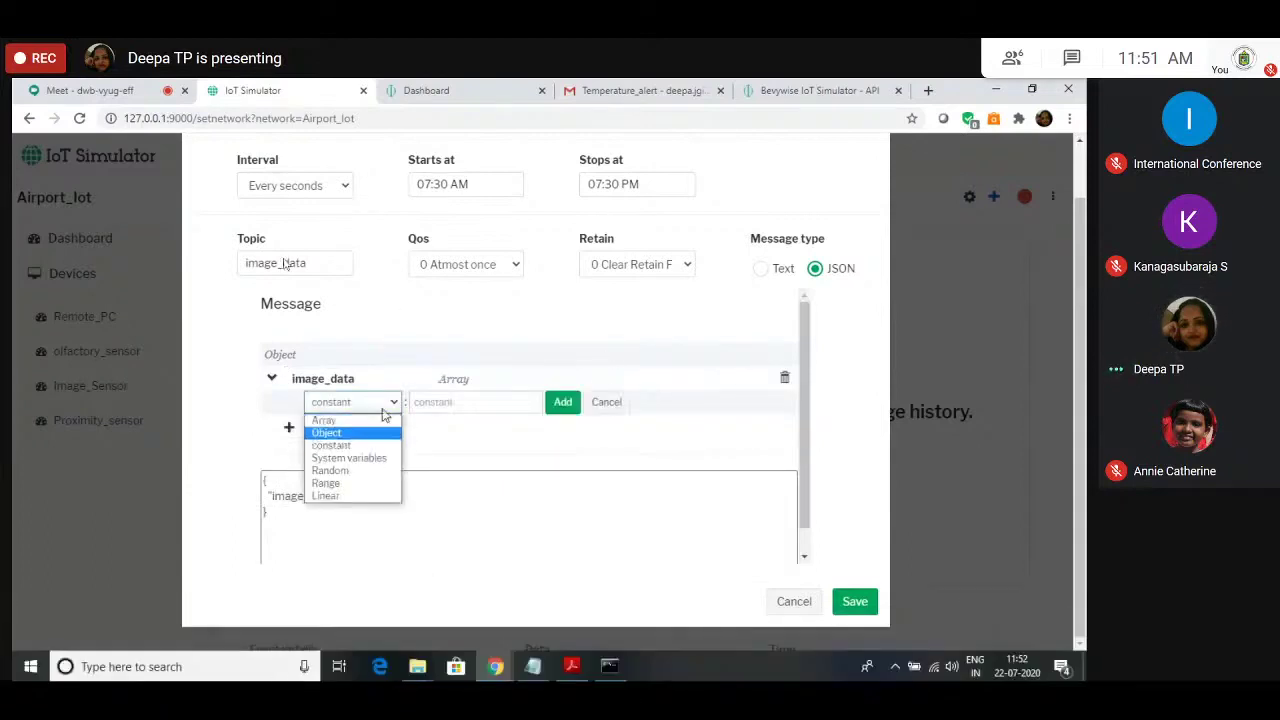
click(340, 470)
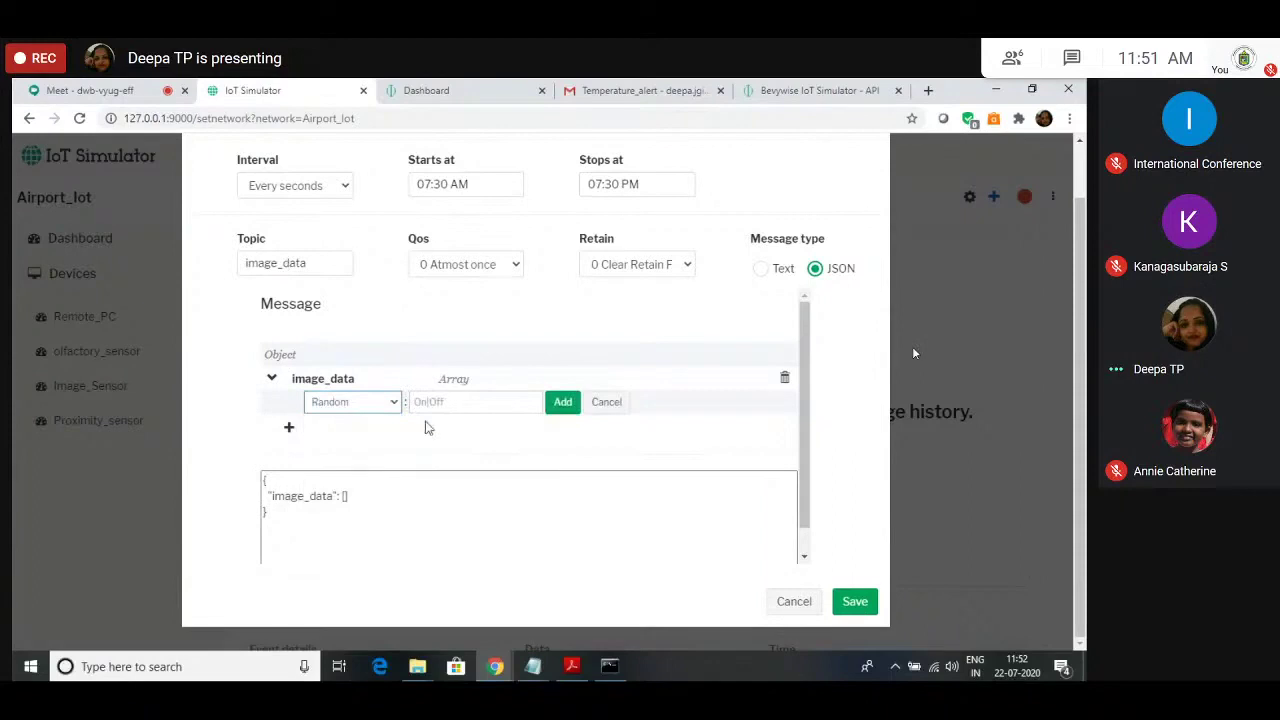
key(Tab)
text(on)
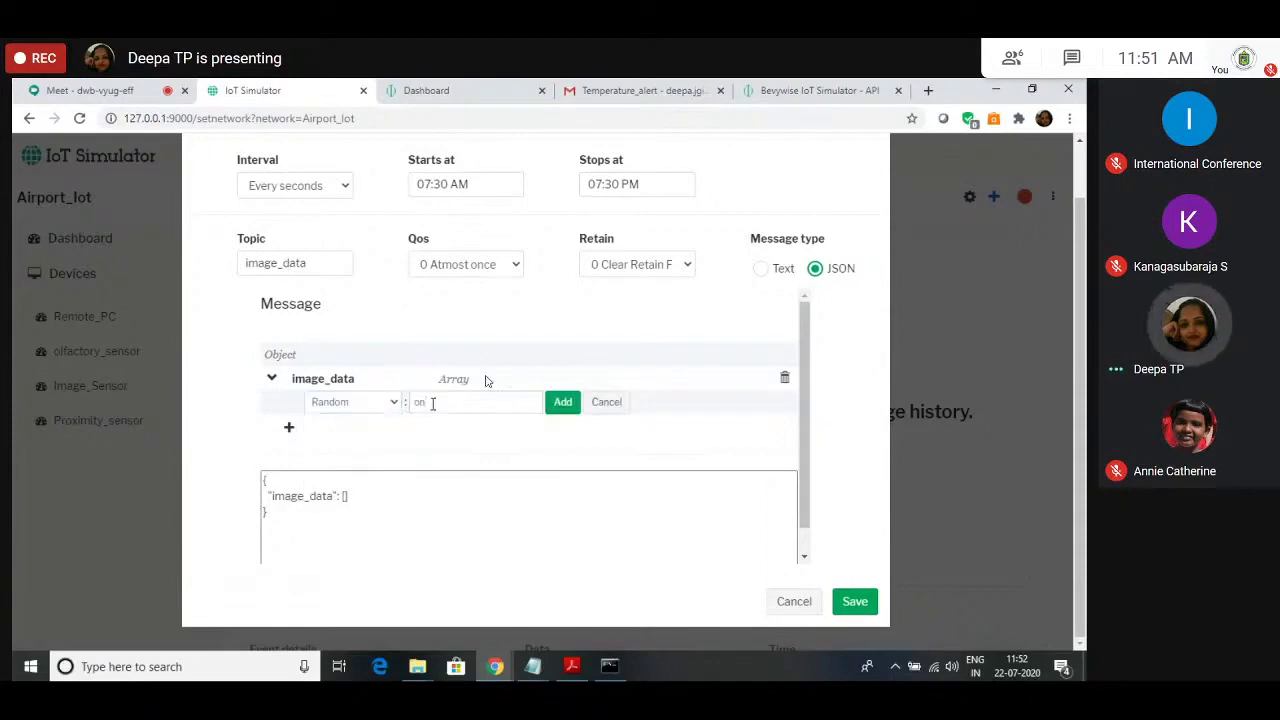
click(571, 405)
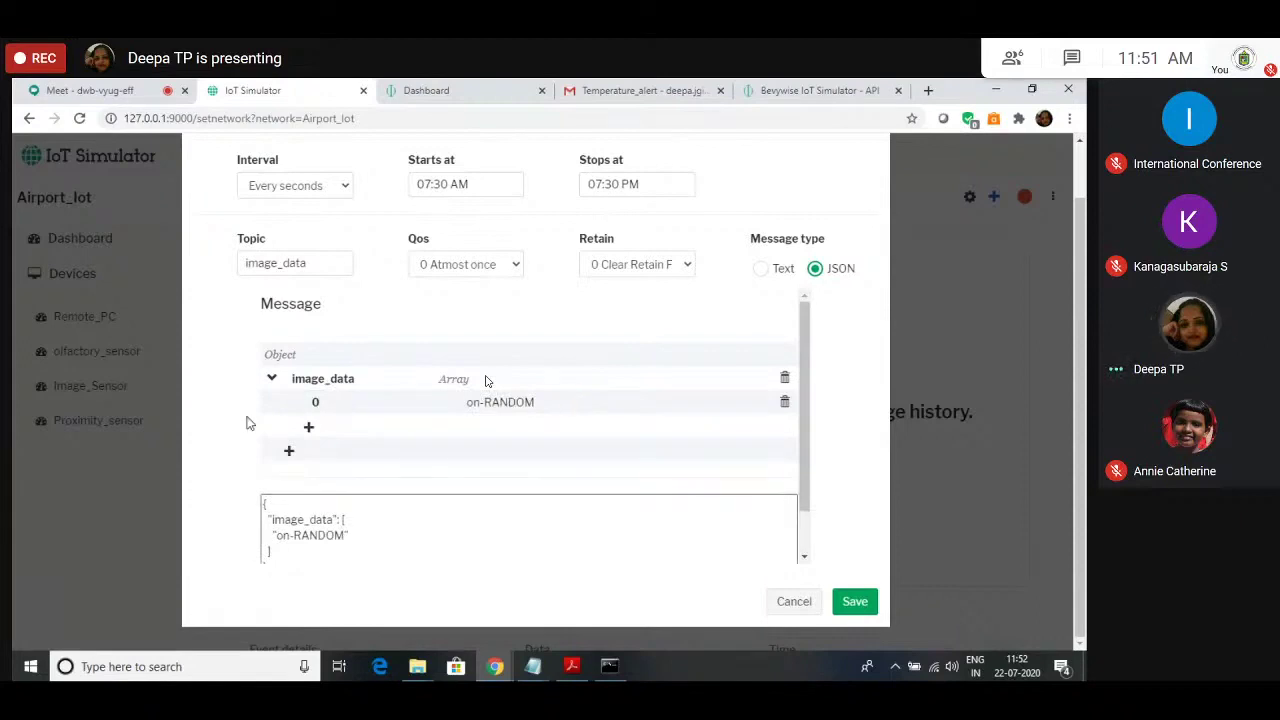
scroll(427, 422, down, 1)
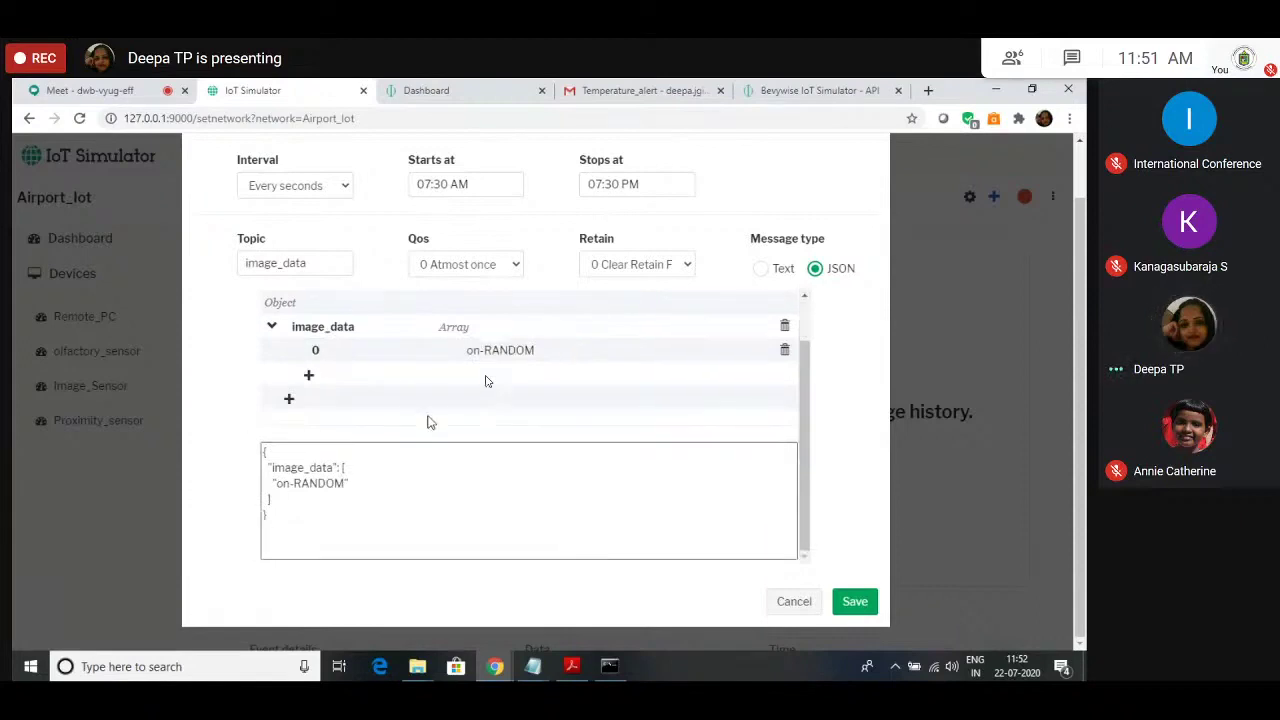
click(862, 601)
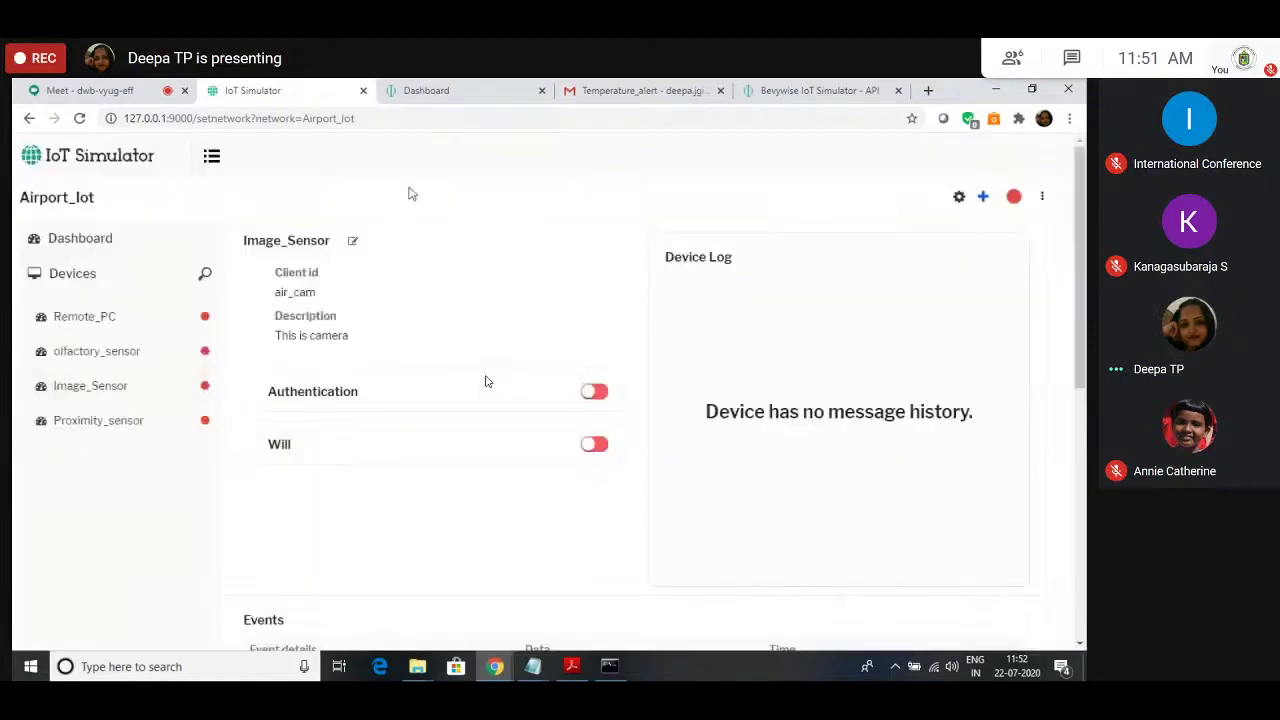
Step: Review Image_Sensor's event list, open the olfactory_sensor device page, and bring up the Notepad notes
scroll(487, 381, down, 5)
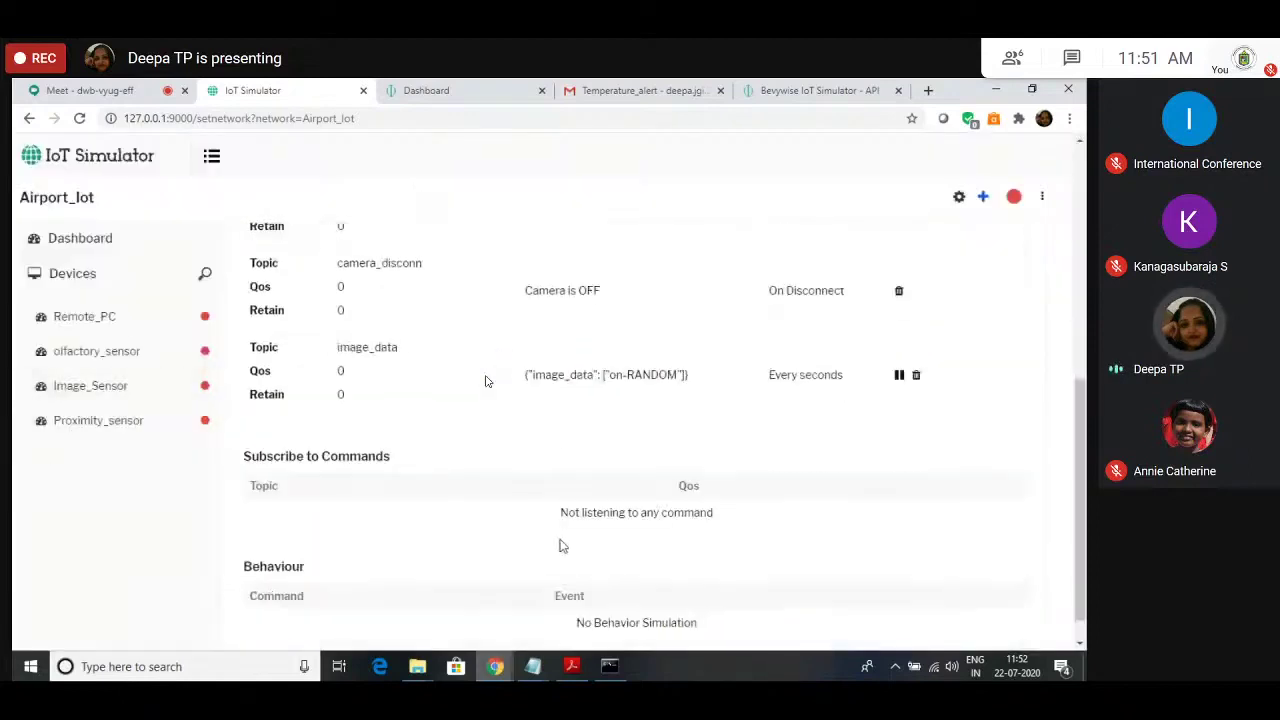
scroll(561, 545, down, 1)
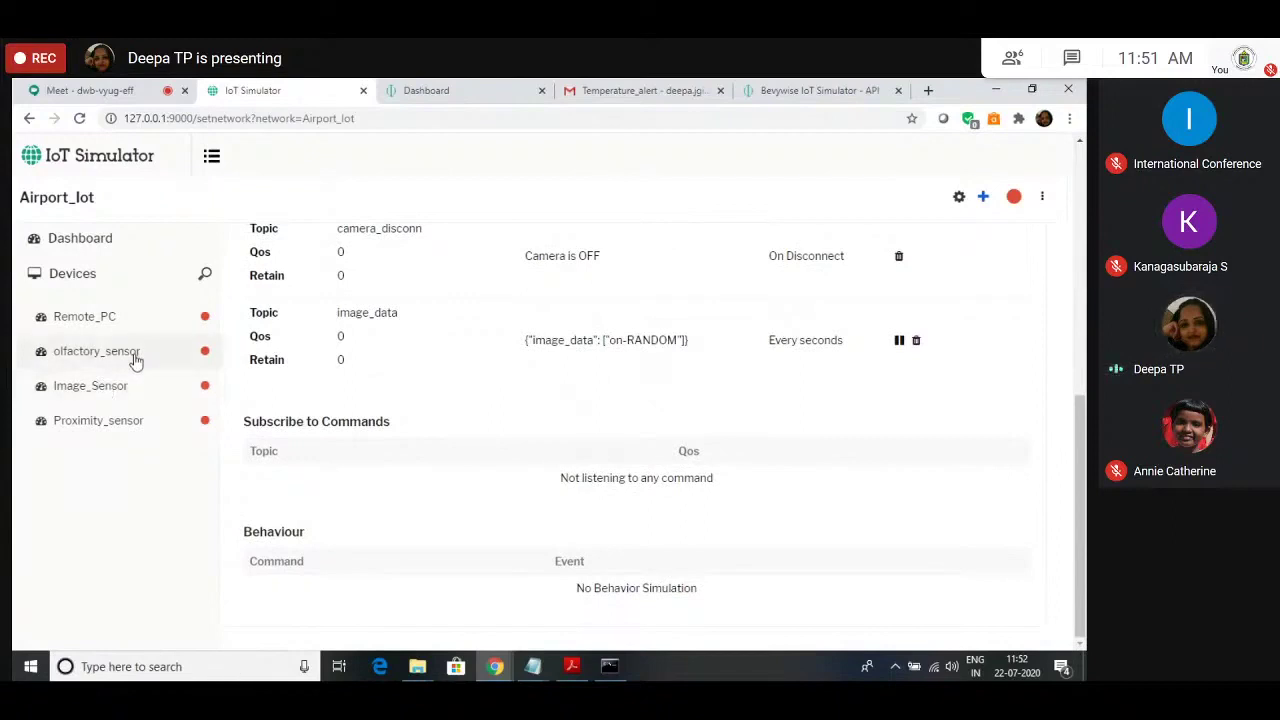
click(134, 358)
scroll(486, 543, up, 3)
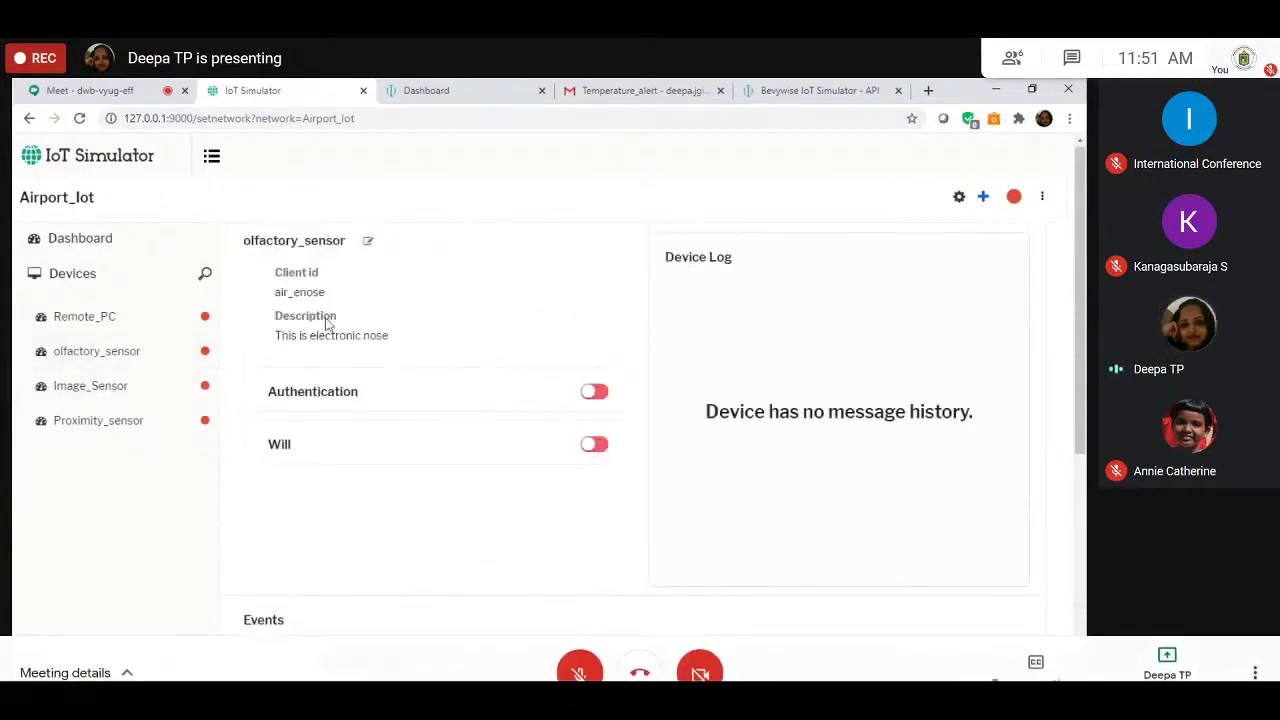
click(521, 673)
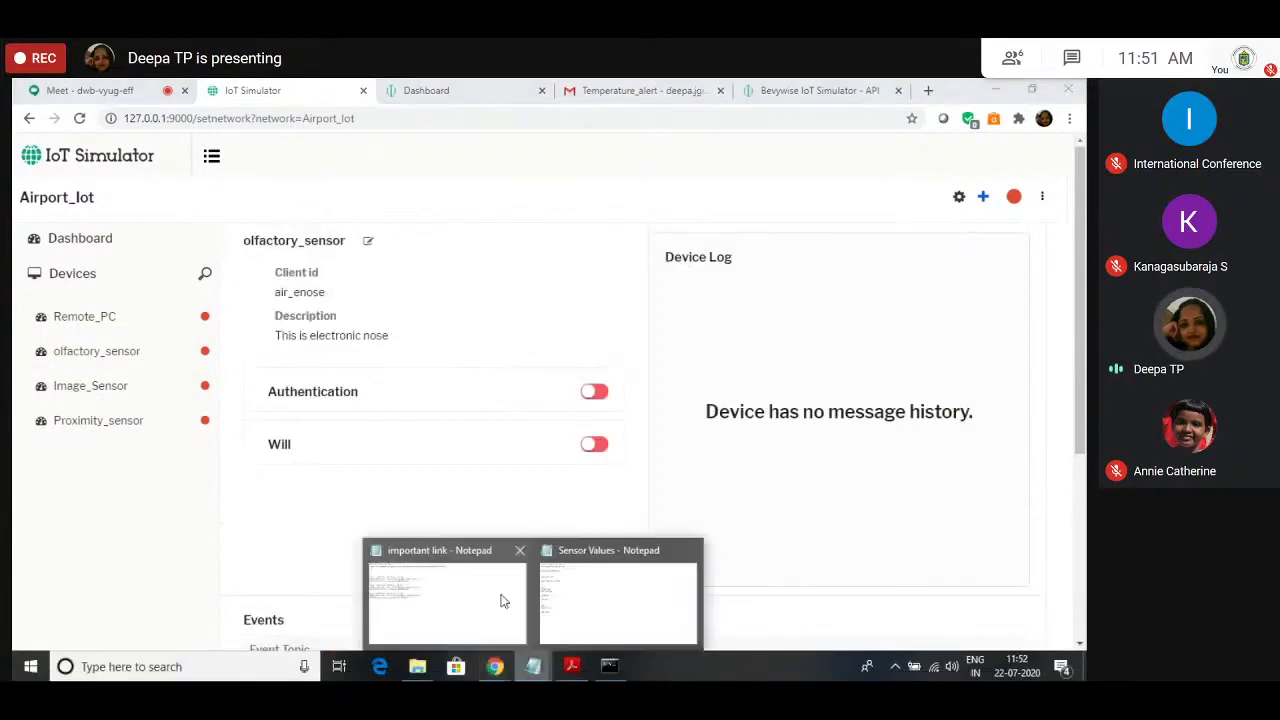
click(617, 600)
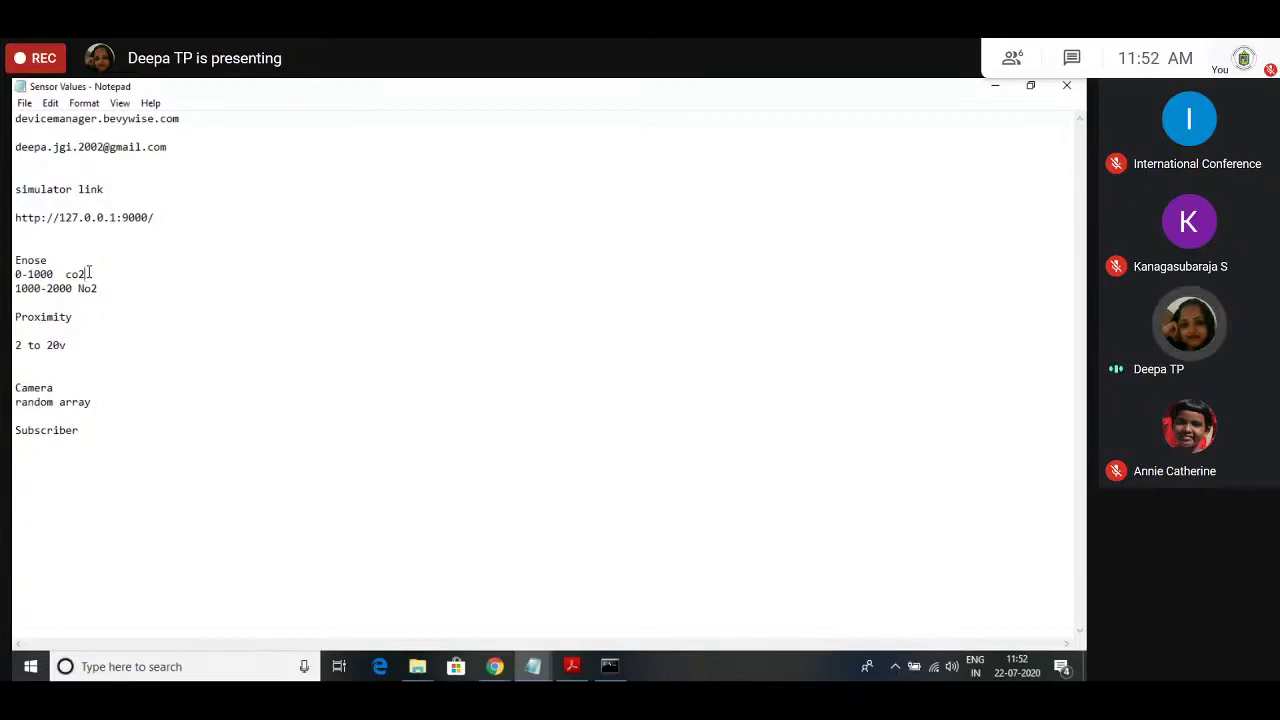
mouse_move(346, 674)
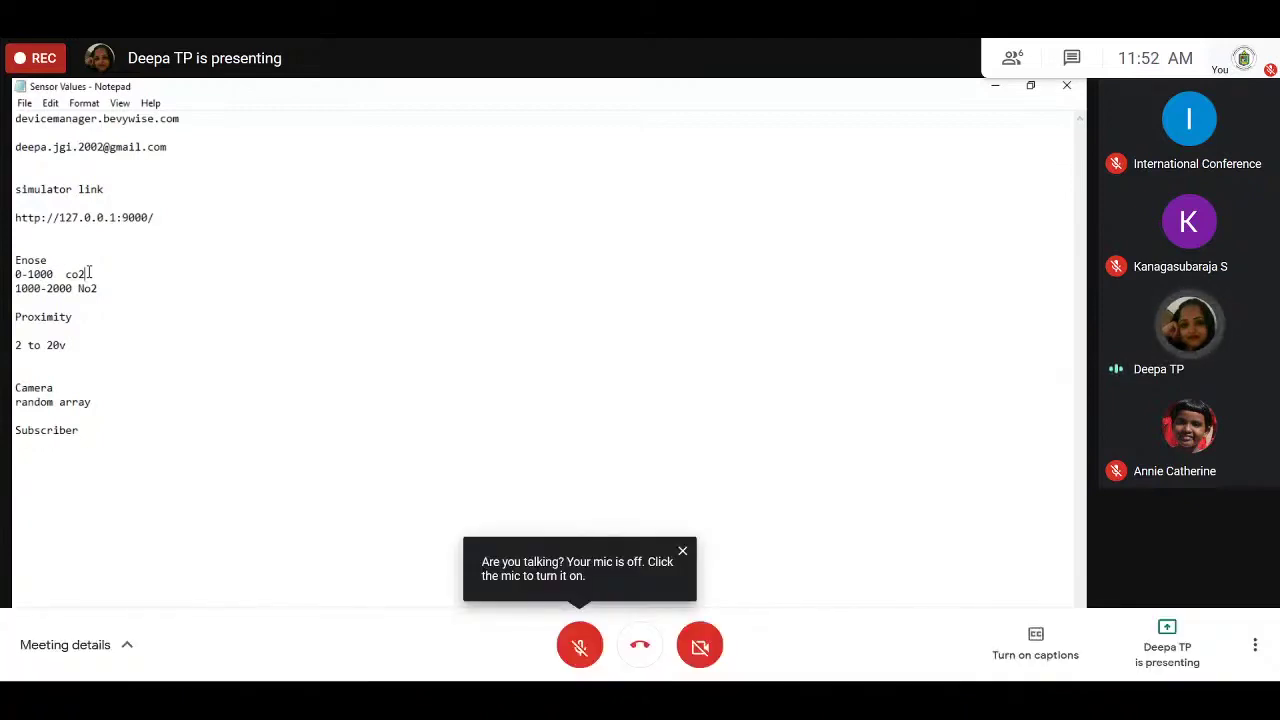
click(683, 553)
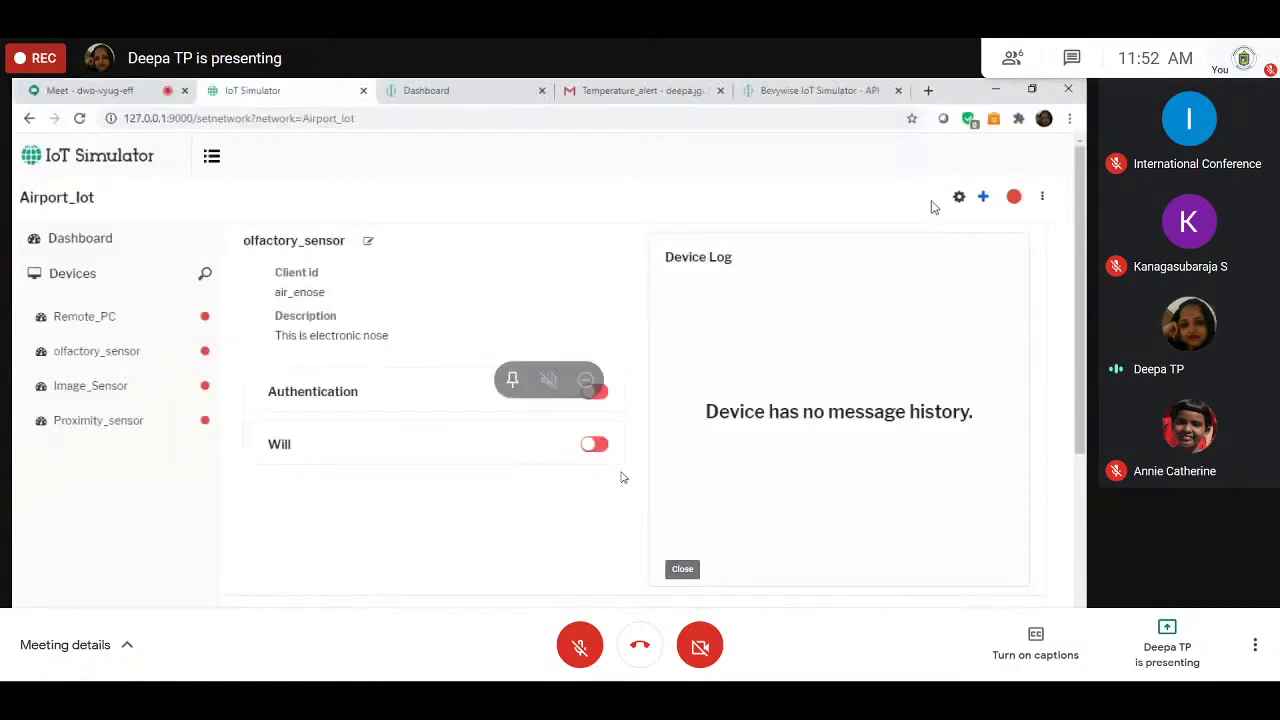
Step: Add an olfactory_sensor on-connect event with topic enose_conn and message Enose_Connected
click(983, 196)
click(923, 289)
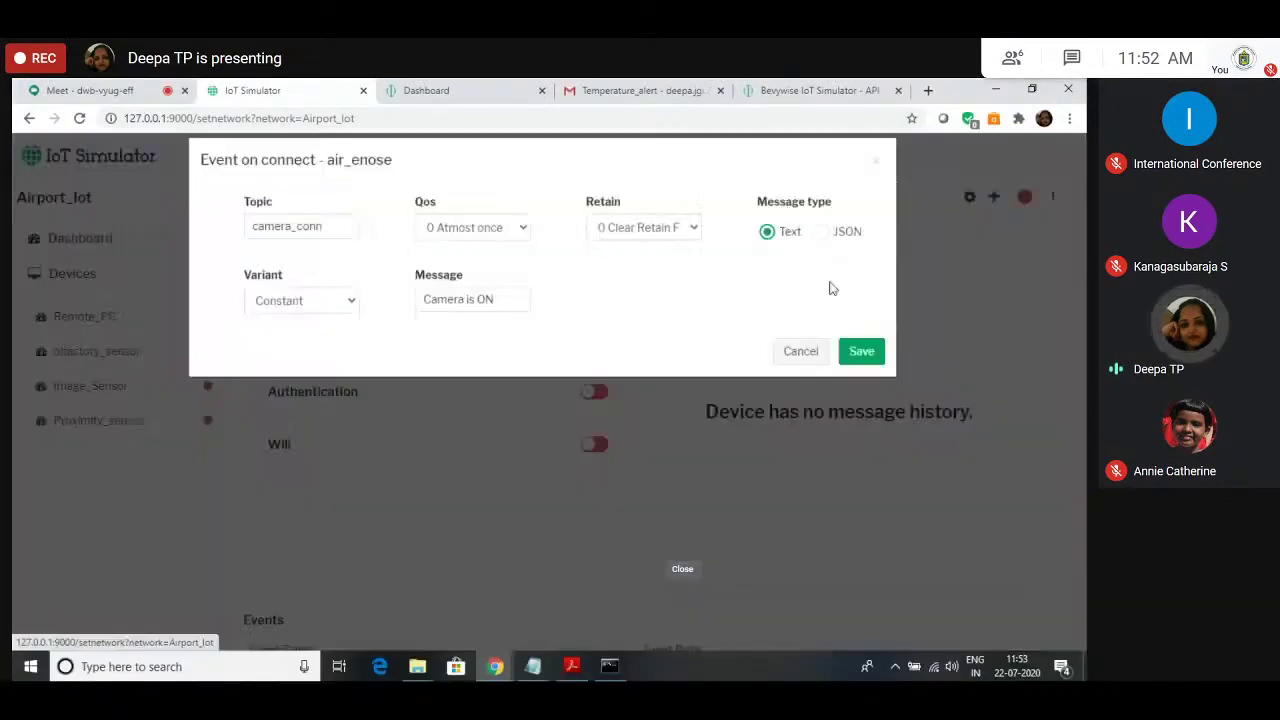
click(331, 246)
key(ctrl+a)
key(BackSpace)
text(eno)
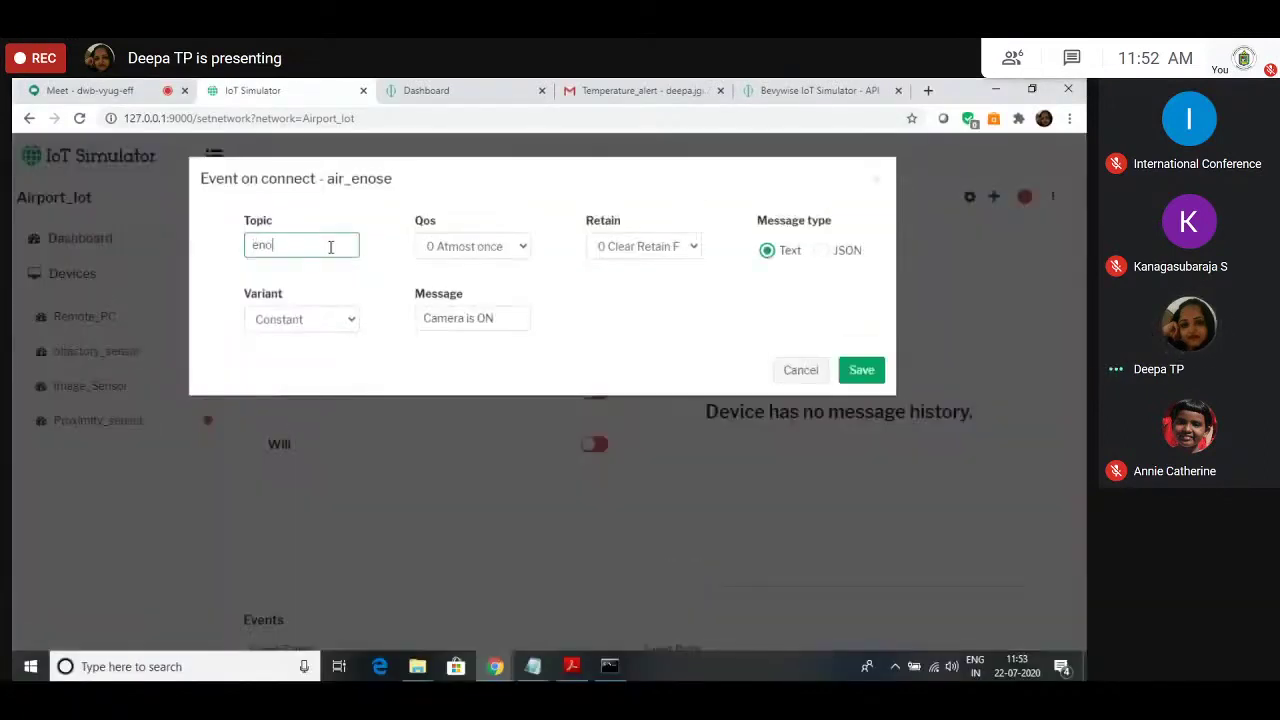
text(se_conn)
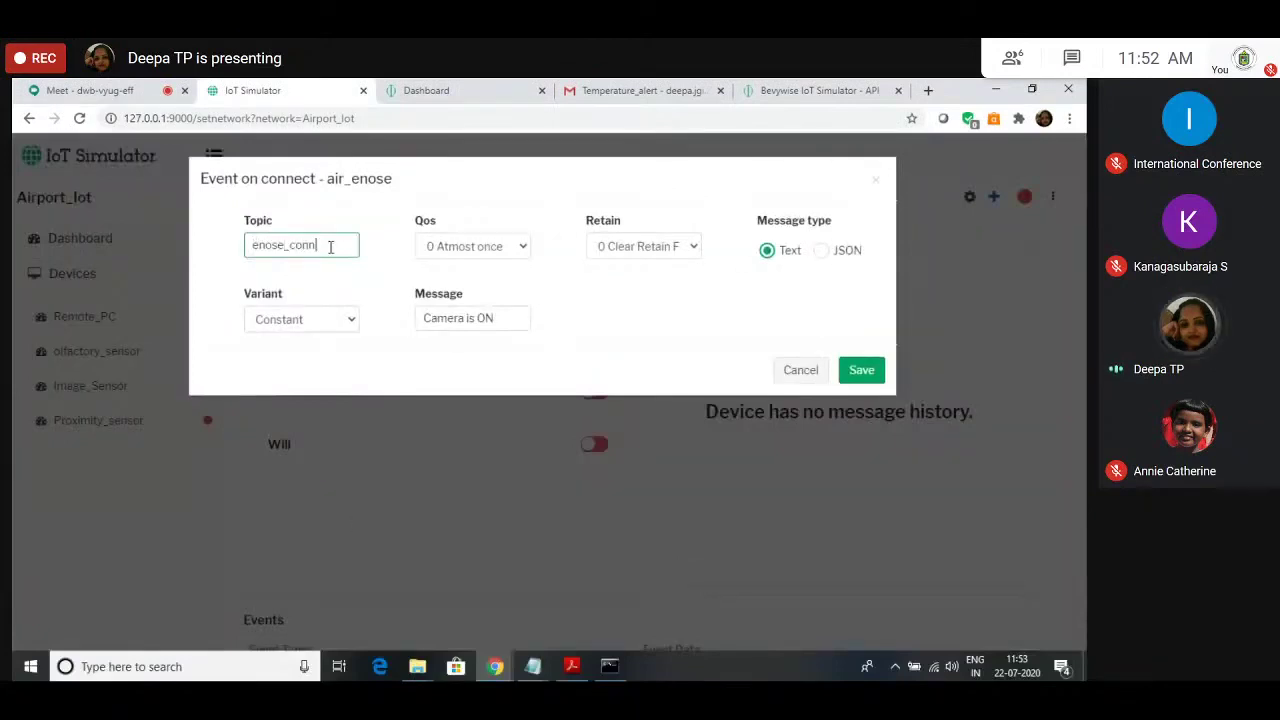
click(463, 312)
key(ctrl+a)
key(BackSpace)
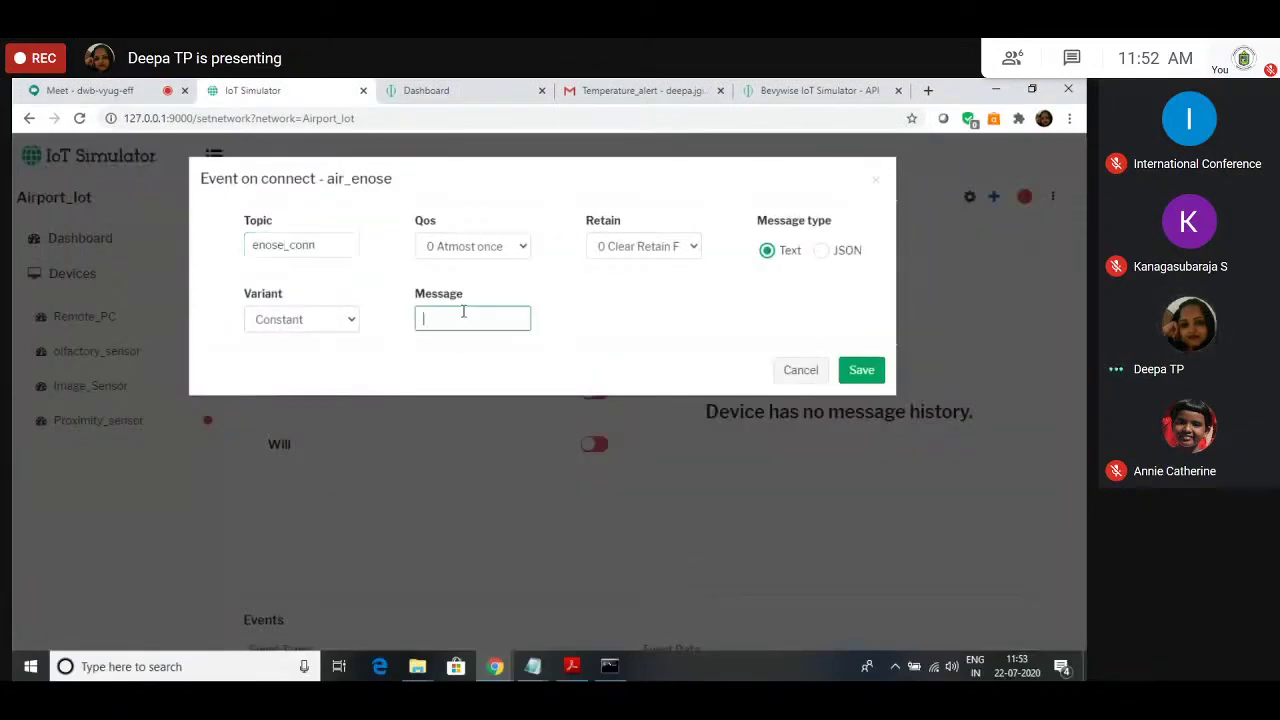
text(Enose_Connected)
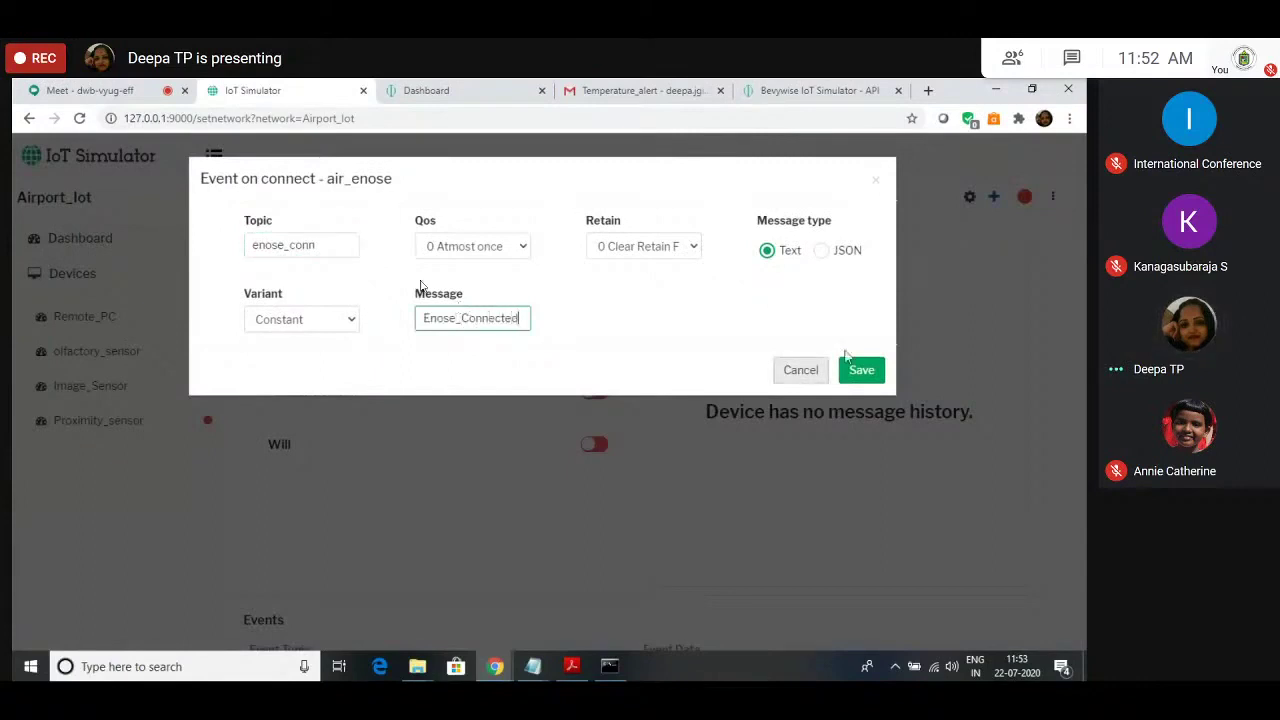
click(869, 378)
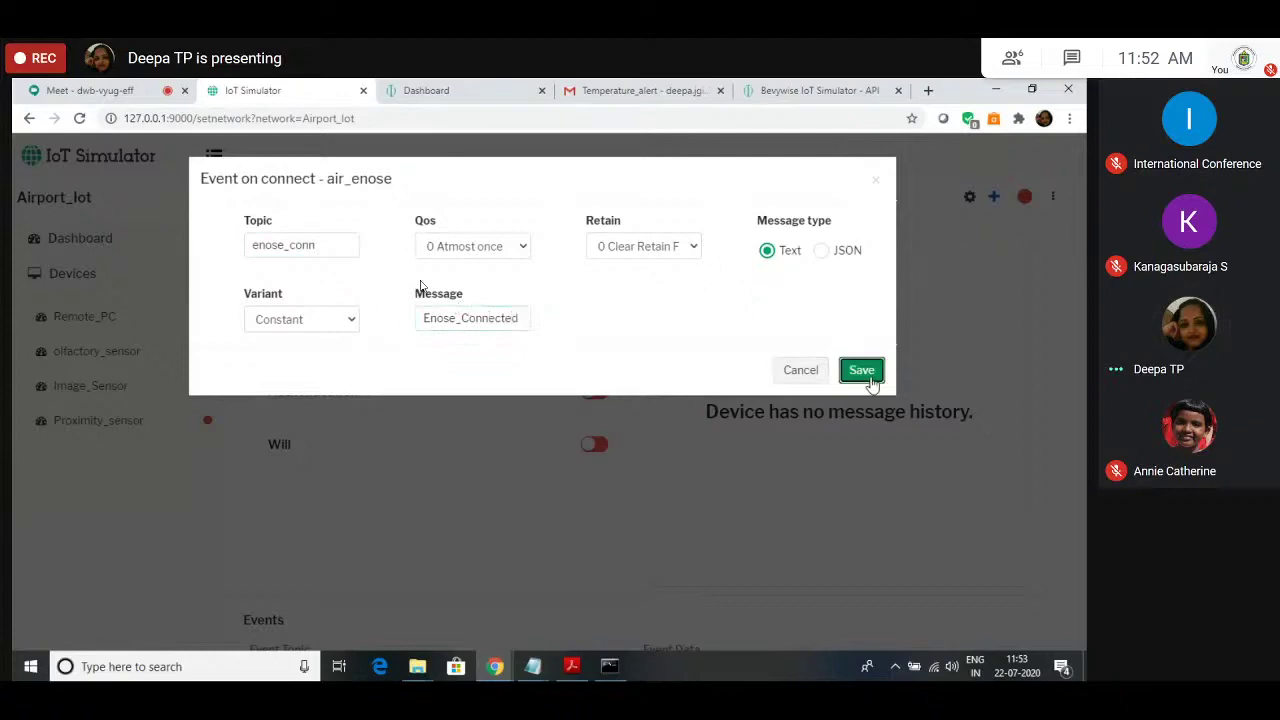
click(993, 196)
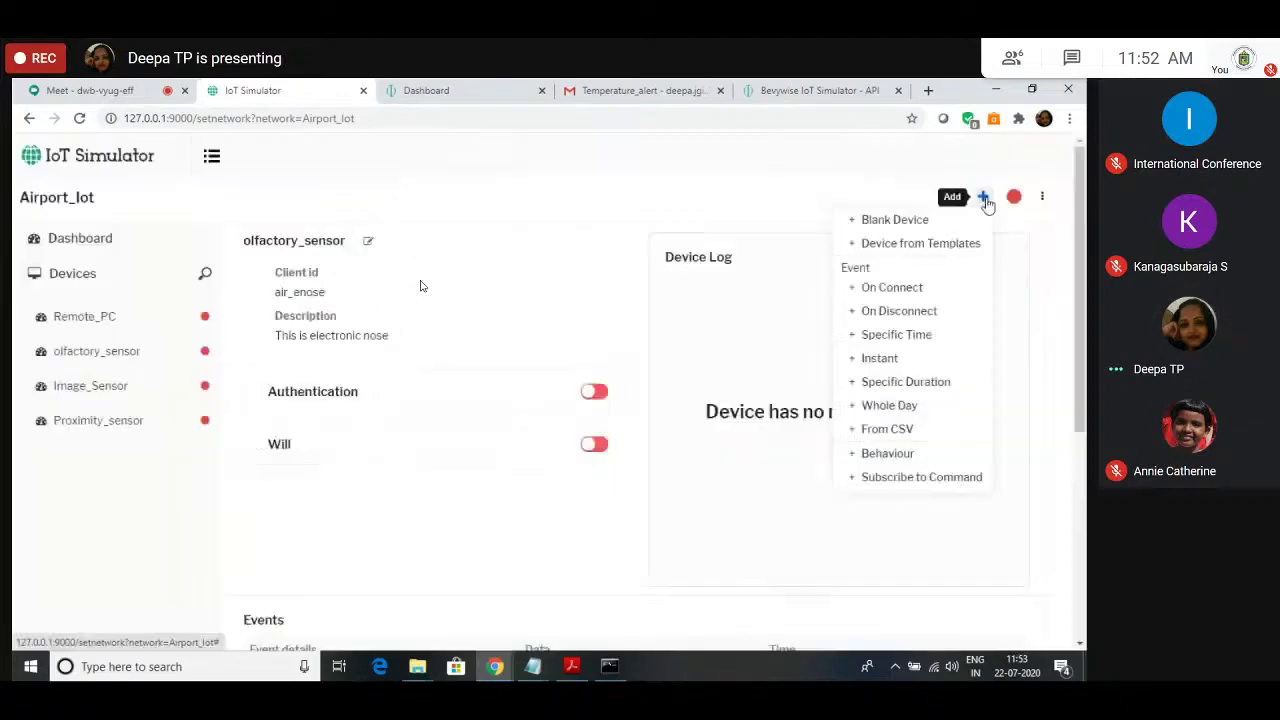
Step: Create the on-disconnect event with topic enose_disconn and message Enose_Disconnected
click(920, 318)
text(enose_disconn)
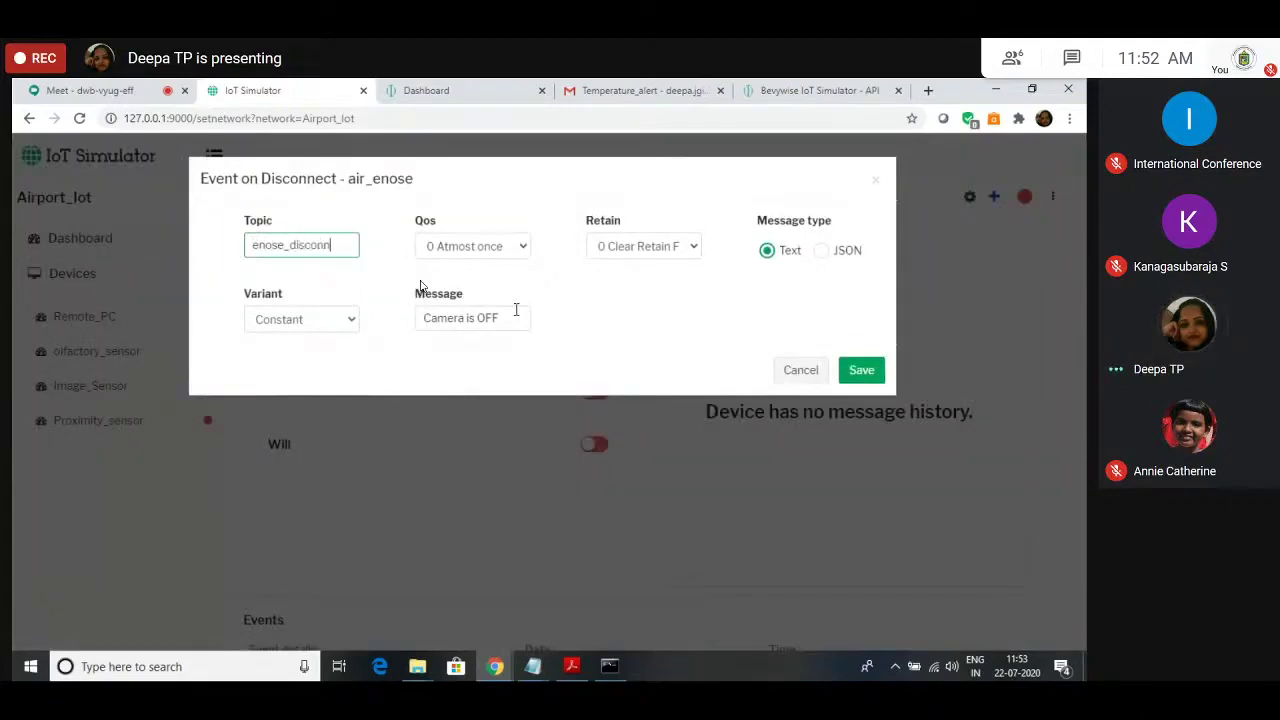
click(515, 312)
text(Enose)
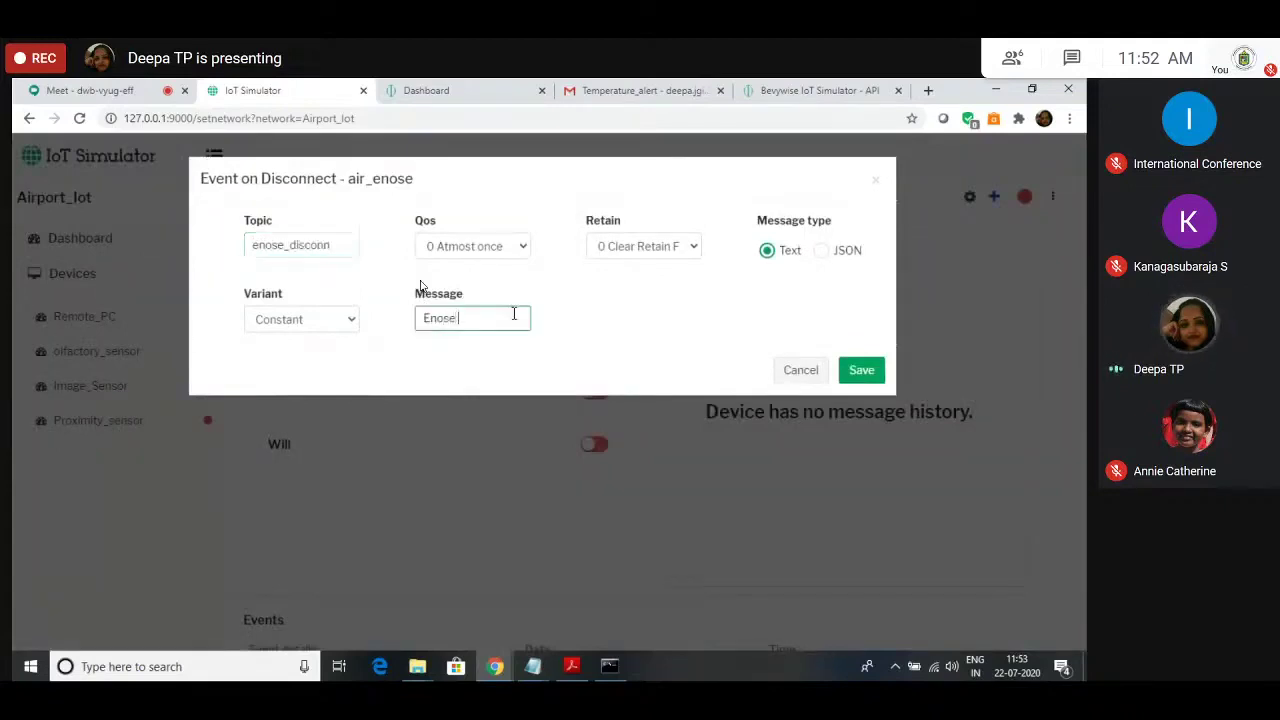
text(_Disco)
key(BackSpace)
text(is)
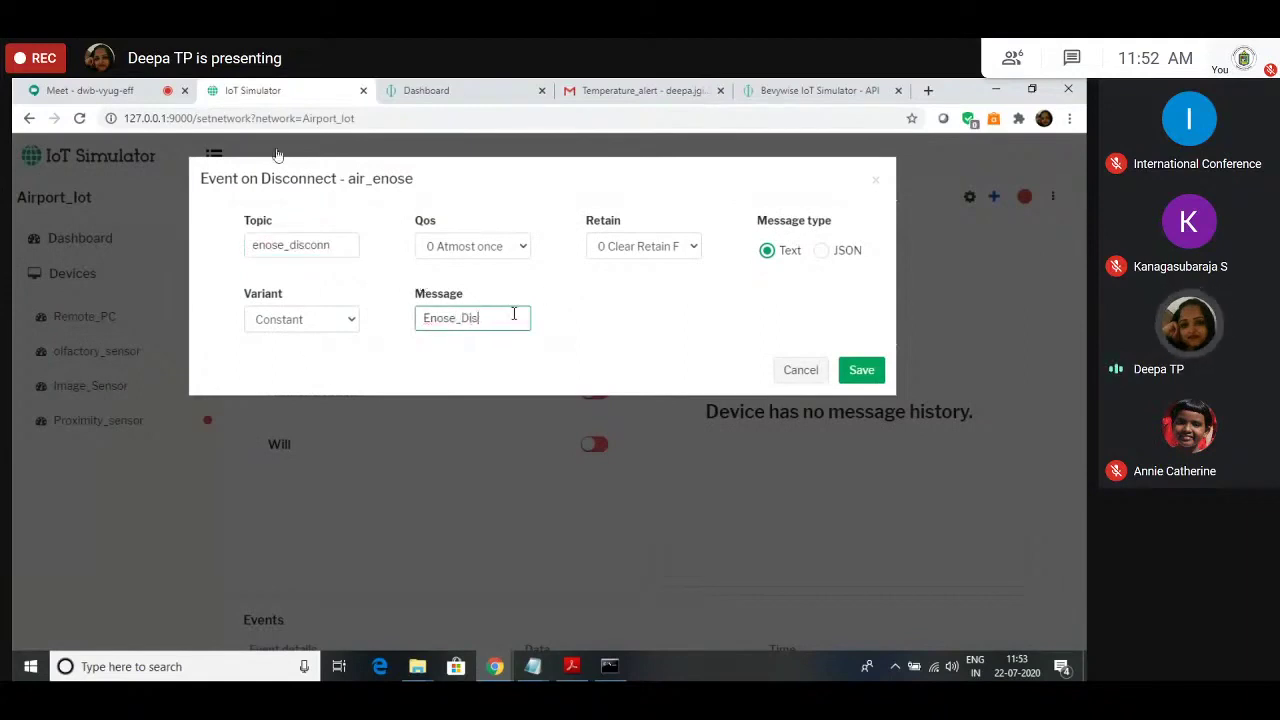
text(connected)
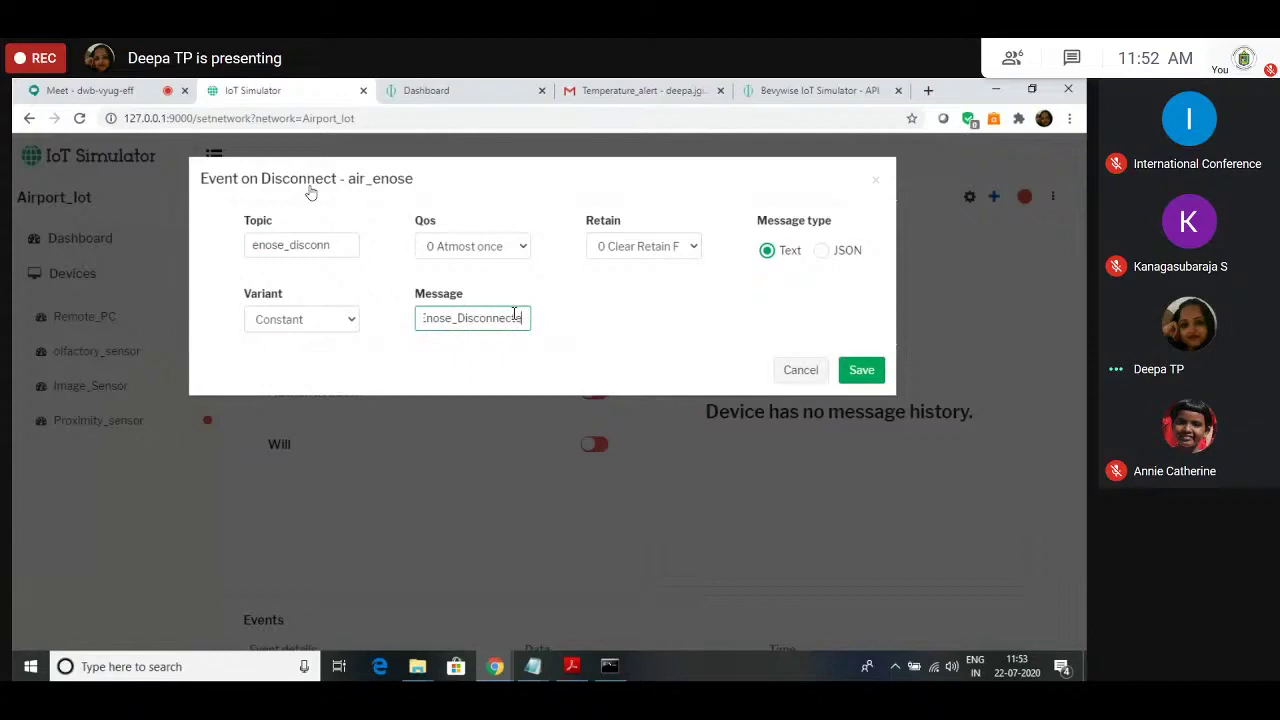
click(861, 370)
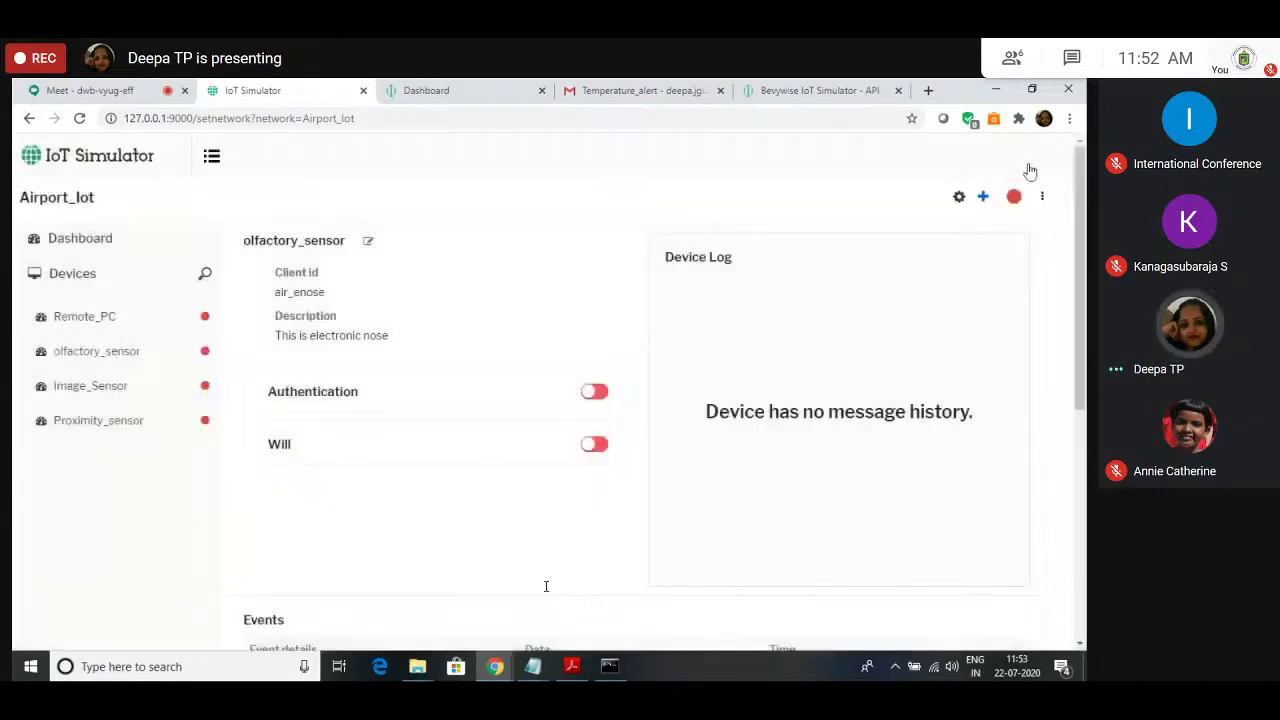
Step: Create a whole-day event publishing every 20 seconds on topic airport/co2/level
click(983, 198)
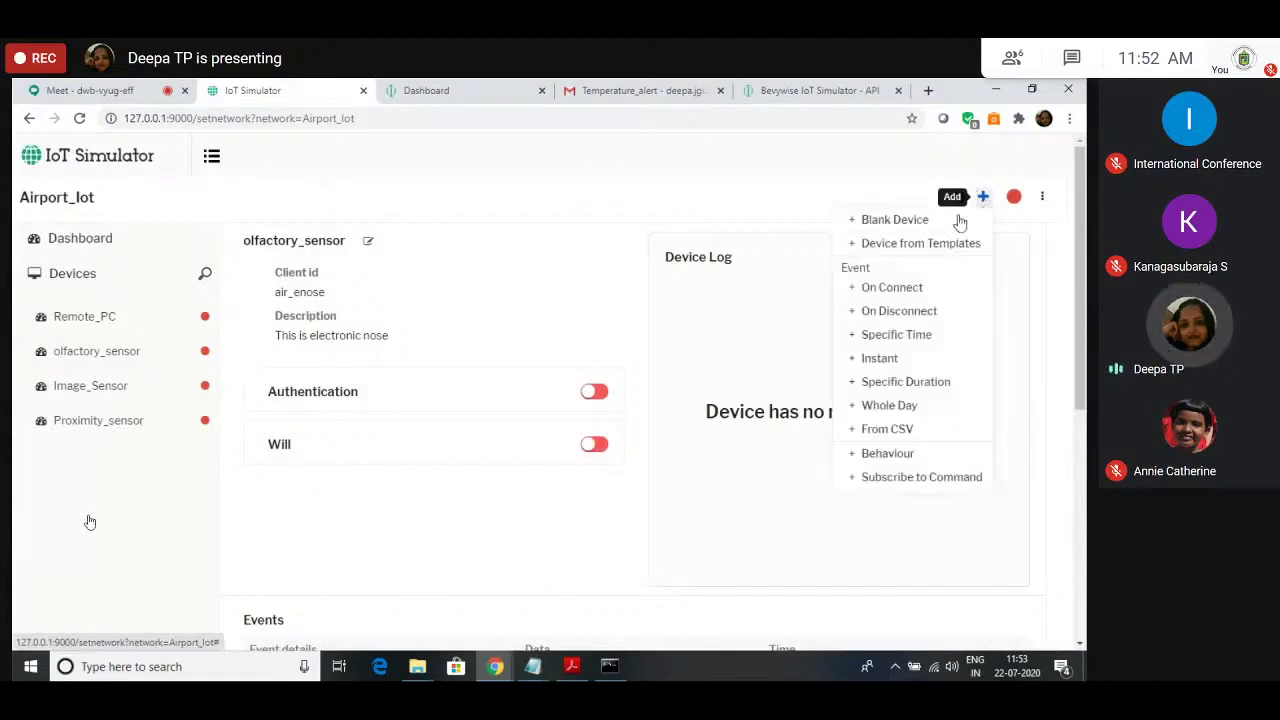
click(877, 406)
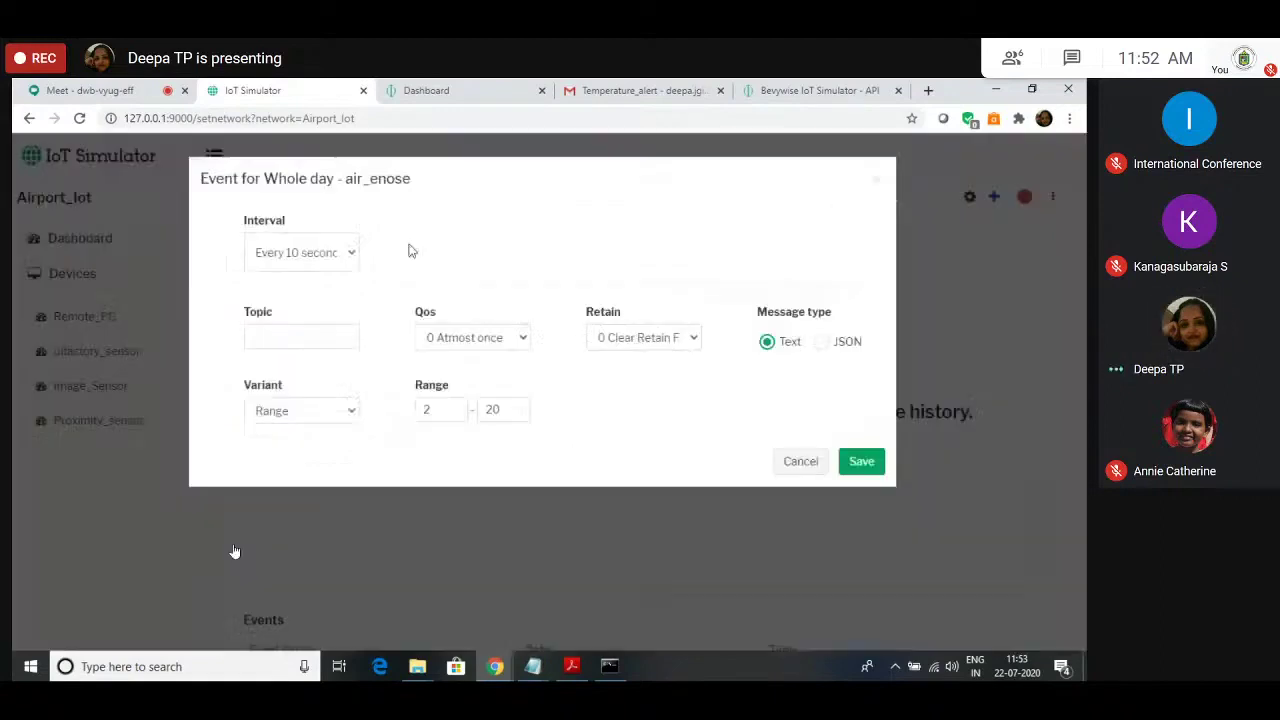
click(338, 252)
click(338, 256)
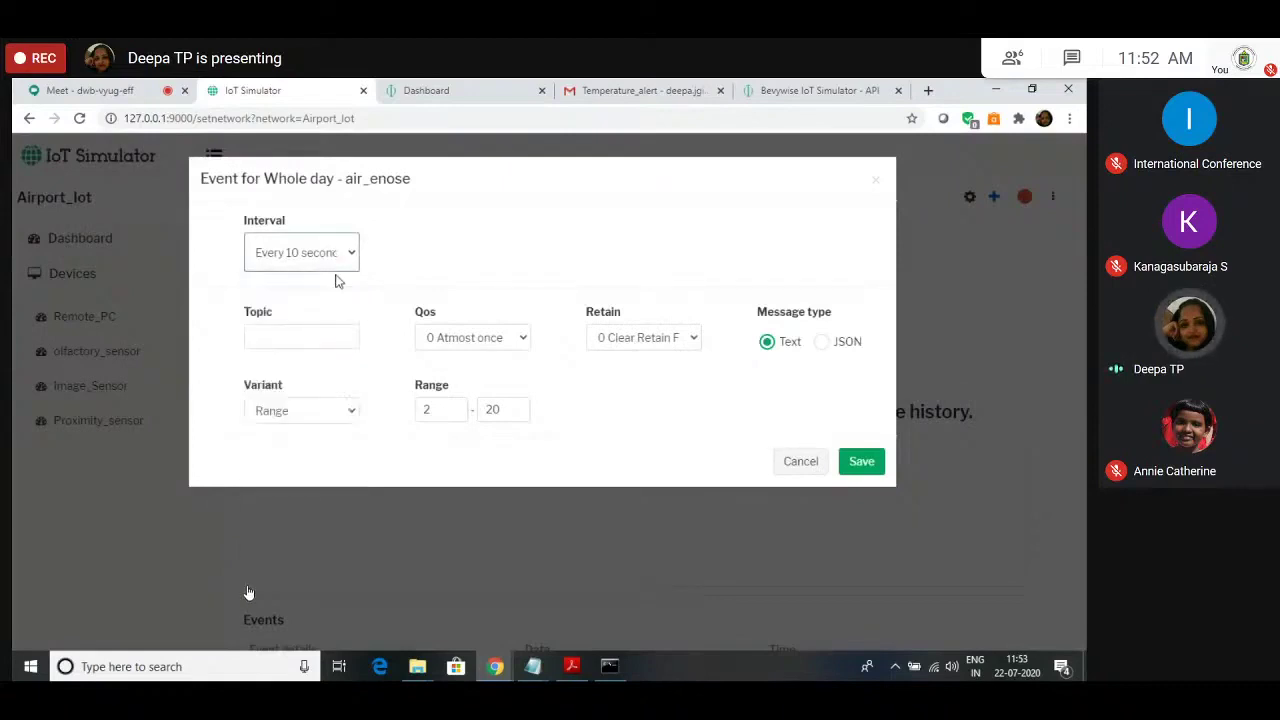
click(343, 260)
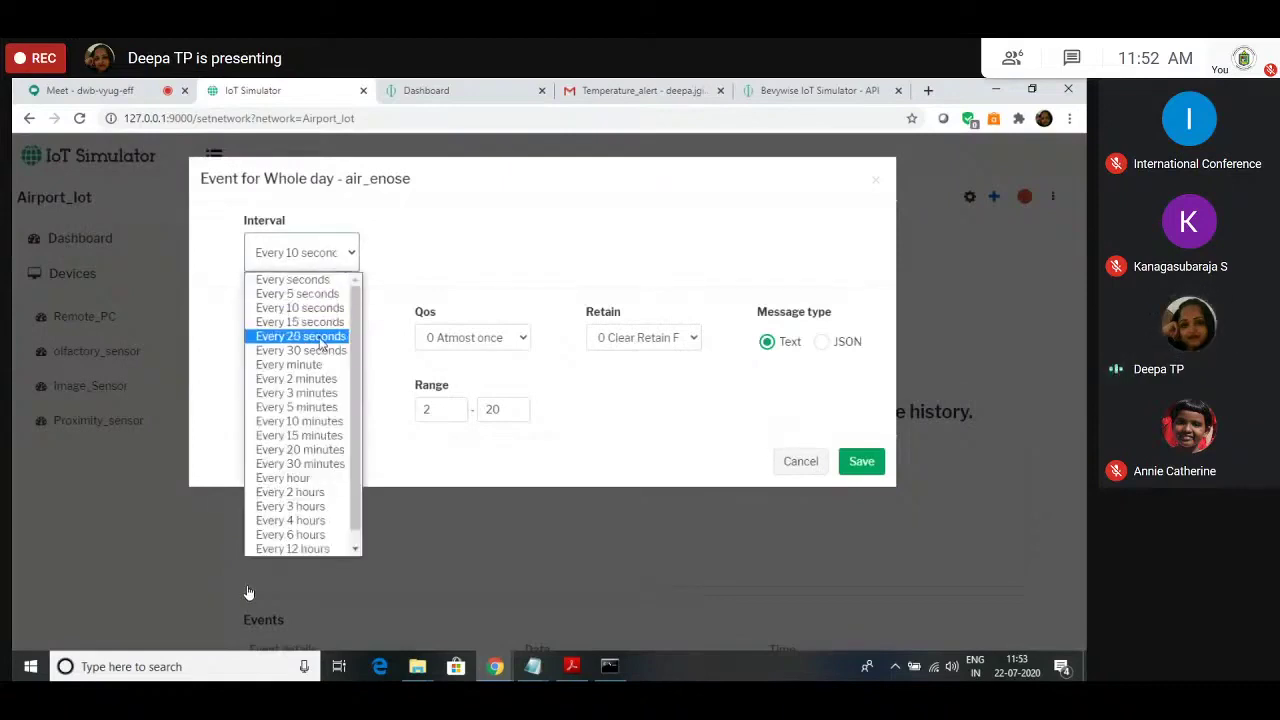
click(321, 336)
click(343, 343)
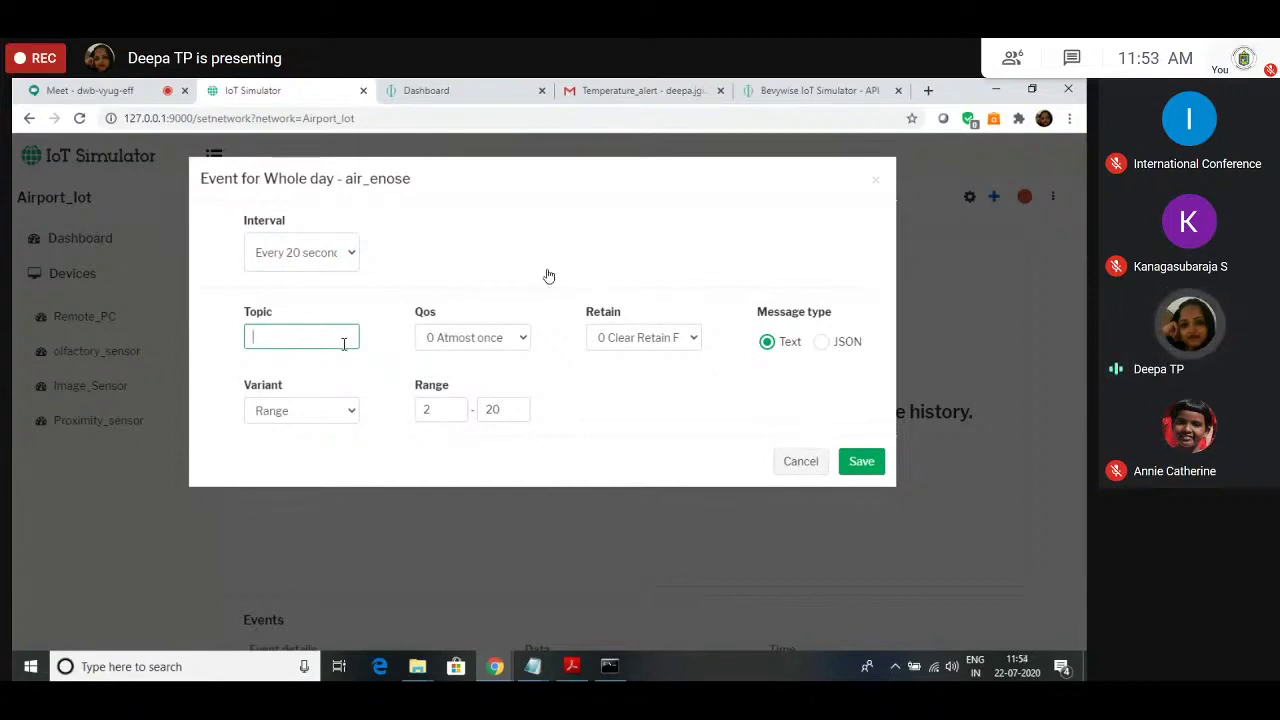
text(airp)
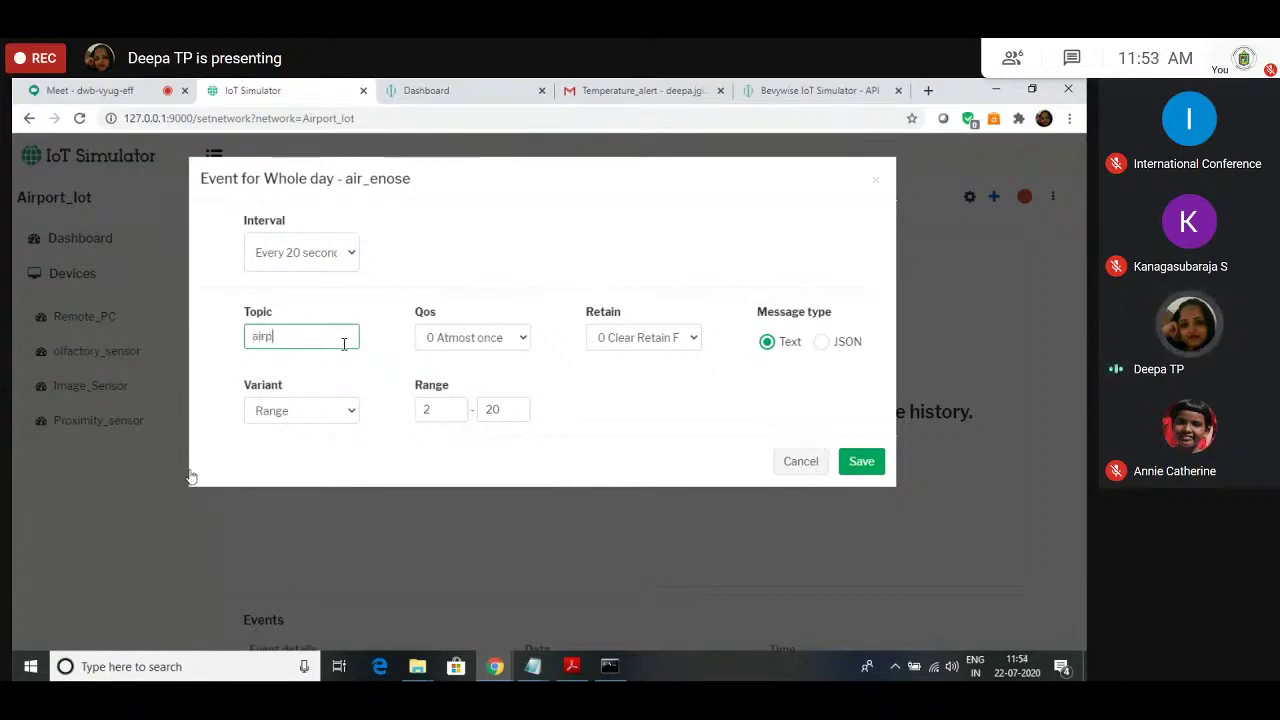
text(ort/co2/l)
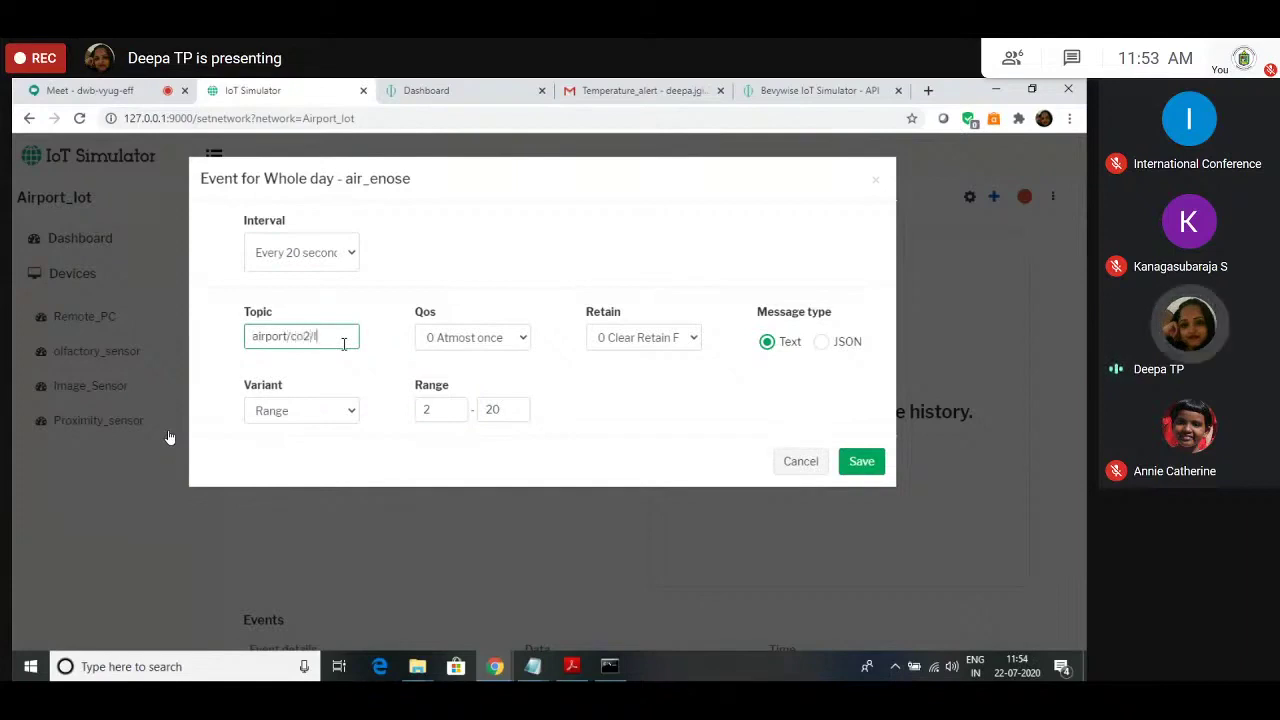
text(evel)
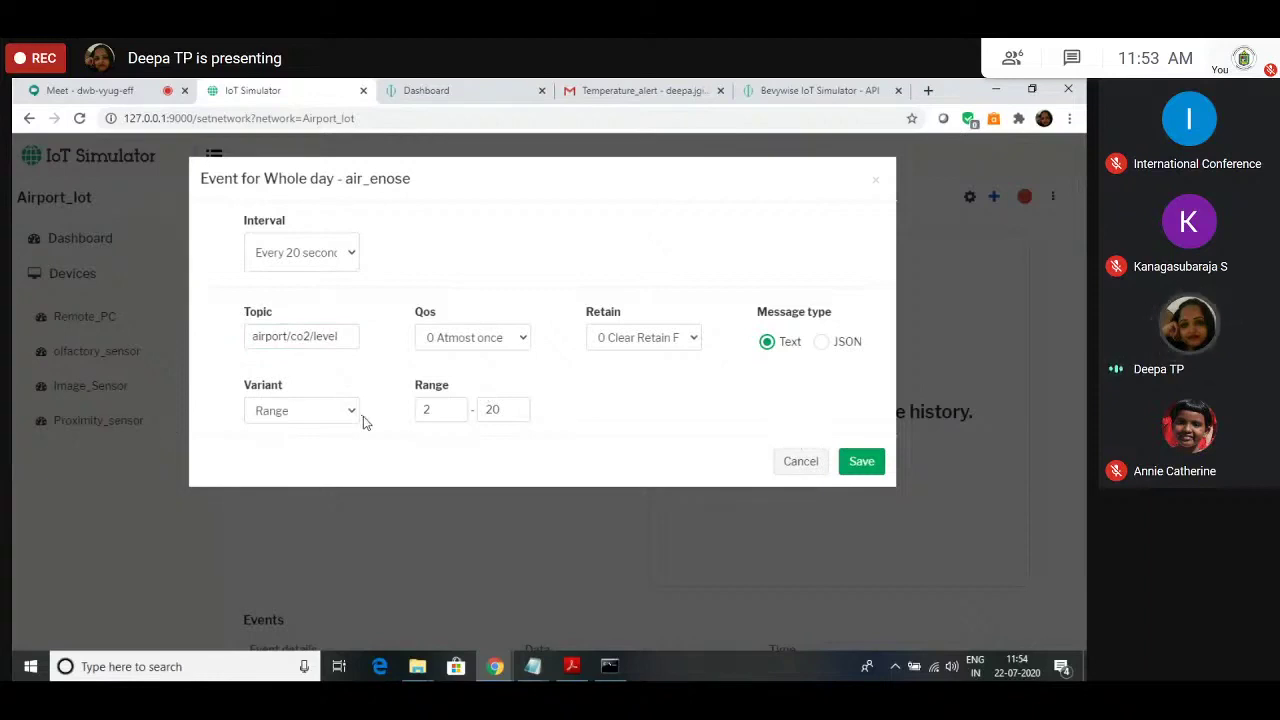
Step: Set the co2 event's range to 0–1000 and save it
key(alt+Tab)
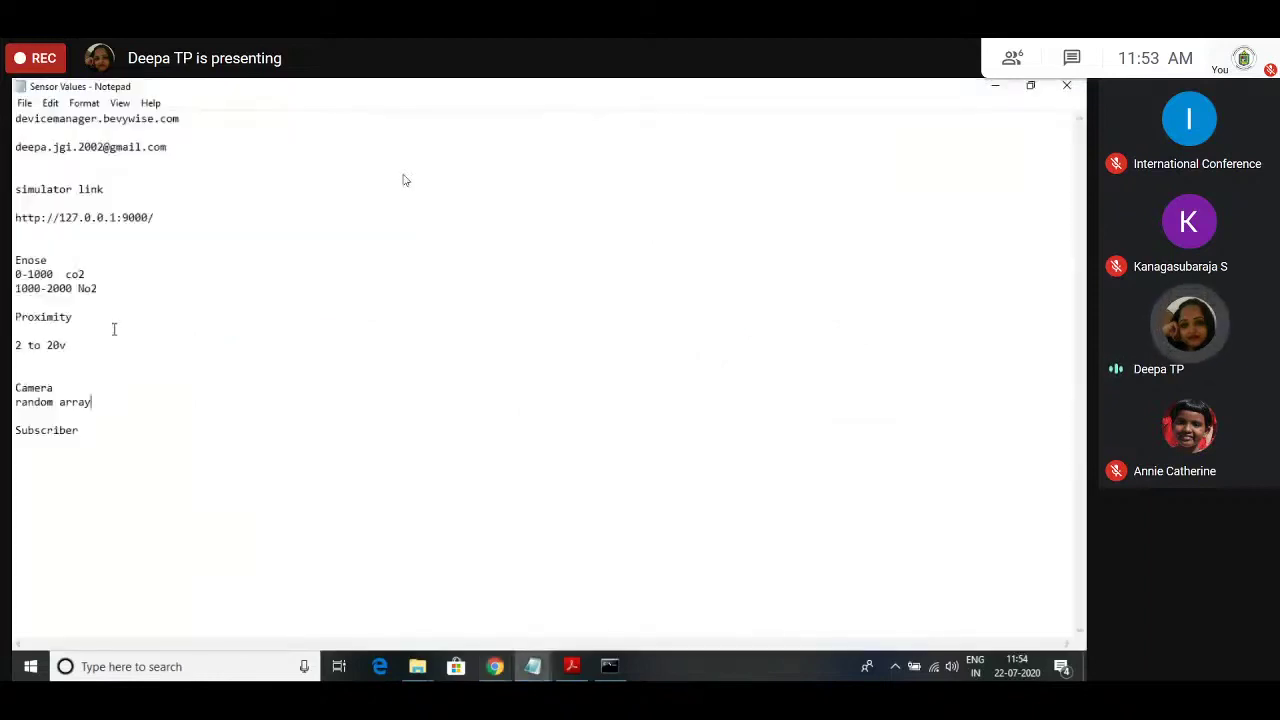
key(alt+Tab)
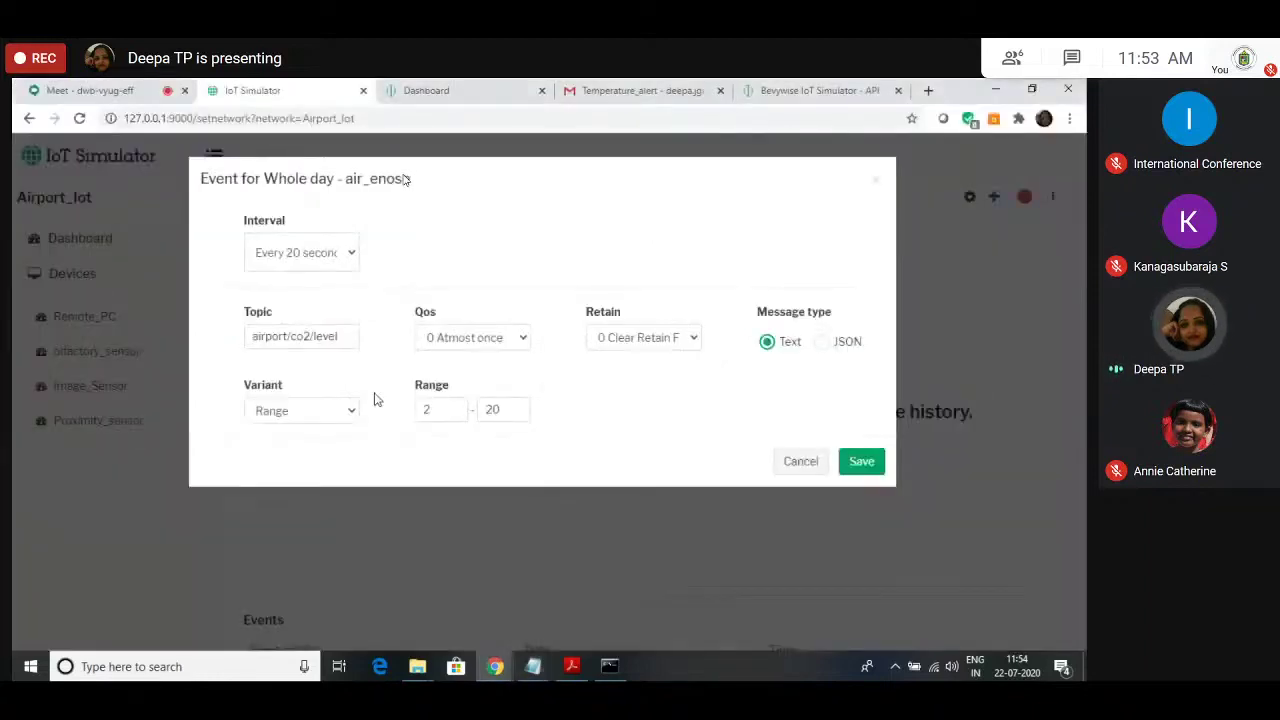
click(433, 413)
key(BackSpace)
text(0)
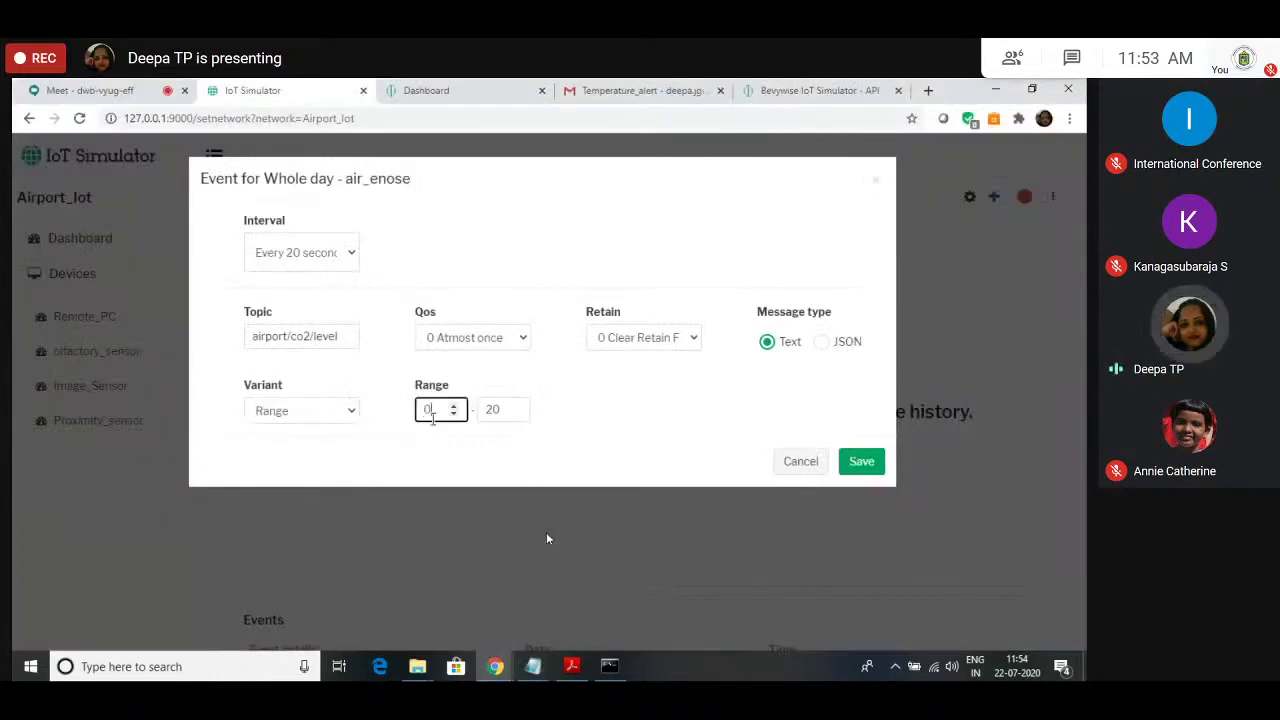
double_click(491, 413)
text(1000)
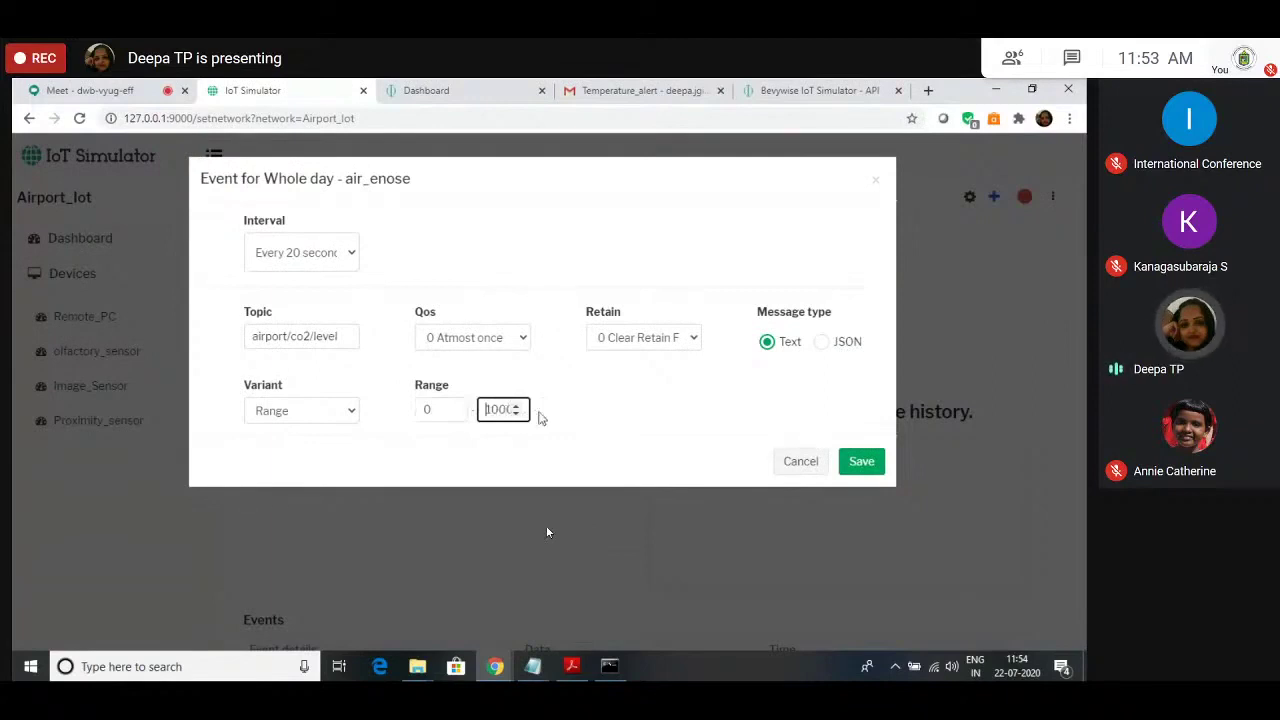
click(745, 440)
click(857, 463)
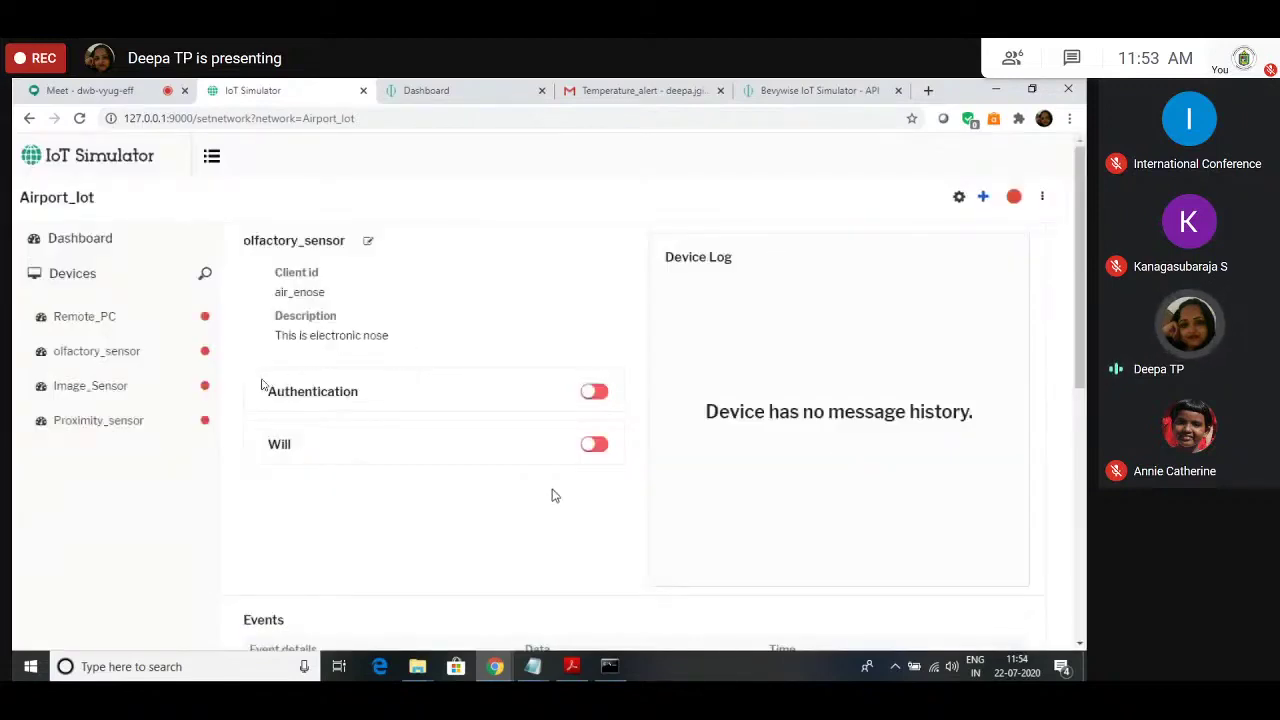
scroll(555, 495, down, 4)
scroll(540, 505, down, 1)
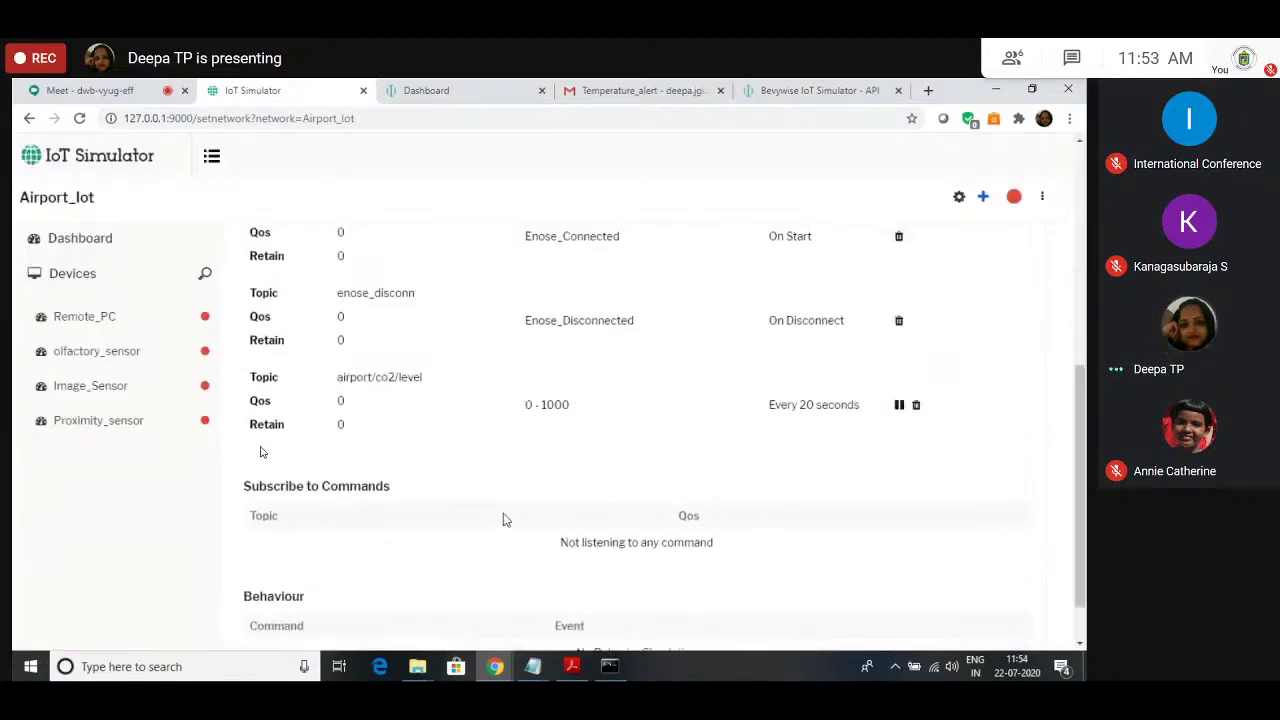
Step: Add a whole-day airport/no2/level event, every 20 seconds, with range 1000–2000, and save it
scroll(505, 519, up, 3)
click(983, 197)
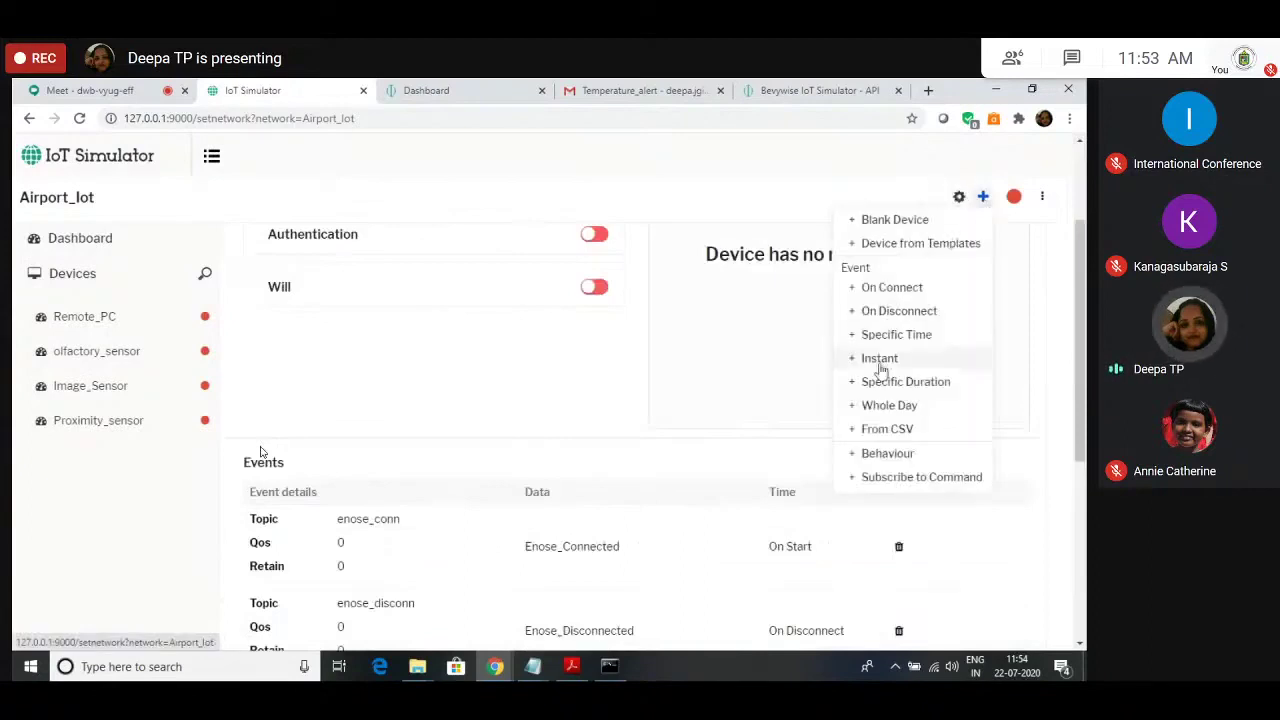
click(872, 410)
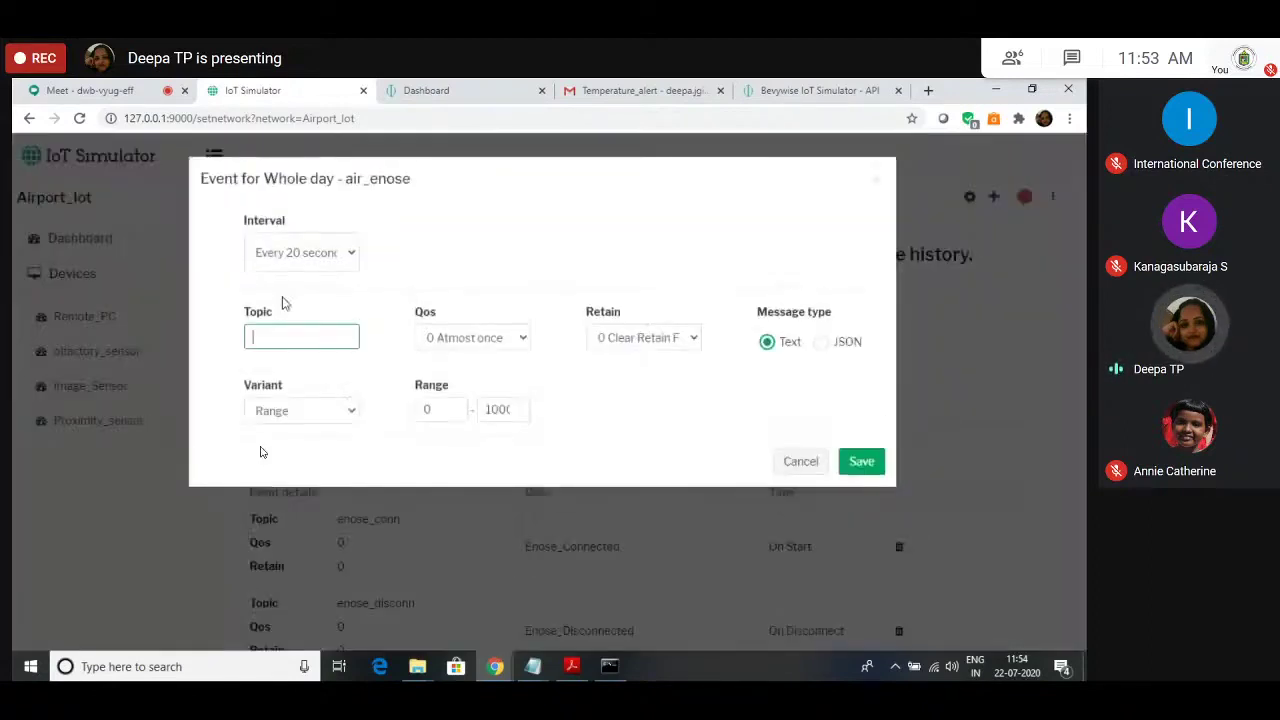
text(airport/no2/le)
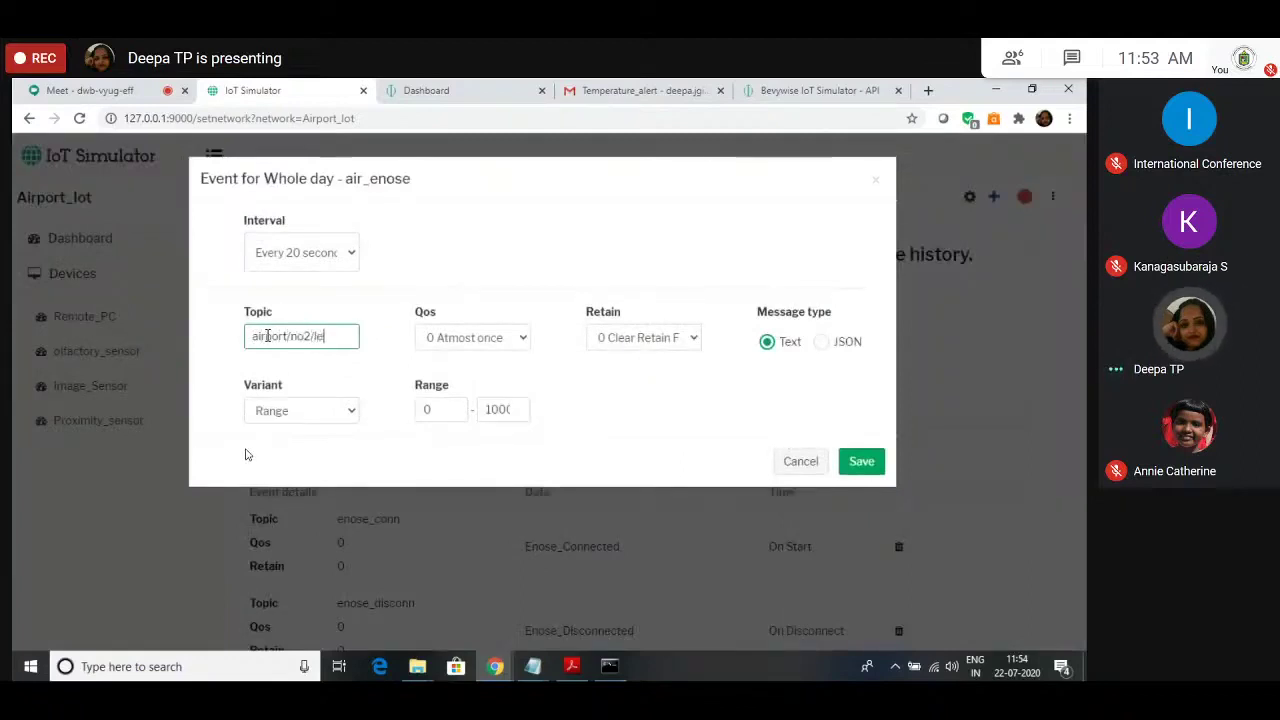
click(453, 414)
key(BackSpace)
key(BackSpace)
text(10)
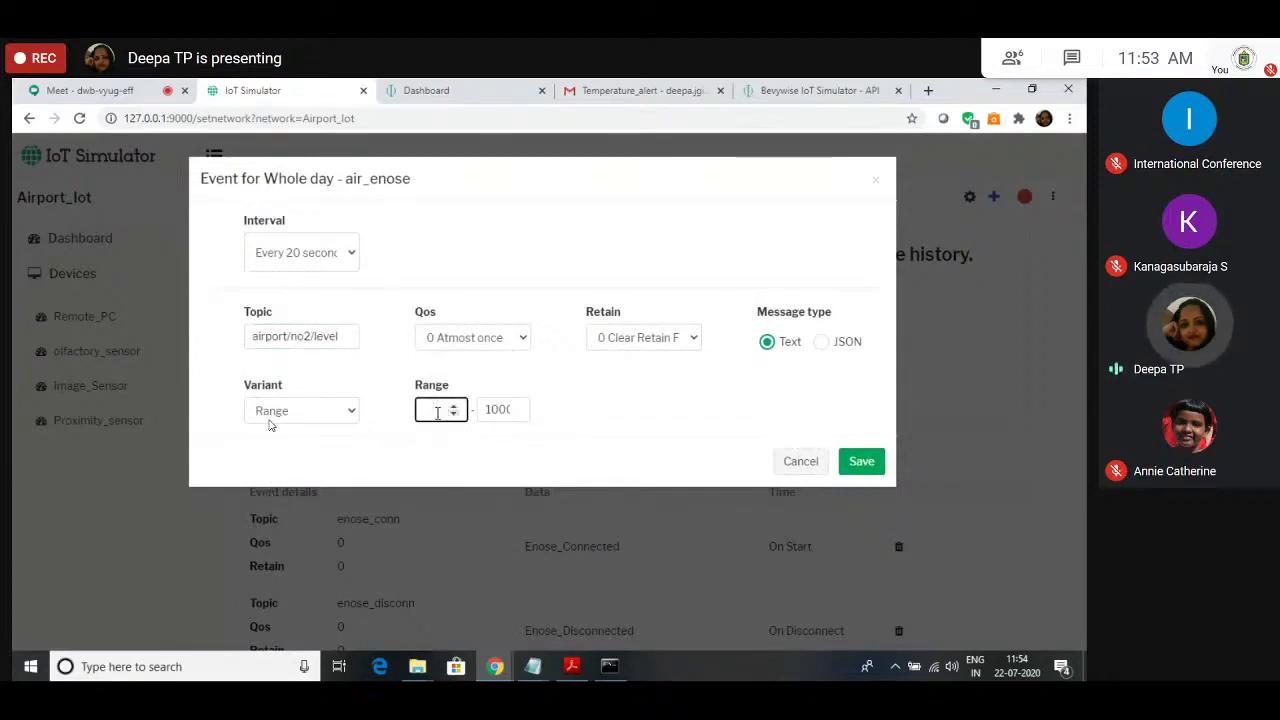
text(000)
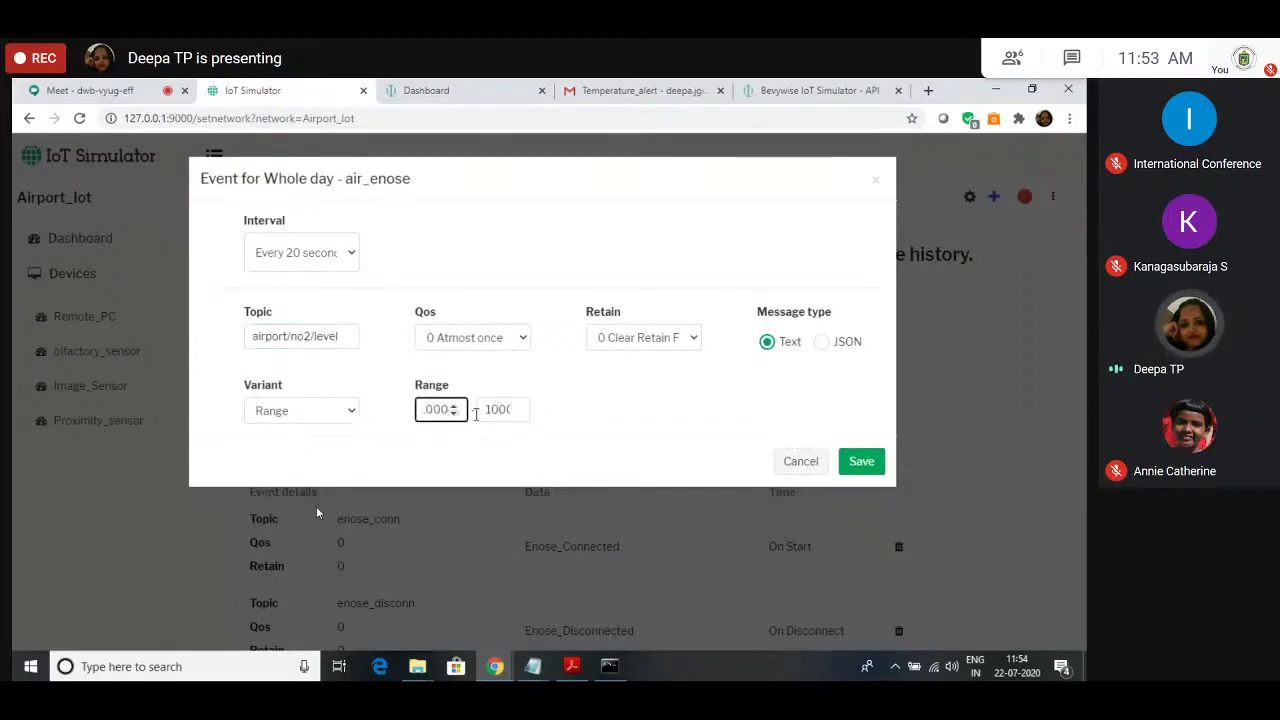
click(489, 411)
text(10000)
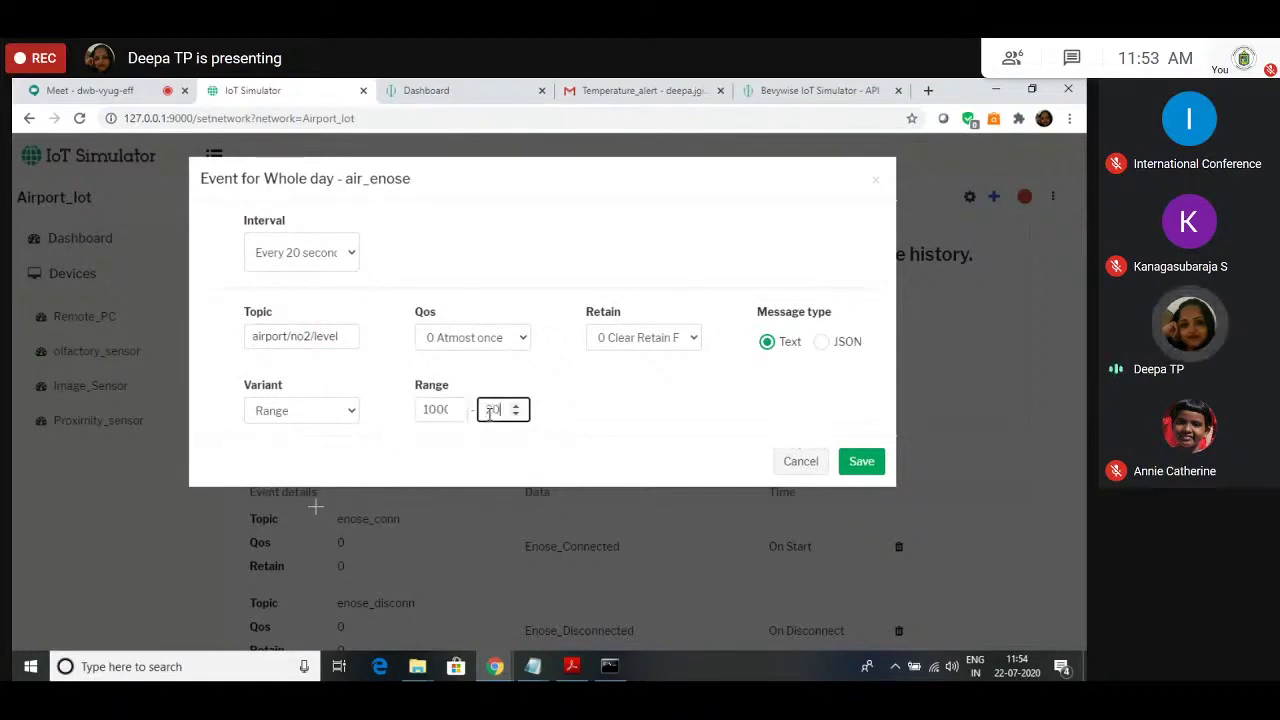
click(586, 407)
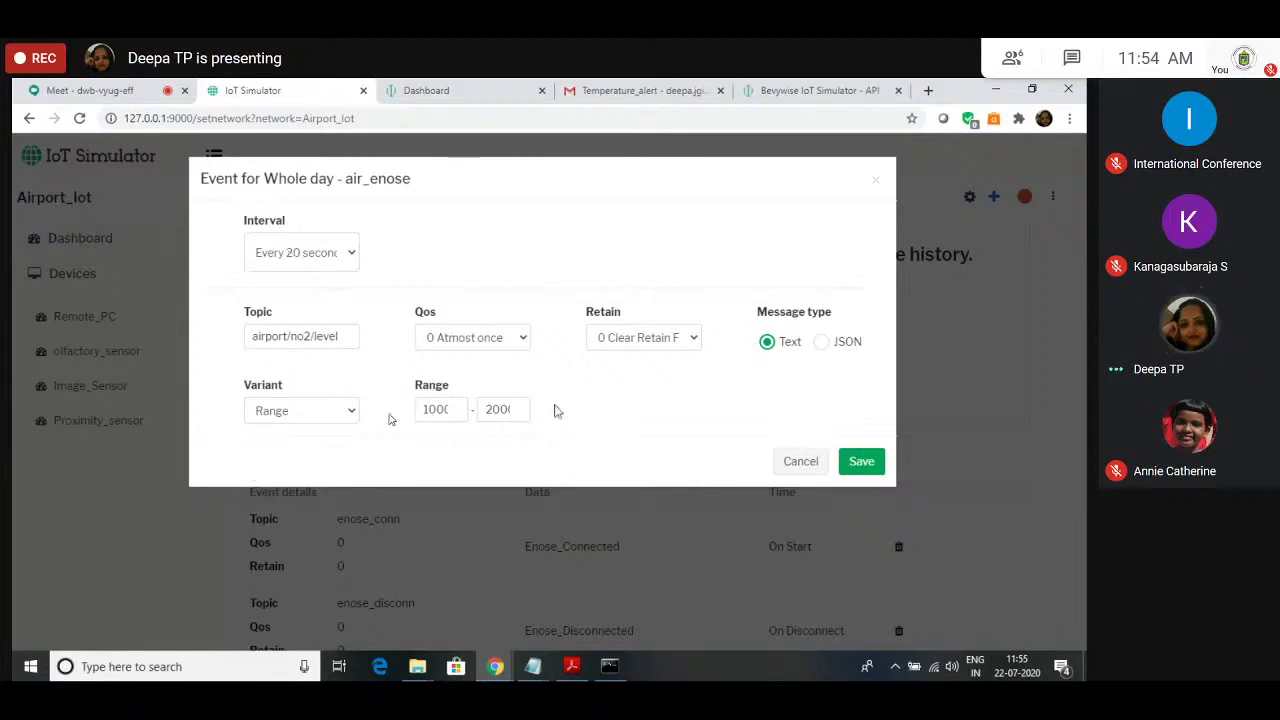
click(861, 462)
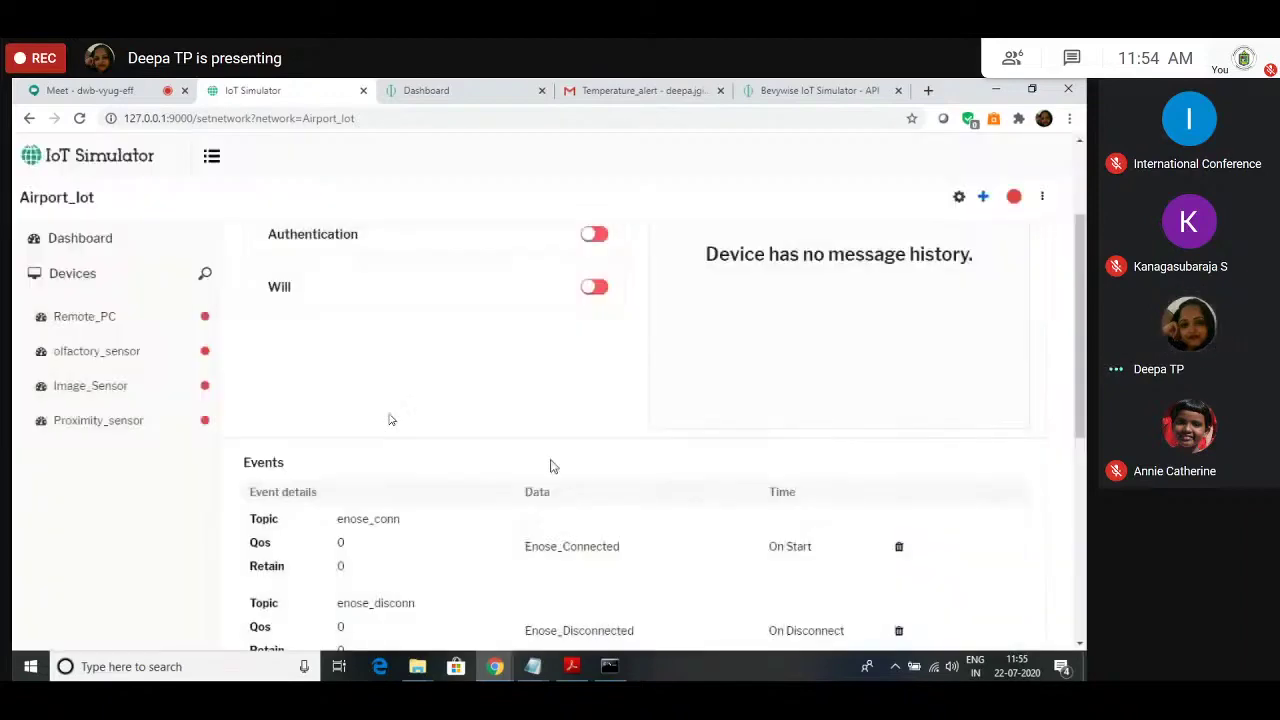
Step: Add a Remote_PC on-connect event publishing Remote_Host_is_UP on topic Remote_pc_conn
scroll(552, 466, down, 1)
scroll(550, 466, down, 5)
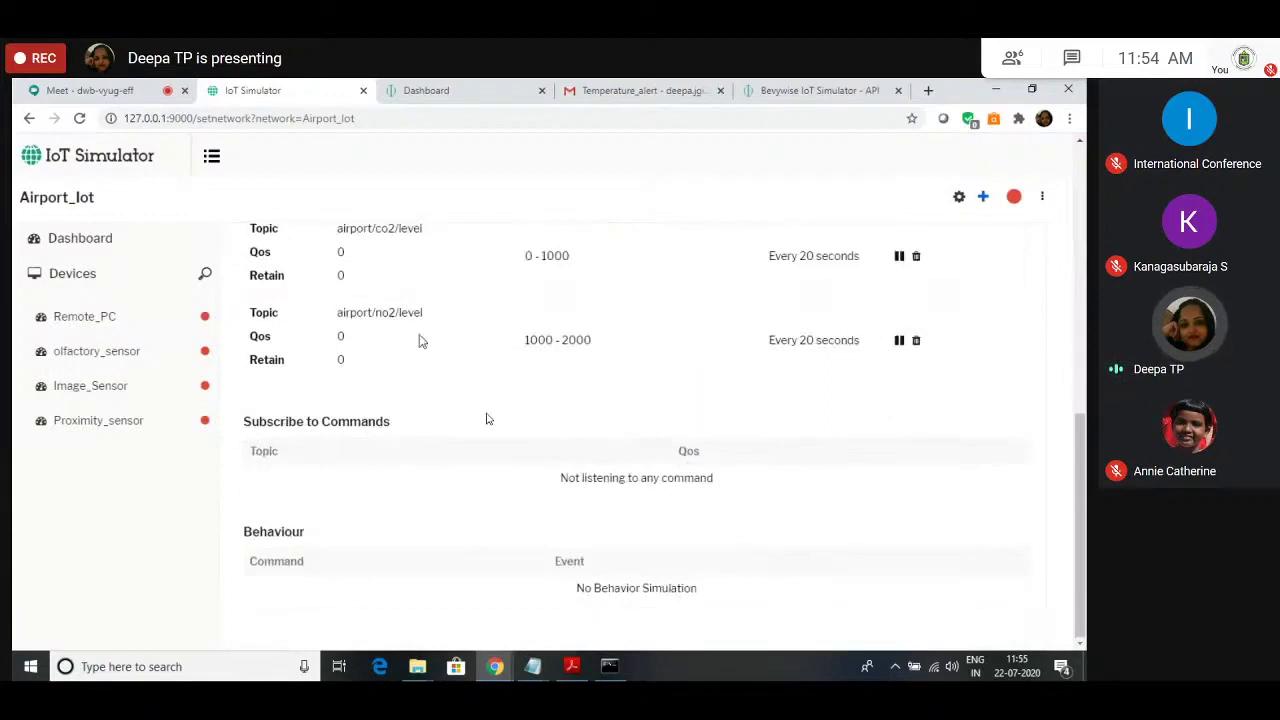
scroll(409, 371, up, 1)
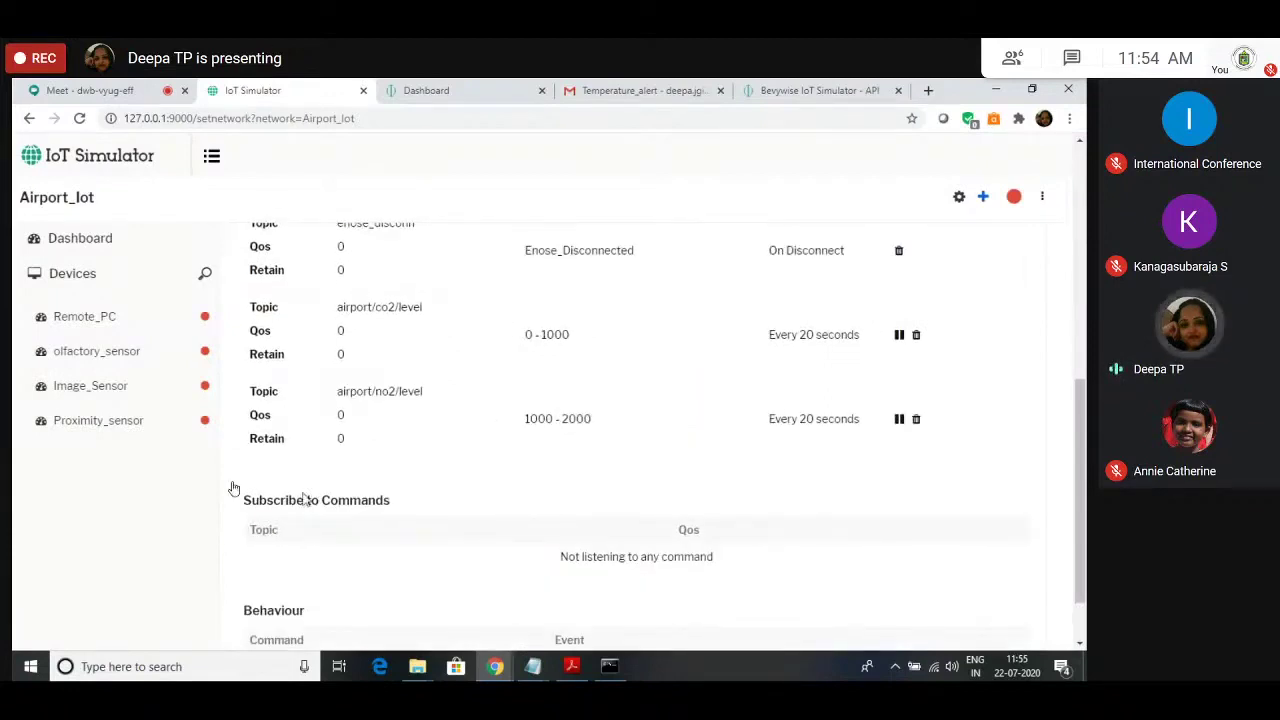
scroll(232, 515, down, 1)
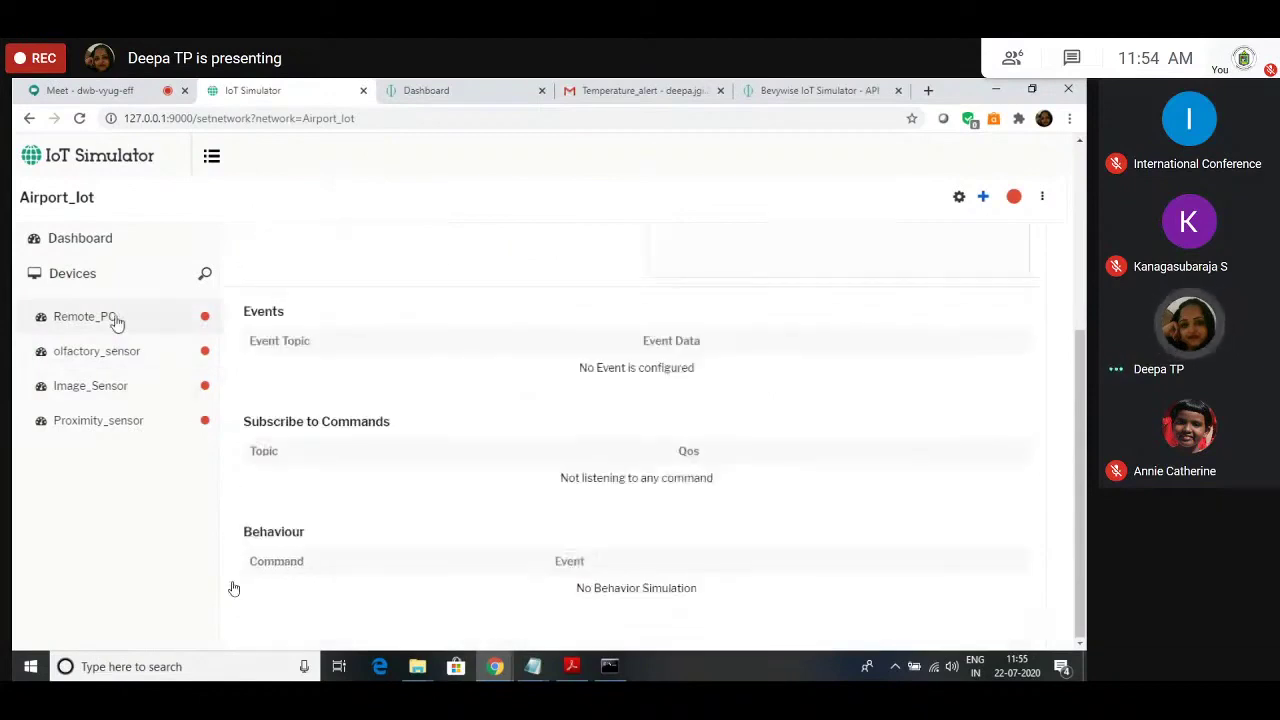
click(983, 199)
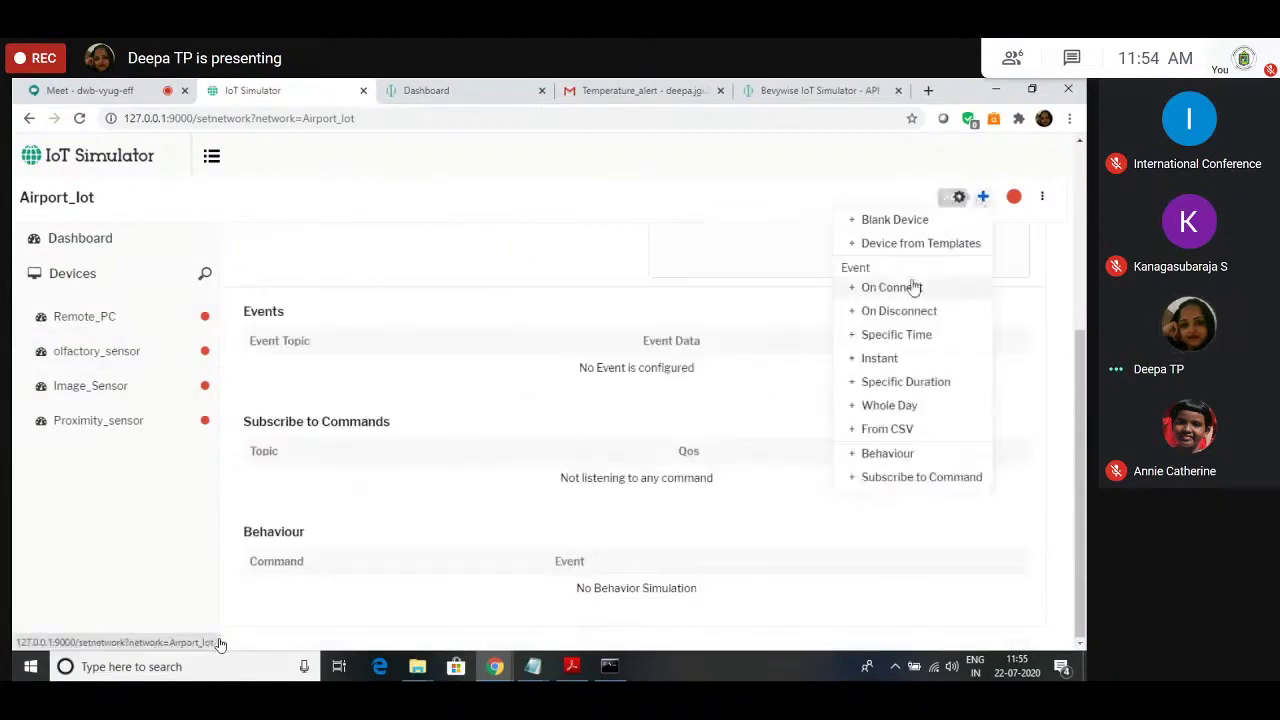
click(911, 286)
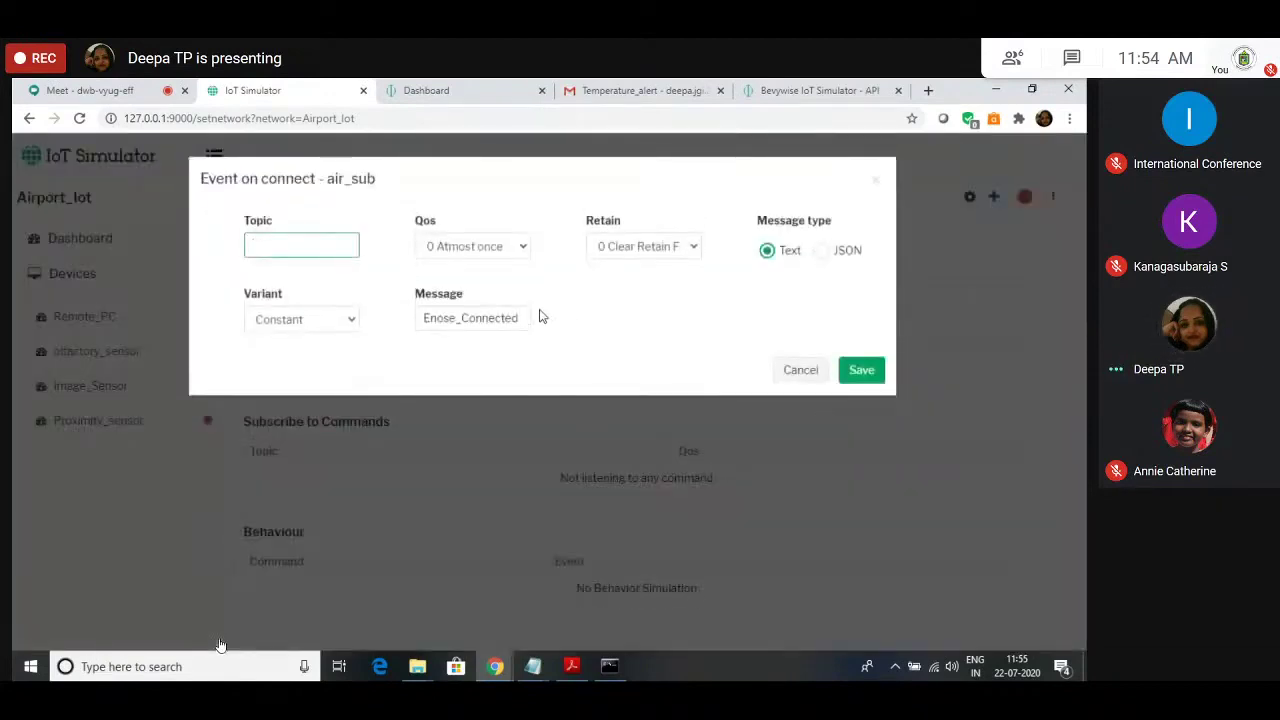
text(Remote_)
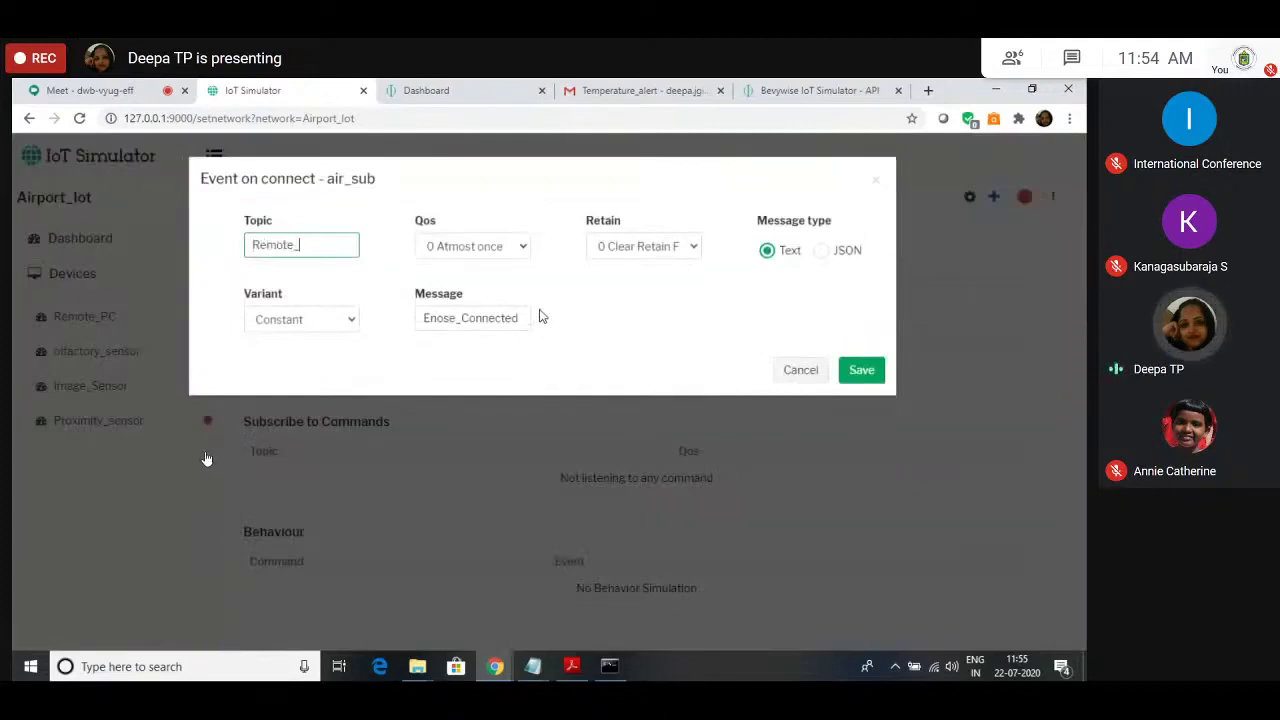
text(pc_conn)
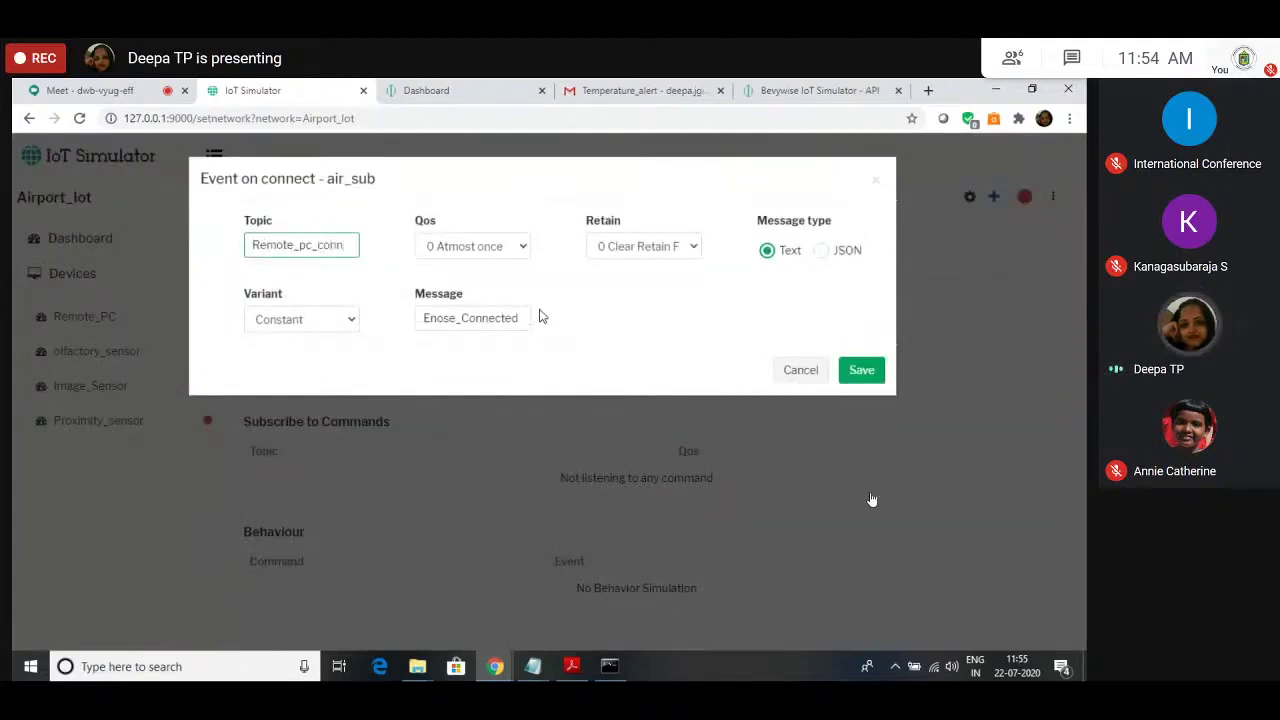
click(524, 318)
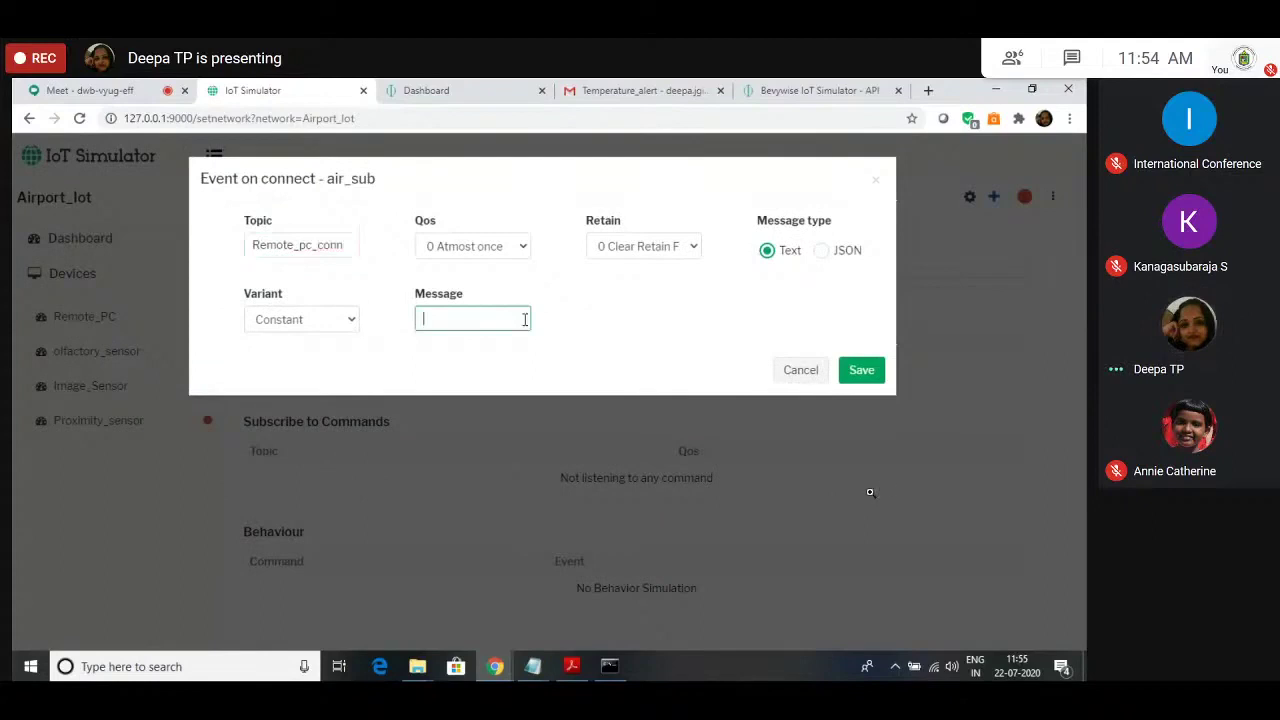
text(Host)
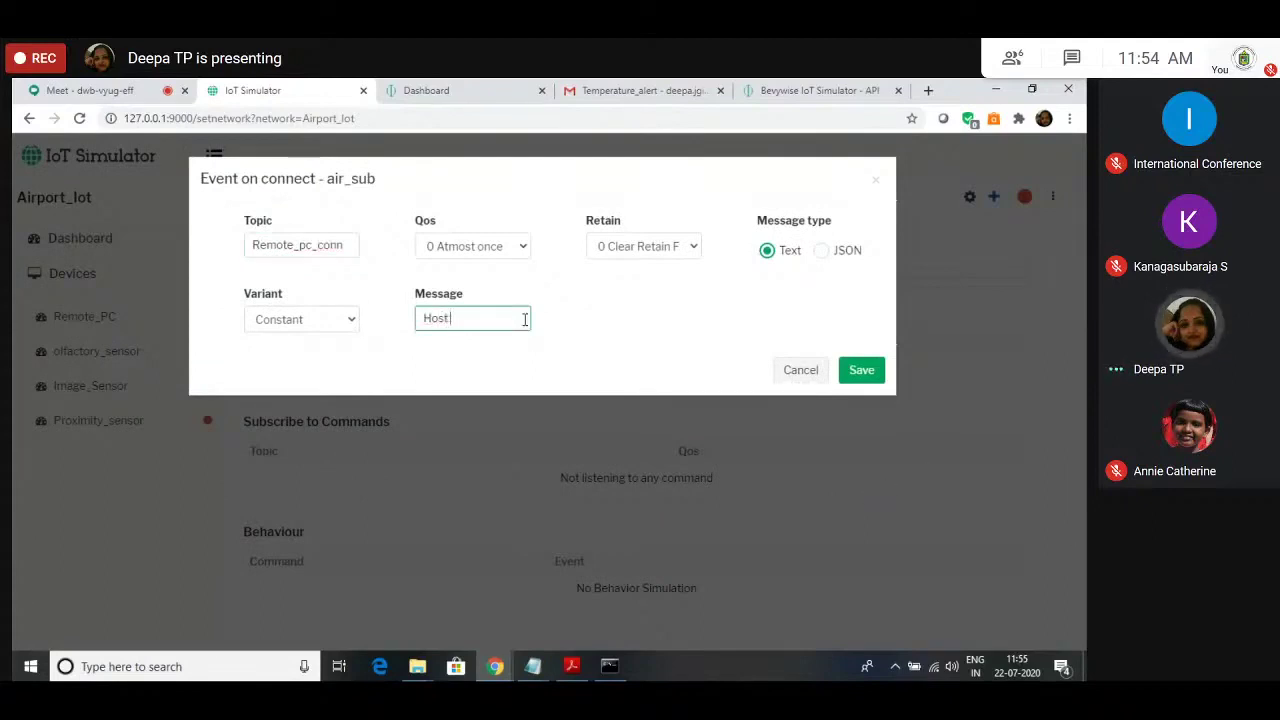
text(_is_UP)
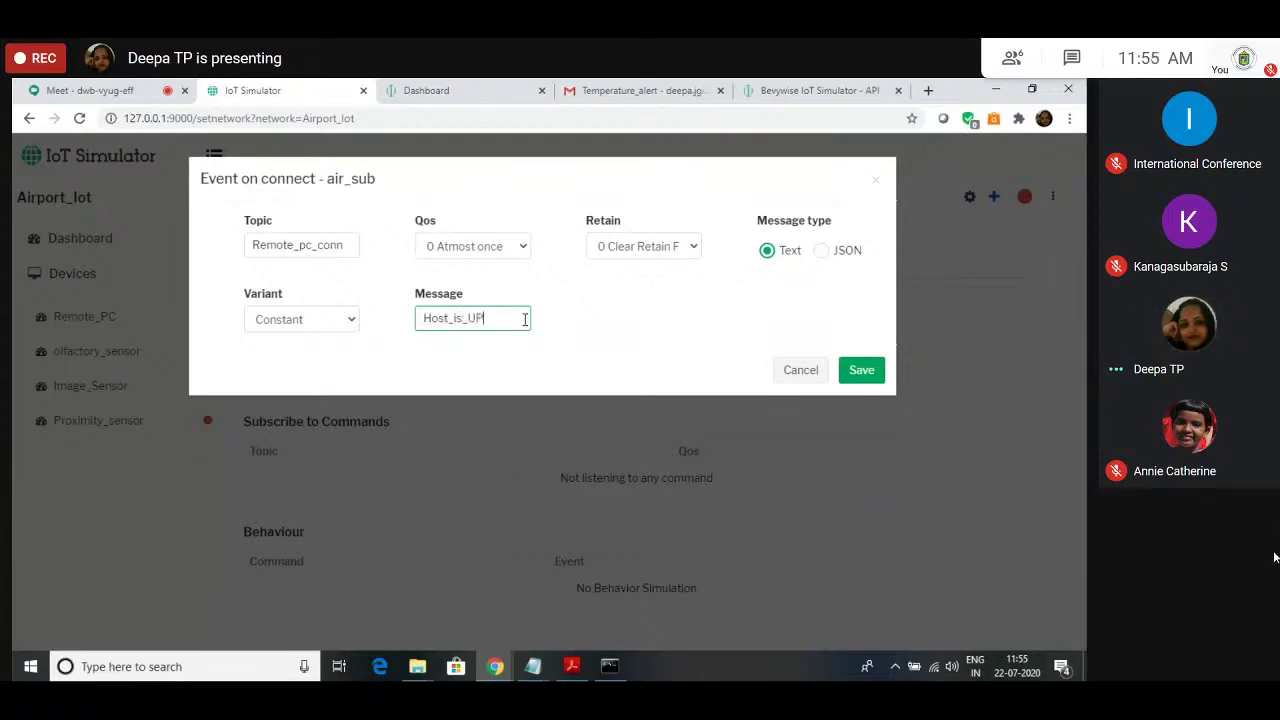
text(Remote_)
click(866, 372)
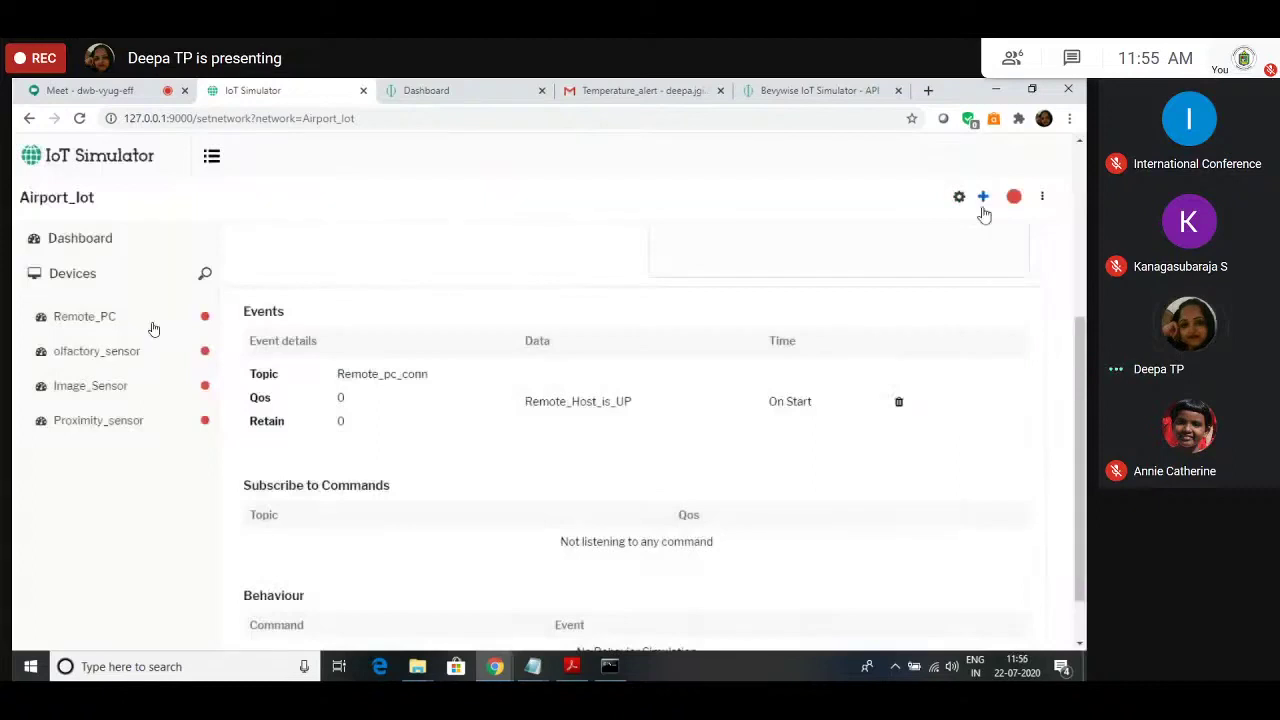
Step: Create a Remote_PC on-disconnect event: topic Remote_pc_disconn, message Remote_Host_is_Down
click(983, 199)
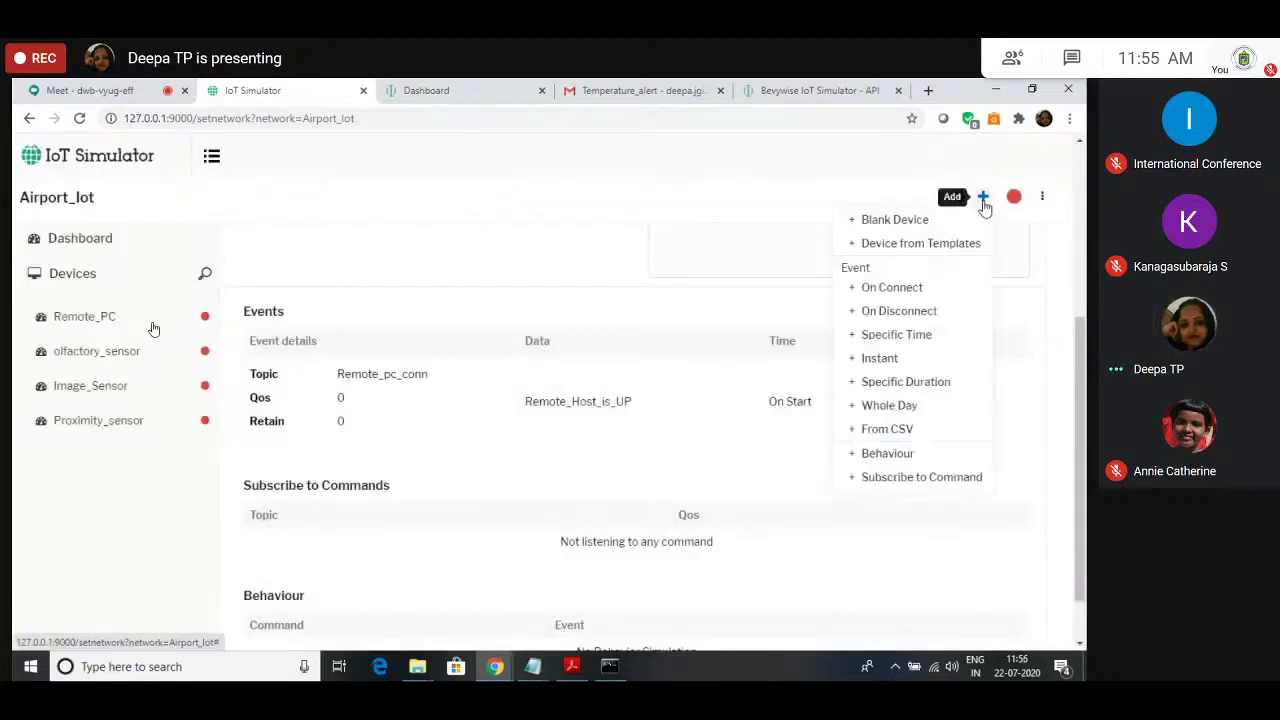
click(893, 311)
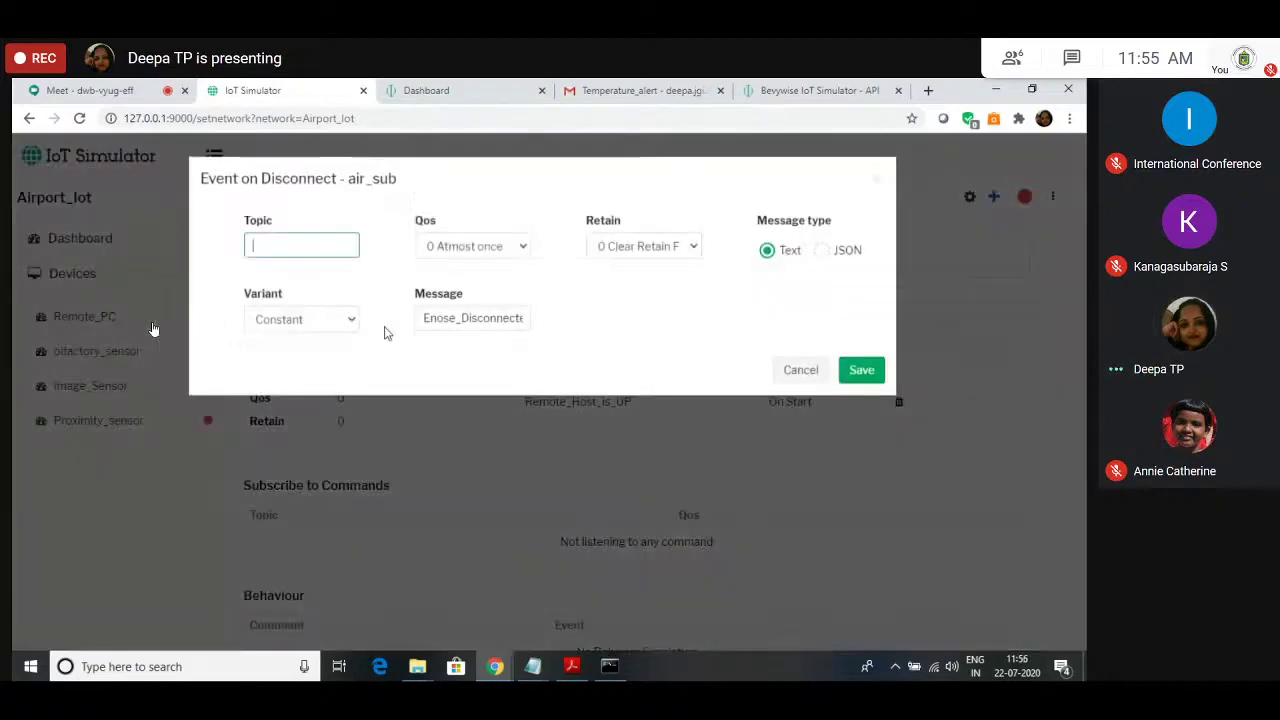
text(Remote)
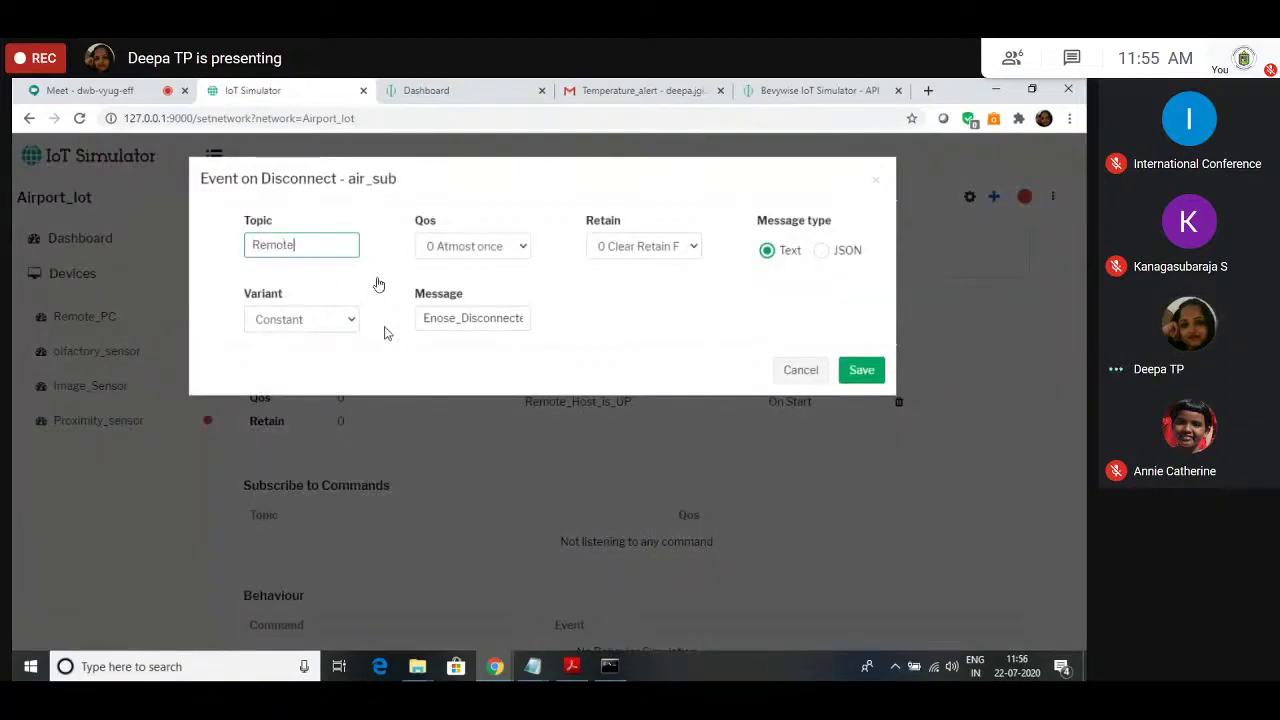
text(_pc)
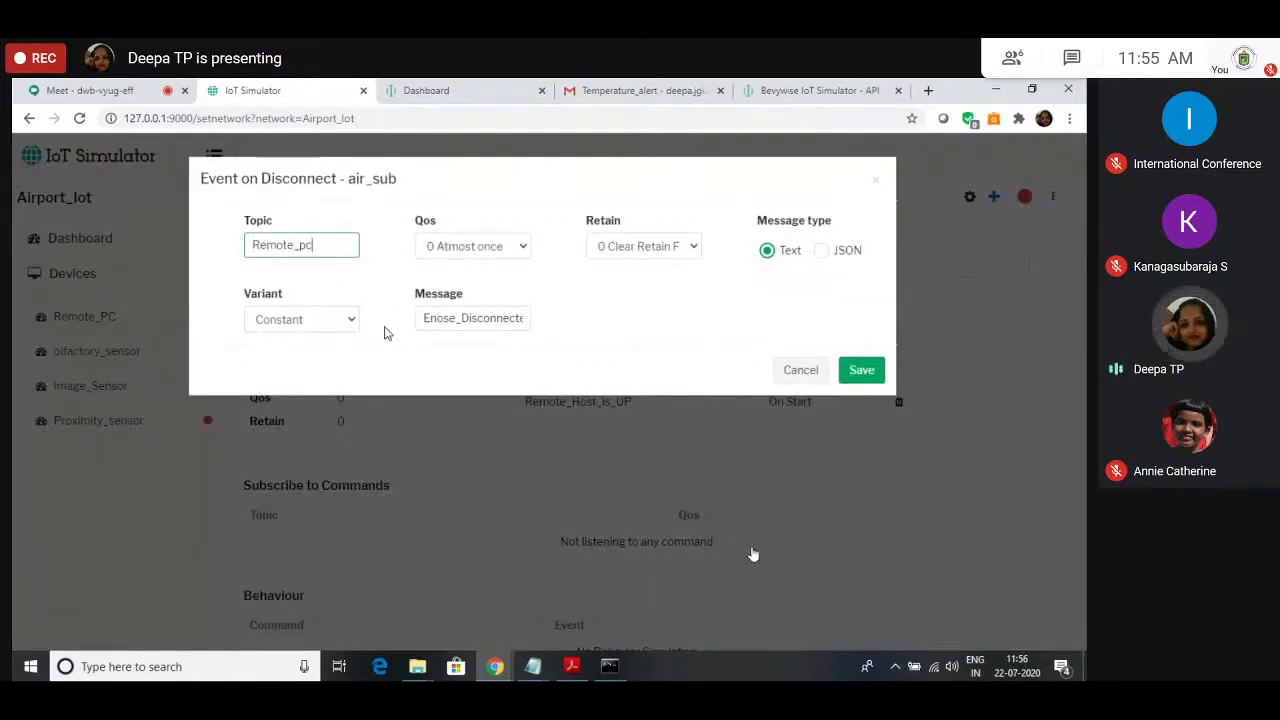
text(_dicon)
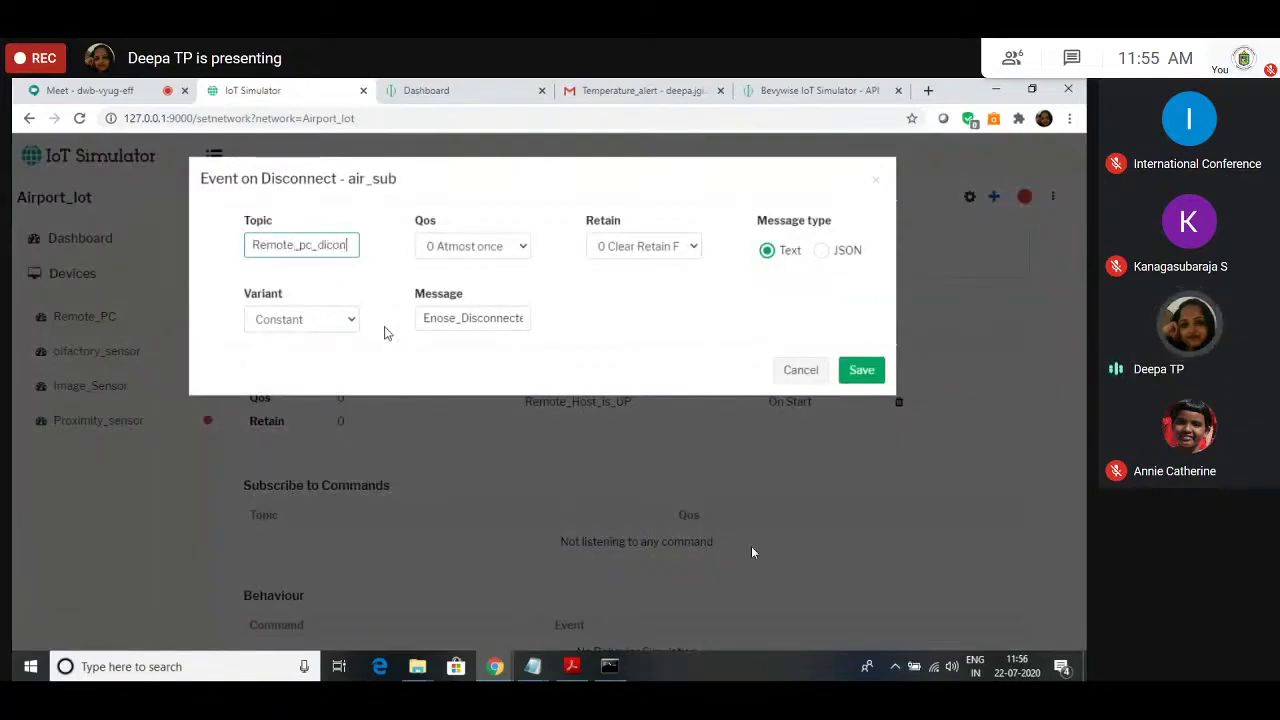
key(BackSpace)
key(BackSpace)
text(sconn)
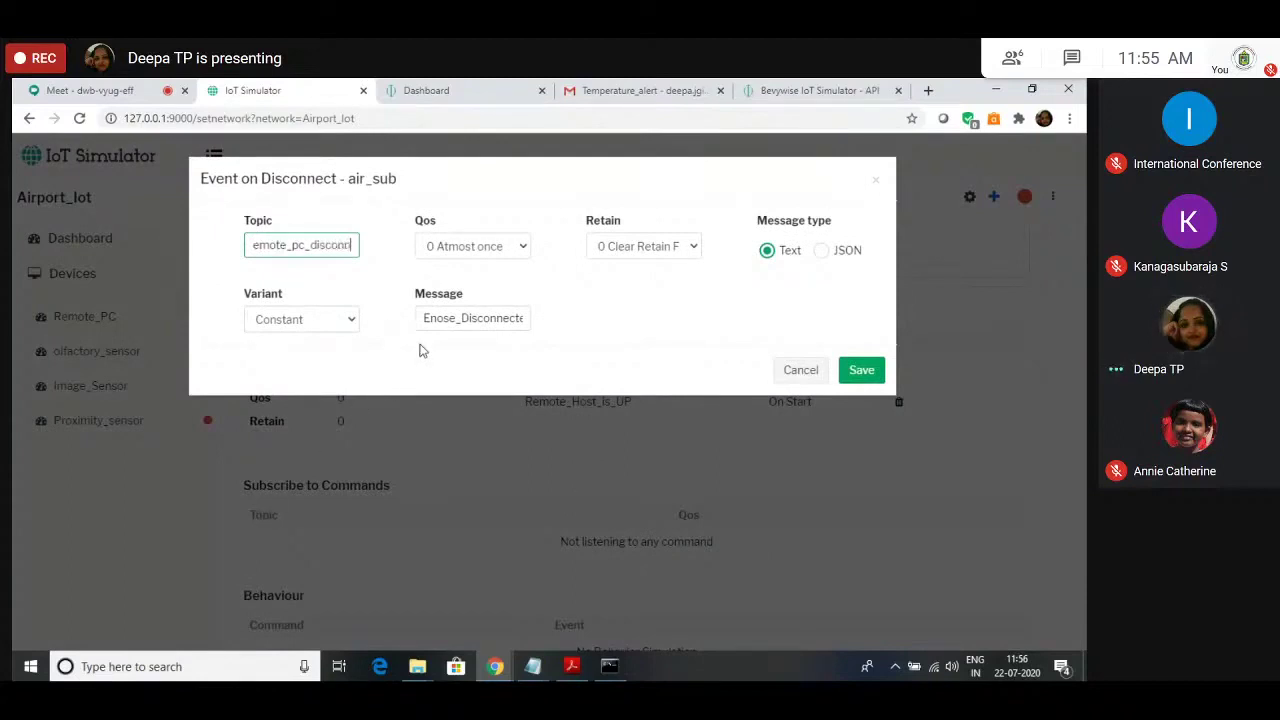
click(482, 318)
key(ctrl+a)
key(BackSpace)
text(Remo)
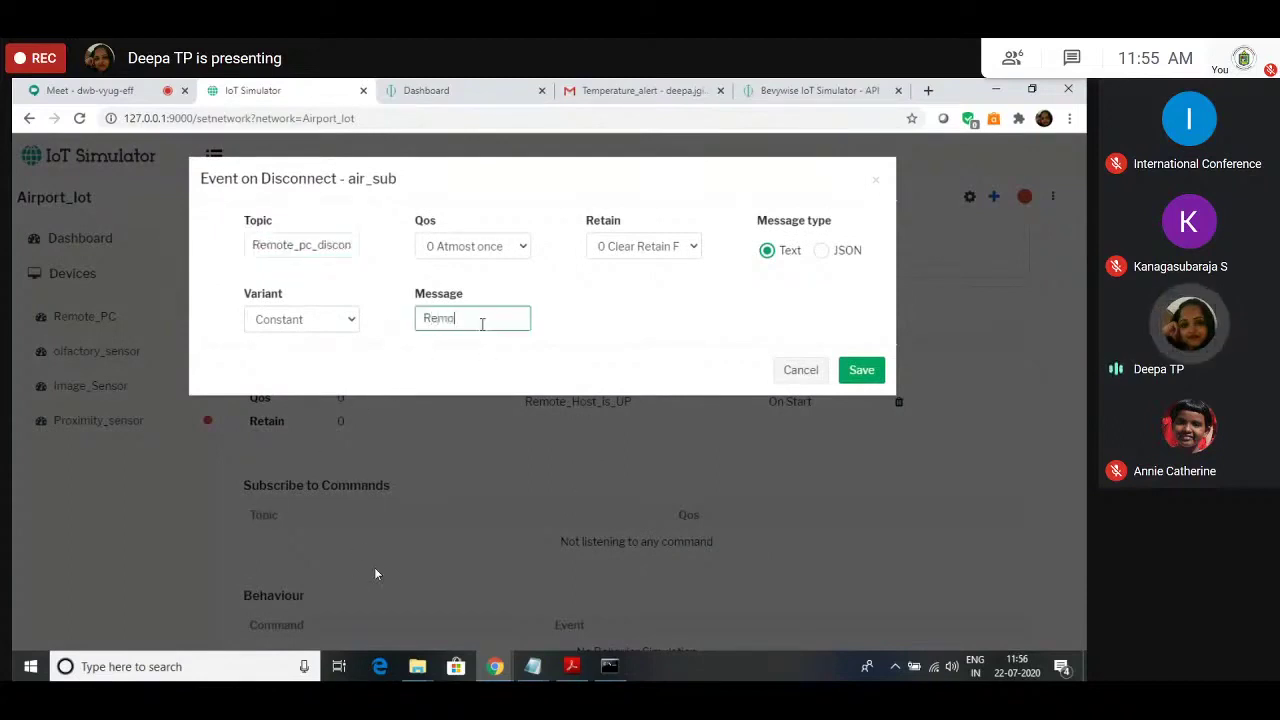
text(te_Host_)
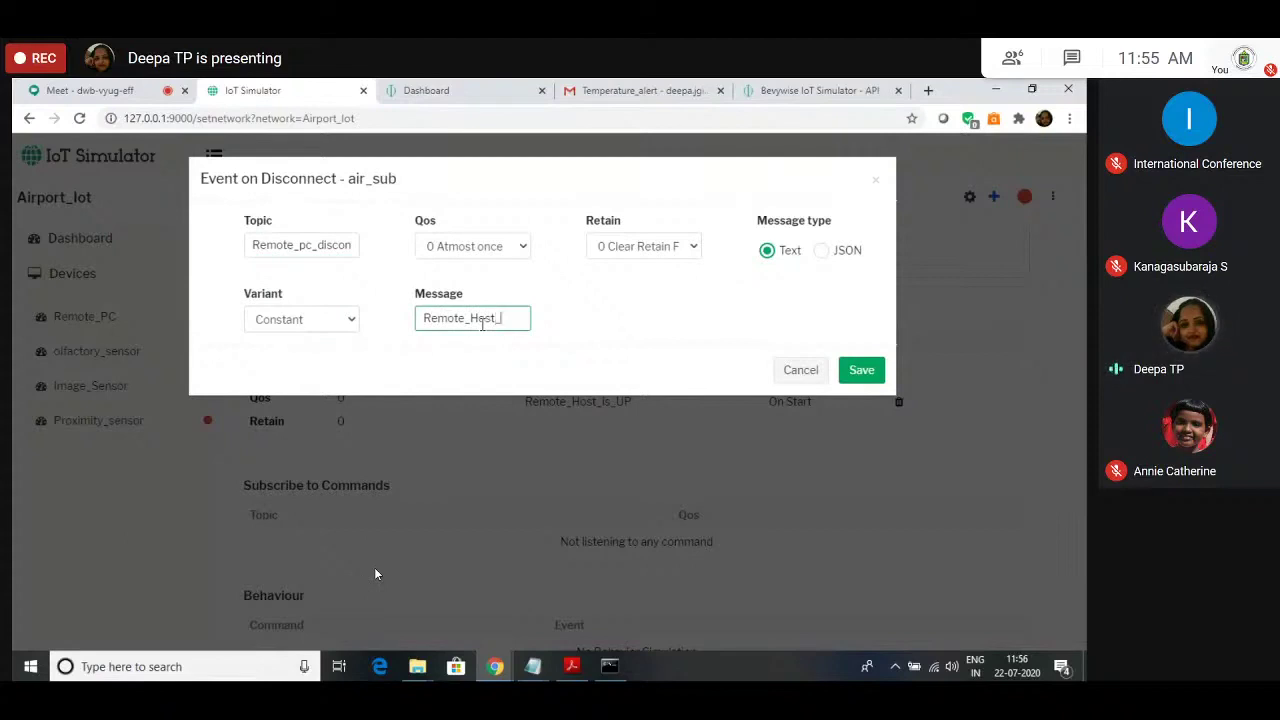
text(is_Down)
click(863, 373)
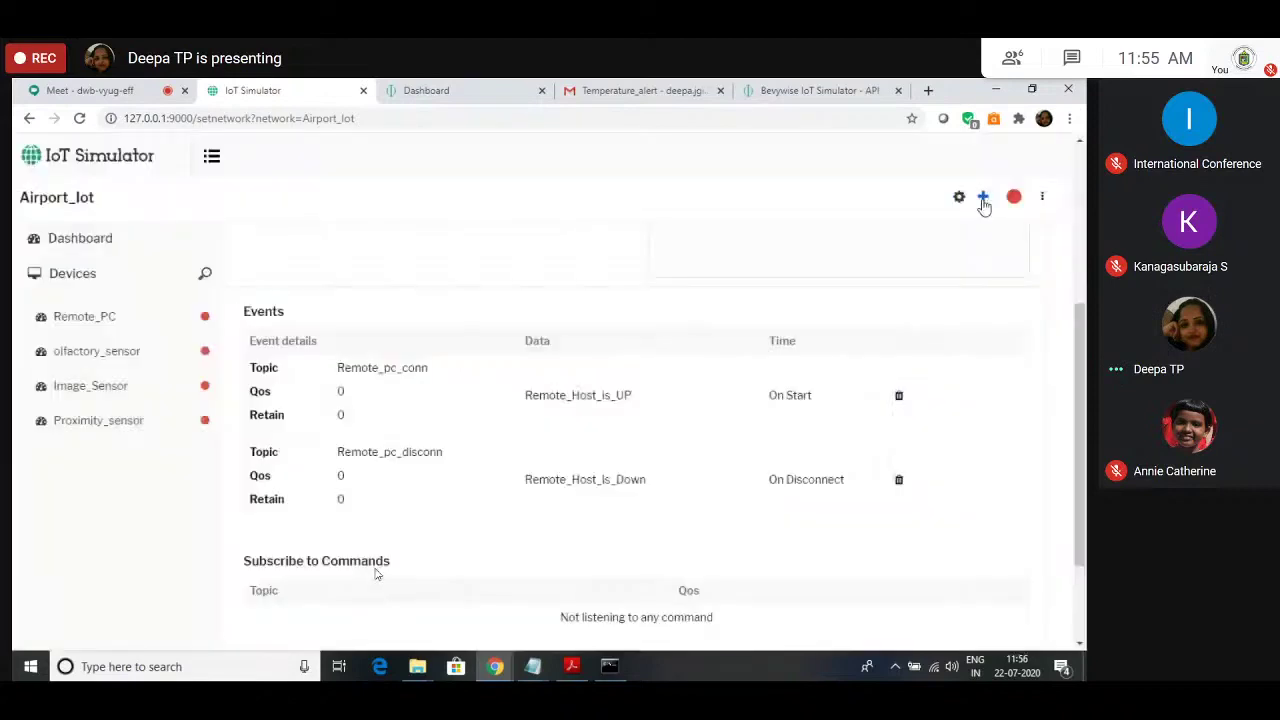
Step: Copy the Airport/object/level topic from Proximity_sensor and return to Remote_PC
click(983, 200)
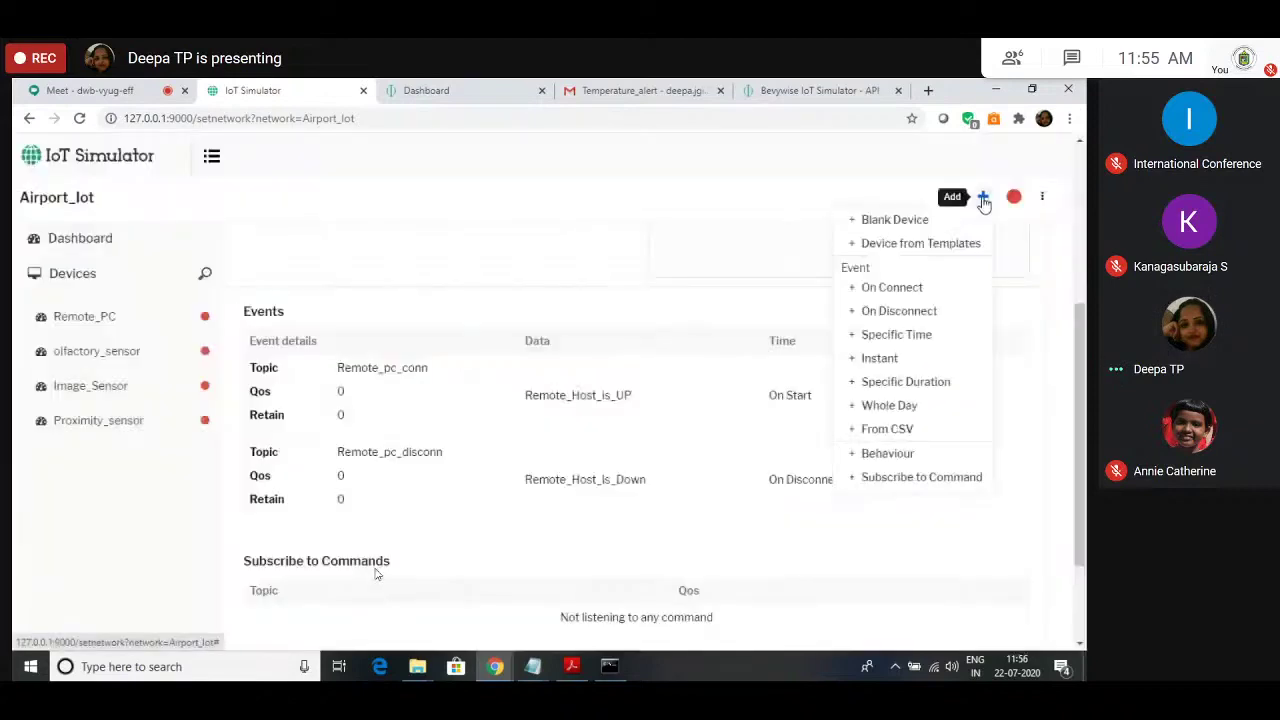
click(900, 478)
click(800, 377)
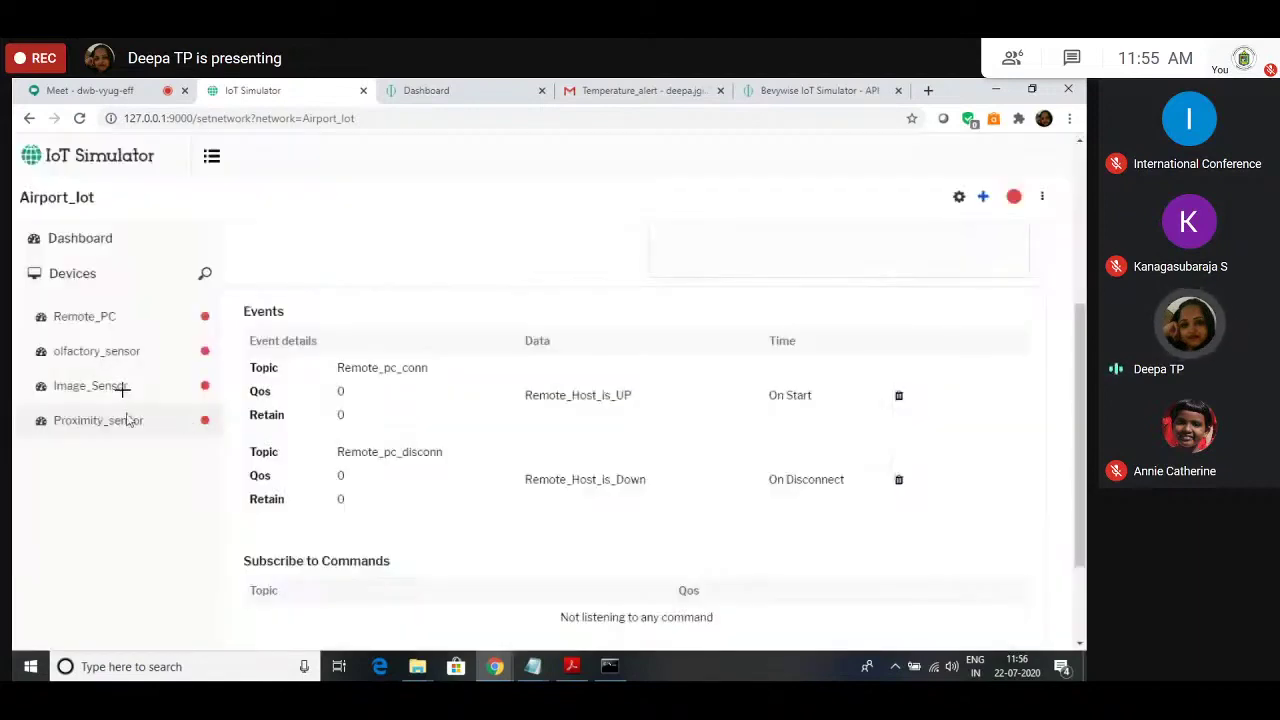
click(125, 422)
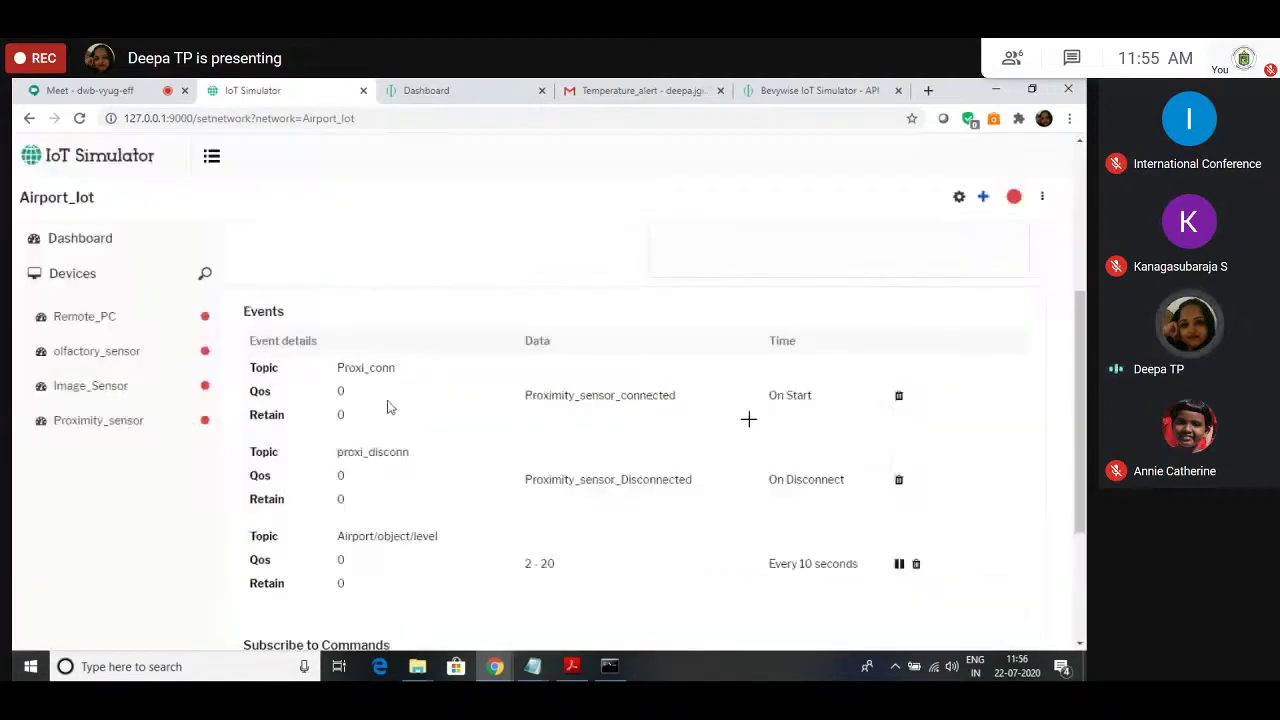
scroll(386, 408, down, 2)
scroll(386, 416, up, 1)
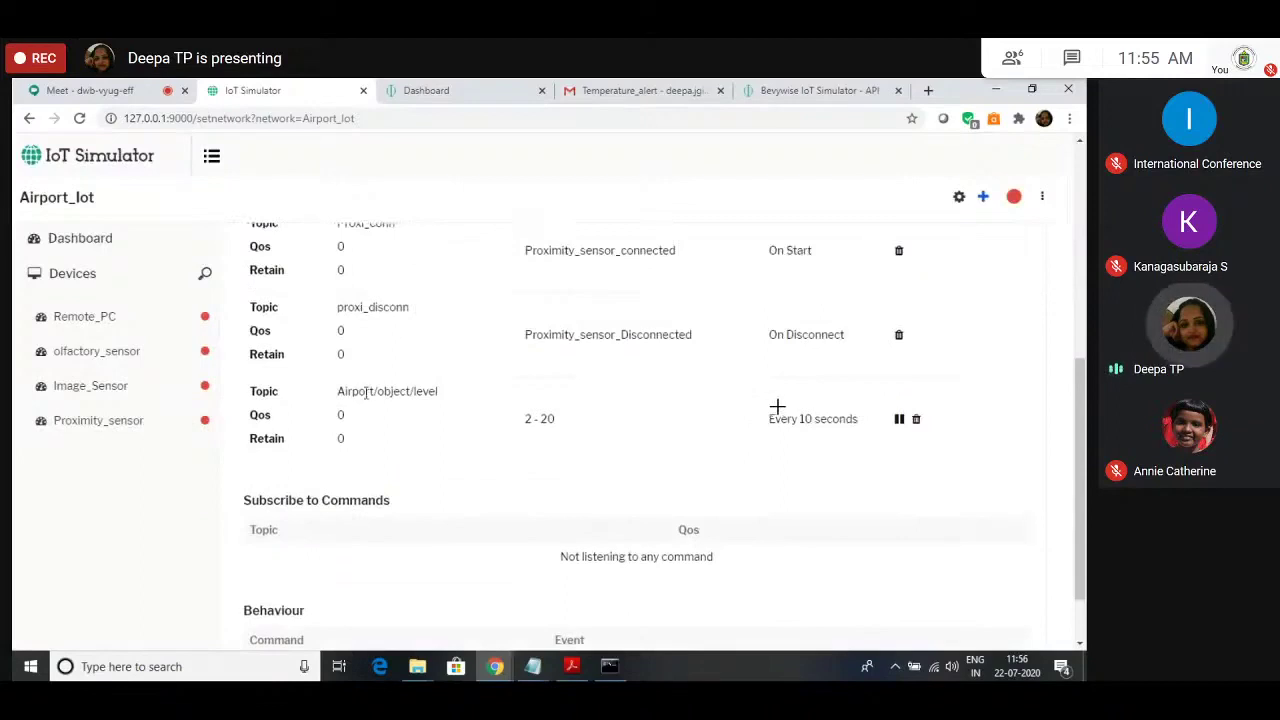
drag(339, 391, 448, 398)
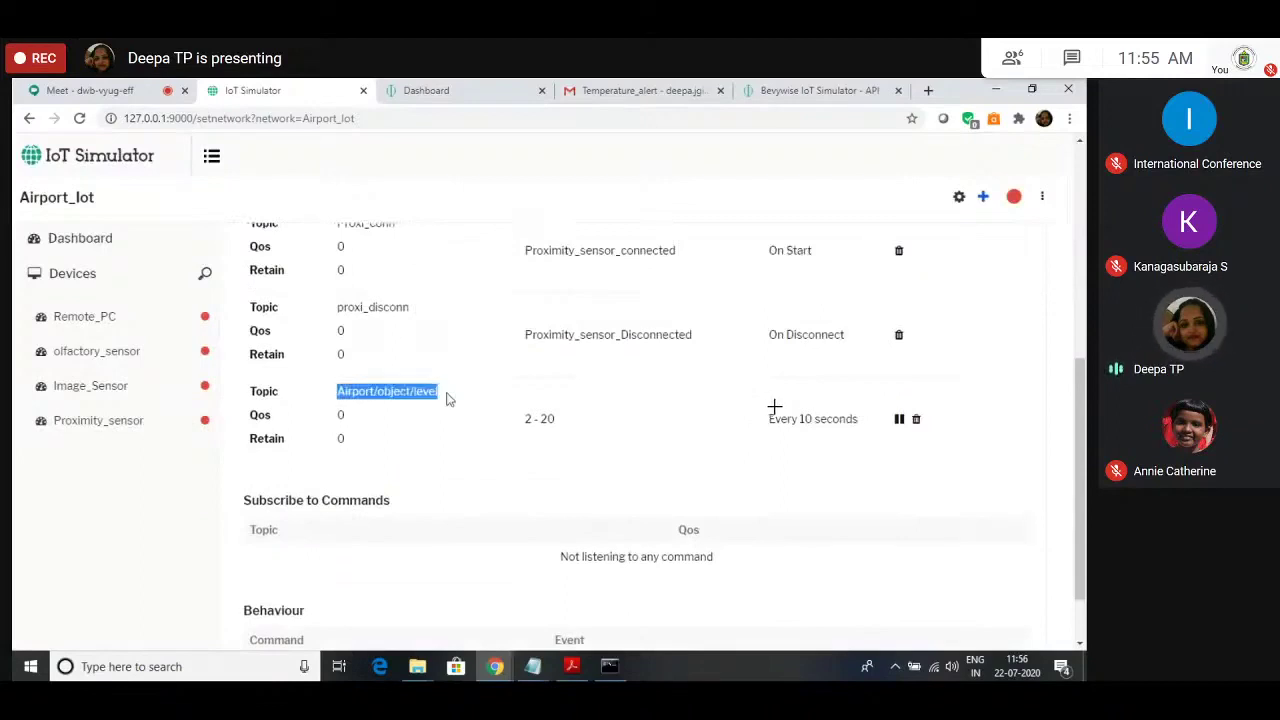
click(443, 471)
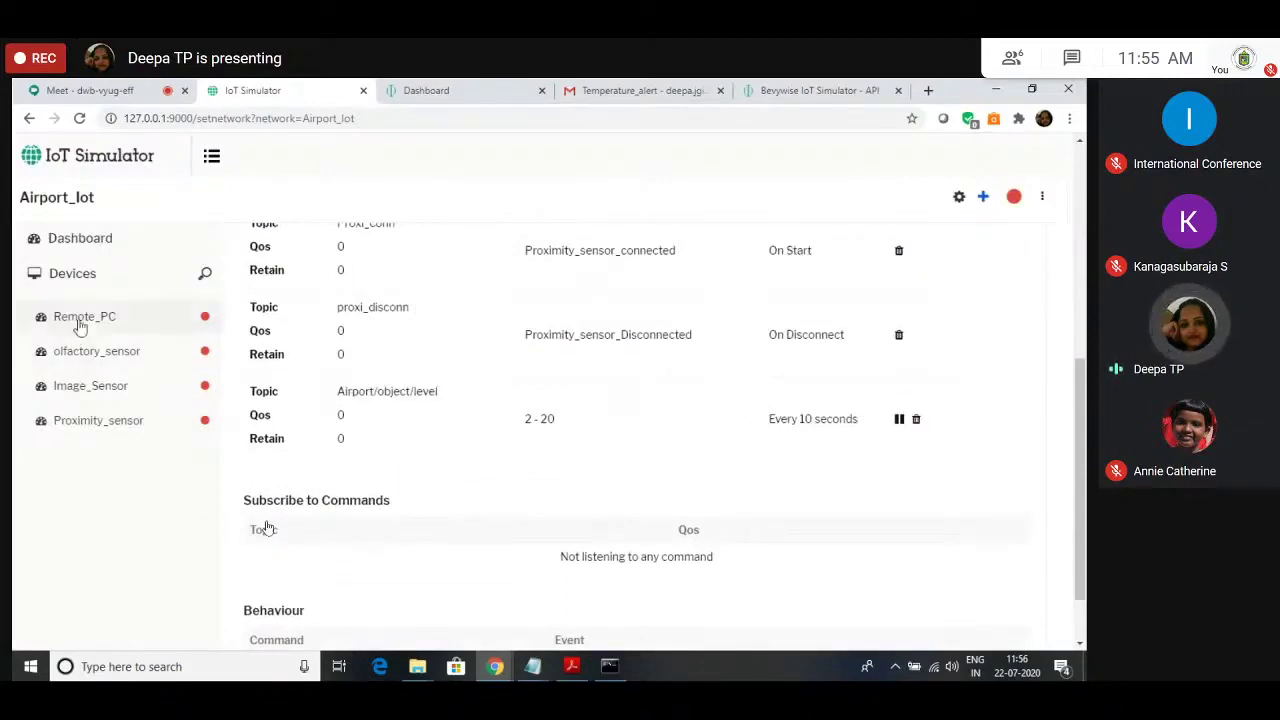
click(80, 322)
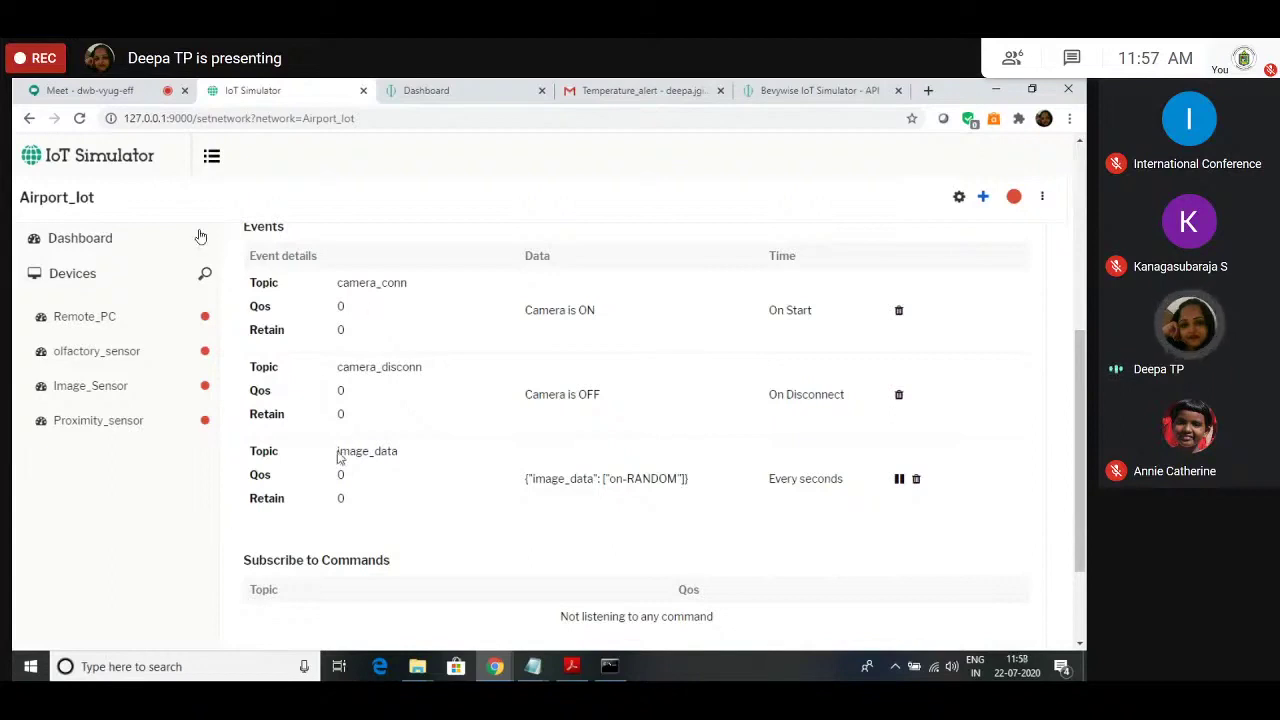
Step: Subscribe Remote_PC to the image_data command topic
drag(338, 452, 397, 455)
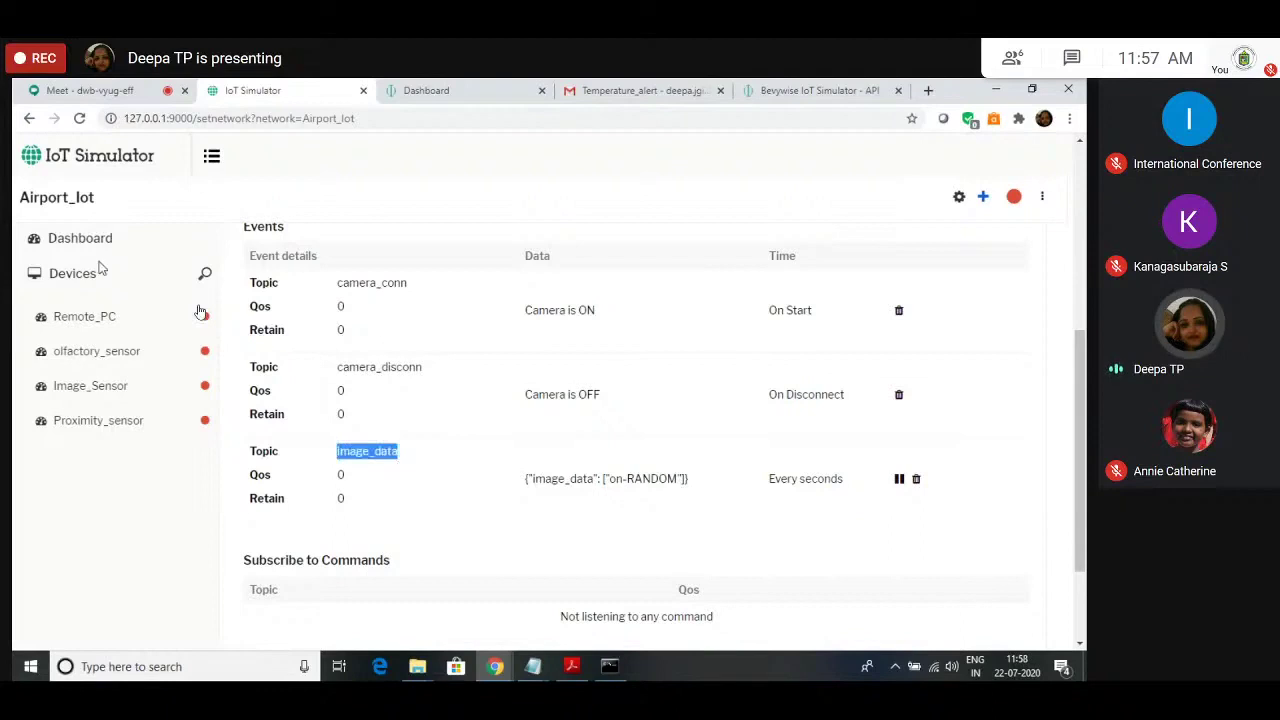
click(199, 313)
click(983, 196)
click(890, 481)
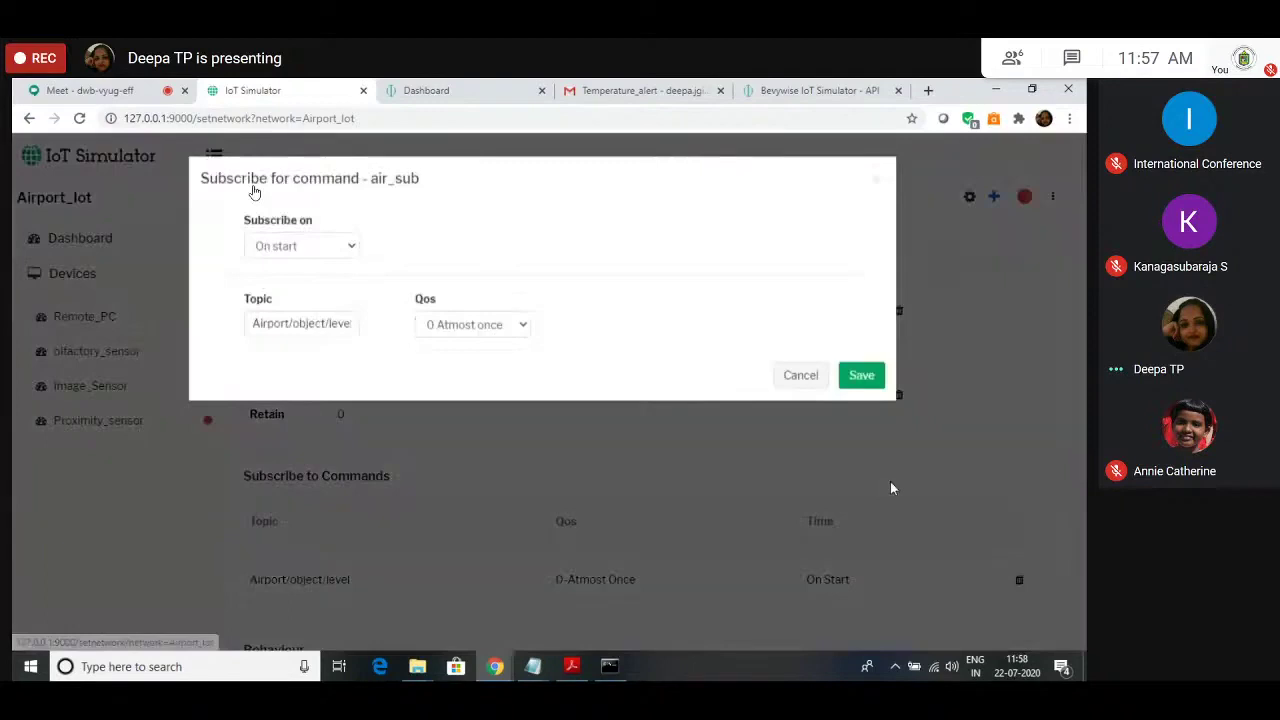
click(861, 375)
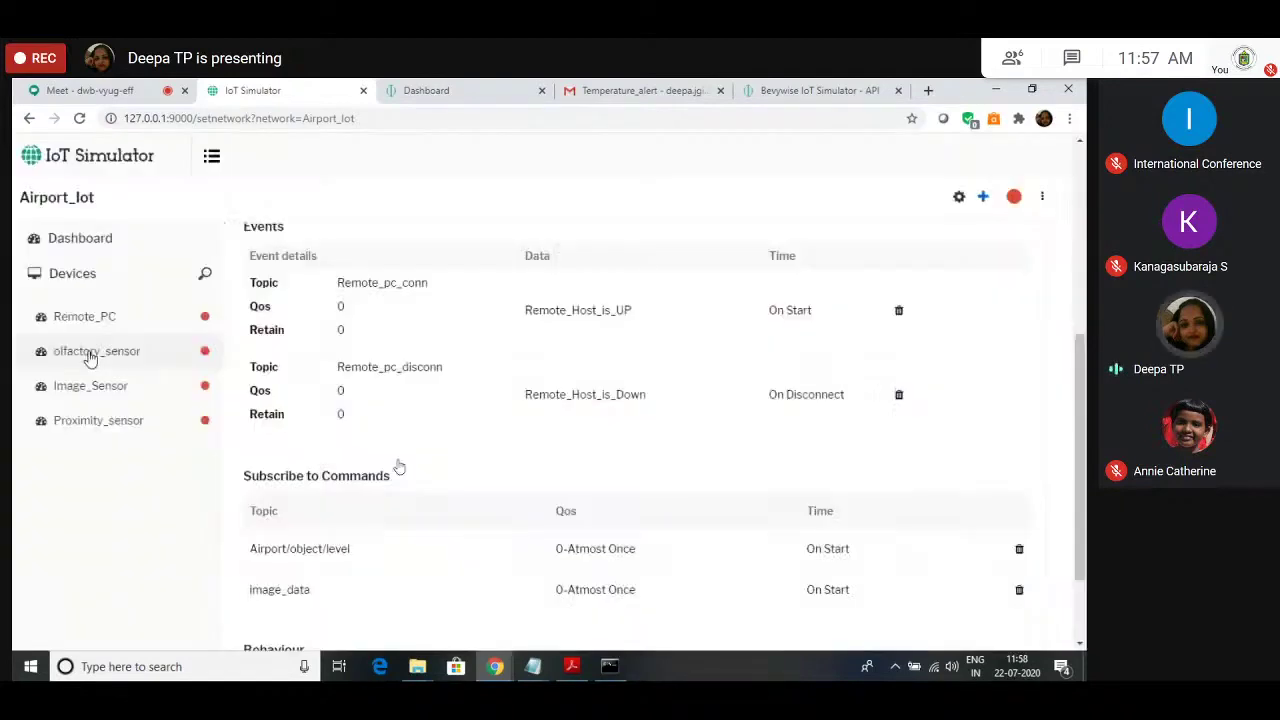
Step: Copy airport/co2/level from olfactory_sensor and subscribe Remote_PC to it
click(90, 353)
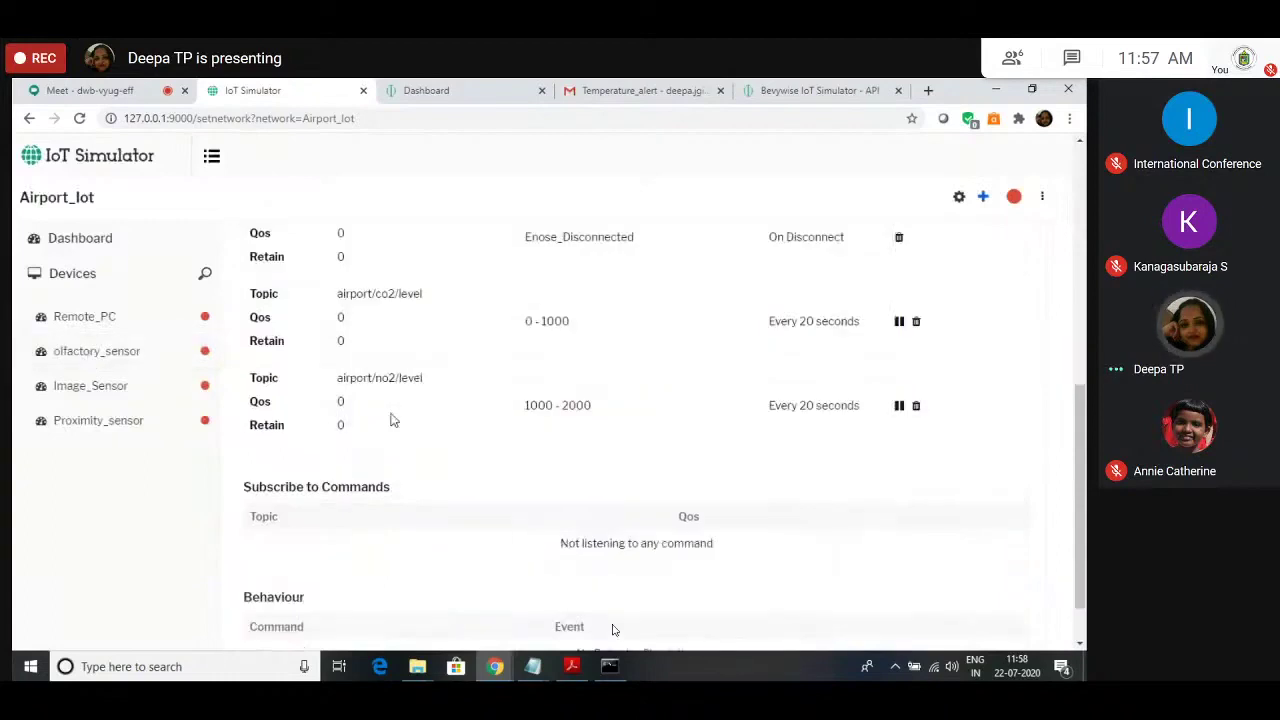
drag(423, 294, 227, 300)
key(ctrl+c)
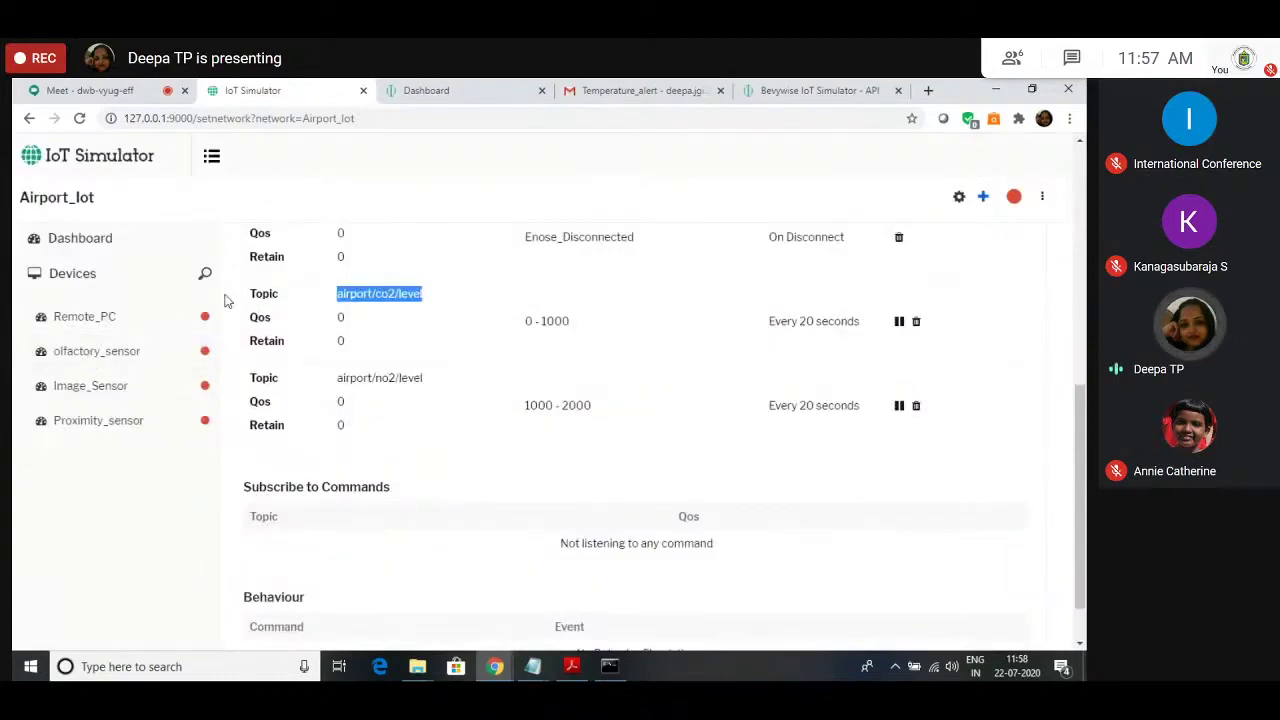
click(90, 385)
scroll(765, 428, up, 5)
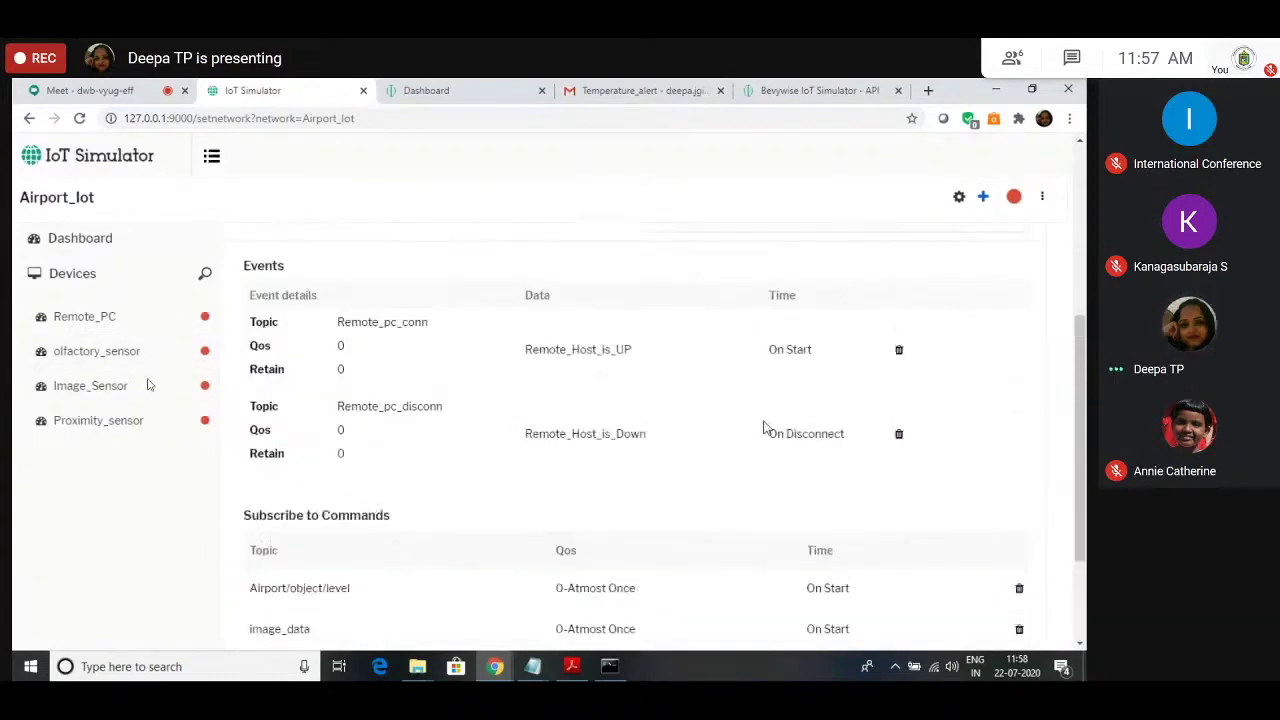
click(983, 196)
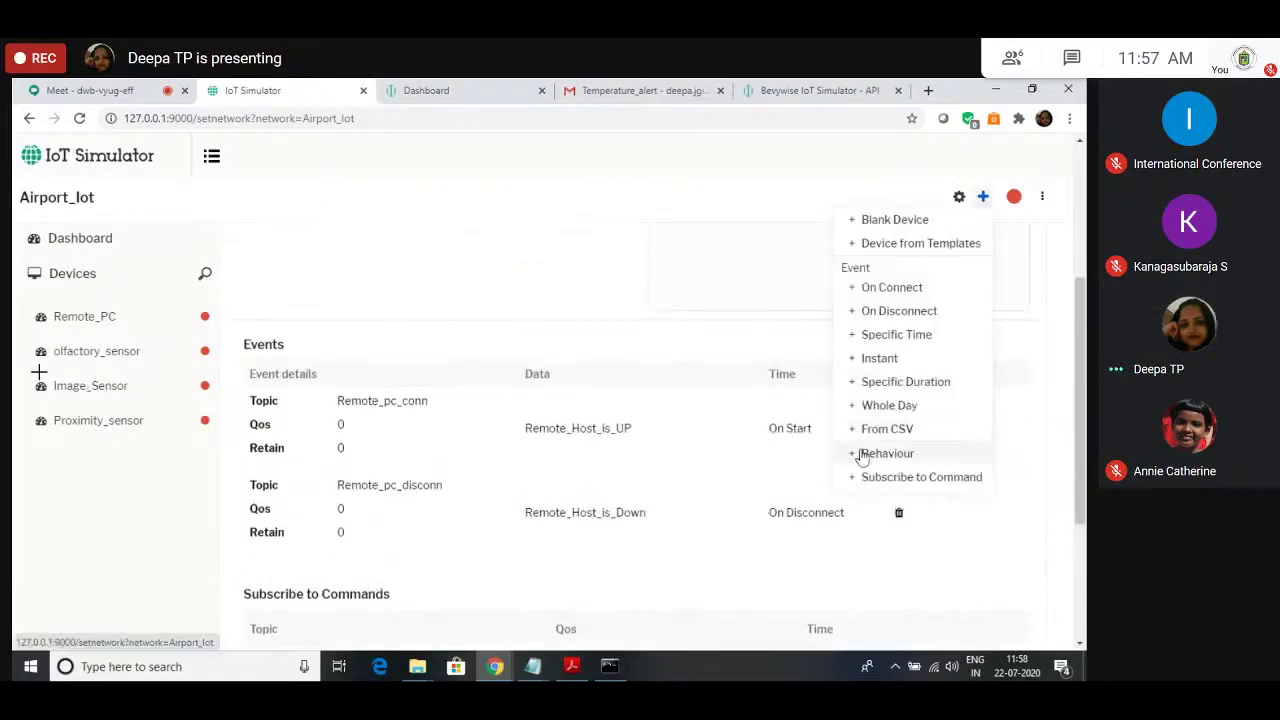
click(921, 477)
key(ctrl+v)
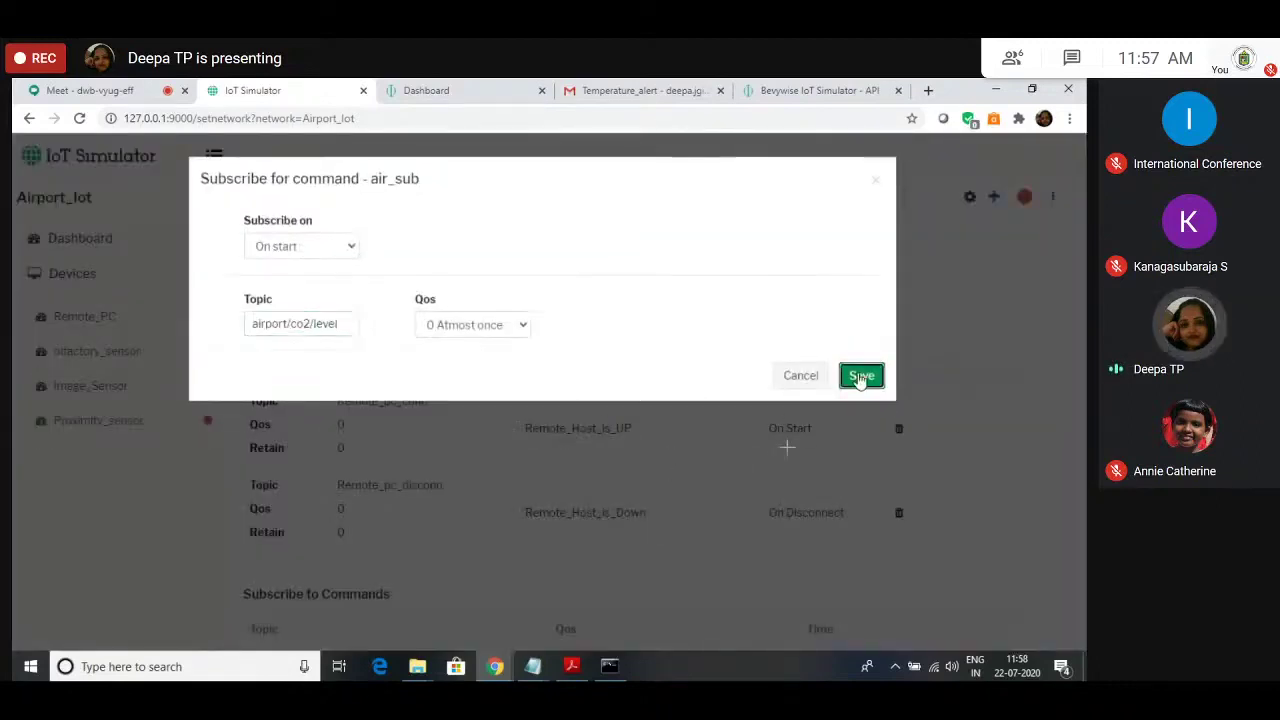
key(Return)
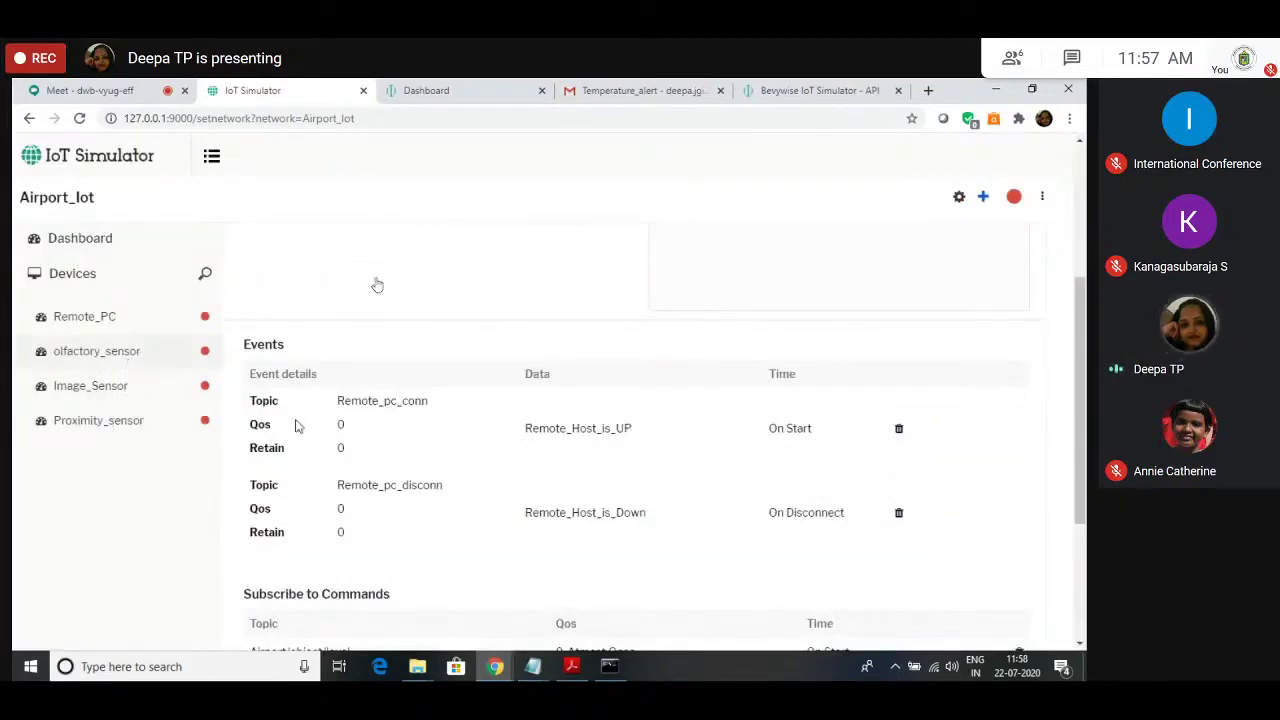
Step: Subscribe Remote_PC to the airport/no2/level topic as well
drag(337, 417, 436, 424)
key(ctrl+c)
click(66, 318)
click(984, 198)
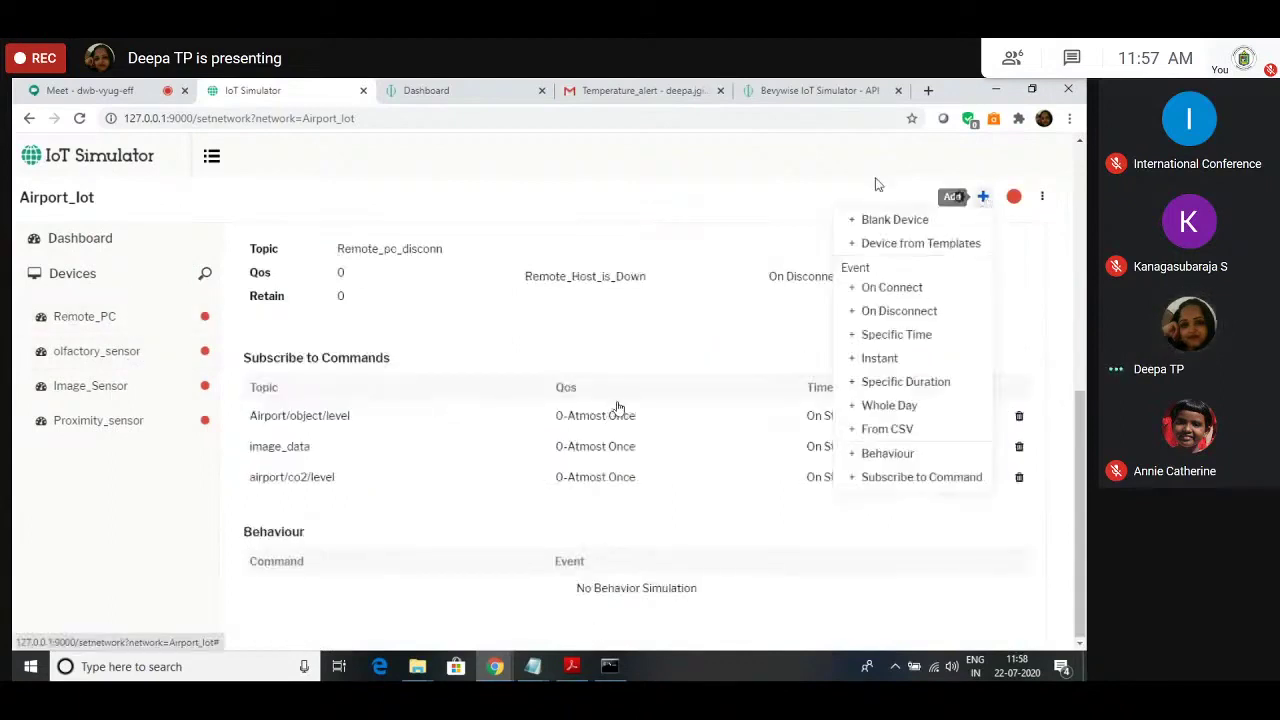
click(889, 477)
key(ctrl+v)
click(861, 375)
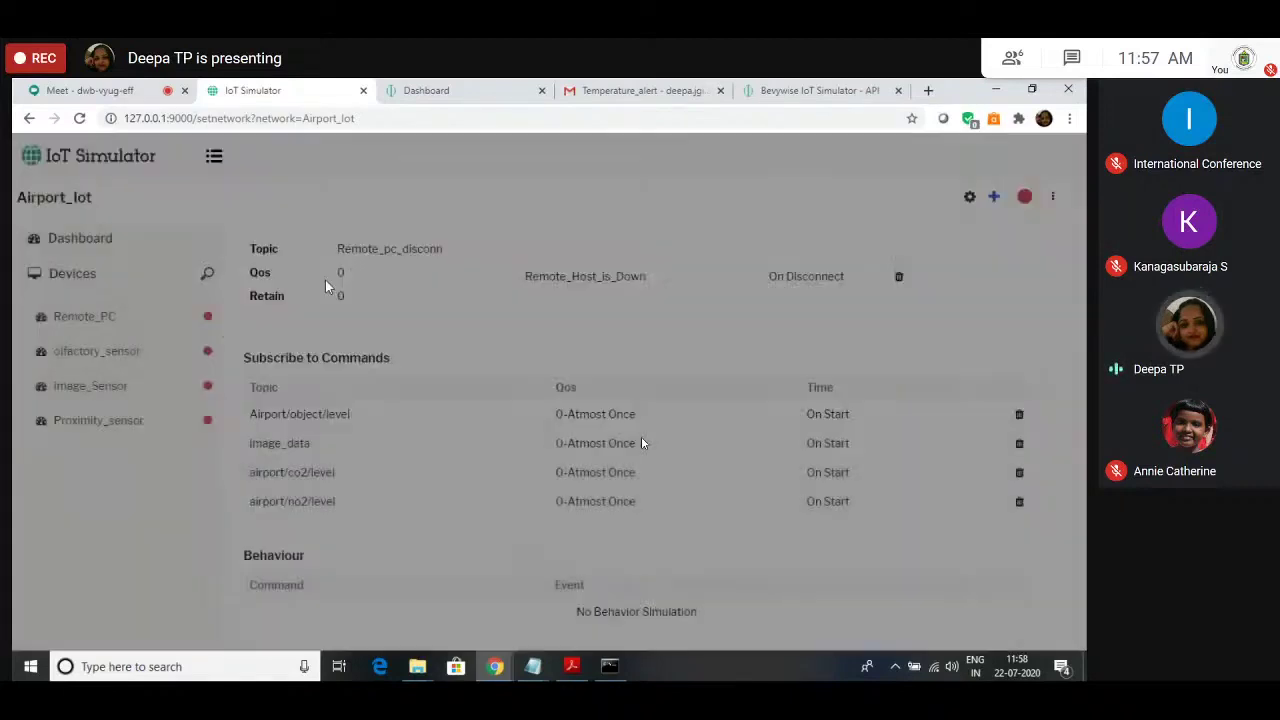
Step: Check Remote_PC's four subscription topics, then bring up the Add list again
scroll(337, 394, down, 1)
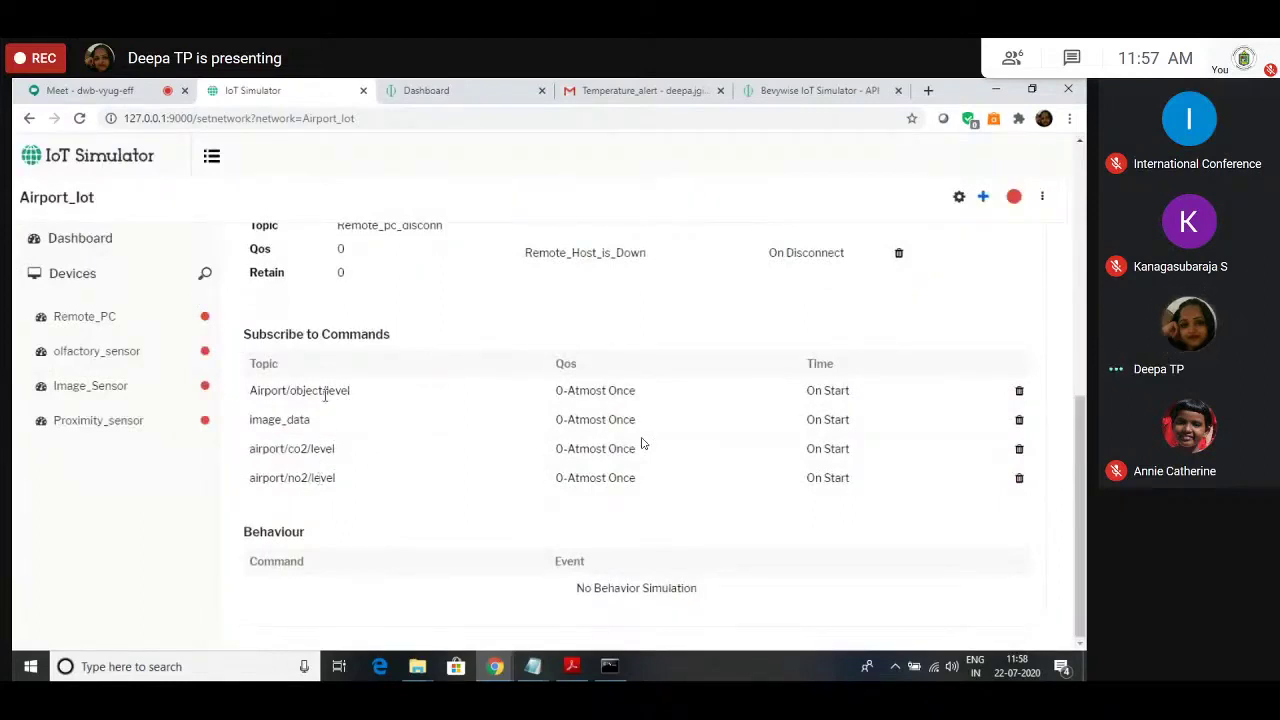
drag(325, 390, 242, 390)
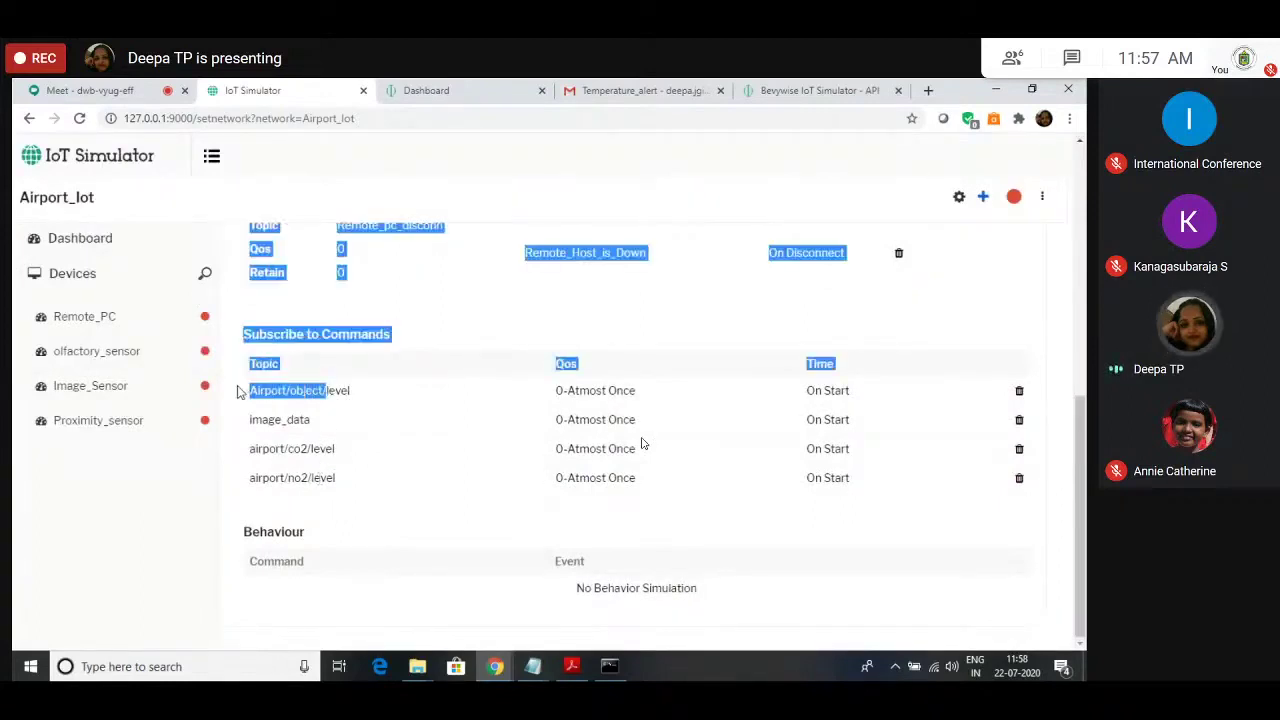
click(343, 424)
drag(329, 430, 250, 426)
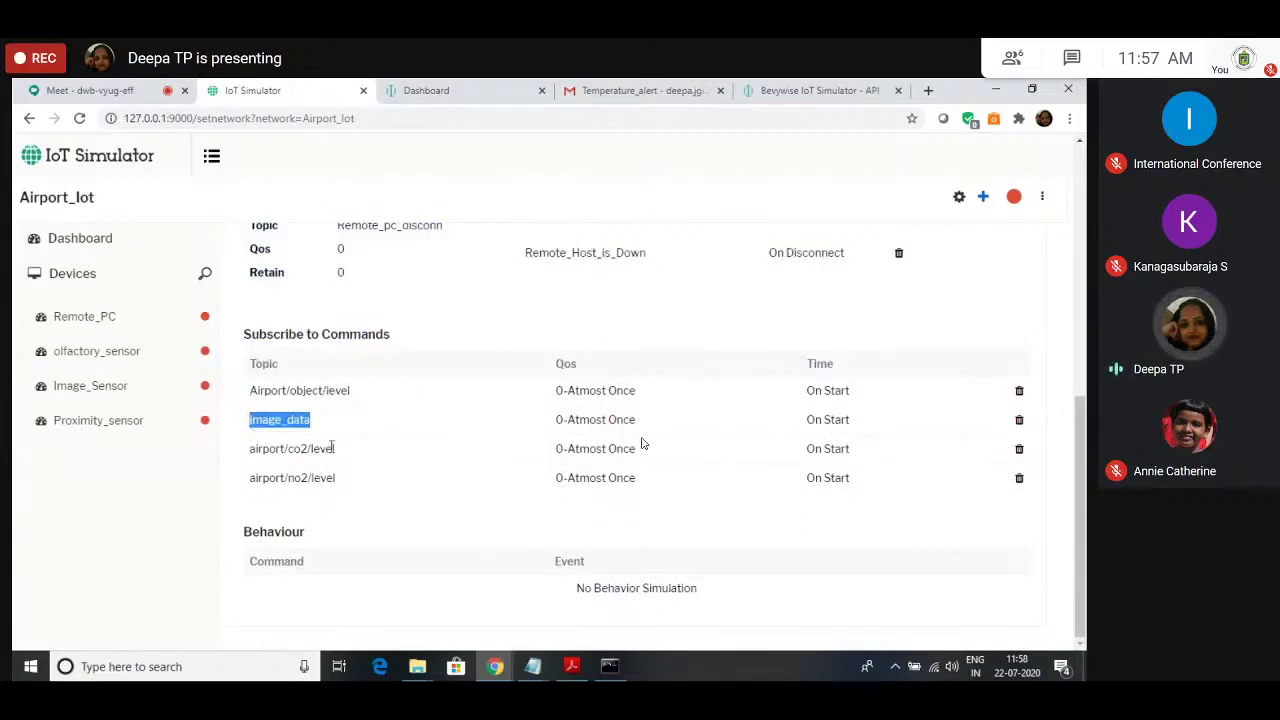
click(275, 424)
drag(316, 450, 256, 450)
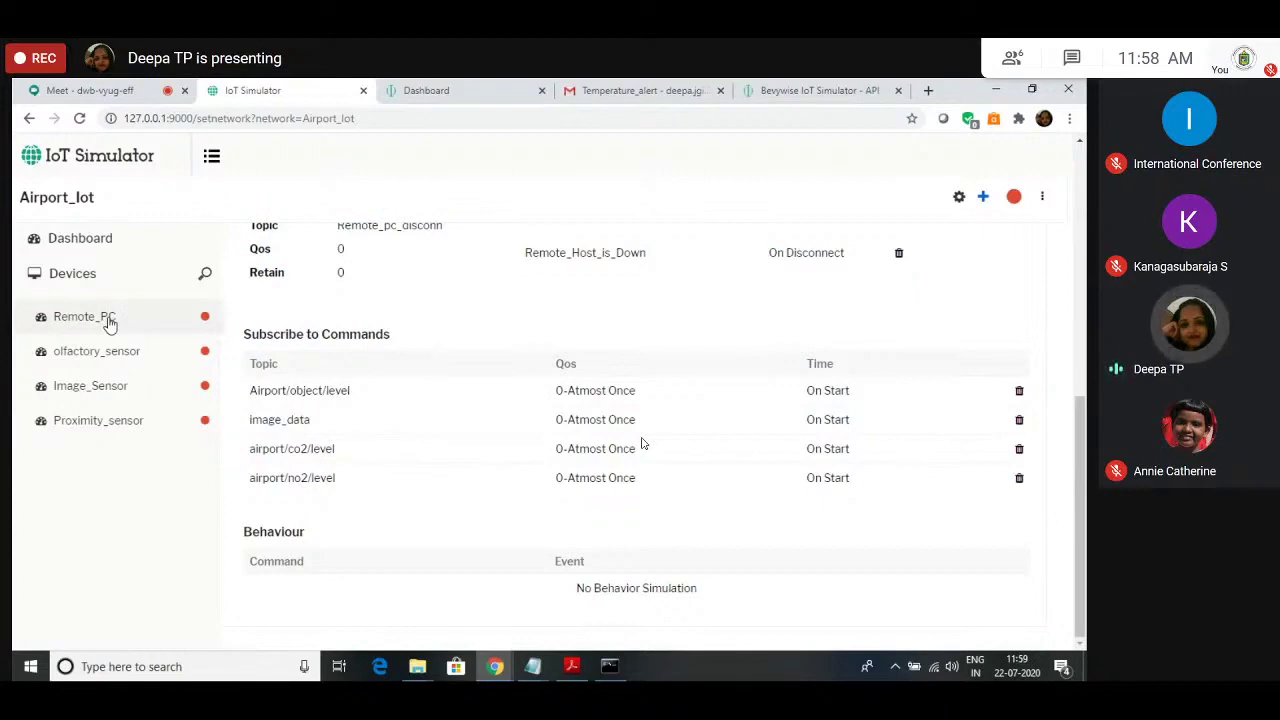
click(983, 196)
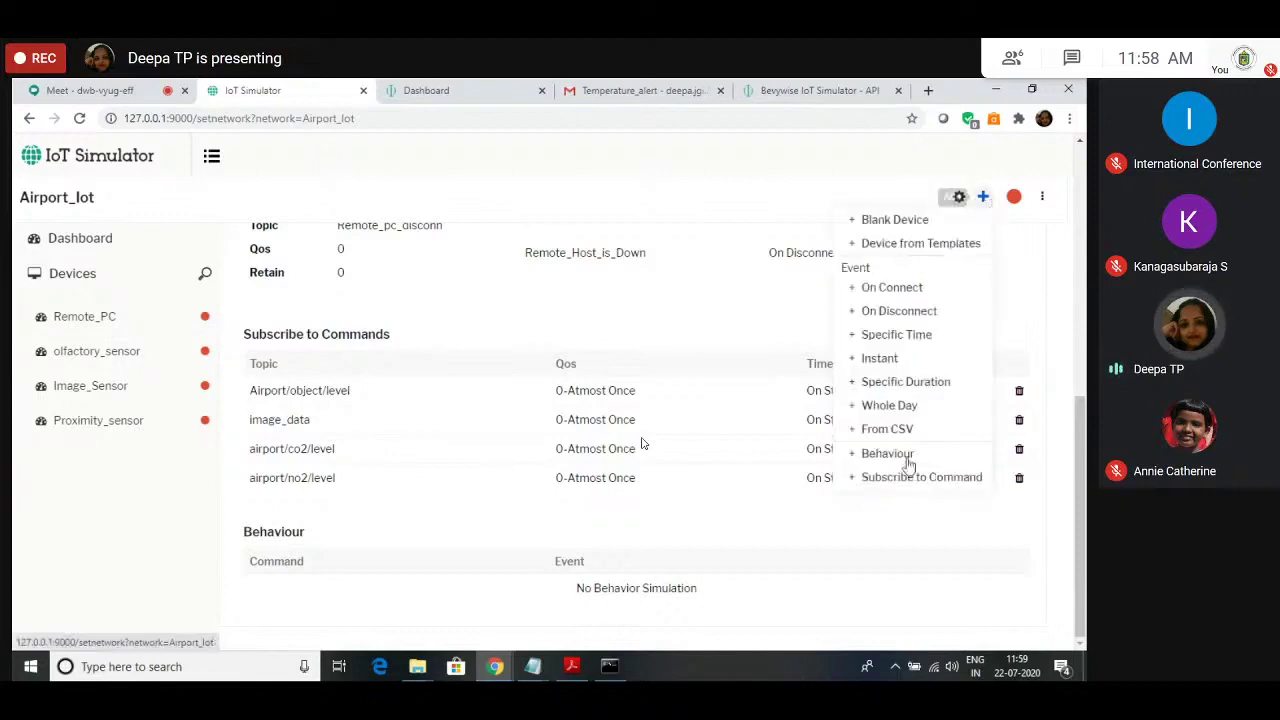
click(600, 186)
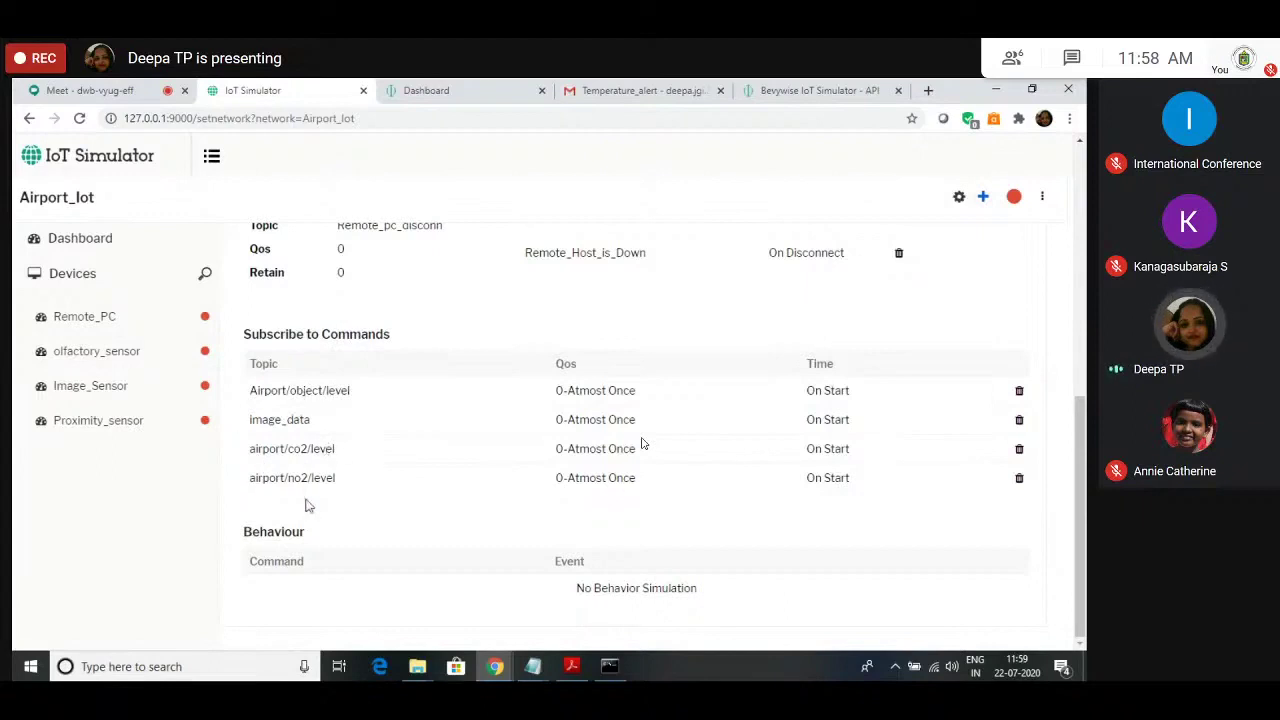
click(983, 196)
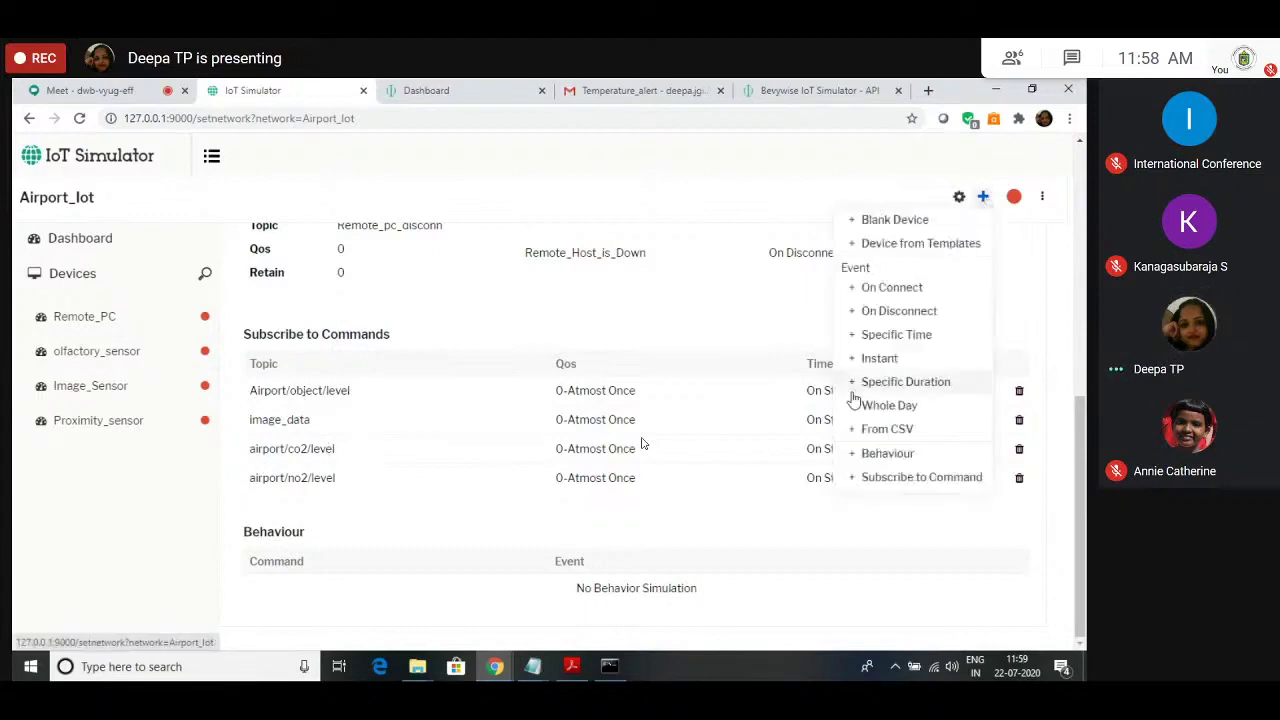
click(580, 210)
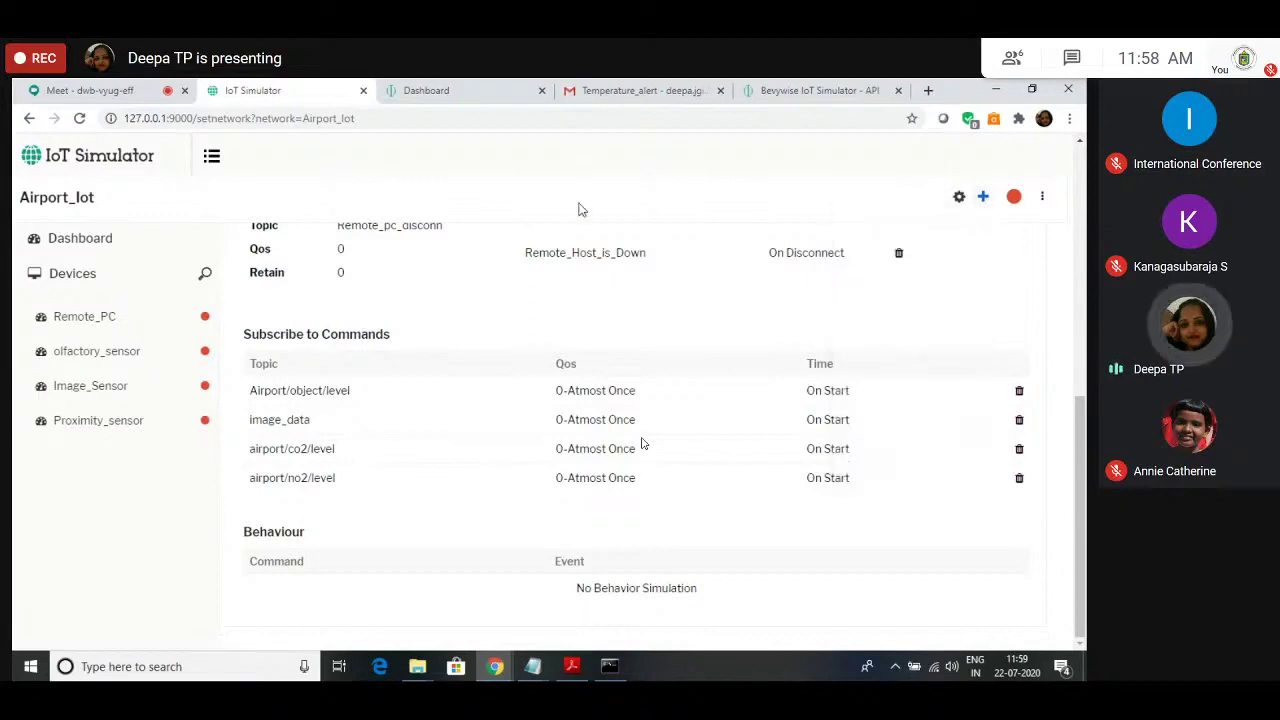
scroll(474, 450, up, 5)
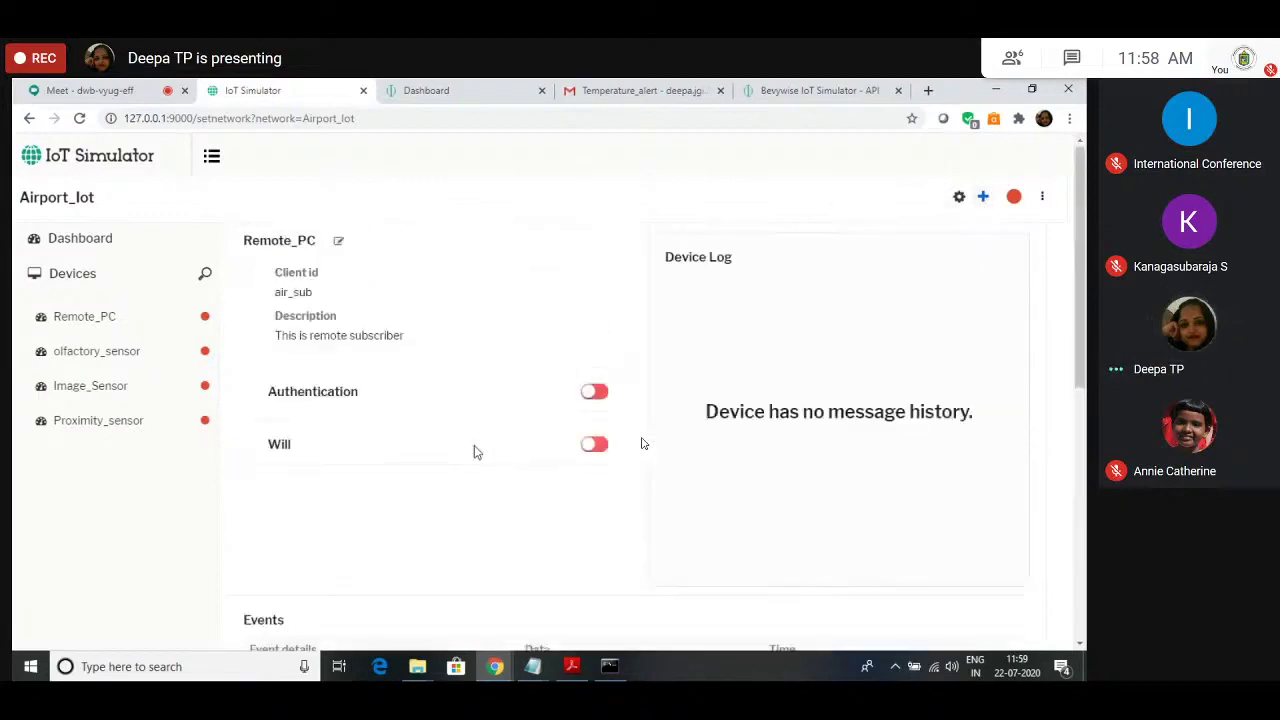
scroll(474, 450, down, 5)
click(983, 200)
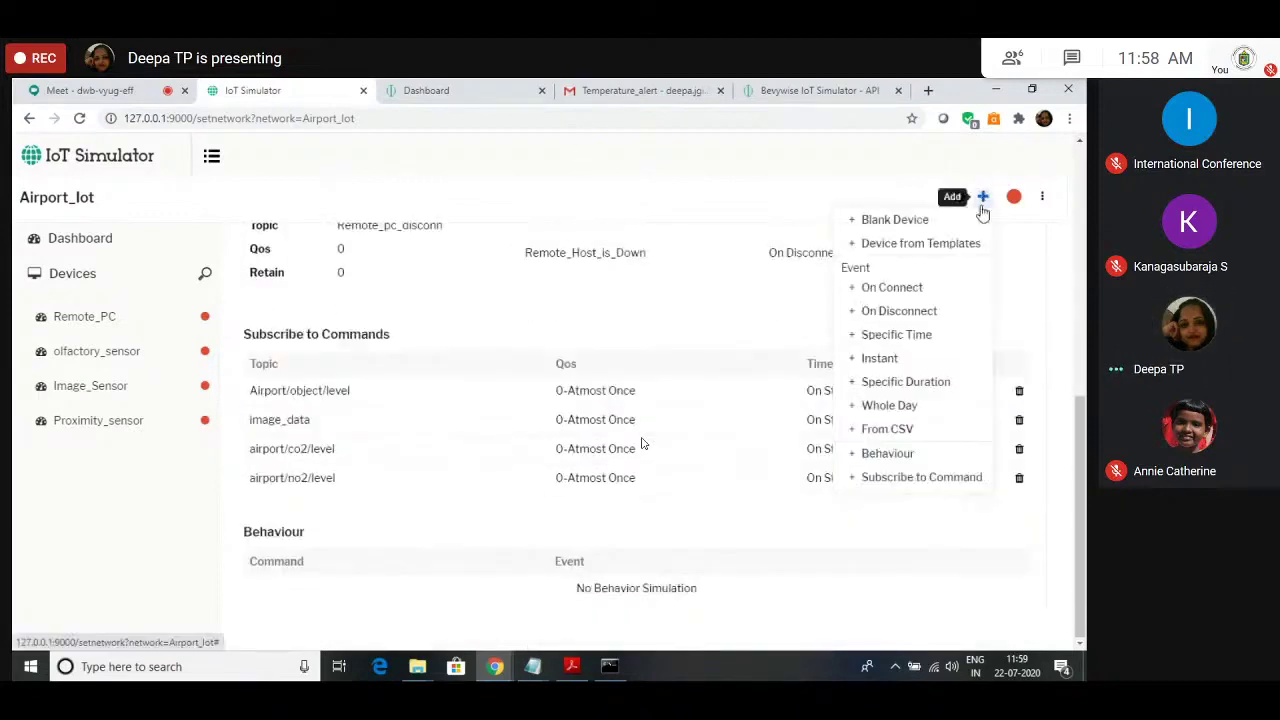
Step: Start a new Remote_PC behaviour with command topic airport/no2/level, command data 2000 and event No2_Alert
click(887, 453)
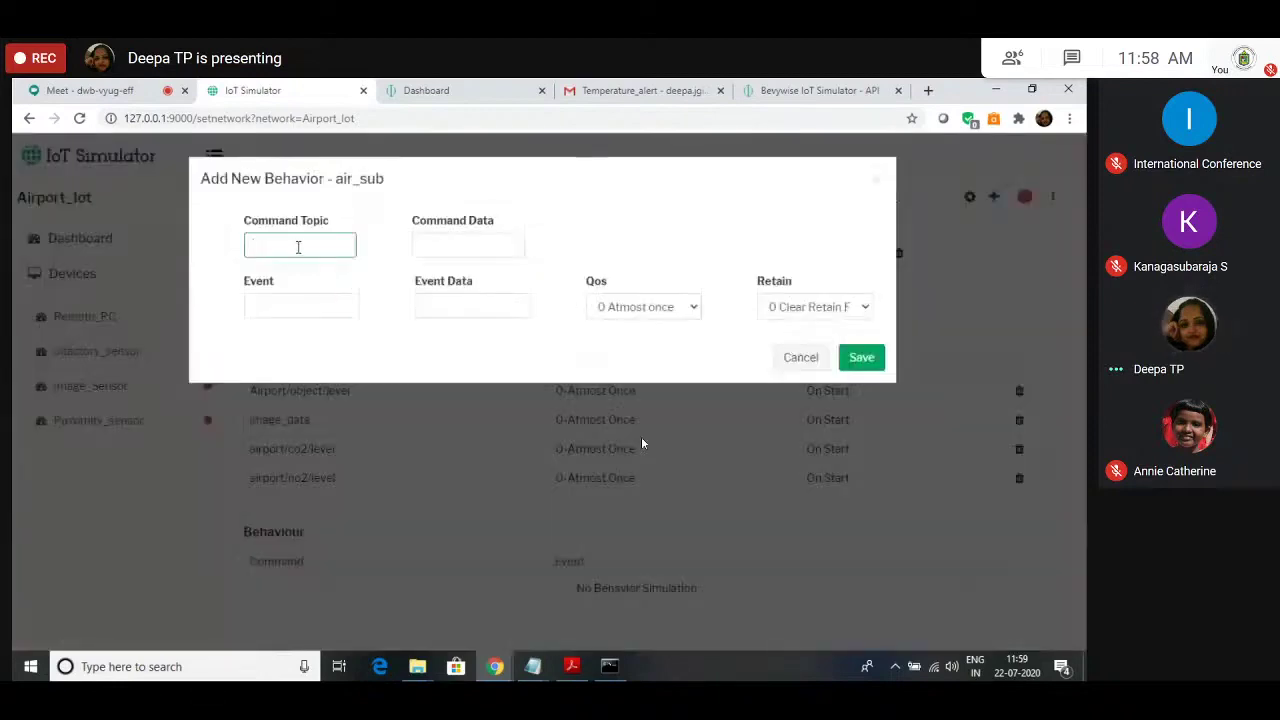
key(ctrl+v)
click(447, 250)
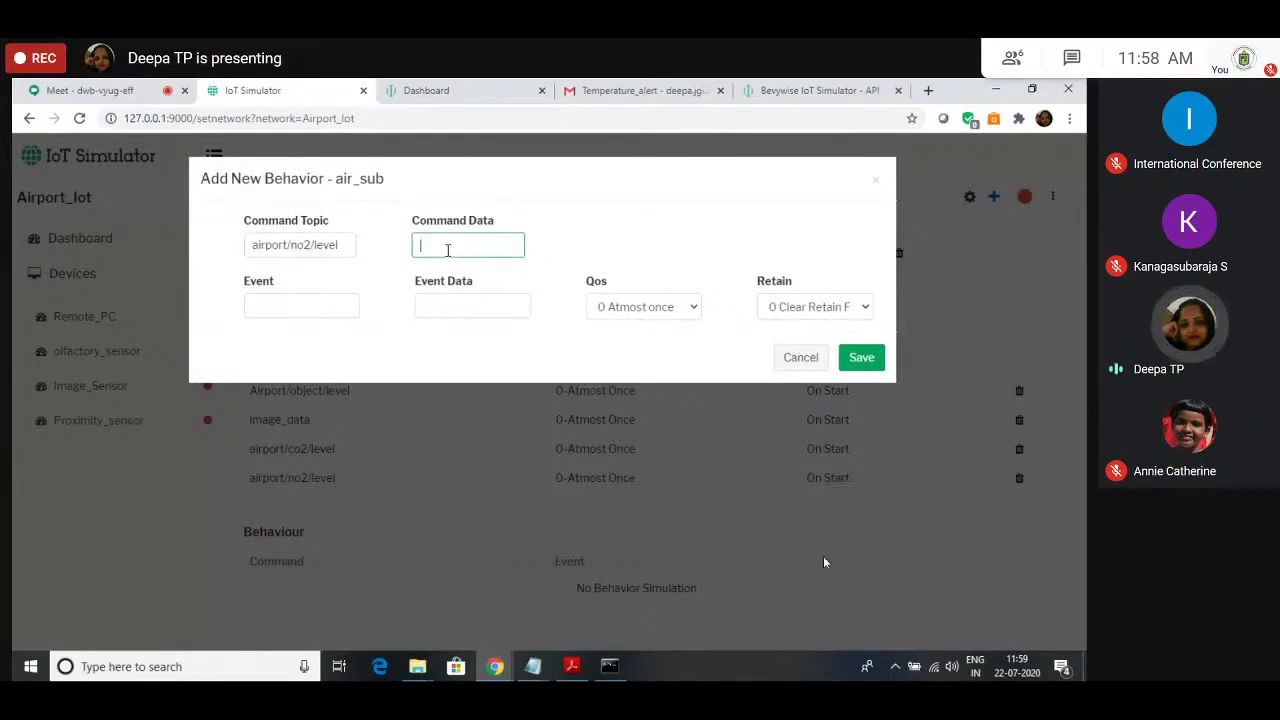
text(2000)
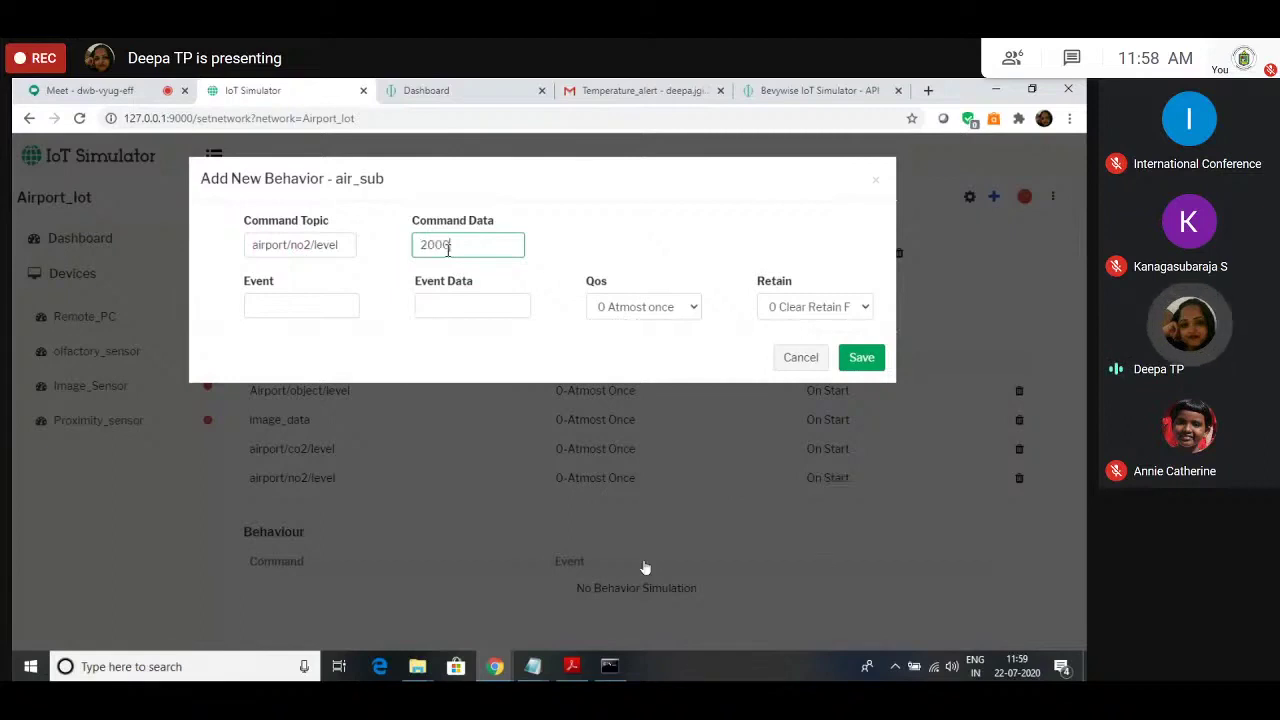
click(331, 304)
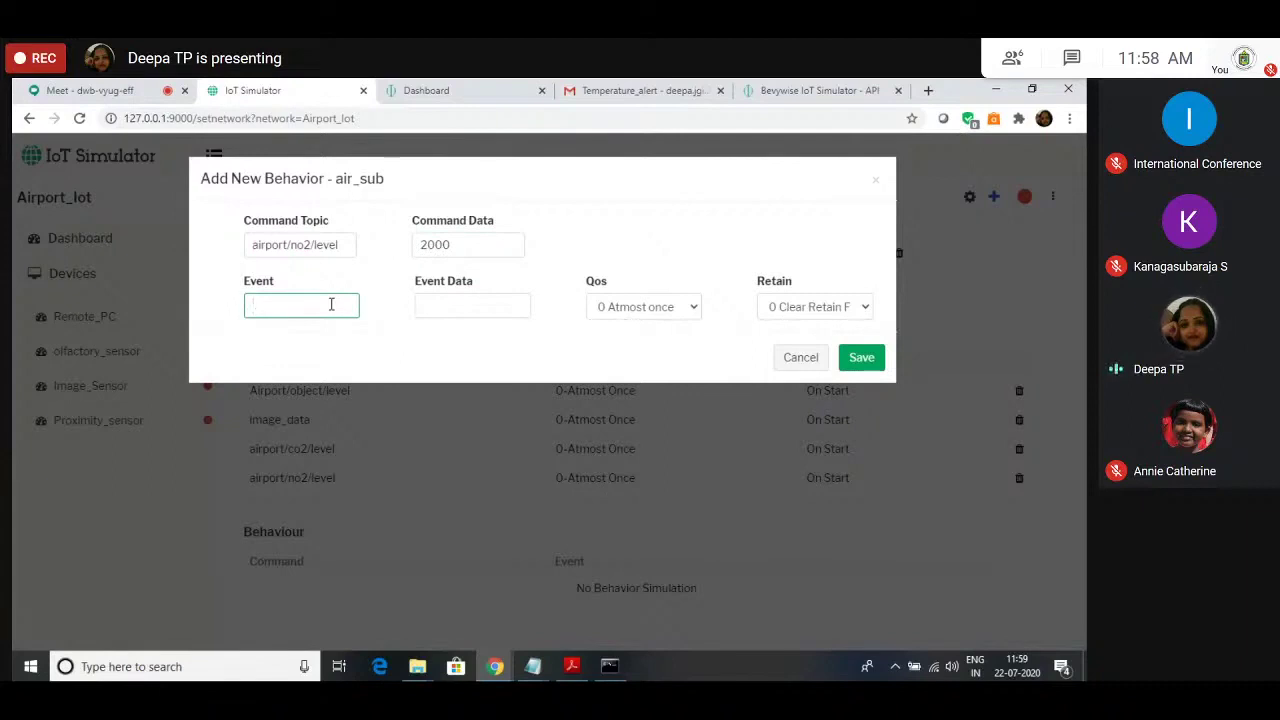
text(No2_Ai)
text(ert)
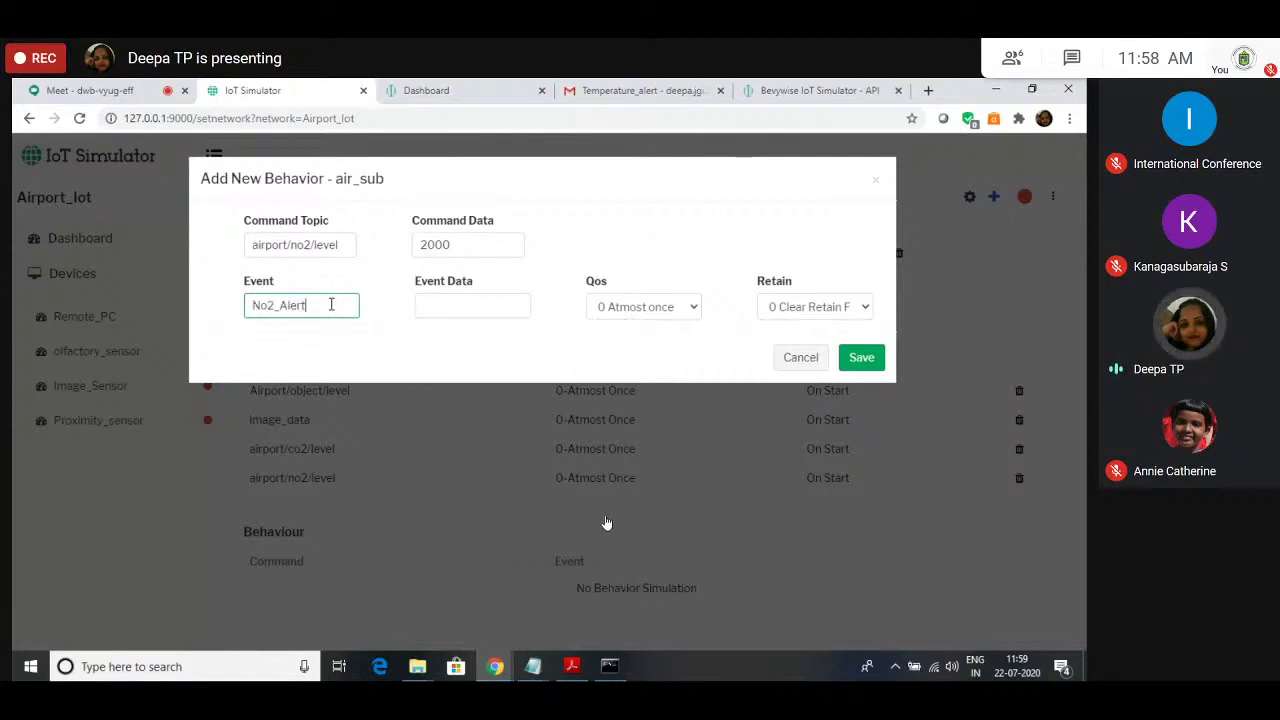
Step: Set the event data to Beyoond_range, fixing its spelling, and save the behaviour
click(439, 307)
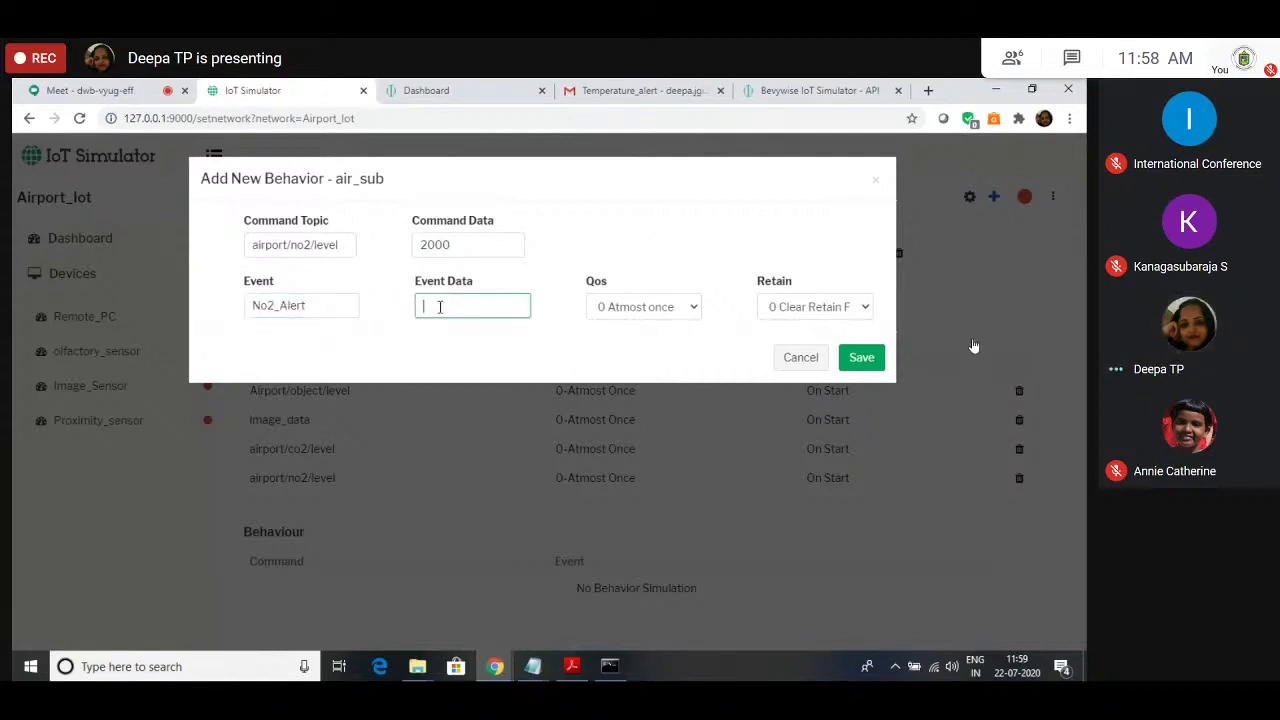
text(Behind_range)
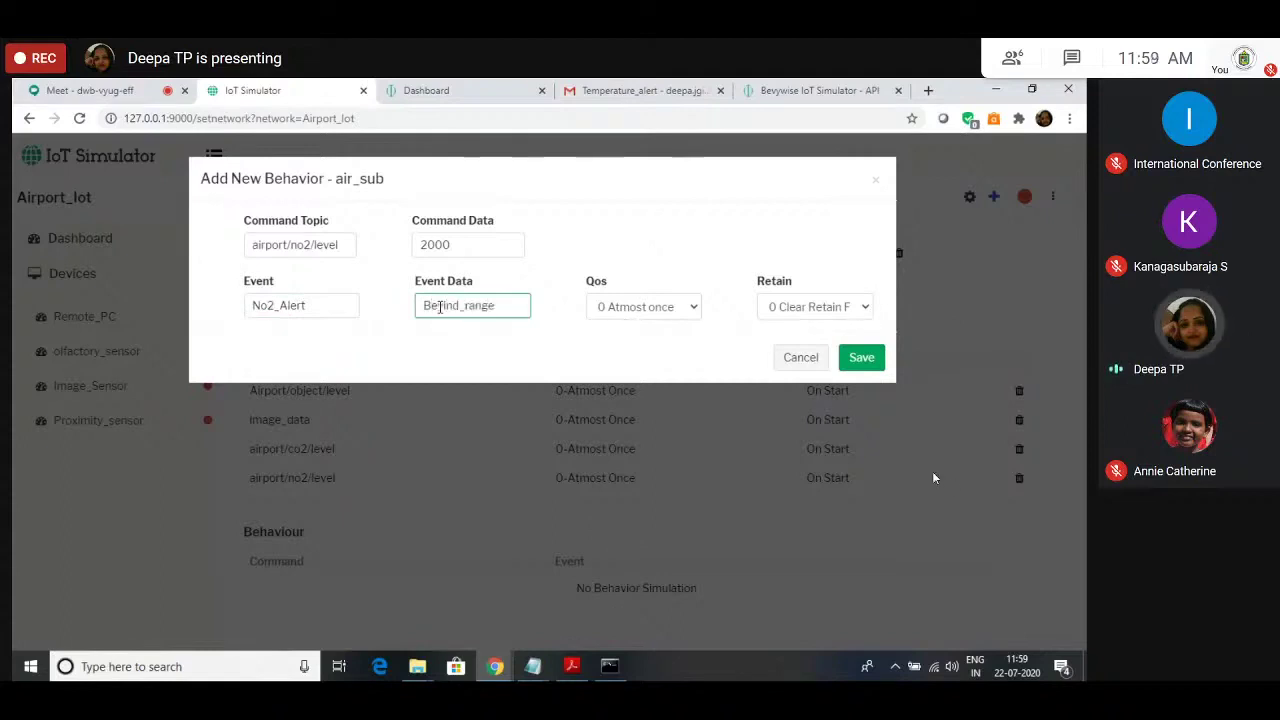
click(440, 307)
key(Delete)
text(y)
click(448, 310)
key(BackSpace)
text(oo)
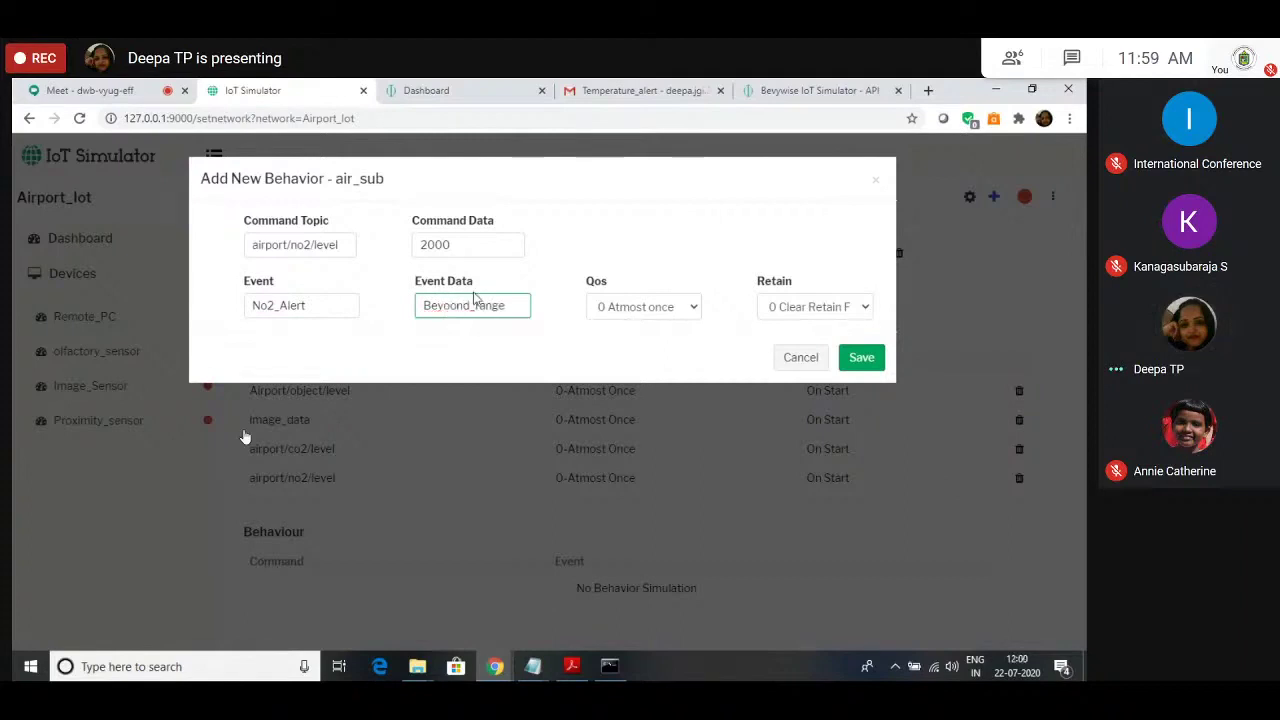
key(Return)
scroll(553, 416, down, 2)
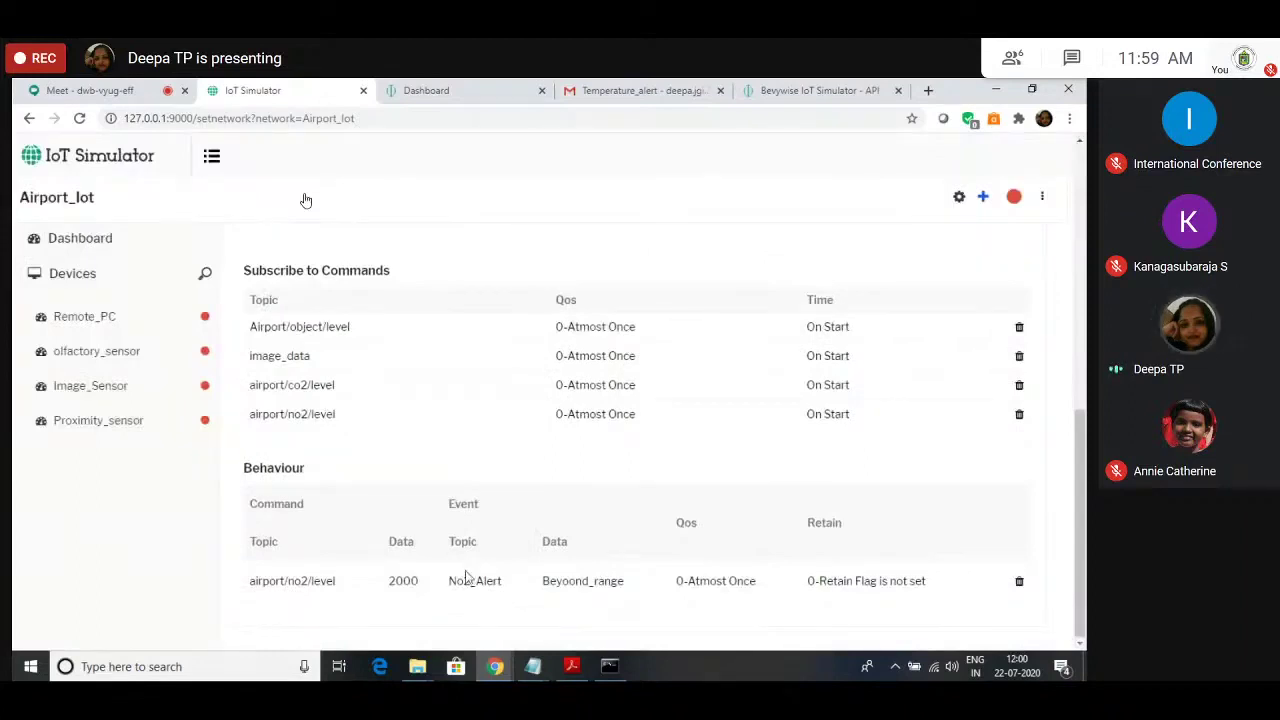
scroll(420, 530, up, 6)
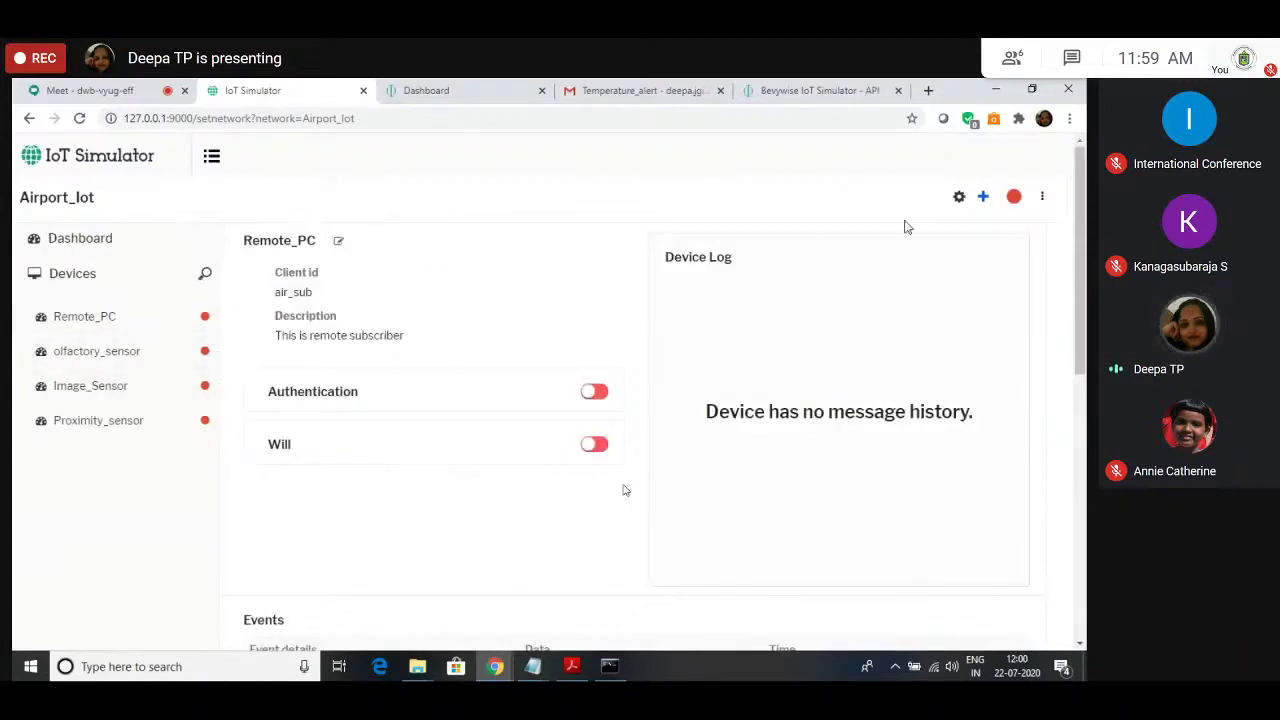
Step: Save the simulator settings and acknowledge the confirmation
click(959, 196)
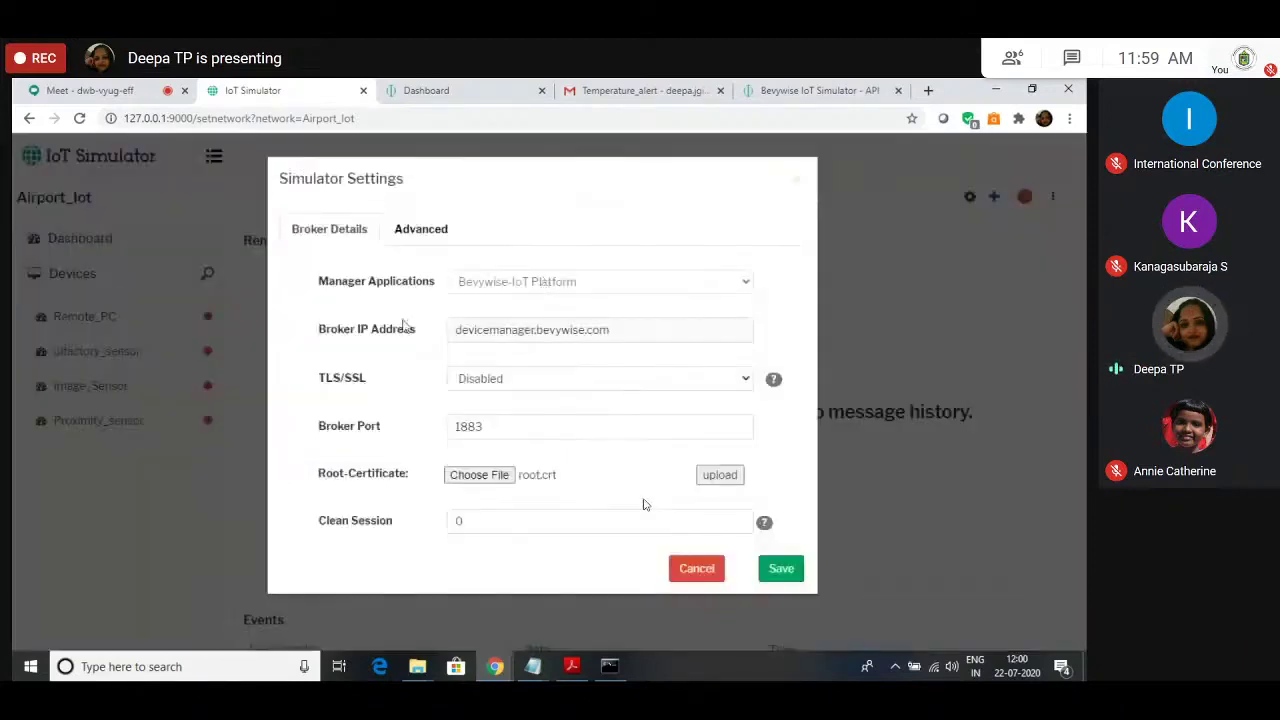
click(781, 569)
click(530, 472)
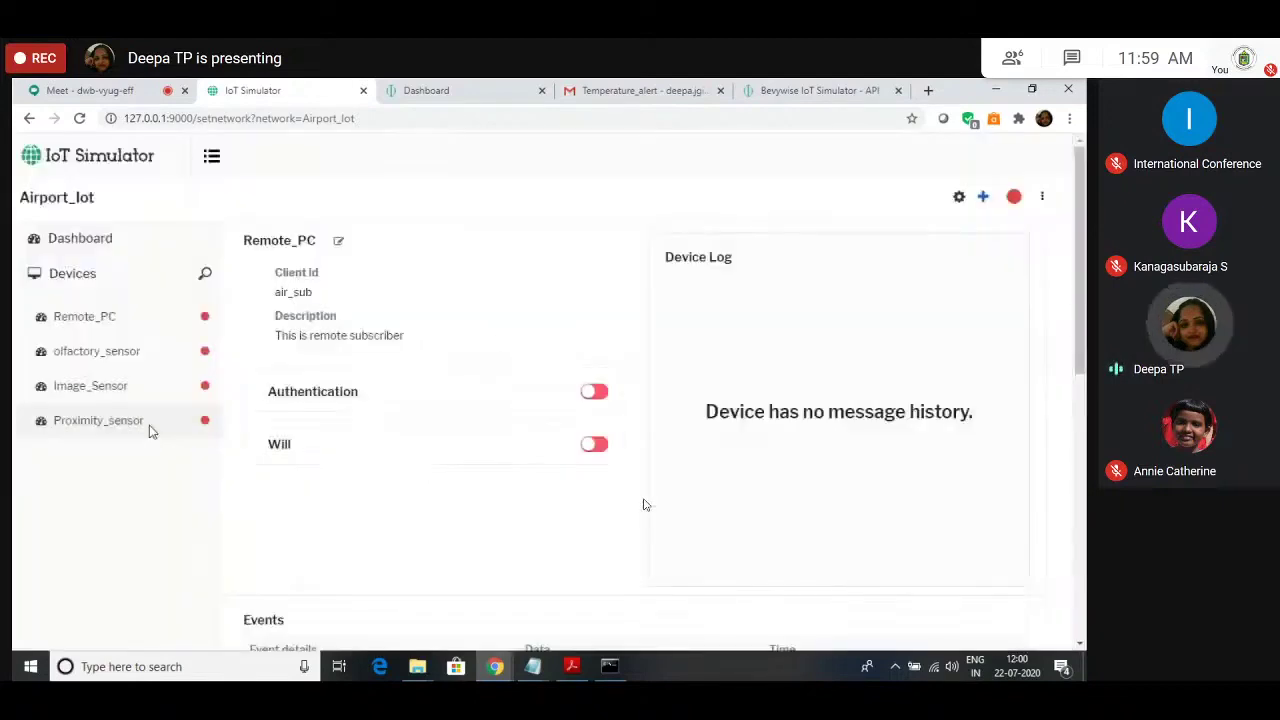
Step: Turn on Remote_PC authentication and save the Device Manager auth key as its access key
key(ctrl+Tab)
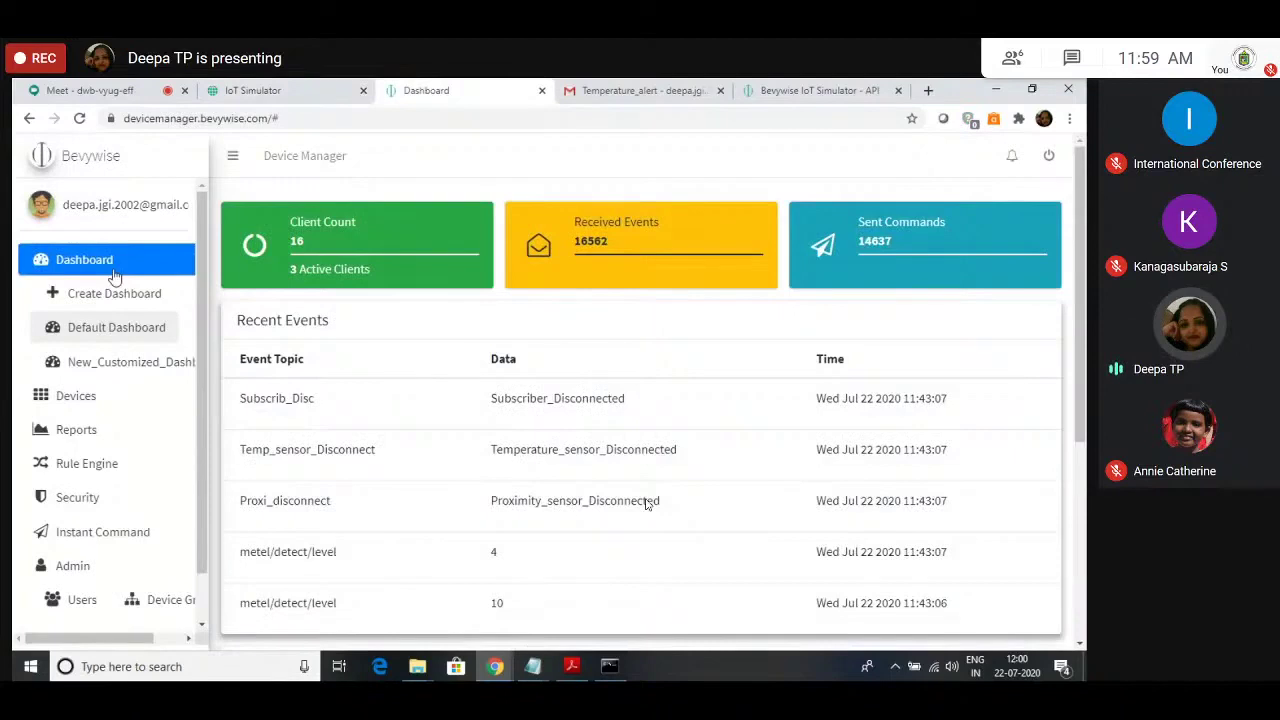
click(68, 505)
drag(246, 314, 368, 315)
key(ctrl+c)
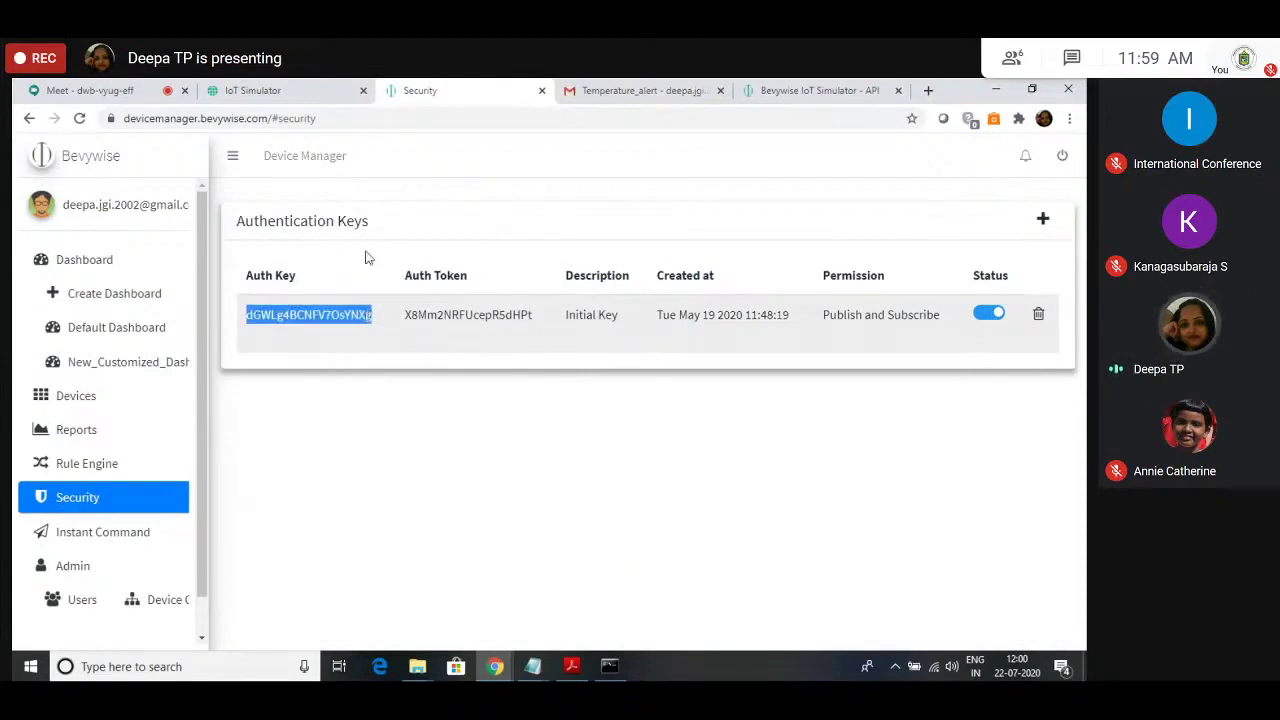
click(292, 91)
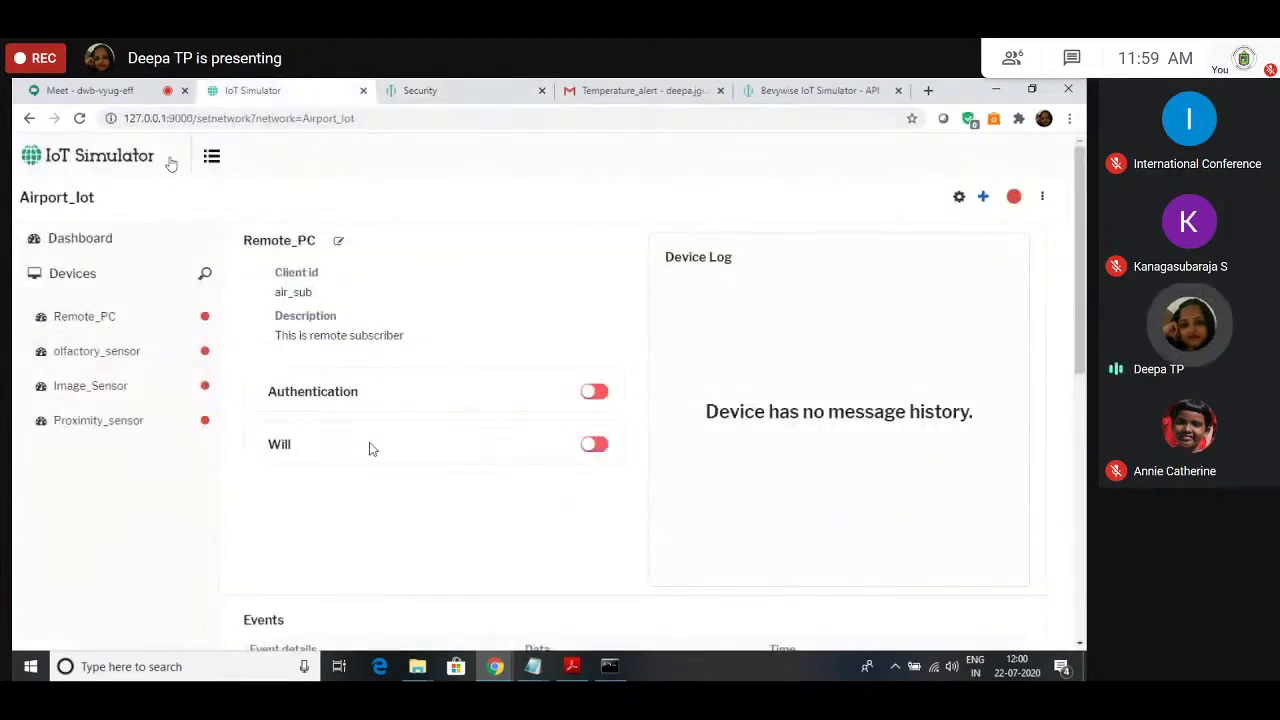
click(596, 391)
click(600, 466)
click(552, 467)
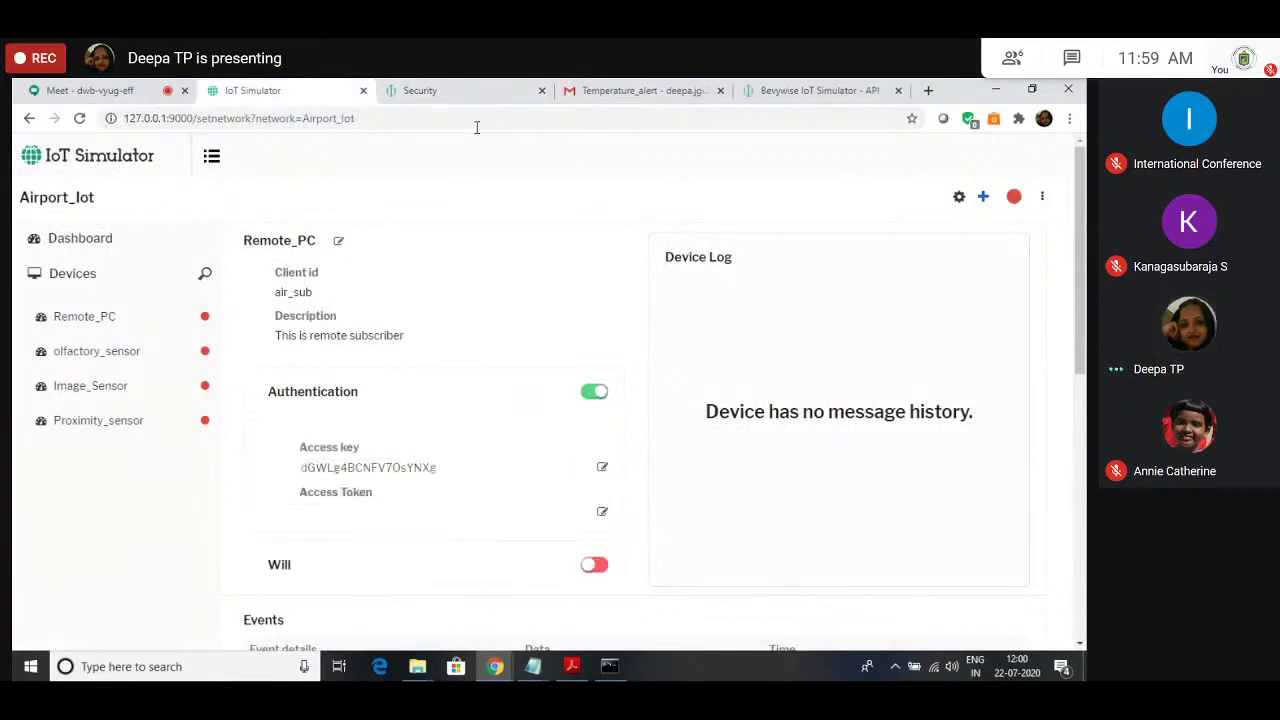
Step: Copy the Device Manager auth token into Remote_PC's access token and save it
click(466, 90)
drag(405, 314, 531, 314)
click(300, 90)
click(602, 511)
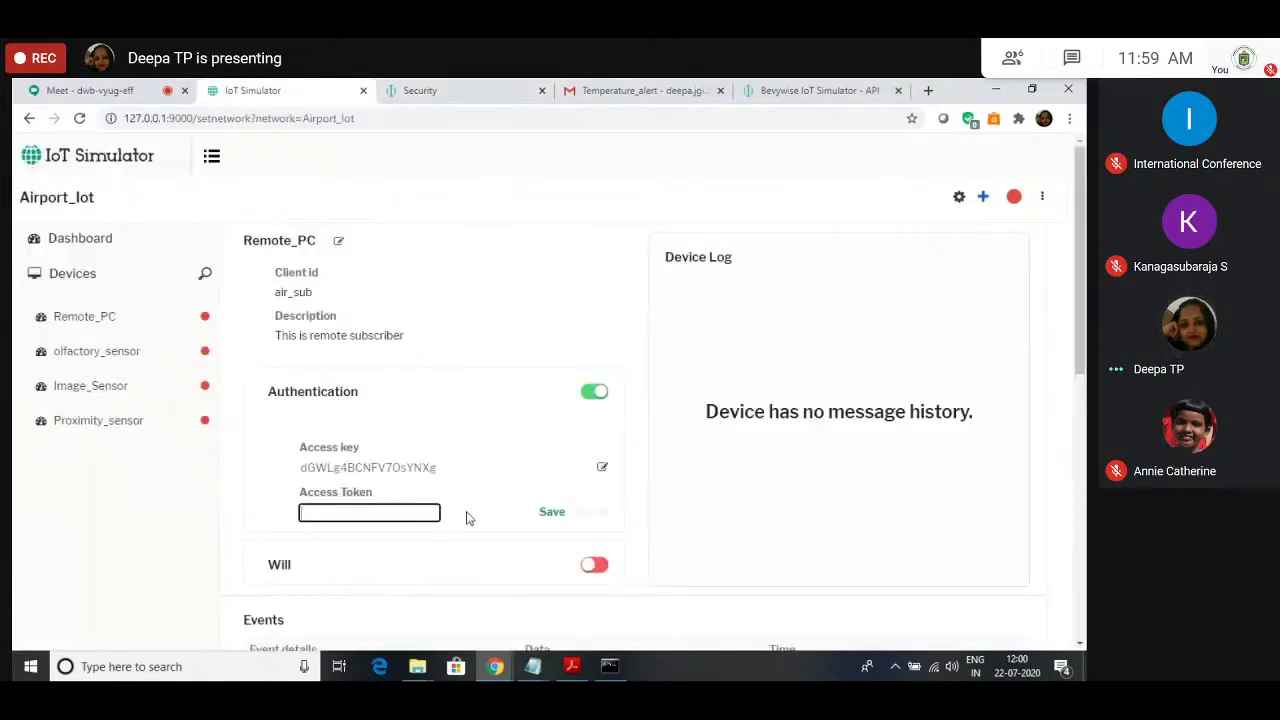
key(ctrl+v)
click(552, 512)
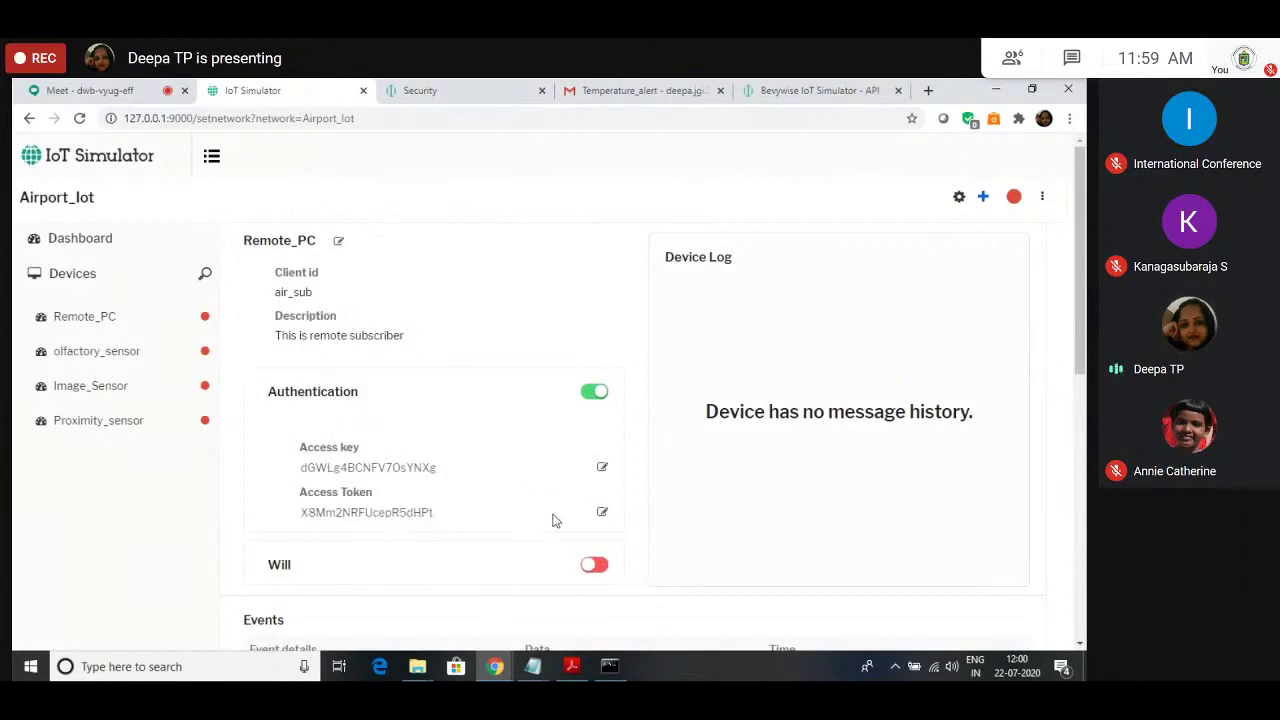
scroll(308, 432, down, 2)
scroll(308, 432, up, 2)
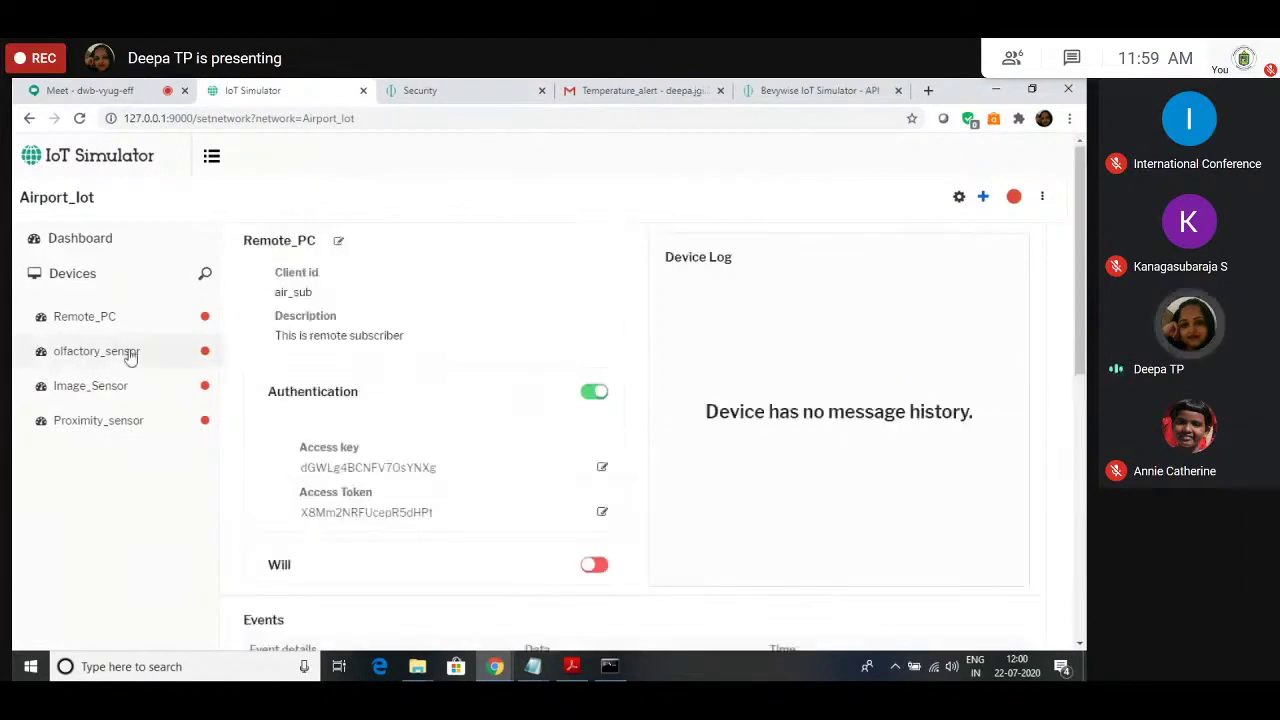
Step: Fill in olfactory_sensor's access key and access token from the Device Manager Security page
click(130, 354)
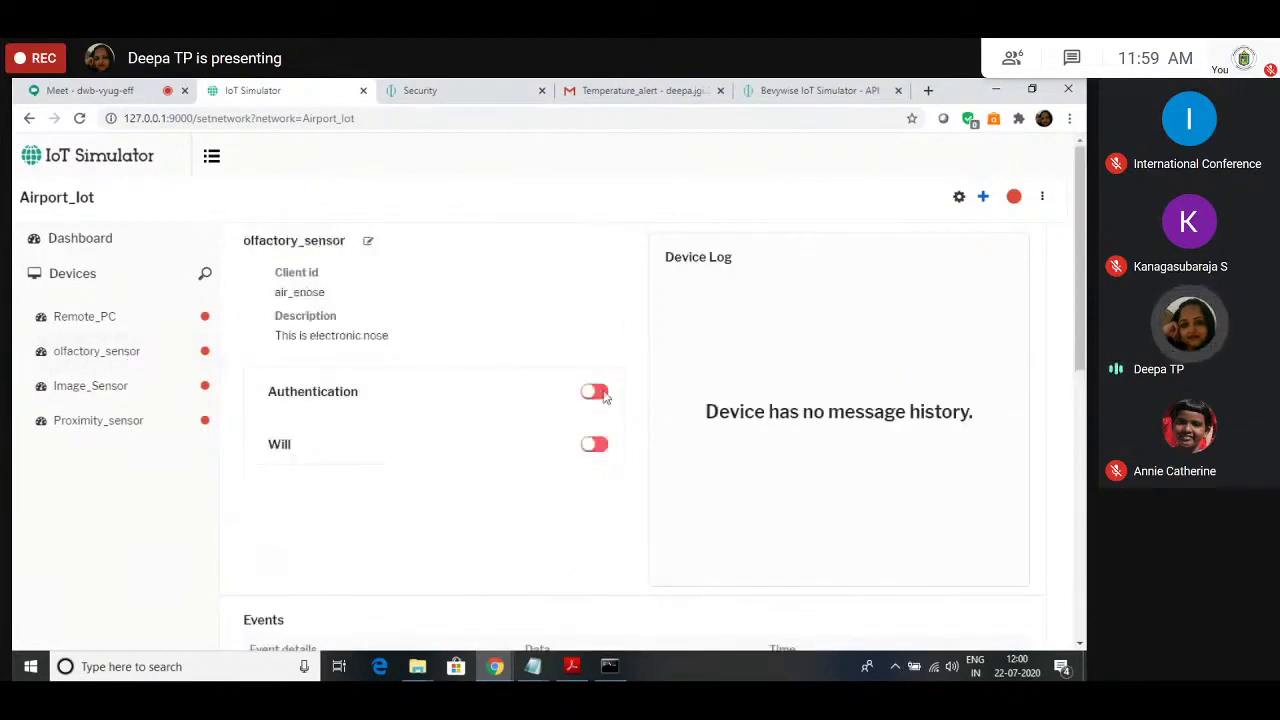
key(ctrl+Tab)
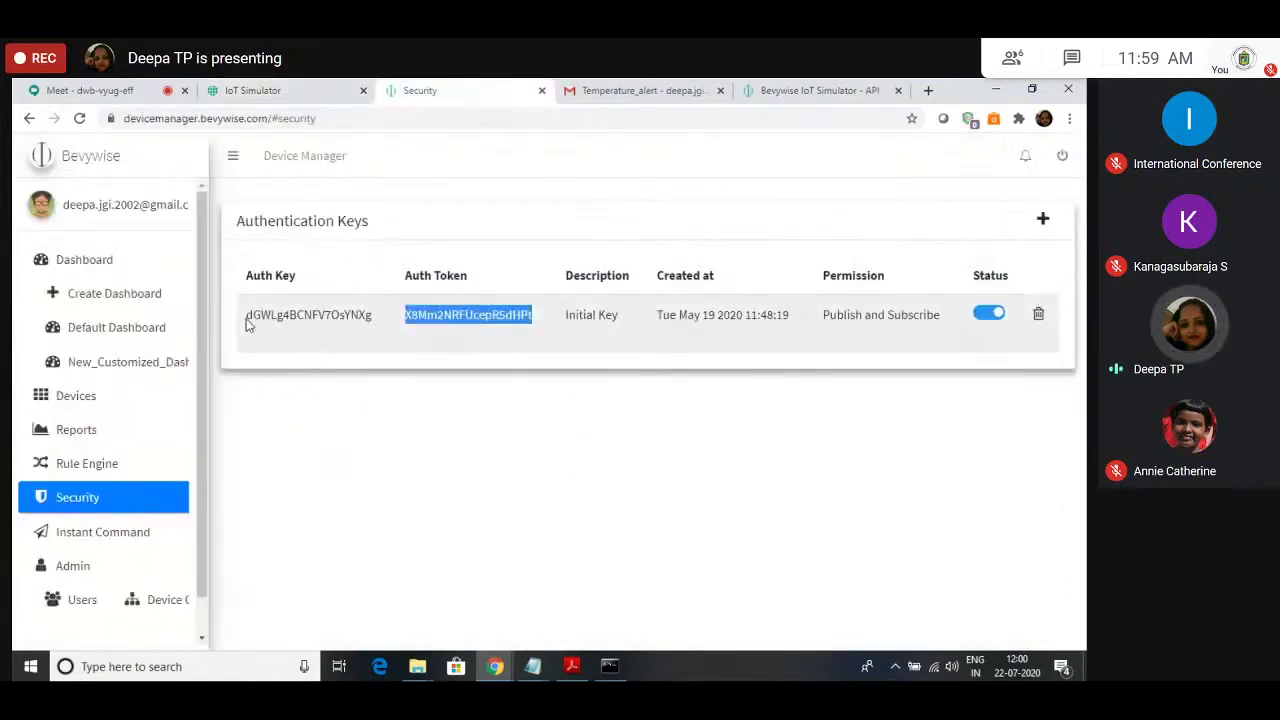
key(ctrl+shift+Tab)
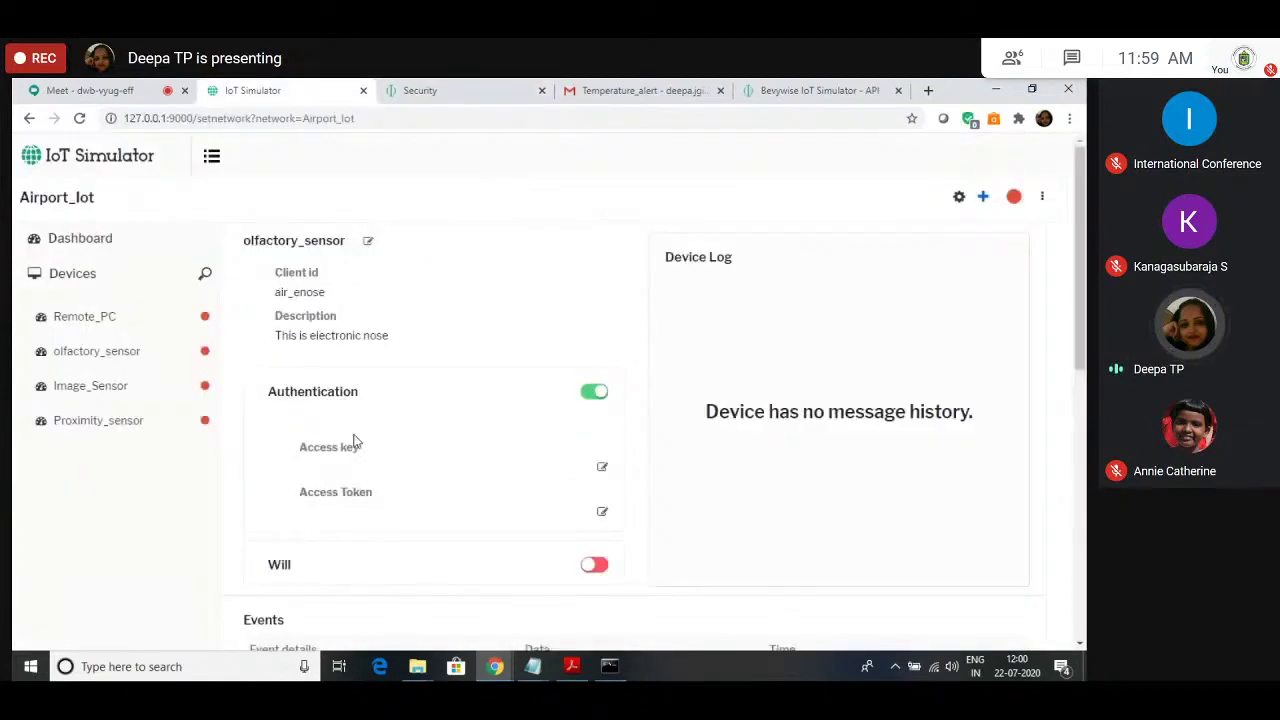
click(602, 466)
key(ctrl+v)
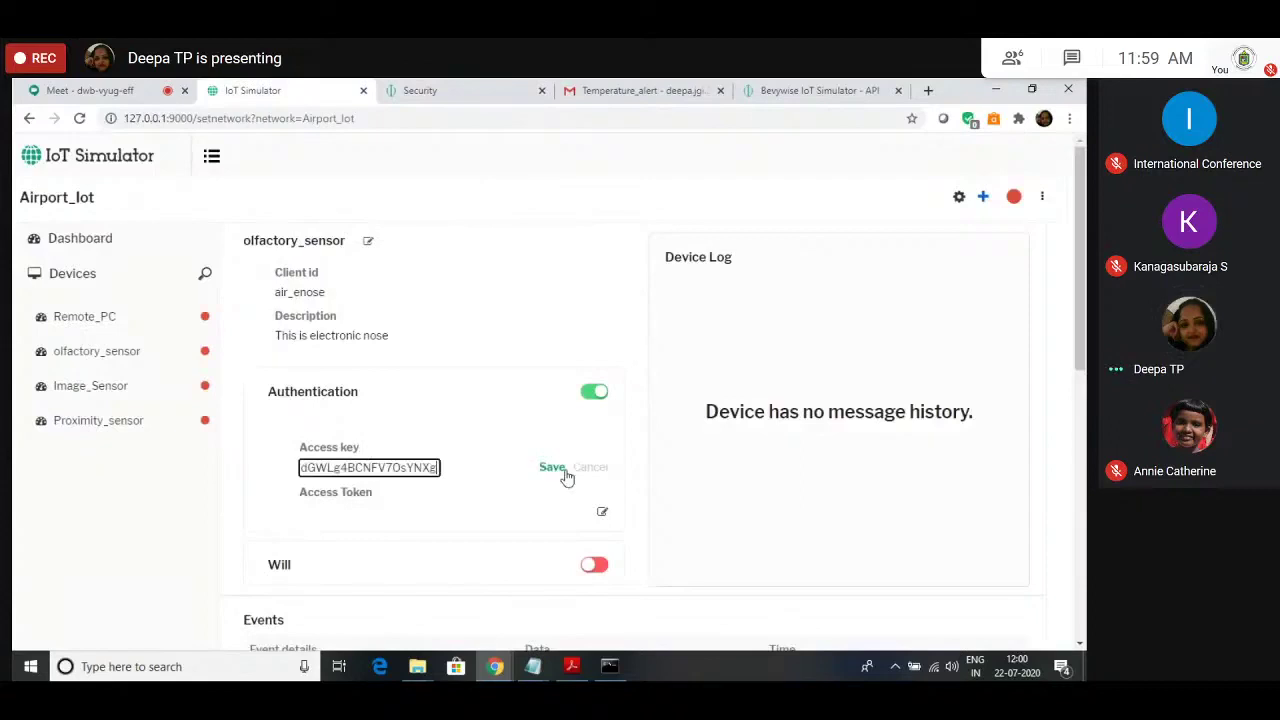
key(ctrl+Tab)
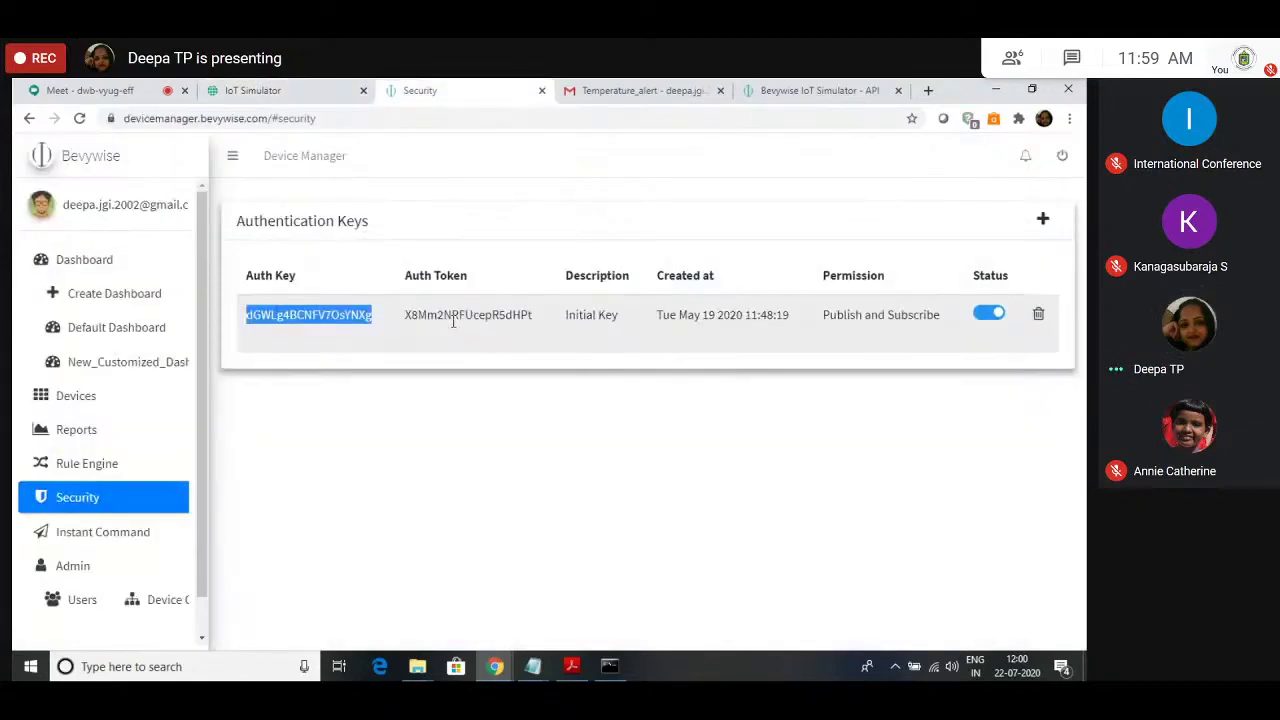
double_click(453, 316)
key(ctrl+shift+Tab)
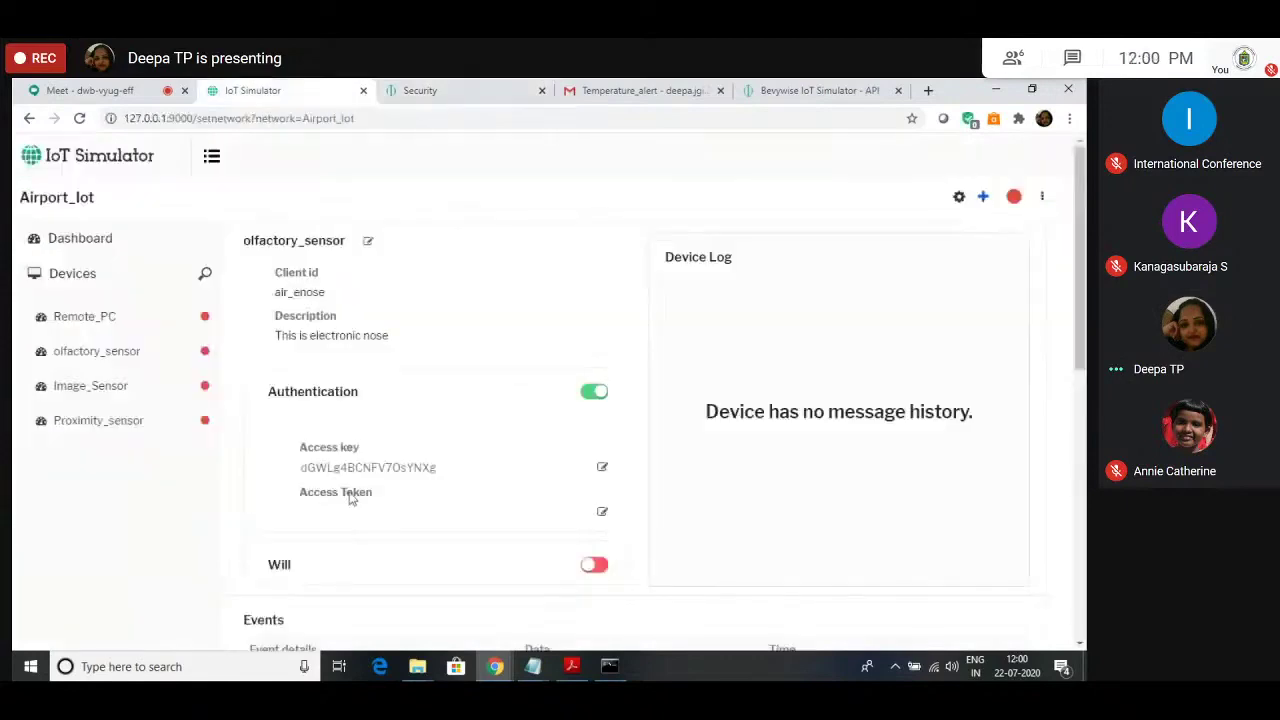
click(602, 511)
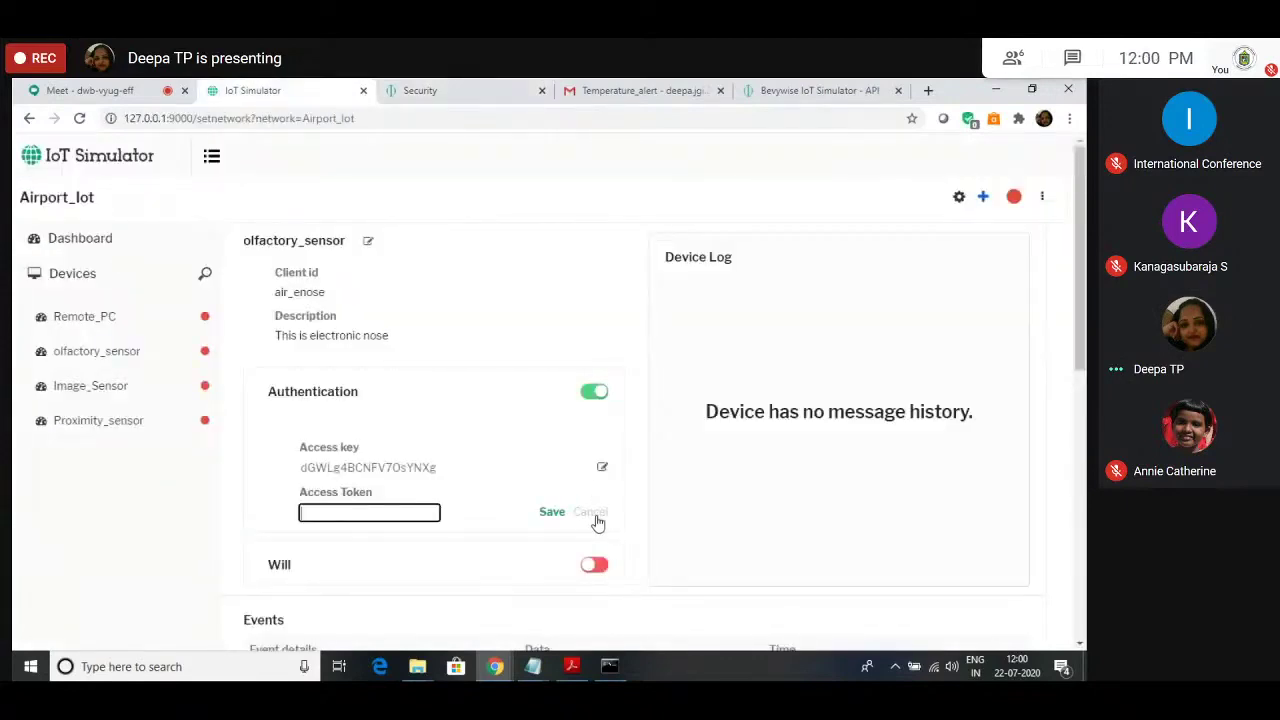
click(594, 516)
Step: Enable Image_Sensor authentication and save the Device Manager auth key and token as its credentials
click(85, 390)
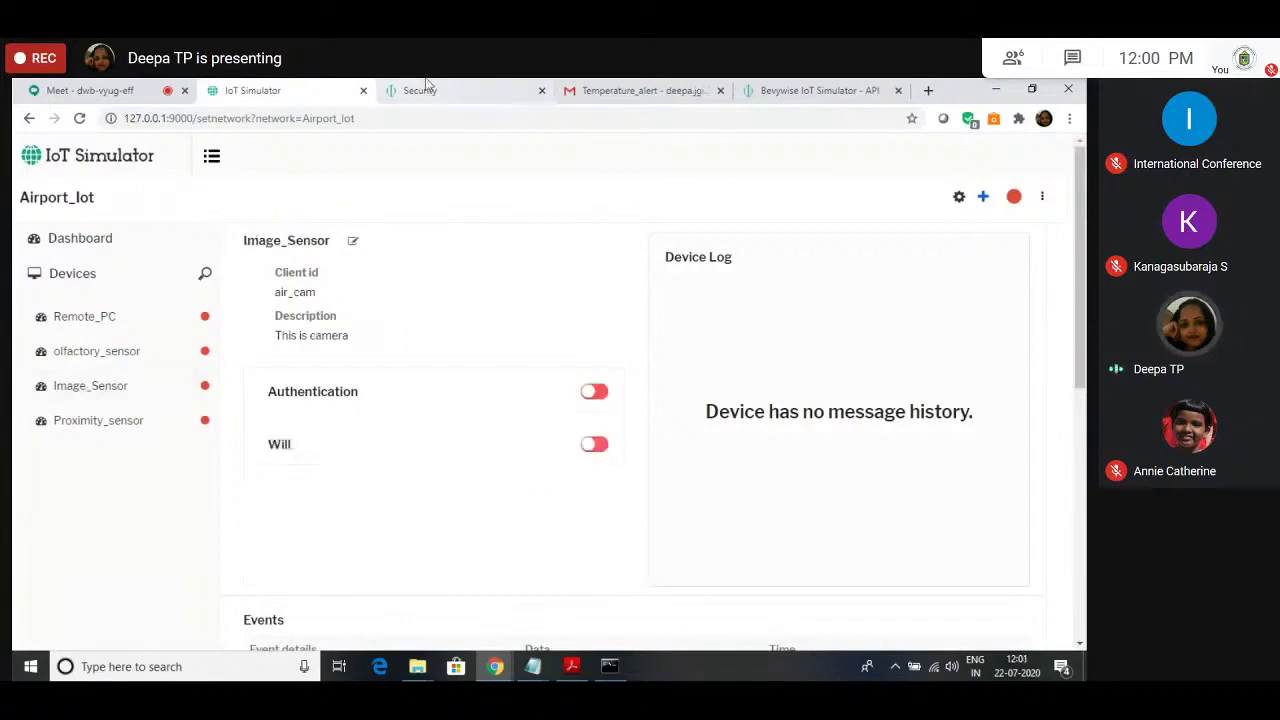
key(ctrl+Tab)
drag(242, 321, 381, 319)
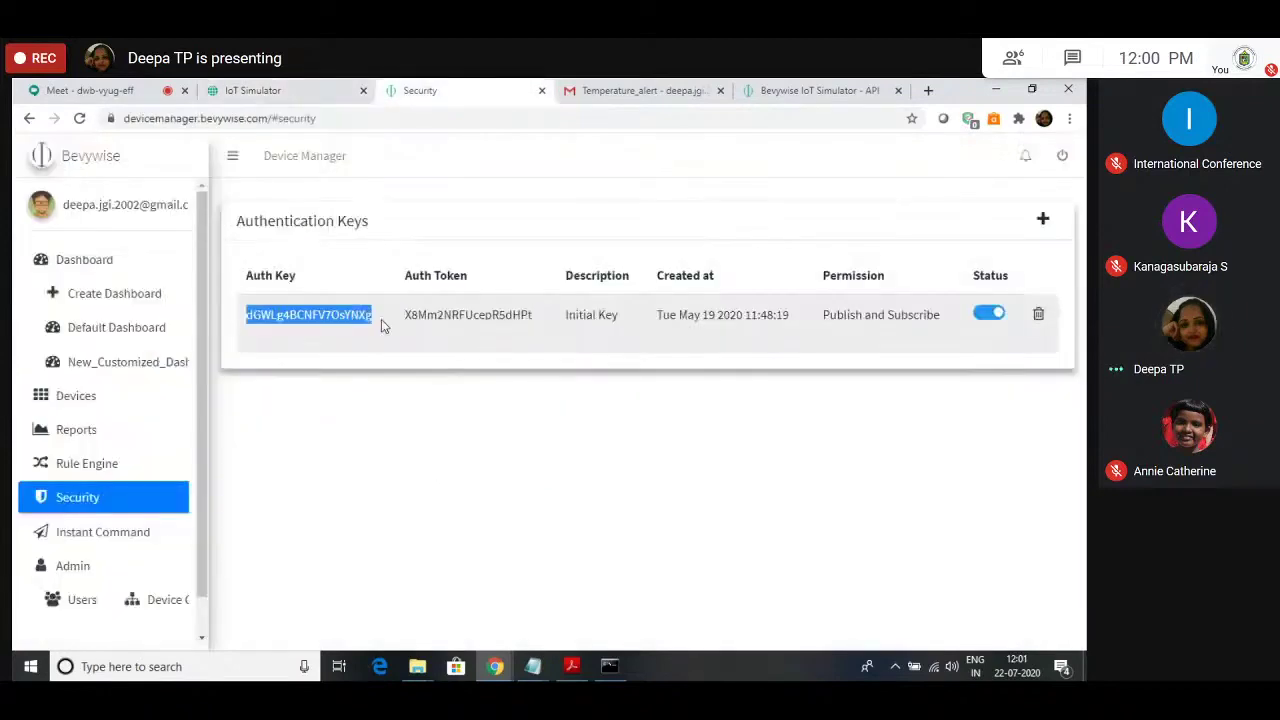
key(ctrl+shift+Tab)
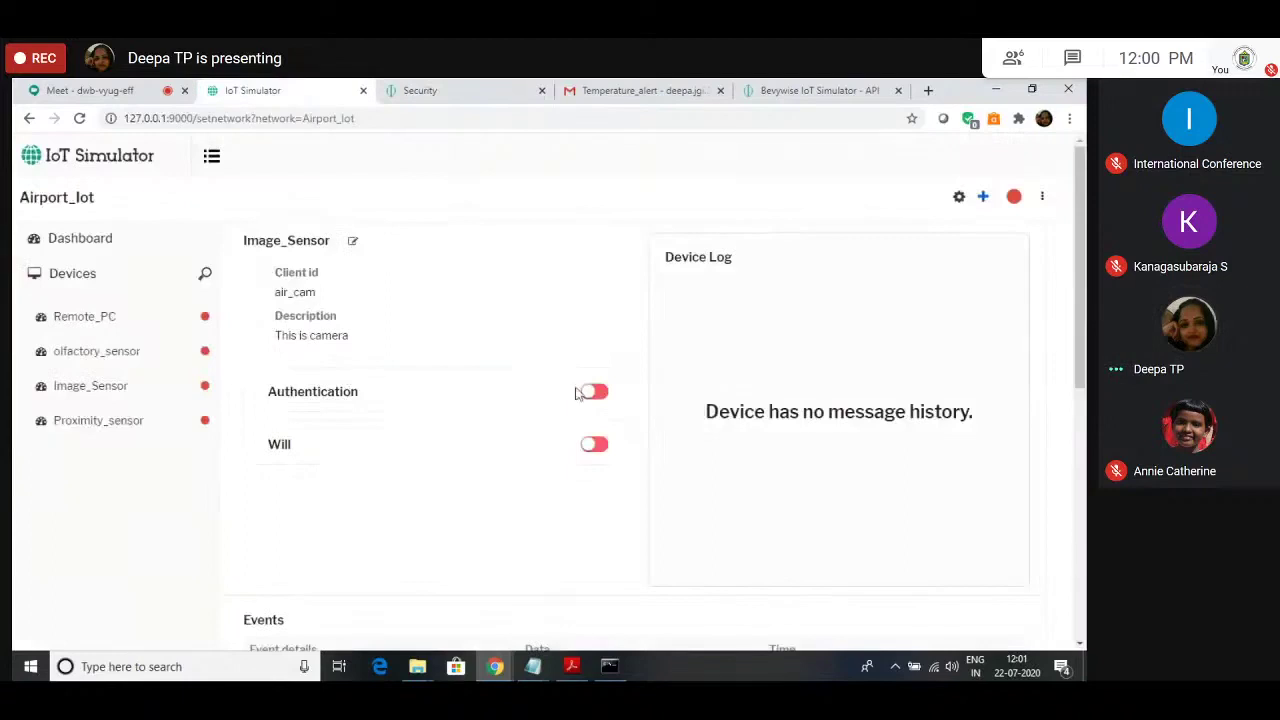
click(604, 396)
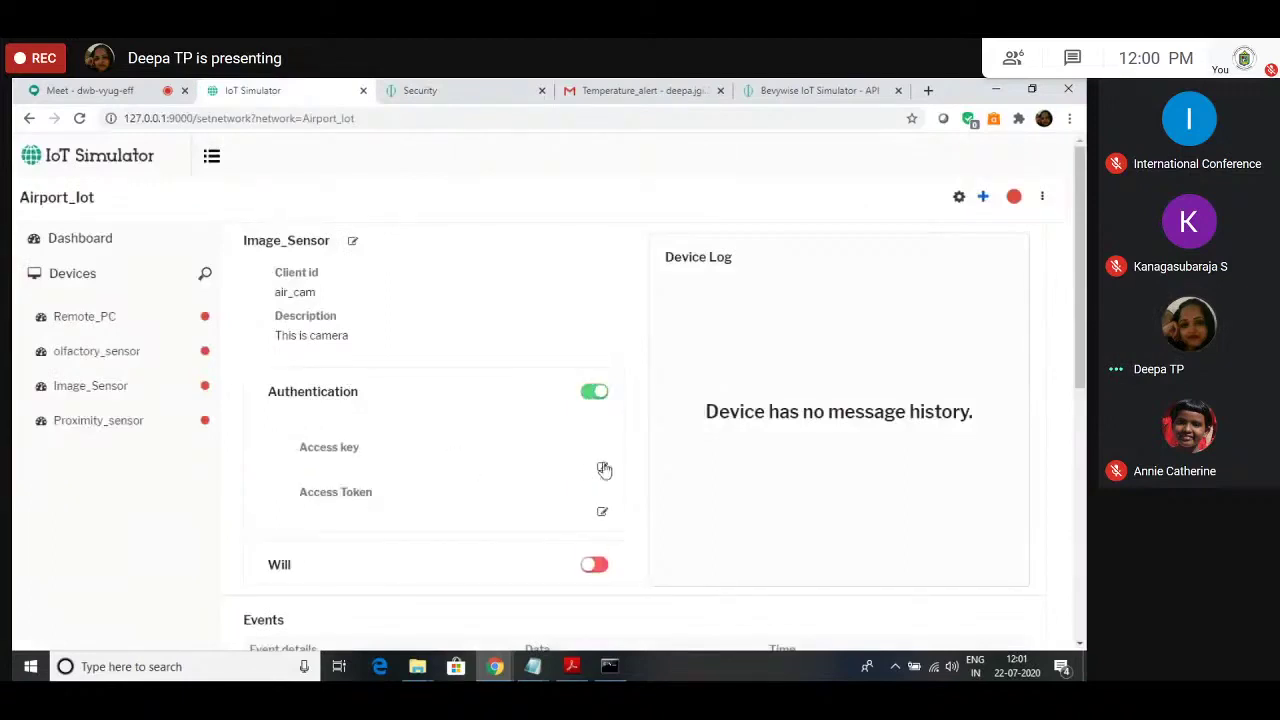
click(602, 467)
key(ctrl+v)
click(551, 467)
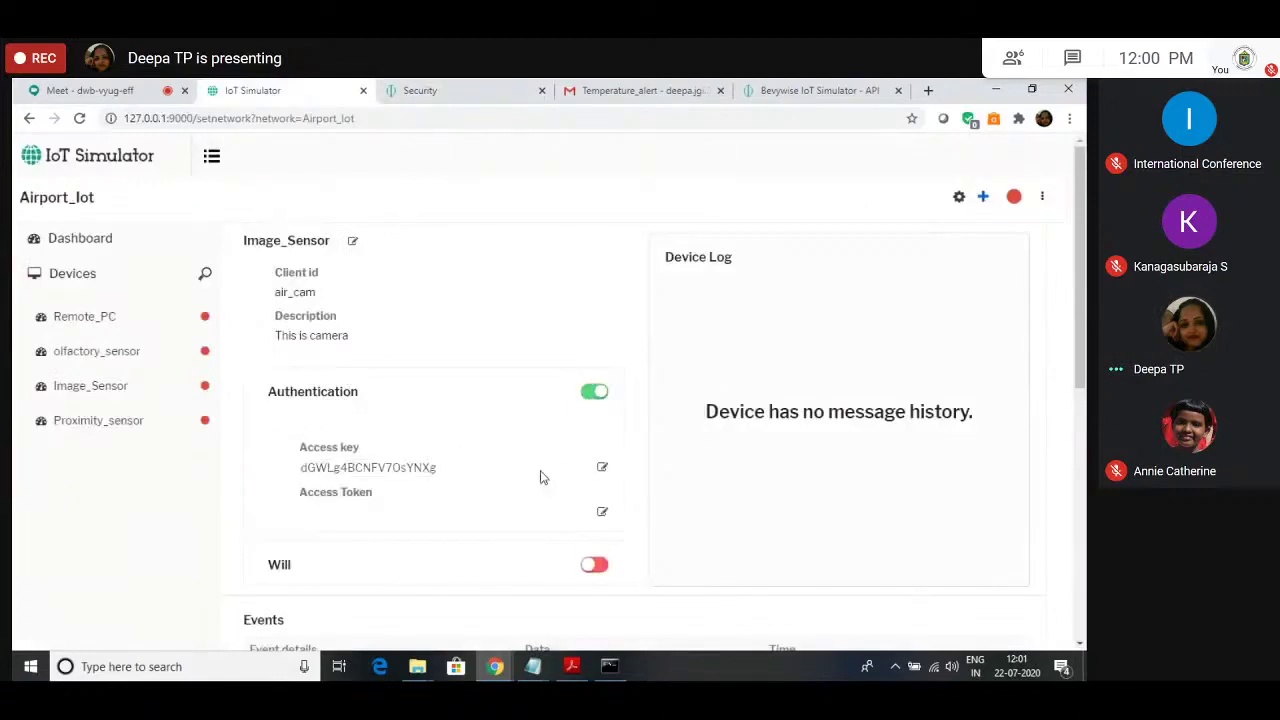
click(430, 90)
drag(404, 314, 545, 316)
key(ctrl+c)
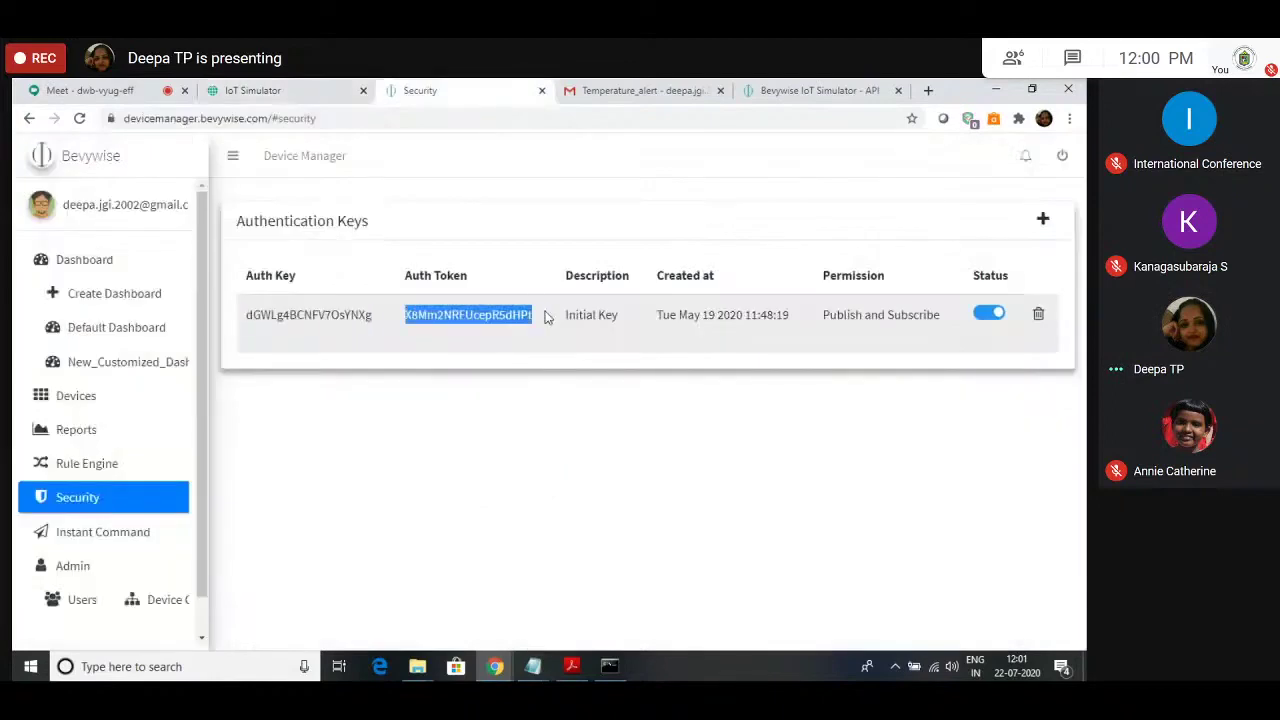
click(345, 86)
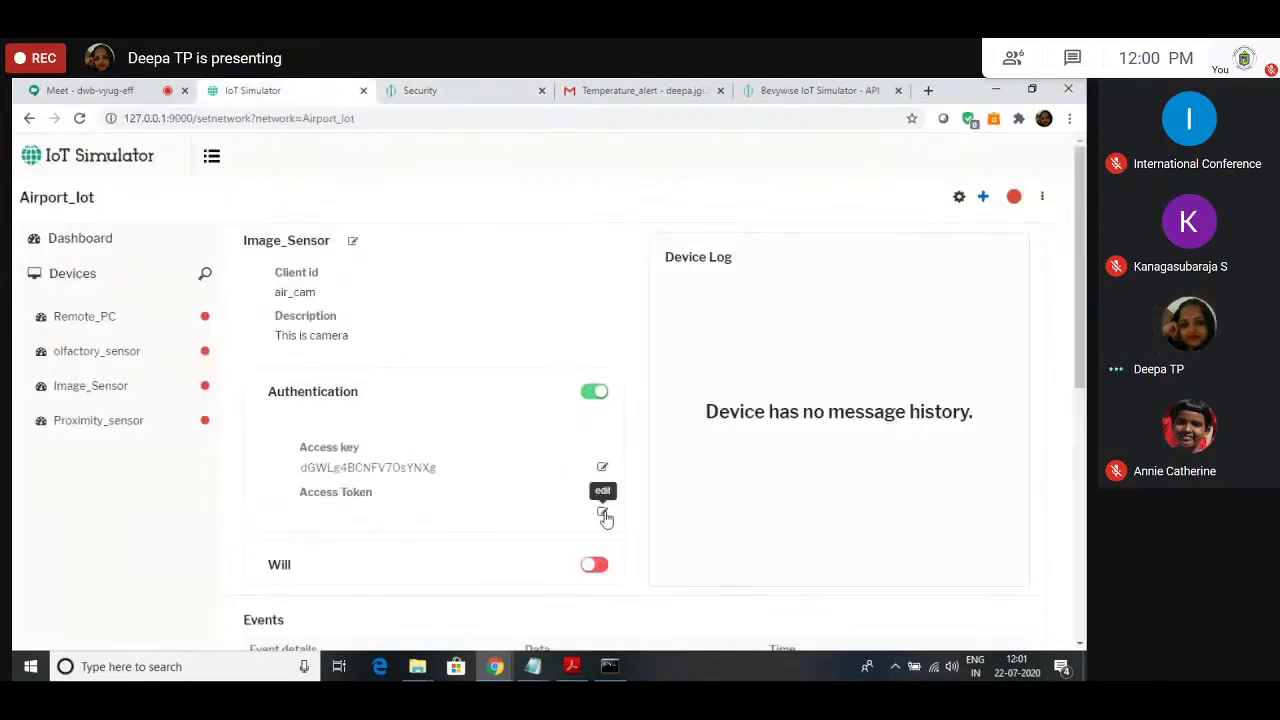
click(604, 516)
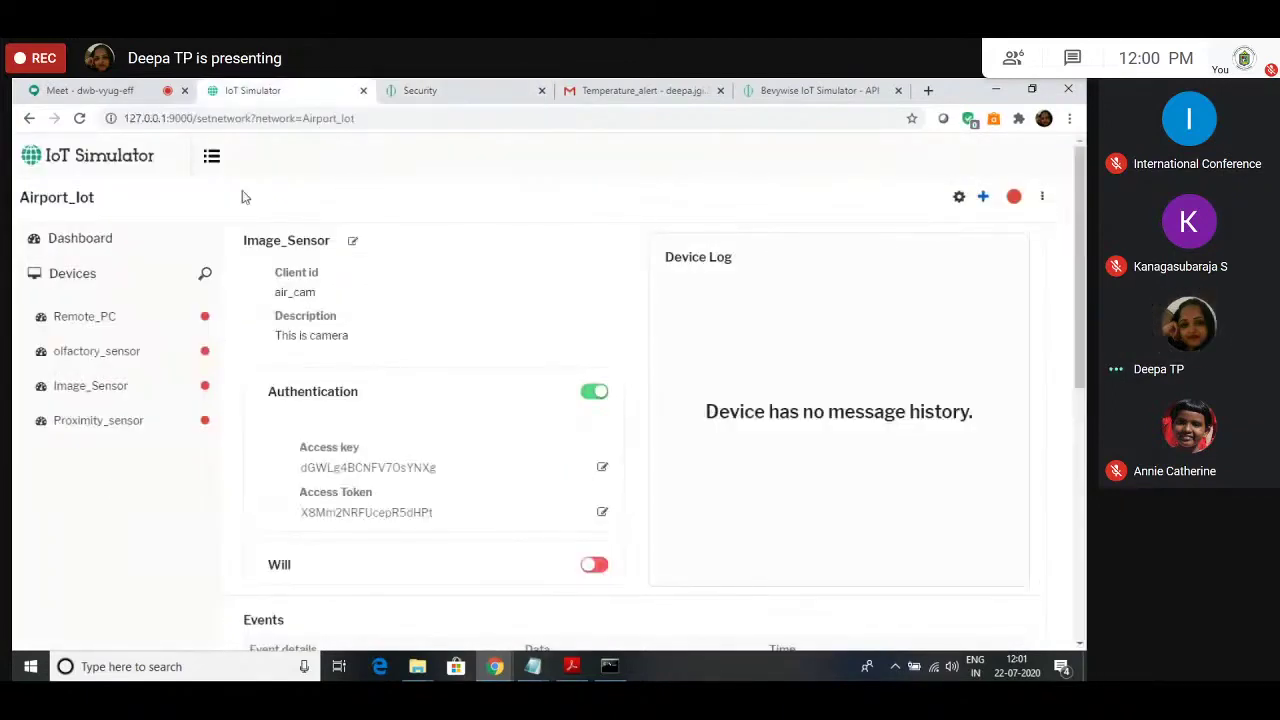
Step: Enable Proximity_sensor authentication and save the Device Manager auth key and token as its credentials
click(110, 422)
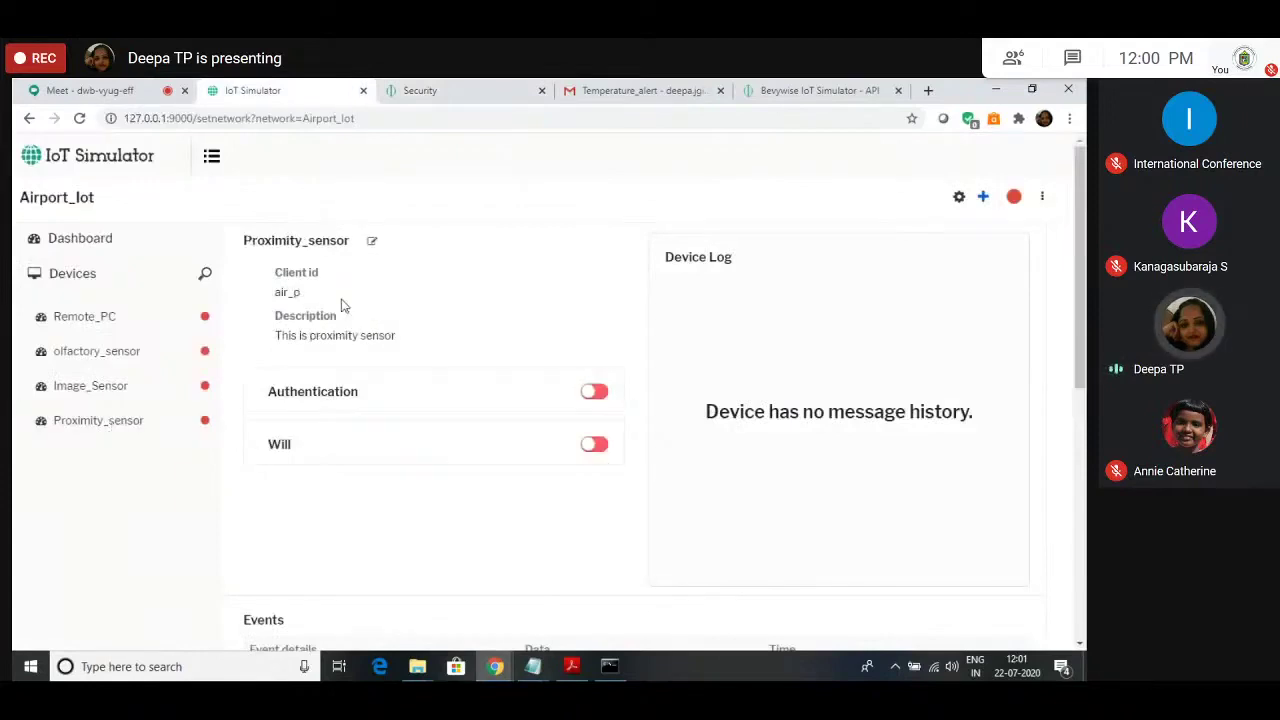
click(594, 392)
click(465, 90)
drag(247, 315, 374, 316)
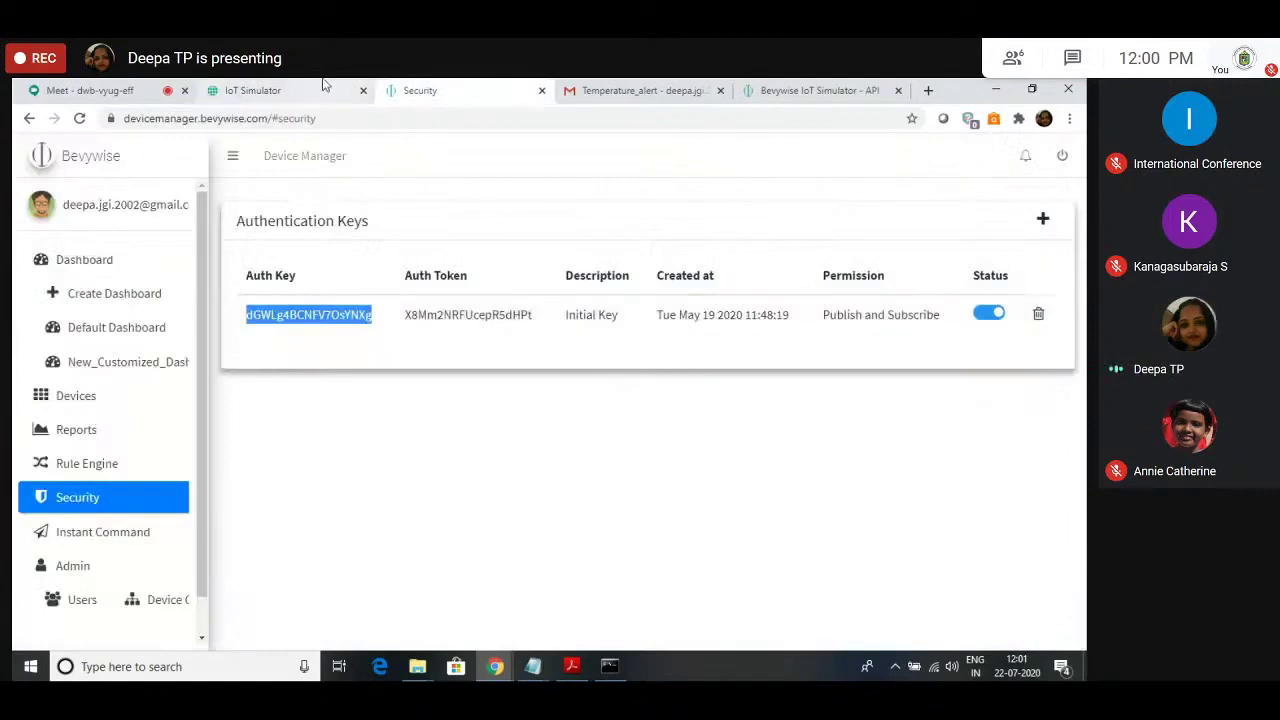
click(323, 88)
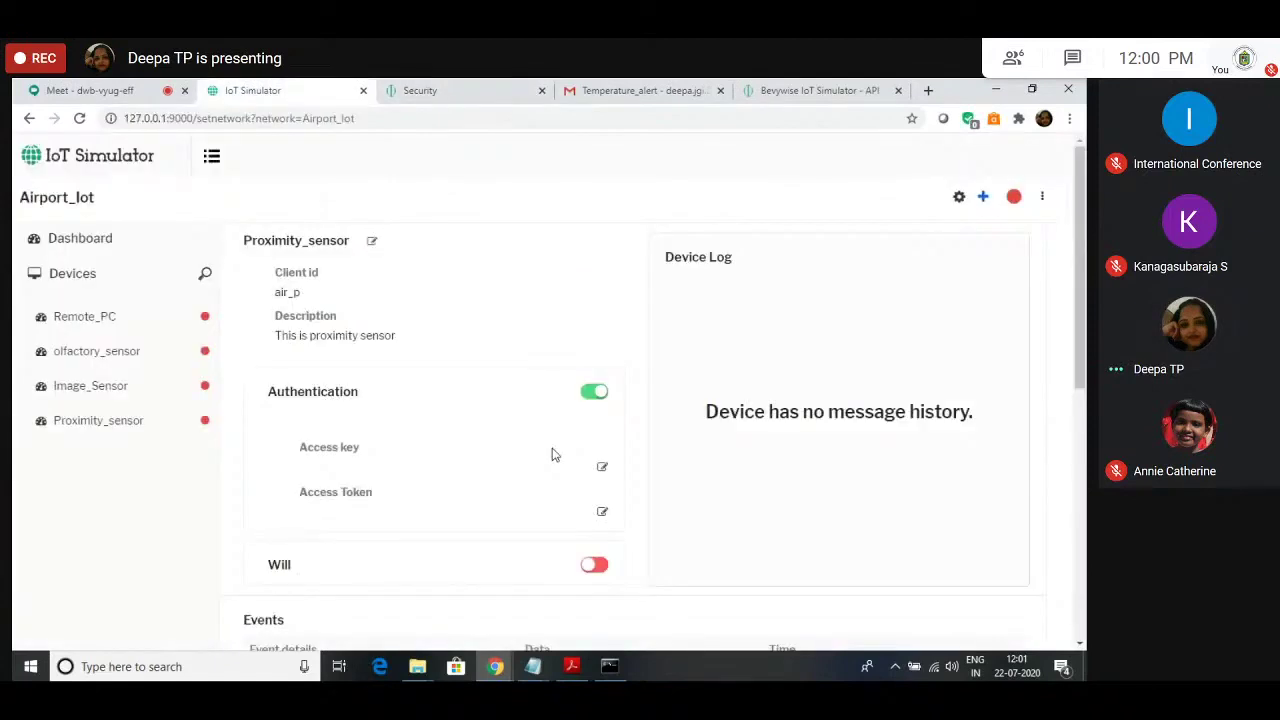
key(ctrl+Tab)
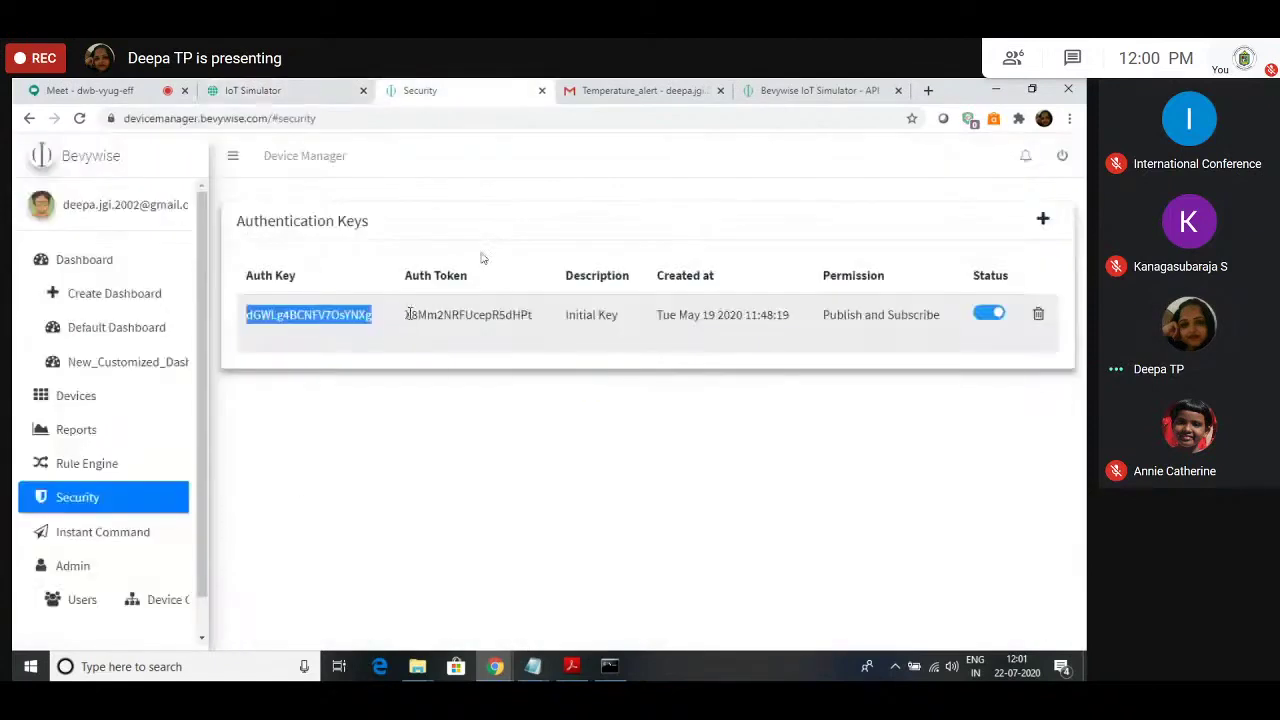
drag(406, 315, 510, 330)
click(430, 332)
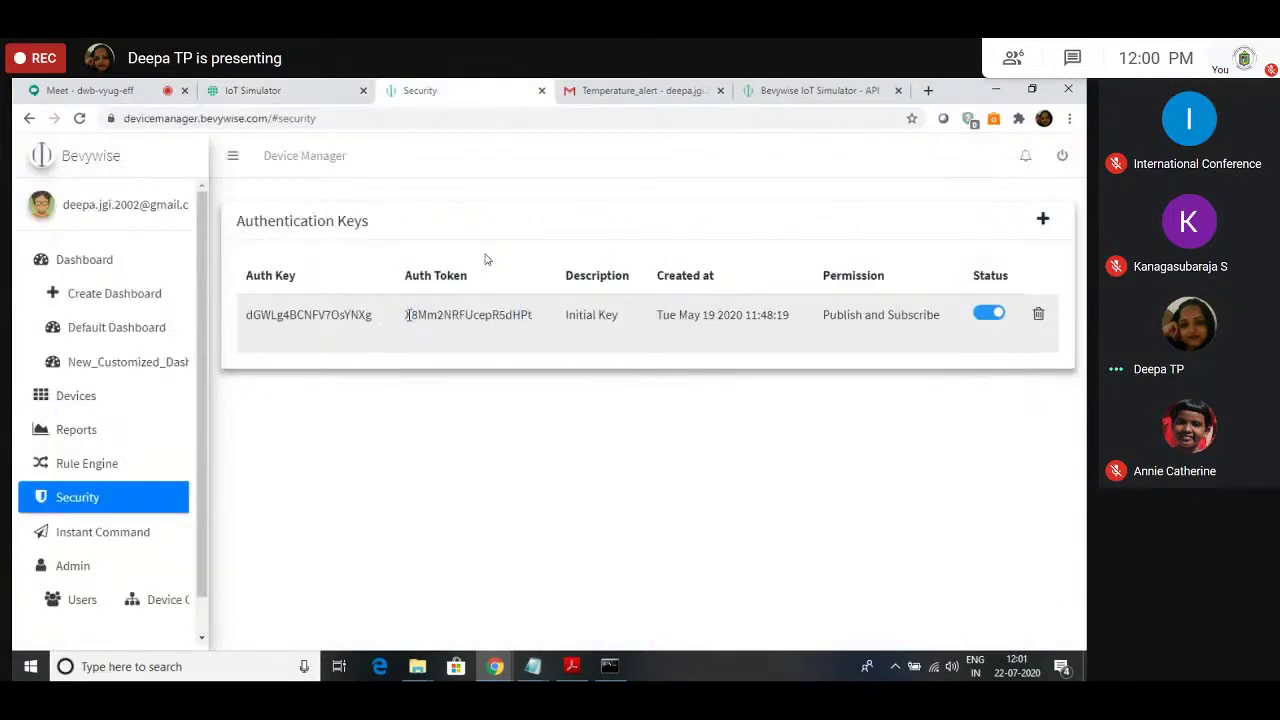
key(ctrl+shift+Tab)
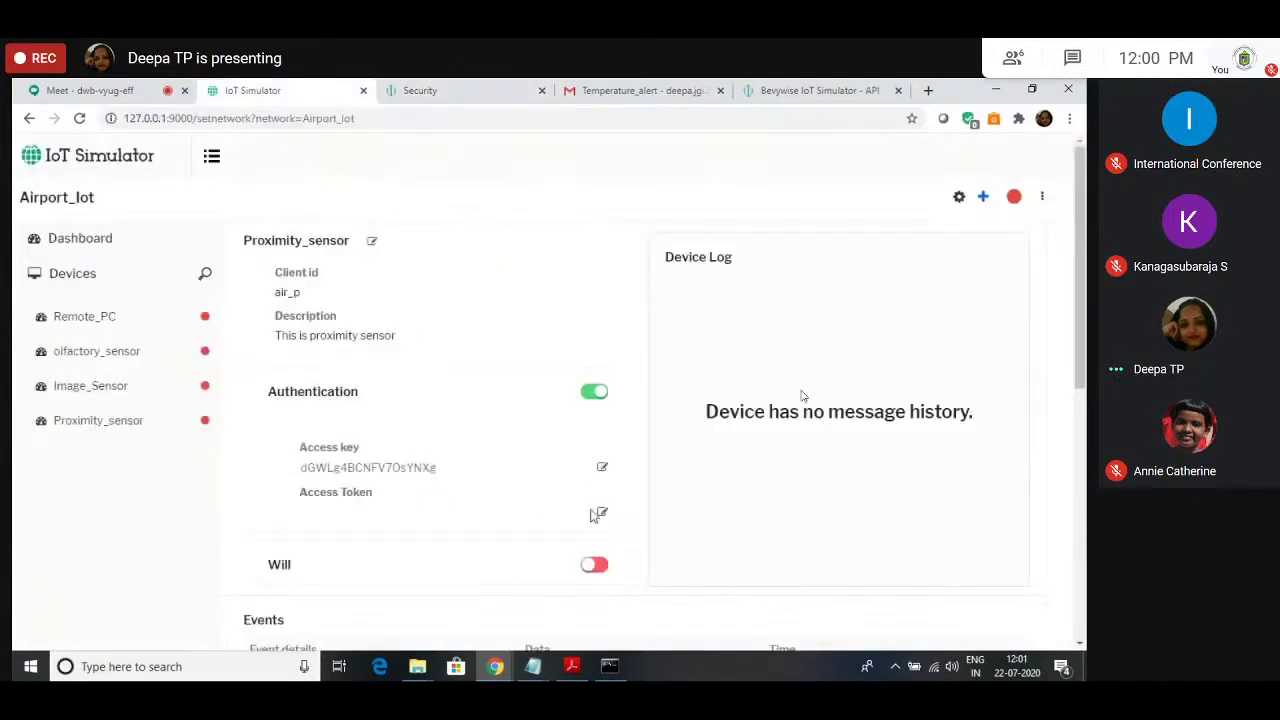
click(601, 512)
key(ctrl+v)
click(94, 500)
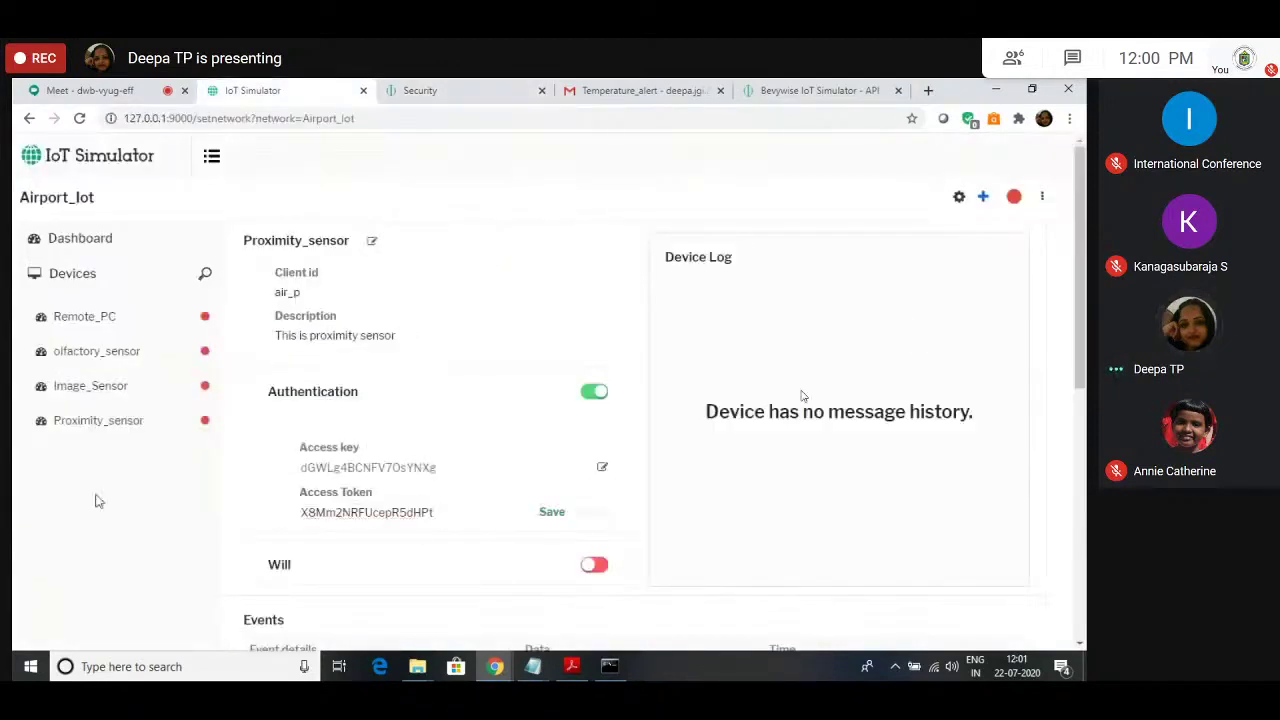
click(556, 514)
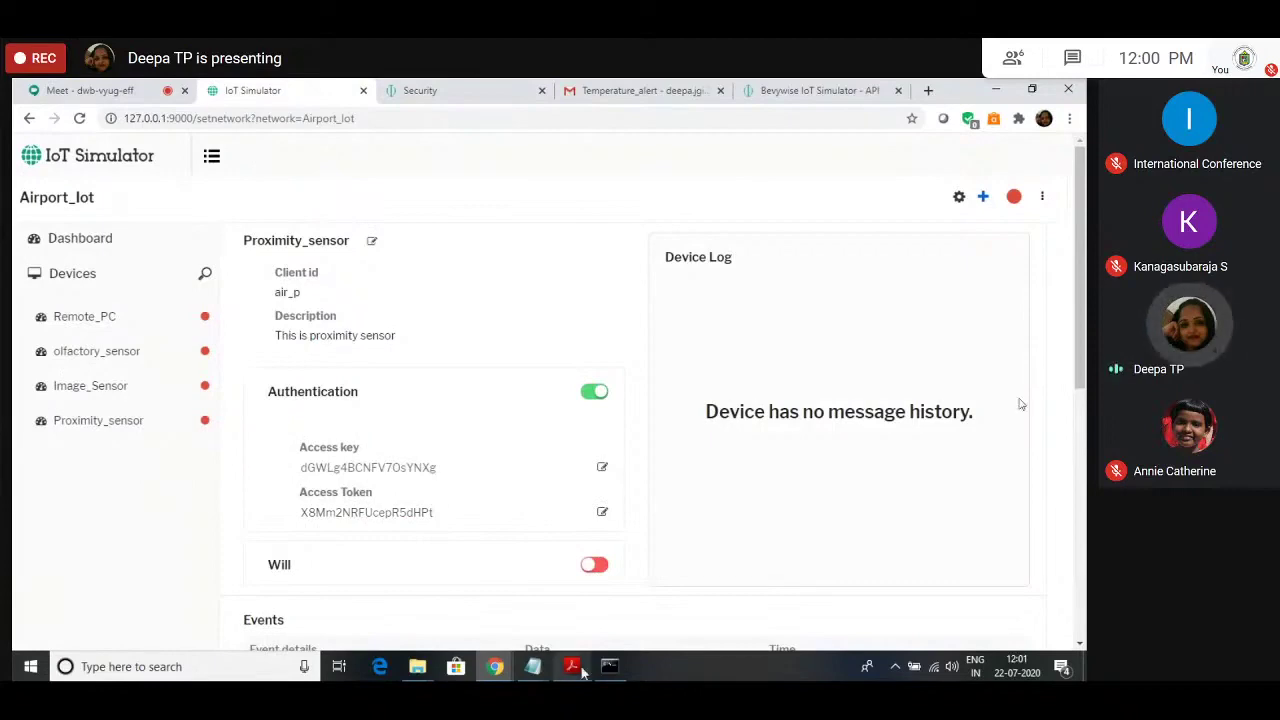
key(alt+Tab)
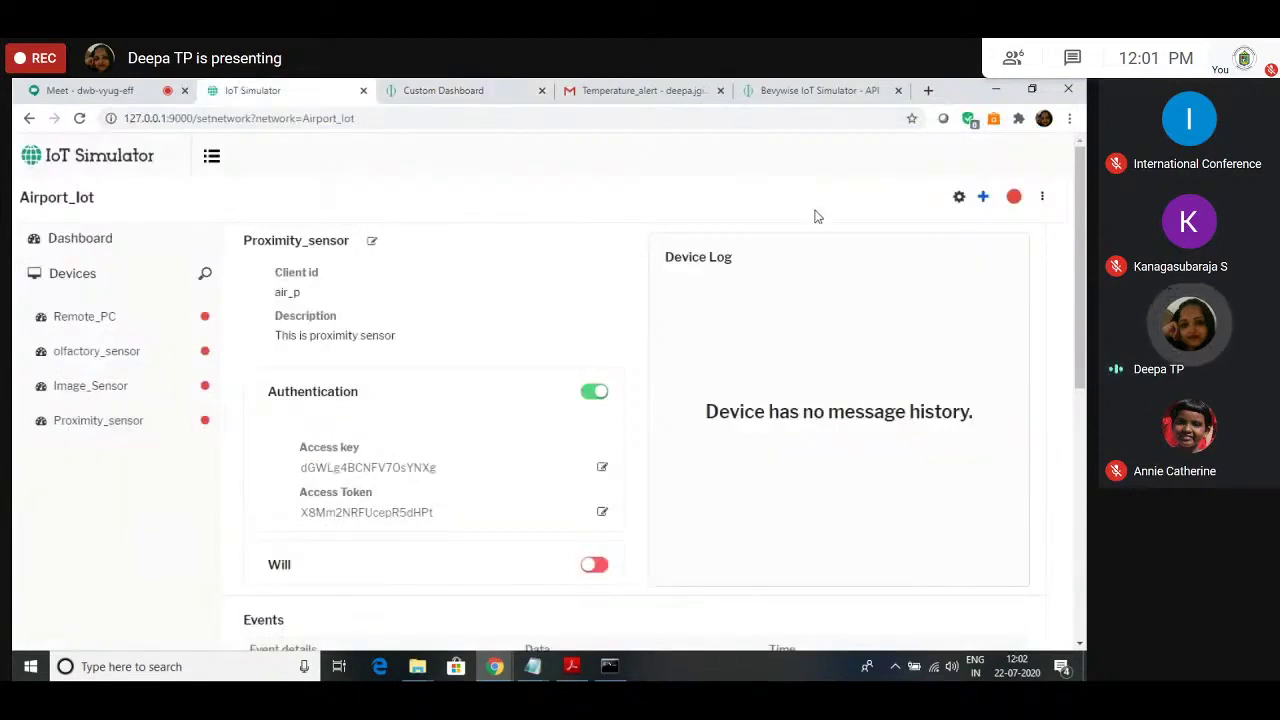
Step: Start the Airport_Iot network, glance at the Device Manager, then open the Airport_Iot dashboard
click(1013, 197)
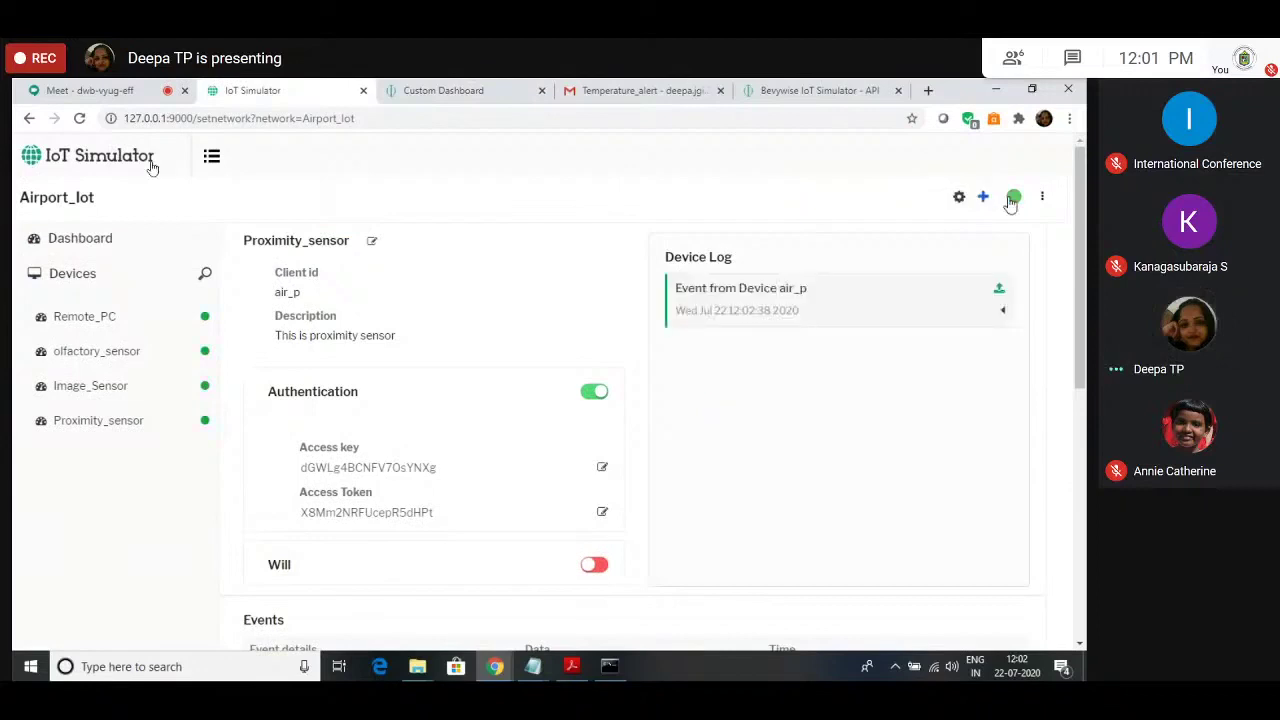
click(445, 90)
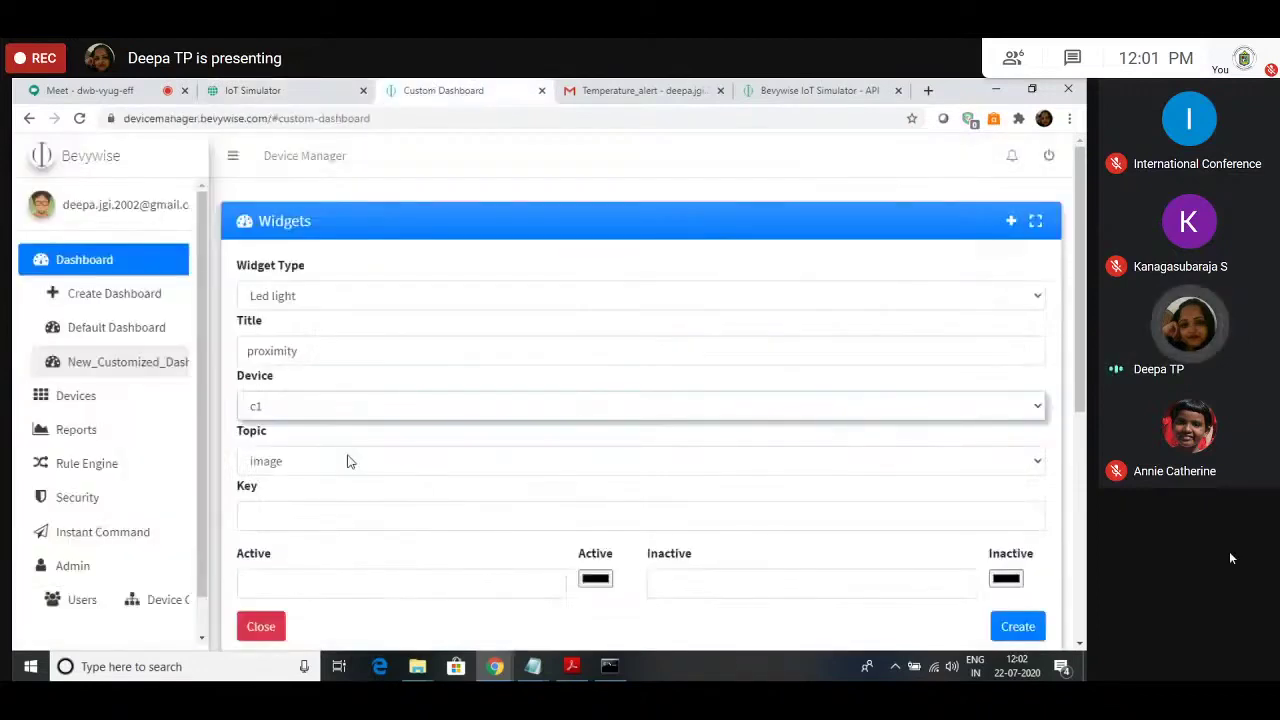
click(326, 351)
click(297, 408)
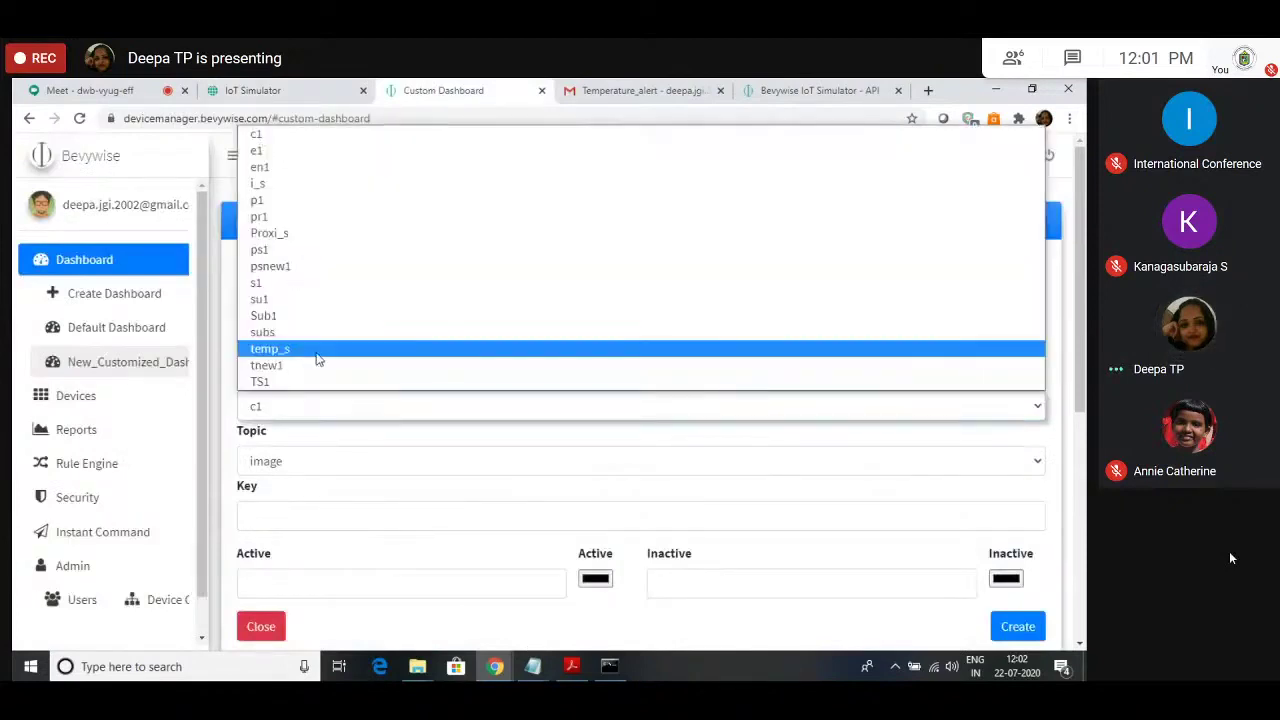
click(96, 330)
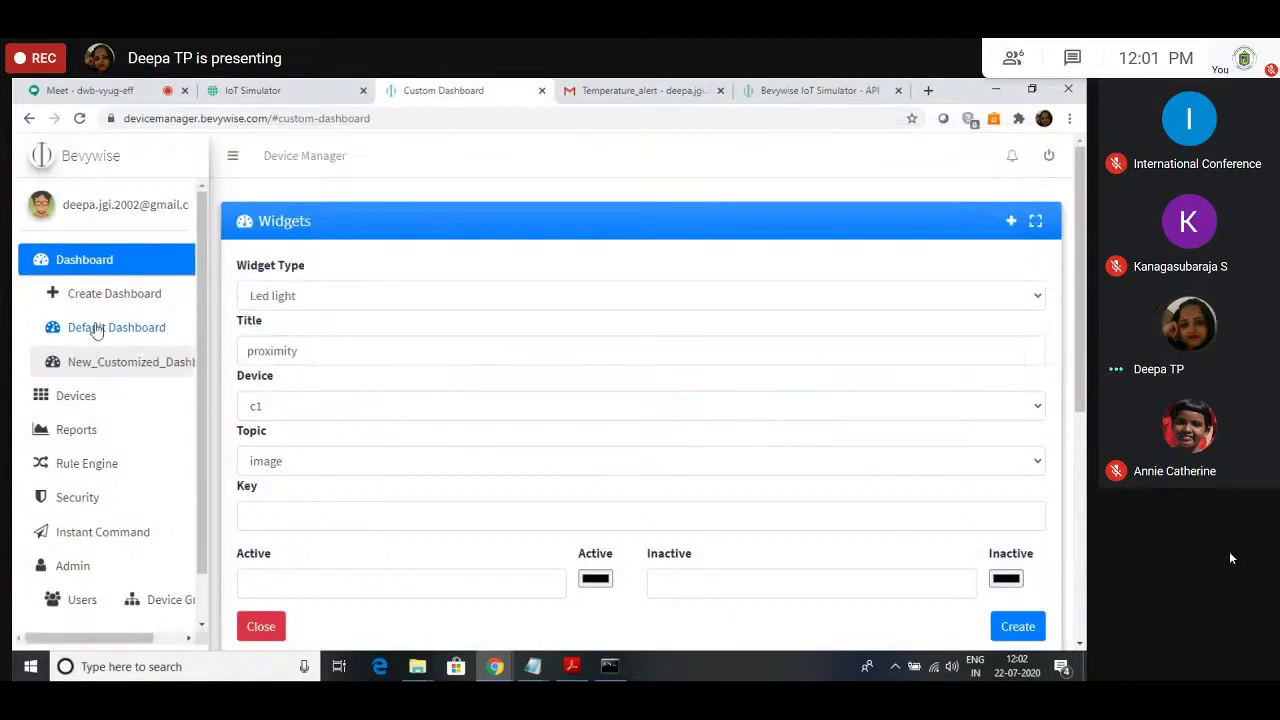
click(117, 260)
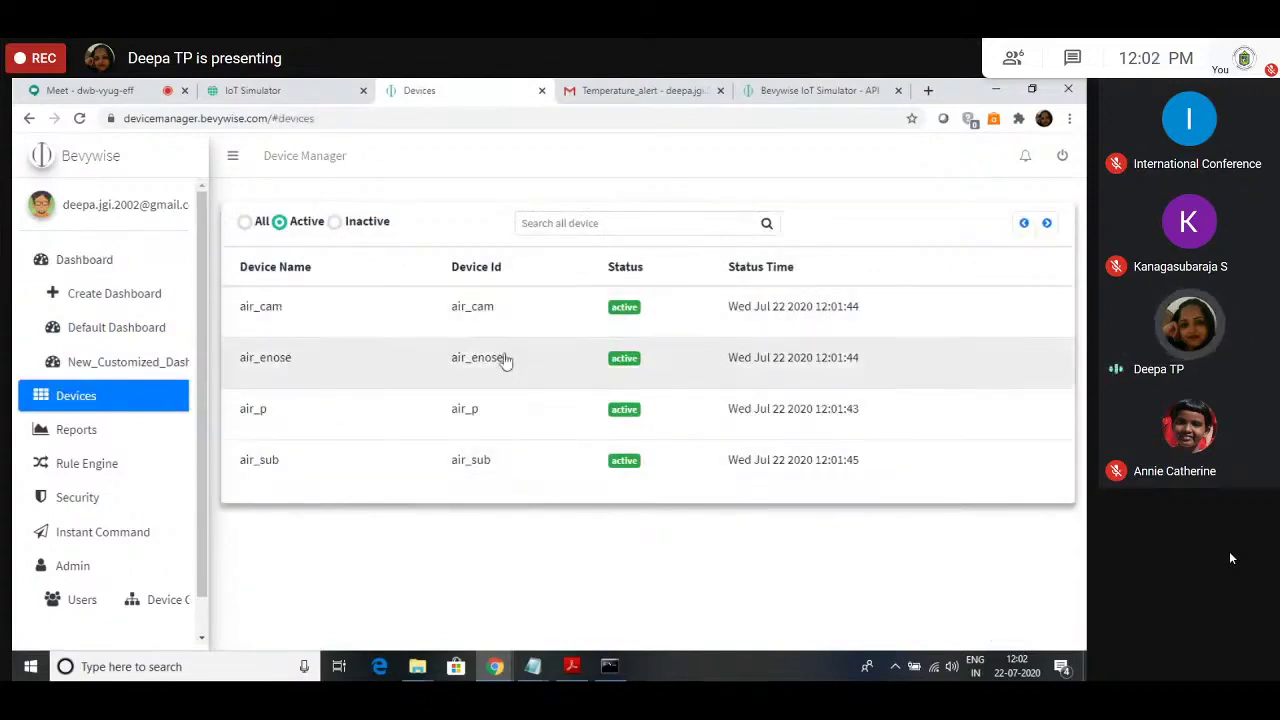
click(262, 90)
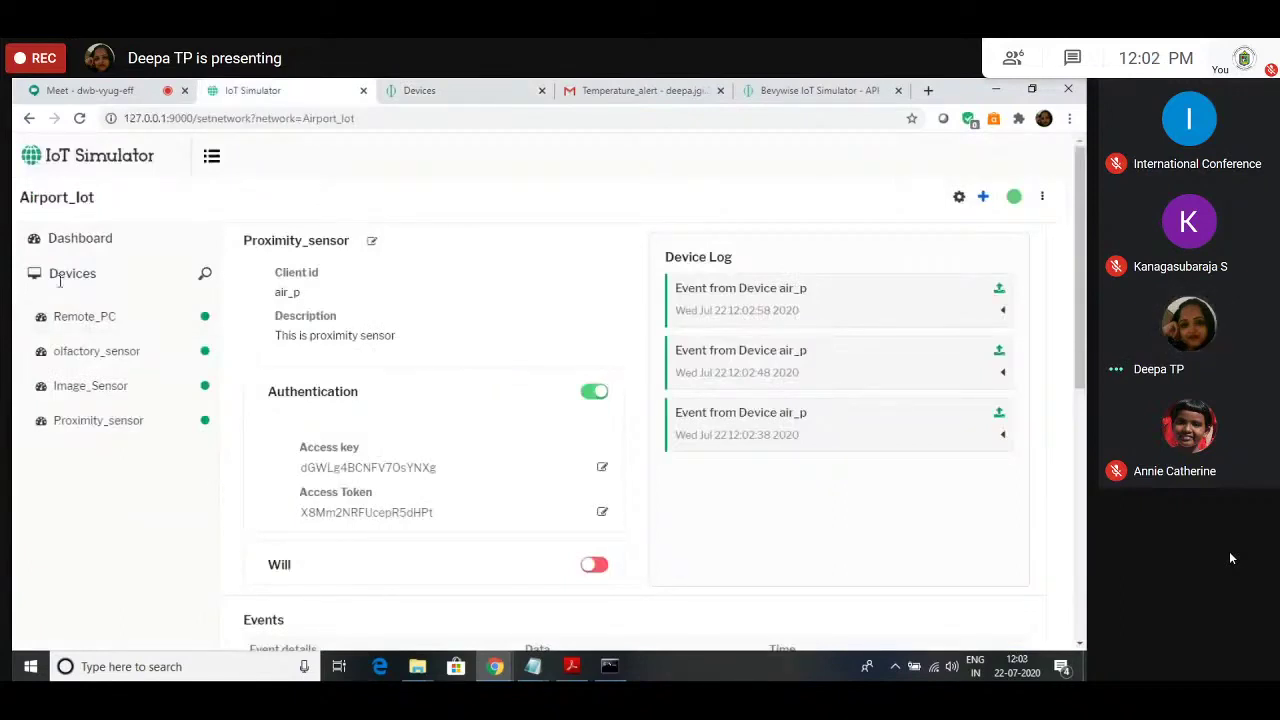
click(80, 238)
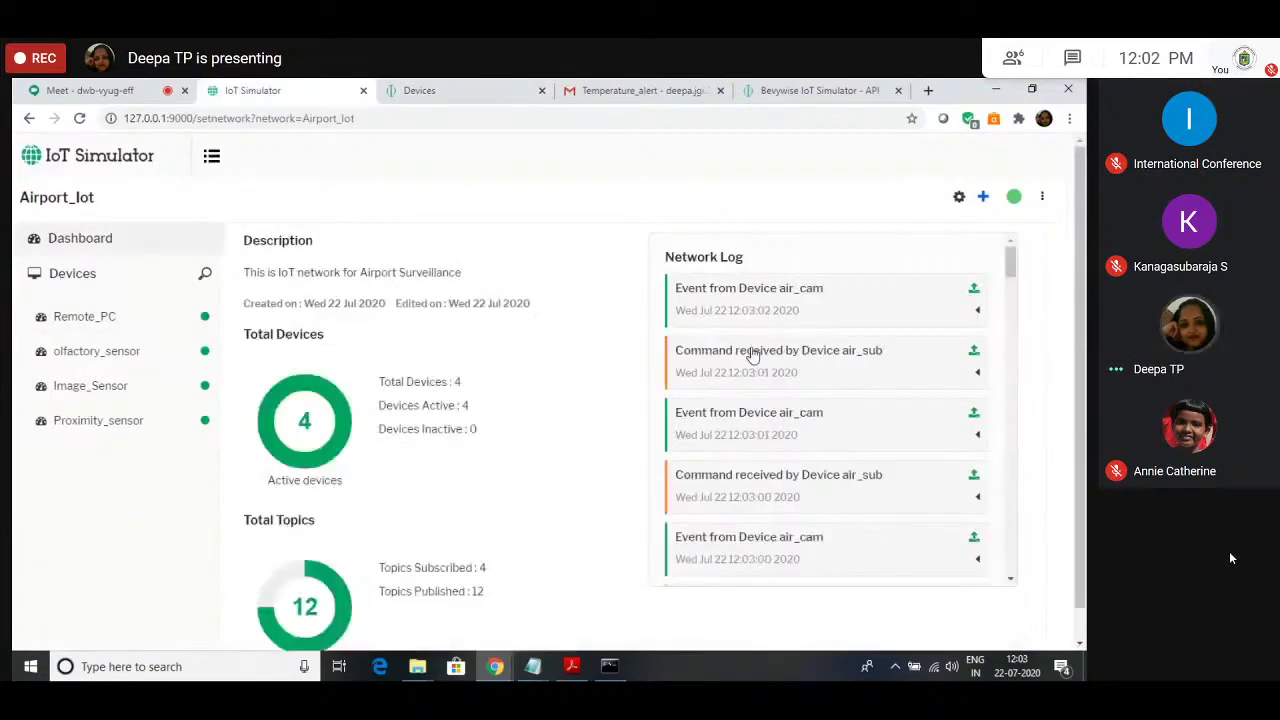
scroll(753, 356, down, 3)
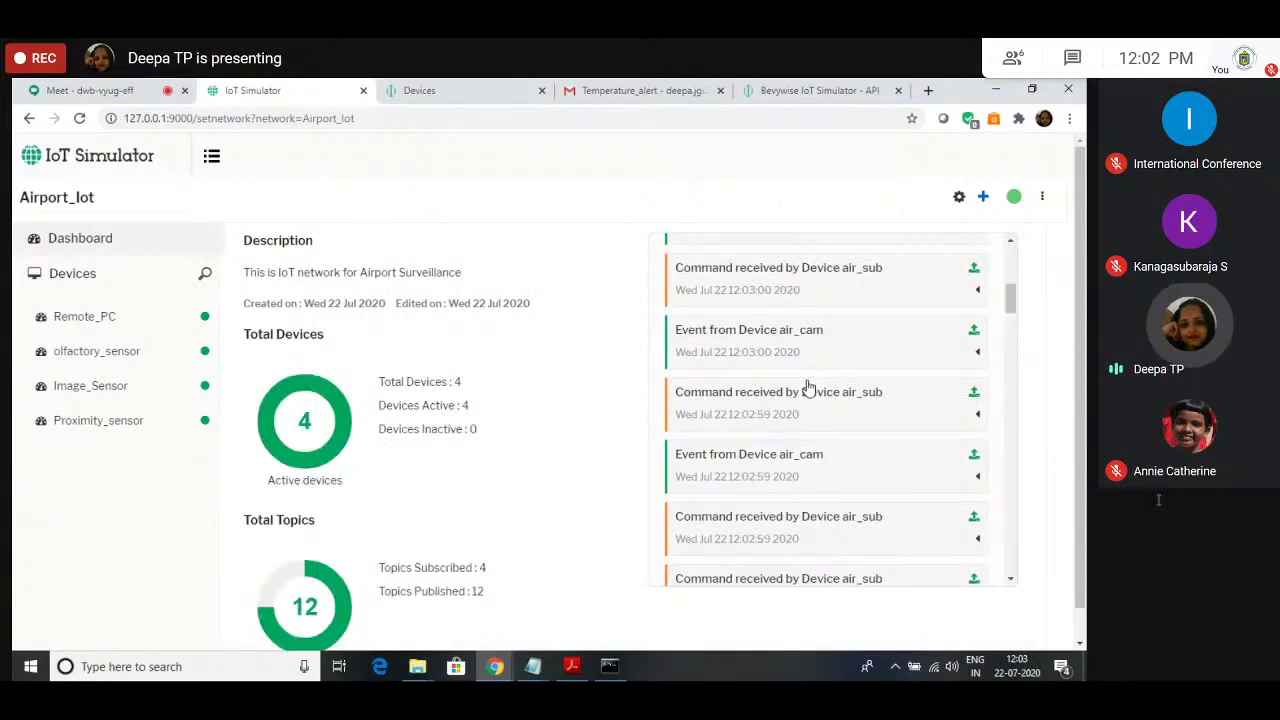
scroll(808, 387, down, 5)
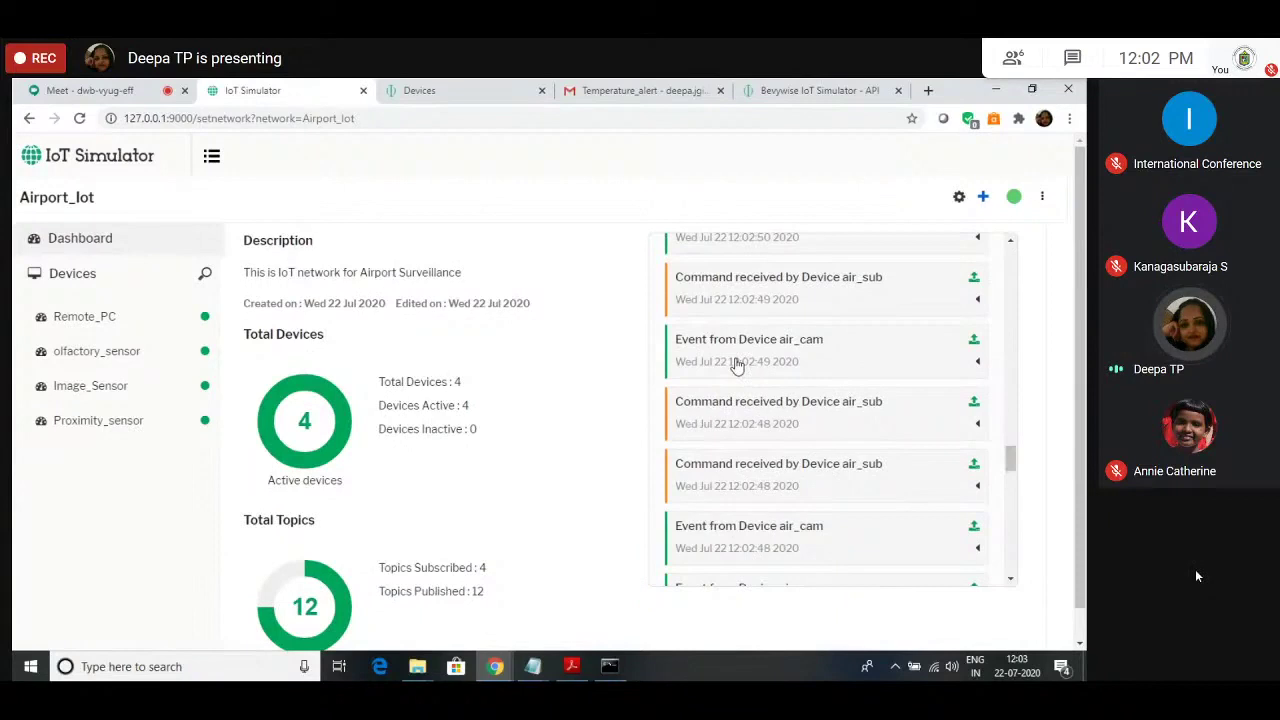
scroll(790, 420, down, 5)
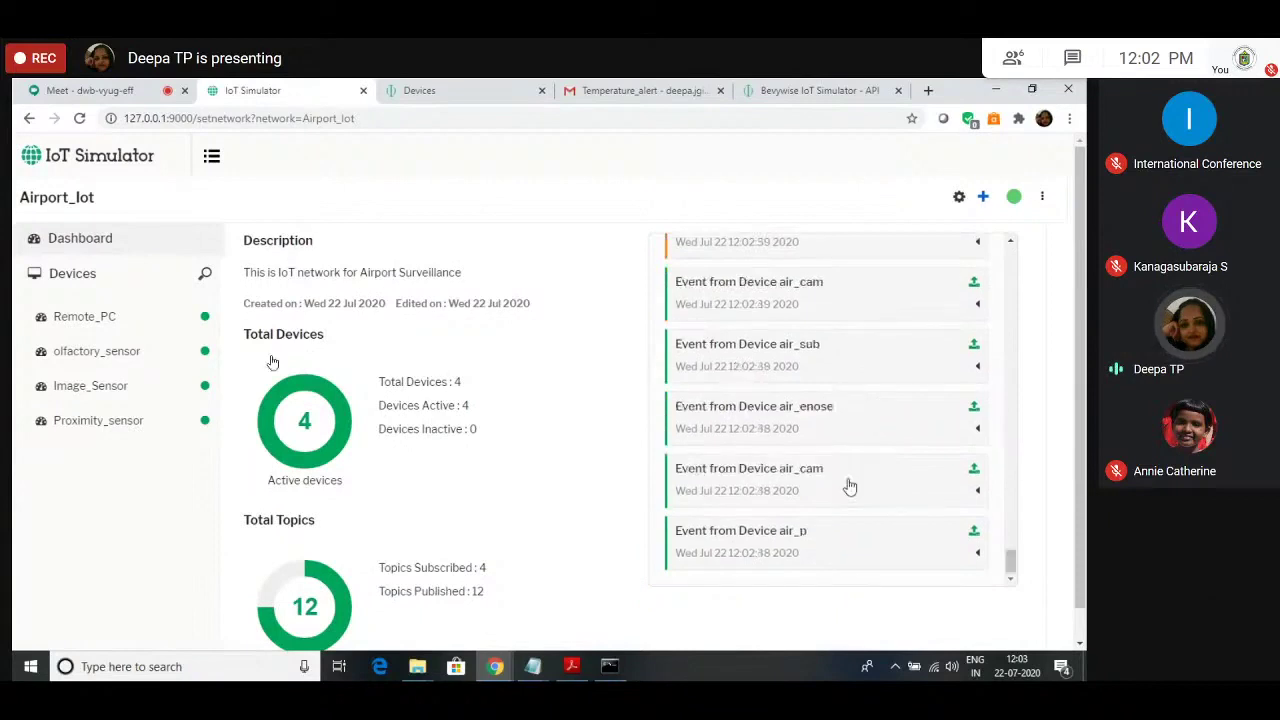
click(856, 548)
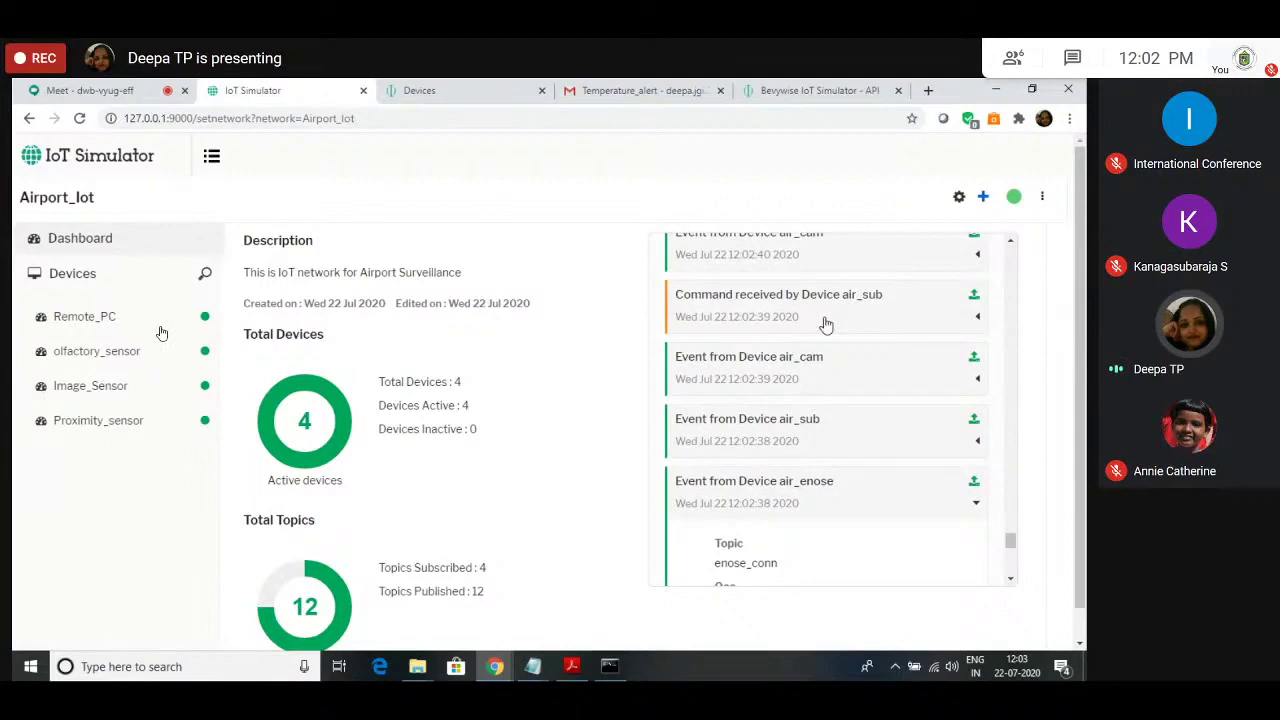
click(826, 320)
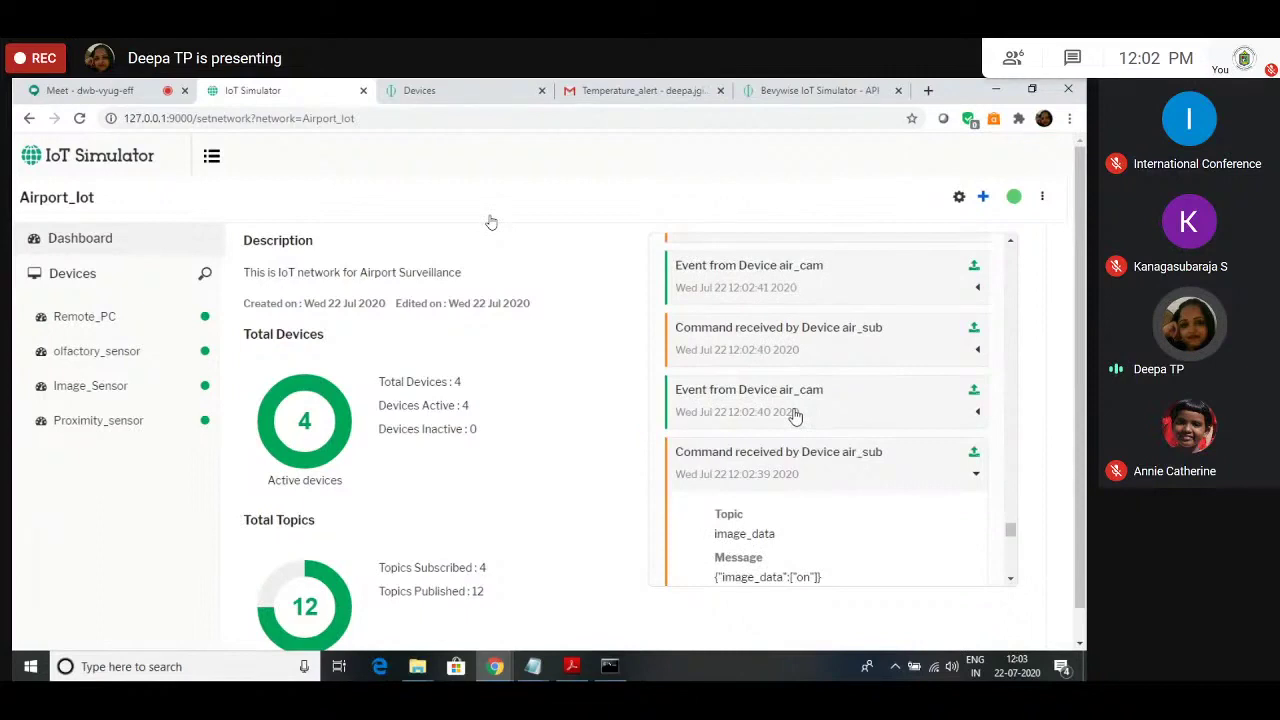
key(ctrl+Tab)
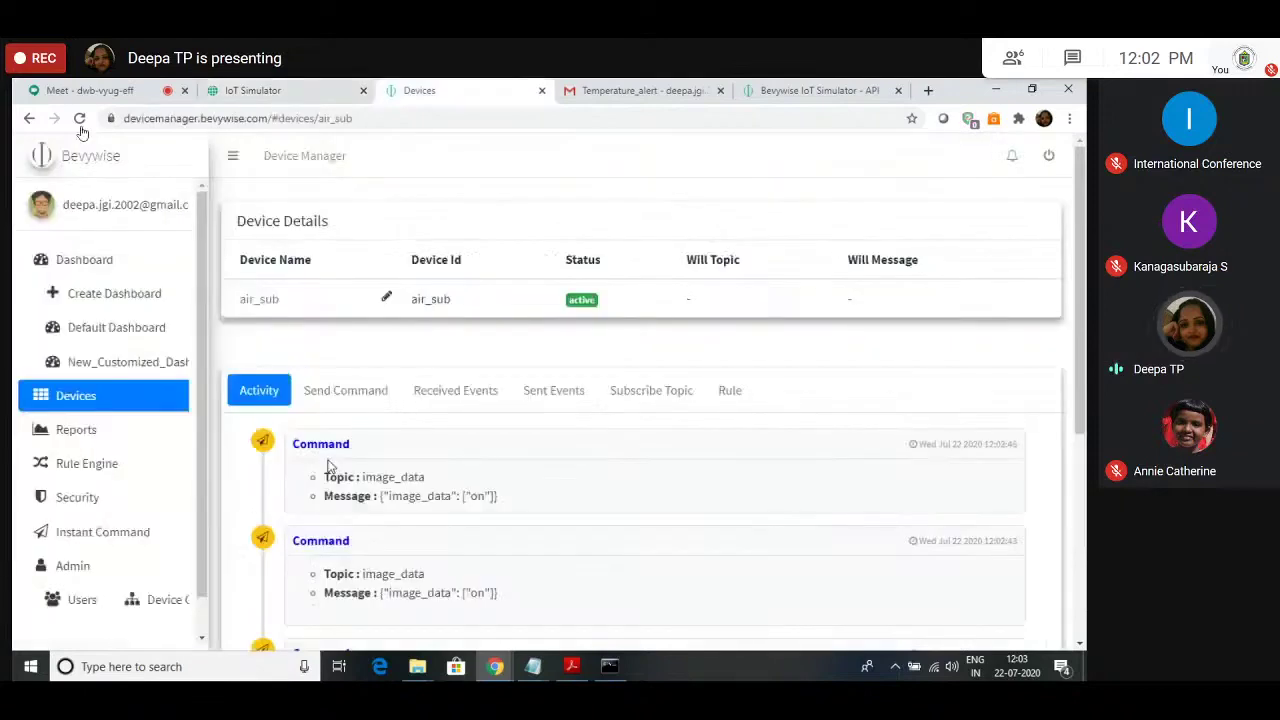
scroll(330, 467, down, 1)
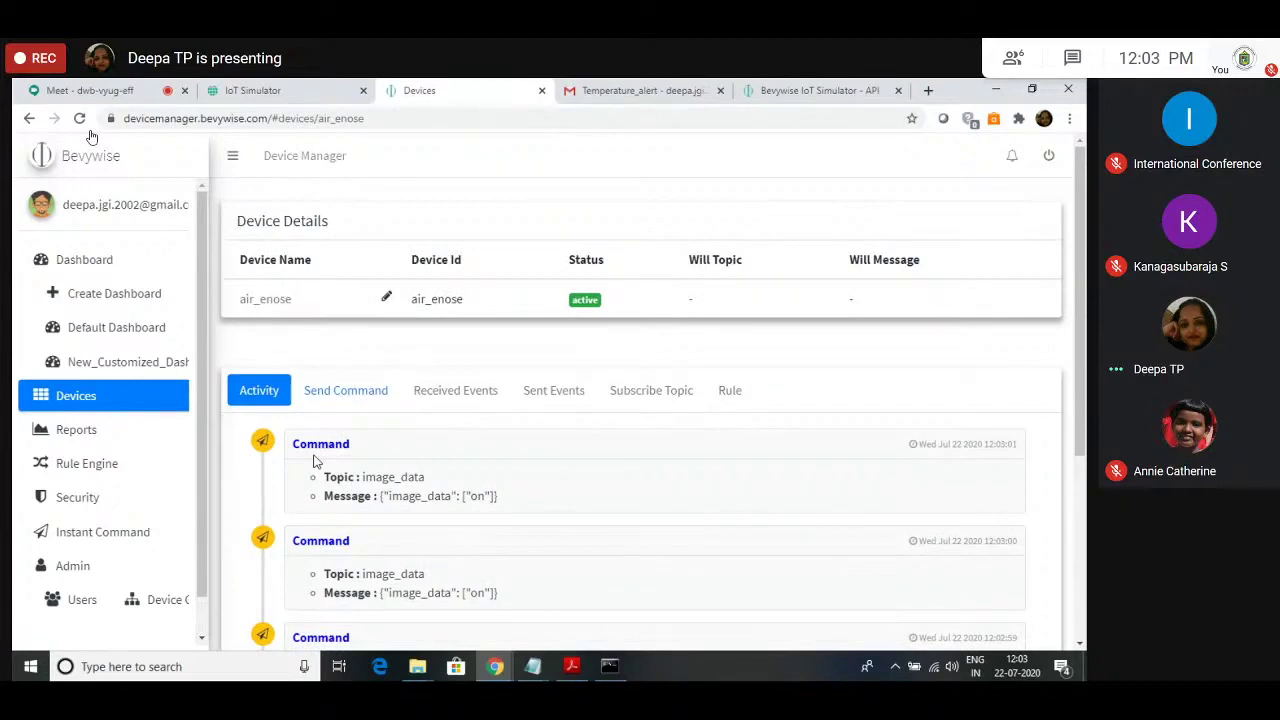
click(253, 90)
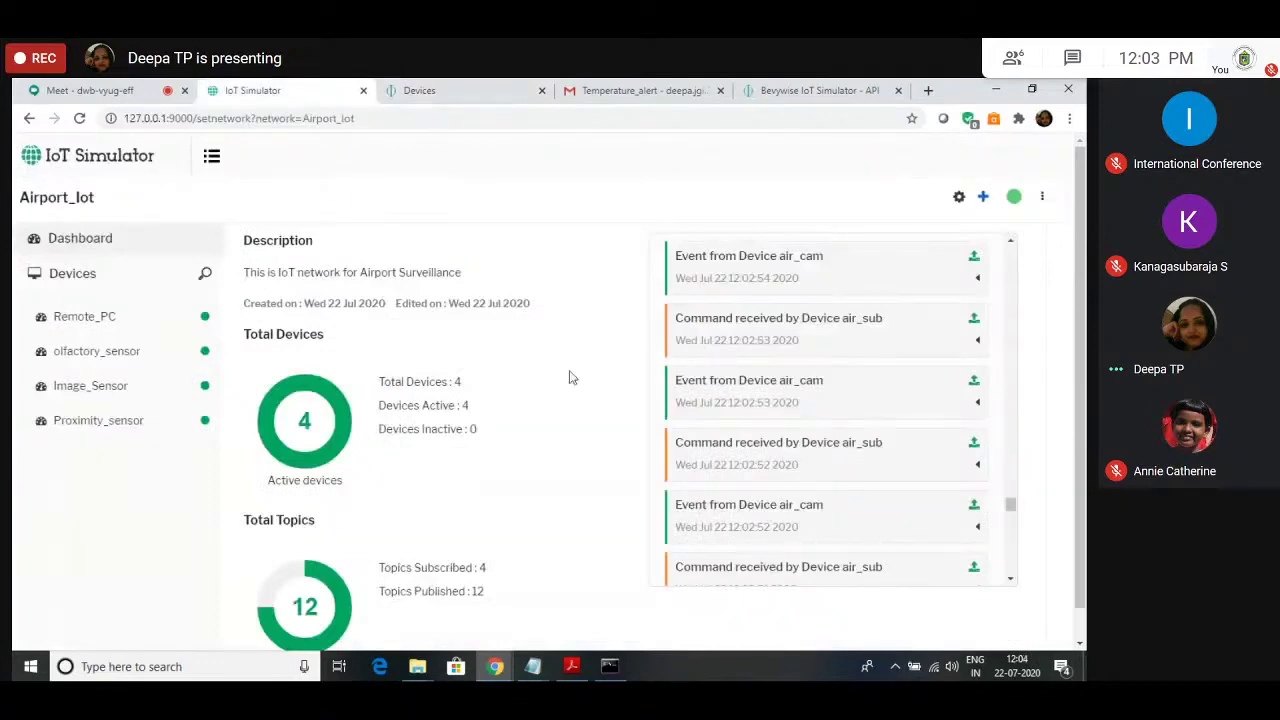
key(ctrl+Tab)
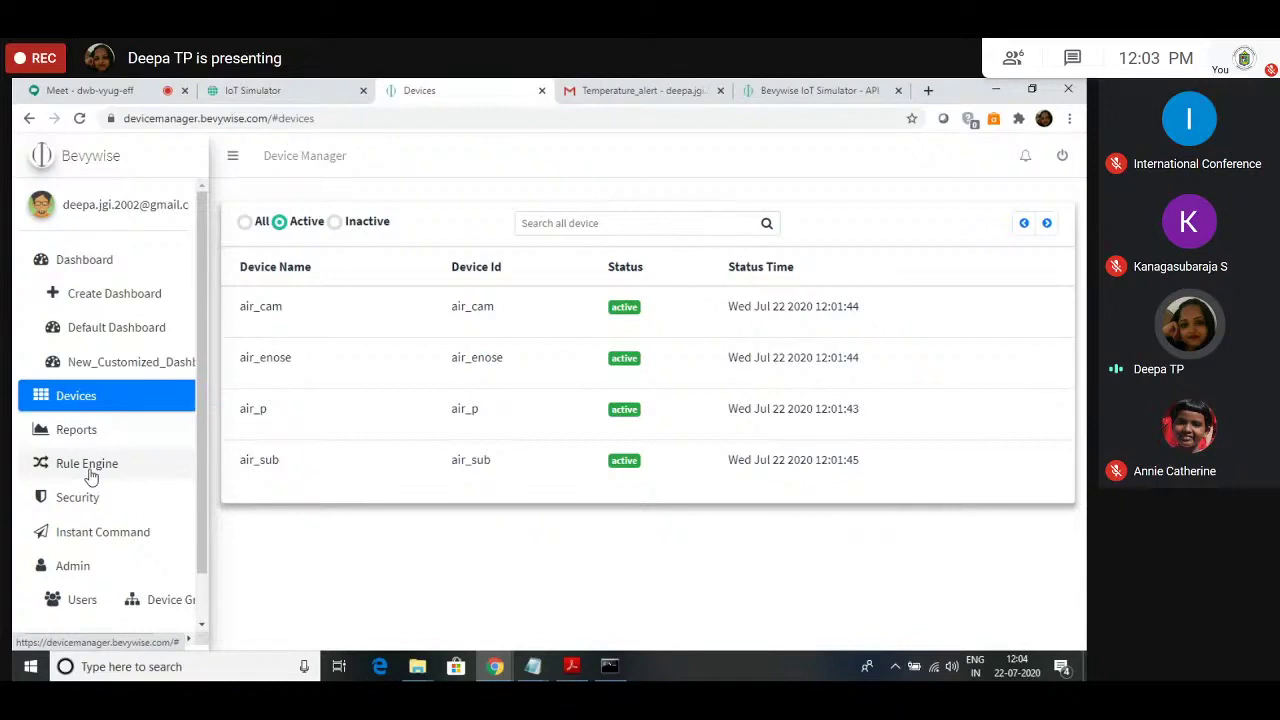
Step: Delete the temp_s forward-to-device rule and copy the camera_disconn topic into a new rule
click(88, 466)
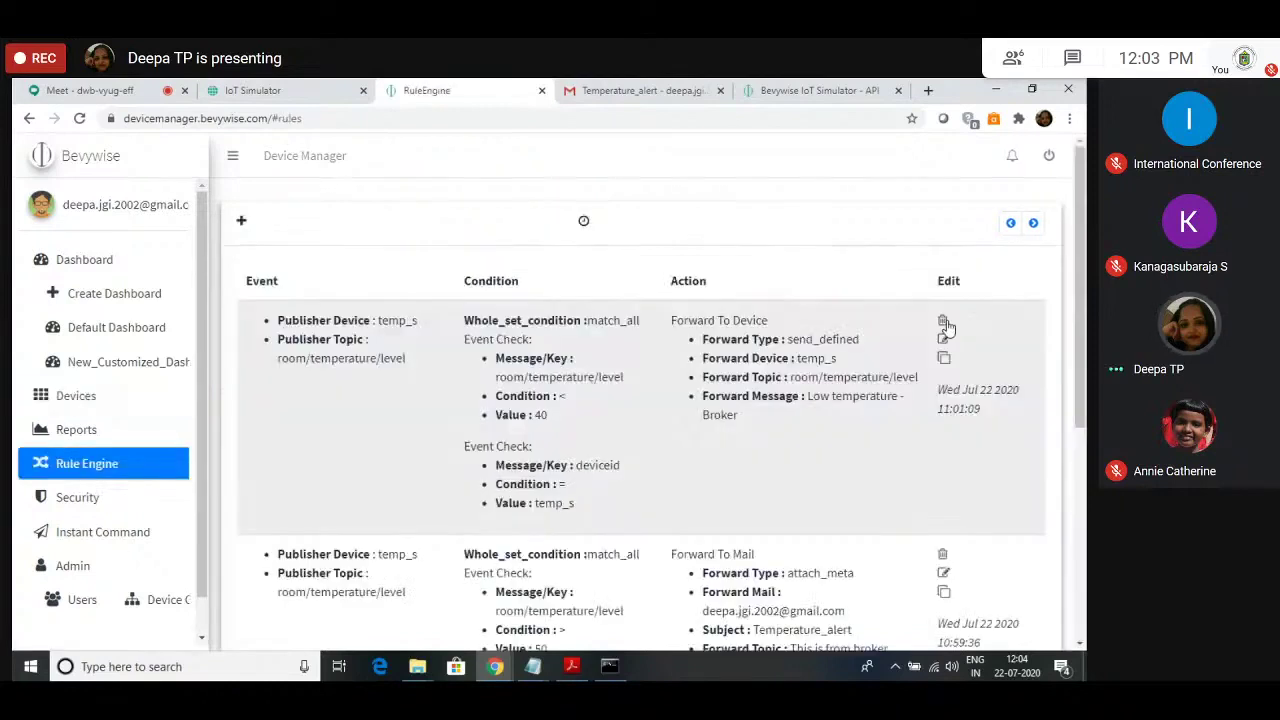
click(942, 322)
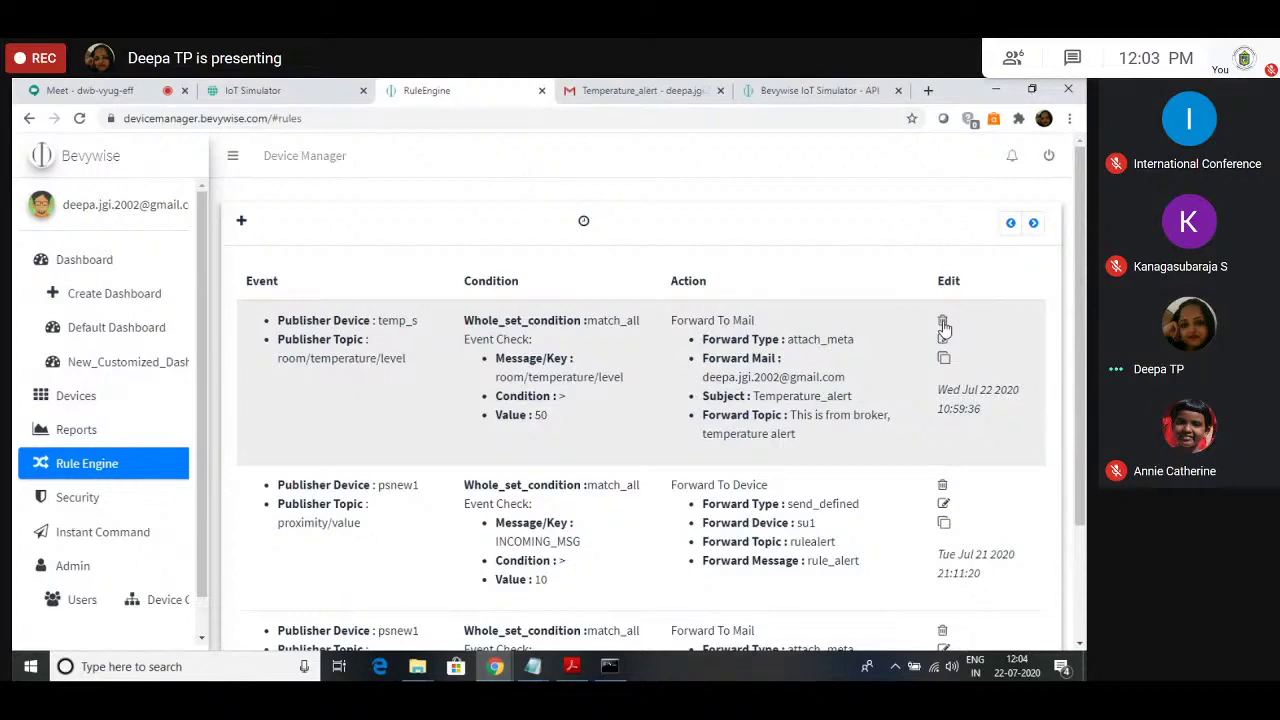
click(253, 90)
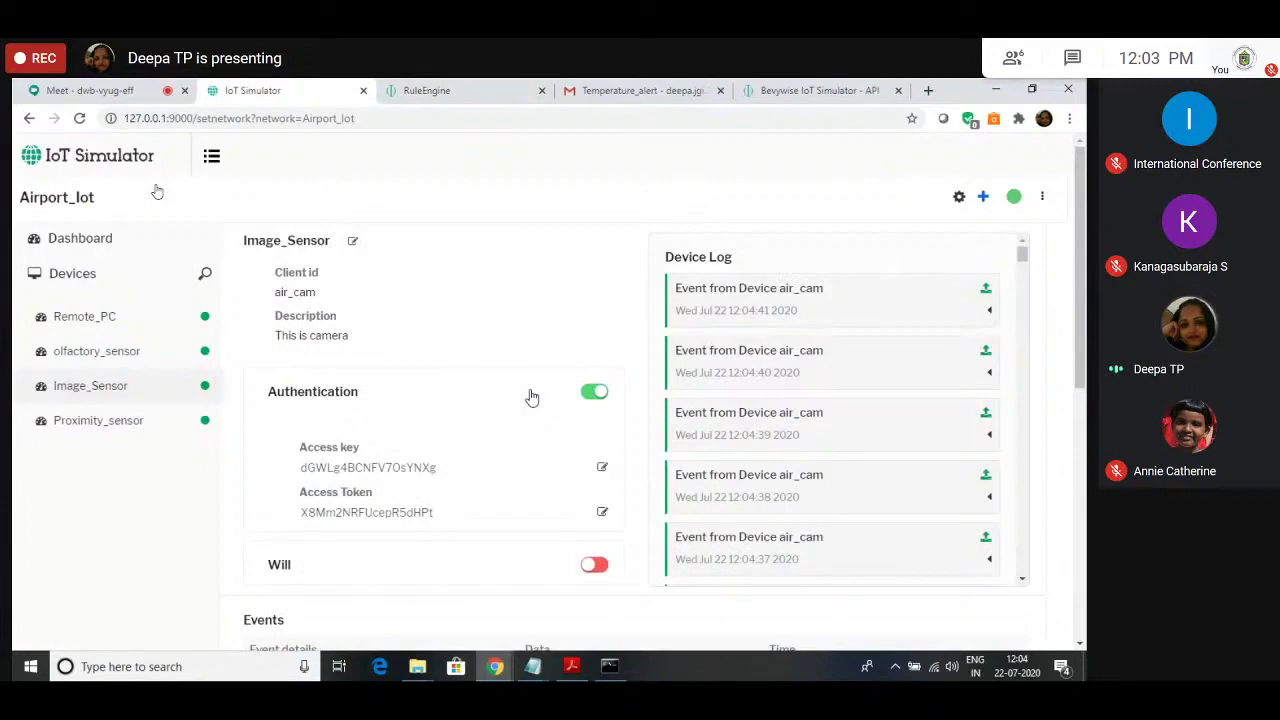
scroll(532, 398, down, 3)
double_click(117, 392)
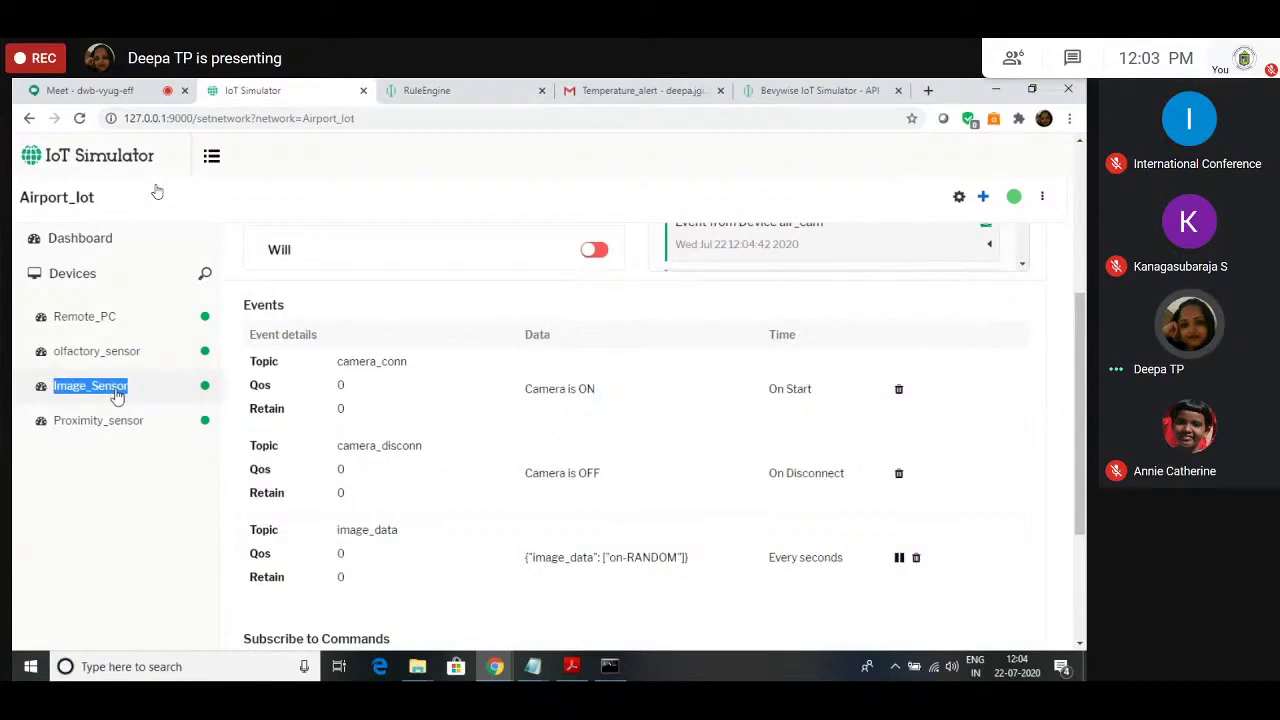
double_click(379, 445)
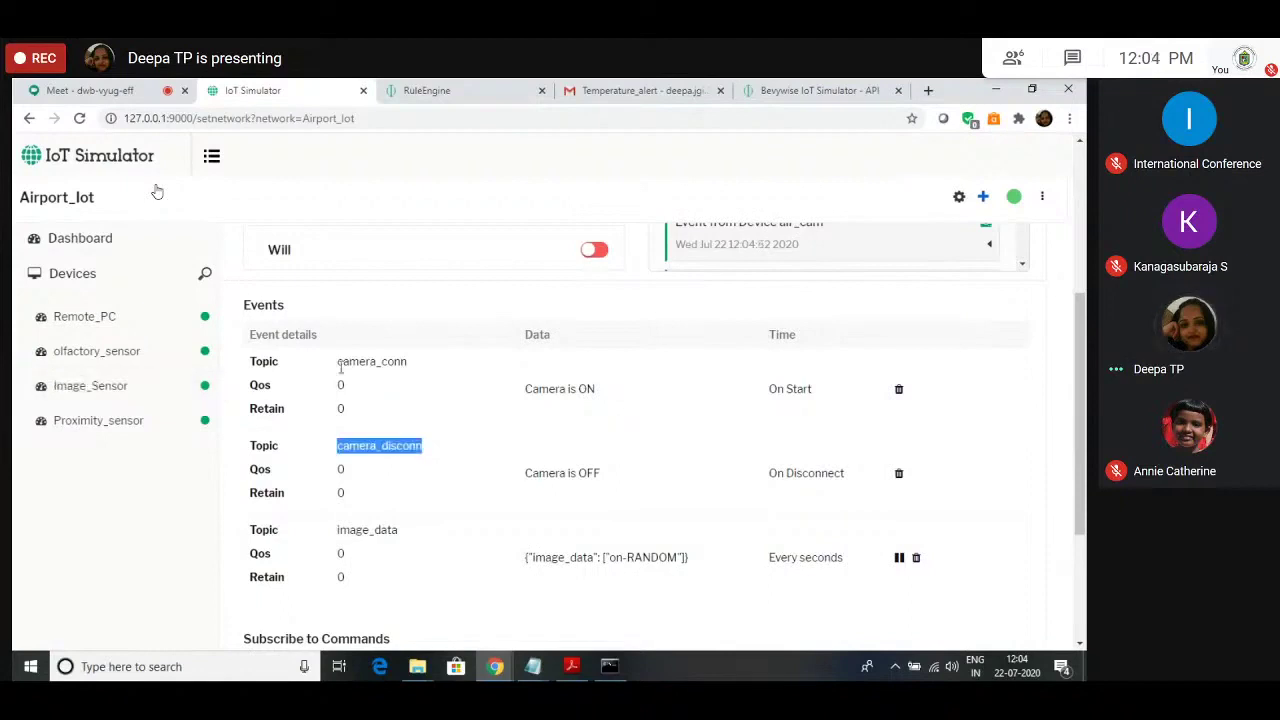
key(ctrl+Tab)
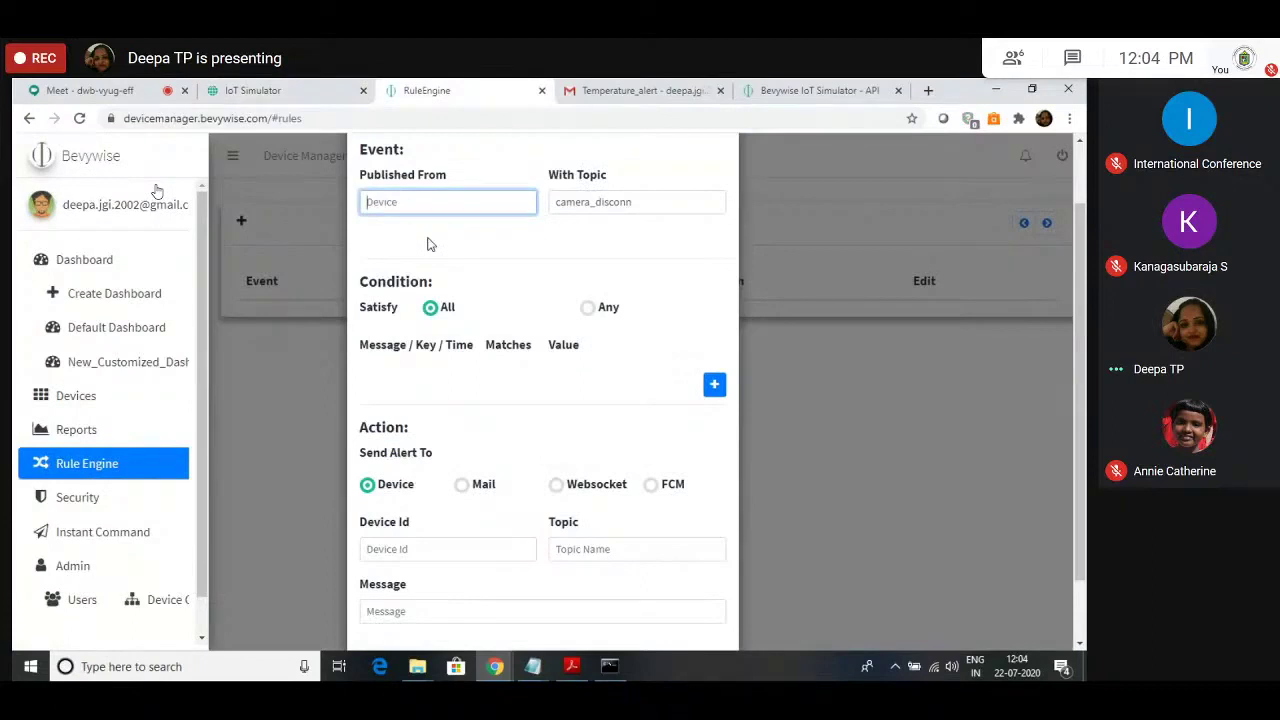
Step: Set Published From to air_cam and send the alert by mail to the recipient's e-mail address
text(air_cam)
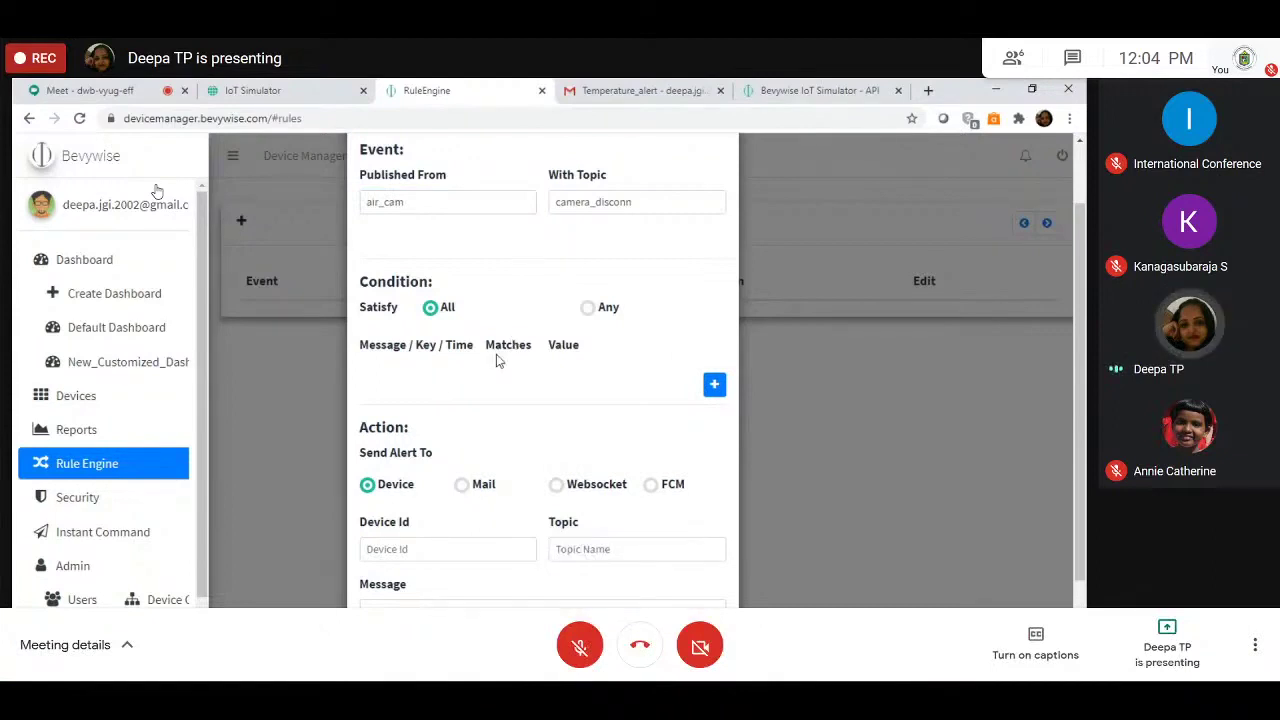
click(462, 485)
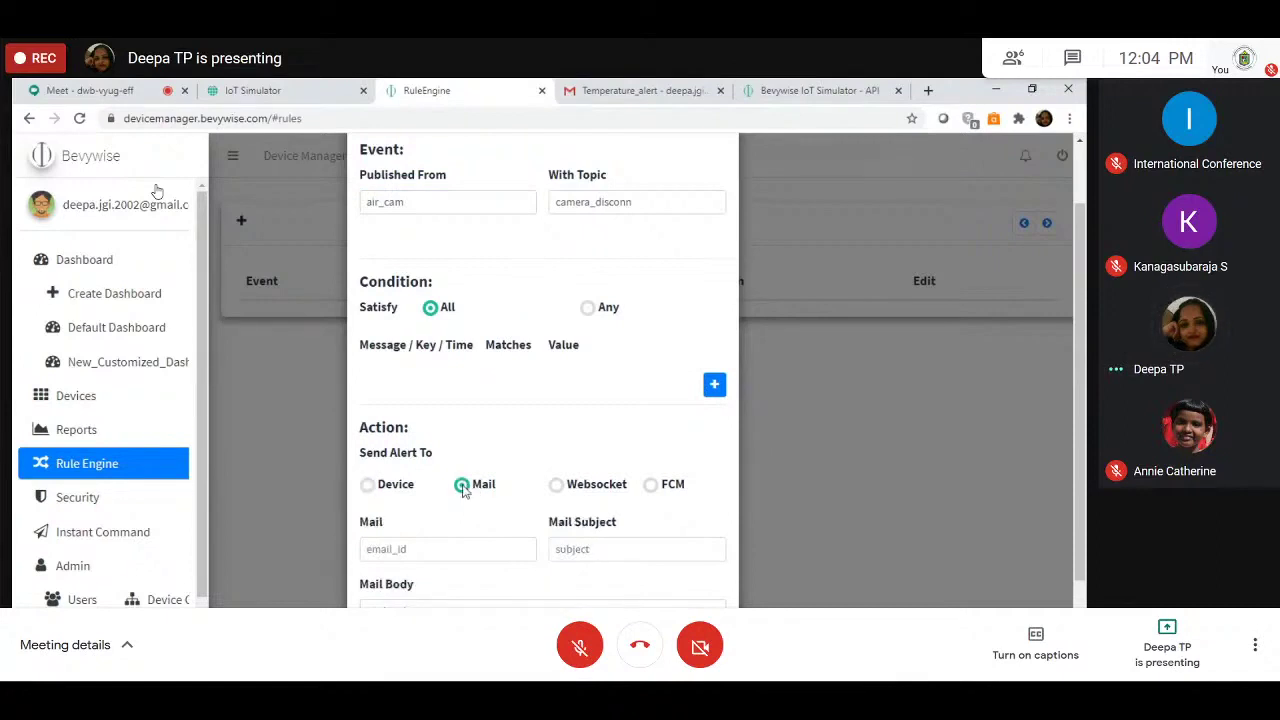
scroll(463, 490, down, 1)
click(434, 470)
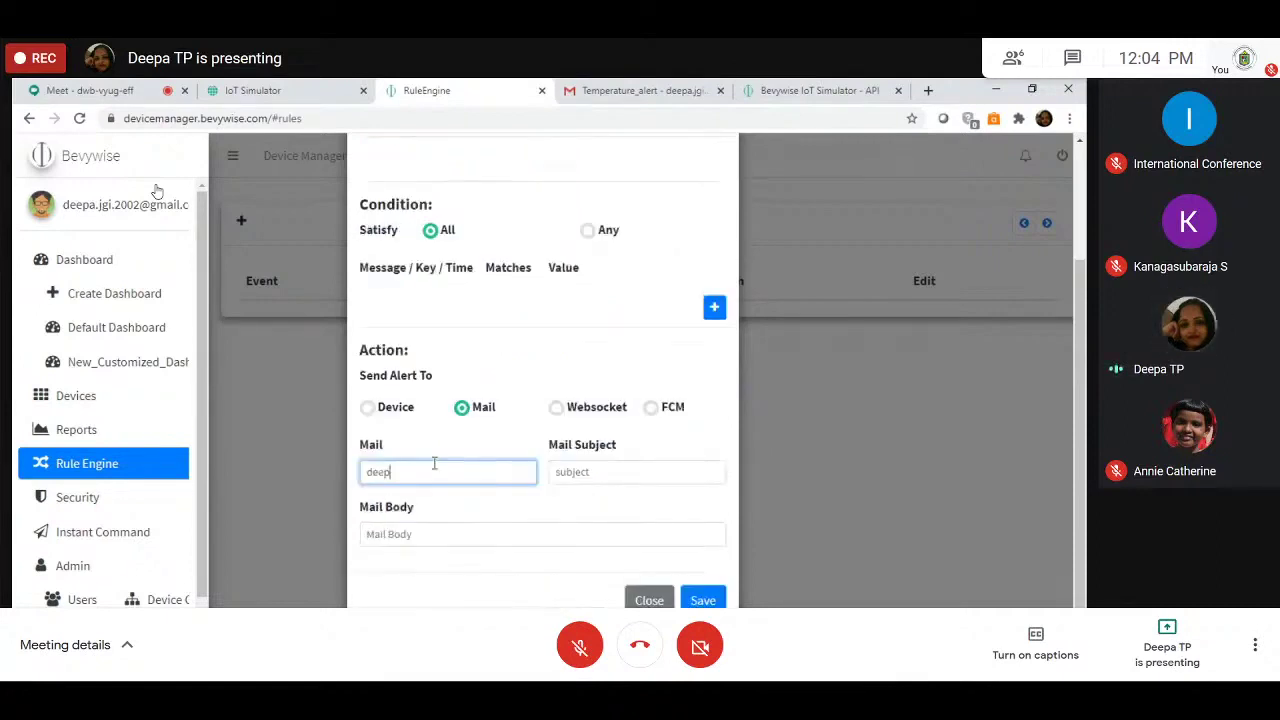
Step: Give the mail subject Camera_status and body 'Camera1 is Disconnected, immediate action required', then save the rule
key(Tab)
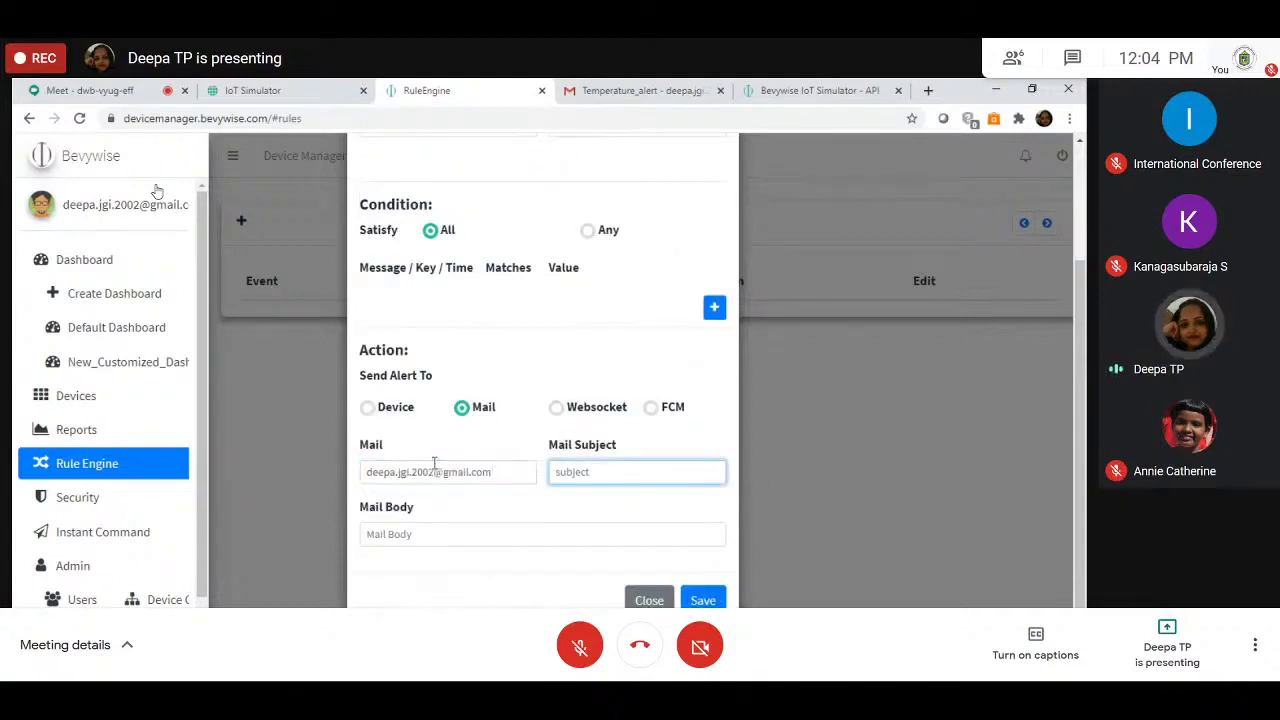
text(Camera)
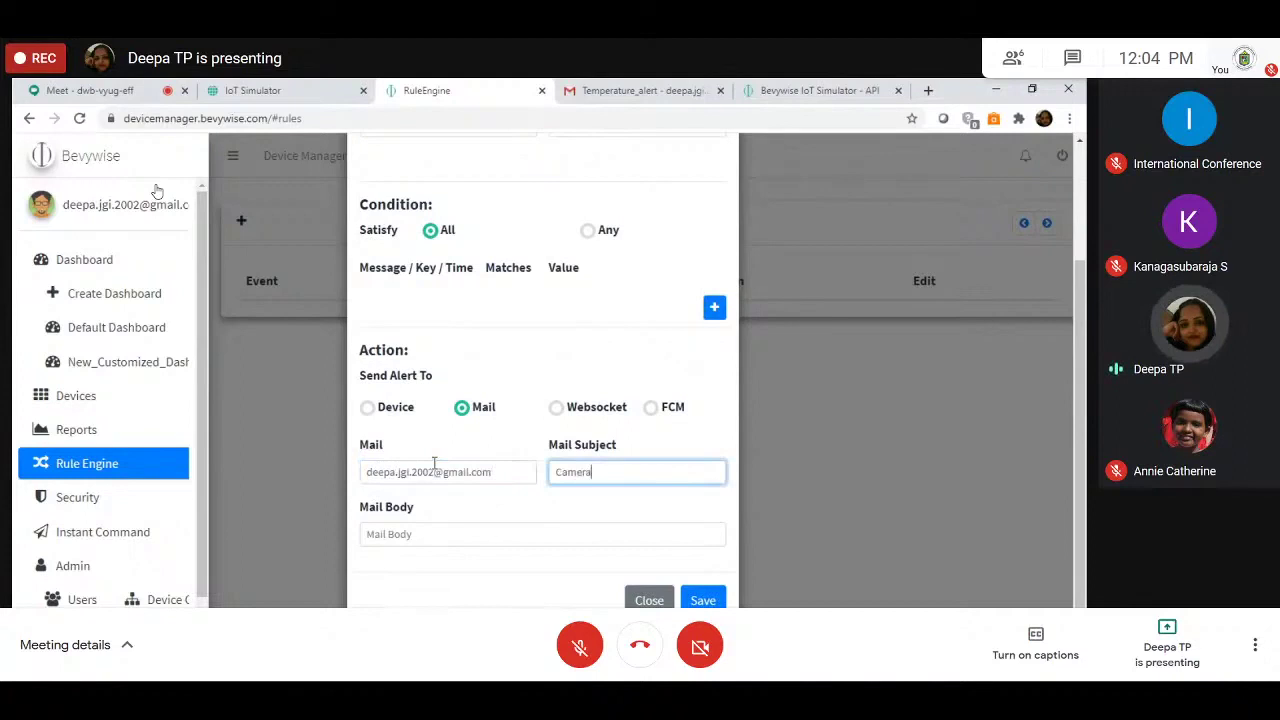
key(BackSpace)
text(_s)
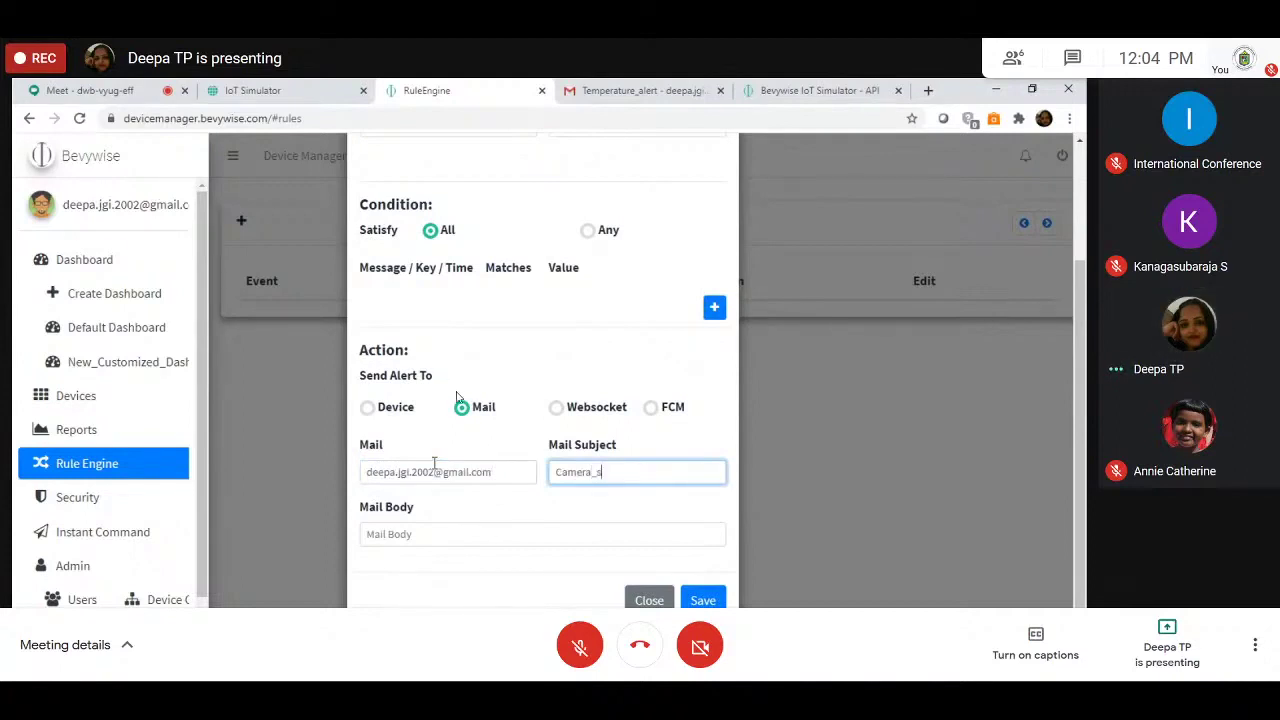
text(tarus)
key(Tab)
text(Cam)
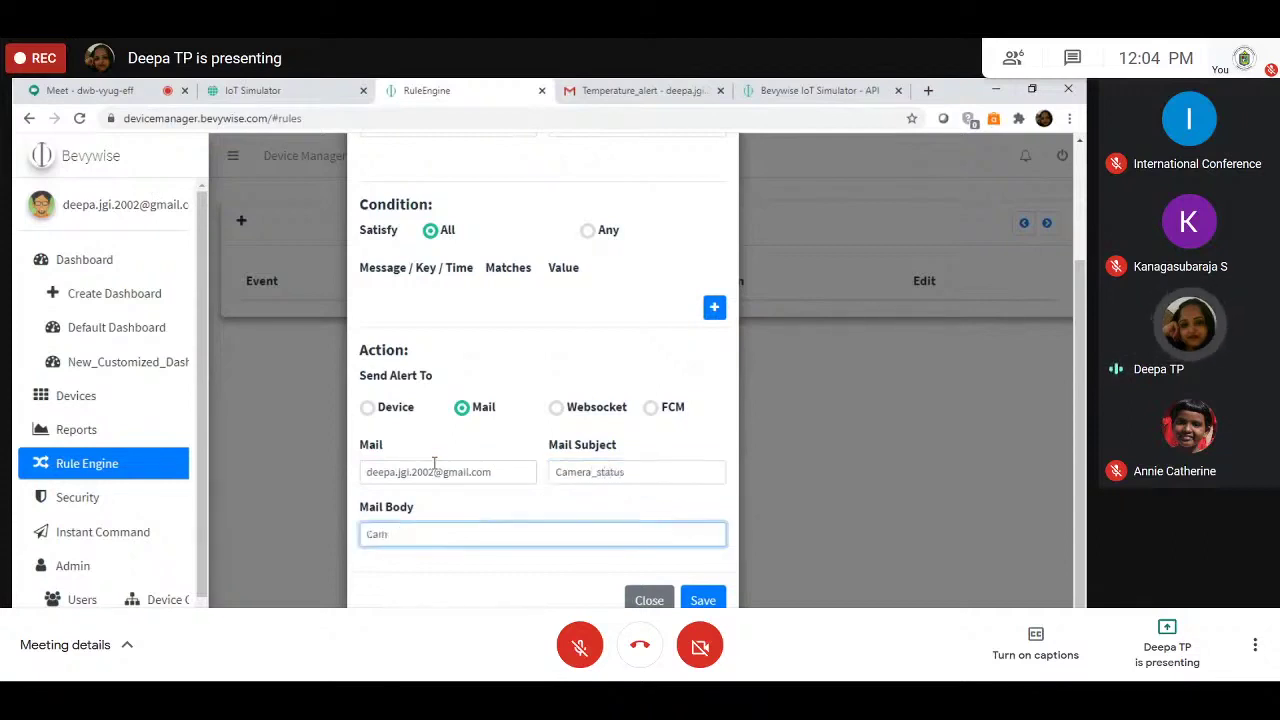
text(era1 is Disc)
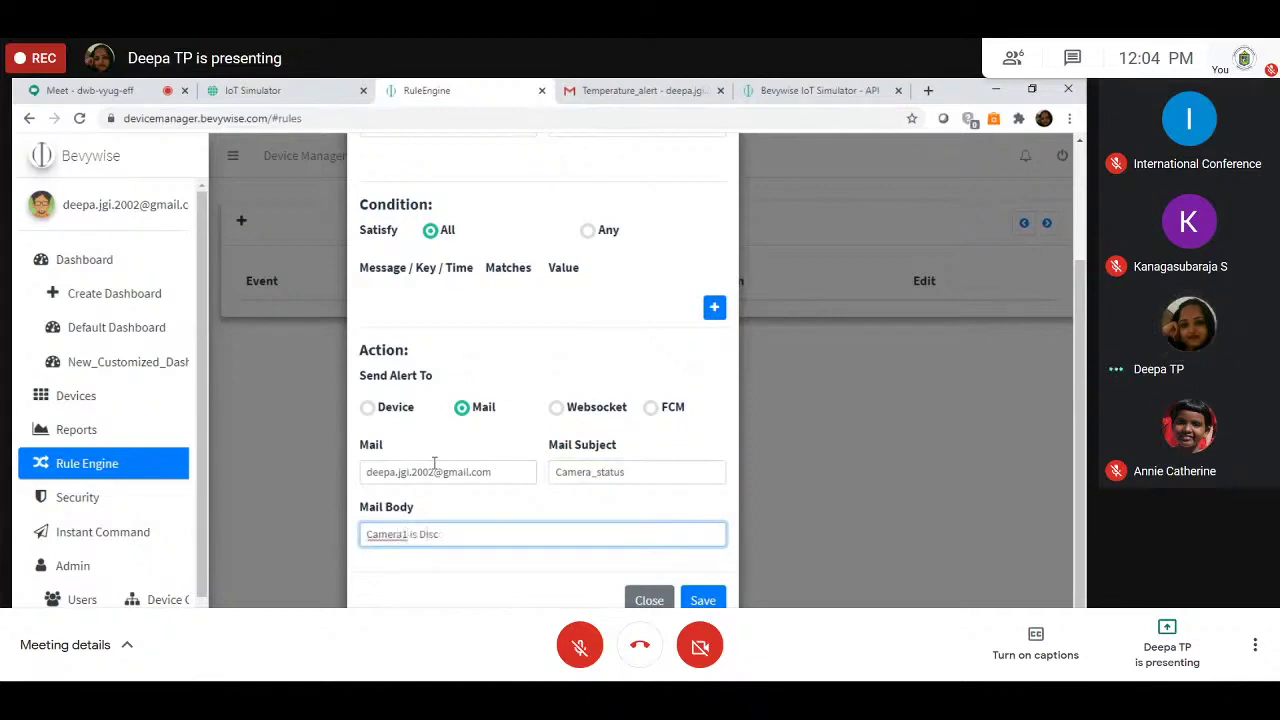
text(onnecte)
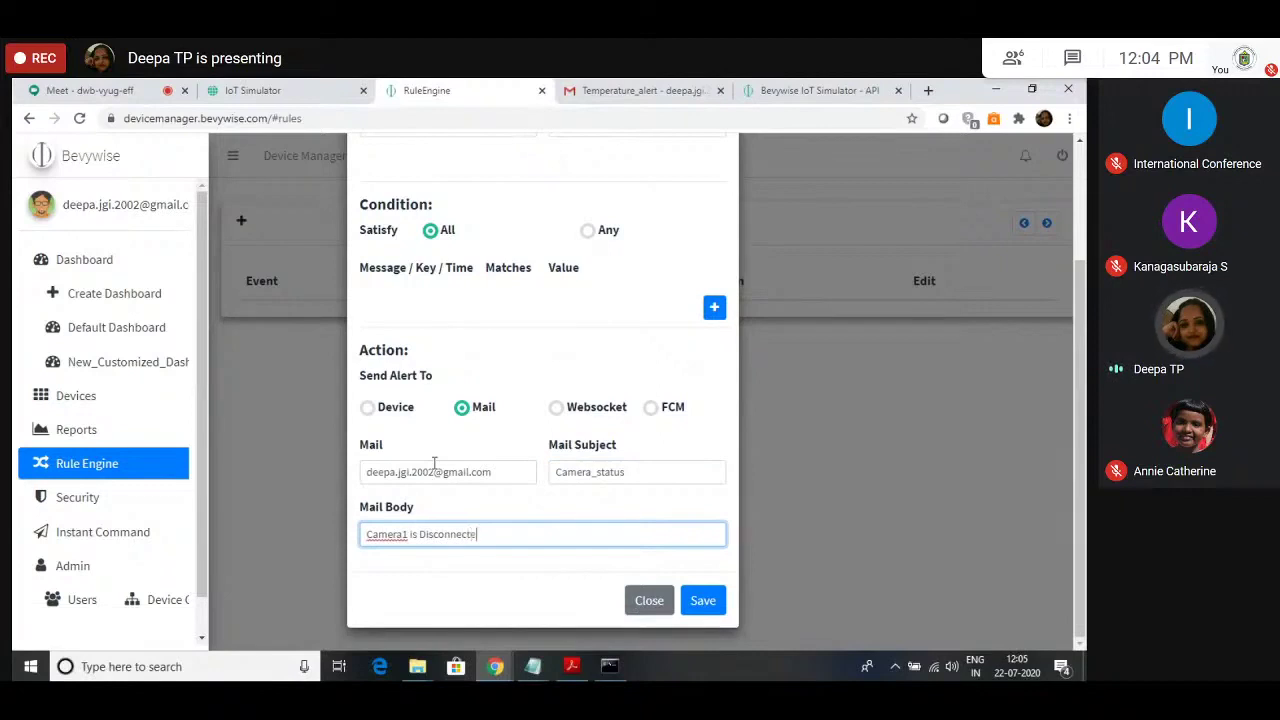
text(d, imma)
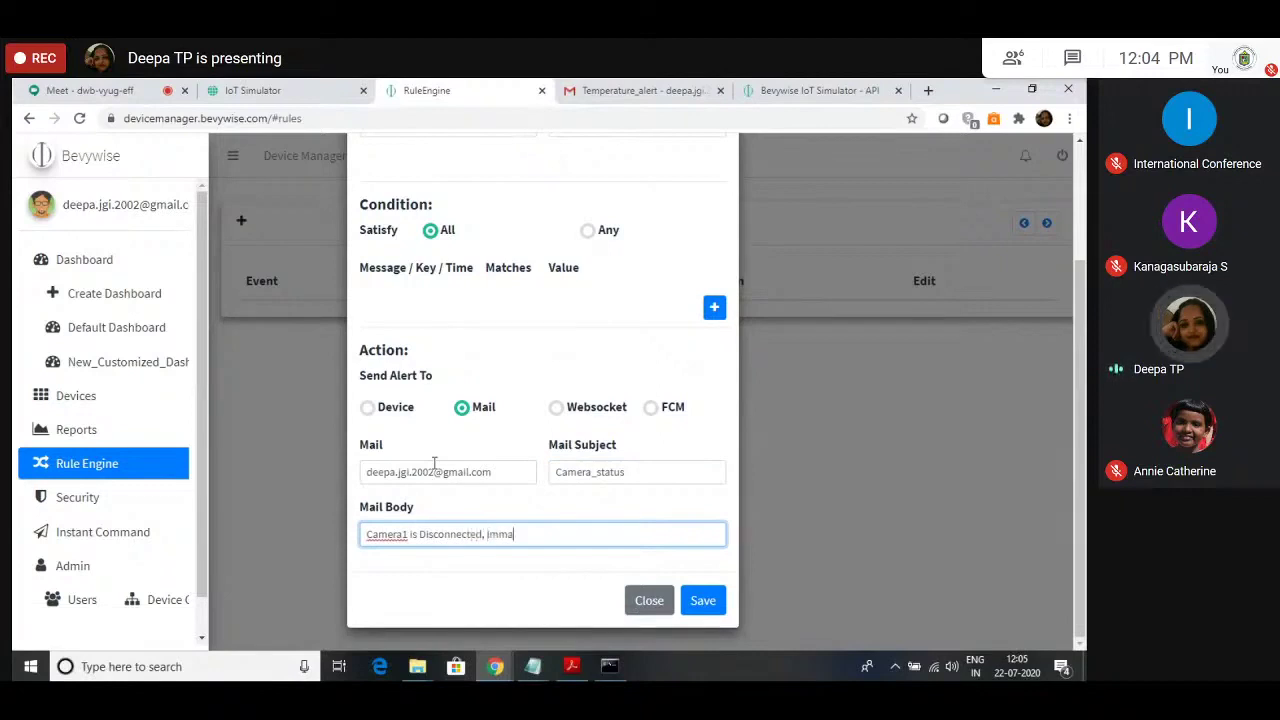
text(diate action )
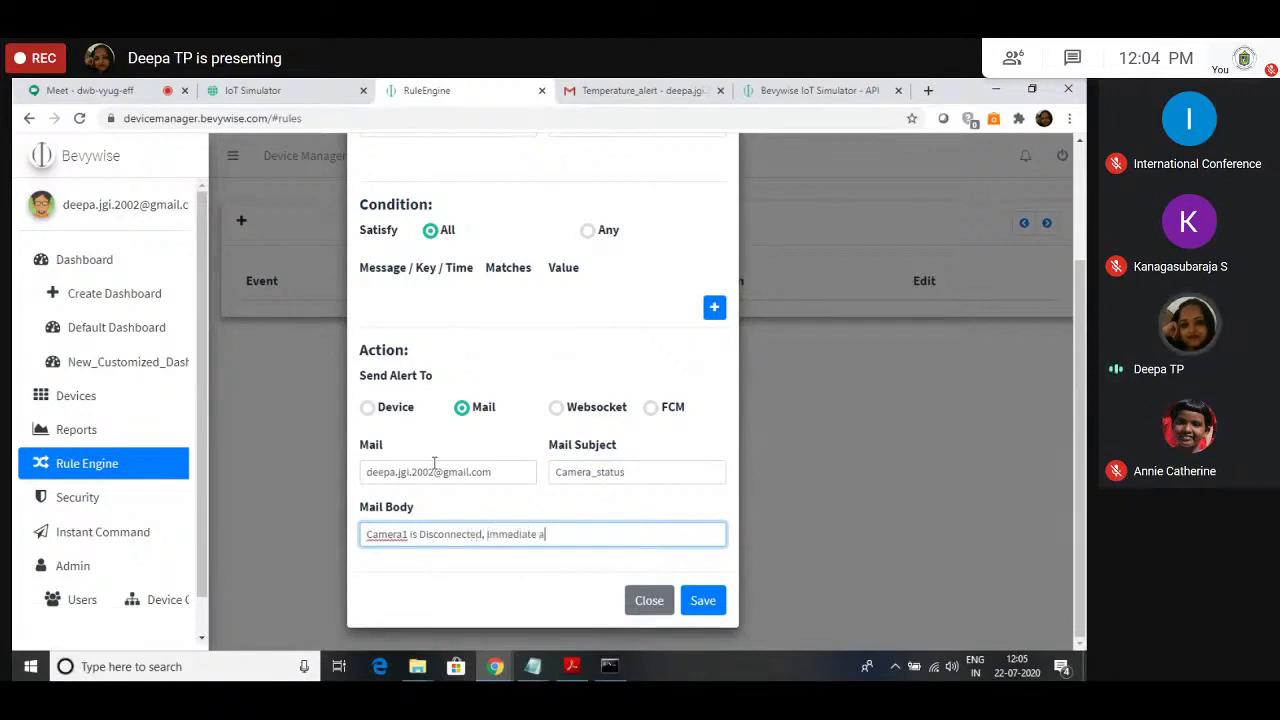
text(required)
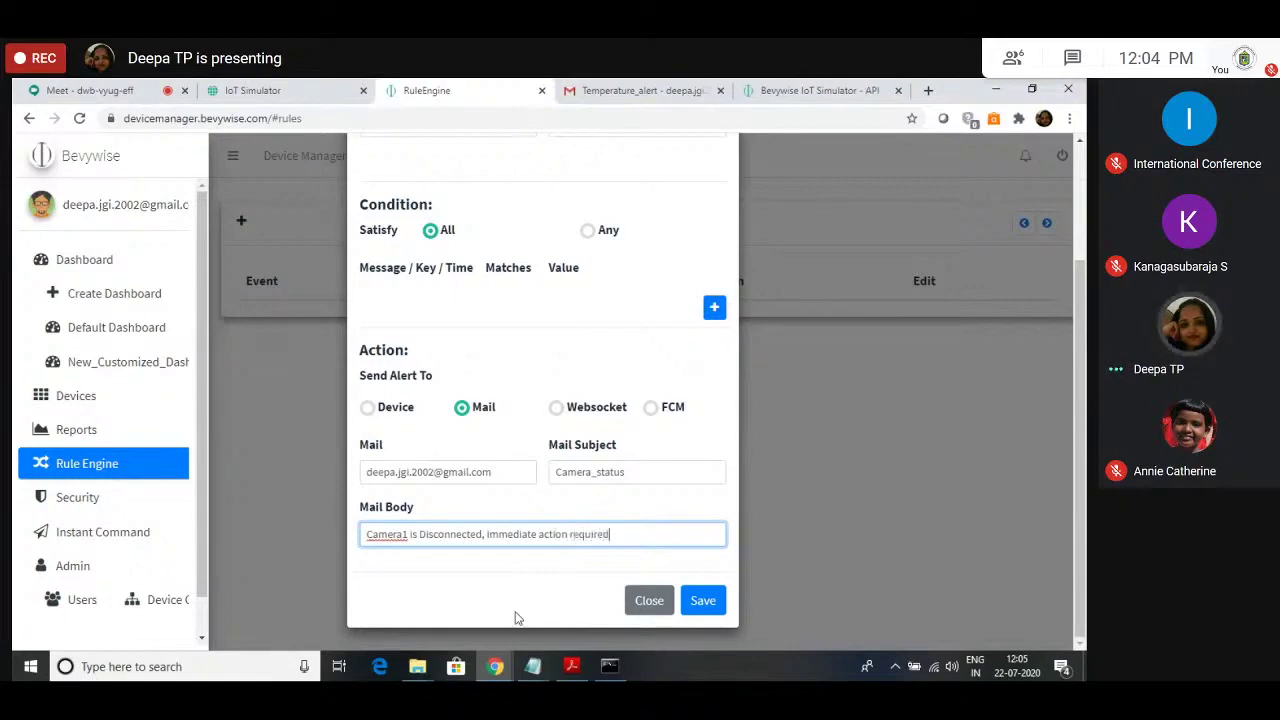
click(701, 600)
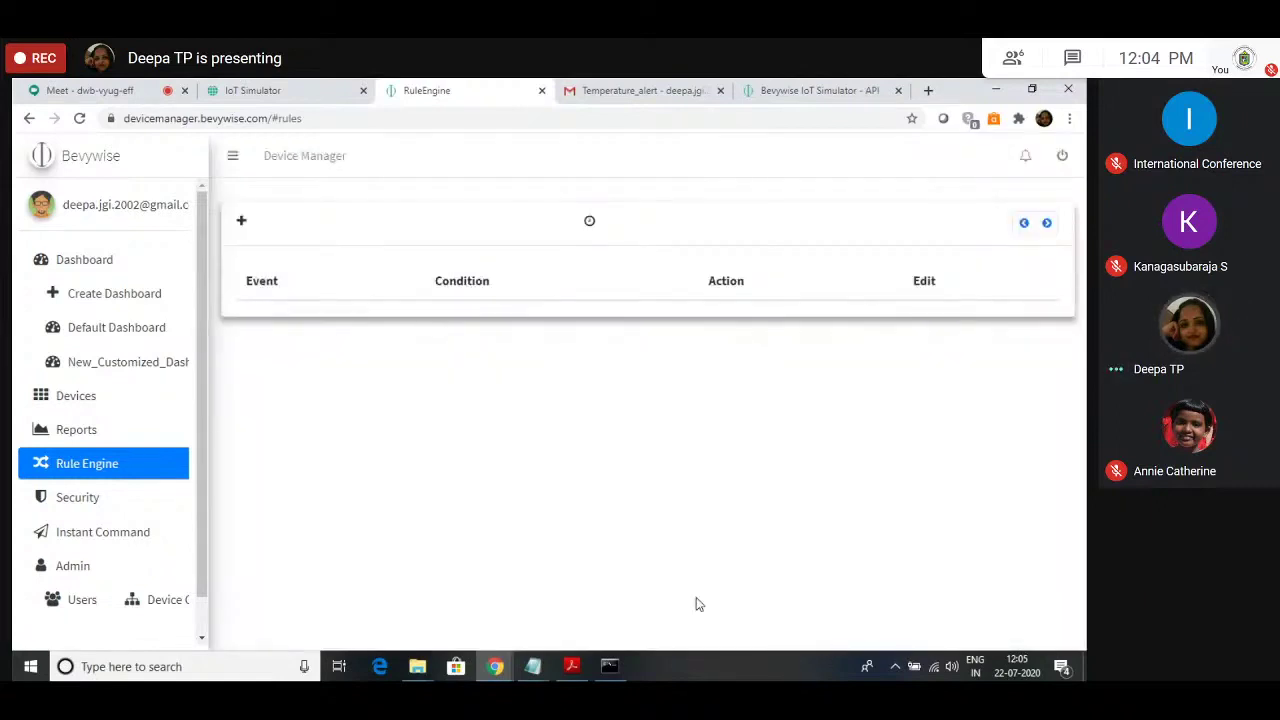
Step: Disconnect the Image_Sensor camera in the simulator to trigger the camera_disconn event
click(322, 88)
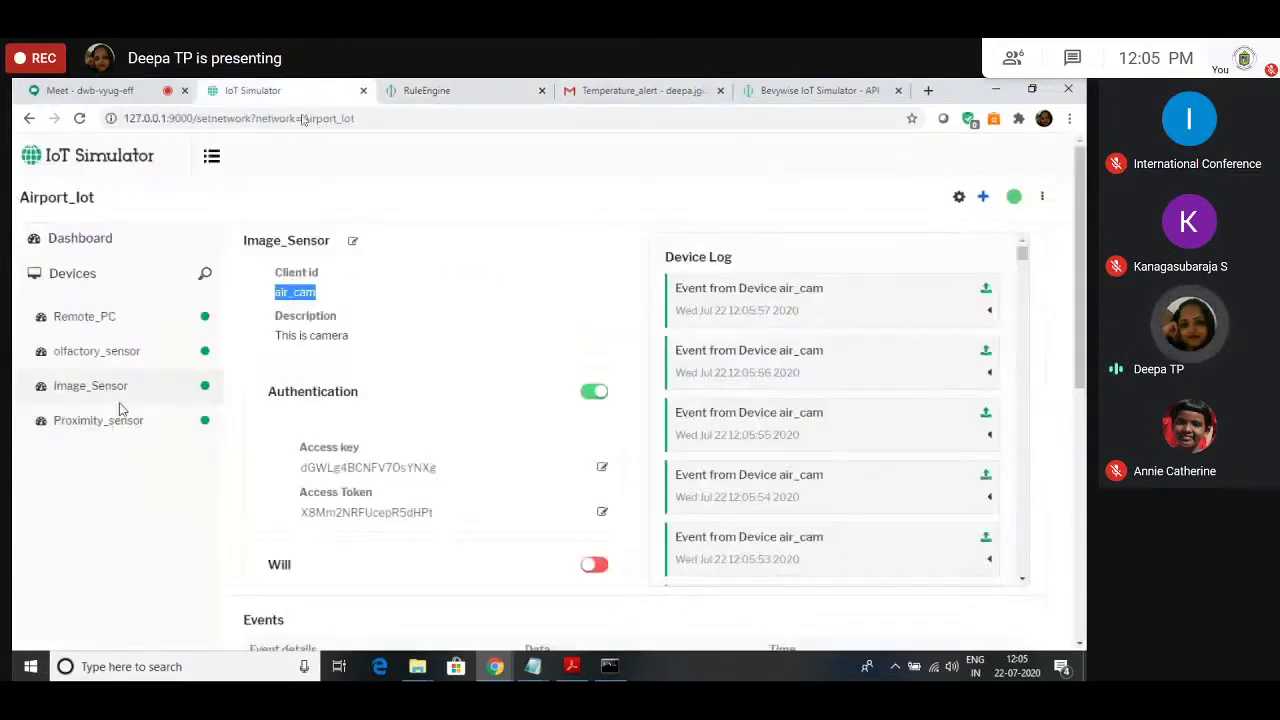
click(207, 393)
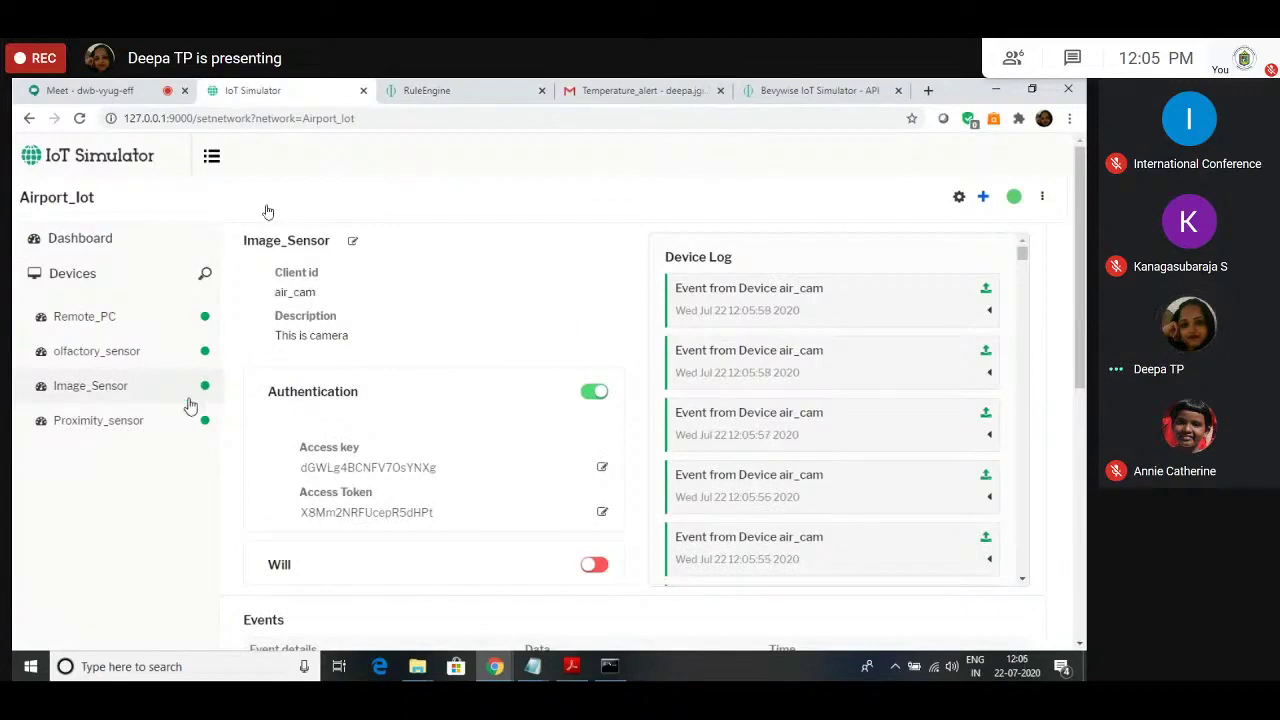
click(920, 312)
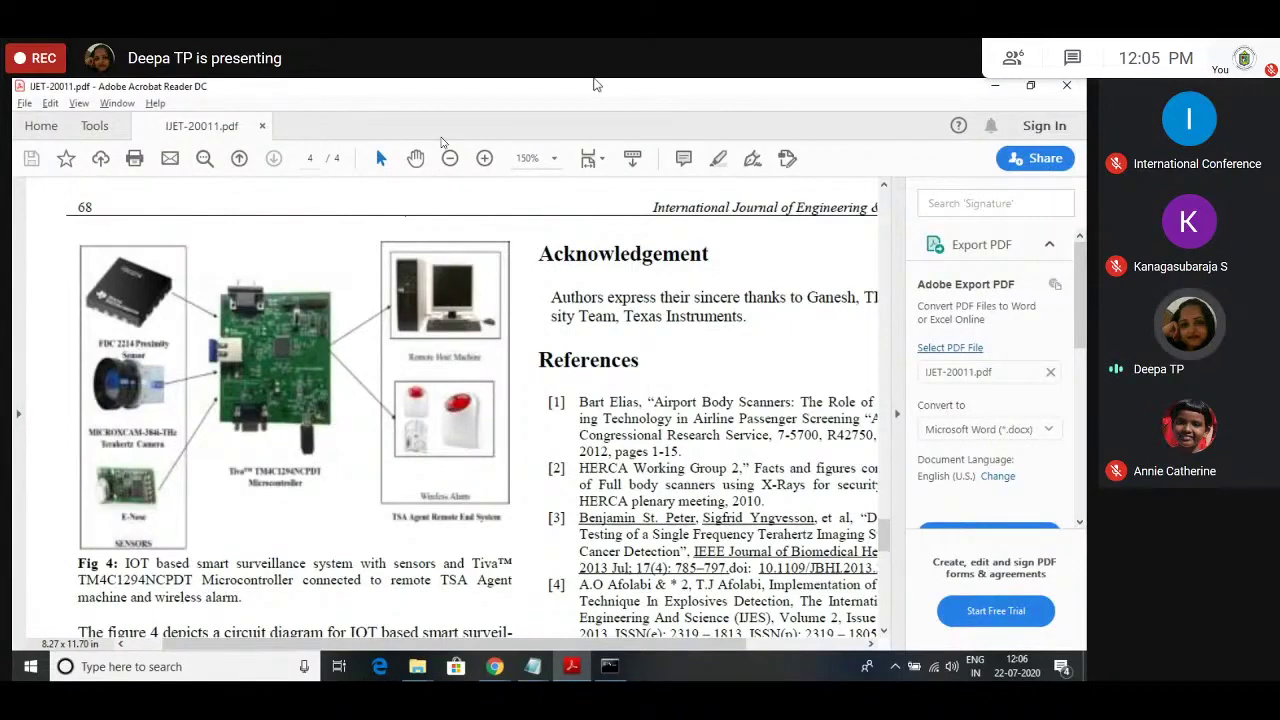
Step: Bring the browser back and switch to the Google Meet call tab
key(alt+Tab)
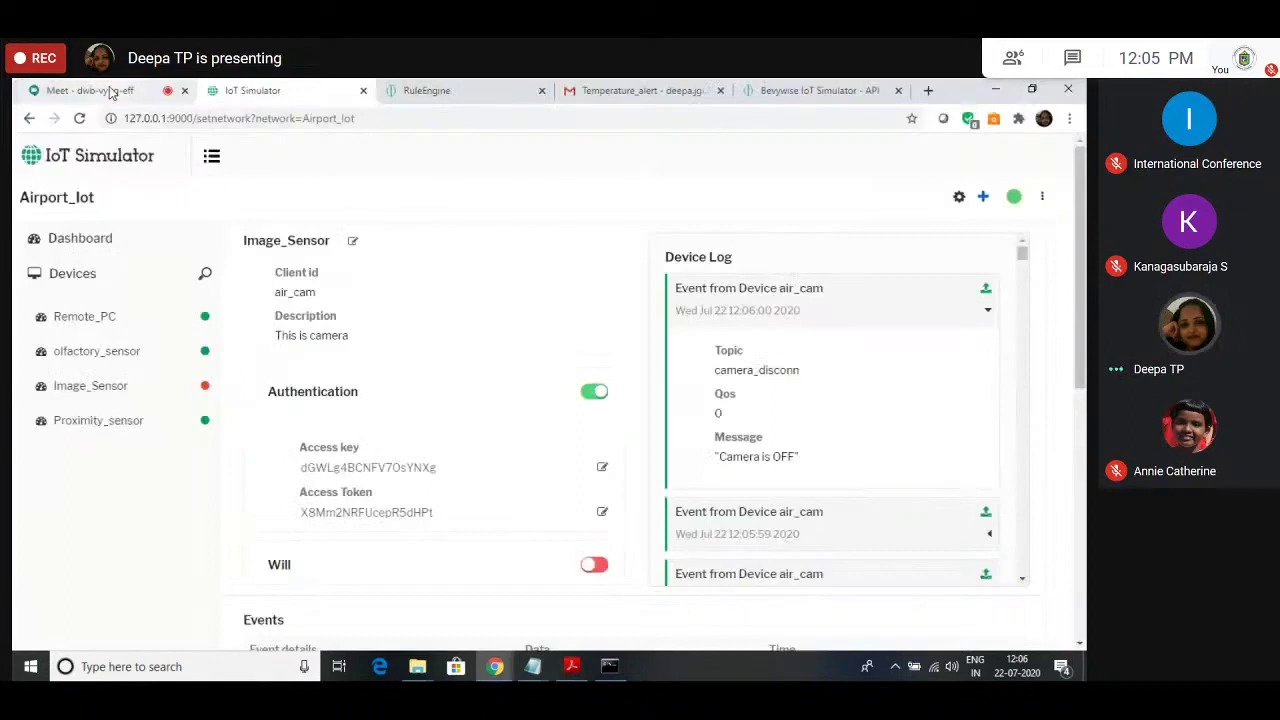
click(112, 91)
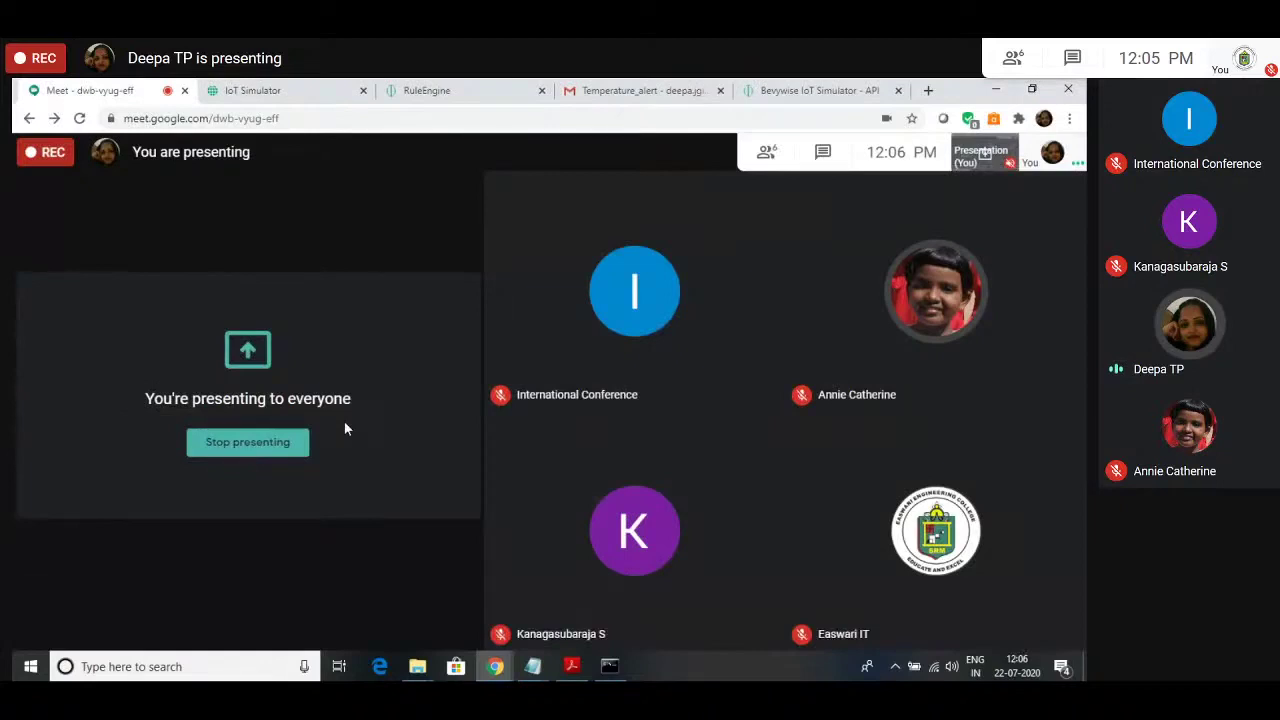
mouse_move(381, 642)
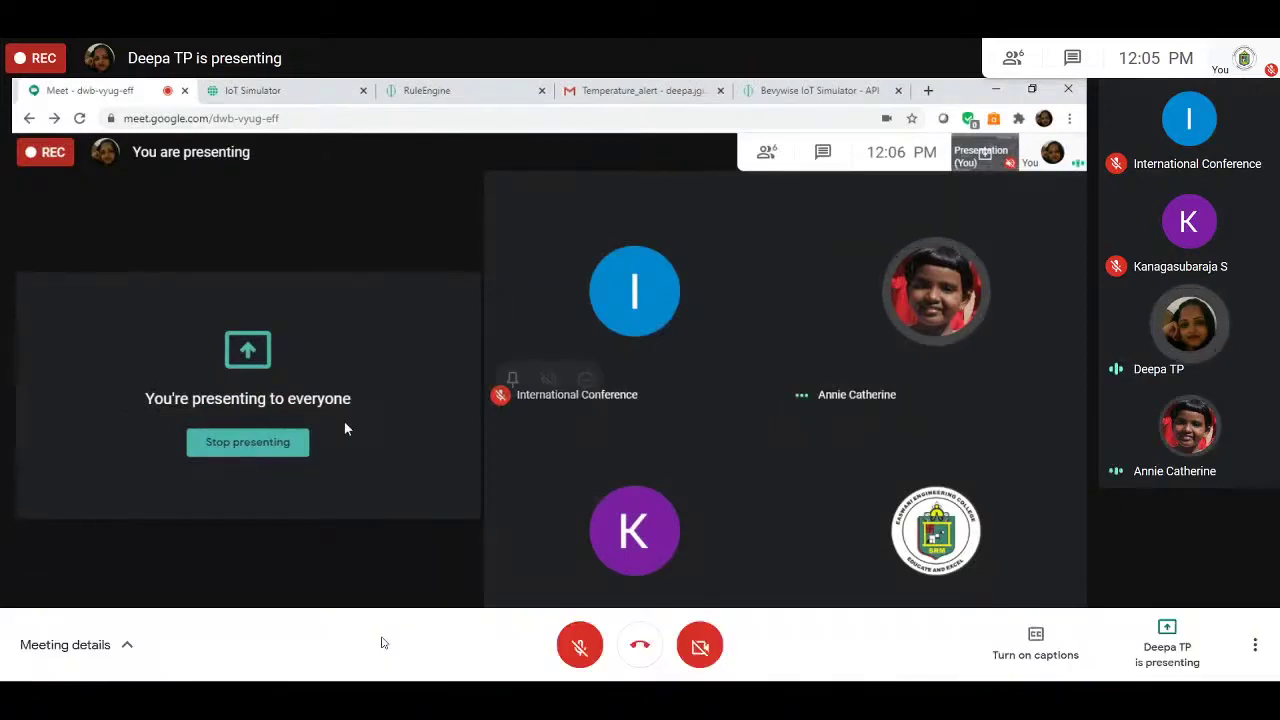